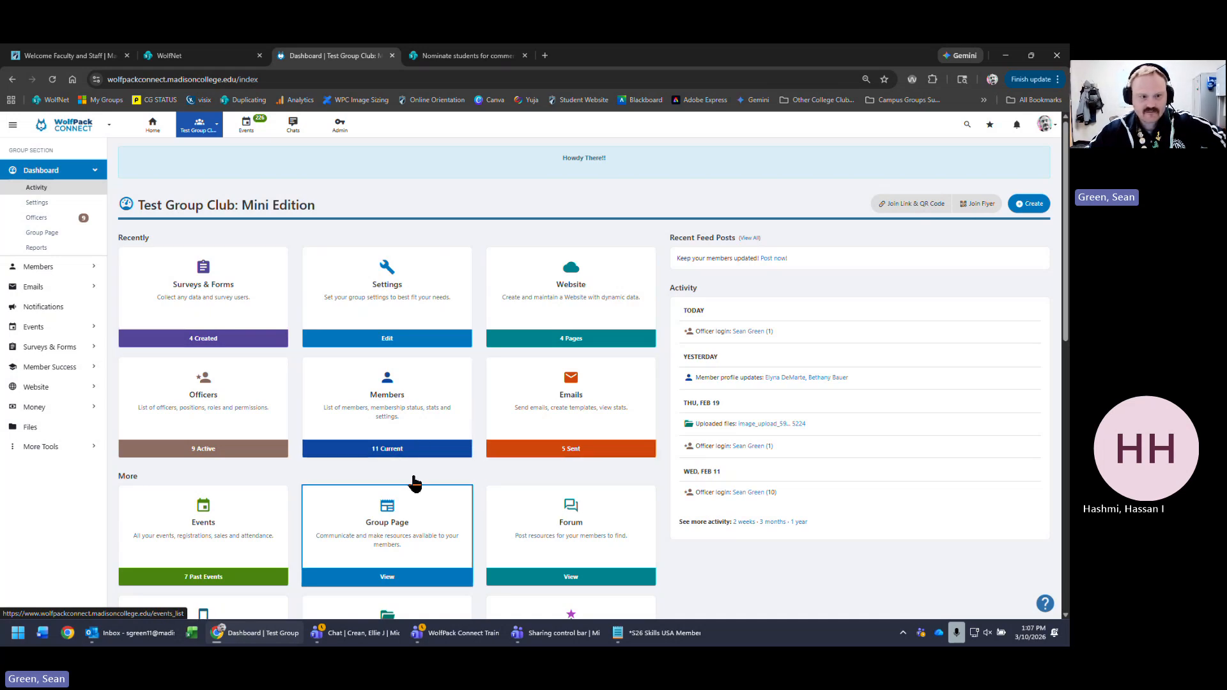
# - Collapse and re-expand the side navigation, then go to the Test Group Club's Surveys & Forms section
pyautogui.scroll(-3, 496, 416)
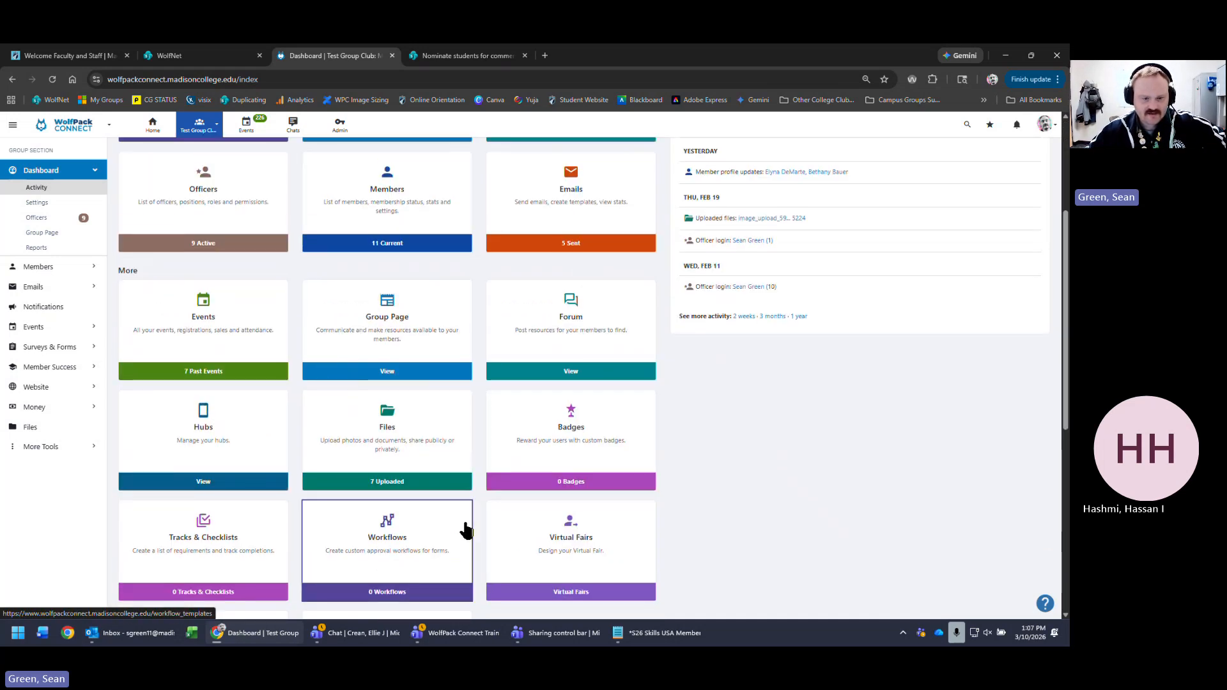
pyautogui.scroll(3, 466, 529)
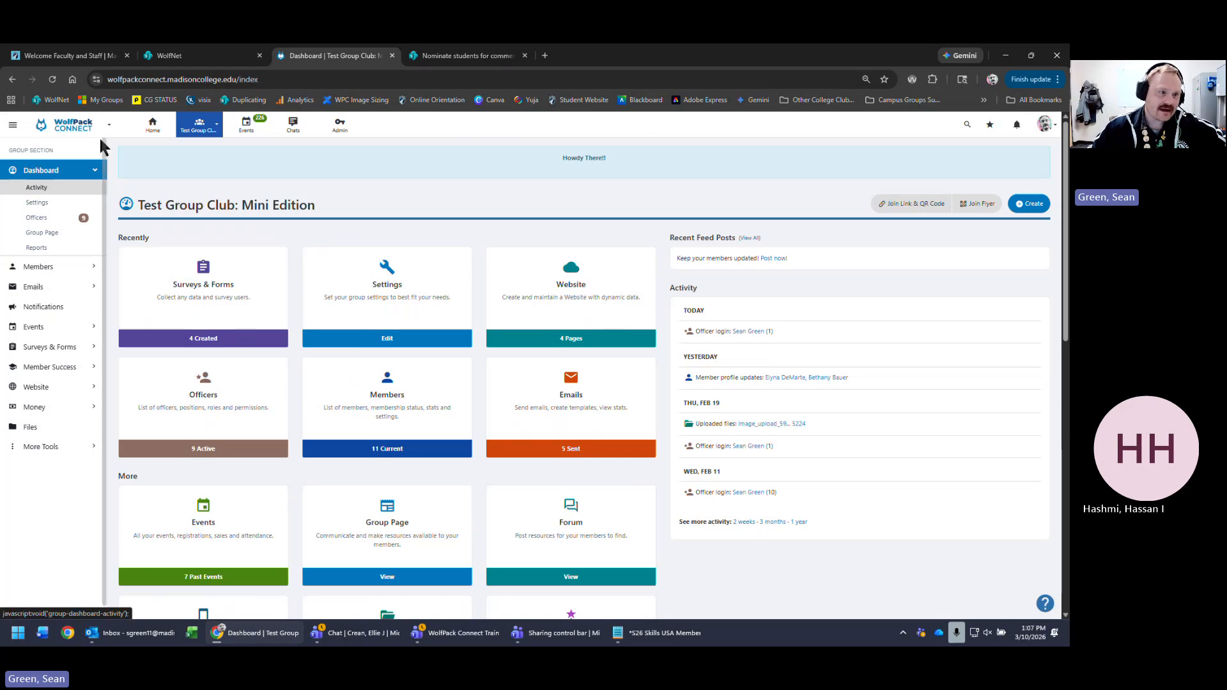
pyautogui.click(12, 127)
pyautogui.click(11, 131)
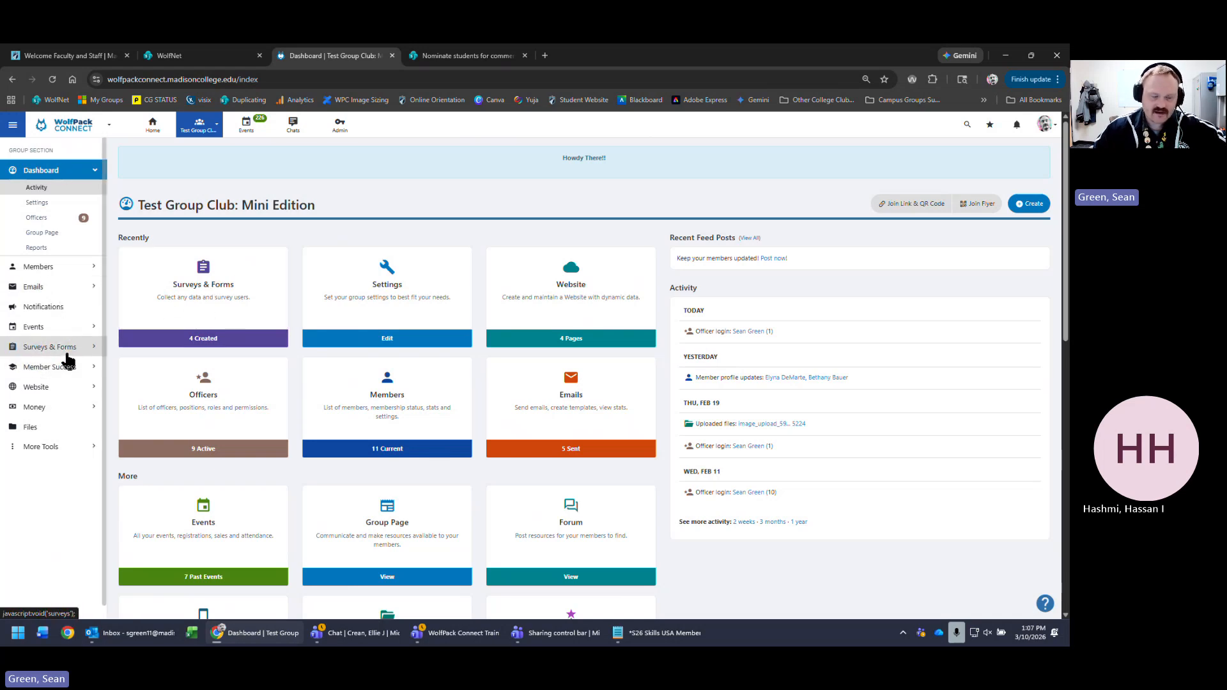
pyautogui.click(240, 299)
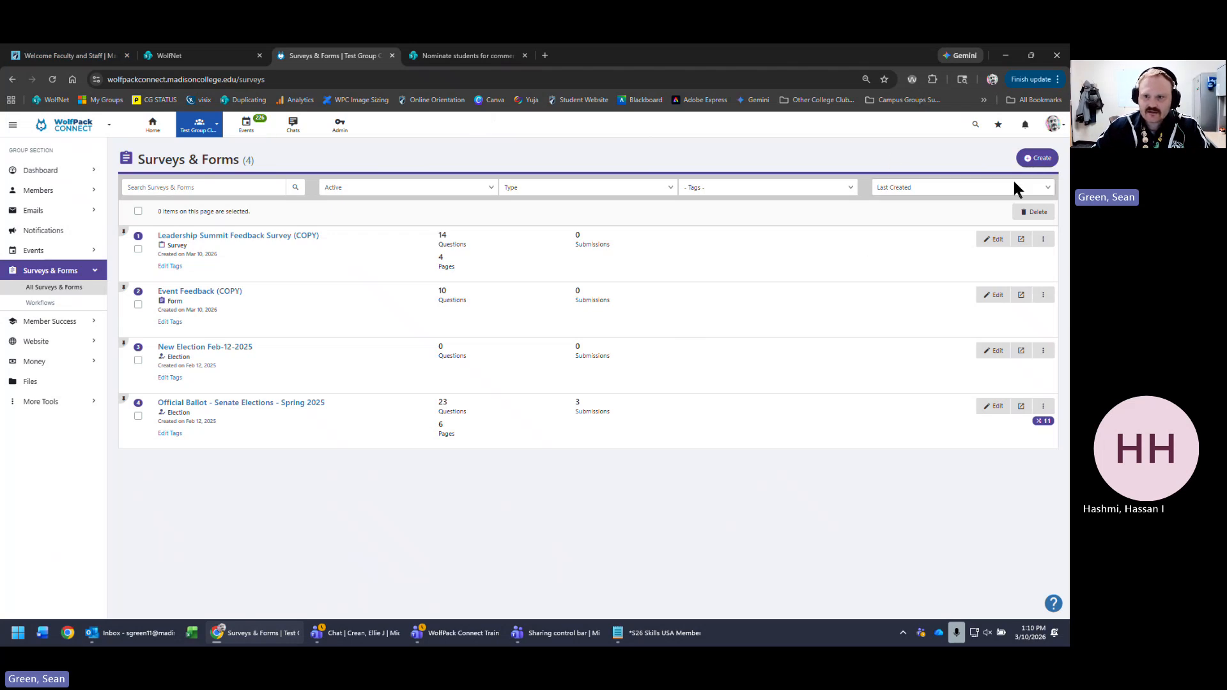
pyautogui.click(1037, 158)
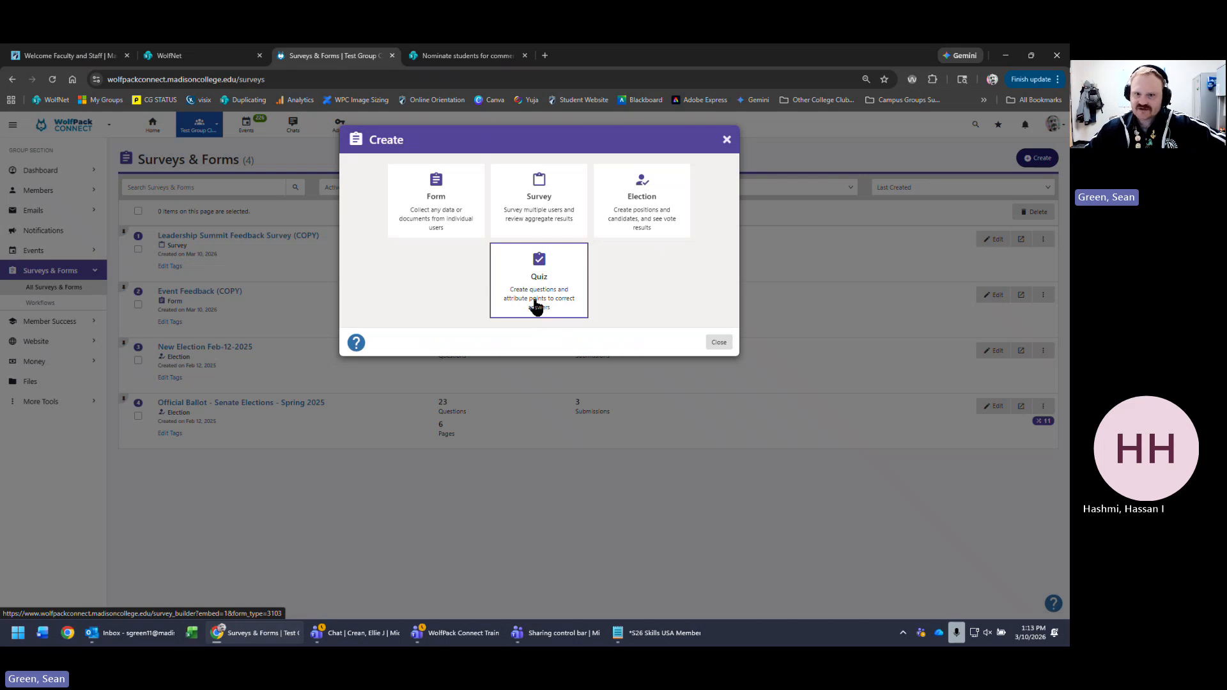
pyautogui.click(725, 138)
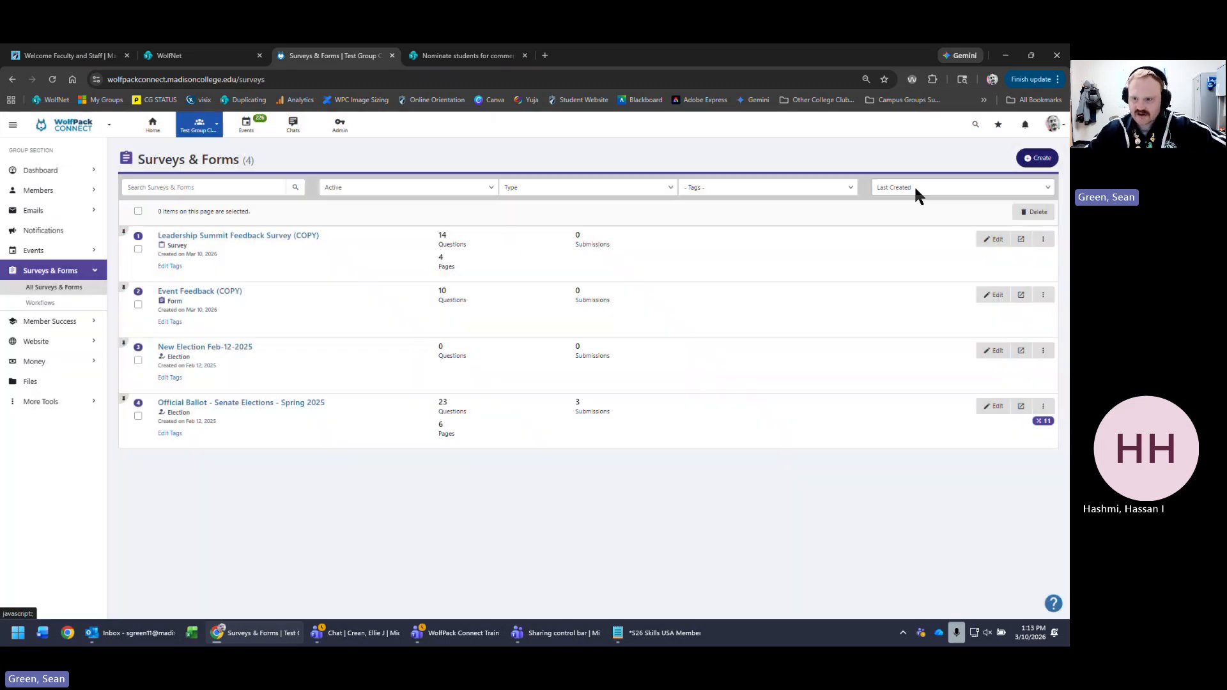
# - Open the Leadership Summit survey copy's settings and scroll to the Quiz Configuration section
pyautogui.click(1043, 242)
pyautogui.click(1015, 374)
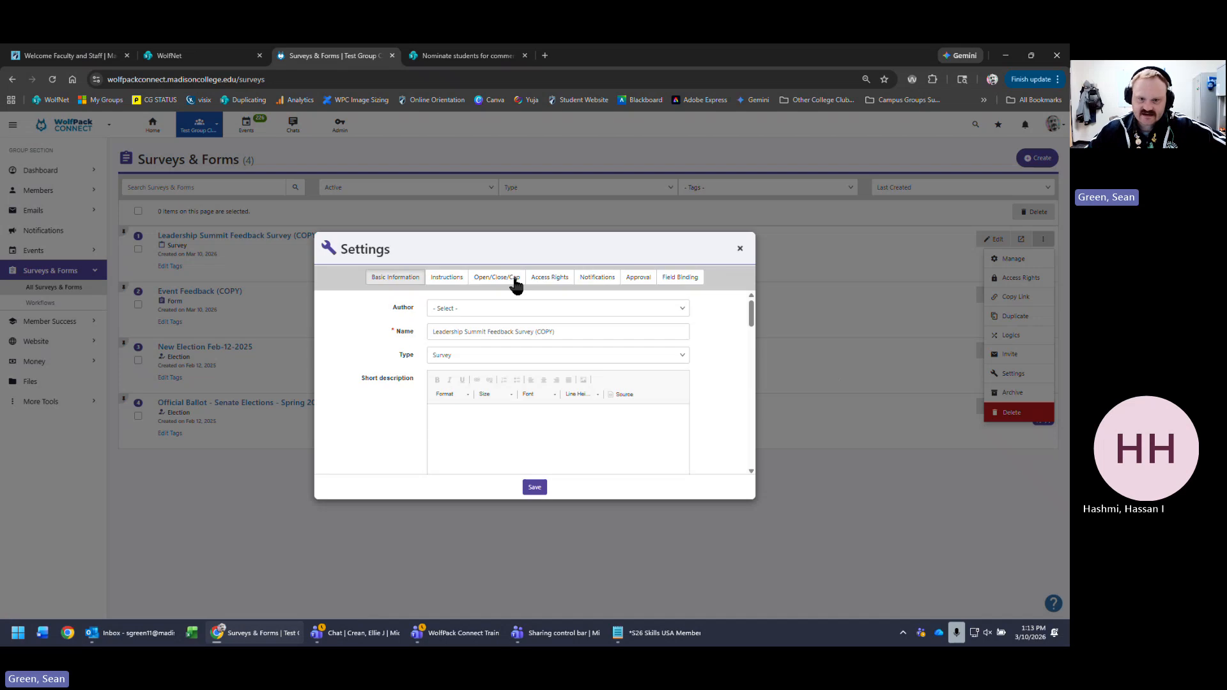
pyautogui.scroll(-3, 391, 384)
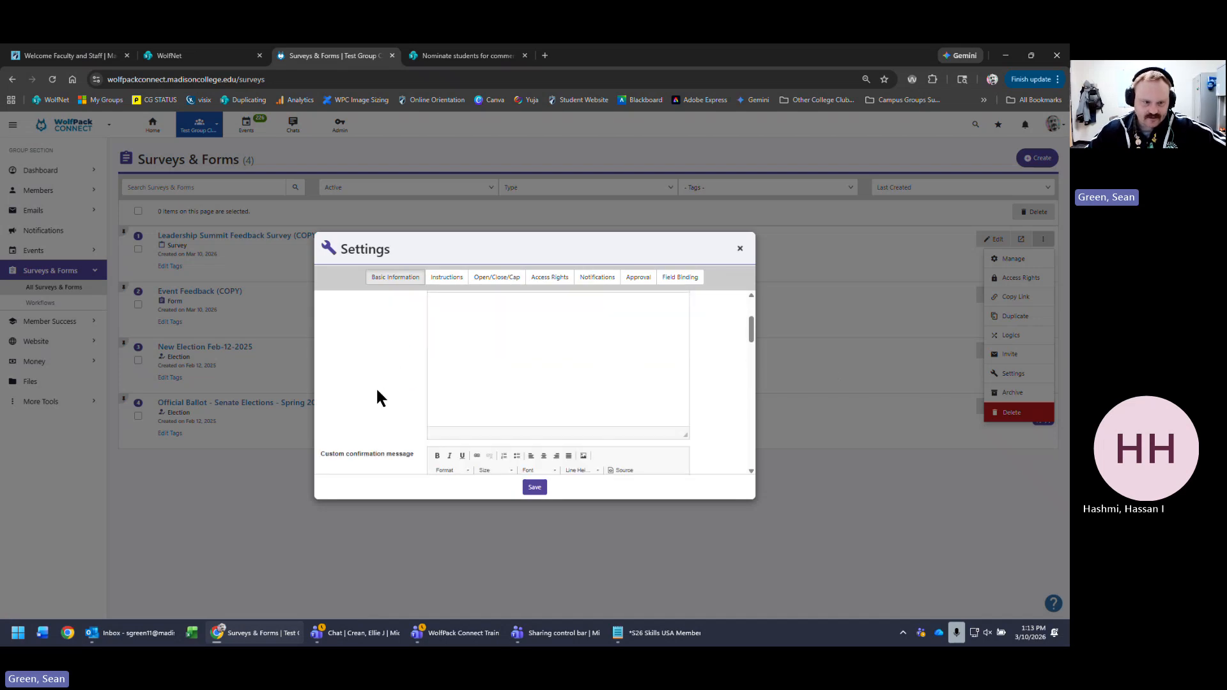
pyautogui.scroll(-5, 377, 396)
pyautogui.scroll(1, 378, 397)
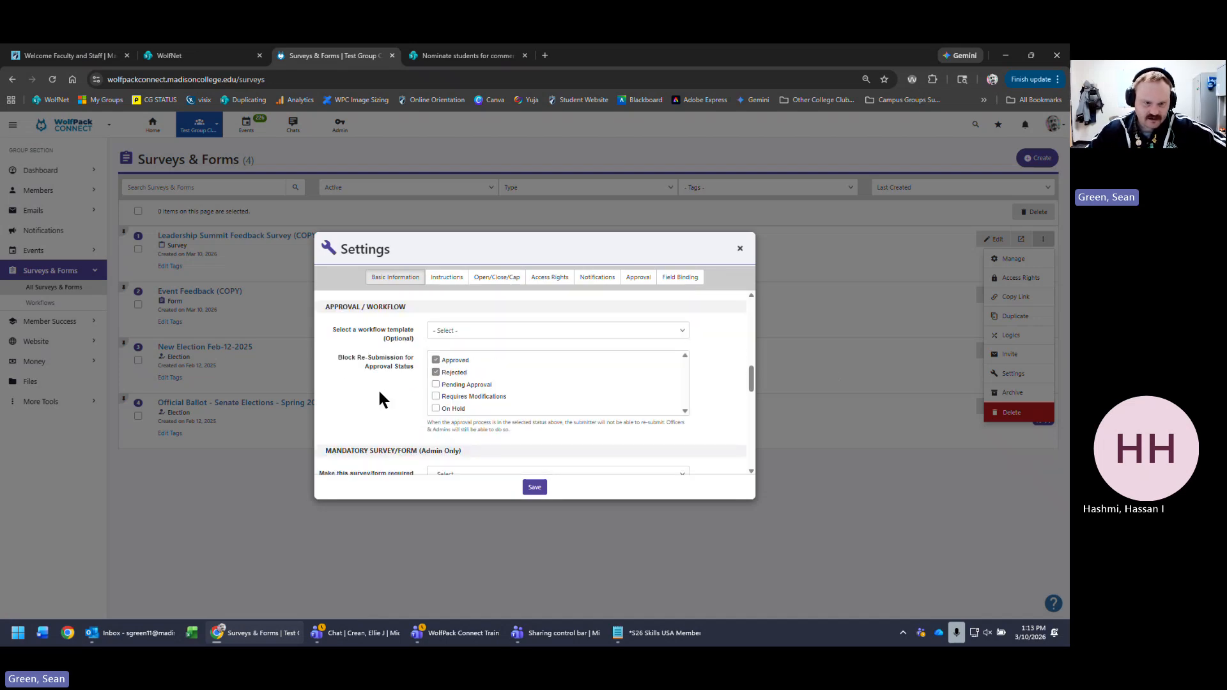
pyautogui.scroll(-3, 382, 400)
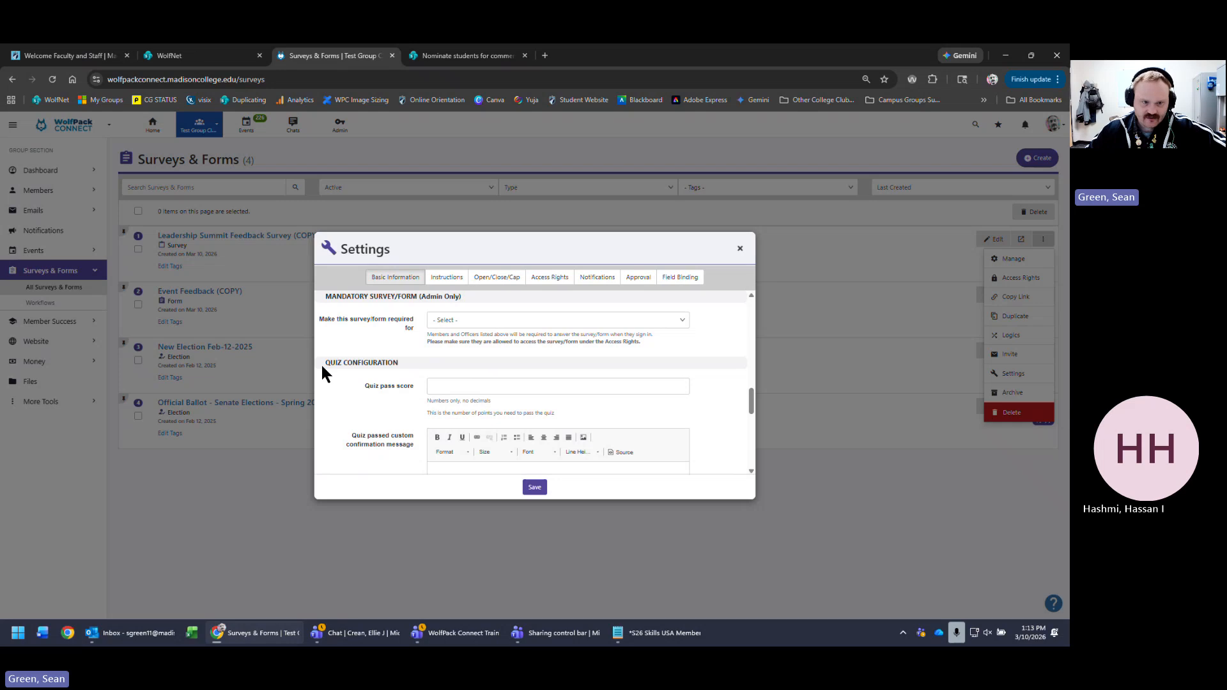
pyautogui.moveTo(323, 369); pyautogui.dragTo(455, 358)
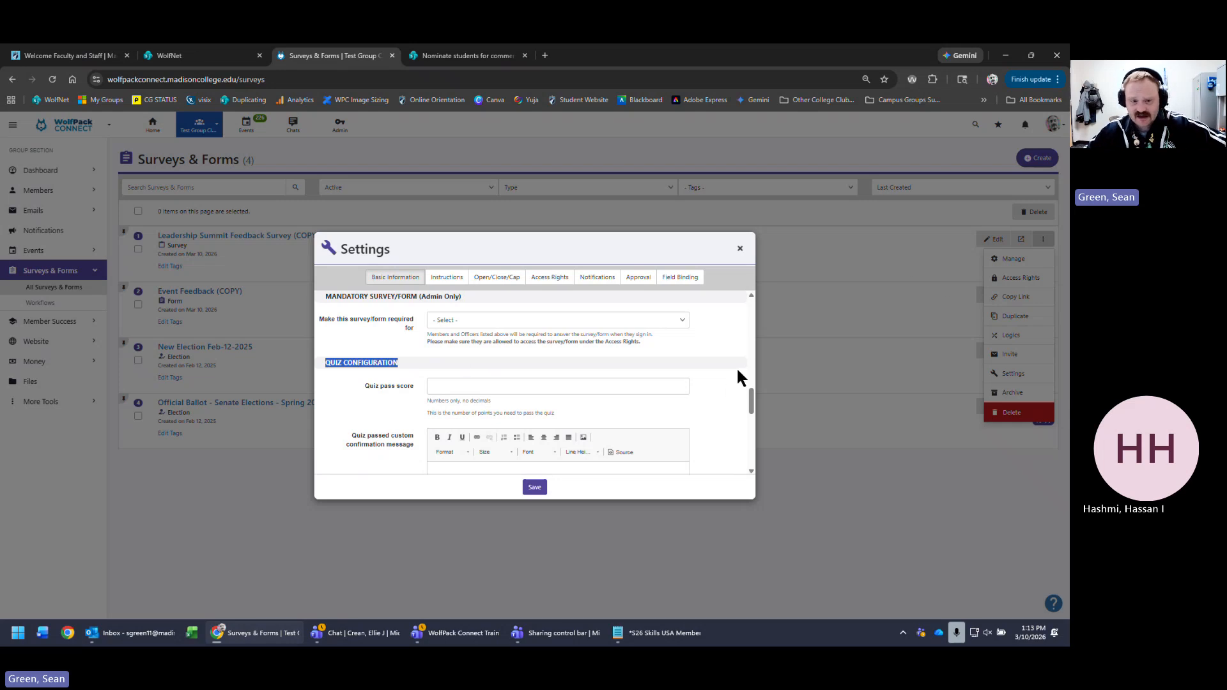
pyautogui.scroll(-1, 734, 372)
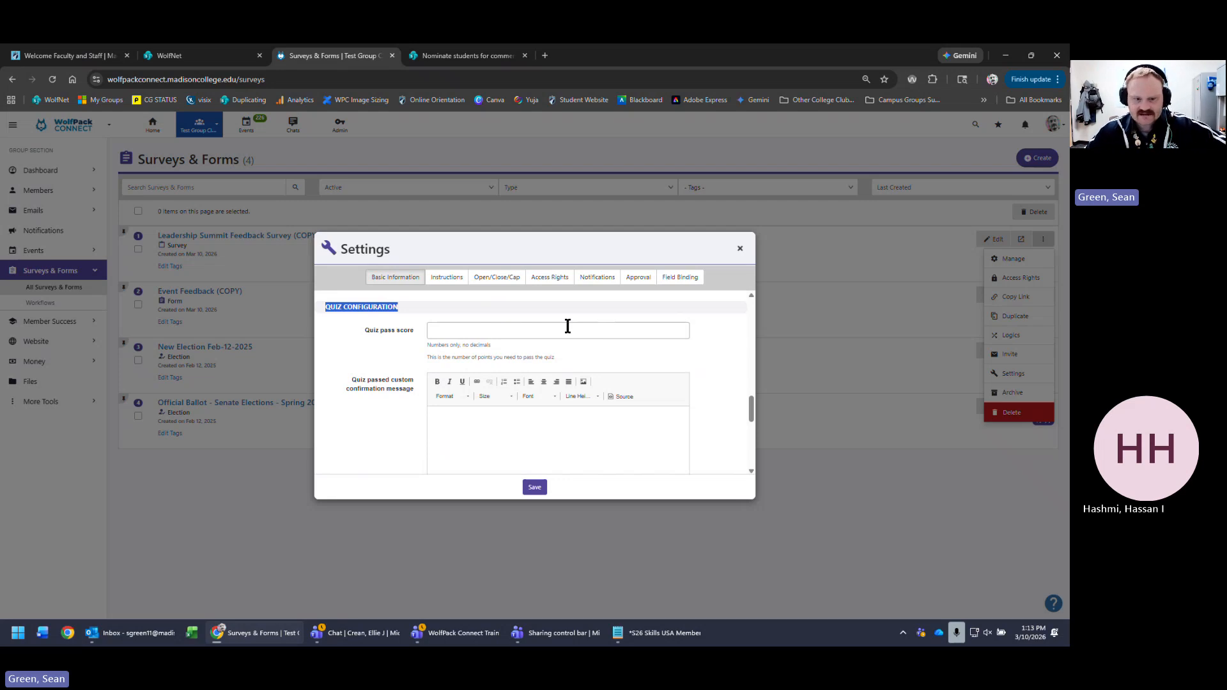
# - Check the quiz pass score field, then close the survey settings dialog
pyautogui.click(594, 333)
pyautogui.scroll(-2, 684, 370)
pyautogui.scroll(3, 511, 377)
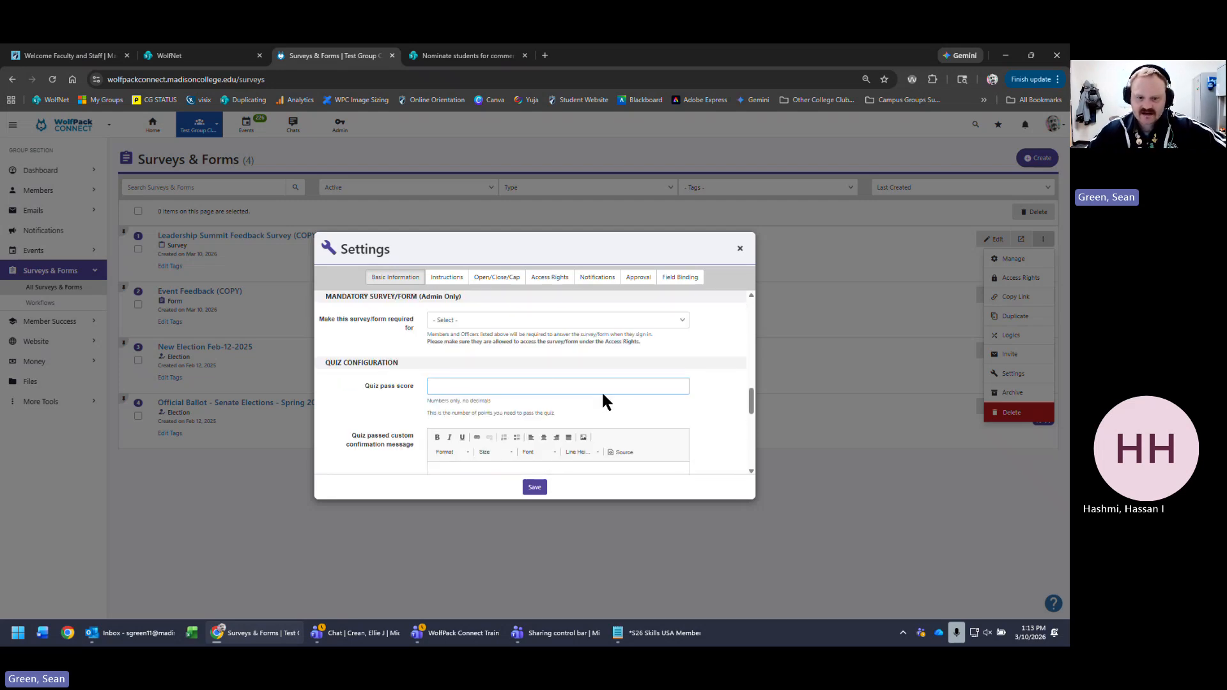
pyautogui.scroll(-5, 699, 419)
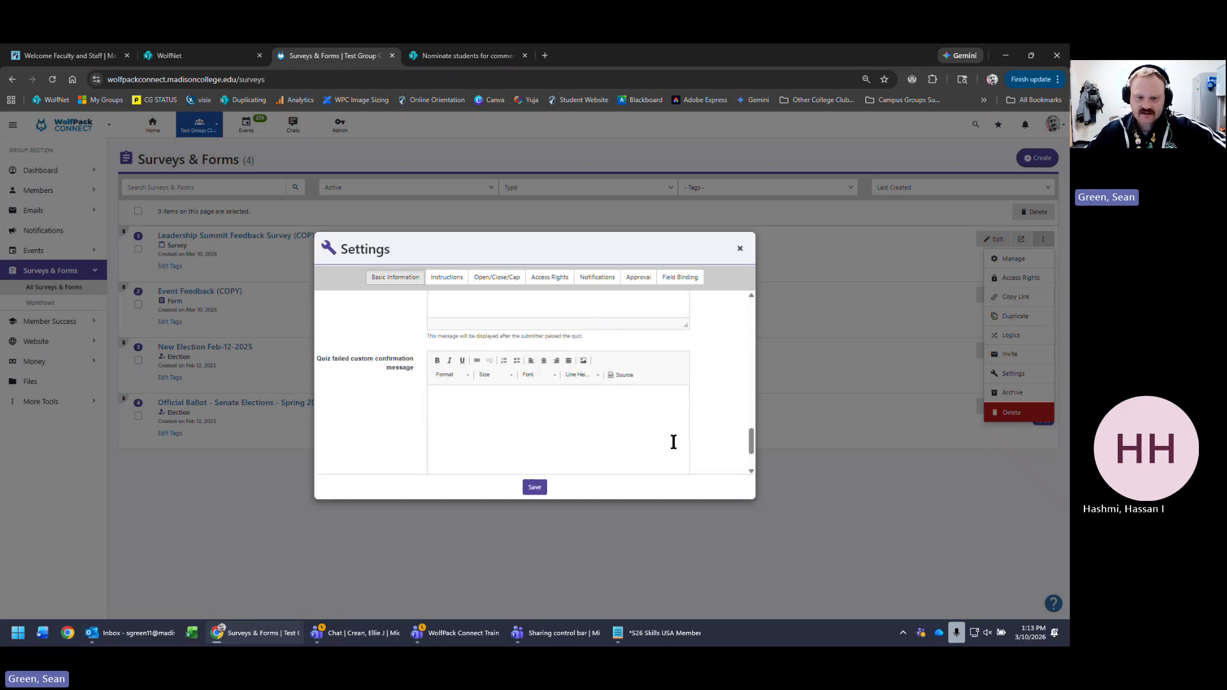
pyautogui.scroll(3, 674, 439)
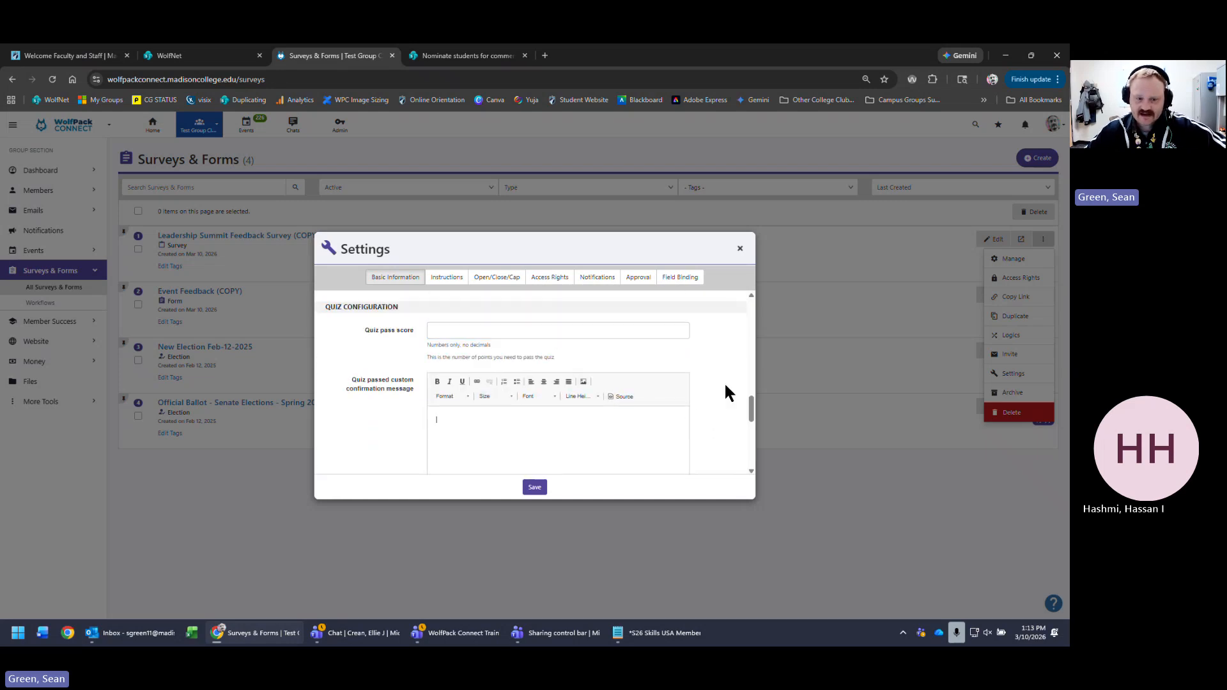
pyautogui.scroll(-4, 726, 380)
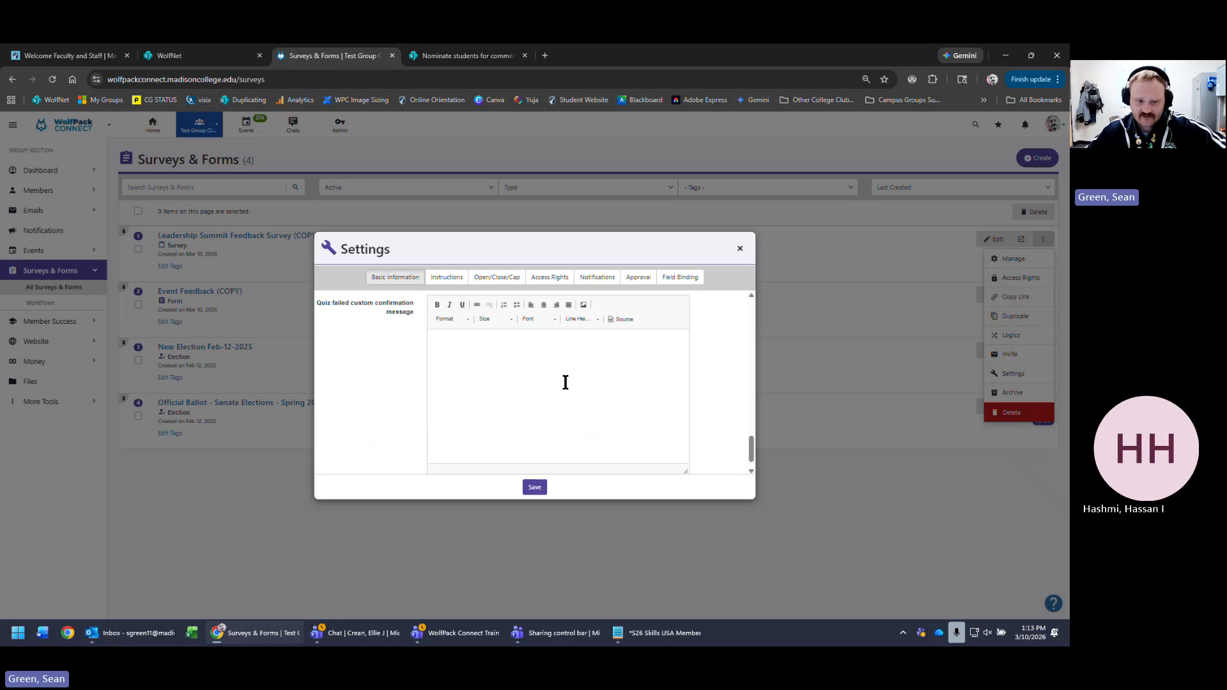
pyautogui.scroll(5, 703, 378)
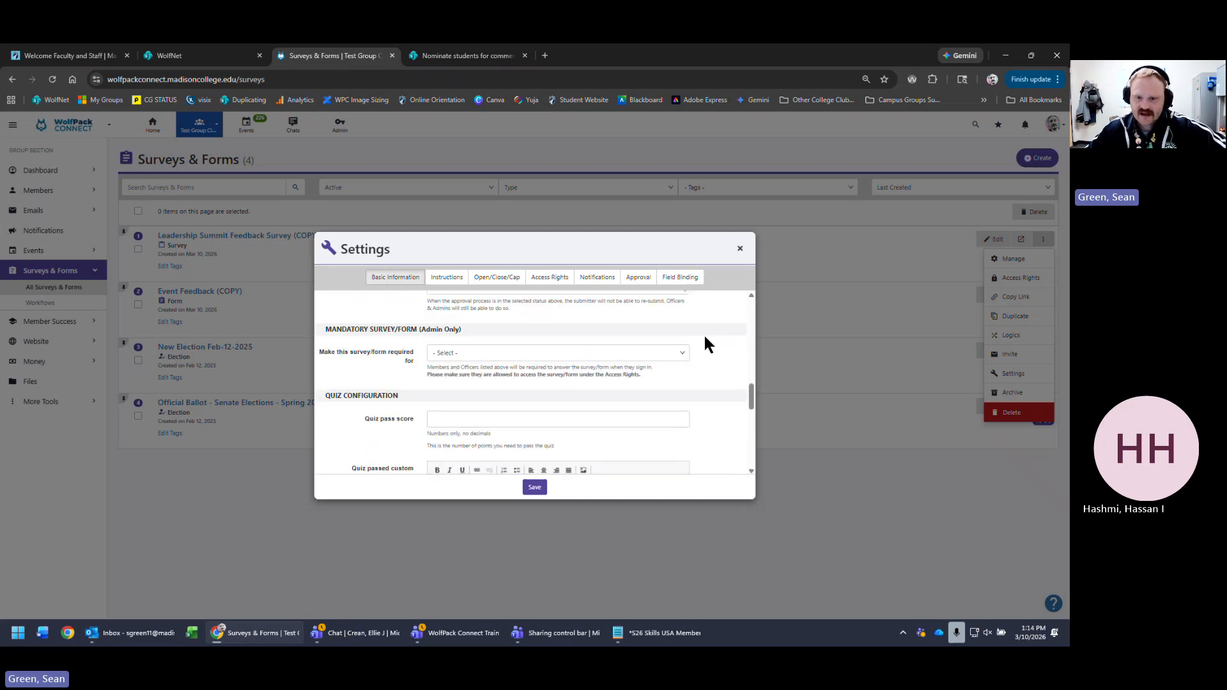
pyautogui.click(740, 248)
# - Back on the plain list, create a new Form, opening New Form Mar-10-2026 in the builder
pyautogui.click(858, 509)
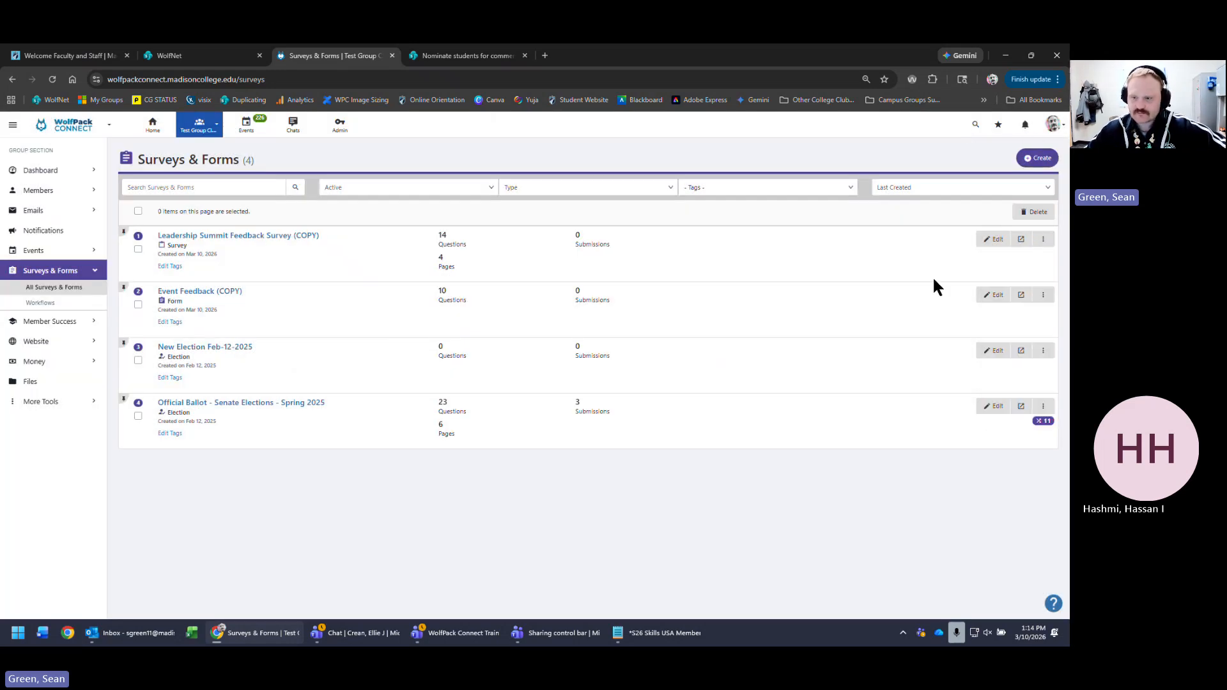
pyautogui.click(1038, 162)
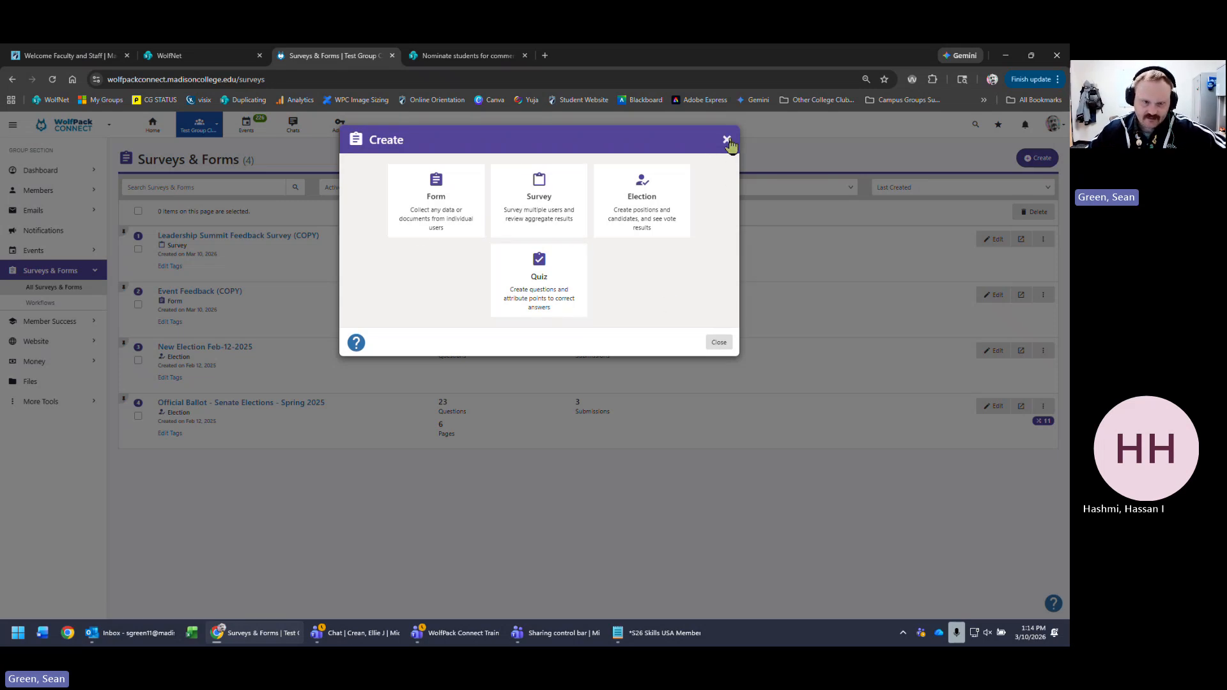
pyautogui.click(436, 203)
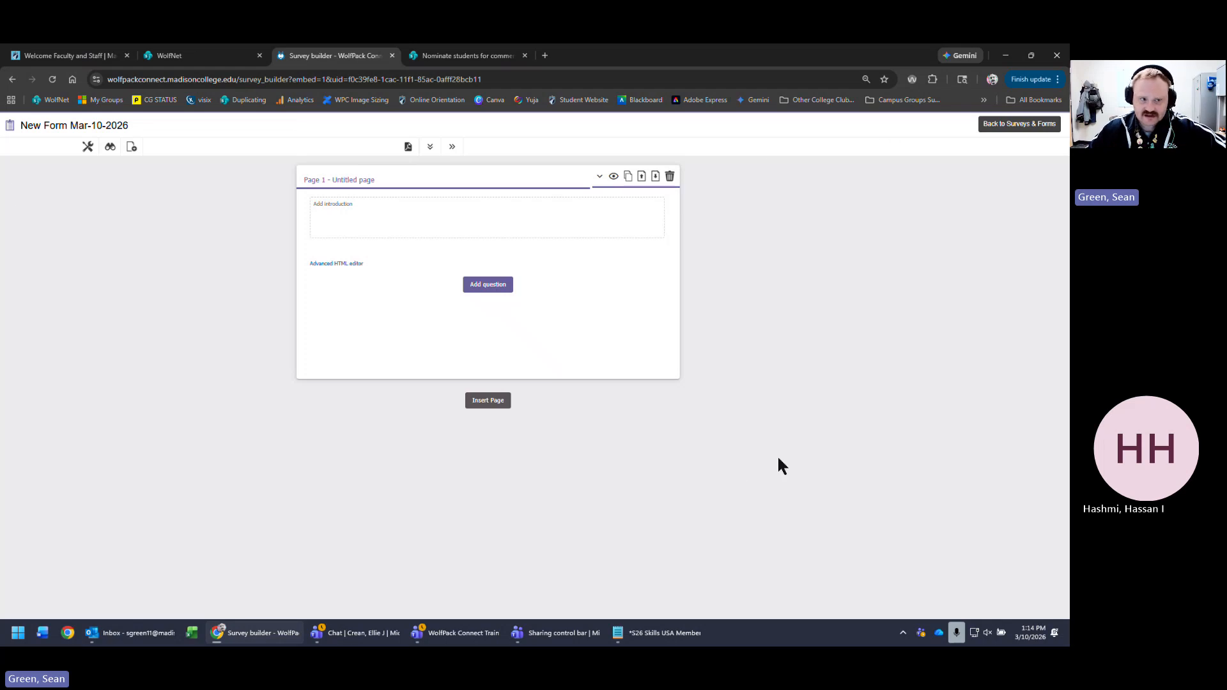
# - Insert an untitled Page 2 below Page 1 of New Form Mar-10-2026
pyautogui.tripleClick(173, 126)
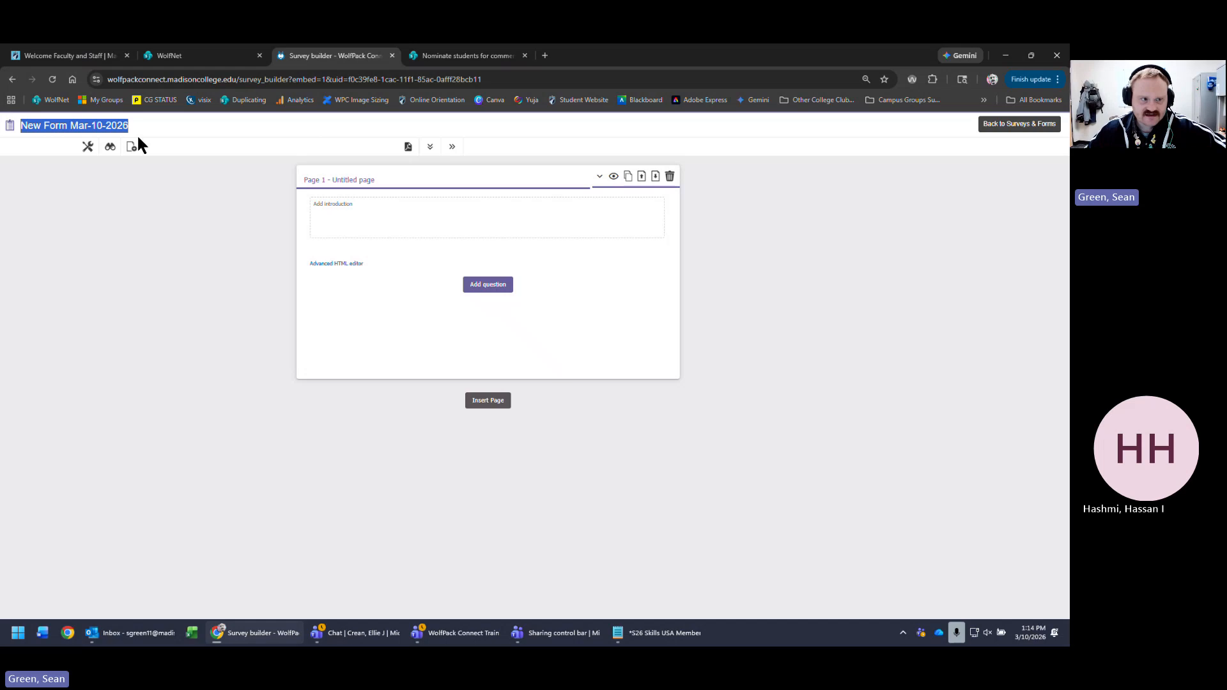
pyautogui.click(168, 124)
pyautogui.tripleClick(43, 125)
pyautogui.click(387, 182)
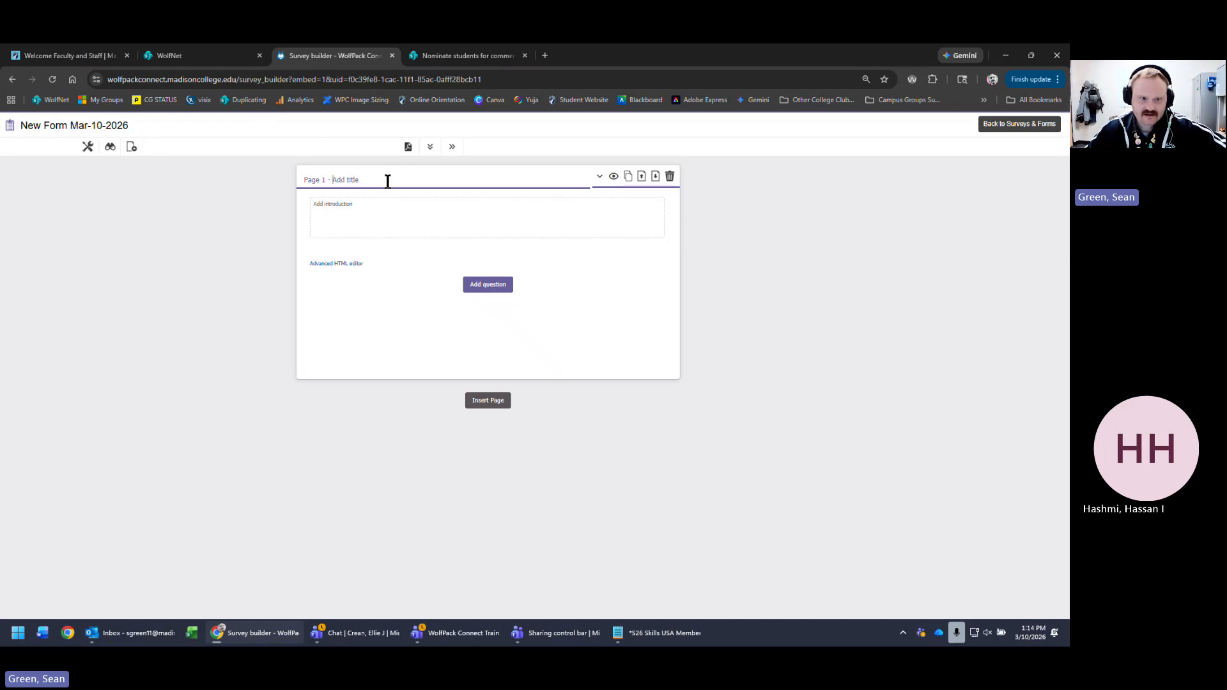
pyautogui.click(488, 214)
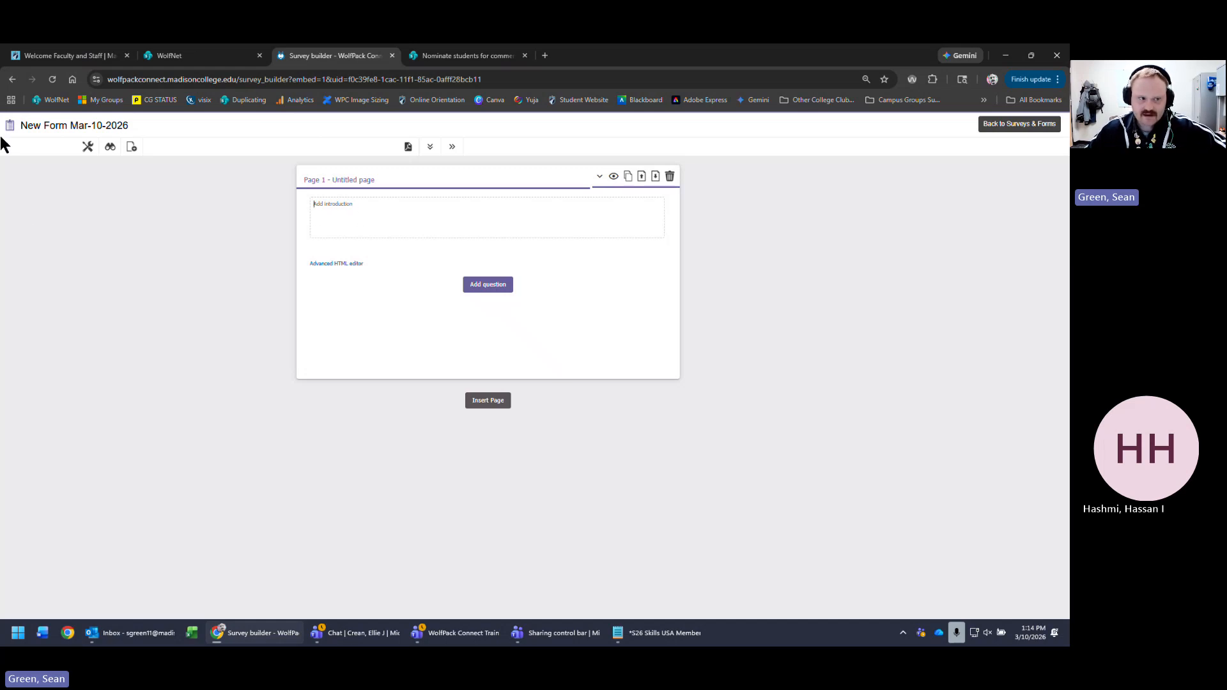
pyautogui.click(125, 125)
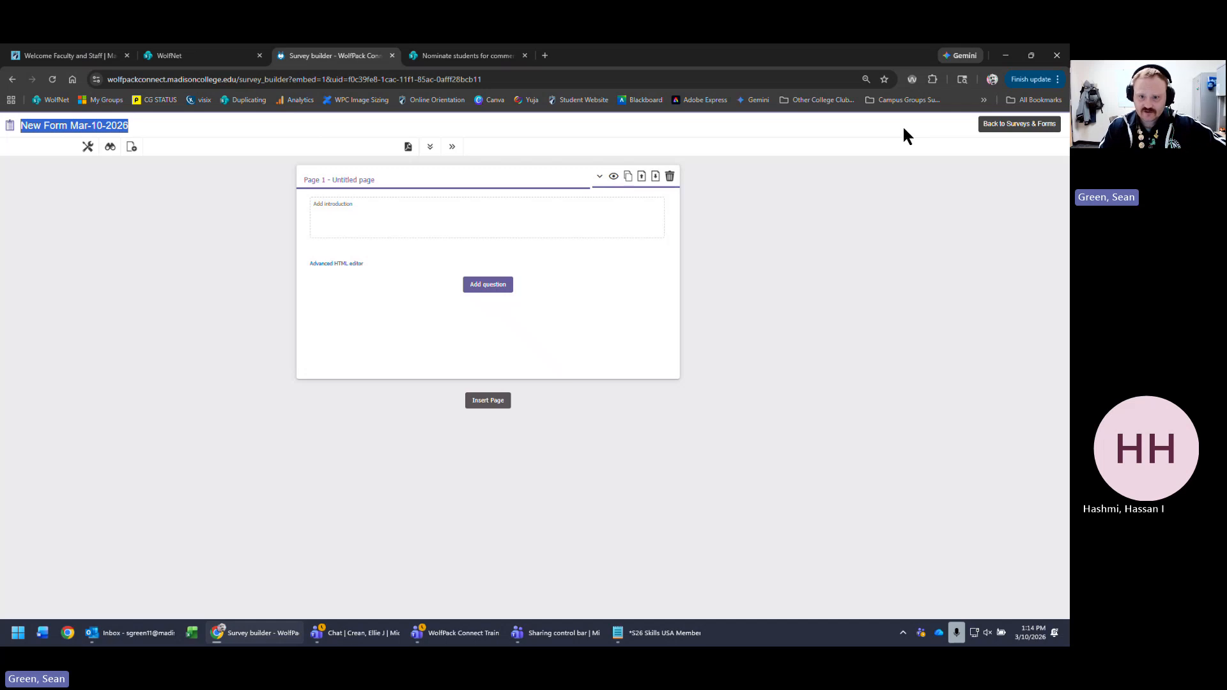
pyautogui.click(388, 179)
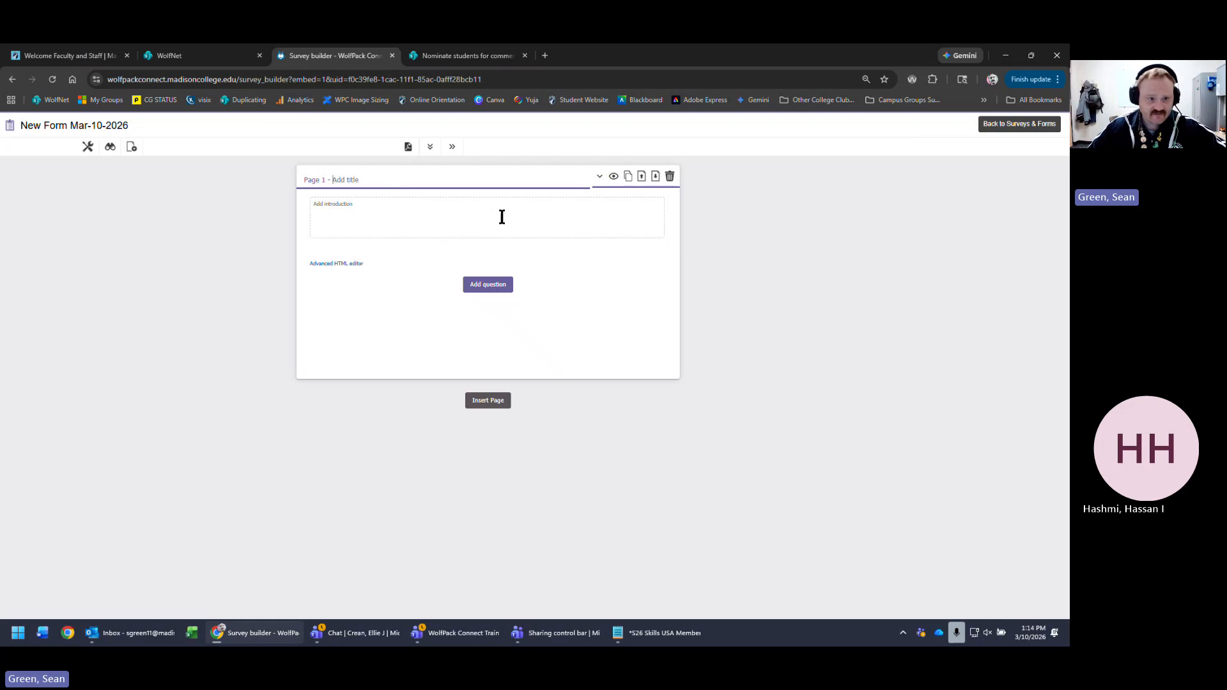
pyautogui.click(483, 401)
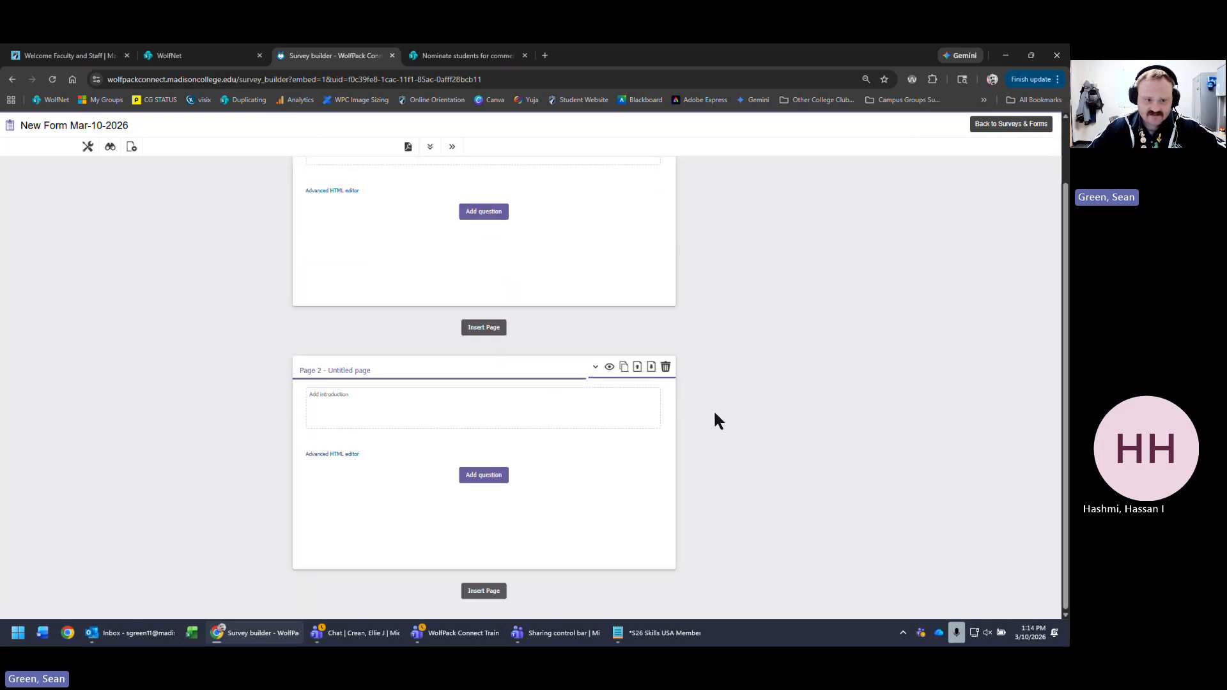
# - Enter 'this is page 1' and 'this is page 2' as the two page titles
pyautogui.scroll(1, 709, 383)
pyautogui.click(395, 180)
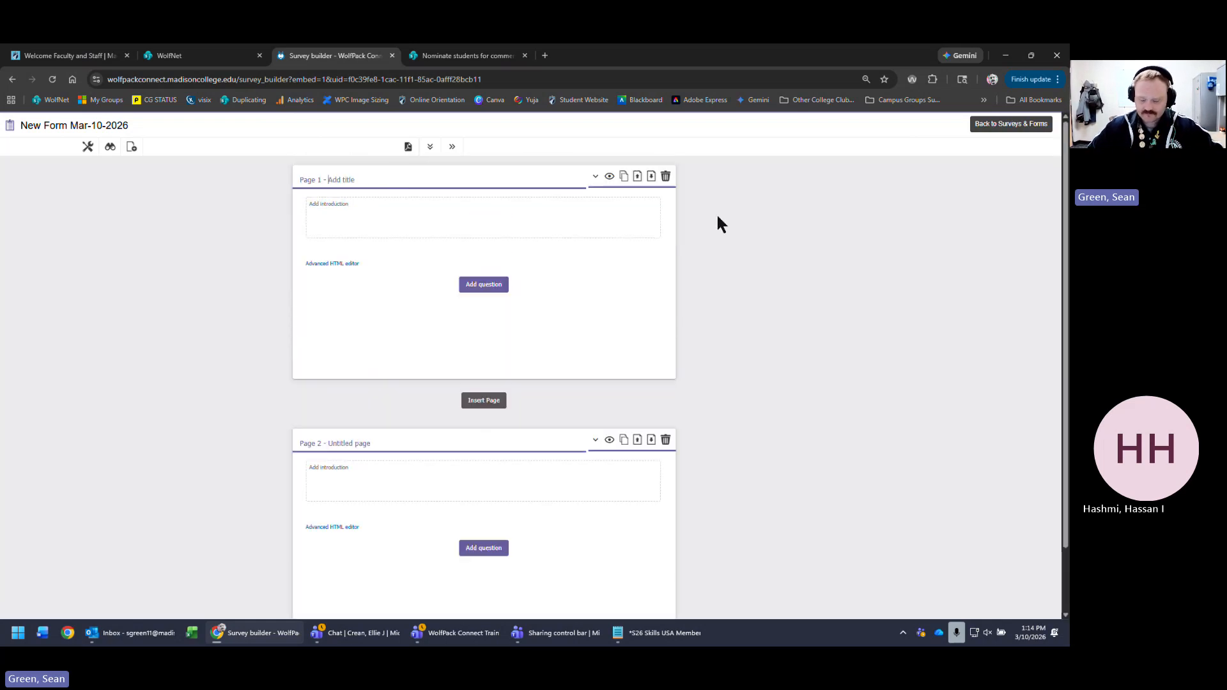
pyautogui.write('this is ')
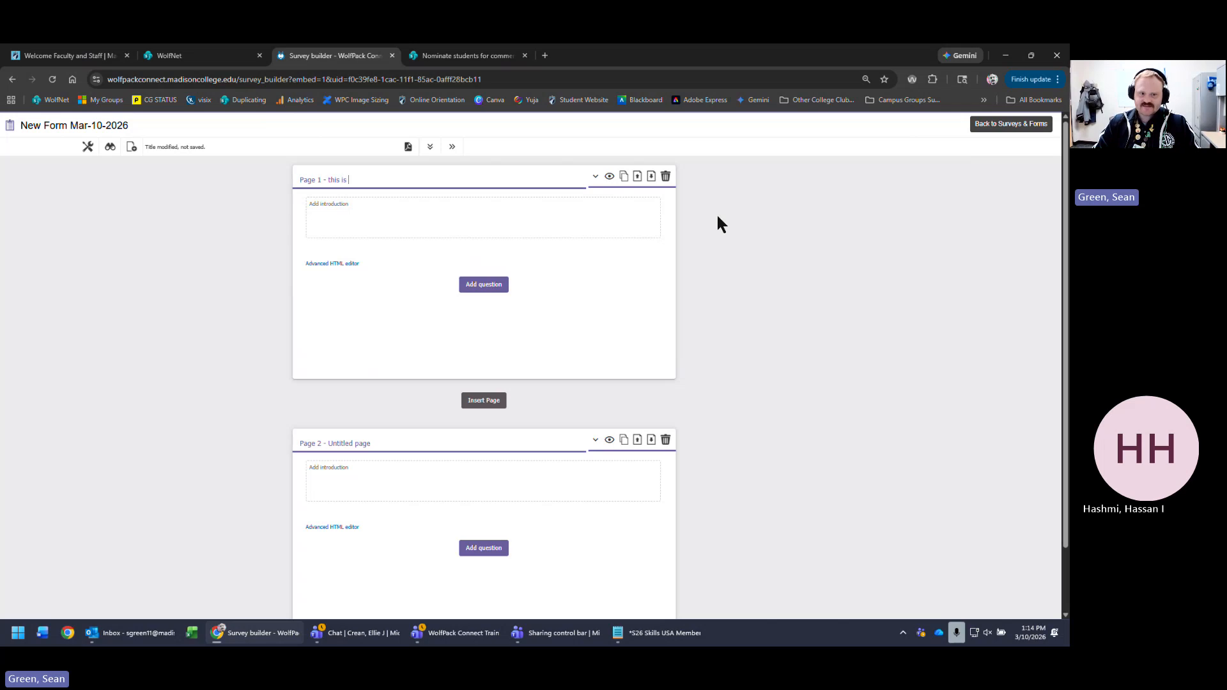
pyautogui.write('page 1')
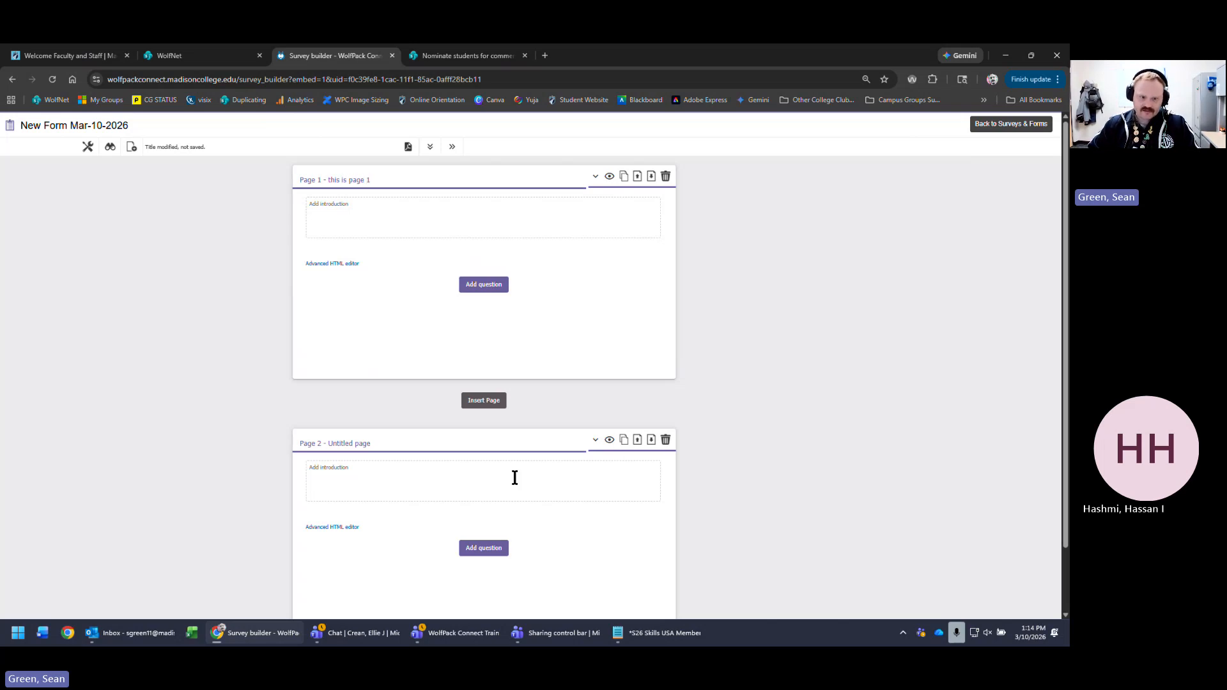
pyautogui.click(460, 438)
pyautogui.write('this is ')
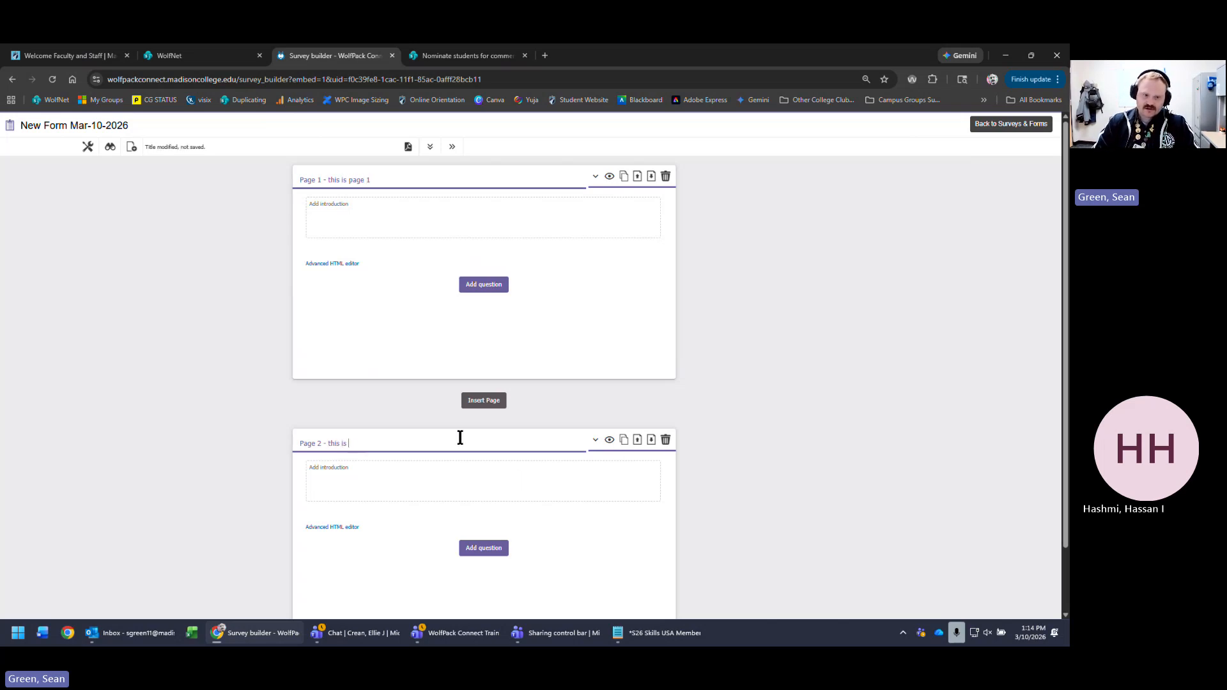
pyautogui.write('page 2')
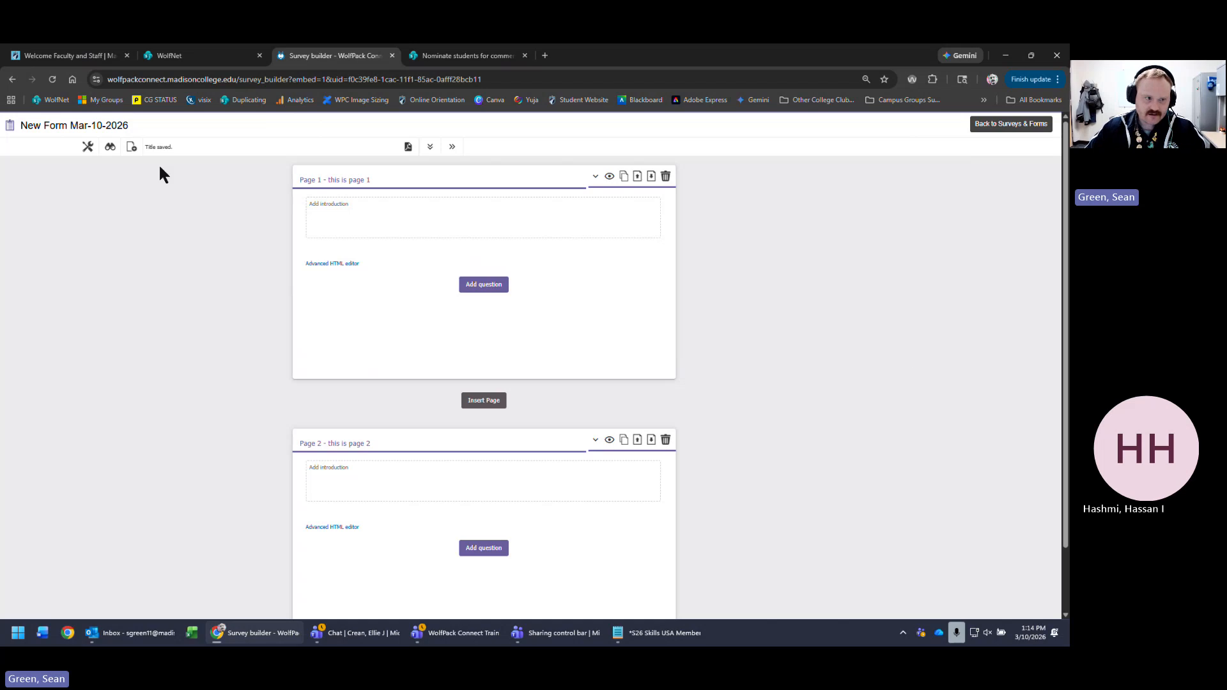
pyautogui.click(110, 147)
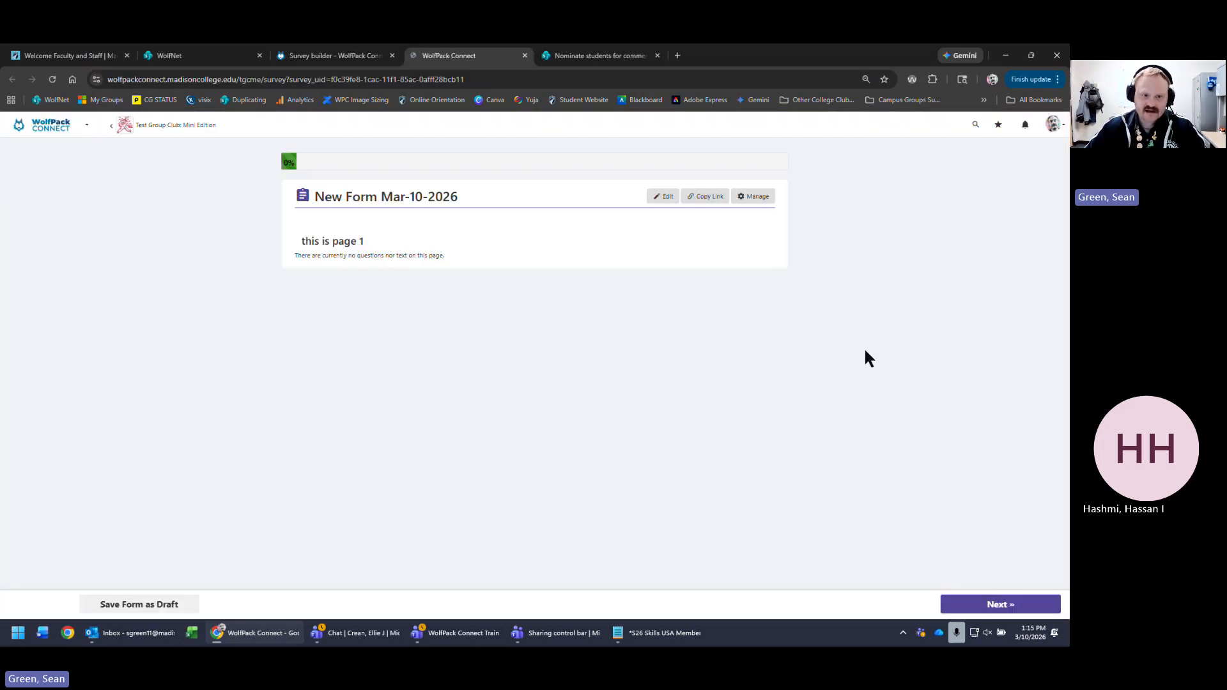
# - Review the form name and 'this is page 1' heading in the preview, then advance to page 2
pyautogui.tripleClick(351, 241)
pyautogui.moveTo(461, 196); pyautogui.dragTo(312, 197)
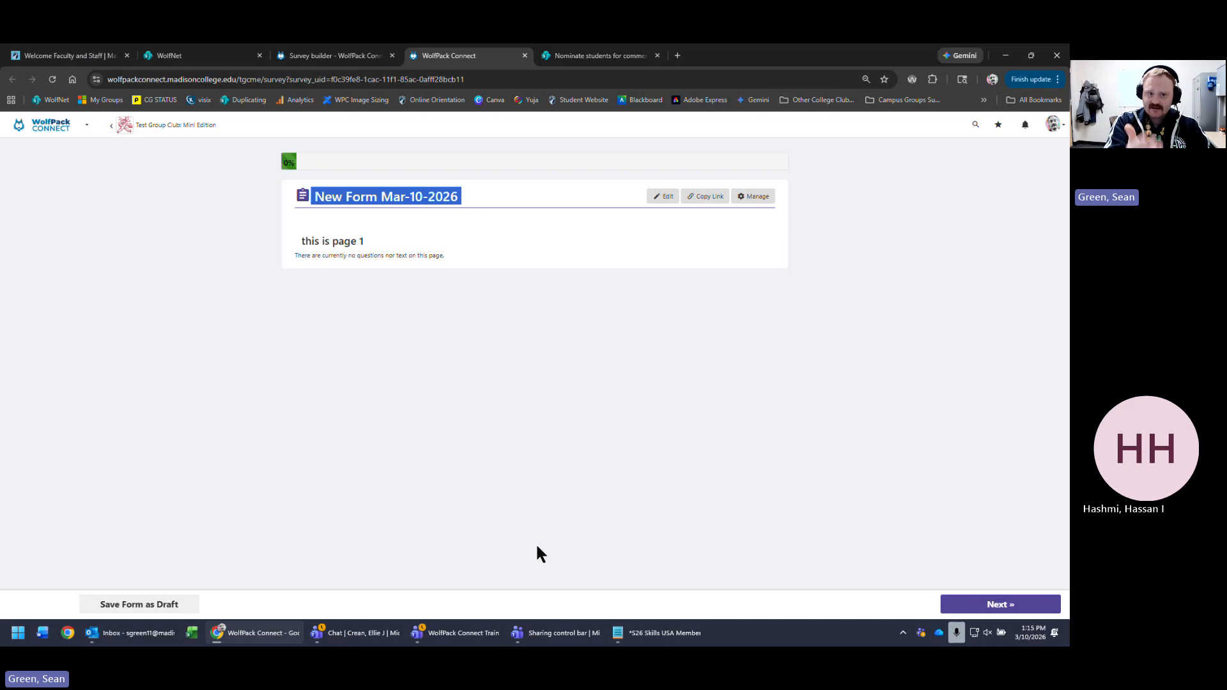
pyautogui.tripleClick(344, 241)
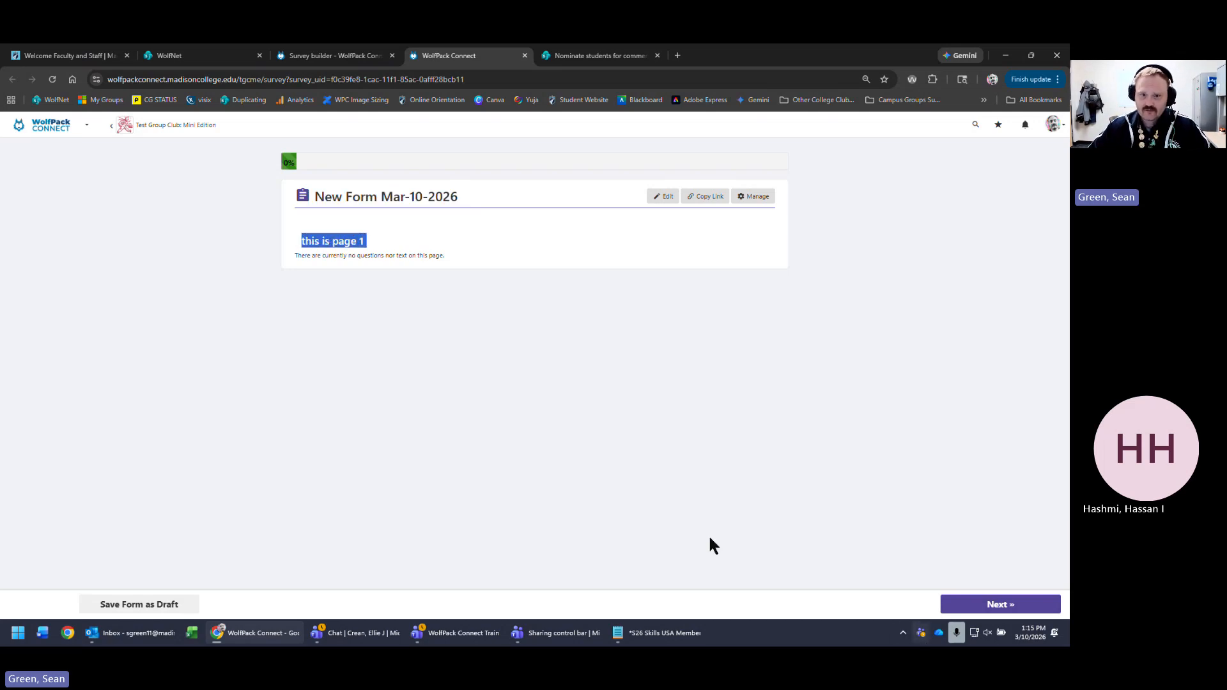
pyautogui.click(1042, 610)
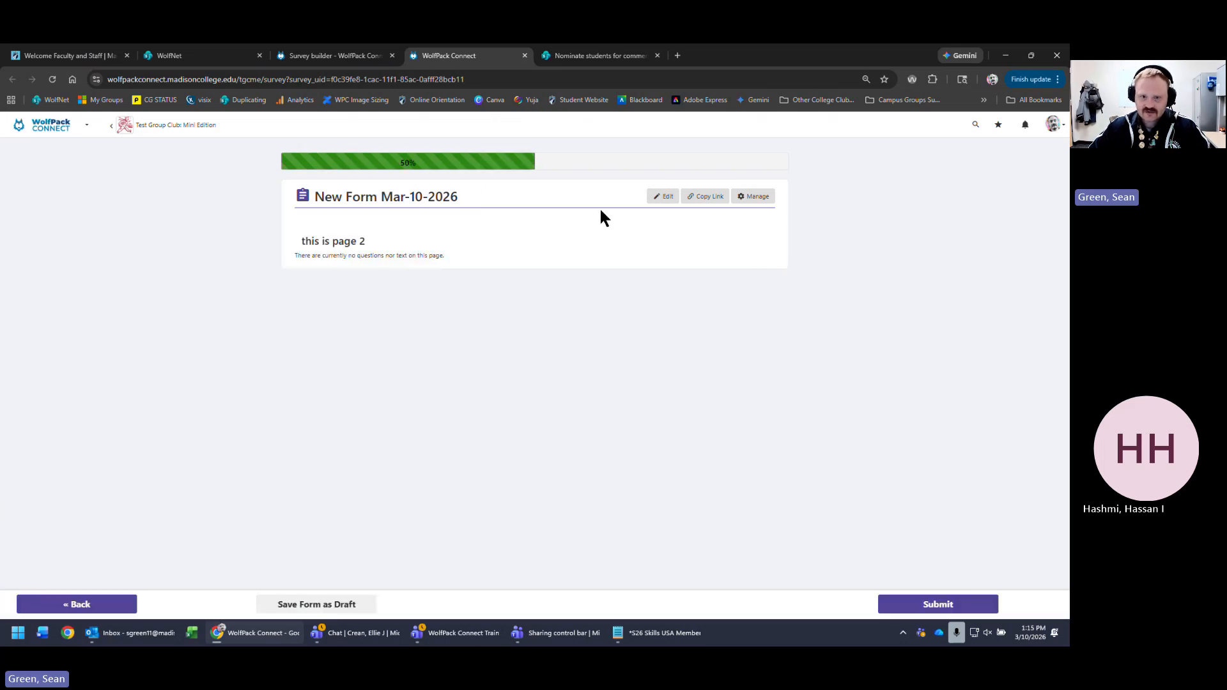
# - Back in the editor, rename the form to 'Form for March 10th' and preview it
pyautogui.click(665, 203)
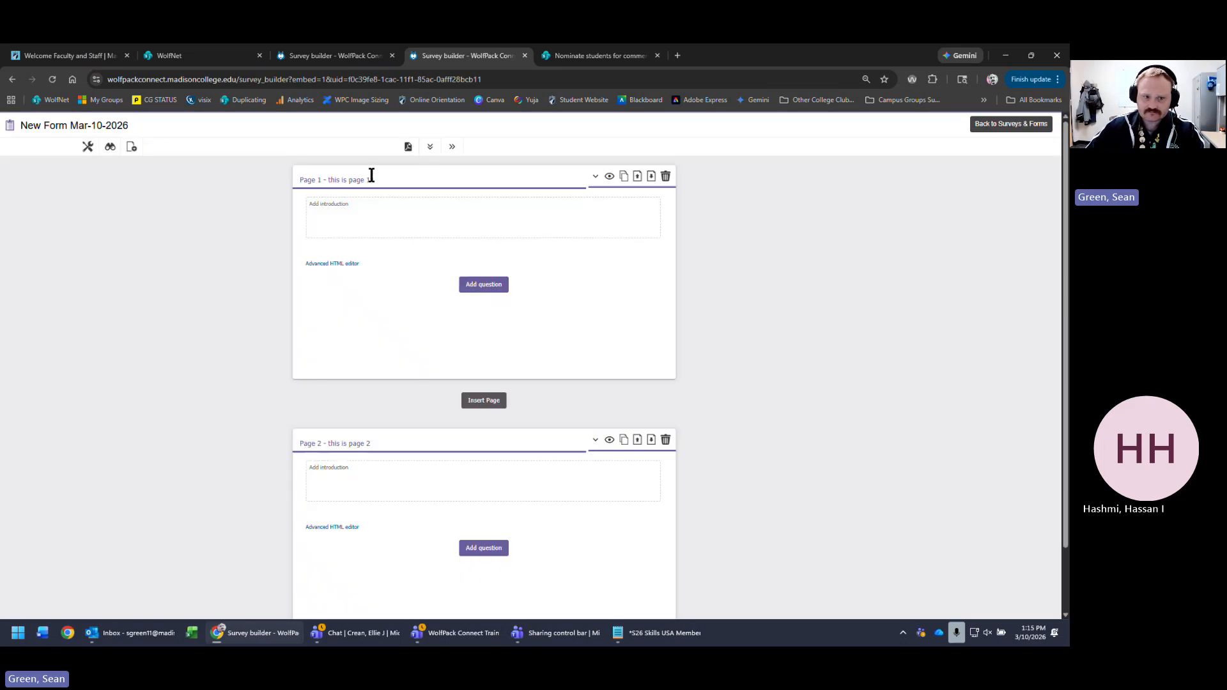
pyautogui.tripleClick(443, 177)
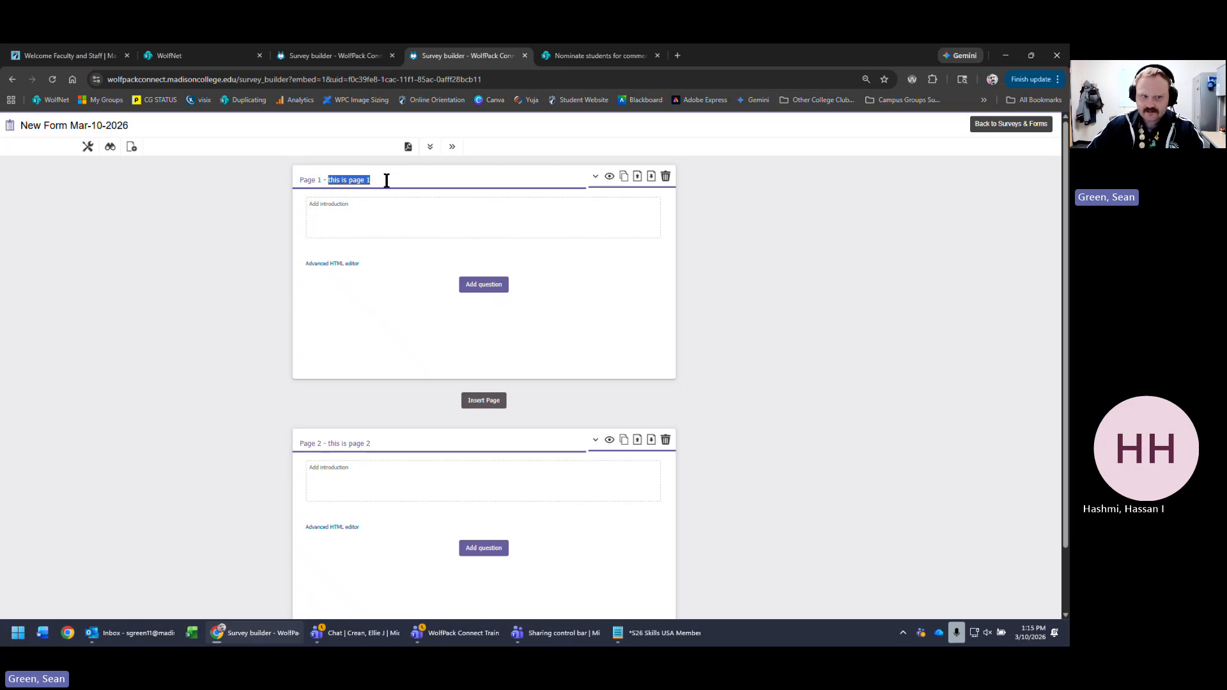
pyautogui.tripleClick(157, 121)
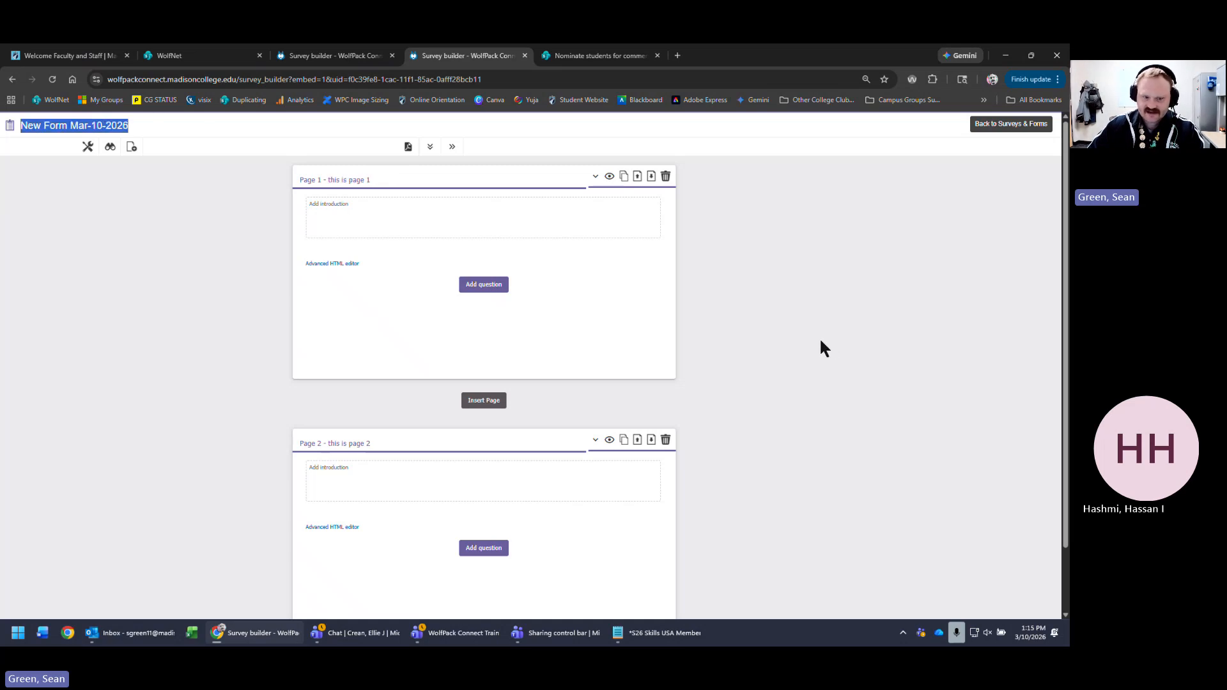
pyautogui.write('this is')
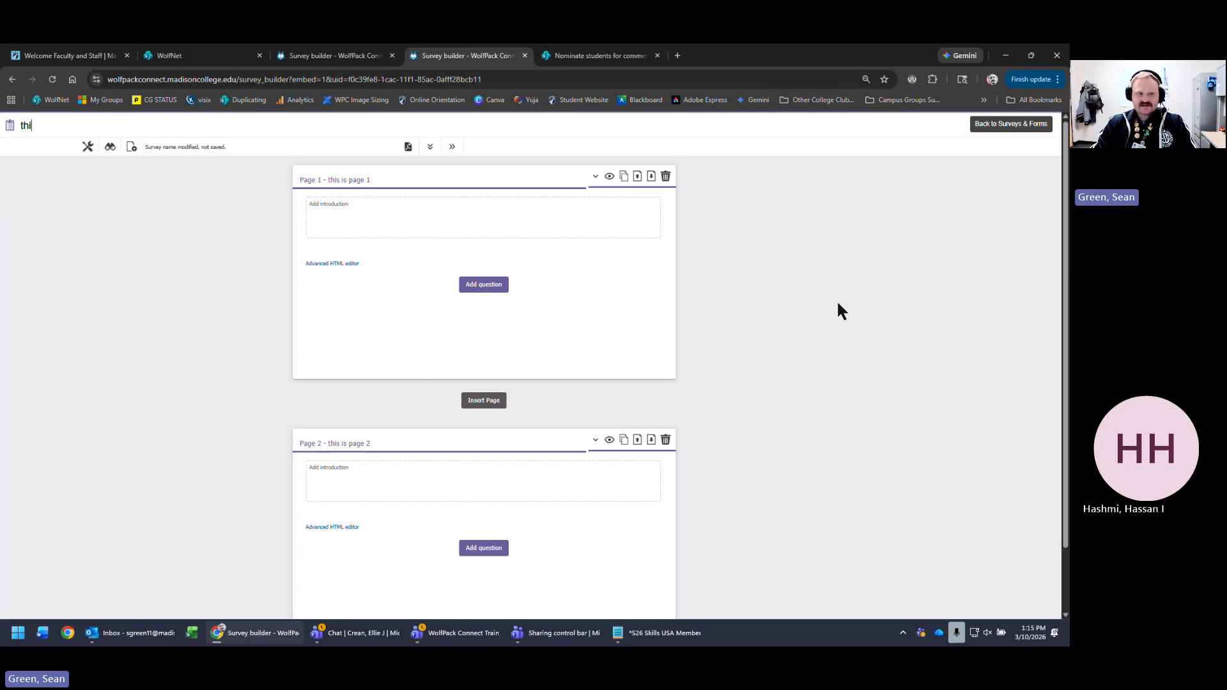
pyautogui.press('BackSpace')
pyautogui.press('BackSpace')
pyautogui.press('BackSpace')
pyautogui.press('BackSpace')
pyautogui.press('BackSpace')
pyautogui.press('BackSpace')
pyautogui.press('BackSpace')
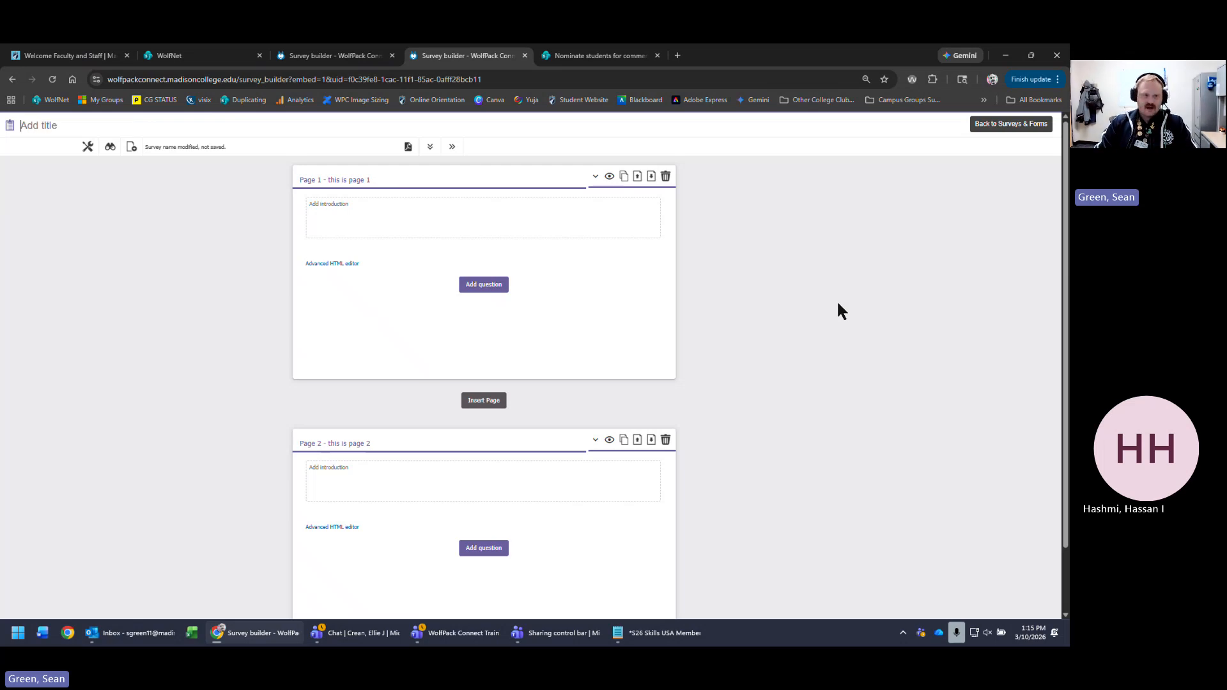
pyautogui.write('Form')
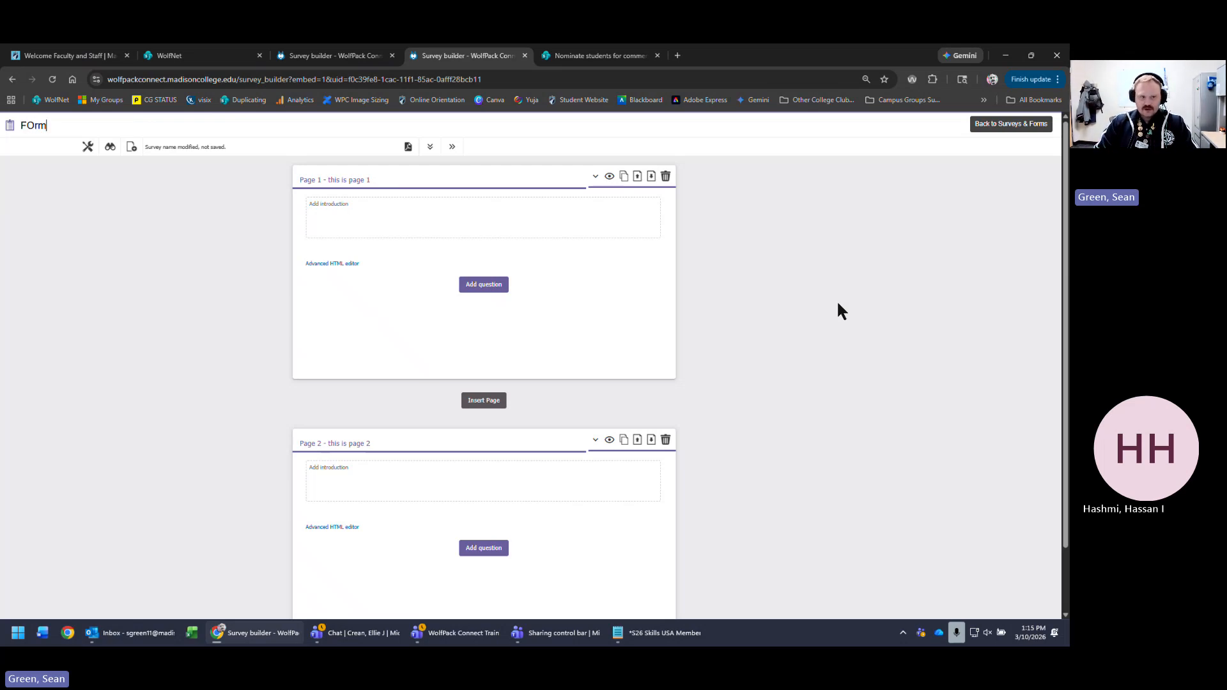
pyautogui.press('BackSpace')
pyautogui.press('BackSpace')
pyautogui.press('BackSpace')
pyautogui.write('orm')
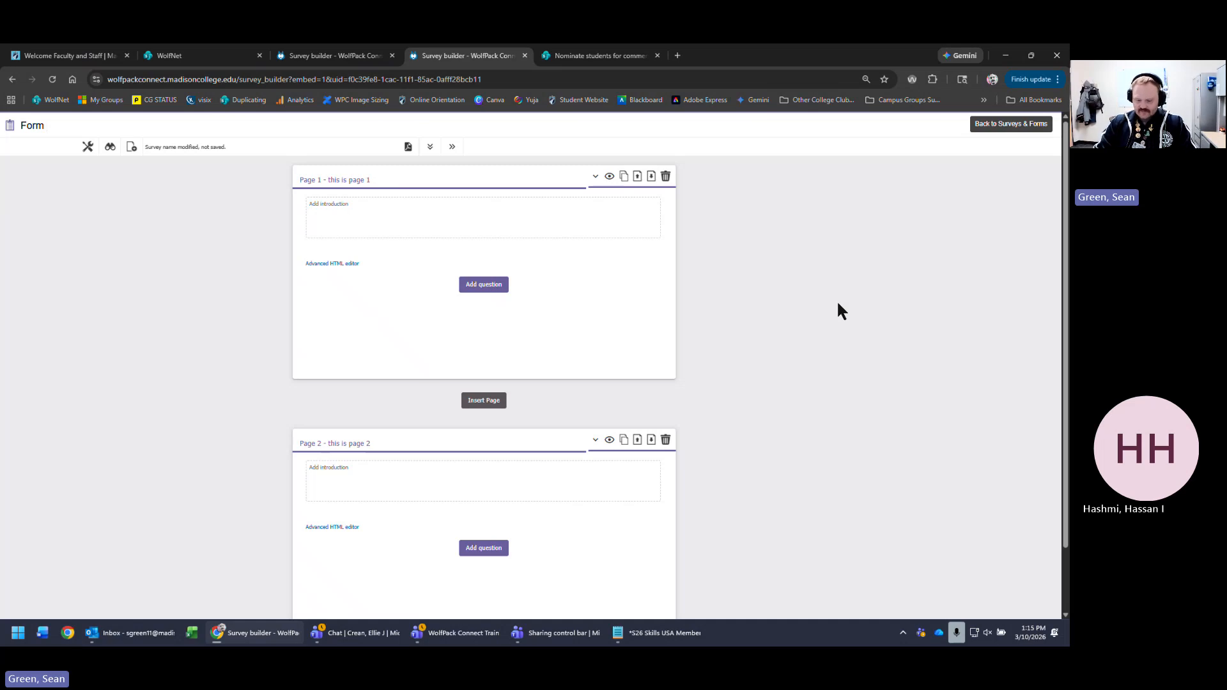
pyautogui.write(' for March ')
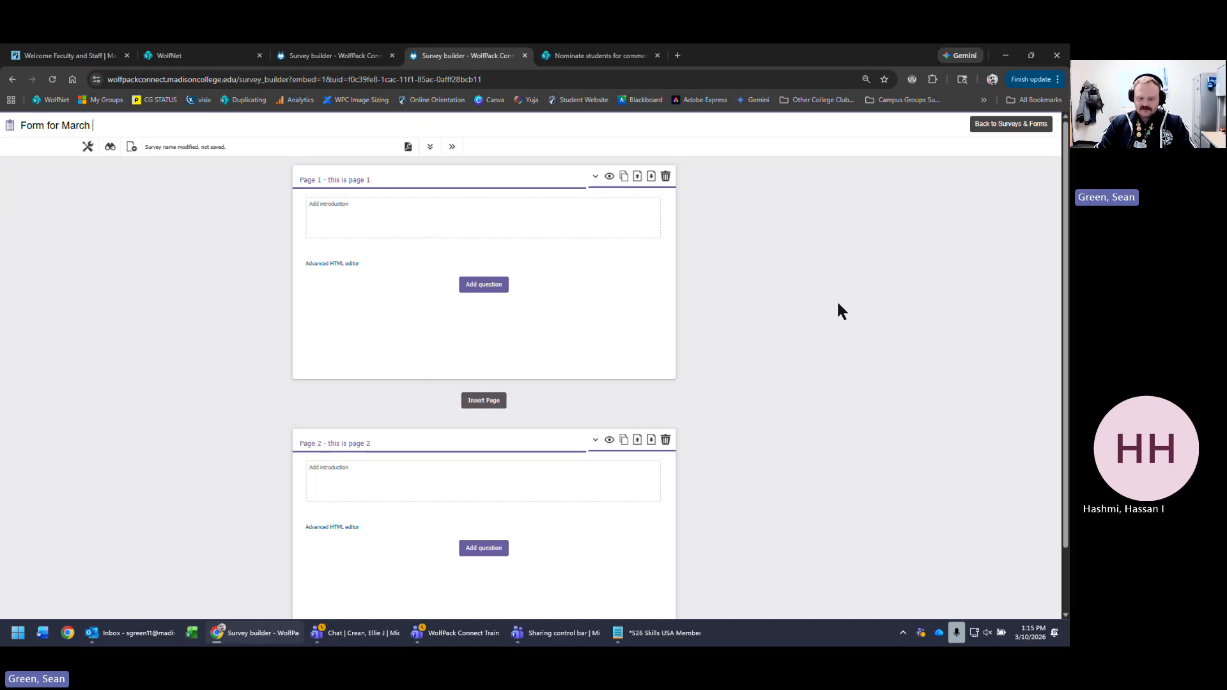
pyautogui.write('10th')
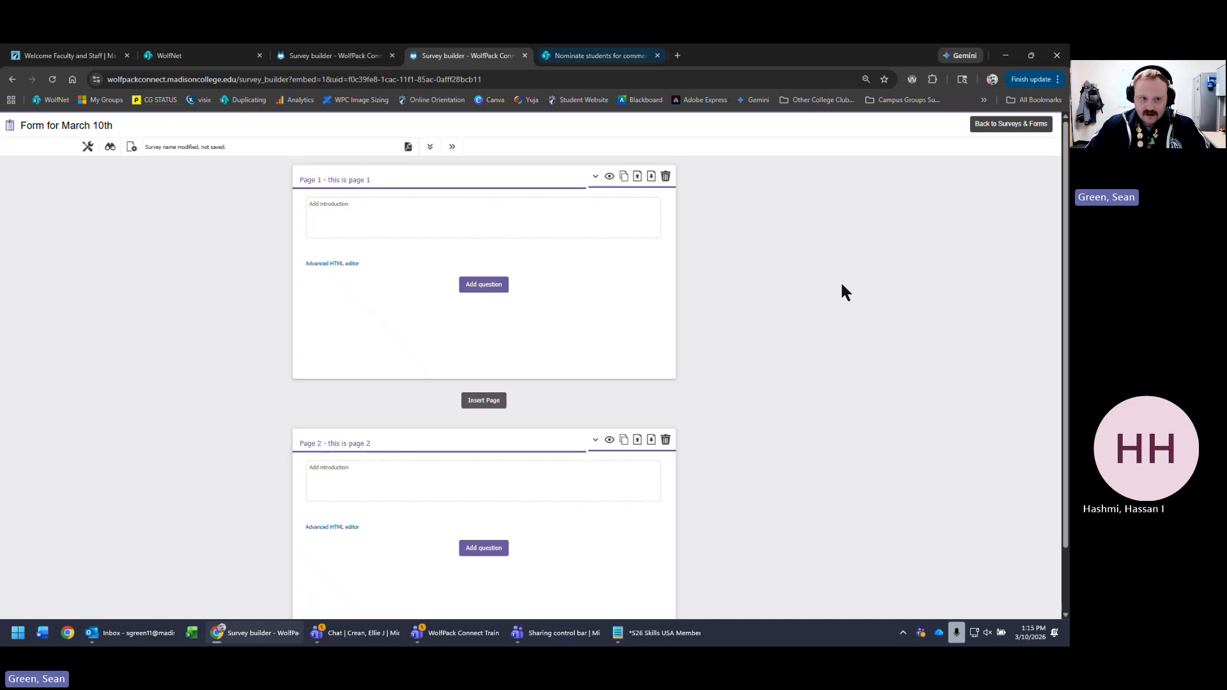
pyautogui.click(110, 148)
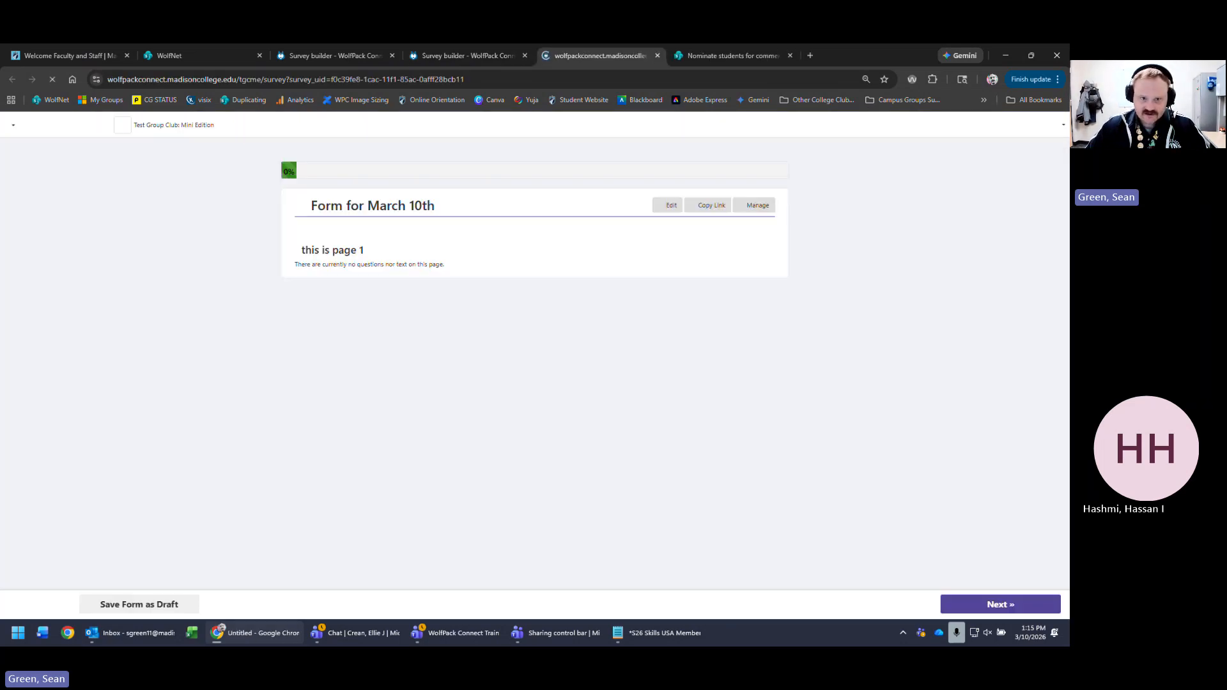
# - Open the form's submissions page, then go to All Surveys & Forms
pyautogui.click(758, 199)
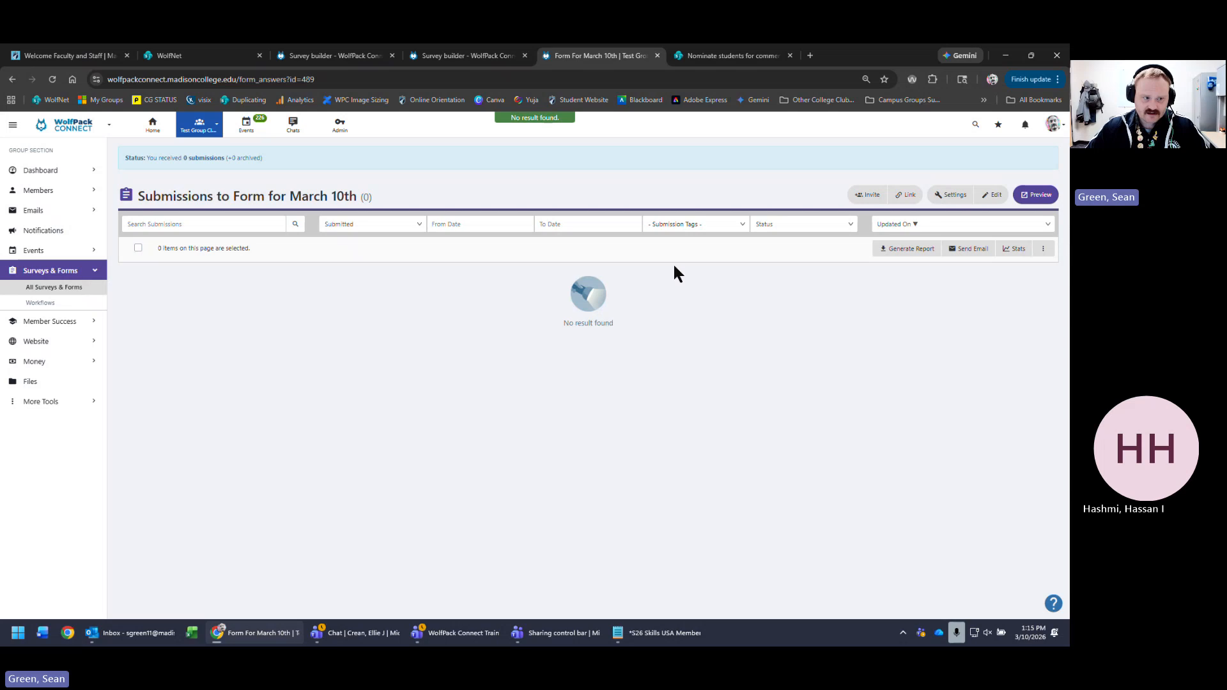
pyautogui.click(51, 287)
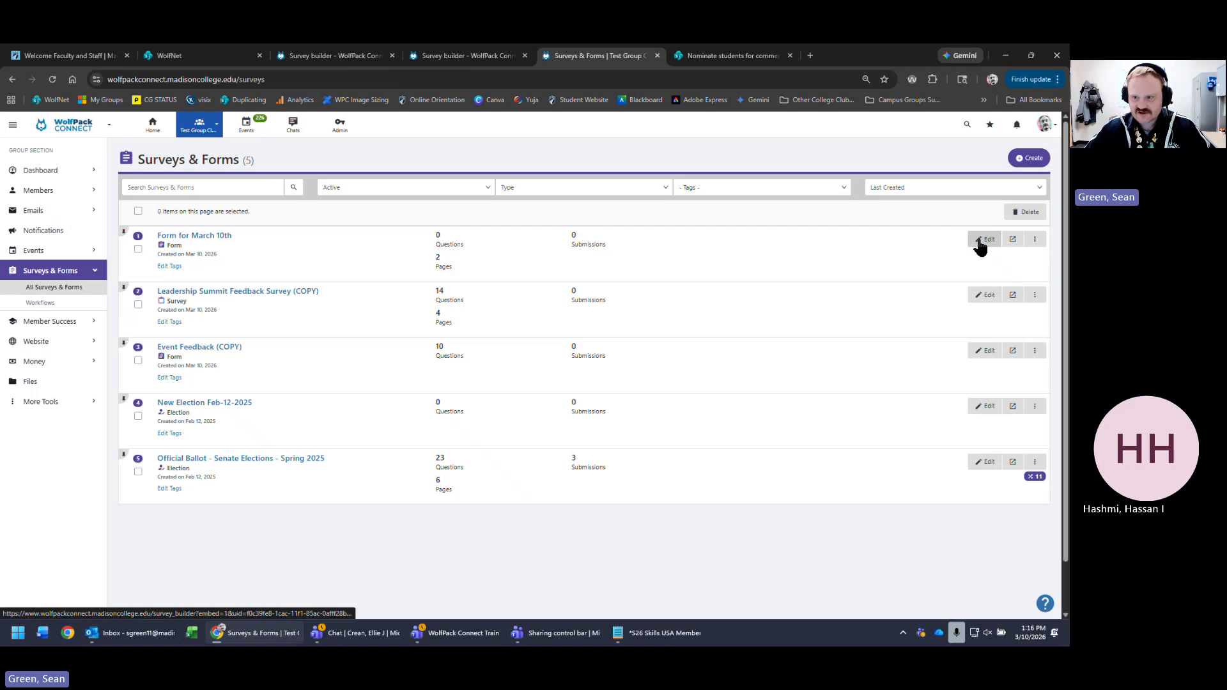
# - Create a survey titled 'Survey for March 10th', preview it, then return to the full list
pyautogui.click(1028, 158)
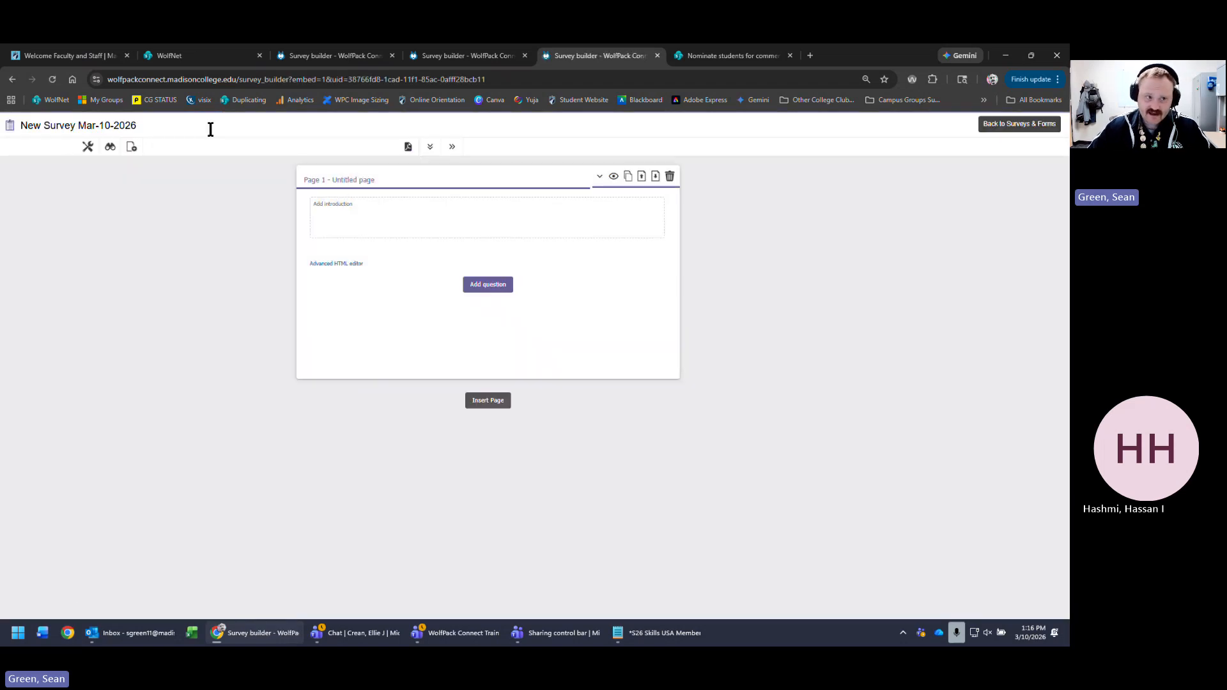
pyautogui.click(211, 127)
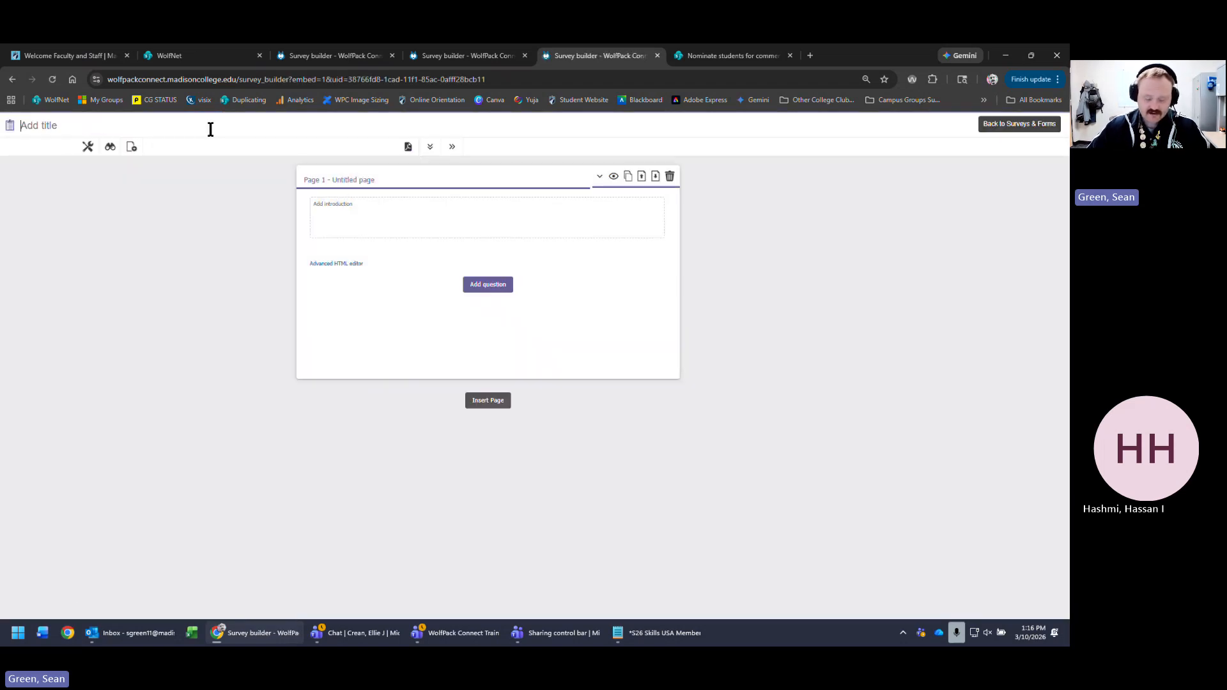
pyautogui.write('Surve')
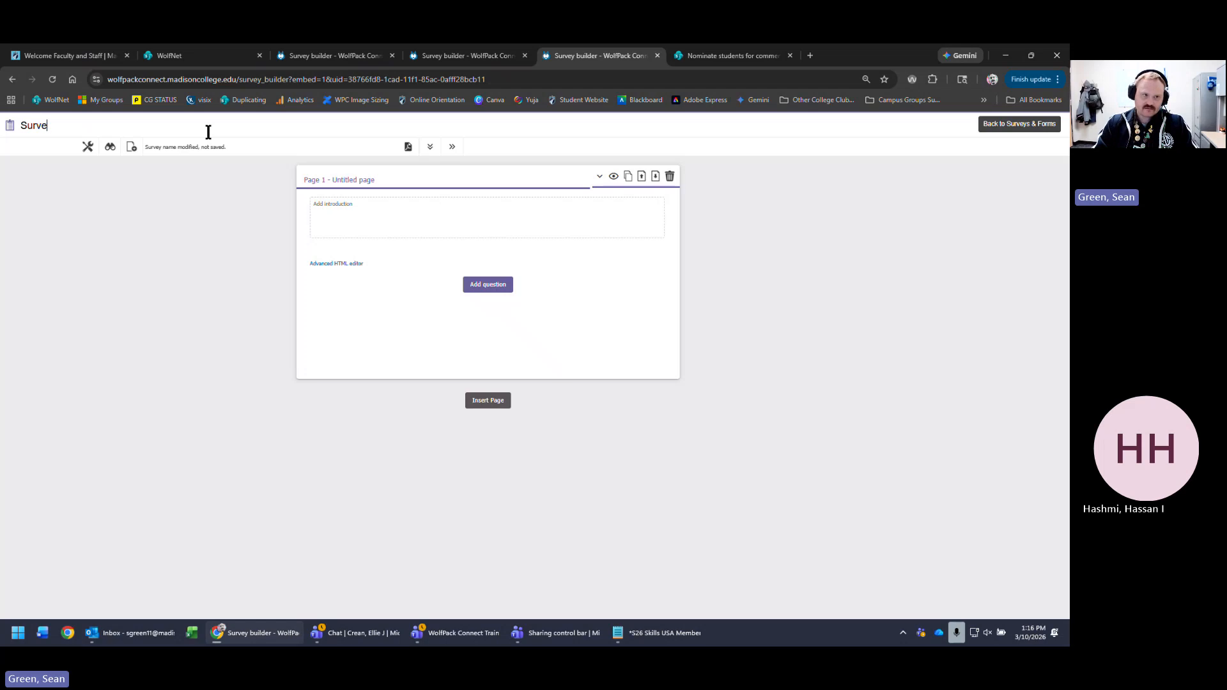
pyautogui.write('y for March 10th')
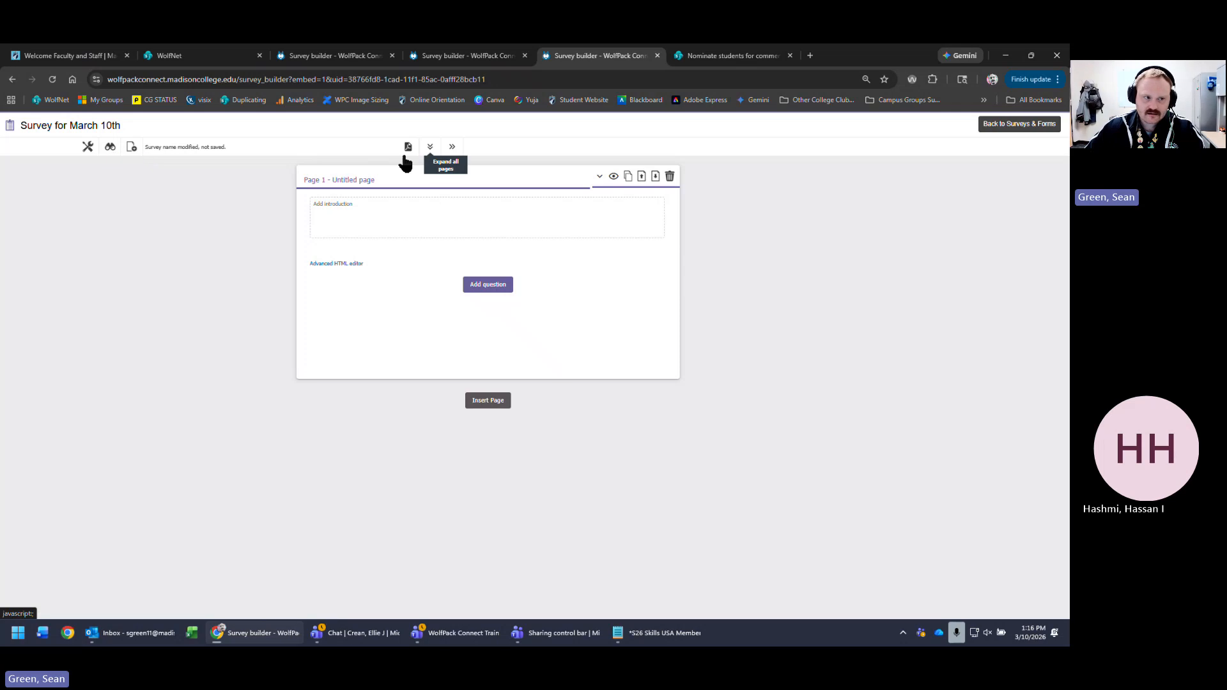
pyautogui.click(111, 148)
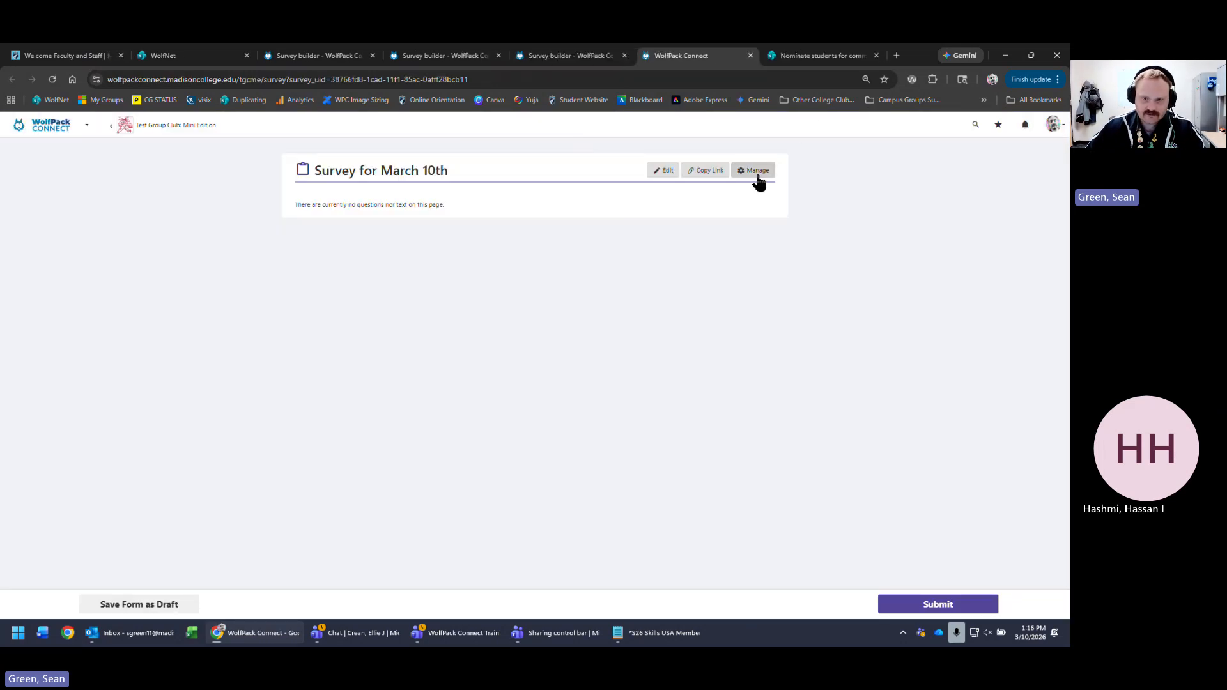
pyautogui.click(755, 171)
pyautogui.click(36, 291)
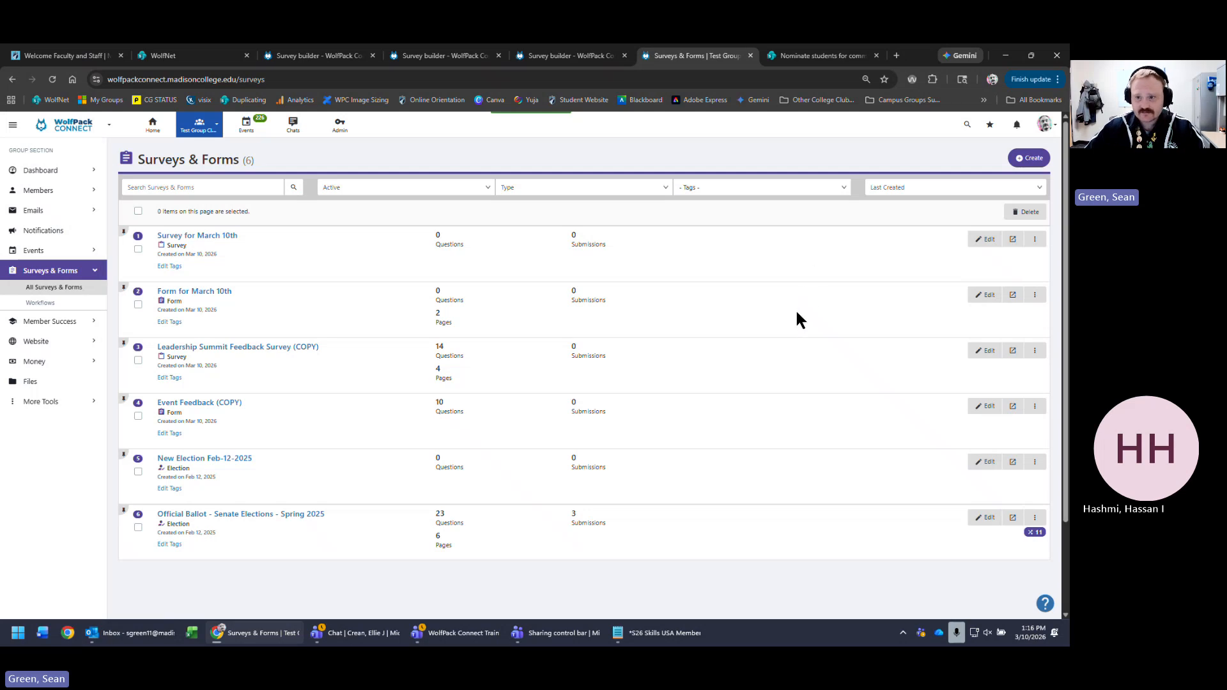
# - Create an election named 'Election for March 10th' and go back to Surveys & Forms
pyautogui.click(1028, 158)
pyautogui.click(665, 213)
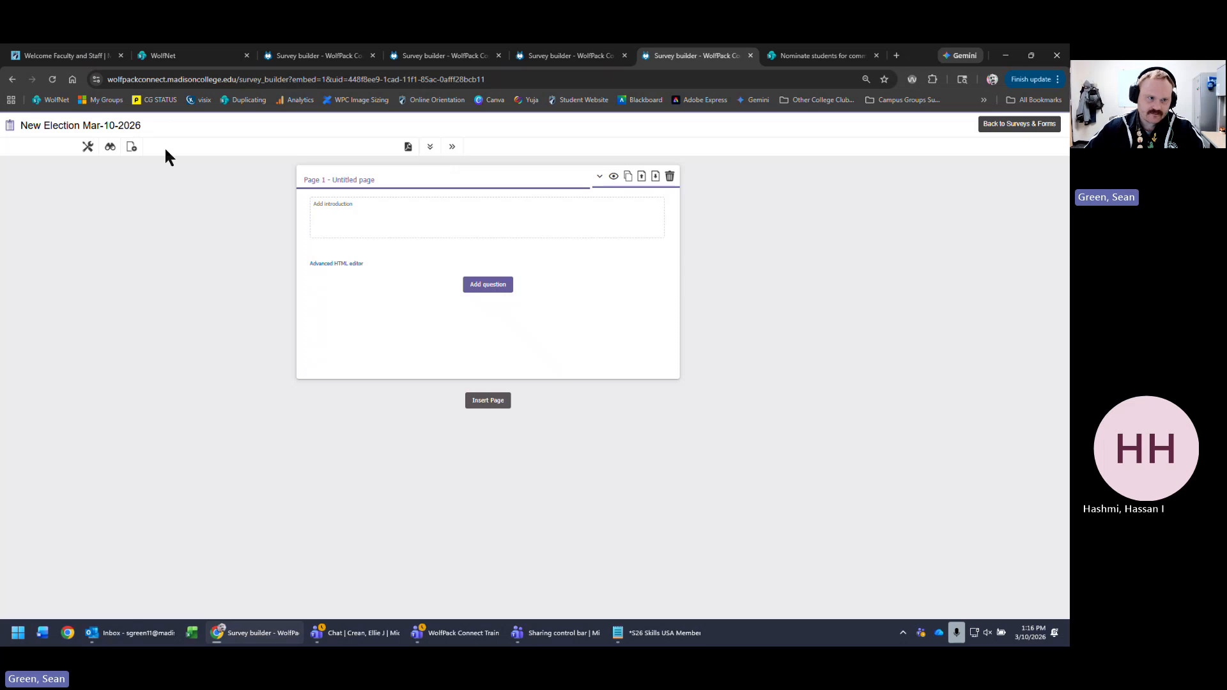
pyautogui.tripleClick(58, 125)
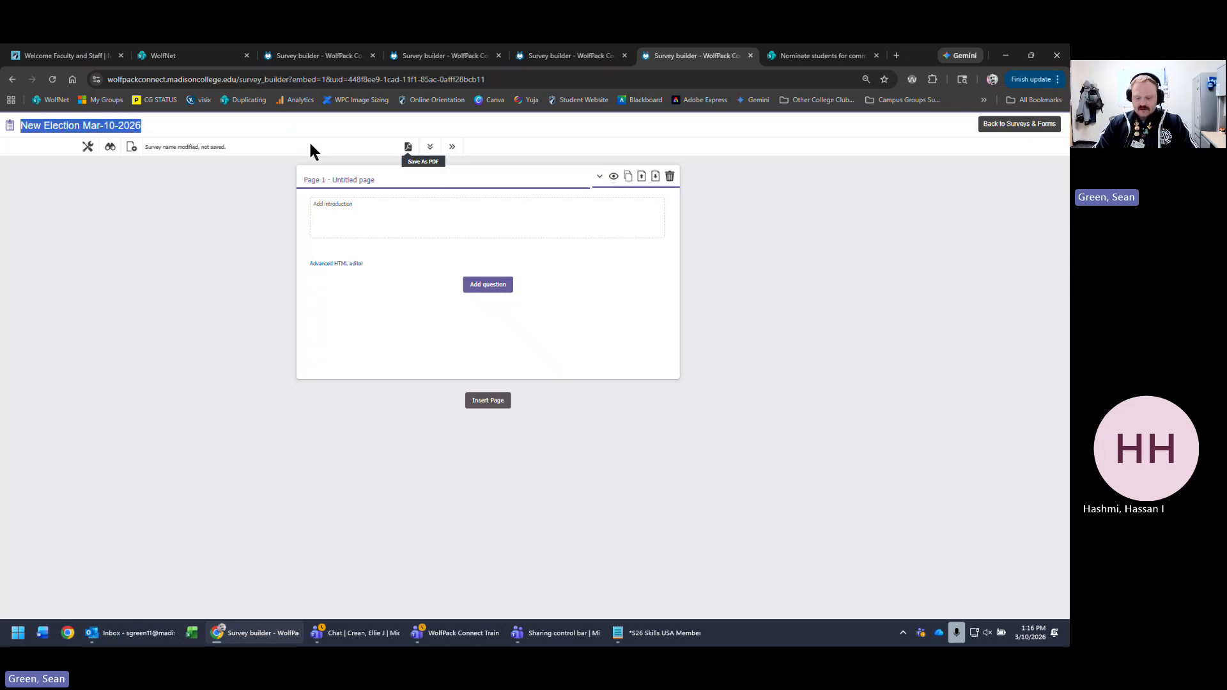
pyautogui.write('Election f')
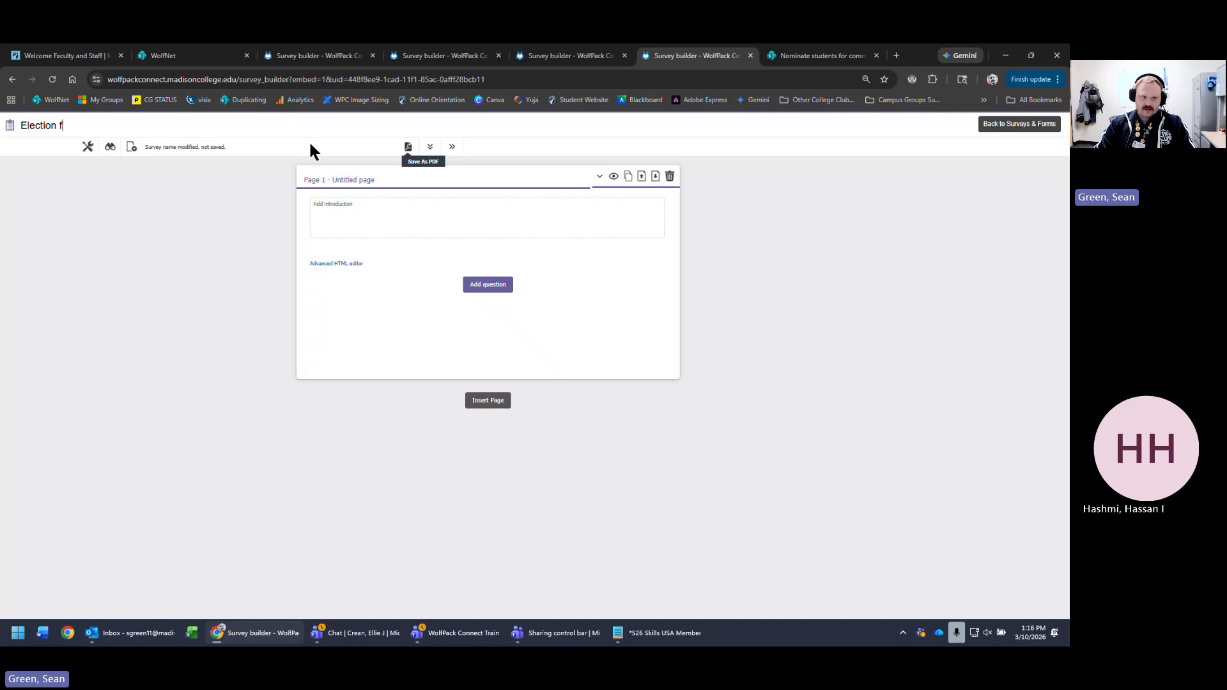
pyautogui.write('or March 1')
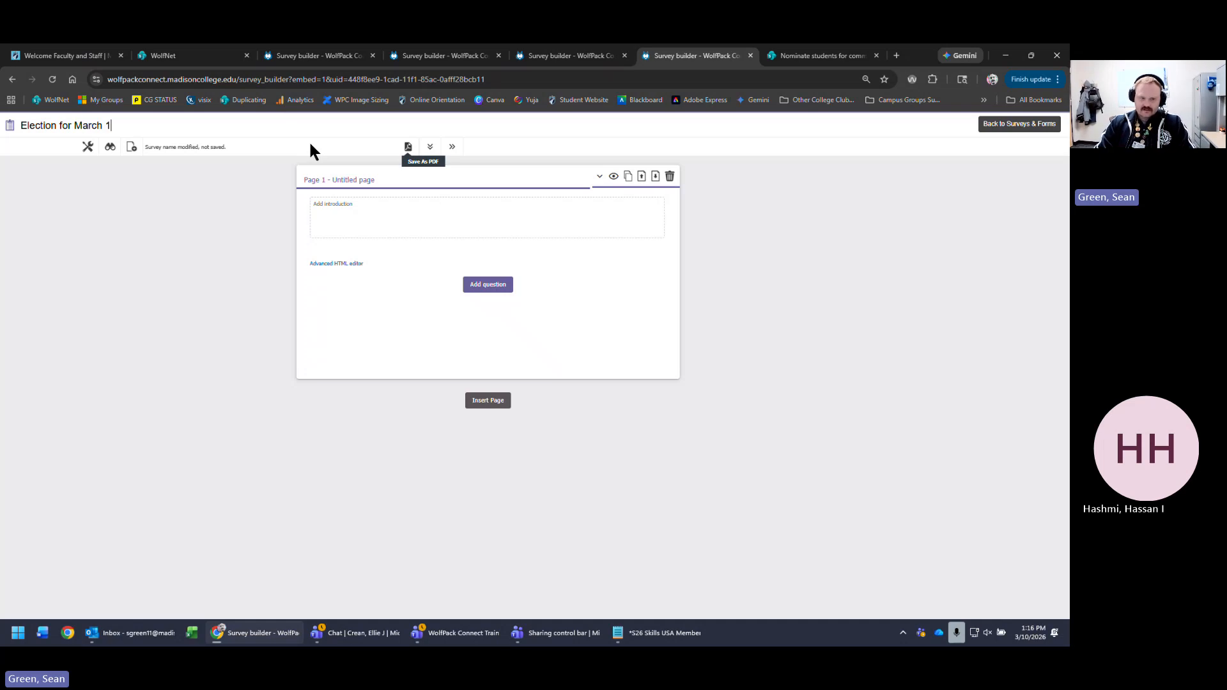
pyautogui.write('0th')
pyautogui.click(1016, 129)
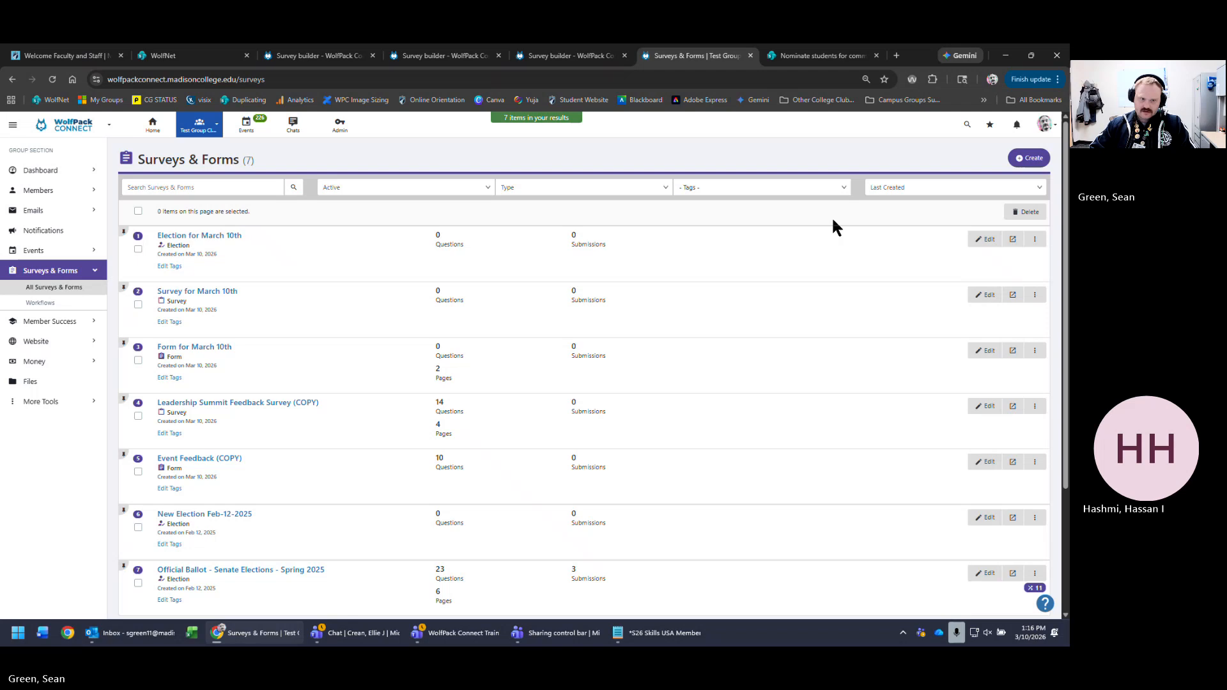
# - Note the Election, Survey and Form types, then open the Election for March 10th submissions
pyautogui.moveTo(199, 247); pyautogui.dragTo(161, 243)
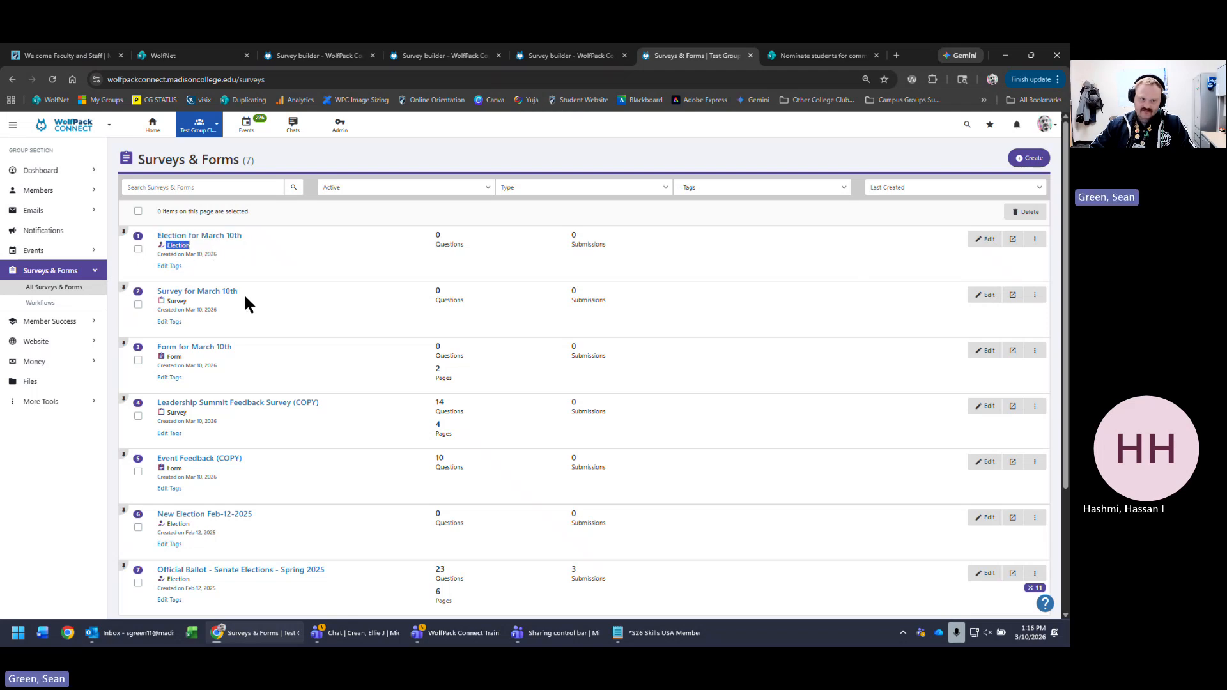
pyautogui.moveTo(199, 306); pyautogui.dragTo(164, 307)
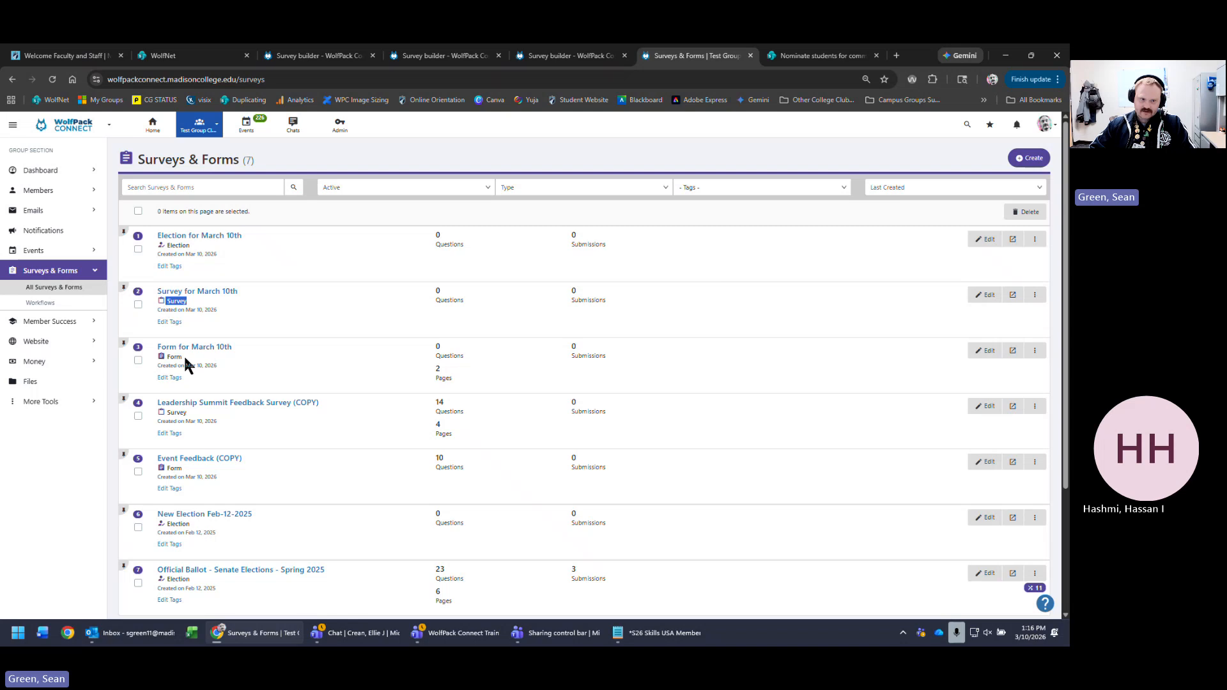
pyautogui.moveTo(186, 362)
pyautogui.mouseDown()
pyautogui.moveTo(143, 359)
pyautogui.moveTo(164, 359)
pyautogui.mouseUp()
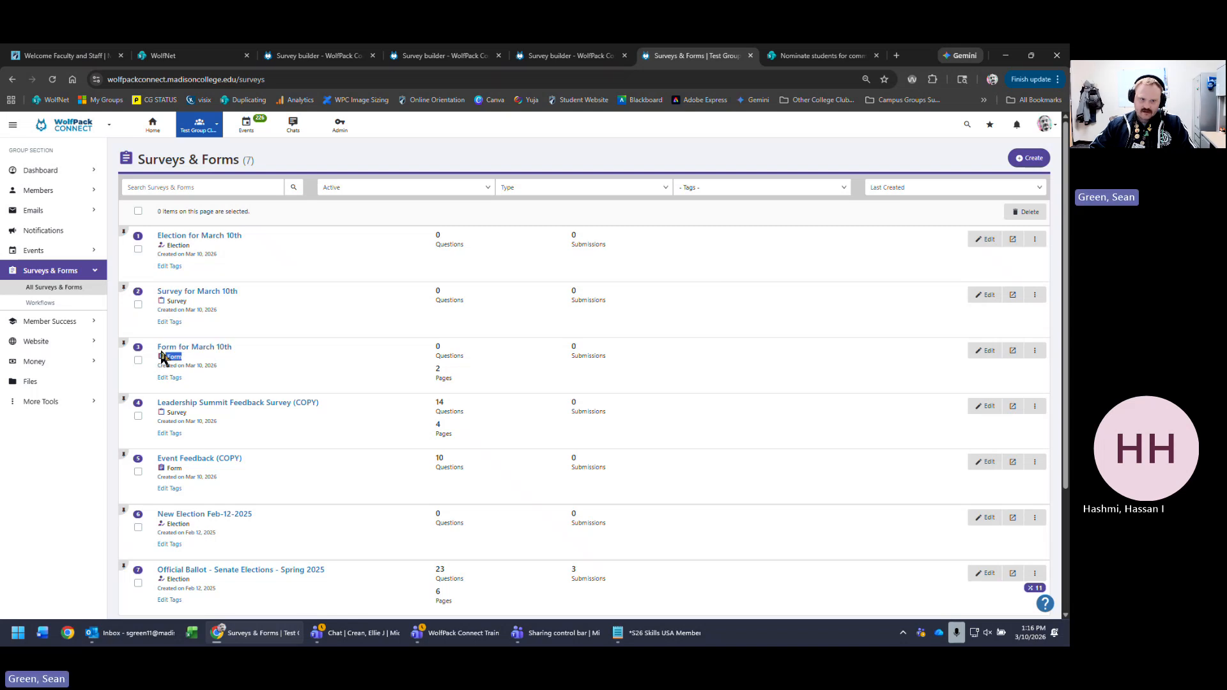
pyautogui.click(375, 243)
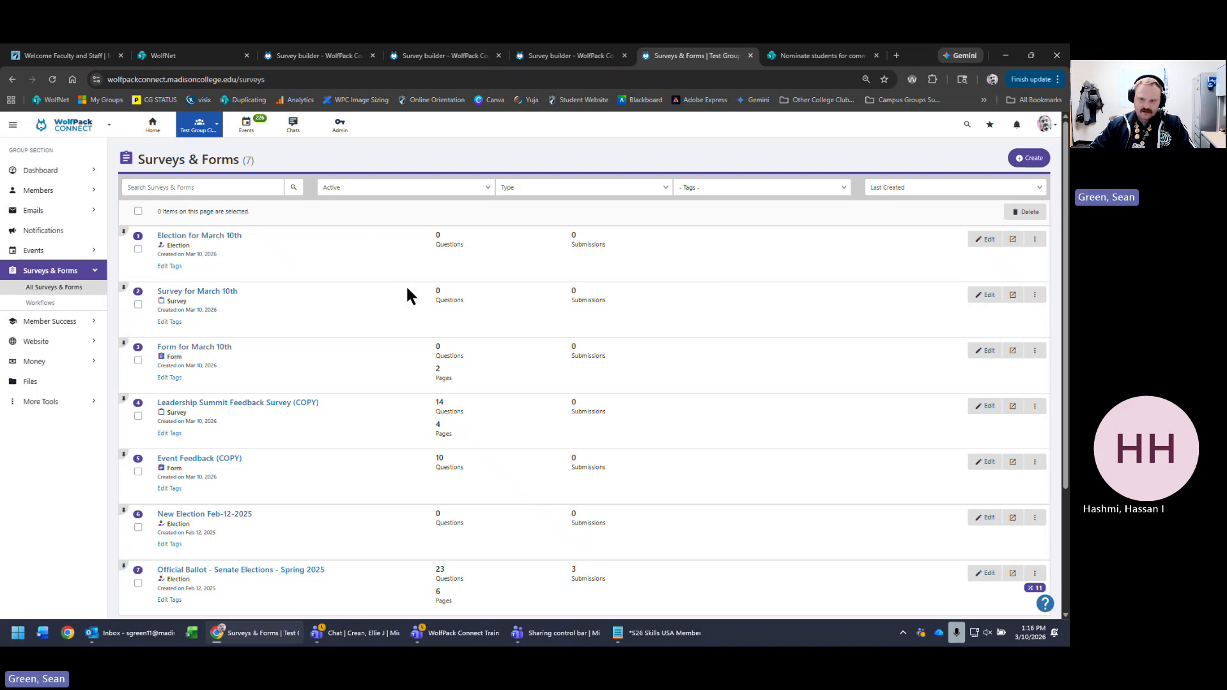
pyautogui.click(219, 237)
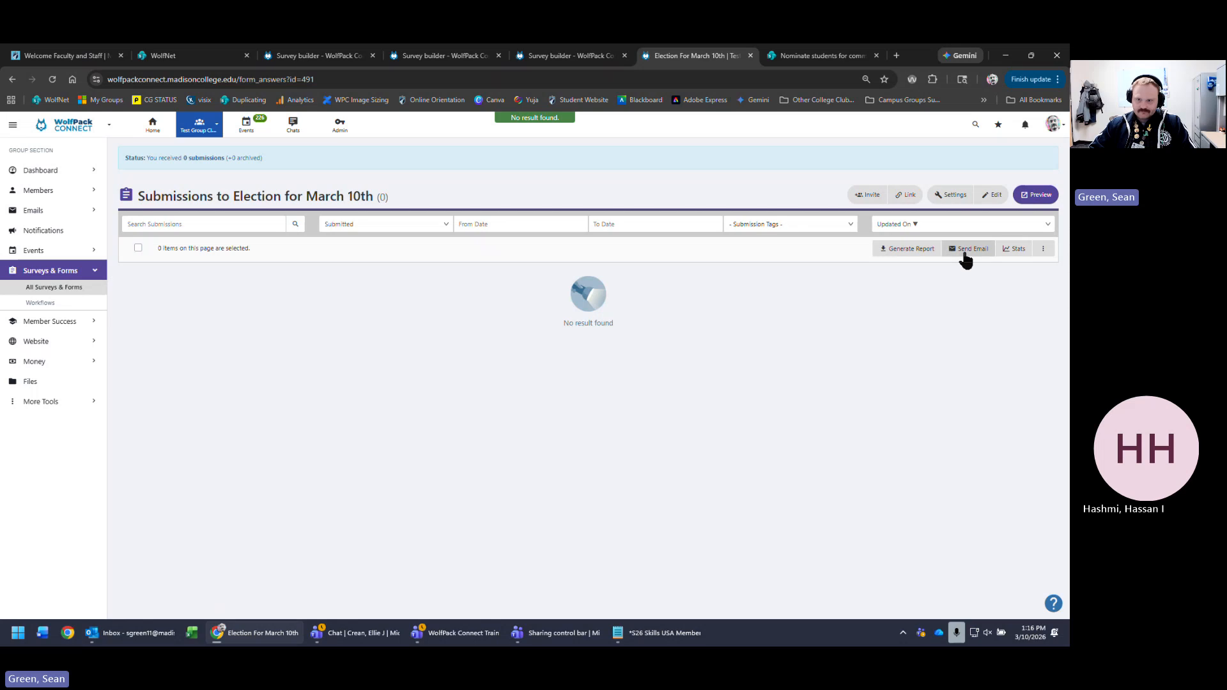
# - Check the election's statistics and note the No result found message
pyautogui.click(1015, 248)
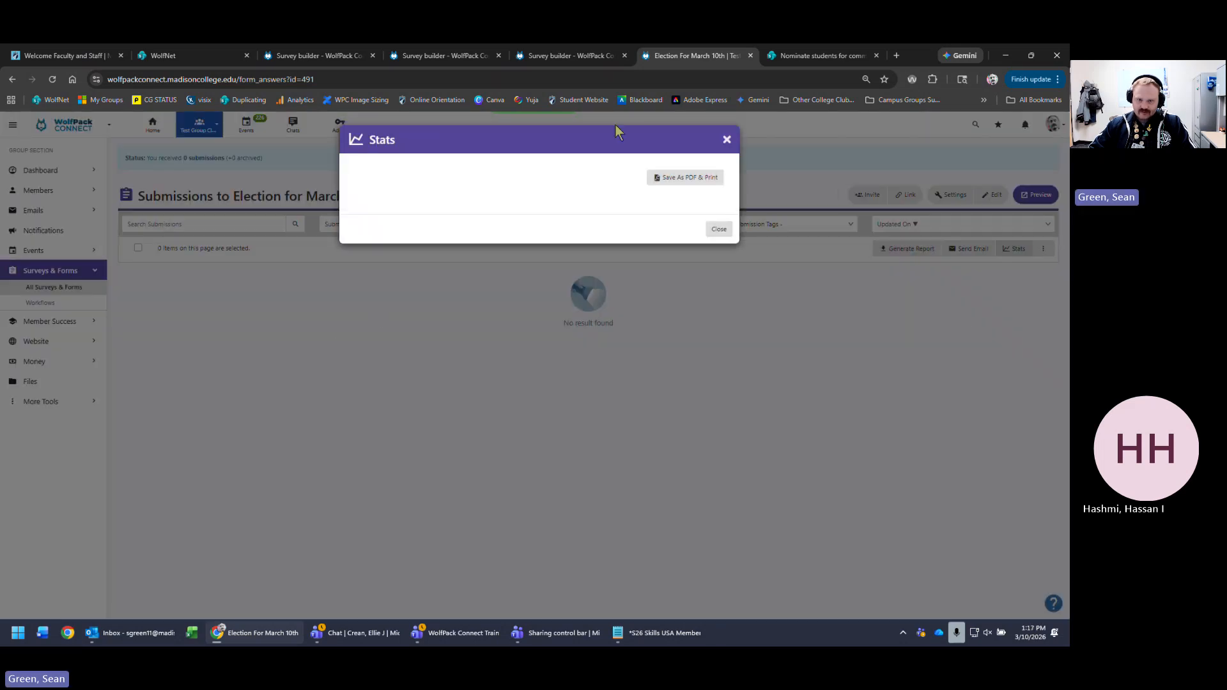
pyautogui.click(727, 140)
pyautogui.tripleClick(865, 307)
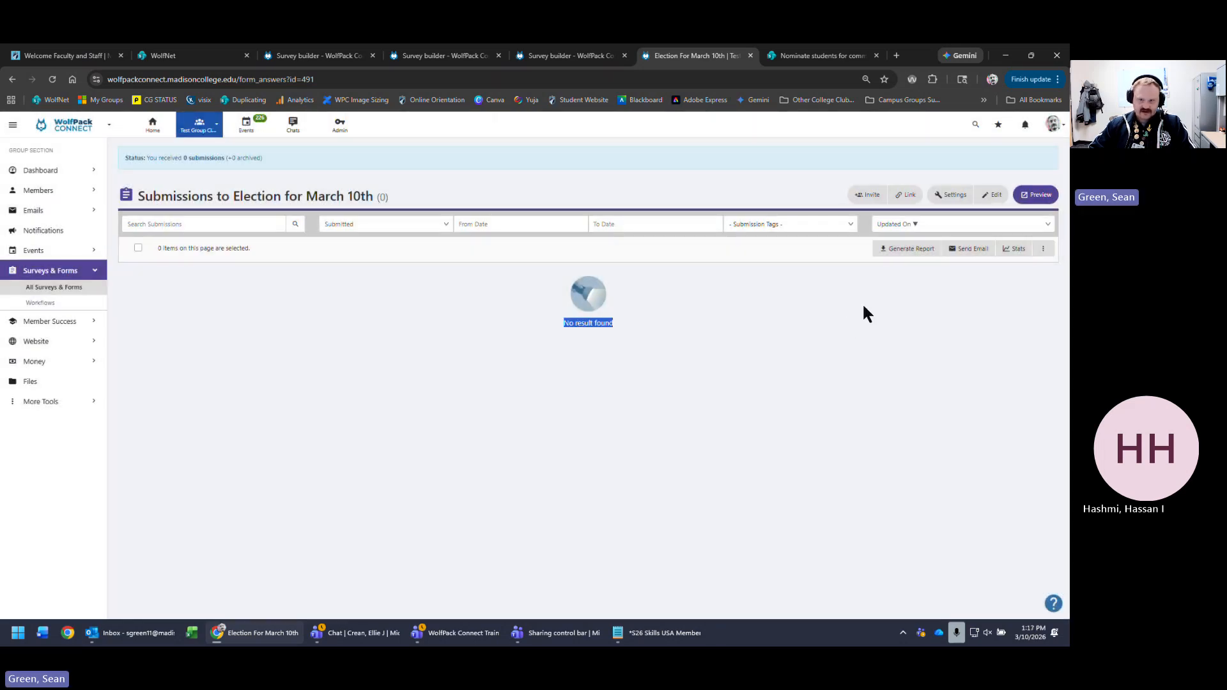
# - Return to All Surveys & Forms and open Leadership Summit Feedback Survey (COPY) in a new tab
pyautogui.click(54, 287)
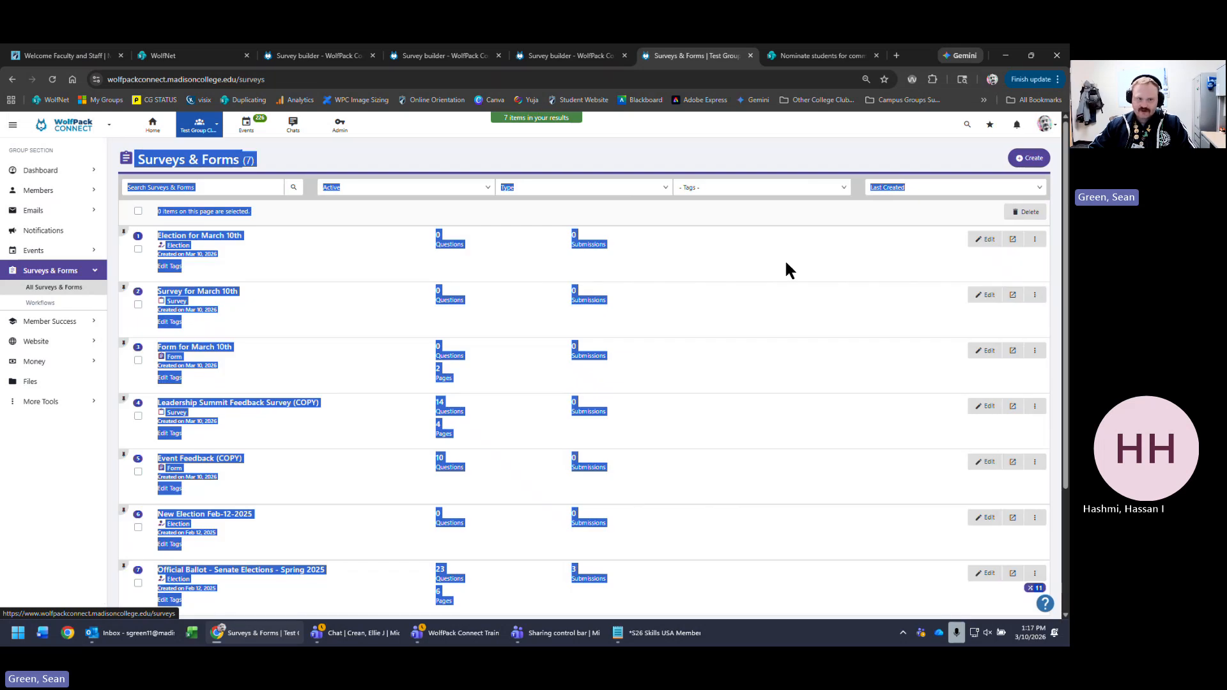
pyautogui.click(784, 259)
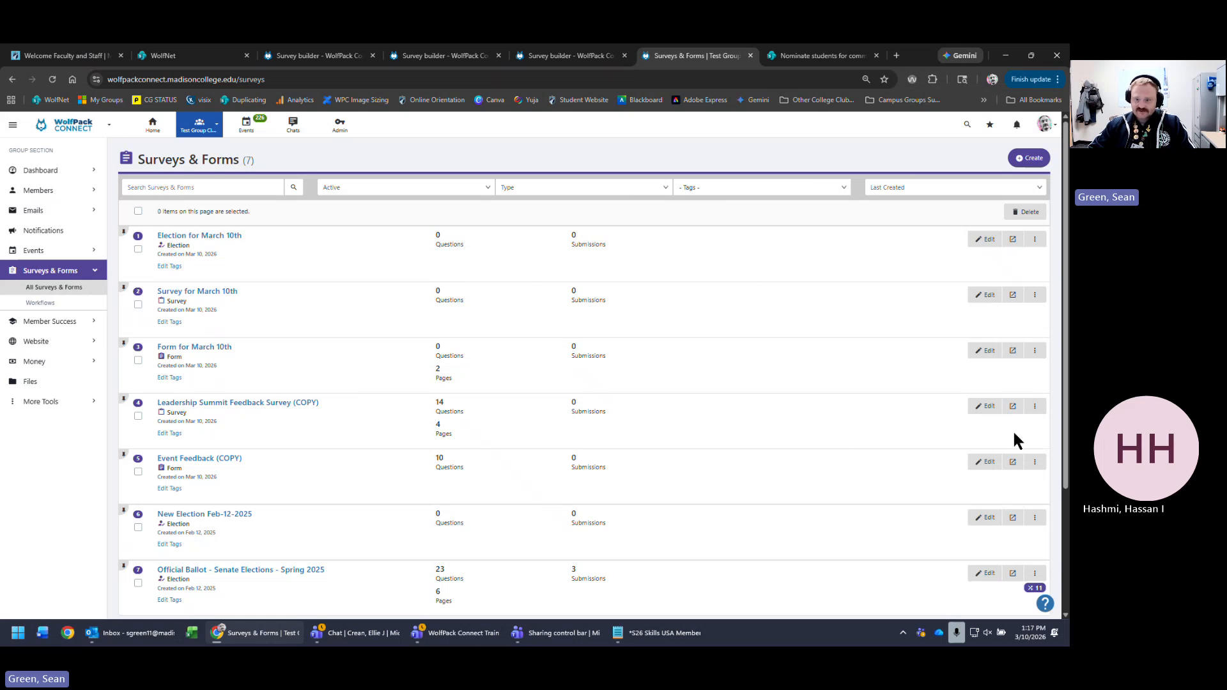
pyautogui.click(1012, 406)
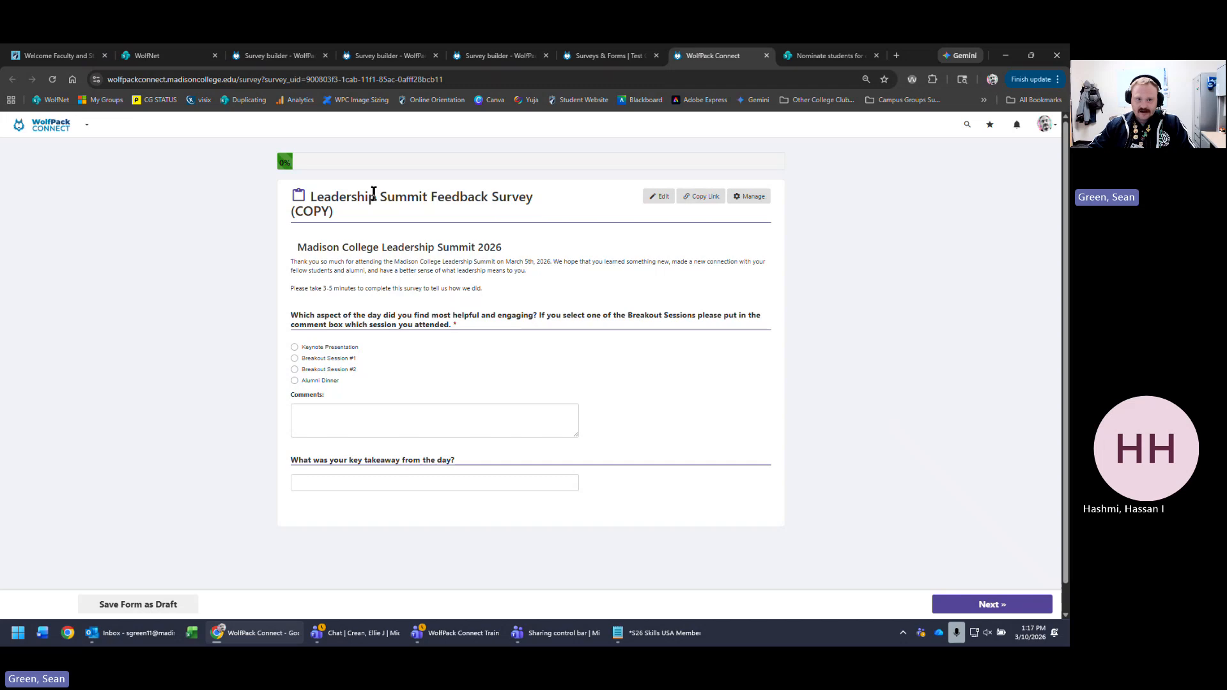
# - Highlight the survey title and the Madison College Leadership Summit 2026 heading
pyautogui.tripleClick(468, 198)
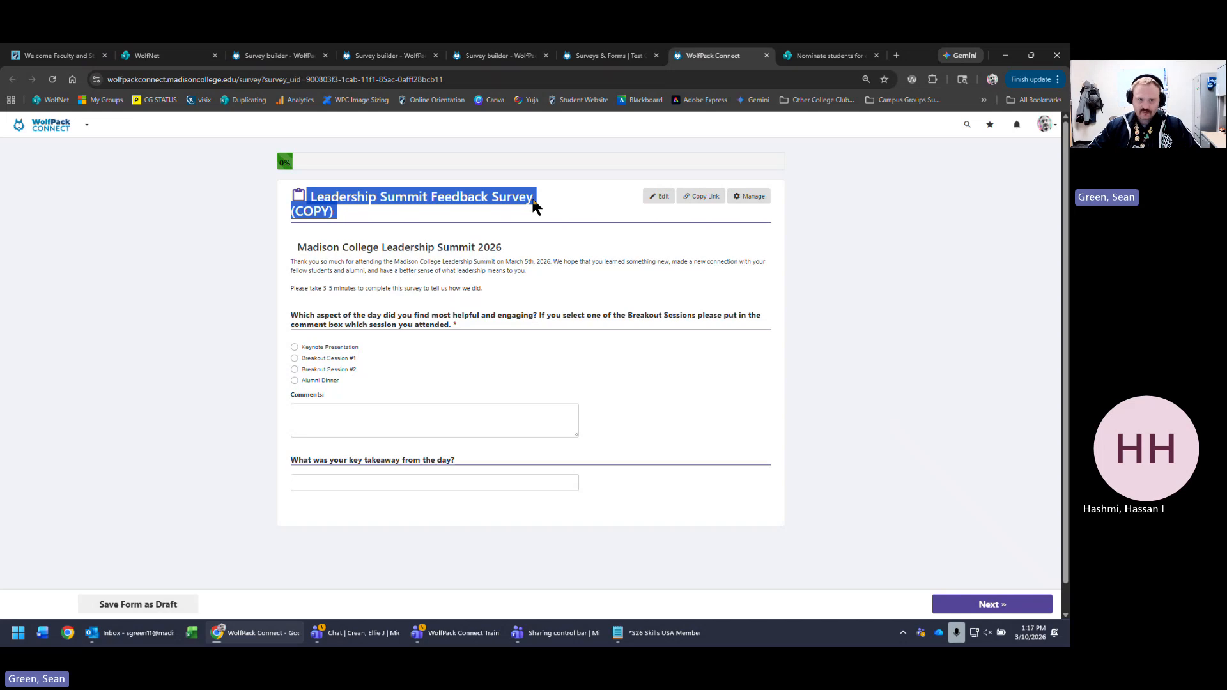
pyautogui.tripleClick(498, 247)
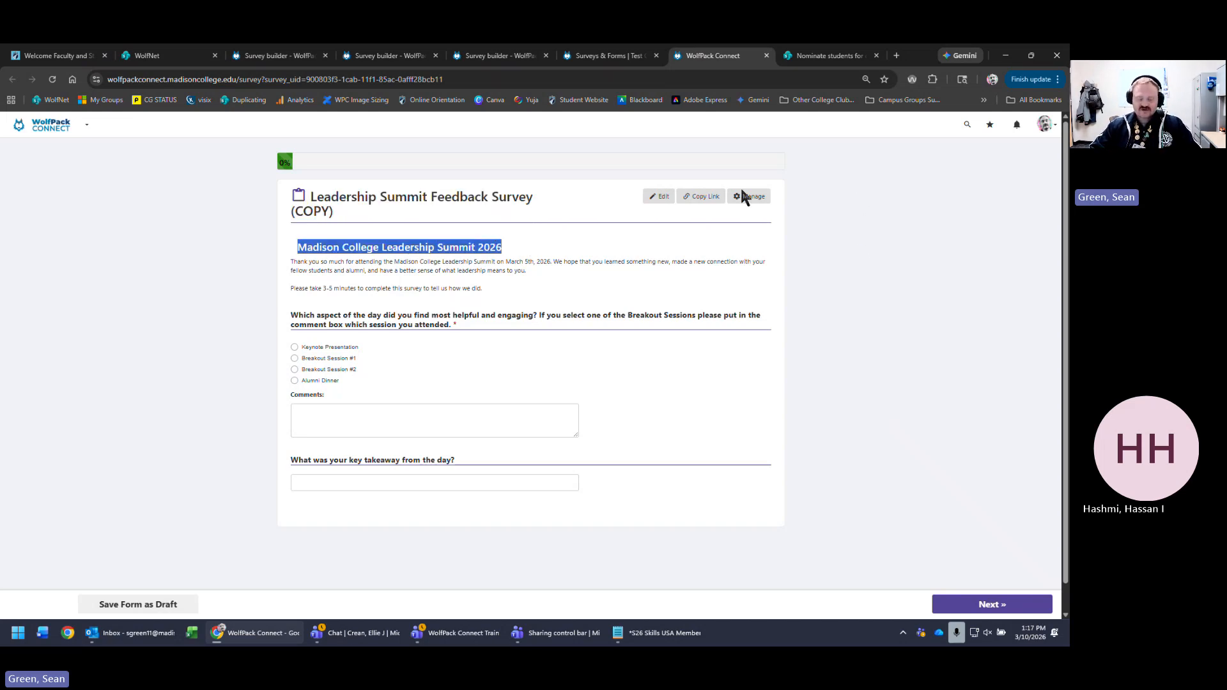
pyautogui.click(484, 248)
pyautogui.doubleClick(483, 248)
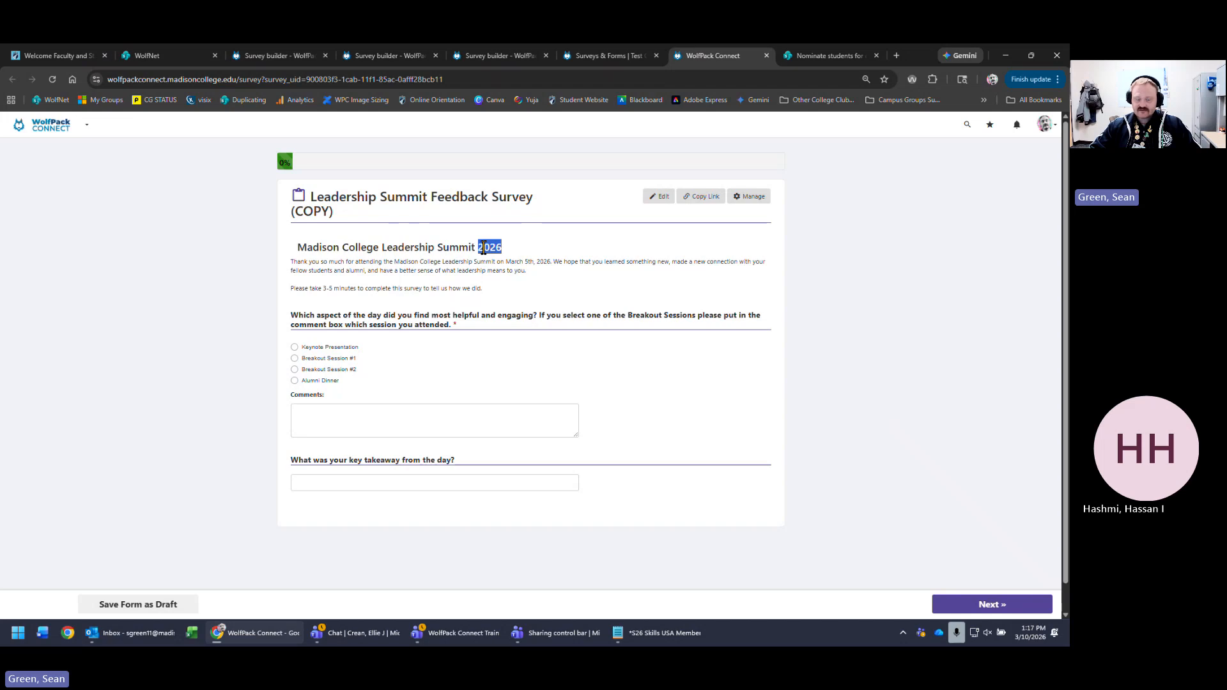
pyautogui.click(487, 248)
pyautogui.tripleClick(487, 248)
pyautogui.click(508, 285)
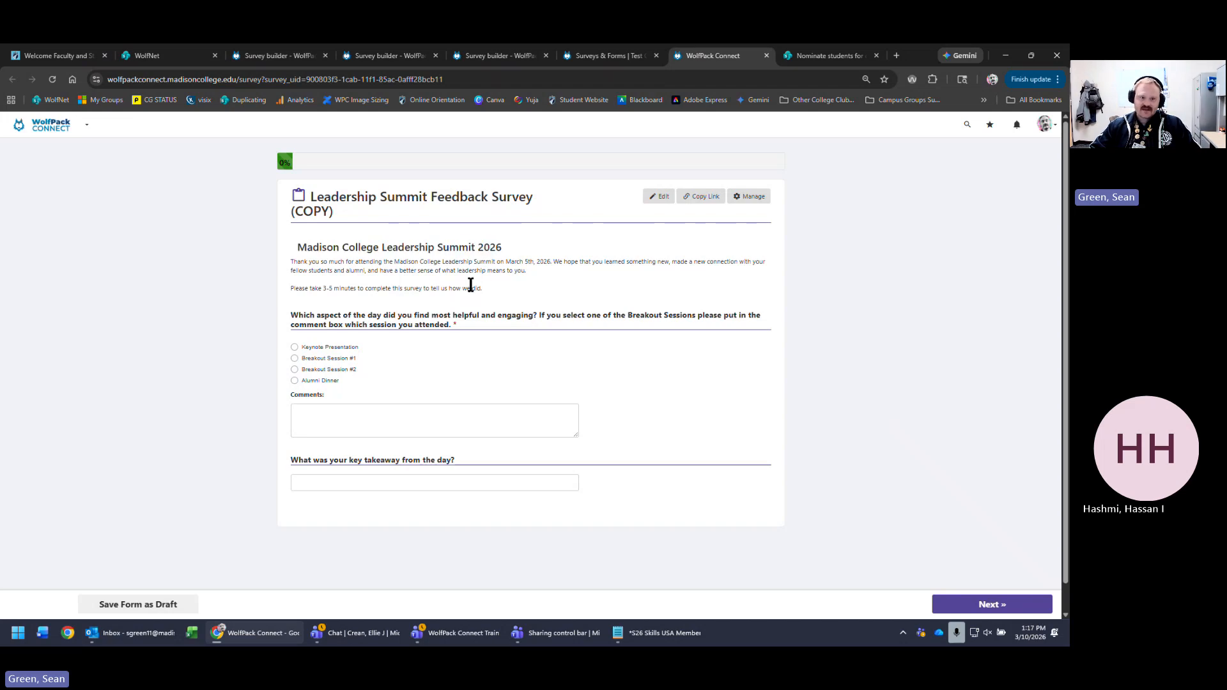
# - Highlight the intro paragraph, then switch back to the Survey for March 10th builder
pyautogui.moveTo(483, 288); pyautogui.dragTo(258, 262)
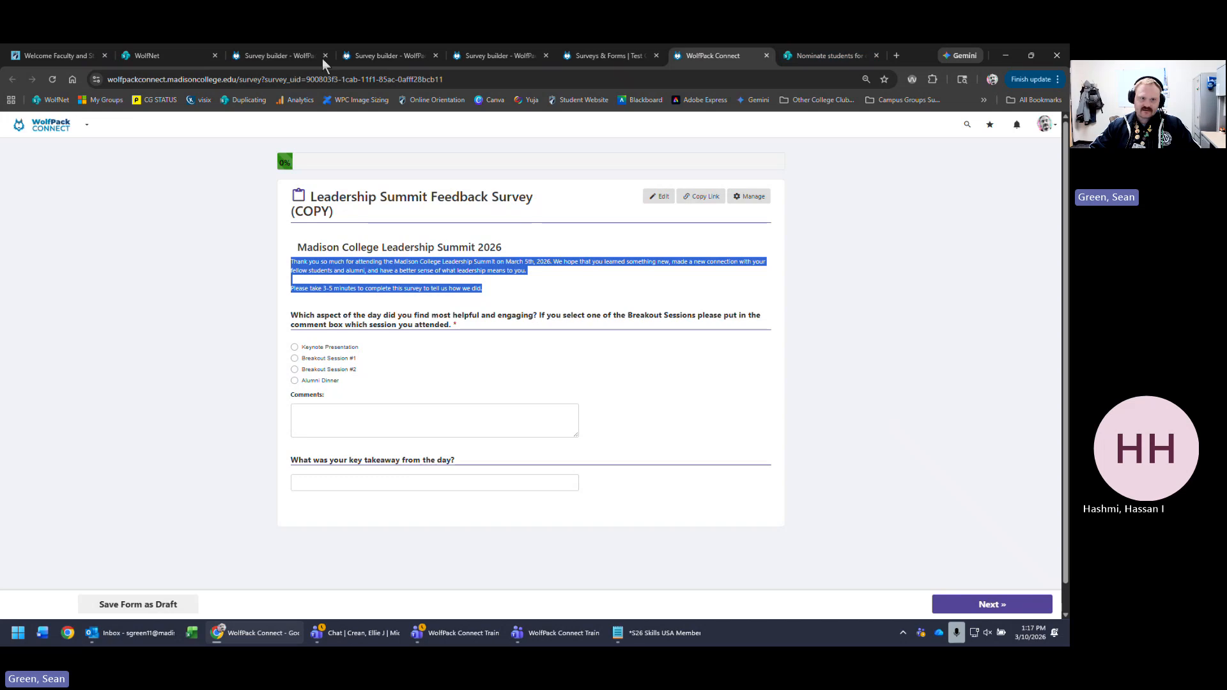
pyautogui.click(322, 110)
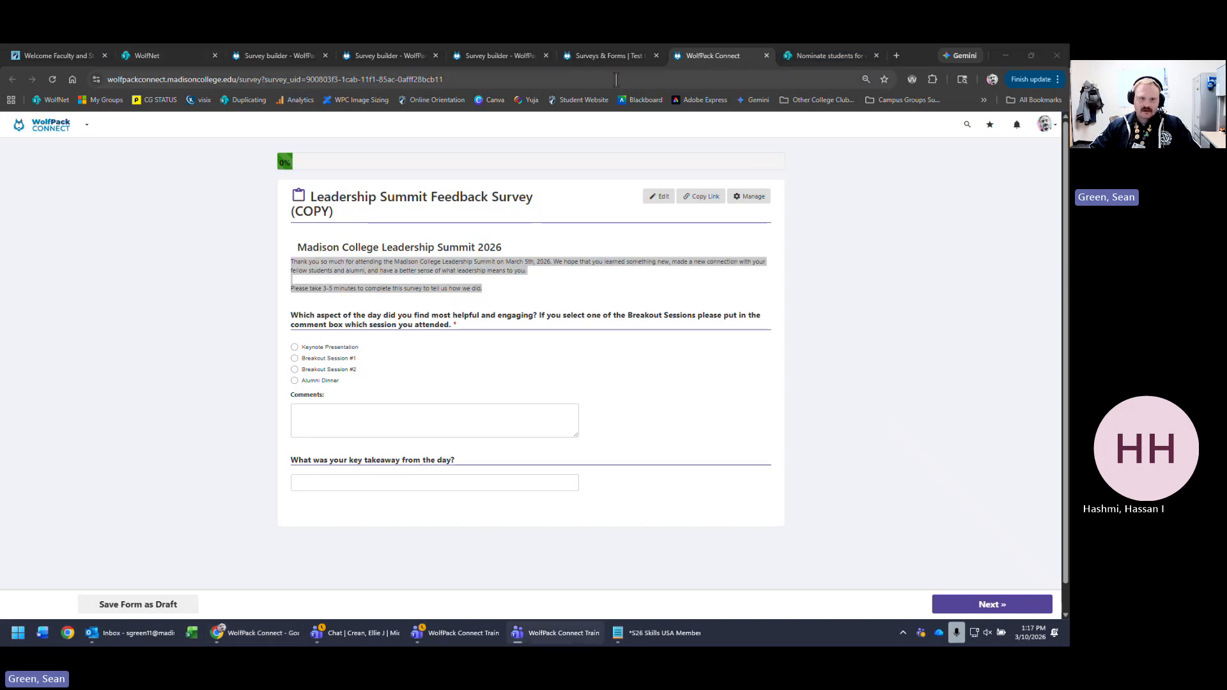
pyautogui.click(500, 56)
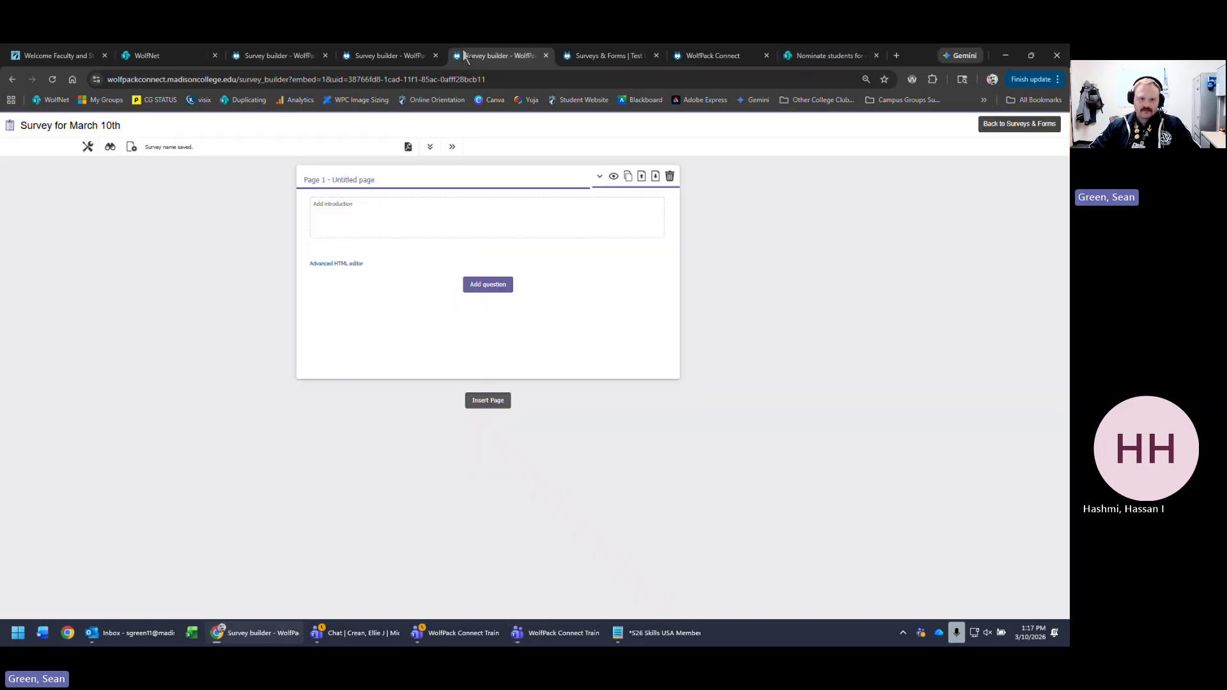
# - Return to Surveys & Forms and open Form for March 10th for editing
pyautogui.click(1005, 125)
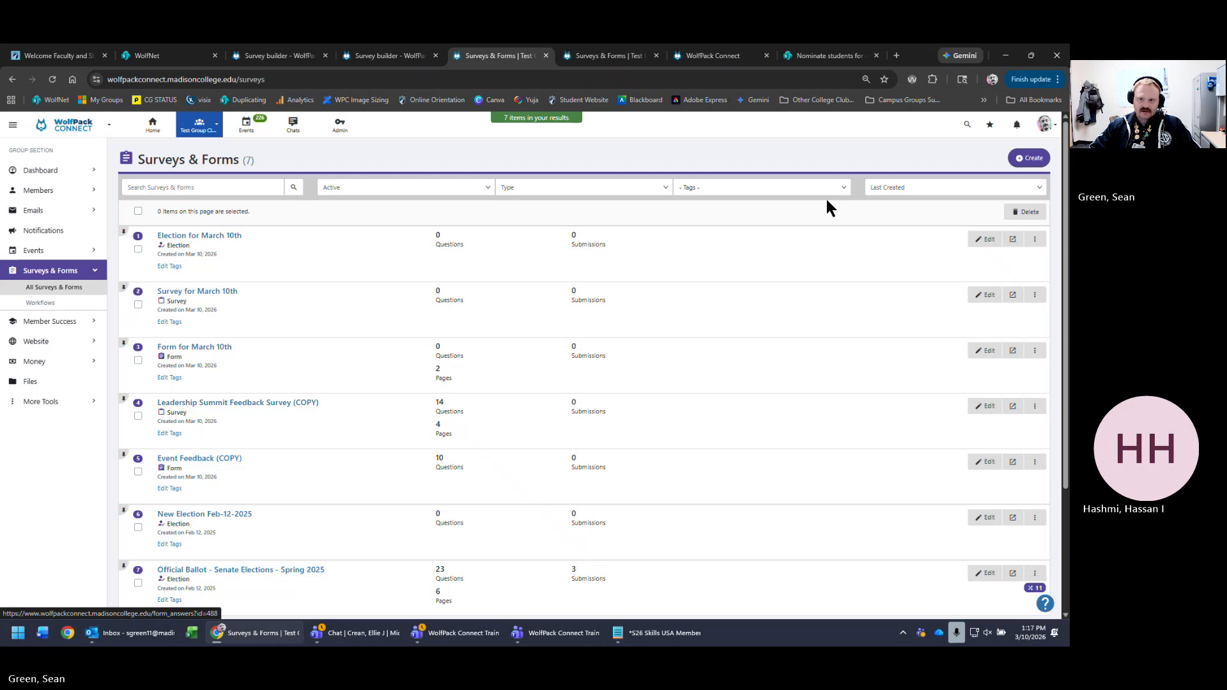
pyautogui.click(985, 352)
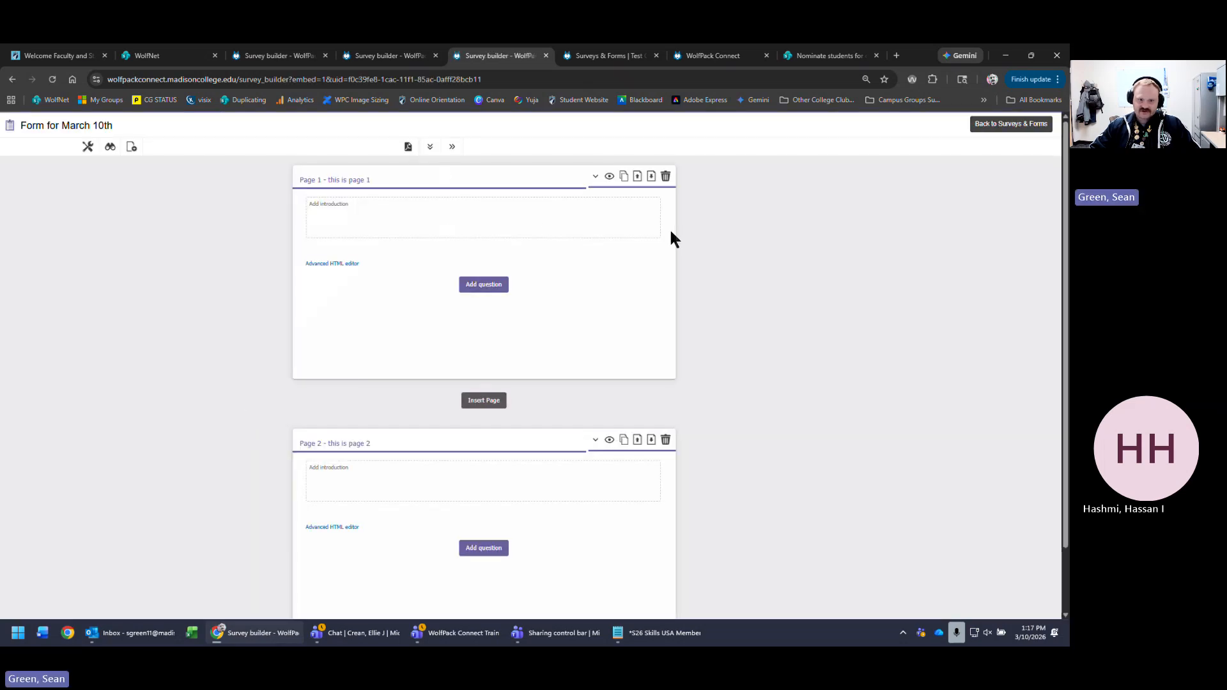
pyautogui.click(643, 64)
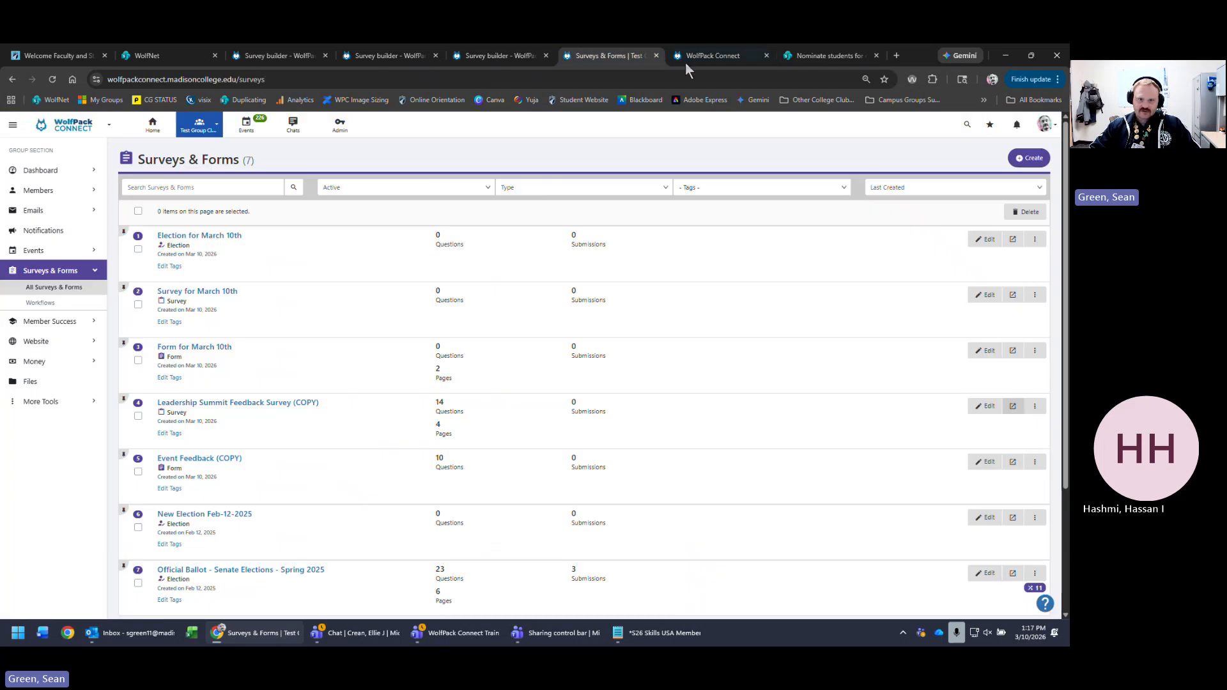
# - Glance at the Leadership Summit survey preview, then open the Event Feedback (COPY) preview
pyautogui.click(697, 59)
pyautogui.click(535, 271)
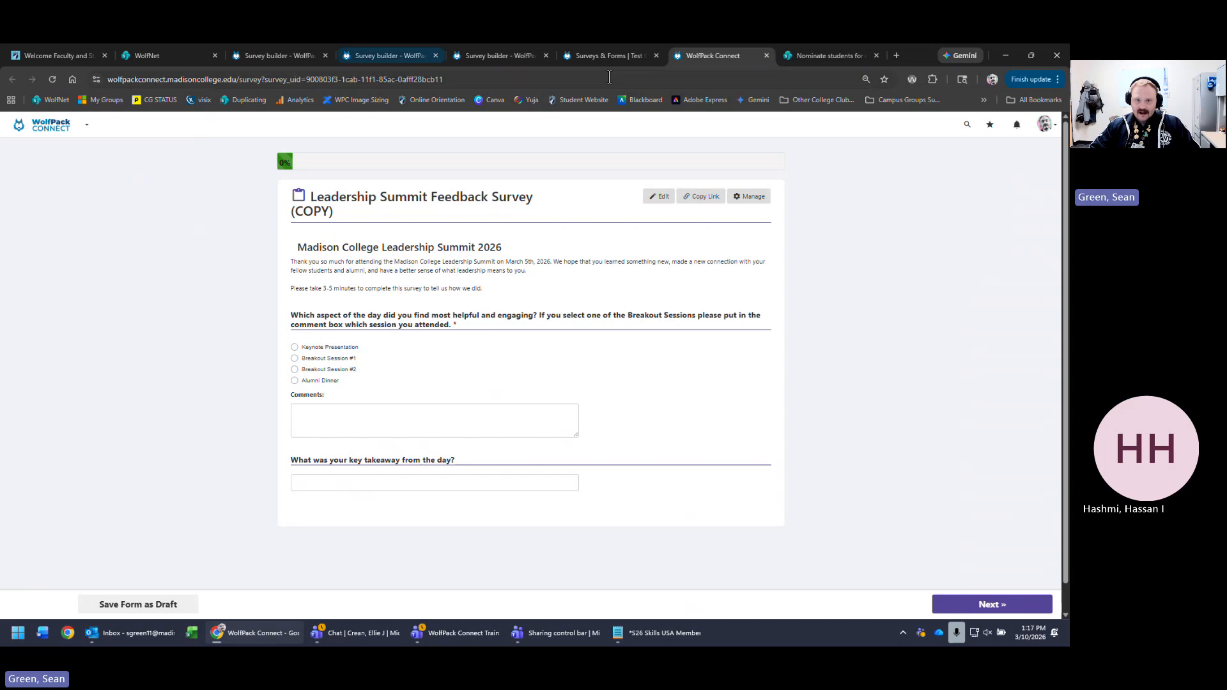
pyautogui.click(604, 56)
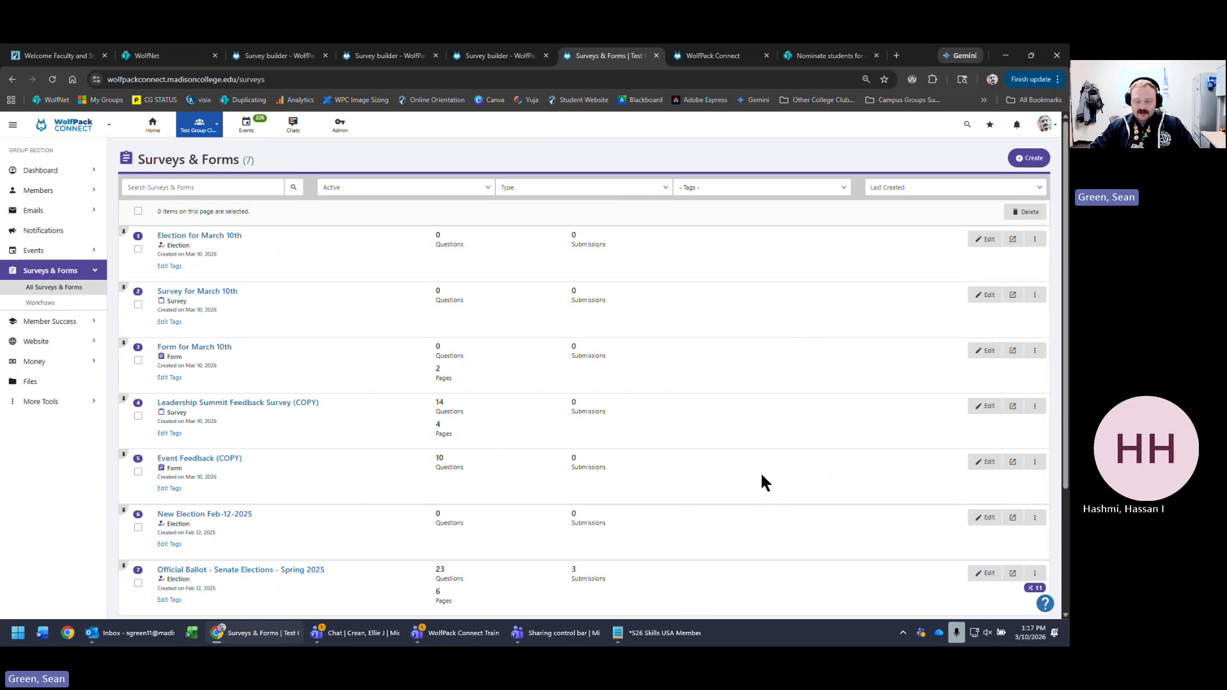
pyautogui.click(1012, 461)
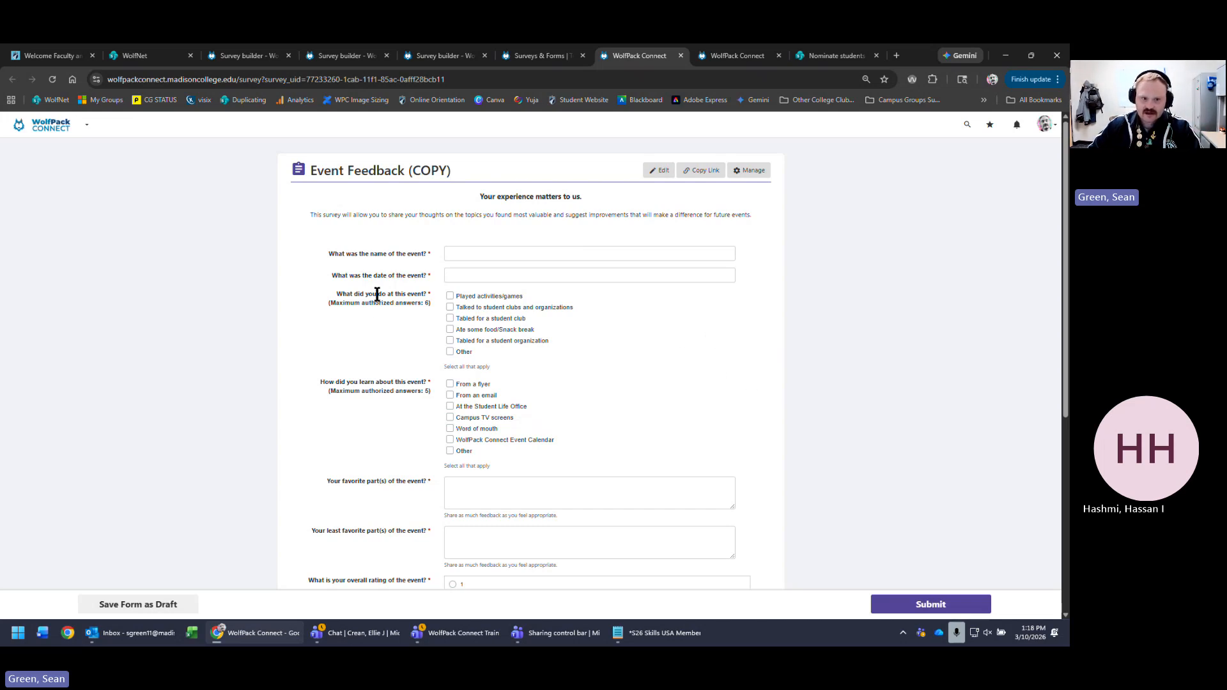
# - Highlight the maximum-answers note and the Select all that apply hint on the checkbox questions
pyautogui.moveTo(325, 305); pyautogui.dragTo(446, 300)
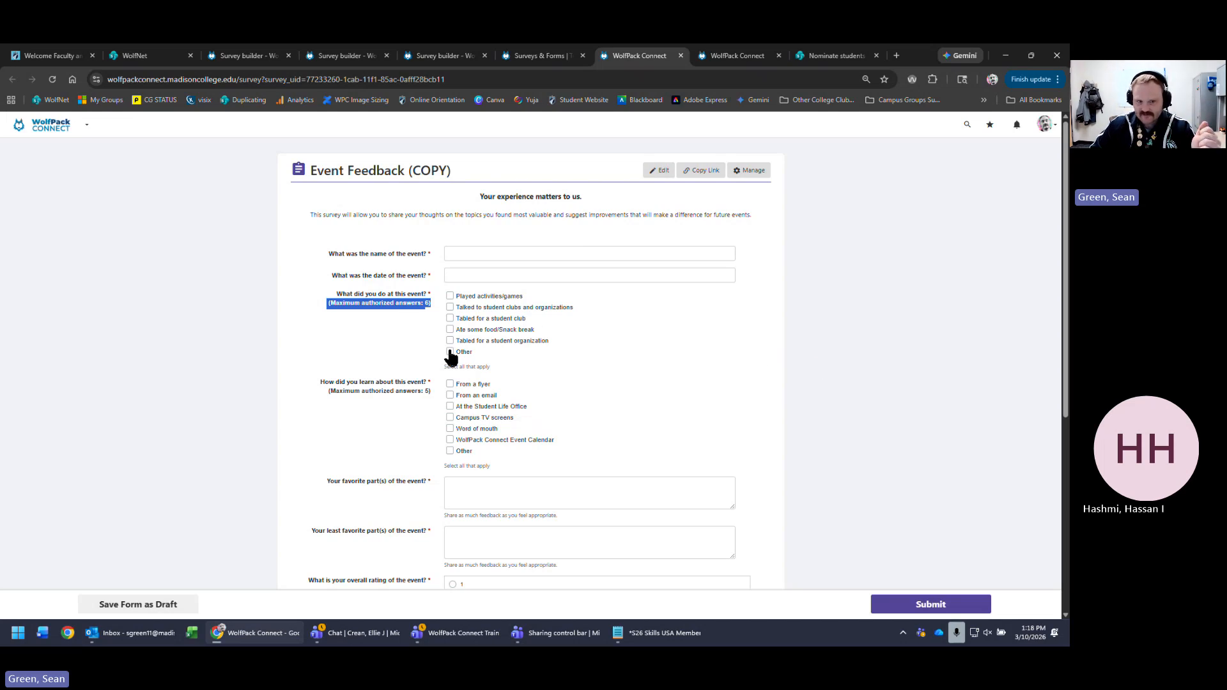
pyautogui.moveTo(488, 369); pyautogui.dragTo(448, 367)
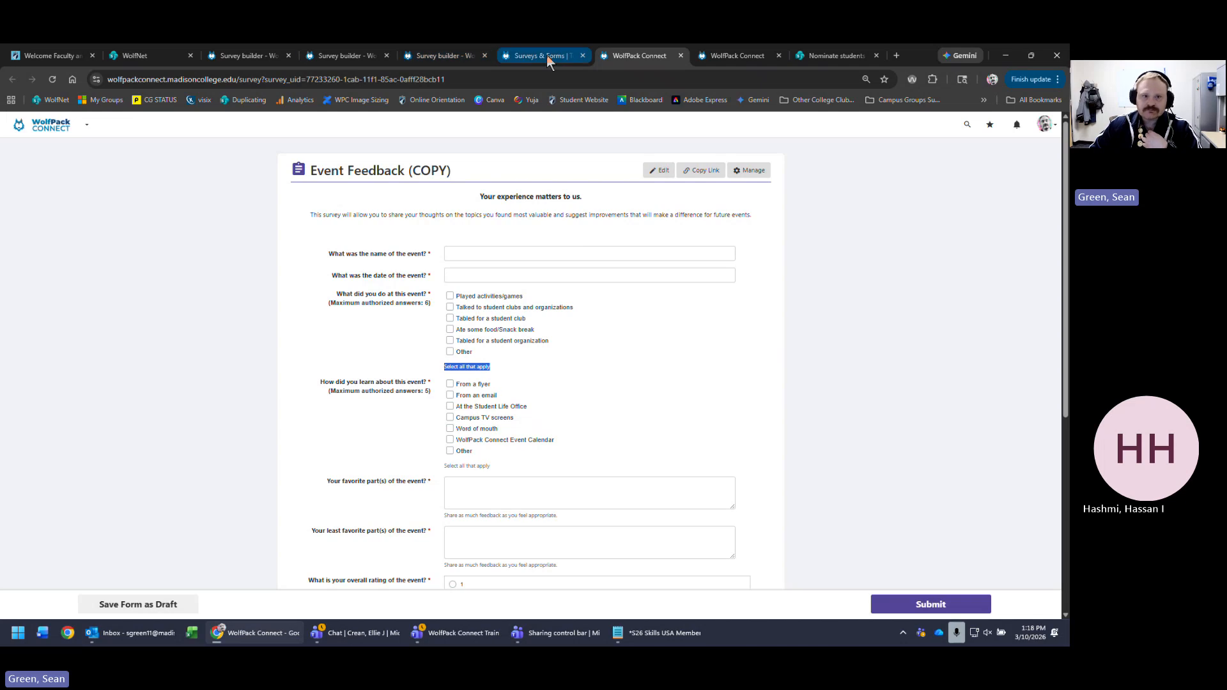
# - Return to the Form for March 10th builder and open page 1's Advanced HTML intro editor
pyautogui.click(344, 56)
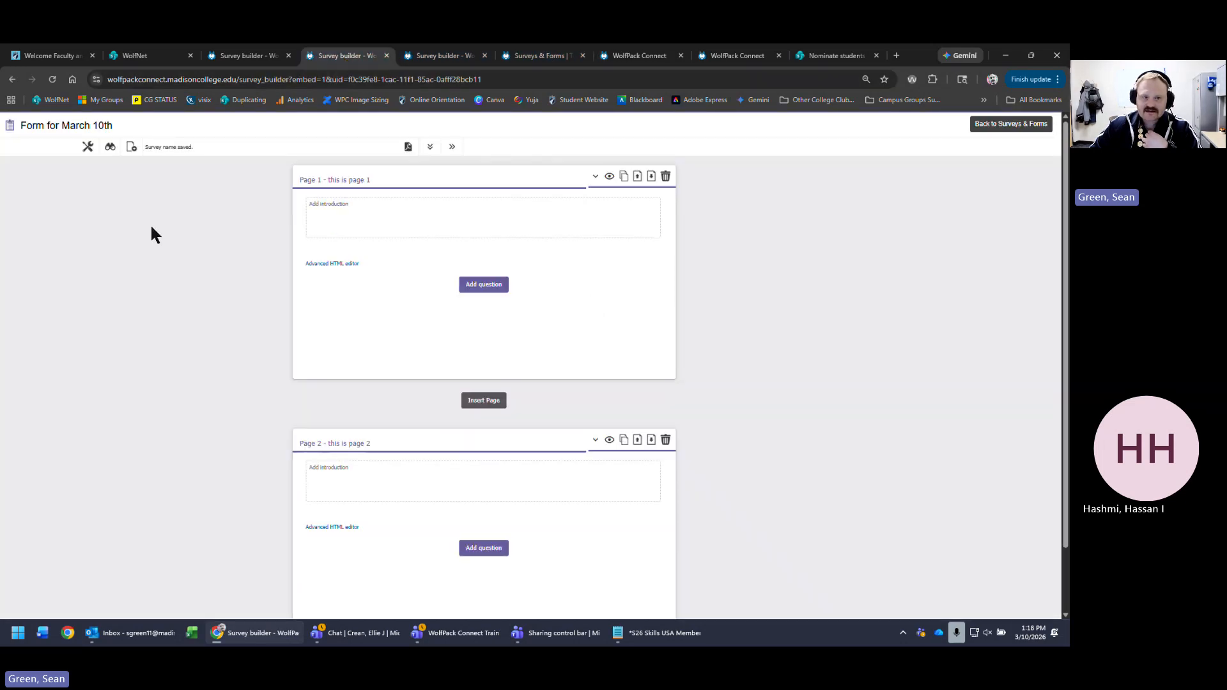
pyautogui.click(562, 222)
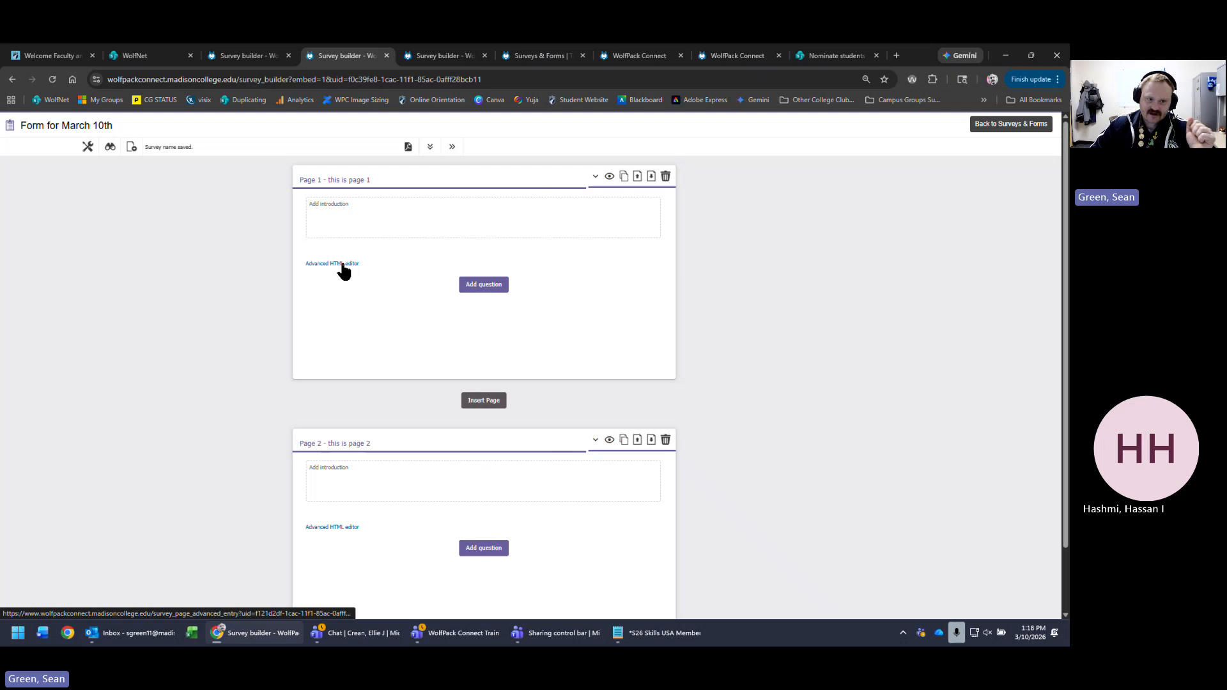
pyautogui.click(340, 264)
pyautogui.click(606, 377)
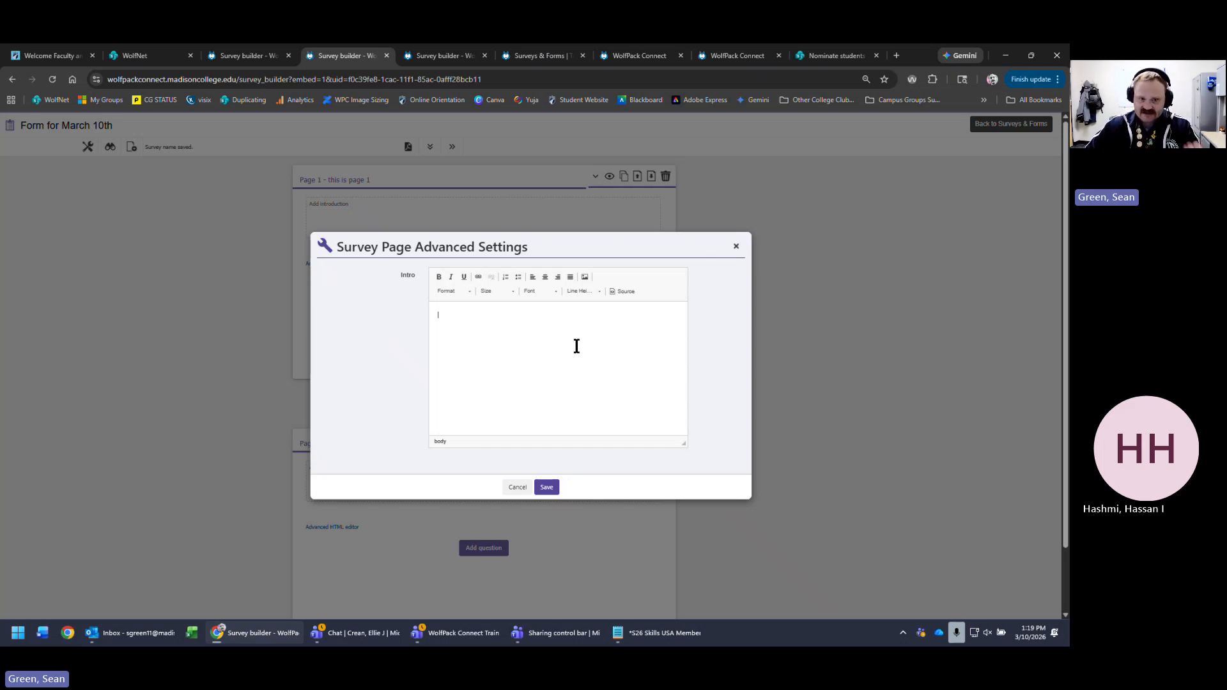
# - Close and reopen page 1's Advanced Settings dialog, then minimize the browser
pyautogui.click(736, 246)
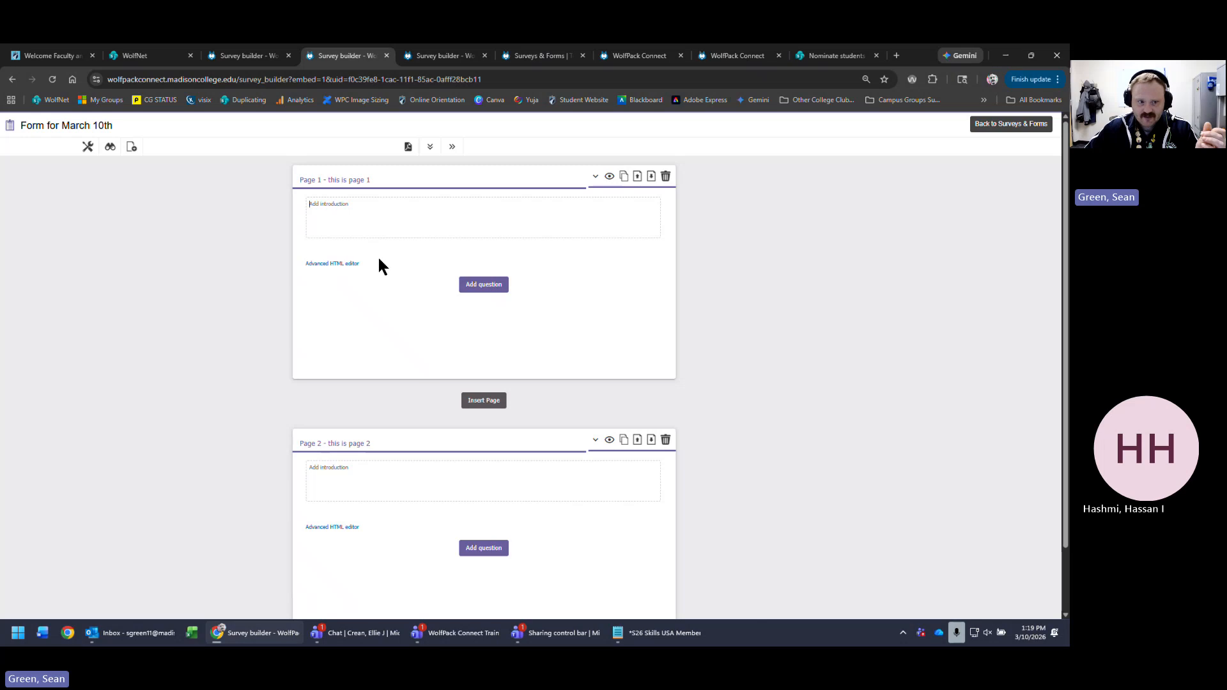
pyautogui.click(323, 263)
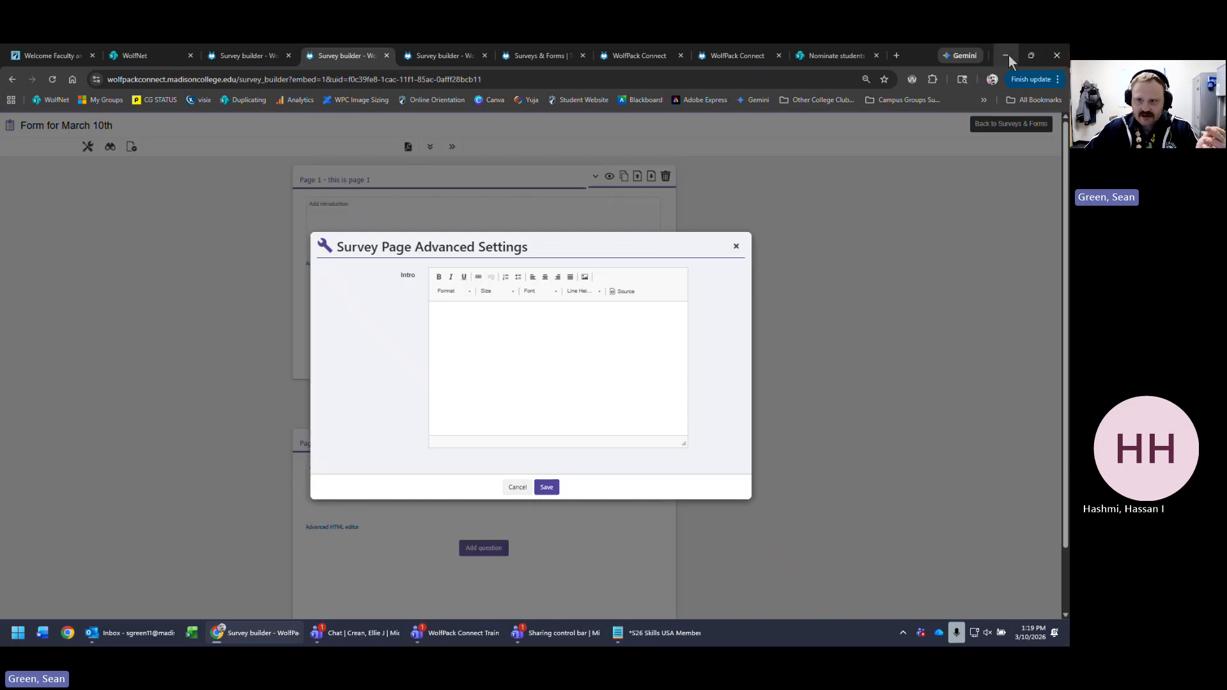
pyautogui.click(1007, 56)
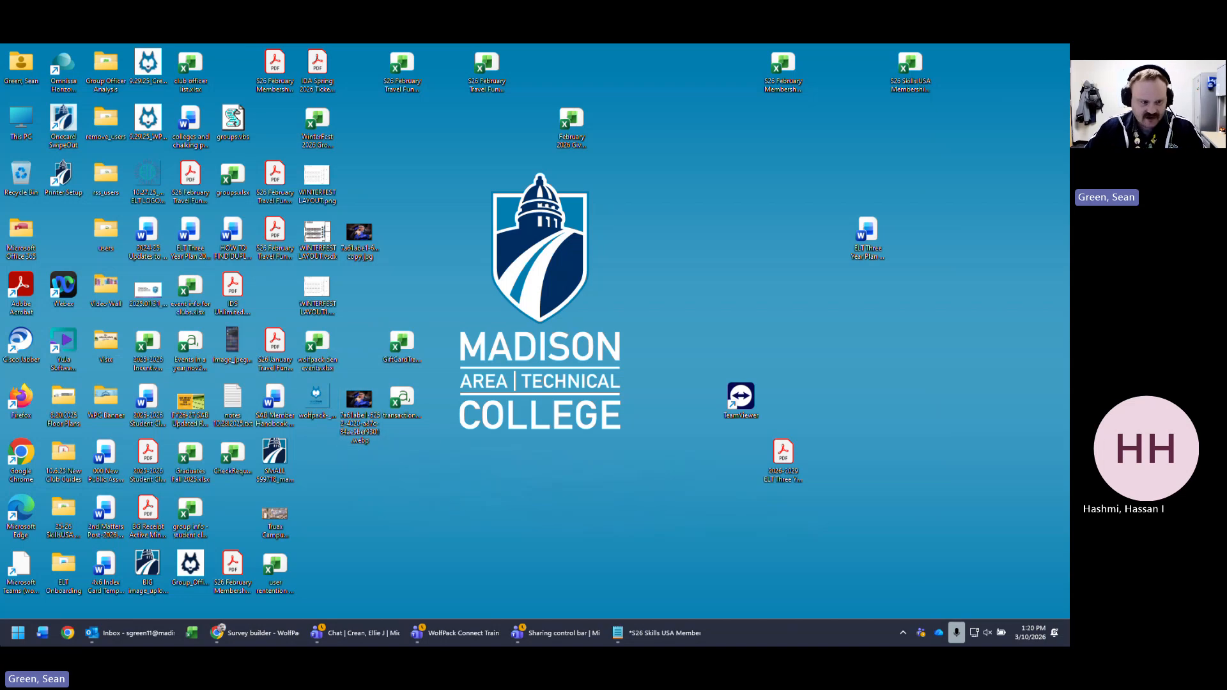
# - Launch Word from Start, create and close a blank document, and view the communications document
pyautogui.click(18, 633)
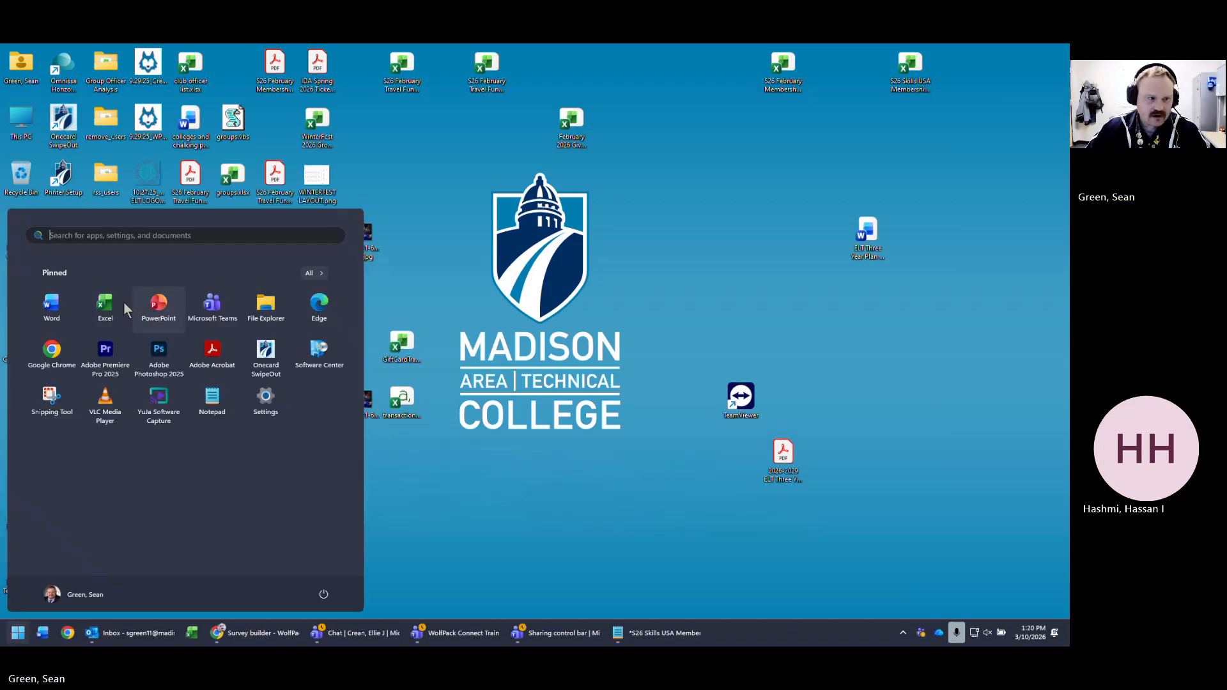
pyautogui.click(51, 305)
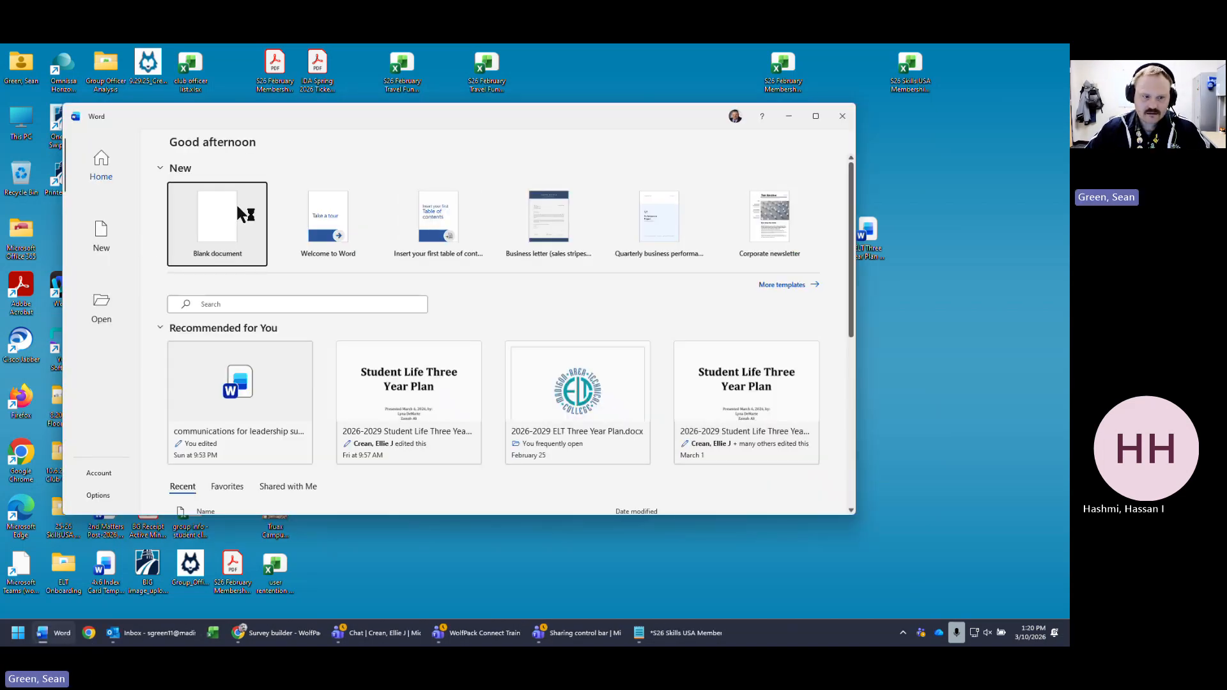
pyautogui.click(236, 202)
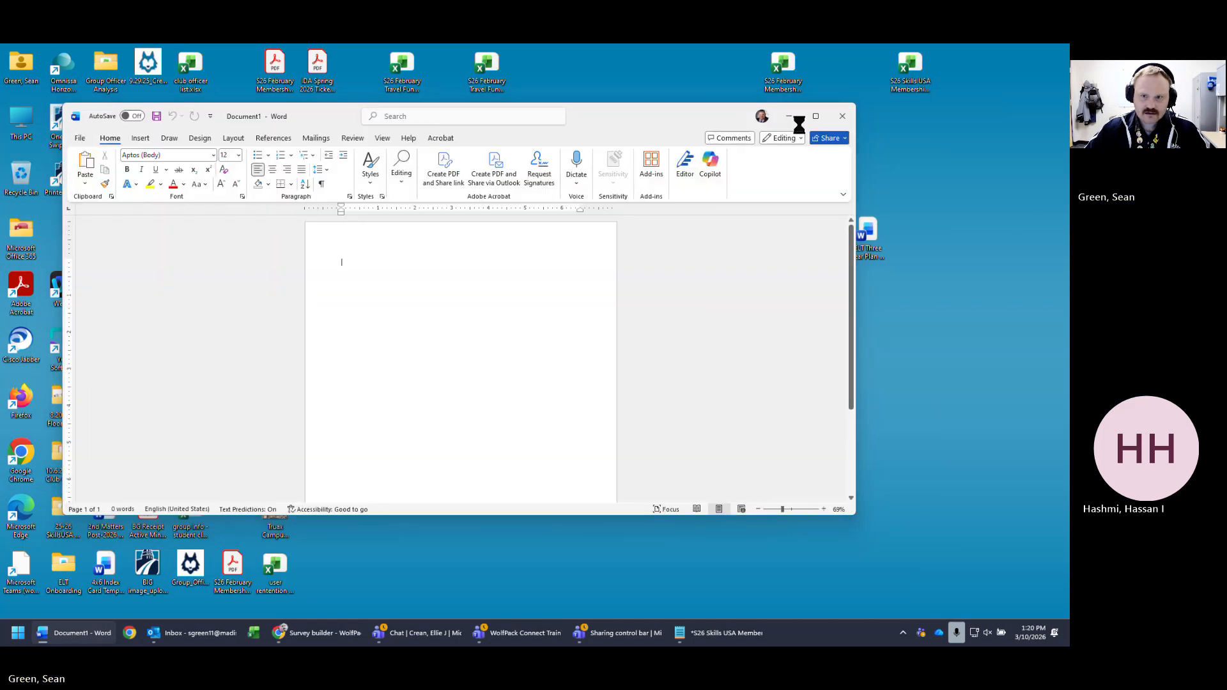
pyautogui.click(843, 116)
pyautogui.scroll(-10, 866, 388)
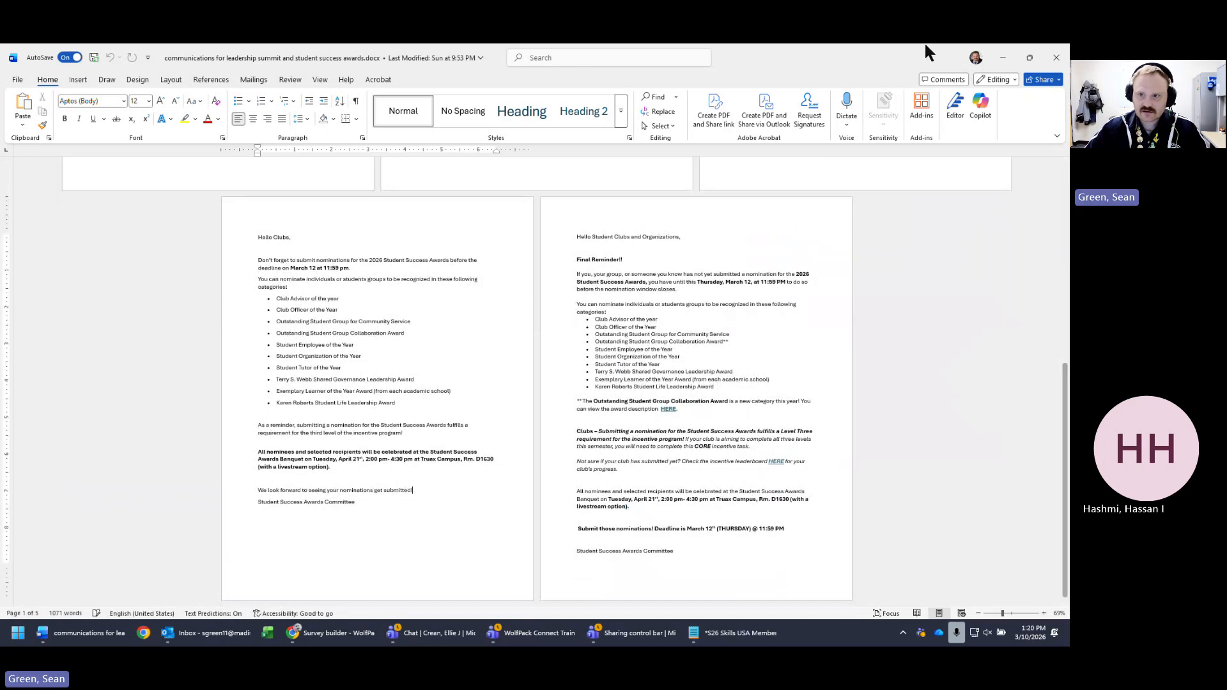
# - Minimize Word to select the copied jpg on the desktop, then restore the document
pyautogui.click(1003, 57)
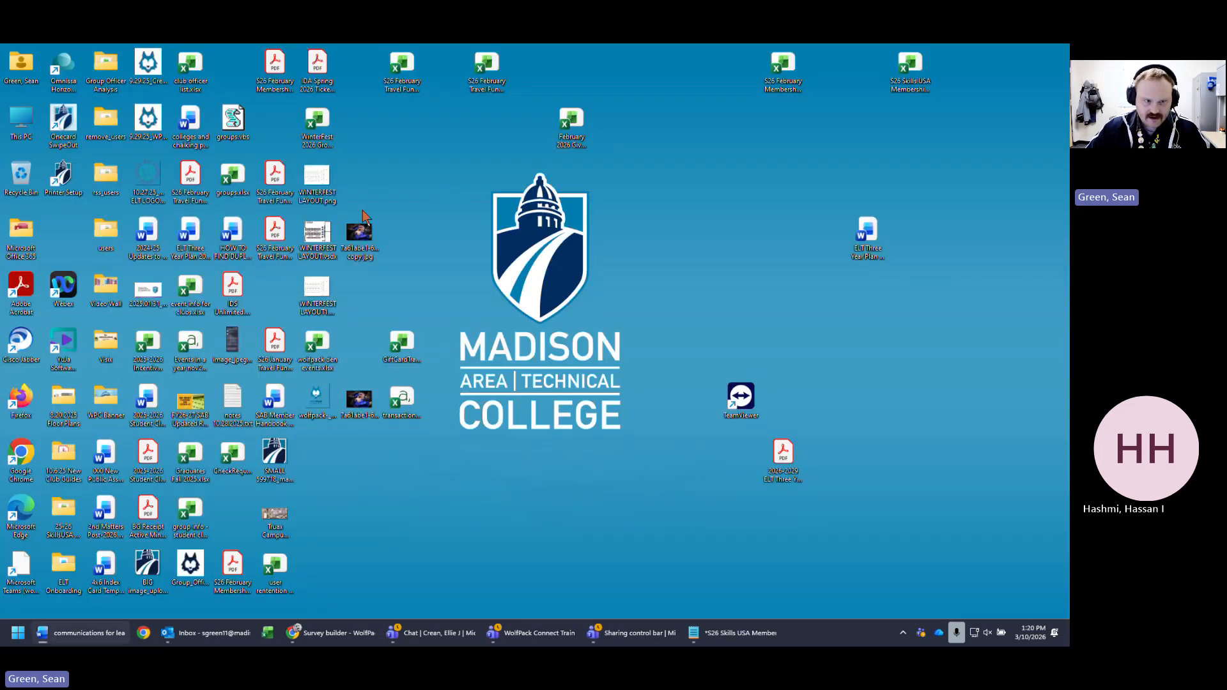
pyautogui.click(360, 235)
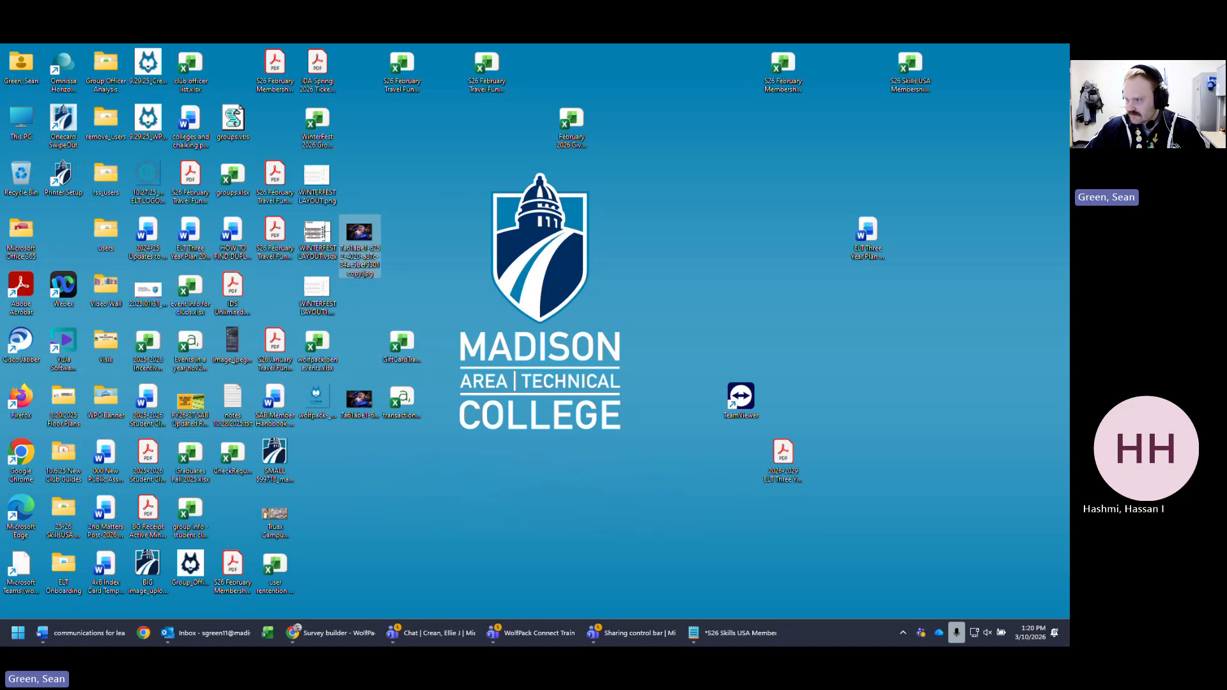
pyautogui.click(82, 633)
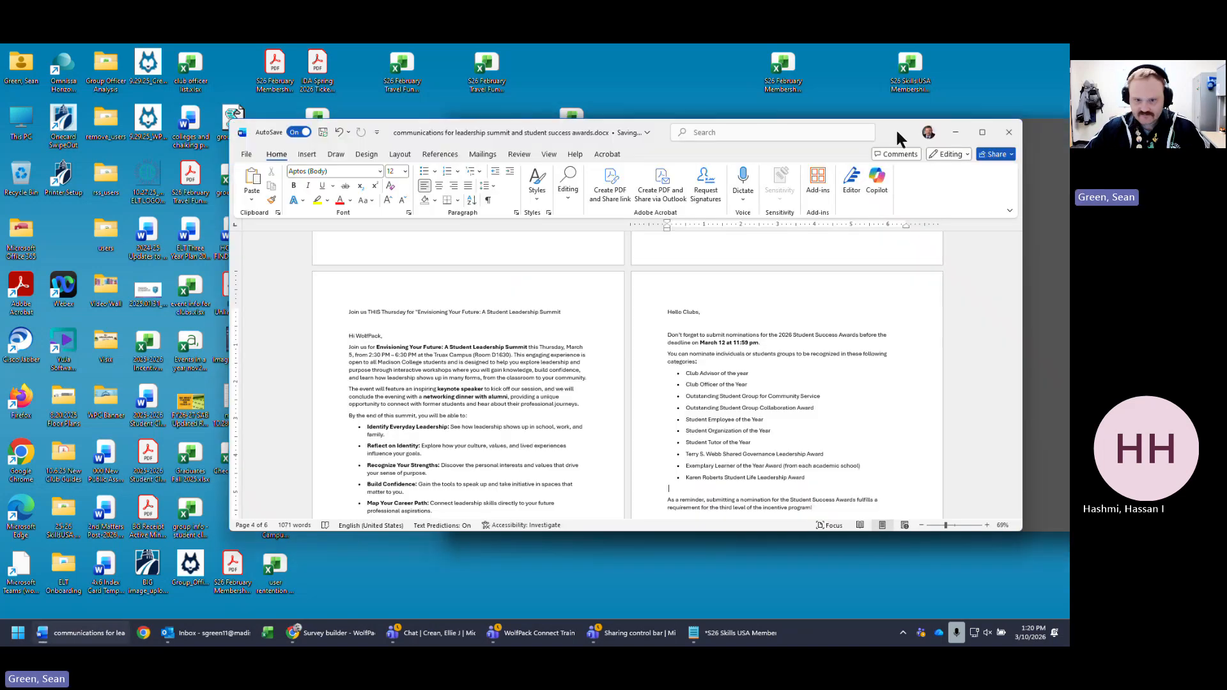
# - Shrink the graduation photo in the document to a small size
pyautogui.scroll(-10, 679, 460)
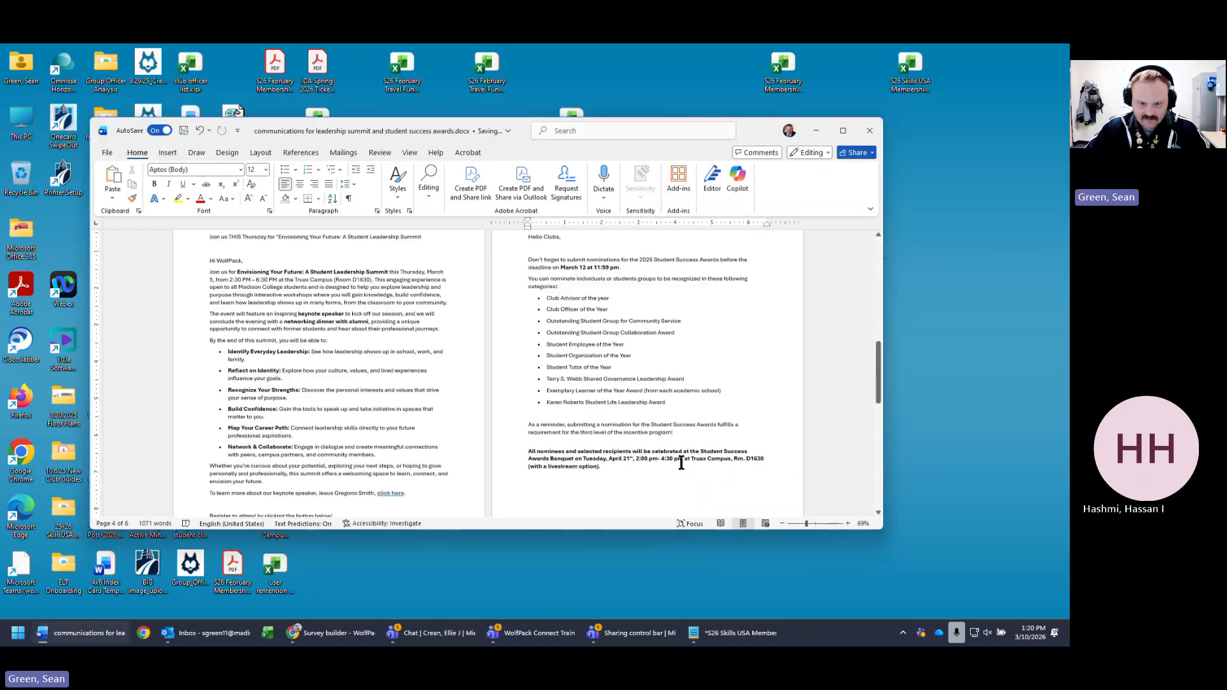
pyautogui.click(841, 132)
pyautogui.scroll(3, 647, 532)
pyautogui.click(645, 539)
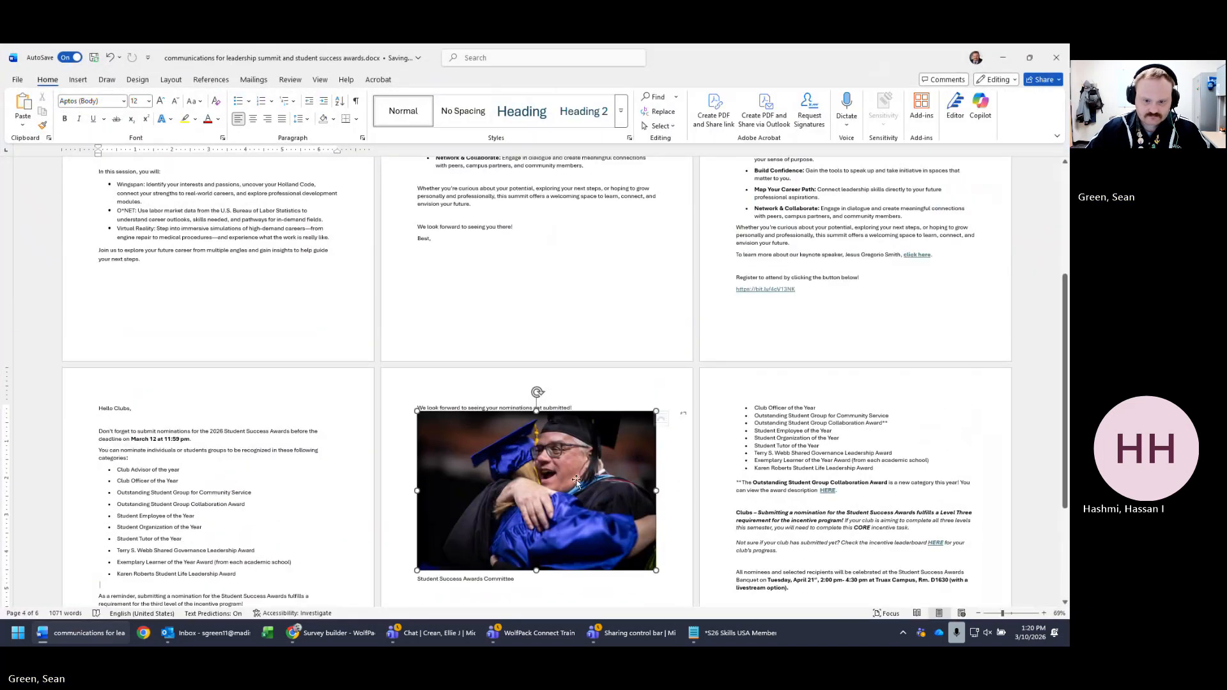
pyautogui.moveTo(656, 570); pyautogui.dragTo(521, 480)
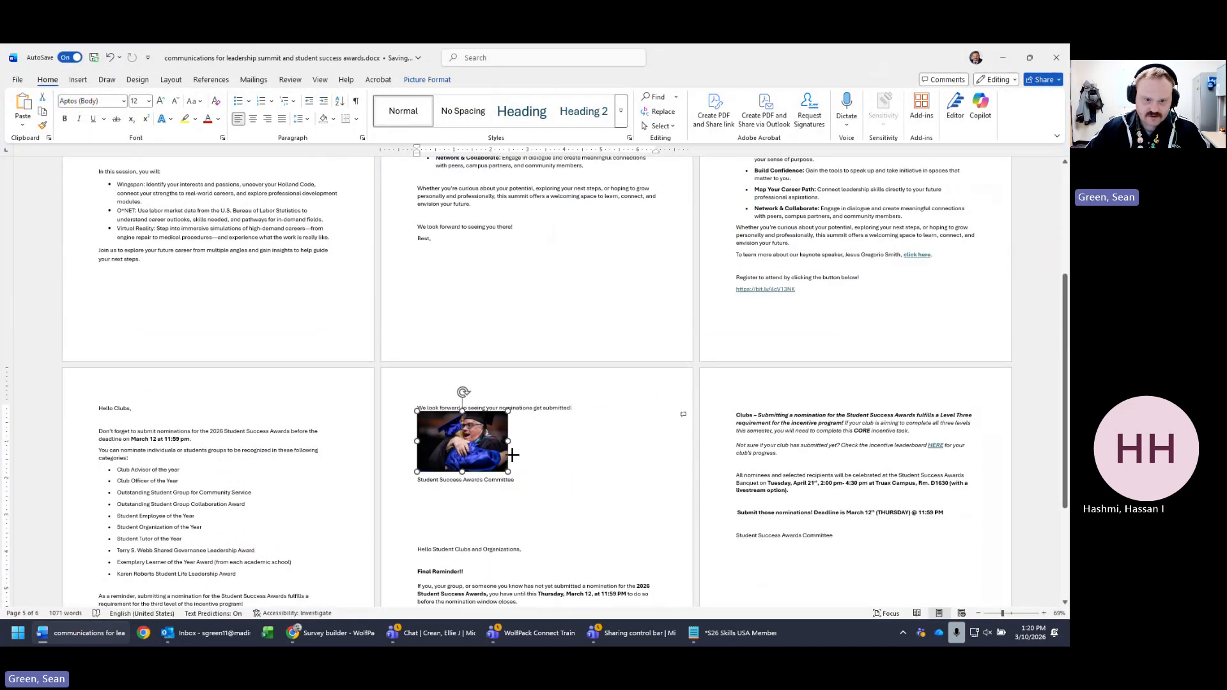
pyautogui.click(284, 561)
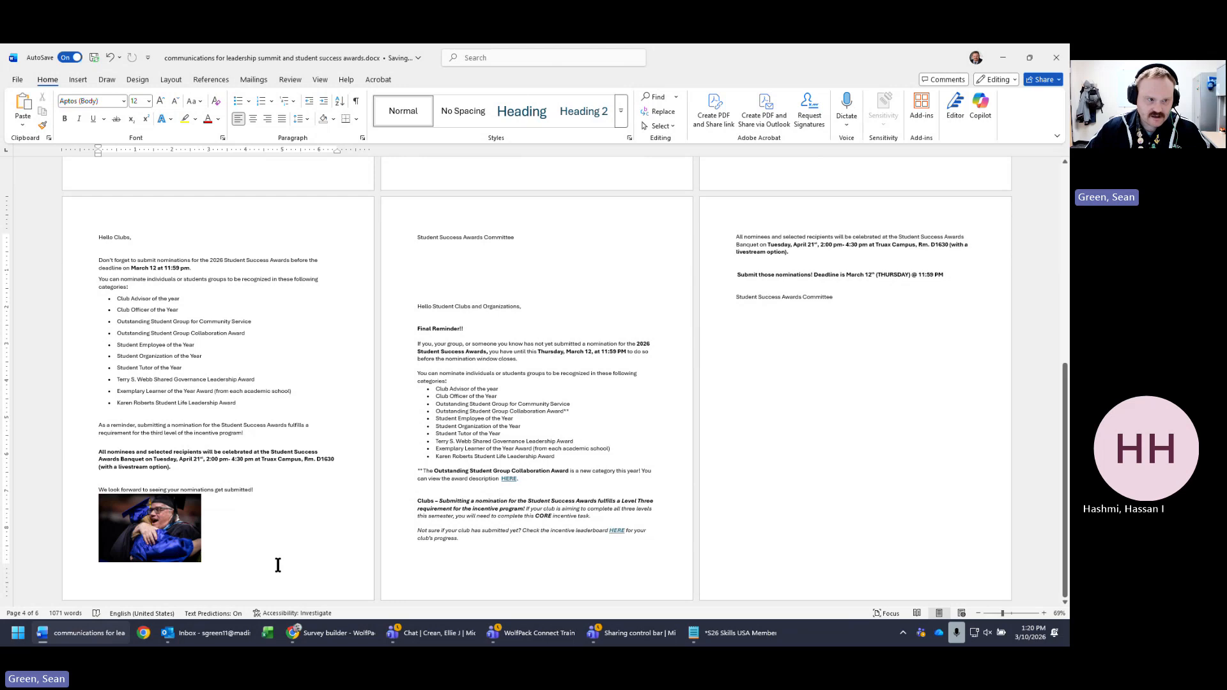
# - Select the phrase 'the incentive program' in the reminder paragraph
pyautogui.moveTo(273, 564); pyautogui.dragTo(87, 450)
pyautogui.hotkey('ctrl', 'c')
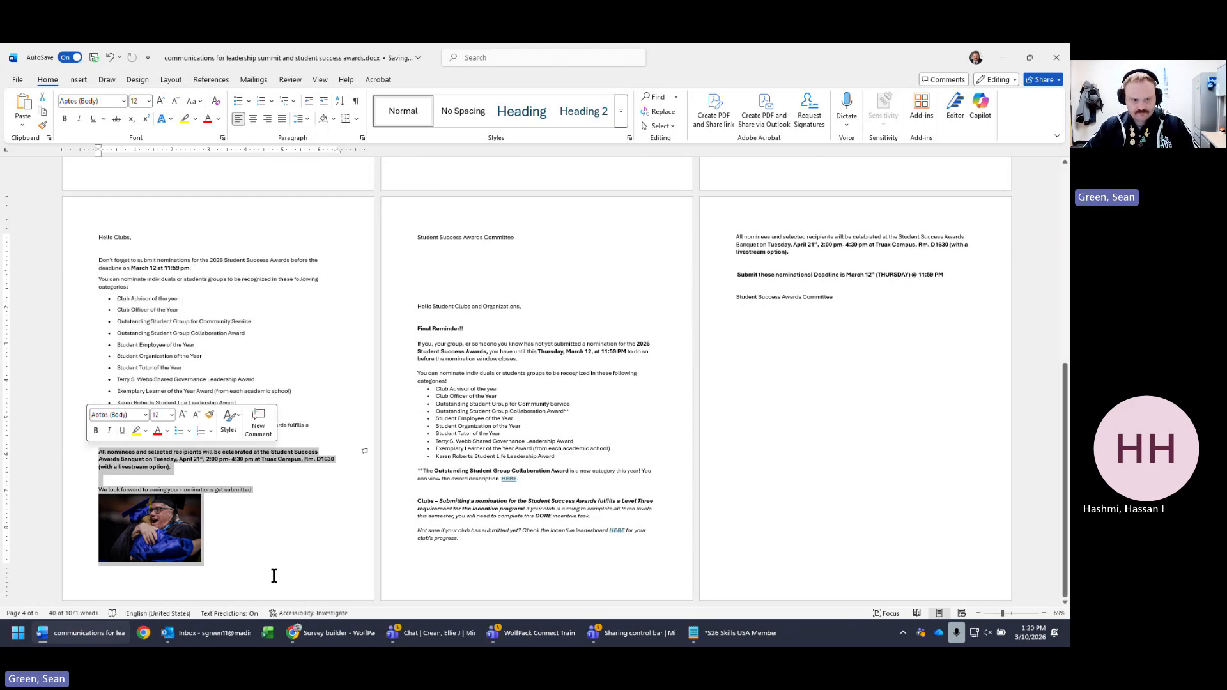
pyautogui.click(222, 569)
pyautogui.moveTo(222, 569); pyautogui.dragTo(82, 424)
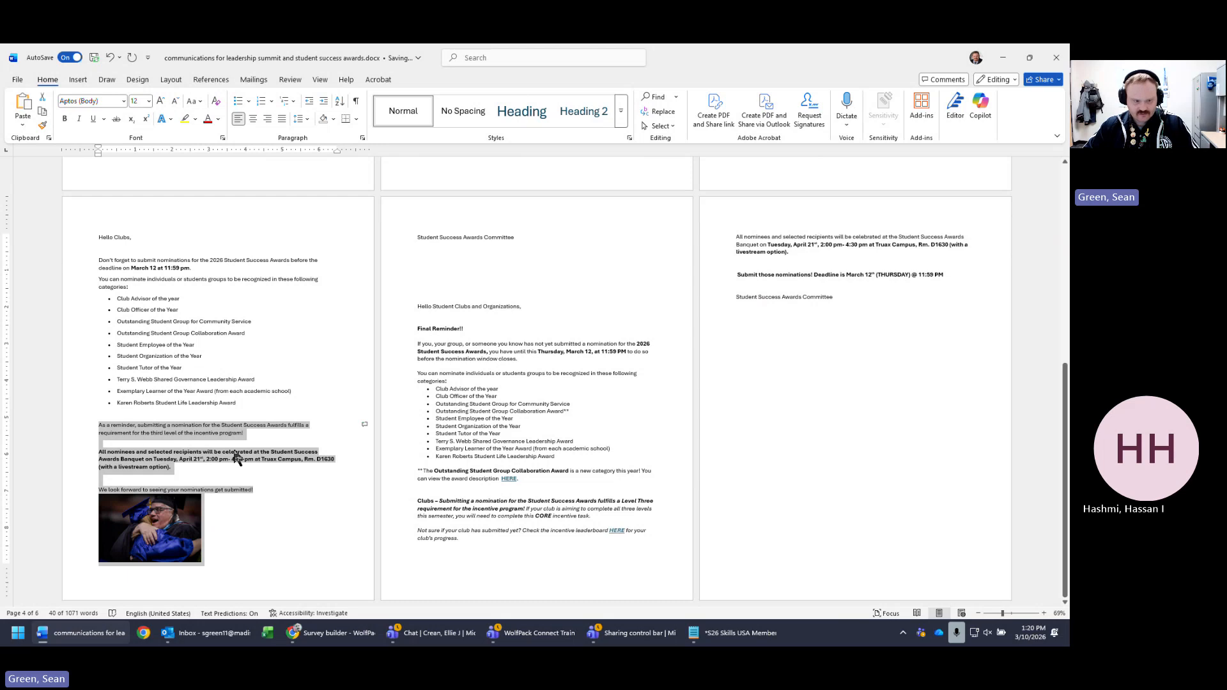
pyautogui.click(323, 521)
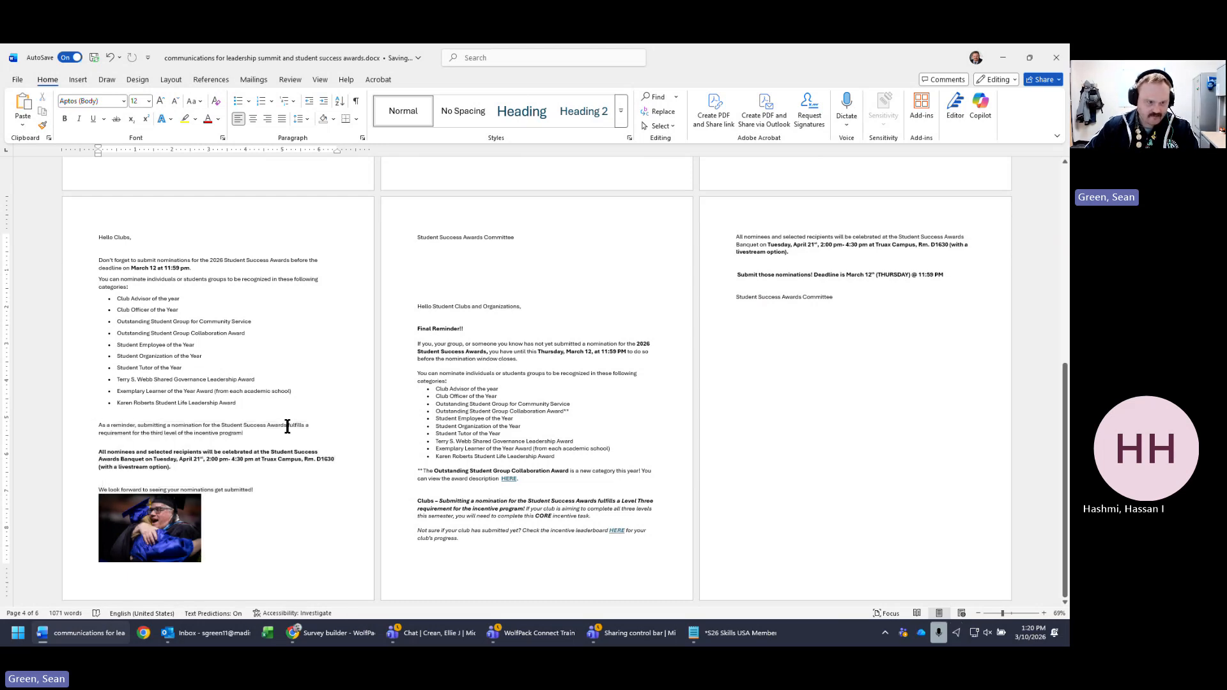
pyautogui.moveTo(100, 428); pyautogui.dragTo(314, 443)
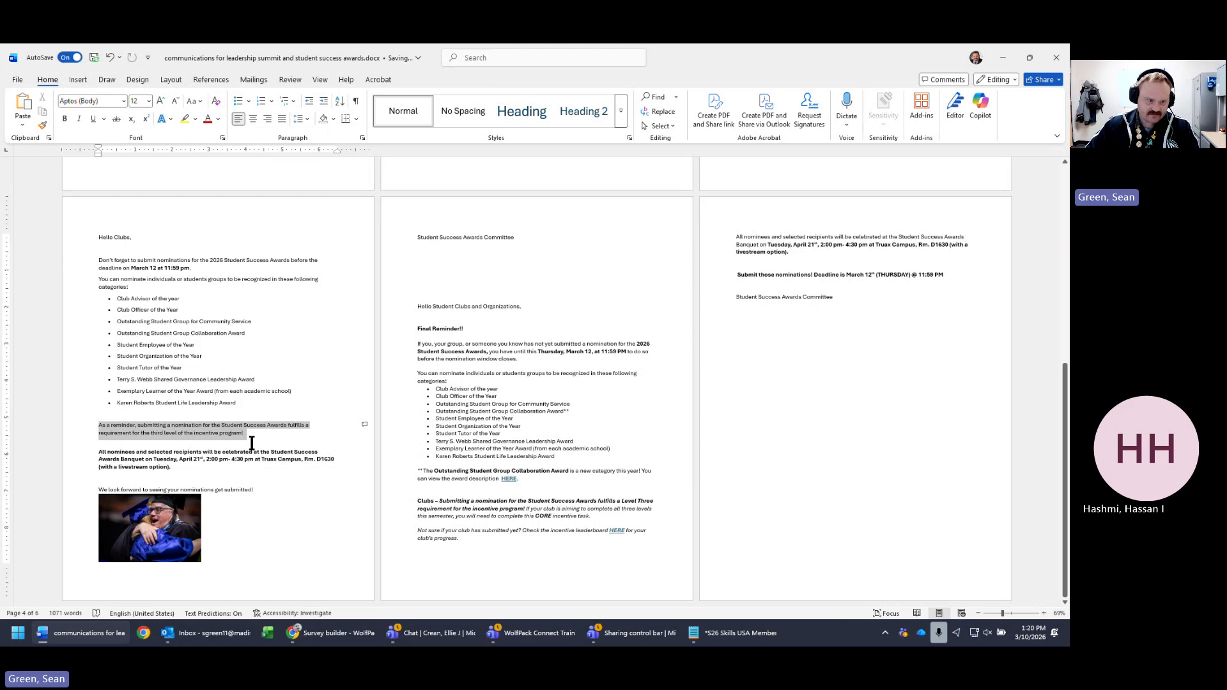
pyautogui.moveTo(252, 444); pyautogui.dragTo(232, 467)
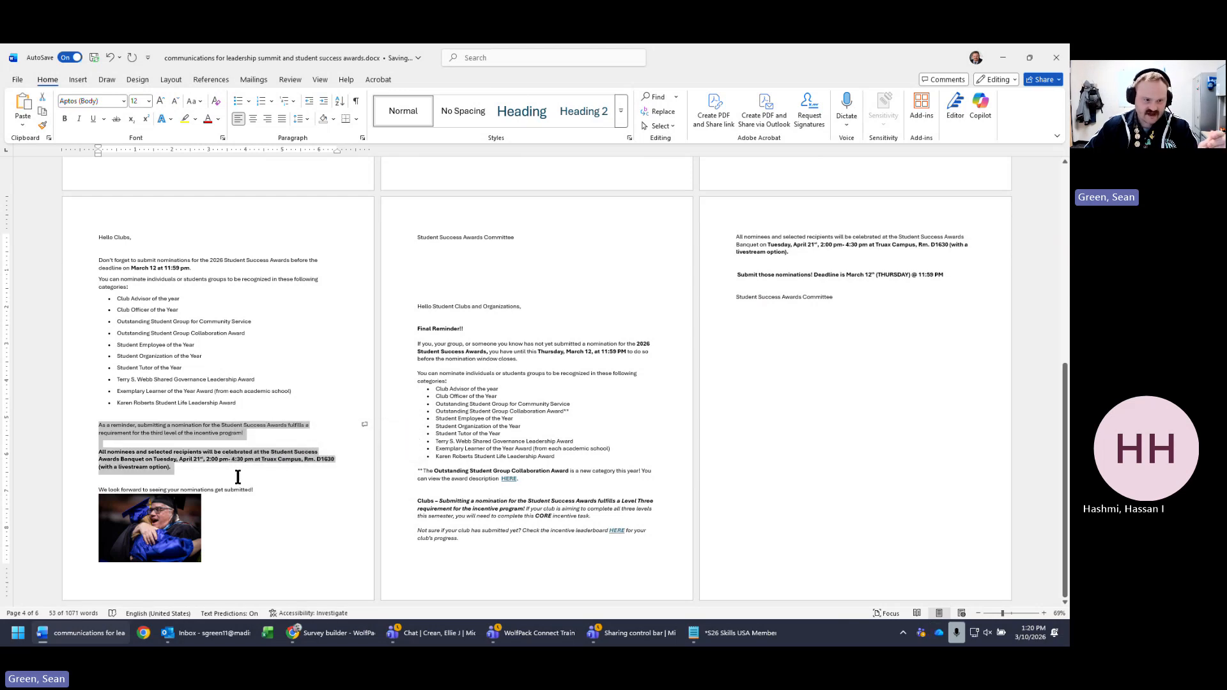
pyautogui.click(169, 459)
pyautogui.moveTo(243, 434); pyautogui.dragTo(185, 434)
# - Hyperlink 'the incentive program' to students.madisoncollege.edu, then select the reminder through the photo
pyautogui.rightClick(193, 436)
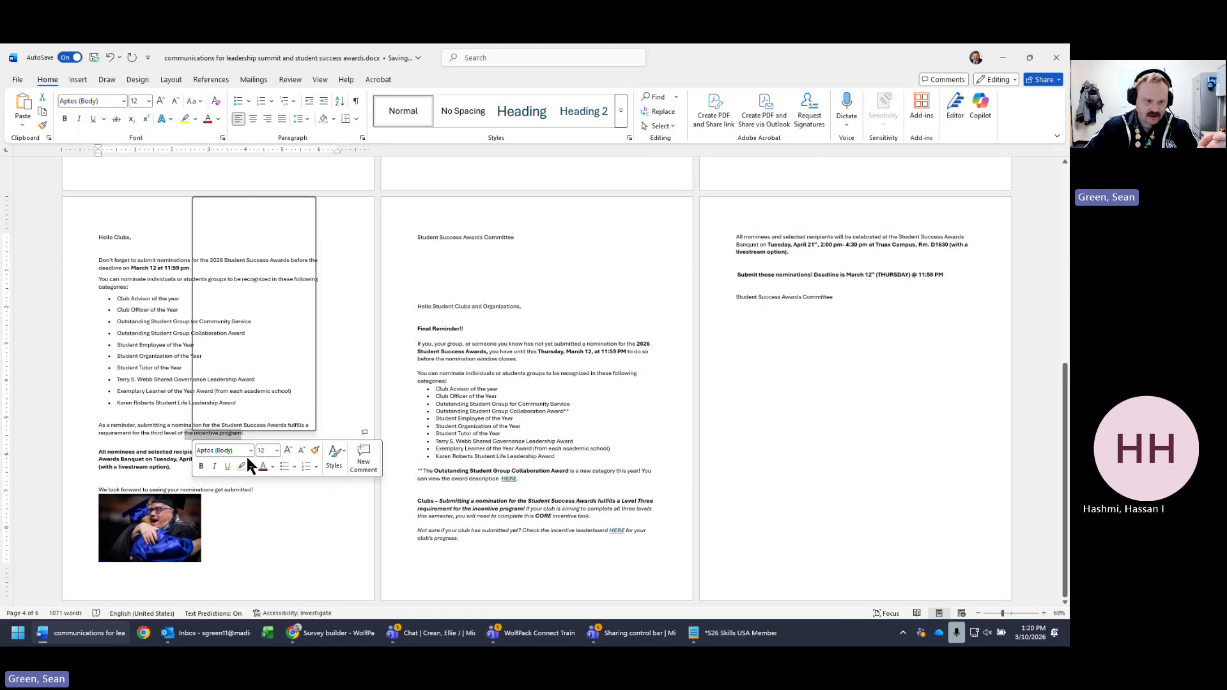
pyautogui.click(236, 406)
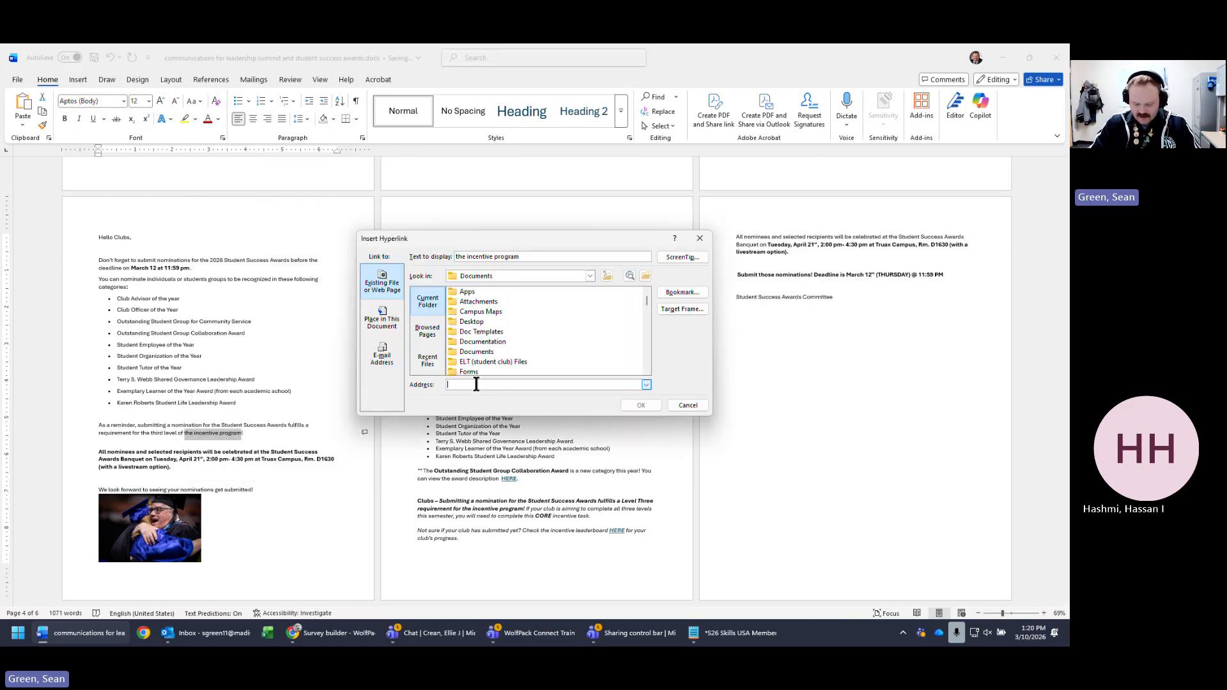
pyautogui.write('gog')
pyautogui.press('BackSpace')
pyautogui.press('BackSpace')
pyautogui.press('BackSpace')
pyautogui.write('s')
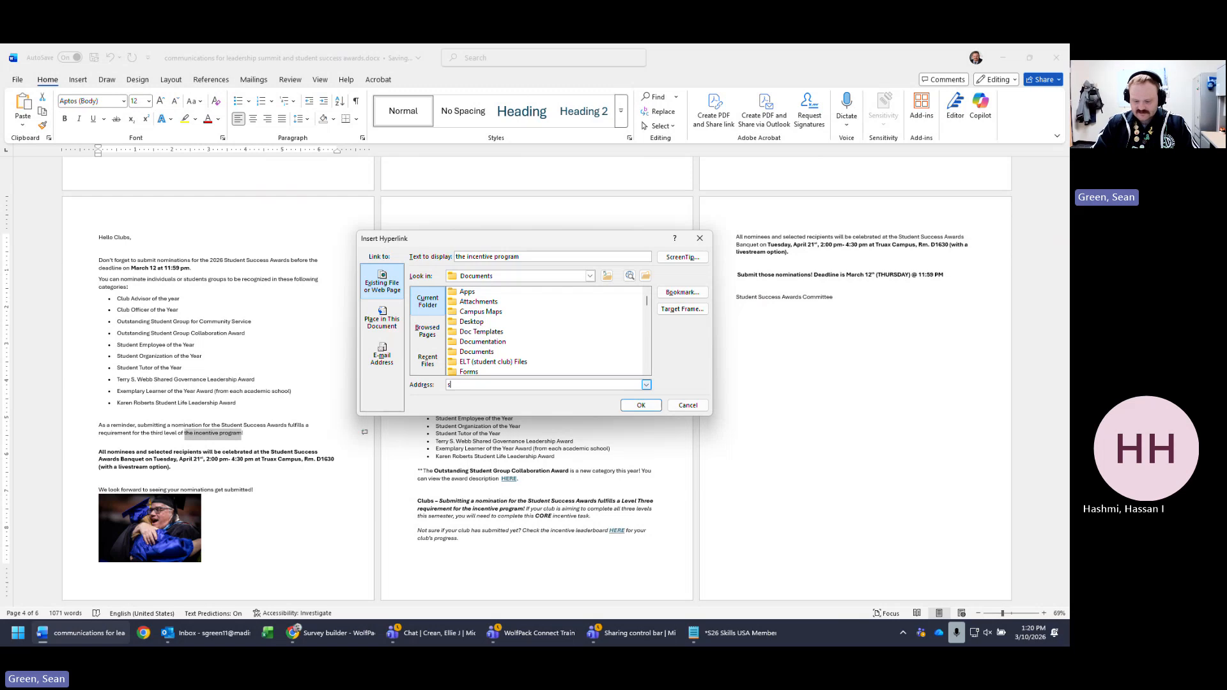
pyautogui.write('tudents.madisonc')
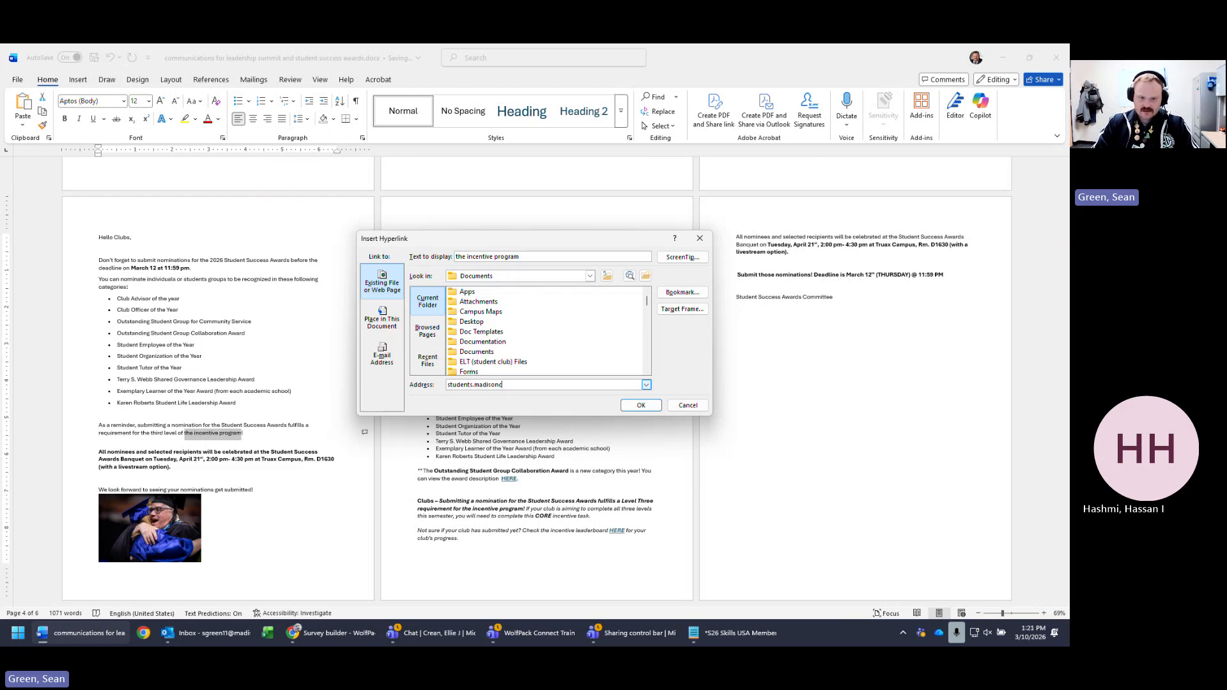
pyautogui.write('ollege.edu')
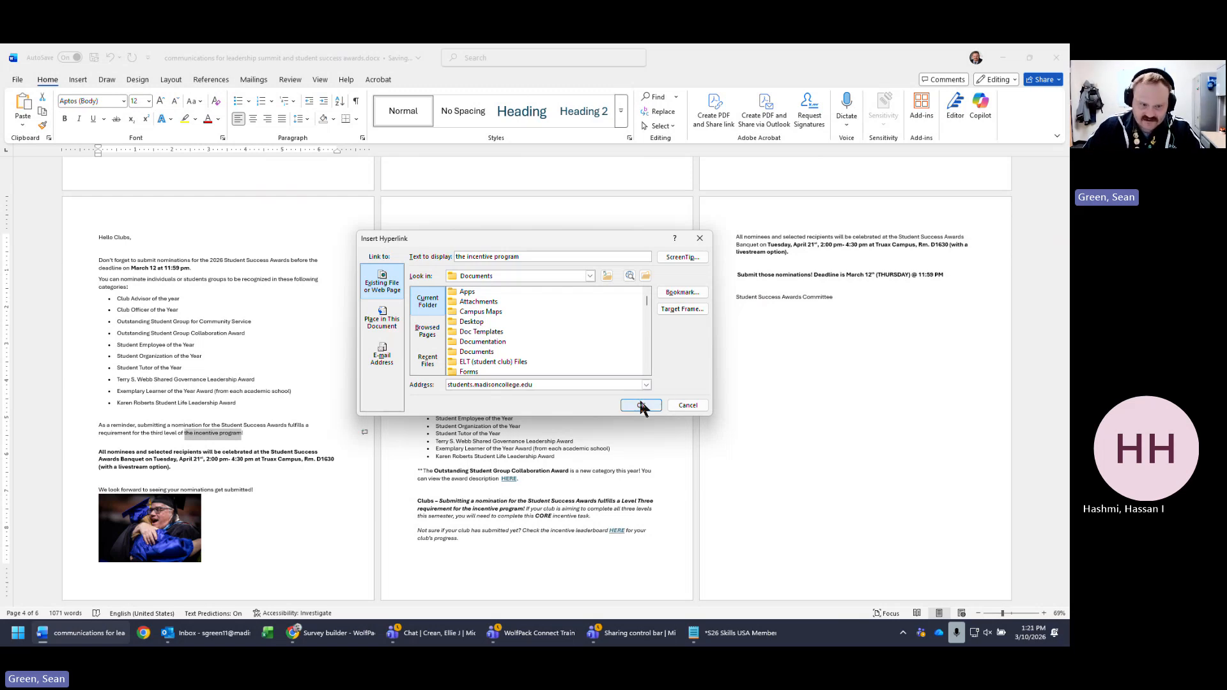
pyautogui.click(640, 405)
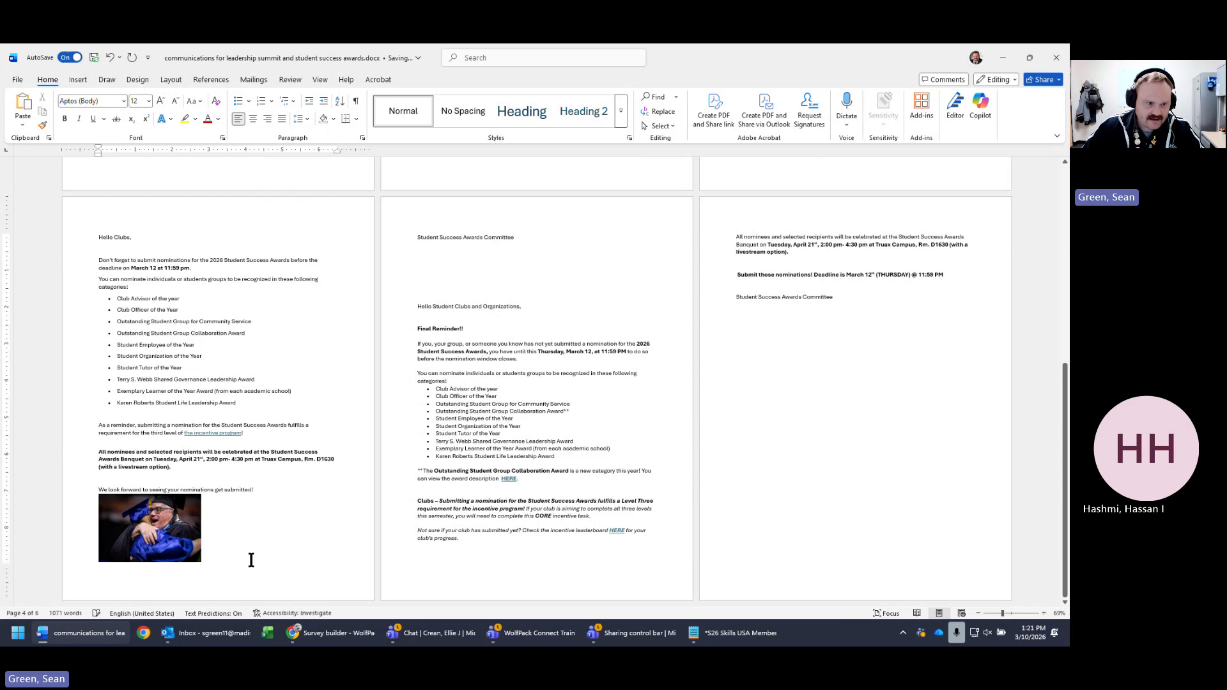
pyautogui.moveTo(251, 560); pyautogui.dragTo(83, 424)
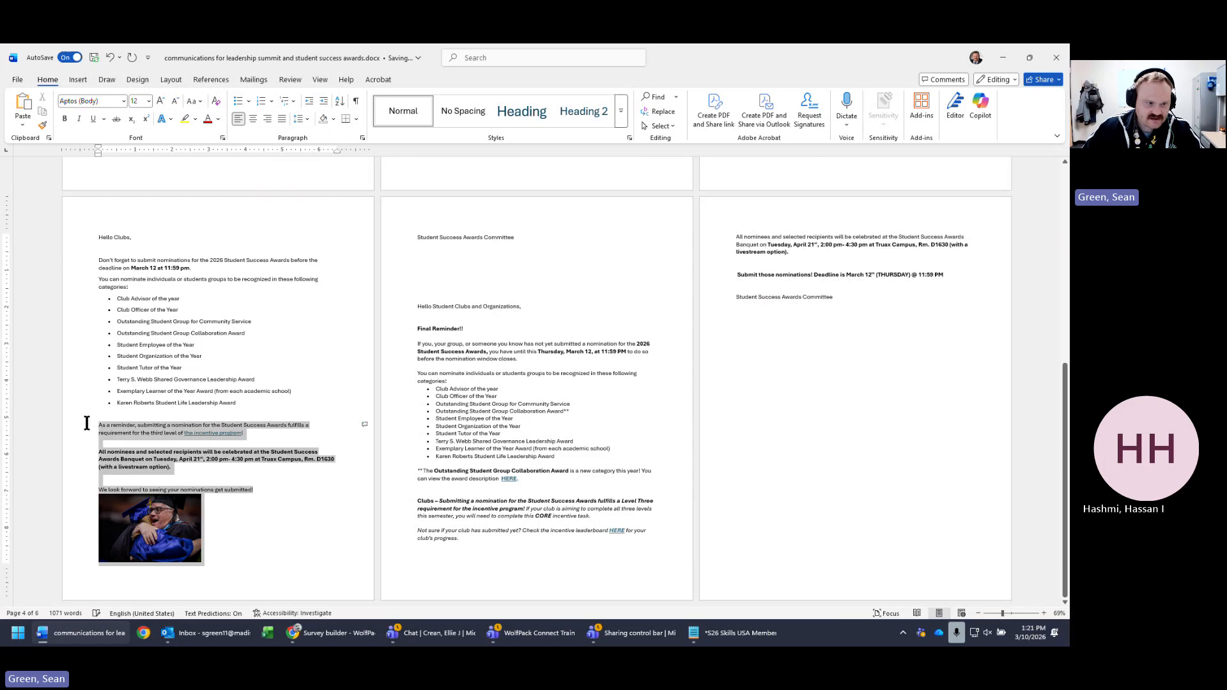
pyautogui.click(1006, 58)
# - Paste the awards reminder, banquet details and graduation photo into page 1's intro, save, and preview
pyautogui.click(331, 632)
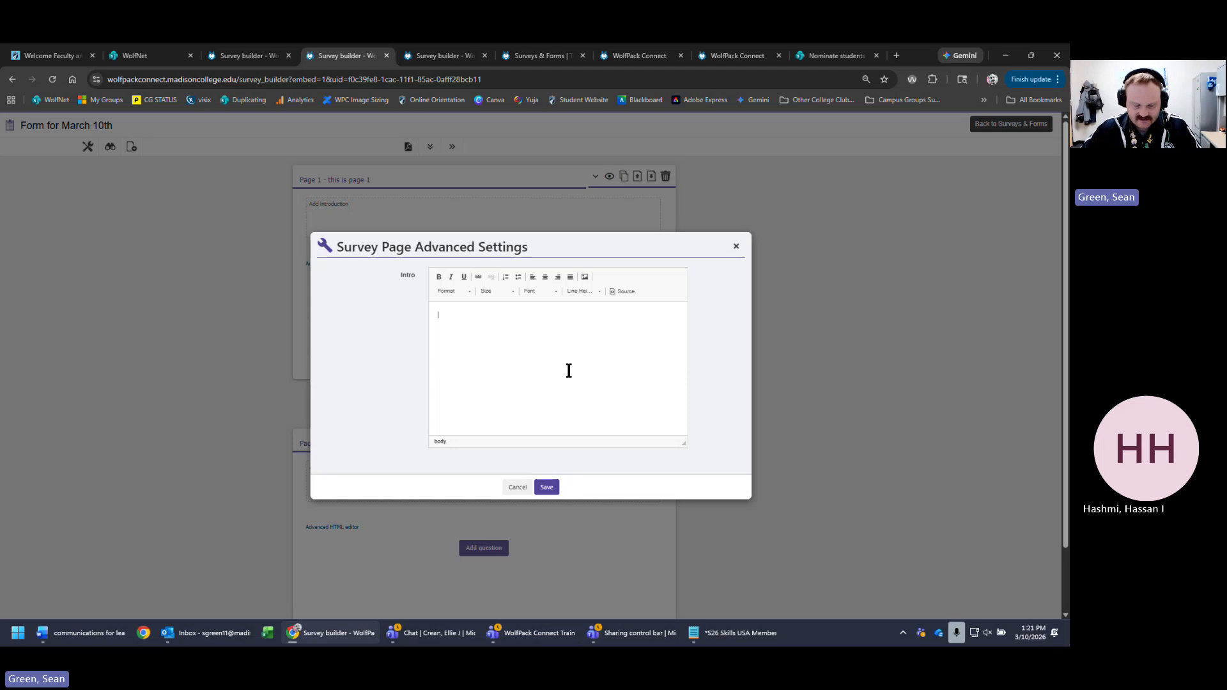
pyautogui.hotkey('ctrl', 'v')
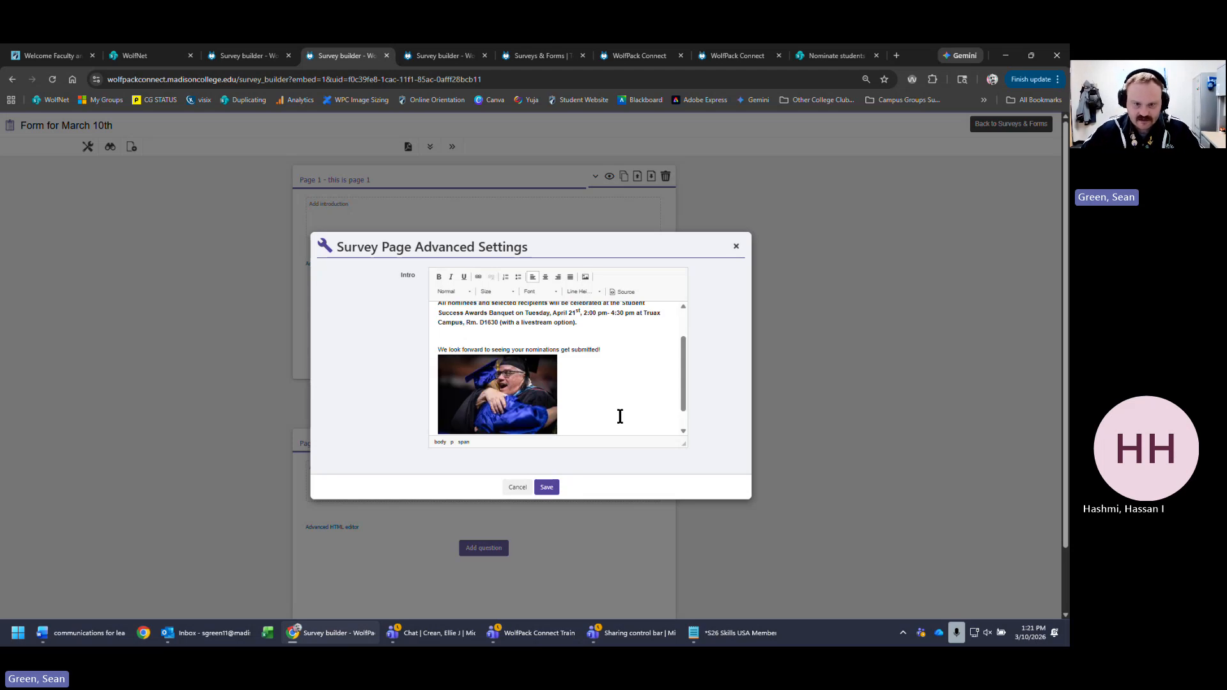
pyautogui.scroll(3, 620, 416)
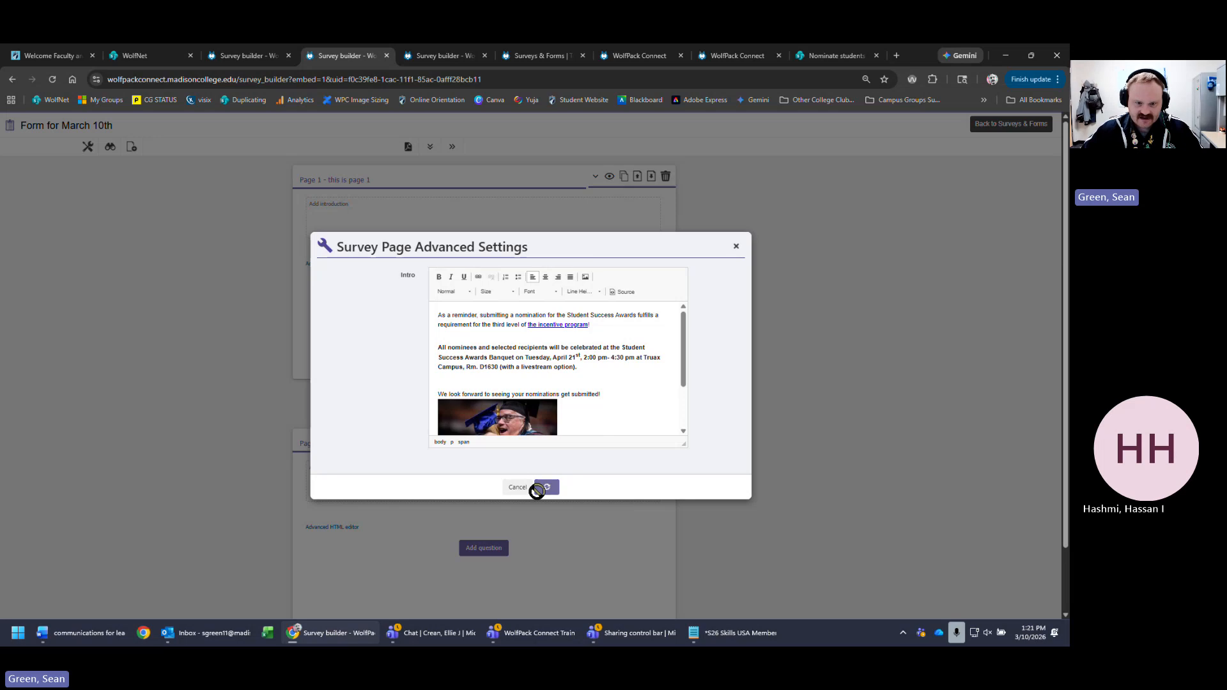
pyautogui.click(542, 489)
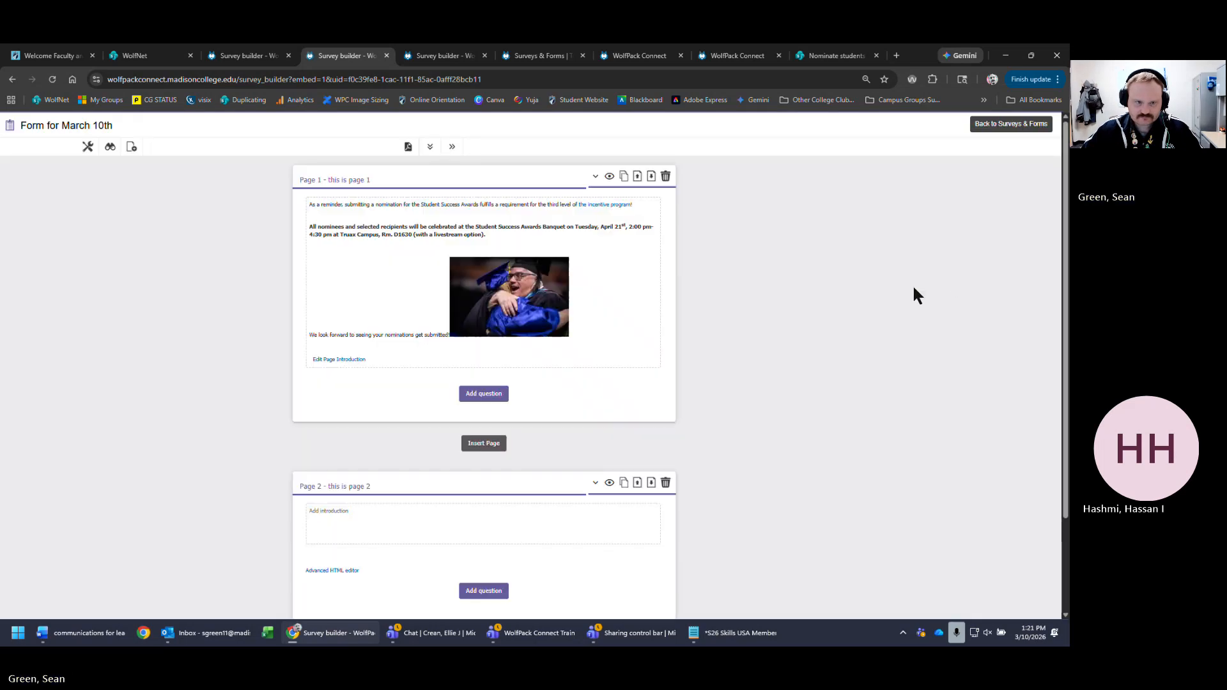
pyautogui.click(110, 146)
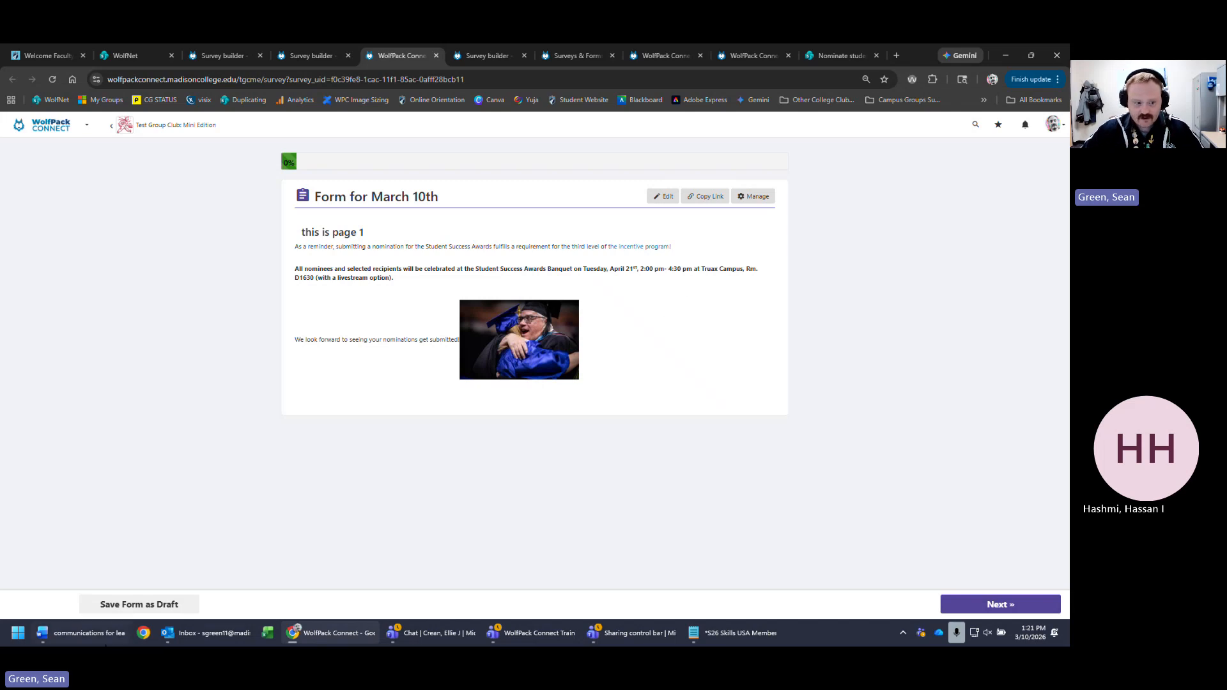
# - Leave the preview and reopen the Form for March 10th builder for editing
pyautogui.click(83, 633)
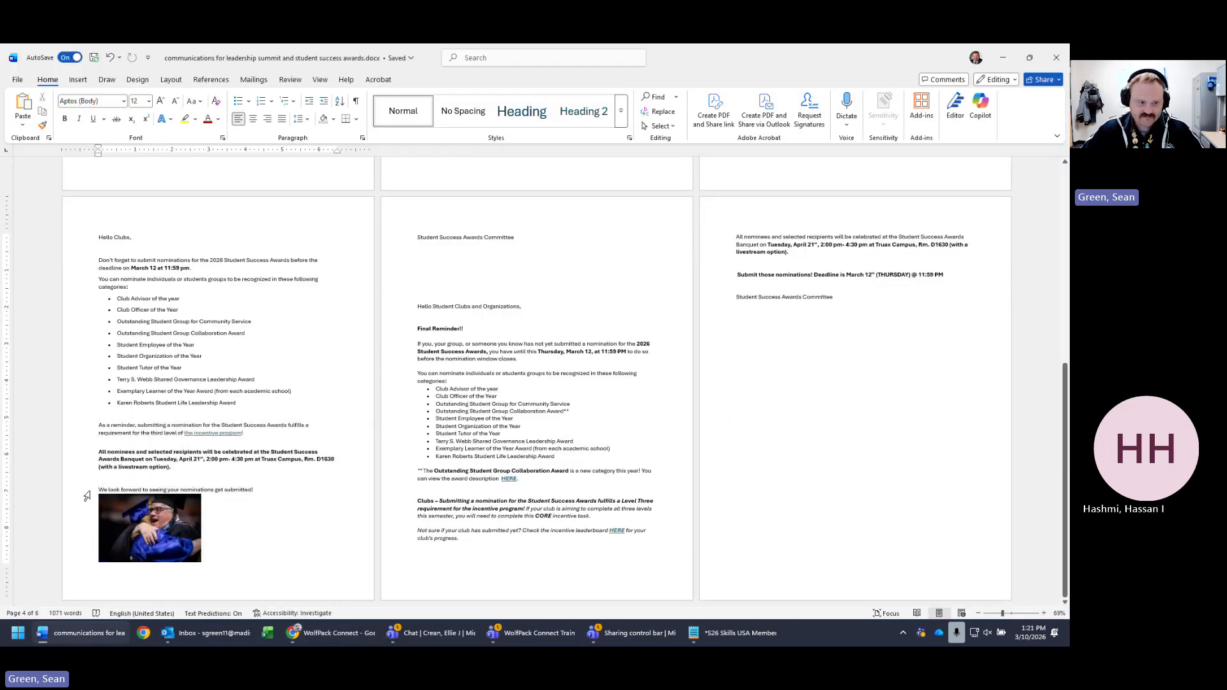
pyautogui.hotkey('alt', 'Tab')
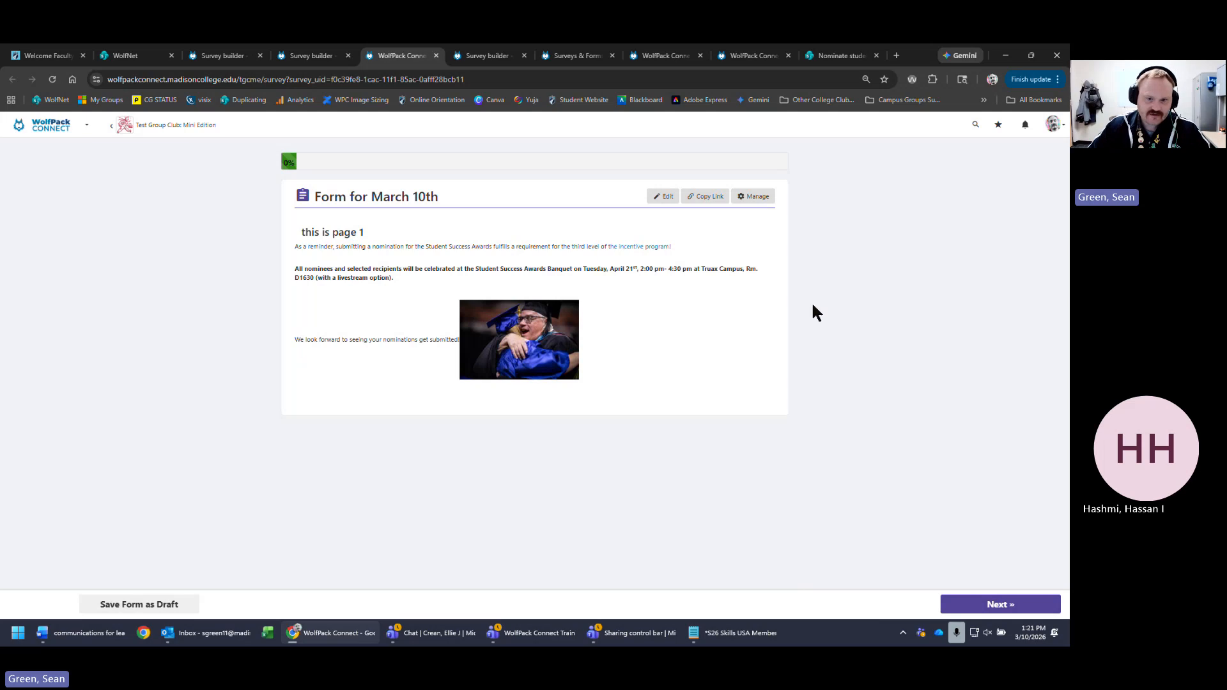
pyautogui.click(662, 203)
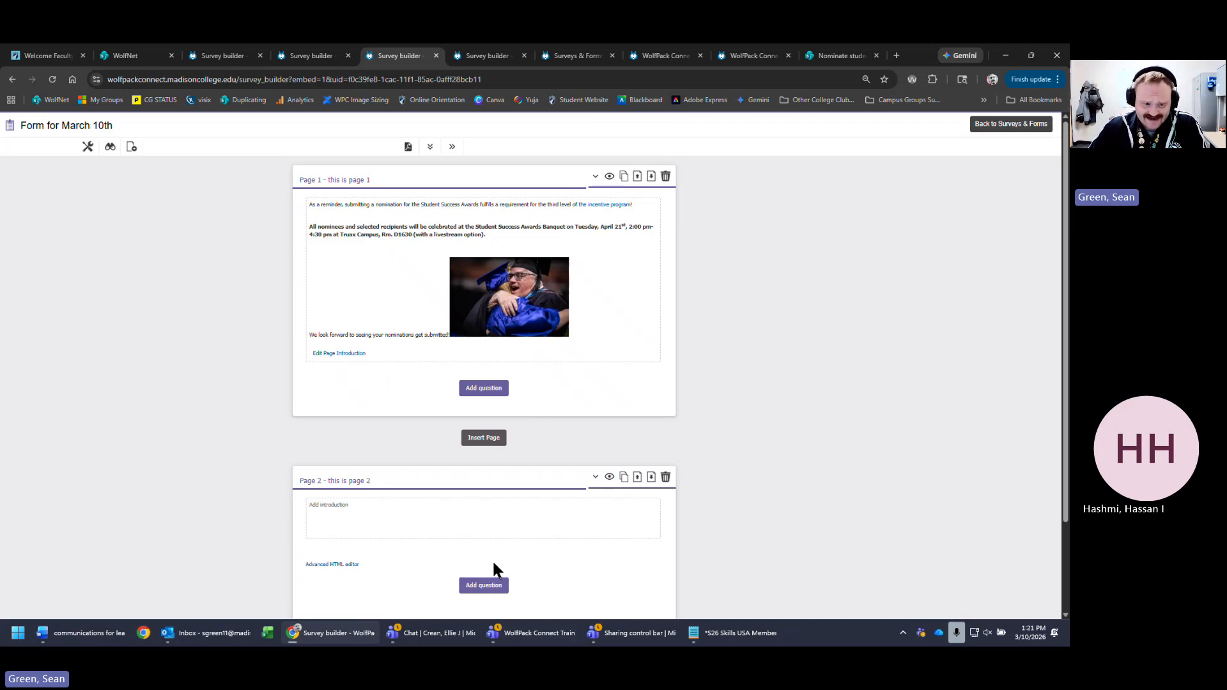
# - Delete all of page 1's introduction text and photo and save it empty
pyautogui.click(372, 514)
pyautogui.scroll(-2, 491, 493)
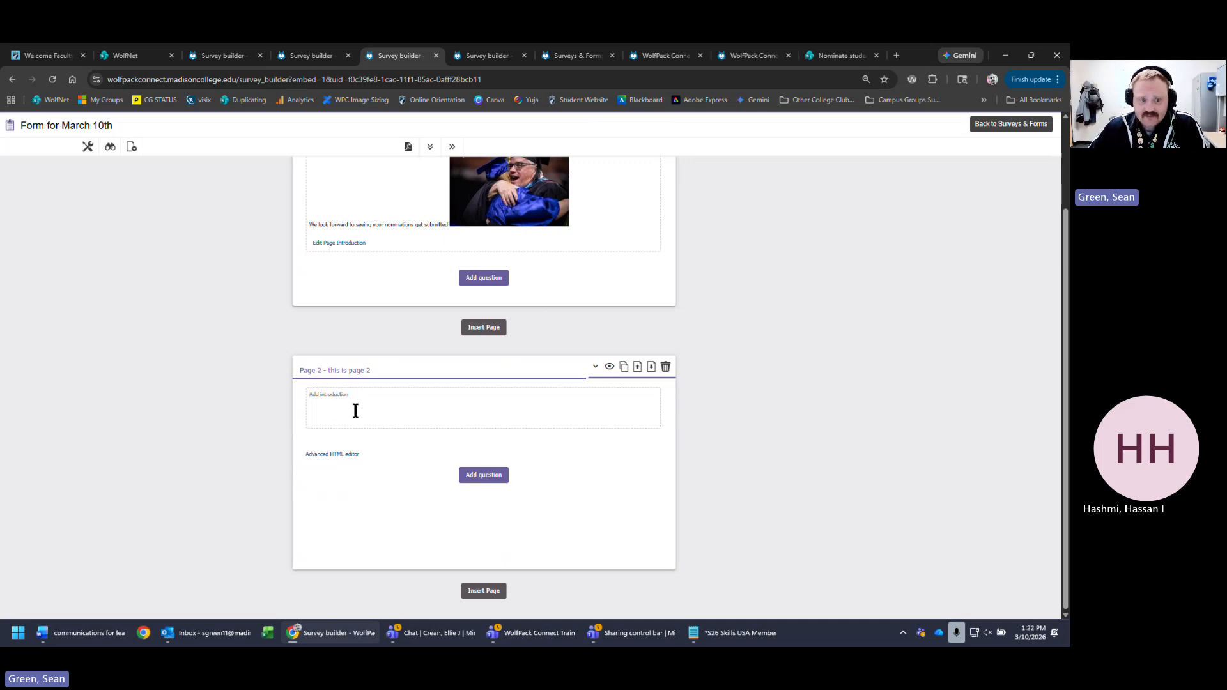
pyautogui.scroll(2, 398, 431)
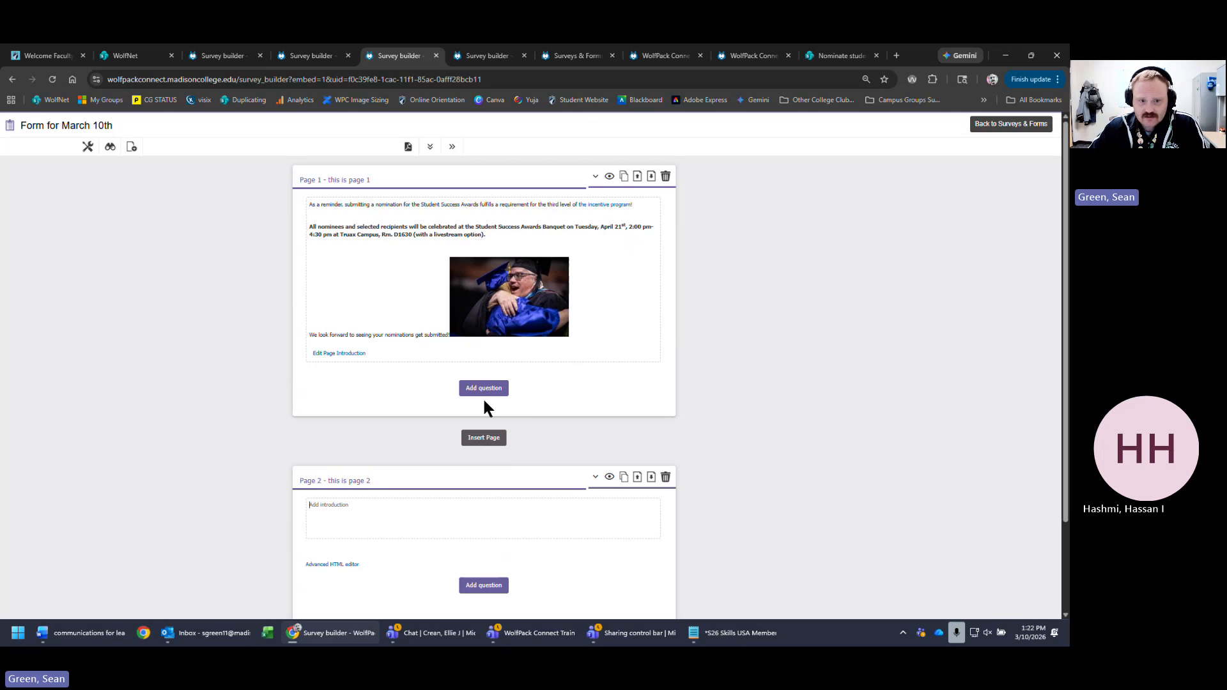
pyautogui.click(352, 354)
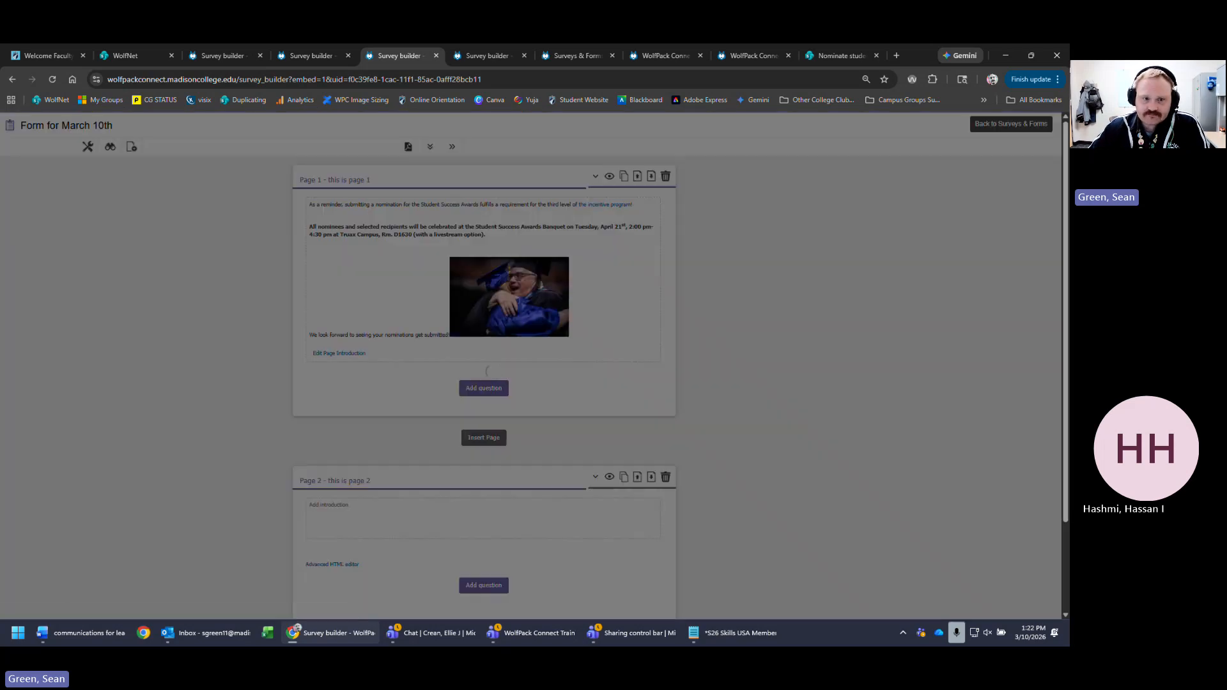
pyautogui.moveTo(436, 313); pyautogui.dragTo(723, 523)
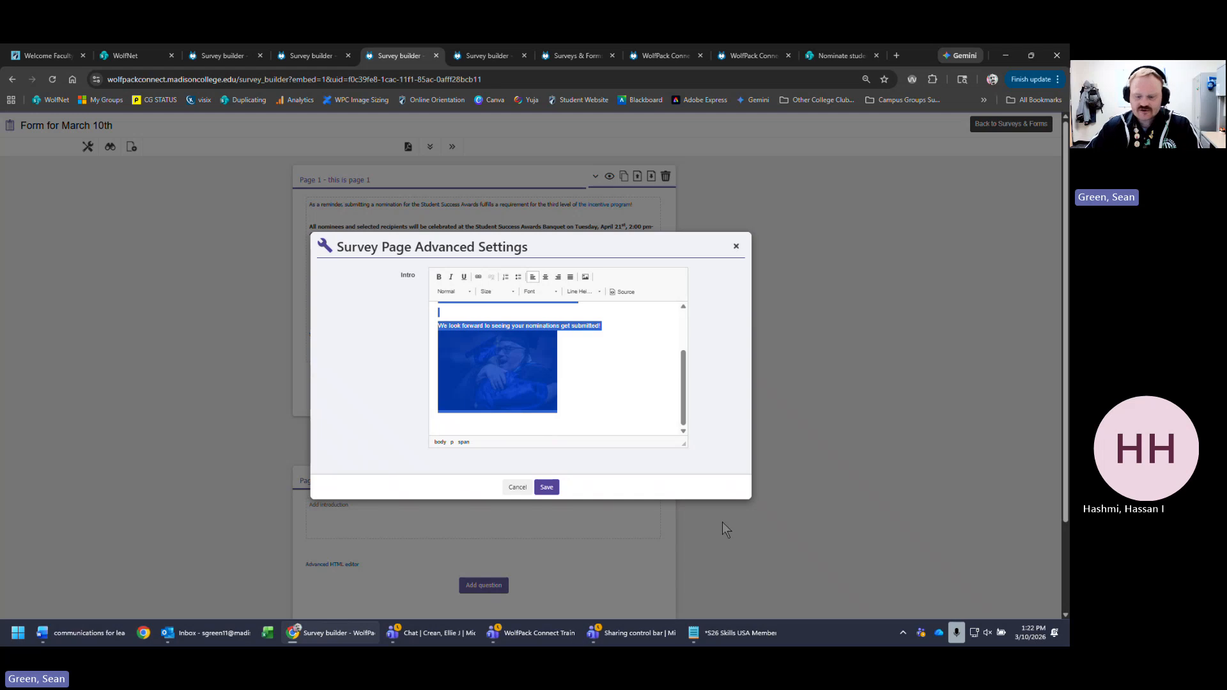
pyautogui.press('Delete')
pyautogui.click(547, 488)
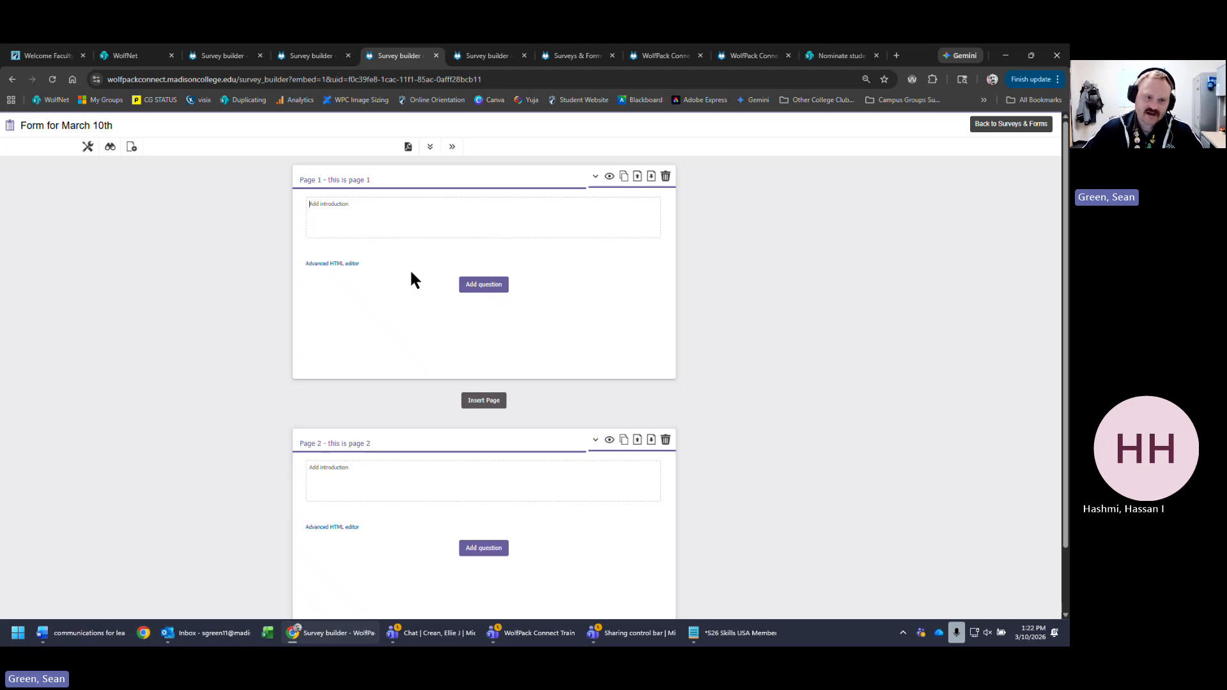
# - Paste the Student Success Awards reminder, banquet details and graduation photo into page 1's intro and save
pyautogui.click(340, 263)
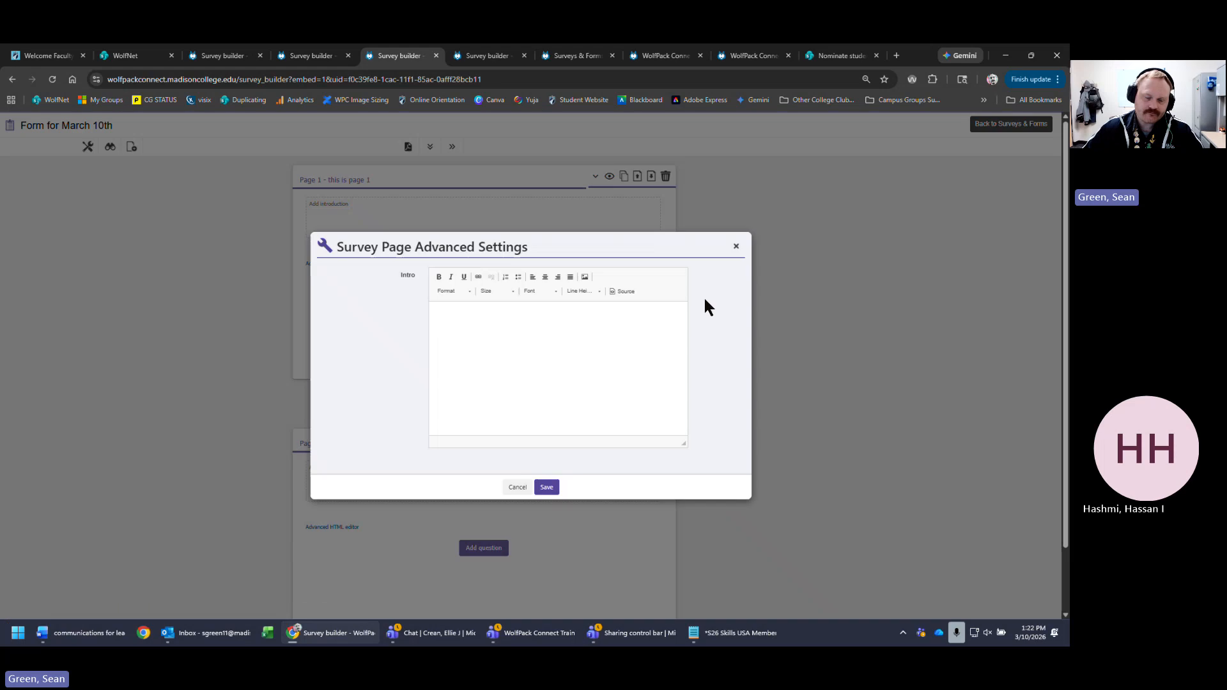
pyautogui.click(490, 383)
pyautogui.hotkey('ctrl', 'v')
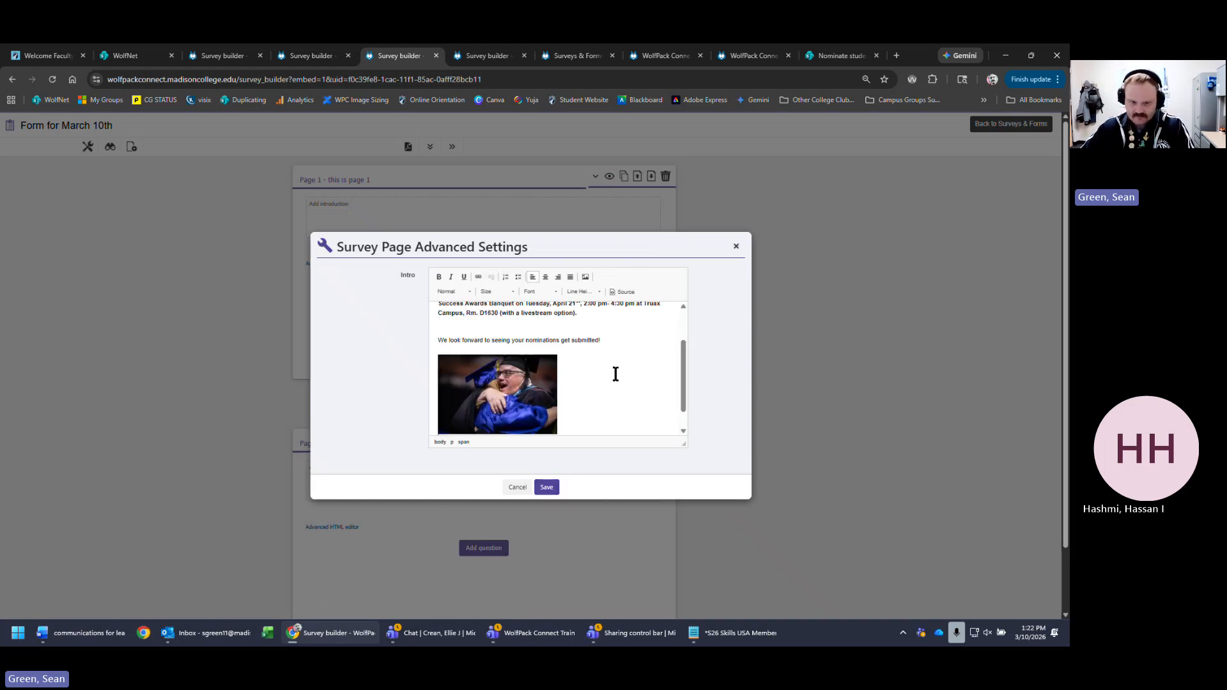
pyautogui.click(547, 488)
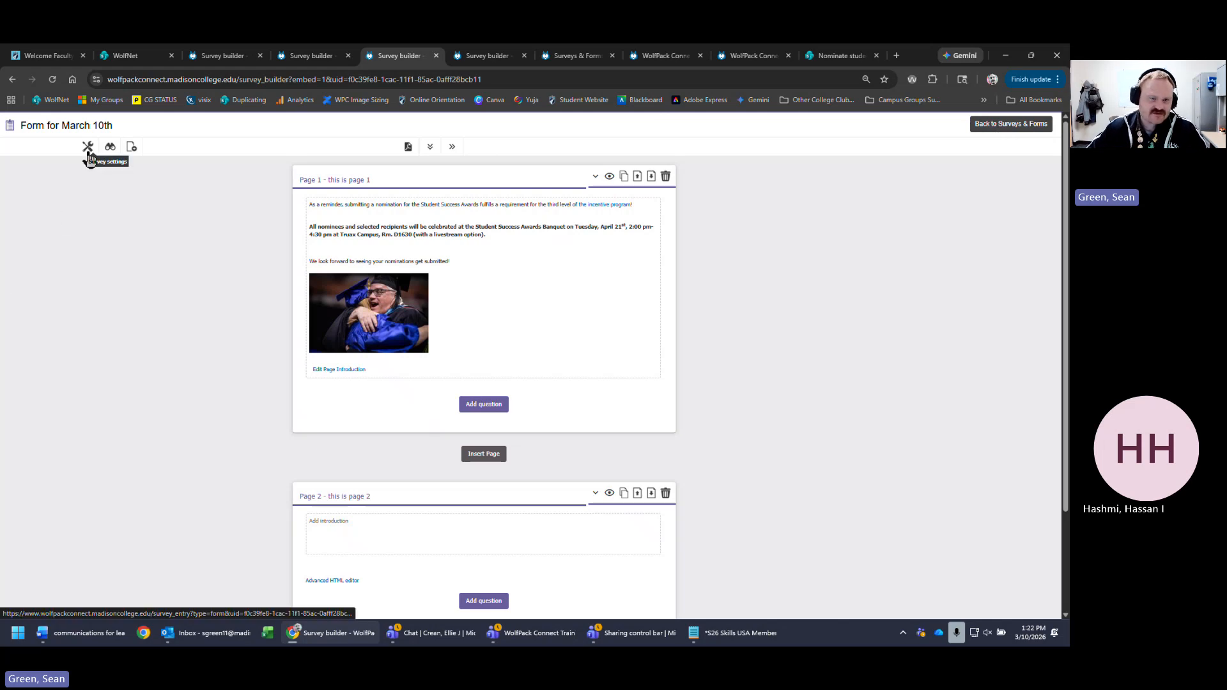
pyautogui.click(312, 56)
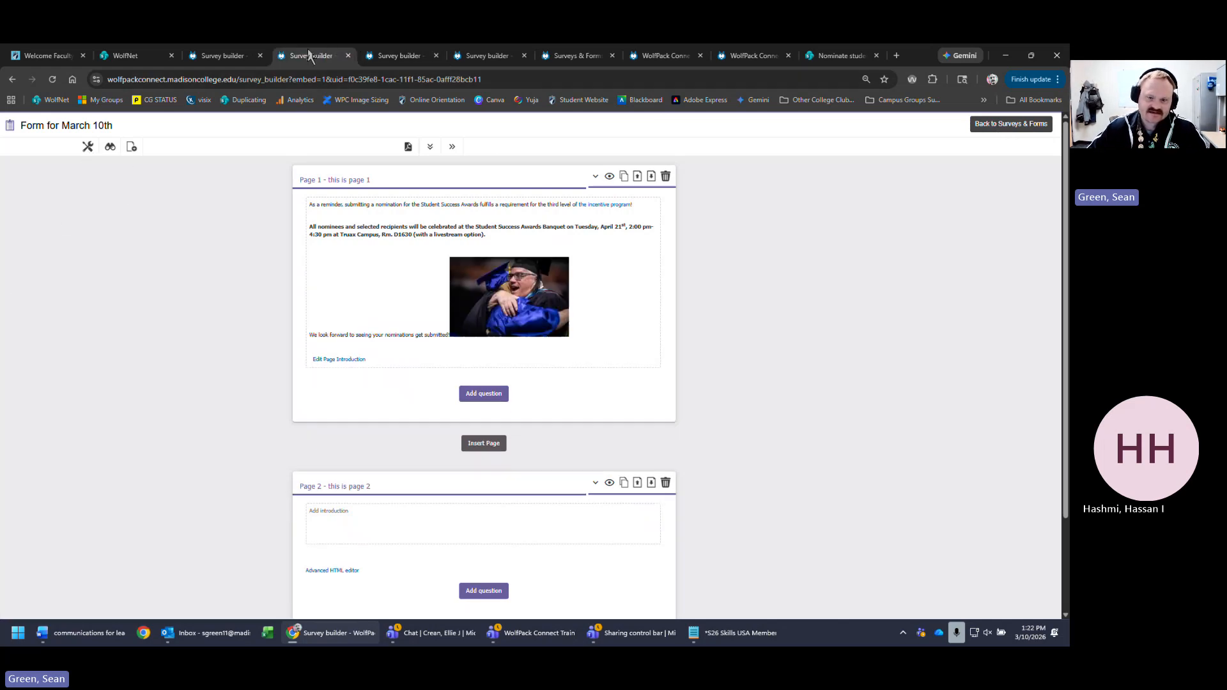
pyautogui.click(234, 59)
pyautogui.click(763, 56)
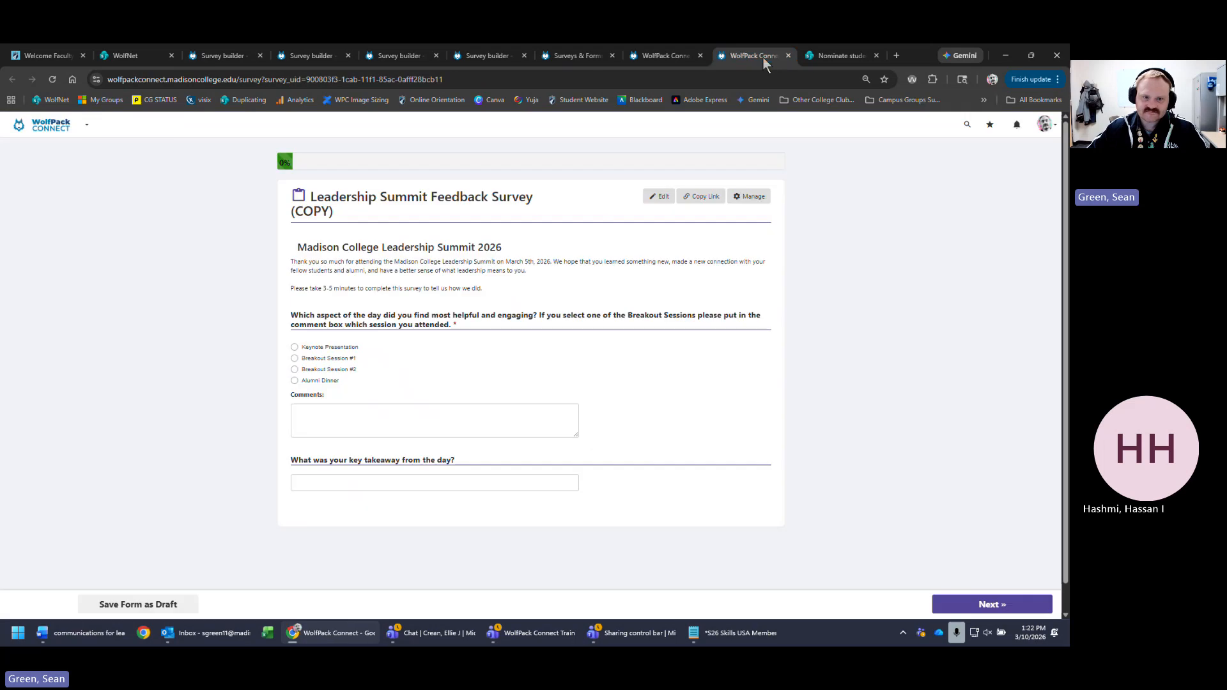
pyautogui.click(668, 58)
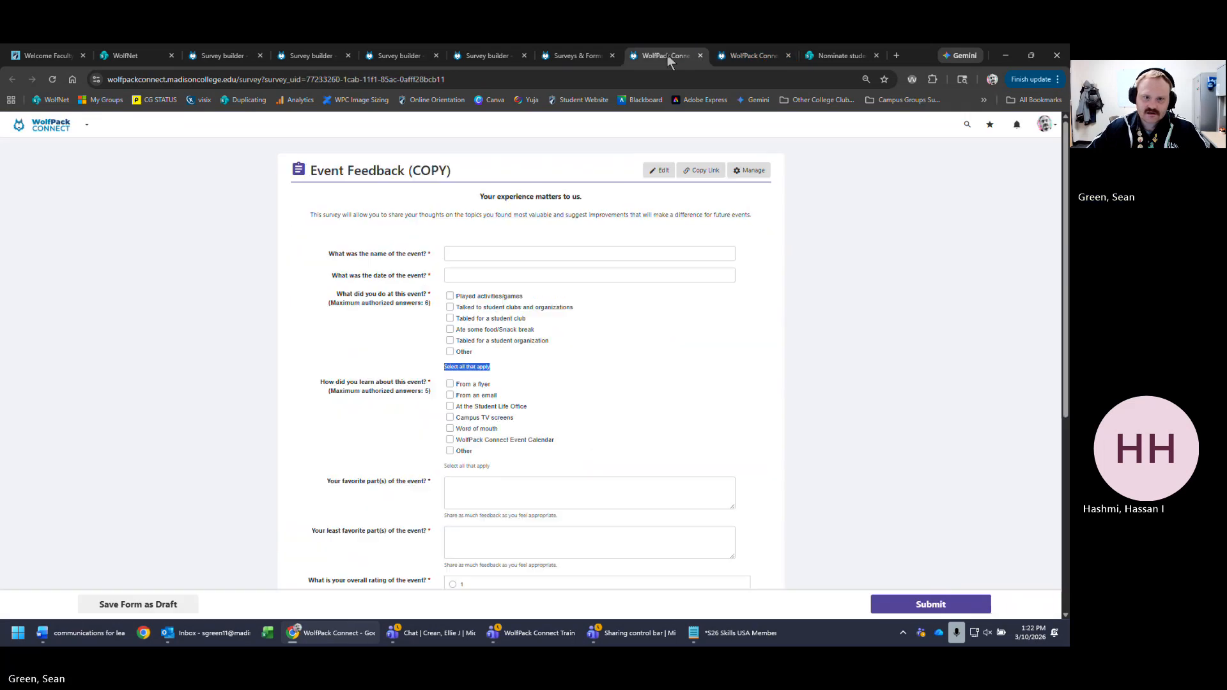
pyautogui.click(225, 56)
pyautogui.click(975, 127)
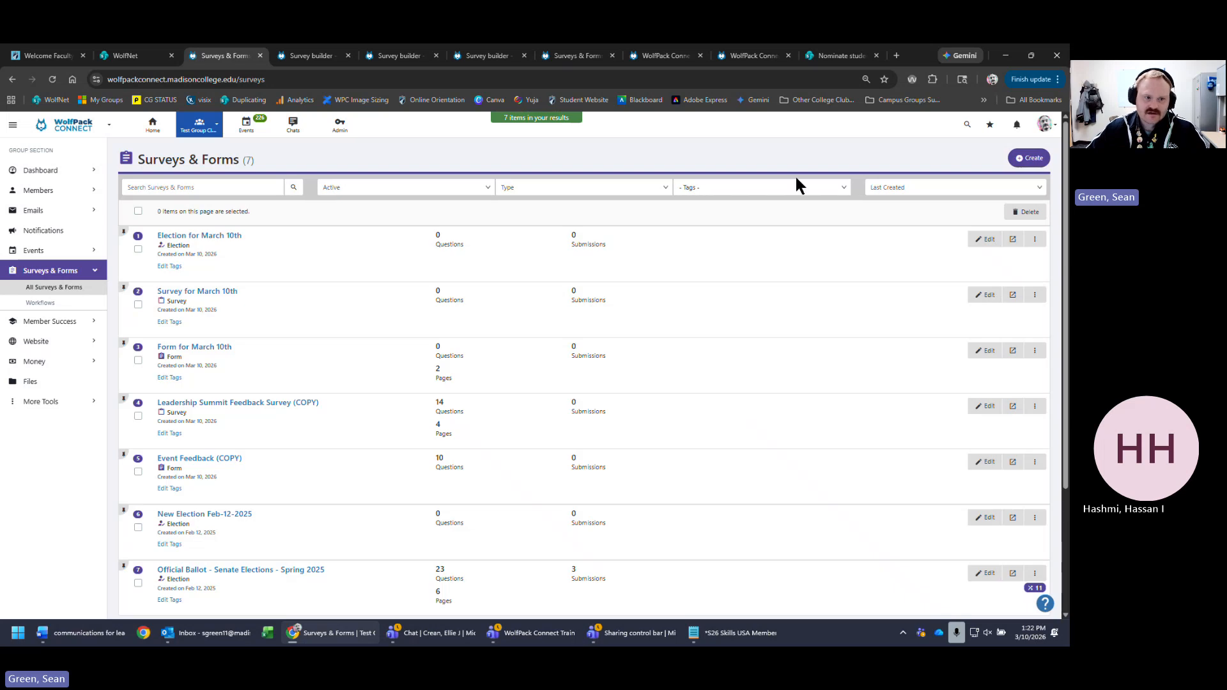
pyautogui.click(1034, 350)
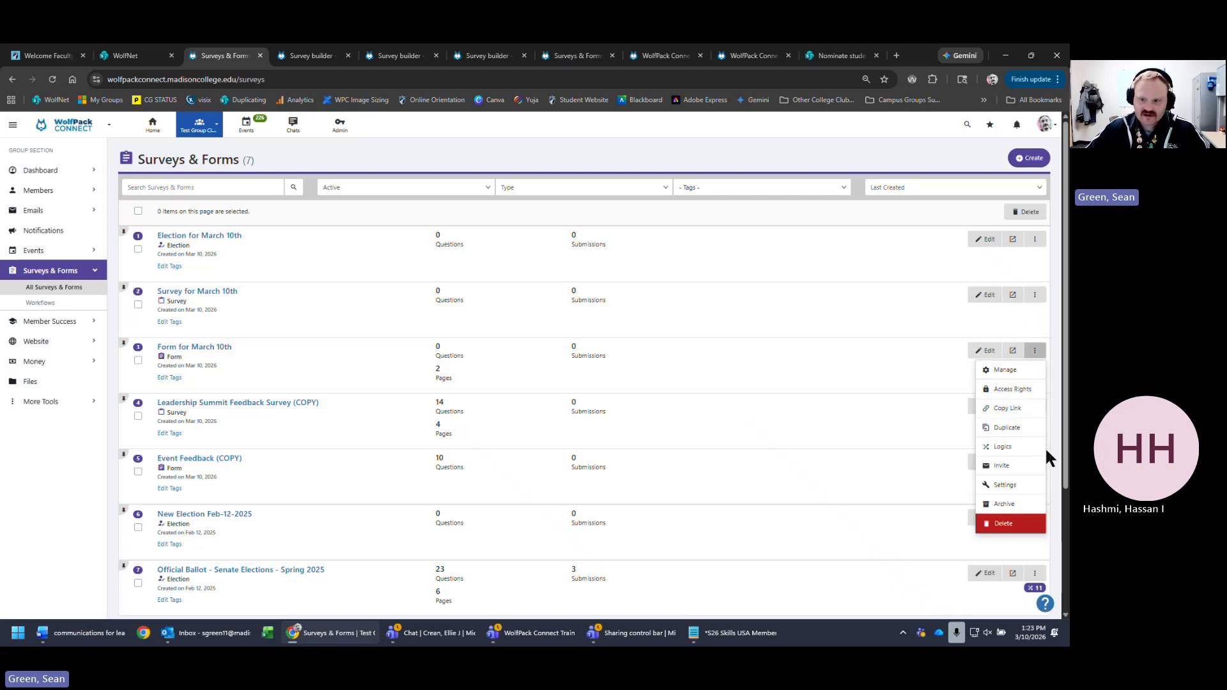
pyautogui.click(1005, 485)
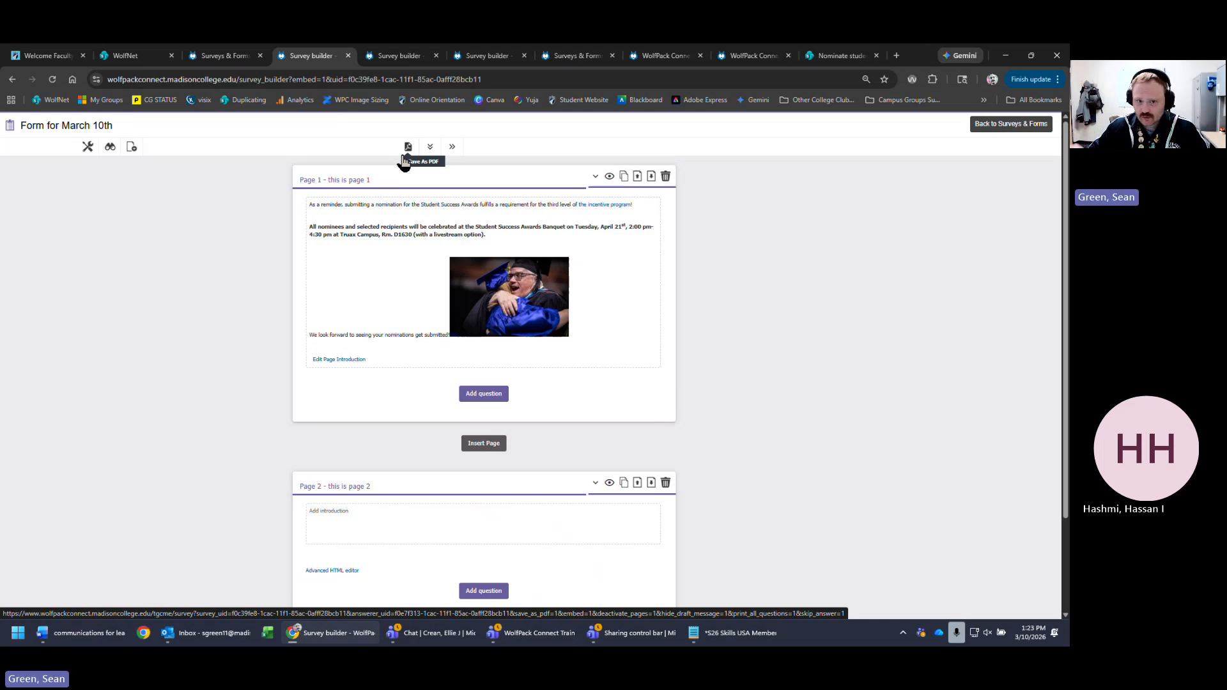
# - Preview the form, step from page 1 to page 2 and back, then return to the builder
pyautogui.click(110, 146)
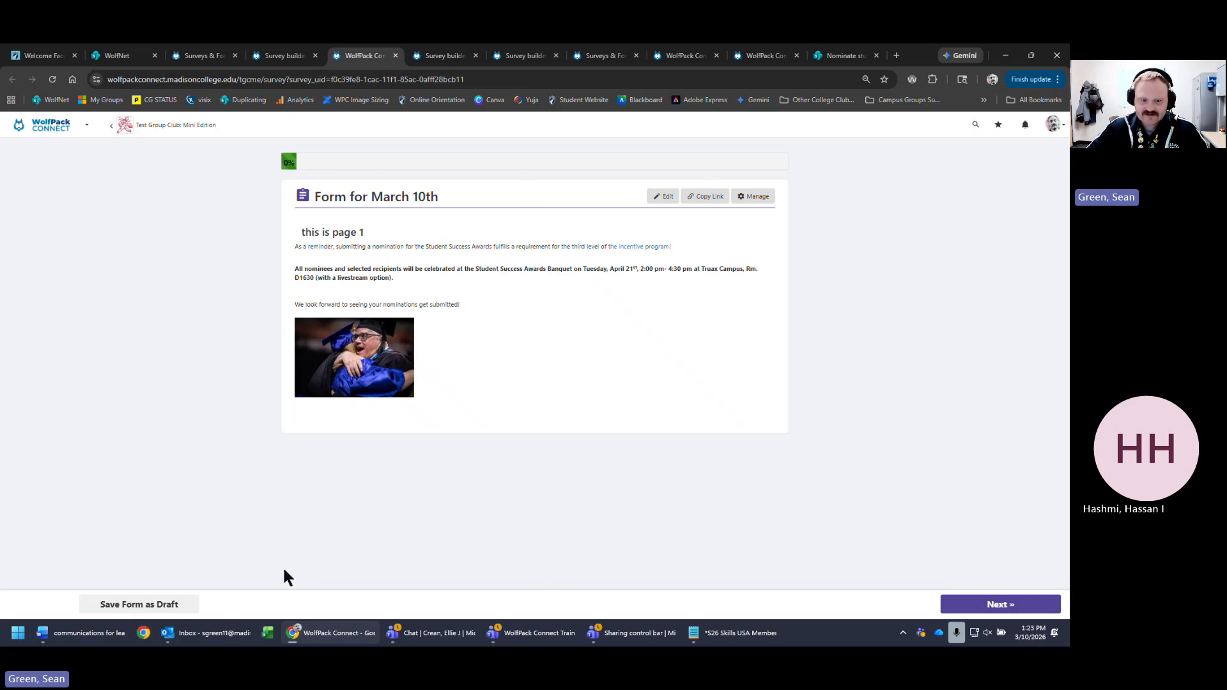
pyautogui.click(999, 606)
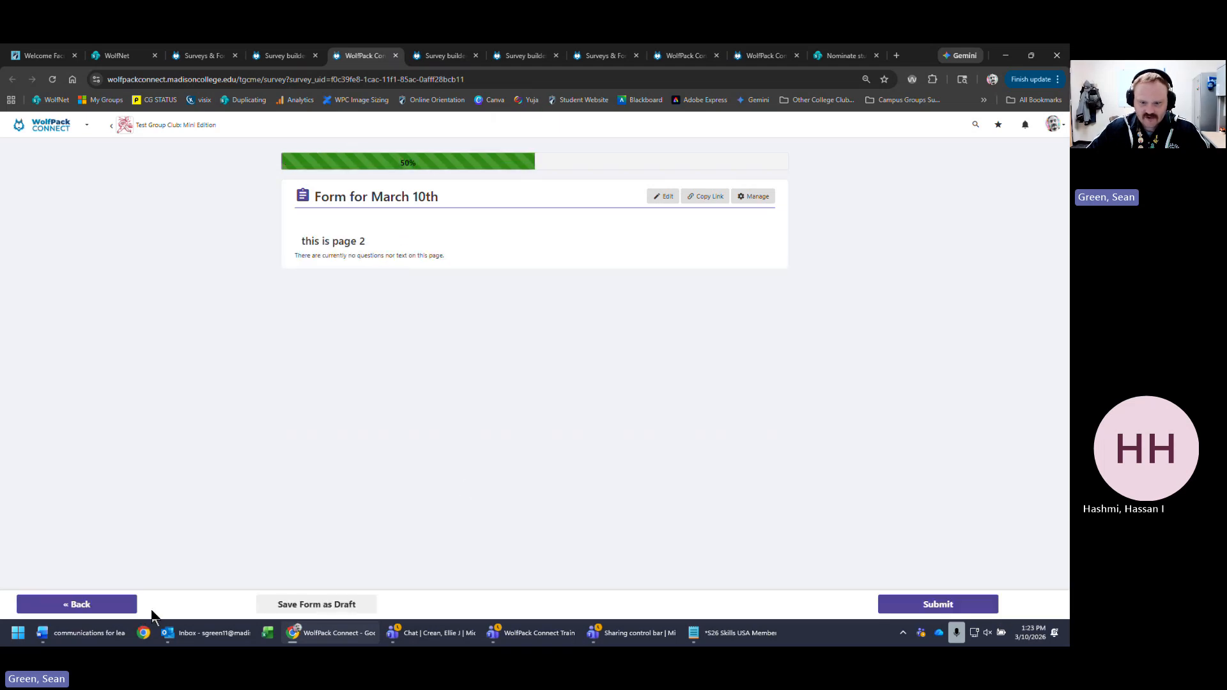
pyautogui.click(102, 605)
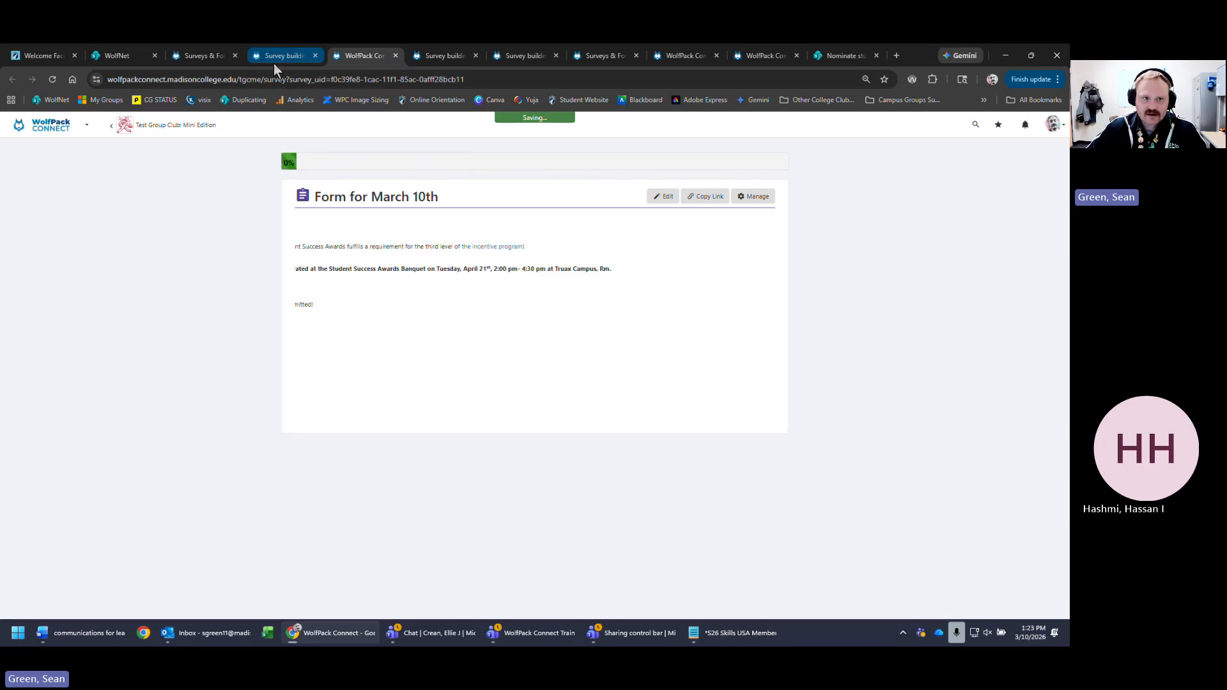
pyautogui.click(280, 56)
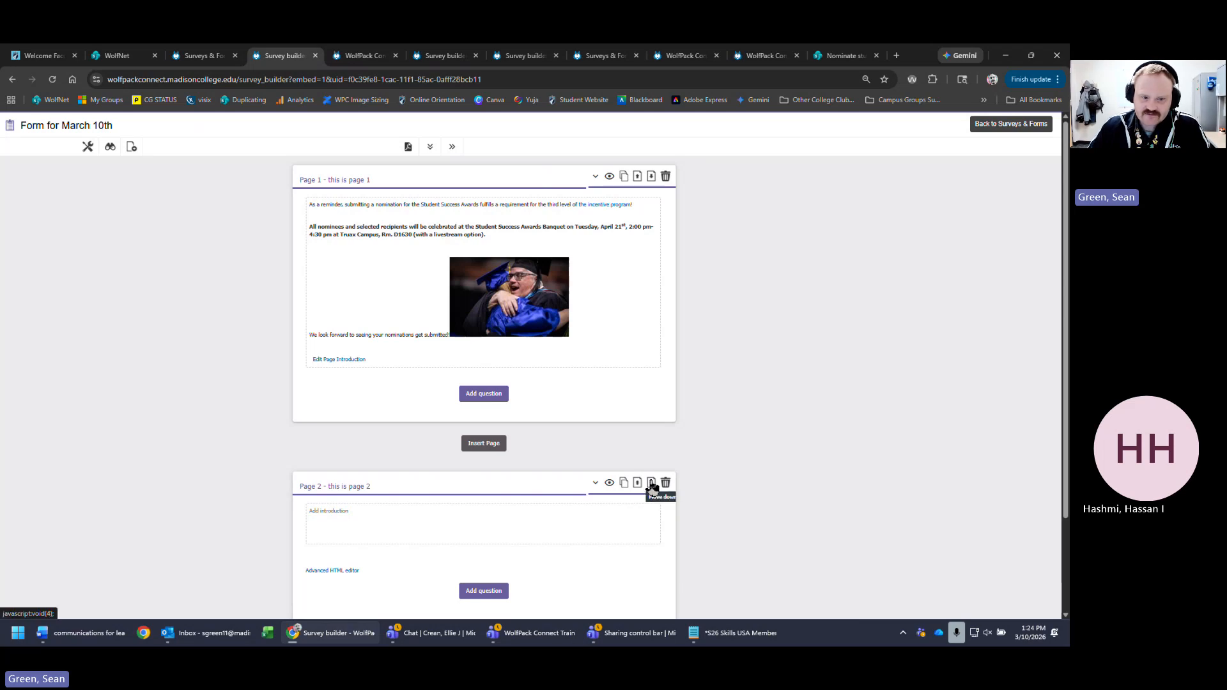
pyautogui.scroll(-2, 431, 476)
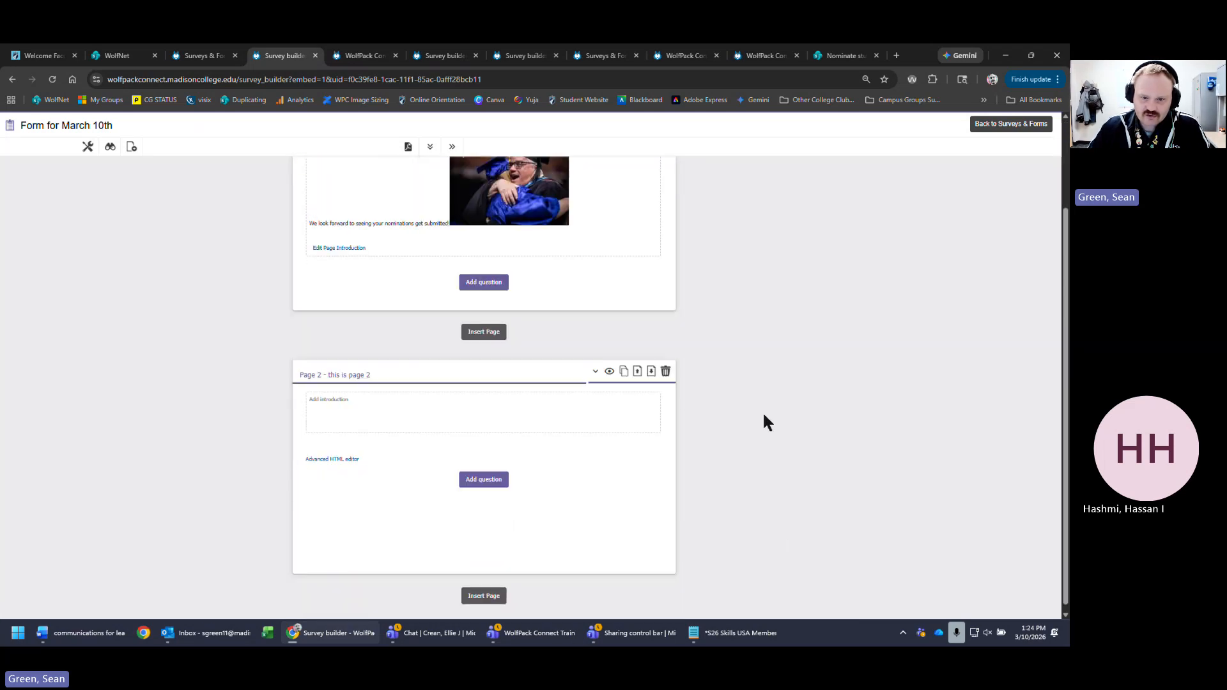
pyautogui.click(636, 376)
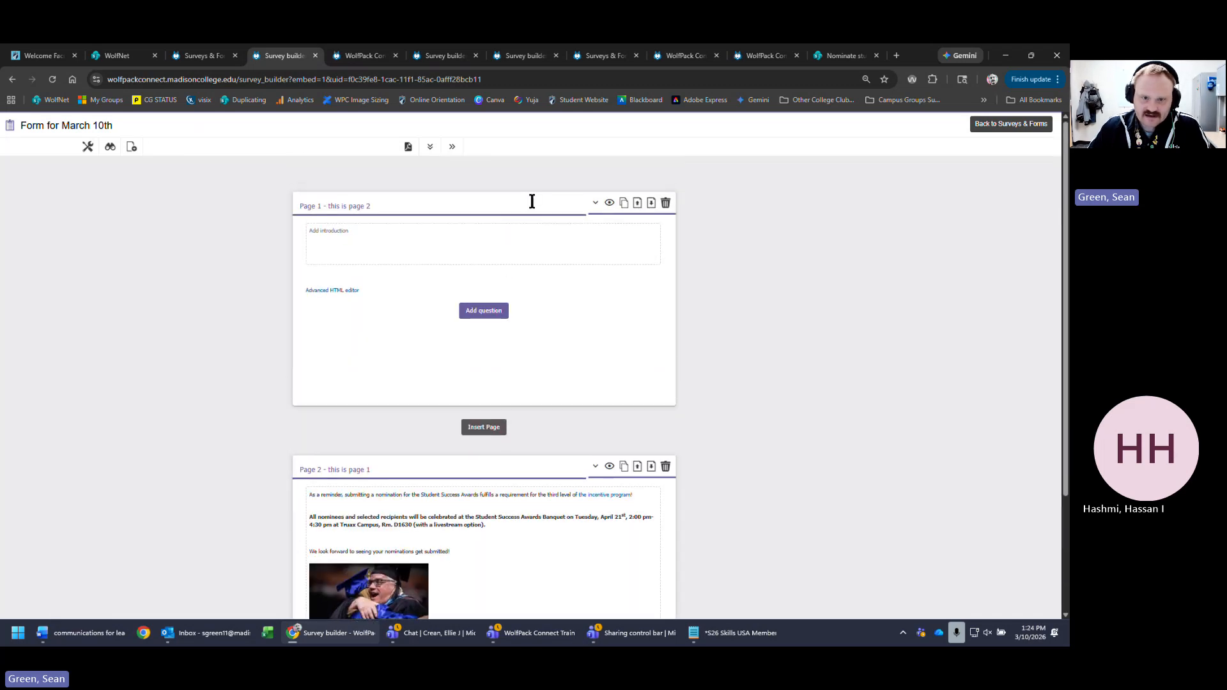
pyautogui.click(610, 202)
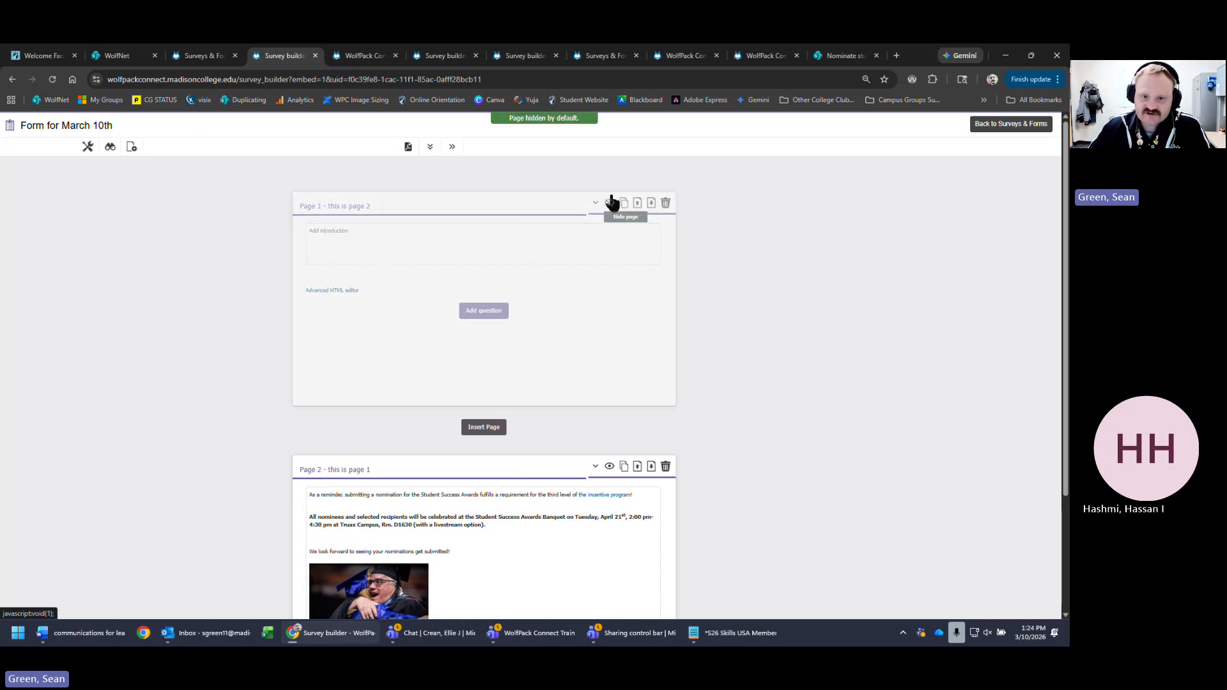
pyautogui.click(609, 203)
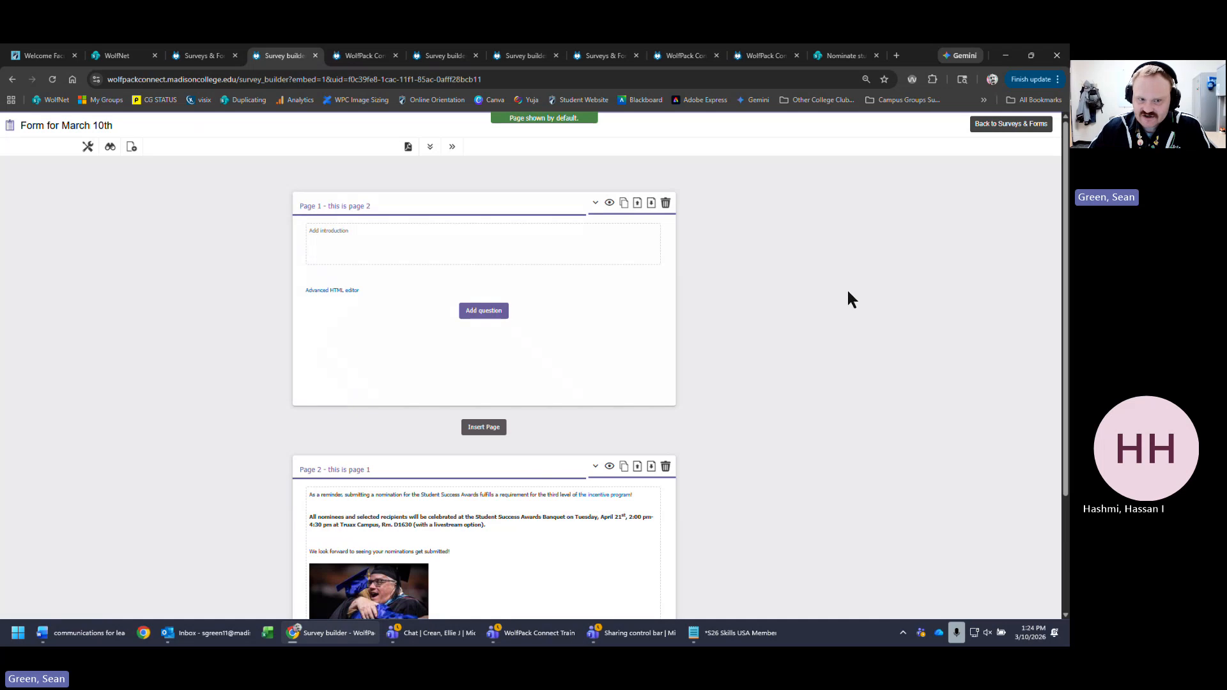
pyautogui.click(609, 203)
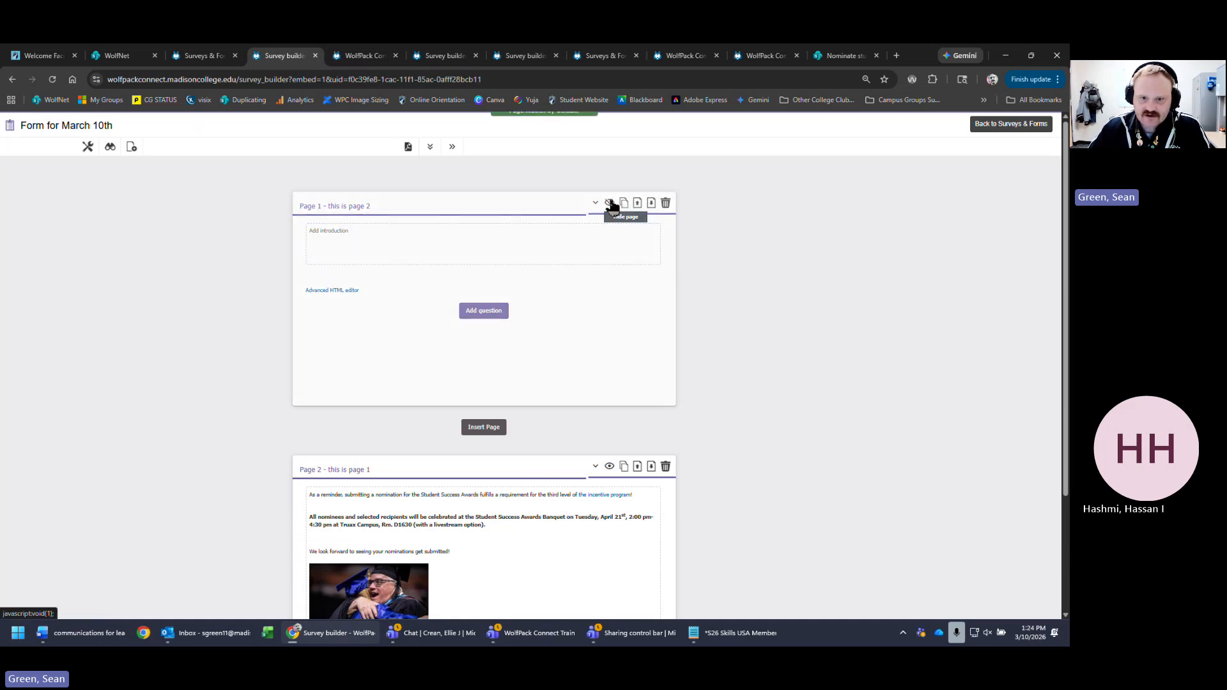
pyautogui.click(610, 203)
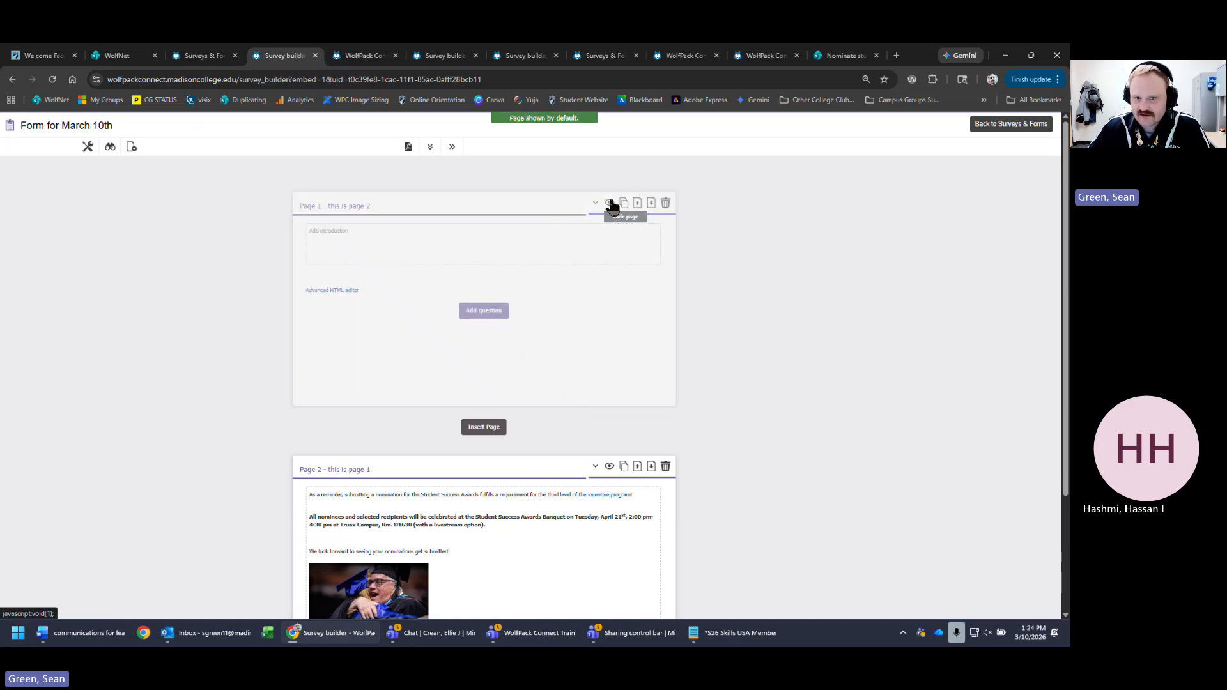
pyautogui.click(652, 202)
pyautogui.scroll(-3, 837, 359)
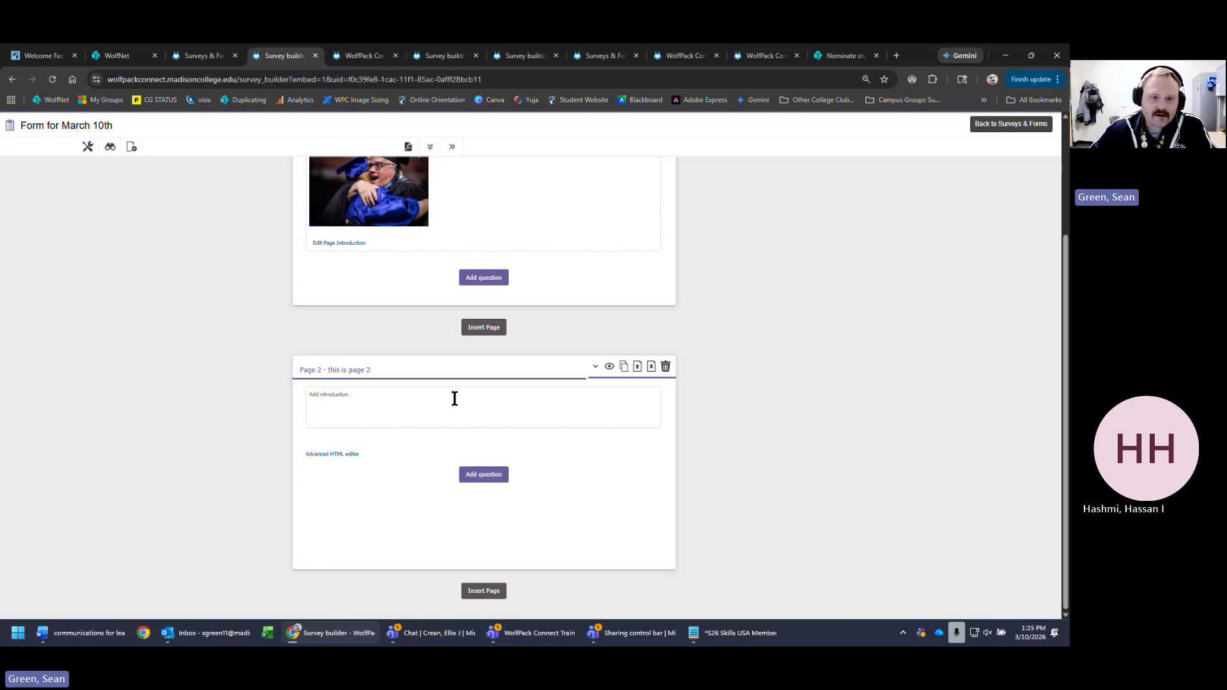
pyautogui.scroll(2, 803, 358)
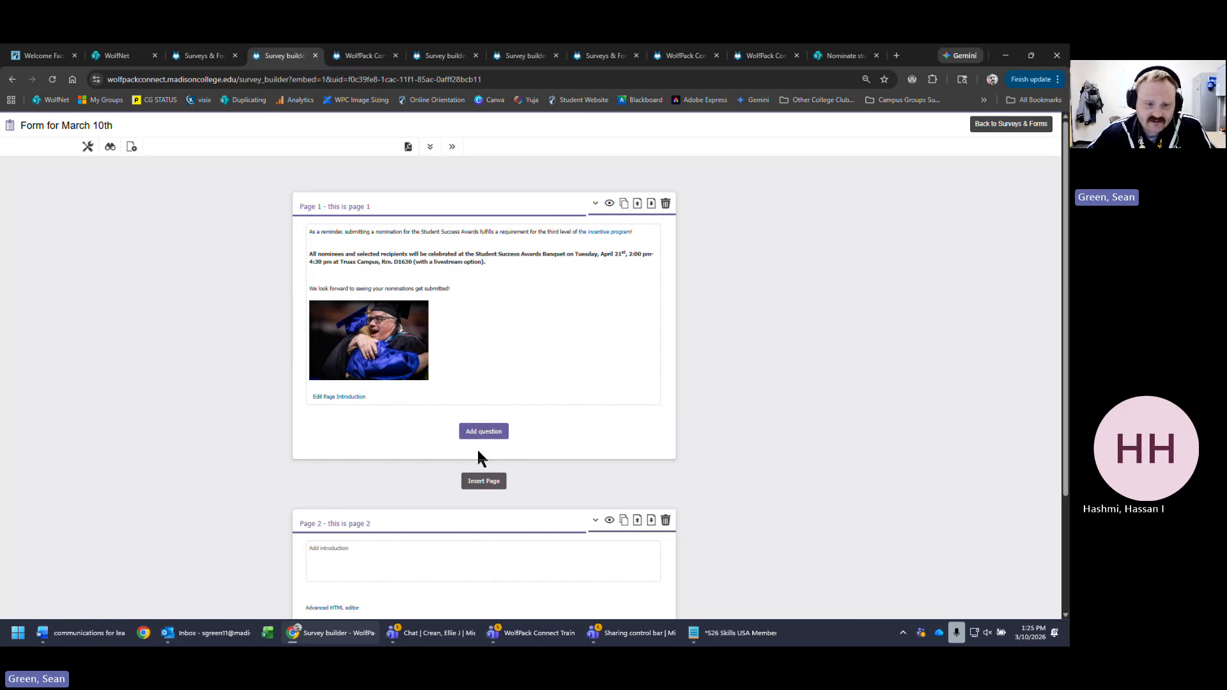
# - Start a new question on page 1 below the awards introduction
pyautogui.click(492, 435)
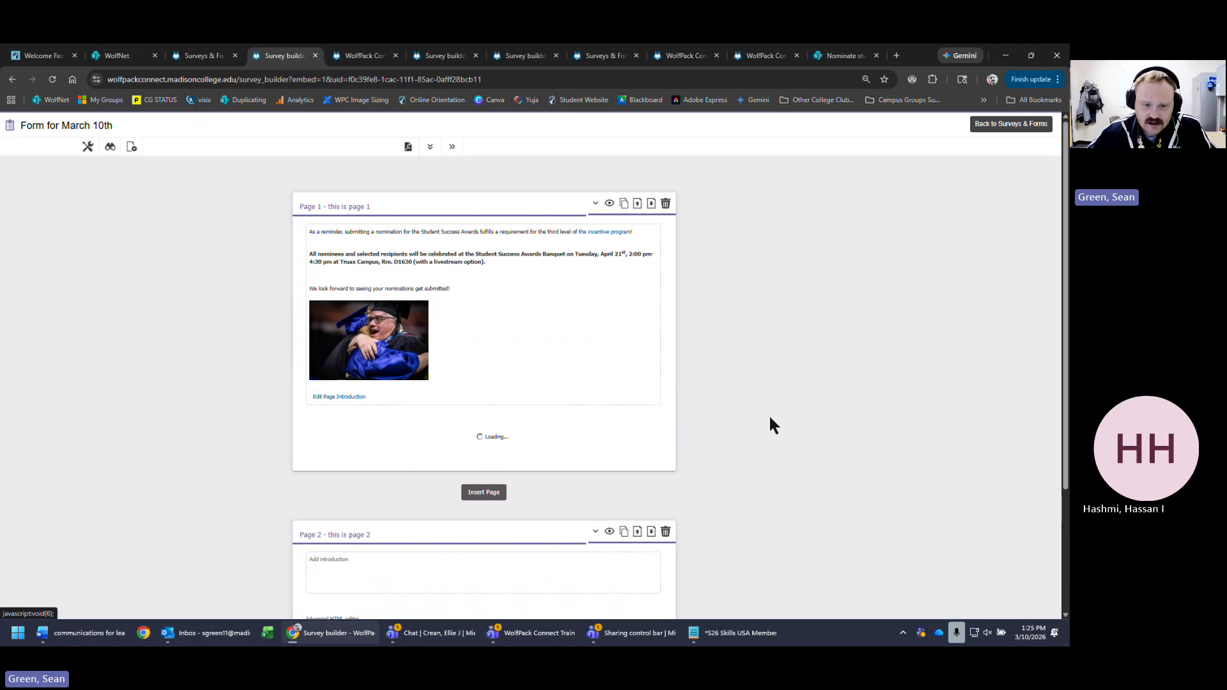
pyautogui.scroll(-1, 754, 358)
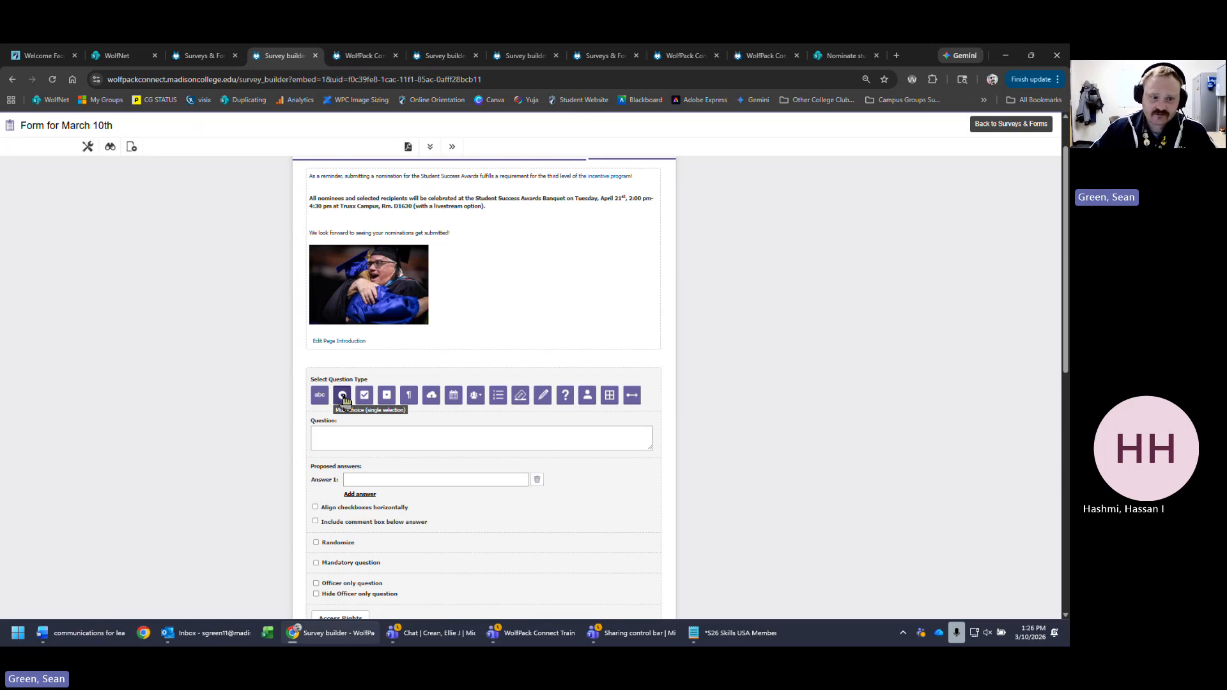
pyautogui.click(314, 397)
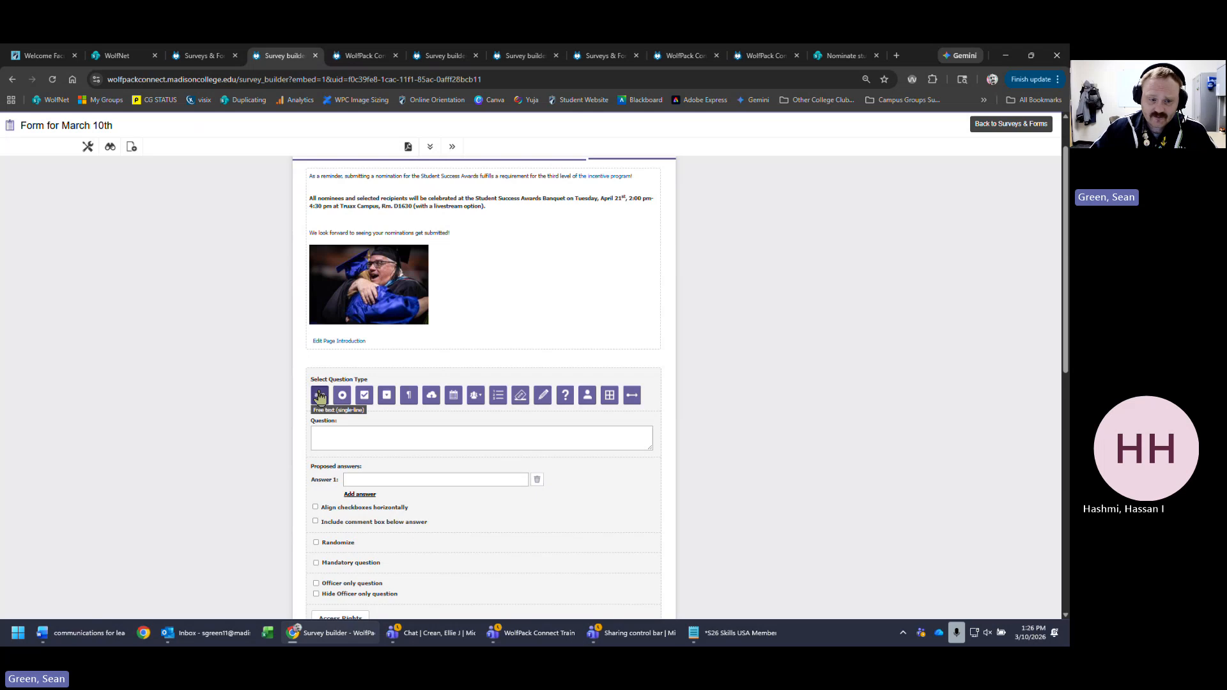
pyautogui.scroll(-3, 904, 420)
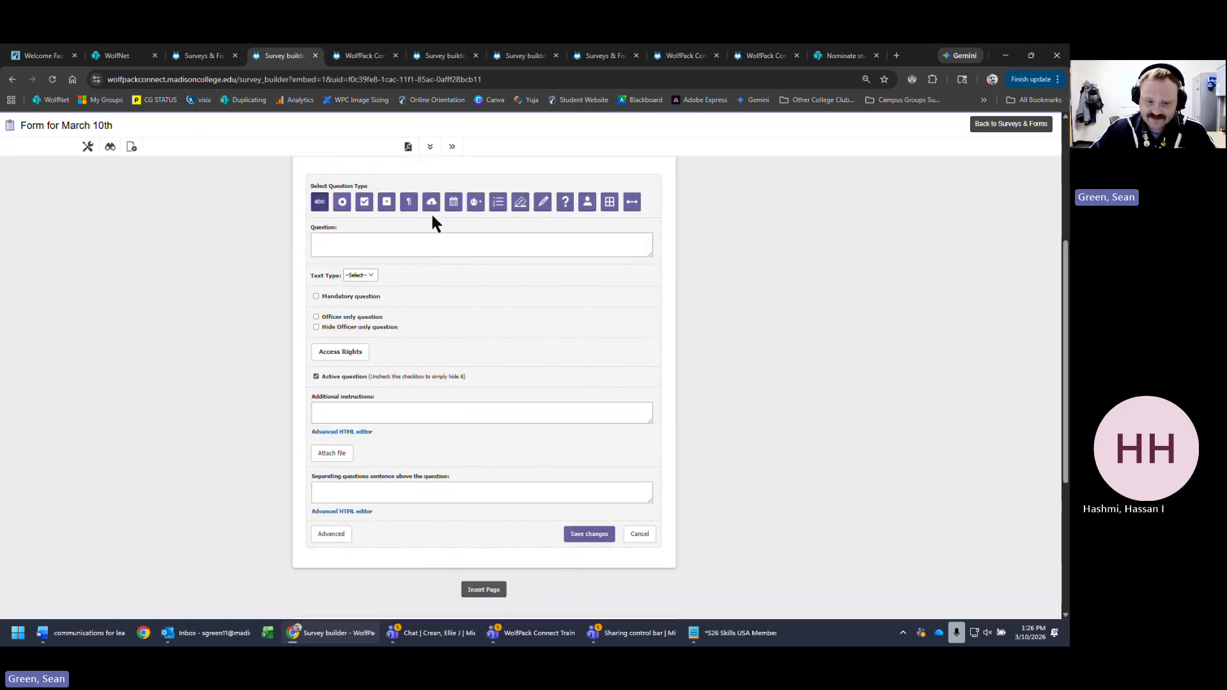
pyautogui.scroll(2, 243, 505)
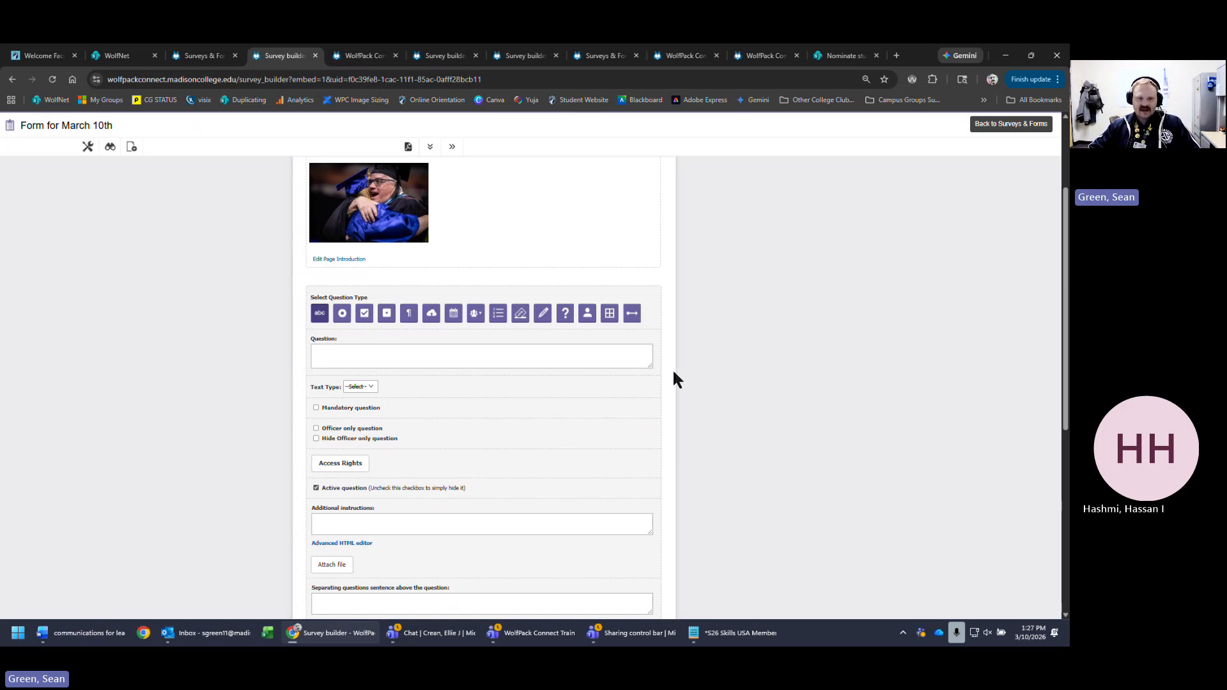
# - Enter the question text 'this is a single line option. please enter your name'
pyautogui.click(615, 362)
pyautogui.write('this ')
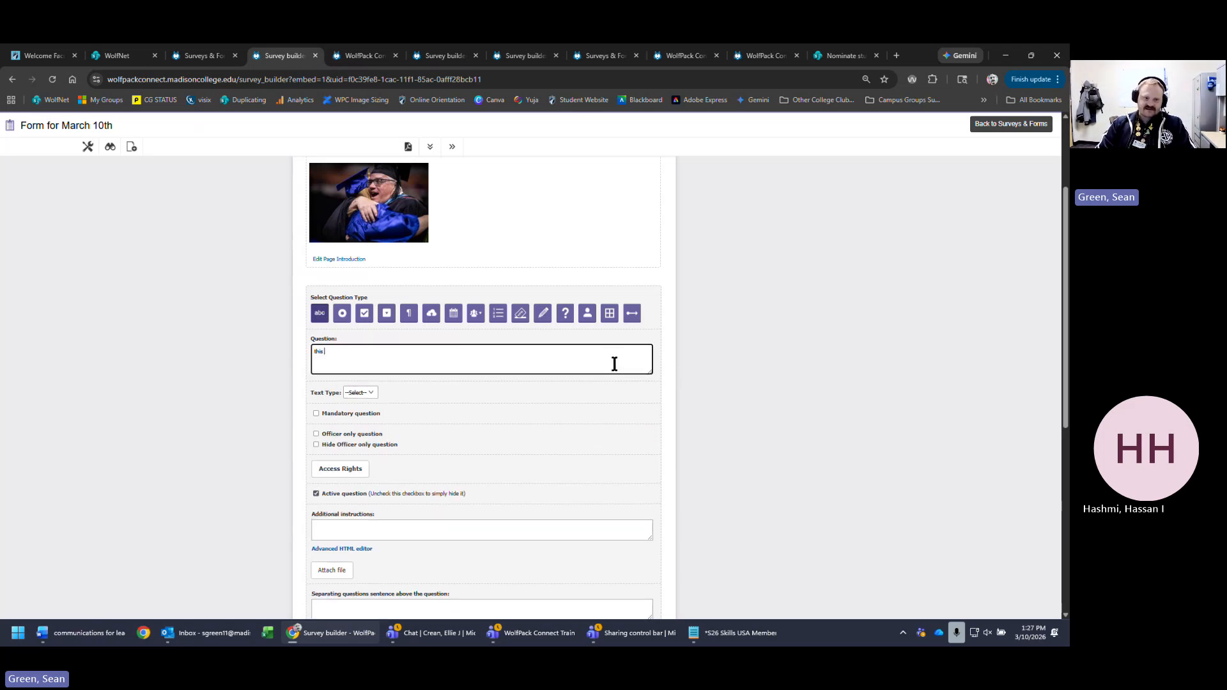
pyautogui.write('is a single')
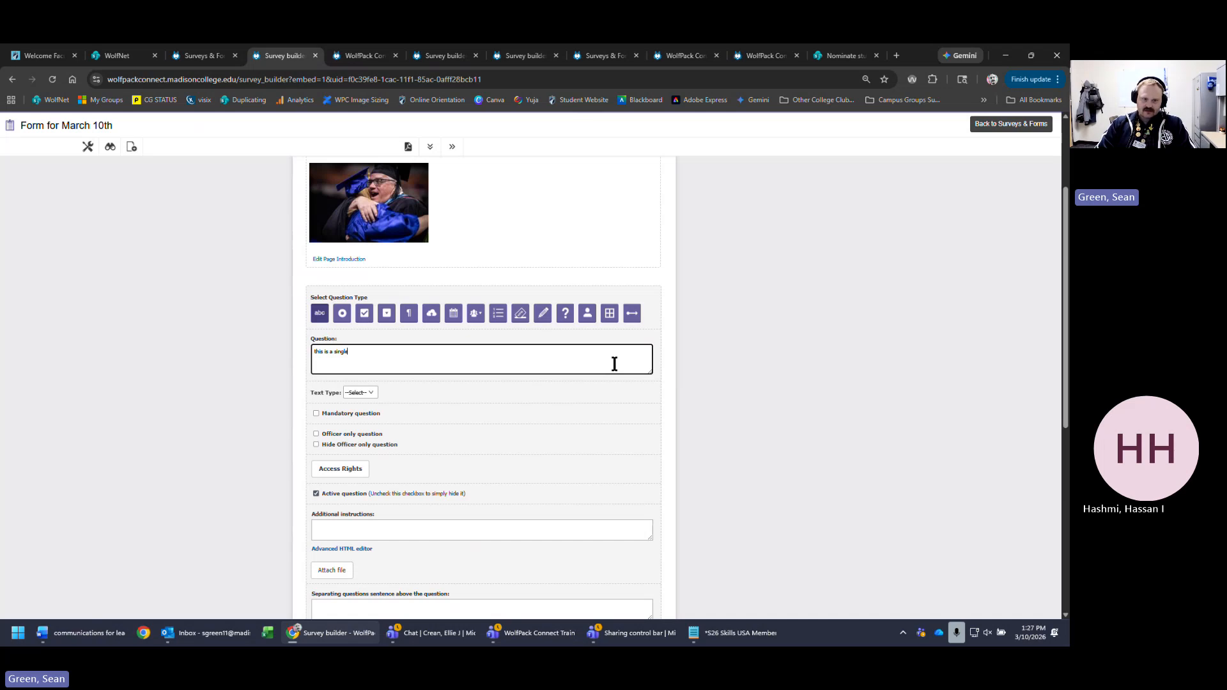
pyautogui.write(' line opti')
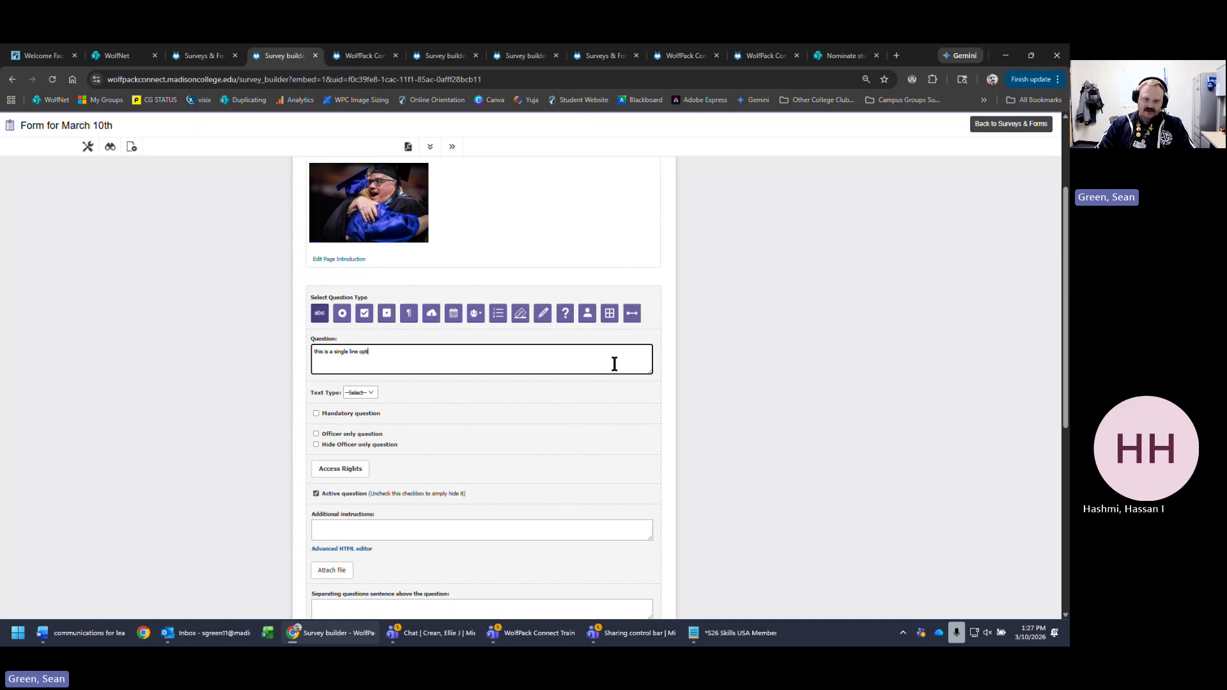
pyautogui.write('on. please enter ')
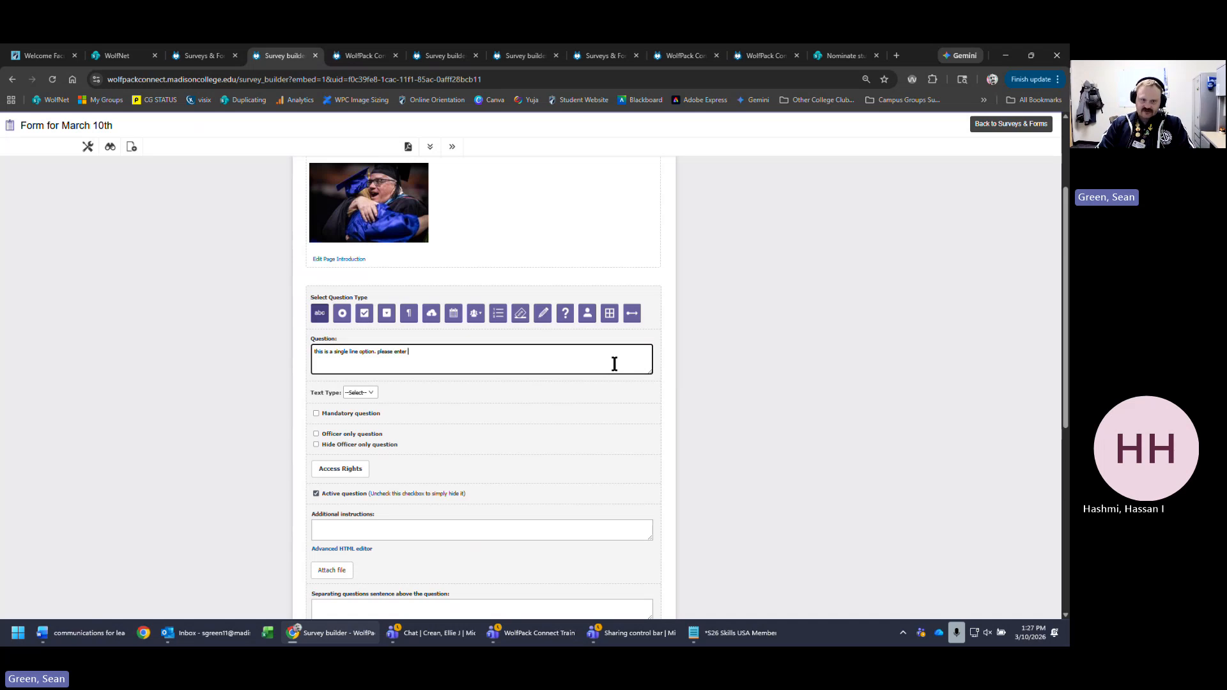
pyautogui.write('your name')
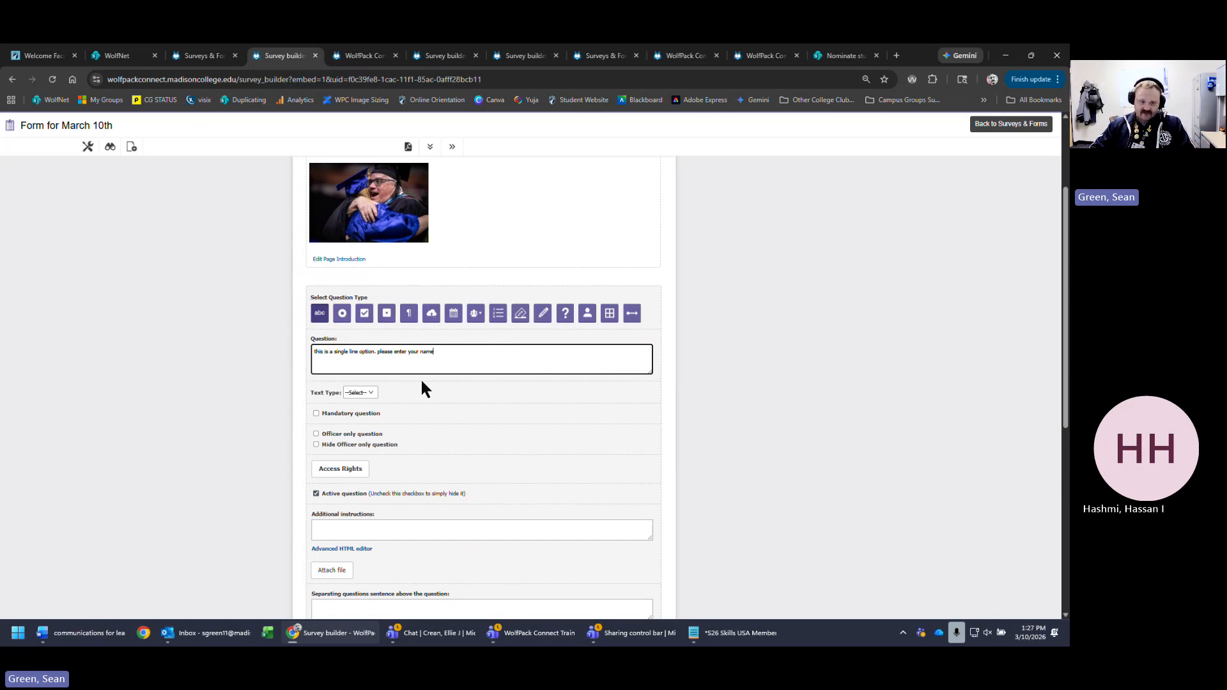
pyautogui.click(370, 399)
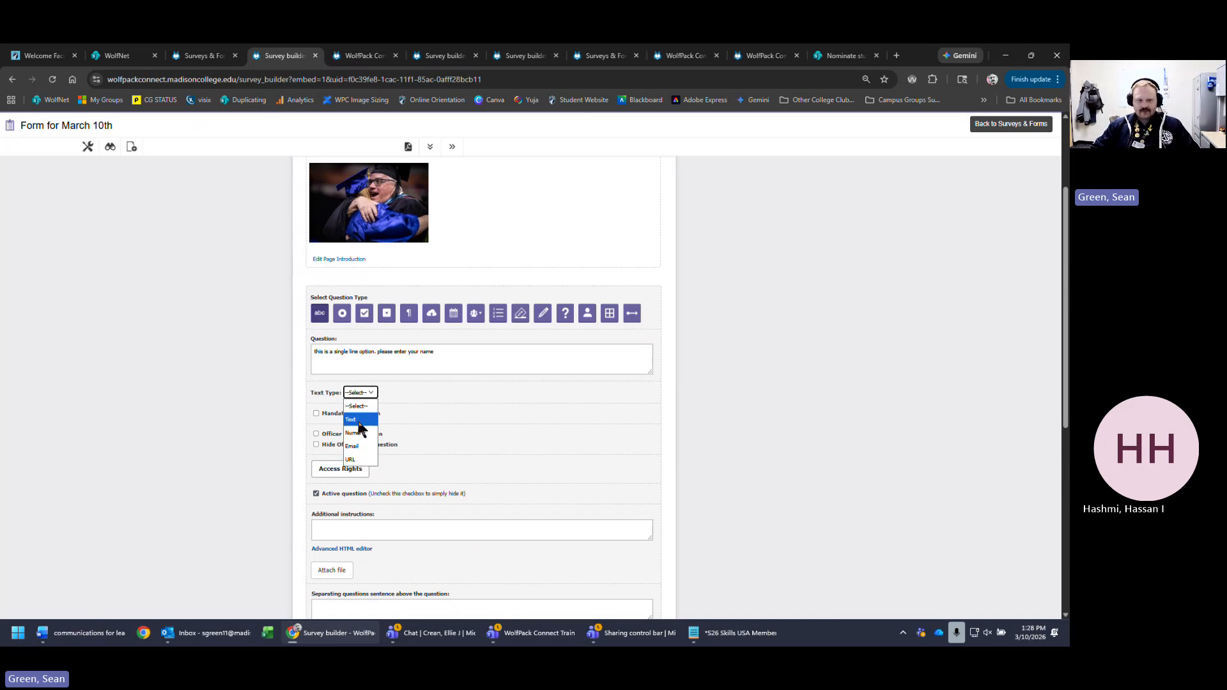
pyautogui.click(519, 349)
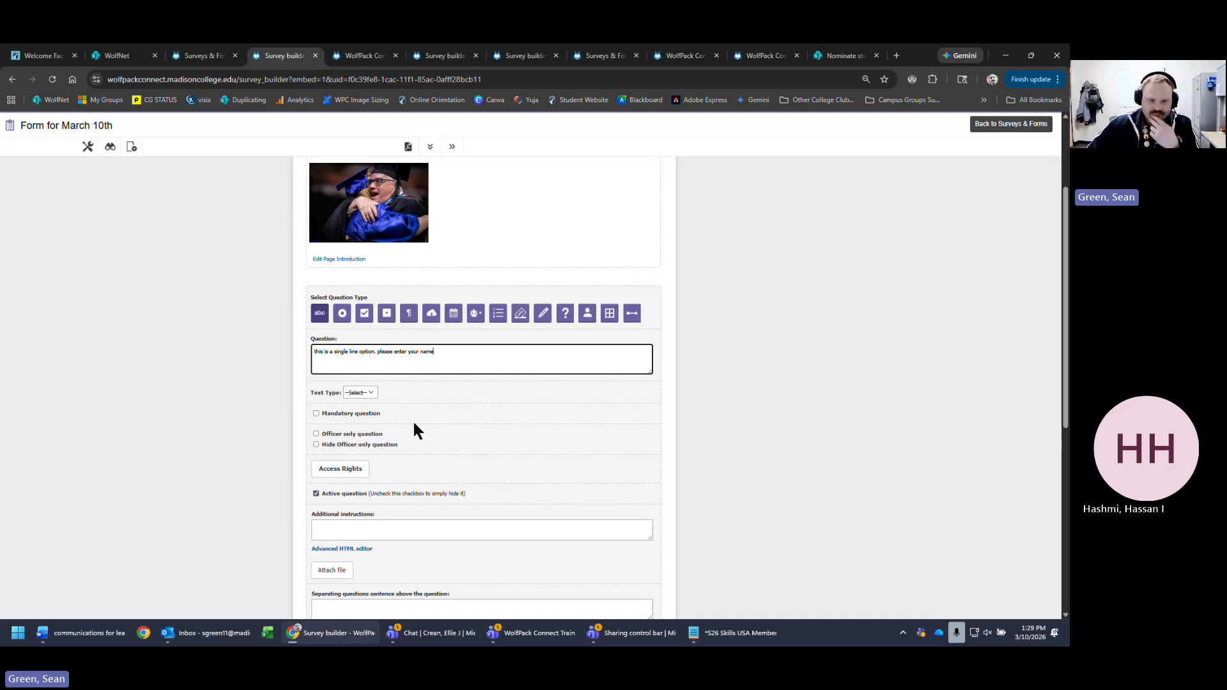
# - Show the name question's access rights, confirming Everyone can see it
pyautogui.click(342, 471)
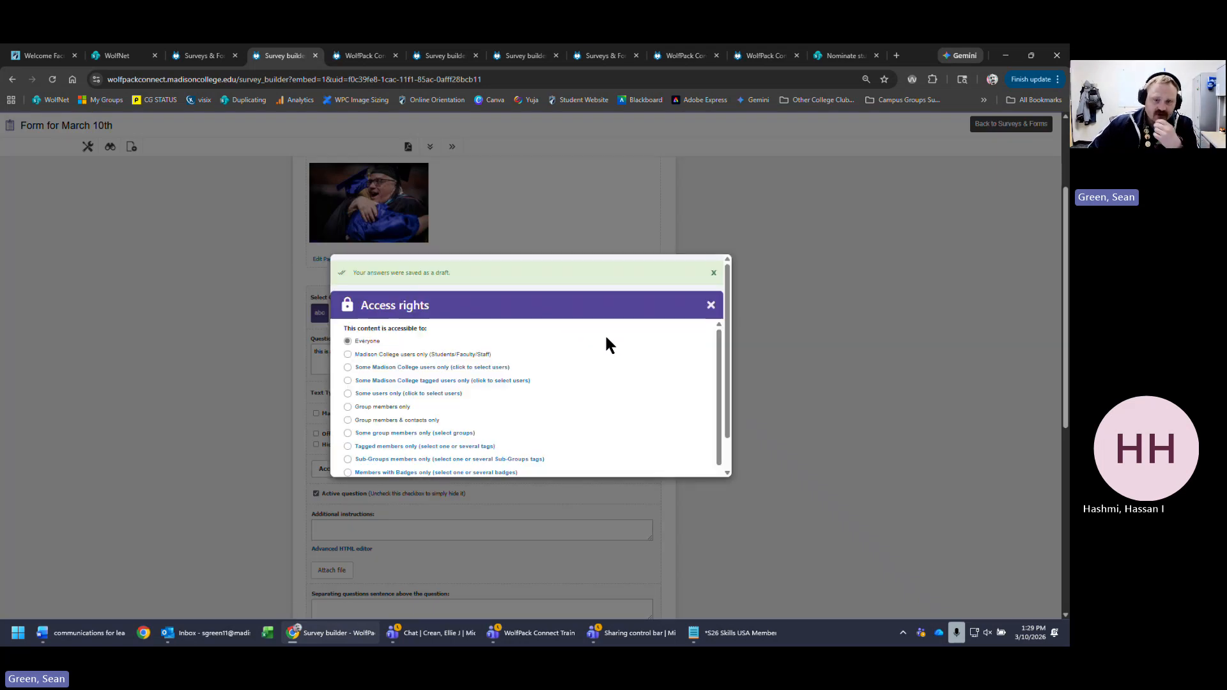
pyautogui.scroll(-1, 597, 336)
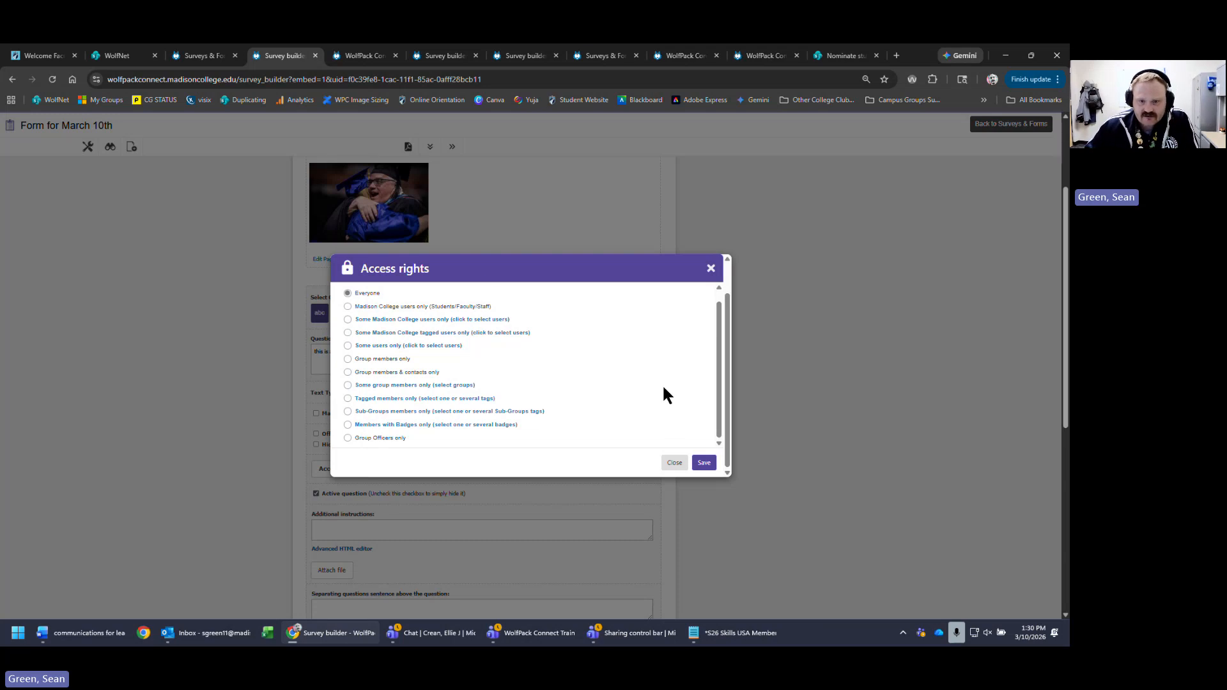
# - Close Access rights unchanged and highlight the Active question and hiding hints in the editor
pyautogui.click(710, 269)
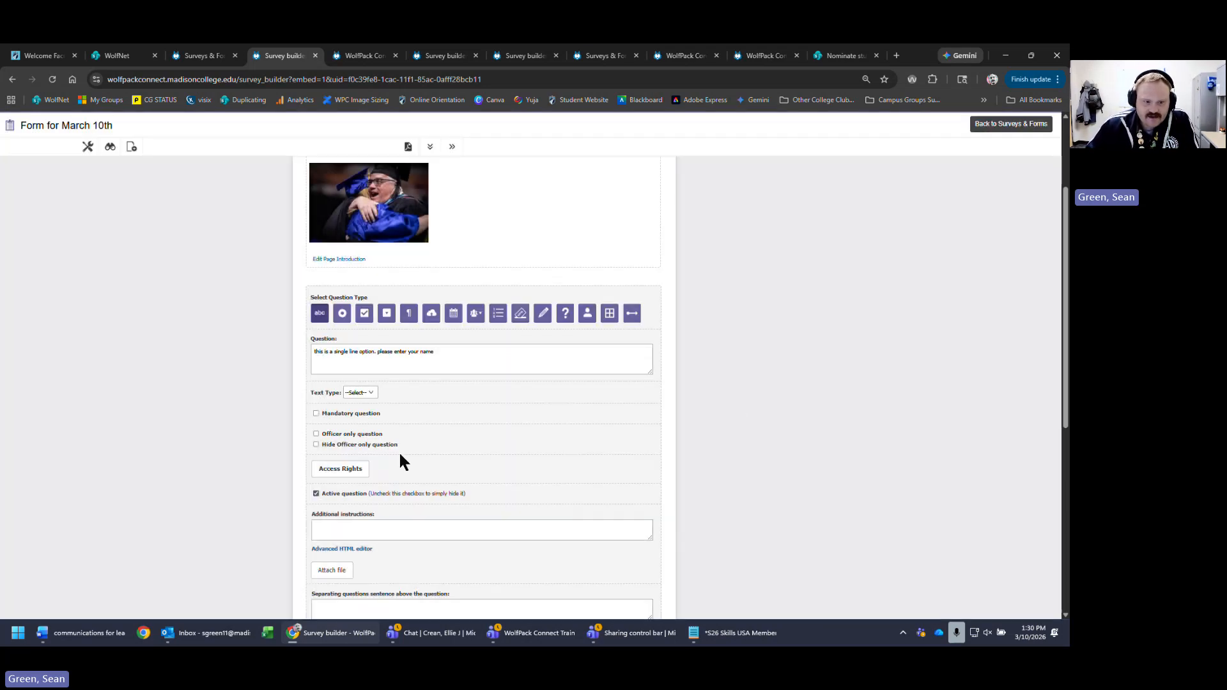
pyautogui.scroll(-2, 912, 457)
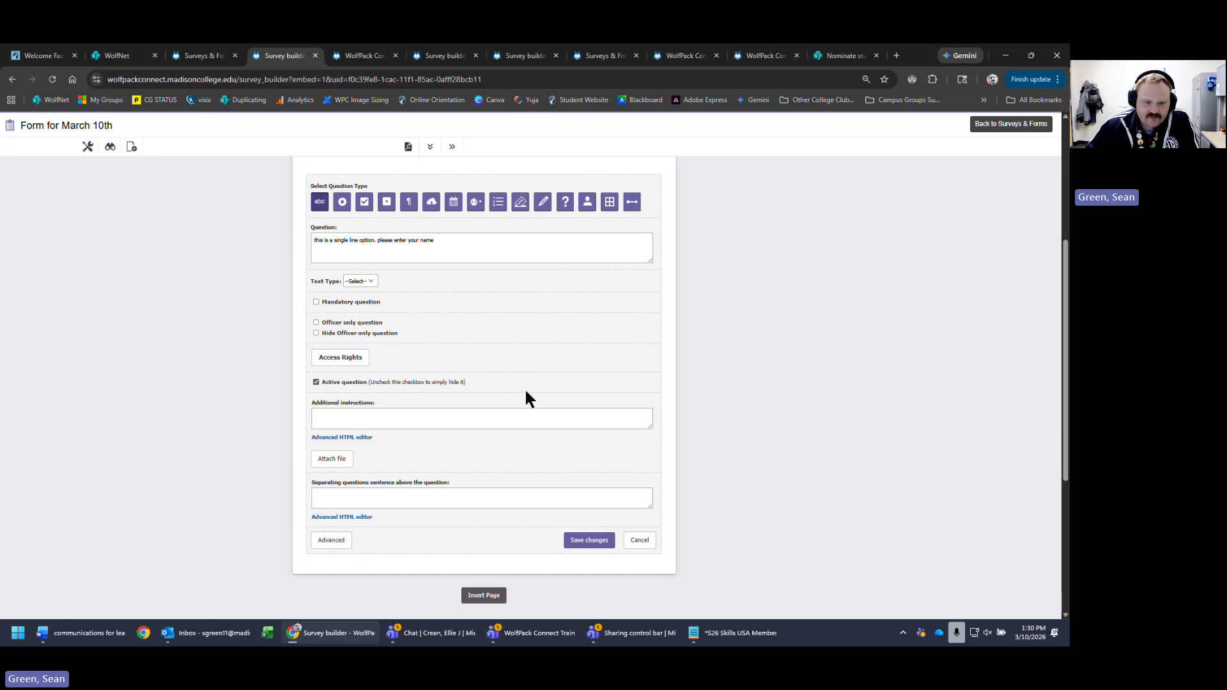
pyautogui.moveTo(517, 388); pyautogui.dragTo(260, 385)
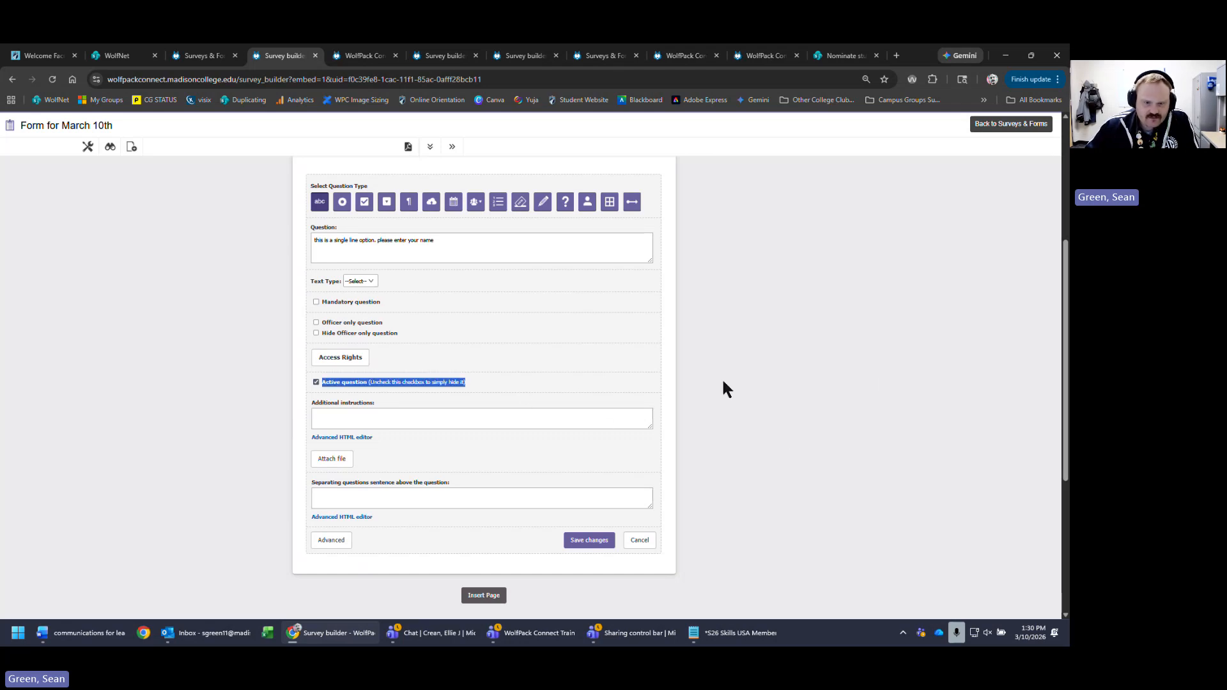
pyautogui.click(544, 384)
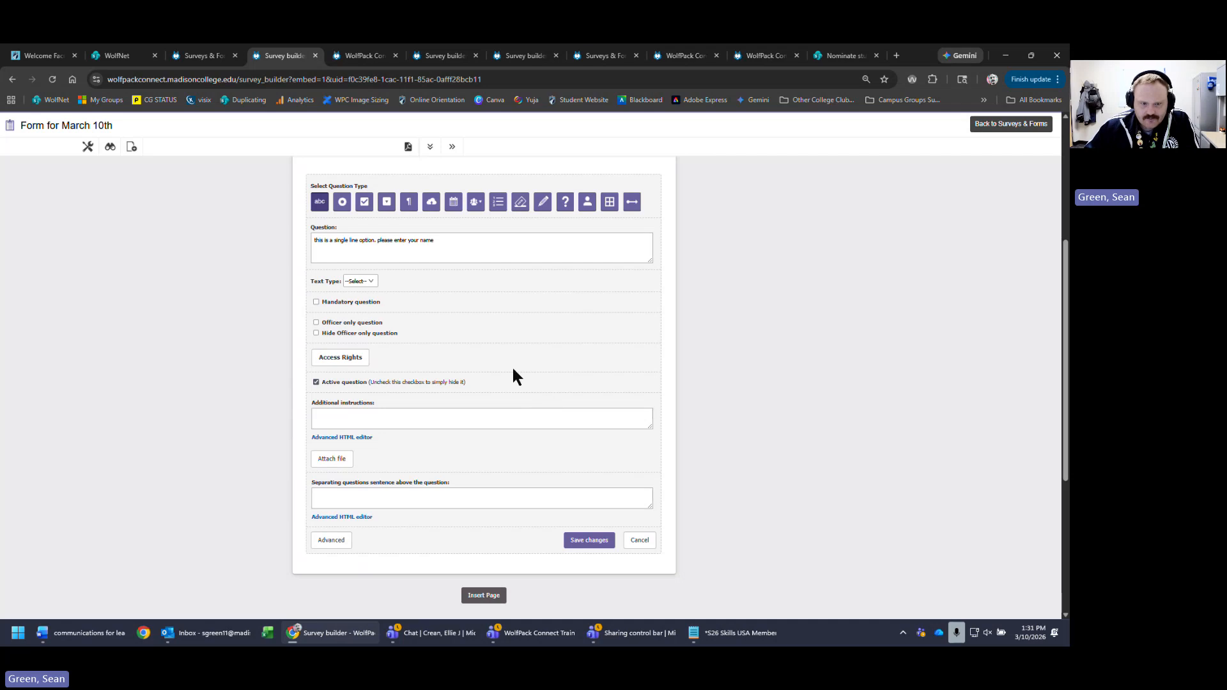
pyautogui.moveTo(466, 382); pyautogui.dragTo(364, 383)
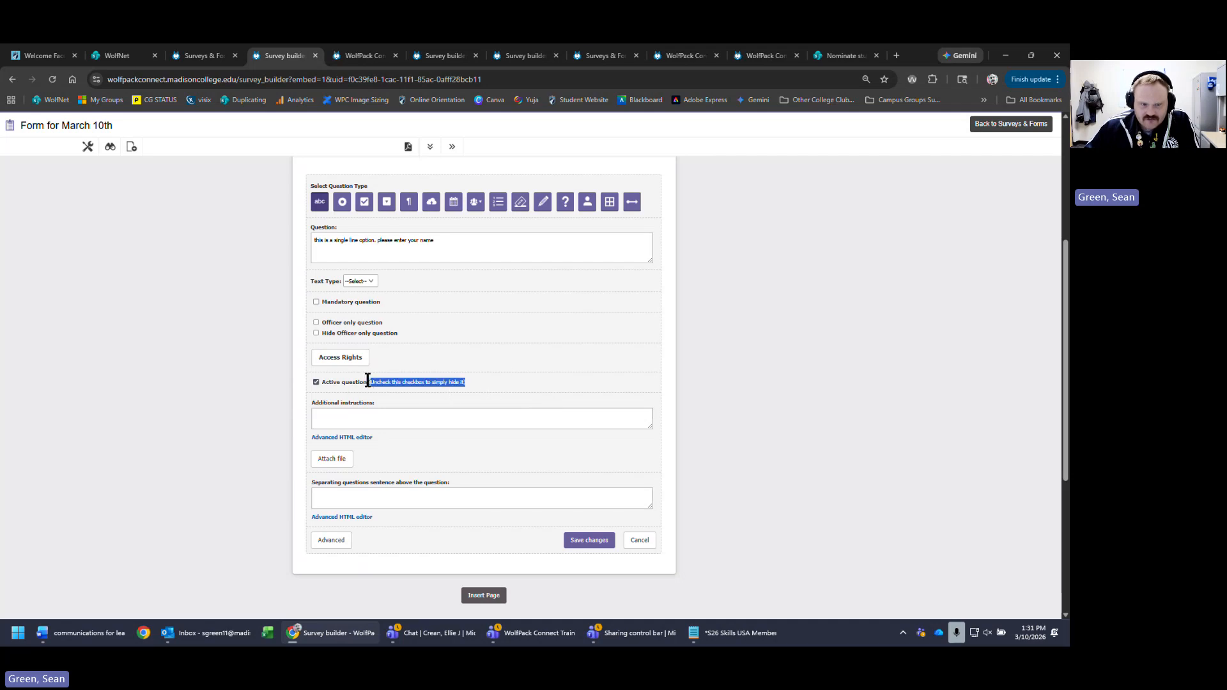
pyautogui.click(466, 380)
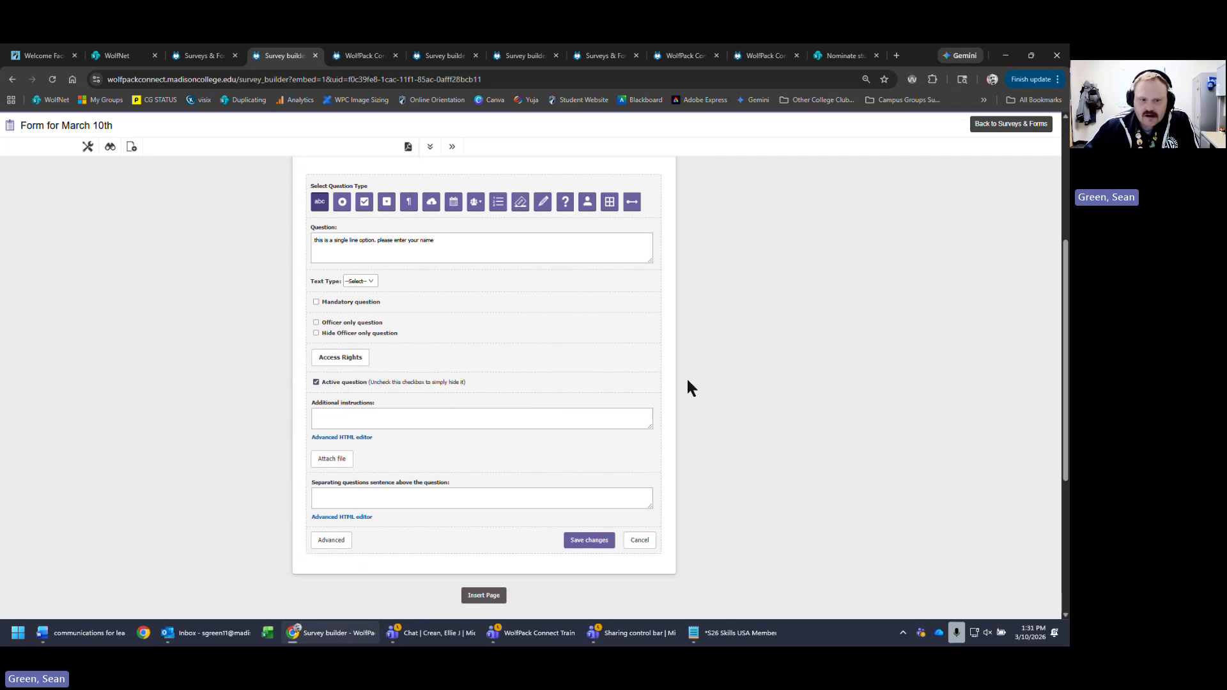
pyautogui.moveTo(466, 382); pyautogui.dragTo(310, 382)
# - Move into the name question's Additional instructions field
pyautogui.scroll(4, 872, 296)
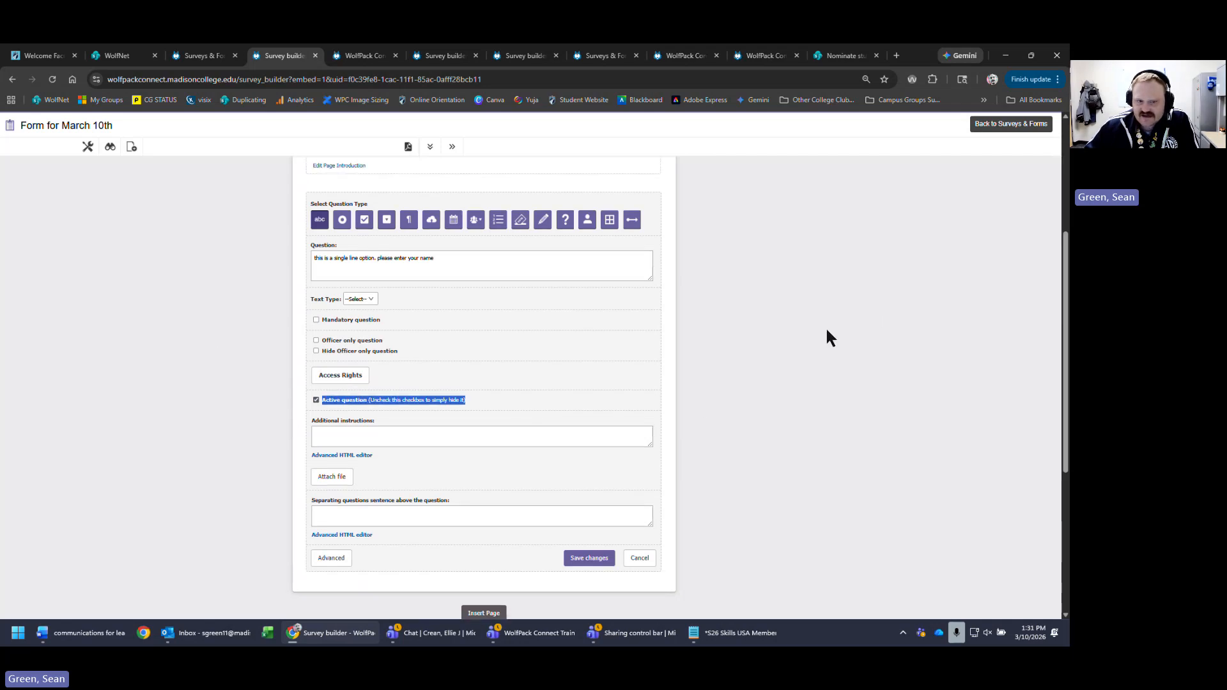
pyautogui.scroll(-3, 861, 466)
pyautogui.scroll(3, 645, 420)
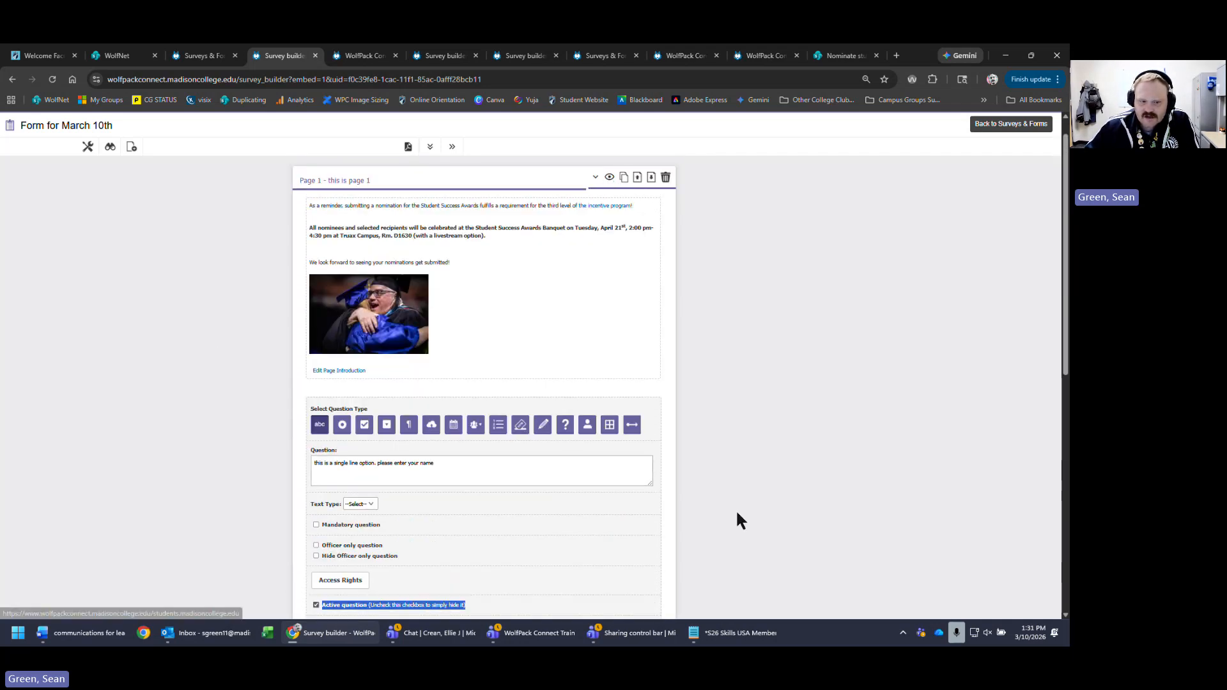
pyautogui.scroll(-4, 735, 518)
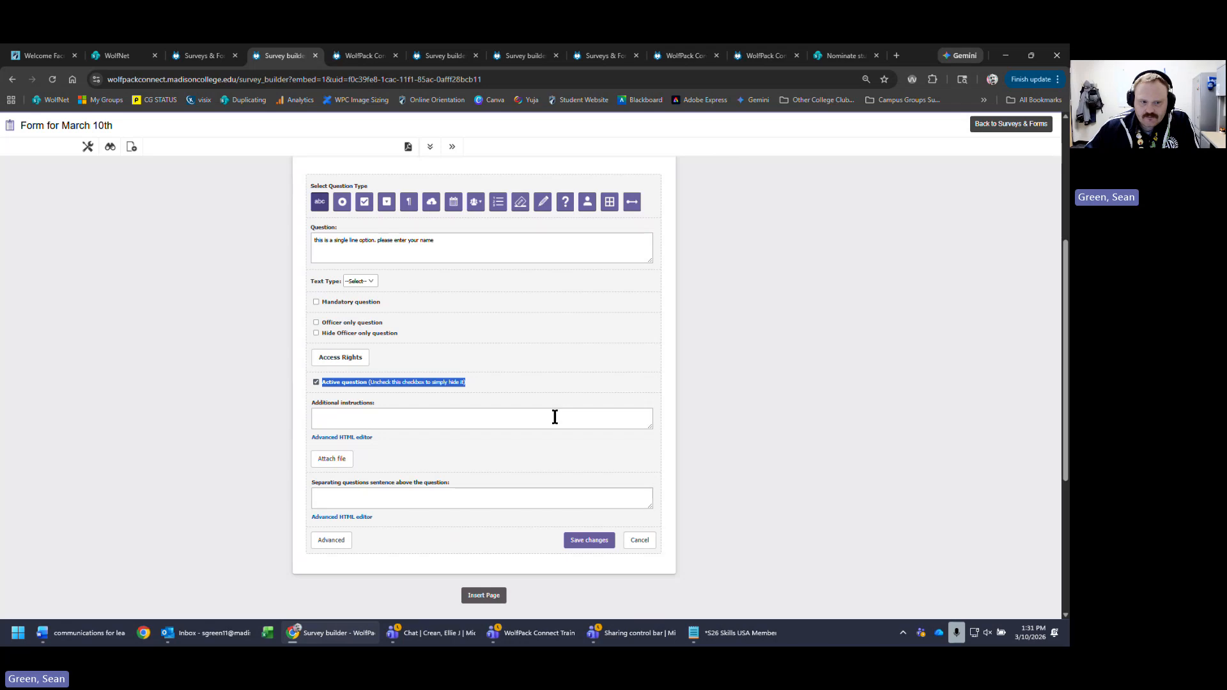
pyautogui.click(603, 420)
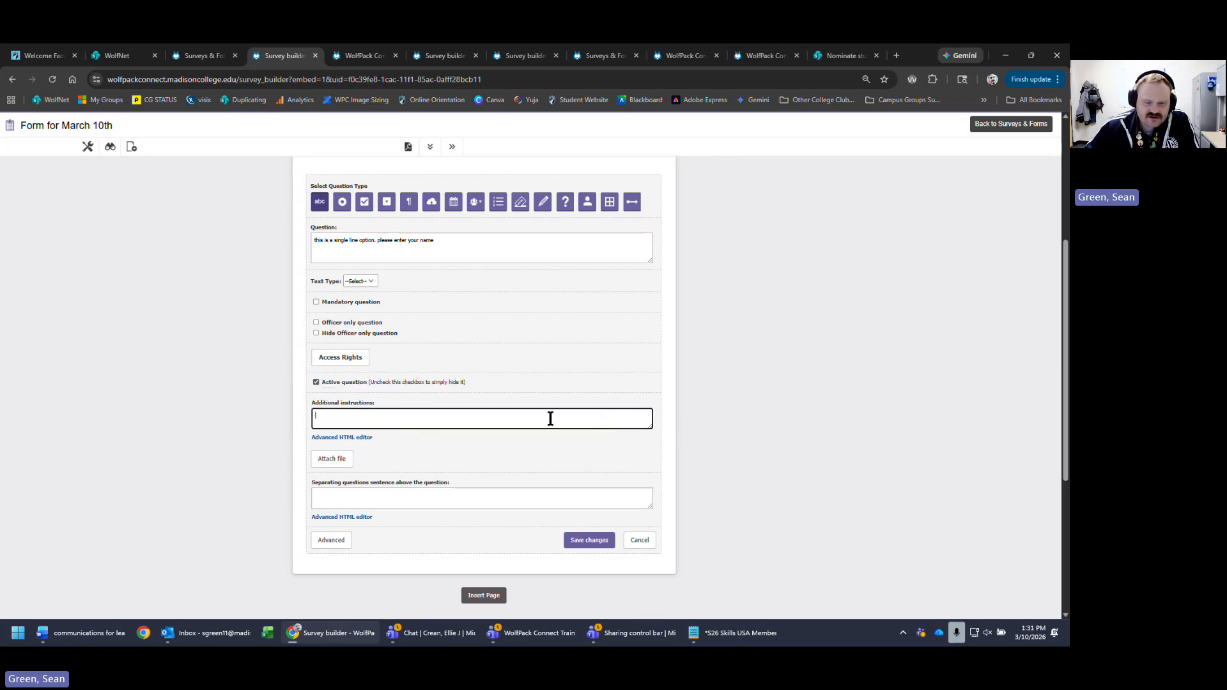
pyautogui.click(766, 56)
pyautogui.click(693, 60)
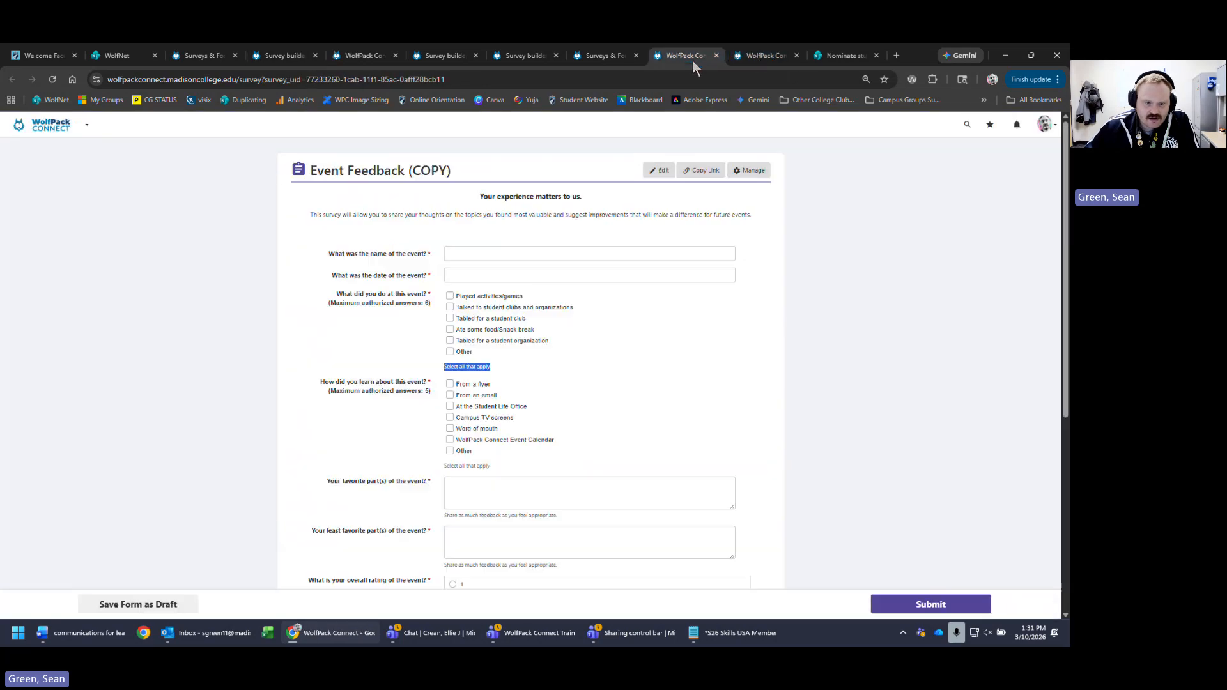
pyautogui.scroll(-4, 646, 503)
pyautogui.moveTo(449, 250); pyautogui.dragTo(449, 292)
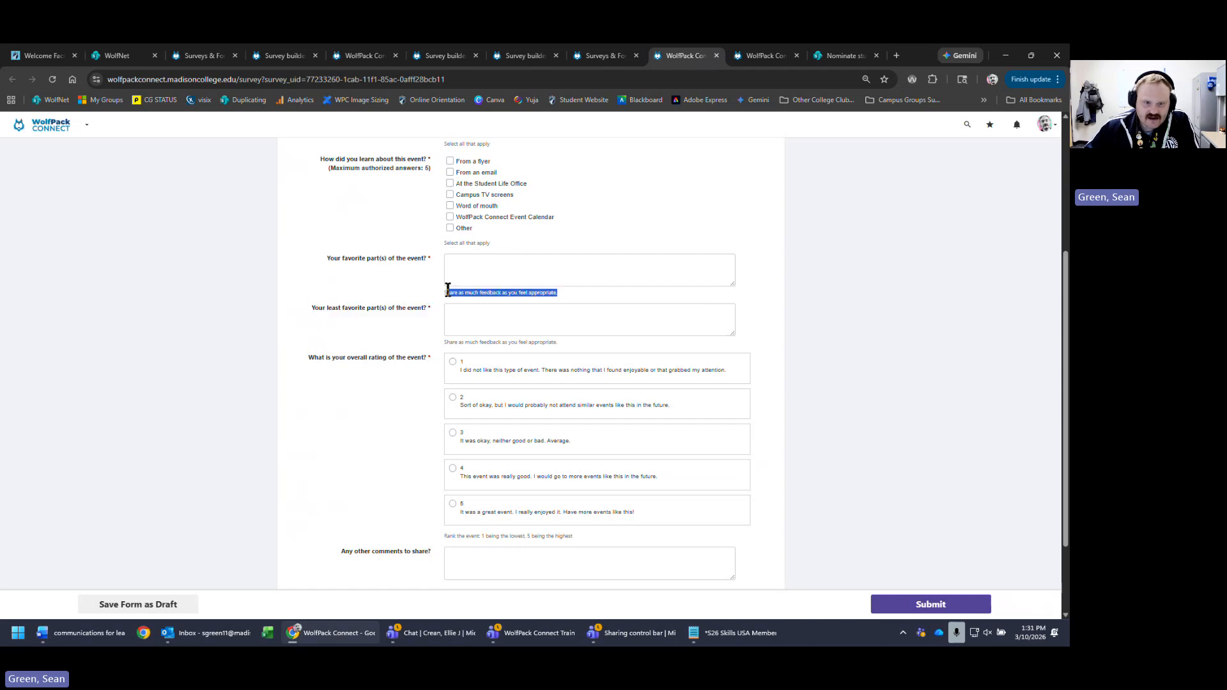
pyautogui.click(438, 56)
pyautogui.click(531, 56)
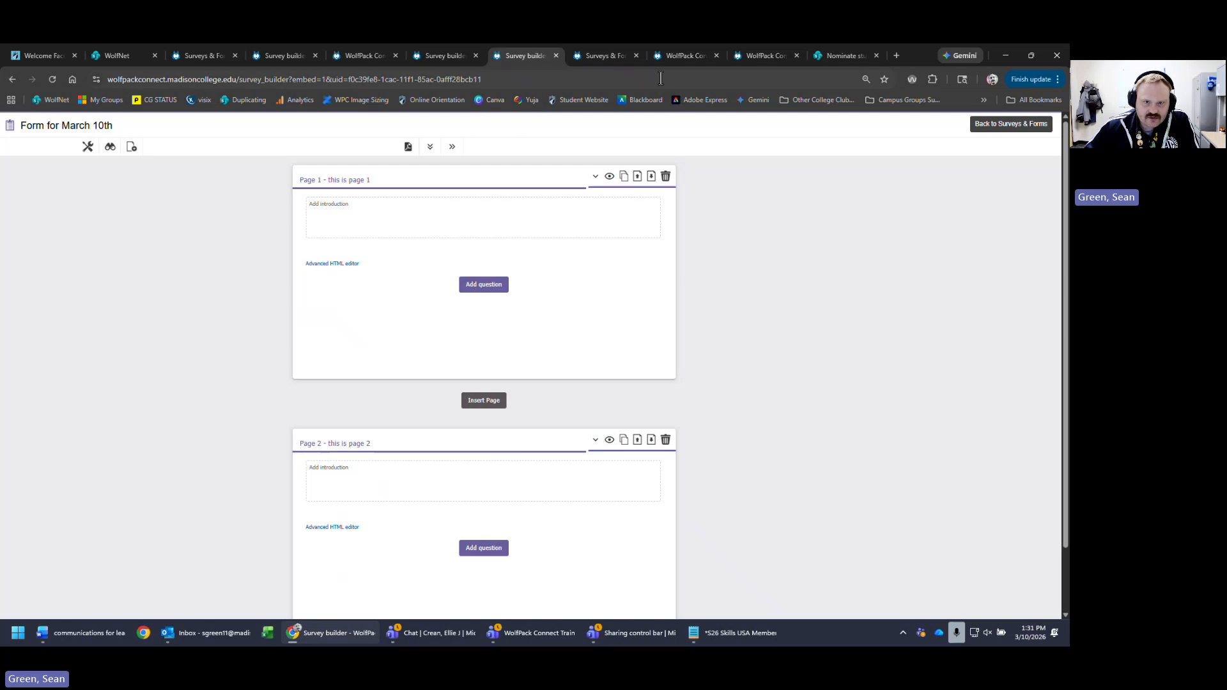
pyautogui.click(601, 56)
pyautogui.click(380, 56)
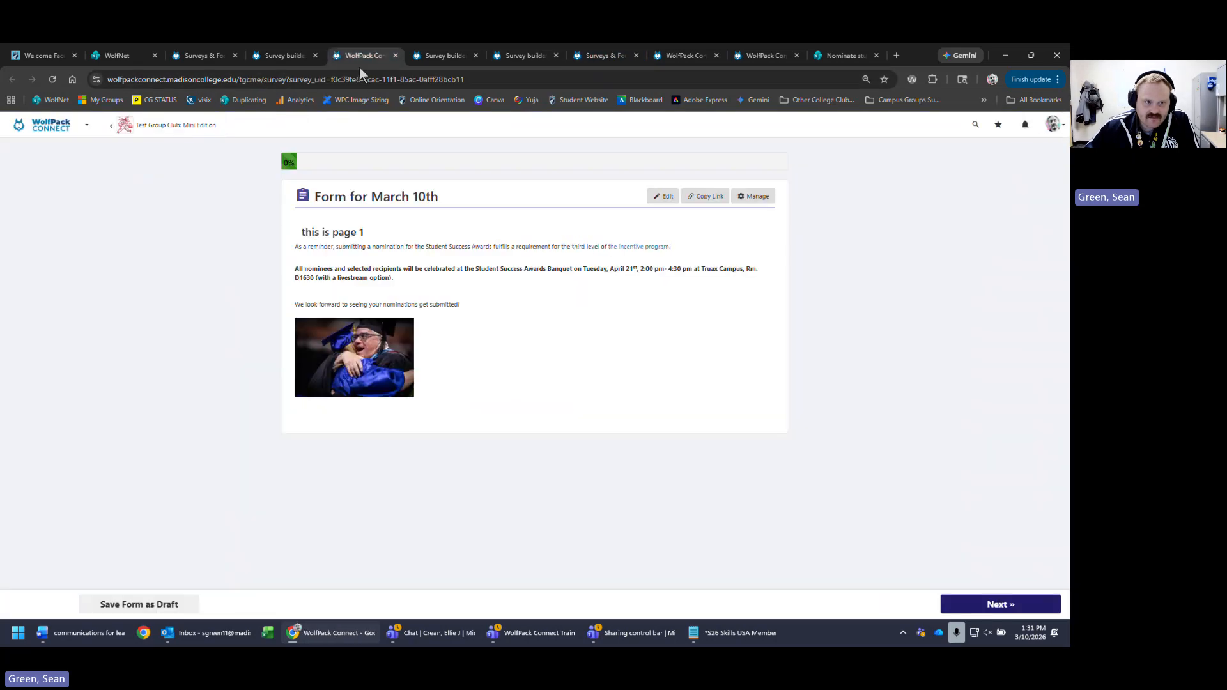
pyautogui.click(281, 57)
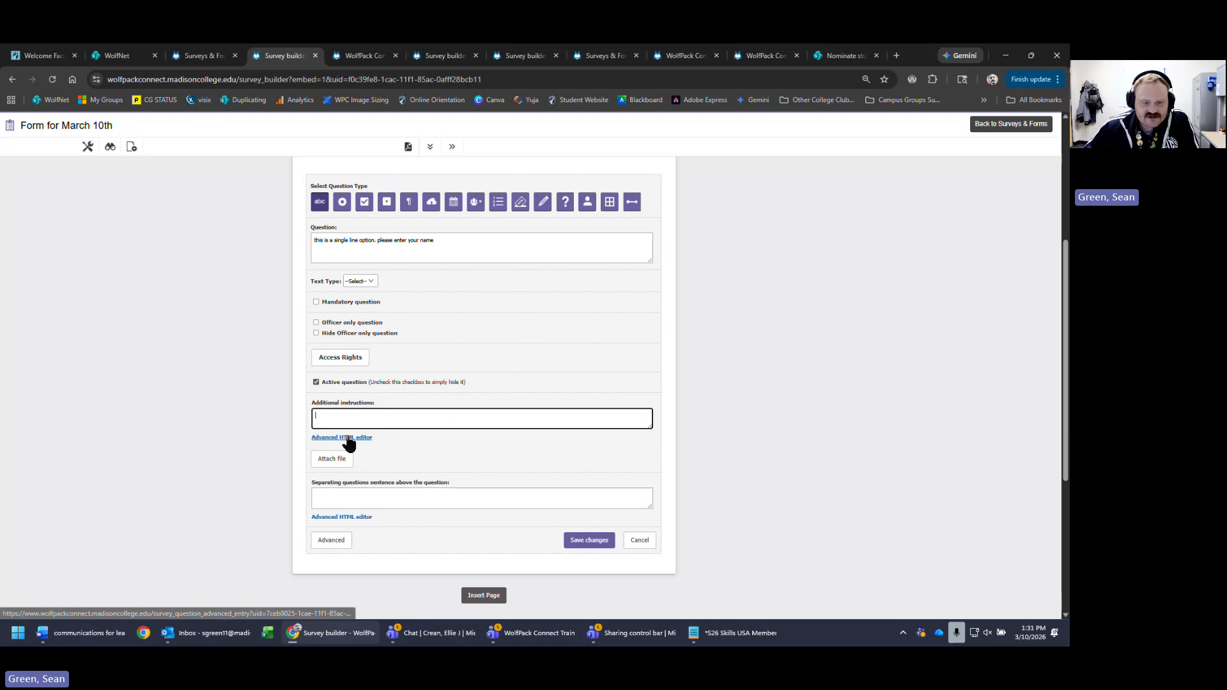
pyautogui.scroll(4, 780, 438)
pyautogui.scroll(-10, 622, 402)
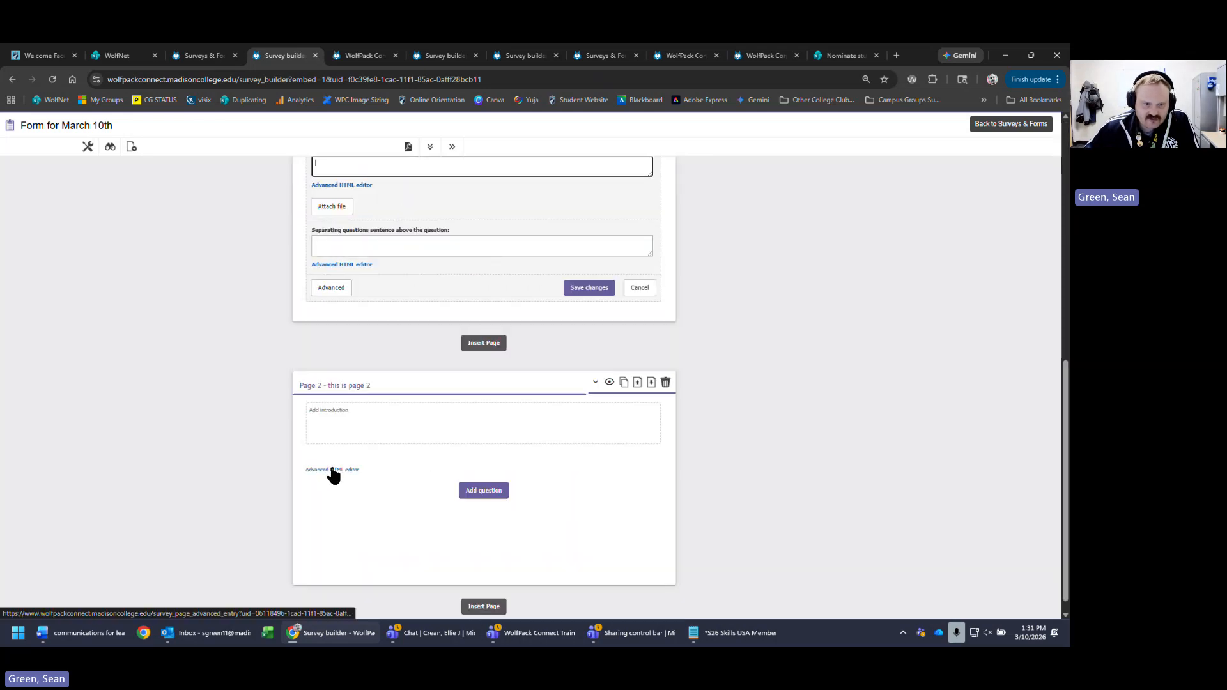
pyautogui.scroll(4, 356, 392)
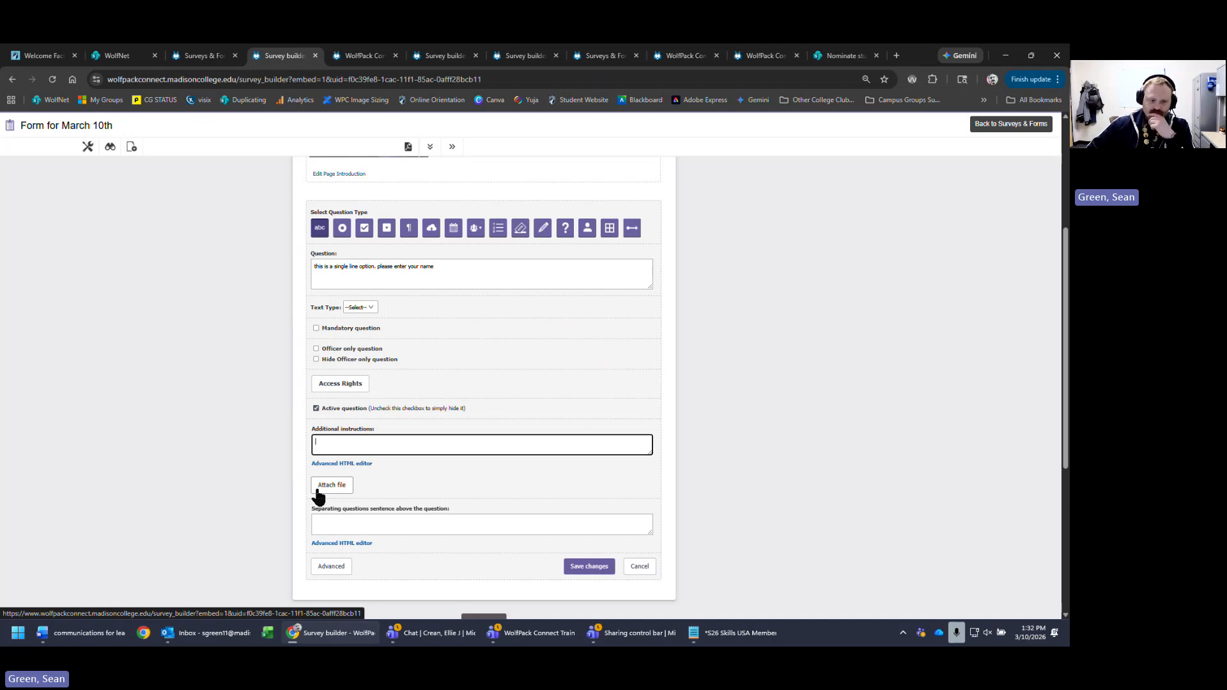
pyautogui.click(394, 523)
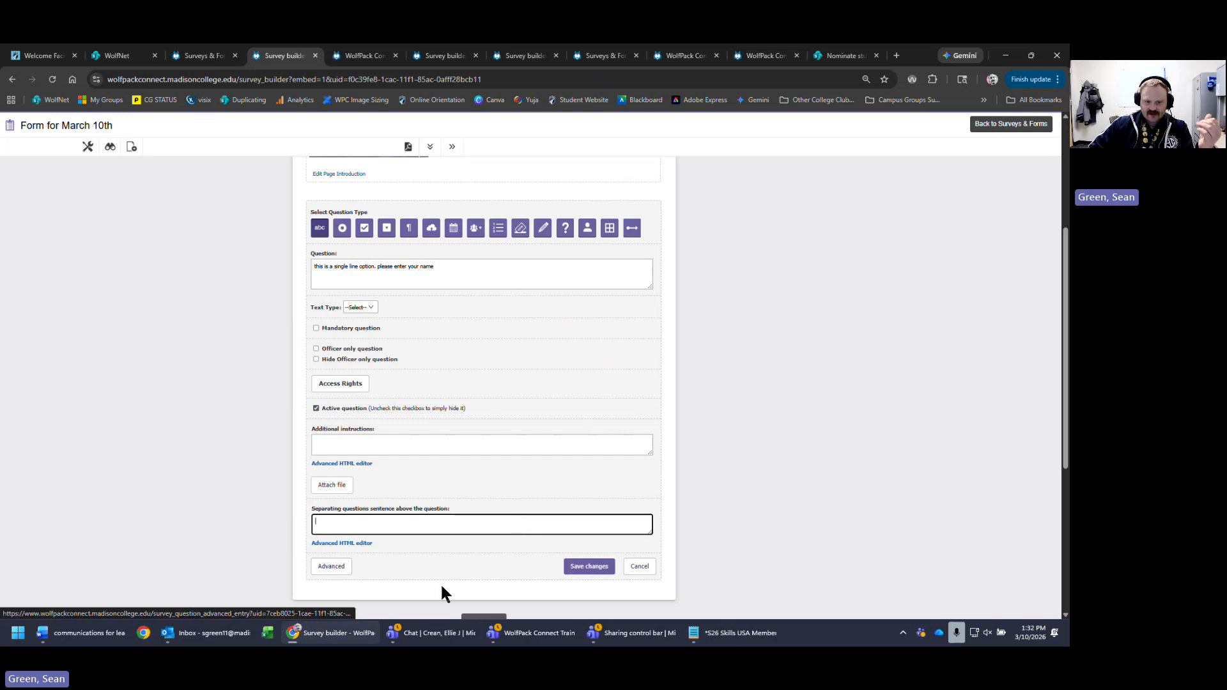
pyautogui.click(332, 568)
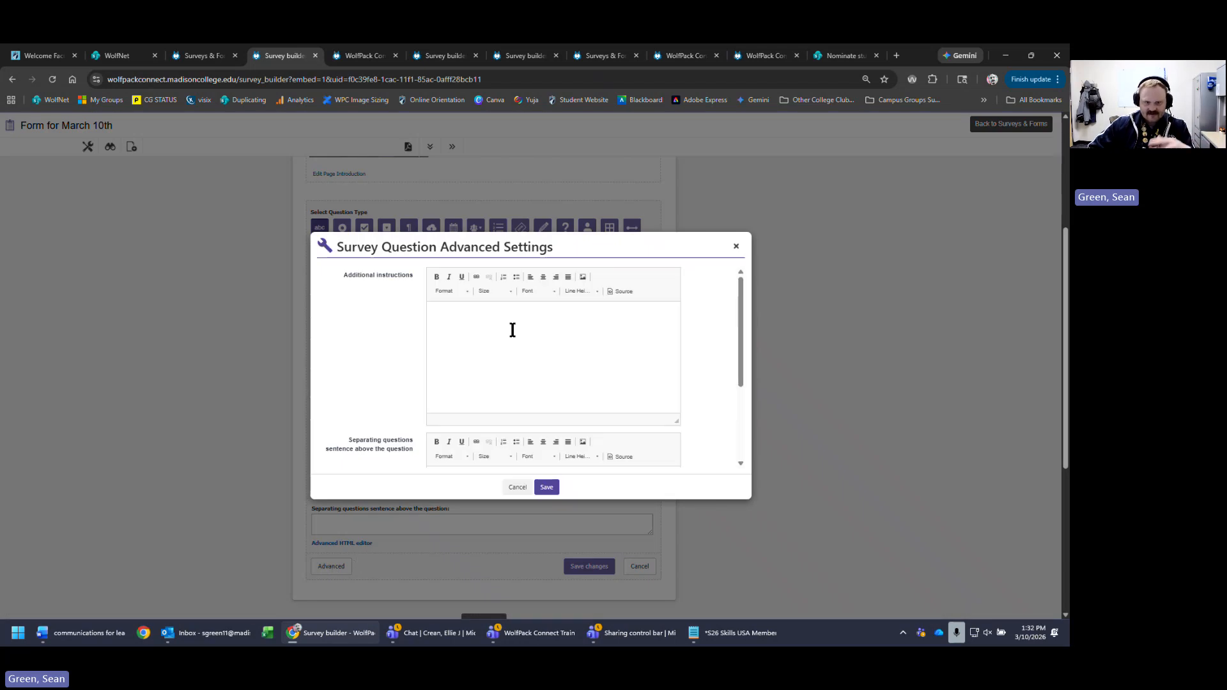
pyautogui.scroll(-1, 543, 333)
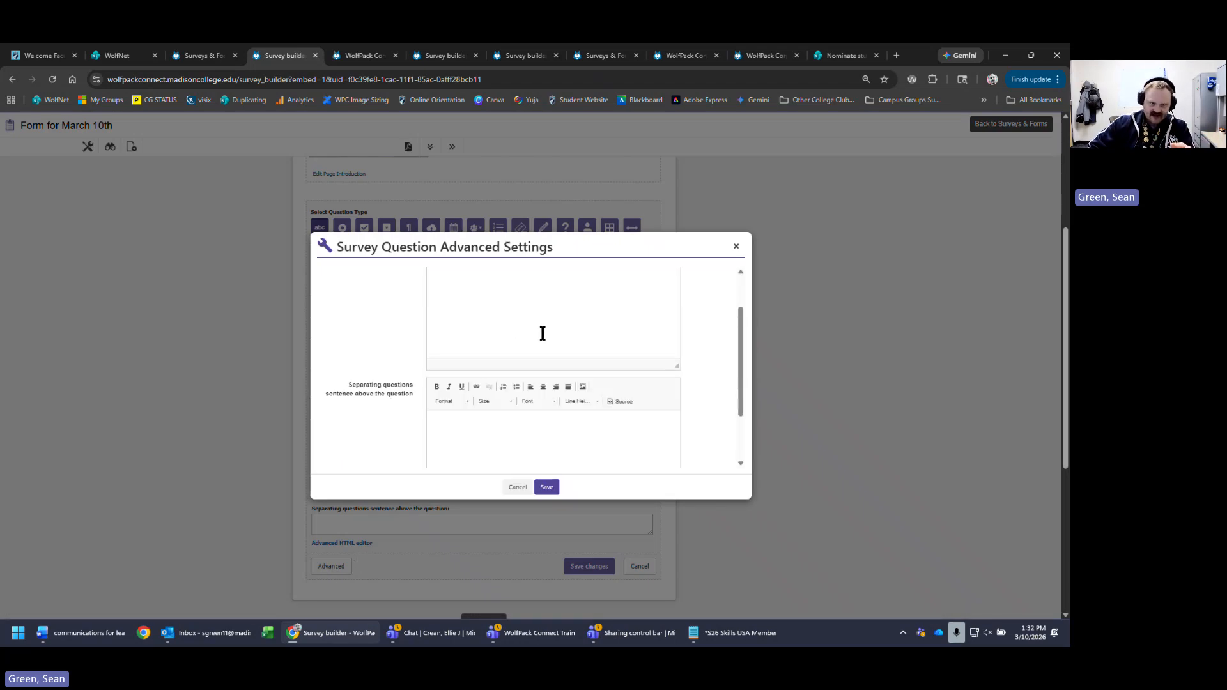
pyautogui.scroll(-1, 542, 334)
pyautogui.scroll(3, 621, 384)
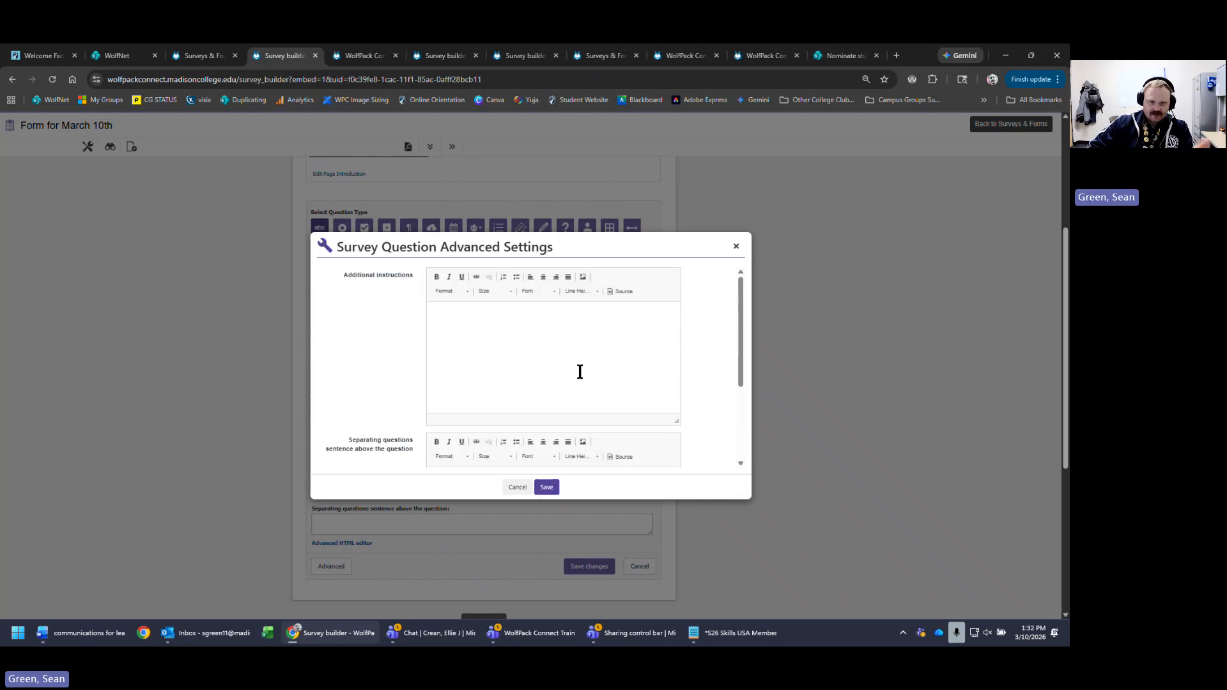
pyautogui.click(736, 246)
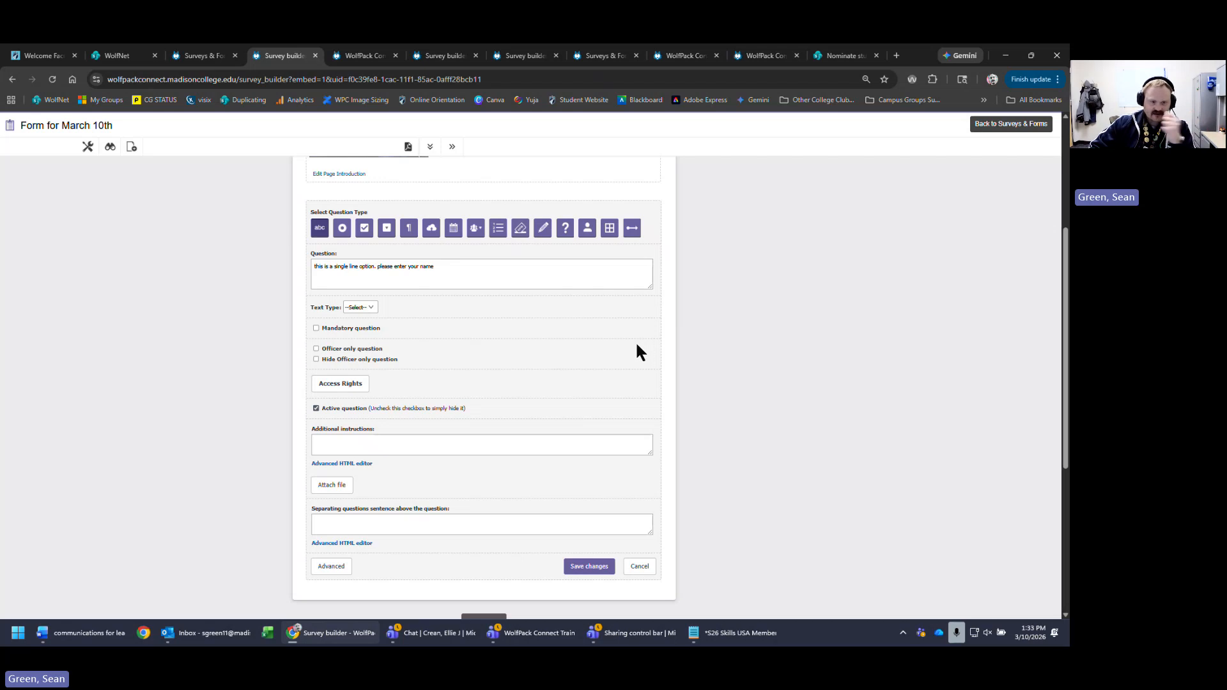
# - Save the name question and start a new one titled 'multi - choice - single selection,'
pyautogui.click(583, 567)
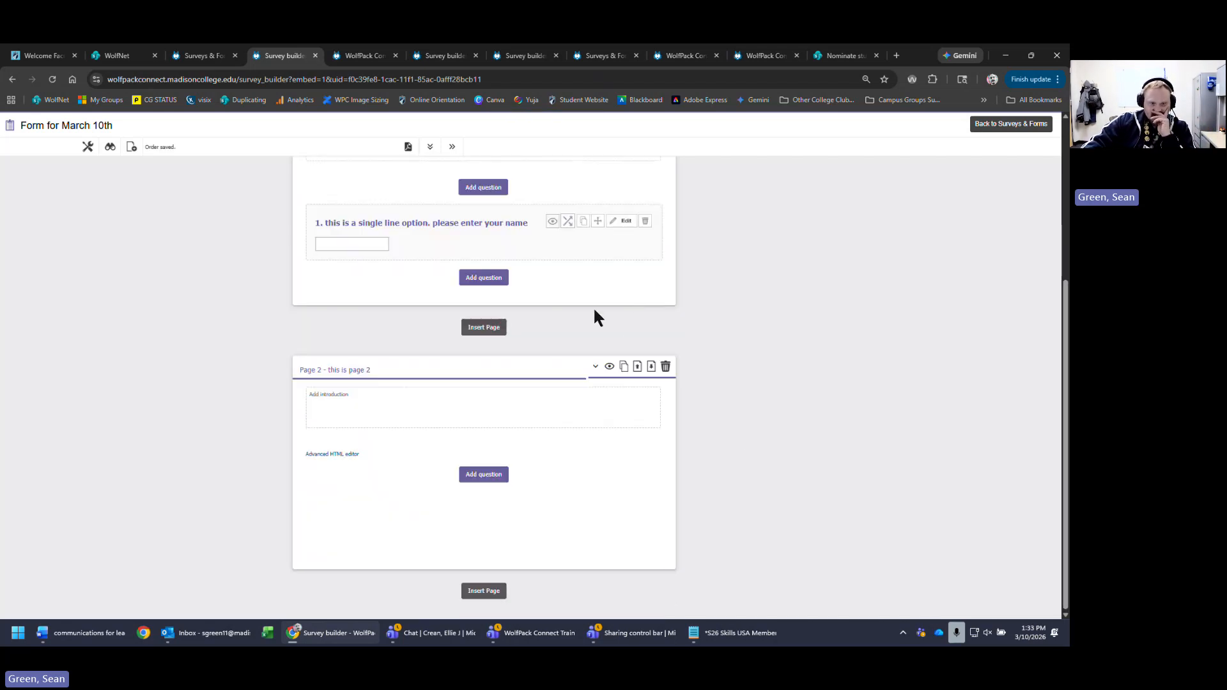
pyautogui.click(505, 277)
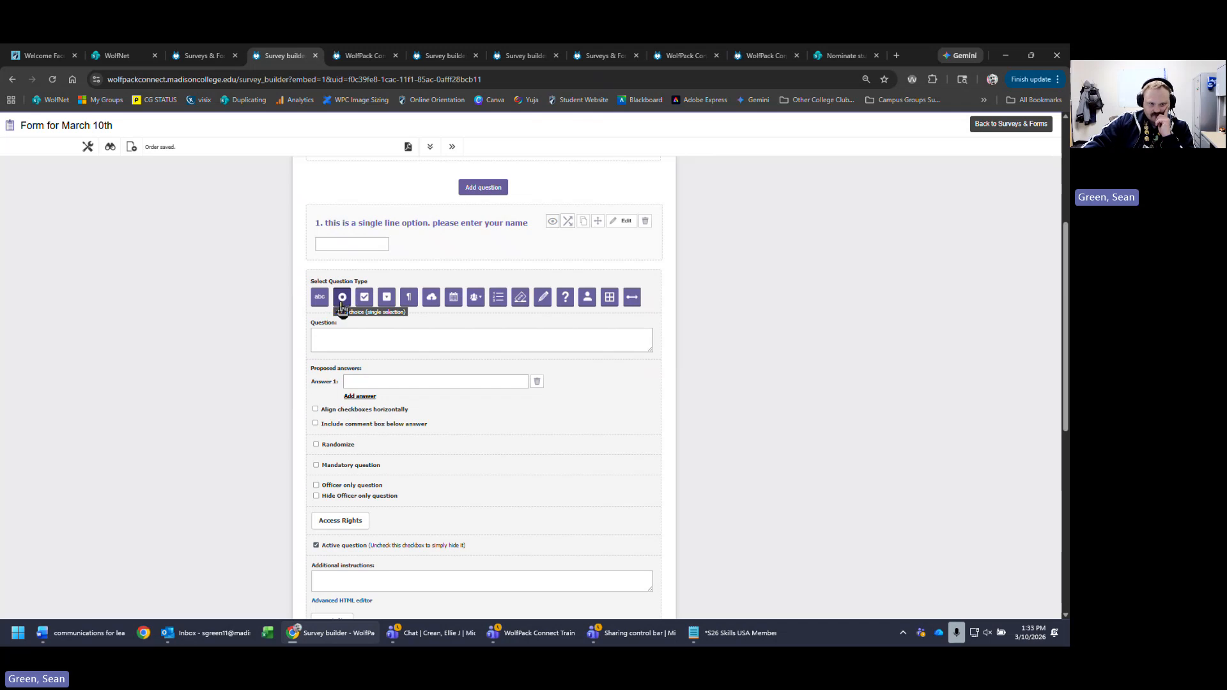
pyautogui.click(362, 338)
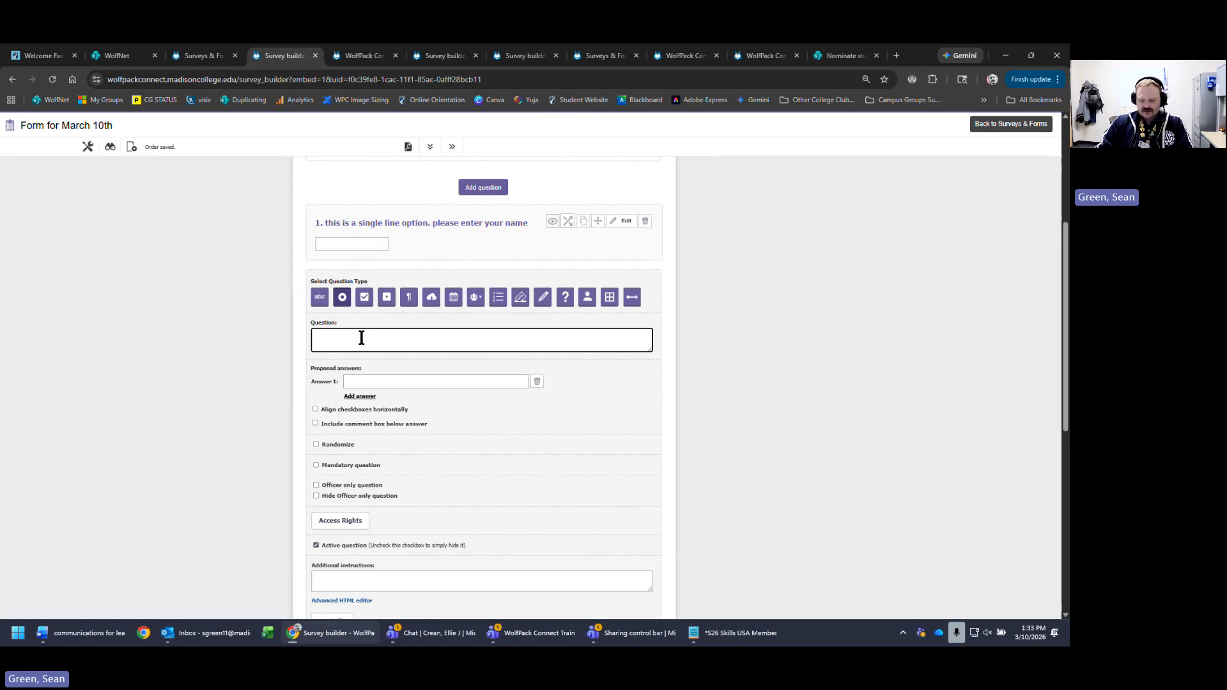
pyautogui.write('multi - c')
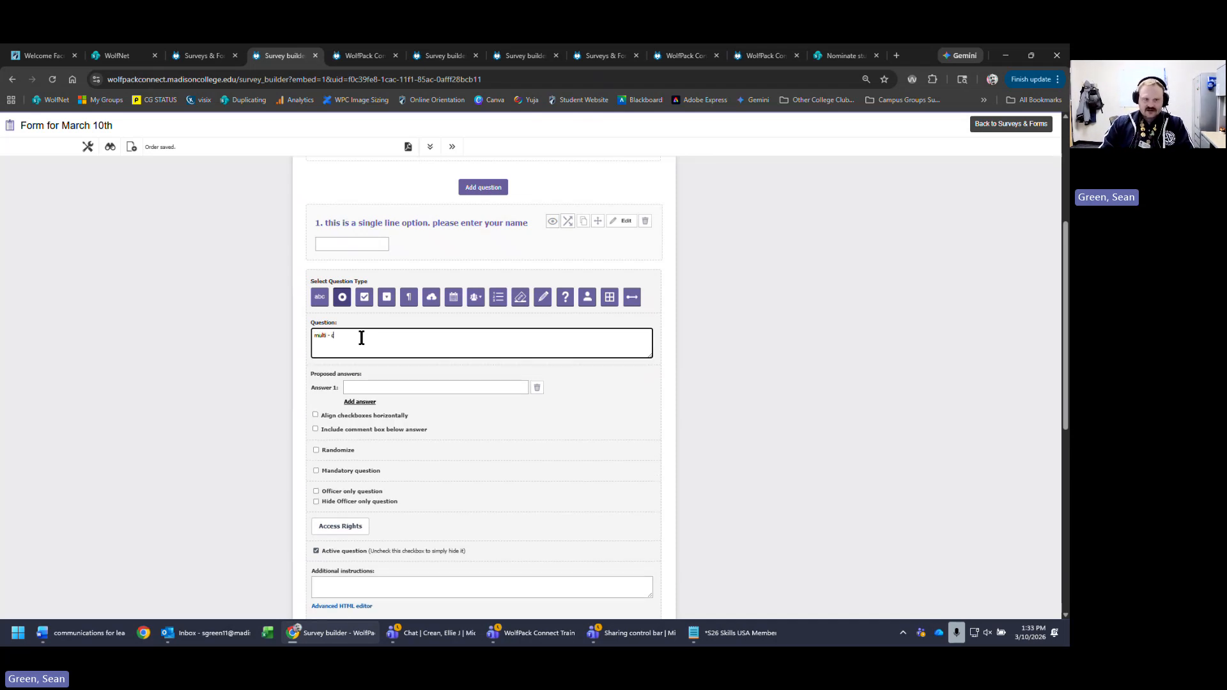
pyautogui.write('hoice ')
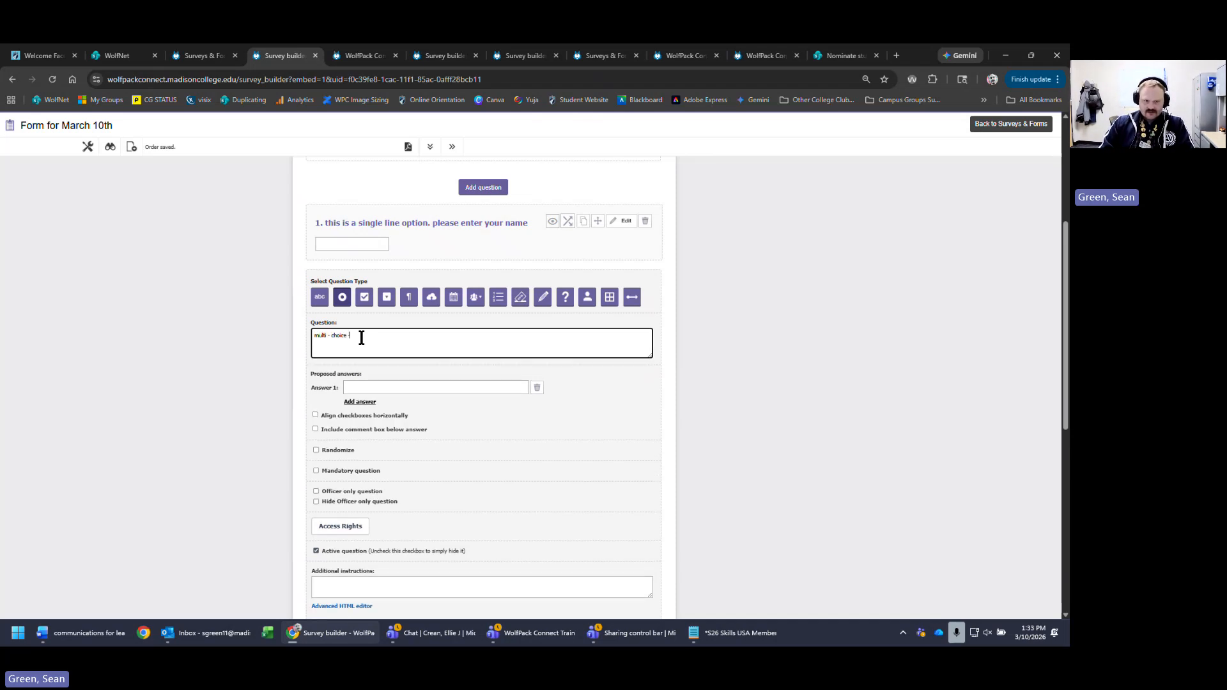
pyautogui.write('- single se')
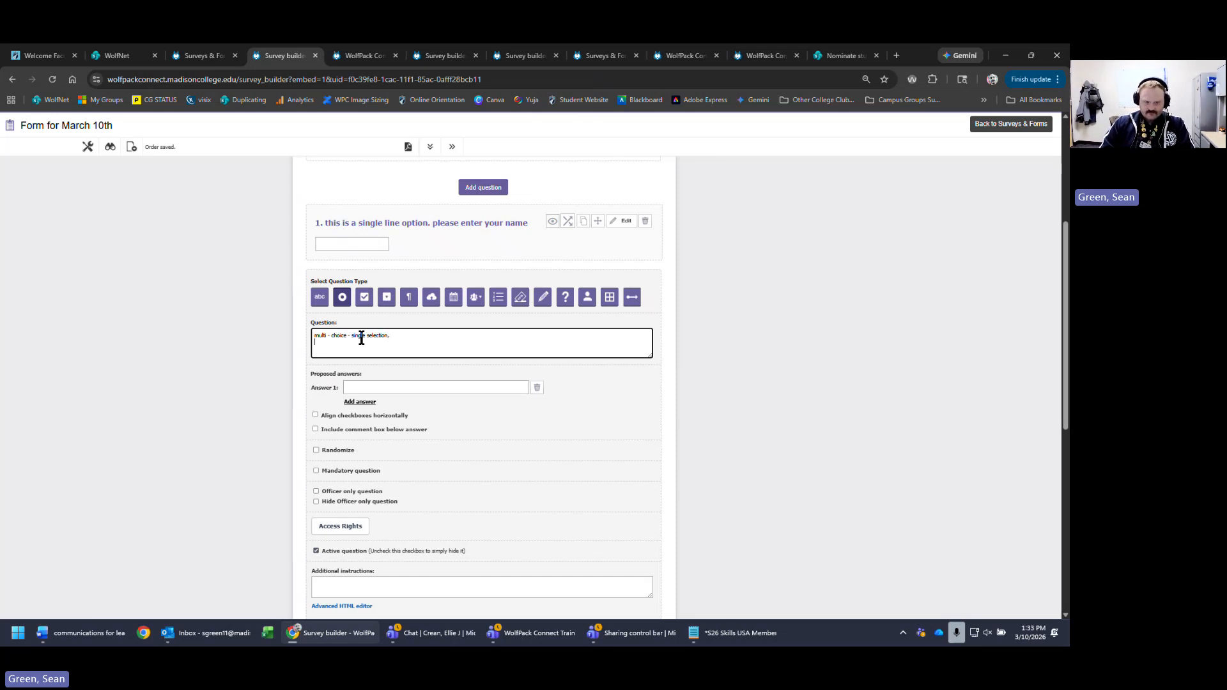
pyautogui.write('lection,')
# - Add a second line asking for a favourite fruit and enter 'apple' as the first answer
pyautogui.press('Return')
pyautogui.write('favo')
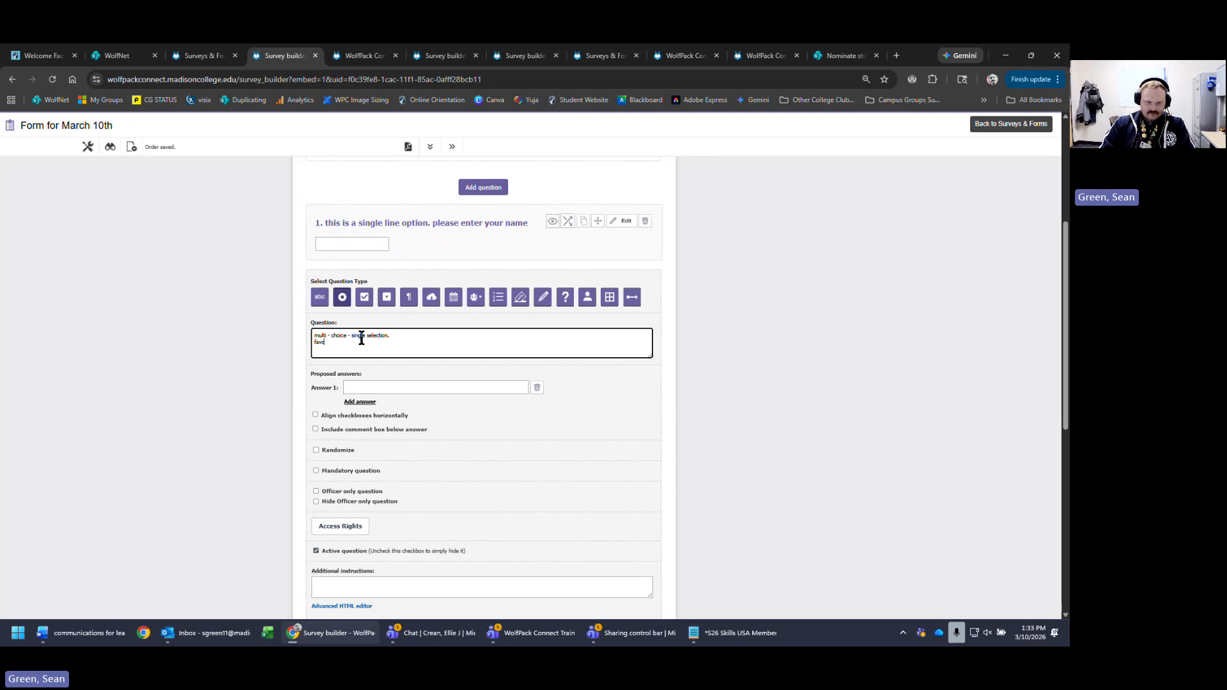
pyautogui.press('BackSpace')
pyautogui.write('fruit')
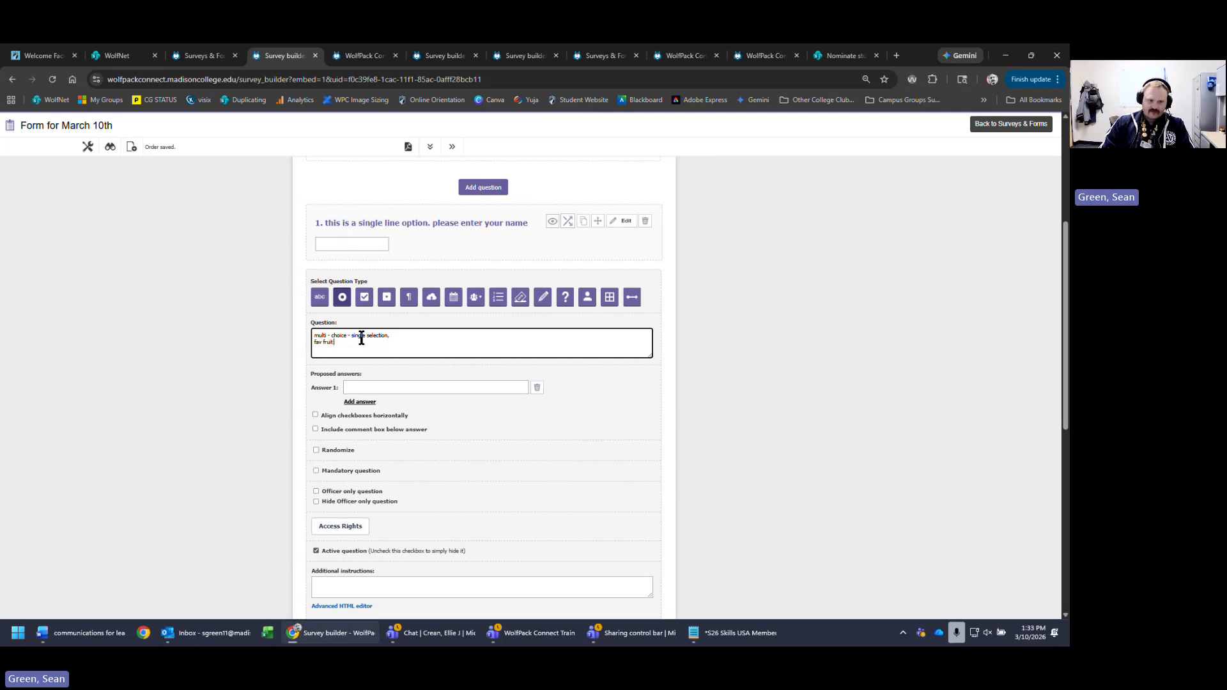
pyautogui.write(' - p')
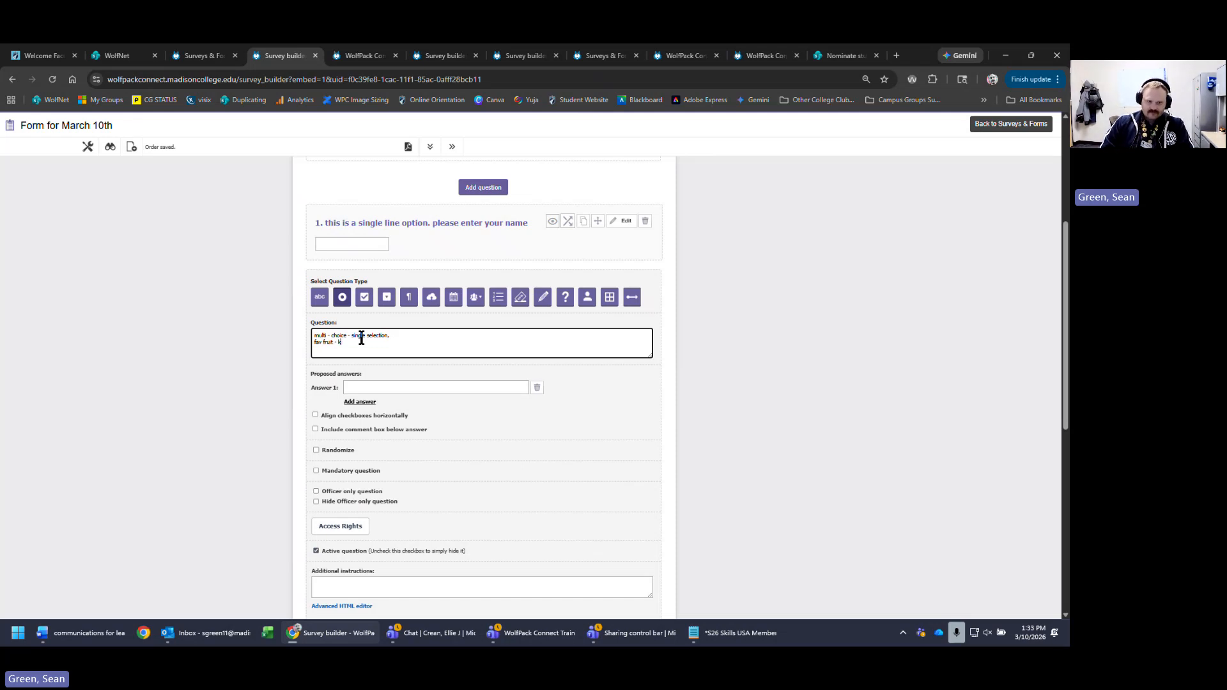
pyautogui.write('lease select 1')
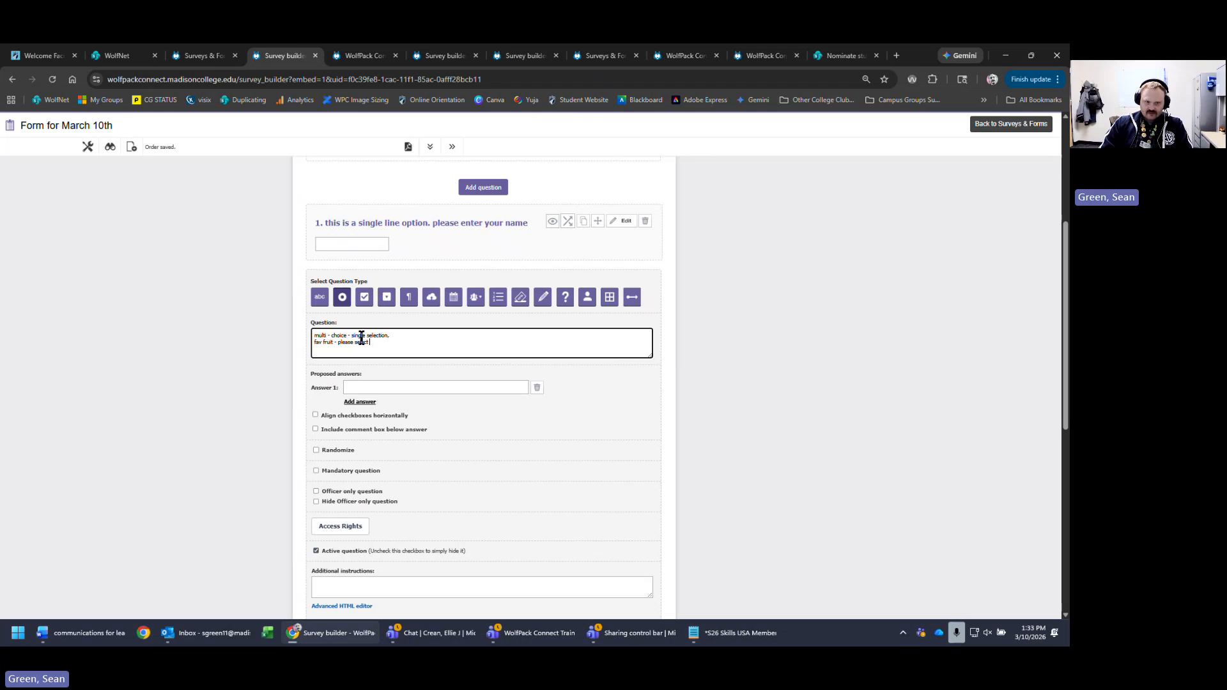
pyautogui.click(485, 388)
pyautogui.write('apple')
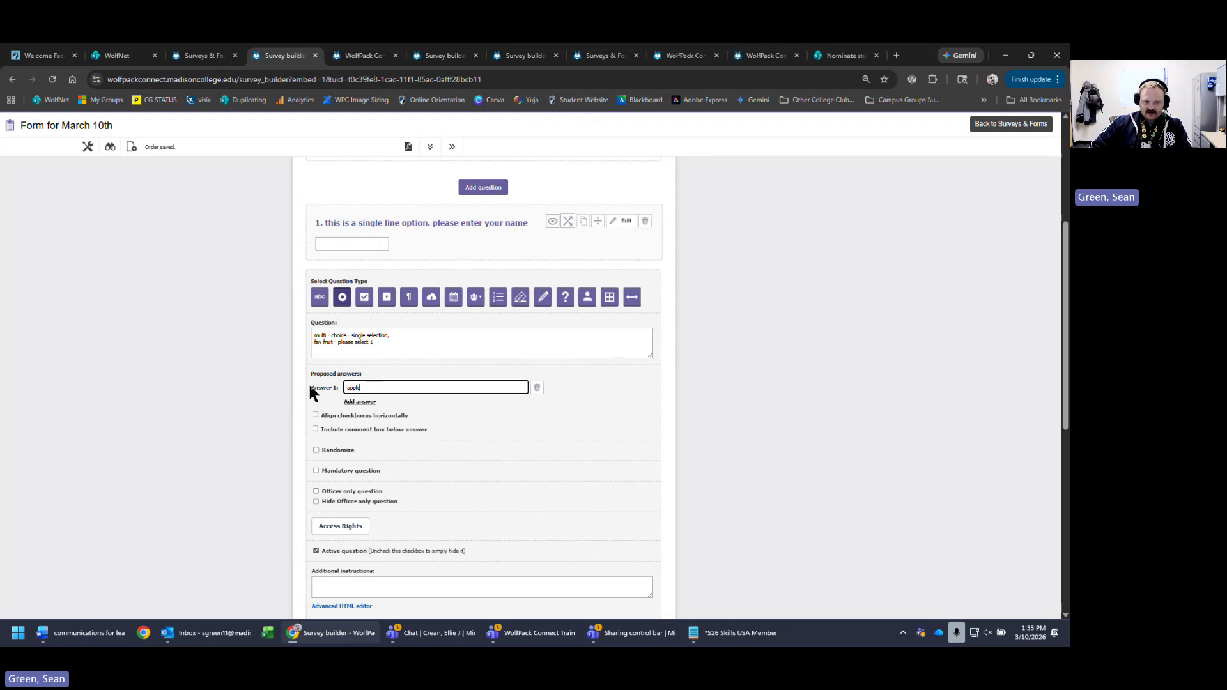
# - Add 'orange' and 'pear' as the second and third fruit answers, then enable the comment box below them
pyautogui.click(361, 402)
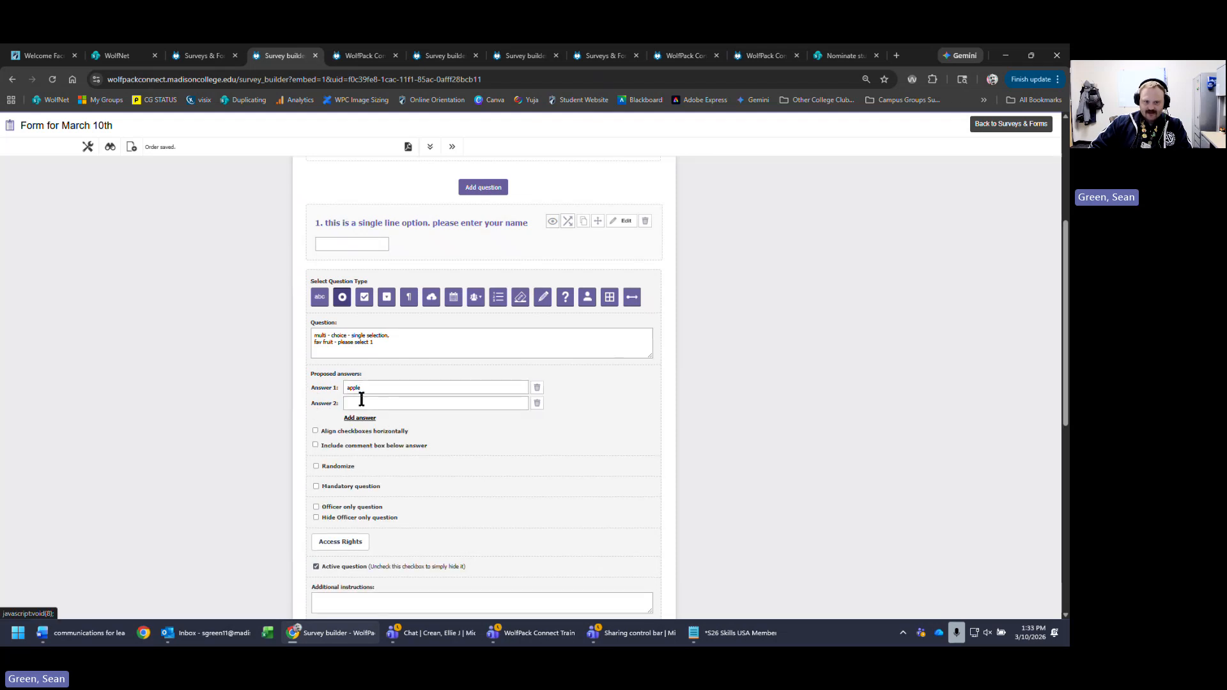
pyautogui.click(383, 408)
pyautogui.write('orang')
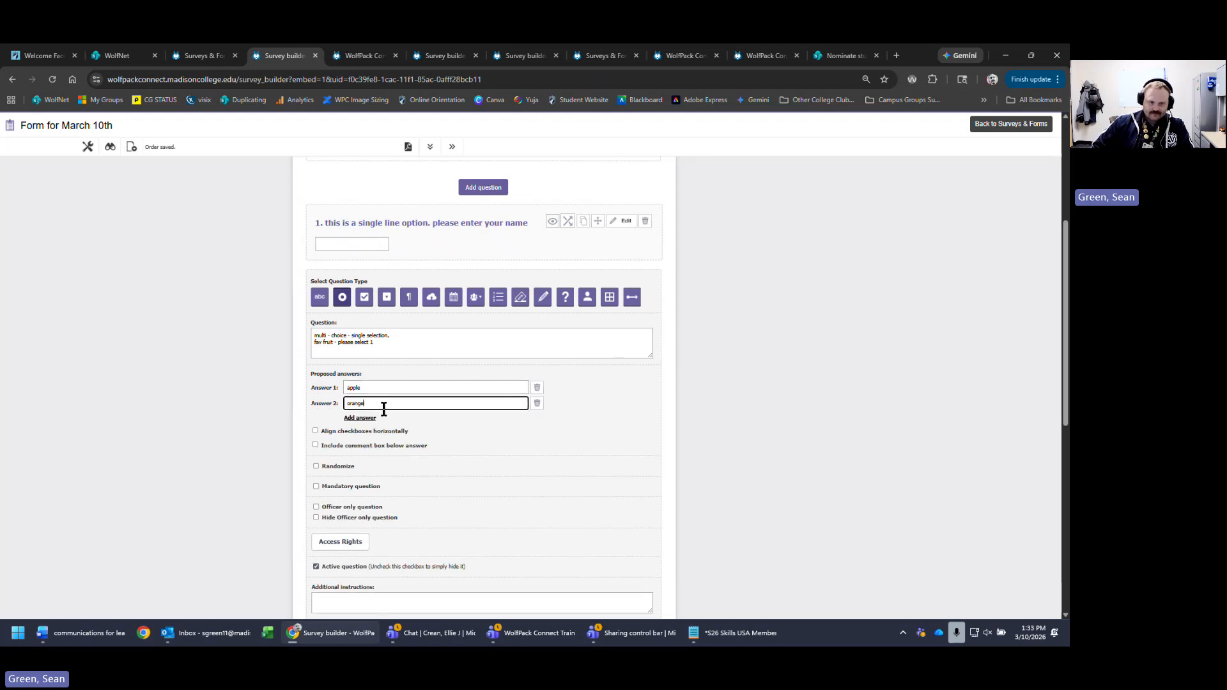
pyautogui.write('e')
pyautogui.click(371, 419)
pyautogui.click(419, 422)
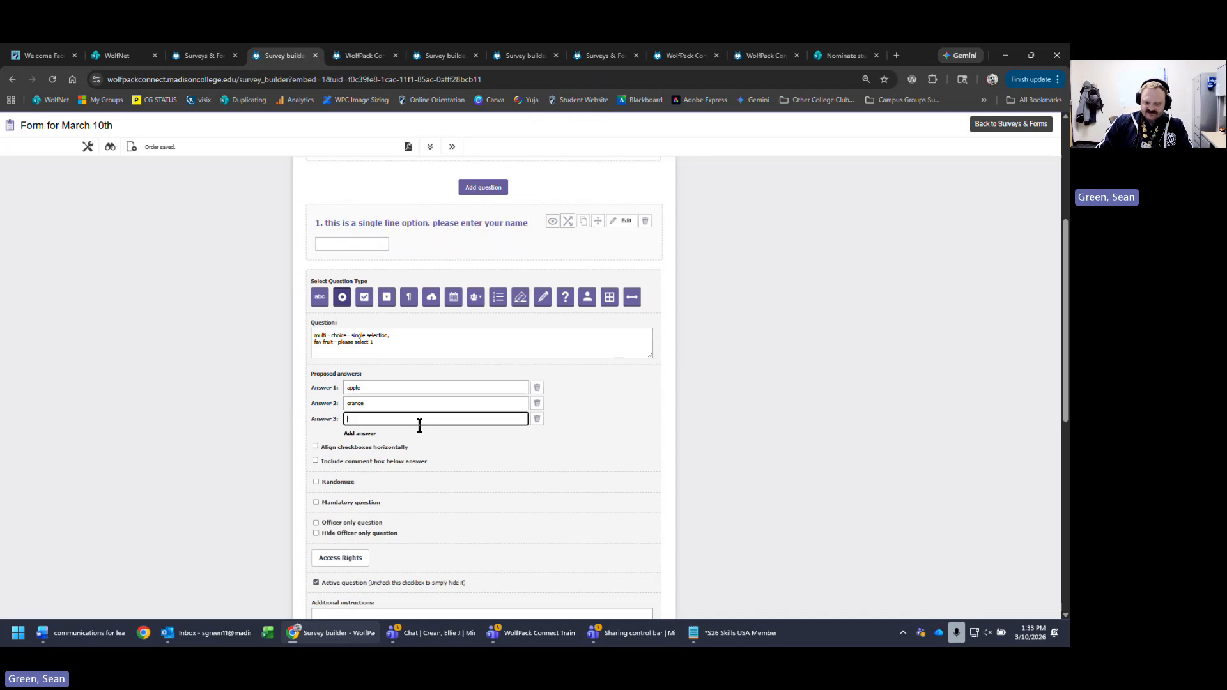
pyautogui.write('pear')
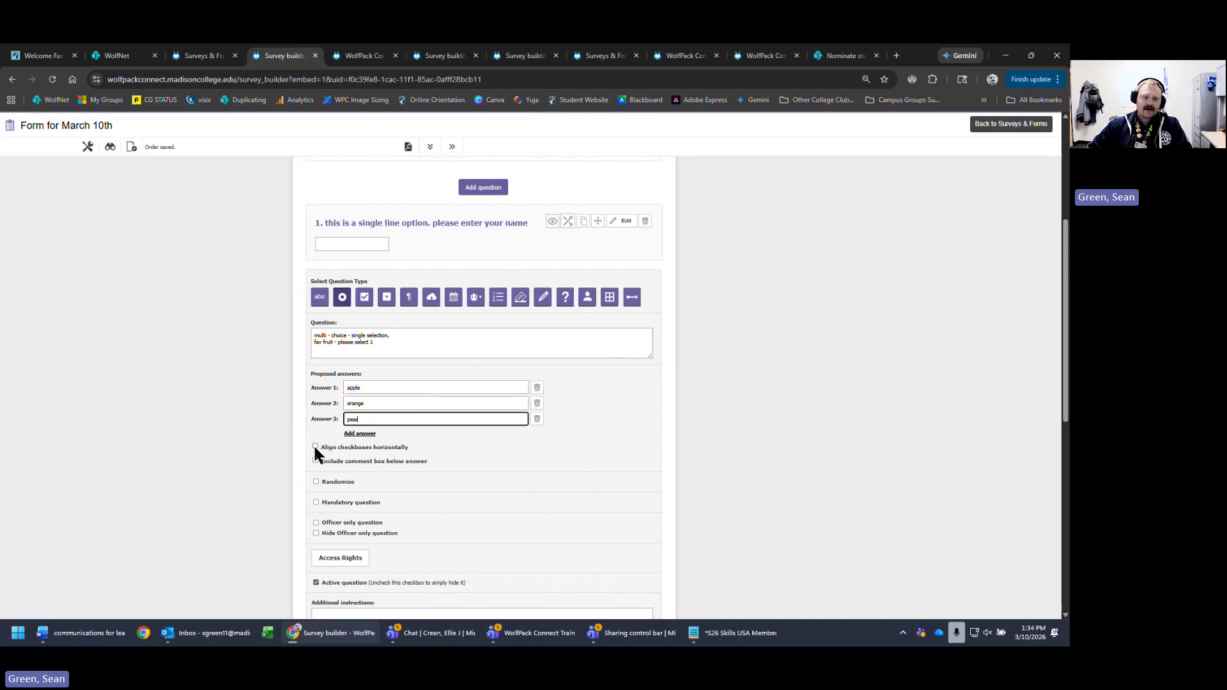
pyautogui.moveTo(311, 386)
pyautogui.mouseDown()
pyautogui.moveTo(337, 423)
pyautogui.moveTo(320, 398)
pyautogui.mouseUp()
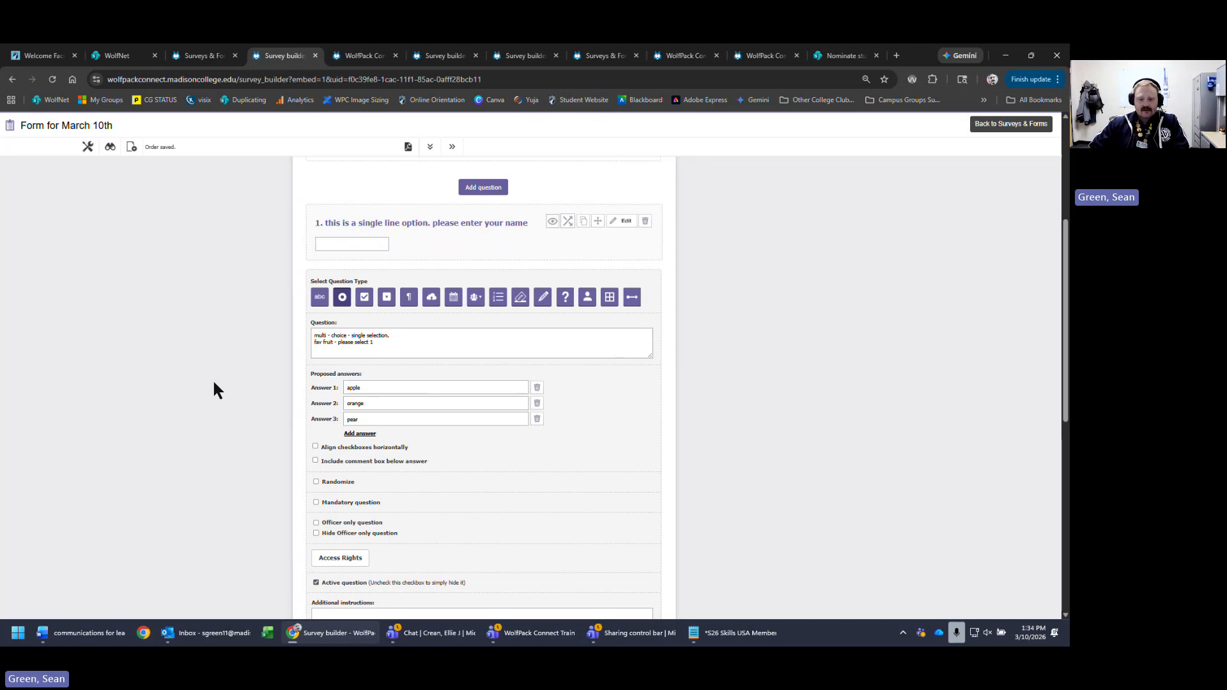
pyautogui.click(395, 461)
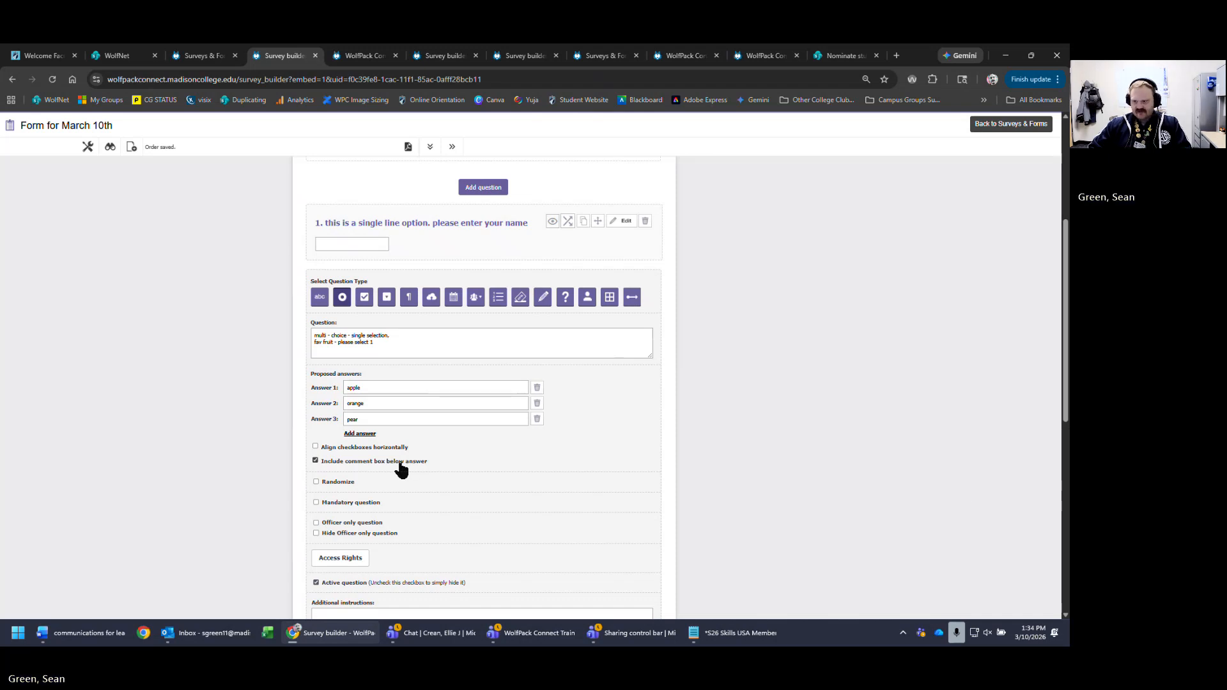
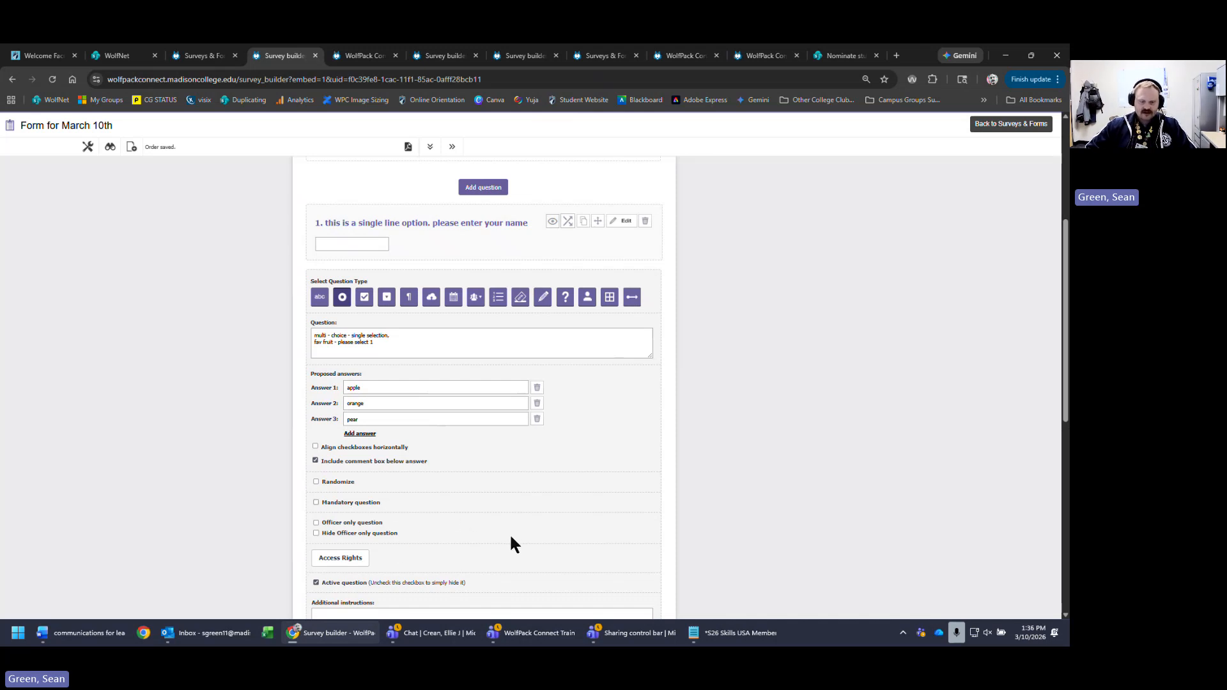
# - Save the single-choice fruit question with its apple, orange and pear answers and comment box
pyautogui.scroll(-1, 509, 539)
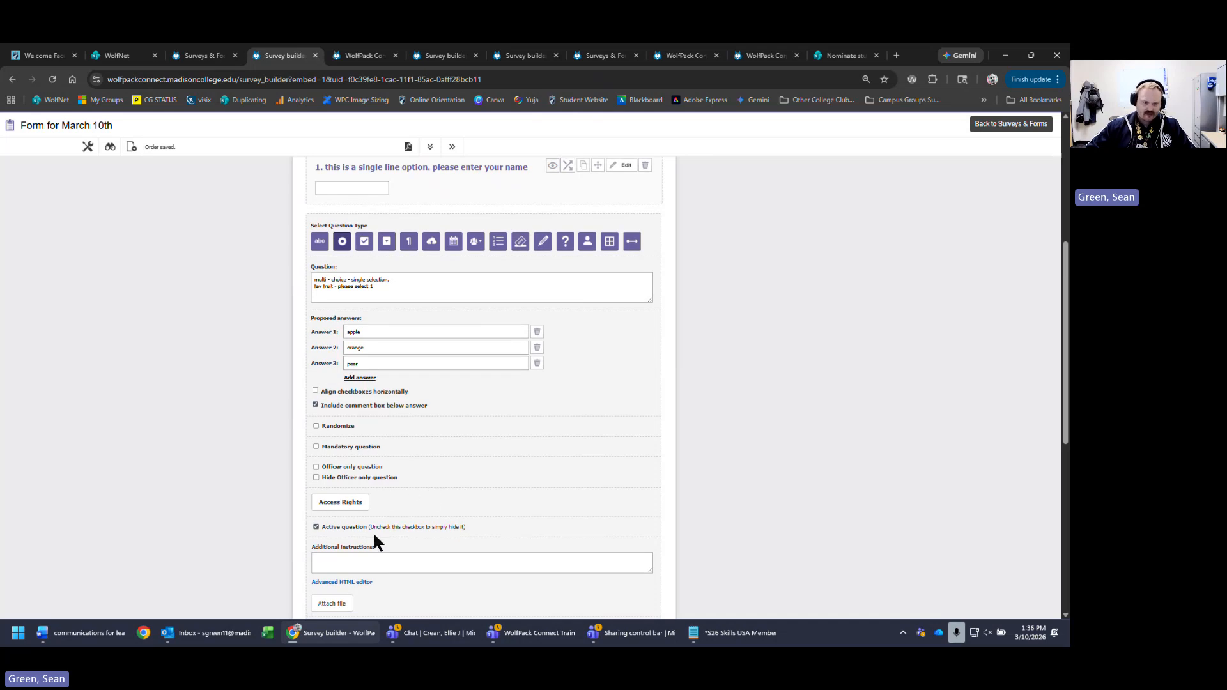
pyautogui.scroll(-2, 669, 535)
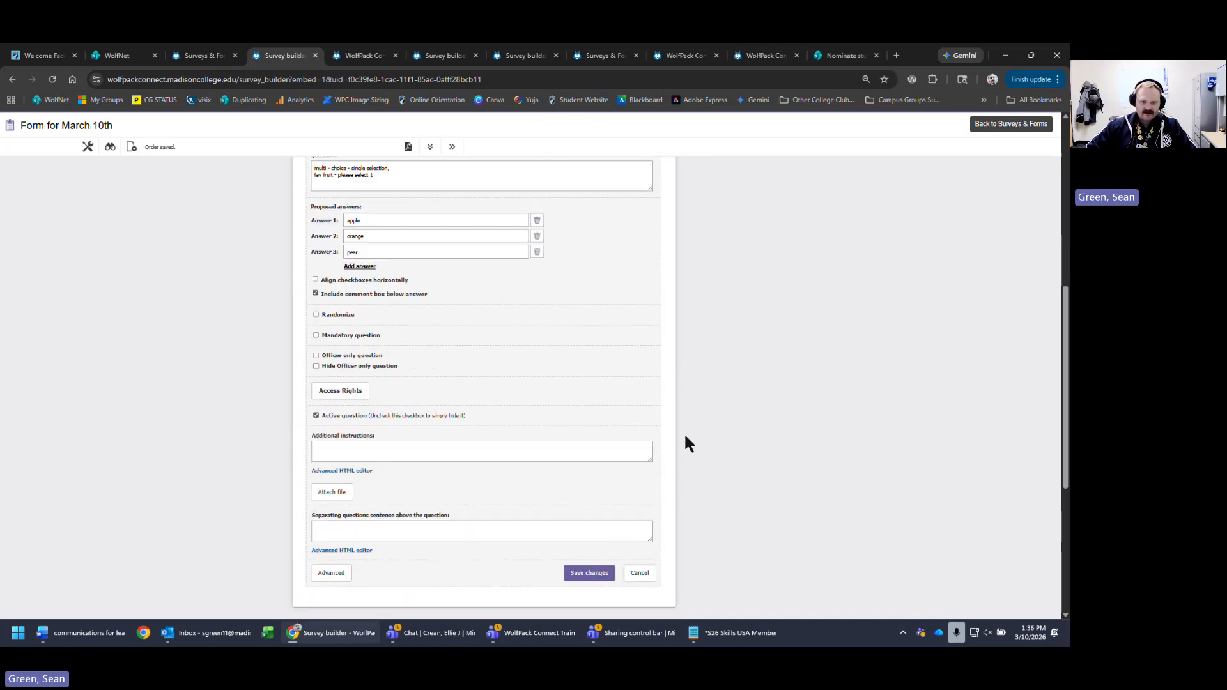
pyautogui.scroll(-2, 688, 441)
pyautogui.click(590, 463)
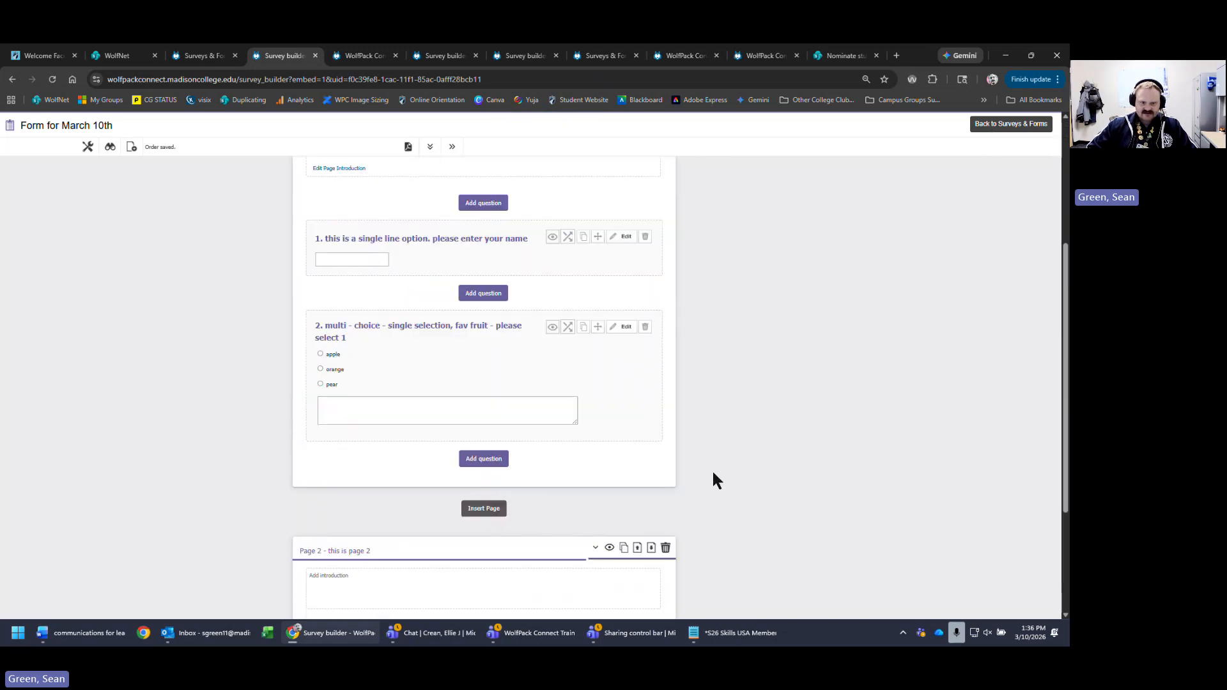
# - Add a multiple-selection question 'multi choice multi selection' asking for your top 3 favorite days of the week
pyautogui.click(482, 355)
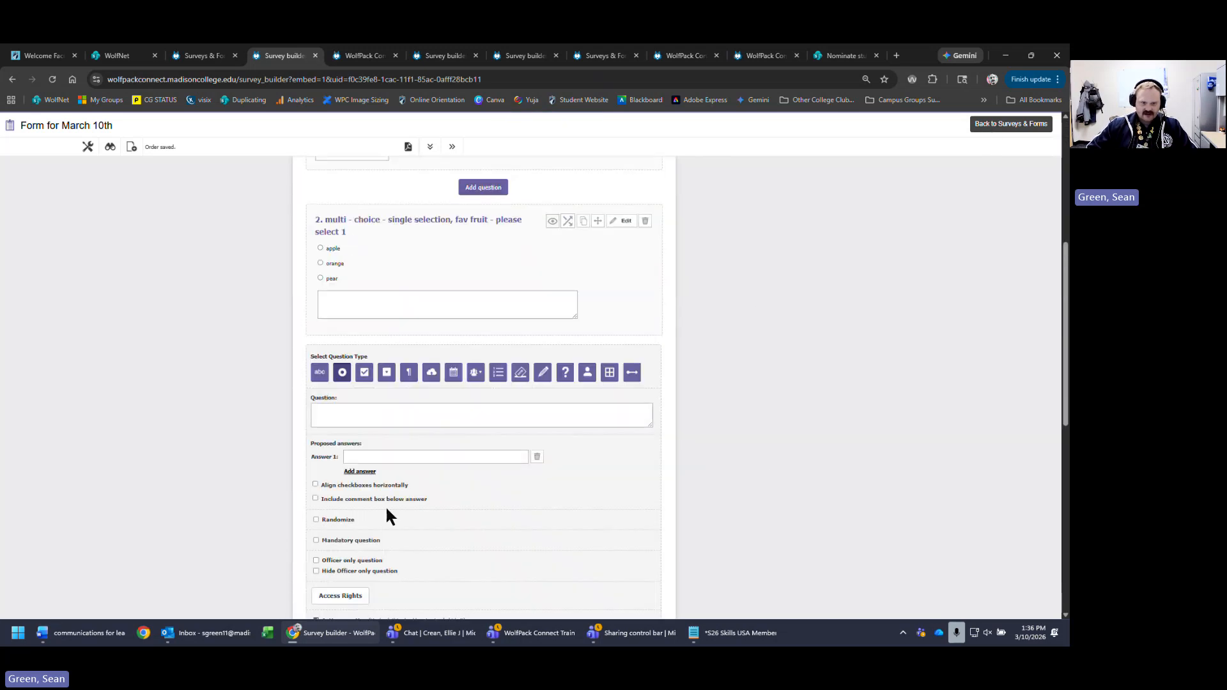
pyautogui.click(365, 378)
pyautogui.scroll(-3, 417, 365)
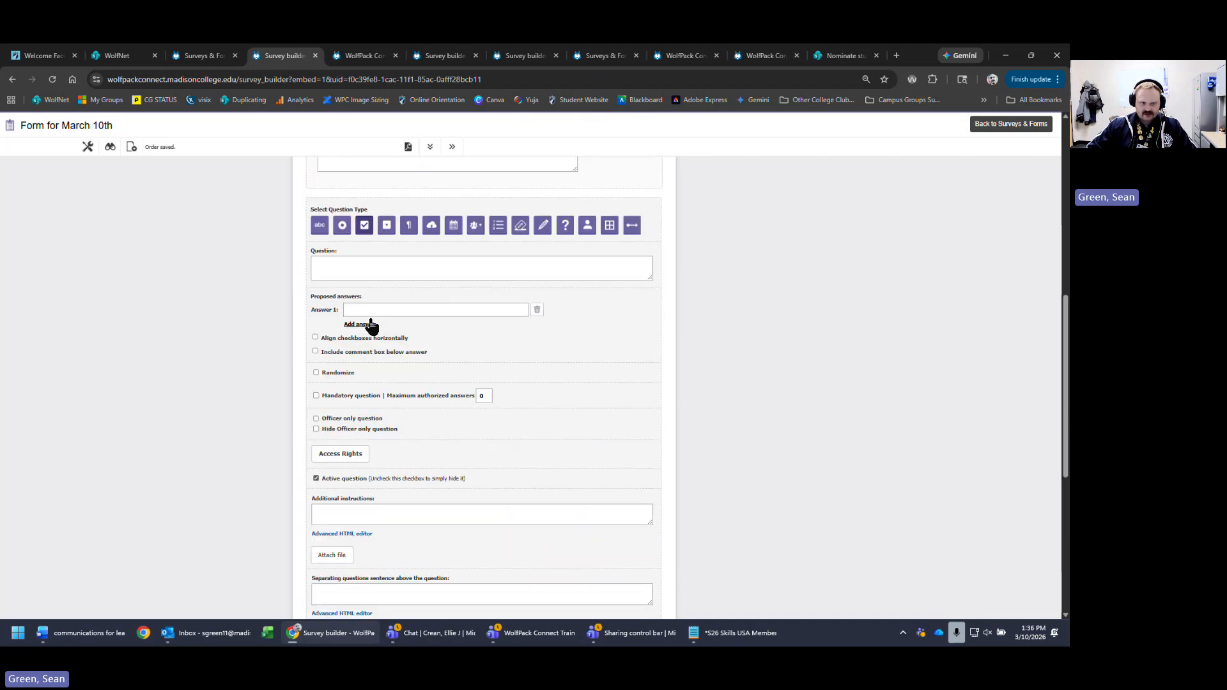
pyautogui.click(389, 249)
pyautogui.write('multi')
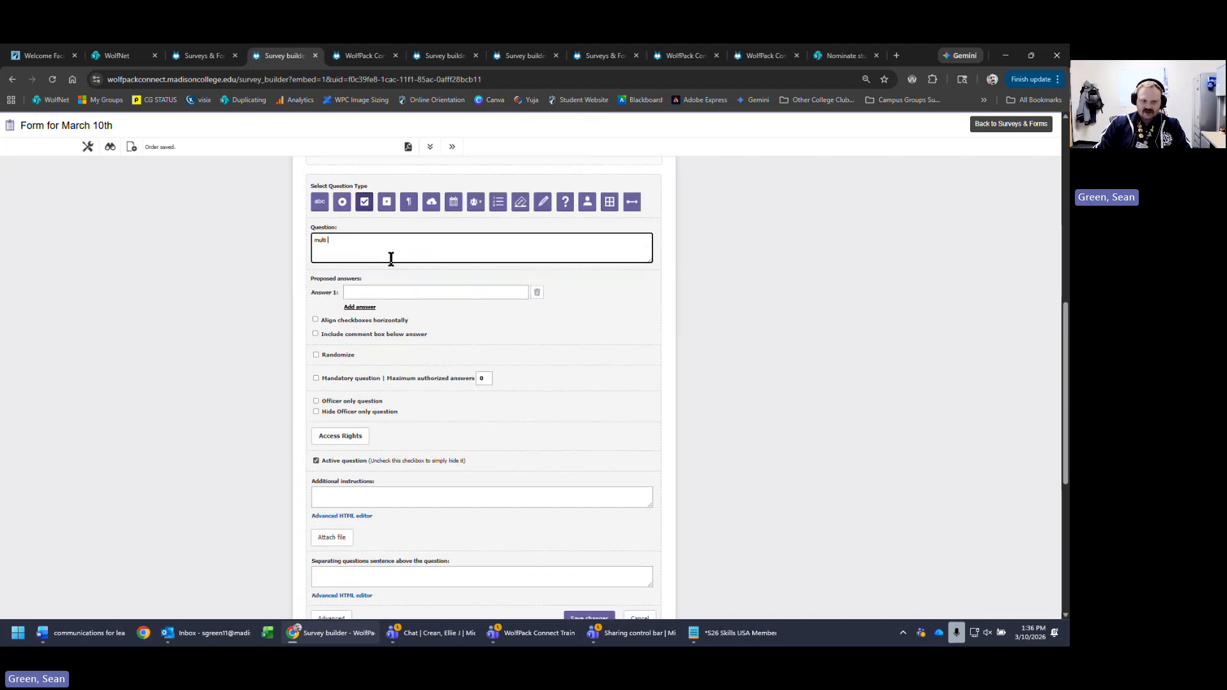
pyautogui.write(' choice -')
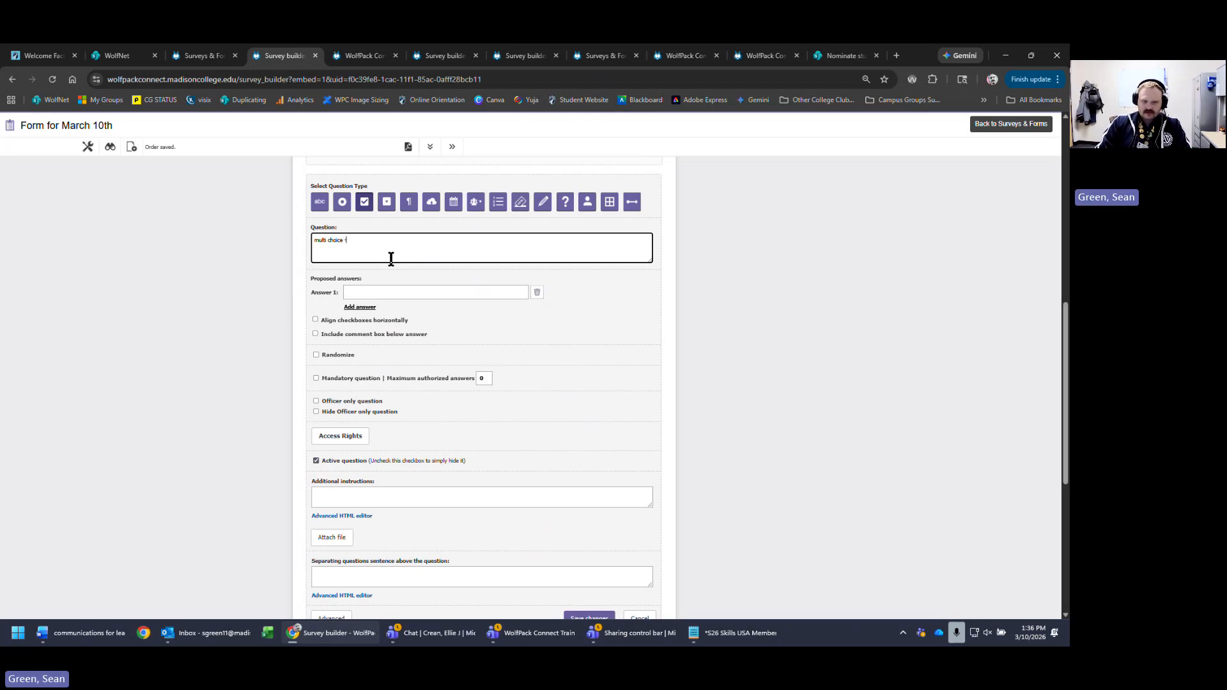
pyautogui.write('multi se')
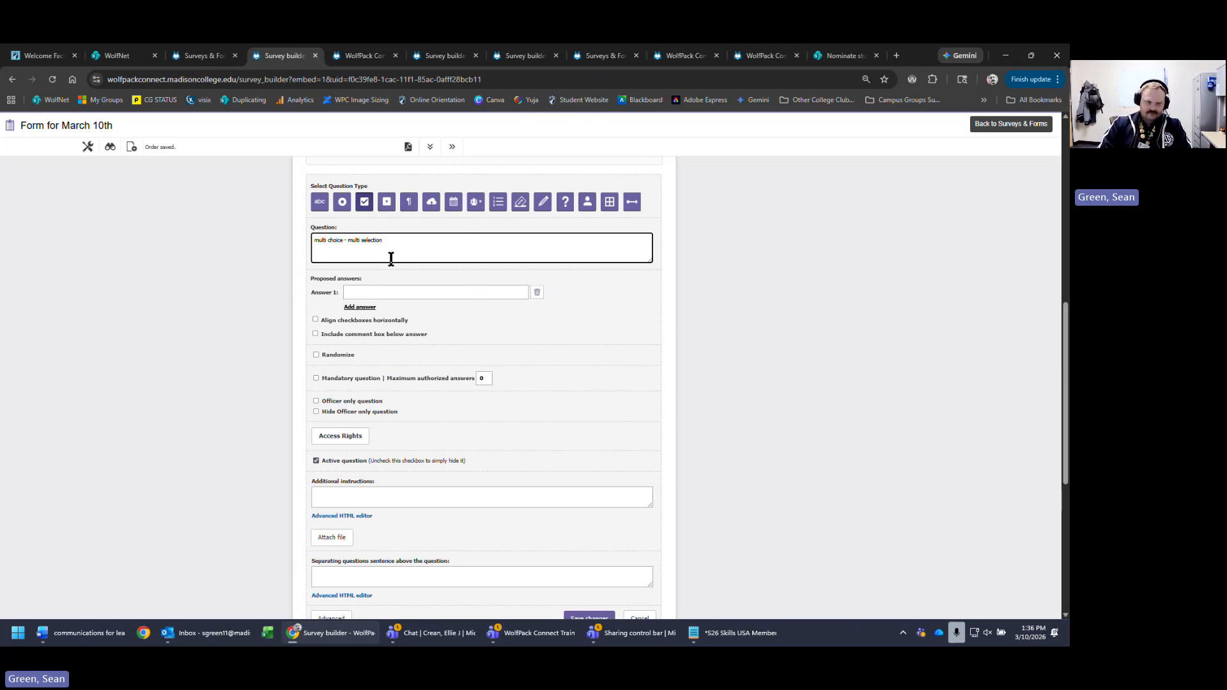
pyautogui.write('lection')
pyautogui.press('Return')
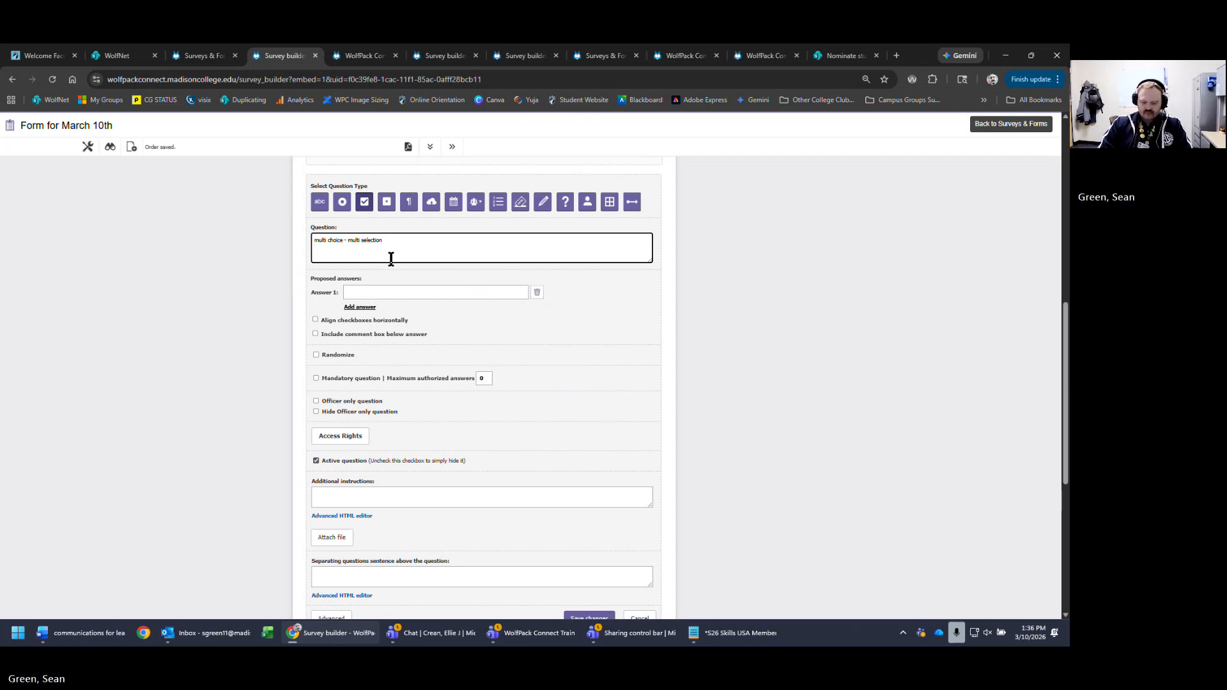
pyautogui.write('wha')
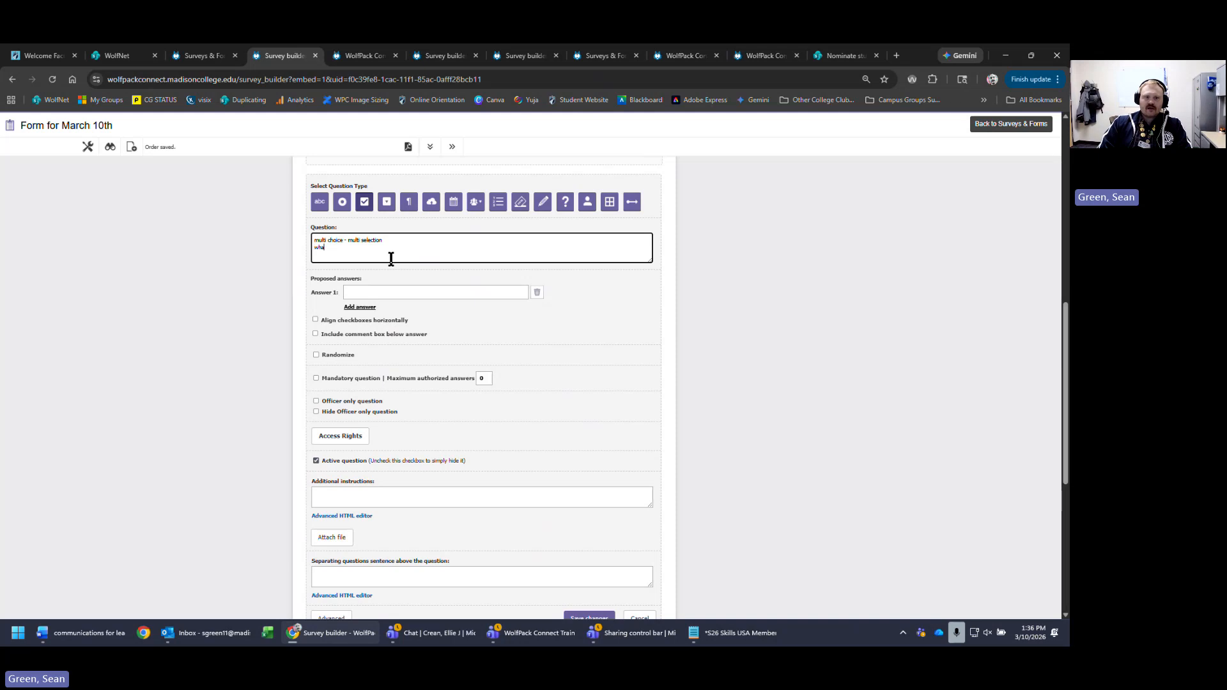
pyautogui.write('t are ')
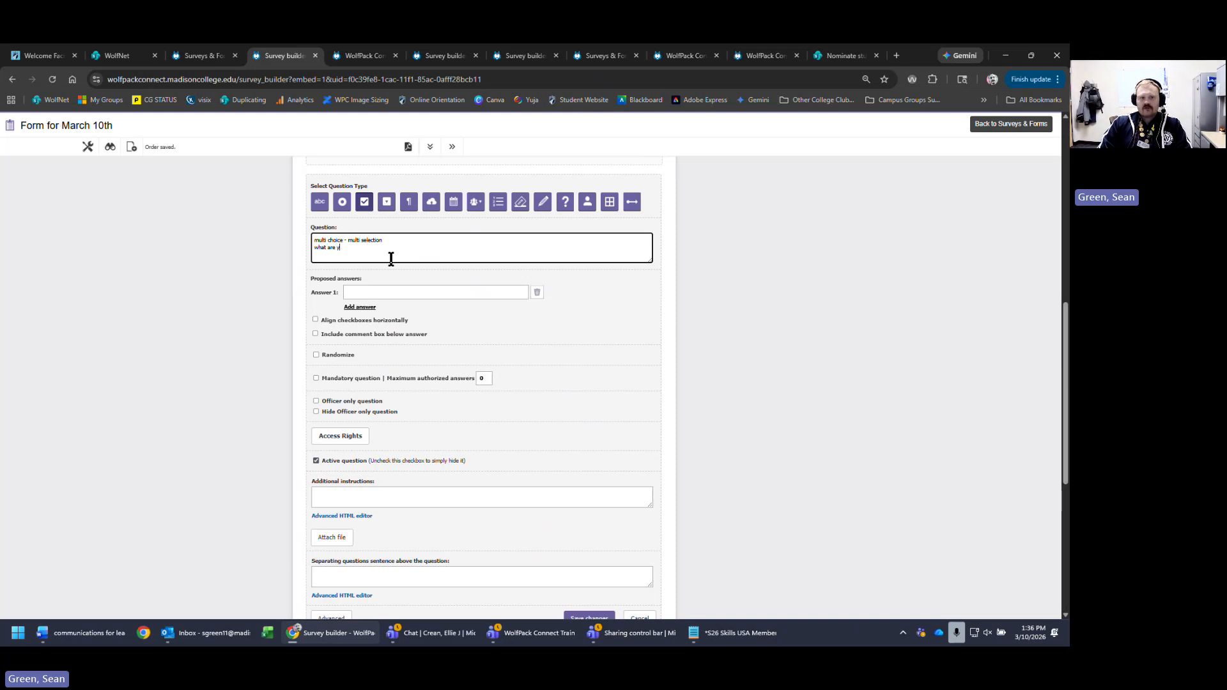
pyautogui.write('your')
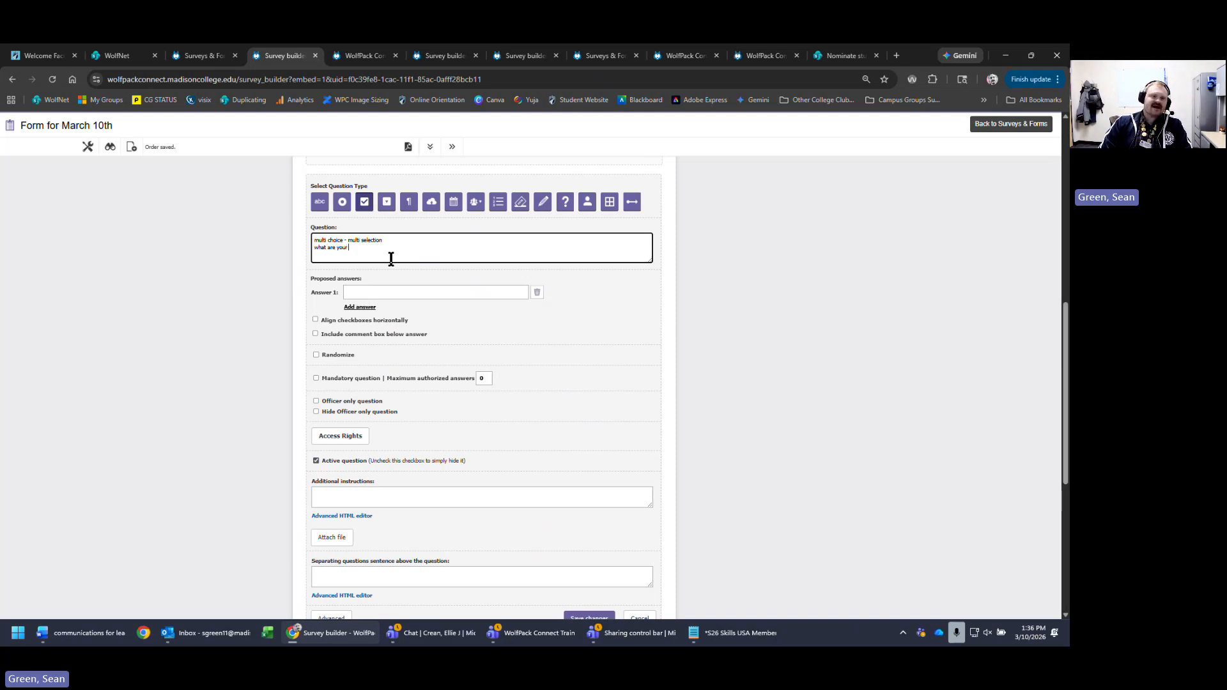
pyautogui.write(' top')
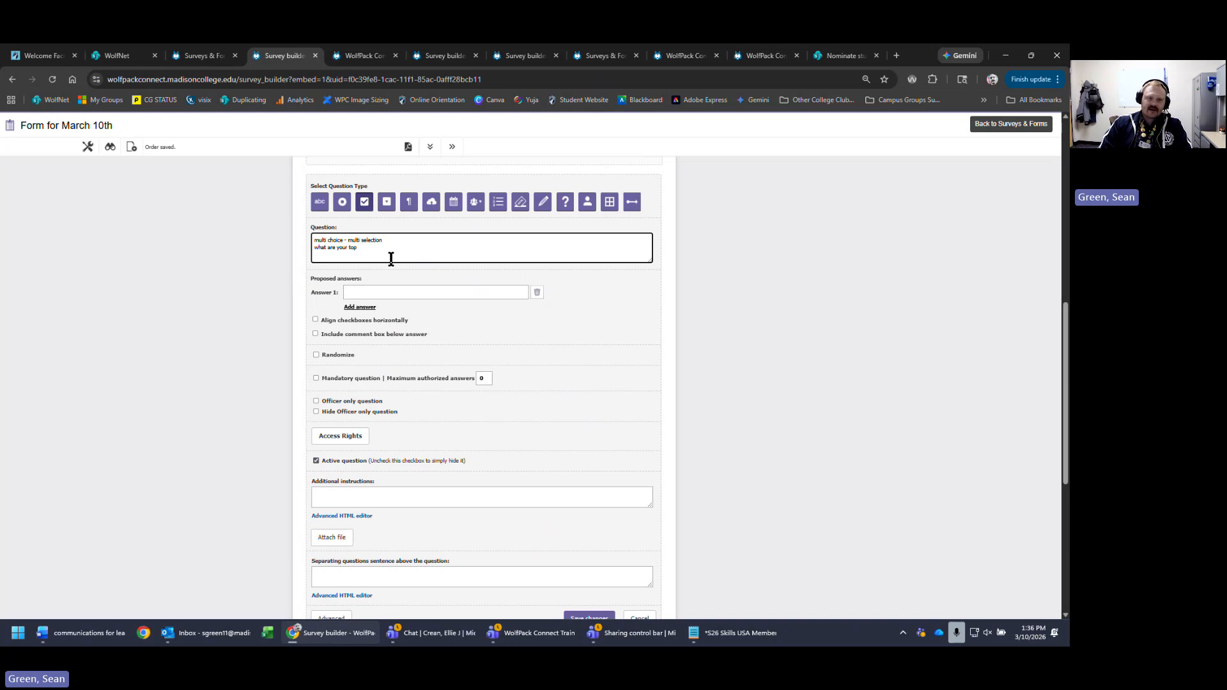
pyautogui.write(' 3 favorite')
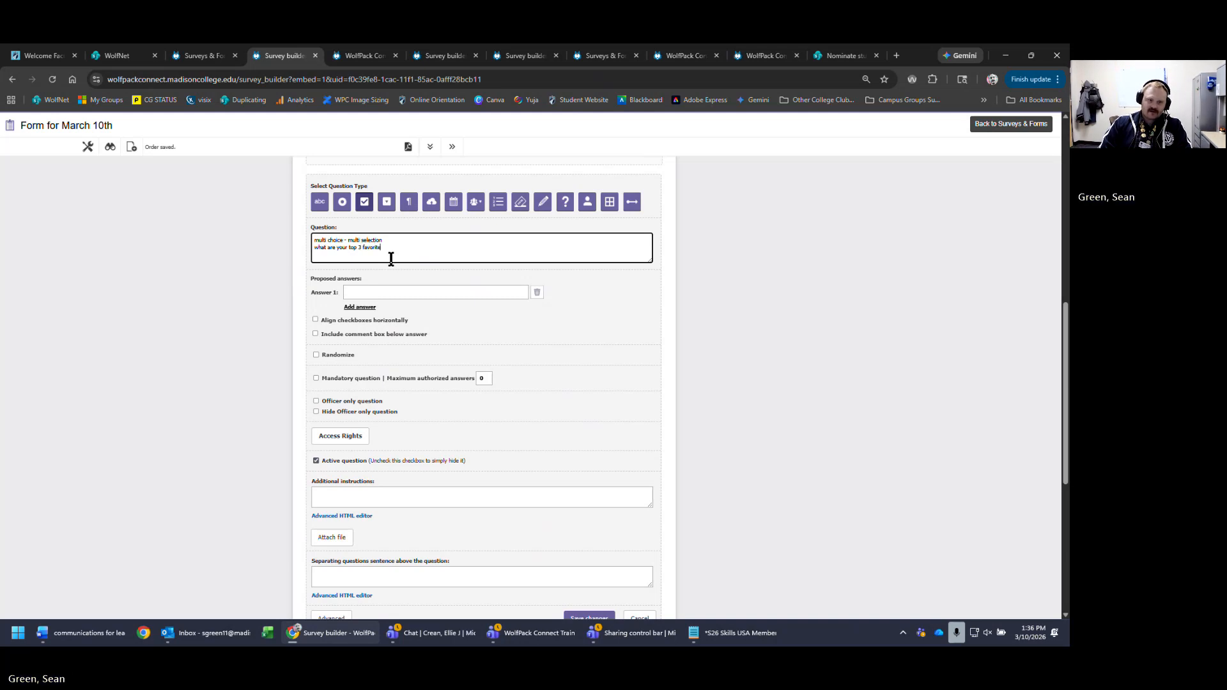
pyautogui.write(' days of the week?')
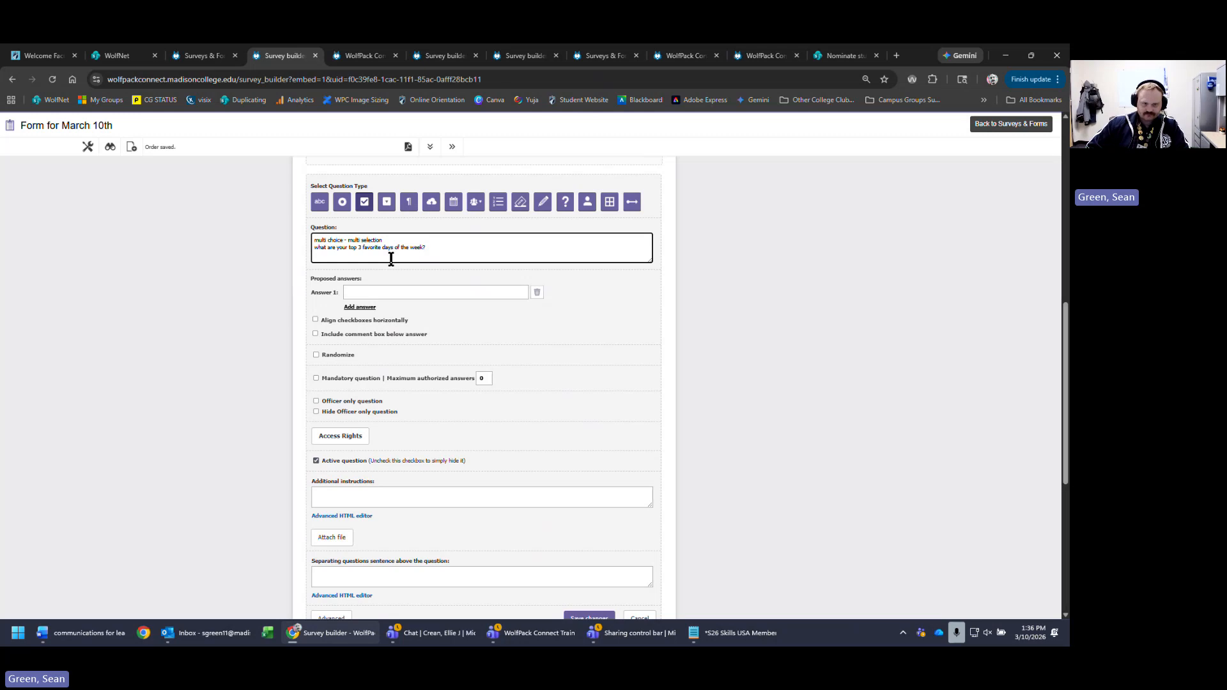
# - Enter mon, tues, wed and thurs as the first four day answers
pyautogui.click(460, 292)
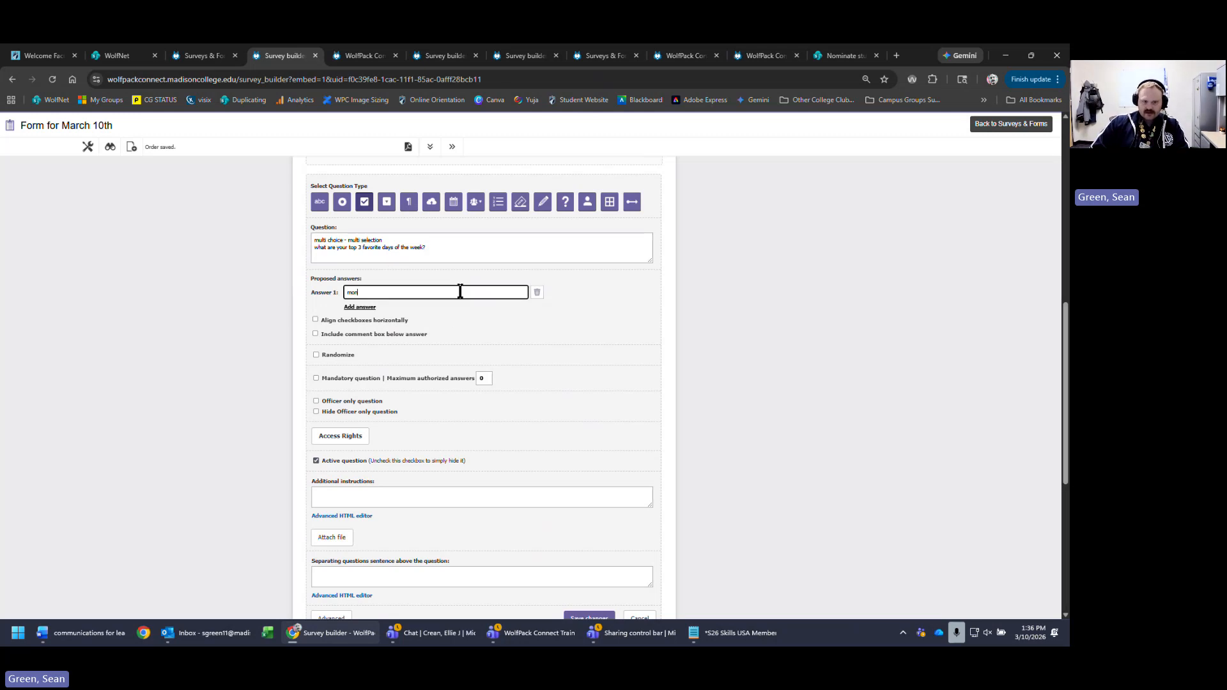
pyautogui.click(362, 308)
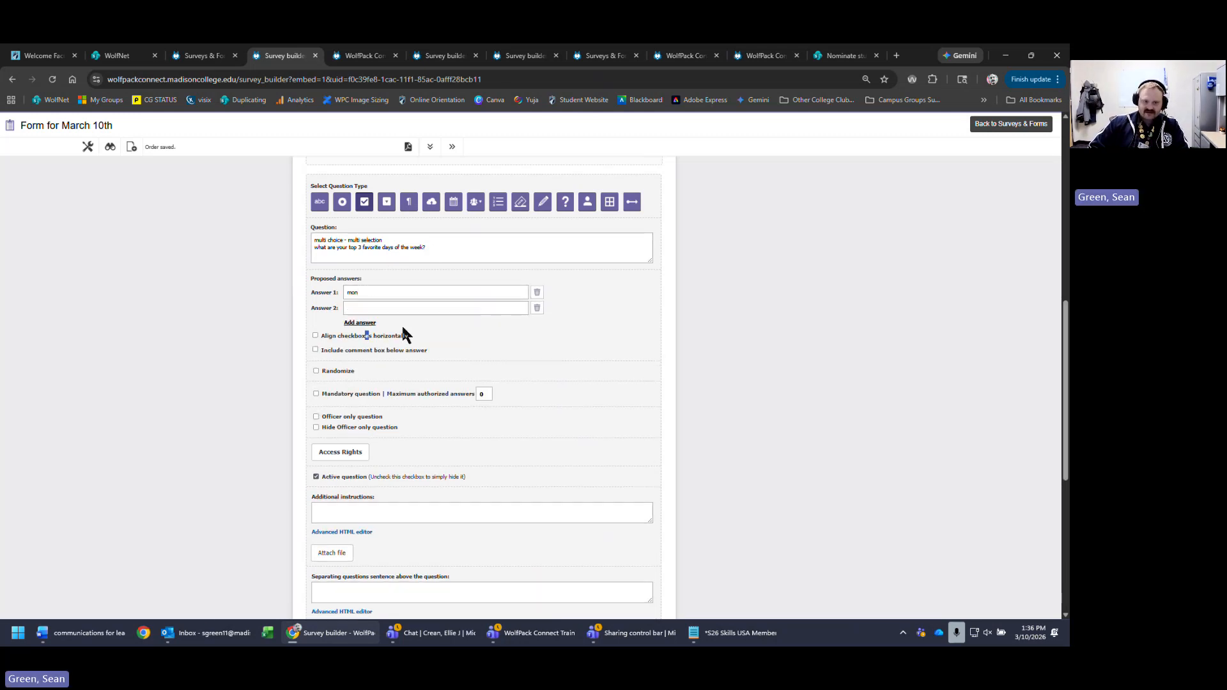
pyautogui.click(417, 309)
pyautogui.write('tues')
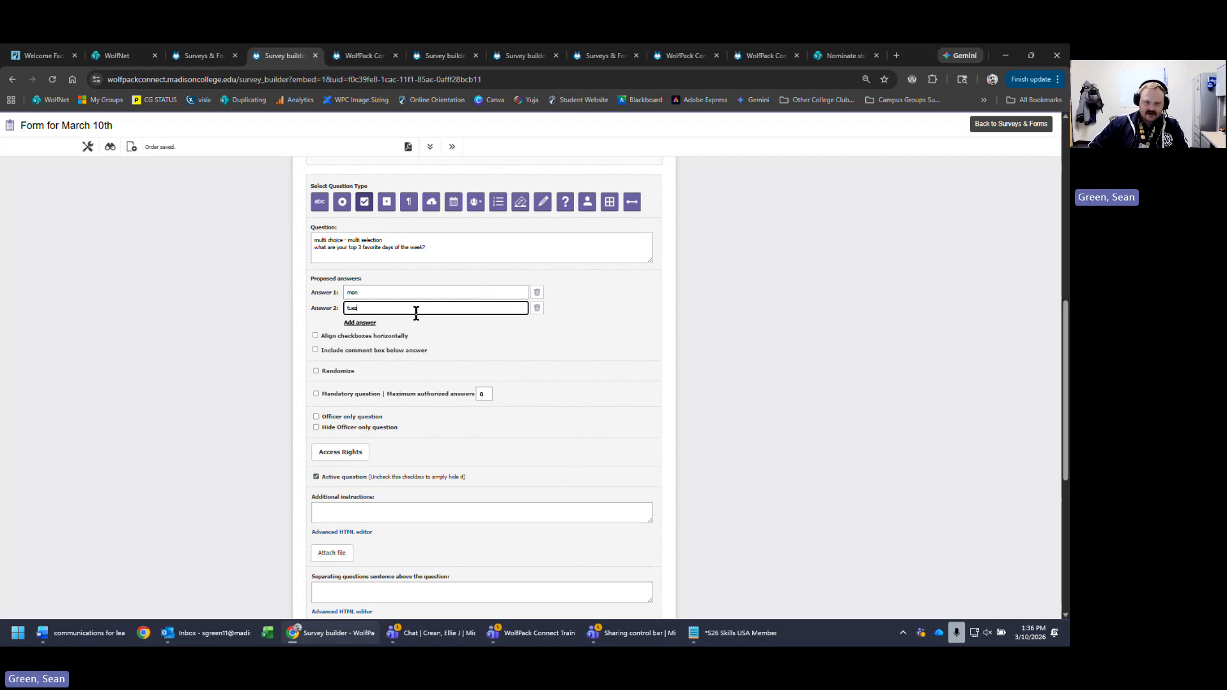
pyautogui.click(375, 327)
pyautogui.write('wed')
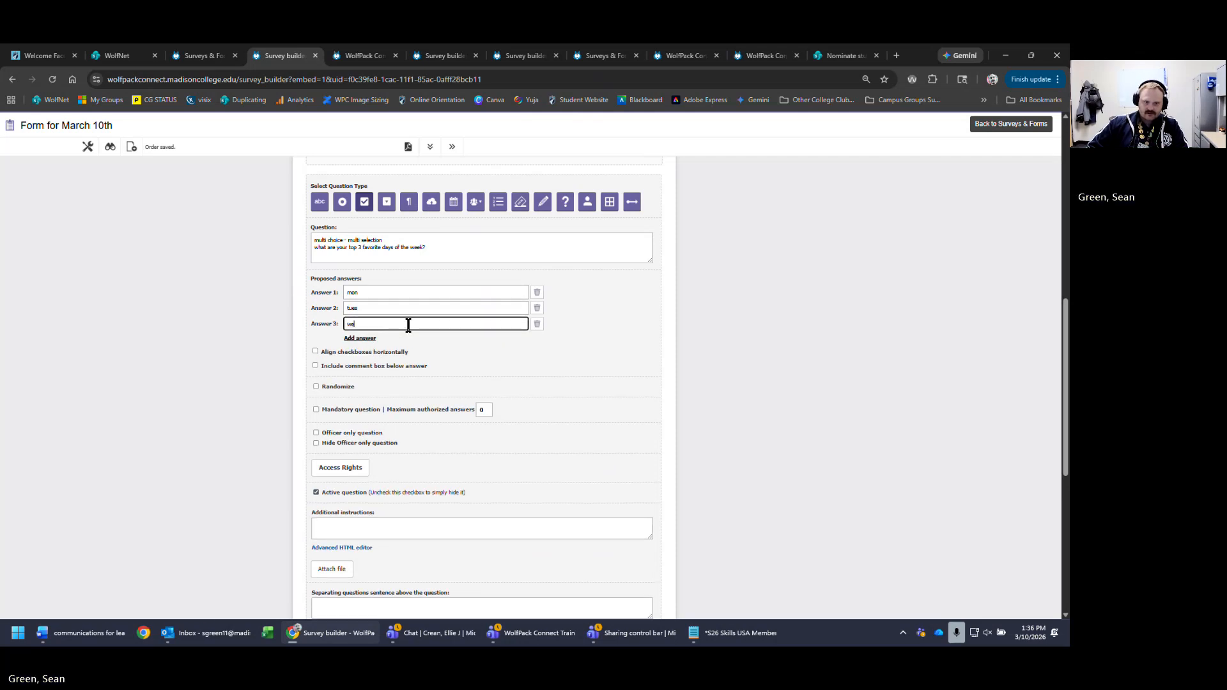
pyautogui.click(359, 338)
pyautogui.write('thurs')
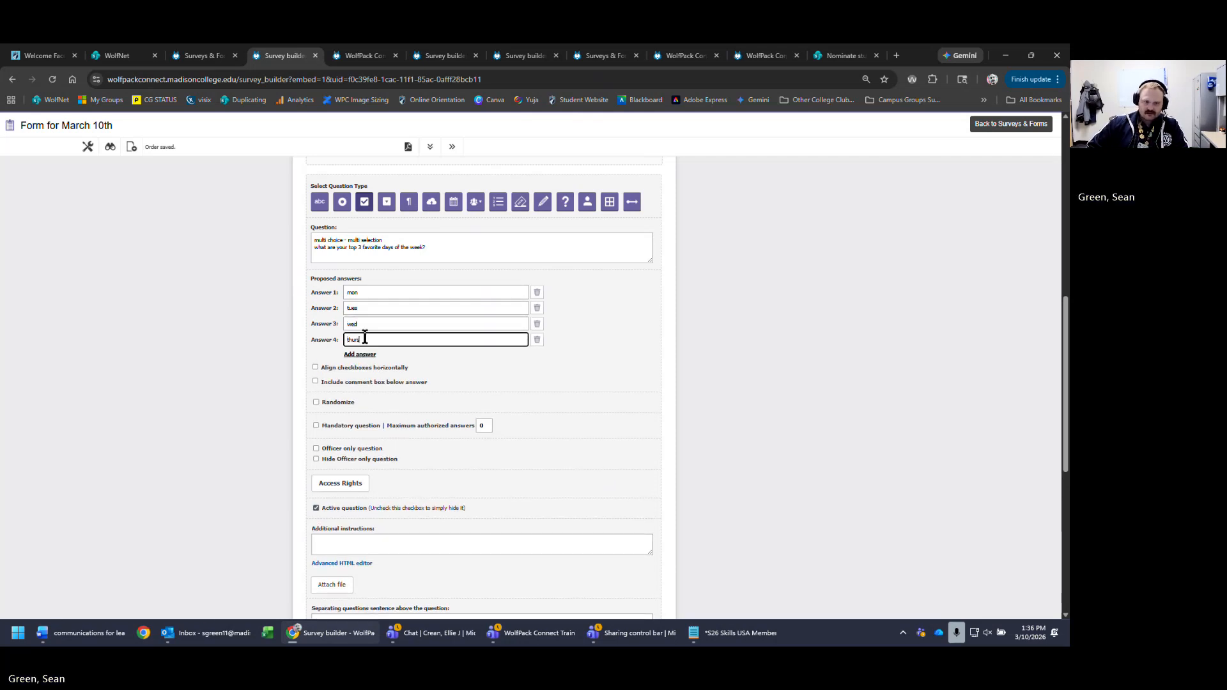
# - Add fri, sat and sun as answers five through seven
pyautogui.click(362, 354)
pyautogui.write('fri')
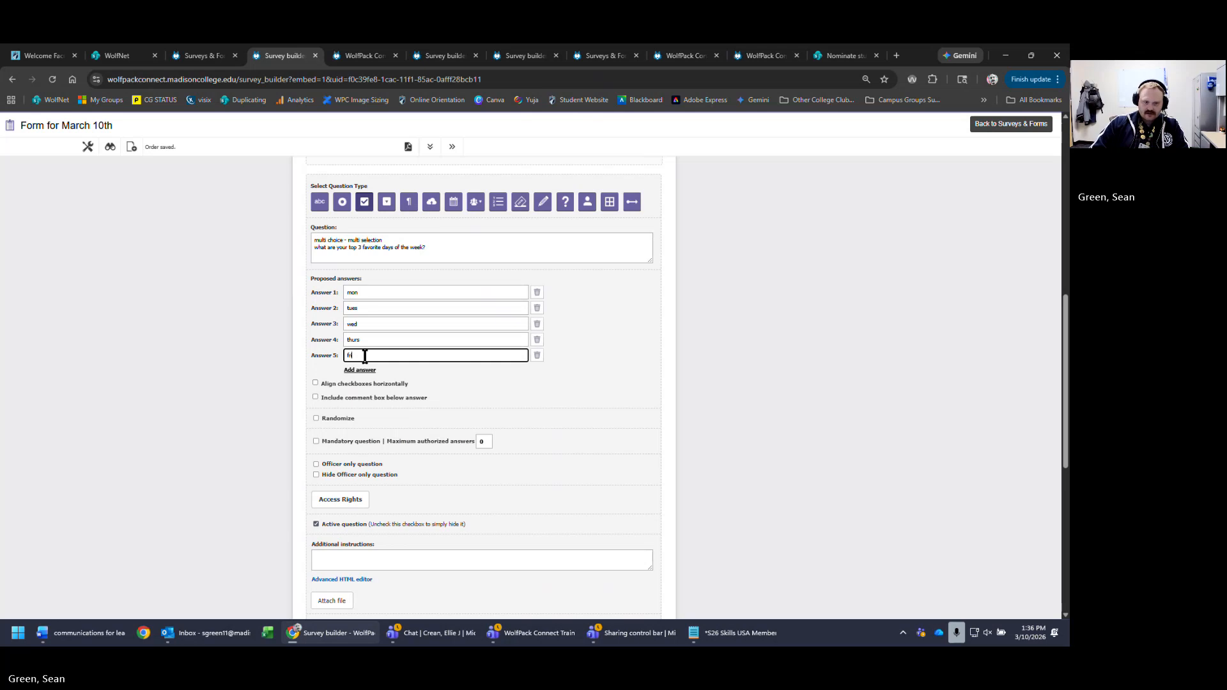
pyautogui.click(360, 370)
pyautogui.write('sat')
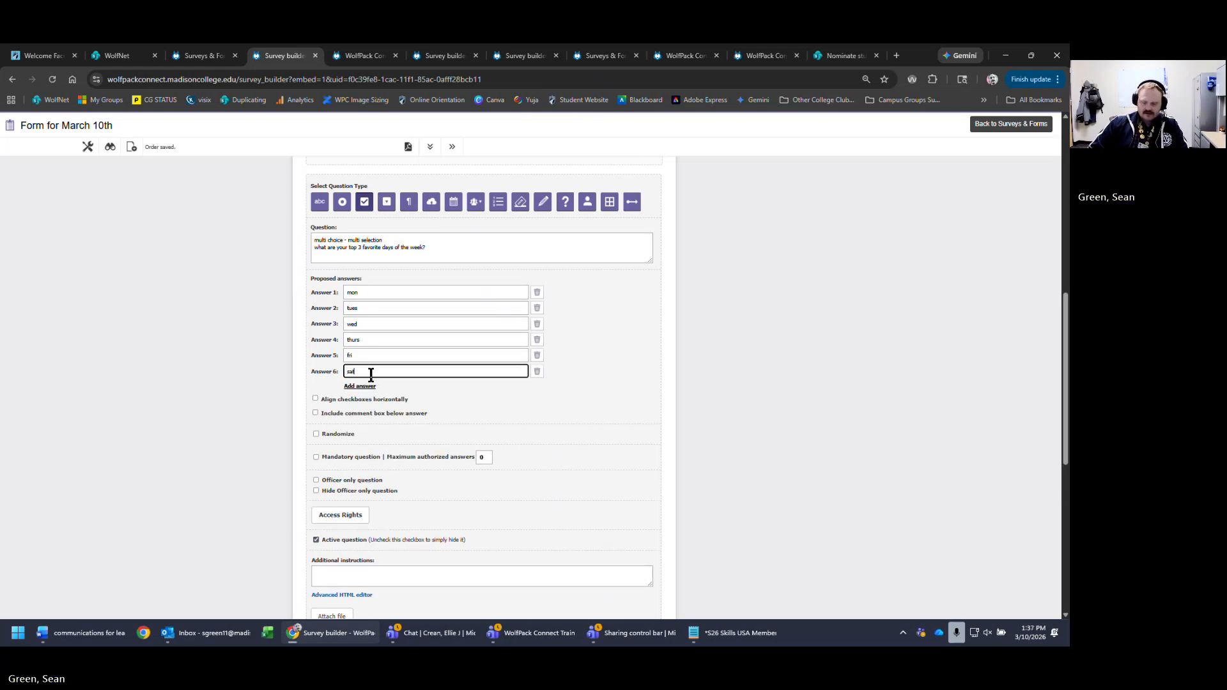
pyautogui.click(365, 386)
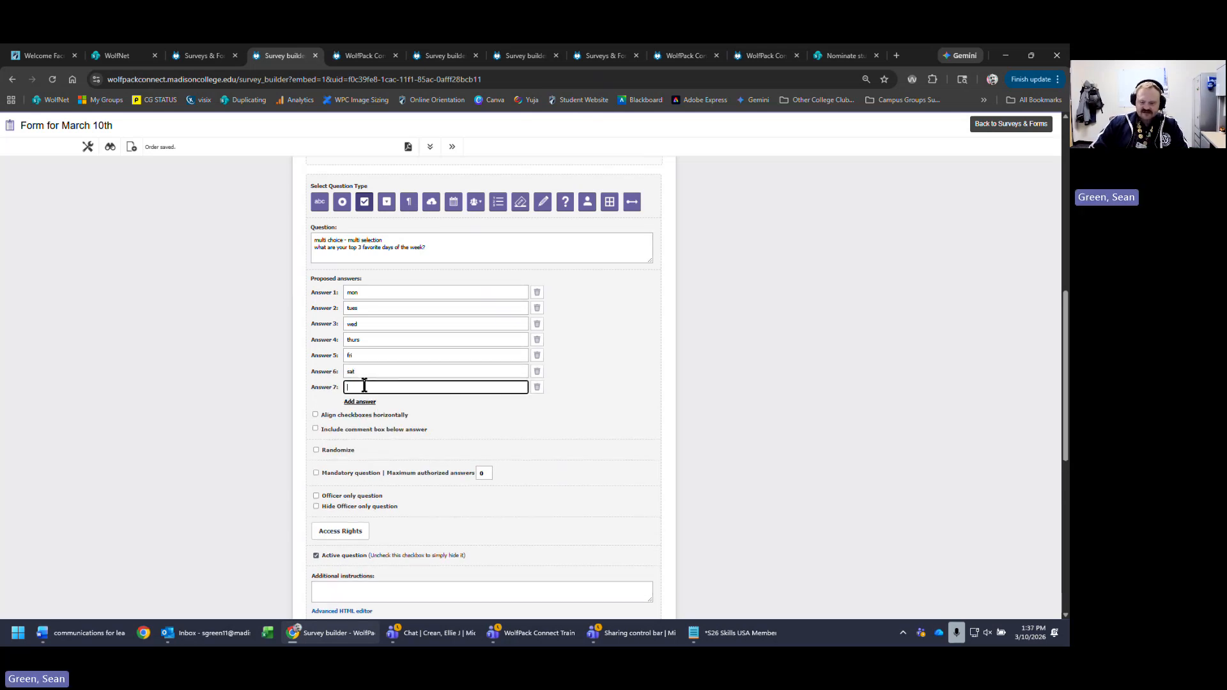
pyautogui.write('sun')
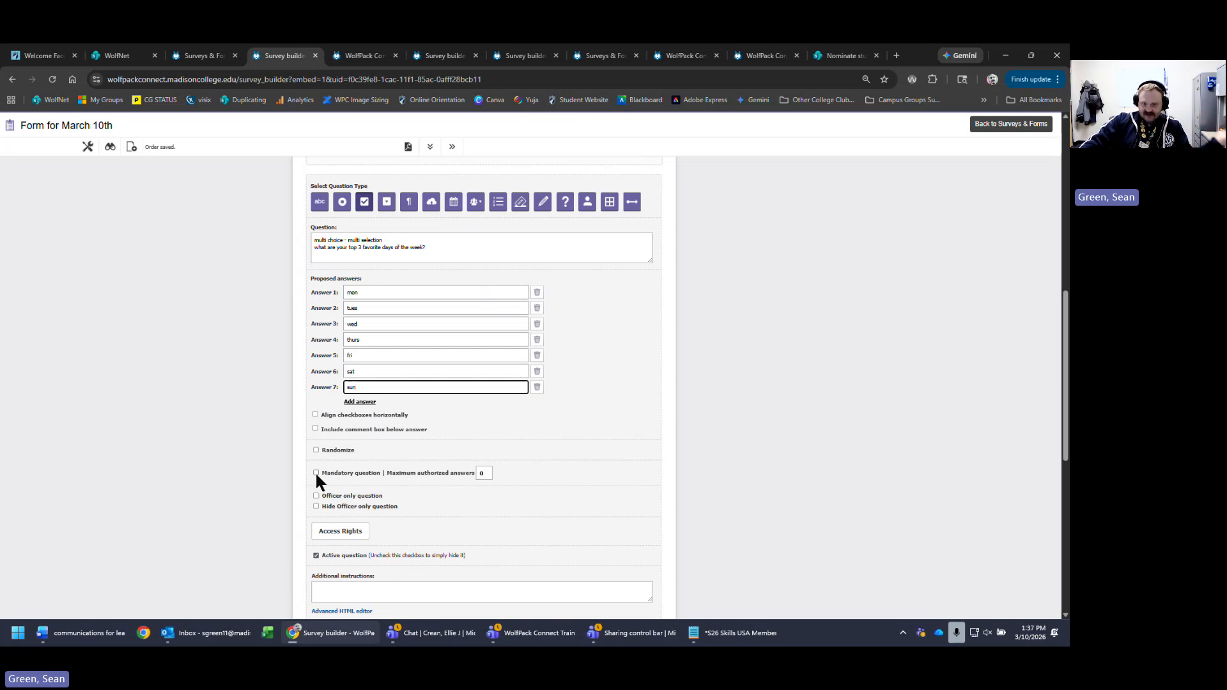
# - Cap the days question at 3 maximum authorized answers and save it as question 3
pyautogui.click(484, 474)
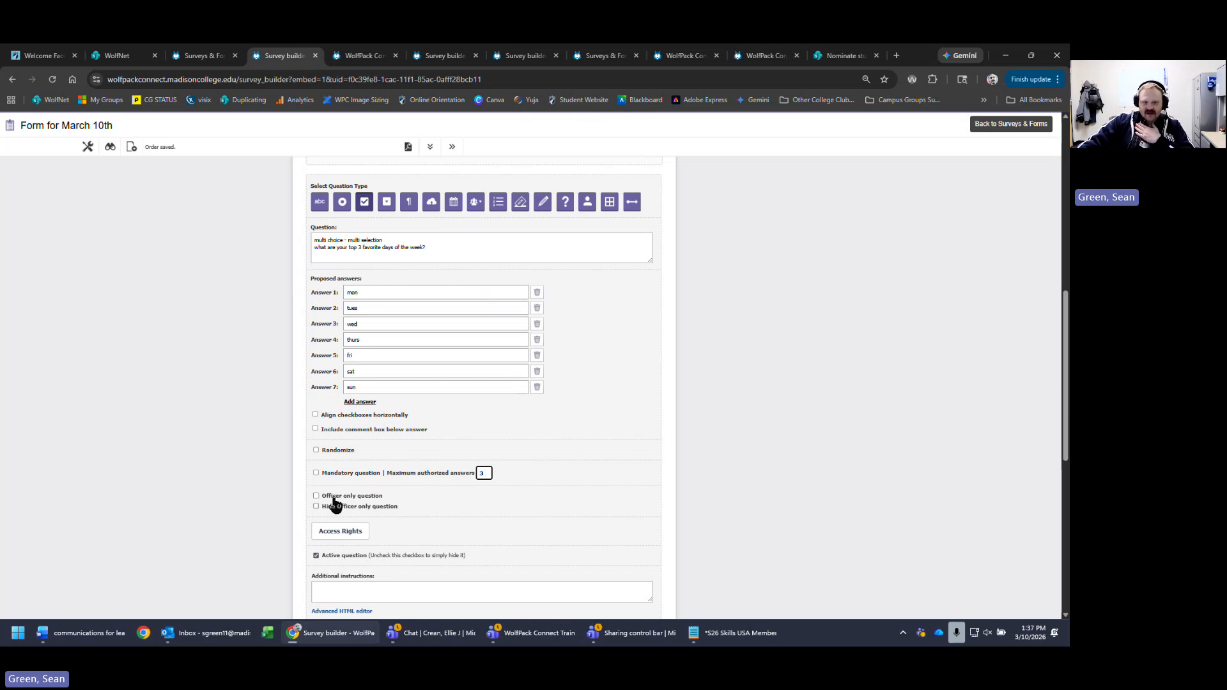
pyautogui.scroll(-3, 352, 574)
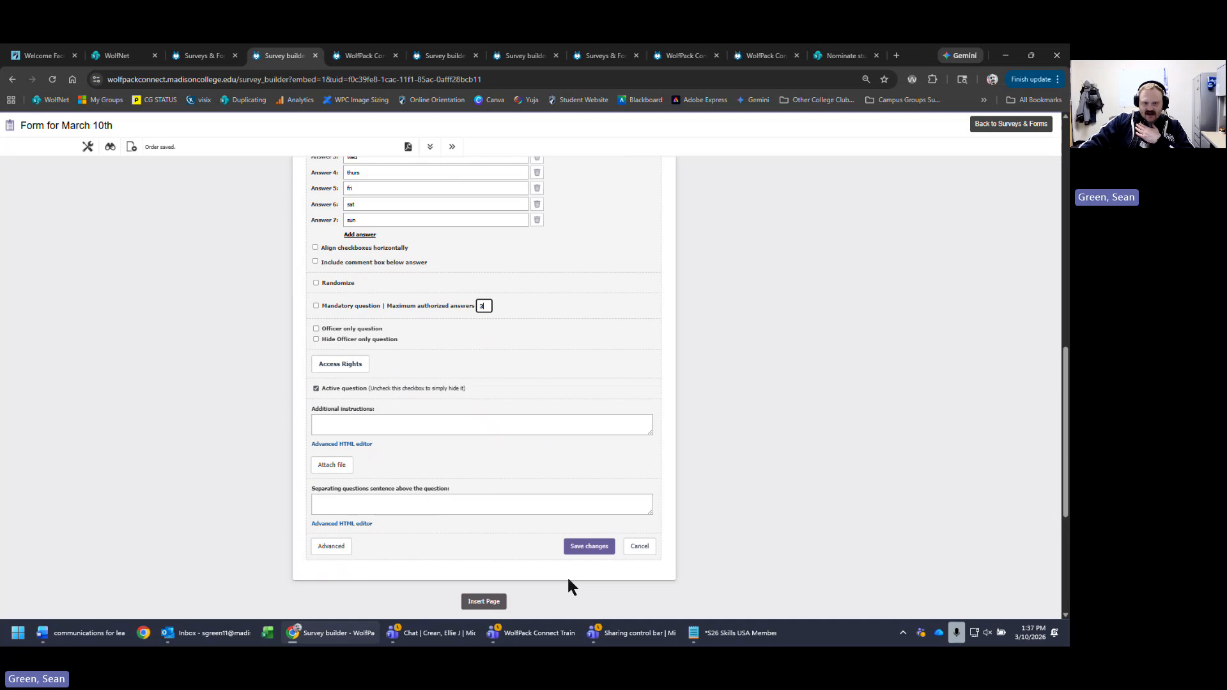
pyautogui.click(587, 548)
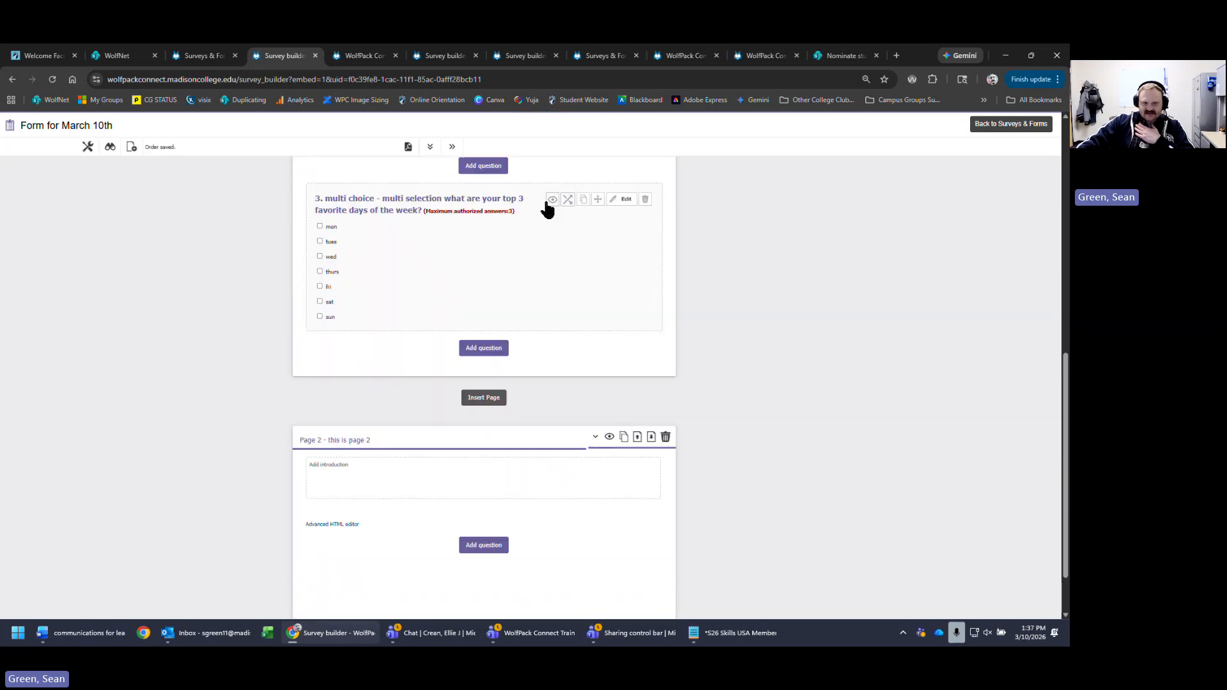
pyautogui.moveTo(517, 209); pyautogui.dragTo(412, 213)
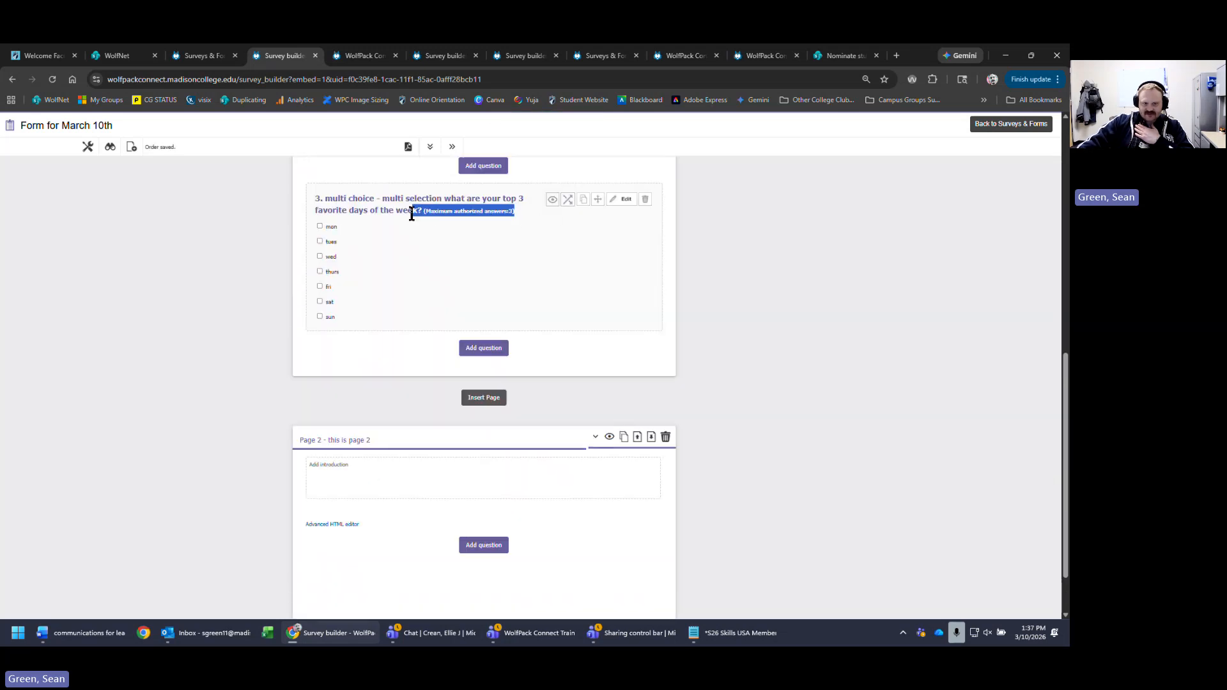
pyautogui.click(534, 225)
pyautogui.scroll(5, 927, 405)
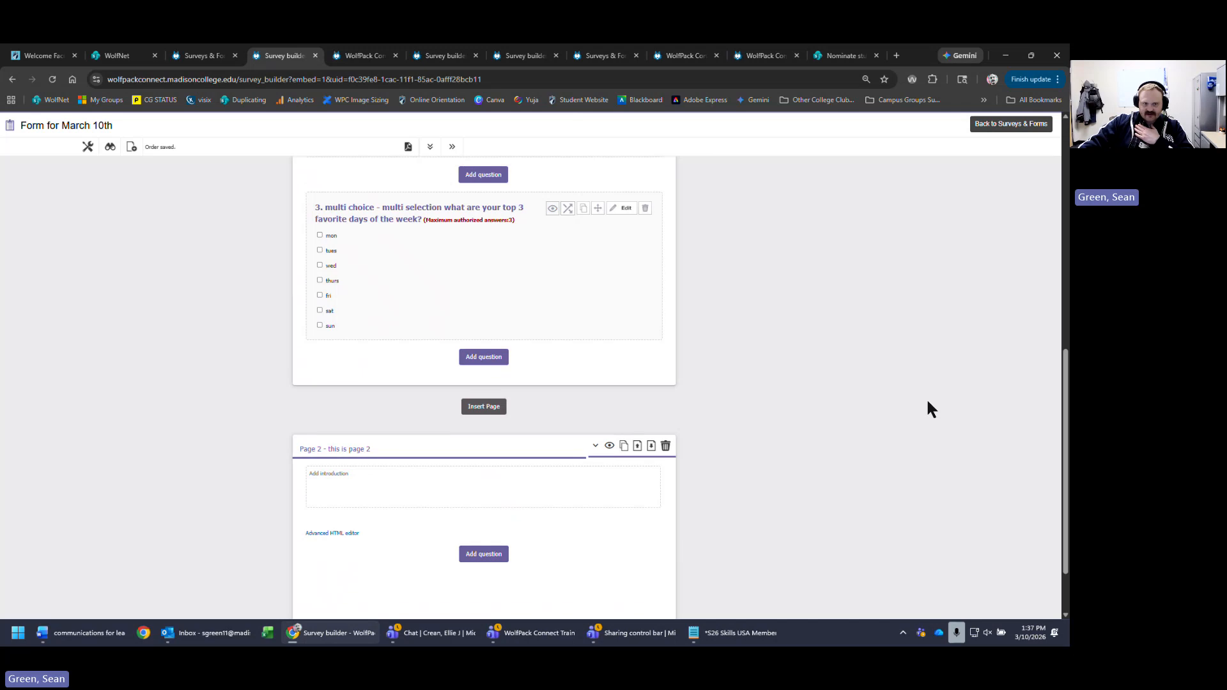
pyautogui.scroll(-4, 928, 409)
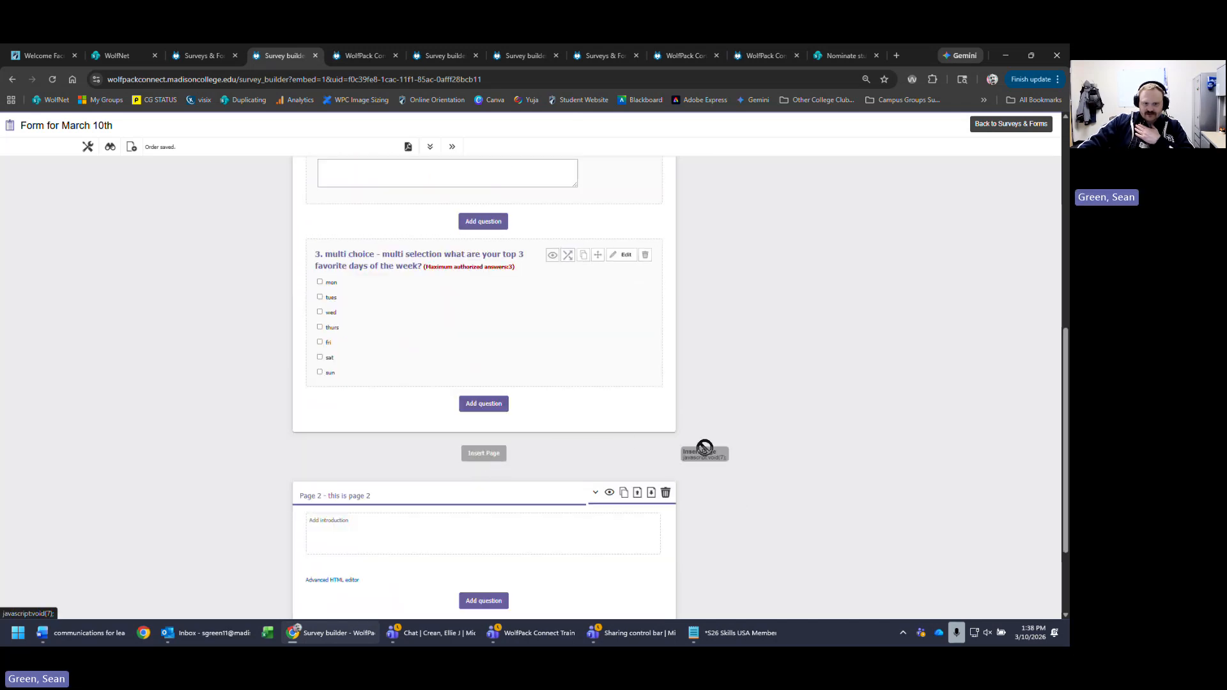
# - Add a dropdown choice question reading 'multi choice - dropdown fav day of the week'
pyautogui.click(495, 404)
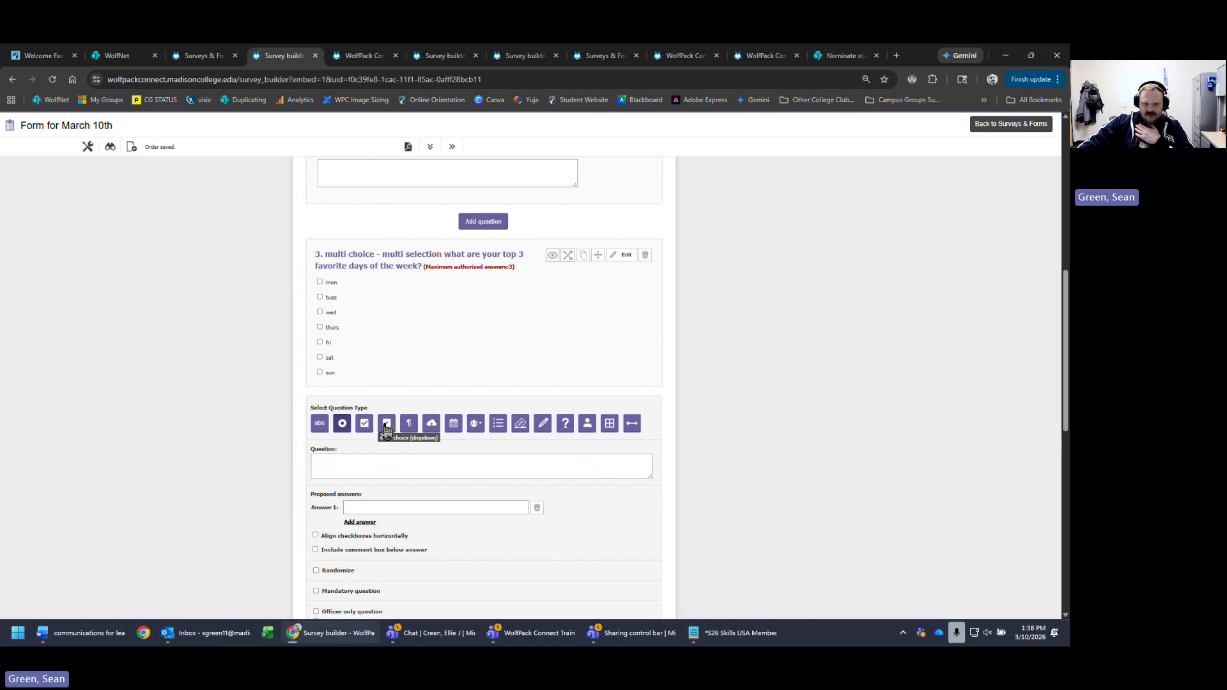
pyautogui.click(386, 424)
pyautogui.scroll(-4, 363, 411)
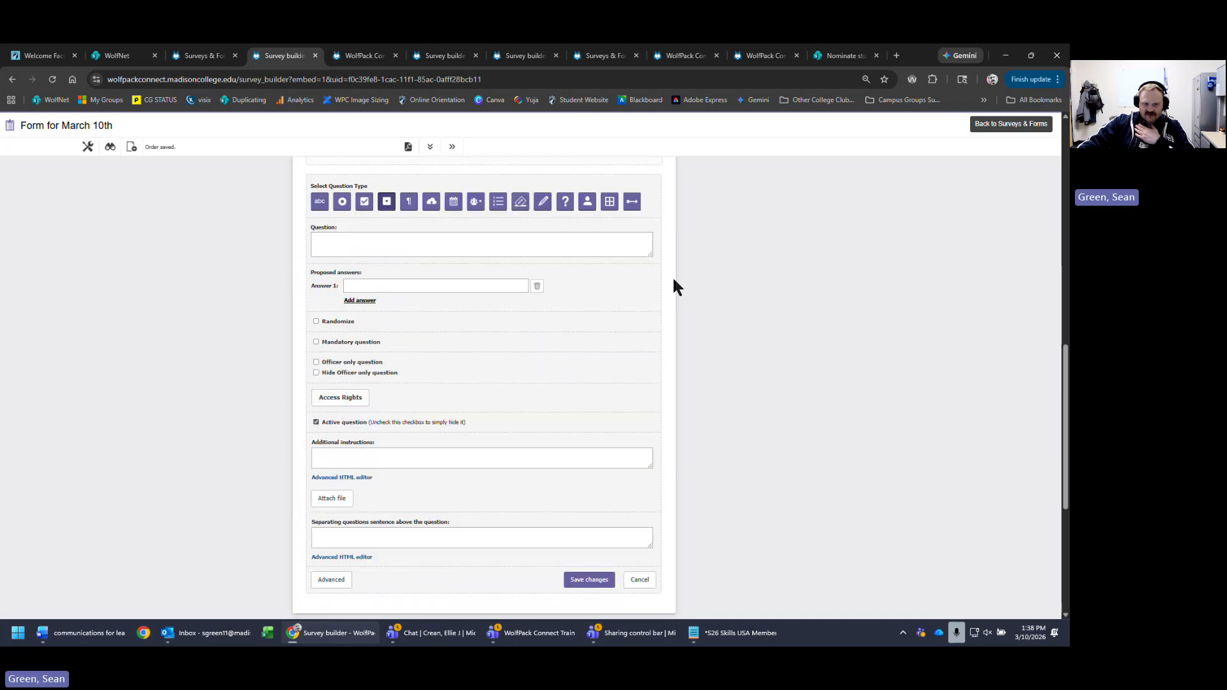
pyautogui.click(476, 244)
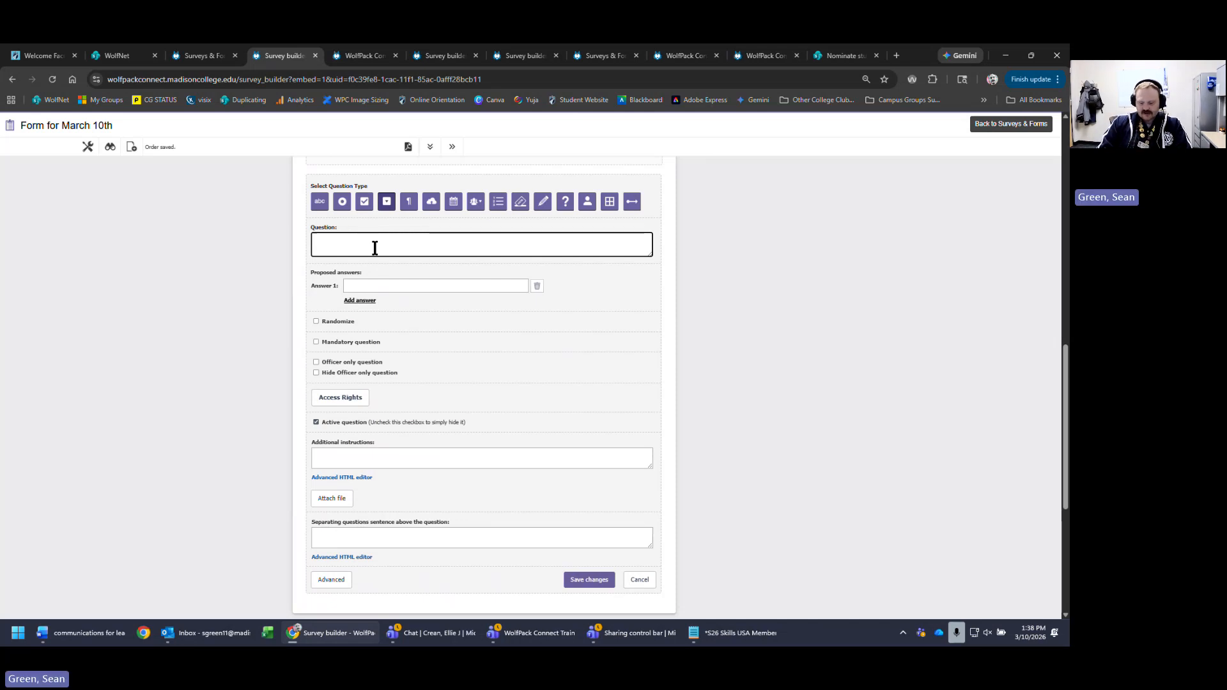
pyautogui.write('multi c')
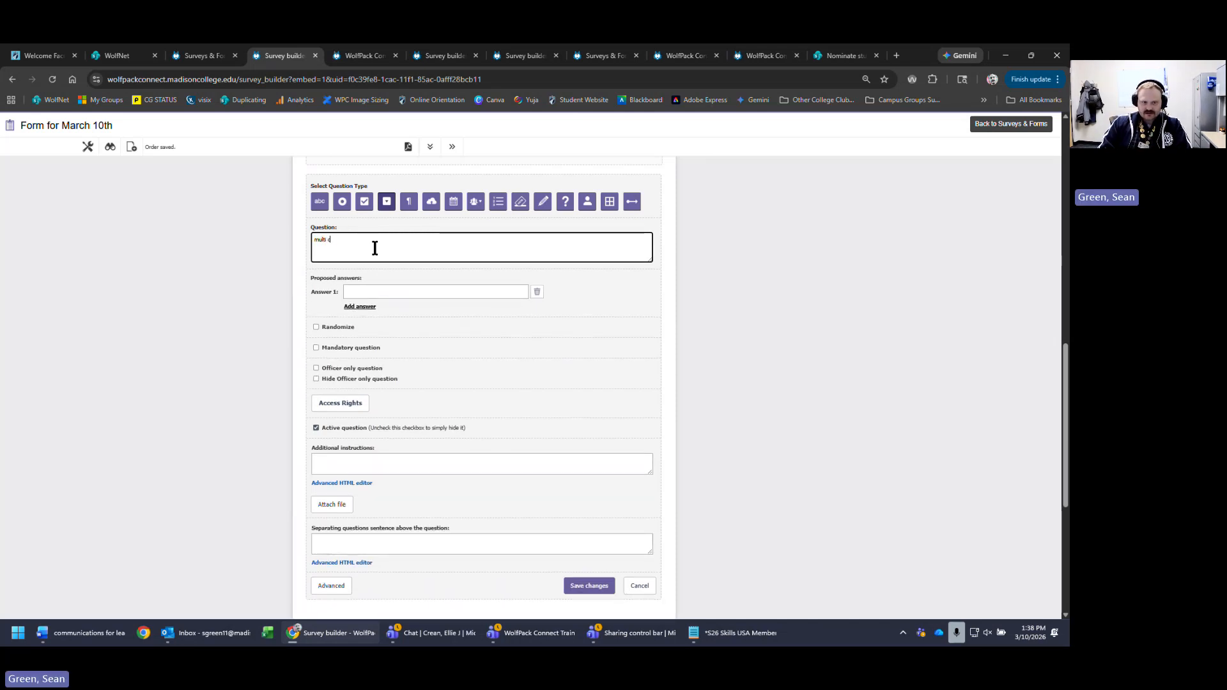
pyautogui.write('hoice - dropdown ')
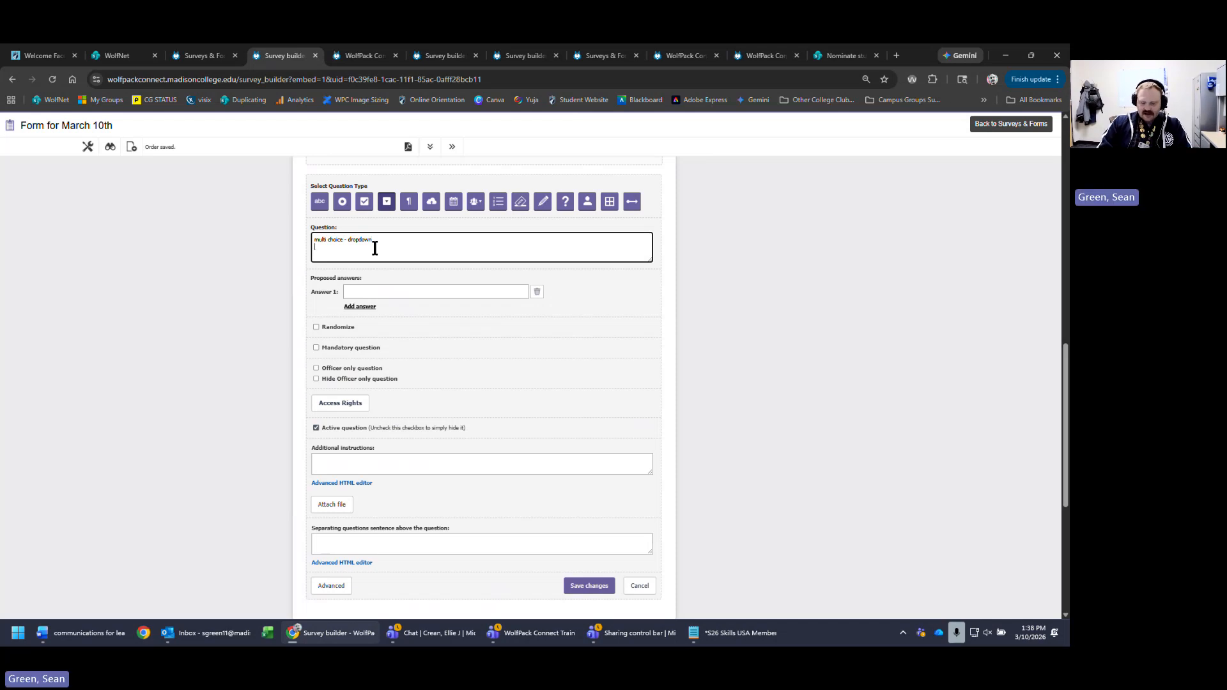
pyautogui.write('fav day')
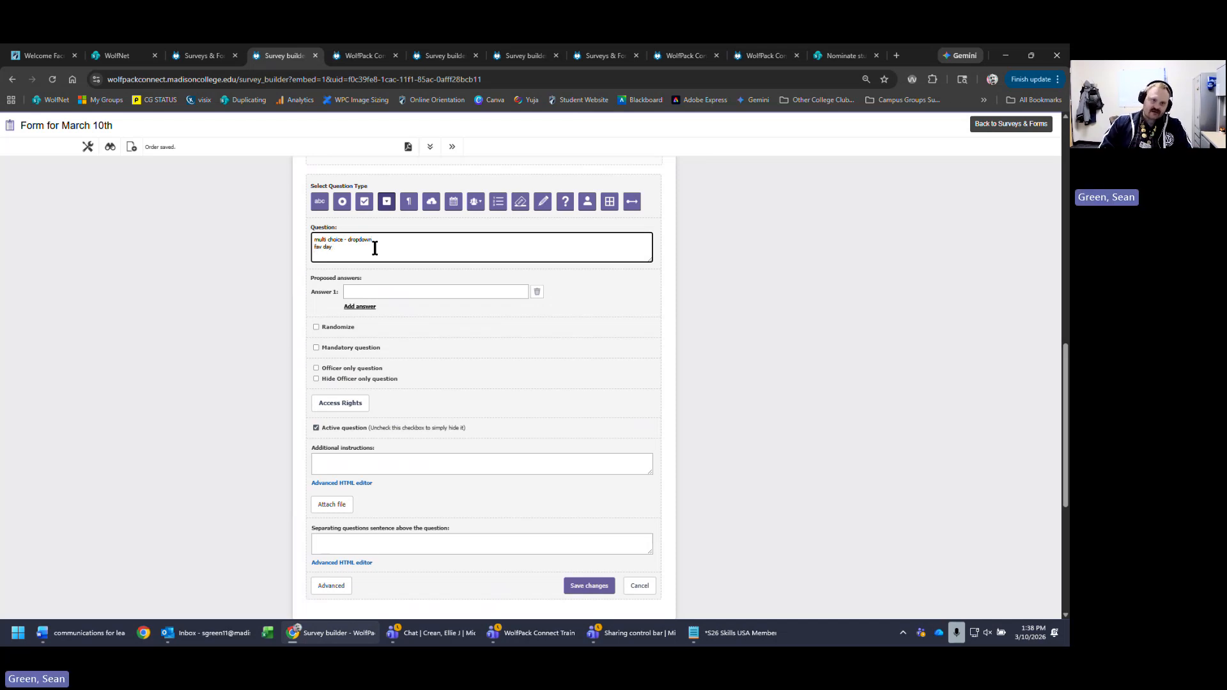
pyautogui.write(' of the week')
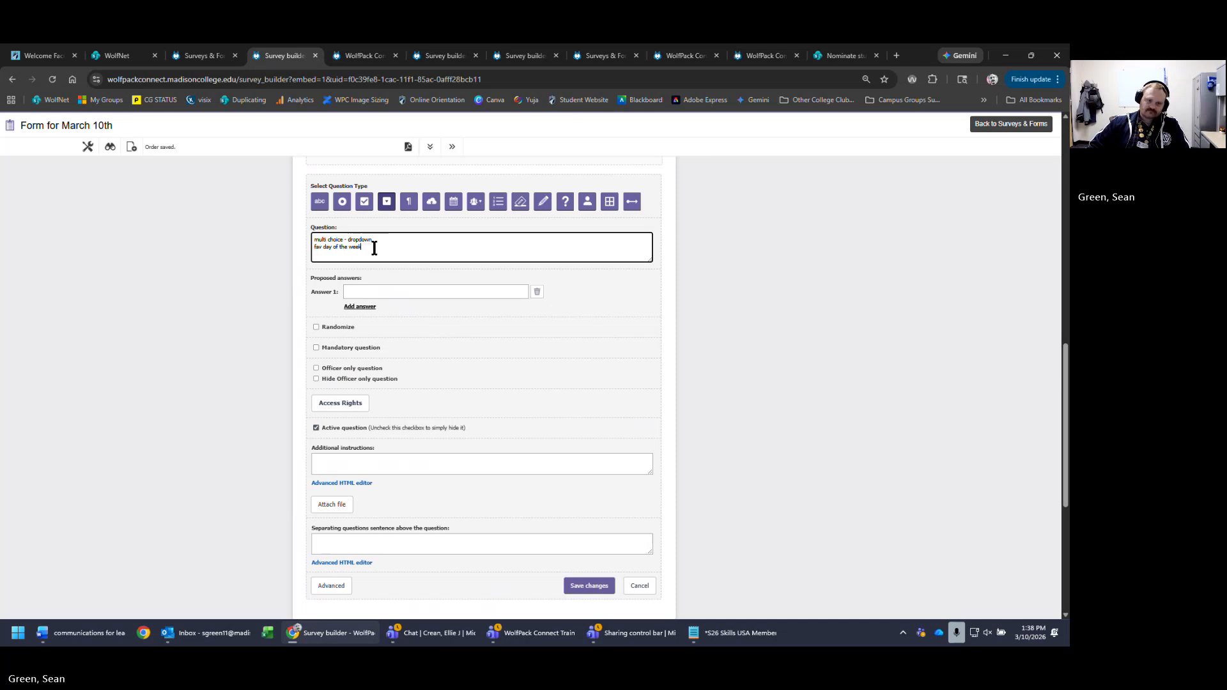
# - Enter the first four dropdown answers: mon, tue, wed and thu
pyautogui.click(425, 292)
pyautogui.write('m')
pyautogui.click(360, 306)
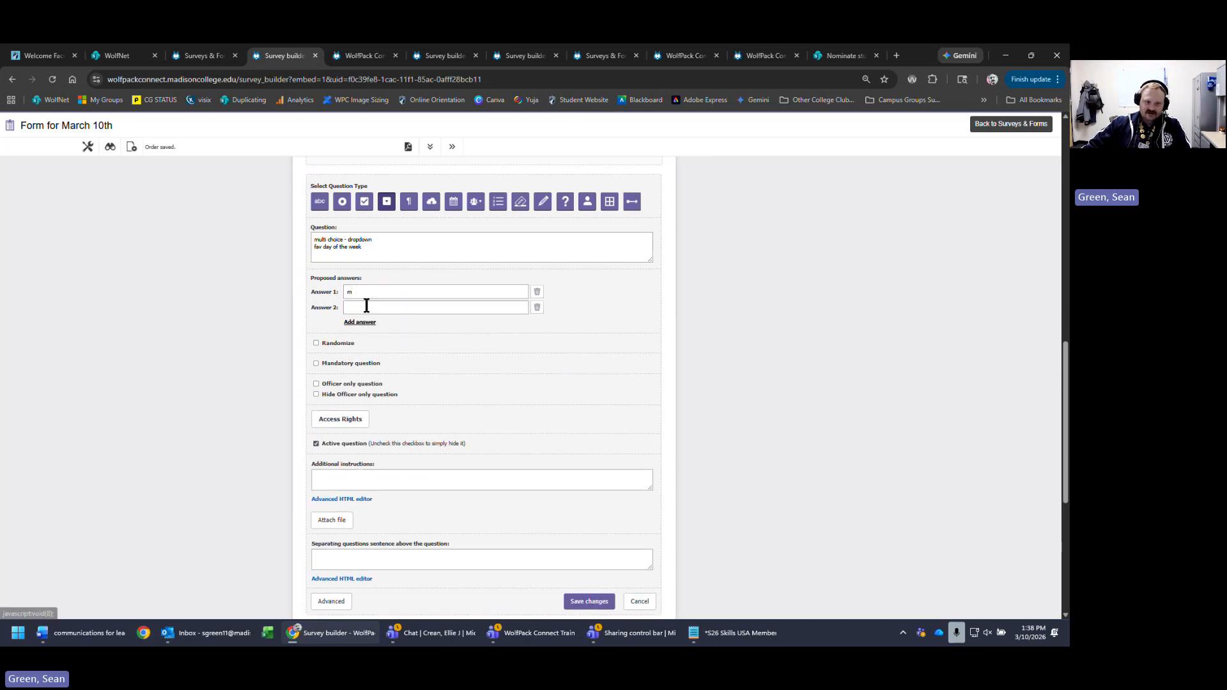
pyautogui.click(393, 309)
pyautogui.write('tu')
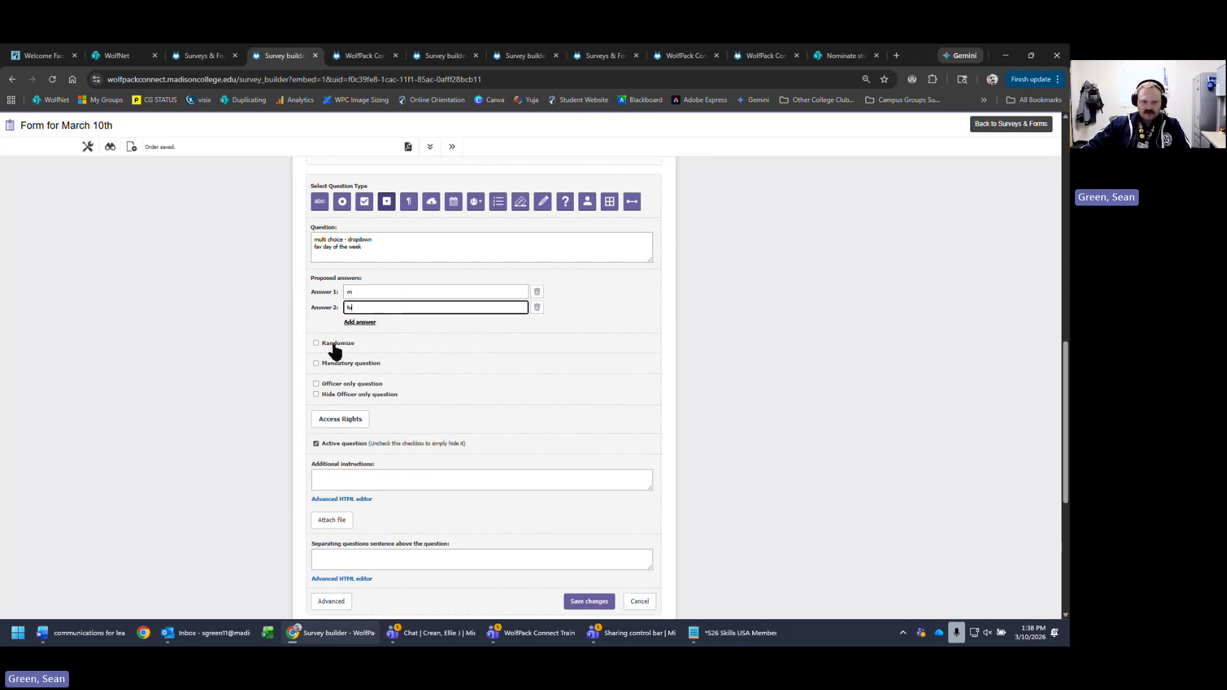
pyautogui.click(360, 323)
pyautogui.click(404, 324)
pyautogui.write('wed')
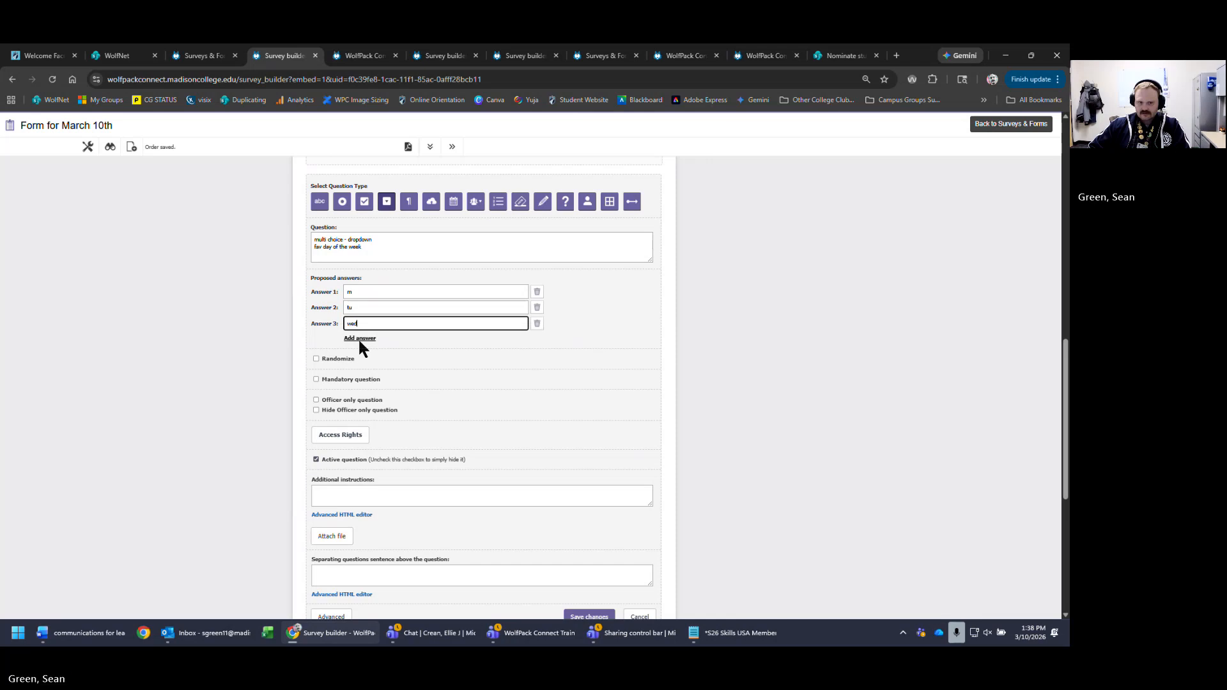
pyautogui.click(360, 338)
pyautogui.click(403, 338)
pyautogui.write('thu')
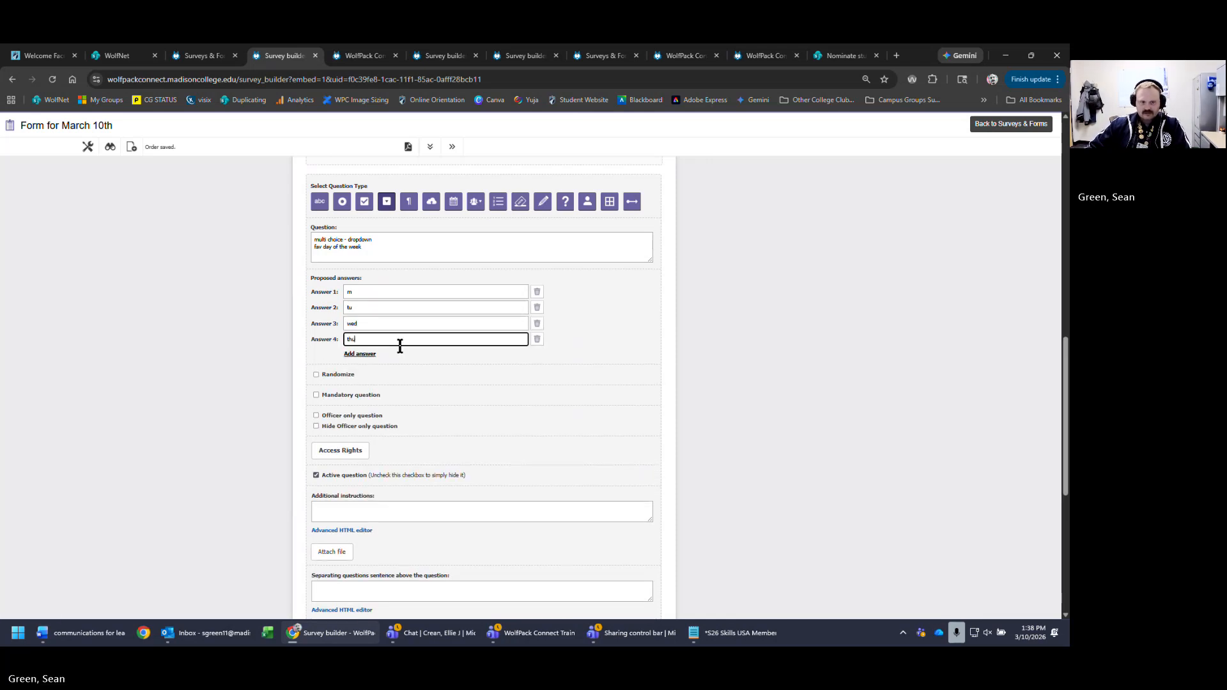
# - Add fri, sat and sun as answers, and complete the first two as mon and tue
pyautogui.click(359, 354)
pyautogui.click(387, 355)
pyautogui.write('fr')
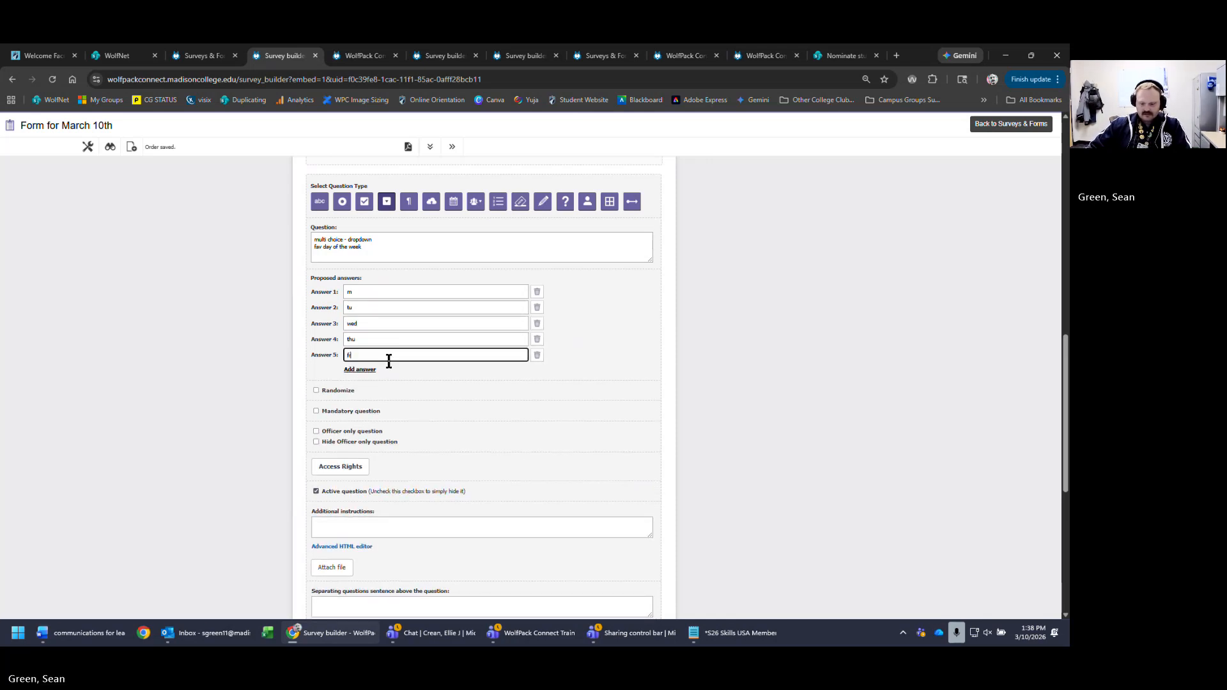
pyautogui.write('i')
pyautogui.click(360, 370)
pyautogui.click(373, 371)
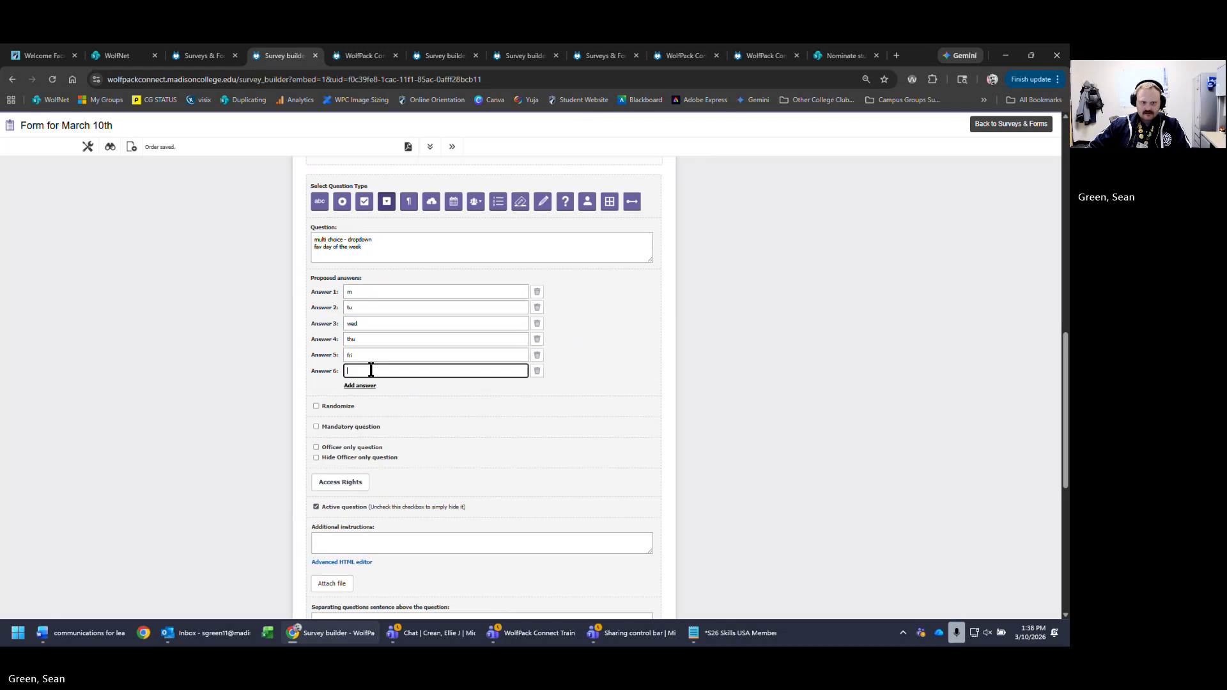
pyautogui.write('sayt')
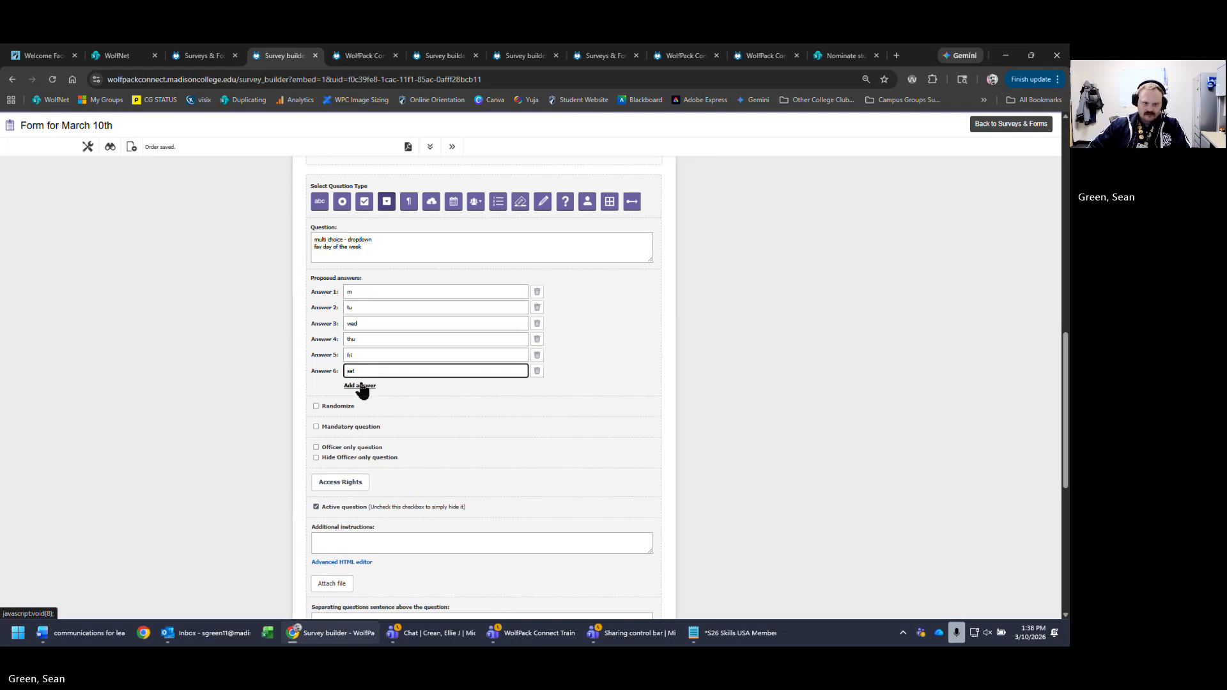
pyautogui.click(367, 385)
pyautogui.click(362, 386)
pyautogui.write('sun')
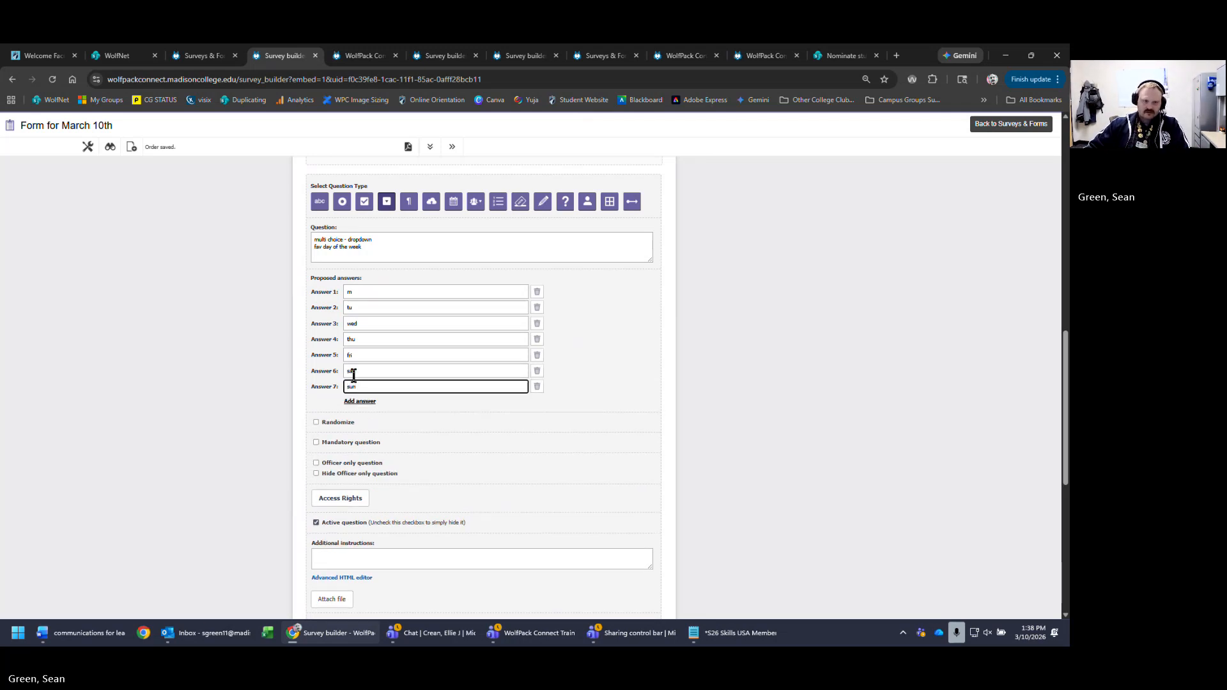
pyautogui.click(407, 293)
pyautogui.write('on')
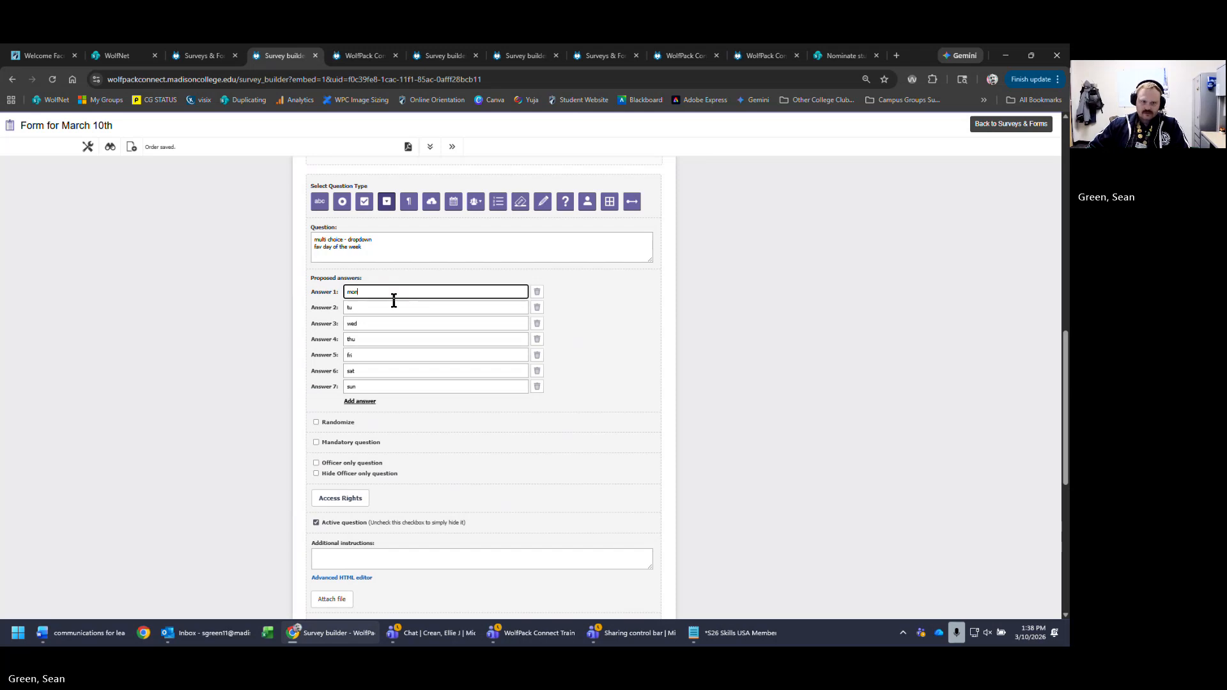
pyautogui.click(387, 307)
pyautogui.write('e')
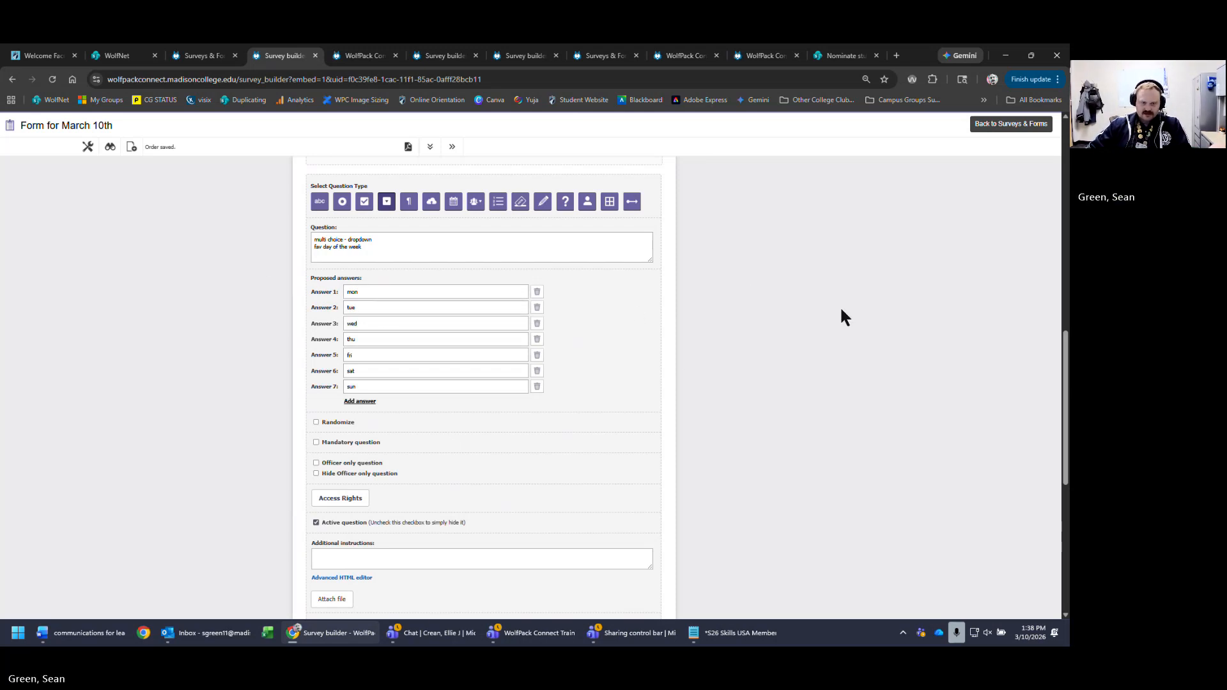
# - End the dropdown question text with a question mark
pyautogui.click(401, 253)
pyautogui.write('?')
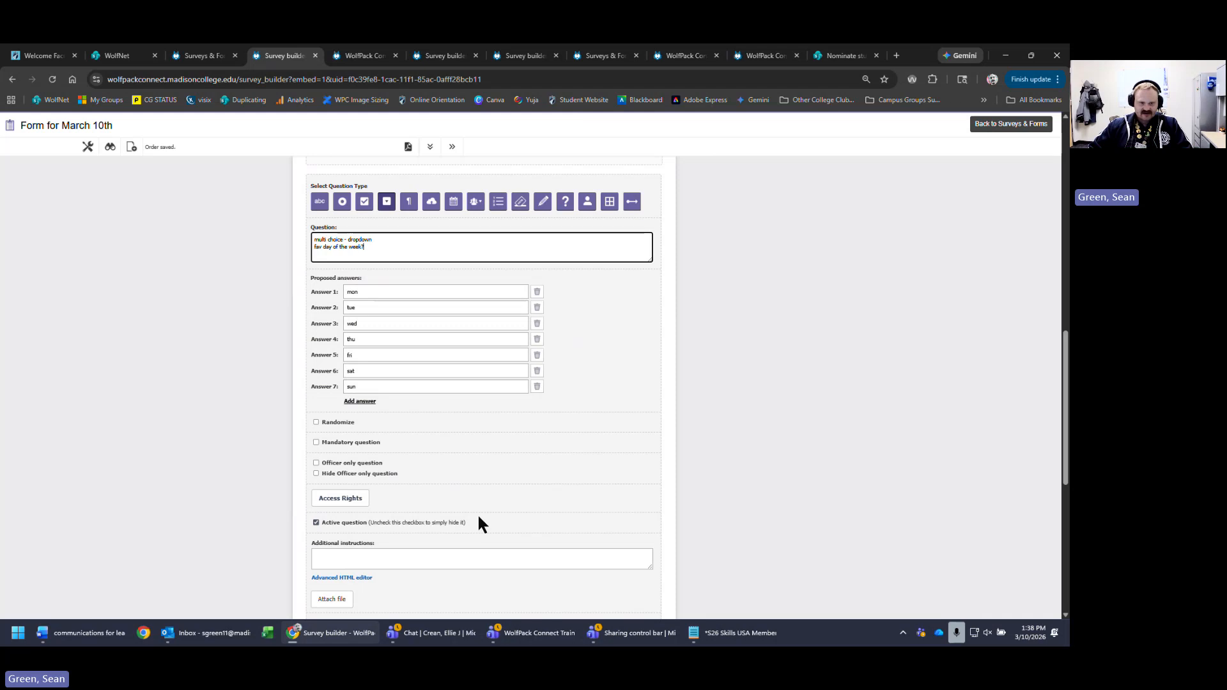
pyautogui.scroll(-4, 479, 524)
# - Save the dropdown question and check its day choices in the form preview
pyautogui.click(588, 401)
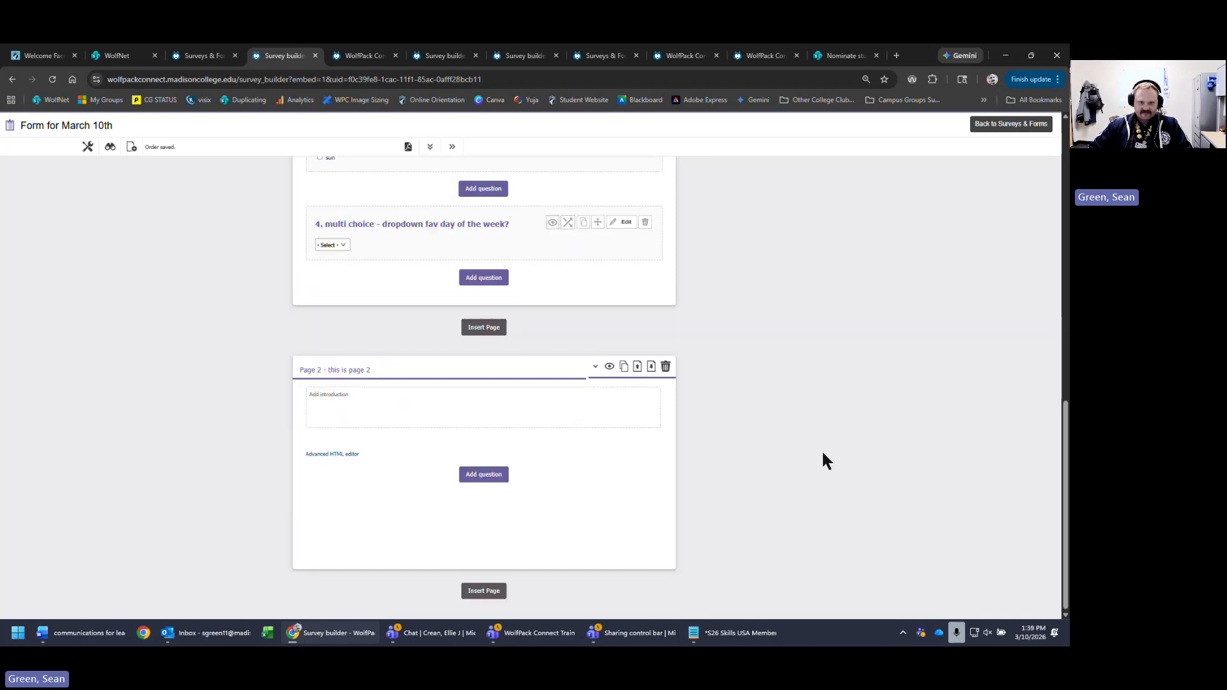
pyautogui.scroll(4, 800, 357)
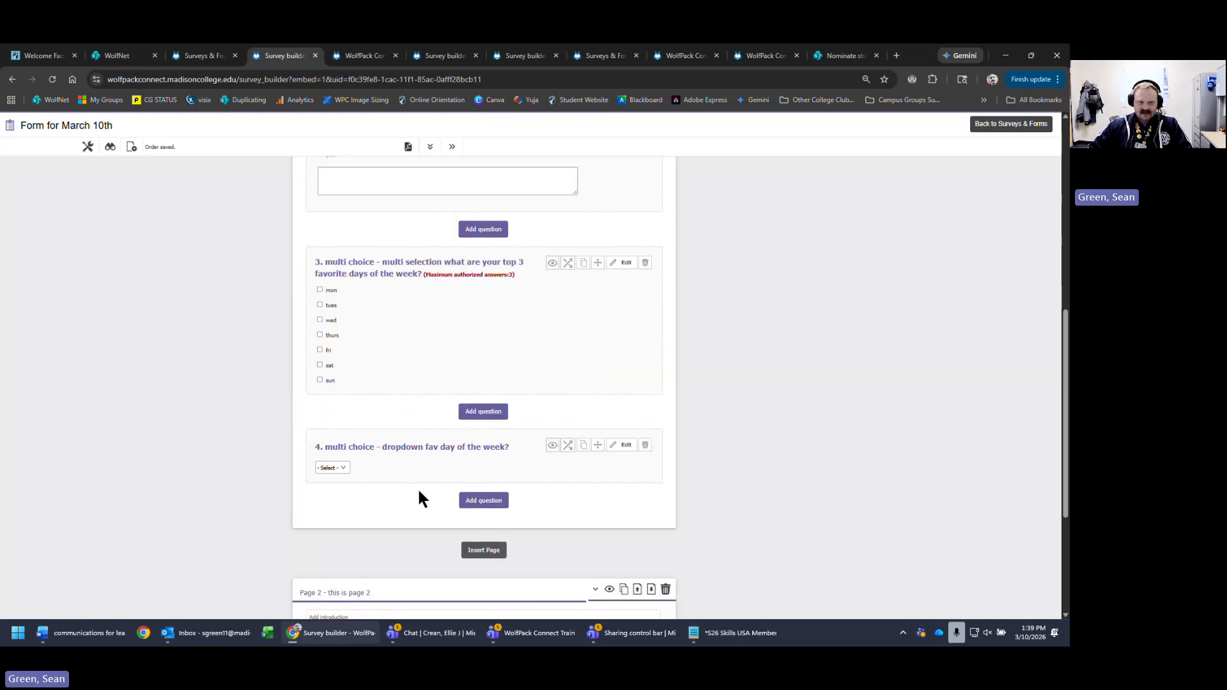
pyautogui.click(339, 472)
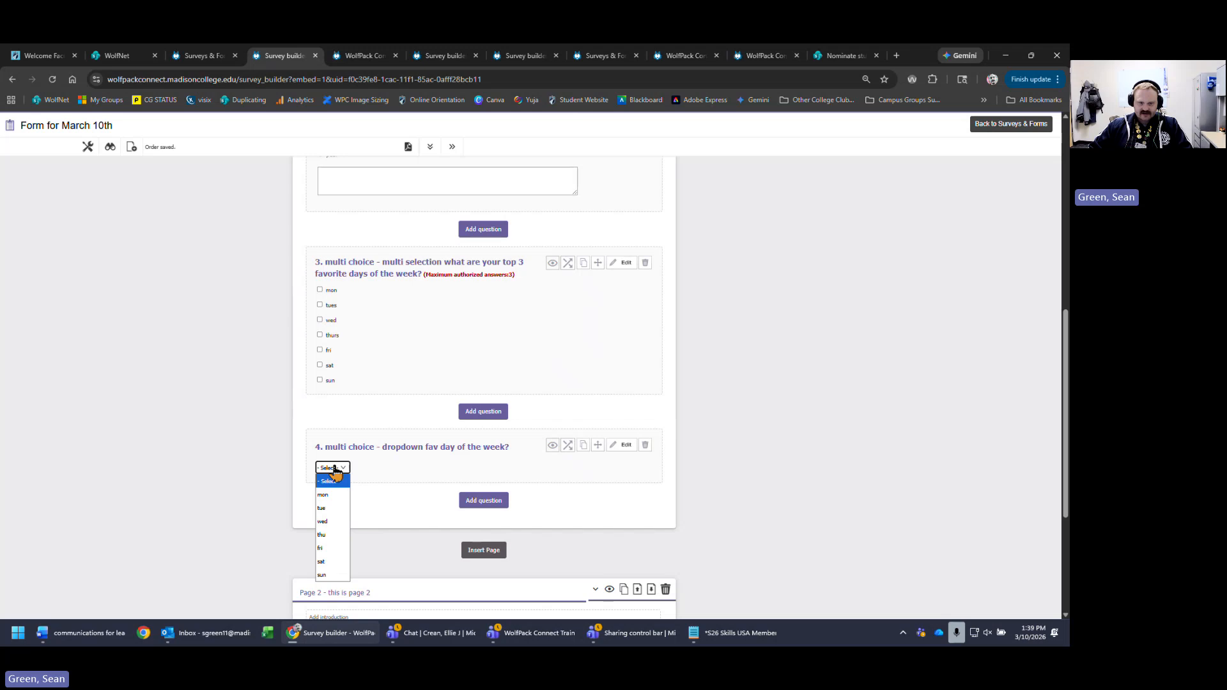
pyautogui.click(336, 472)
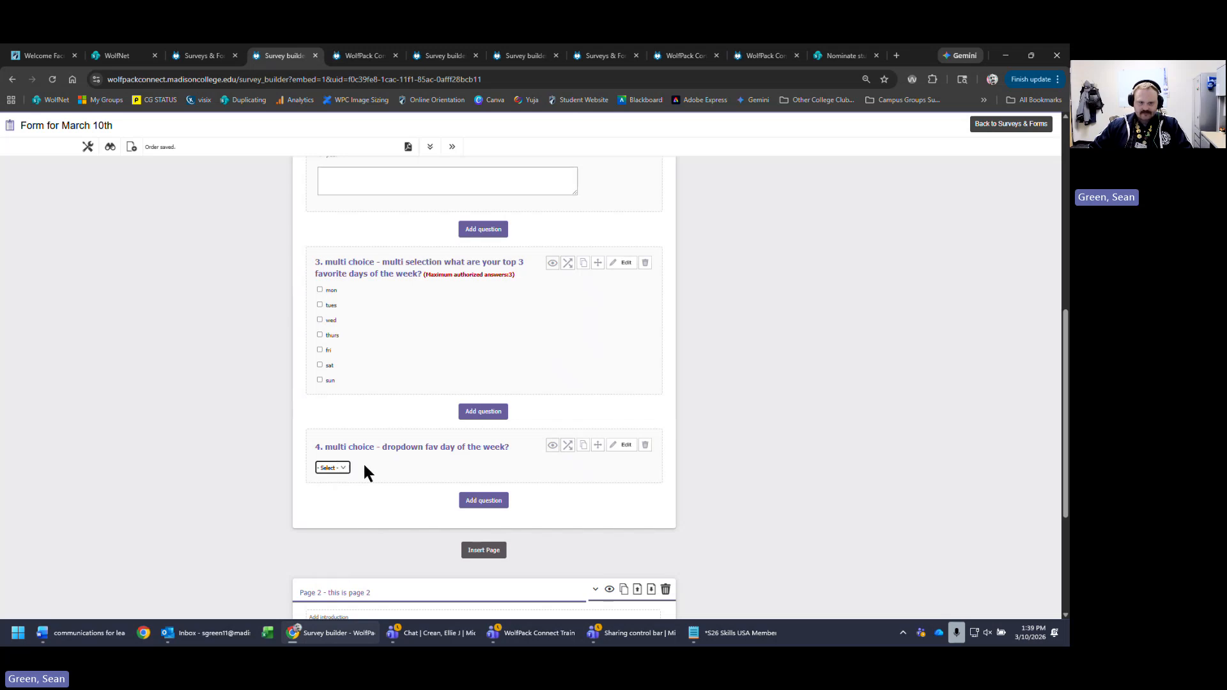
# - Reopen and close question 4's editor, then start a new question below it
pyautogui.click(620, 446)
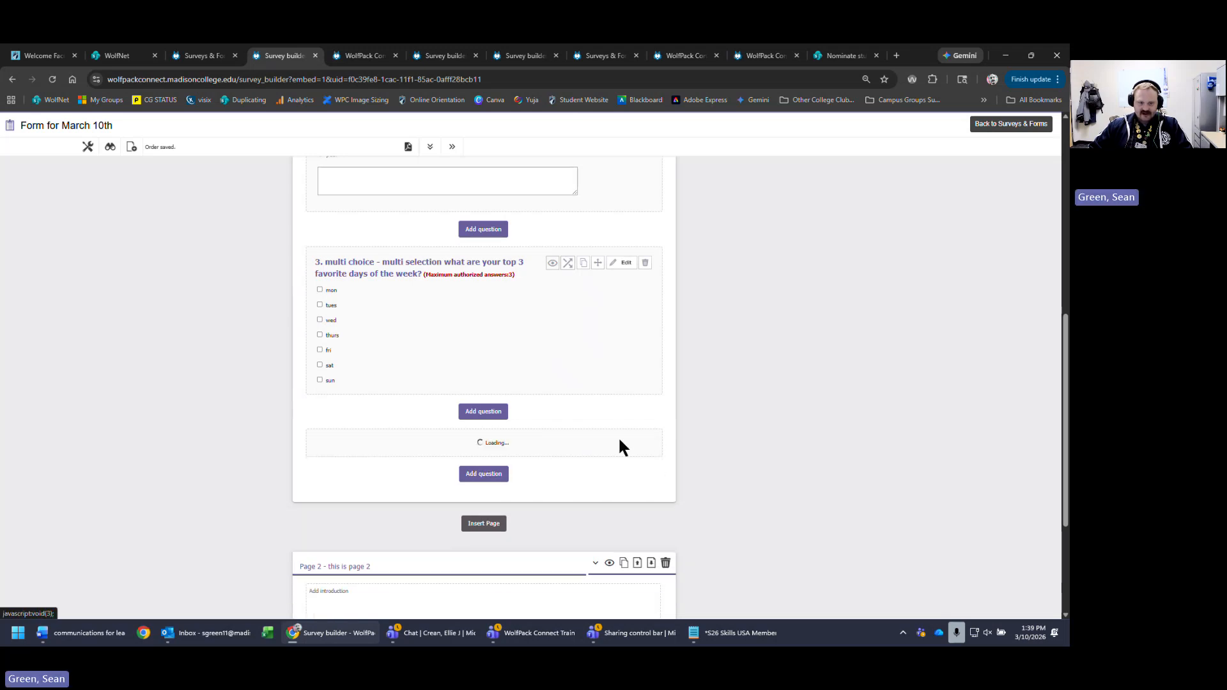
pyautogui.scroll(-3, 846, 431)
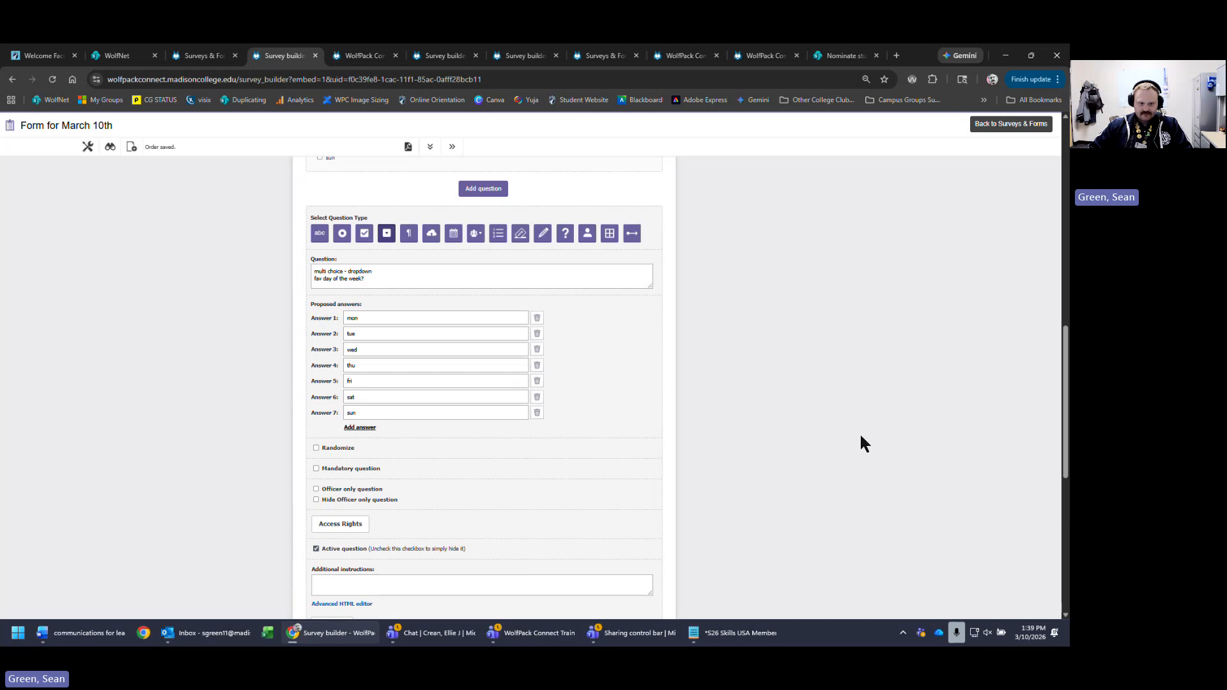
pyautogui.scroll(-4, 859, 435)
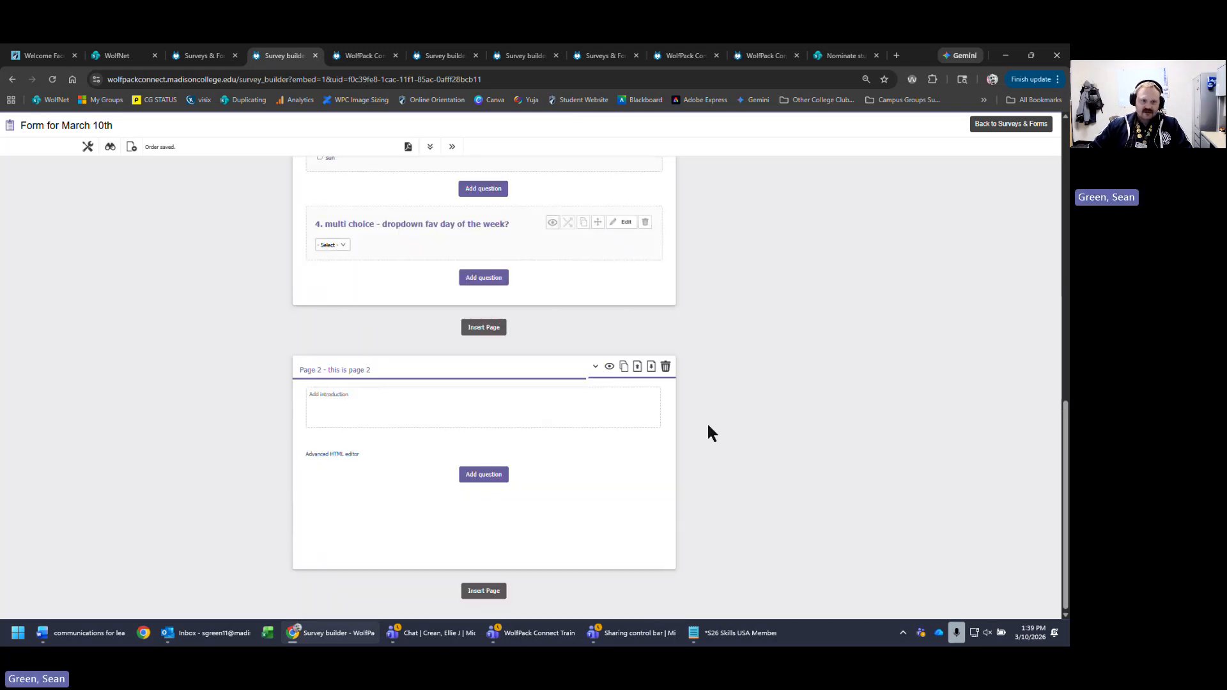
pyautogui.click(332, 244)
pyautogui.scroll(2, 838, 376)
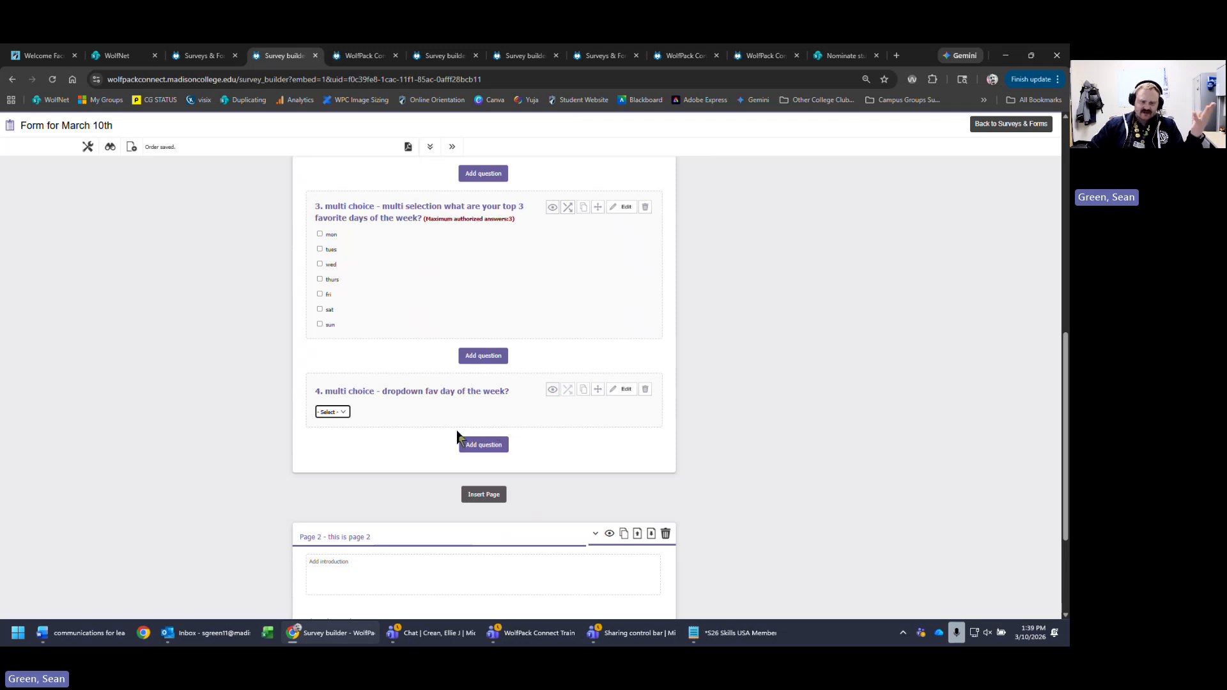
pyautogui.click(490, 448)
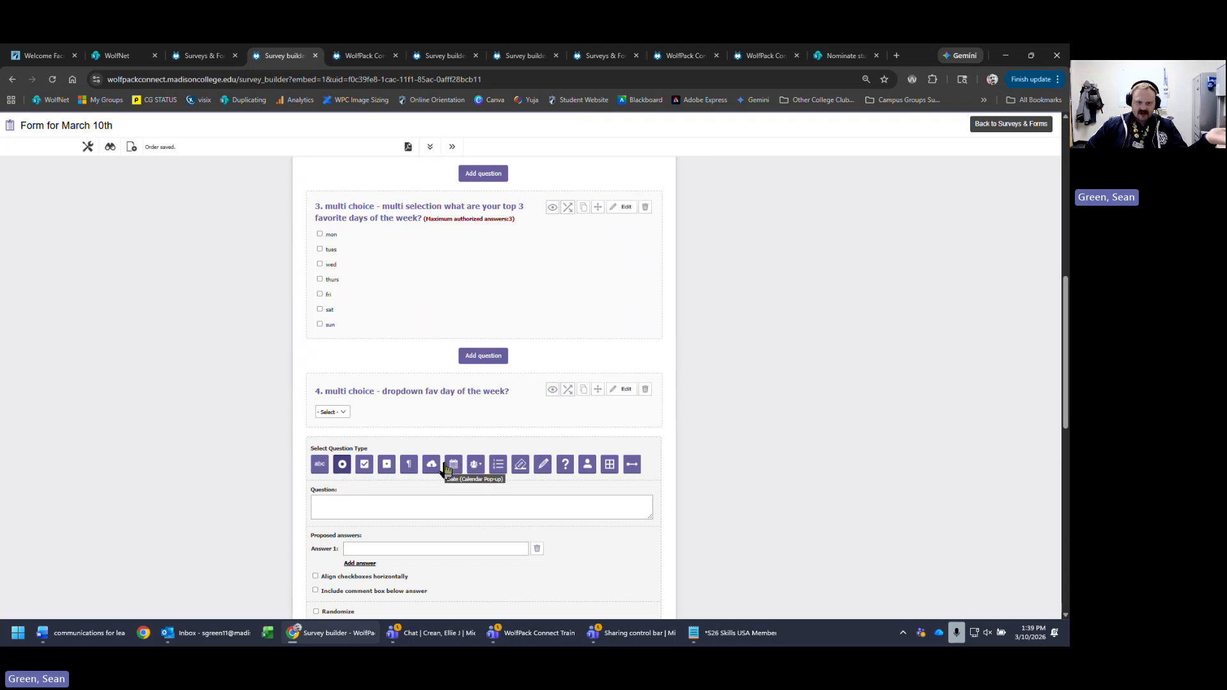
# - Make question 5 a multi-line free-text question 'free text - multi line' allowing 1 to 100 words
pyautogui.click(410, 467)
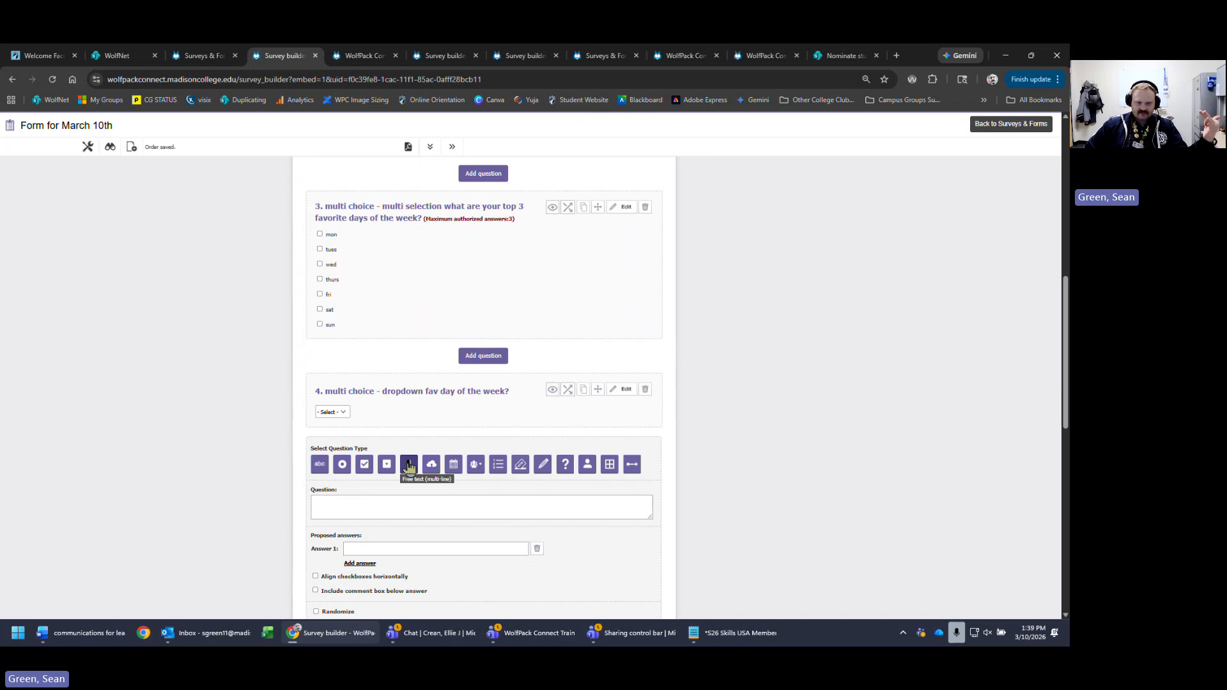
pyautogui.scroll(-4, 375, 438)
pyautogui.click(509, 246)
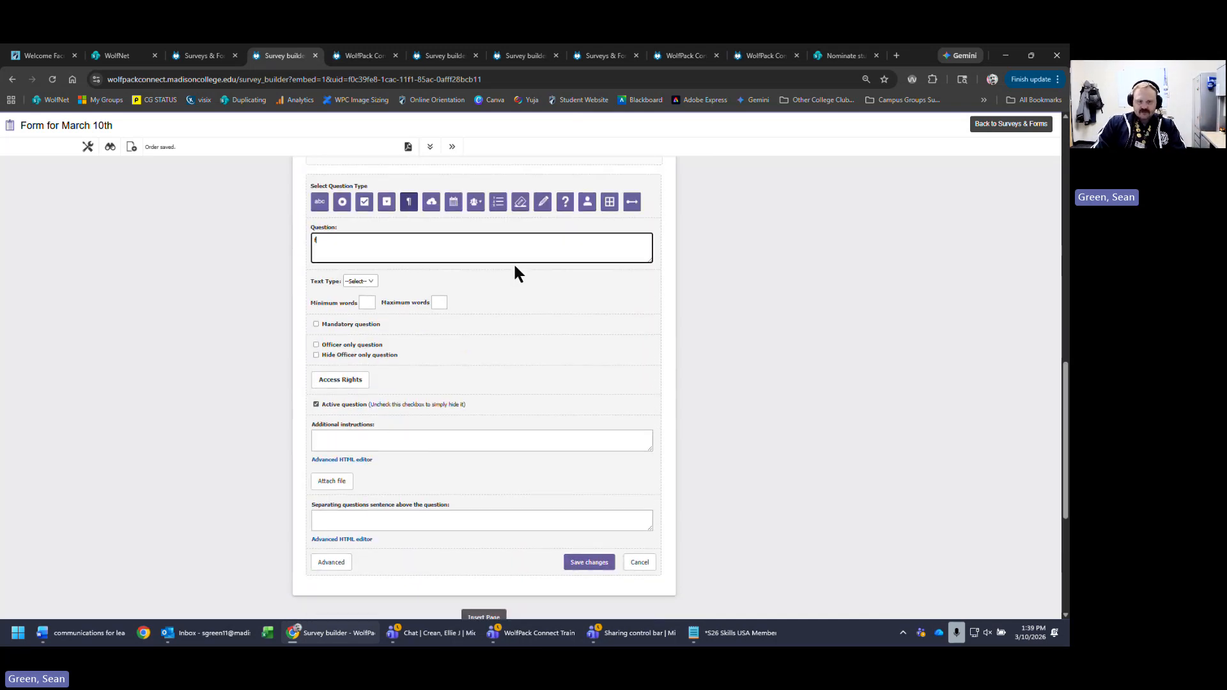
pyautogui.write('free text')
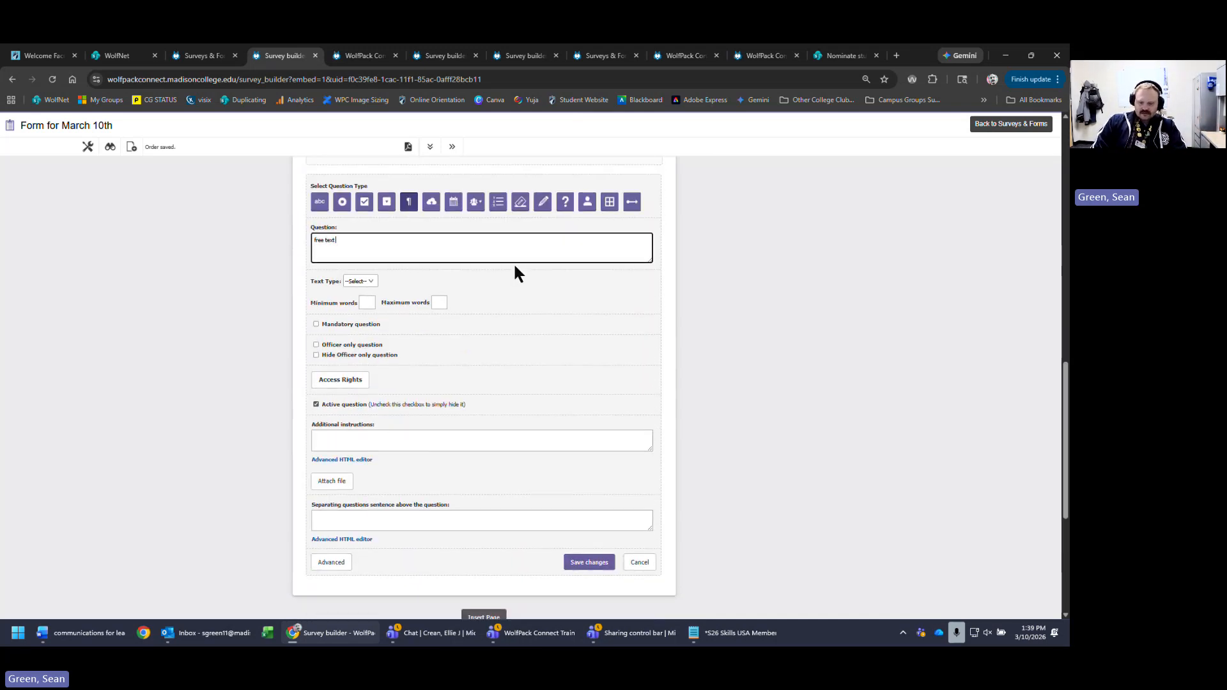
pyautogui.write(' - multi line')
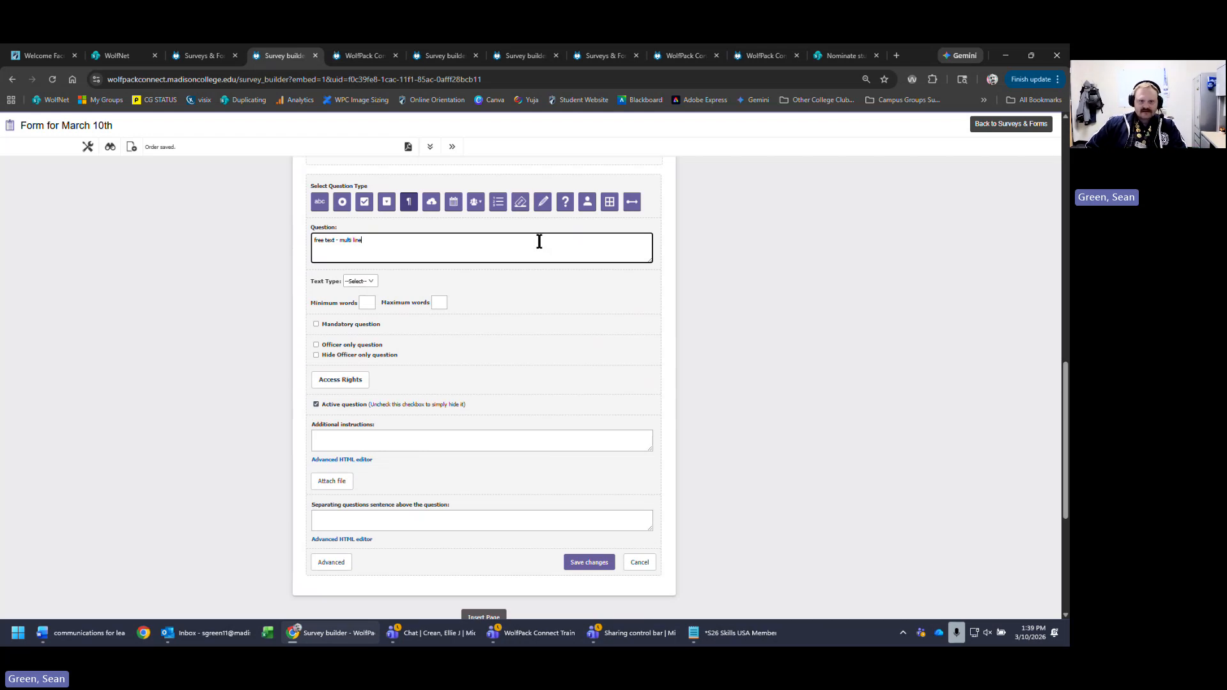
pyautogui.click(369, 301)
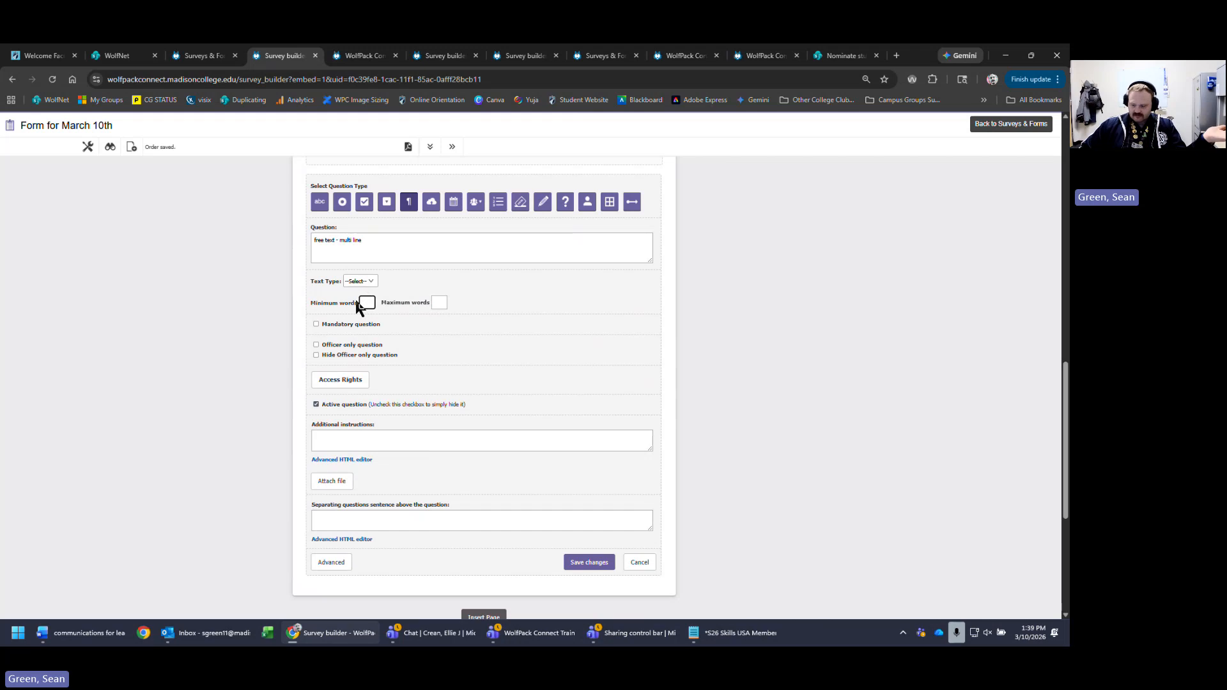
pyautogui.write('1')
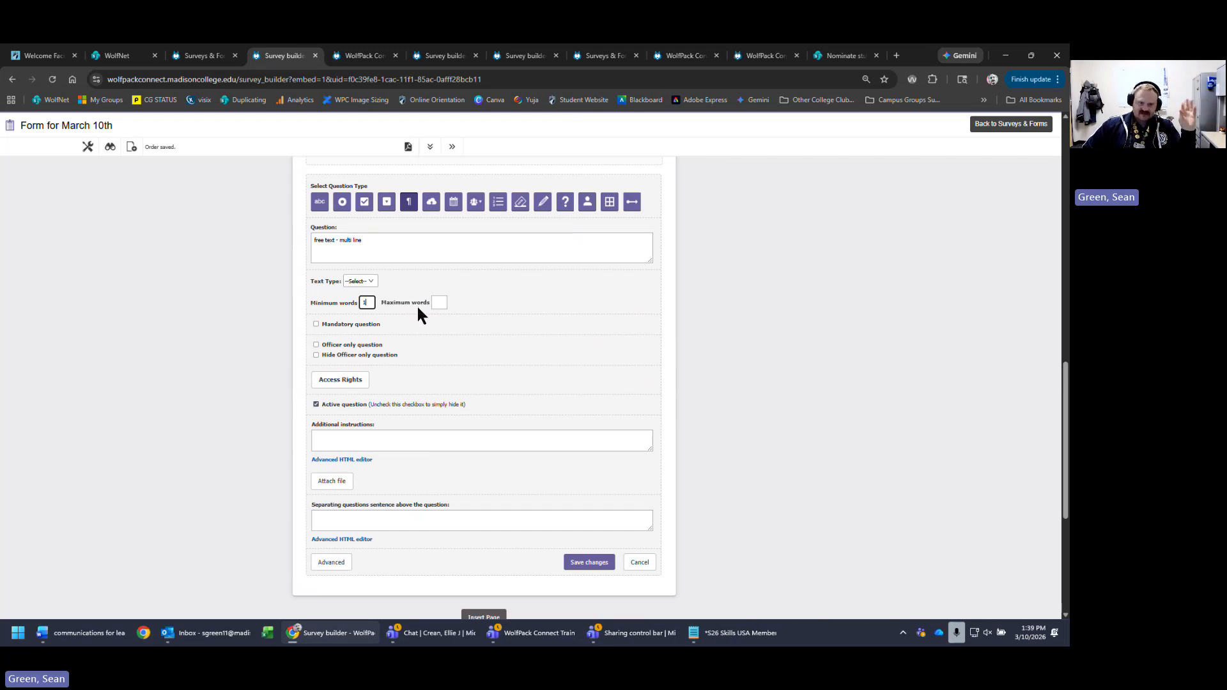
pyautogui.click(439, 302)
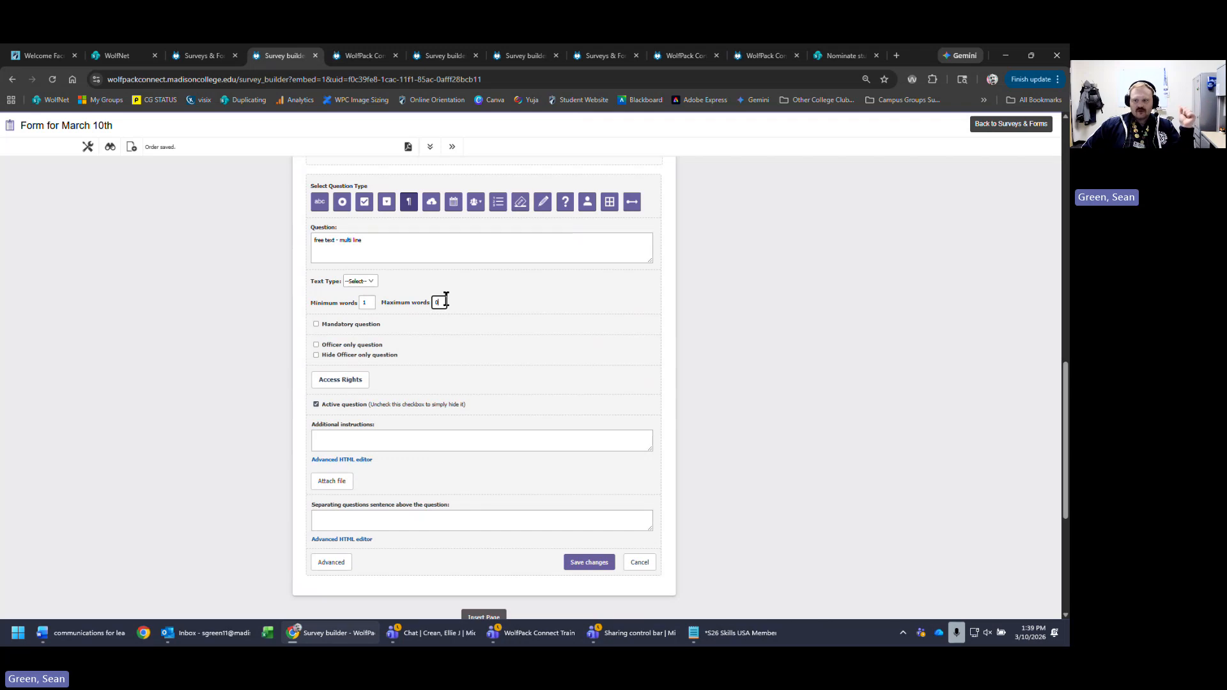
pyautogui.write('00')
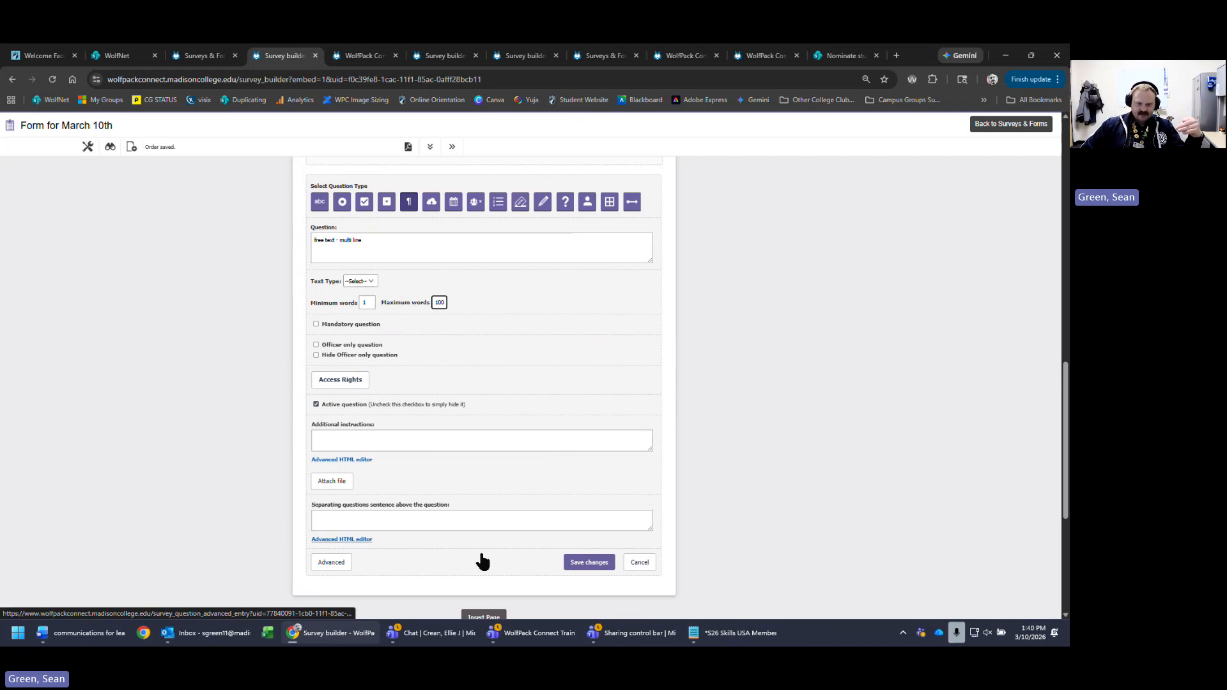
# - Save the word limits, then add the line 'tell us how you liked the event?' to question 5 and save
pyautogui.click(587, 562)
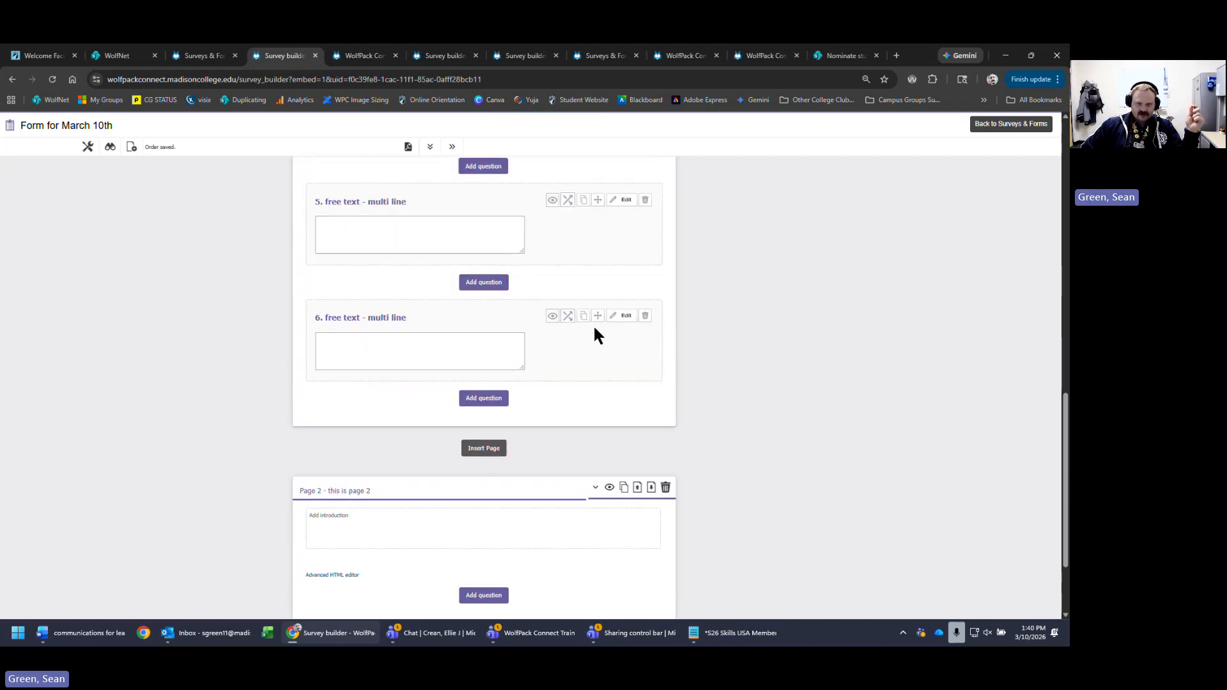
pyautogui.click(623, 316)
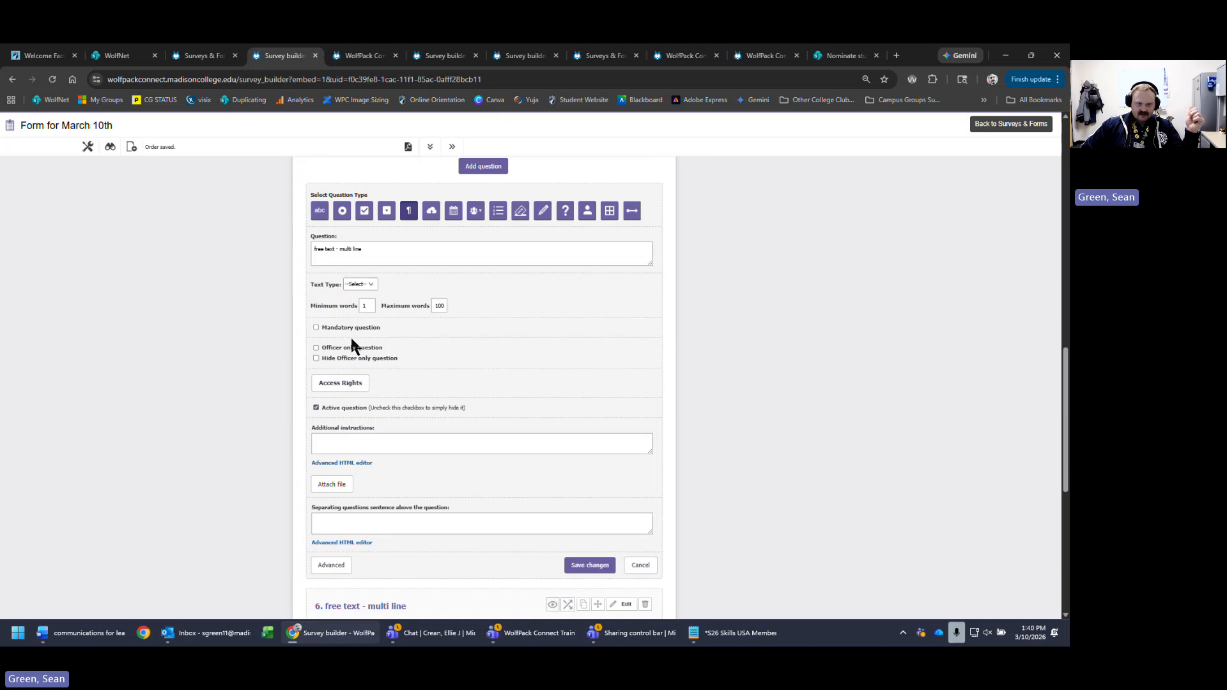
pyautogui.click(506, 251)
pyautogui.press('Return')
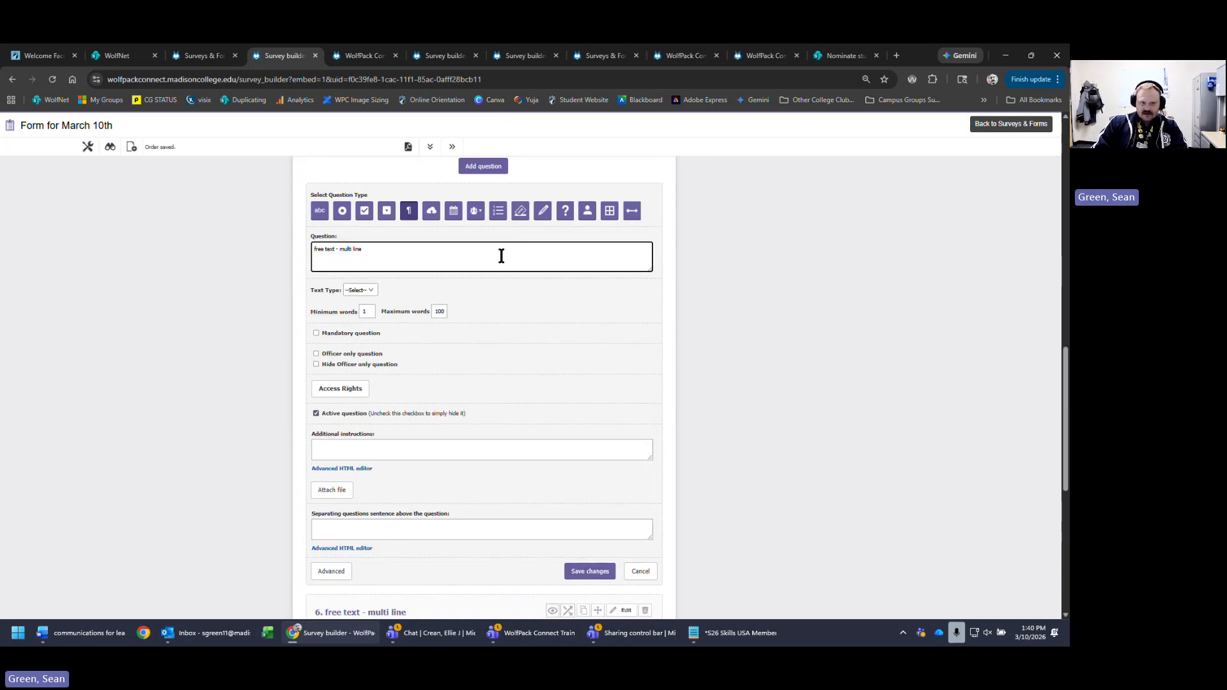
pyautogui.write('te')
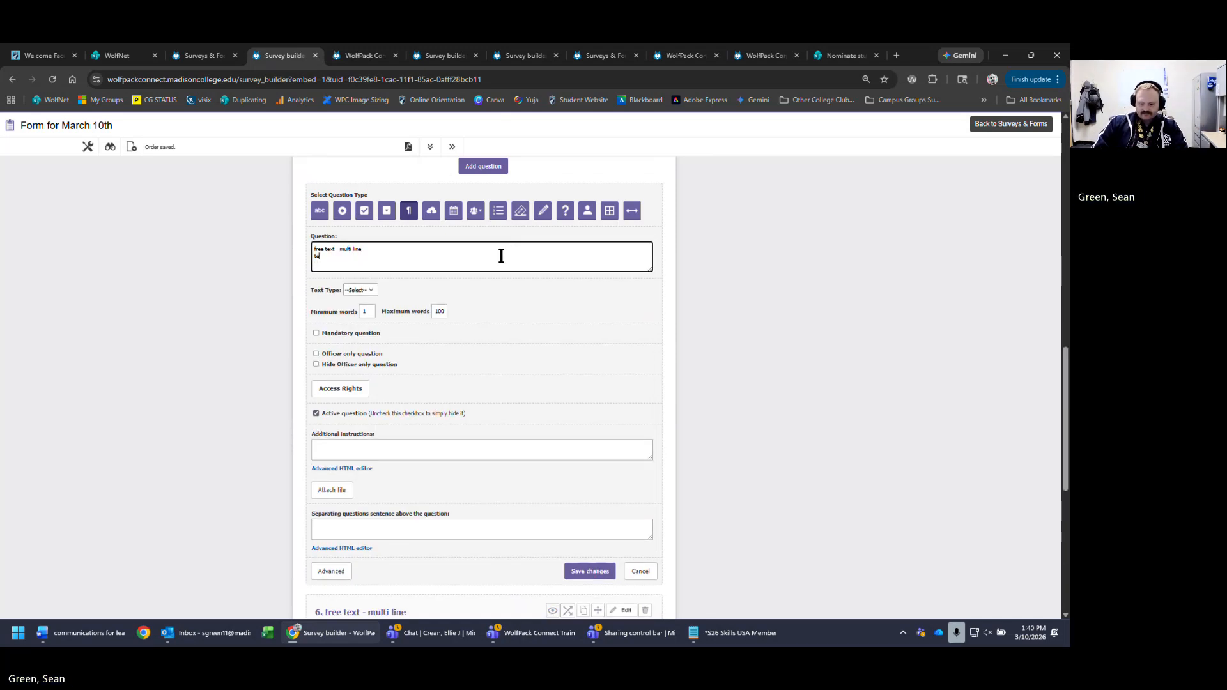
pyautogui.write('ll i')
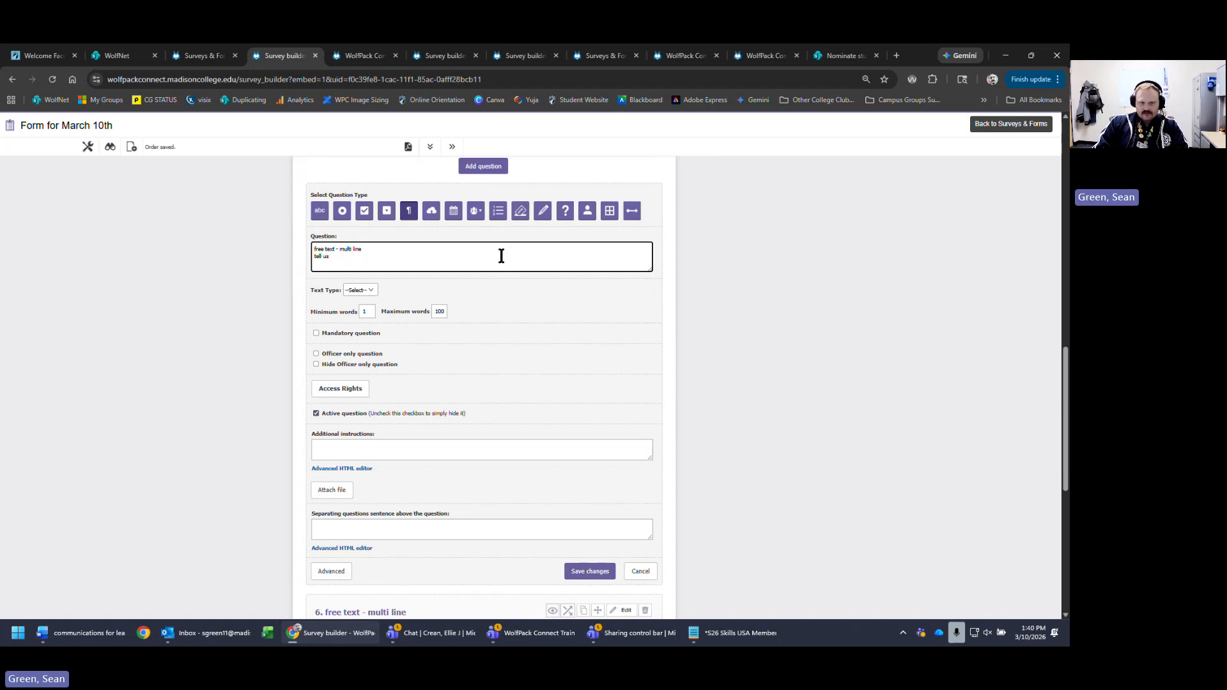
pyautogui.write('s how you')
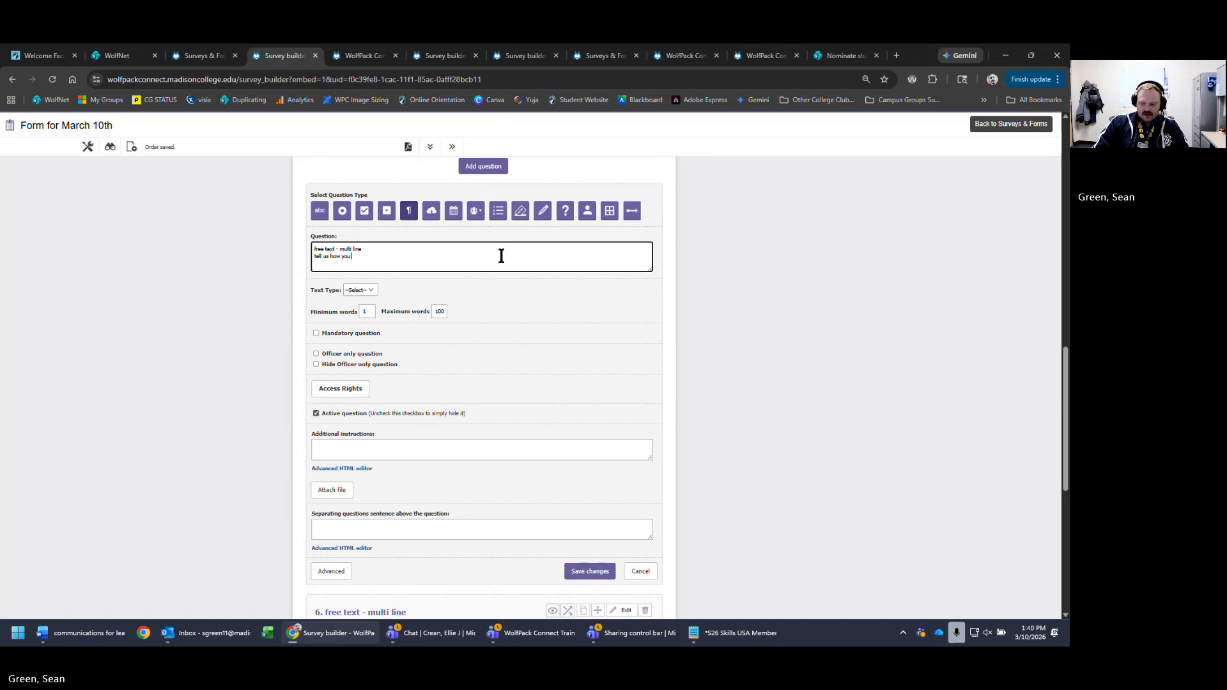
pyautogui.write(' liked the event?')
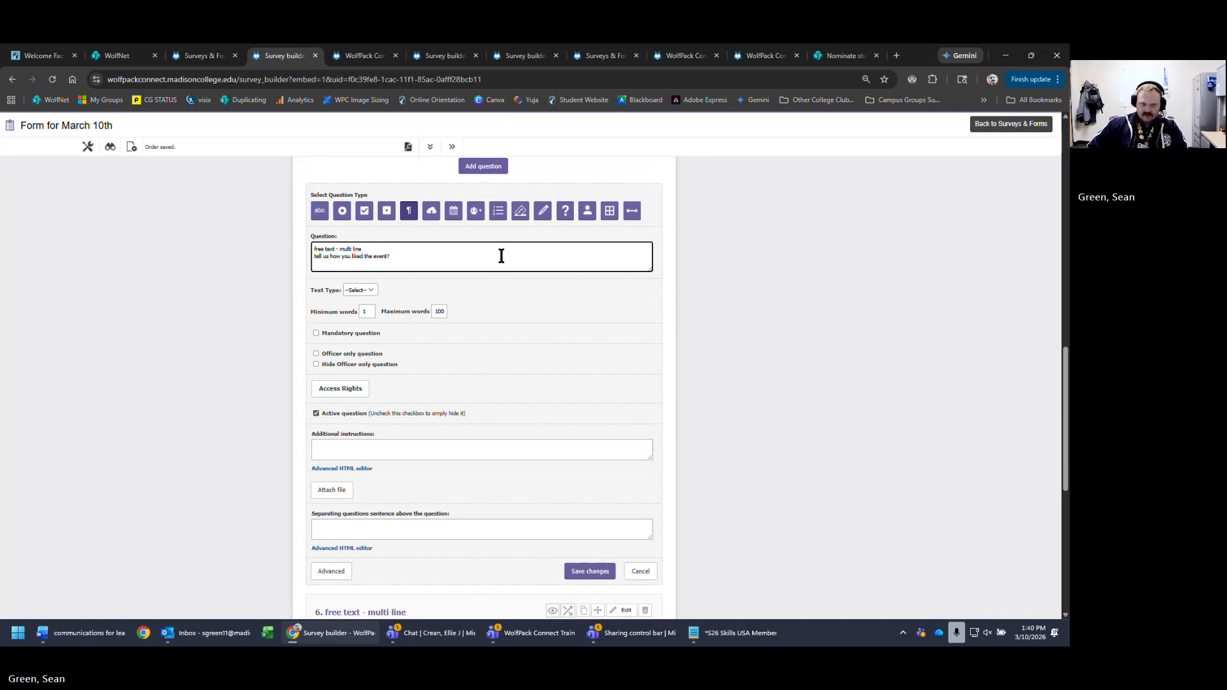
pyautogui.click(588, 570)
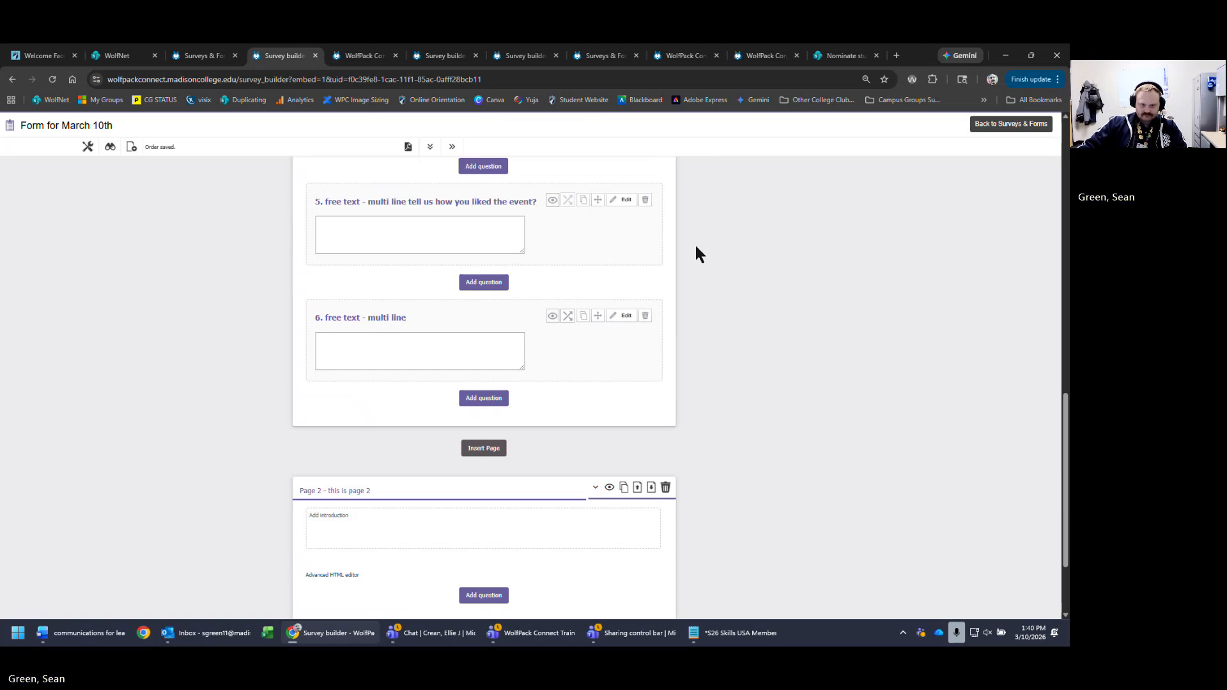
pyautogui.scroll(3, 959, 479)
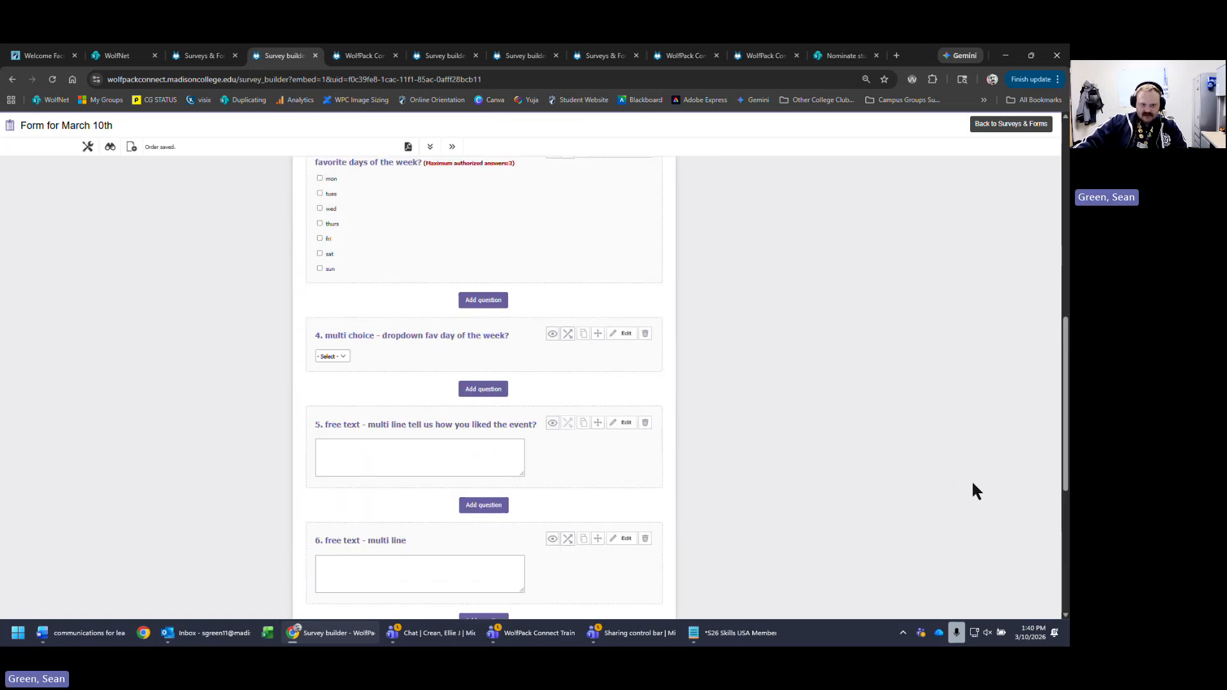
# - Select the duplicate question 6's title and reload the survey builder to drop it
pyautogui.scroll(-2, 972, 486)
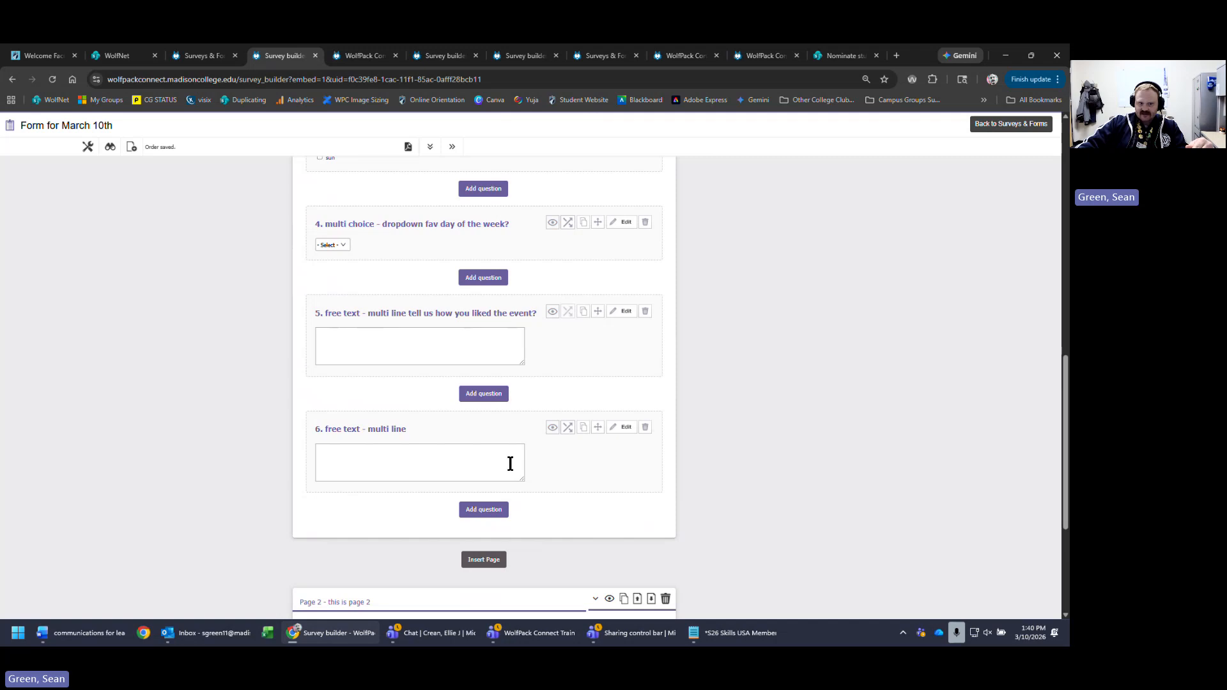
pyautogui.moveTo(313, 428); pyautogui.dragTo(441, 430)
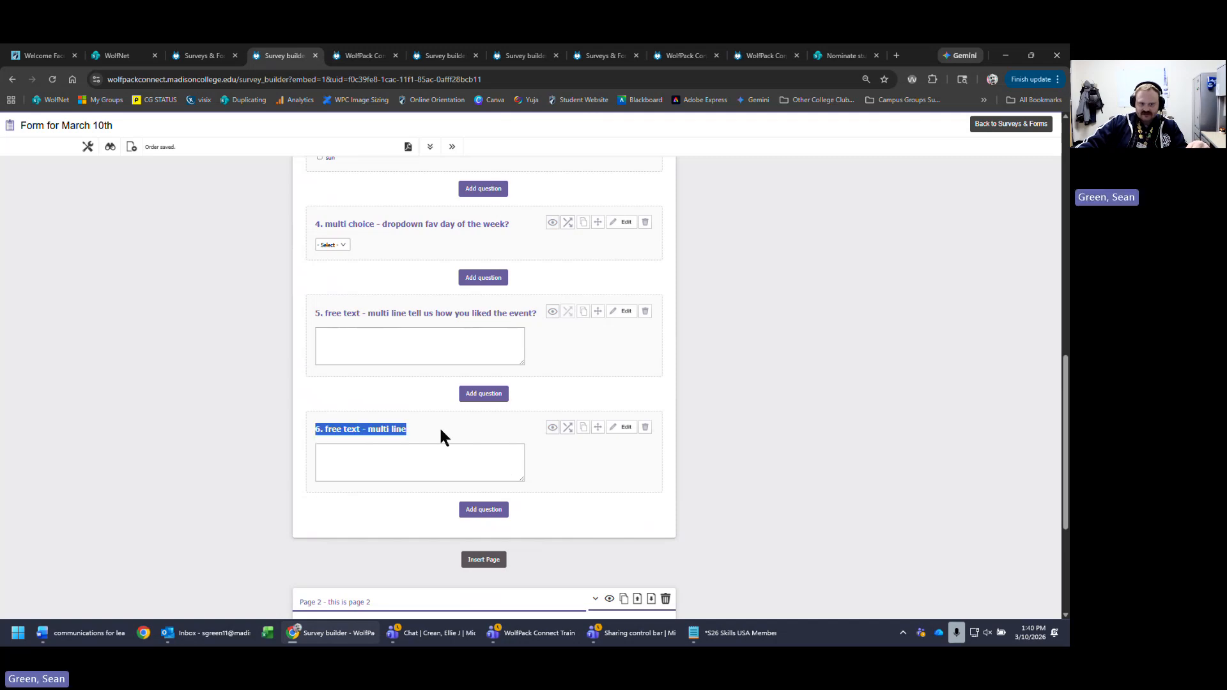
pyautogui.click(52, 79)
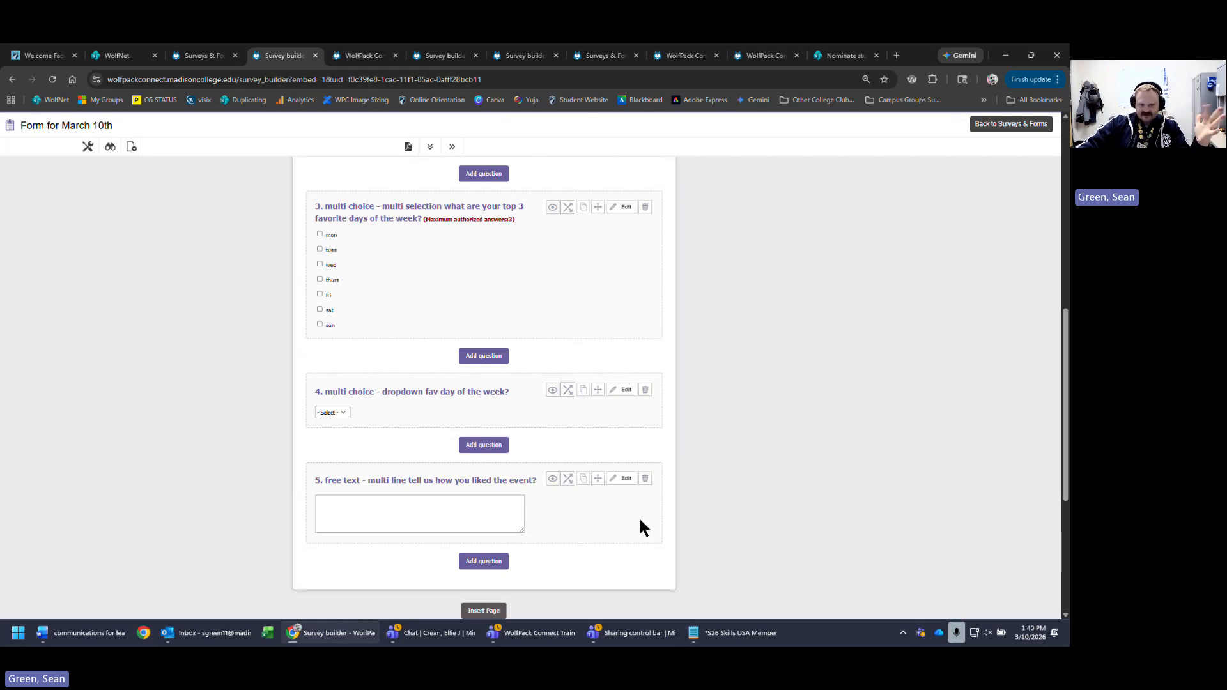
# - Start a new question after question 5, then try out the answer fields of questions 5, 1 and 2
pyautogui.click(483, 561)
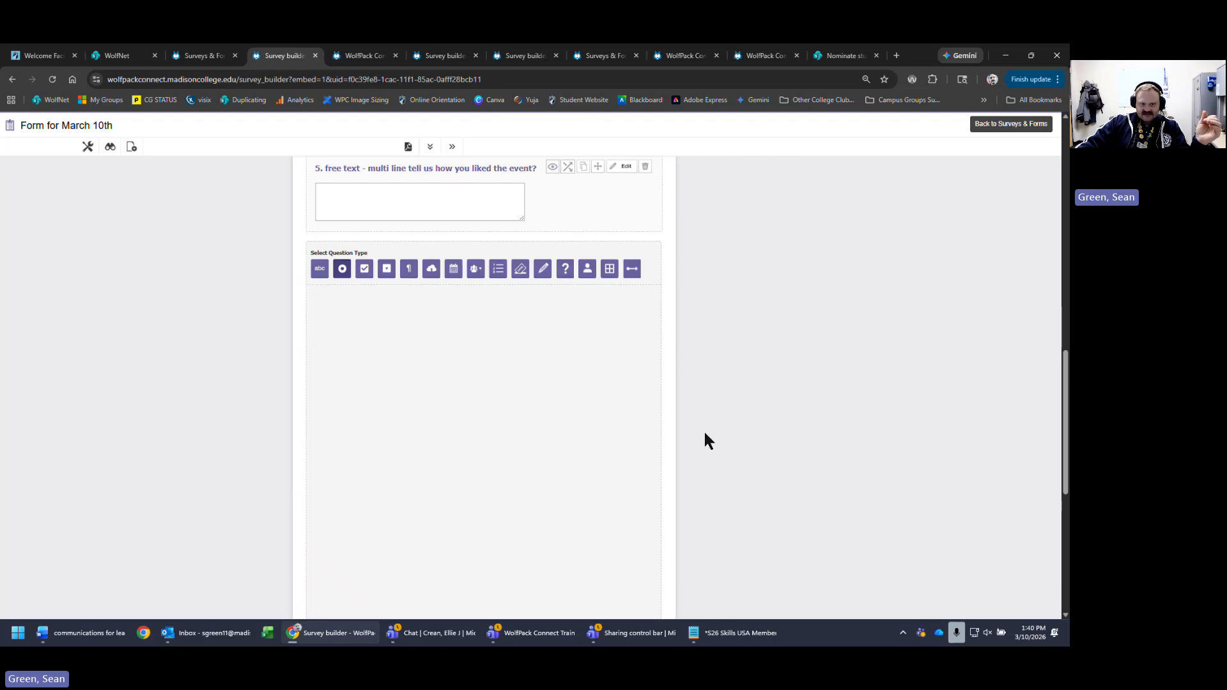
pyautogui.moveTo(522, 329); pyautogui.dragTo(559, 345)
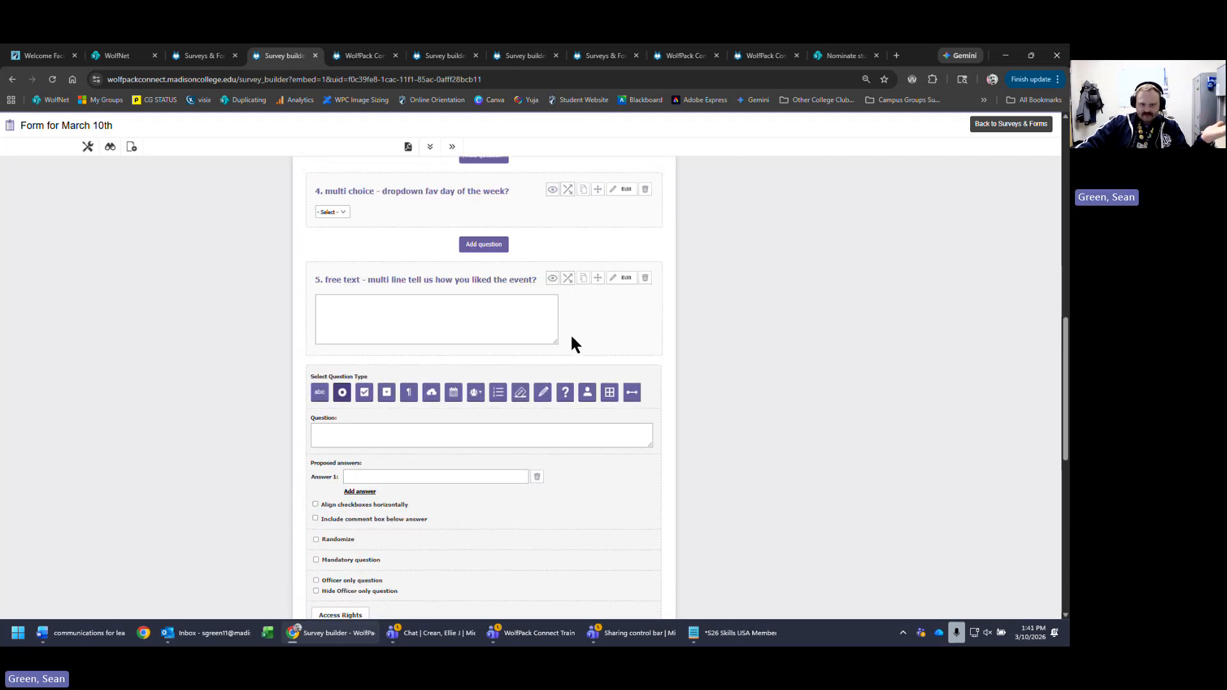
pyautogui.scroll(8, 831, 575)
pyautogui.scroll(2, 799, 575)
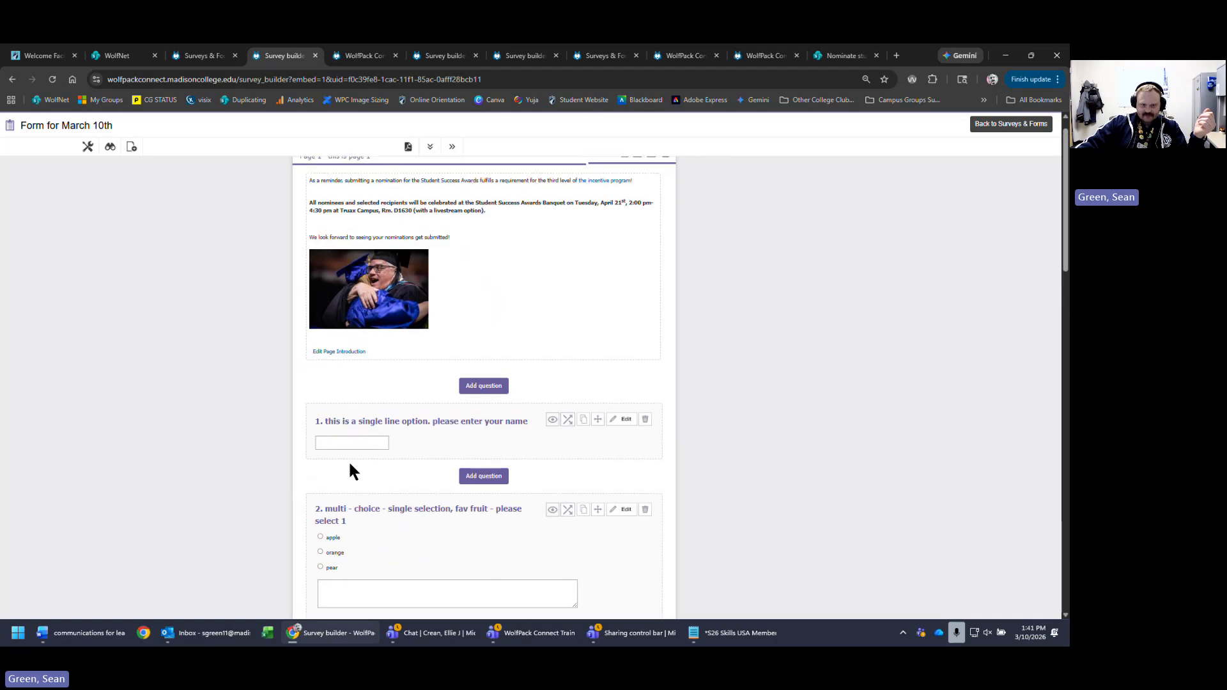
pyautogui.click(382, 443)
pyautogui.scroll(-4, 734, 606)
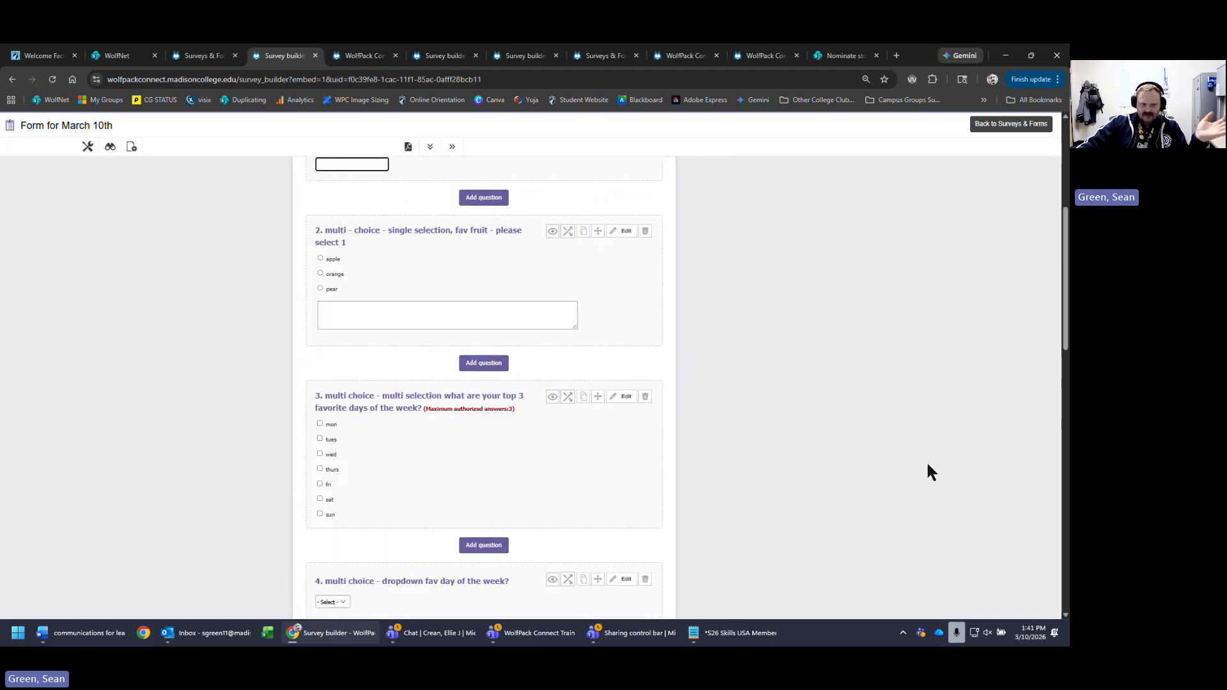
pyautogui.click(454, 310)
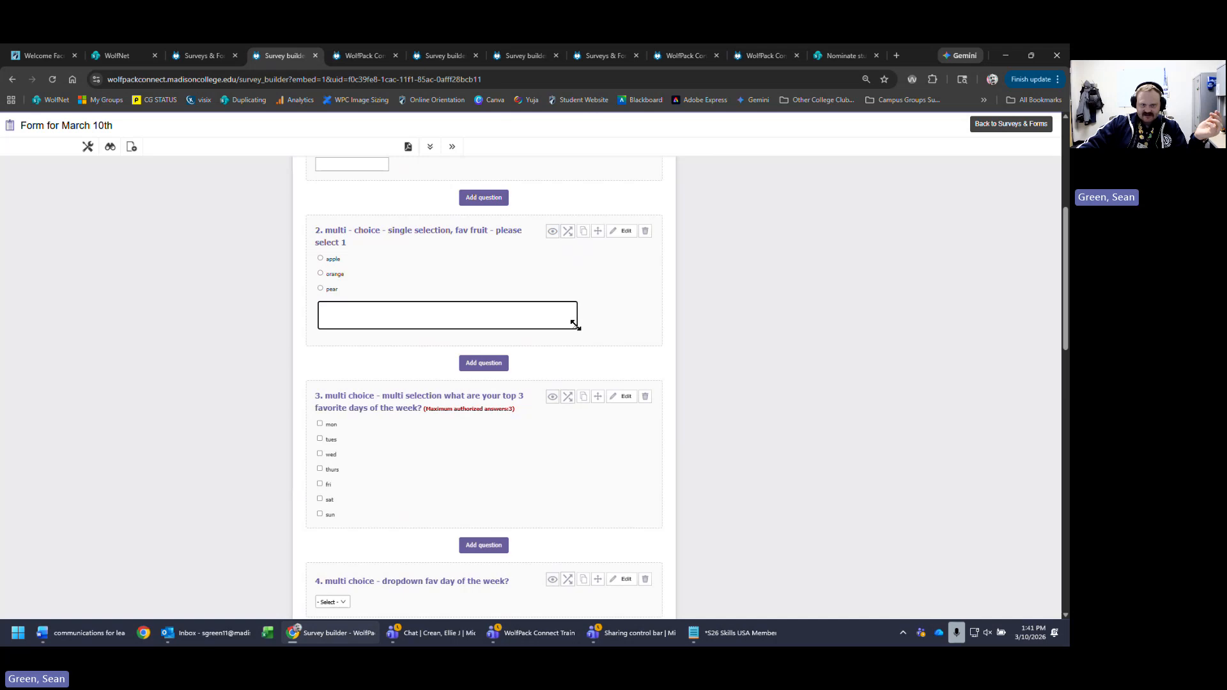
# - Discard the unfinished new question so question 2 can be edited
pyautogui.click(621, 235)
pyautogui.press('Return')
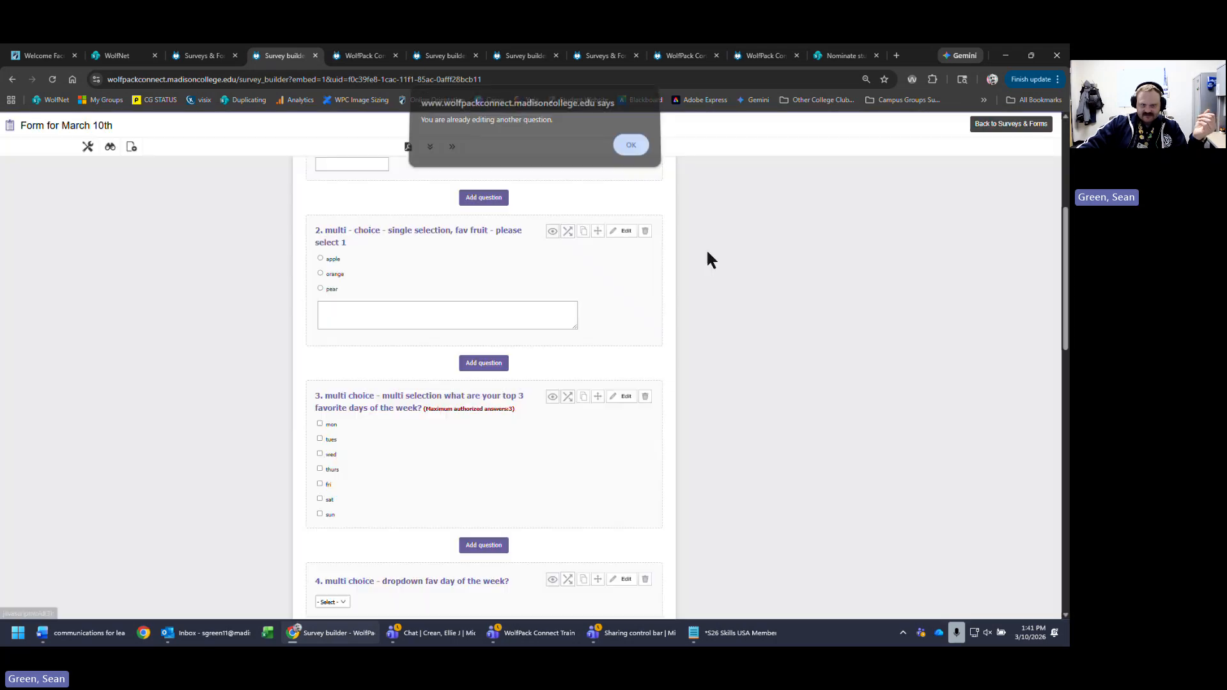
pyautogui.scroll(-5, 780, 424)
pyautogui.scroll(-6, 710, 570)
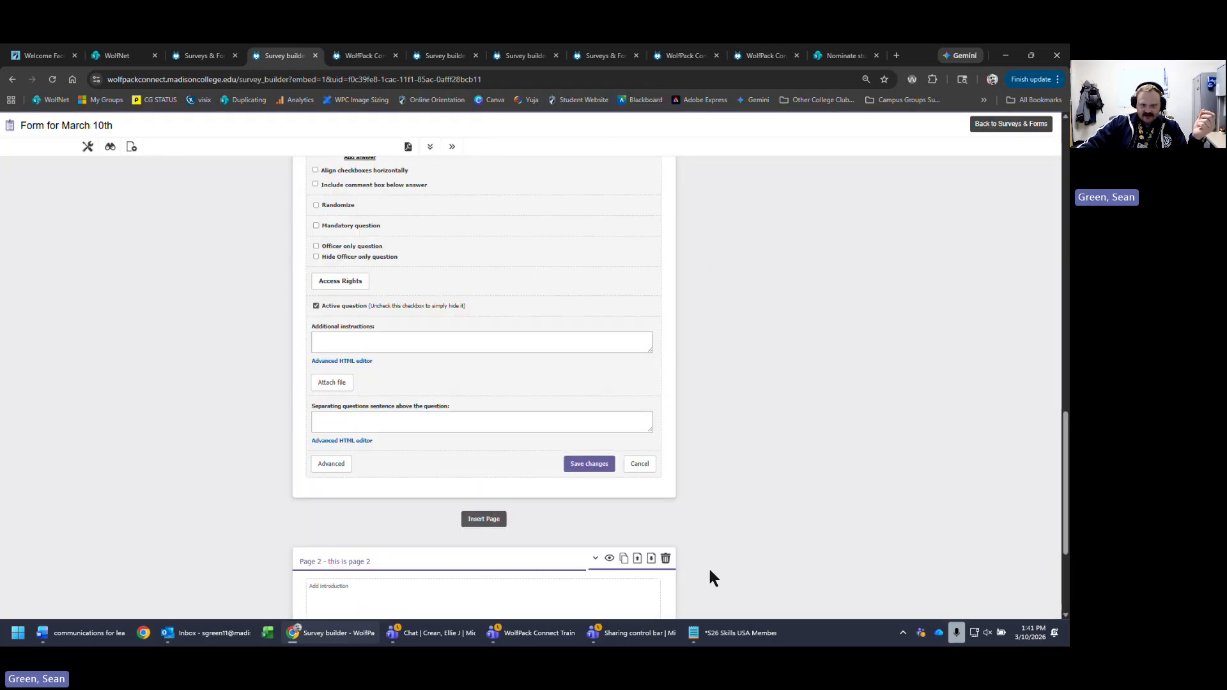
pyautogui.click(640, 465)
pyautogui.scroll(10, 818, 495)
# - Remove the comment box below question 2's fruit answers and save it
pyautogui.click(625, 414)
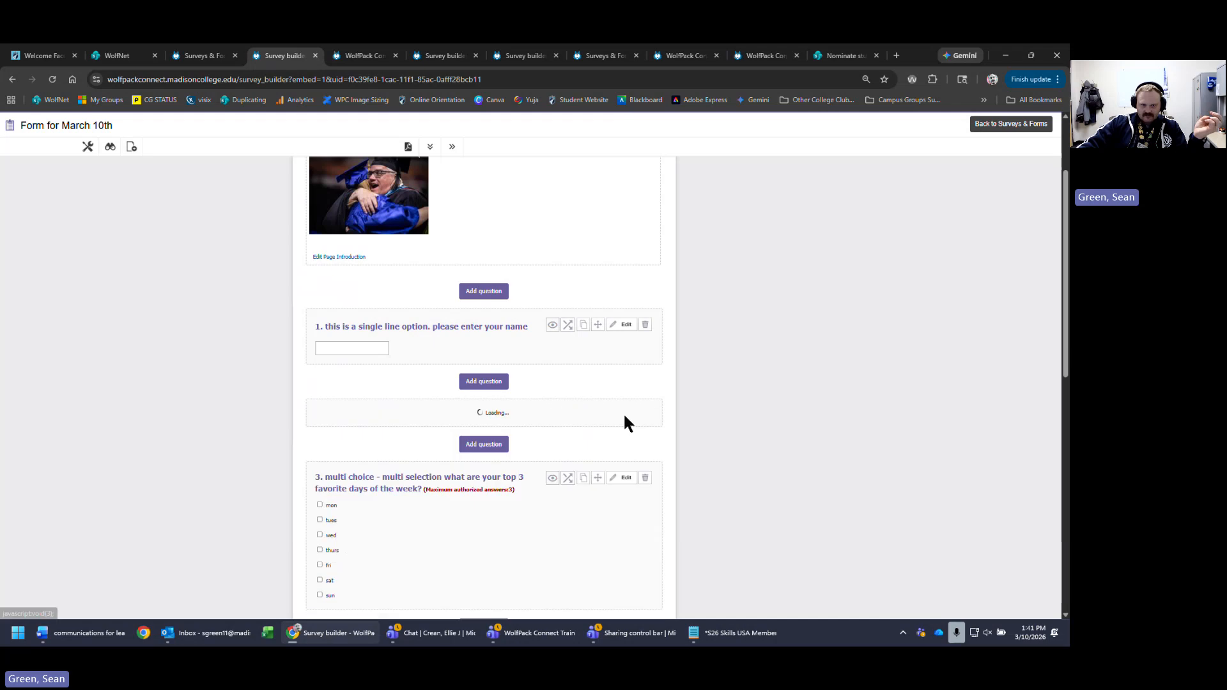
pyautogui.scroll(-4, 716, 427)
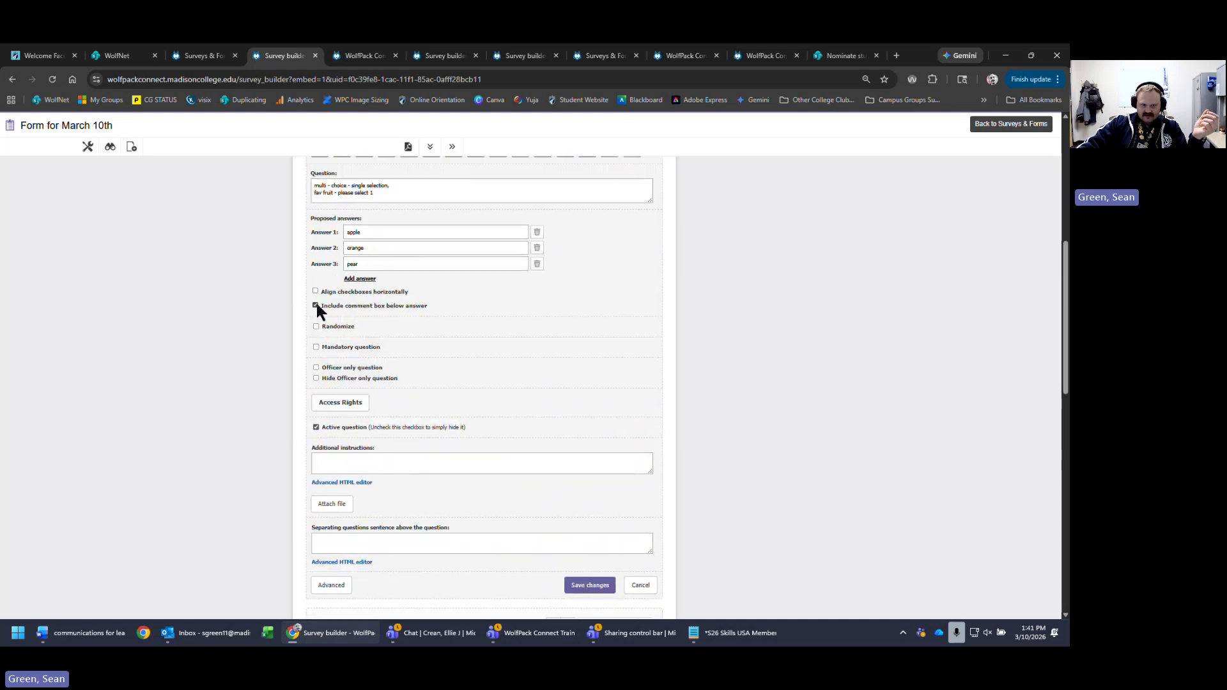
pyautogui.click(589, 585)
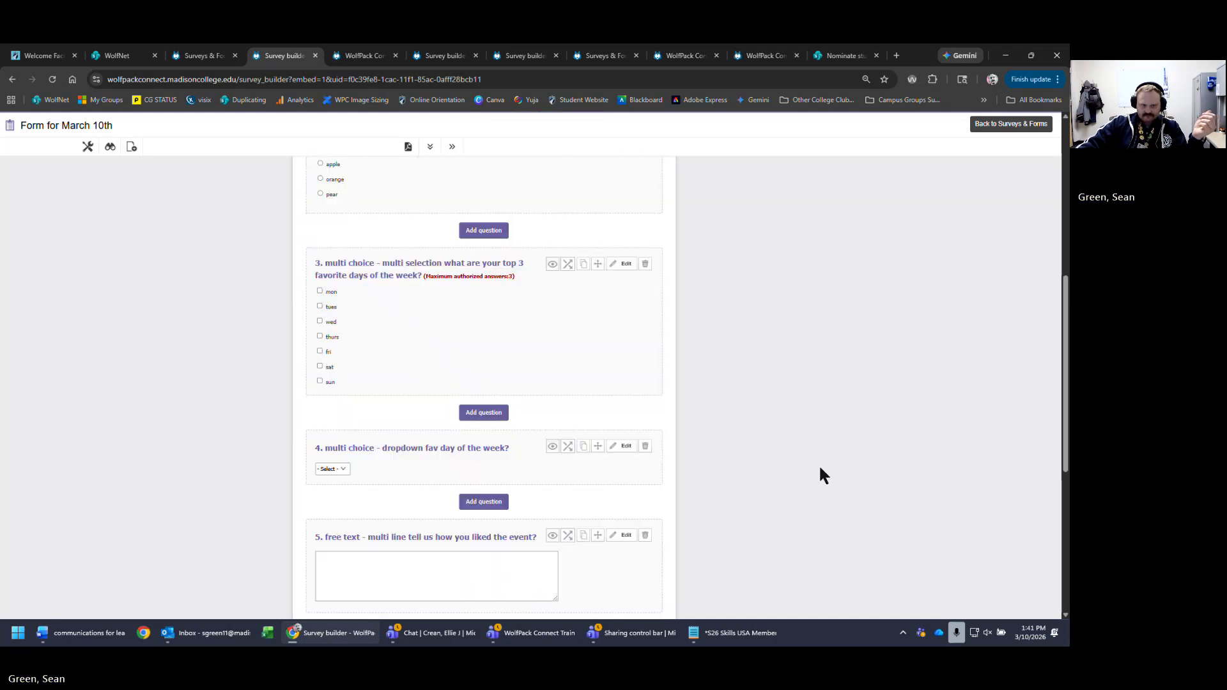
pyautogui.scroll(6, 830, 583)
# - Reopen question 1 for editing
pyautogui.scroll(-3, 447, 451)
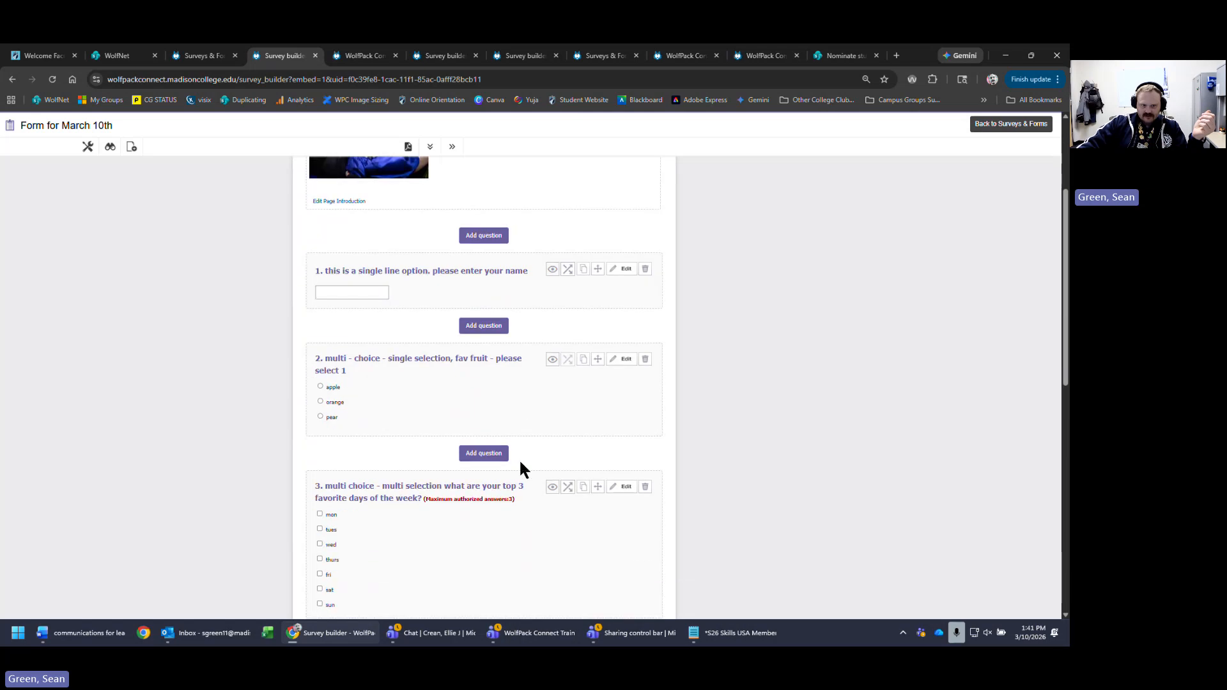
pyautogui.scroll(-3, 528, 470)
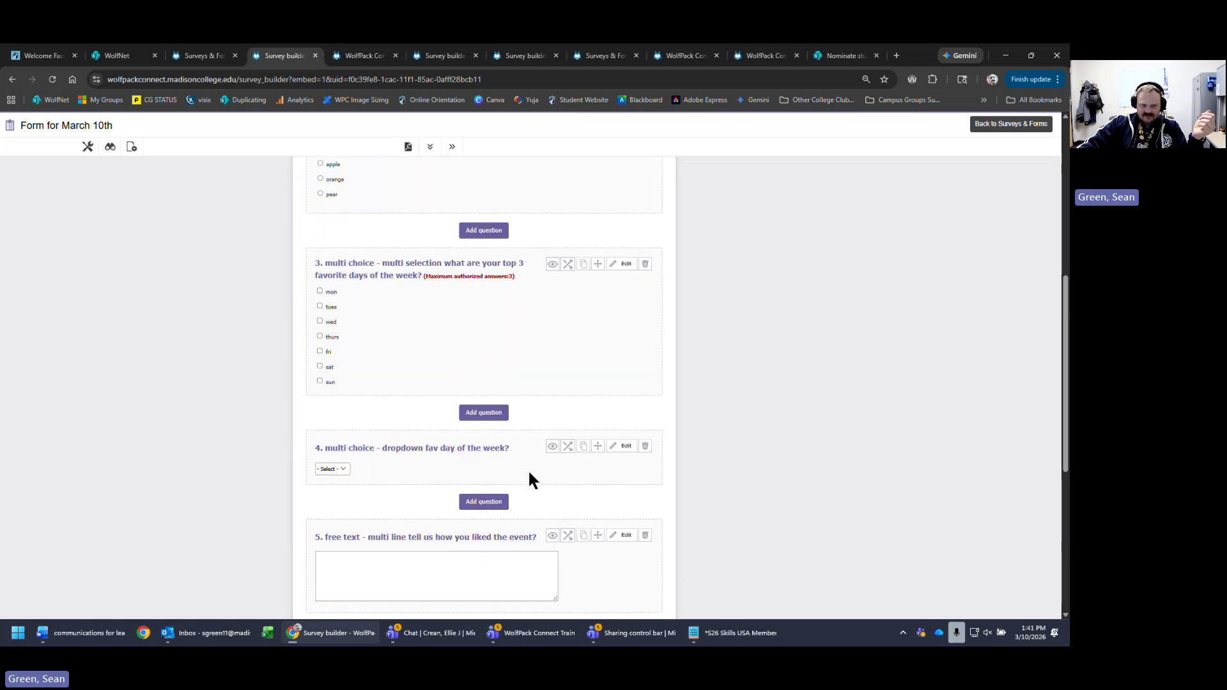
pyautogui.scroll(4, 473, 403)
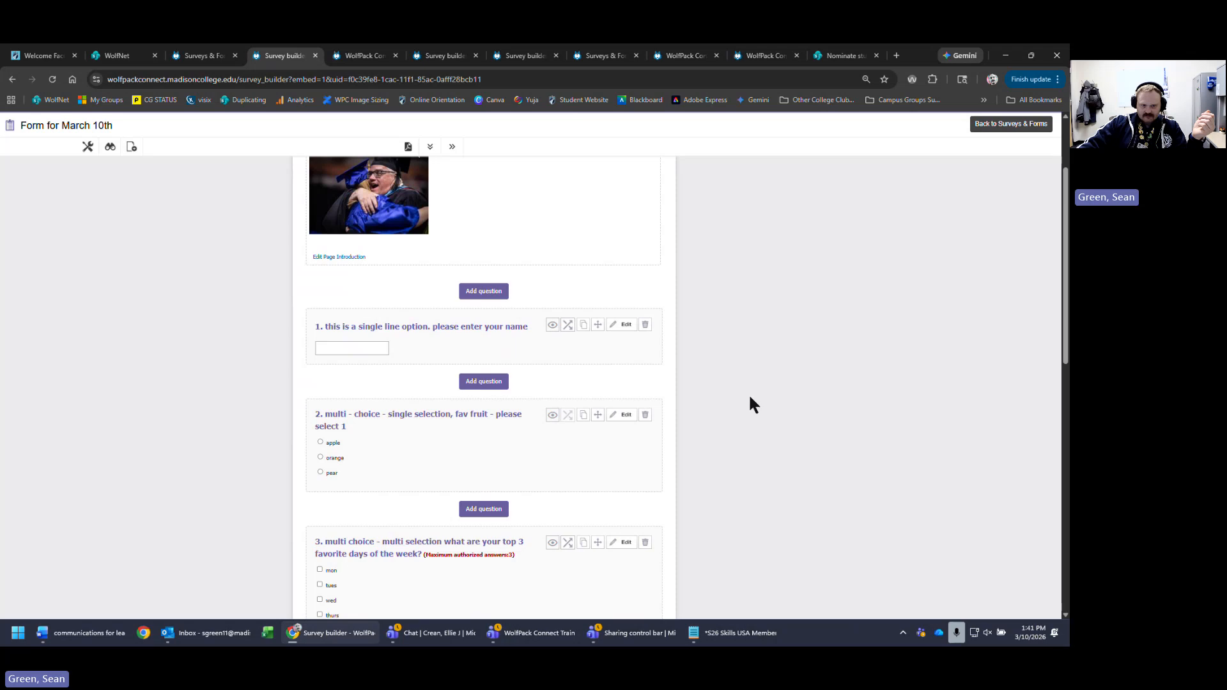
pyautogui.scroll(-4, 767, 405)
pyautogui.scroll(4, 735, 400)
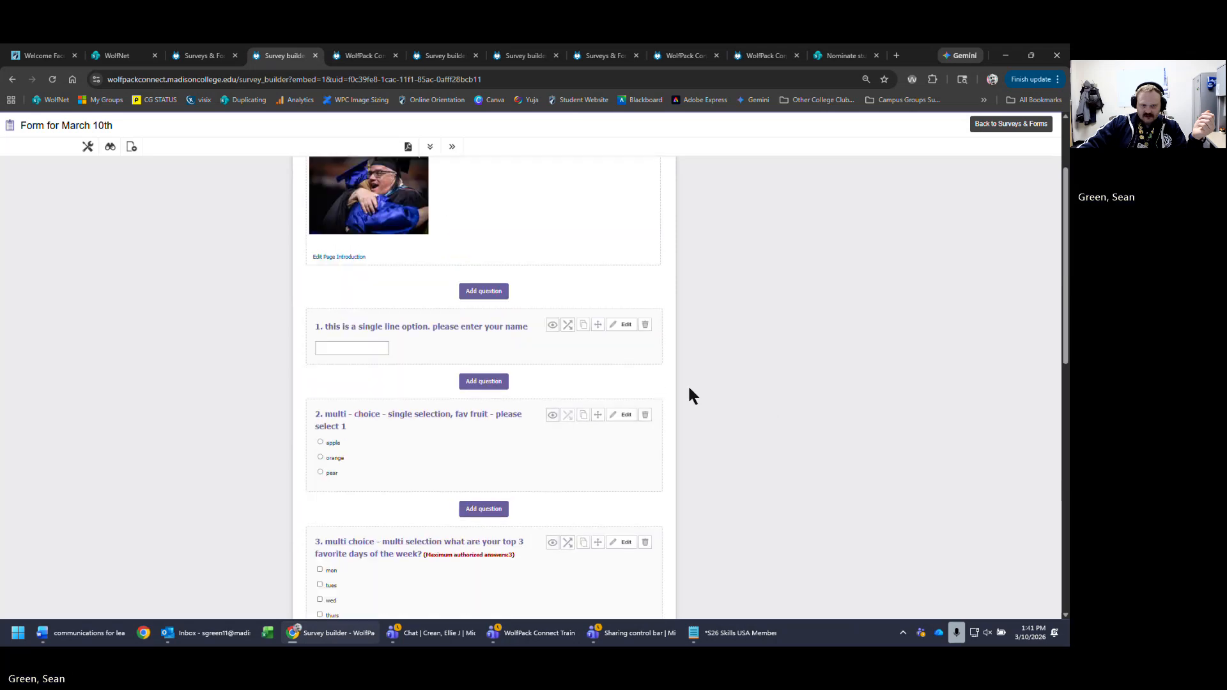
pyautogui.click(623, 325)
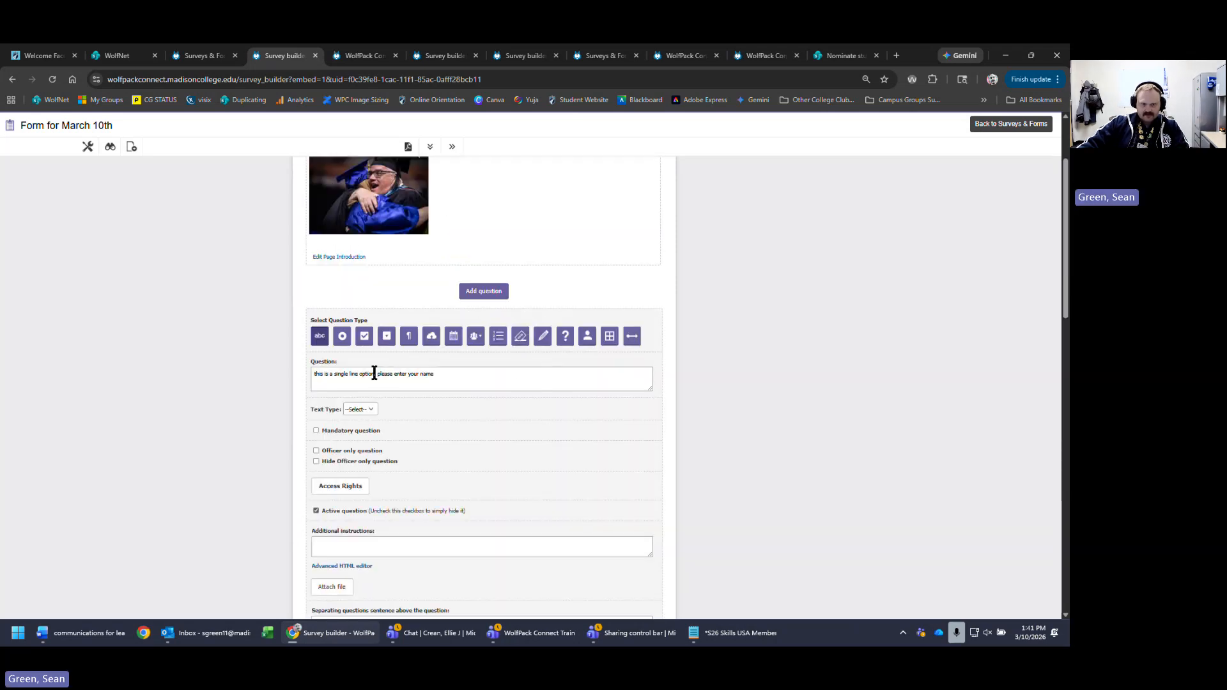
# - Reword question 1 to 'free text - single line', with 'please enter your name' on its own line, and save it
pyautogui.moveTo(377, 374); pyautogui.dragTo(267, 384)
pyautogui.press('BackSpace')
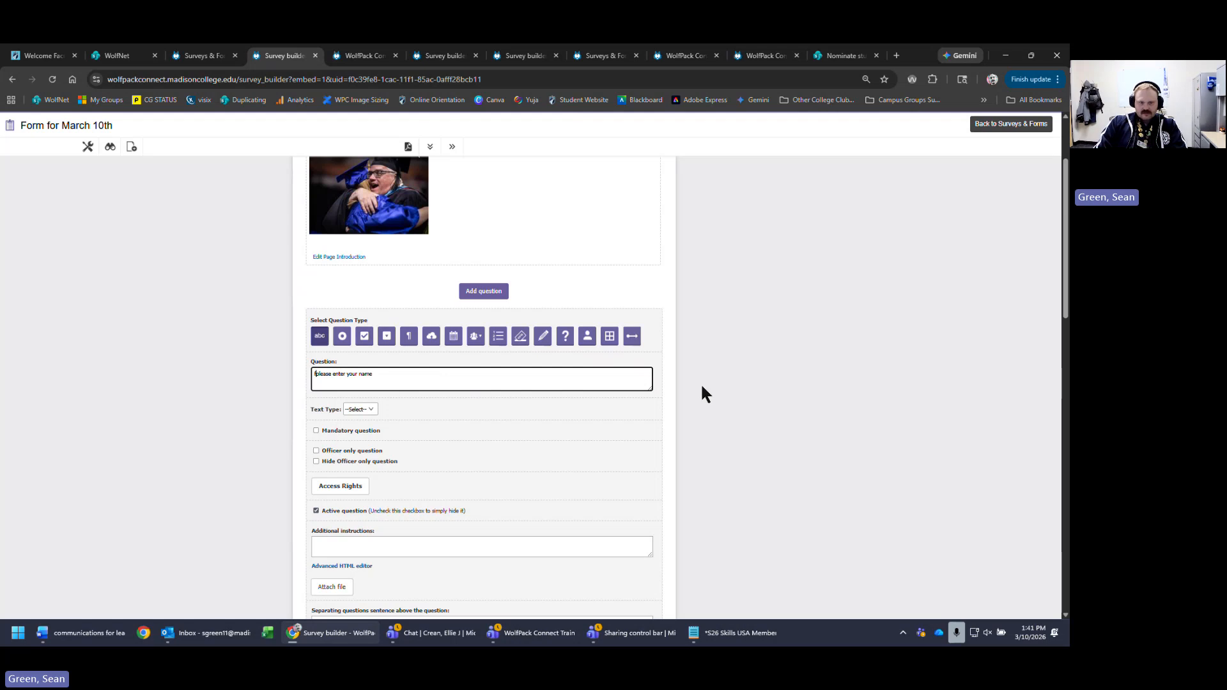
pyautogui.write('free text')
pyautogui.write(' - single l')
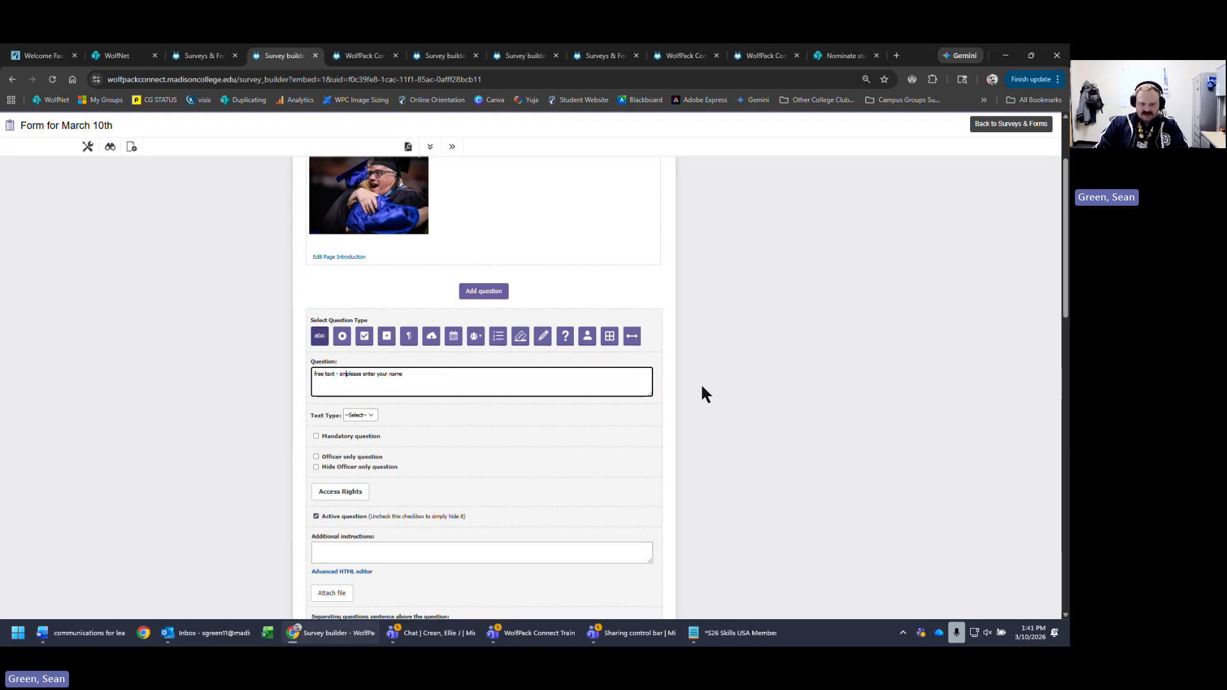
pyautogui.write('ine')
pyautogui.press('Return')
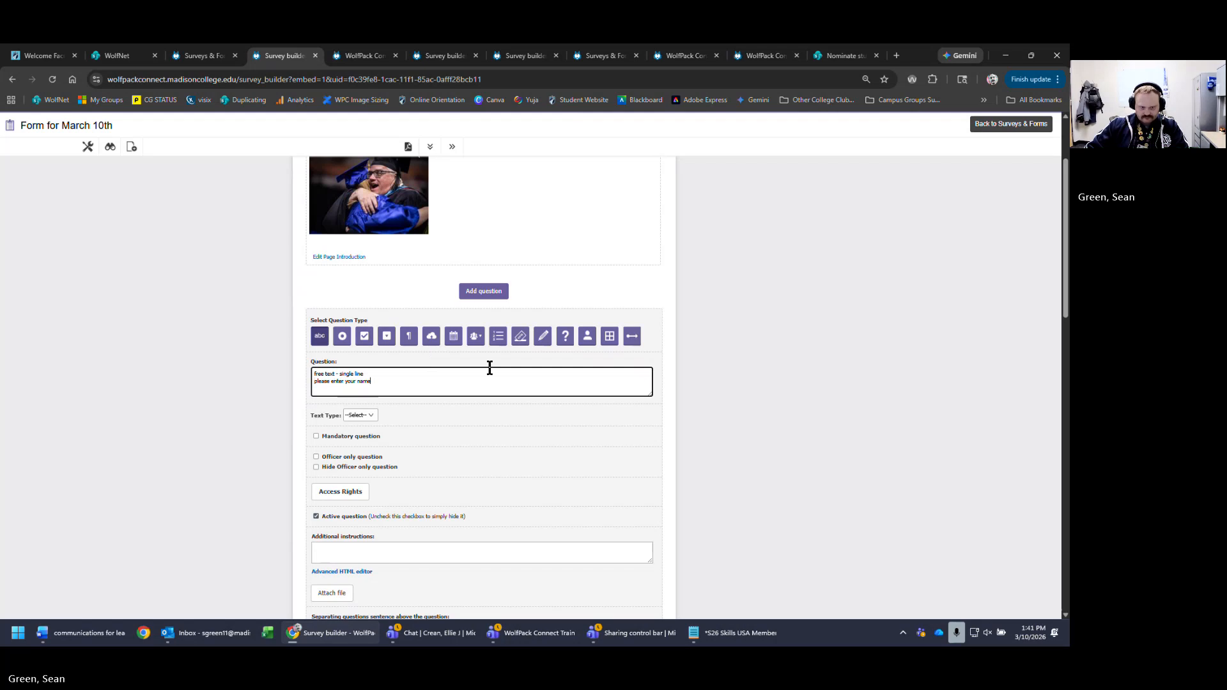
pyautogui.click(502, 395)
pyautogui.scroll(-3, 799, 441)
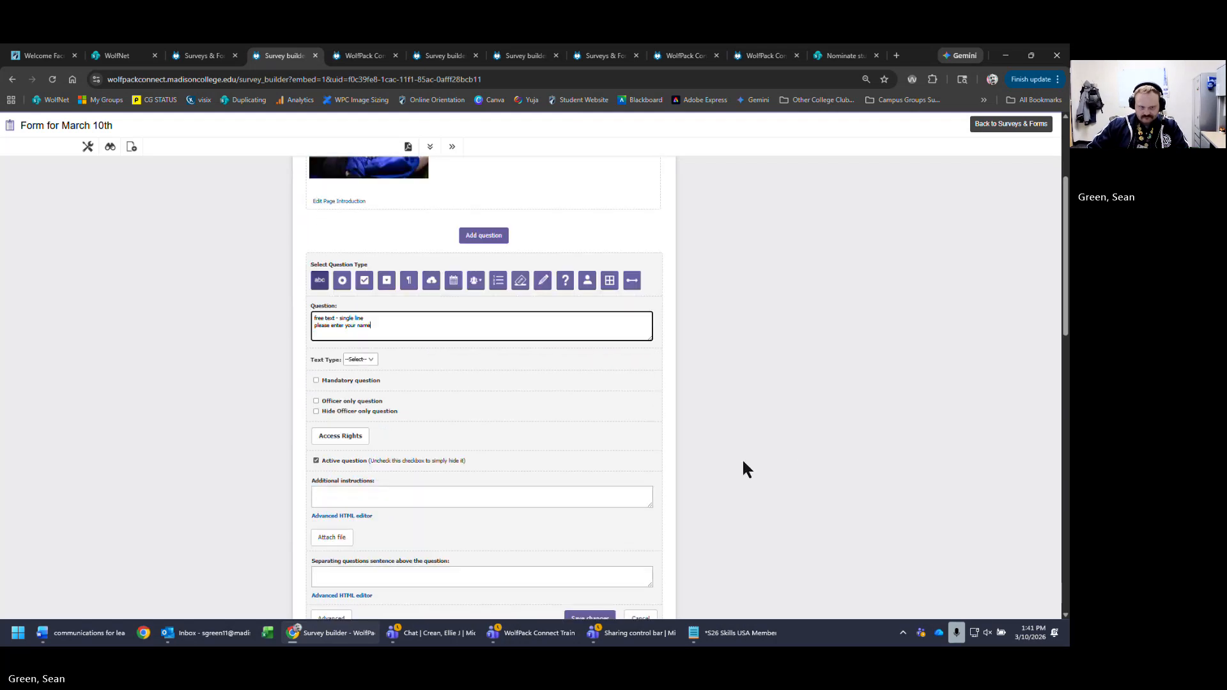
pyautogui.scroll(5, 907, 466)
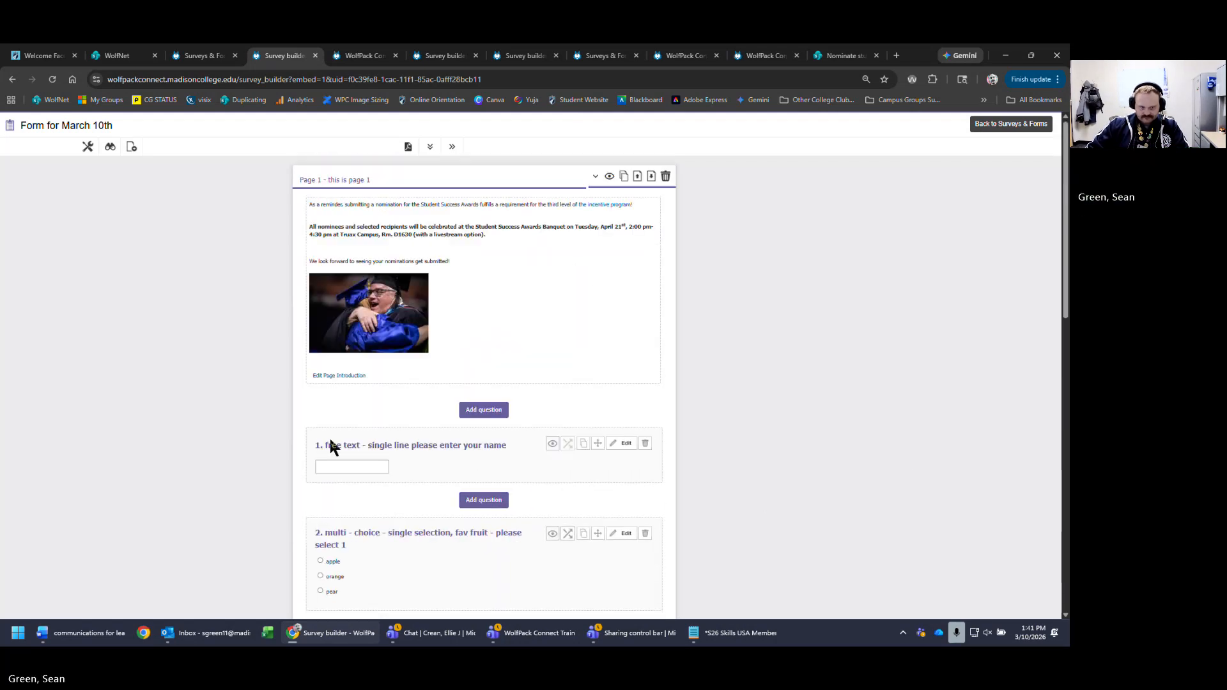
pyautogui.click(624, 444)
pyautogui.click(314, 500)
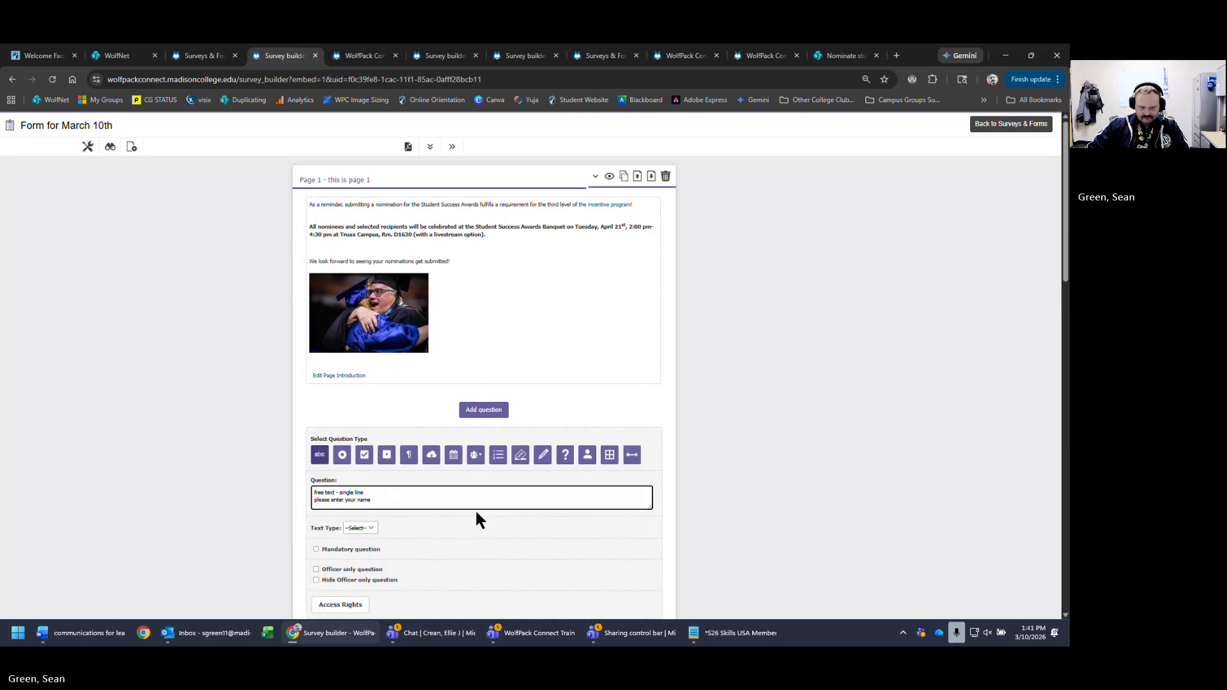
pyautogui.press('Return')
pyautogui.scroll(-5, 827, 449)
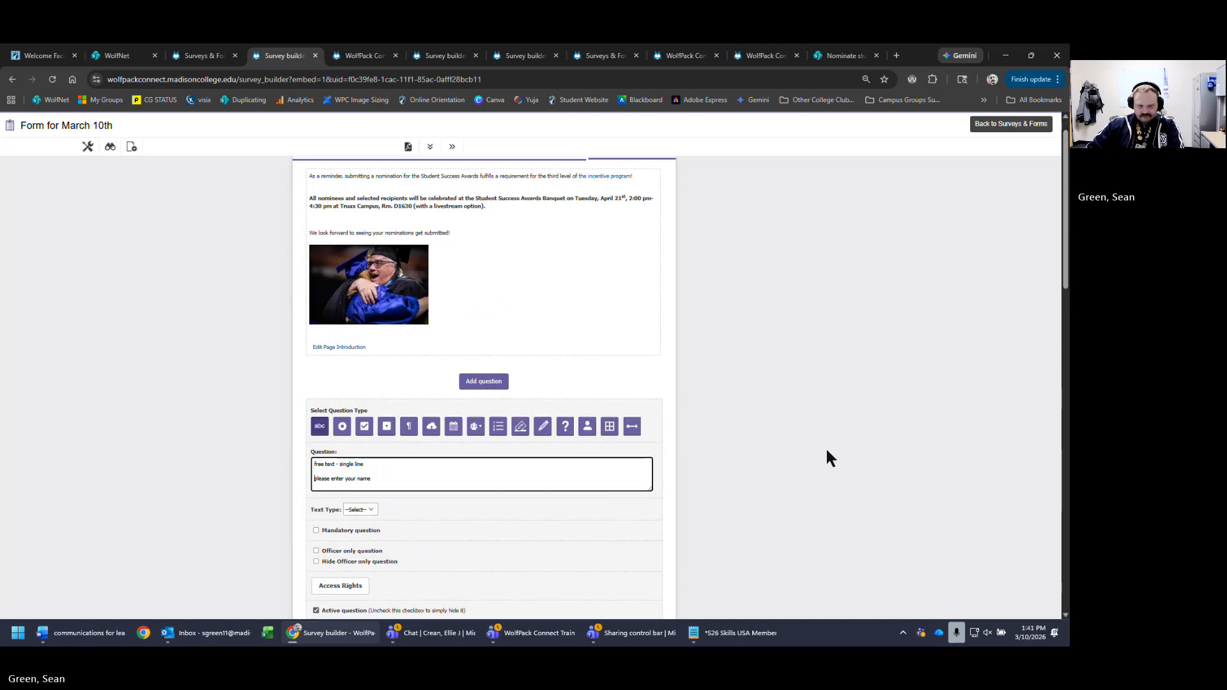
pyautogui.click(585, 520)
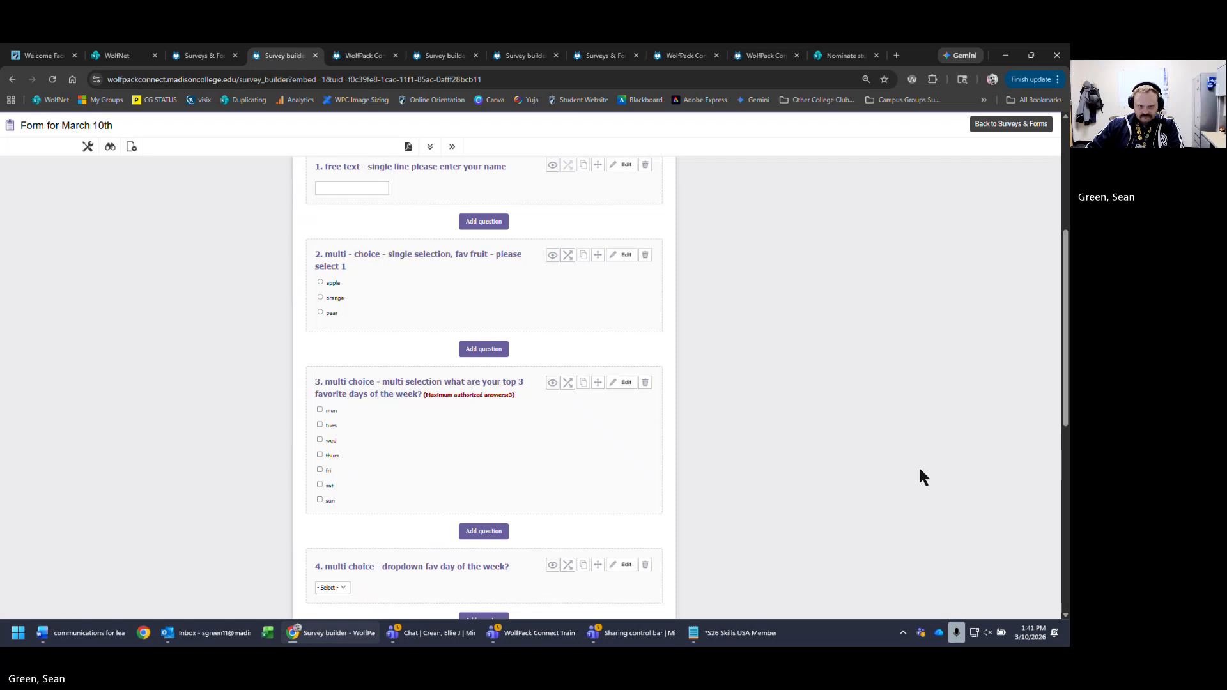
# - Open question 2 and save it again unchanged
pyautogui.scroll(4, 894, 470)
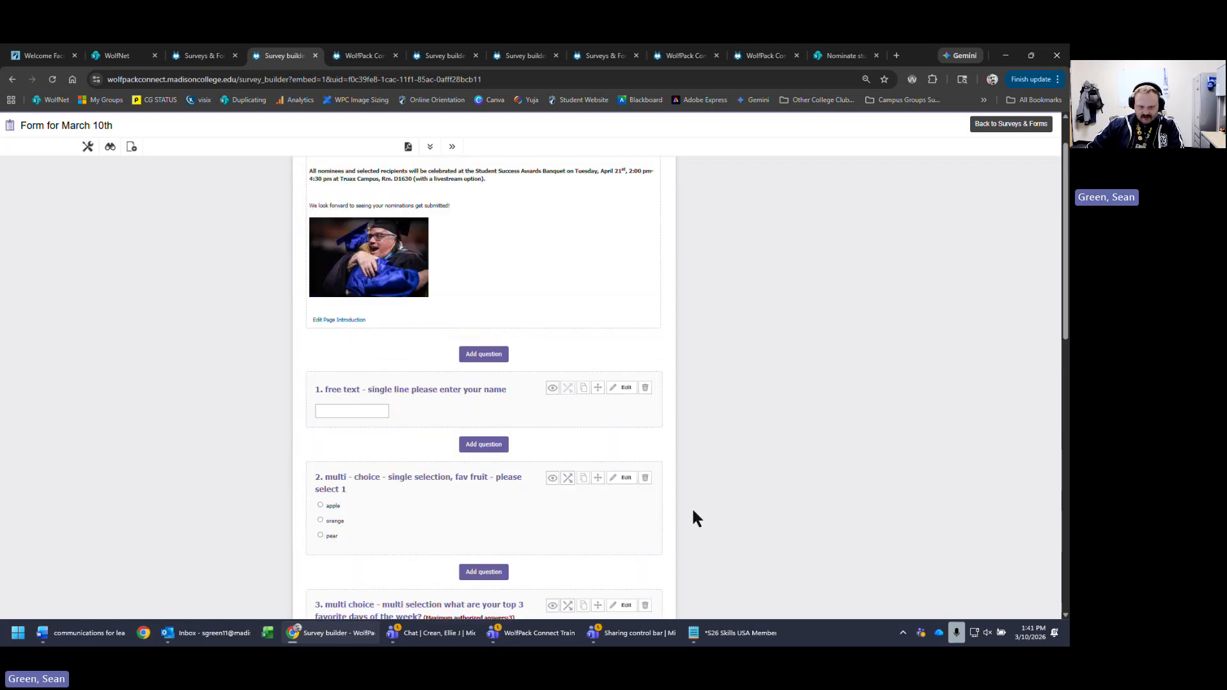
pyautogui.click(624, 479)
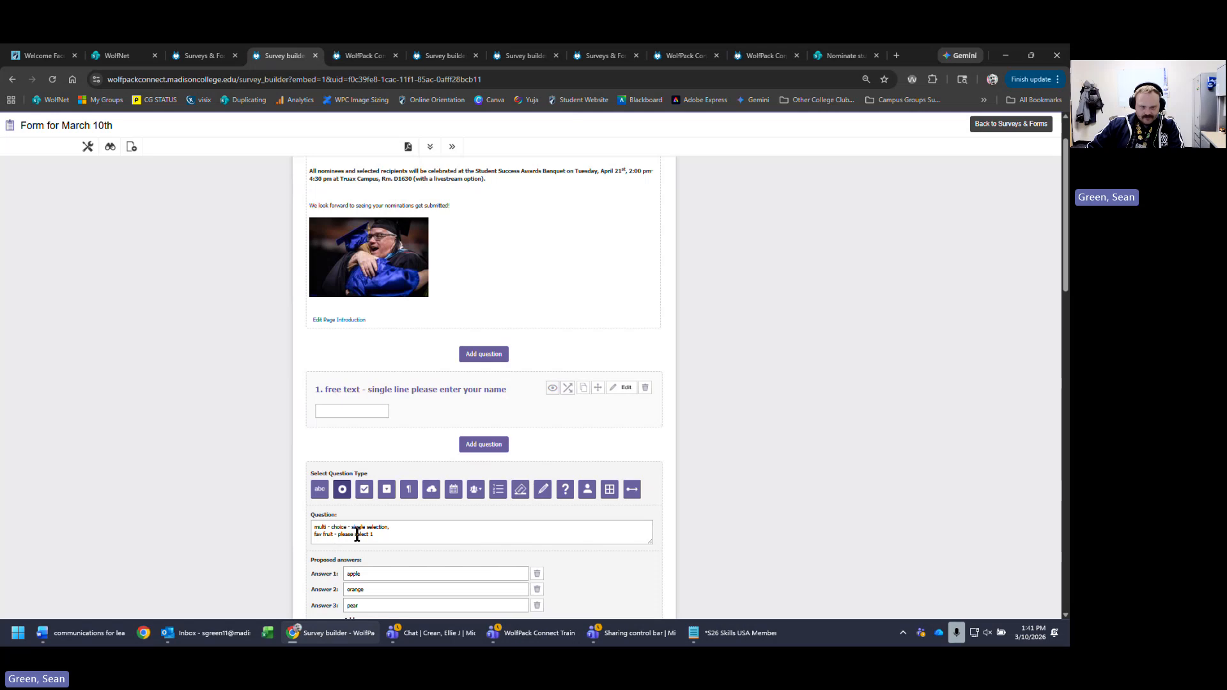
pyautogui.click(477, 537)
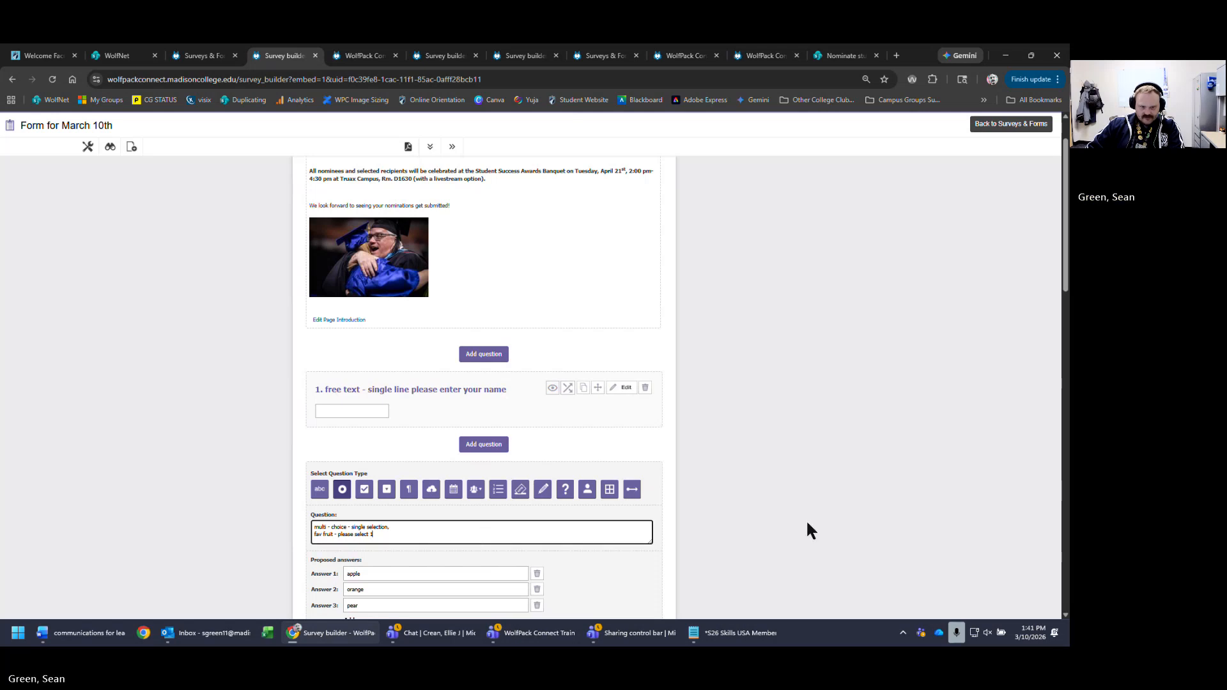
pyautogui.scroll(-5, 808, 529)
pyautogui.click(588, 542)
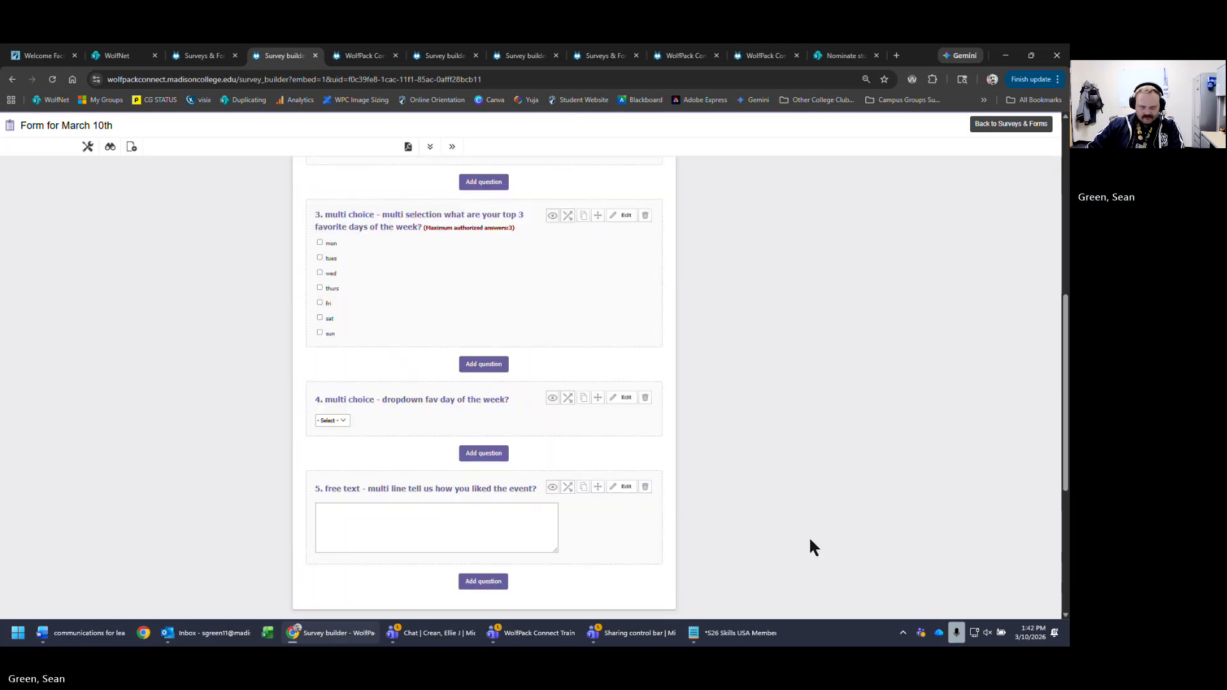
pyautogui.scroll(-4, 810, 540)
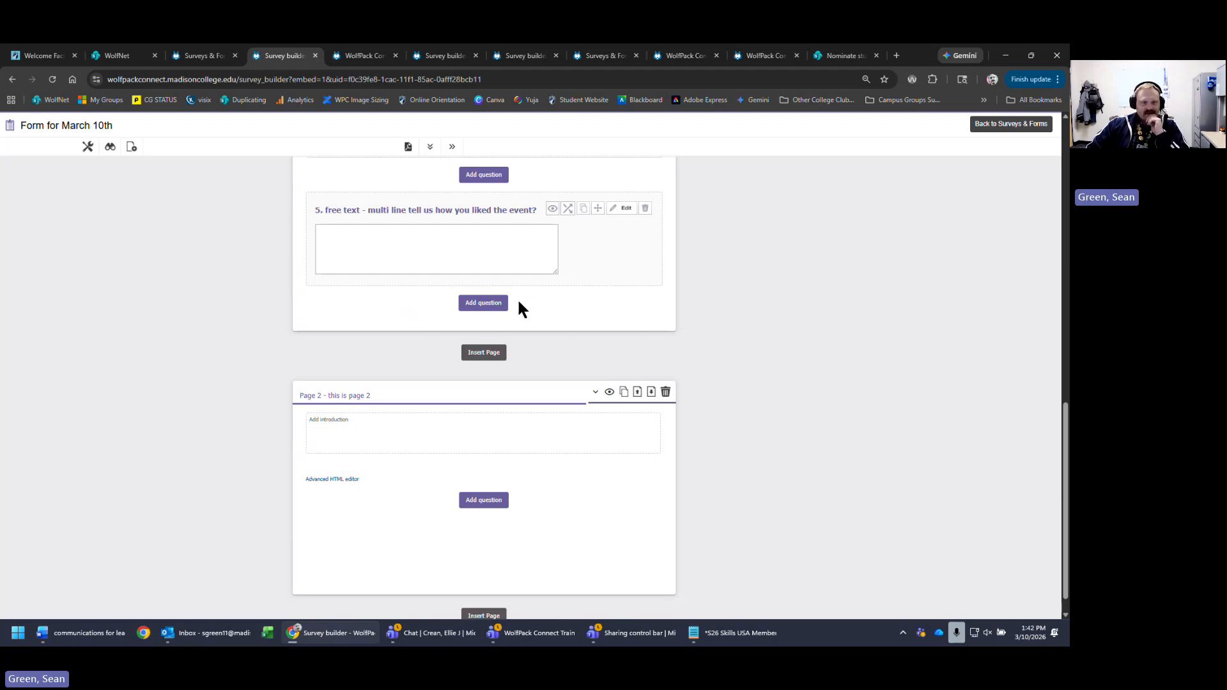
# - Add a file upload question after question 5 asking 'please upload your resume'
pyautogui.click(483, 305)
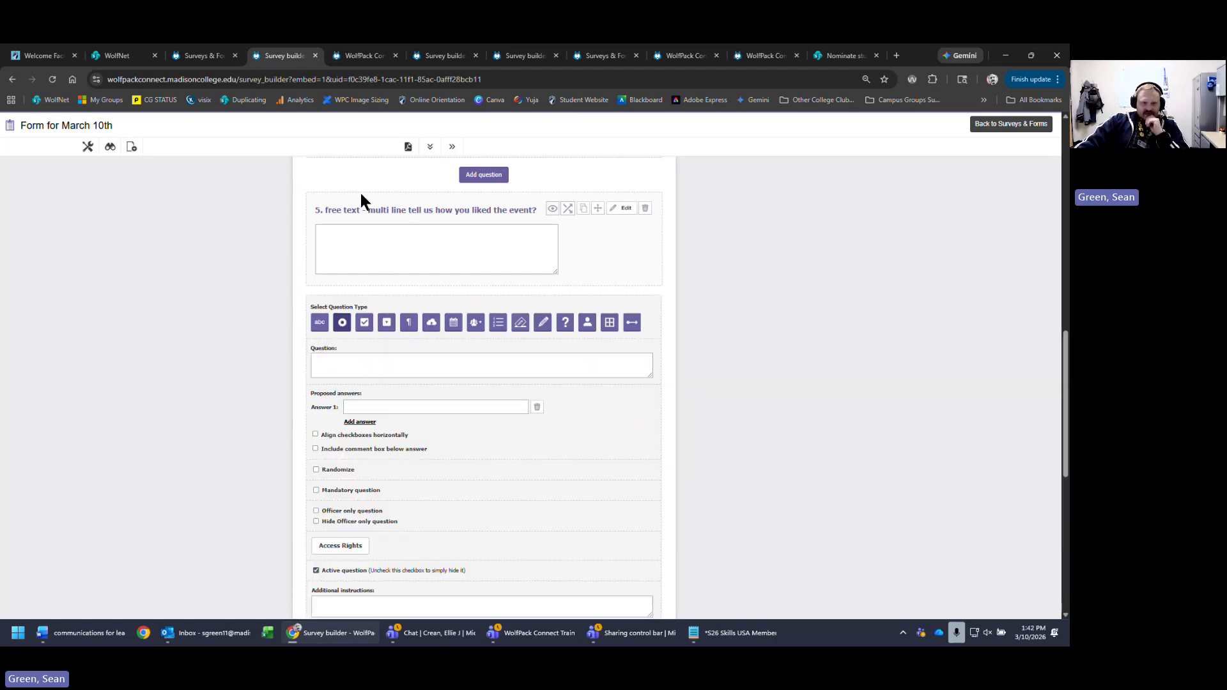
pyautogui.click(431, 325)
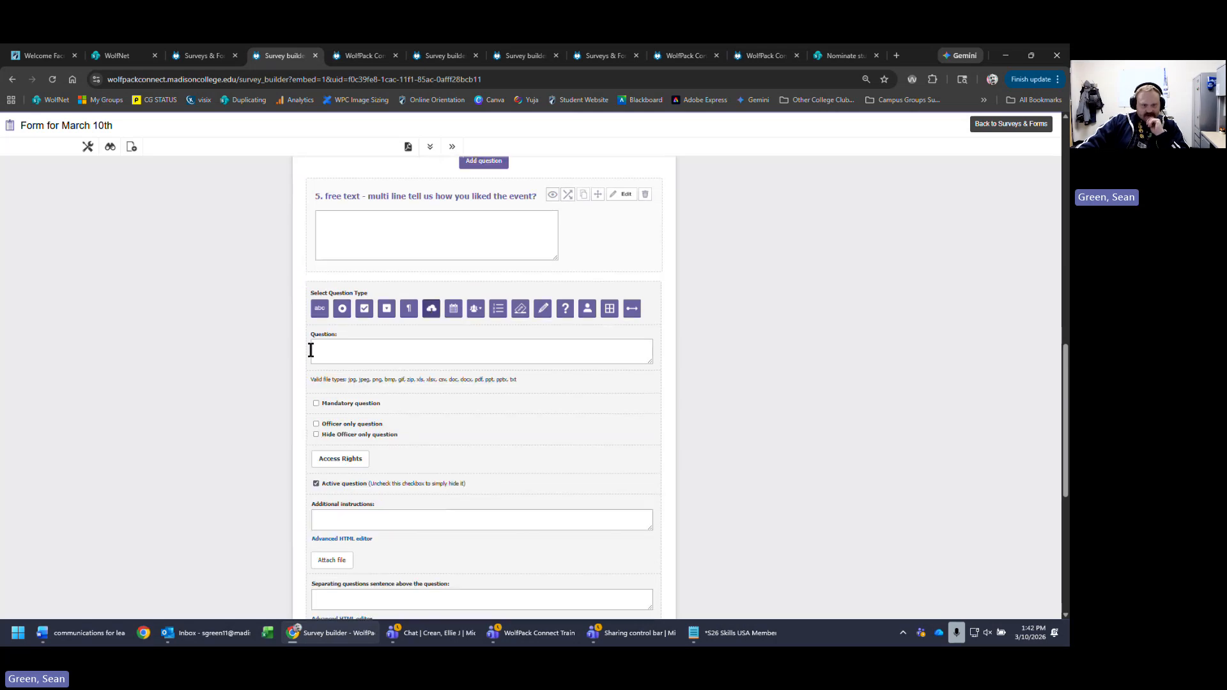
pyautogui.scroll(-2, 586, 273)
pyautogui.click(546, 252)
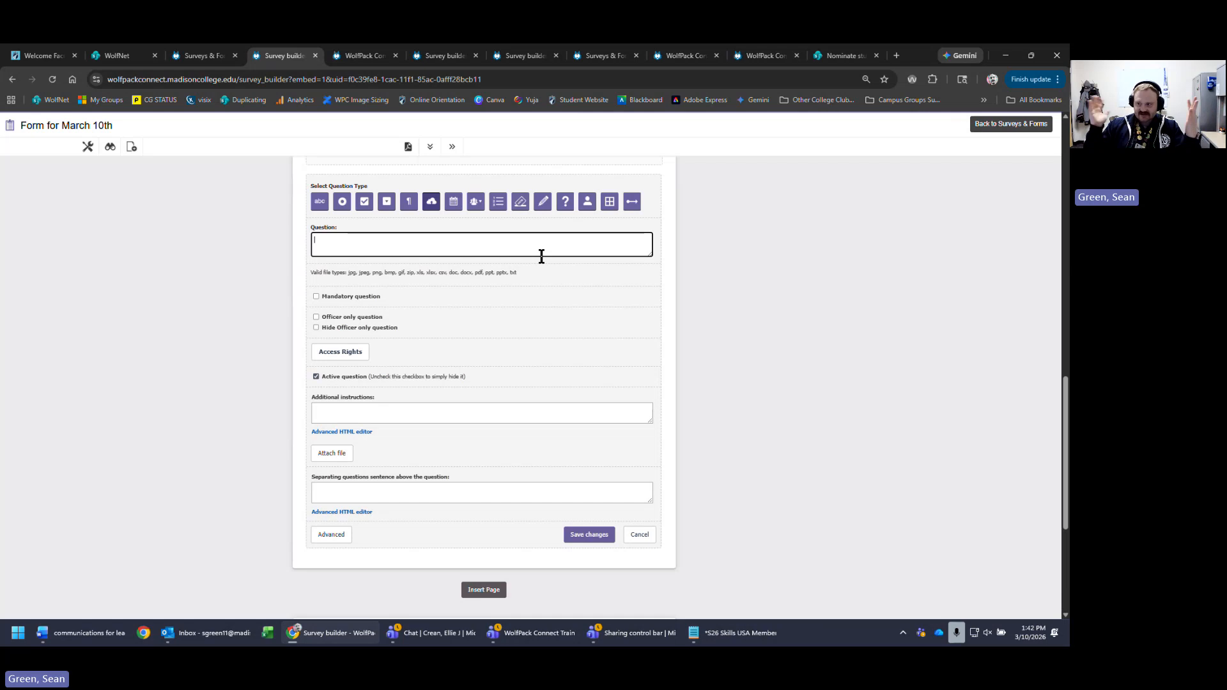
pyautogui.write('please up')
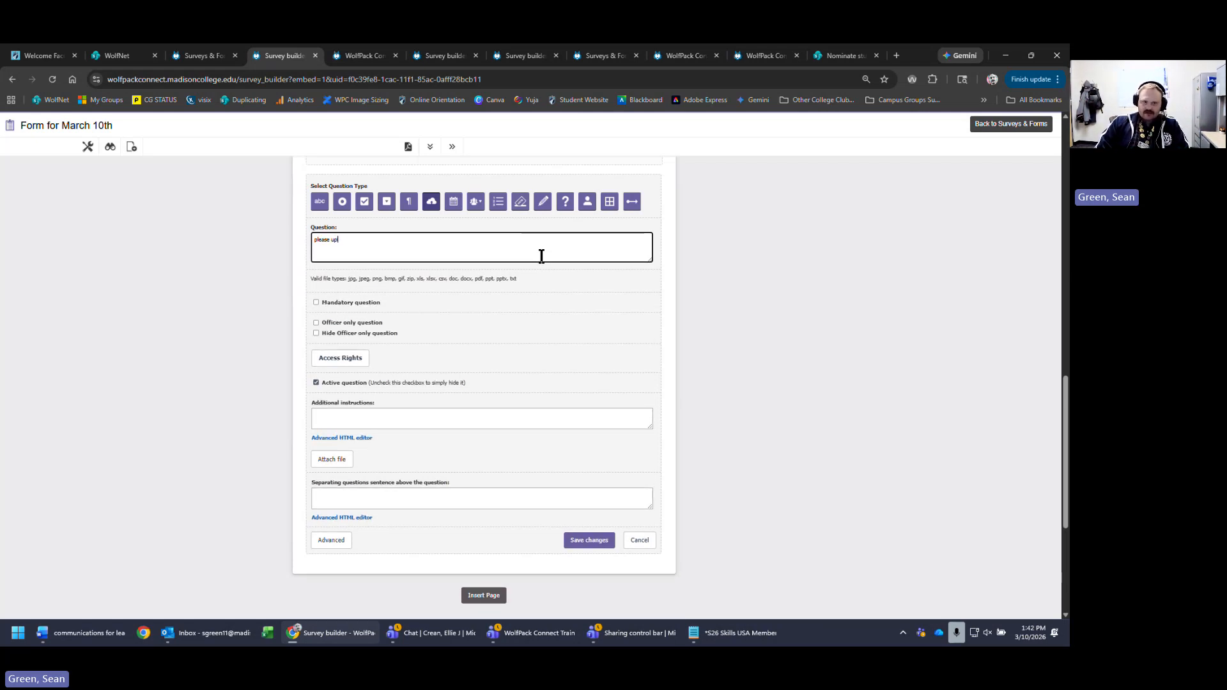
pyautogui.write('load your resume')
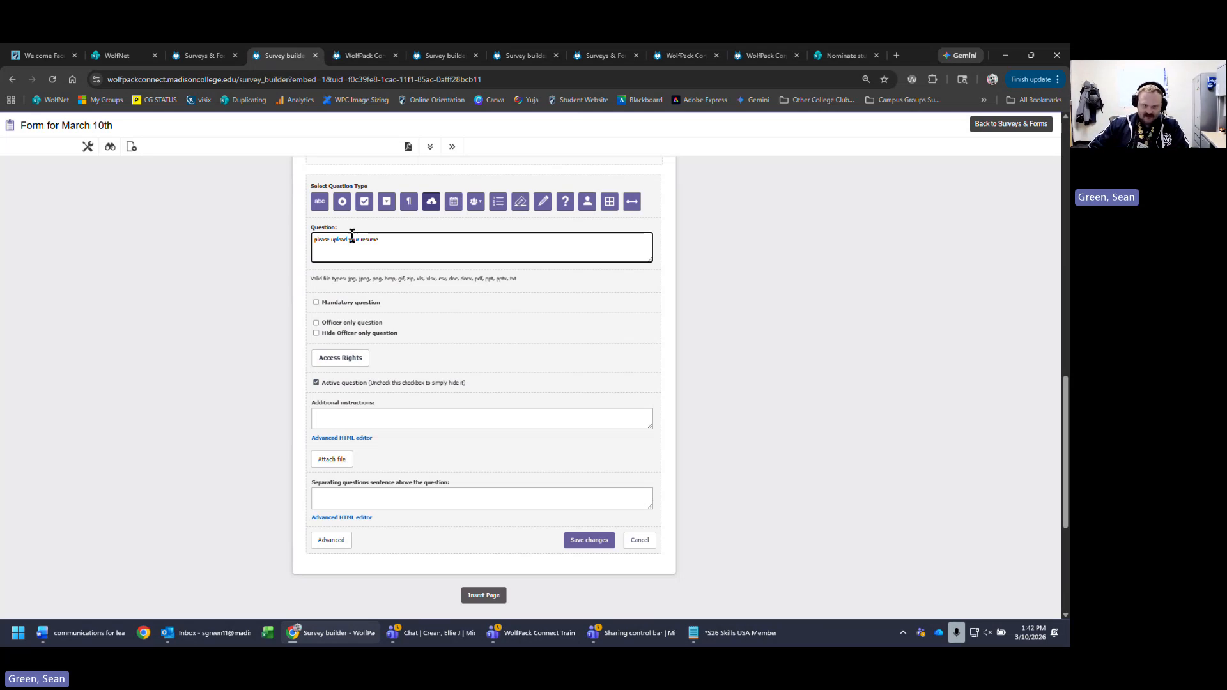
pyautogui.click(534, 282)
# - Review the allowed file types (jpg, jpeg, zip, xls, xlsx, doc, docx, pdf) and save the question
pyautogui.moveTo(532, 277); pyautogui.dragTo(299, 282)
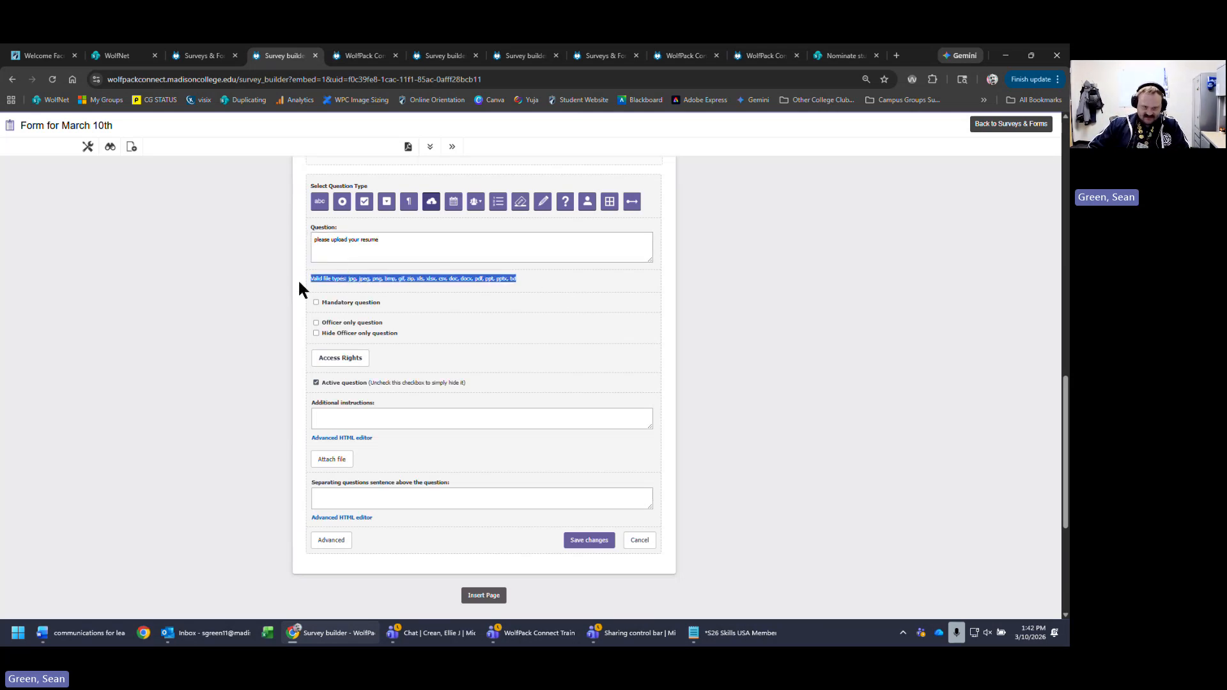
pyautogui.click(588, 275)
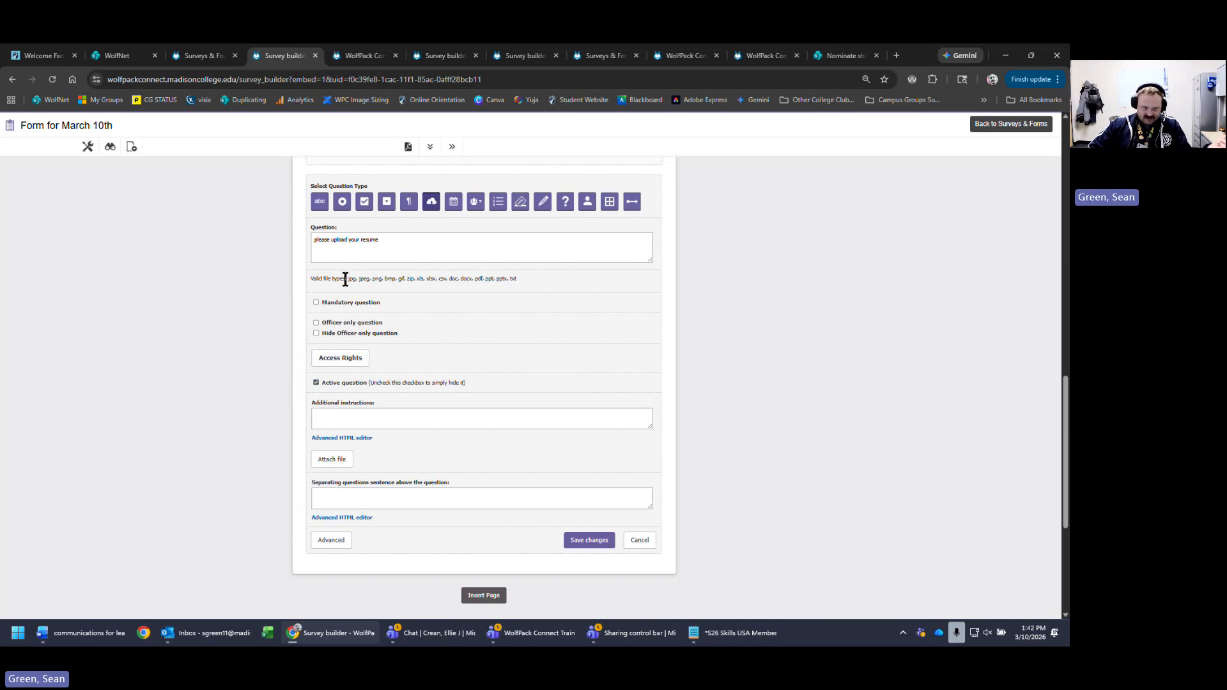
pyautogui.moveTo(349, 279); pyautogui.dragTo(404, 281)
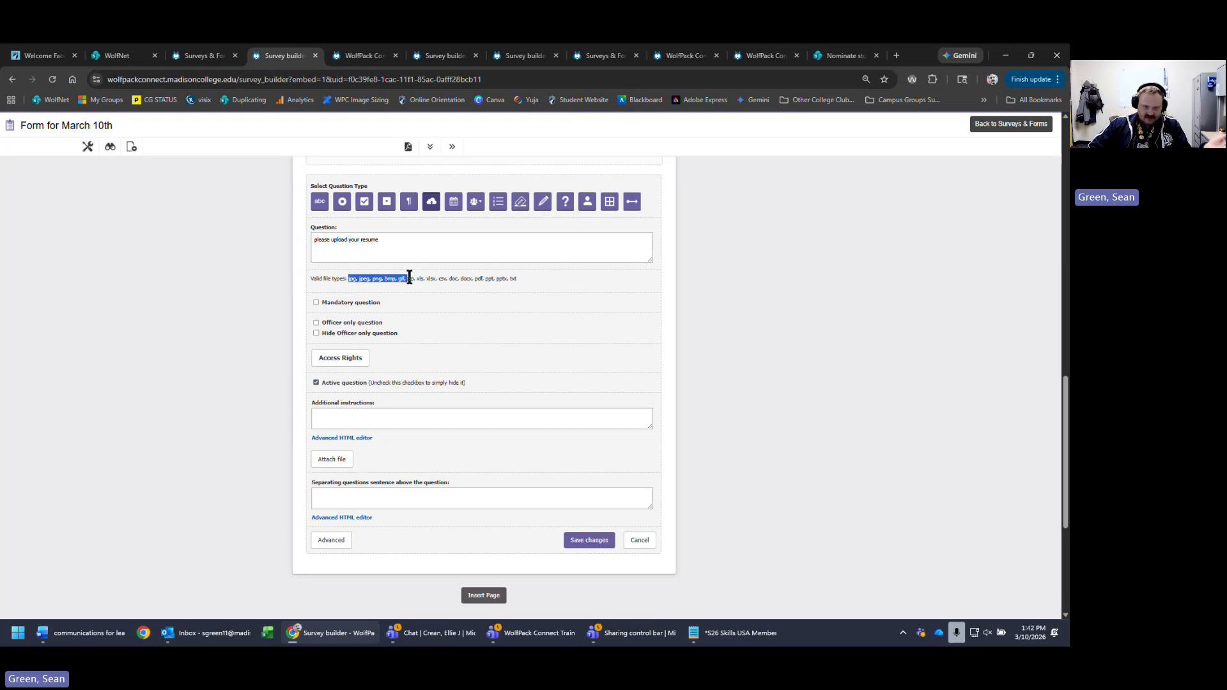
pyautogui.moveTo(406, 280); pyautogui.dragTo(419, 280)
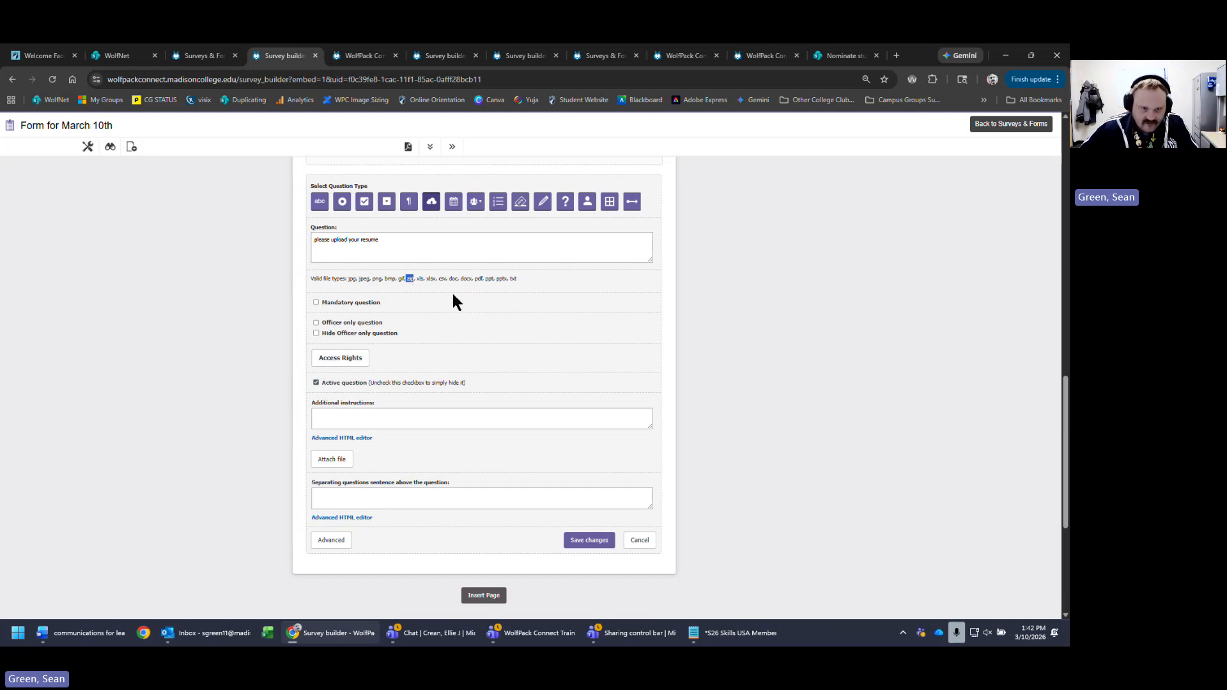
pyautogui.moveTo(416, 279); pyautogui.dragTo(447, 278)
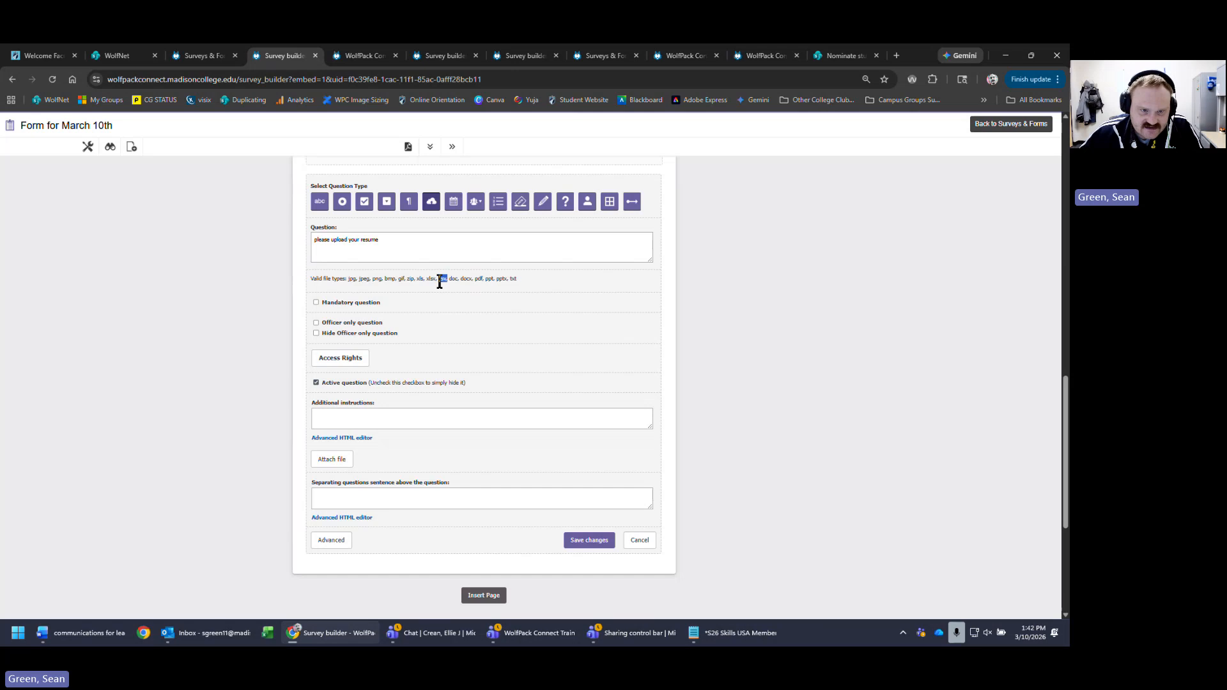
pyautogui.click(430, 279)
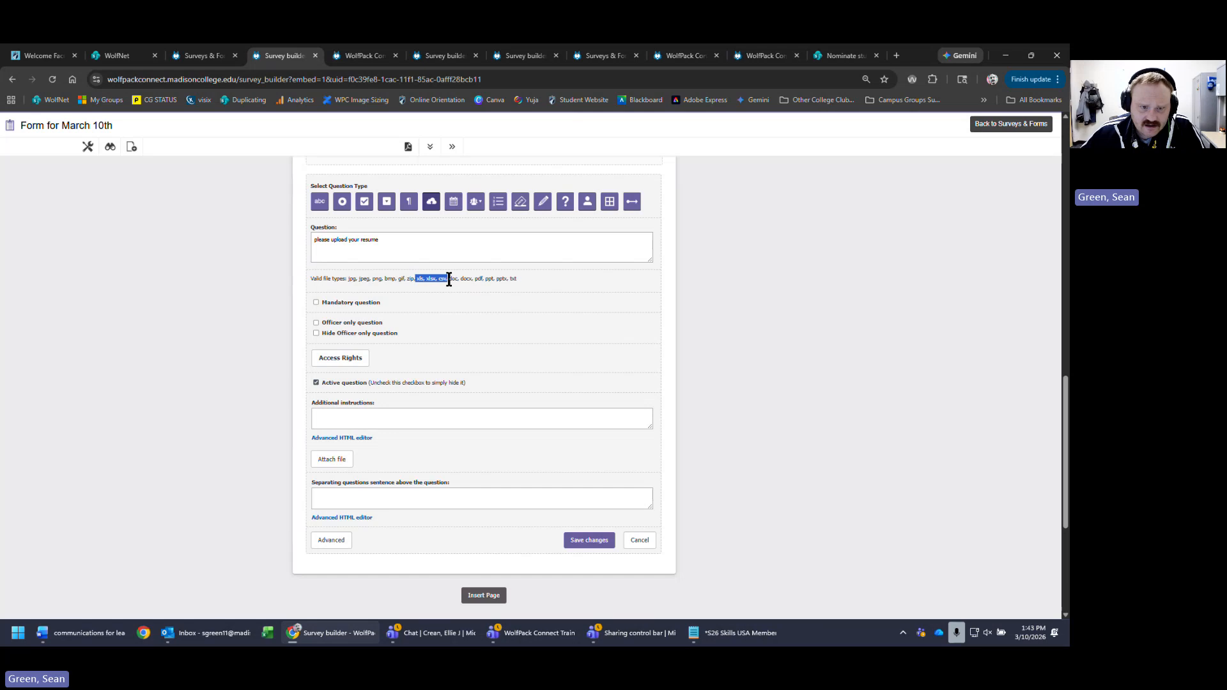
pyautogui.moveTo(449, 280); pyautogui.dragTo(475, 279)
pyautogui.click(524, 281)
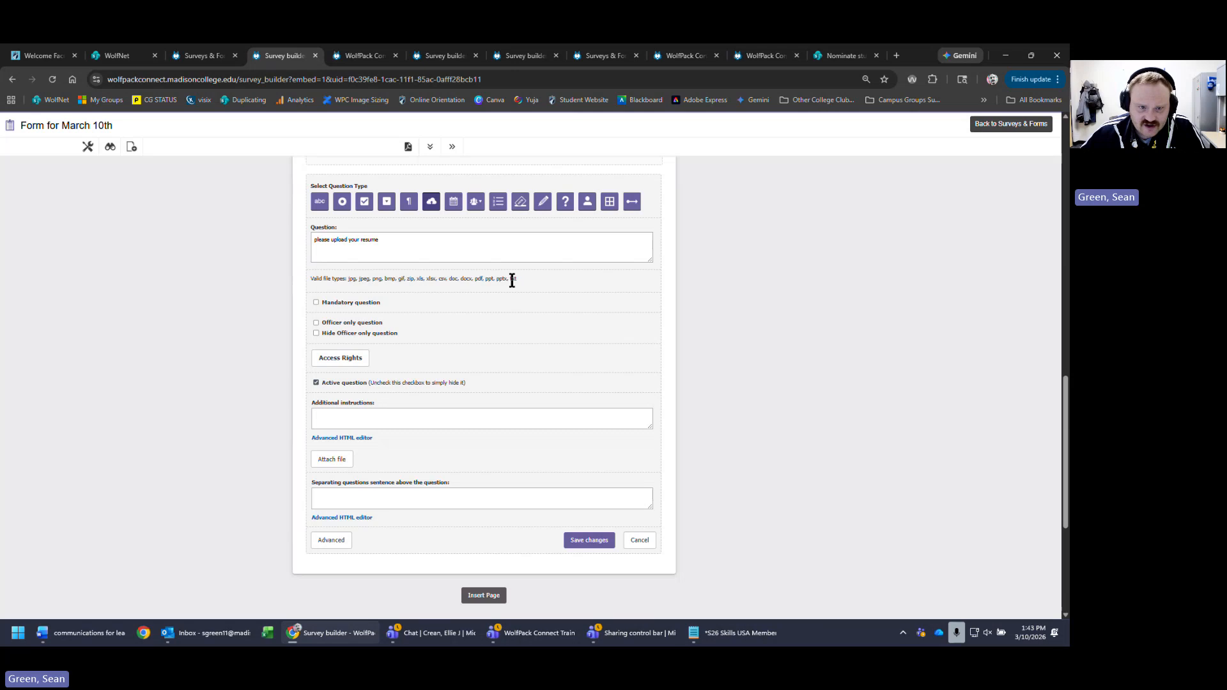
pyautogui.scroll(-2, 524, 374)
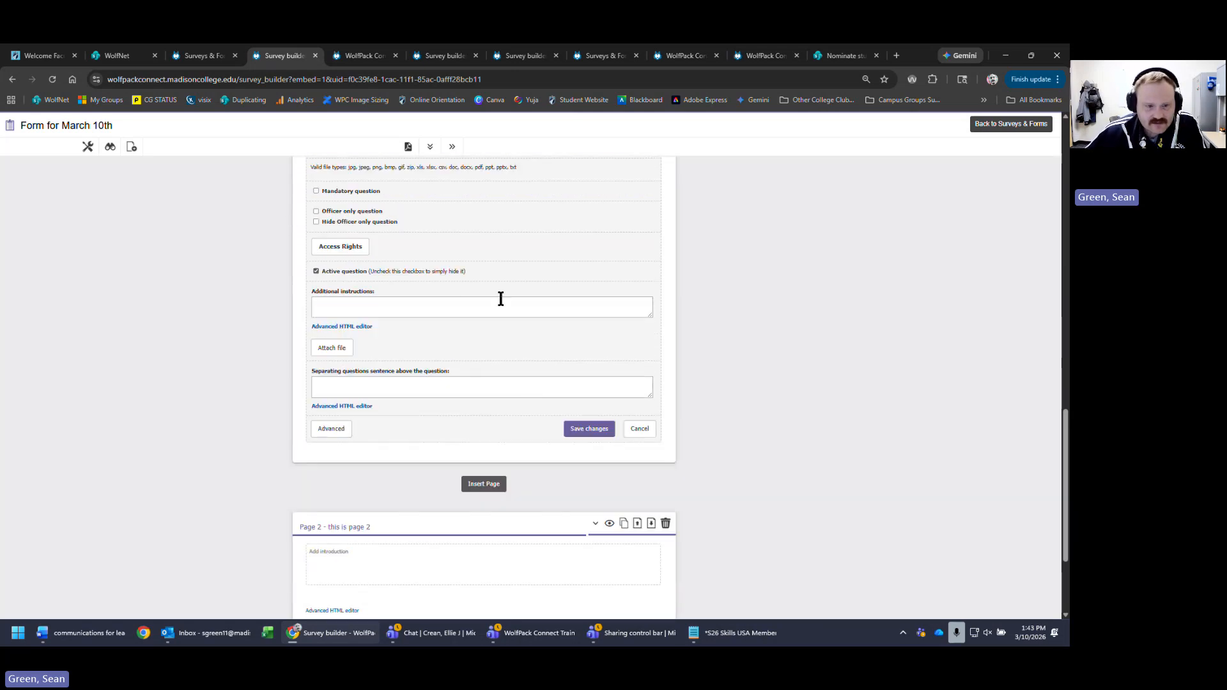
pyautogui.scroll(2, 507, 335)
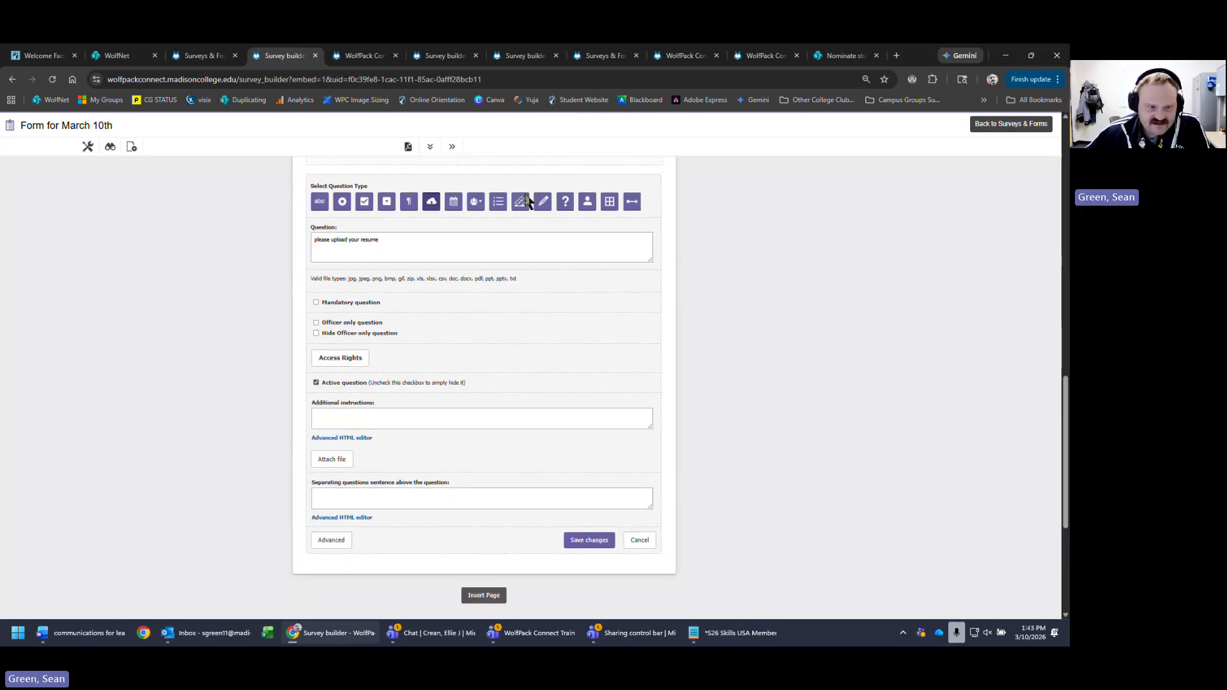
pyautogui.click(545, 255)
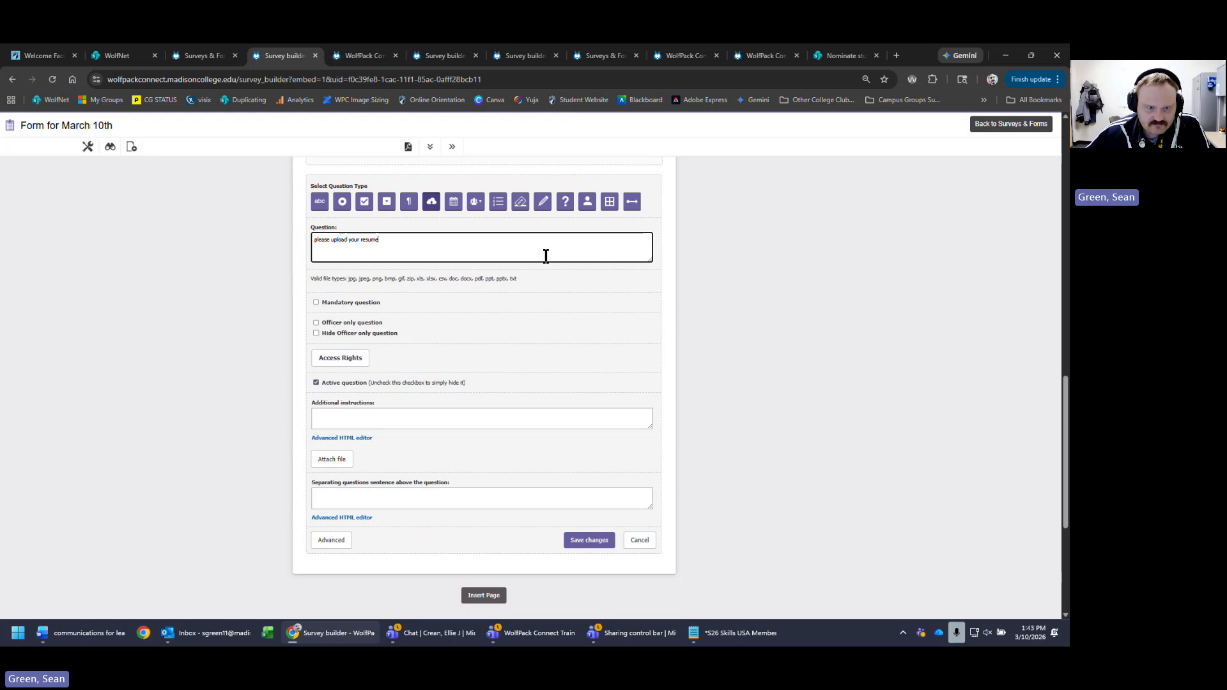
pyautogui.click(598, 545)
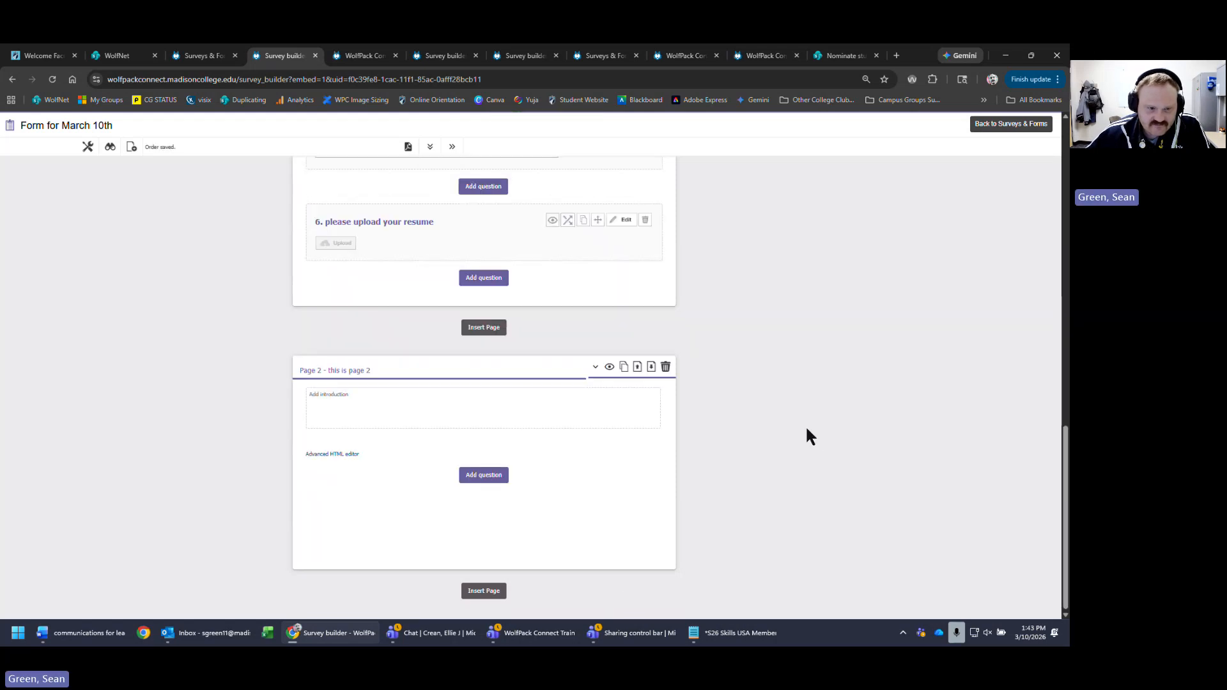
# - Add a Date (Calendar Pop-up) question reading 'date question -' / 'enter the date you need the equipment' and save it
pyautogui.scroll(3, 355, 490)
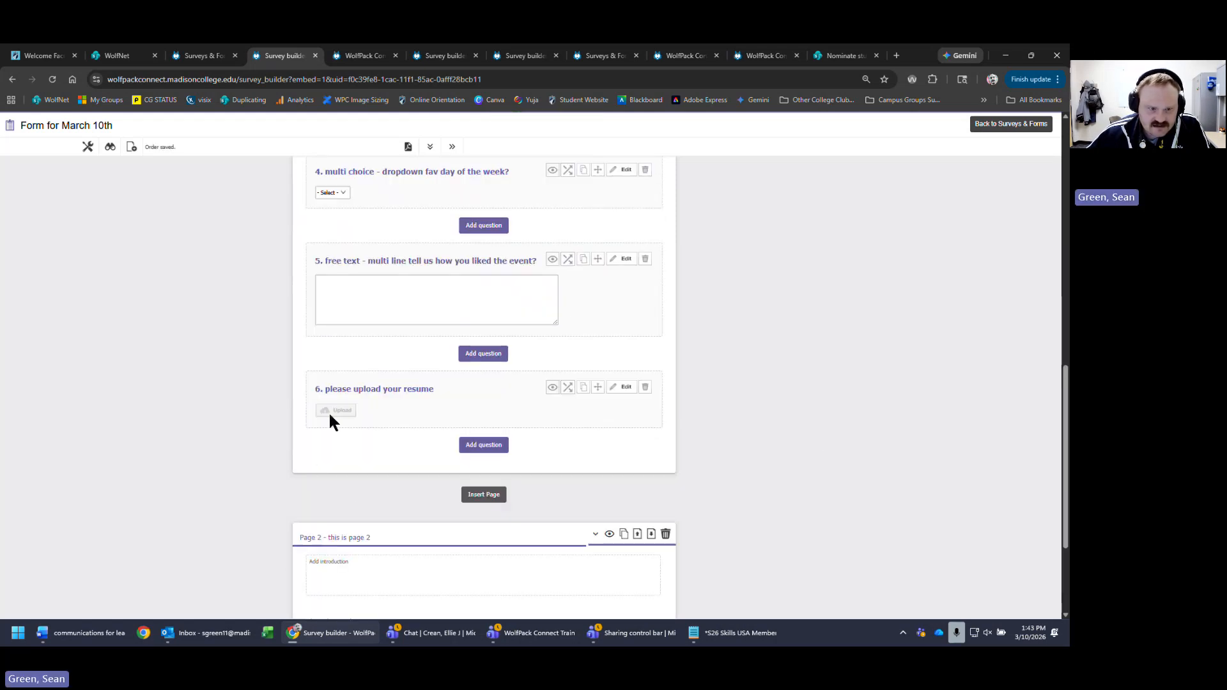
pyautogui.click(483, 447)
pyautogui.scroll(-2, 873, 458)
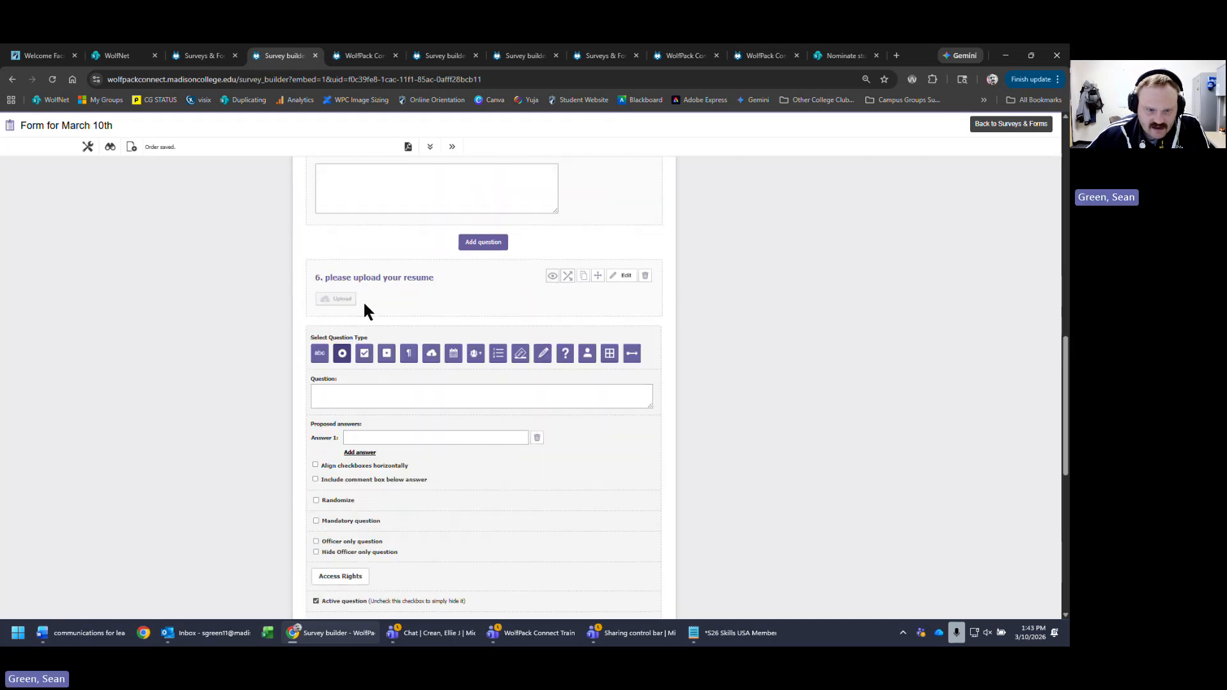
pyautogui.click(459, 356)
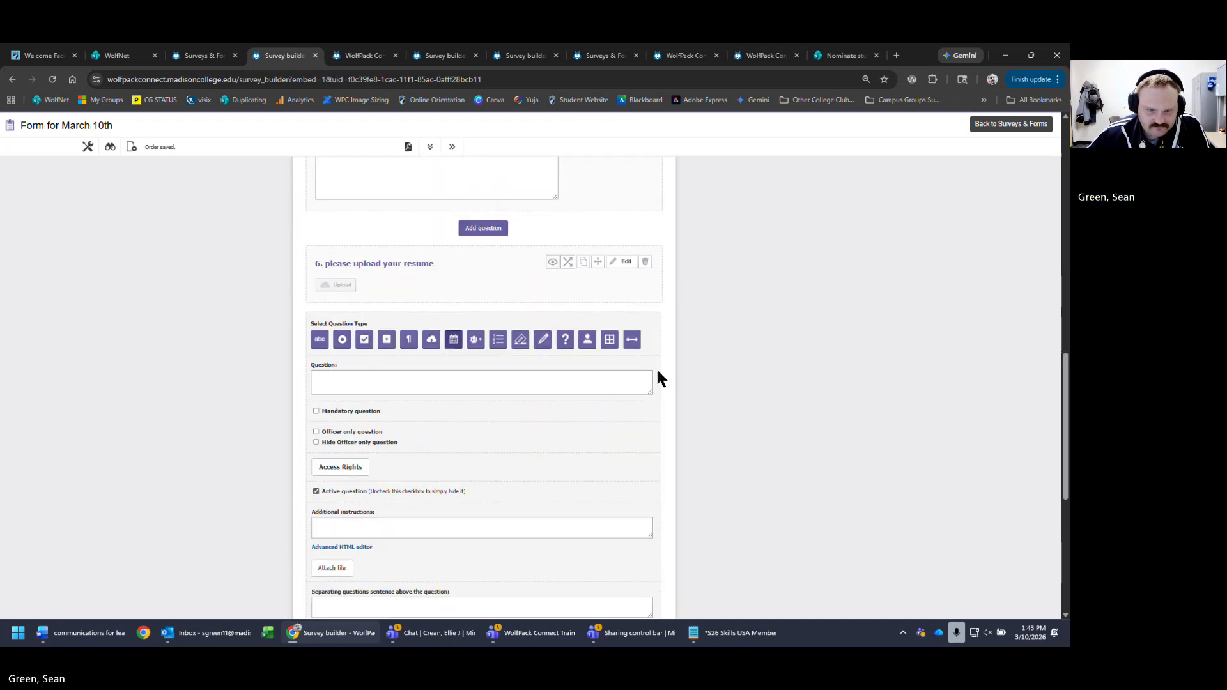
pyautogui.scroll(-3, 112, 247)
pyautogui.click(484, 242)
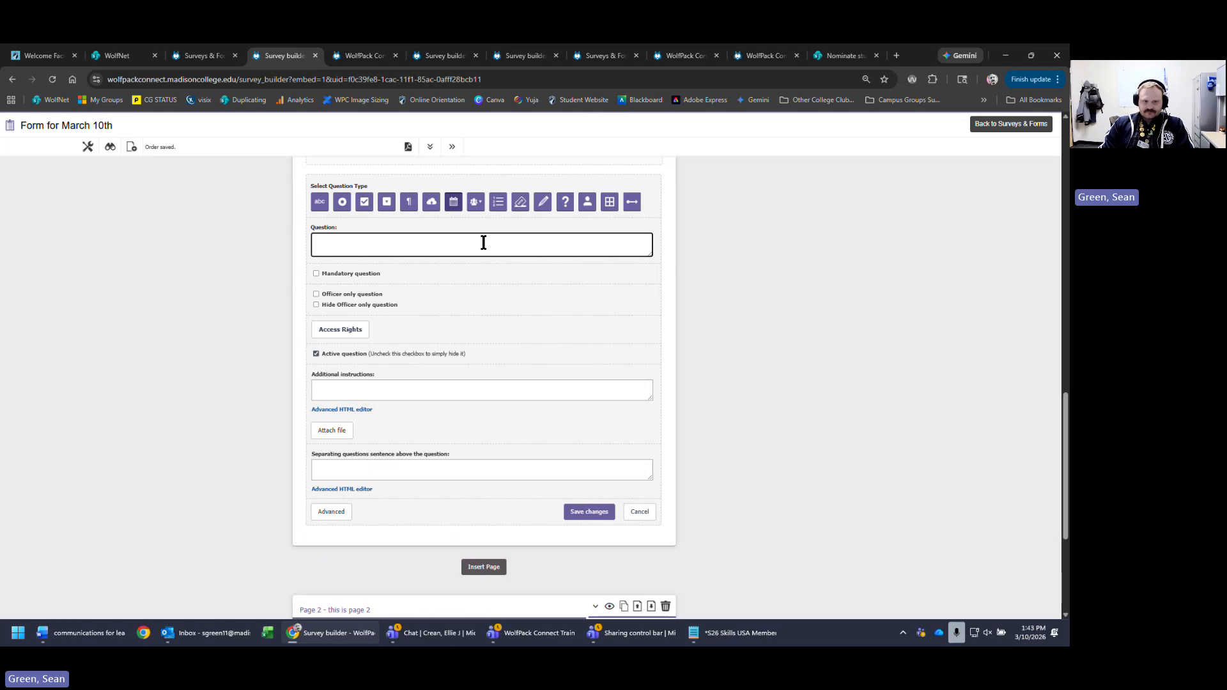
pyautogui.click(454, 203)
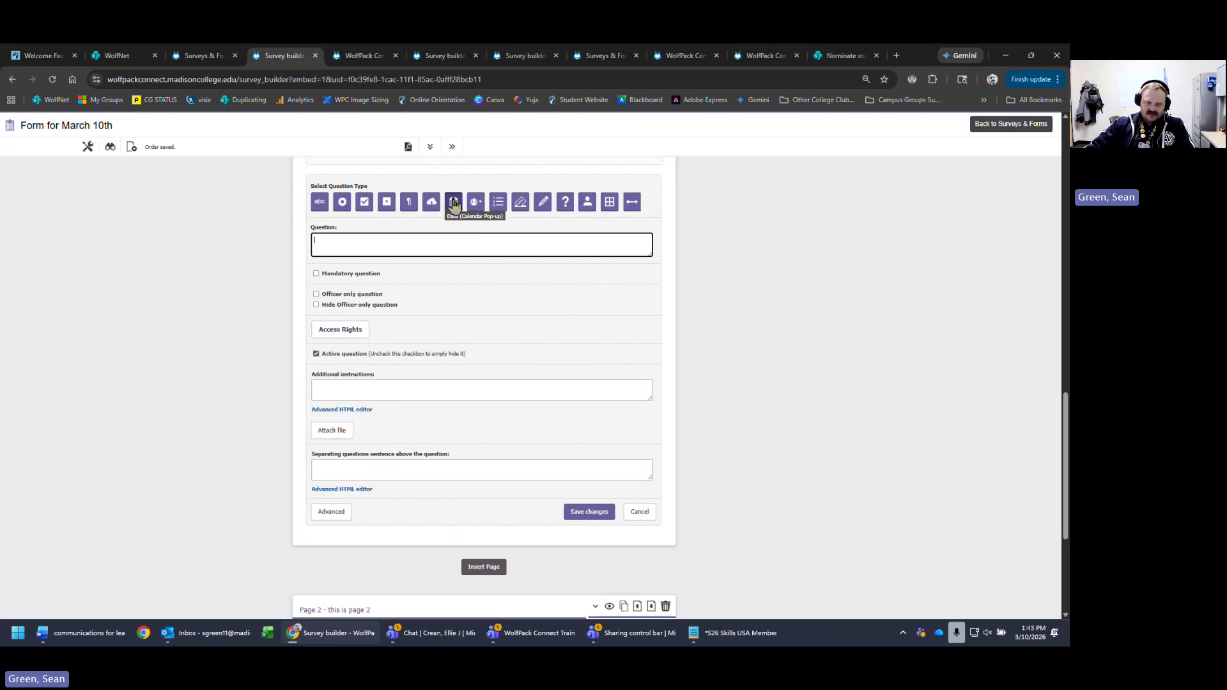
pyautogui.write('date')
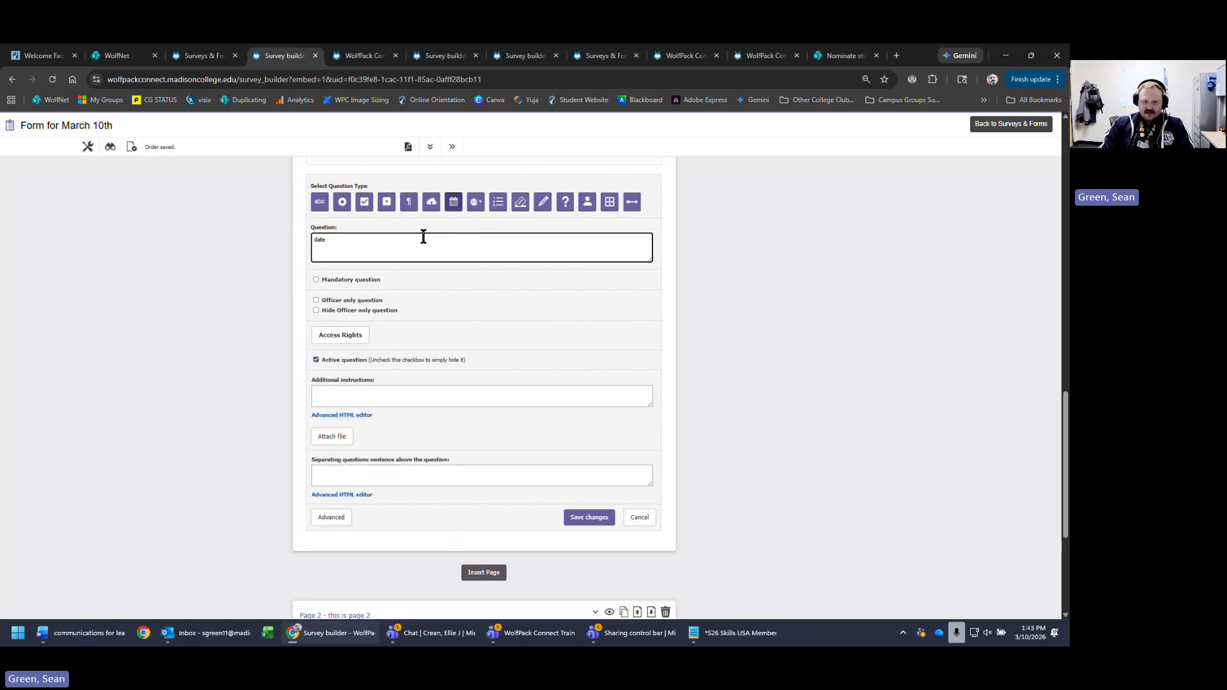
pyautogui.write(' quest')
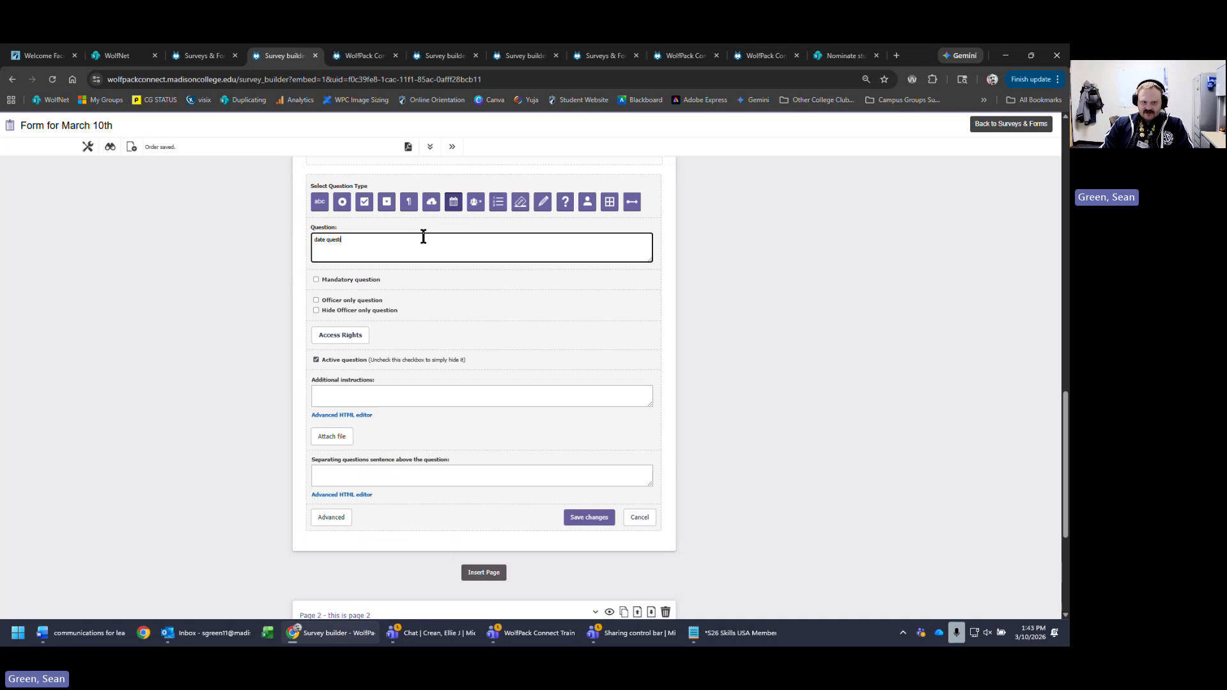
pyautogui.write('ion -')
pyautogui.press('Return')
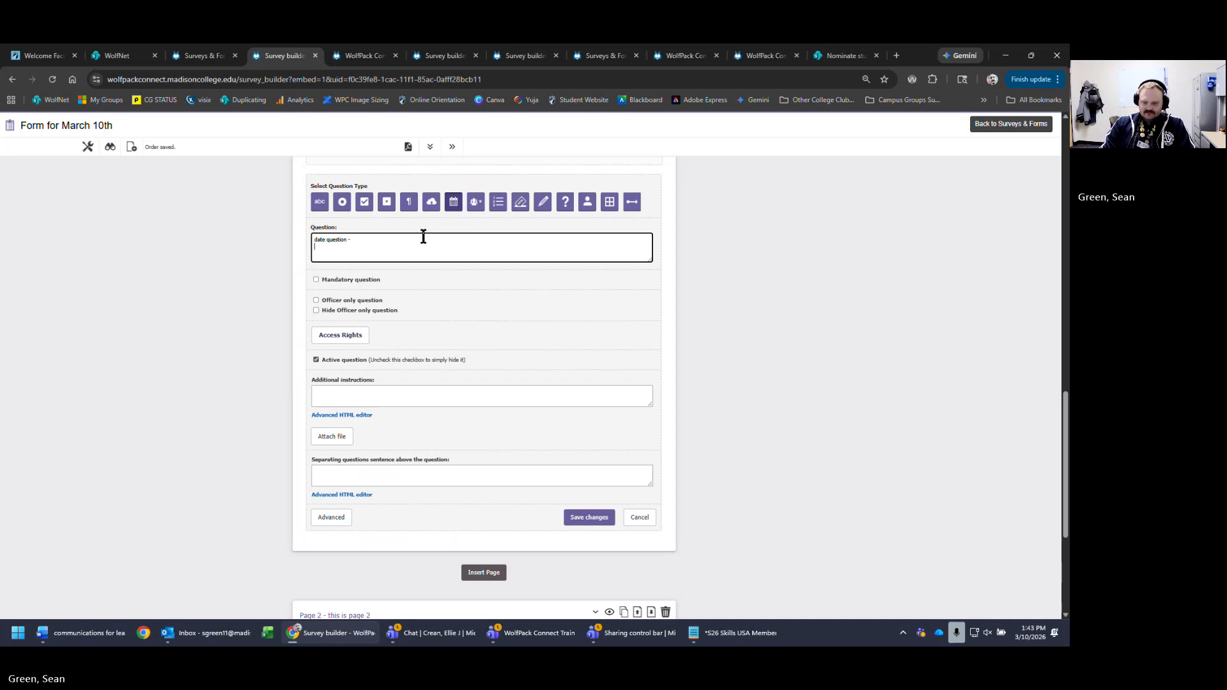
pyautogui.write('enter')
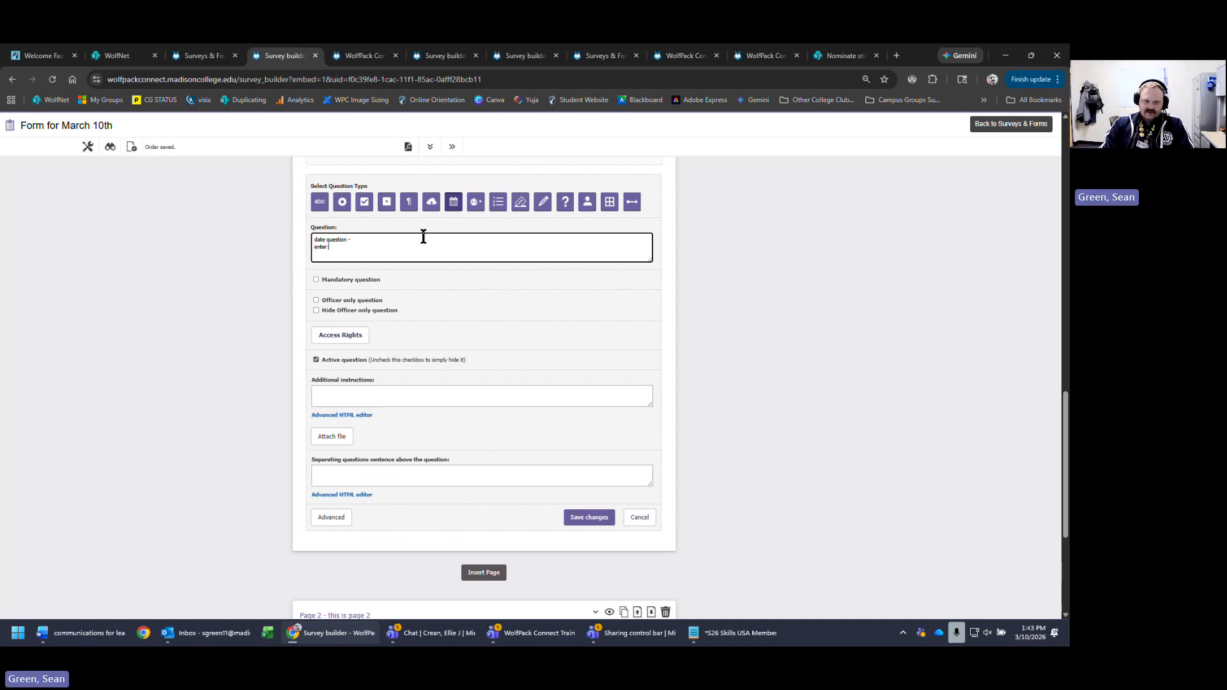
pyautogui.write(' ythe date you ne')
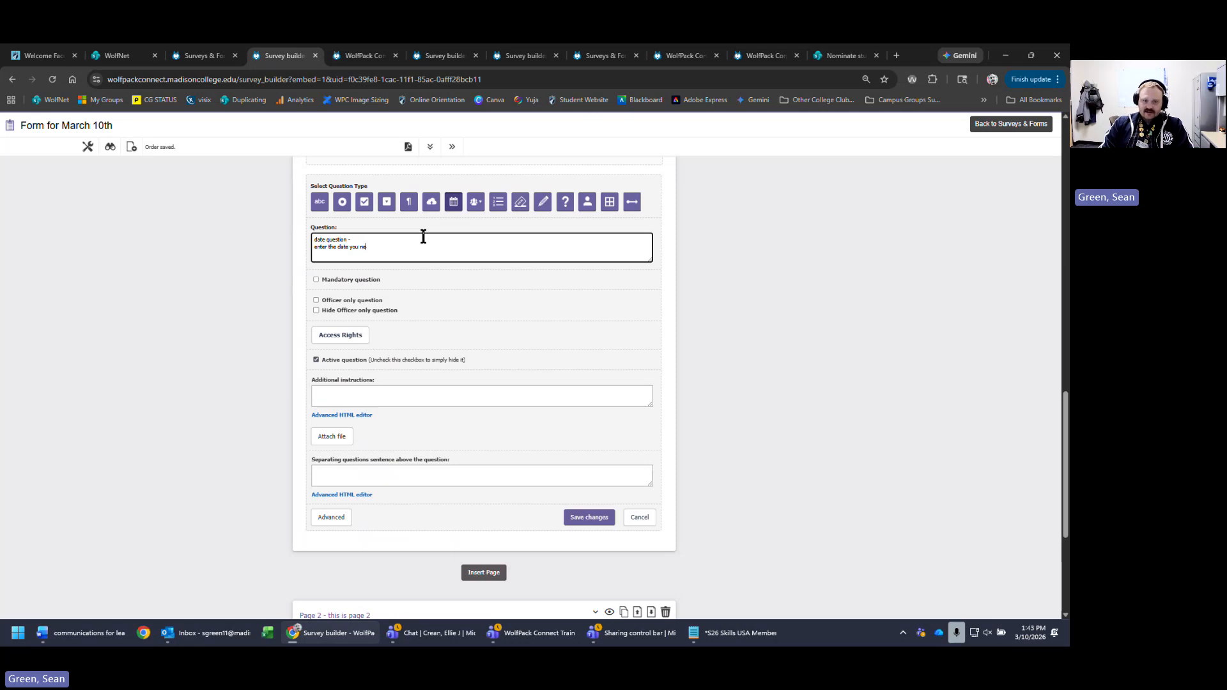
pyautogui.write('ed the ')
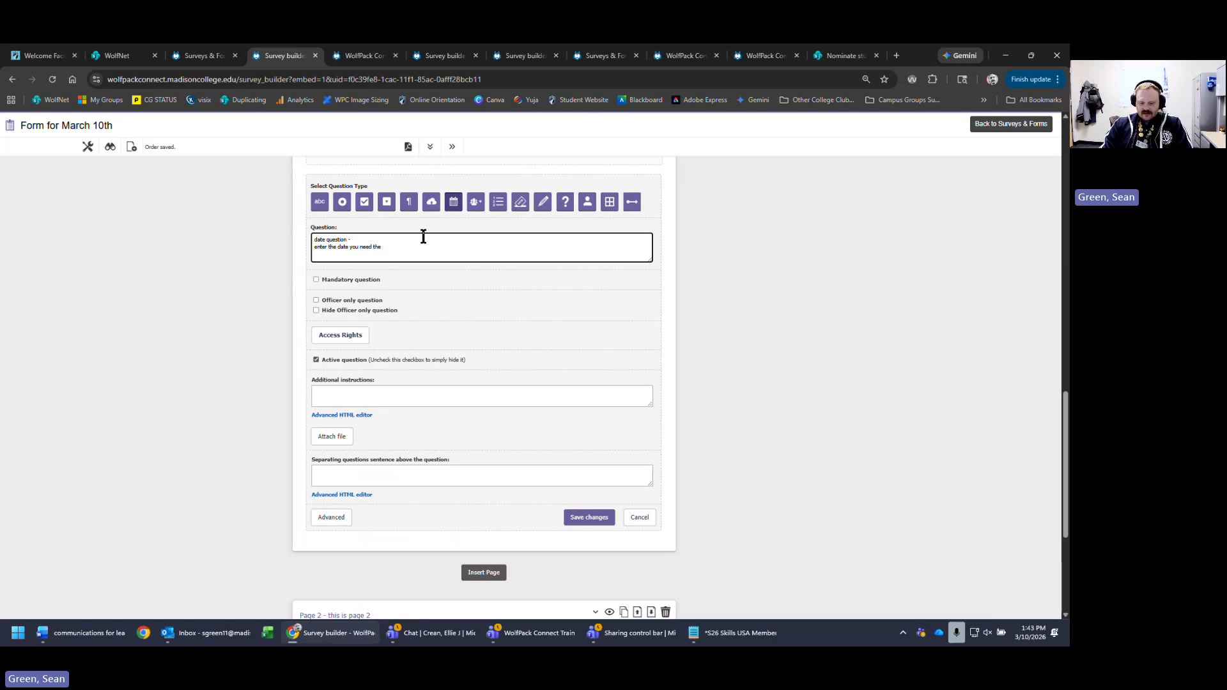
pyautogui.write('equipment')
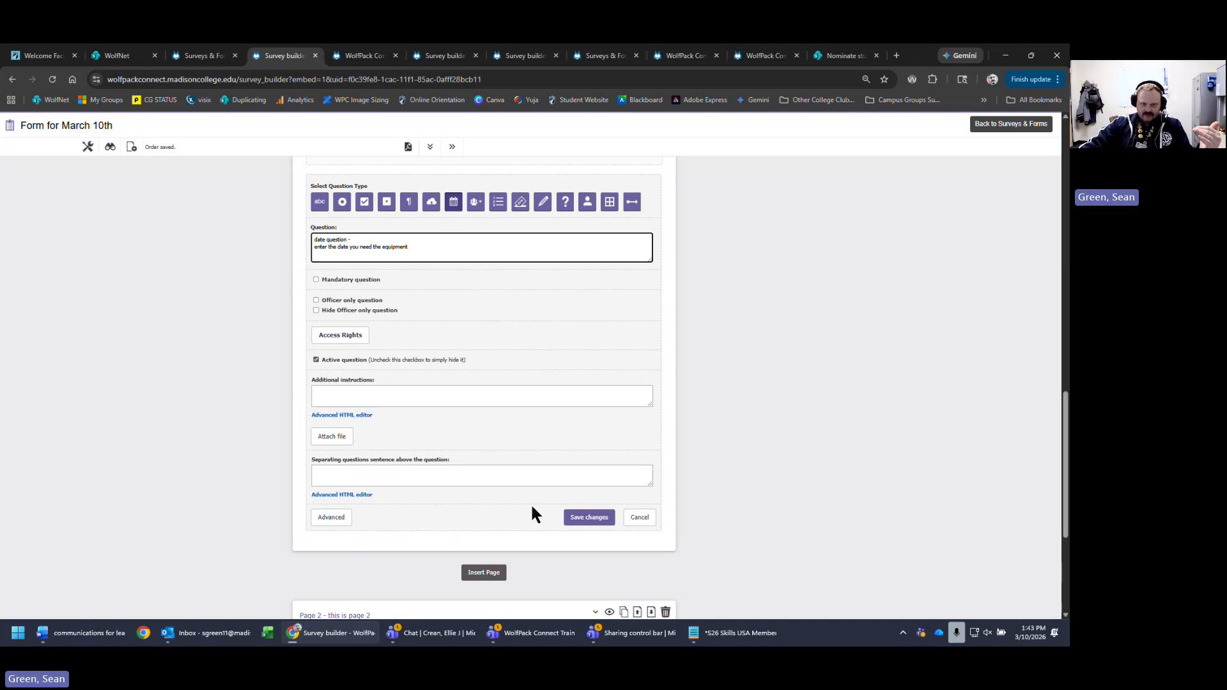
pyautogui.click(589, 518)
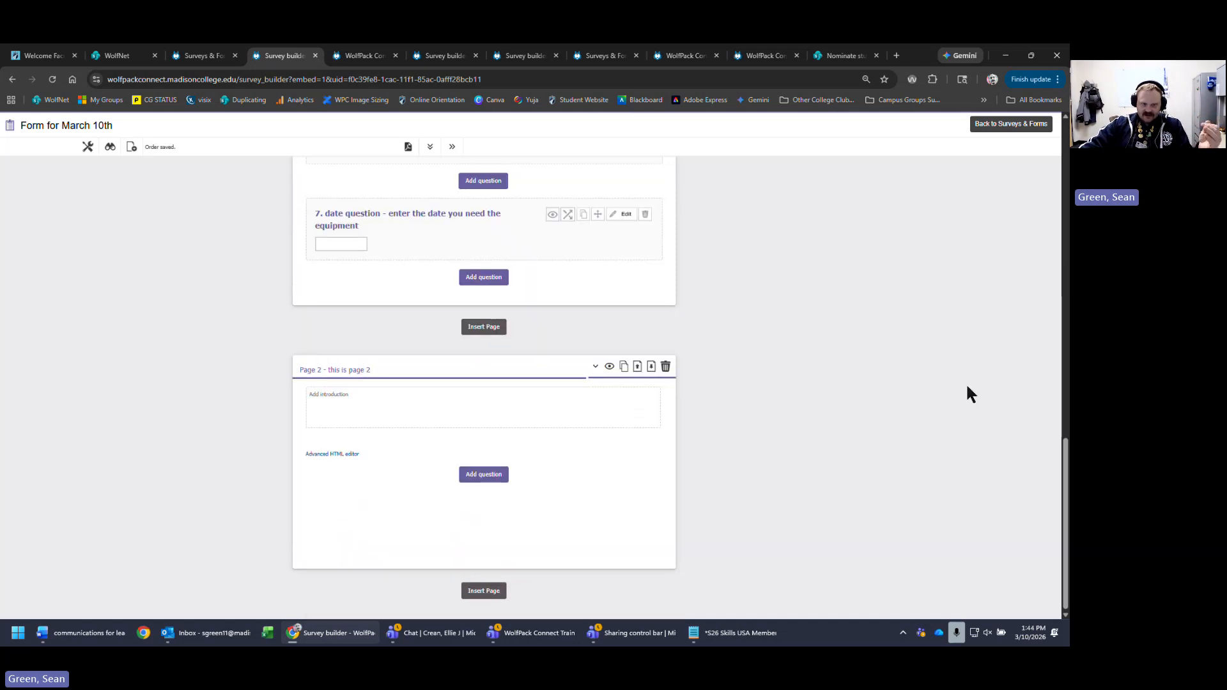
# - Reopen question 7, save it again, and try out its date field
pyautogui.scroll(4, 965, 387)
pyautogui.click(617, 435)
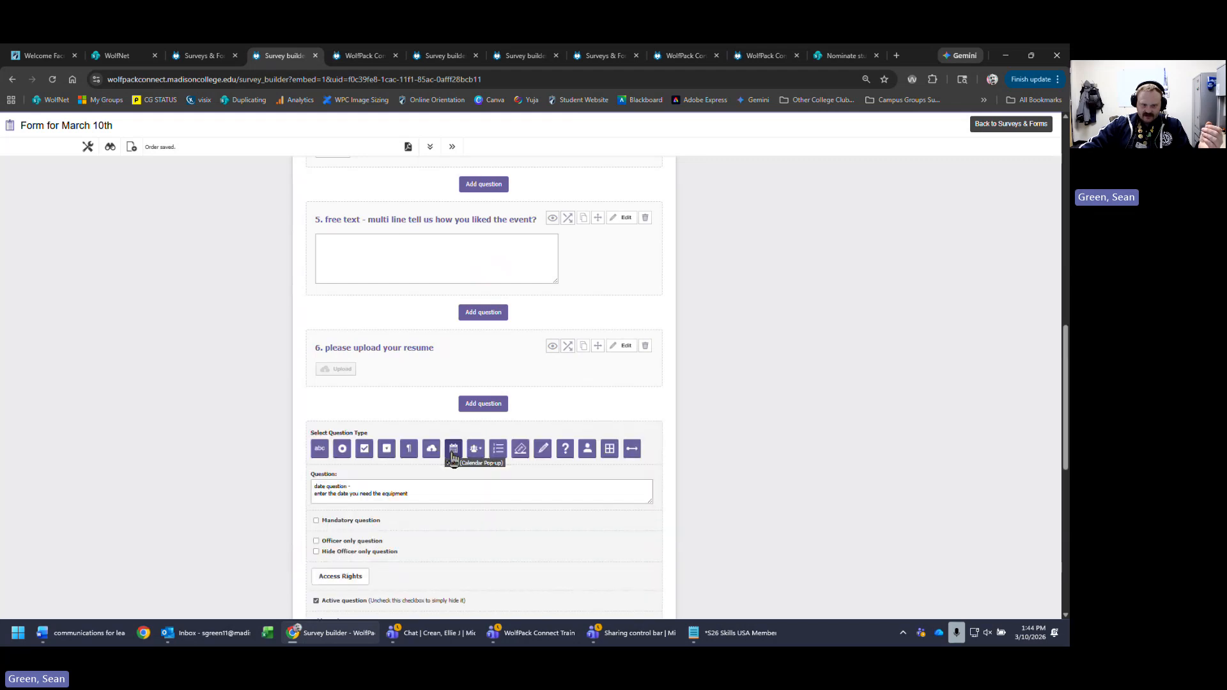
pyautogui.scroll(-1, 871, 492)
pyautogui.scroll(-4, 857, 497)
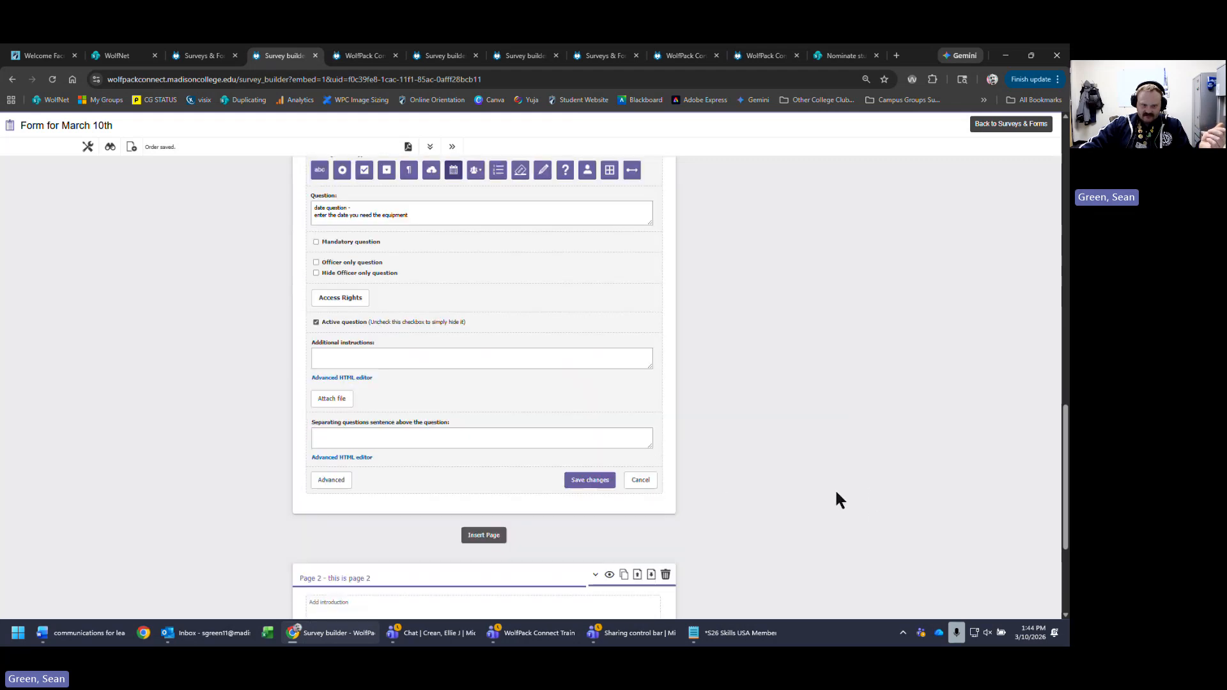
pyautogui.click(589, 480)
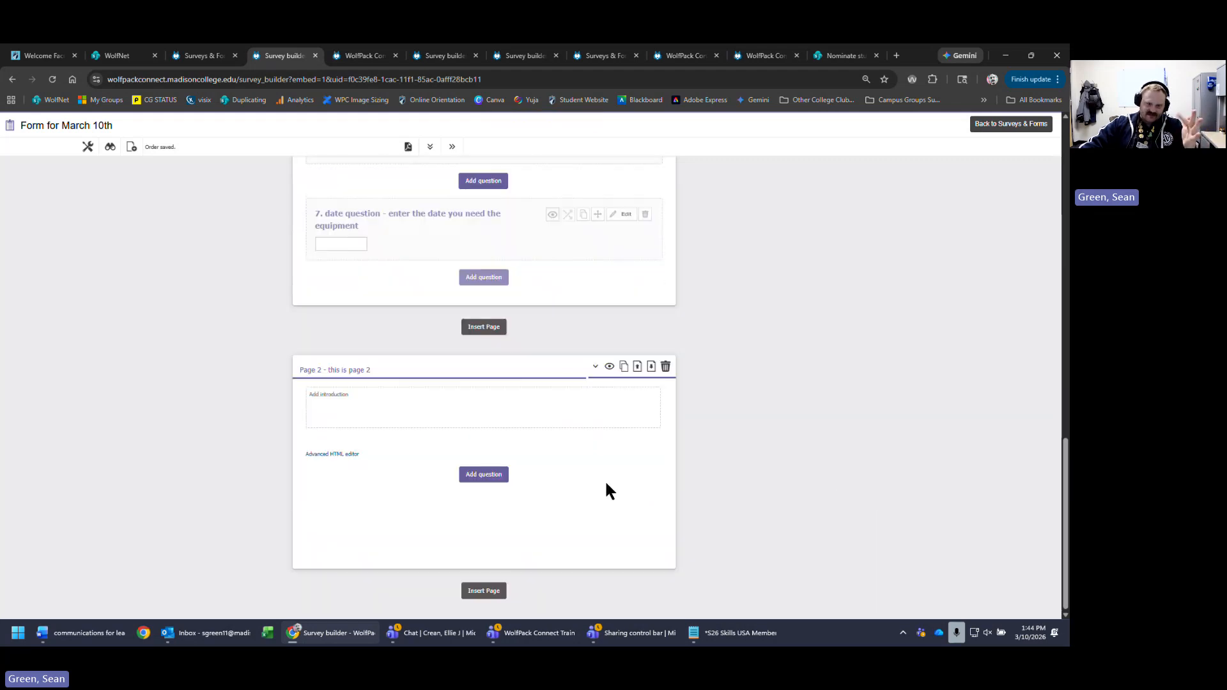
pyautogui.click(315, 244)
pyautogui.scroll(3, 768, 339)
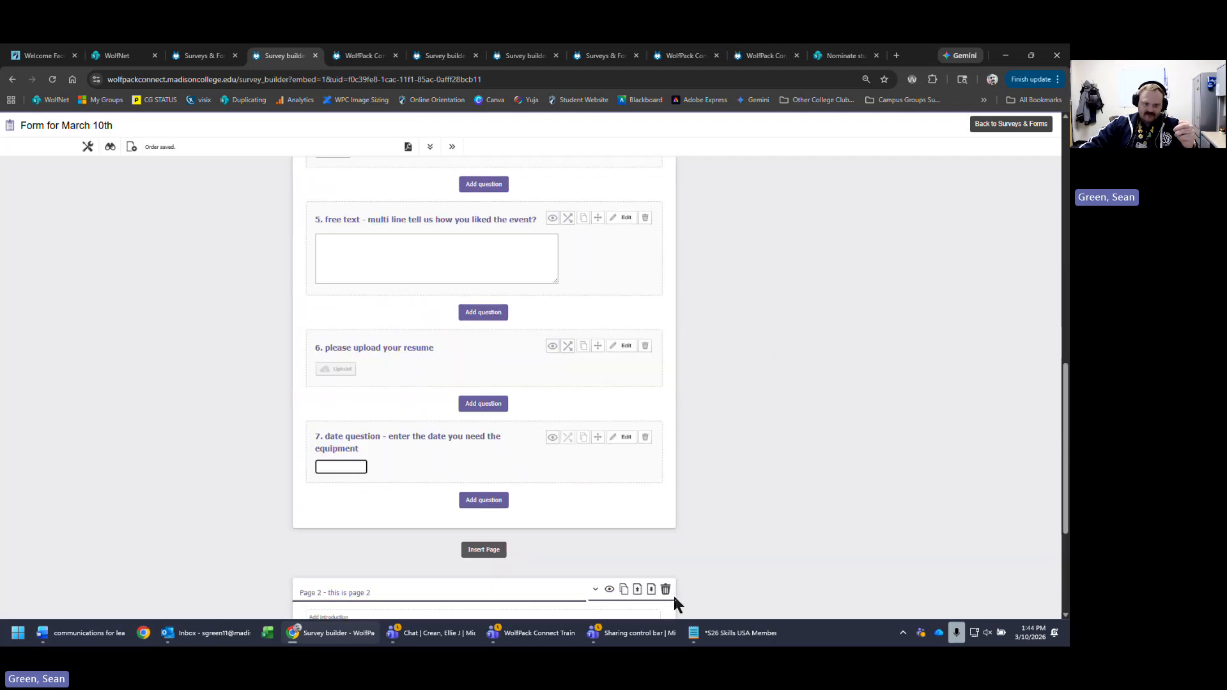
# - Add a new question below question 7 and type the wording 'group list diopdown'
pyautogui.click(490, 503)
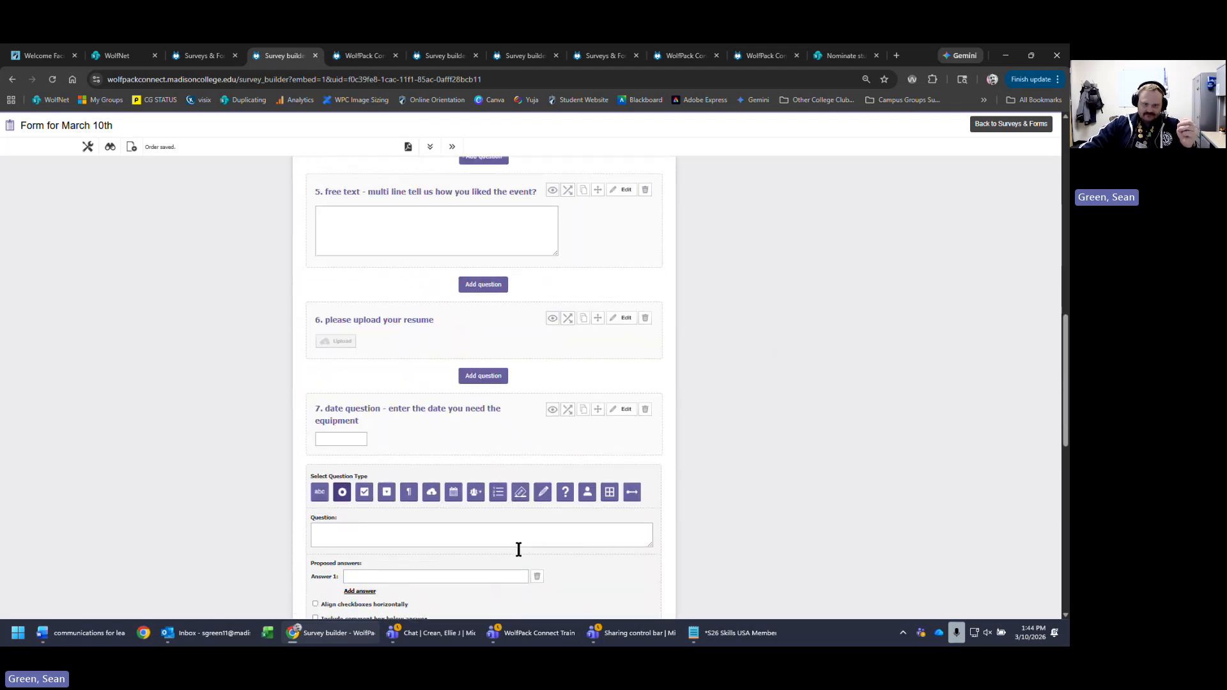
pyautogui.scroll(-3, 518, 550)
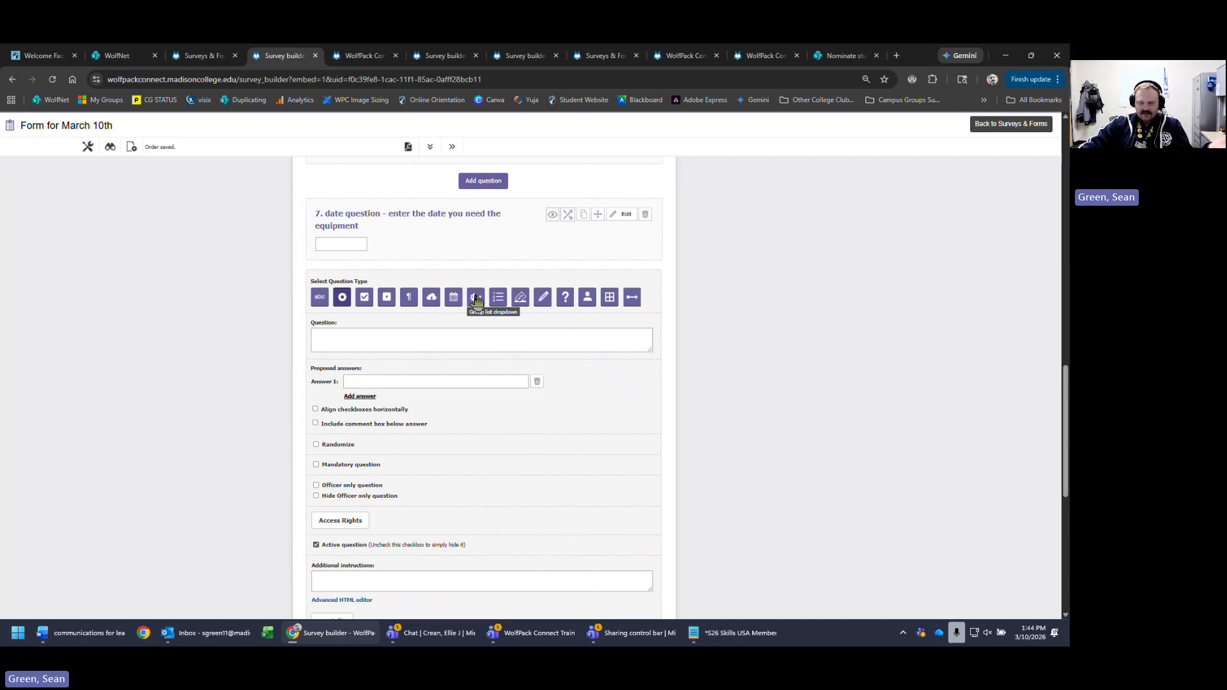
pyautogui.click(416, 346)
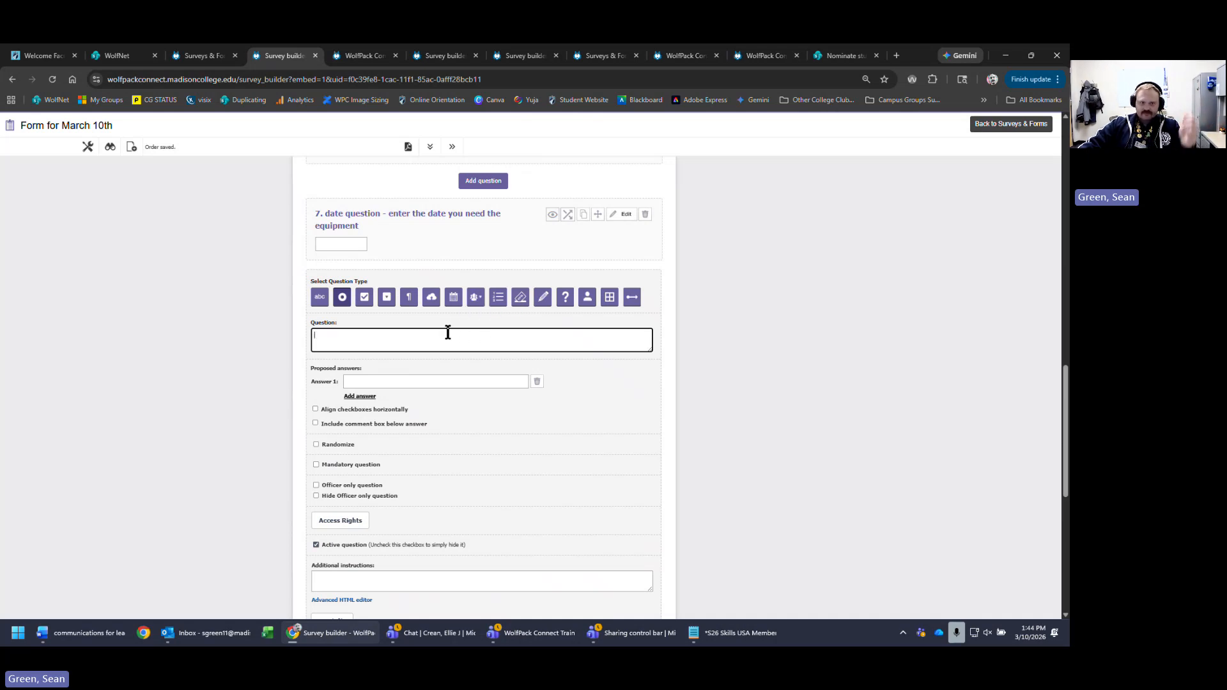
pyautogui.write('group l')
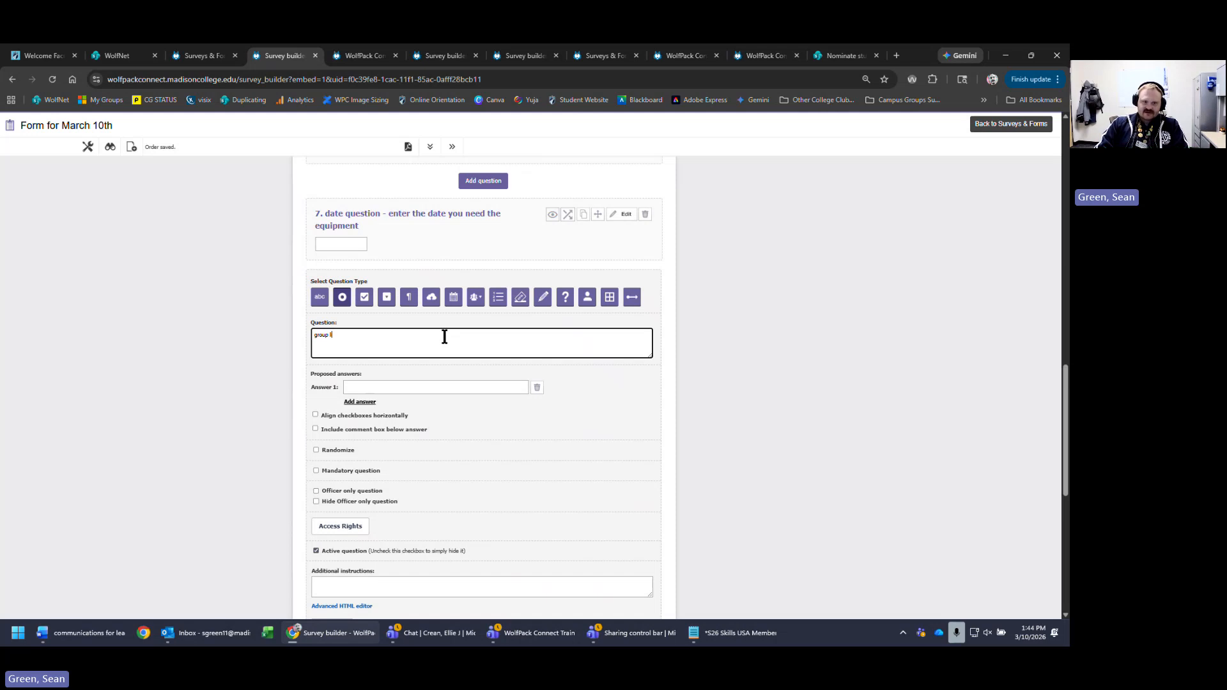
pyautogui.write('ist d')
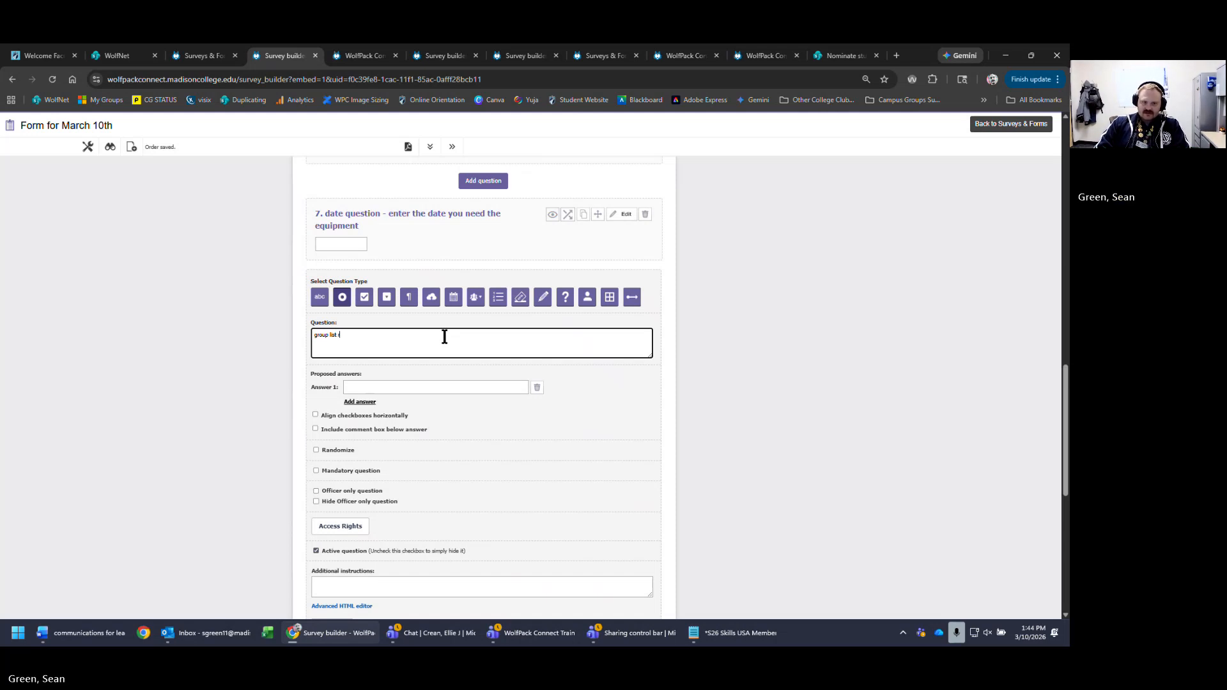
pyautogui.write('iopdown -')
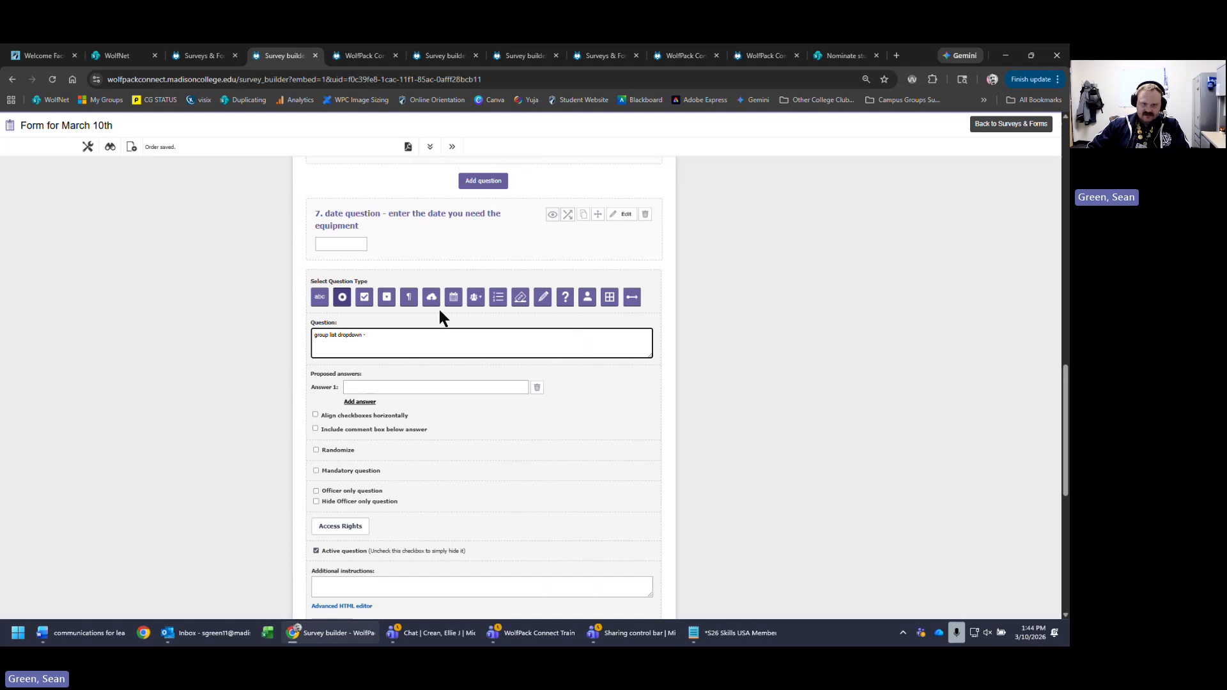
# - Set the eighth question to the Group list dropdown type, limited to Student Club groups
pyautogui.click(475, 298)
pyautogui.scroll(-1, 474, 300)
pyautogui.scroll(-1, 473, 299)
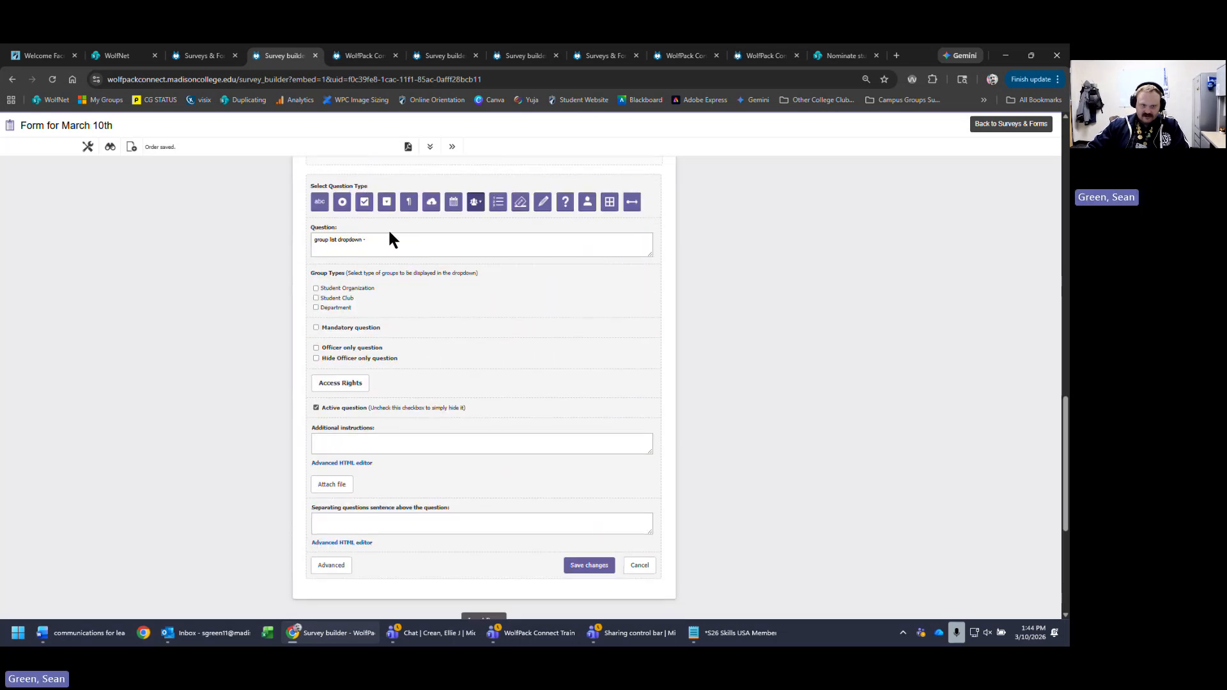
pyautogui.click(391, 241)
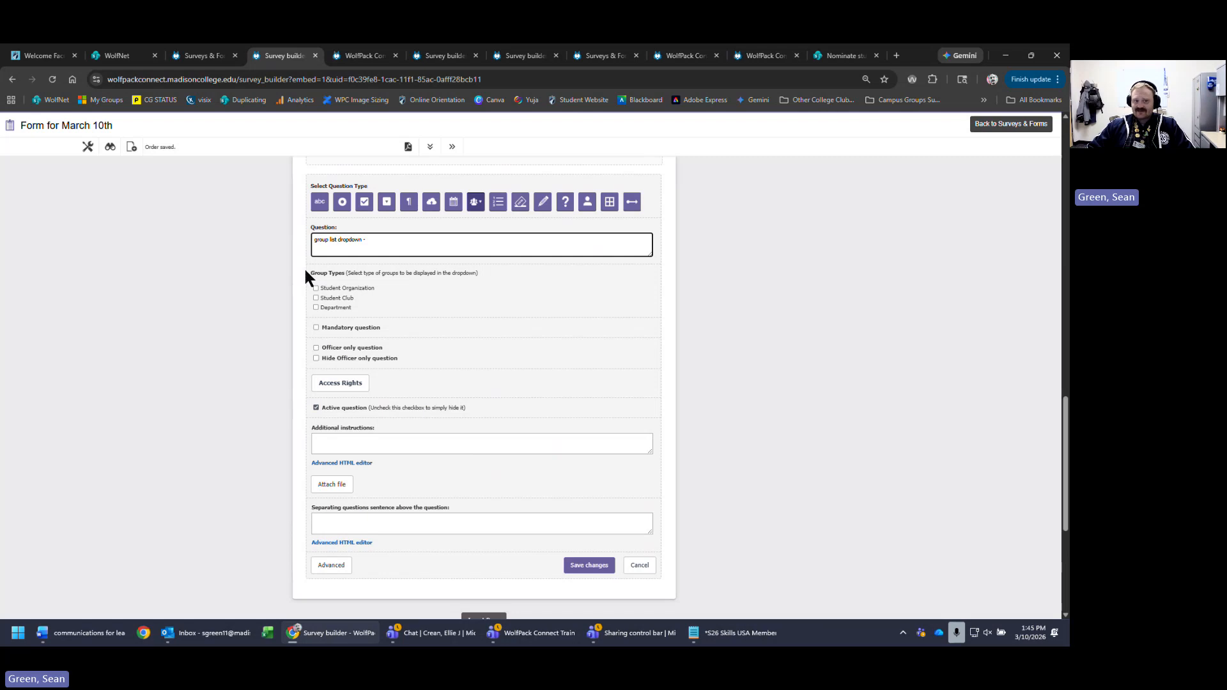
pyautogui.moveTo(304, 267); pyautogui.dragTo(355, 274)
pyautogui.click(552, 278)
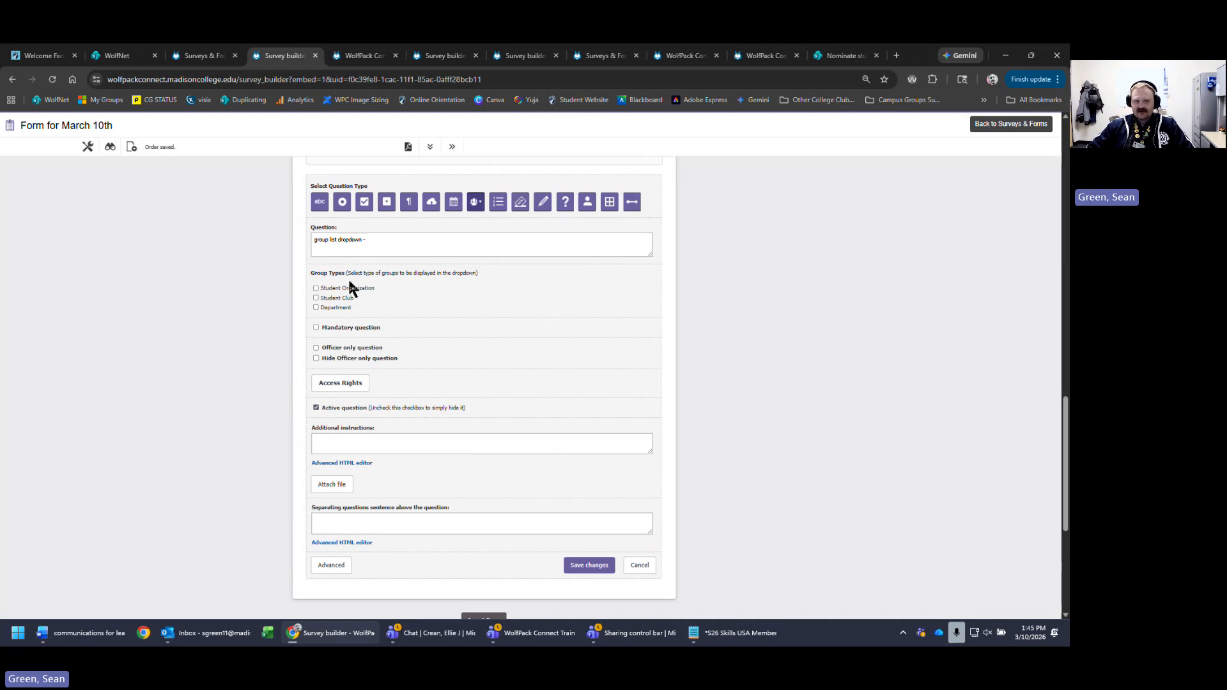
pyautogui.click(316, 298)
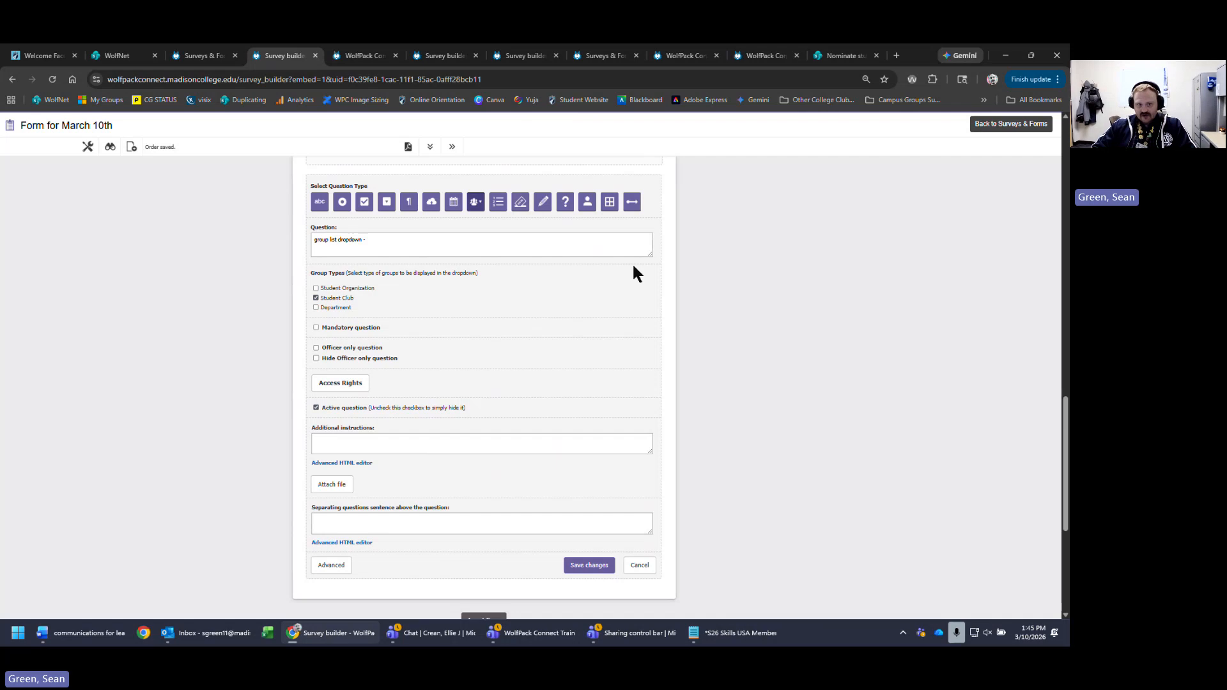
pyautogui.click(414, 249)
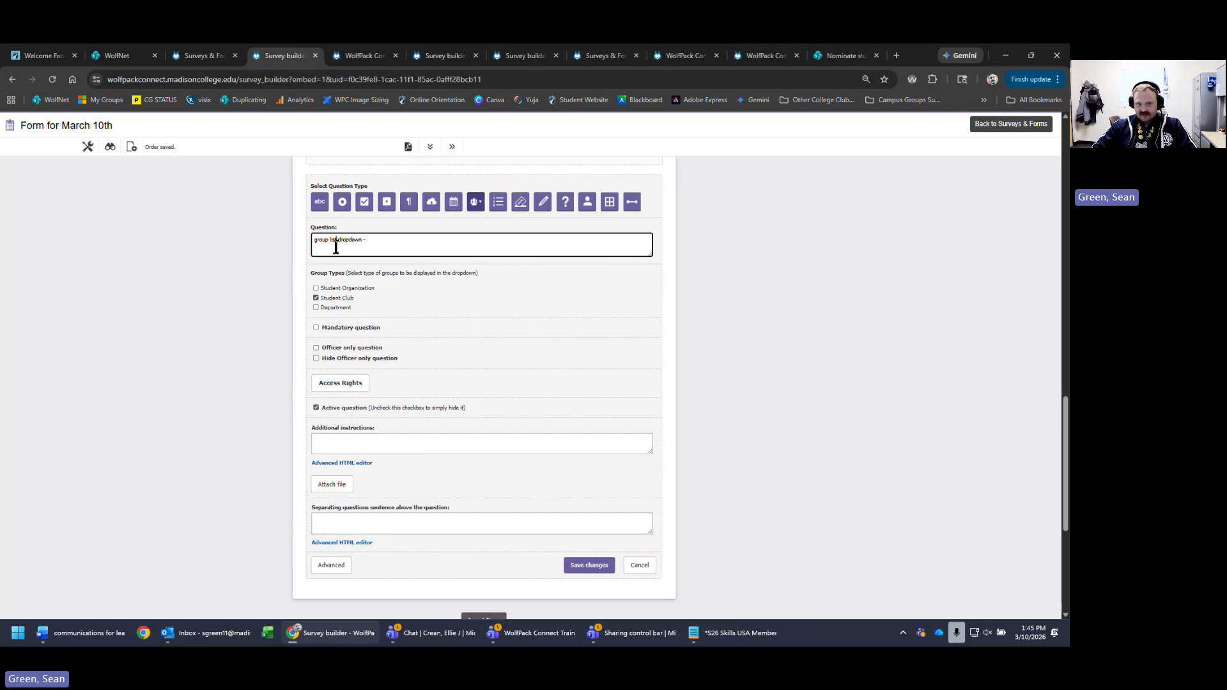
# - Untick Student Club, then tick and untick Student Organization, leaving no group type selected
pyautogui.click(325, 288)
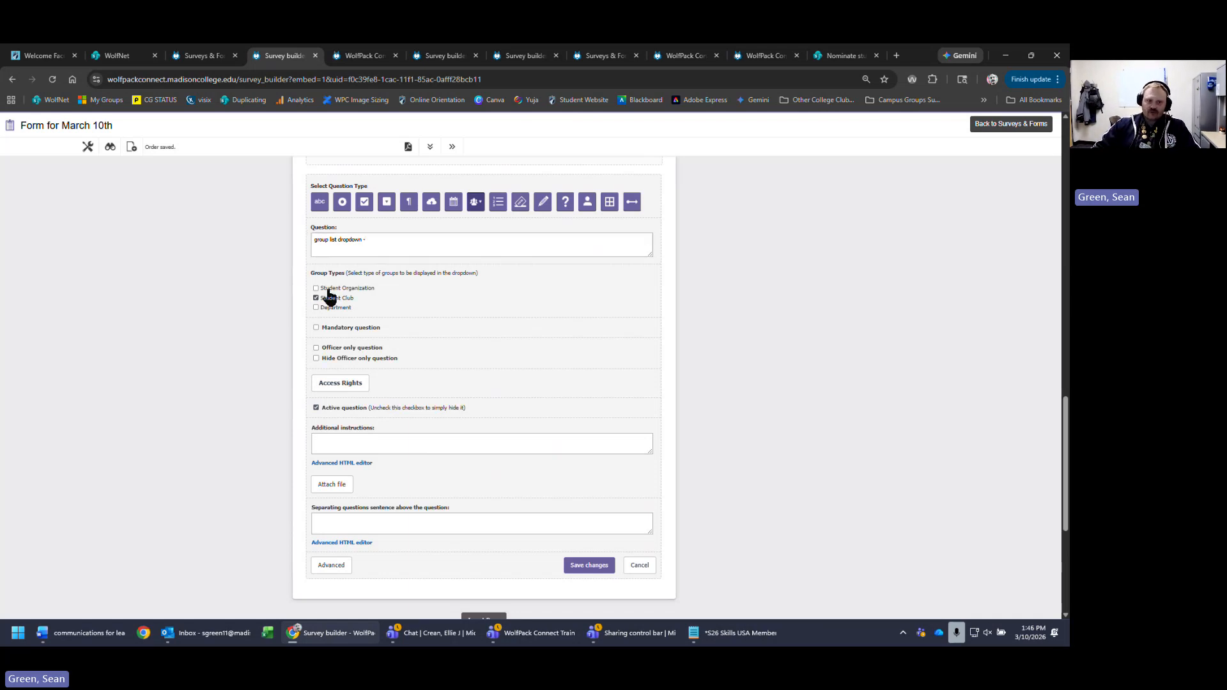
pyautogui.click(326, 298)
pyautogui.click(330, 249)
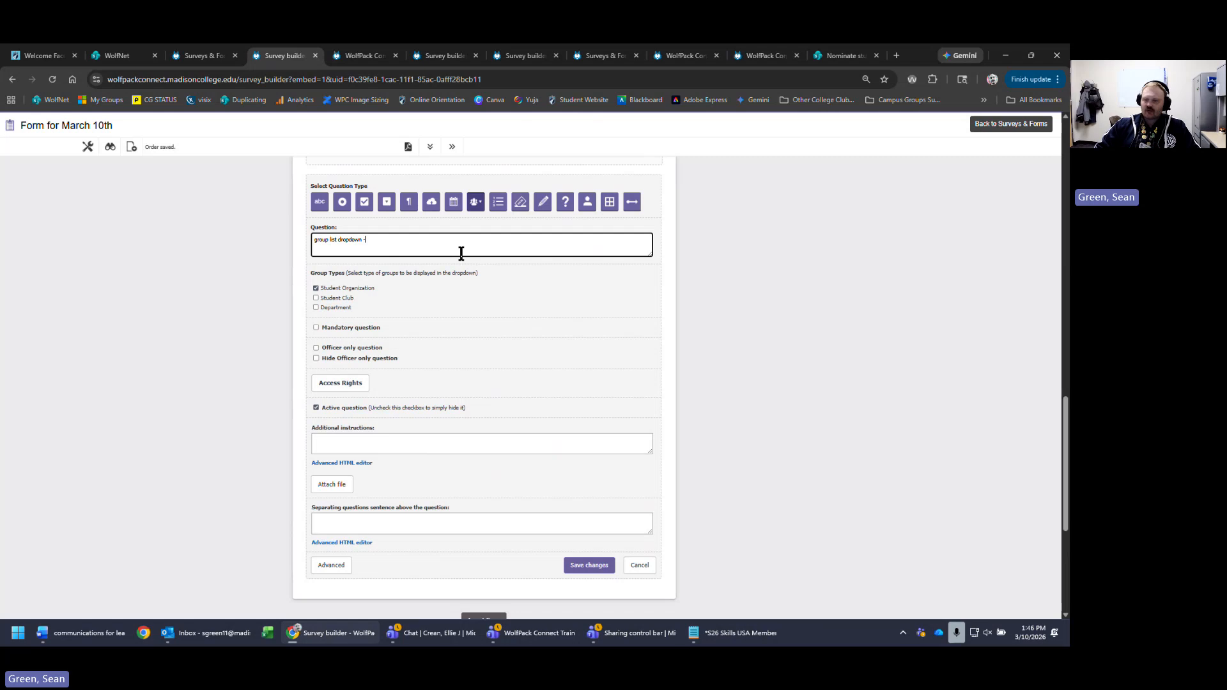
pyautogui.click(367, 289)
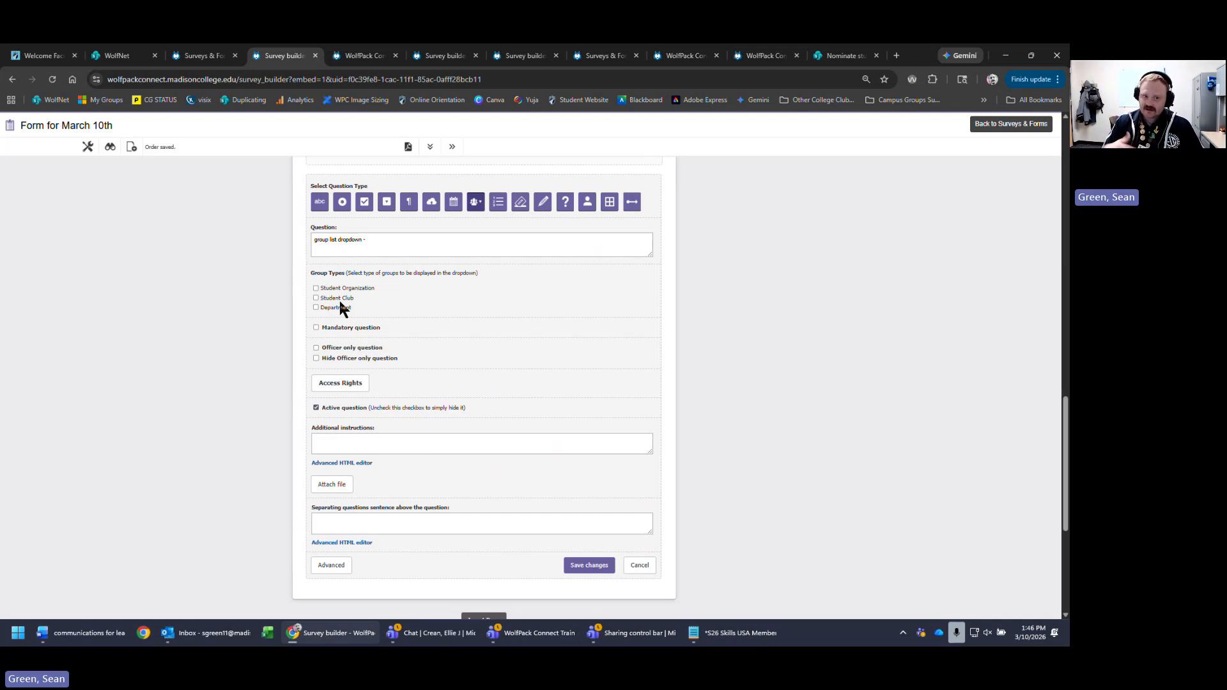
pyautogui.click(423, 241)
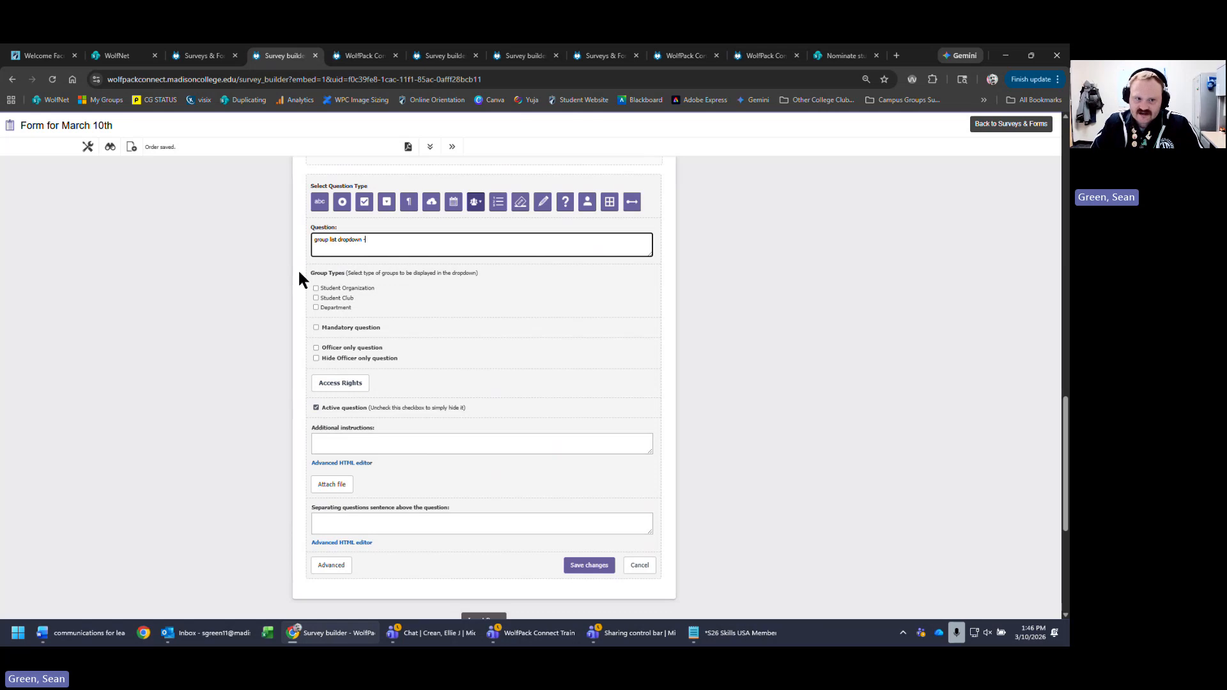
# - Tick Student Club, add the line 'select the club from the dropdown', and save the group list question
pyautogui.click(350, 299)
pyautogui.click(420, 240)
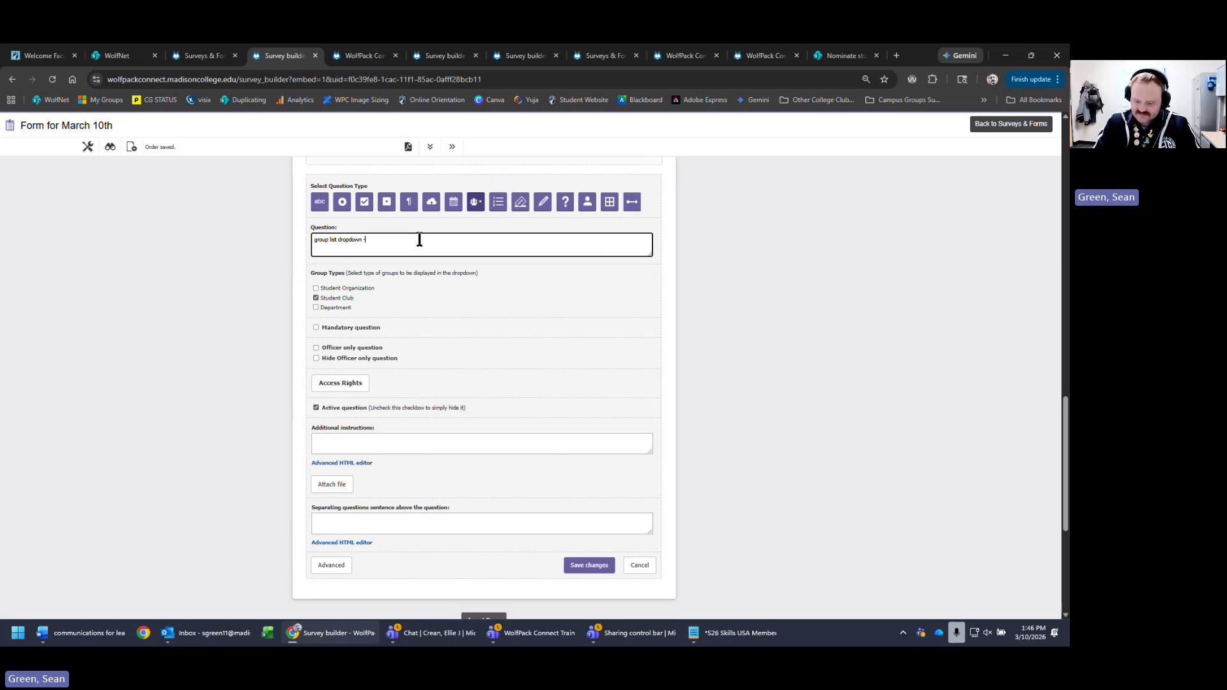
pyautogui.press('Return')
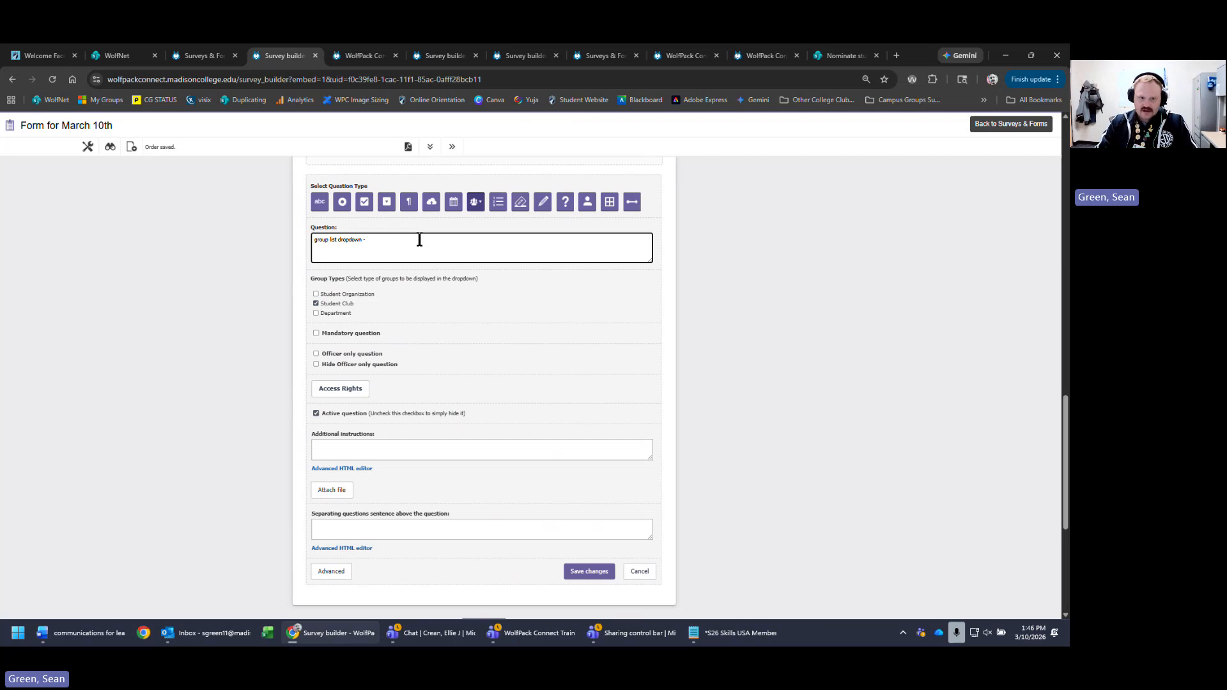
pyautogui.write('selec')
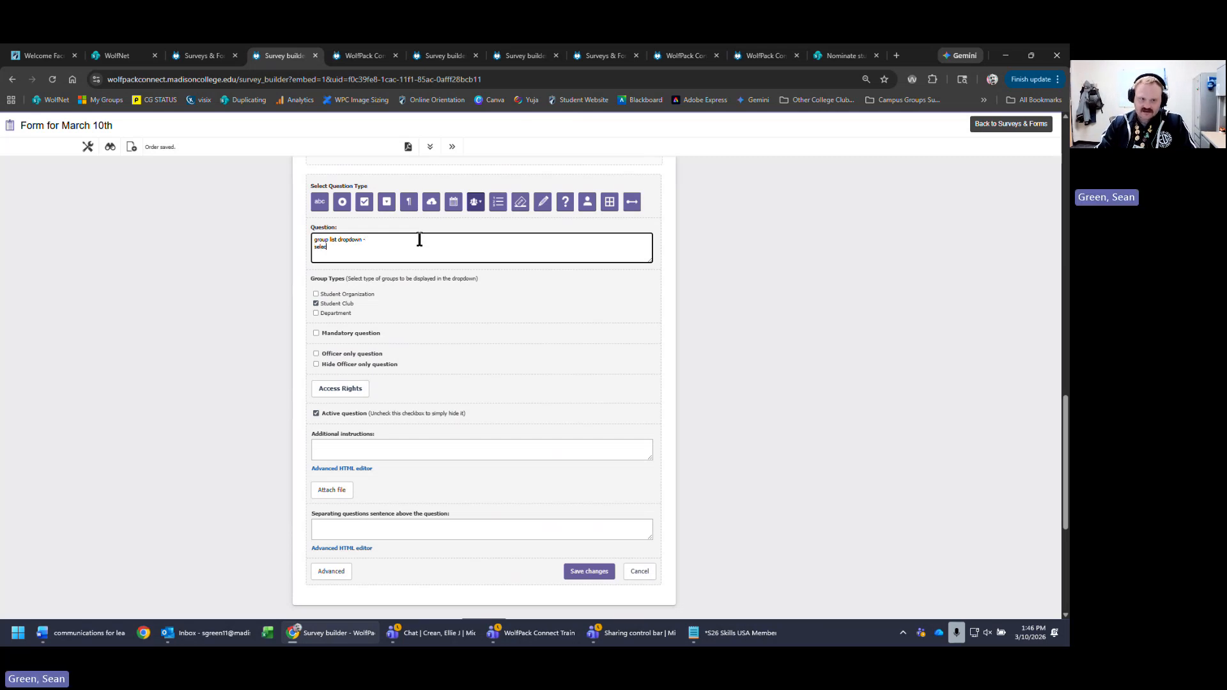
pyautogui.write('t the club from the')
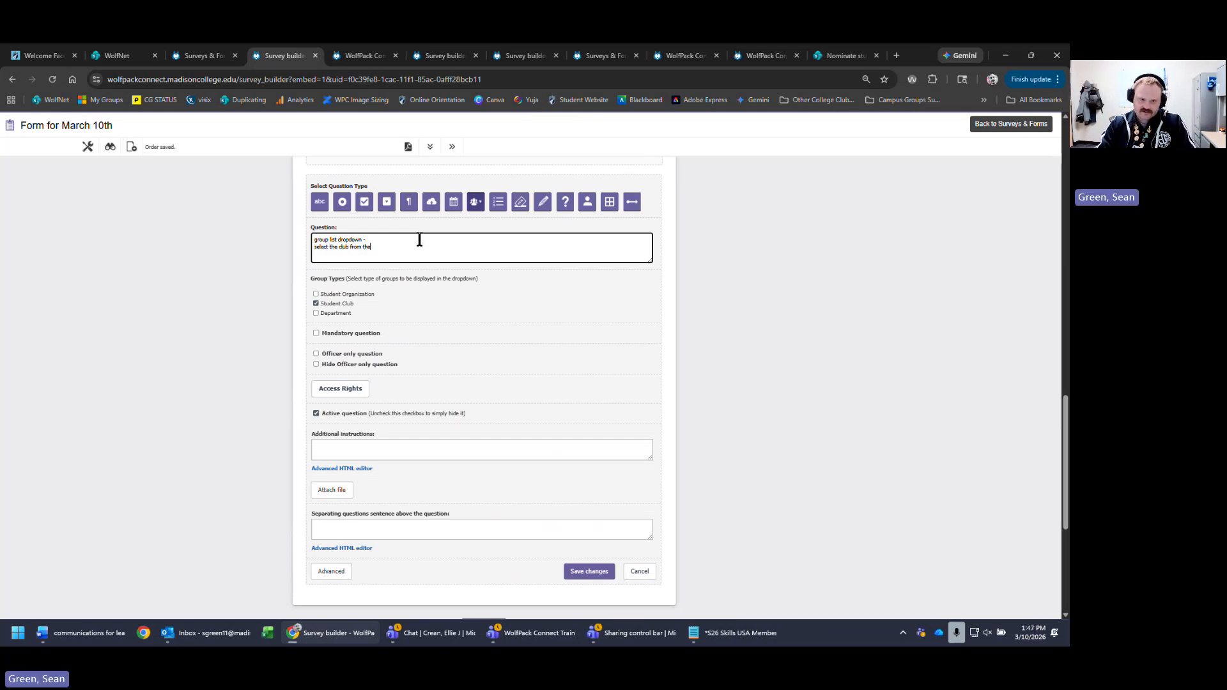
pyautogui.write(' dropw')
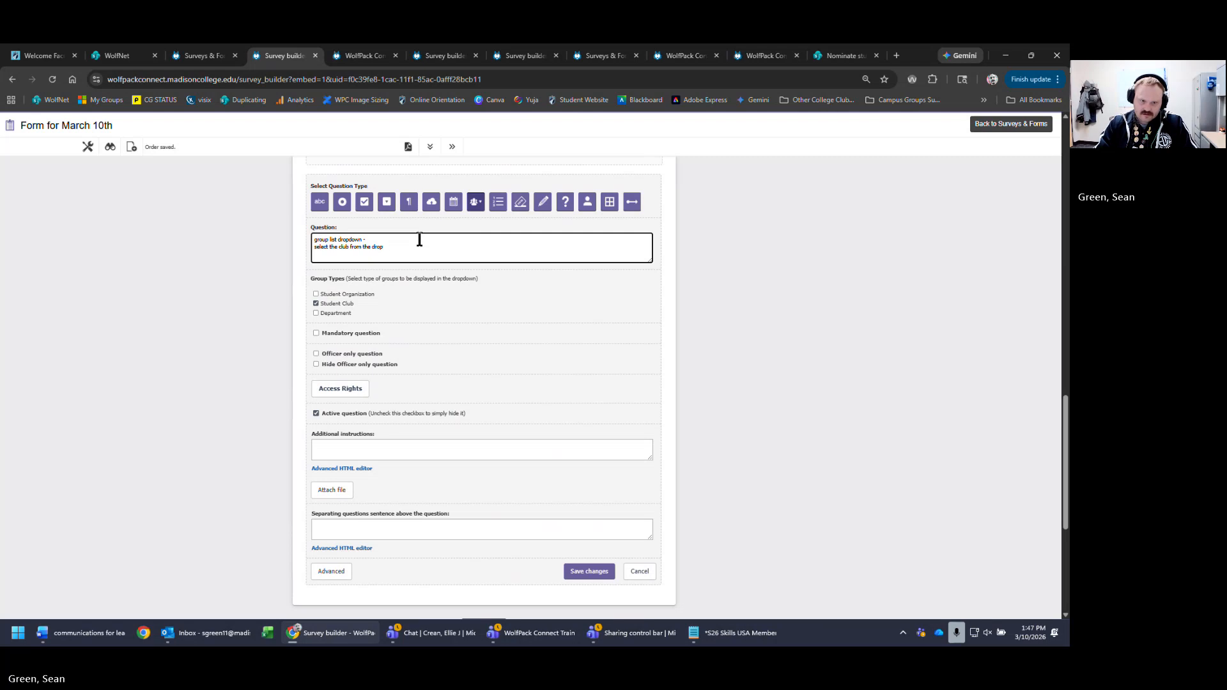
pyautogui.press('BackSpace')
pyautogui.write('down')
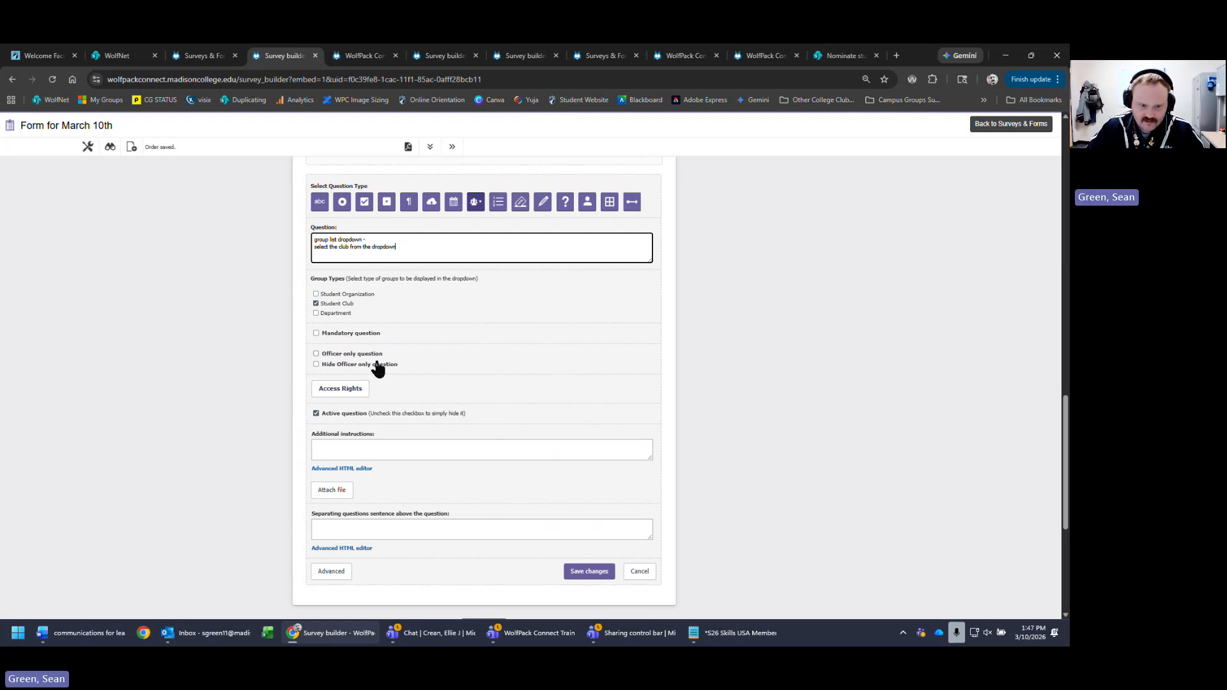
pyautogui.click(608, 573)
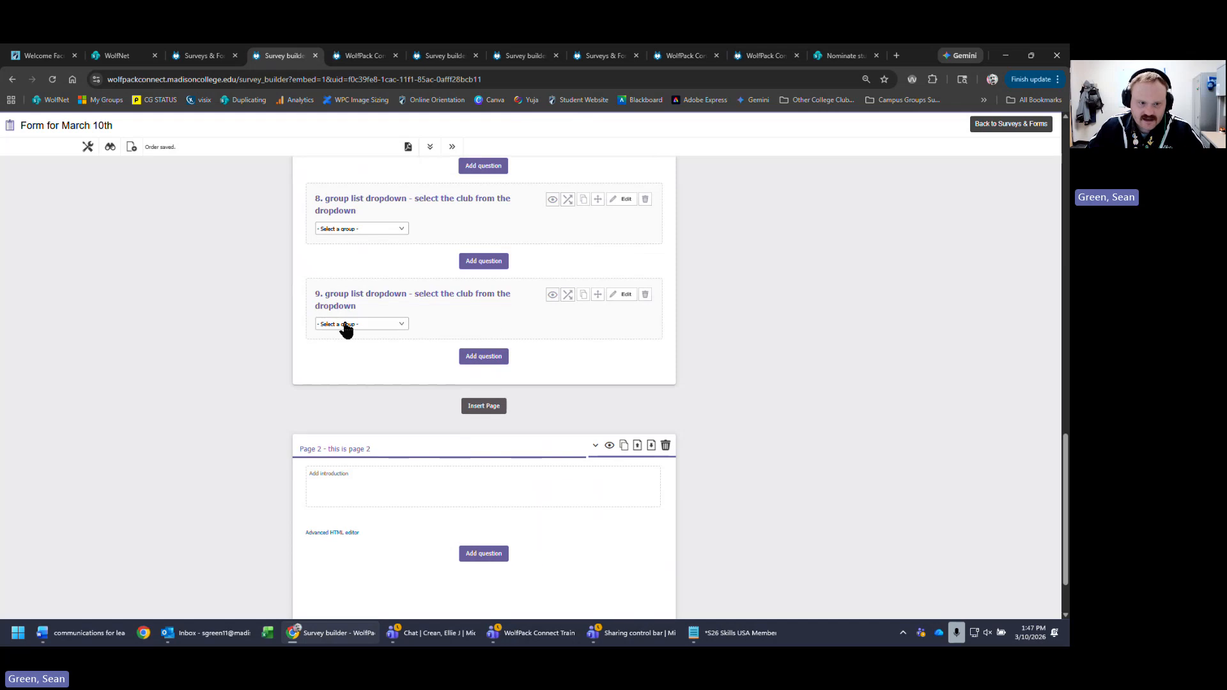
# - Check the club choices in question 9's dropdown and start a new question after question 8
pyautogui.click(395, 324)
pyautogui.scroll(-8, 396, 430)
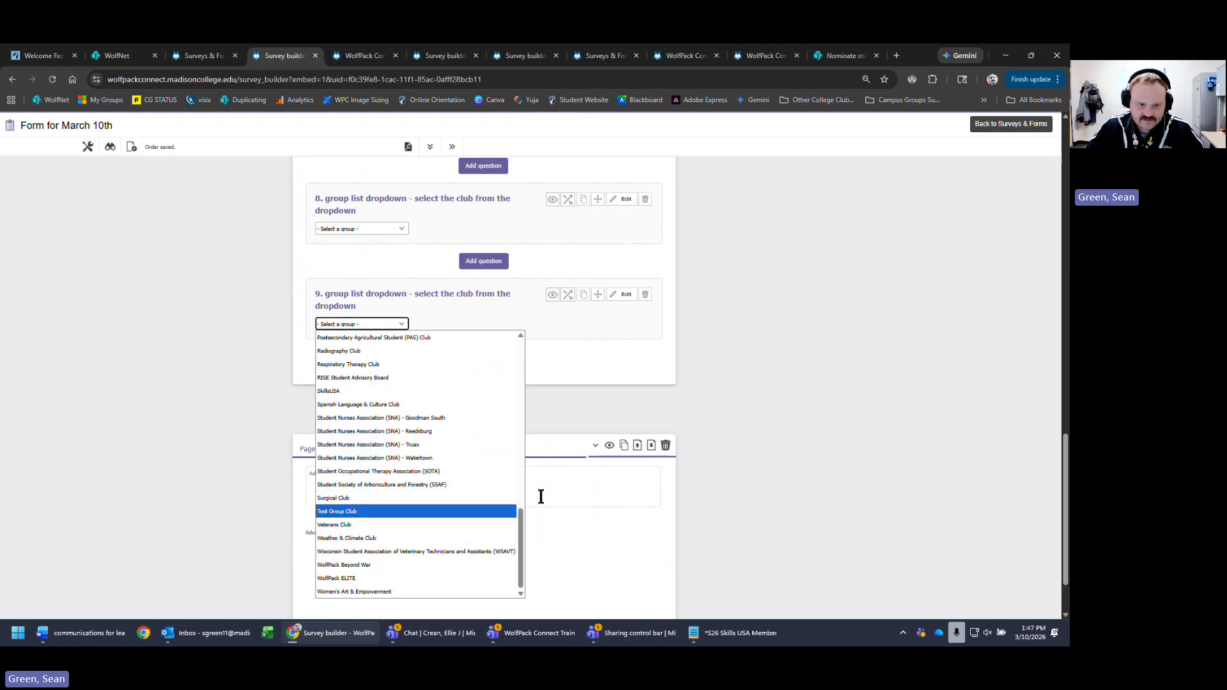
pyautogui.scroll(1, 414, 604)
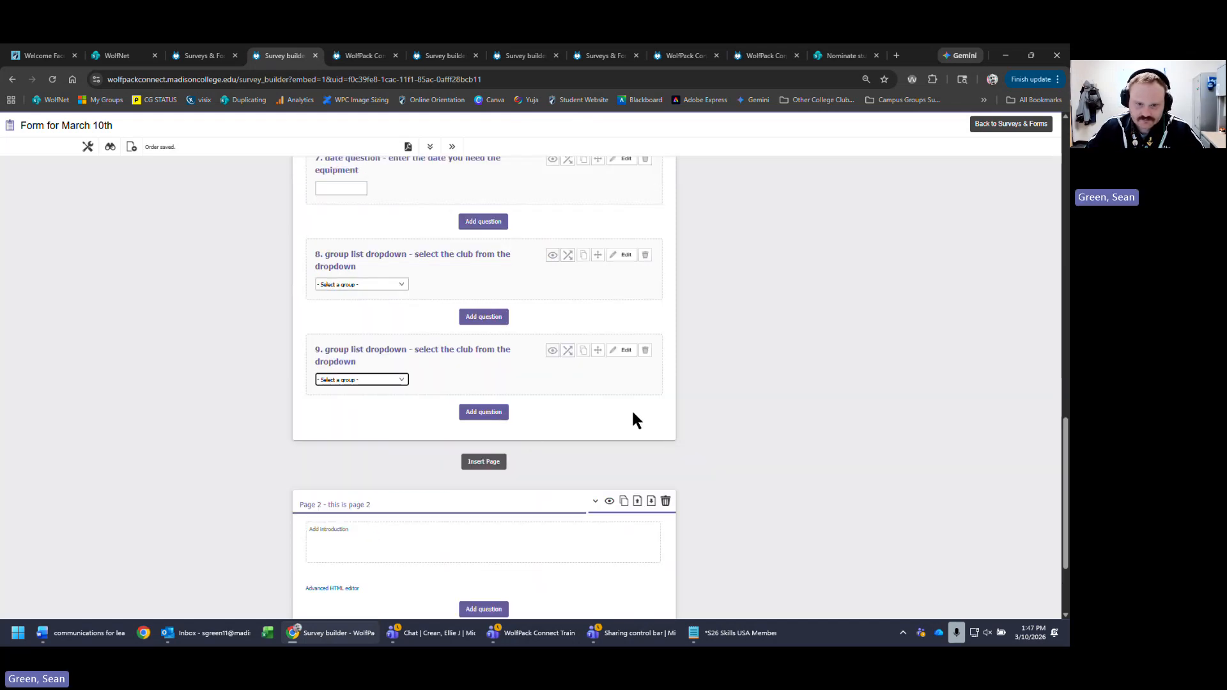
pyautogui.click(484, 414)
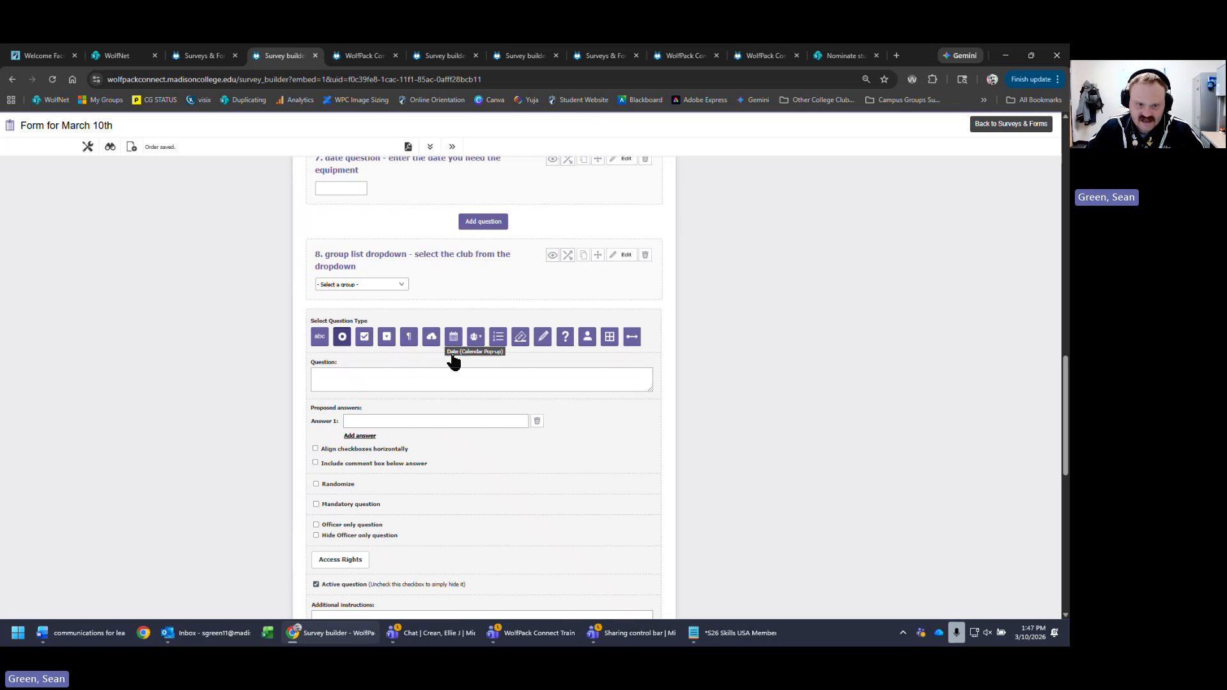
# - Make the new question a ranking question with answers option 1, option 2, option 3 and option 4
pyautogui.click(498, 338)
pyautogui.scroll(-2, 216, 328)
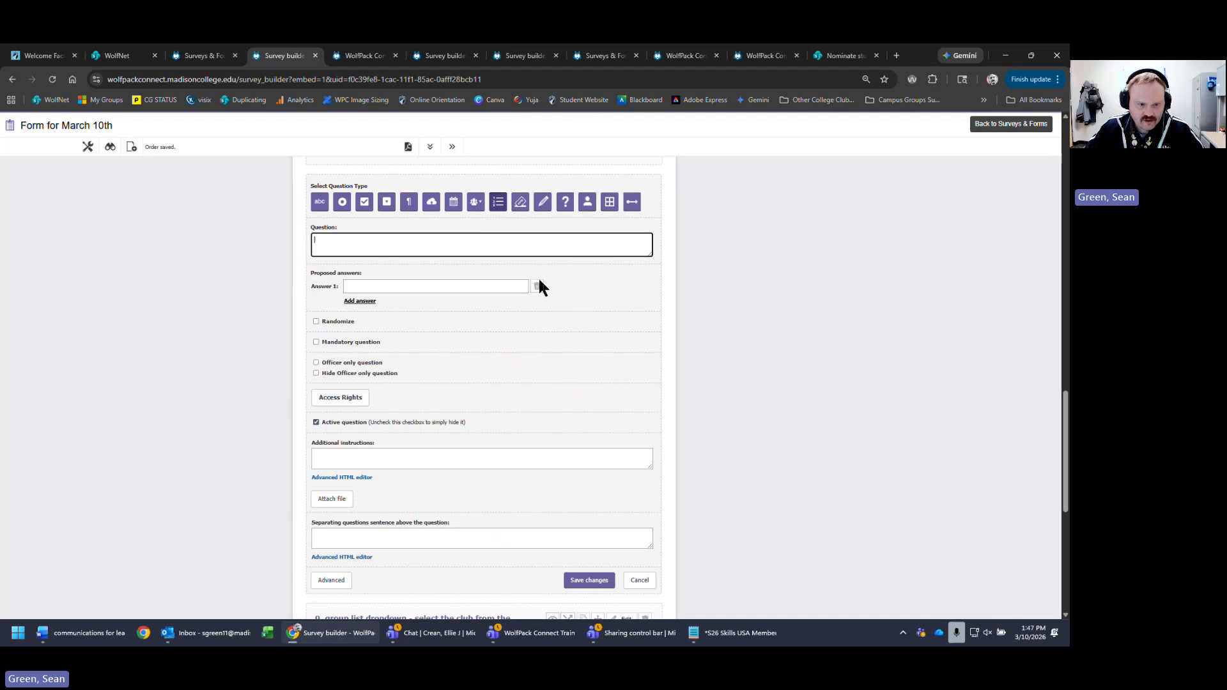
pyautogui.click(487, 286)
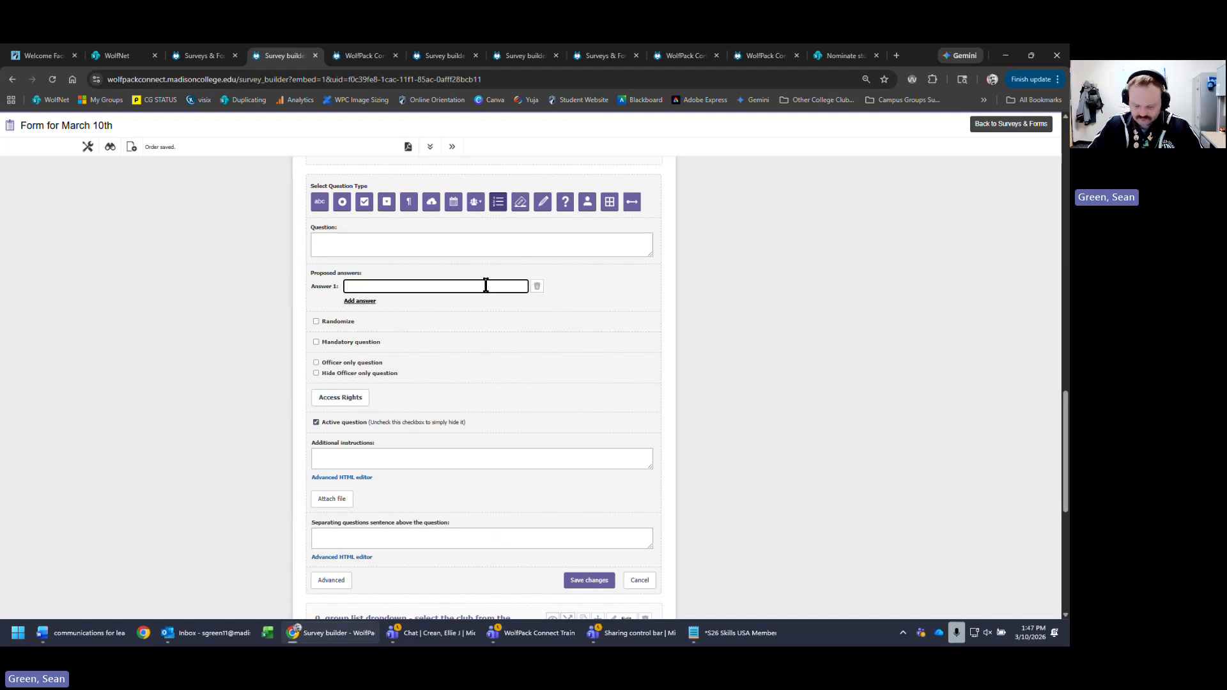
pyautogui.write('optio')
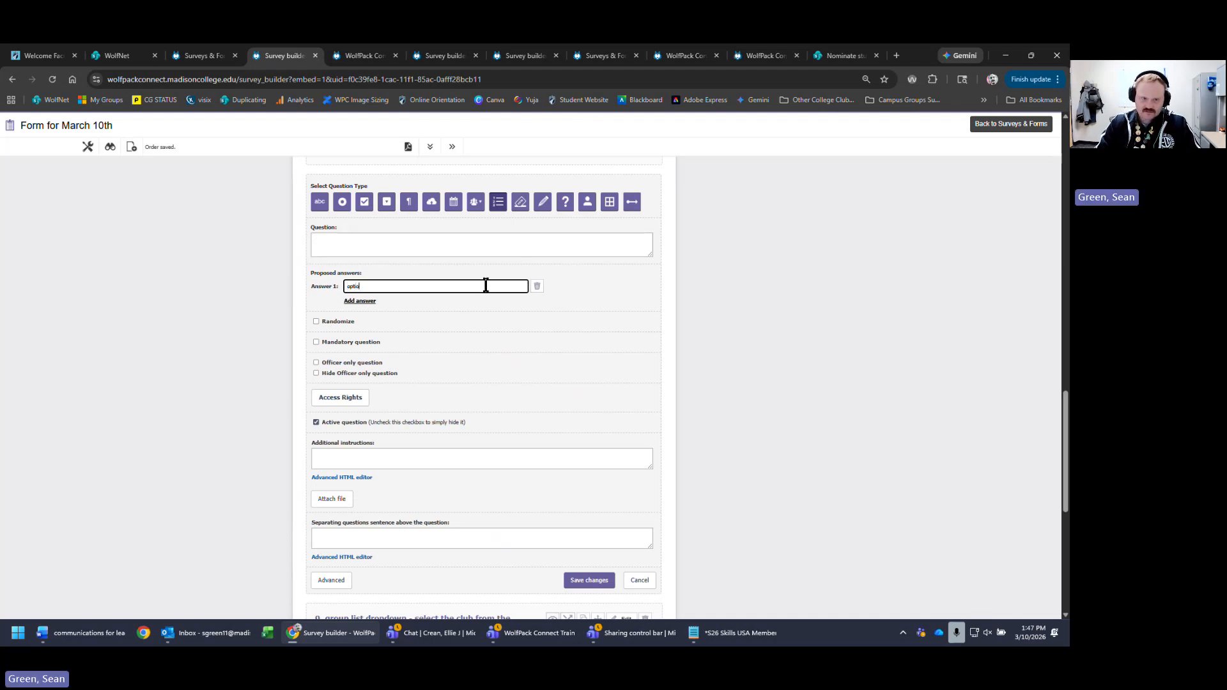
pyautogui.write('n 1')
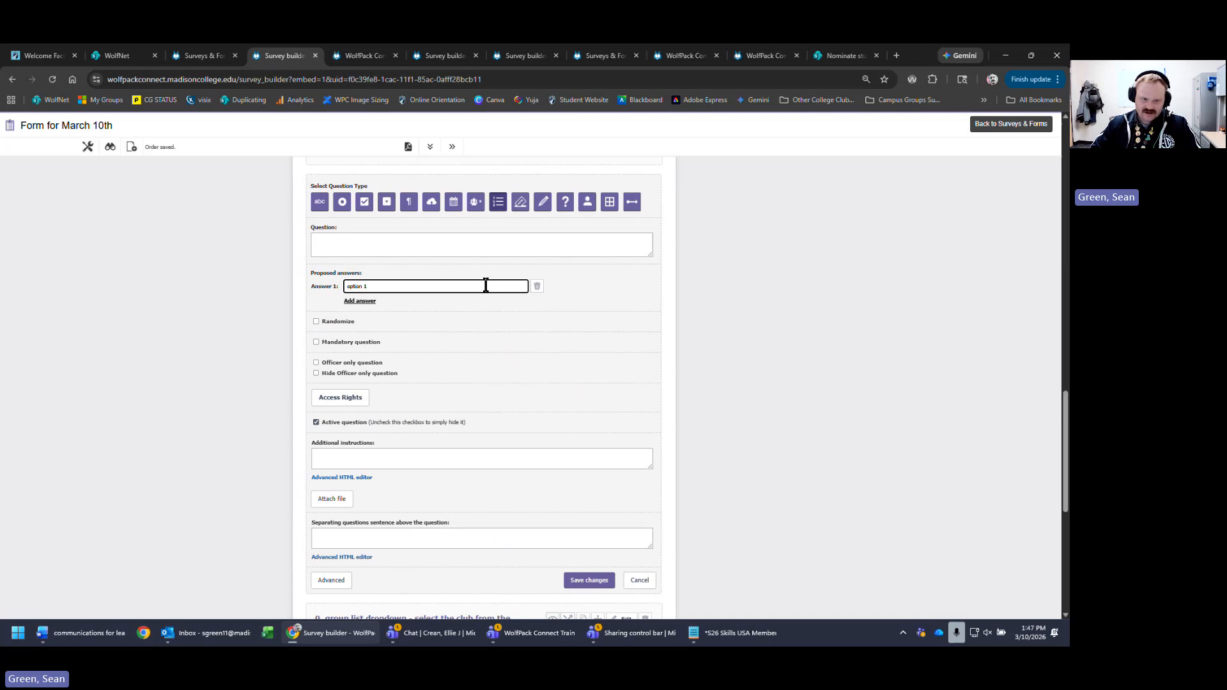
pyautogui.click(374, 300)
pyautogui.click(371, 300)
pyautogui.write('option ')
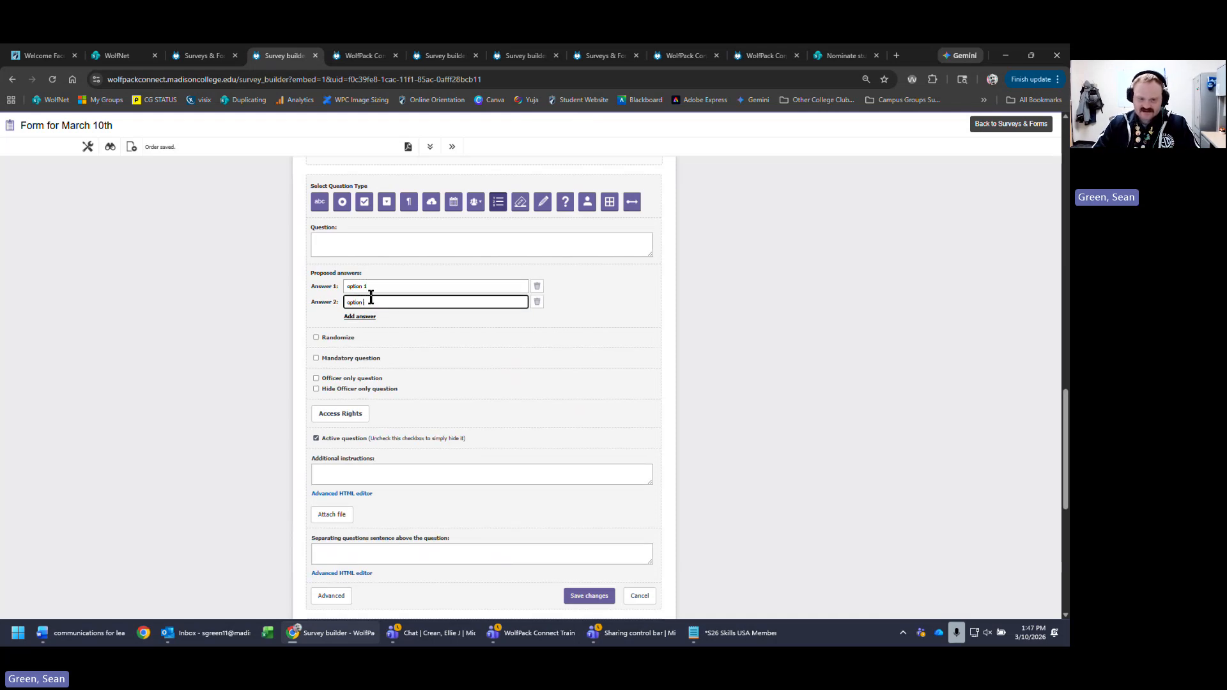
pyautogui.write('2')
pyautogui.click(361, 316)
pyautogui.click(367, 320)
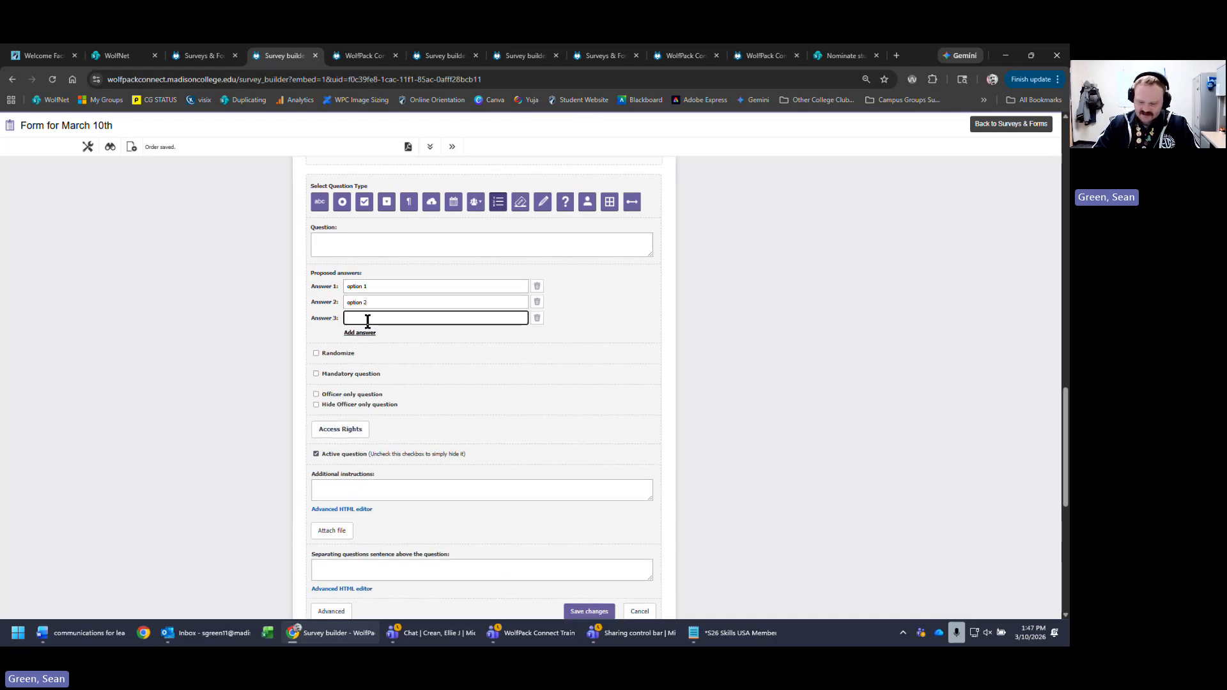
pyautogui.write('option 3')
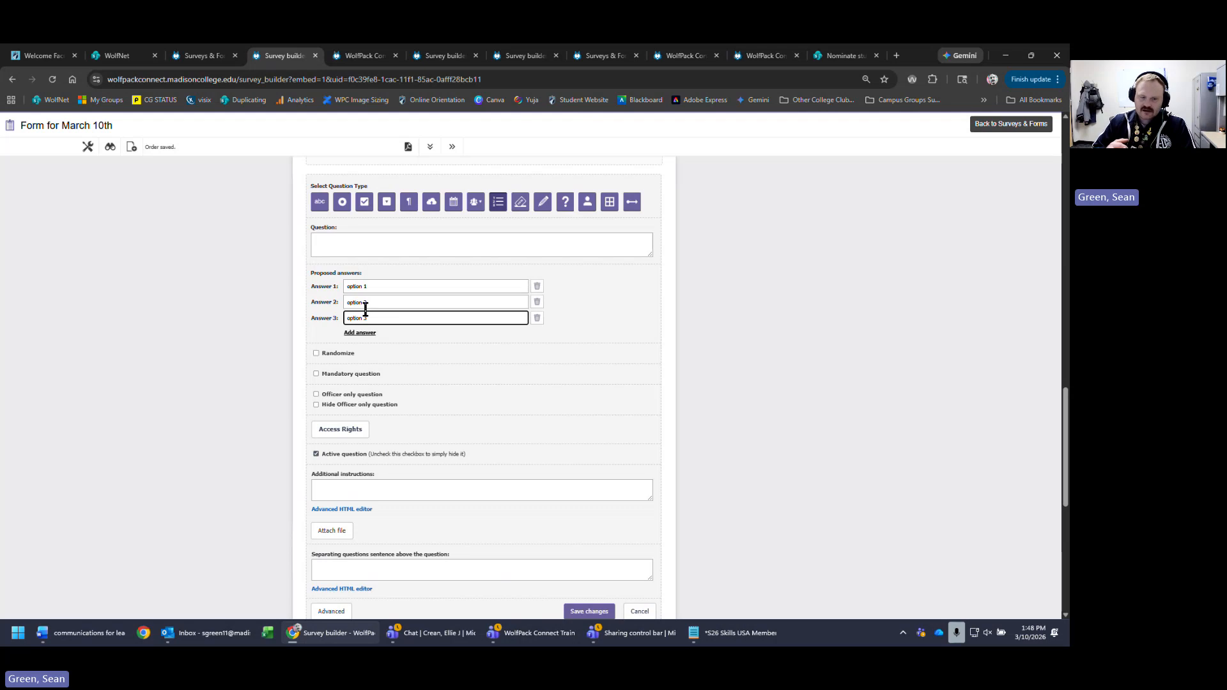
pyautogui.click(362, 332)
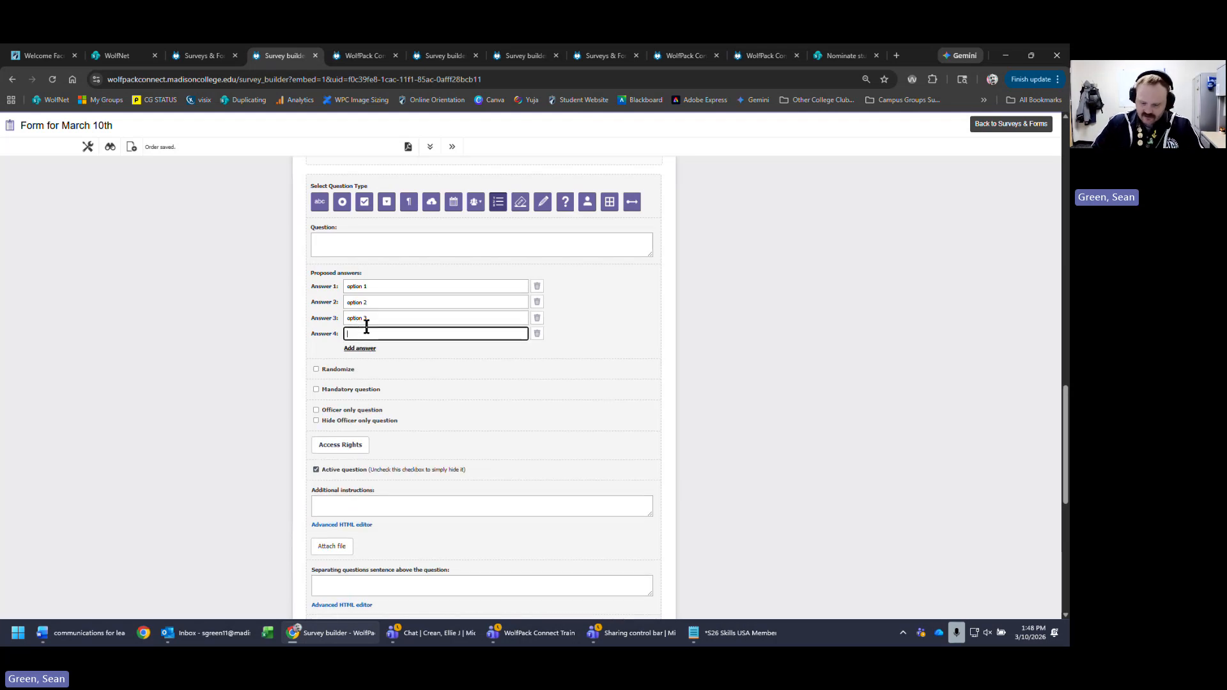
pyautogui.write('option')
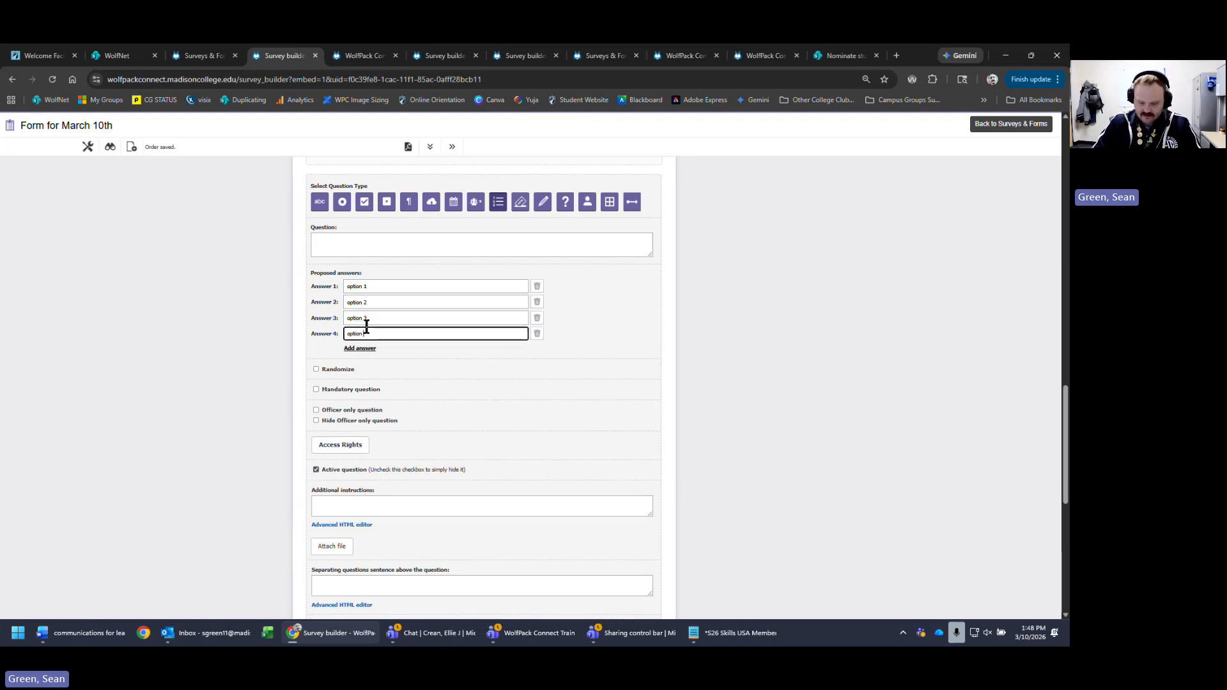
pyautogui.write(' 4')
pyautogui.click(491, 240)
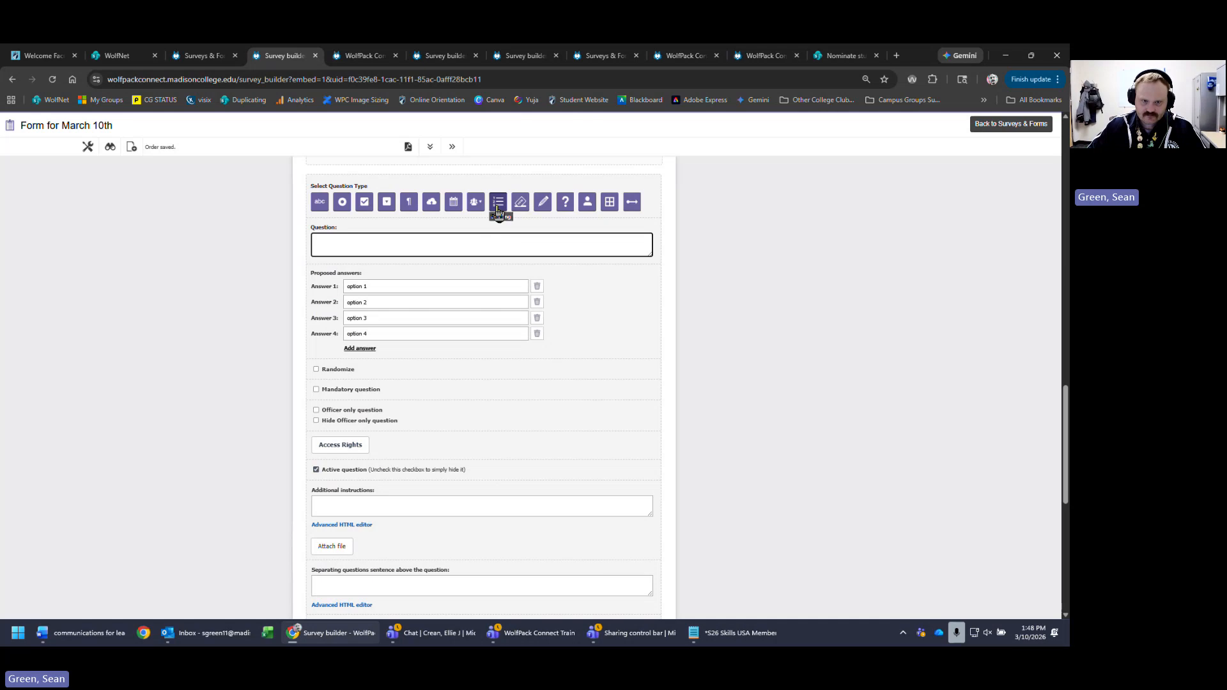
# - Word the ranking question 'ranking type rank the options', save it, and reload to check the question order
pyautogui.write('rank')
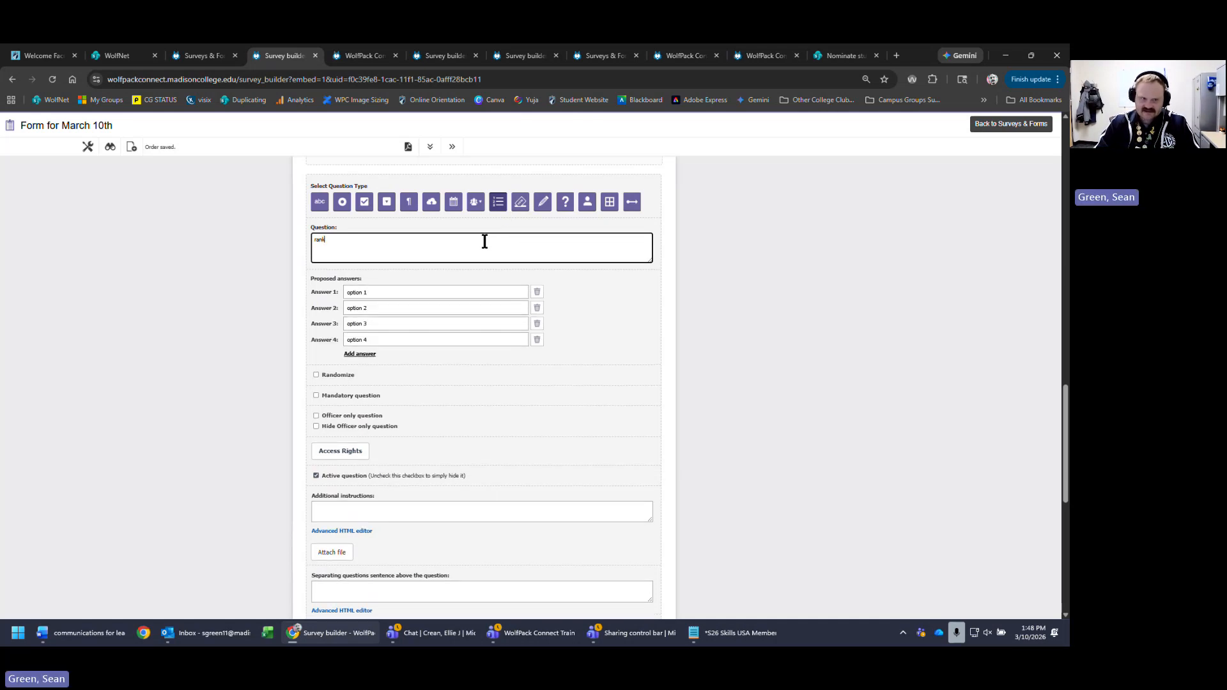
pyautogui.write('ing type')
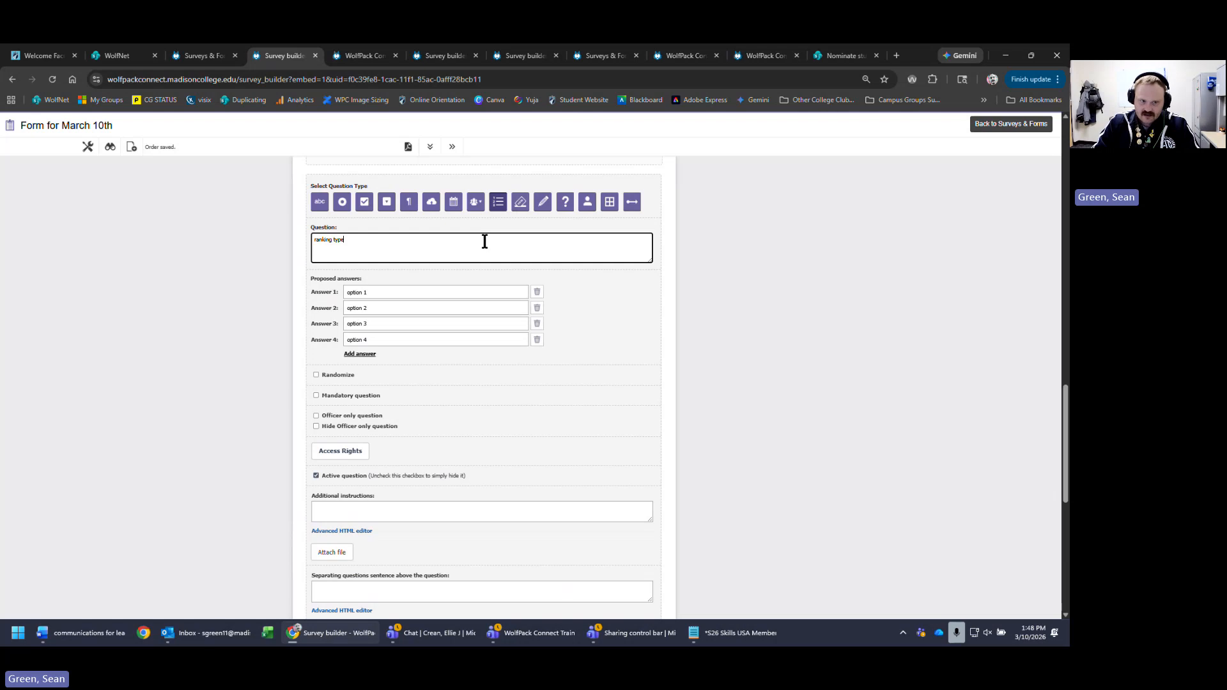
pyautogui.write('serank')
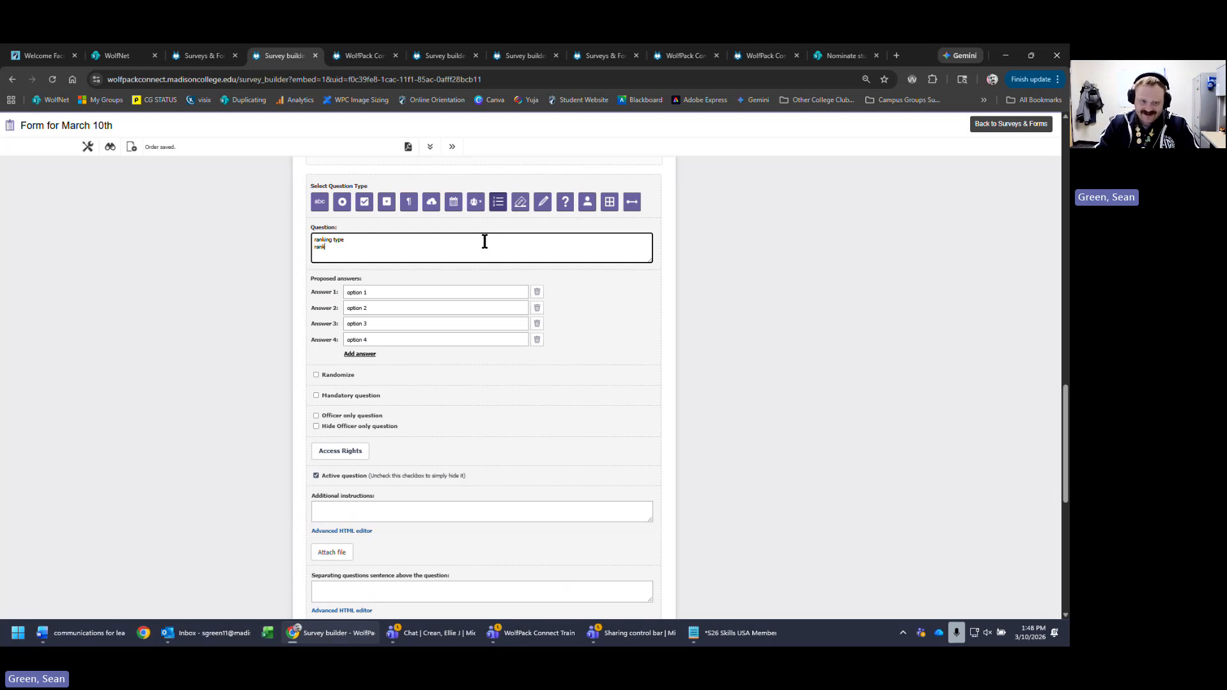
pyautogui.write(' the opt')
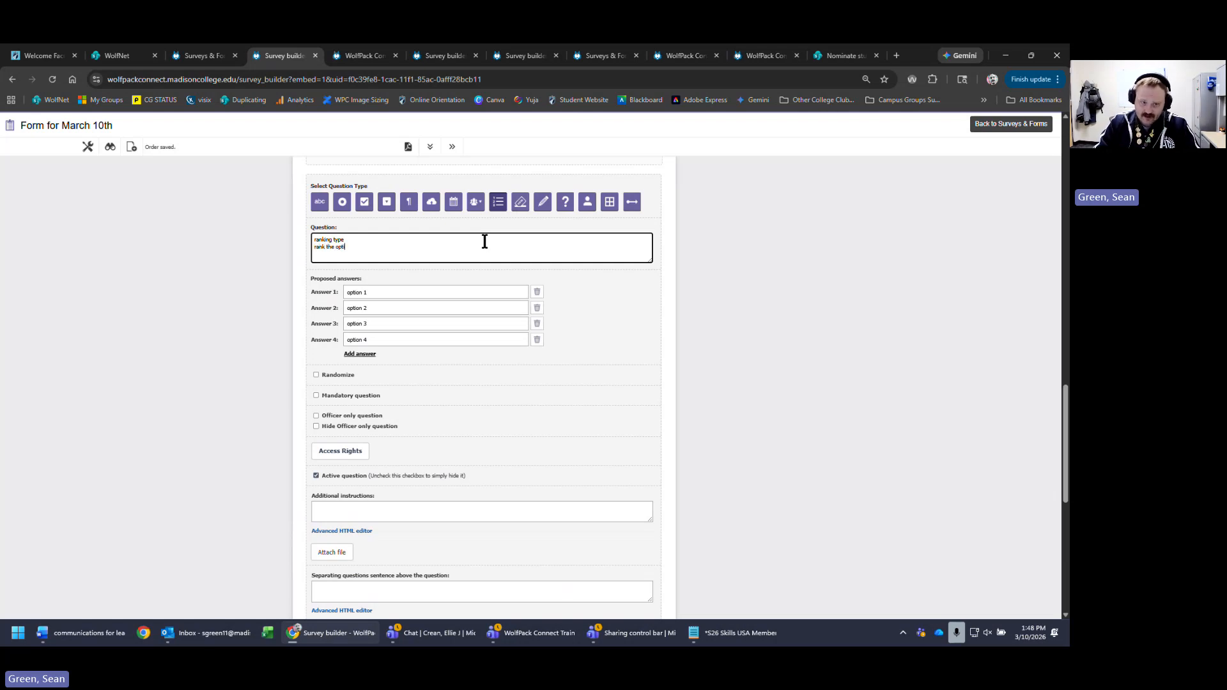
pyautogui.write('ions')
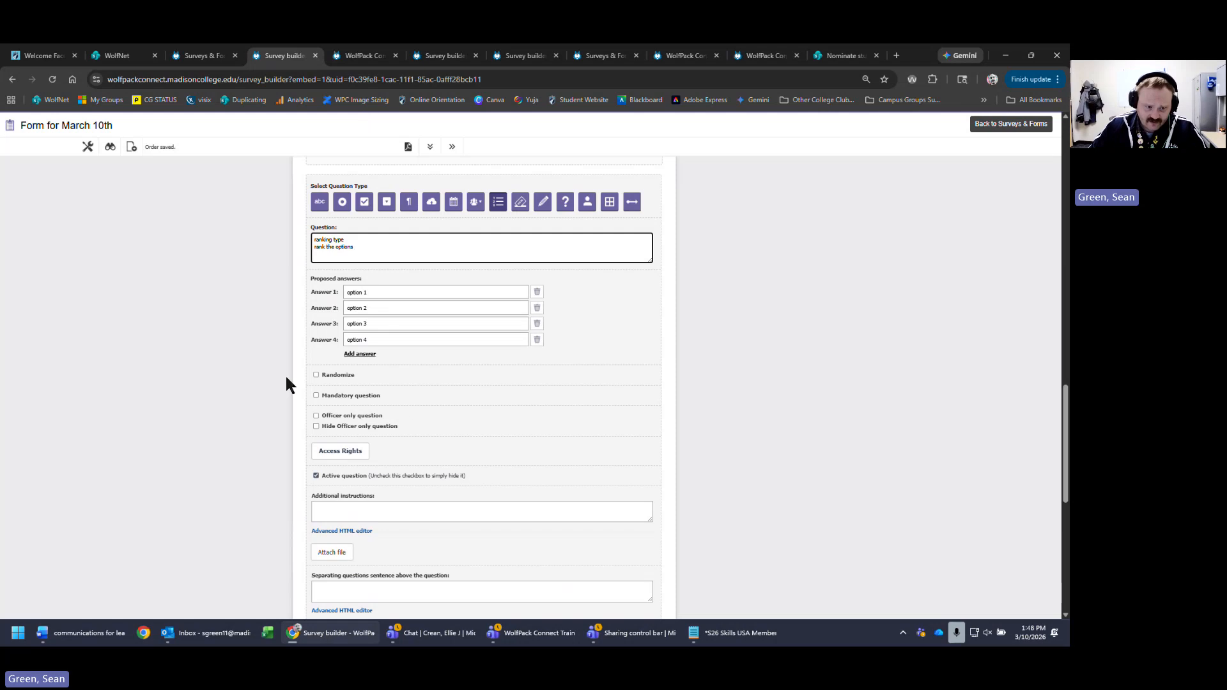
pyautogui.scroll(-2, 795, 415)
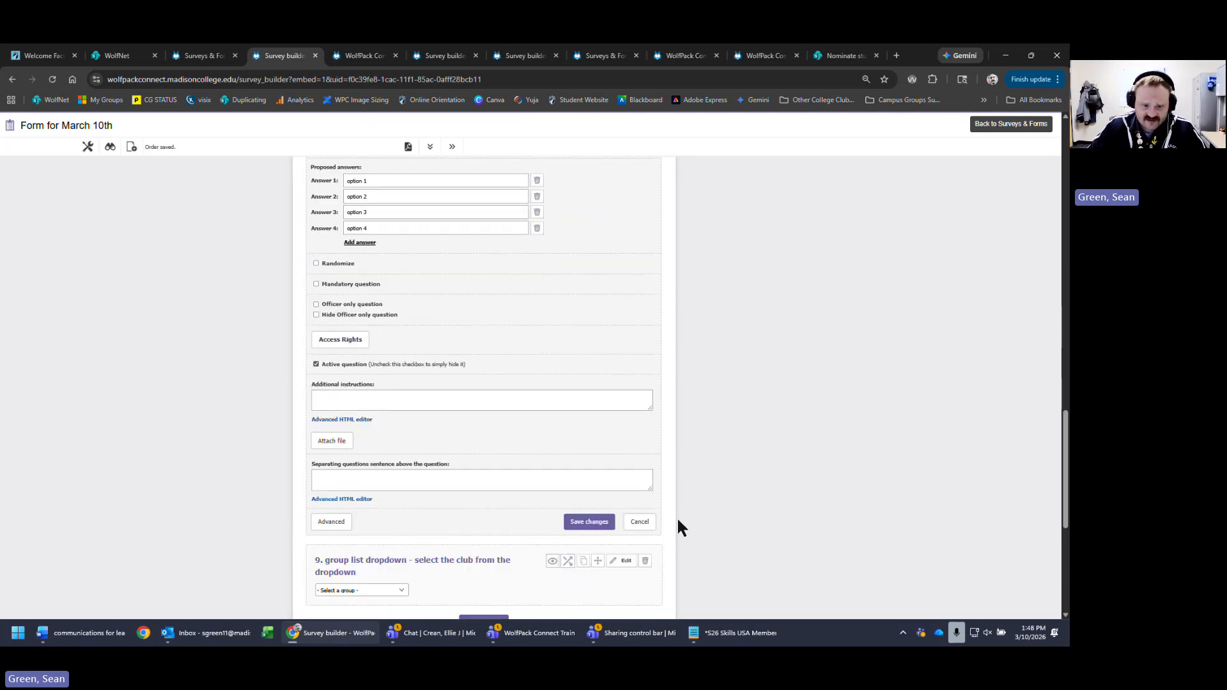
pyautogui.click(589, 523)
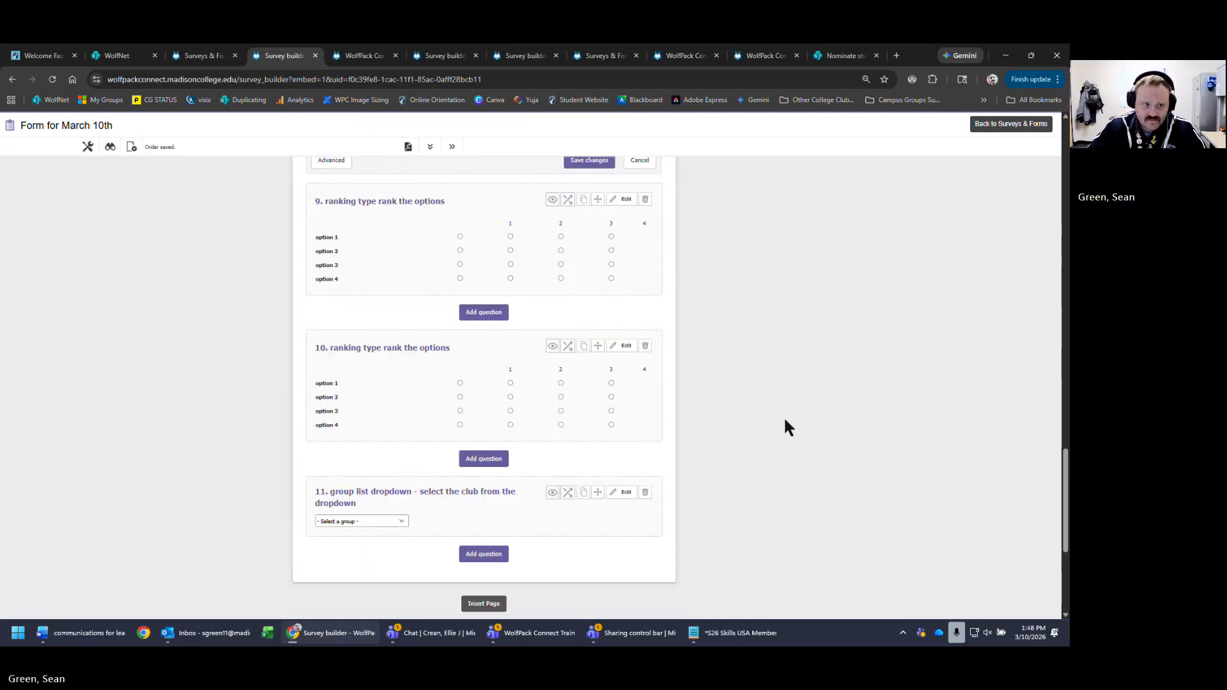
pyautogui.click(53, 80)
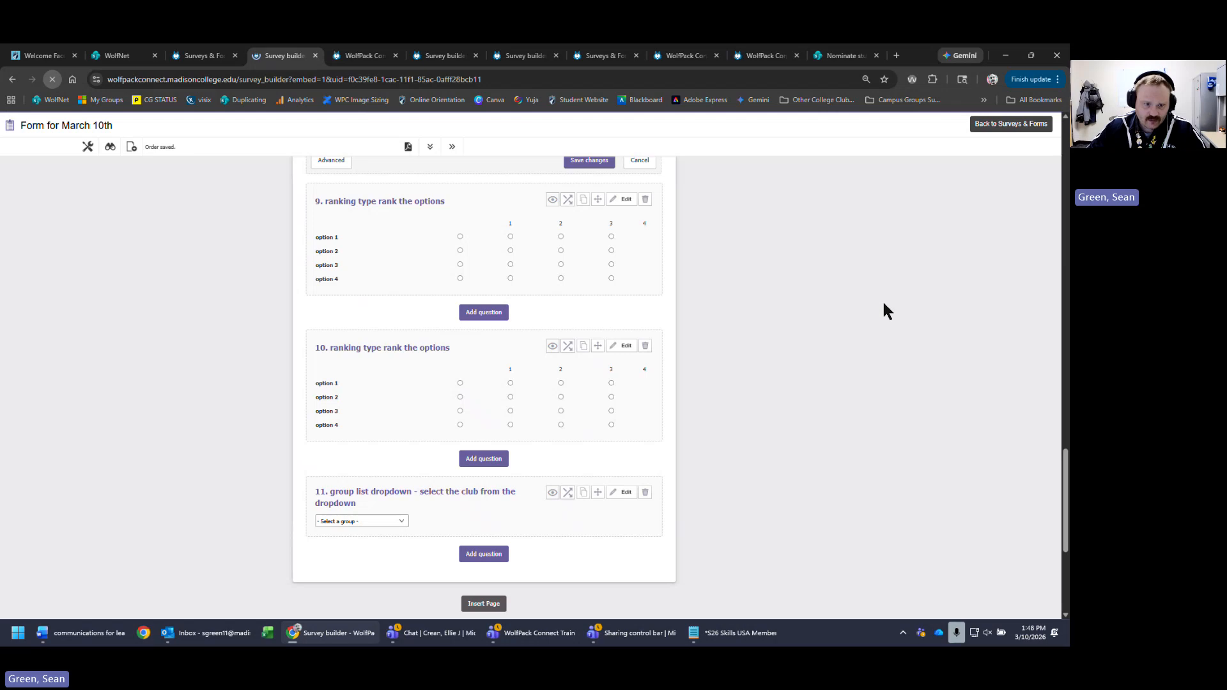
pyautogui.scroll(-7, 796, 320)
pyautogui.scroll(-6, 794, 342)
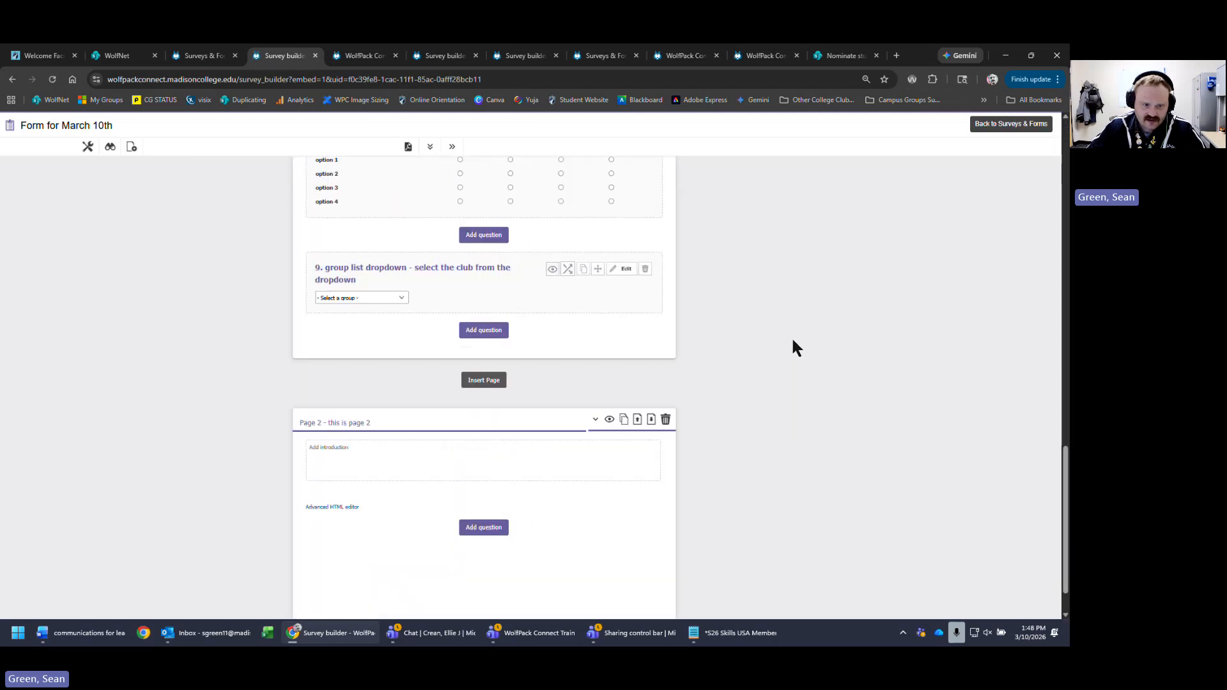
pyautogui.scroll(4, 796, 358)
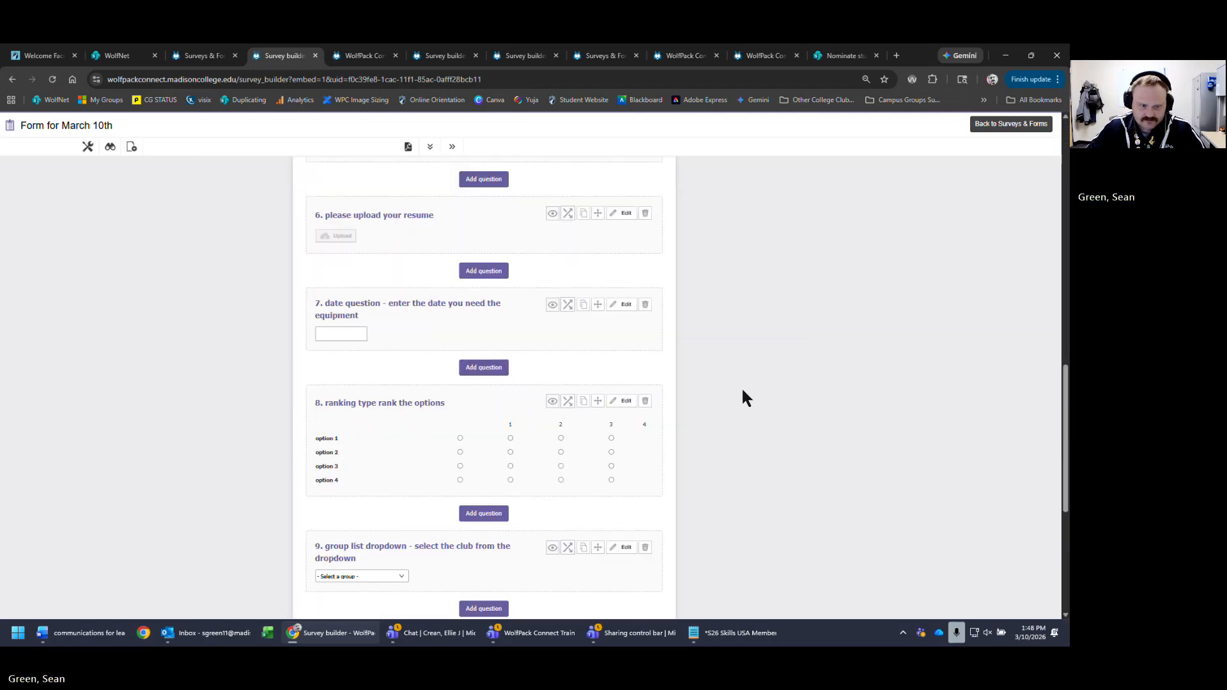
pyautogui.scroll(-2, 742, 386)
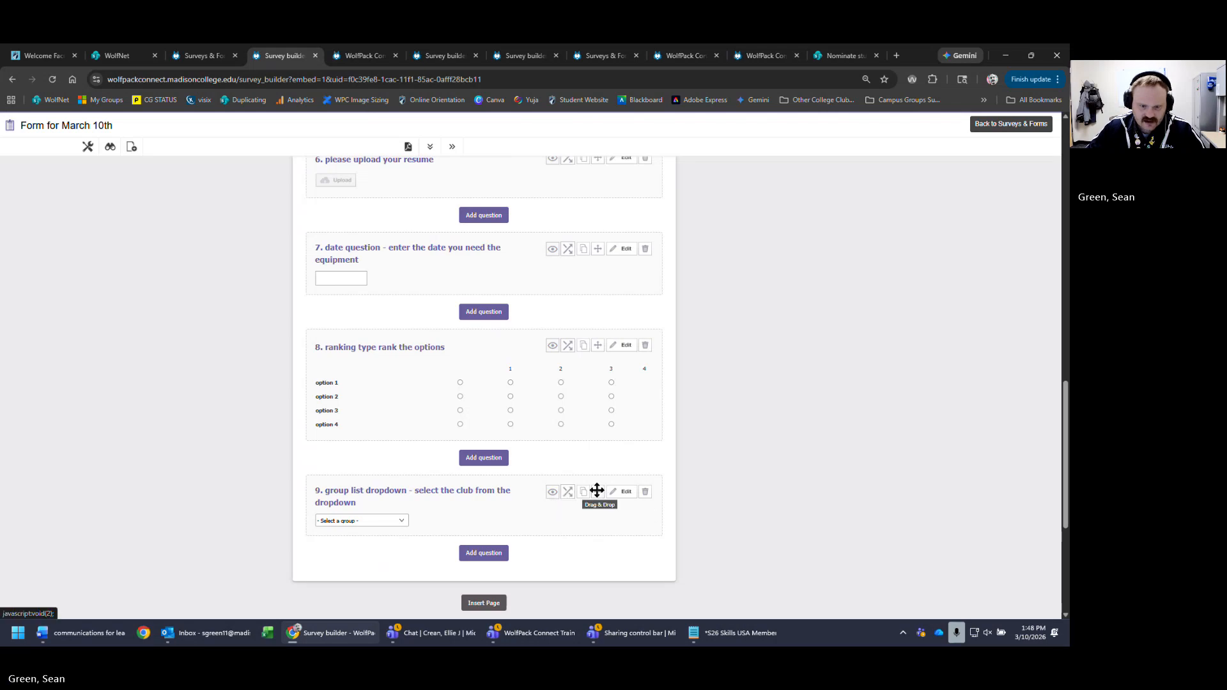
# - Drag the group list question above the ranking question, reload, and edit question 9
pyautogui.moveTo(596, 492); pyautogui.dragTo(620, 340)
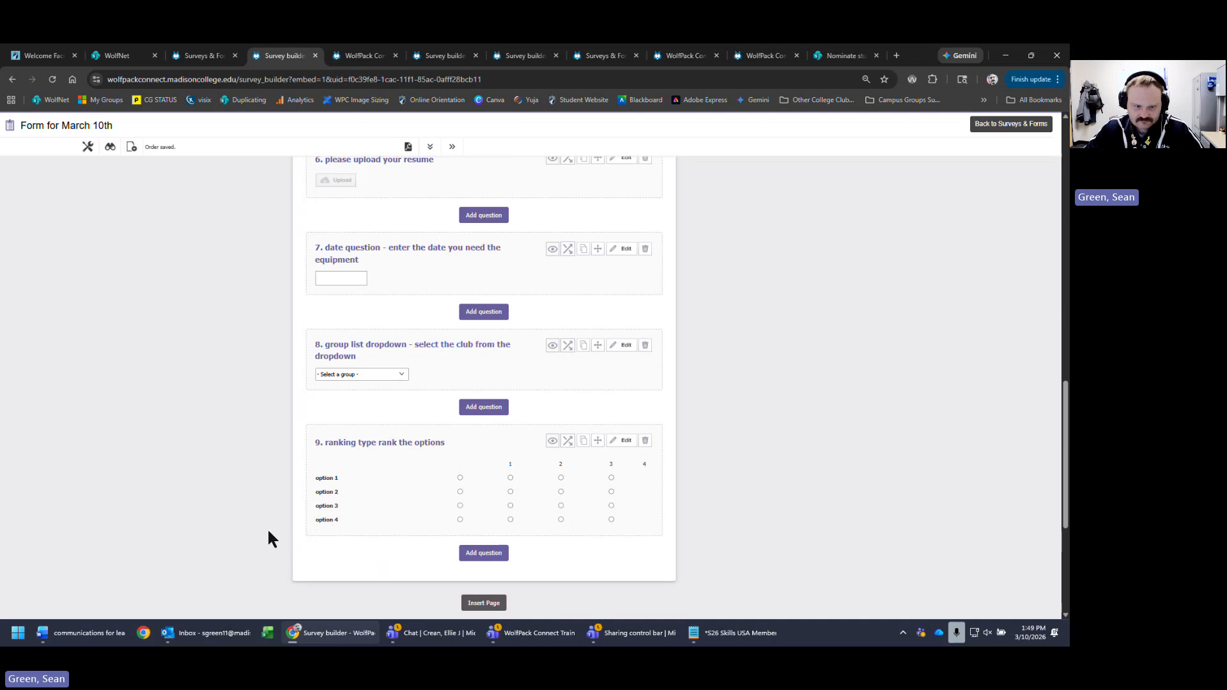
pyautogui.click(52, 78)
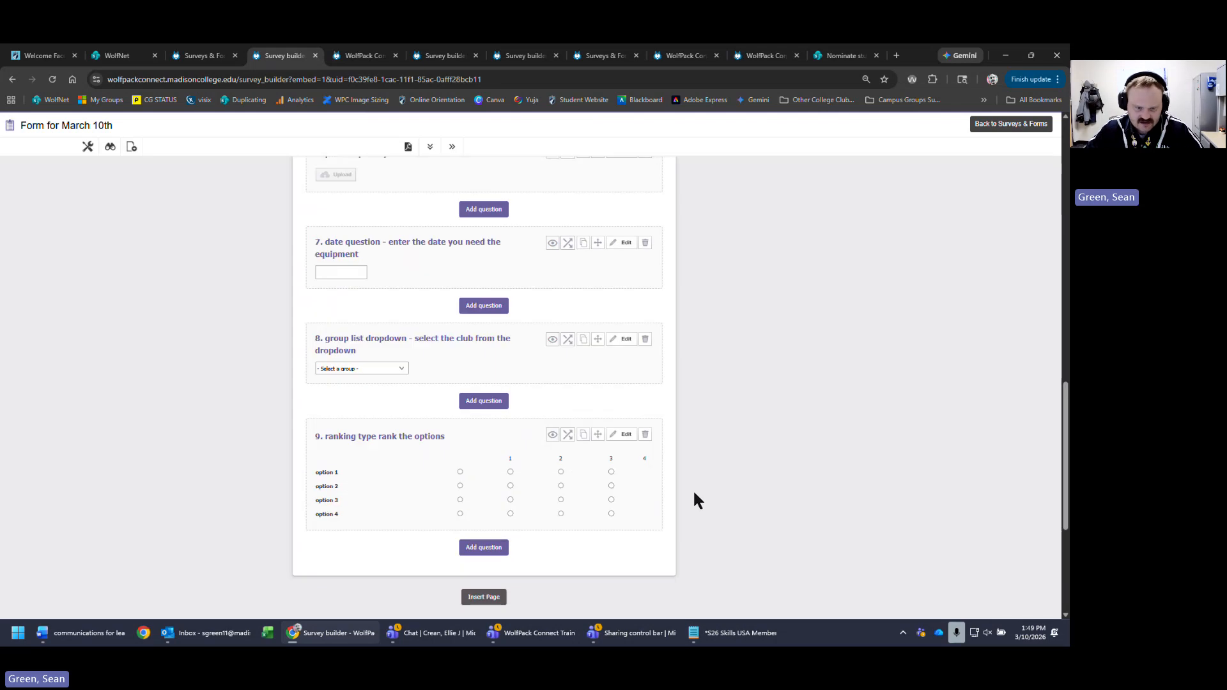
pyautogui.click(622, 435)
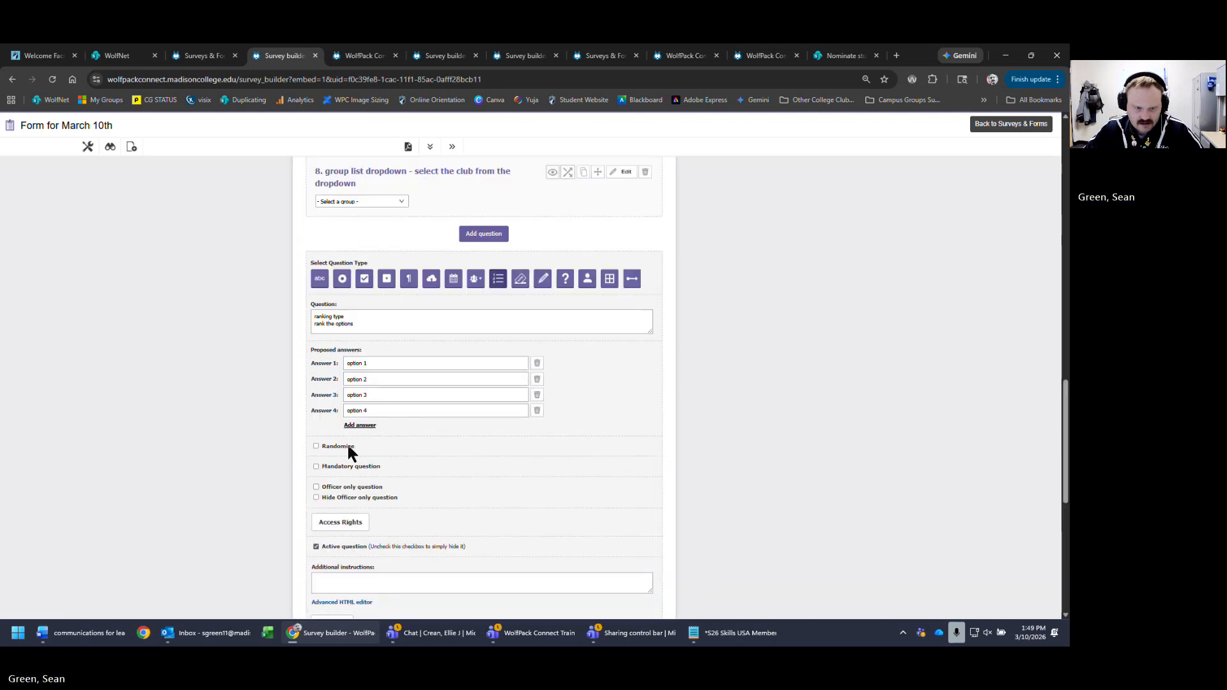
# - Add a fifth answer 'option 5' to ranking question 9 and save it
pyautogui.click(361, 425)
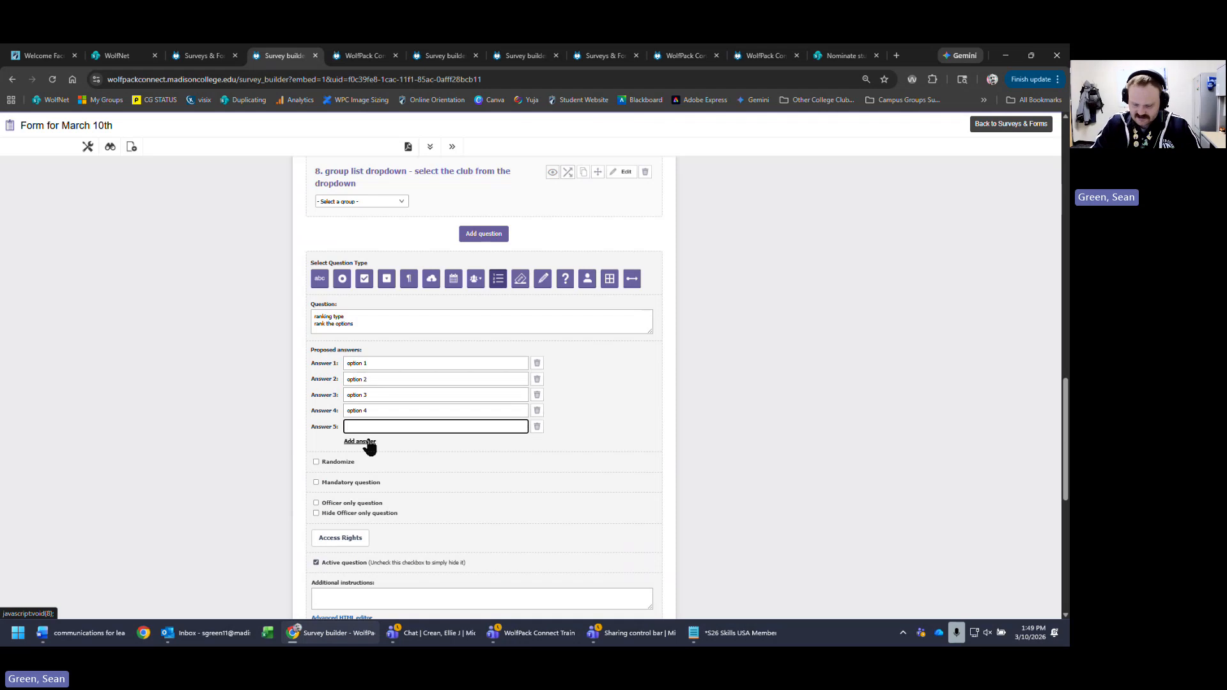
pyautogui.write('option 5')
pyautogui.scroll(-4, 726, 458)
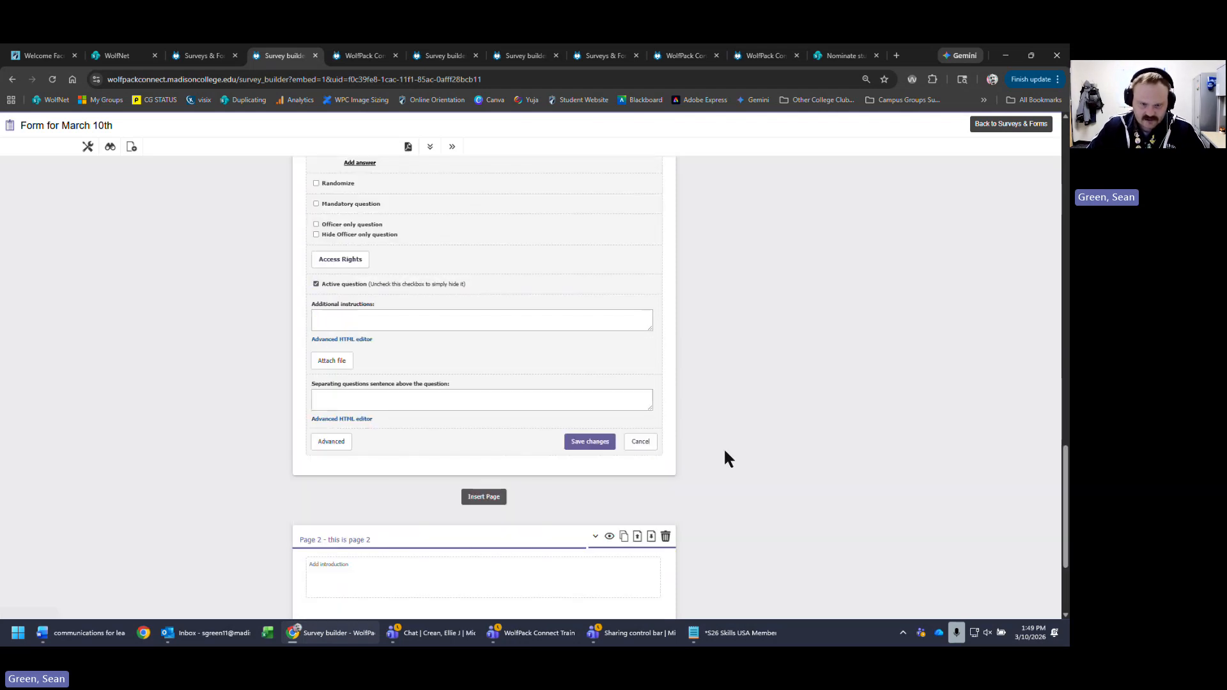
pyautogui.click(599, 444)
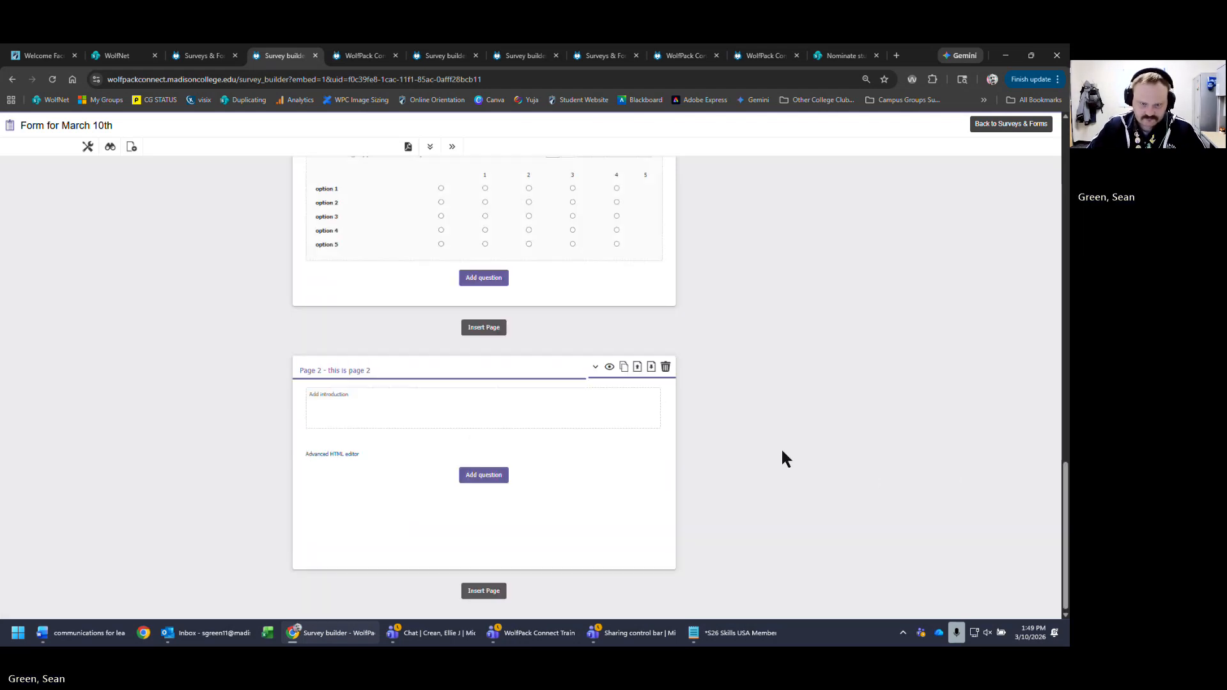
pyautogui.scroll(3, 782, 452)
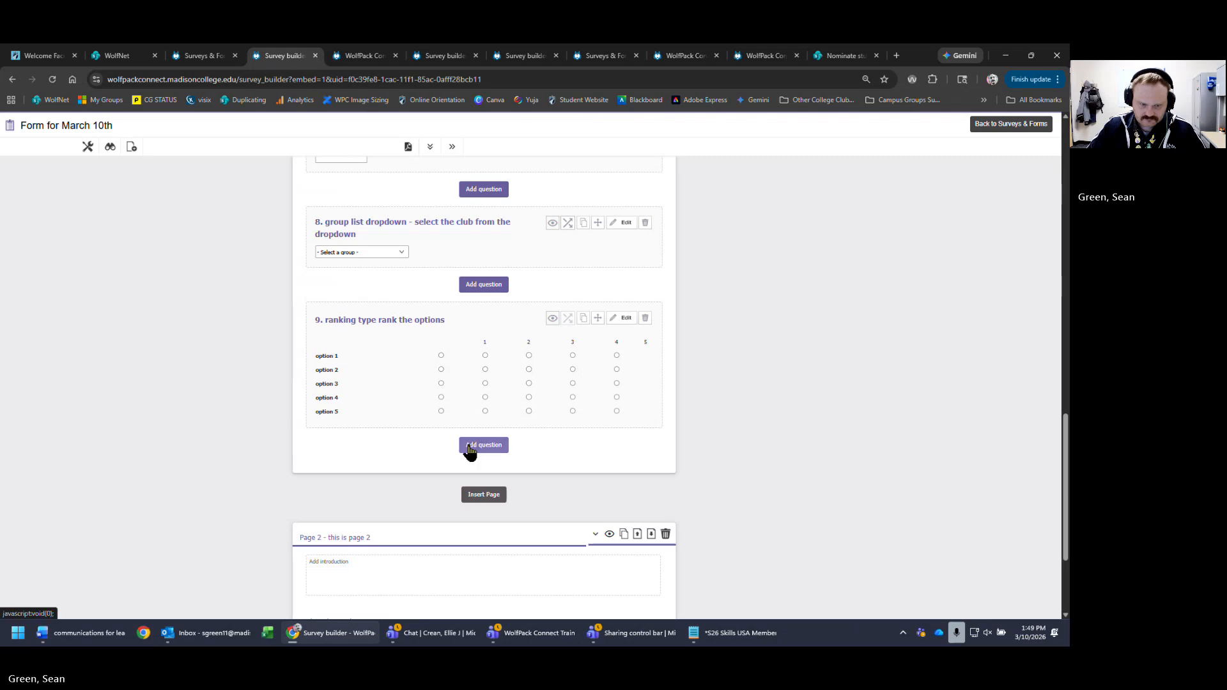
# - Clear the option 1 answer text in question 9 and save
pyautogui.click(624, 317)
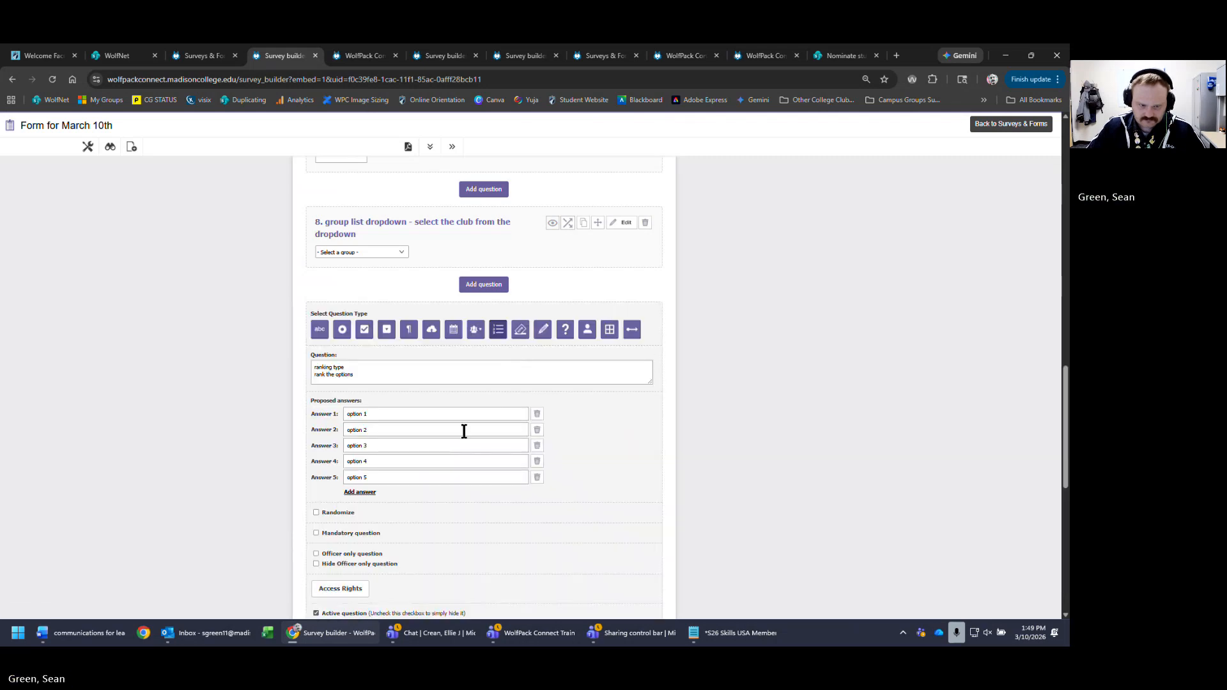
pyautogui.click(469, 414)
pyautogui.hotkey('ctrl', 'a')
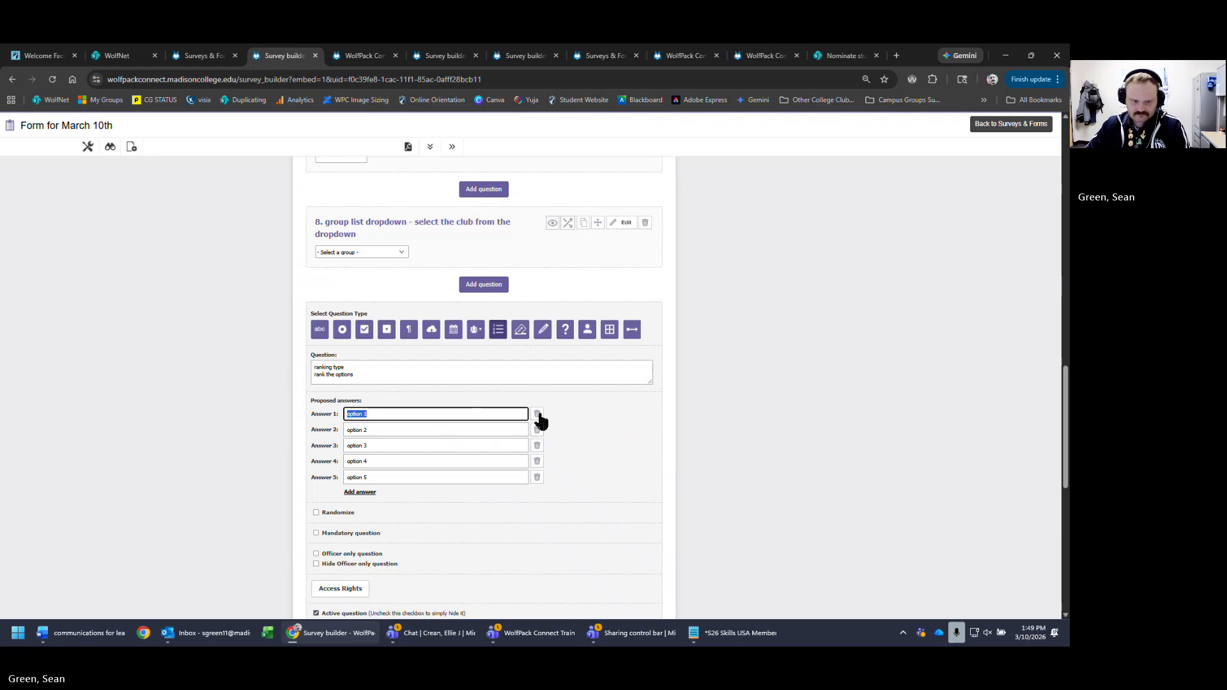
pyautogui.press('BackSpace')
pyautogui.scroll(-4, 481, 512)
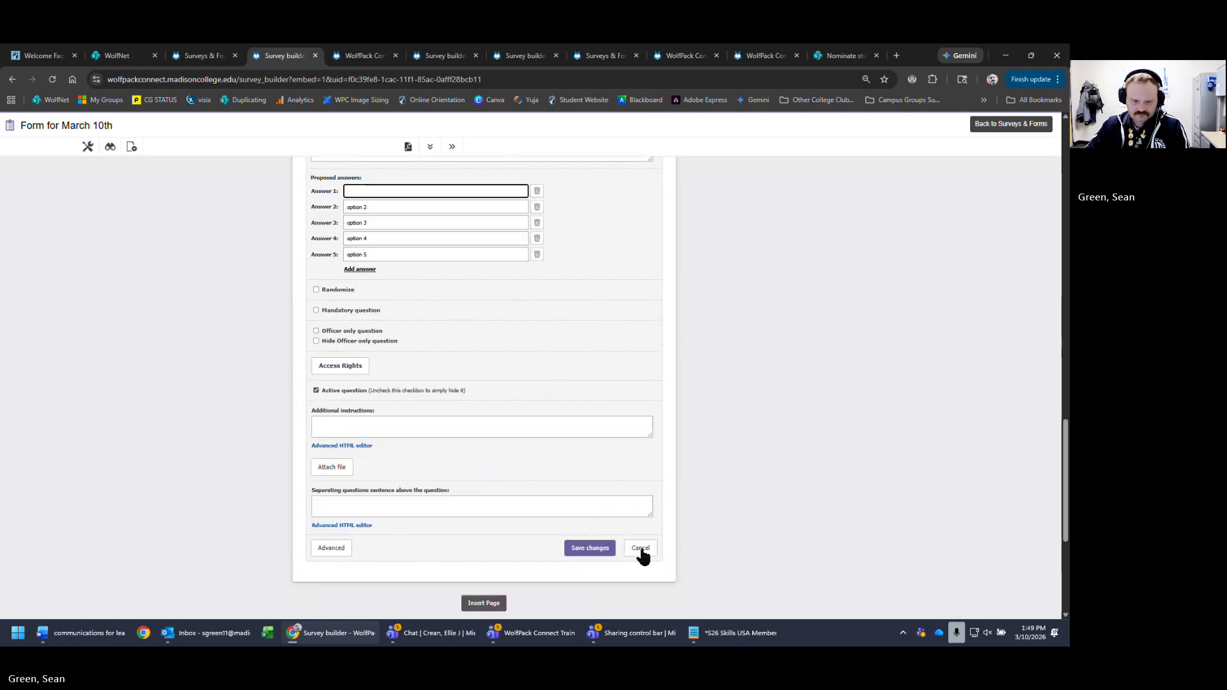
pyautogui.click(585, 548)
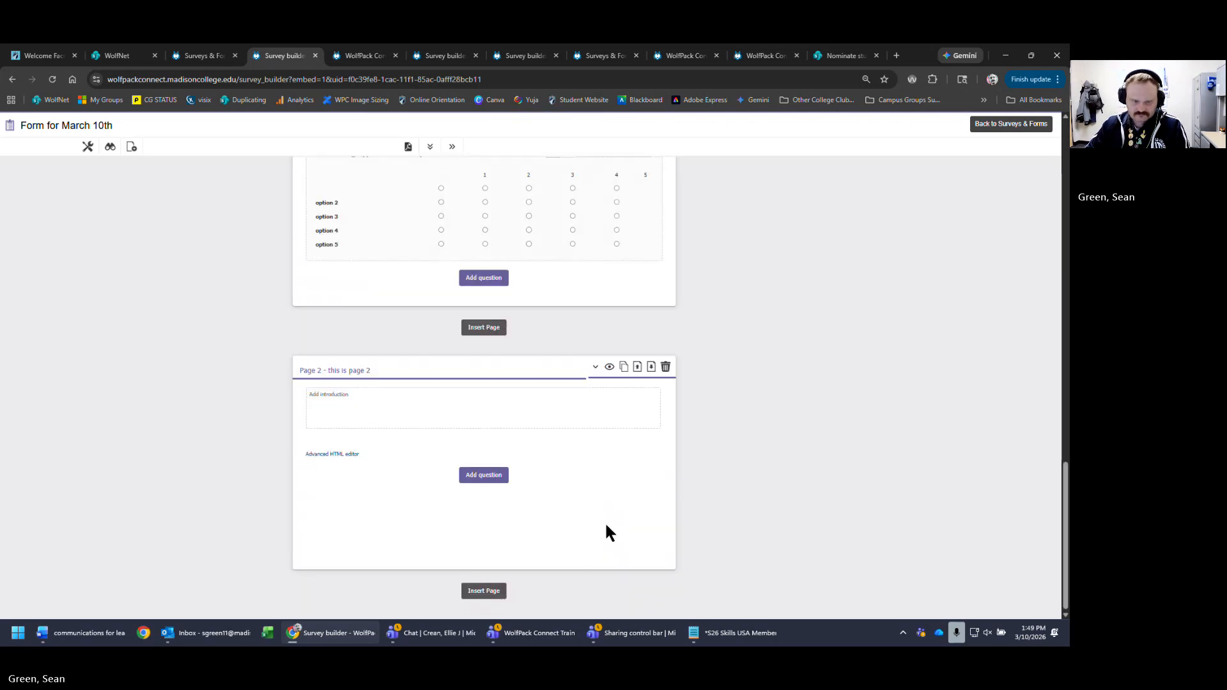
pyautogui.scroll(2, 704, 521)
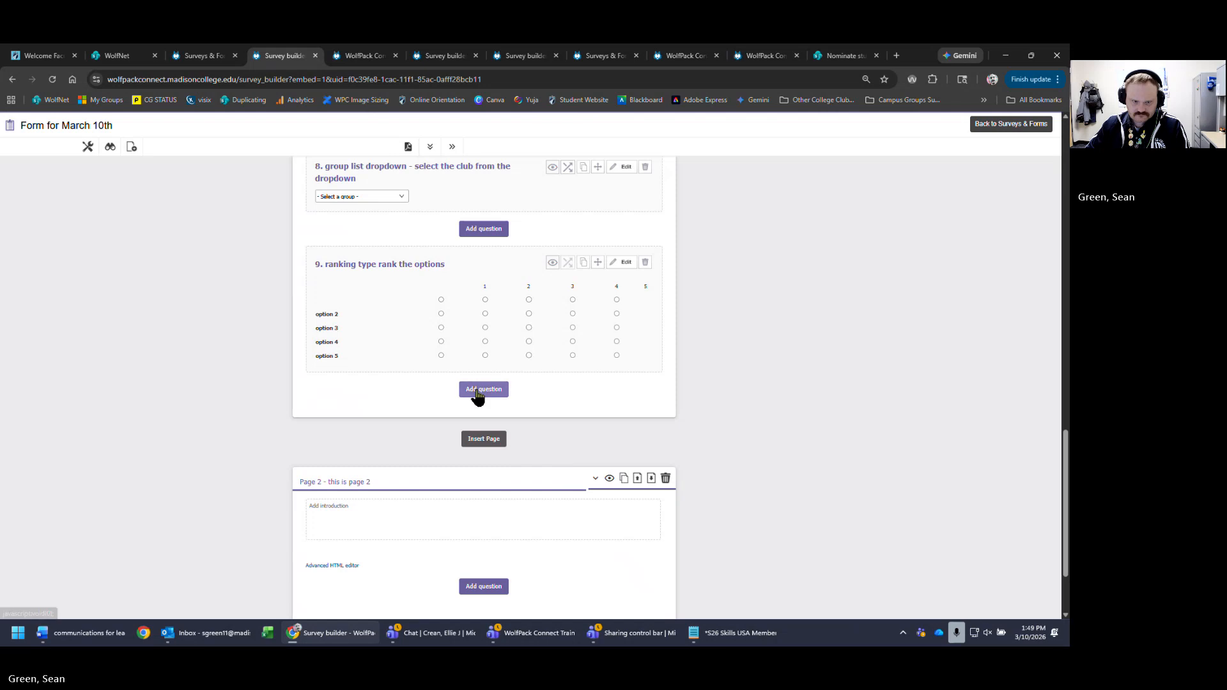
# - Delete the empty first answer row and save question 9 with options 2 to 5
pyautogui.click(625, 262)
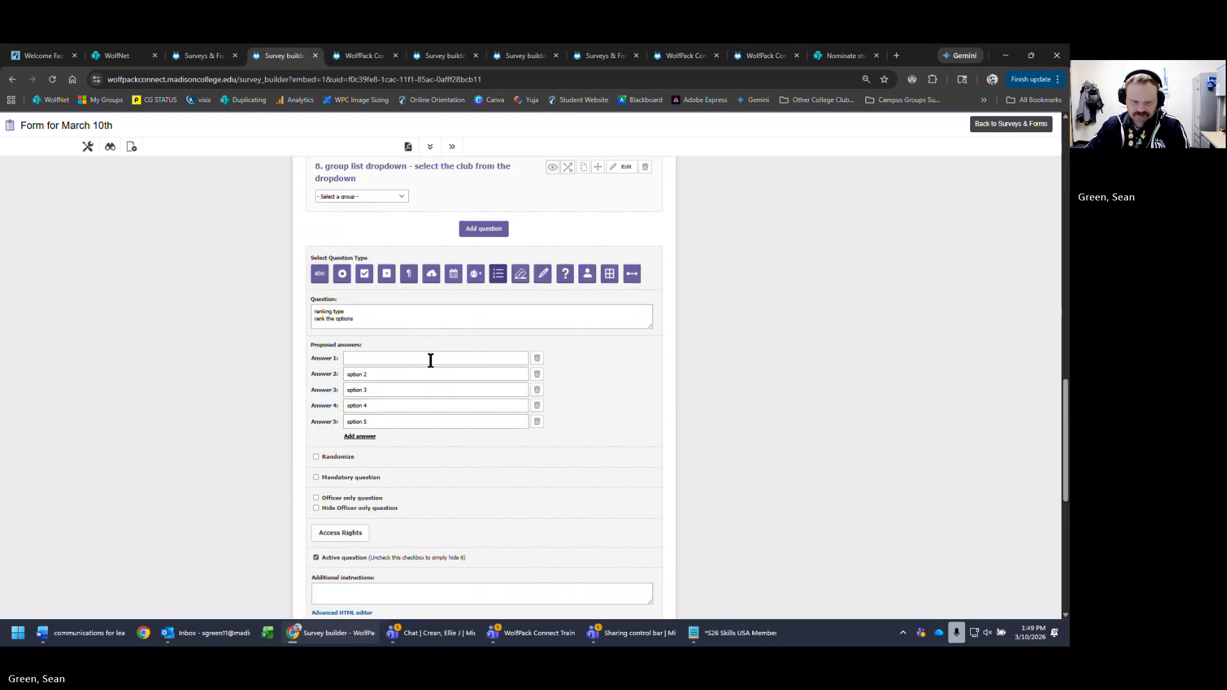
pyautogui.click(431, 360)
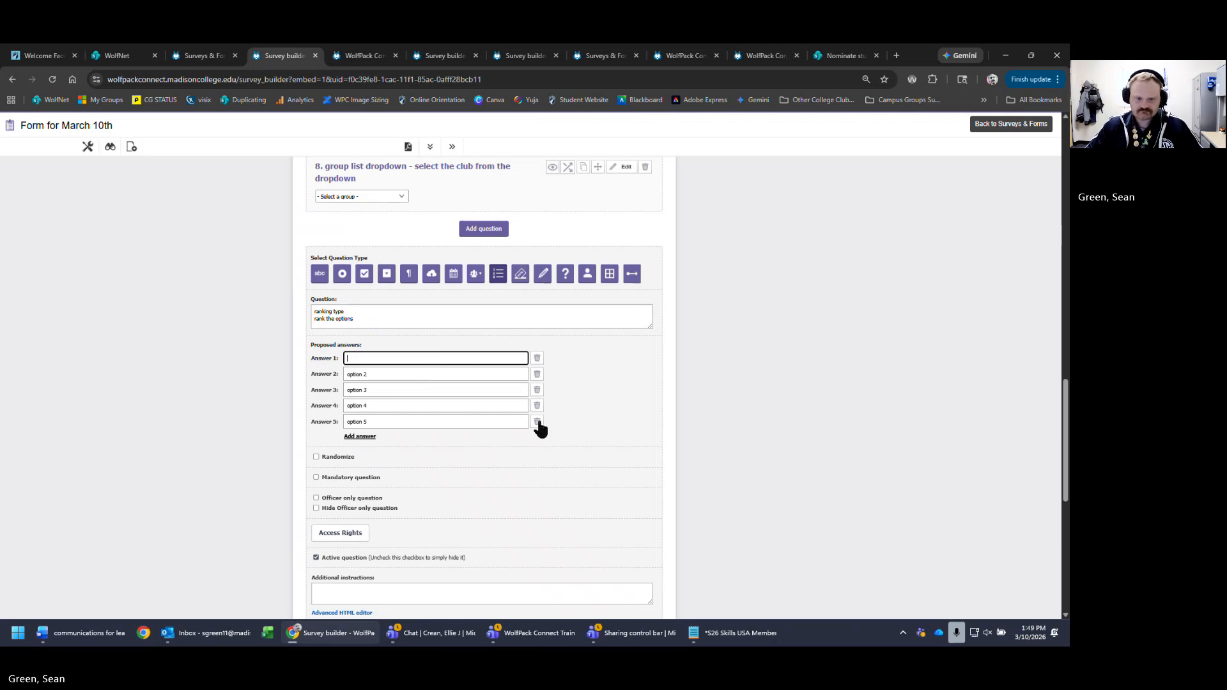
pyautogui.click(539, 360)
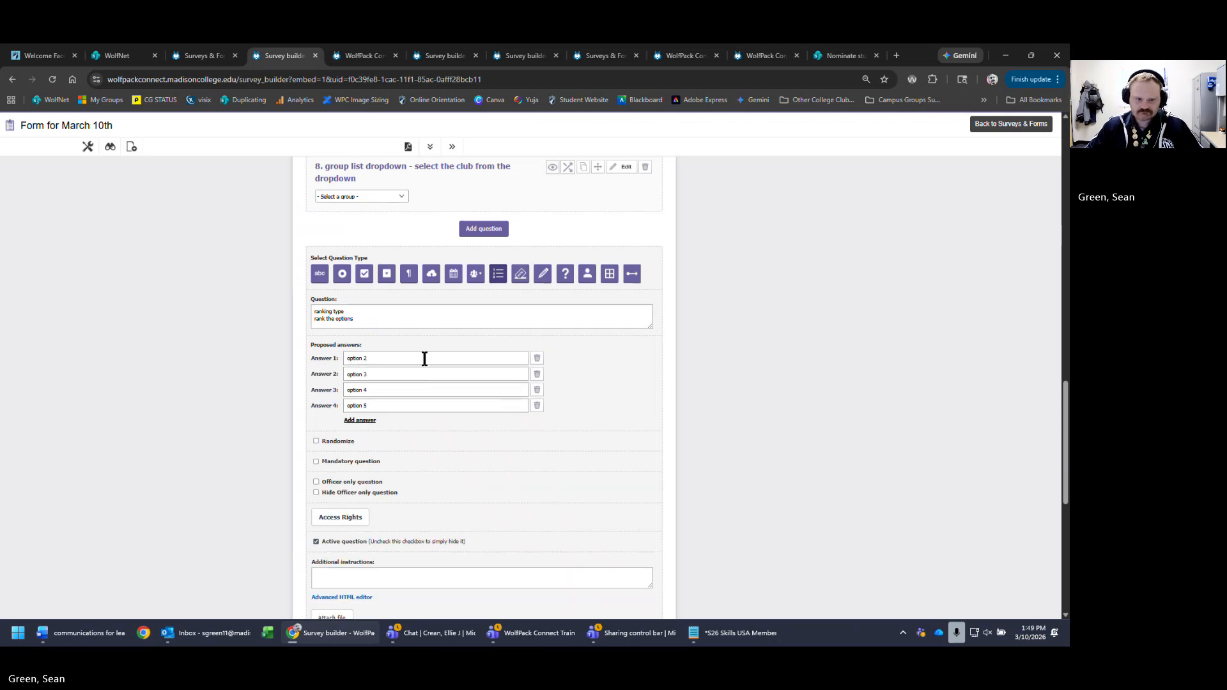
pyautogui.scroll(-1, 550, 549)
pyautogui.scroll(-3, 551, 543)
pyautogui.click(590, 423)
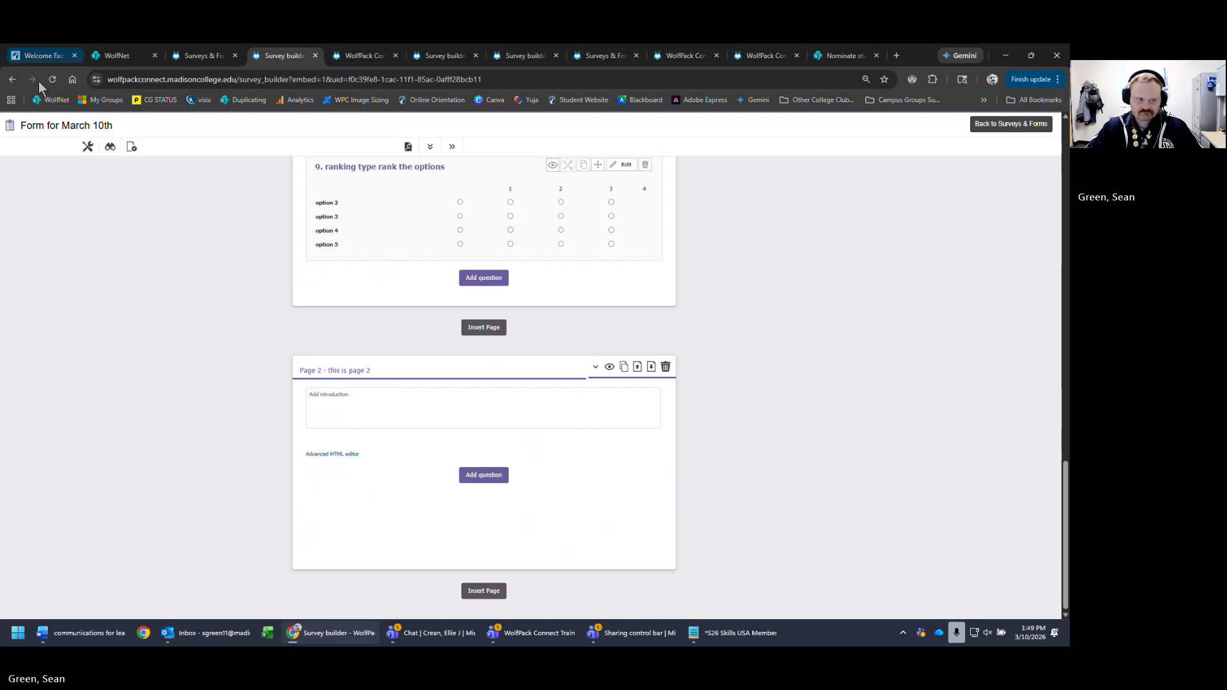
pyautogui.scroll(-20, 999, 506)
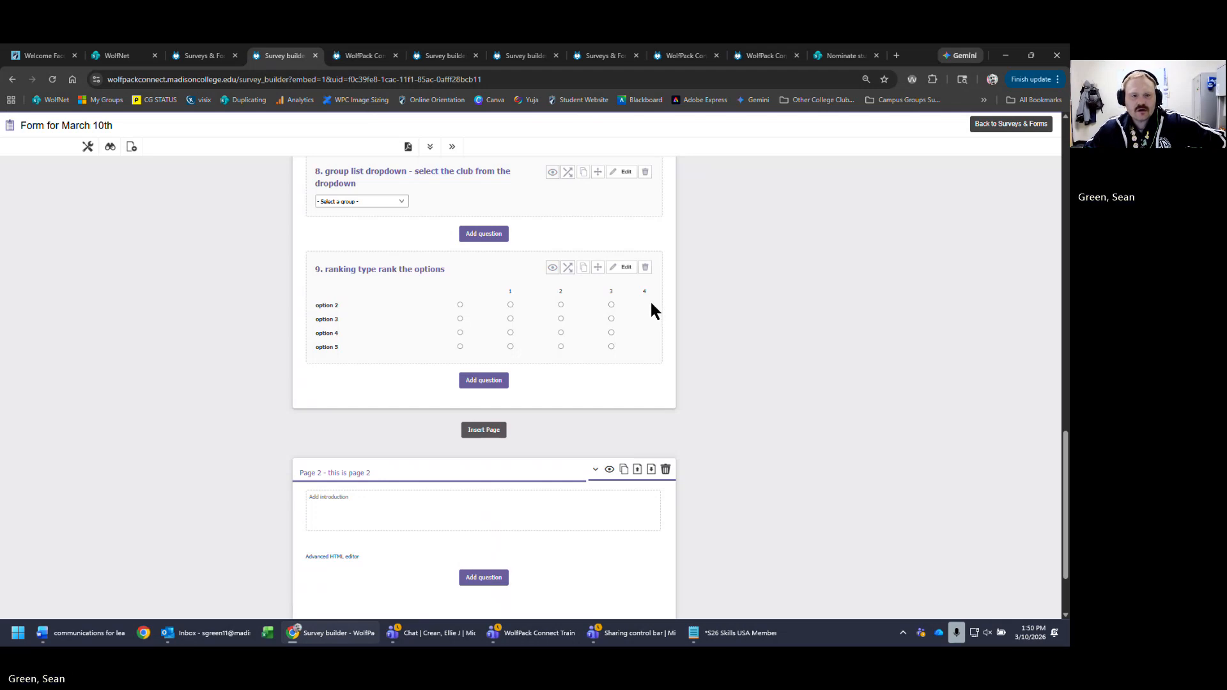
# - Remove option 5 and option 4 from question 9 and add a blank third answer
pyautogui.click(626, 268)
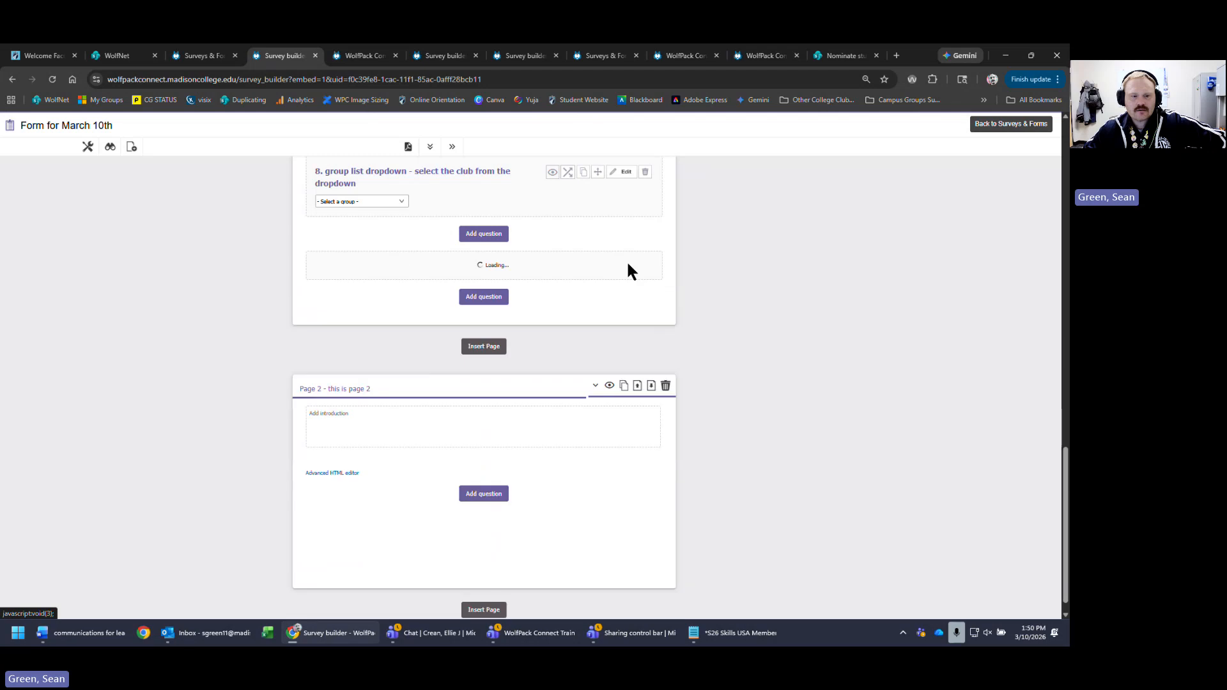
pyautogui.click(536, 411)
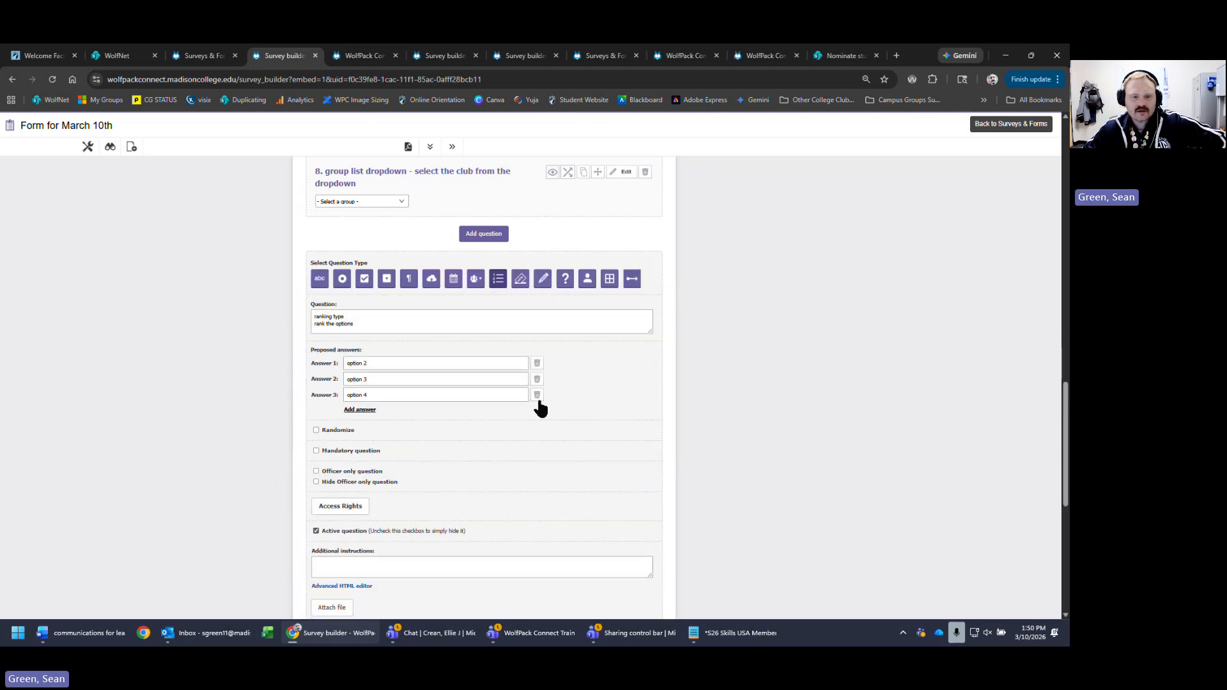
pyautogui.click(537, 395)
pyautogui.click(360, 393)
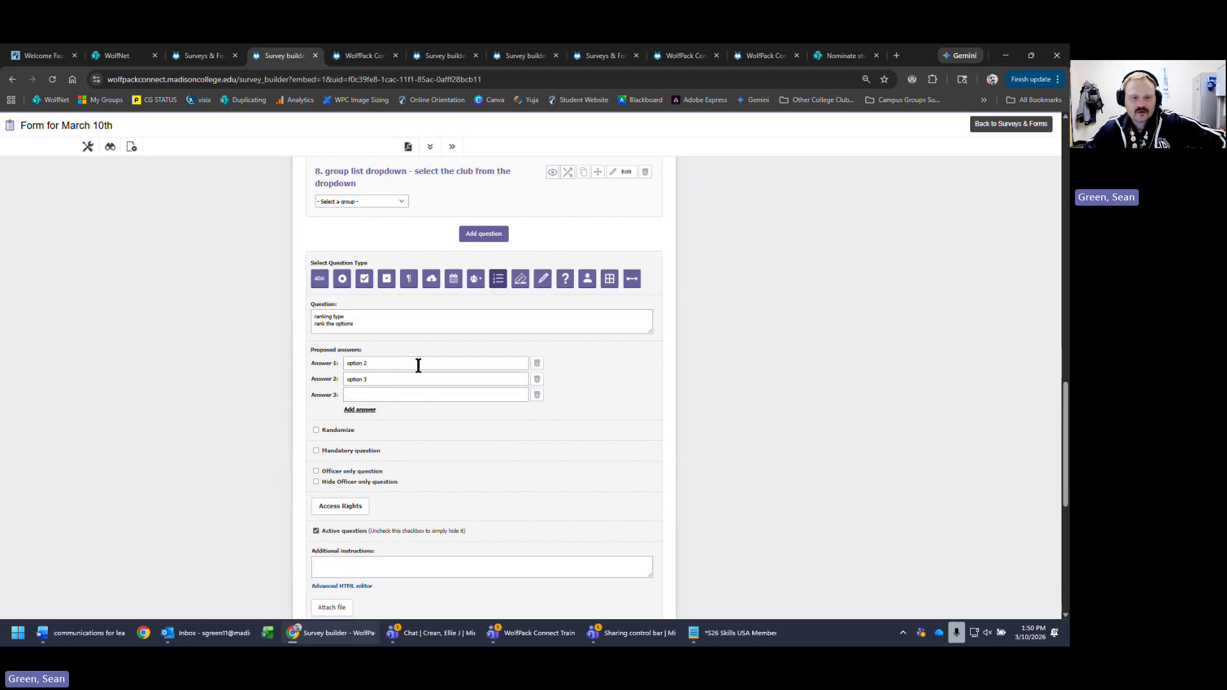
# - Rename the three answers to dislike, no preference and like, and save
pyautogui.tripleClick(416, 364)
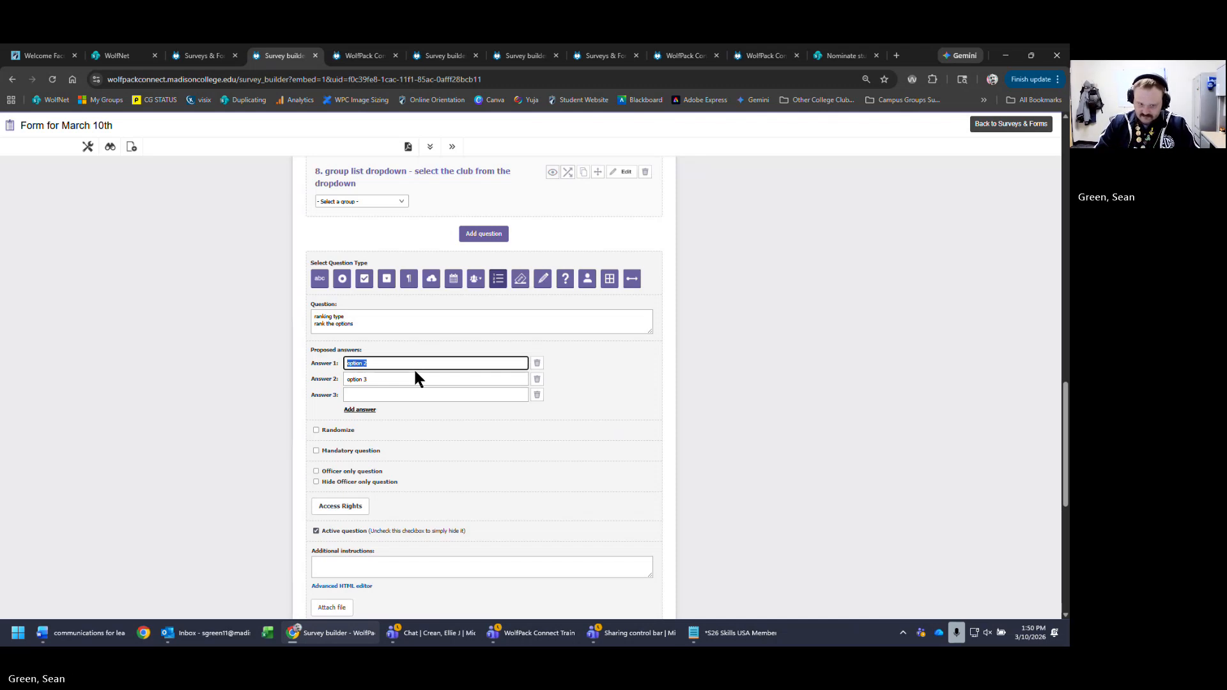
pyautogui.write('dislike')
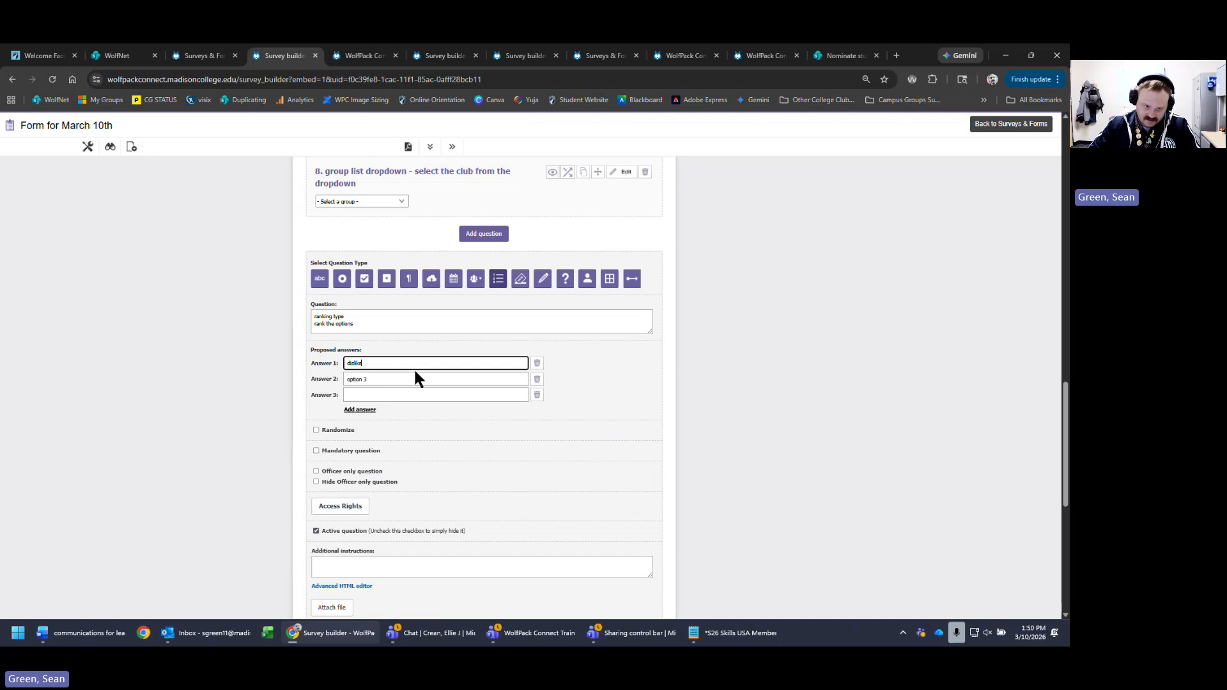
pyautogui.tripleClick(412, 377)
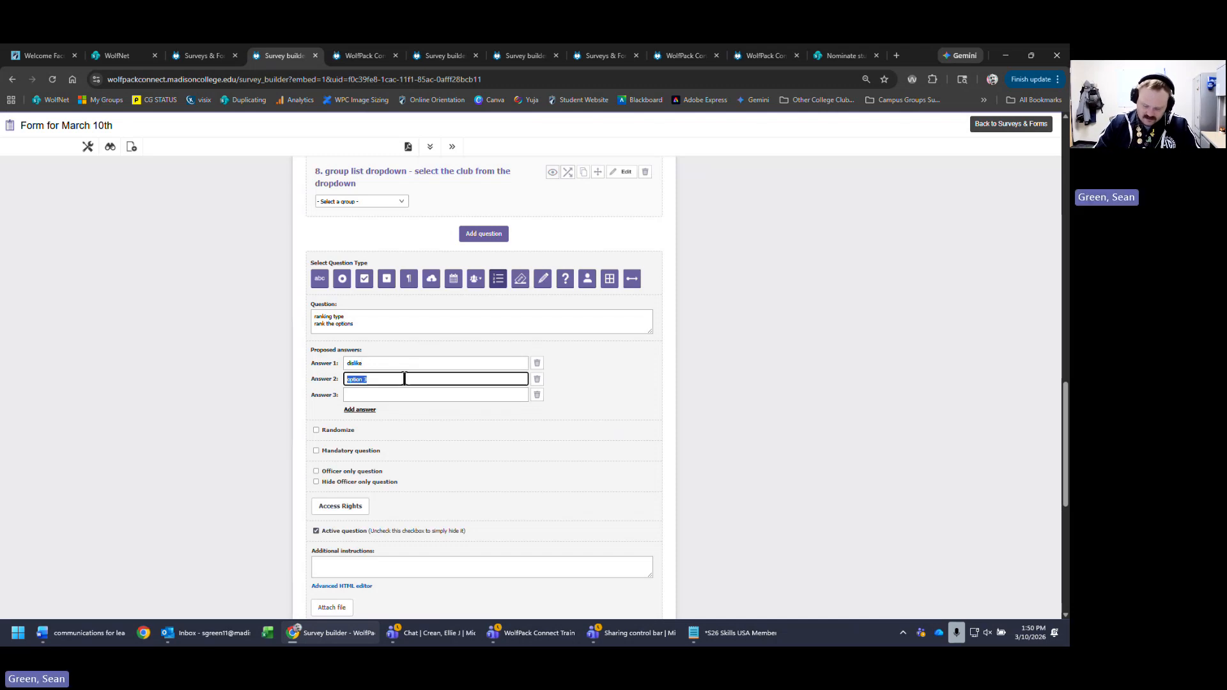
pyautogui.write('no p')
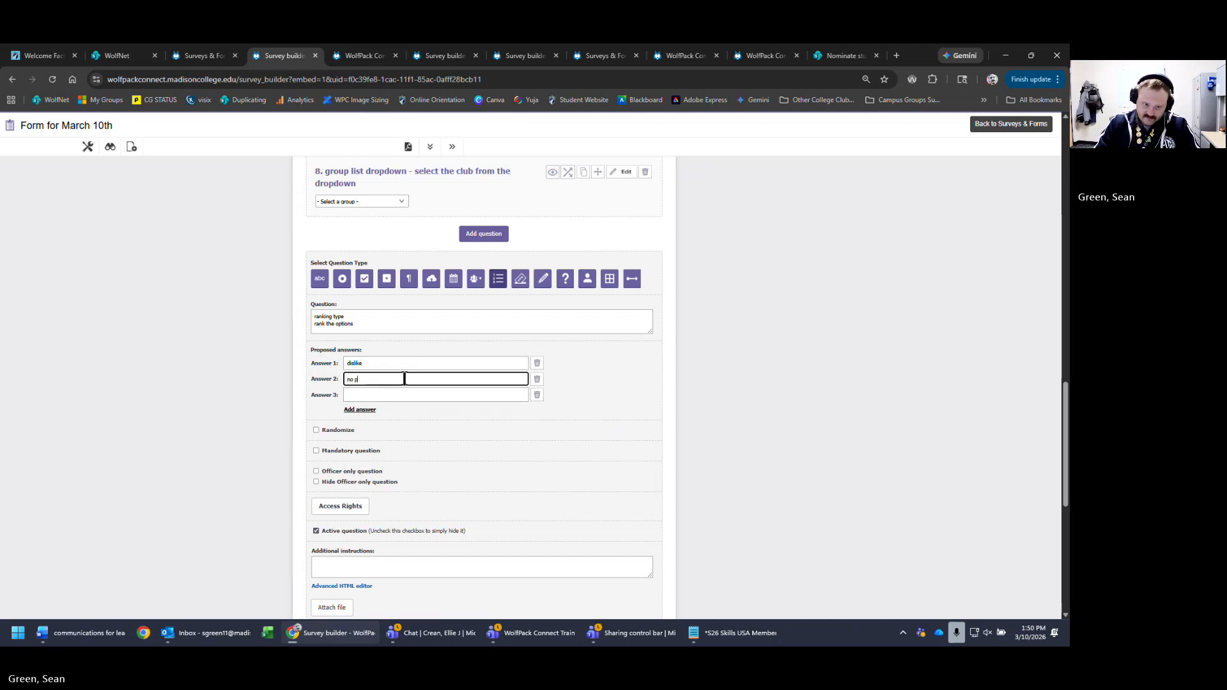
pyautogui.write('reference')
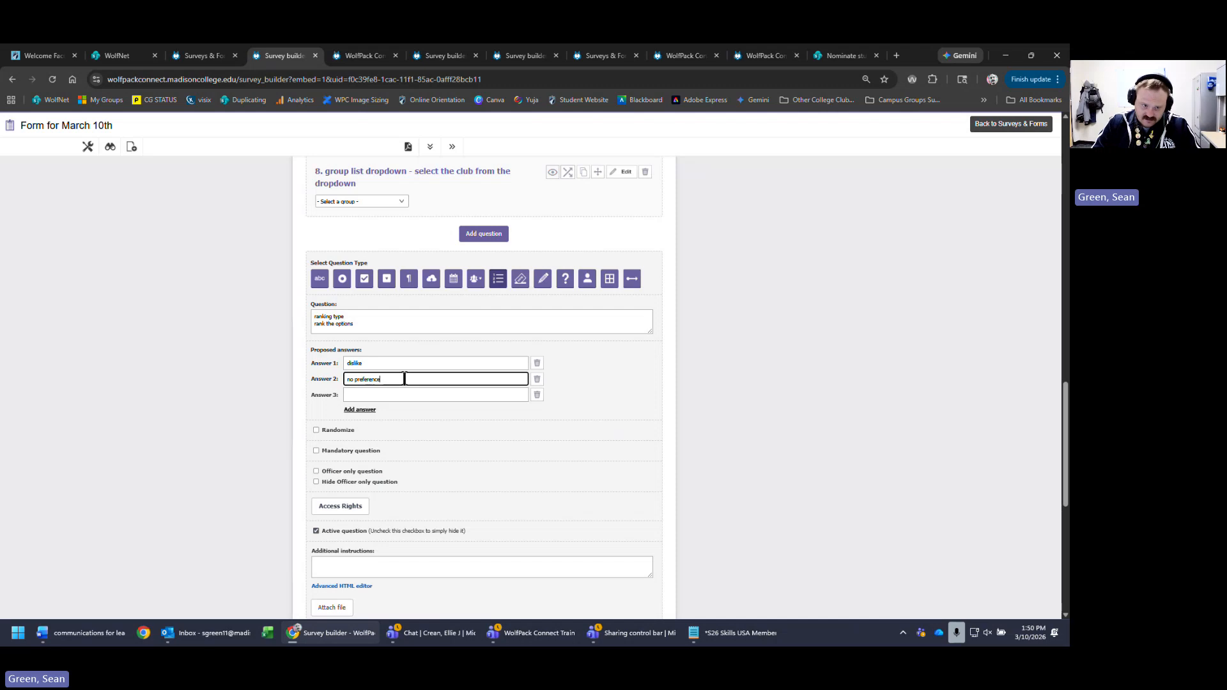
pyautogui.press('Tab')
pyautogui.press('Tab')
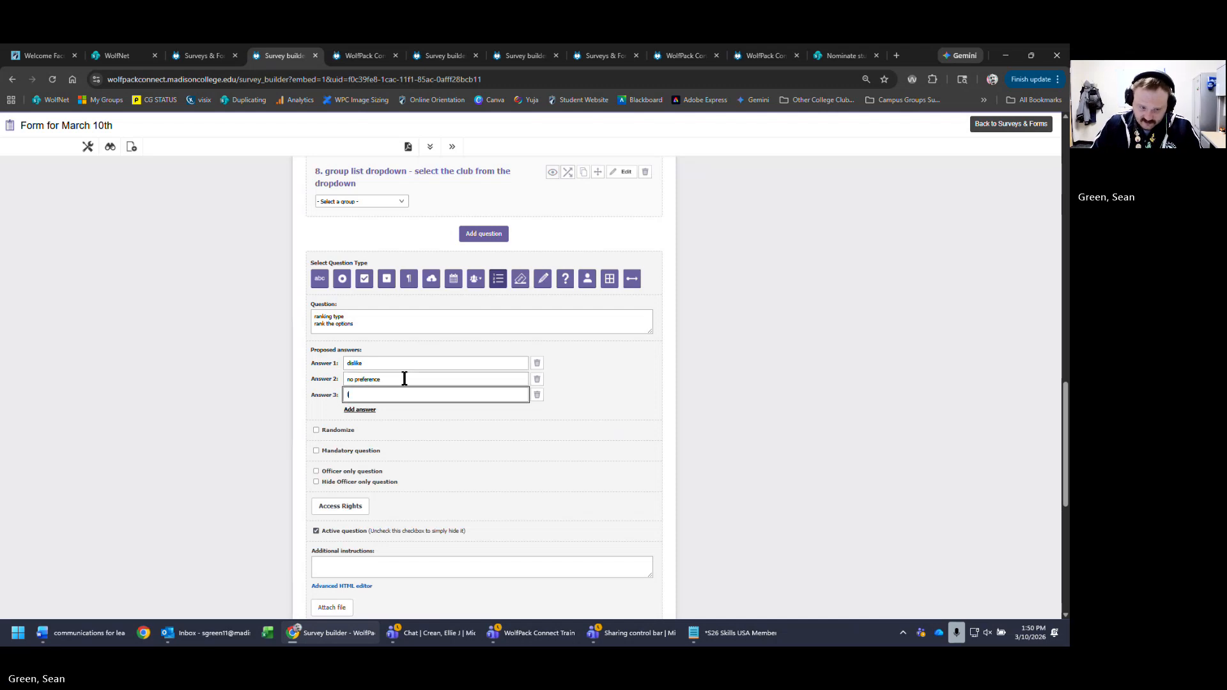
pyautogui.write('like')
pyautogui.scroll(-3, 733, 517)
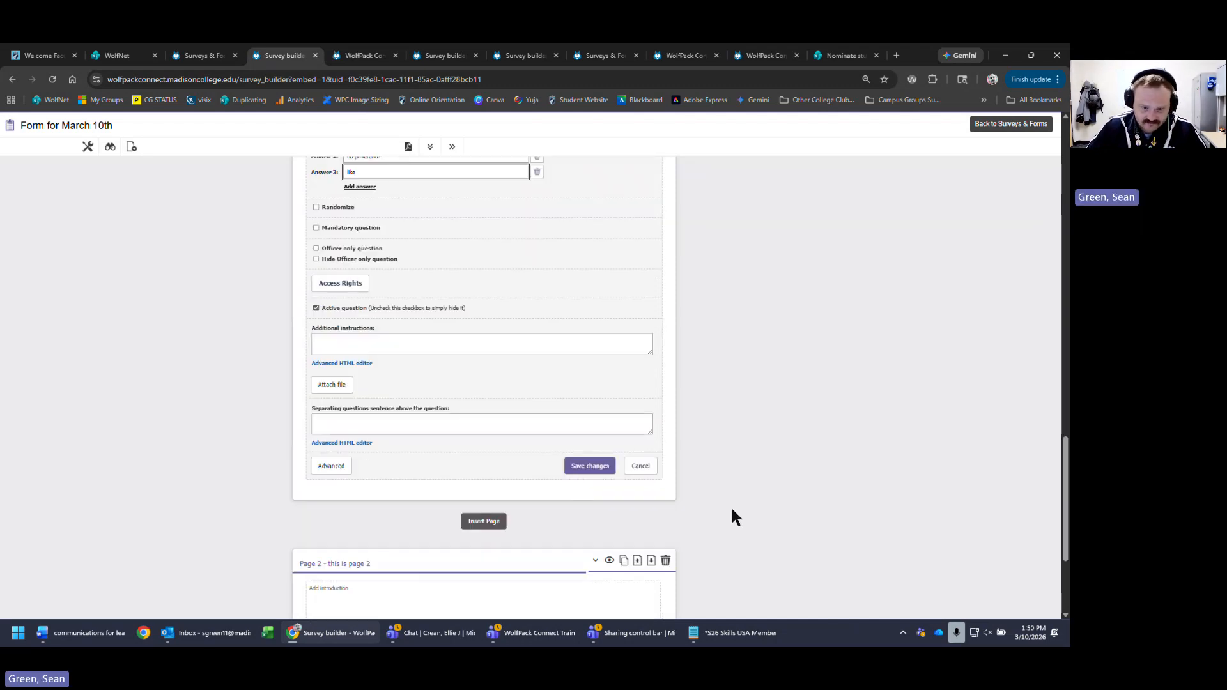
pyautogui.click(571, 470)
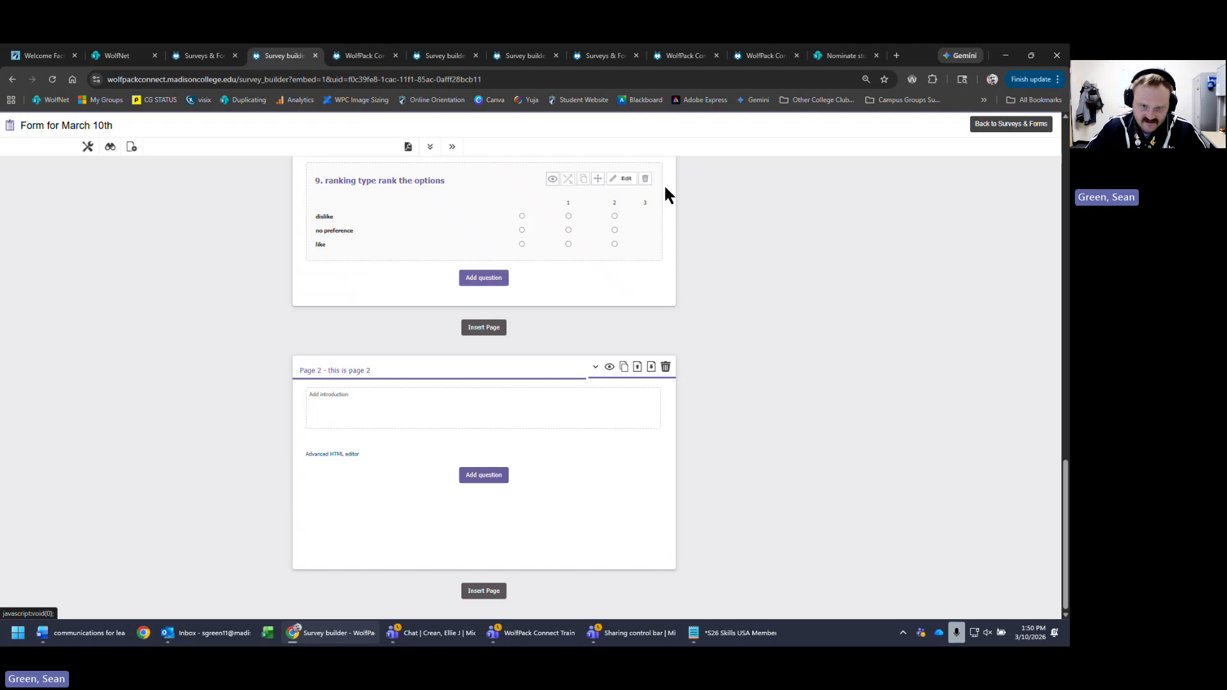
# - Remove the 'no preference' answer, leaving dislike and like, and test ranking in the preview
pyautogui.click(625, 180)
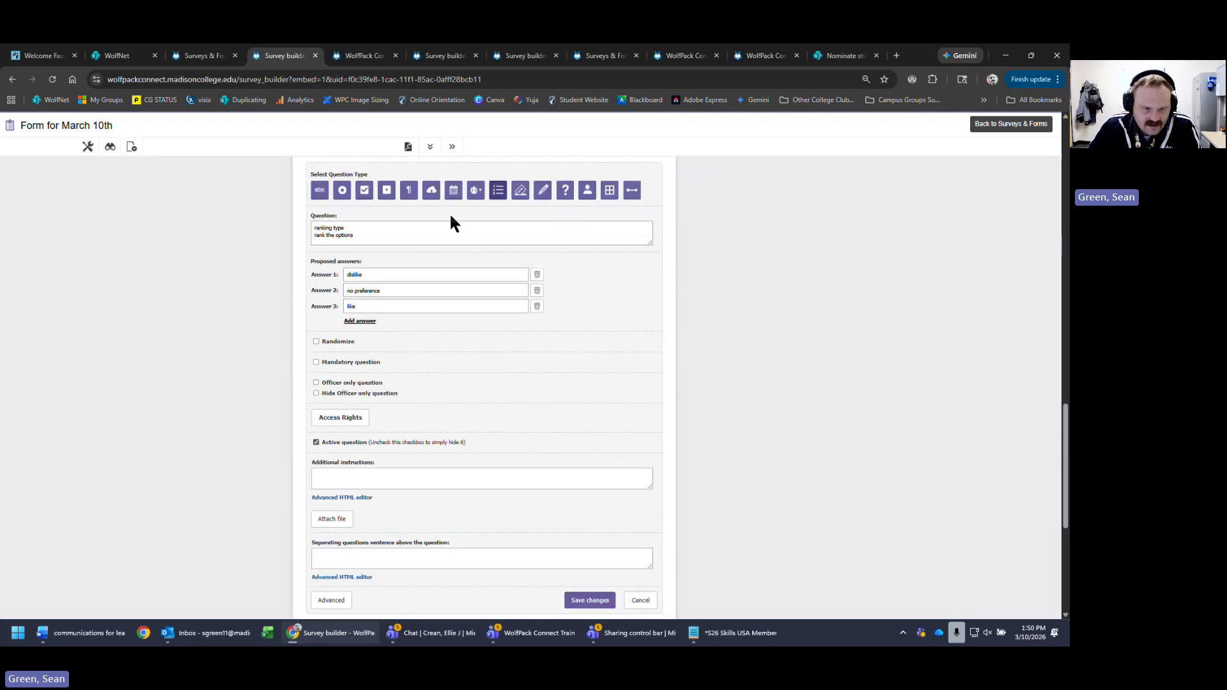
pyautogui.click(446, 232)
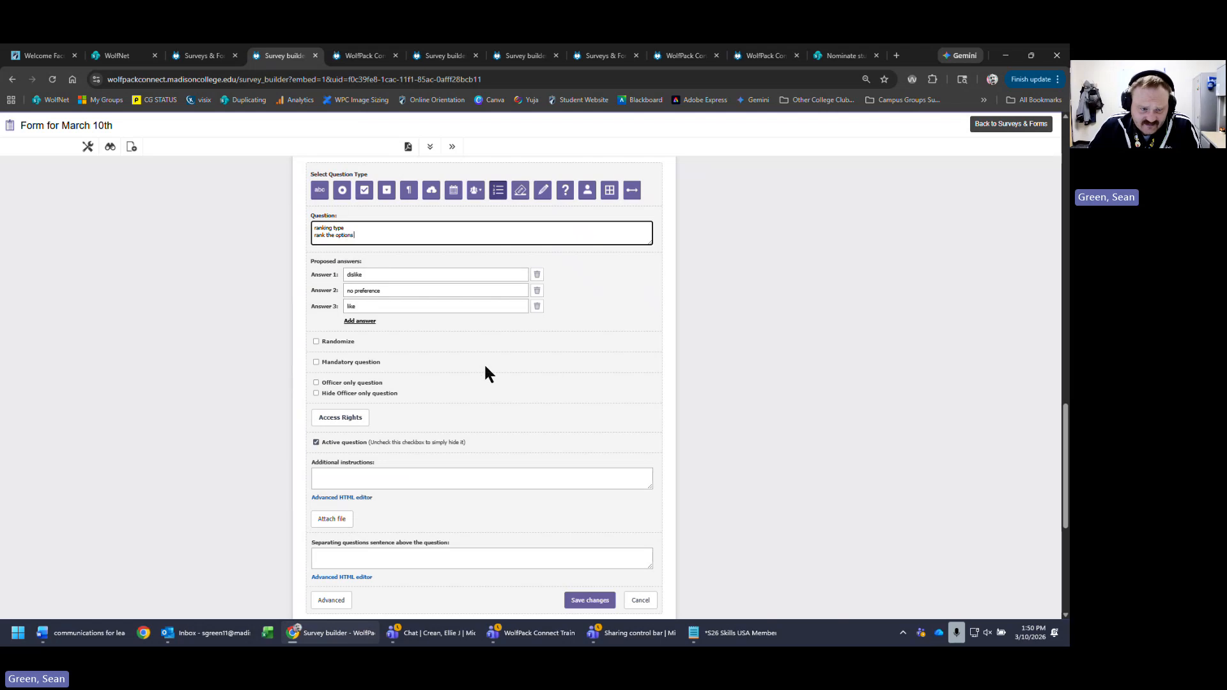
pyautogui.click(537, 290)
pyautogui.click(645, 584)
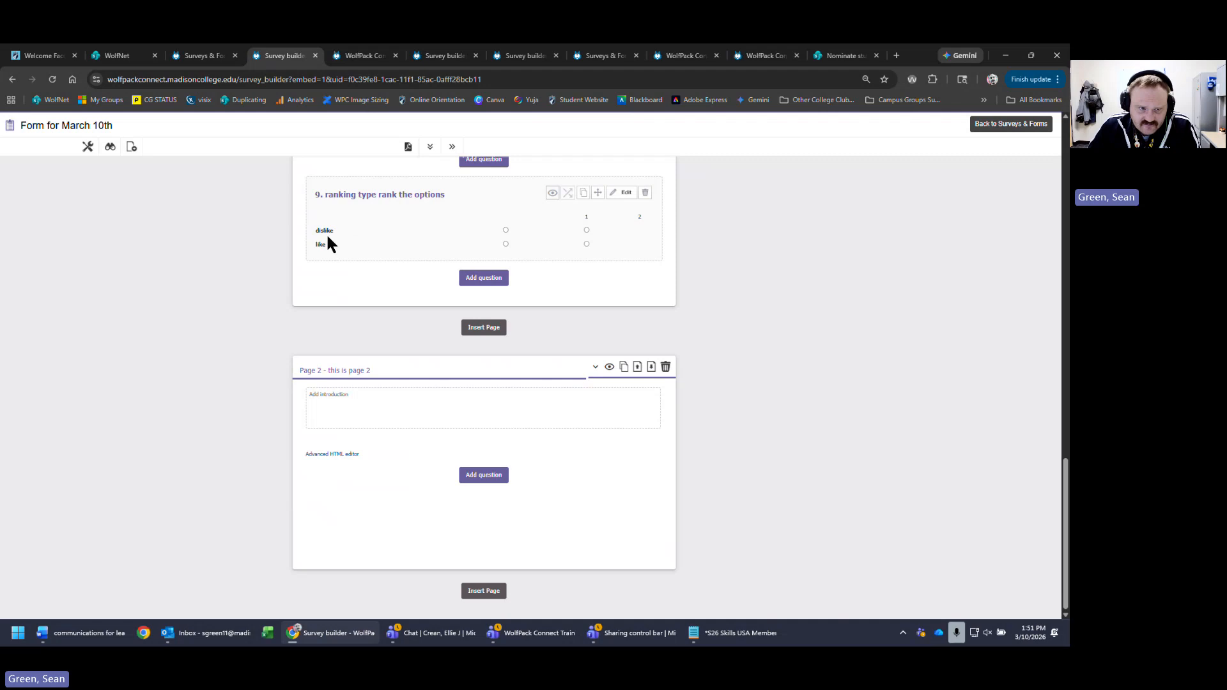
pyautogui.click(505, 230)
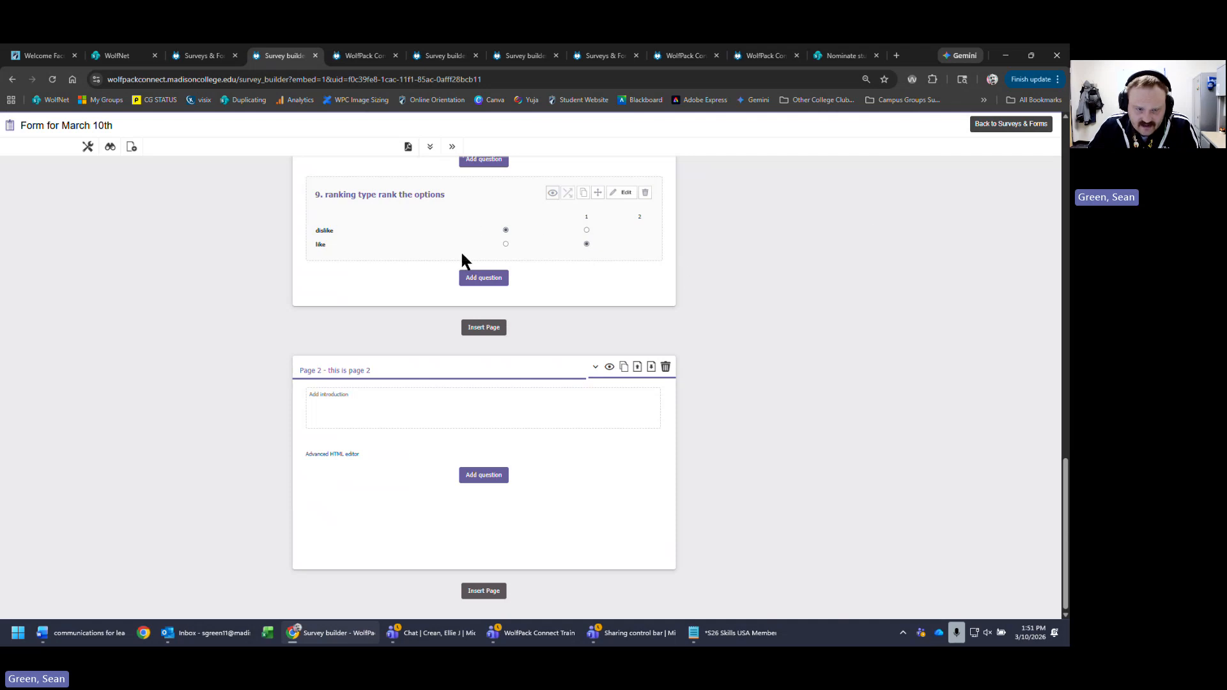
pyautogui.scroll(1, 659, 346)
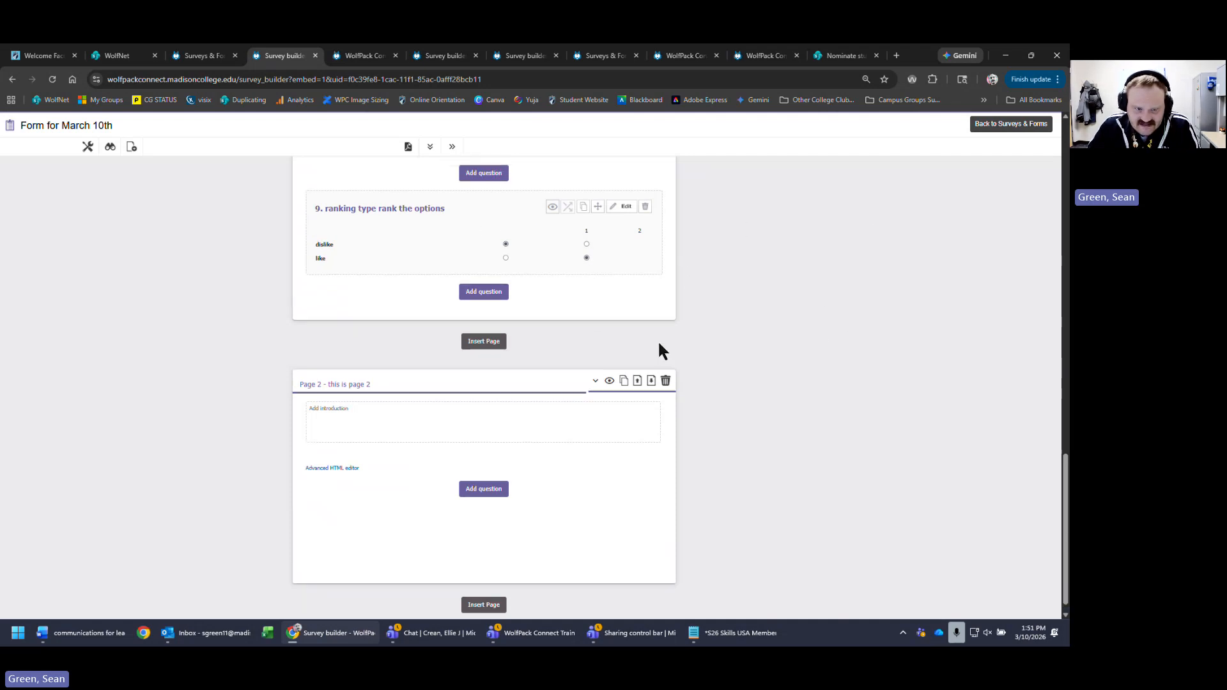
# - Add an election question asking respondents to vote for who they want as club president
pyautogui.click(493, 335)
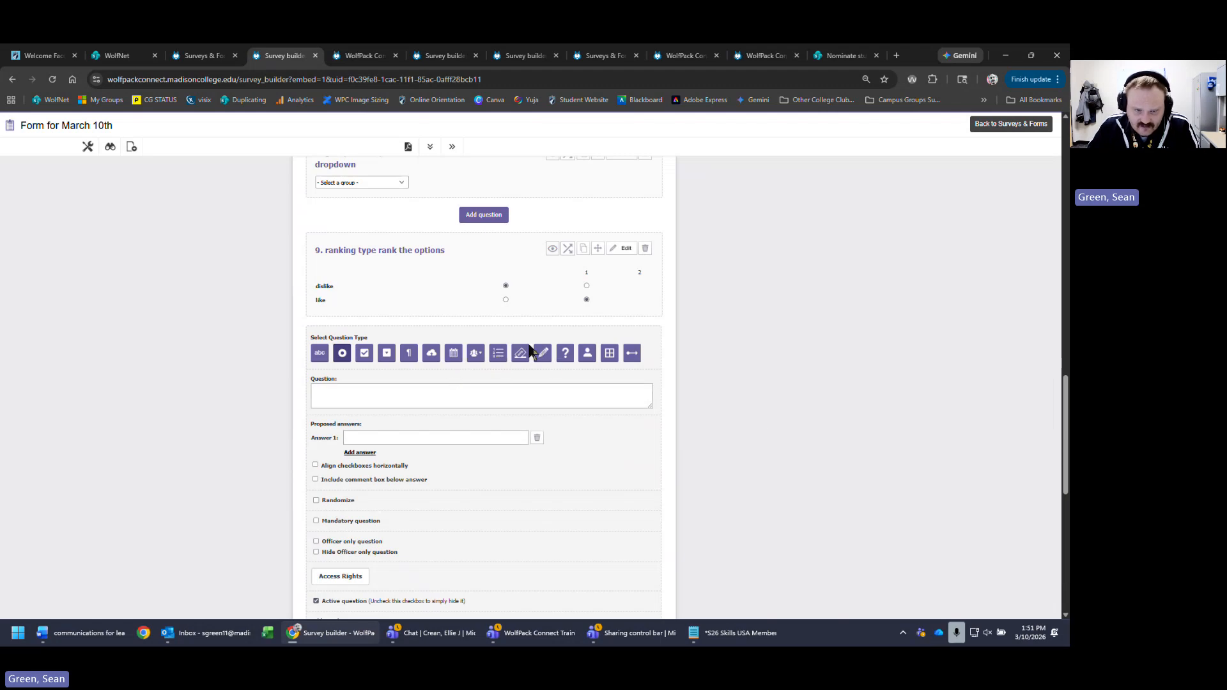
pyautogui.click(498, 398)
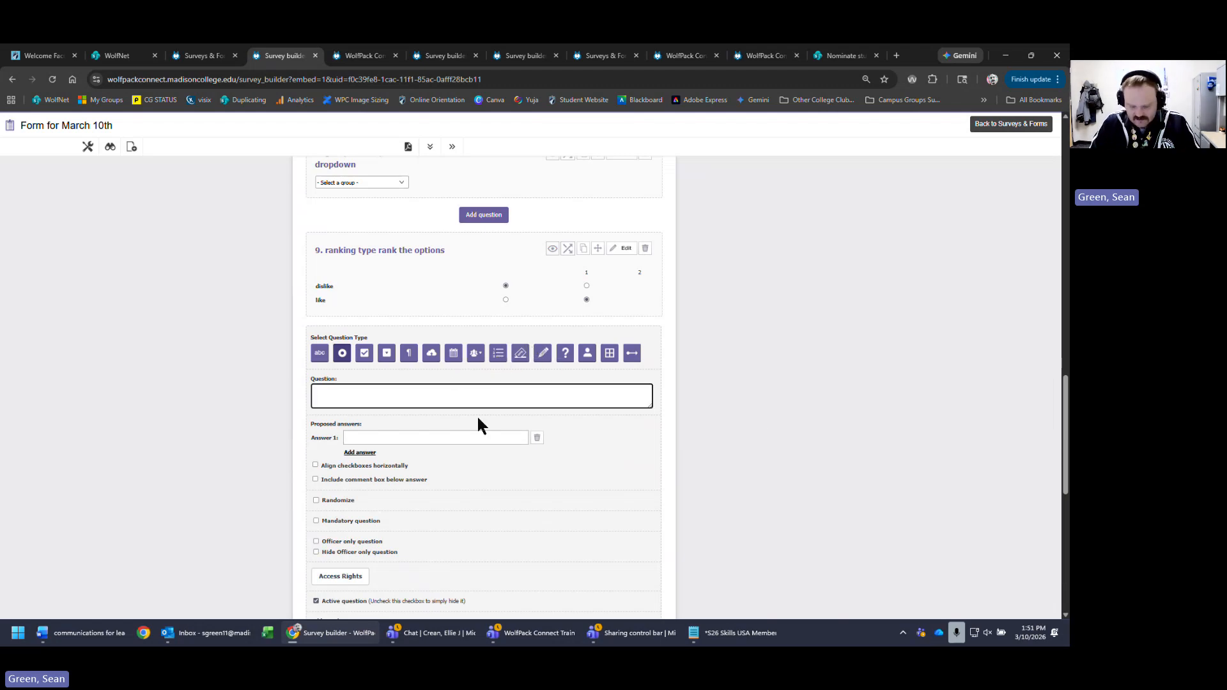
pyautogui.write('election')
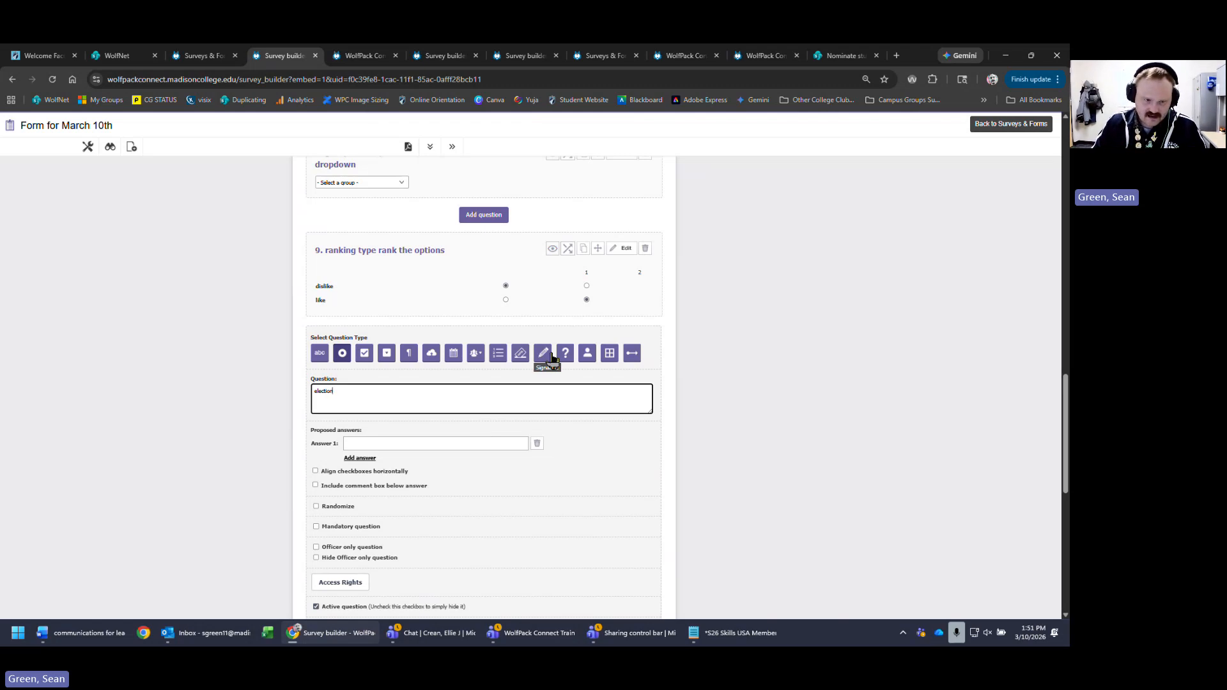
pyautogui.write(' question type -')
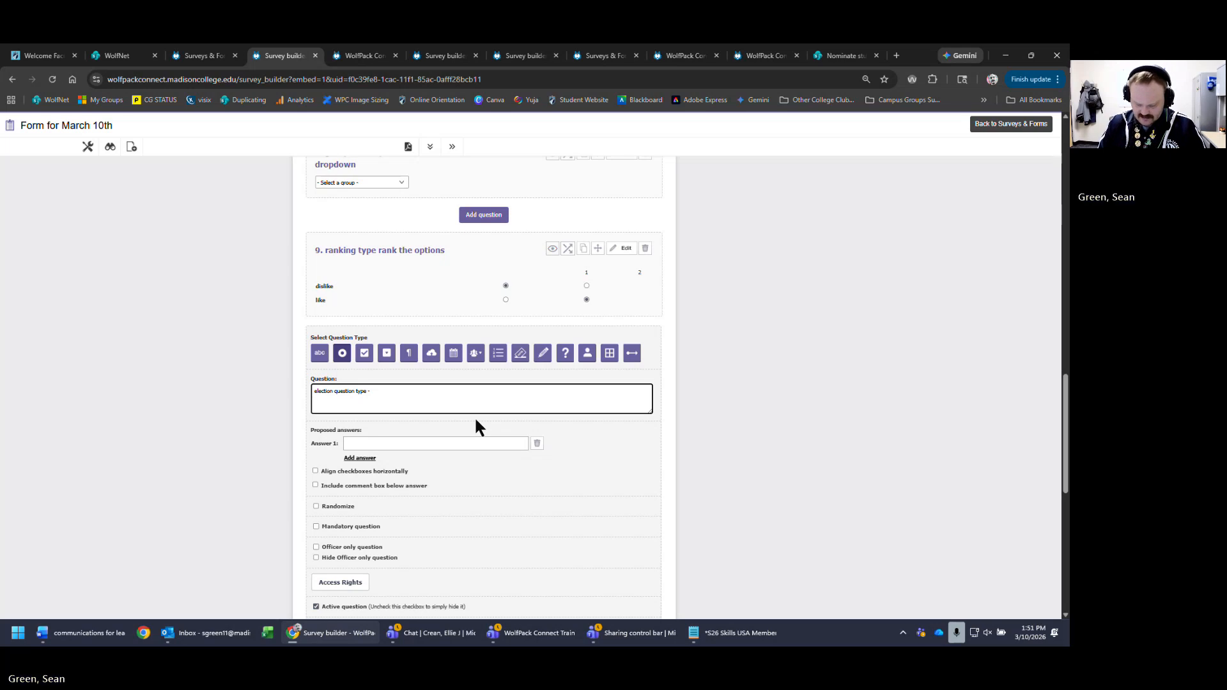
pyautogui.write('selec')
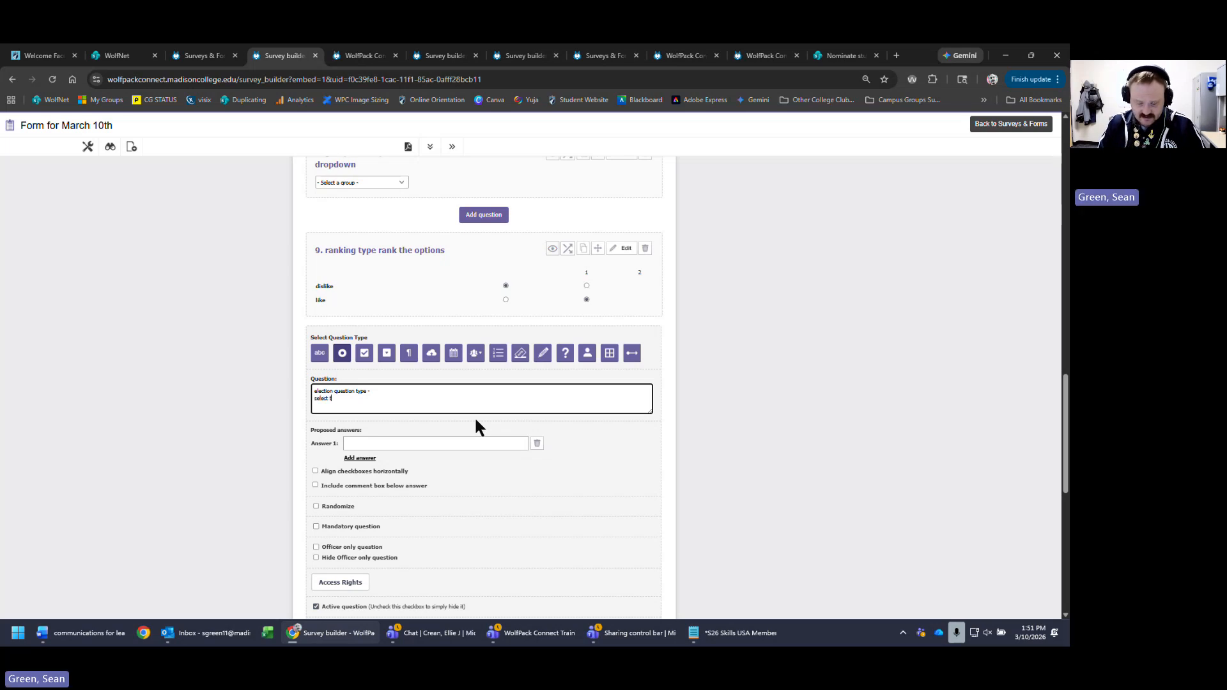
pyautogui.write('t t')
pyautogui.press('BackSpace')
pyautogui.write('an')
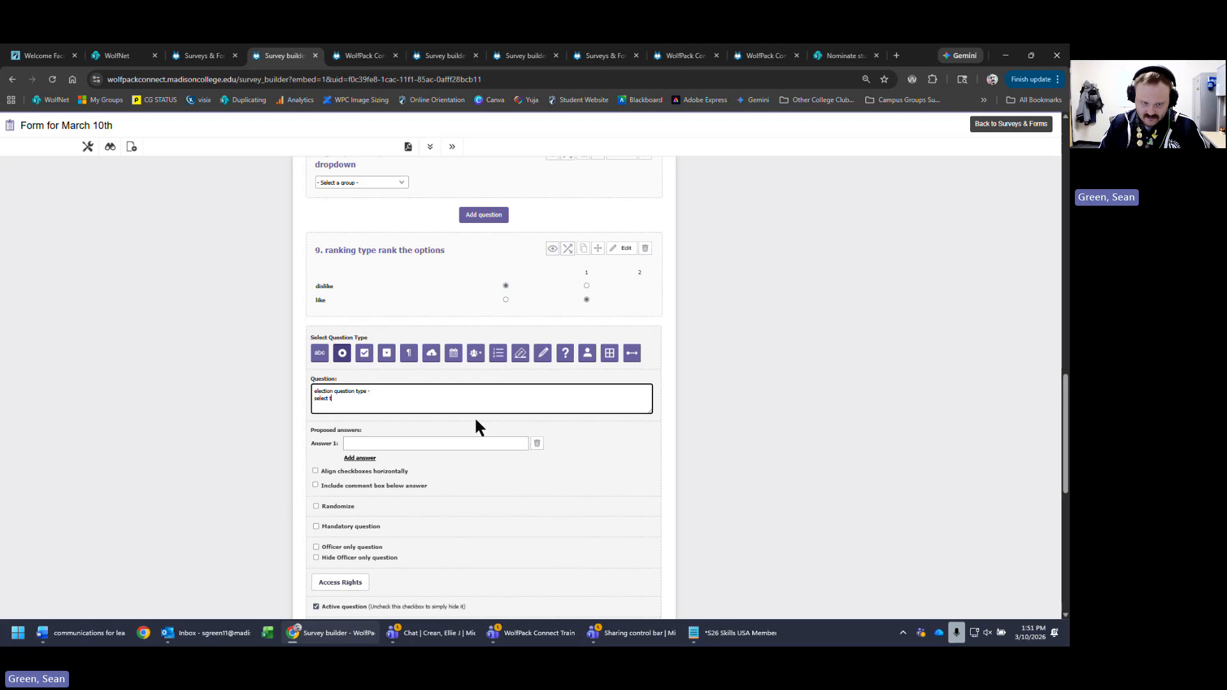
pyautogui.write('d vote ')
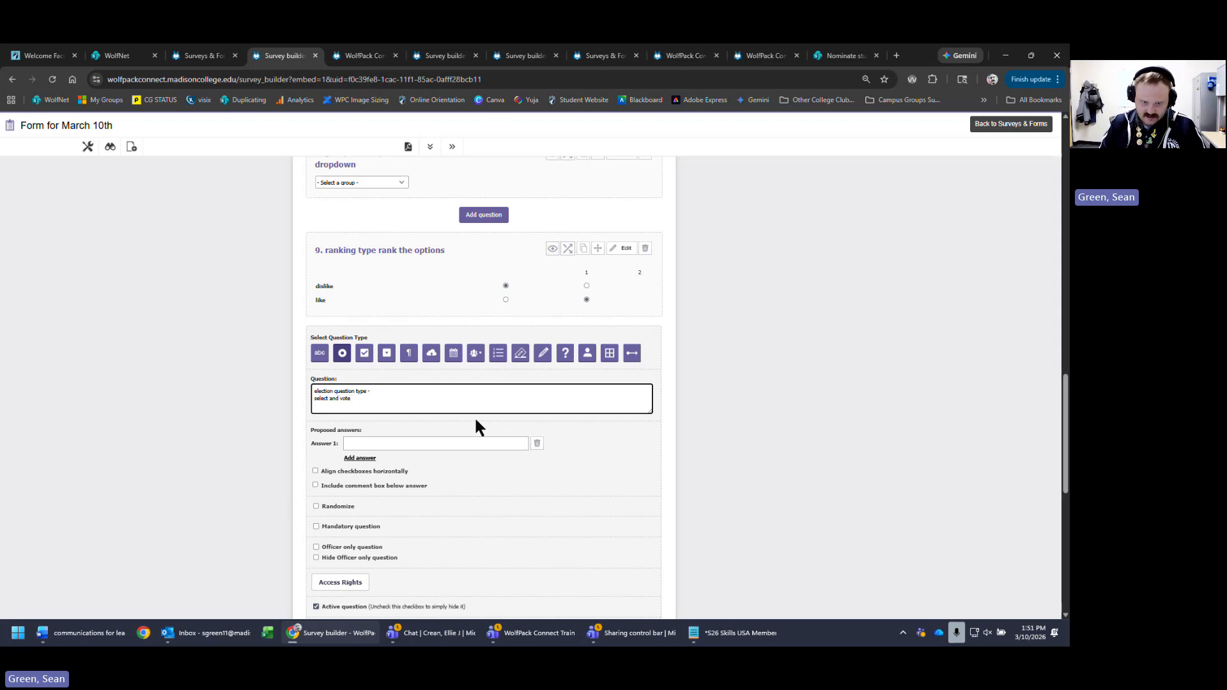
pyautogui.write('for the')
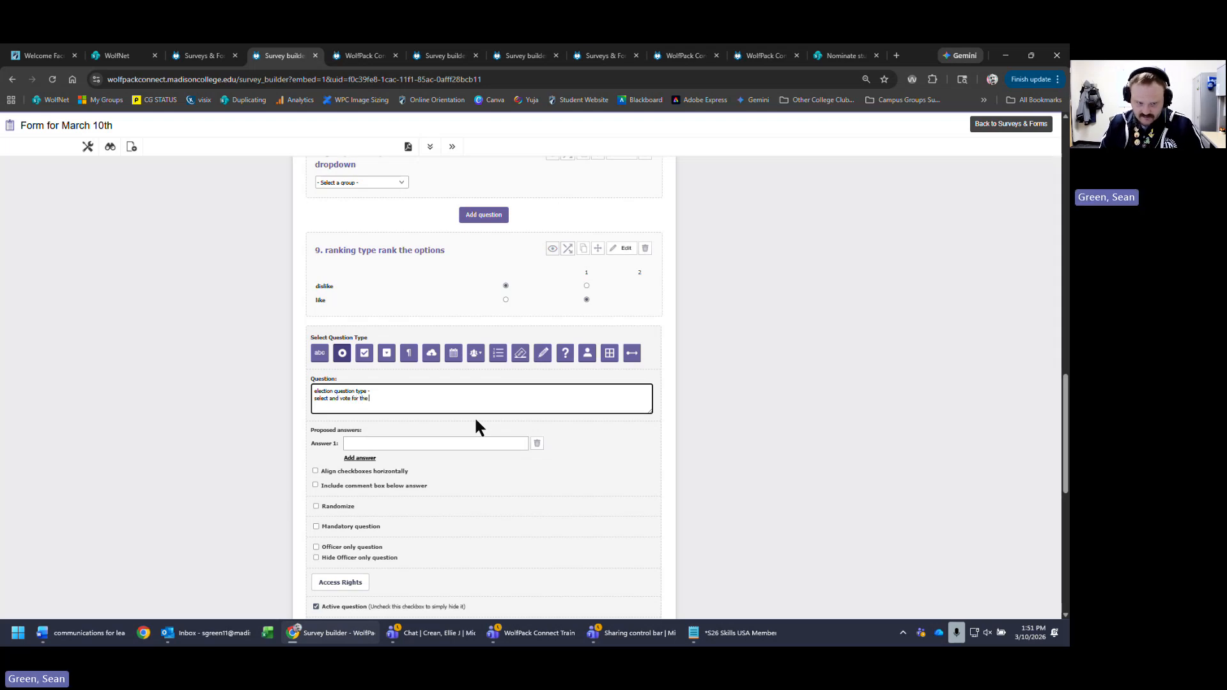
pyautogui.write(' person you want')
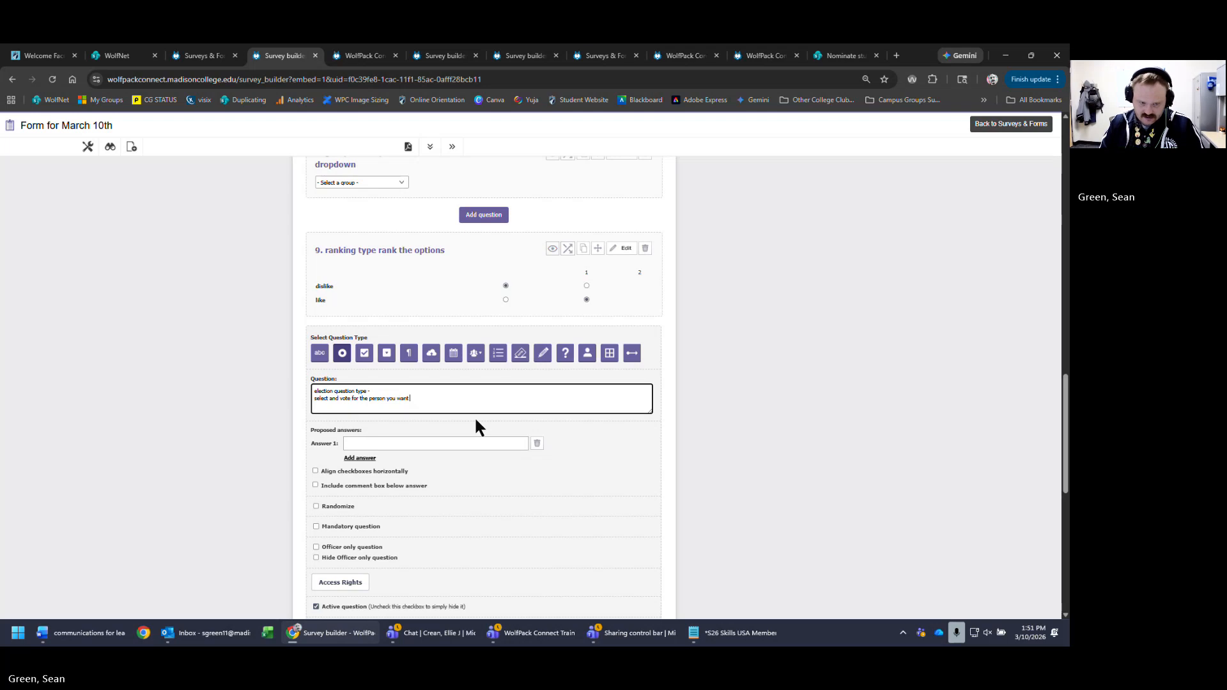
pyautogui.write(' to be president for next year')
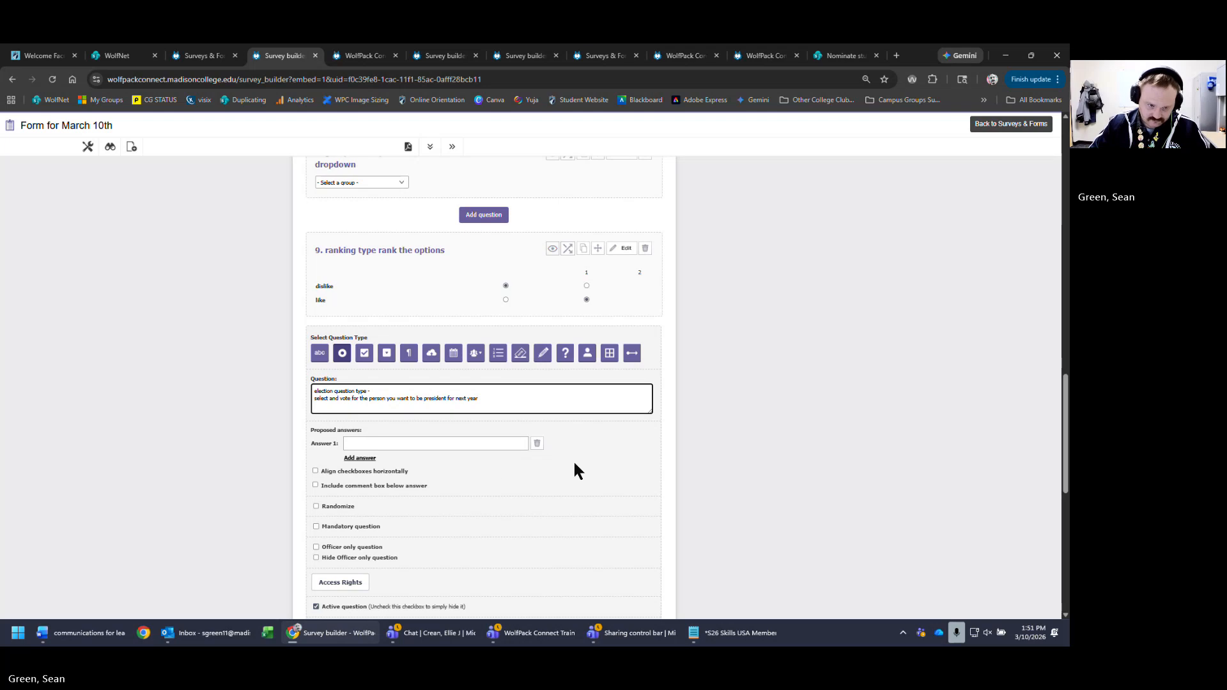
pyautogui.moveTo(423, 398); pyautogui.dragTo(427, 398)
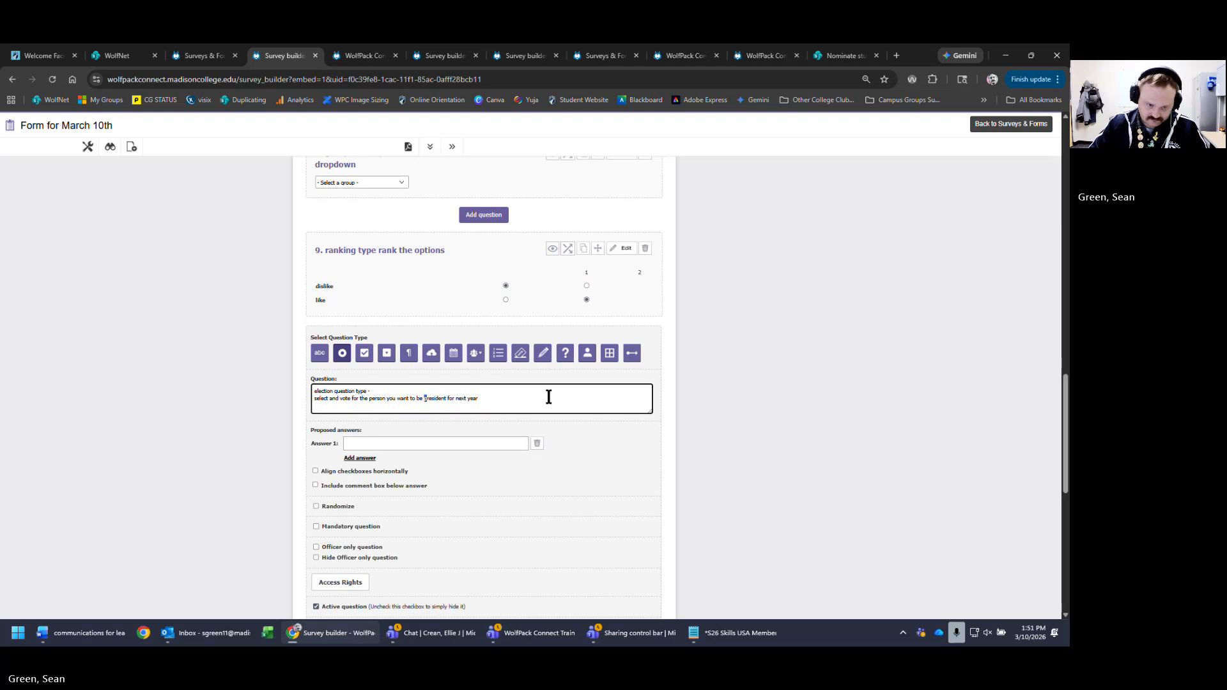
pyautogui.write('club')
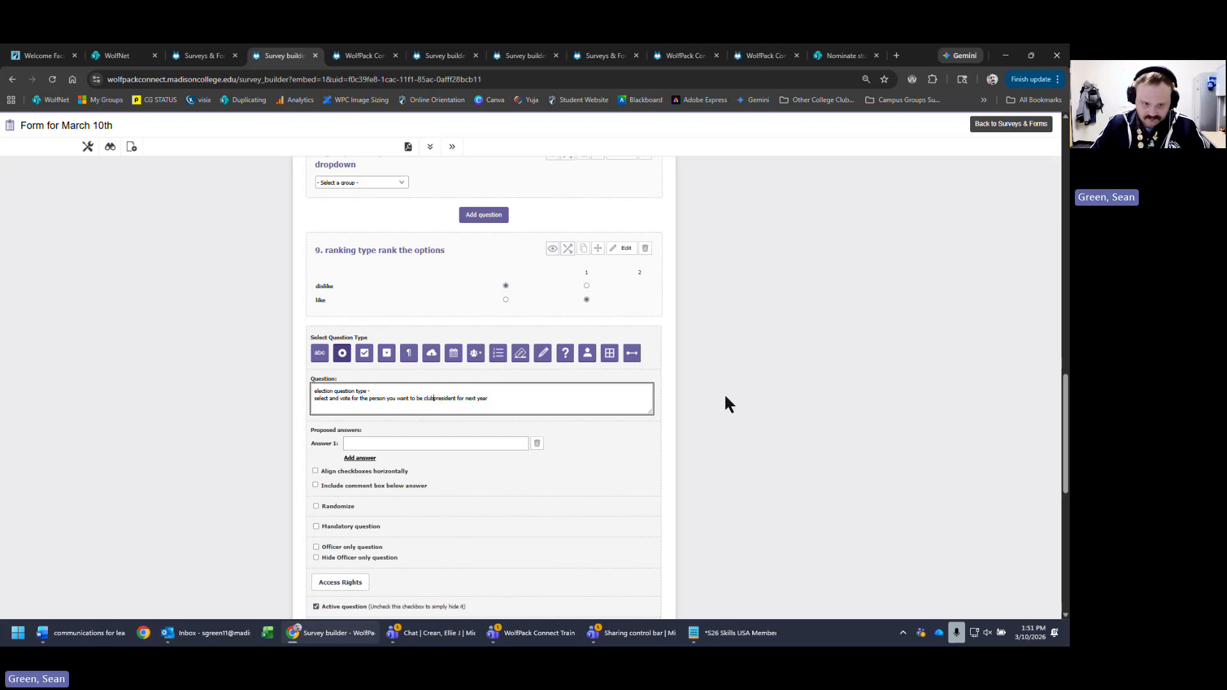
pyautogui.click(466, 444)
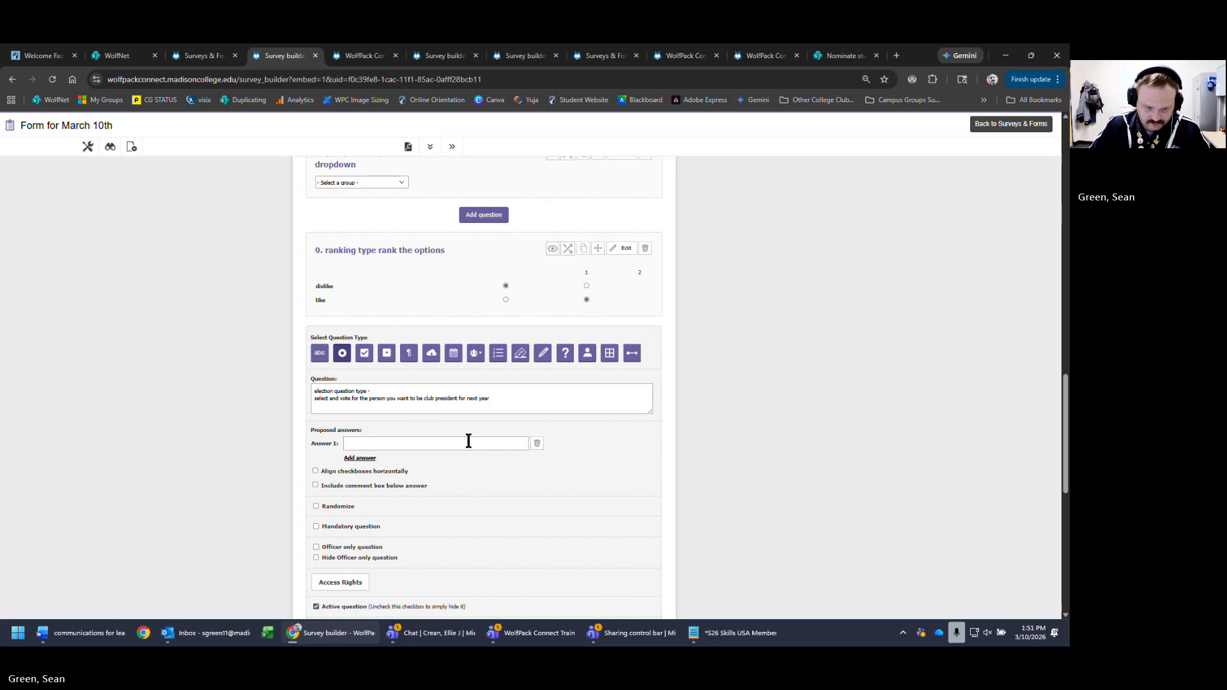
# - Enter five candidate answers, including jill, bob, f and lisa, and save question 10
pyautogui.click(467, 443)
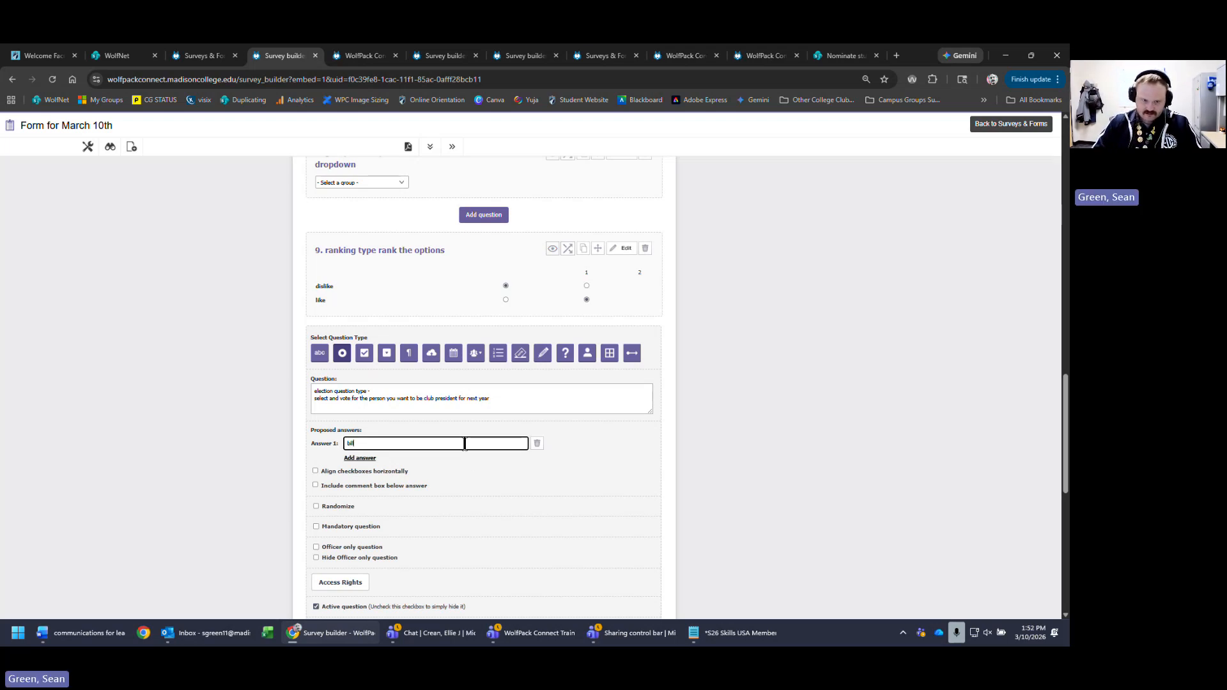
pyautogui.click(359, 457)
pyautogui.write('j')
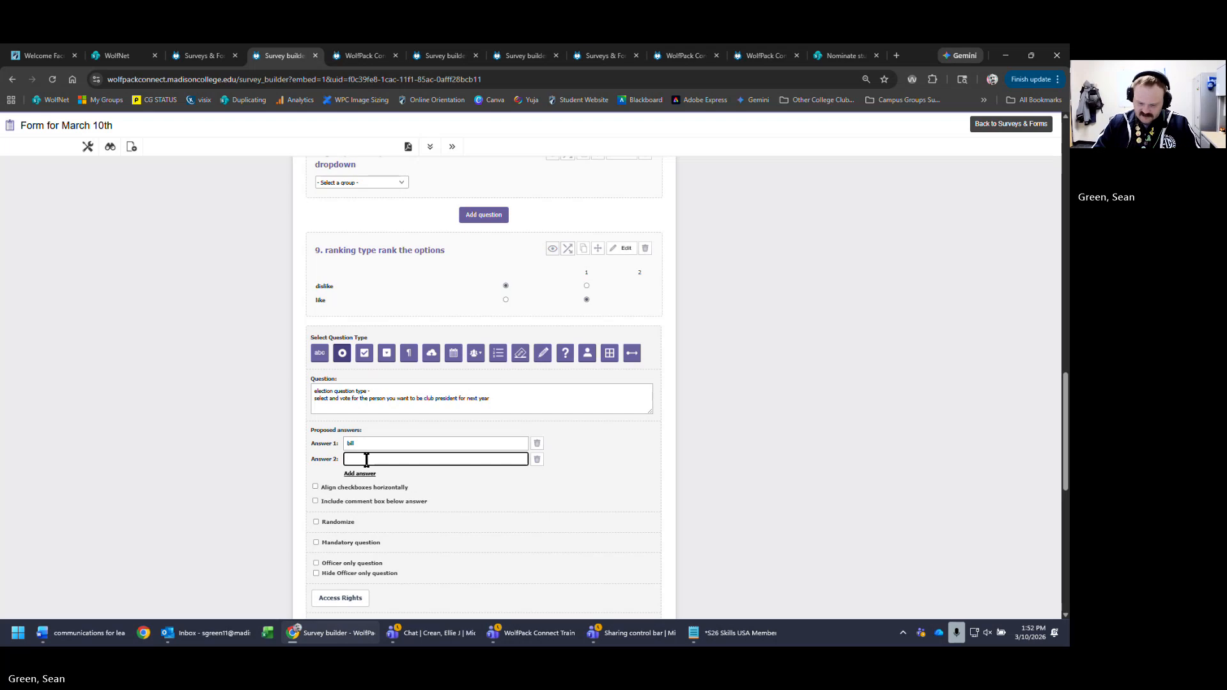
pyautogui.write('ill')
pyautogui.click(354, 474)
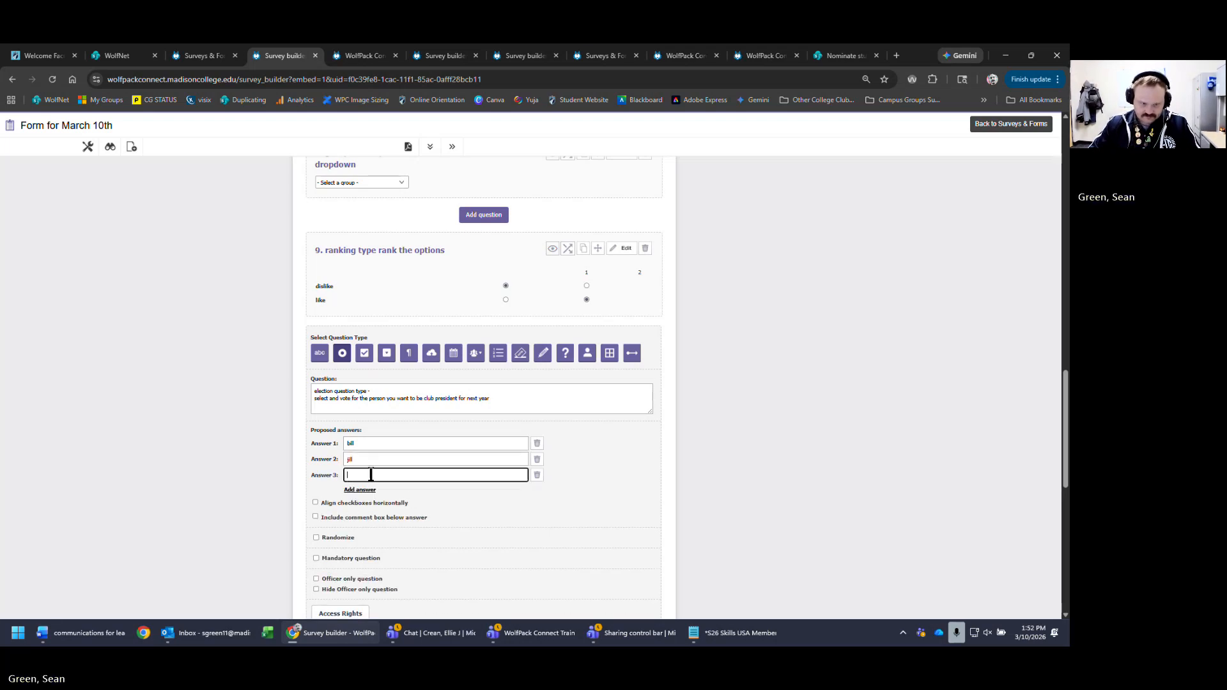
pyautogui.write('bob')
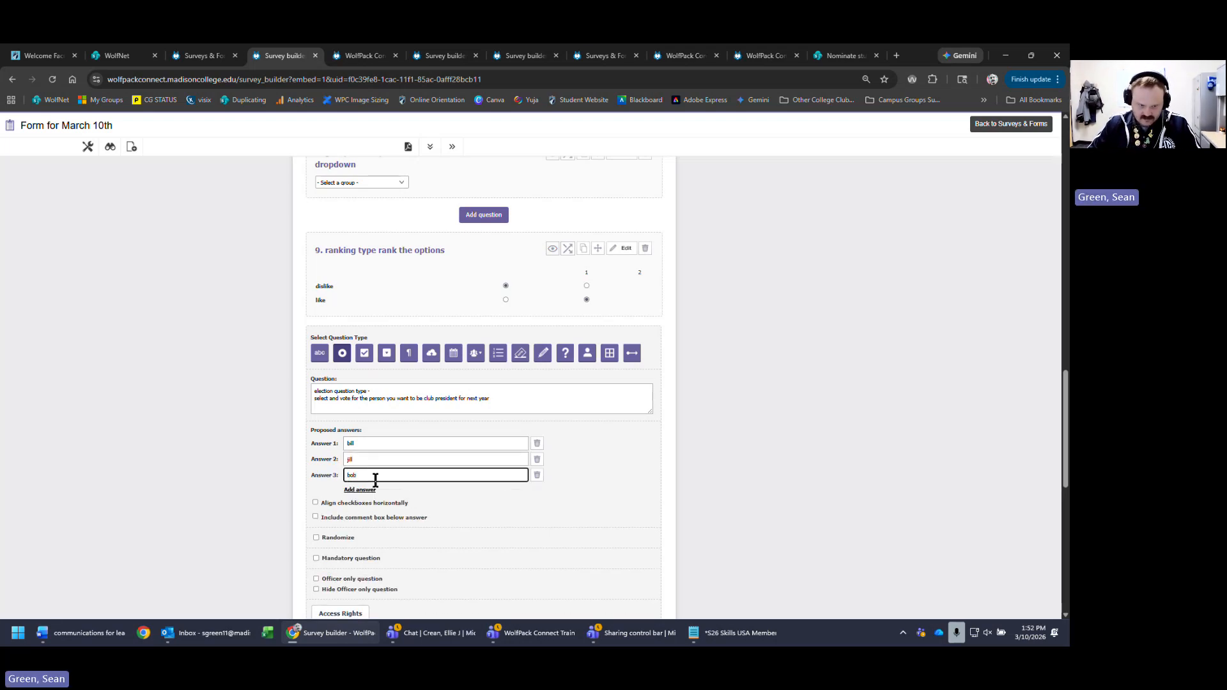
pyautogui.click(373, 490)
pyautogui.write('fra')
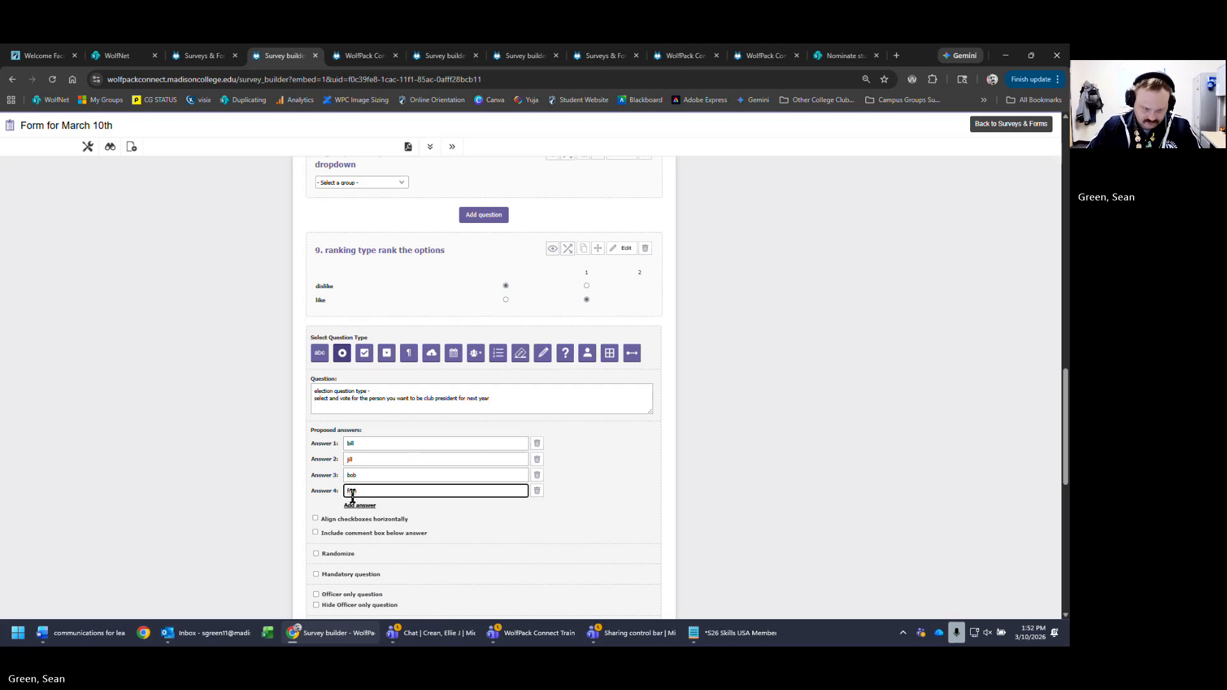
pyautogui.click(364, 507)
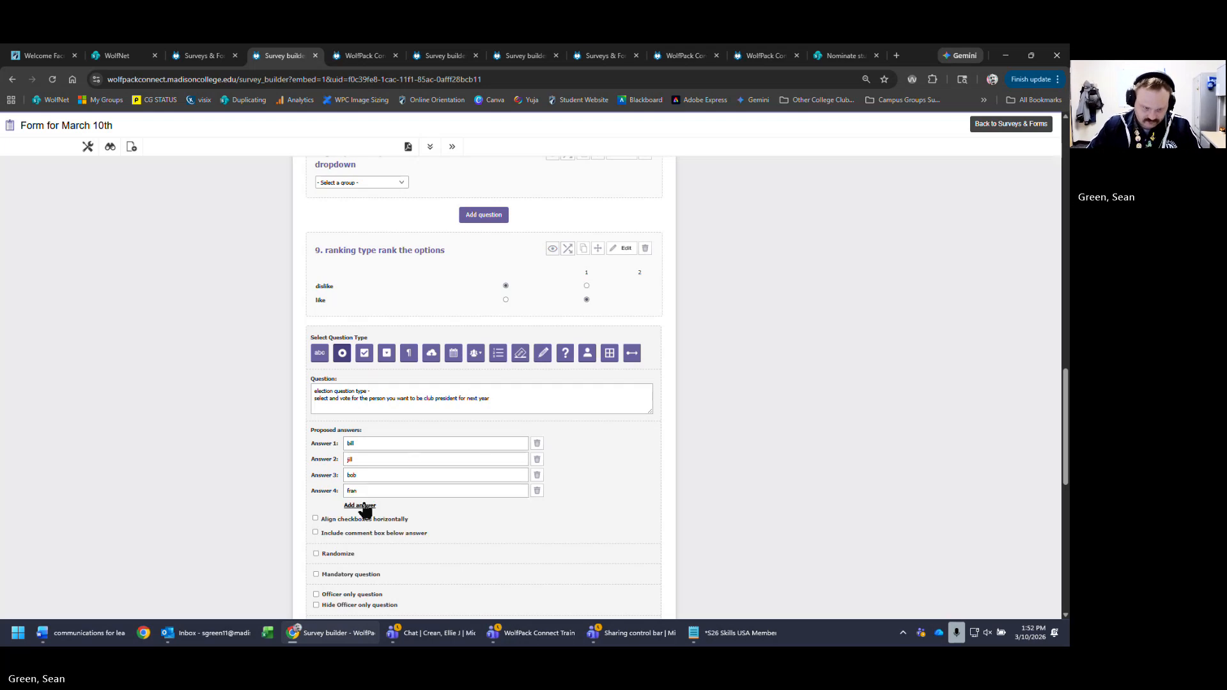
pyautogui.write('lisa')
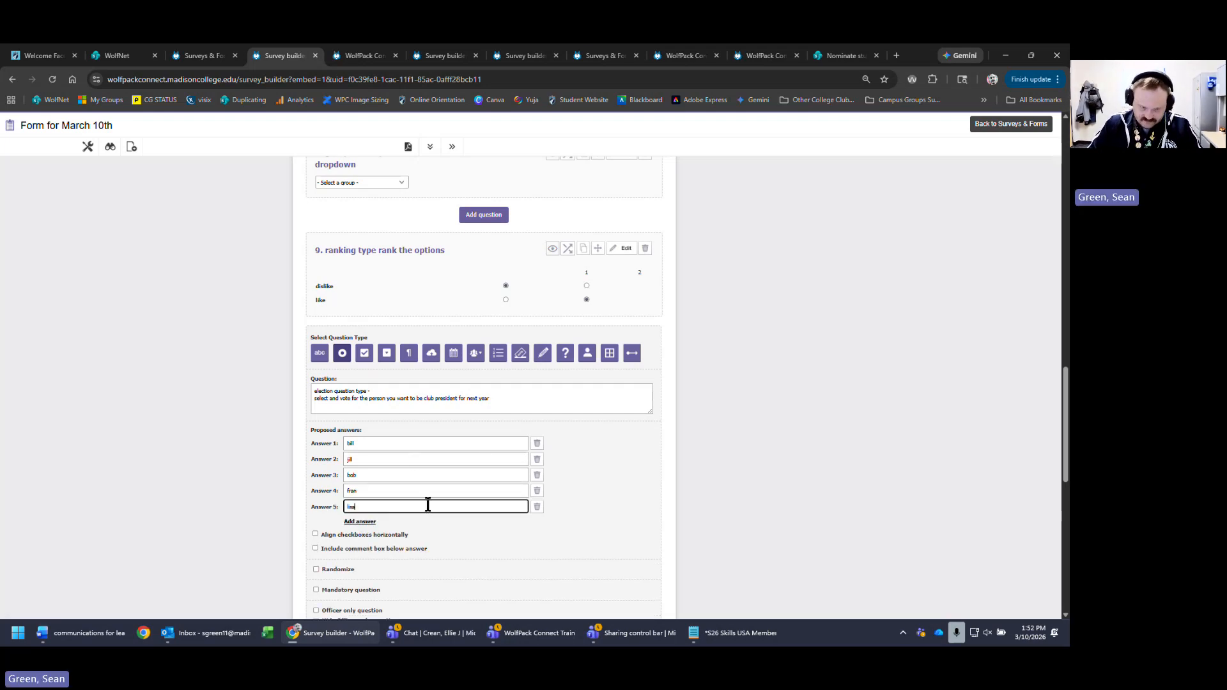
pyautogui.scroll(-3, 777, 406)
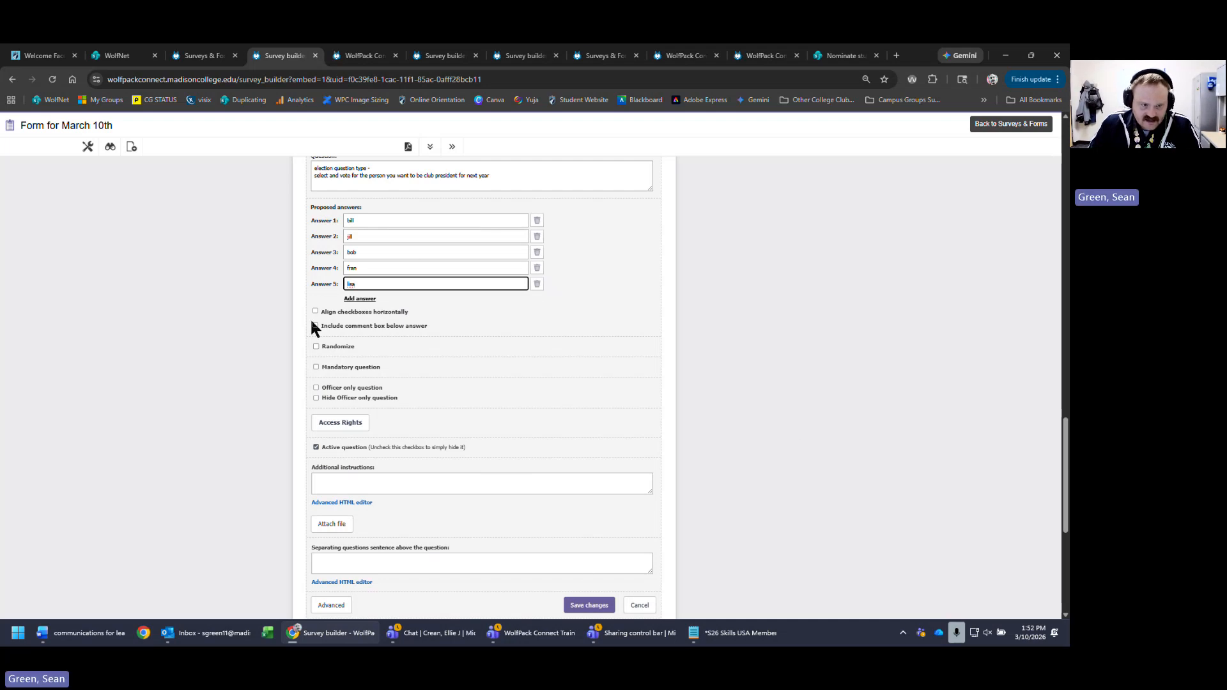
pyautogui.click(763, 297)
pyautogui.scroll(-2, 734, 490)
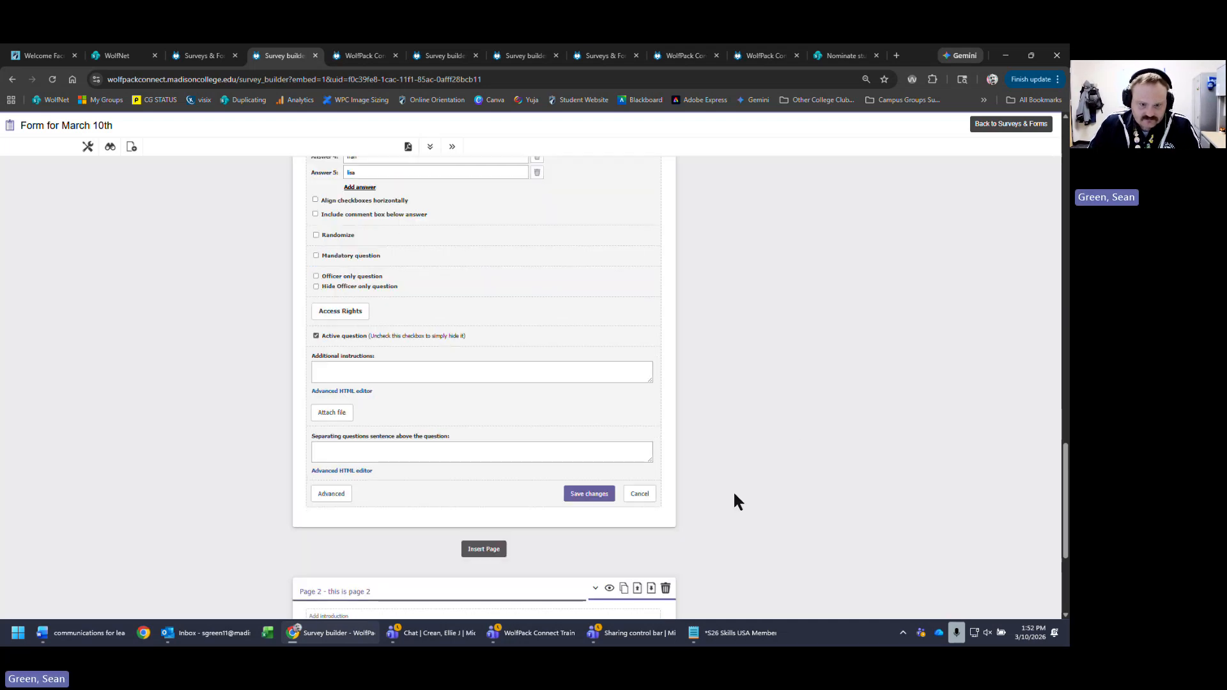
pyautogui.click(598, 494)
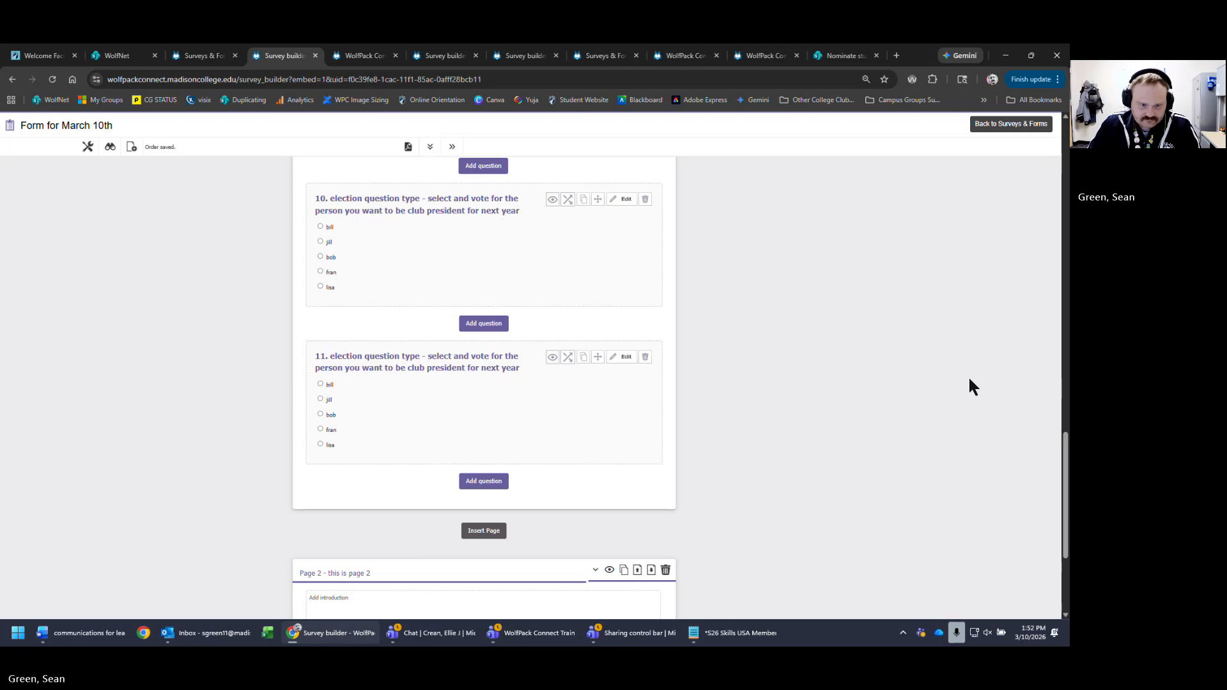
# - Try picking a candidate in question 10, reload the builder, and start another question
pyautogui.click(322, 384)
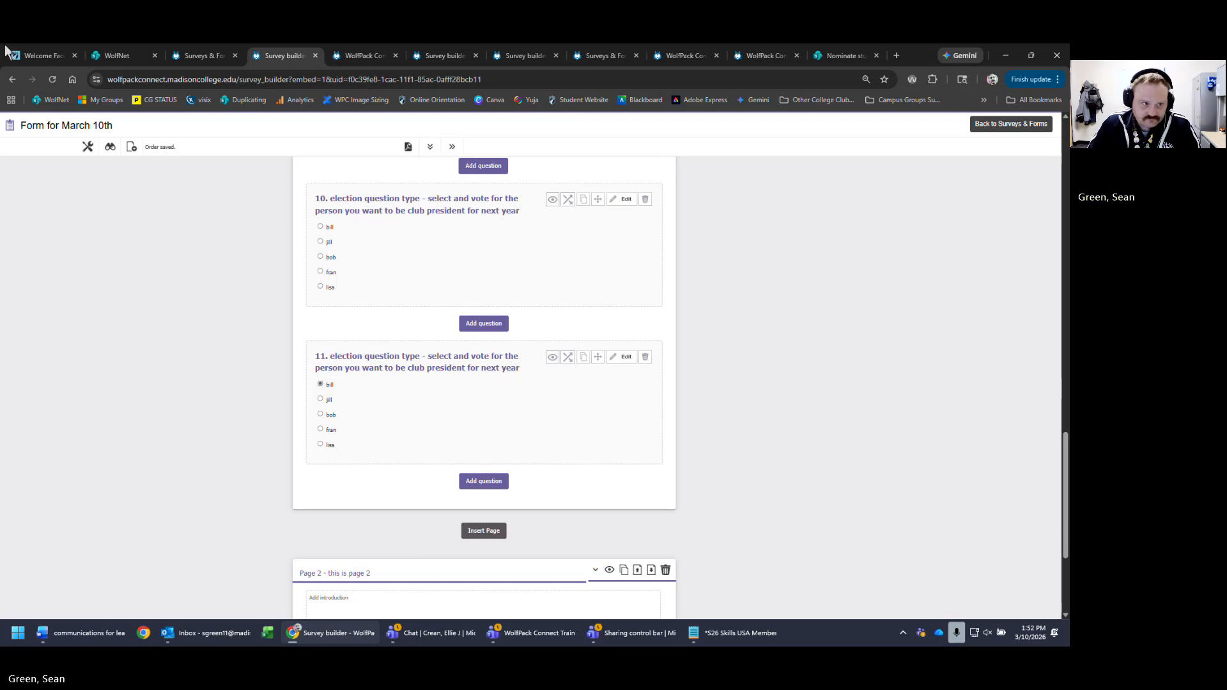
pyautogui.click(54, 79)
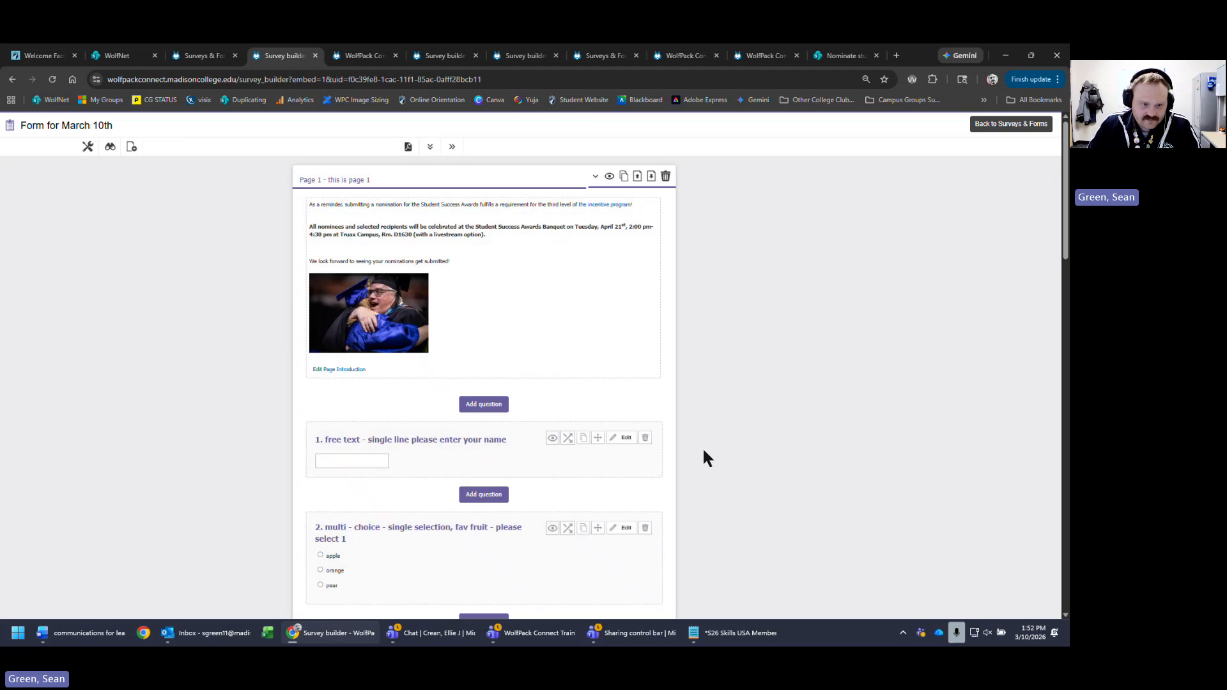
pyautogui.scroll(-15, 688, 448)
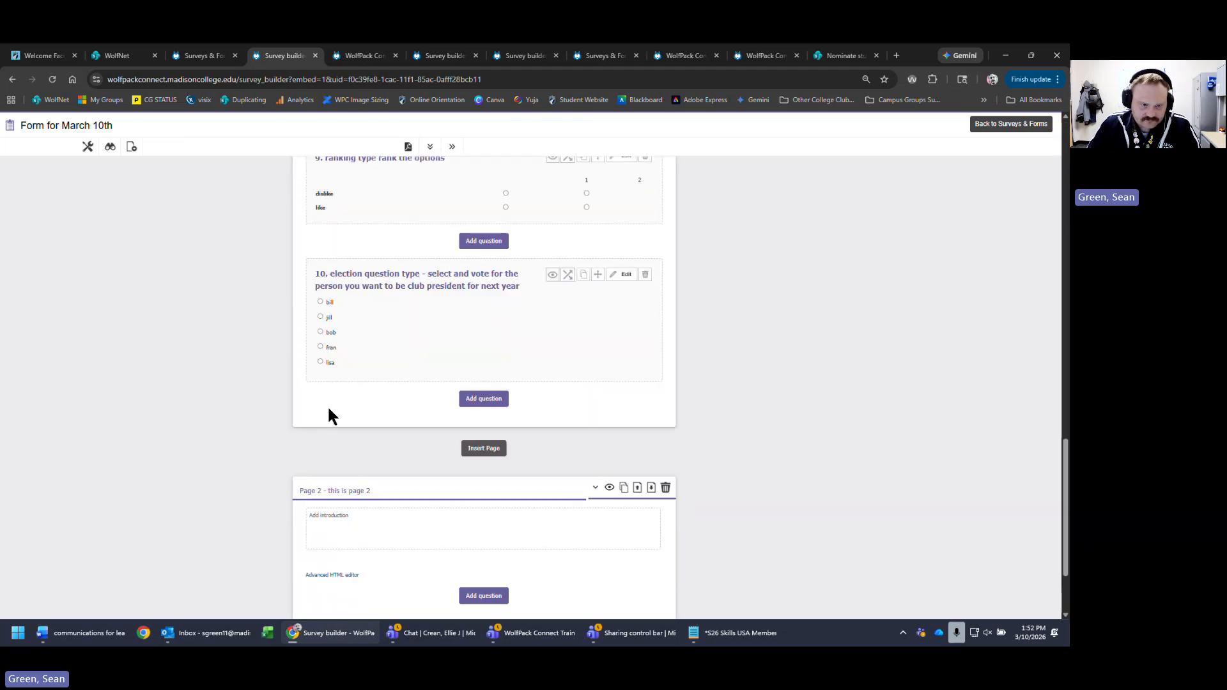
pyautogui.click(505, 399)
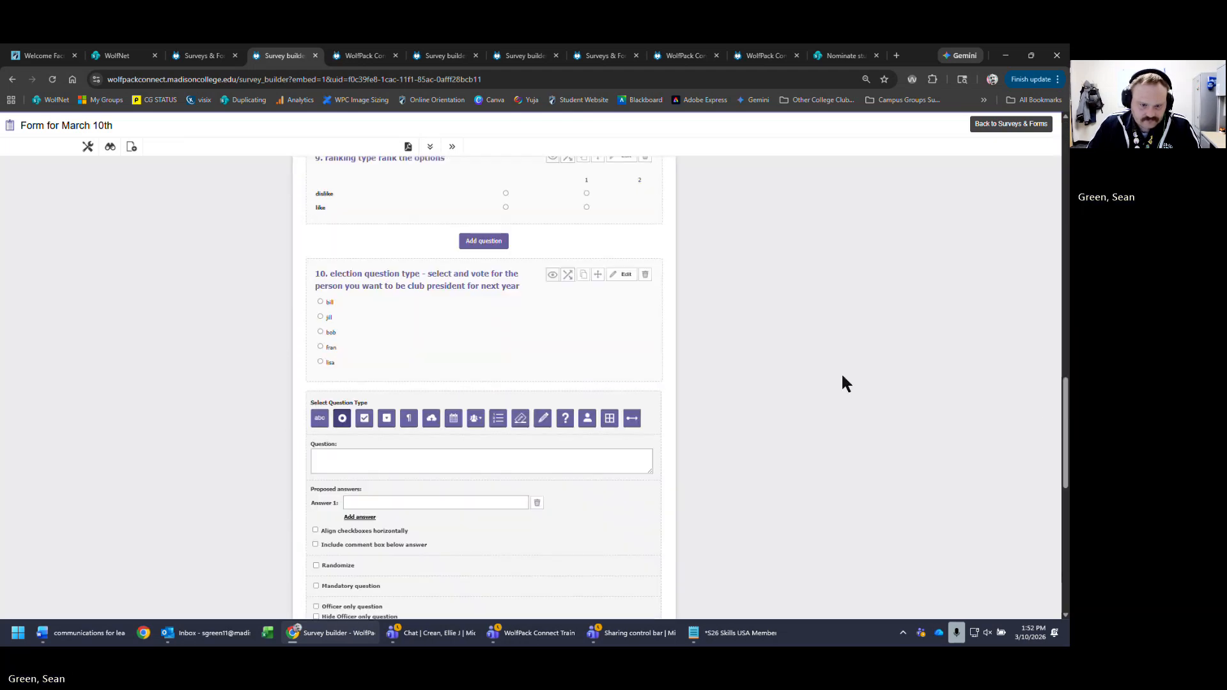
# - Make question 11 a signature question reading 'signature question type - please sign your name' and save
pyautogui.click(476, 461)
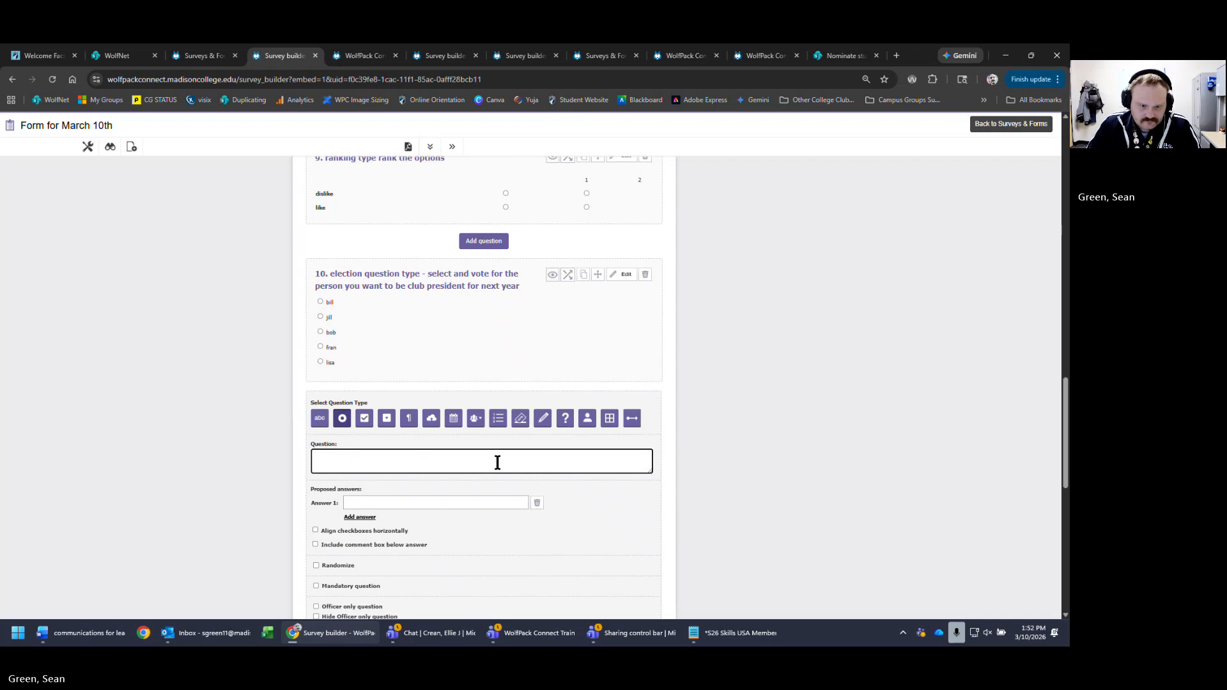
pyautogui.click(543, 419)
pyautogui.scroll(-3, 696, 268)
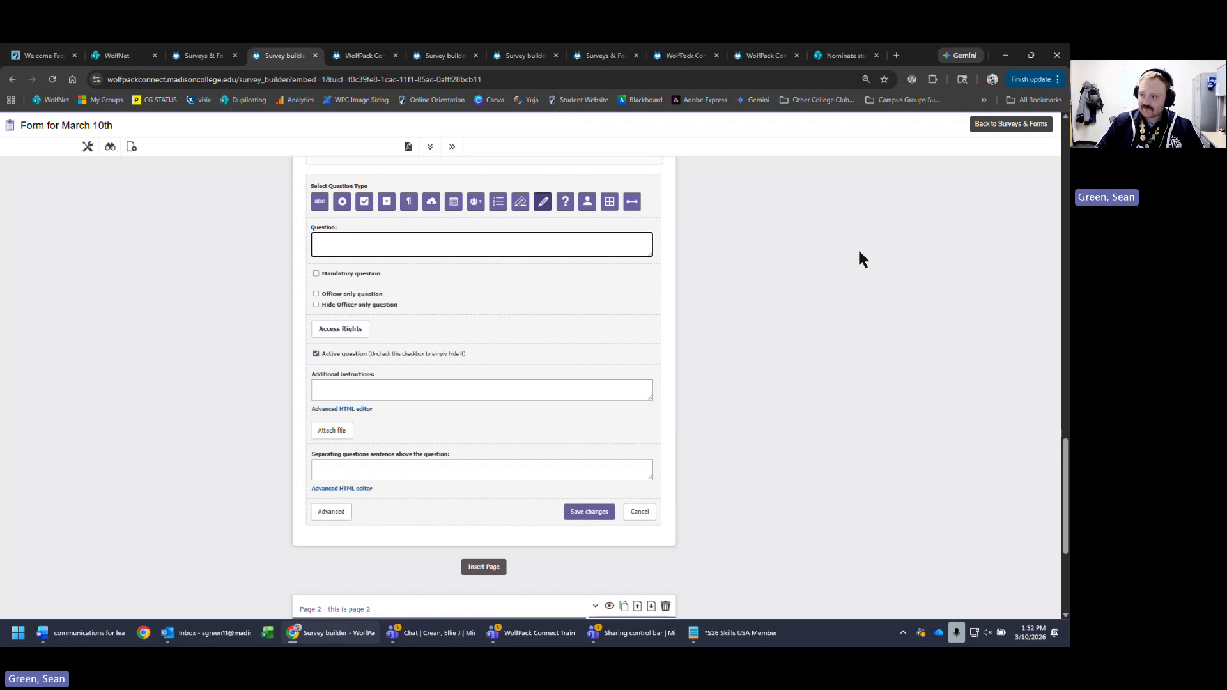
pyautogui.write('pleas')
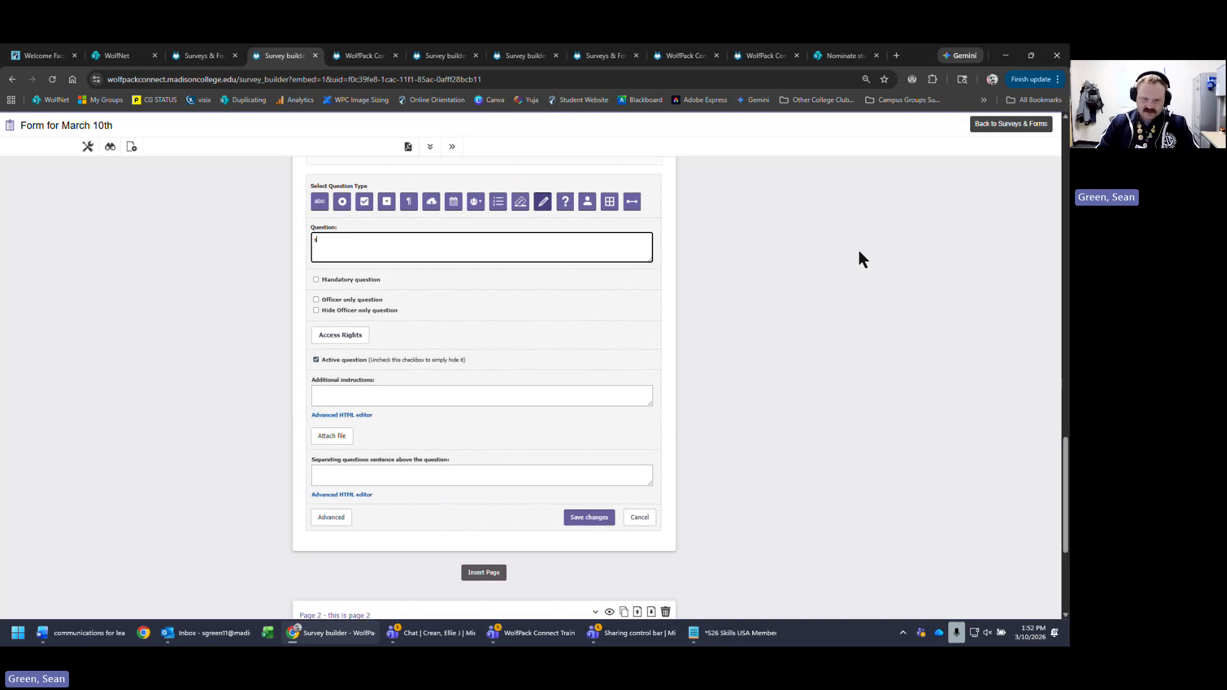
pyautogui.write('signature')
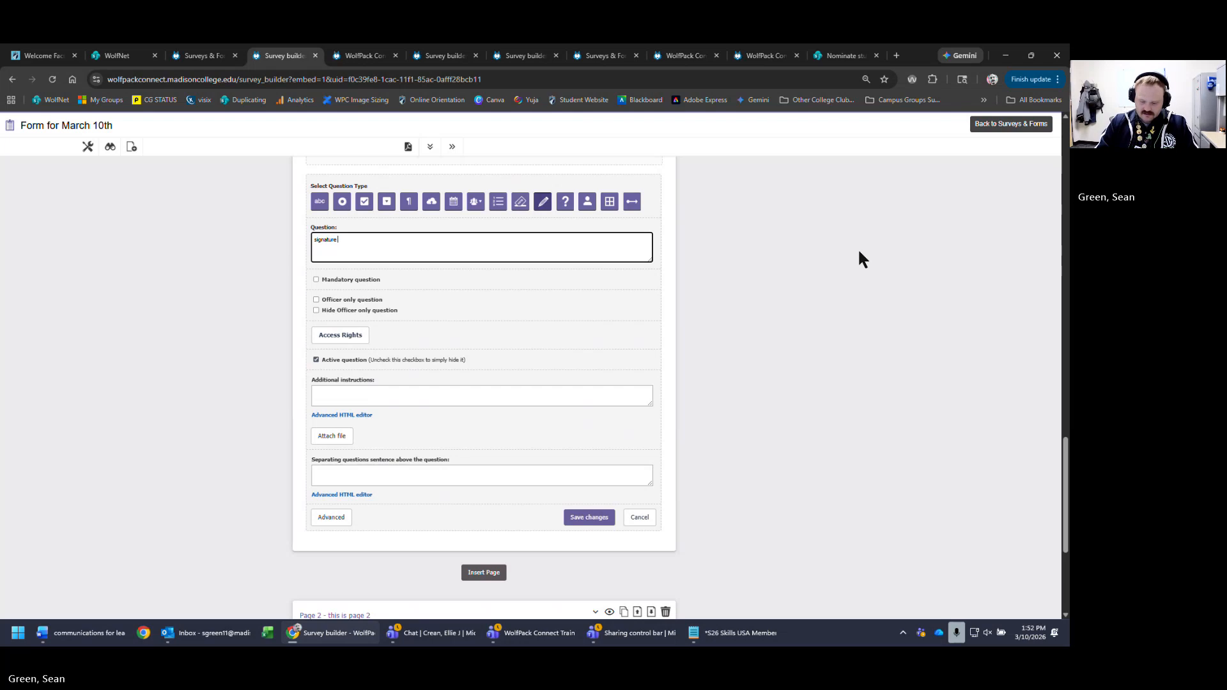
pyautogui.write(' question type -')
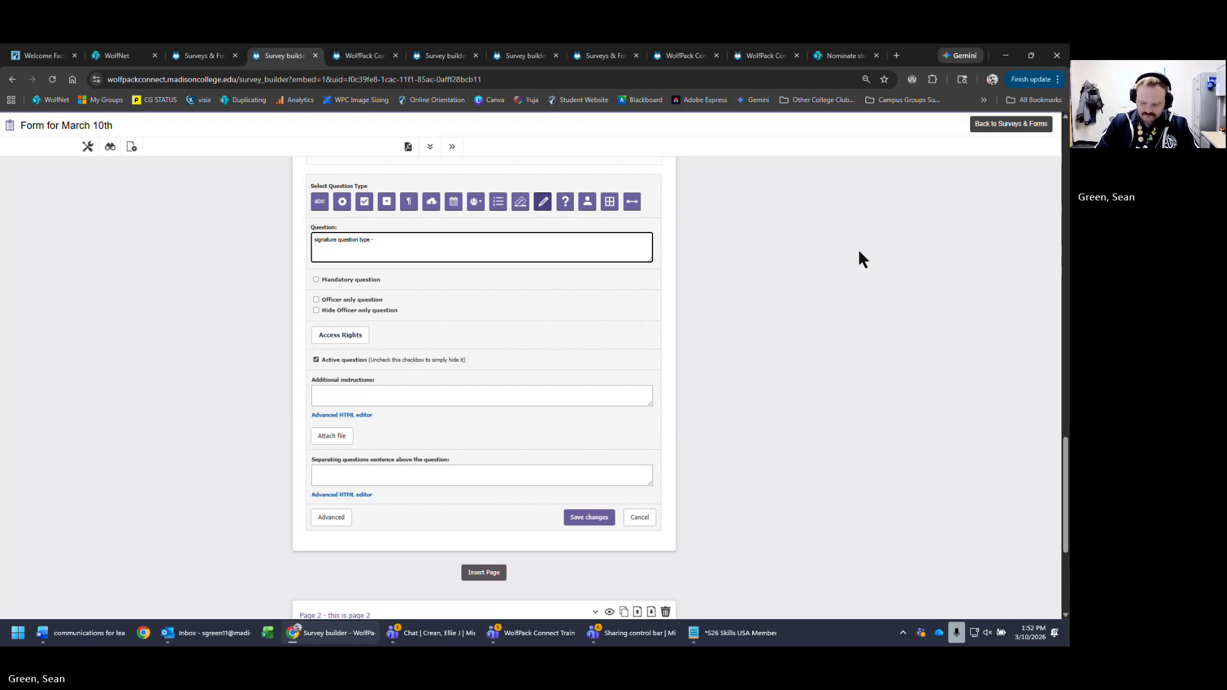
pyautogui.write('please sign y')
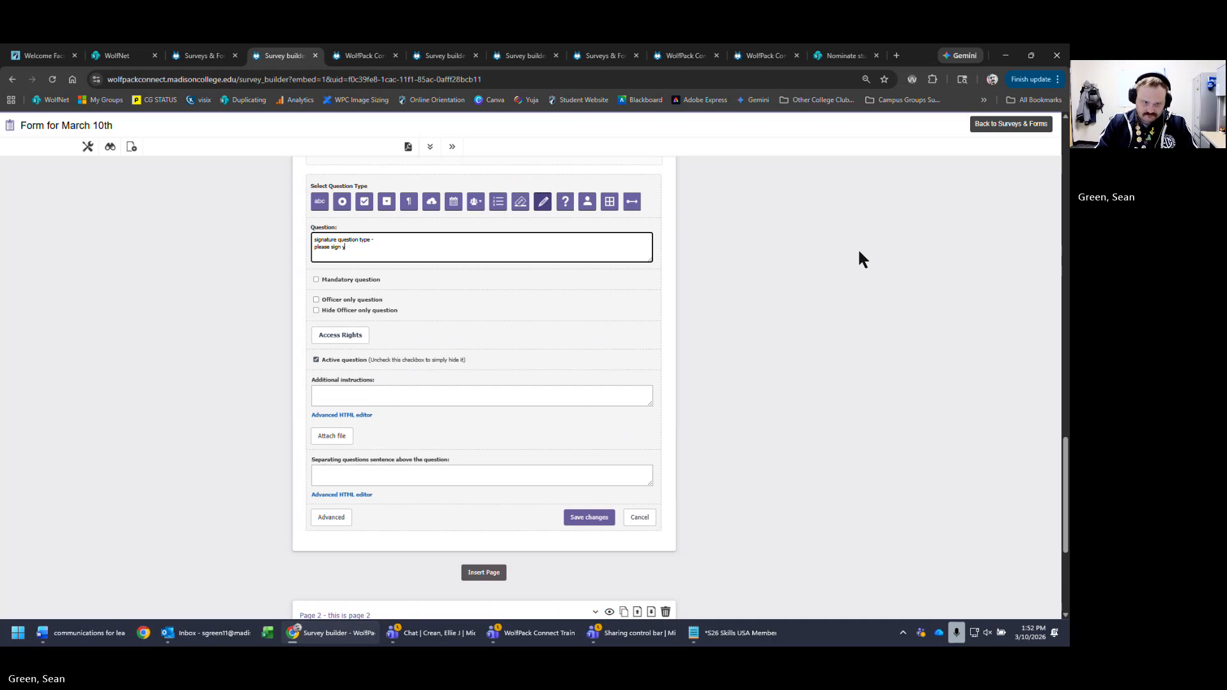
pyautogui.write('our name here')
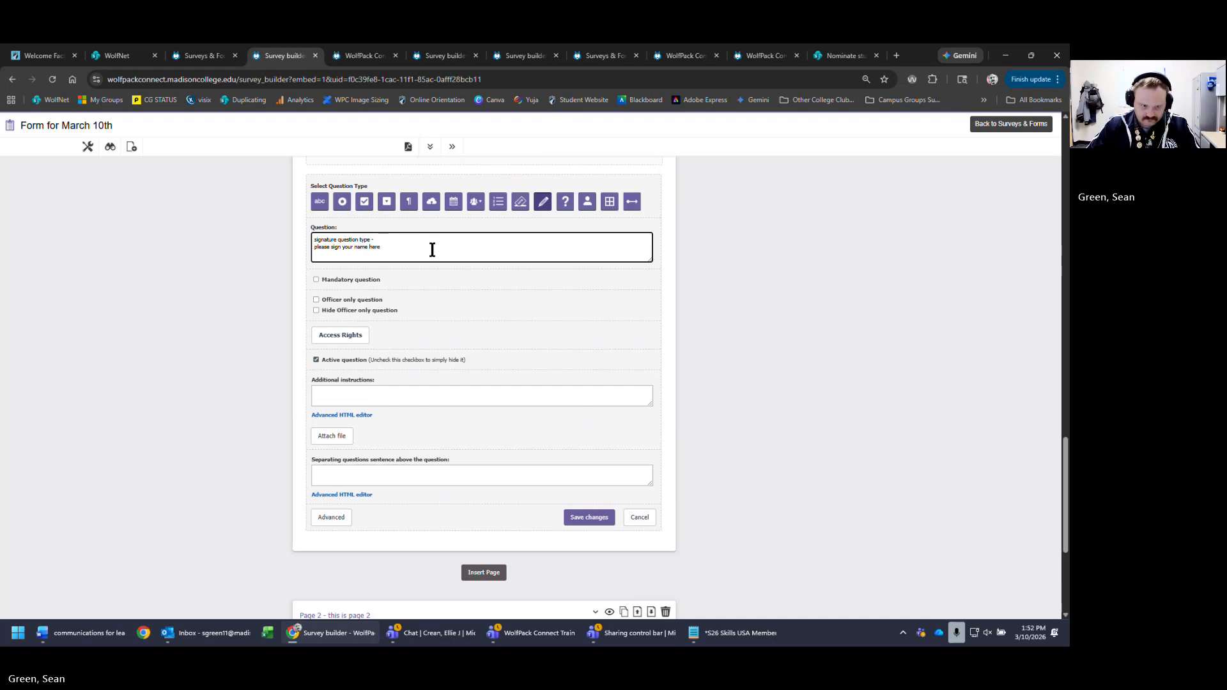
pyautogui.press('BackSpace')
pyautogui.press('BackSpace')
pyautogui.press('BackSpace')
pyautogui.press('BackSpace')
pyautogui.press('BackSpace')
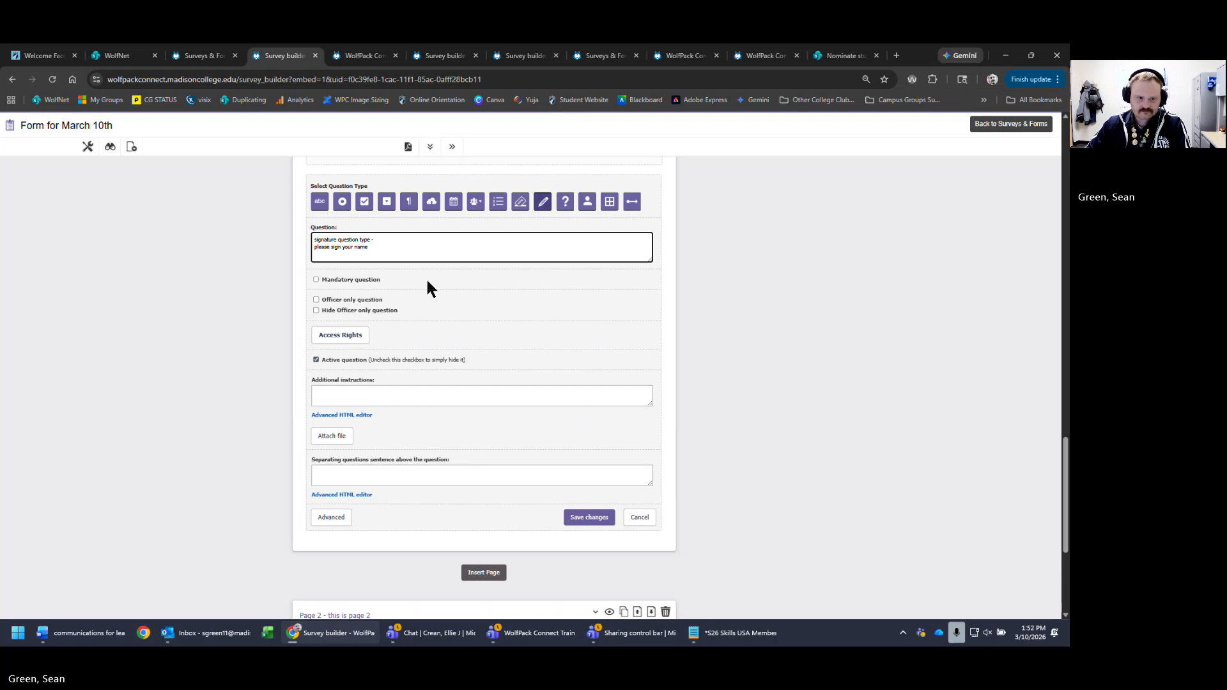
pyautogui.write('e')
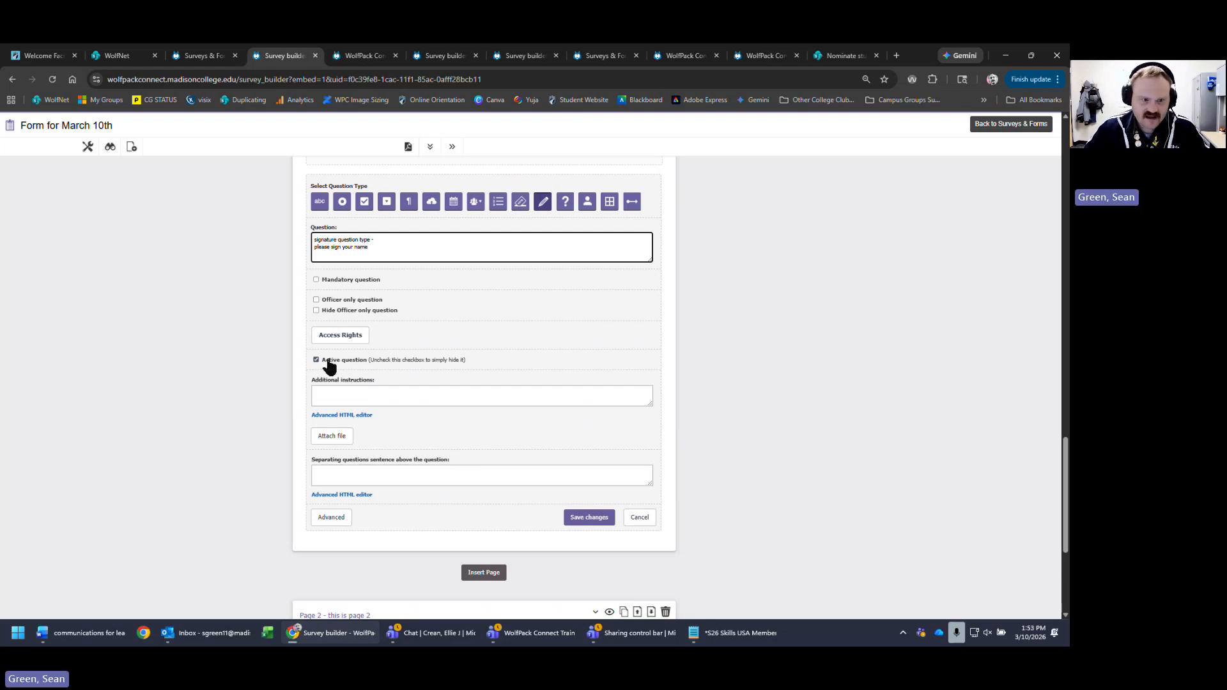
pyautogui.click(603, 519)
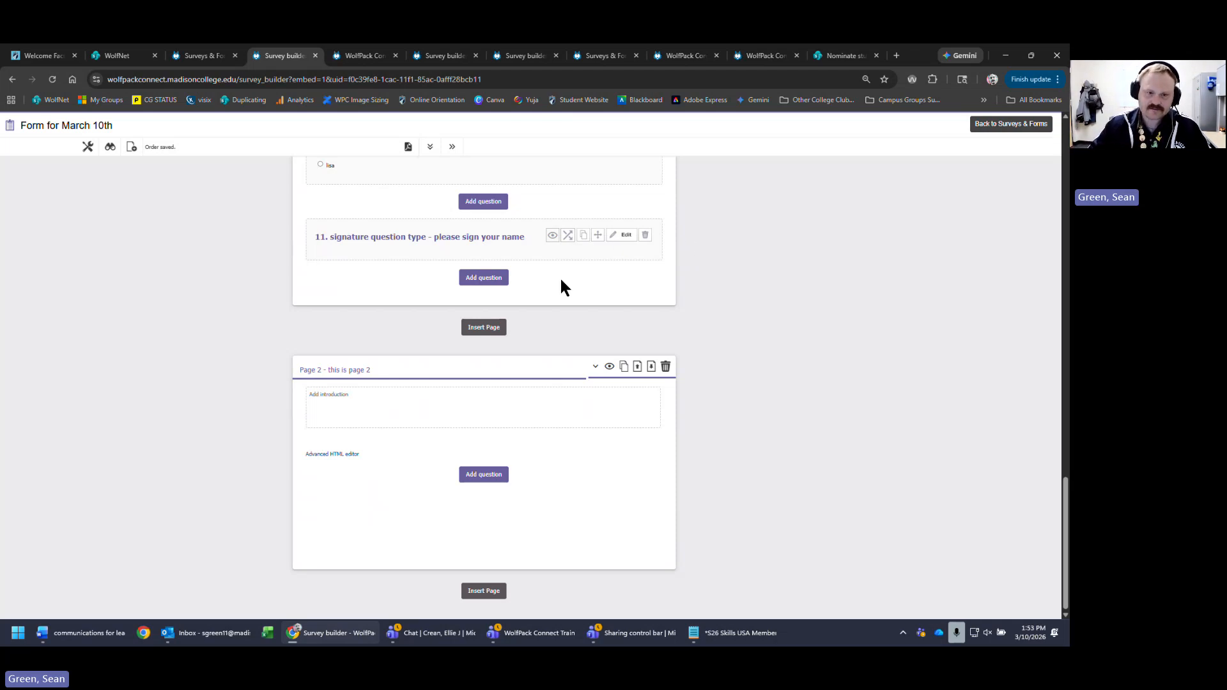
# - Add a quiz question after question 11 reading 'quiz question type - what is 5 + 5?'
pyautogui.click(486, 277)
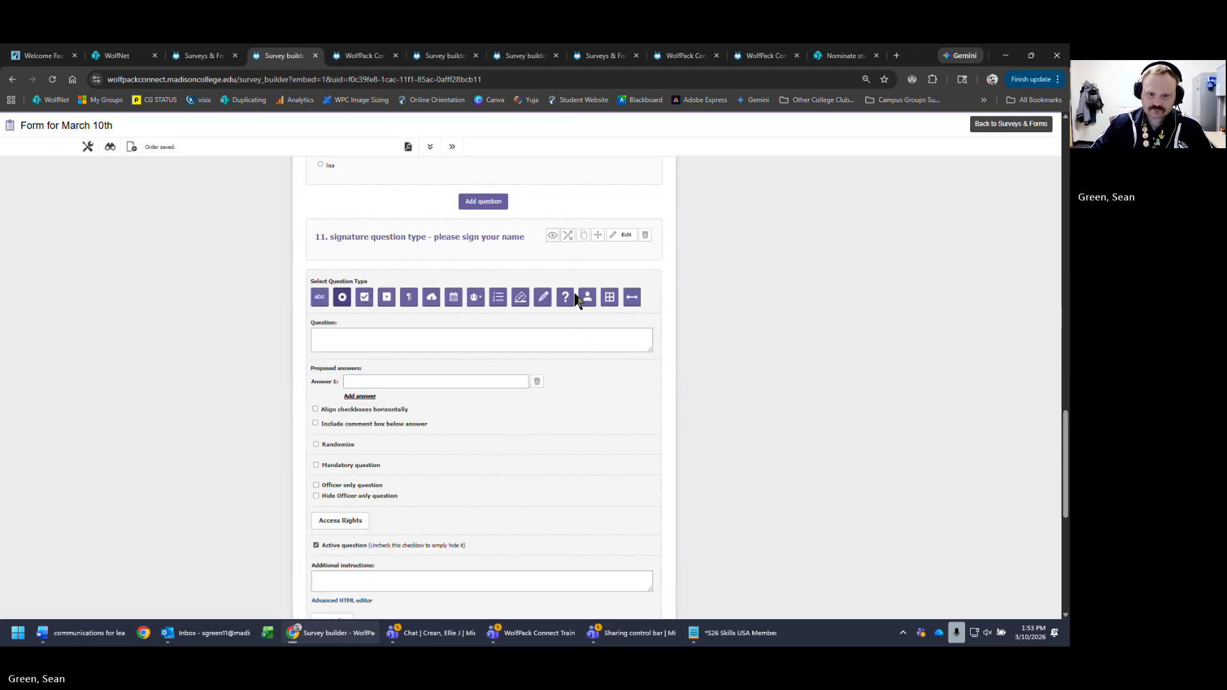
pyautogui.click(565, 297)
pyautogui.scroll(-1, 547, 285)
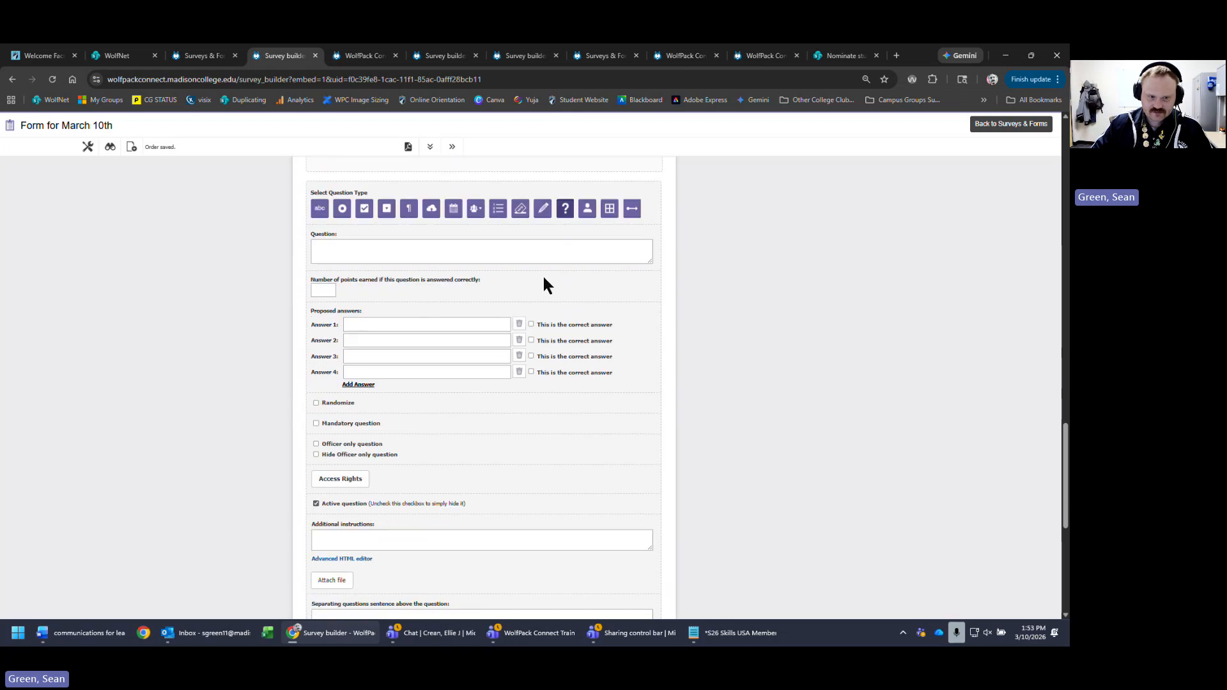
pyautogui.click(534, 252)
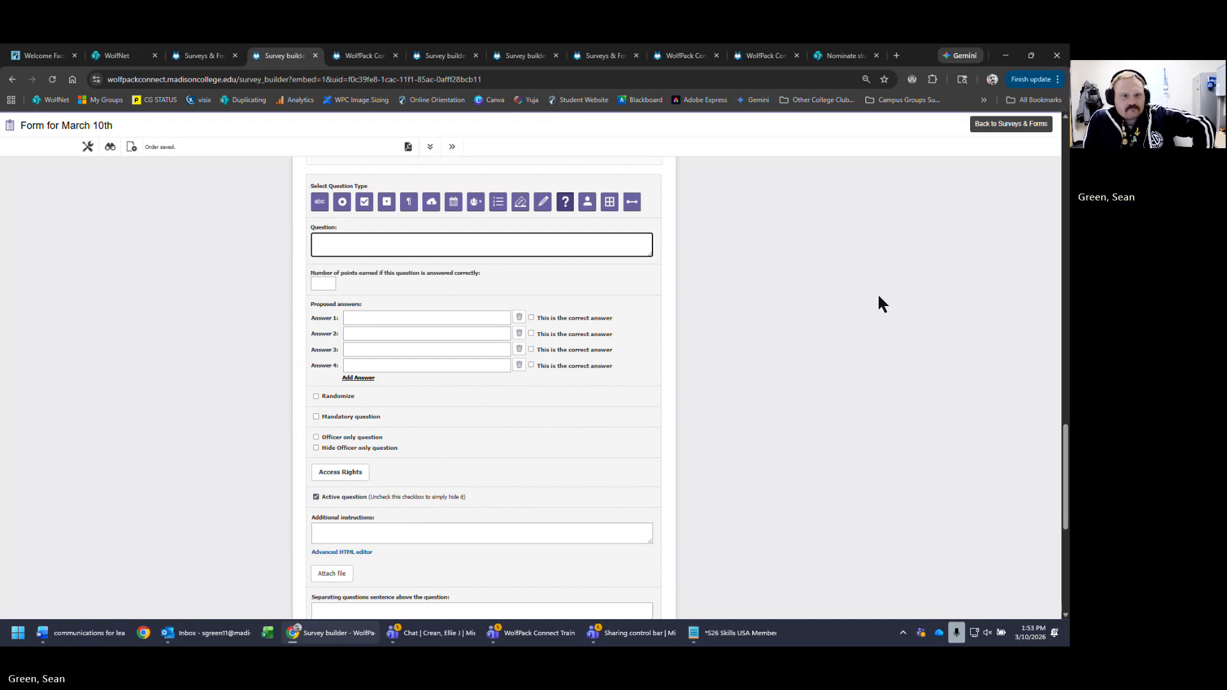
pyautogui.write('what is')
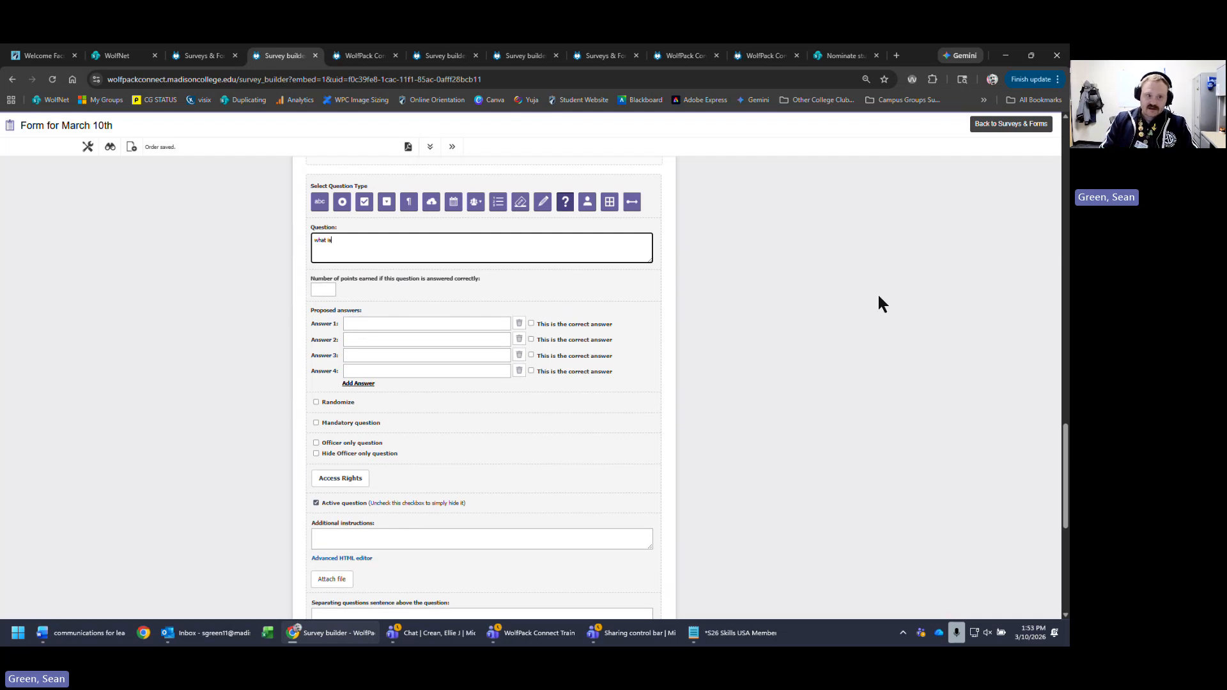
pyautogui.write(' 5')
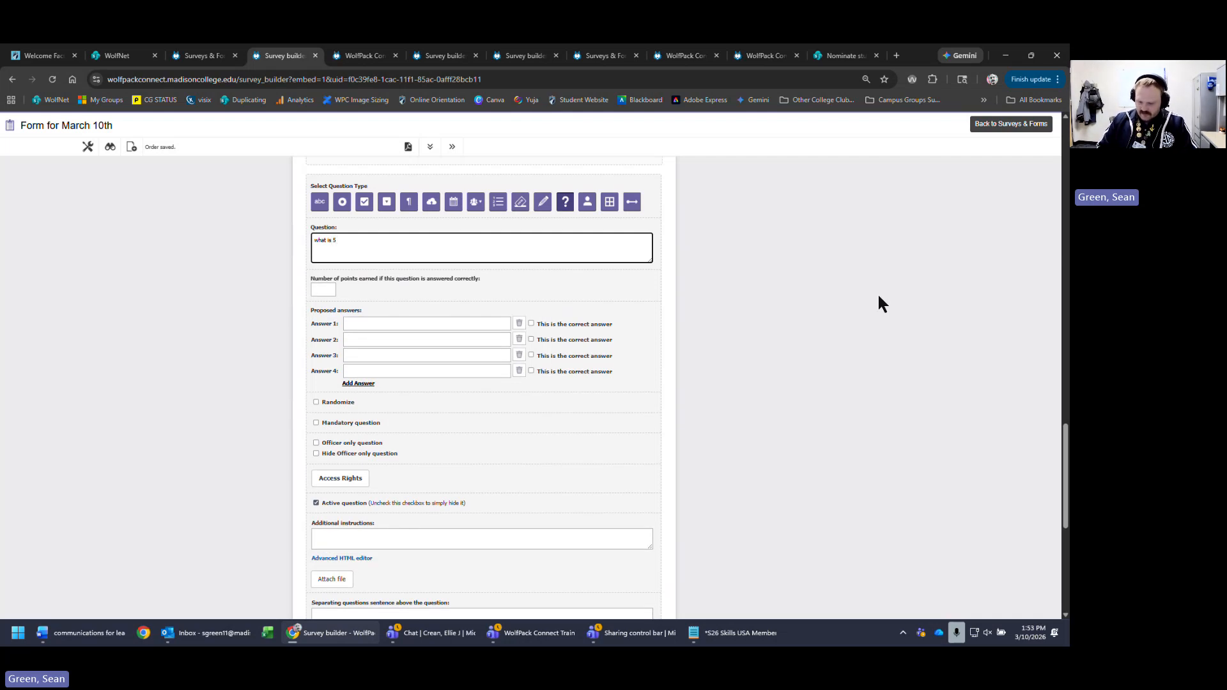
pyautogui.write(' + 5')
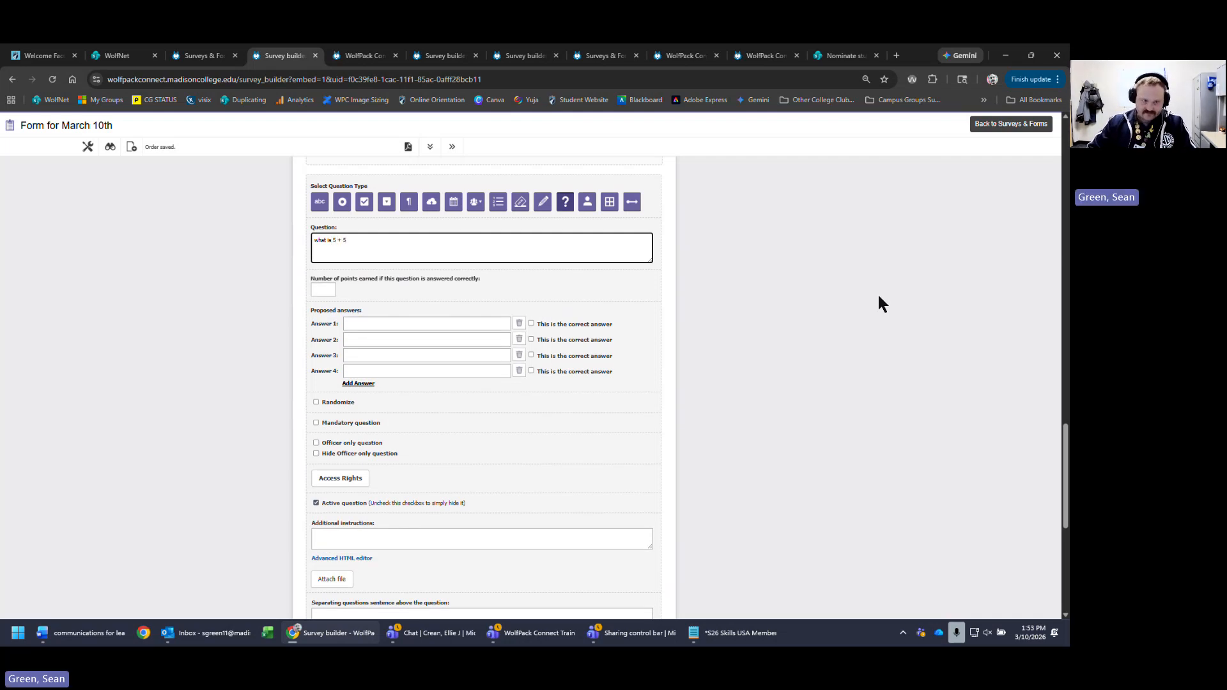
pyautogui.write('?')
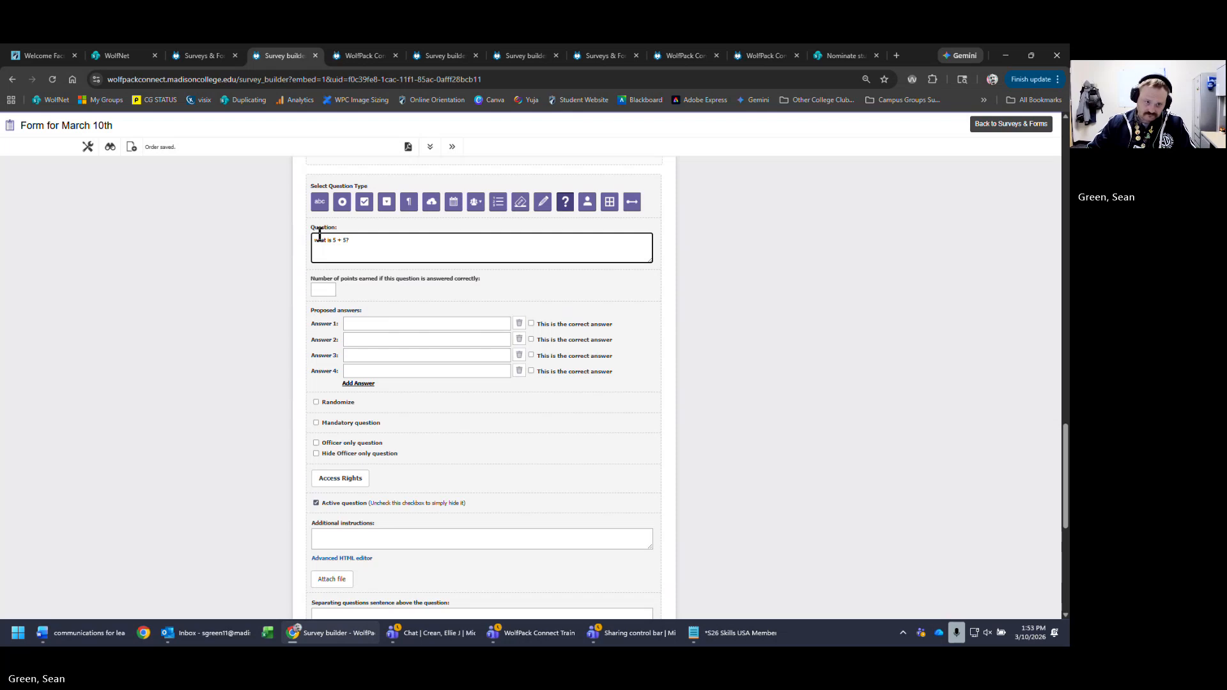
pyautogui.press('Return')
pyautogui.write('q')
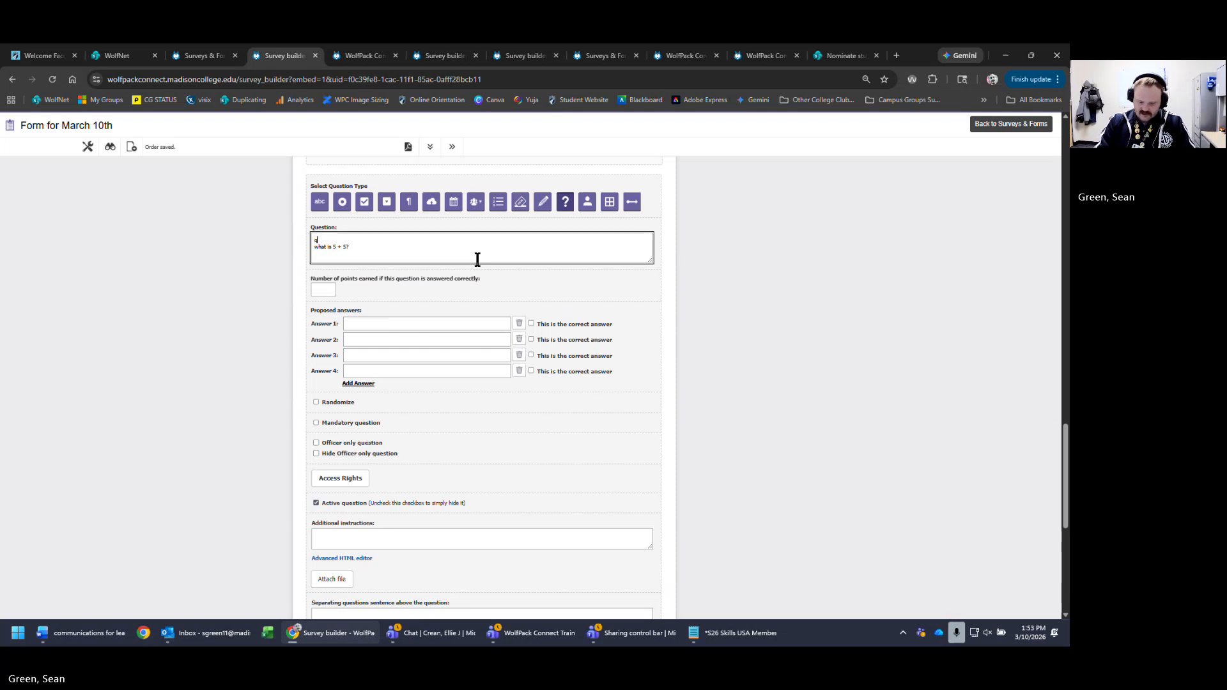
pyautogui.write('uiz questio')
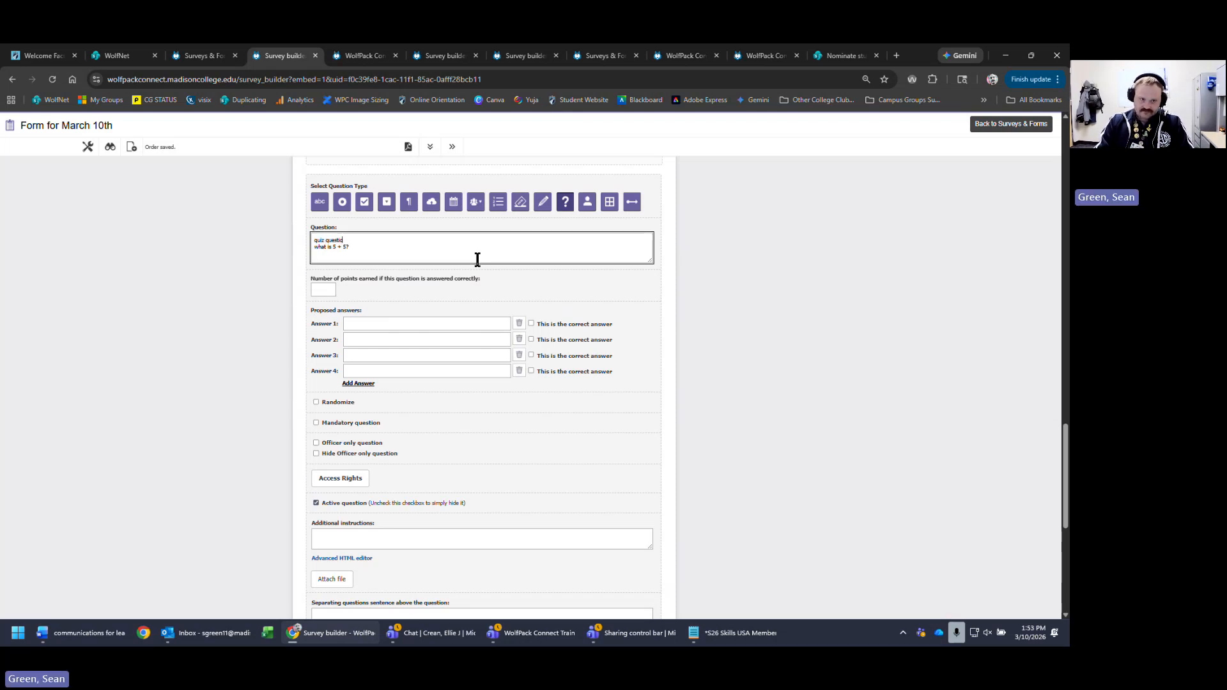
pyautogui.write('n type -')
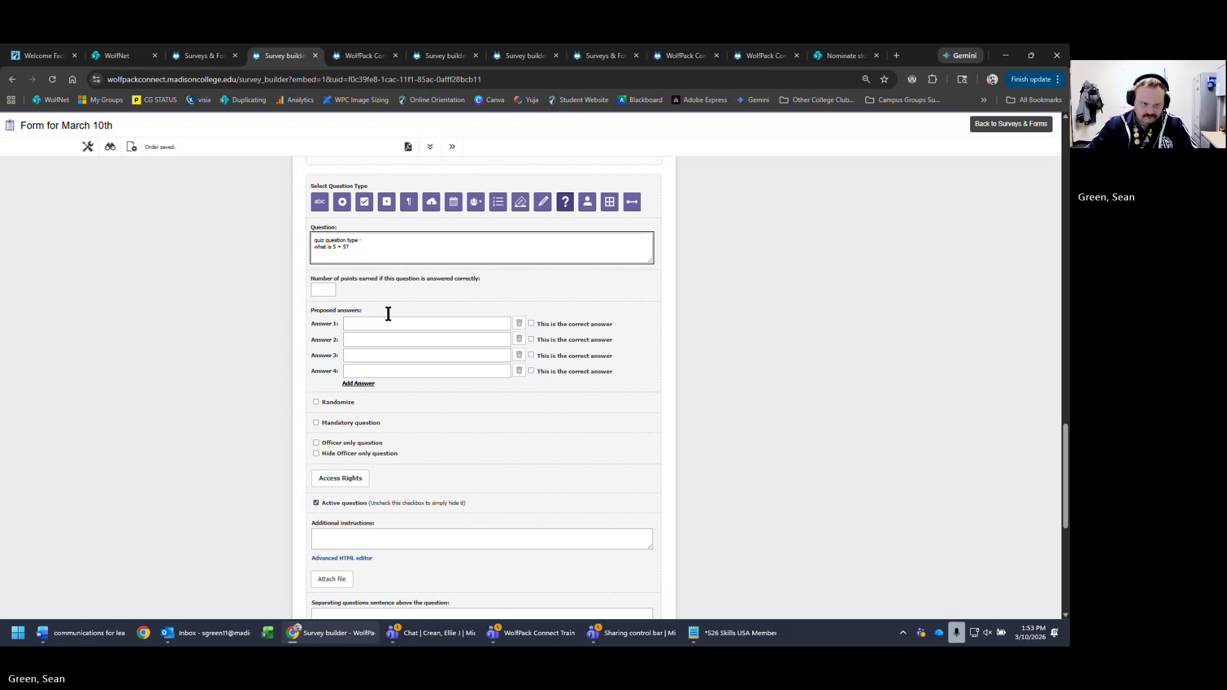
# - Set the quiz question to 2 points with answer choices 4, 10 and 3
pyautogui.click(313, 289)
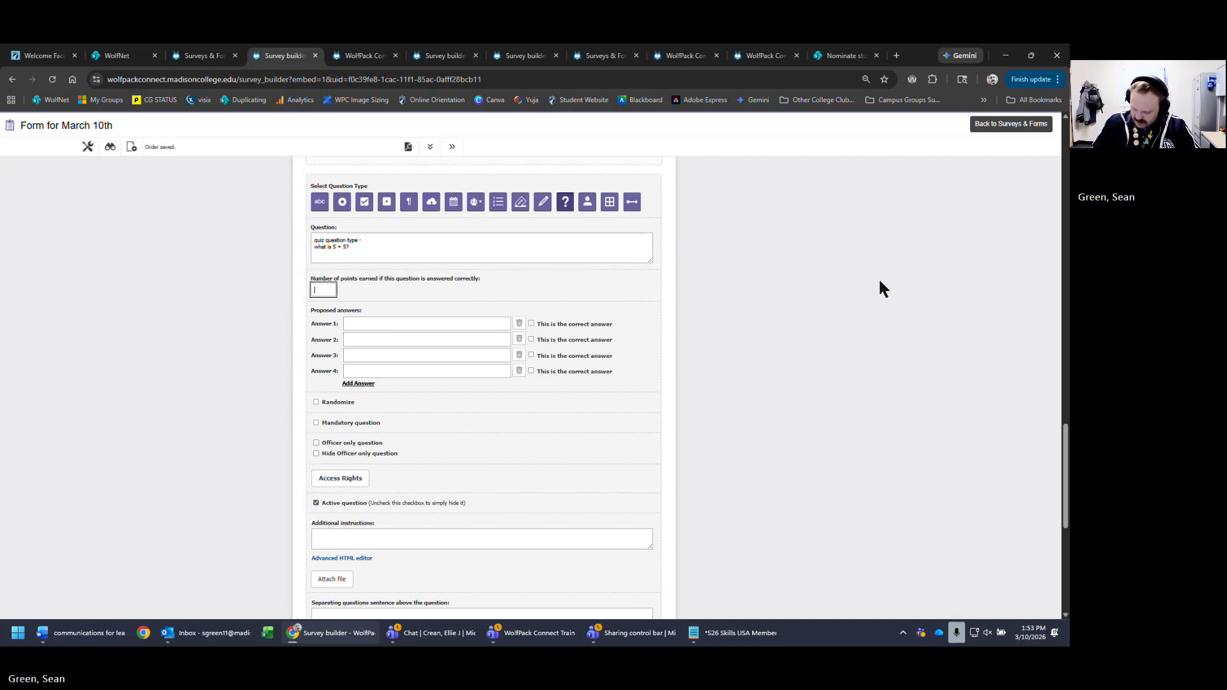
pyautogui.write('2')
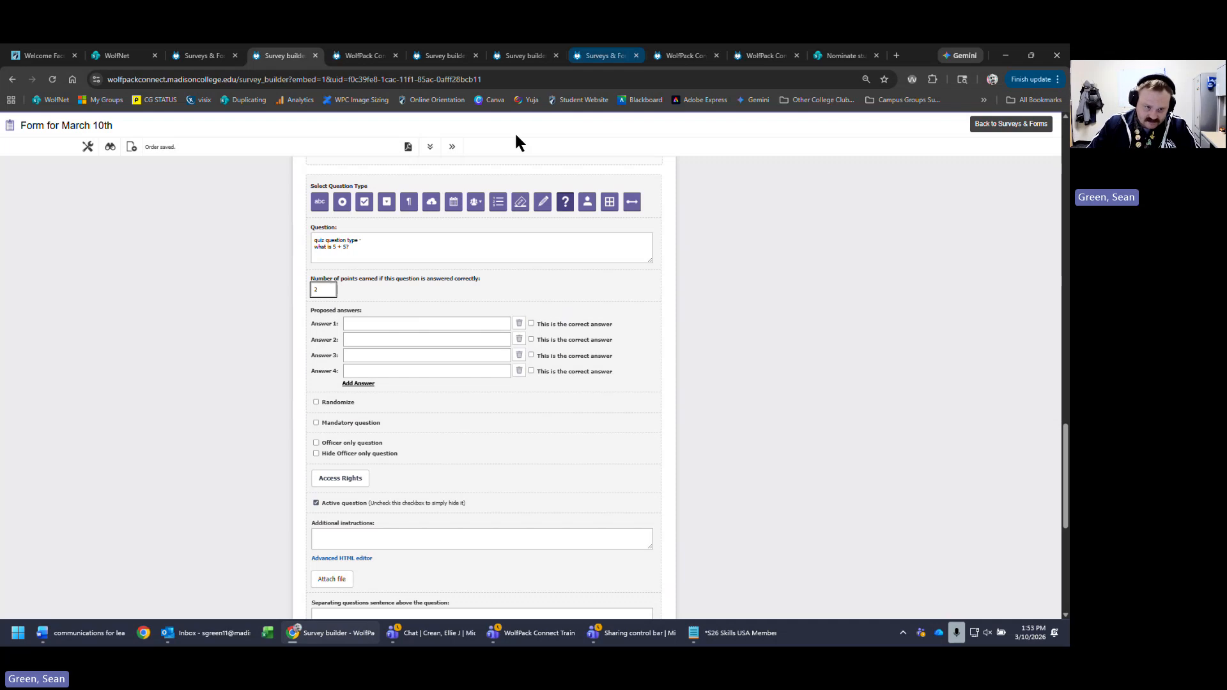
pyautogui.click(376, 322)
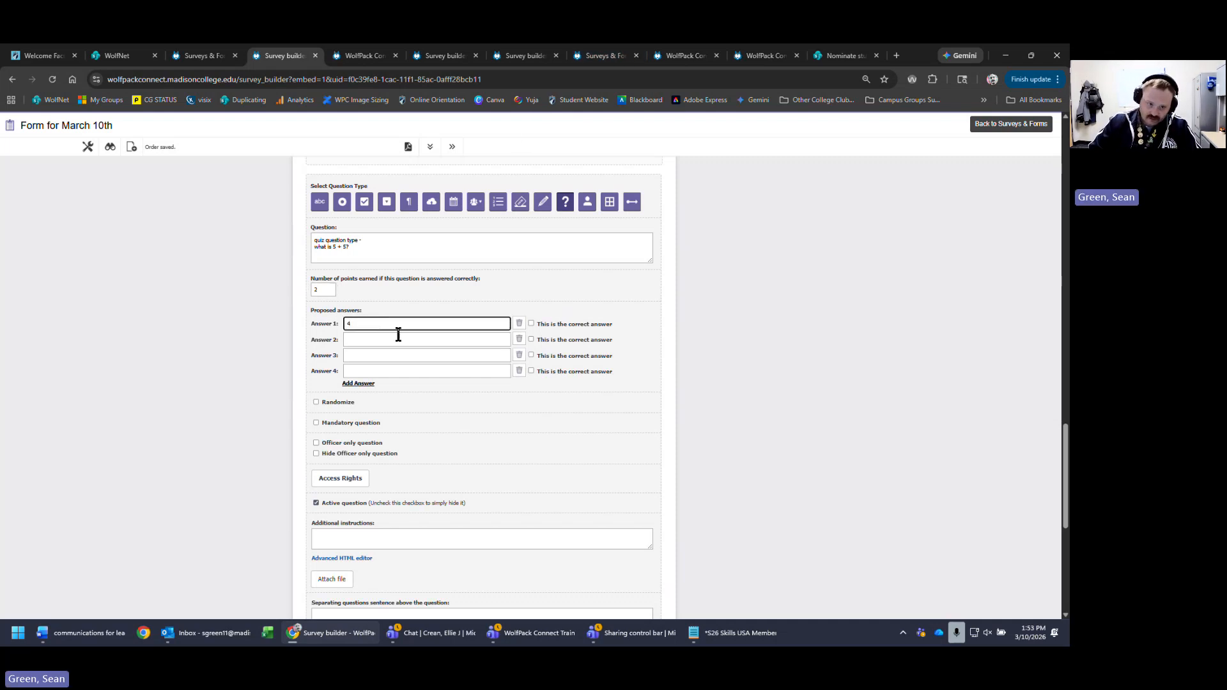
pyautogui.write('4')
pyautogui.press('Tab')
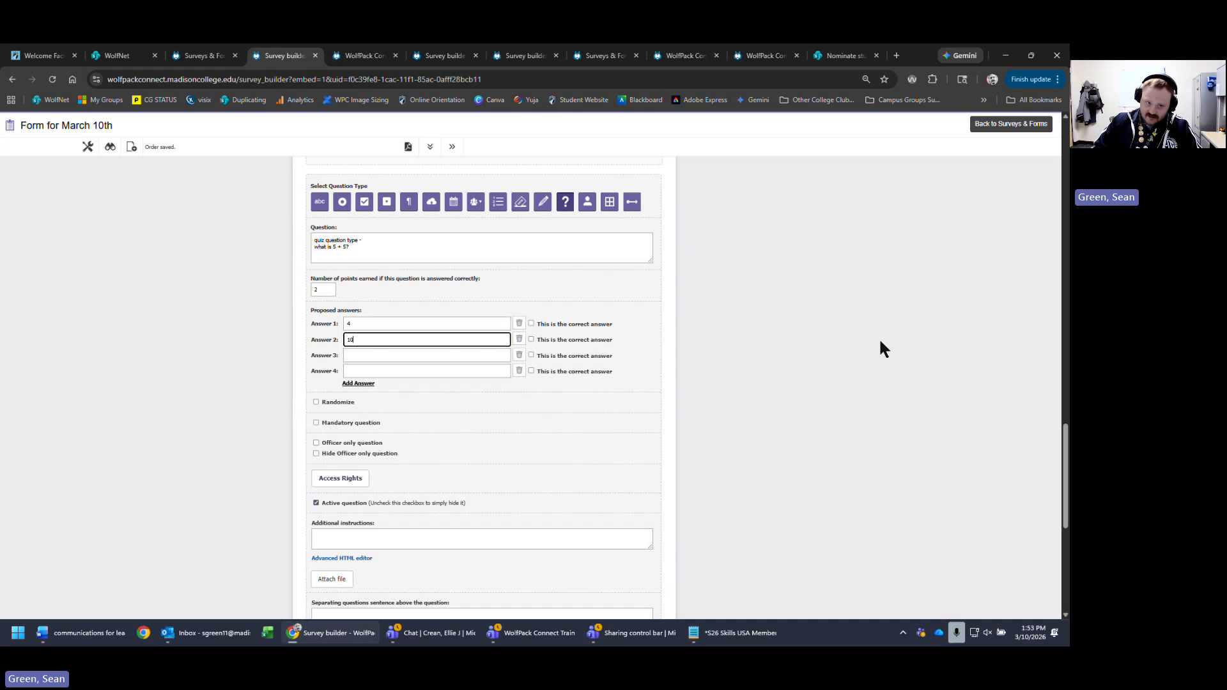
pyautogui.write('10')
pyautogui.click(391, 354)
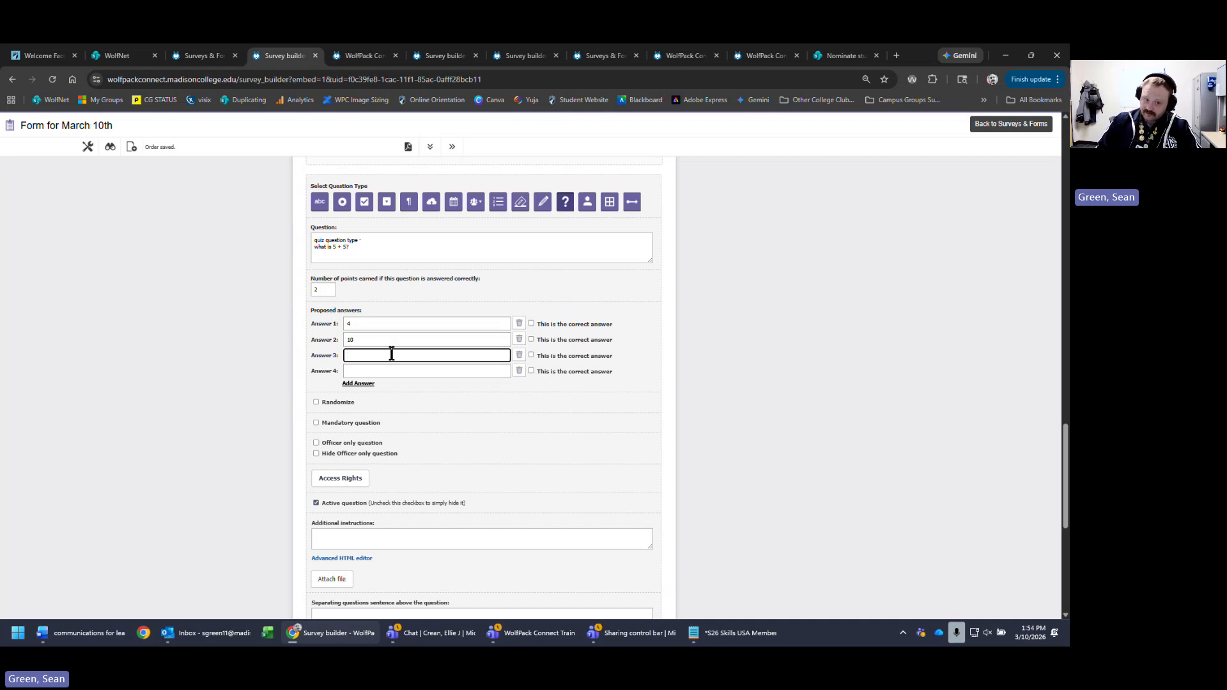
pyautogui.write('3')
pyautogui.click(390, 371)
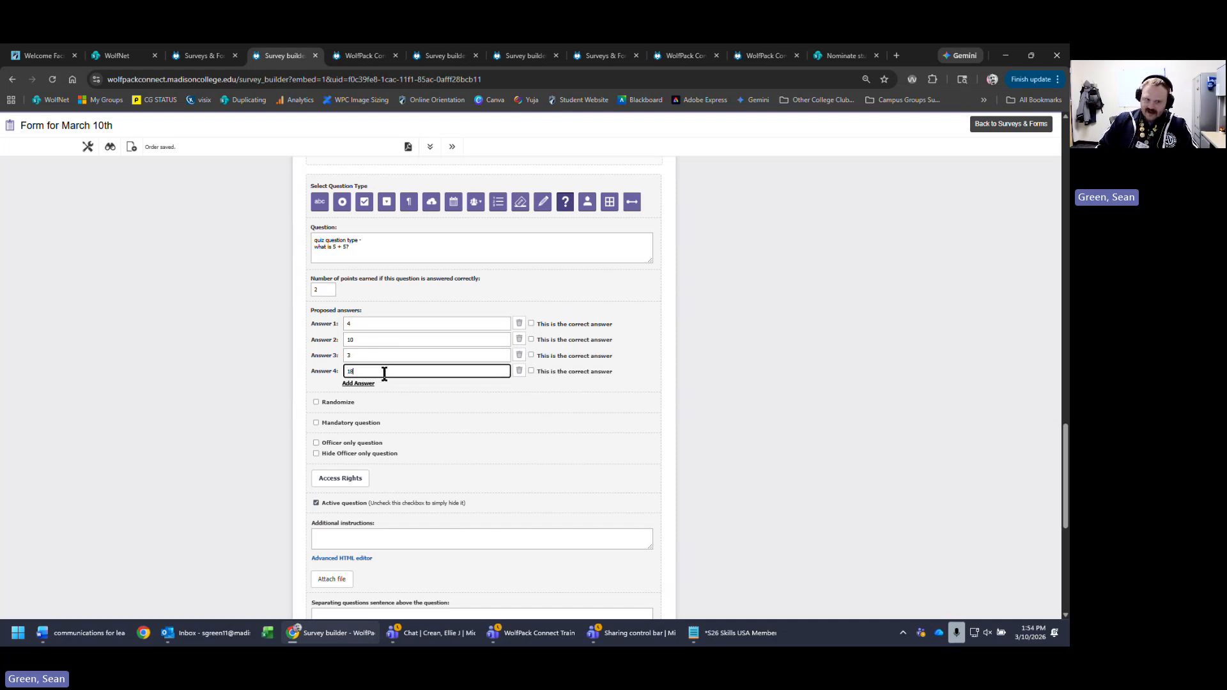
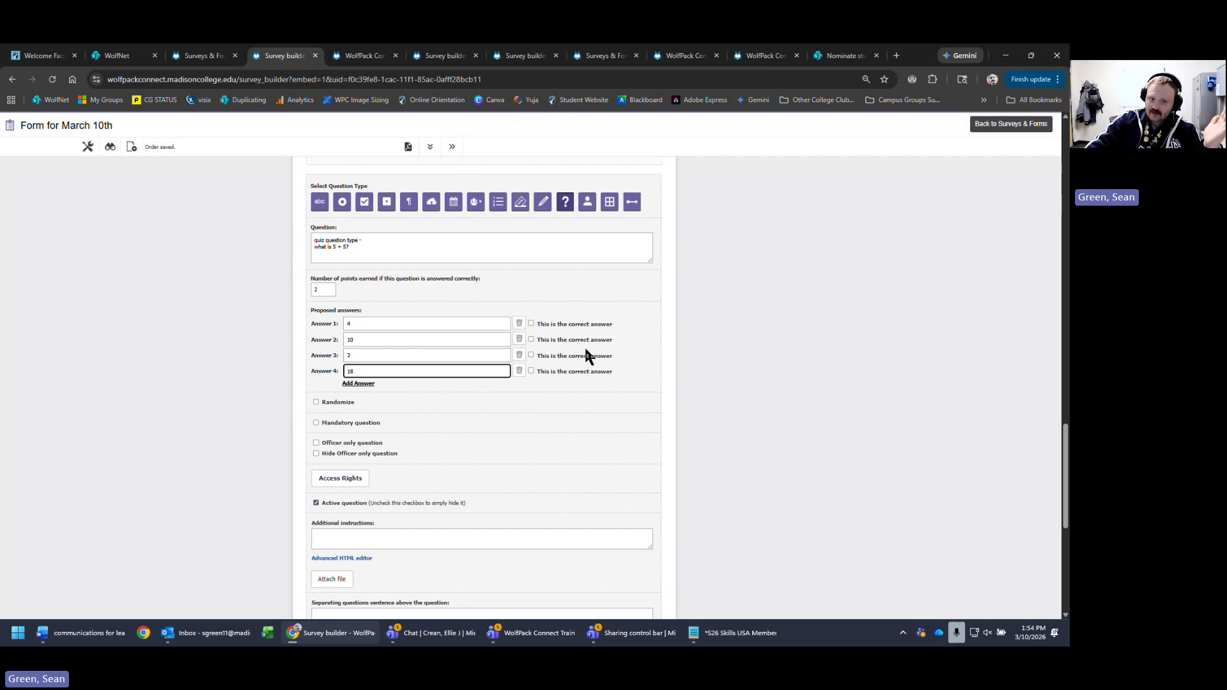
# - Mark 10 as the correct answer to 'what is 5 + 5?' and save the quiz question
pyautogui.click(583, 340)
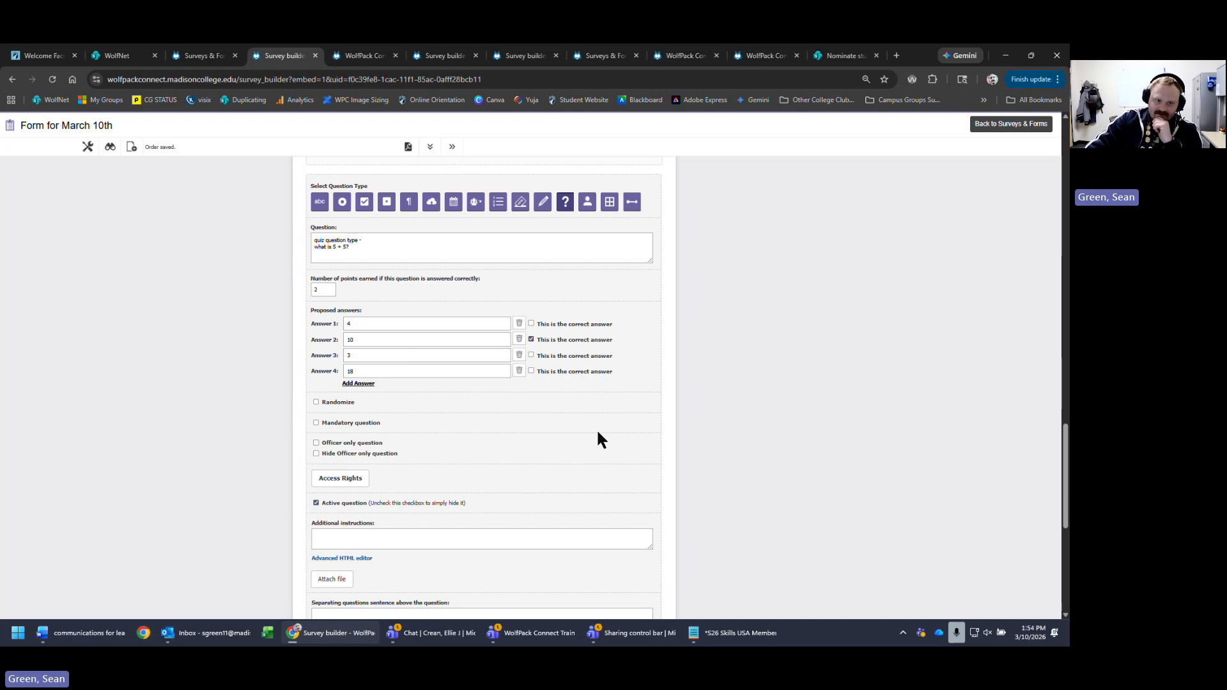
pyautogui.scroll(-2, 488, 528)
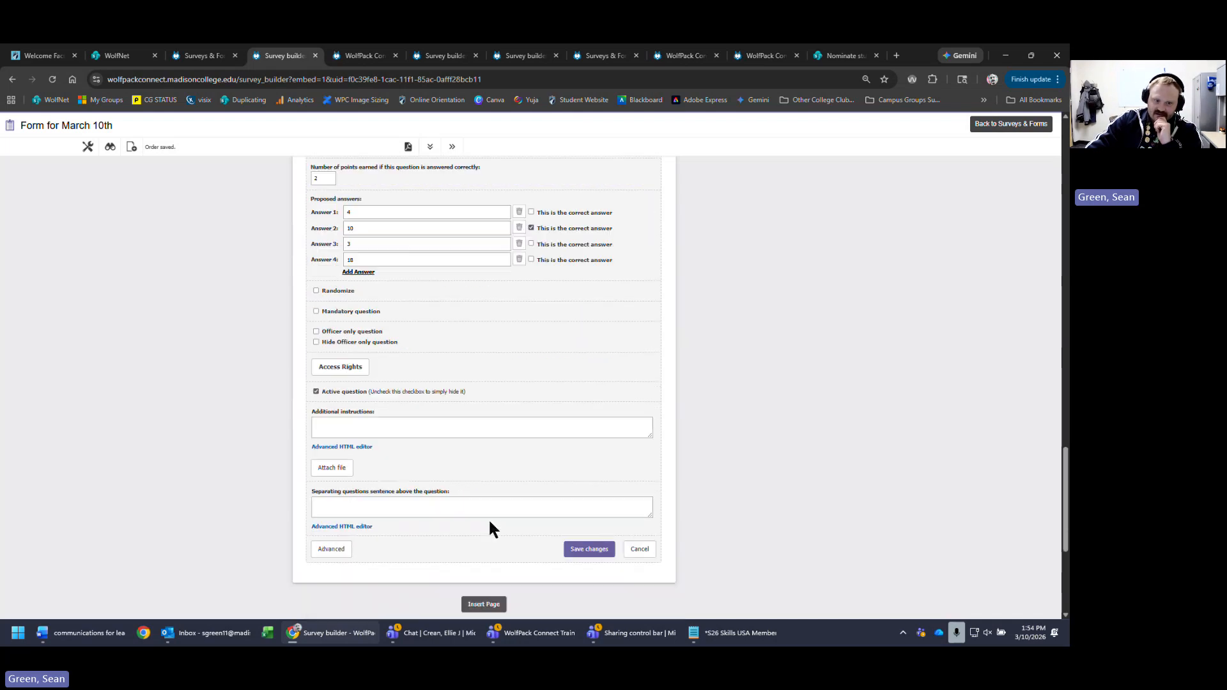
pyautogui.click(583, 549)
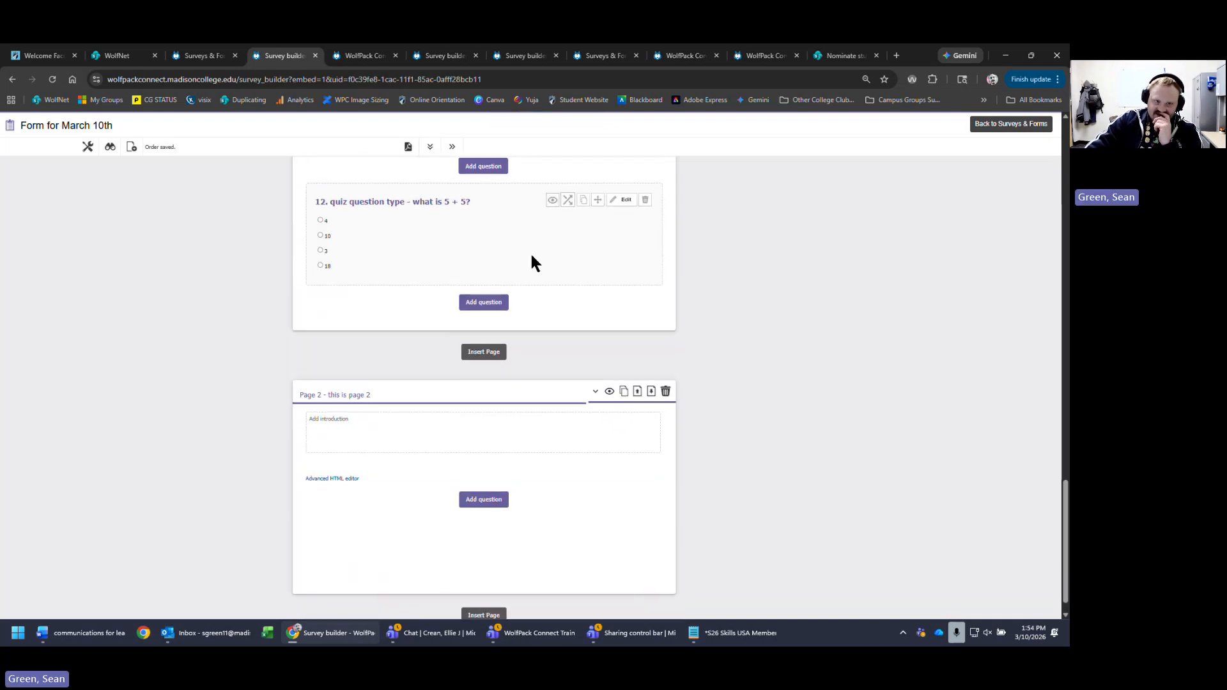
pyautogui.scroll(8, 648, 278)
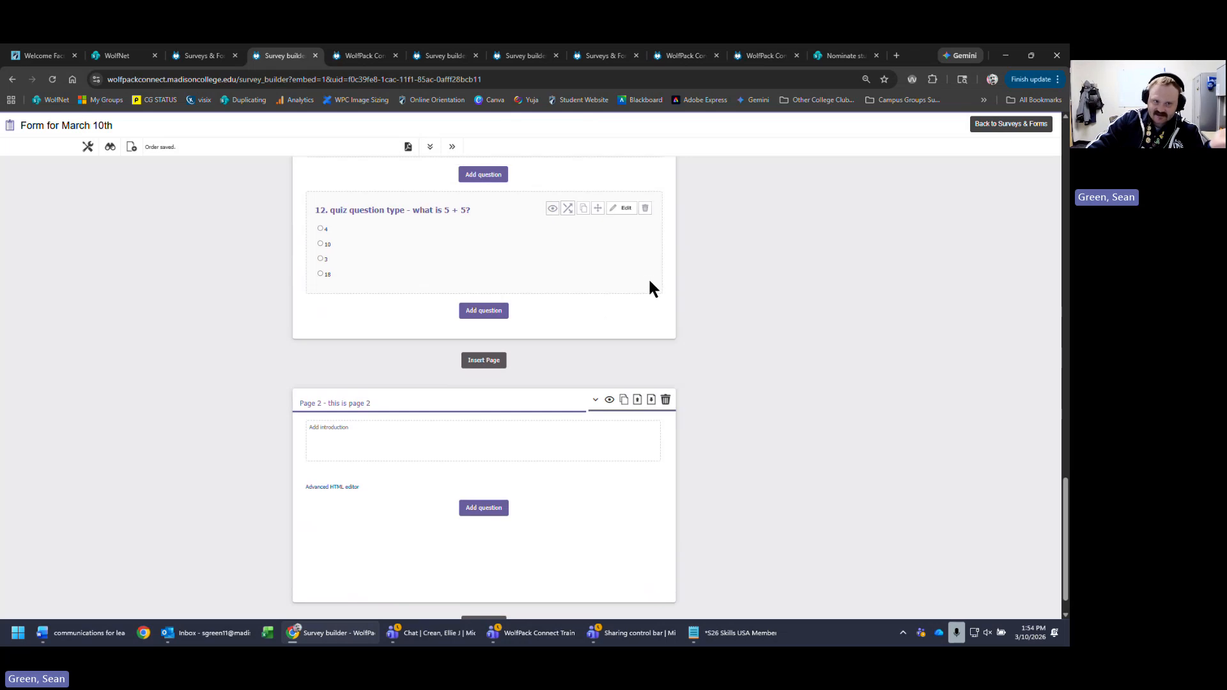
pyautogui.scroll(8, 606, 427)
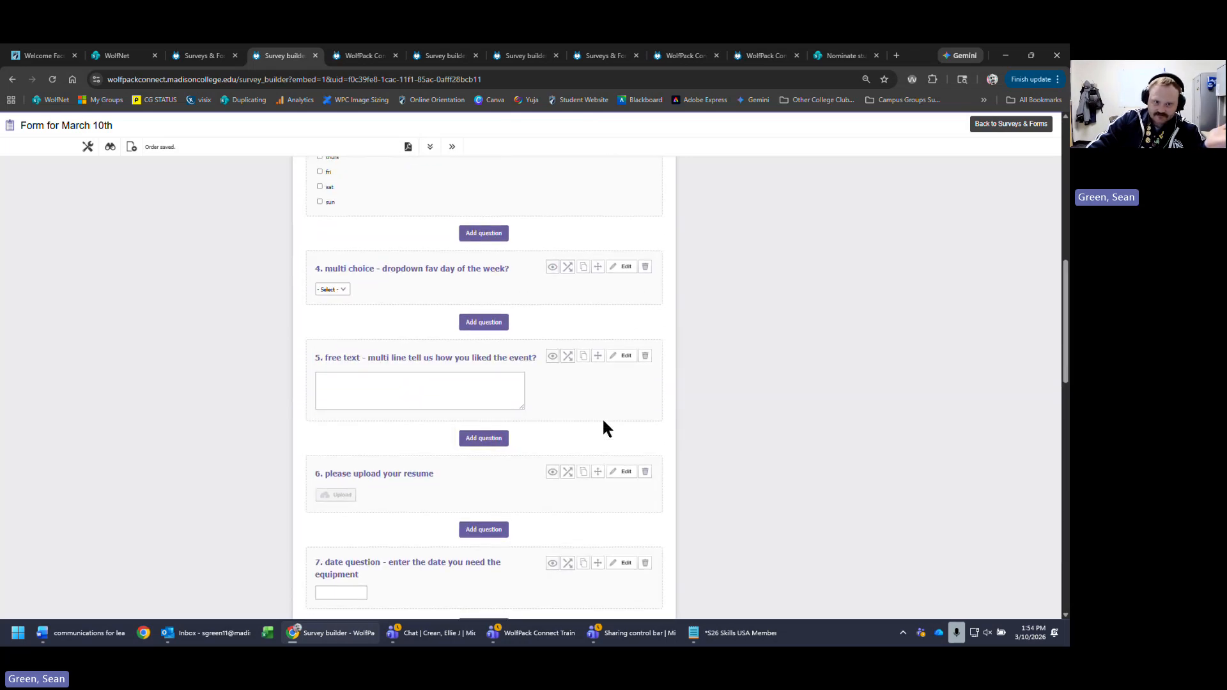
pyautogui.scroll(3, 504, 304)
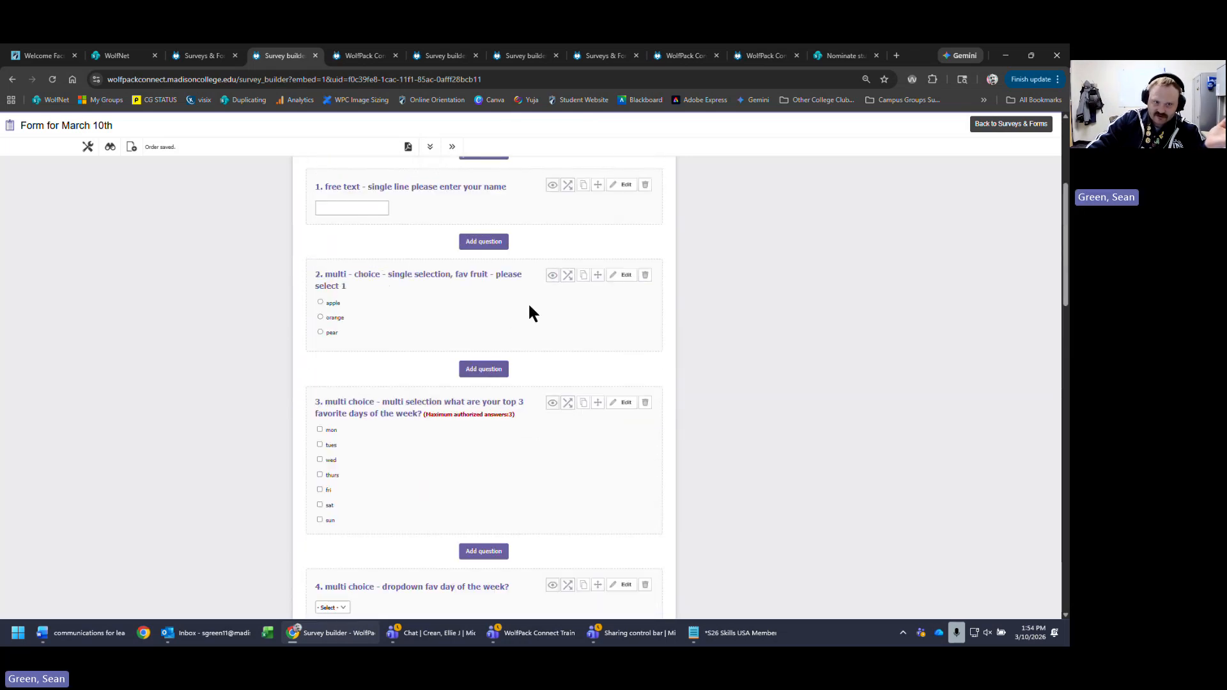
pyautogui.scroll(-7, 528, 307)
pyautogui.scroll(-10, 528, 313)
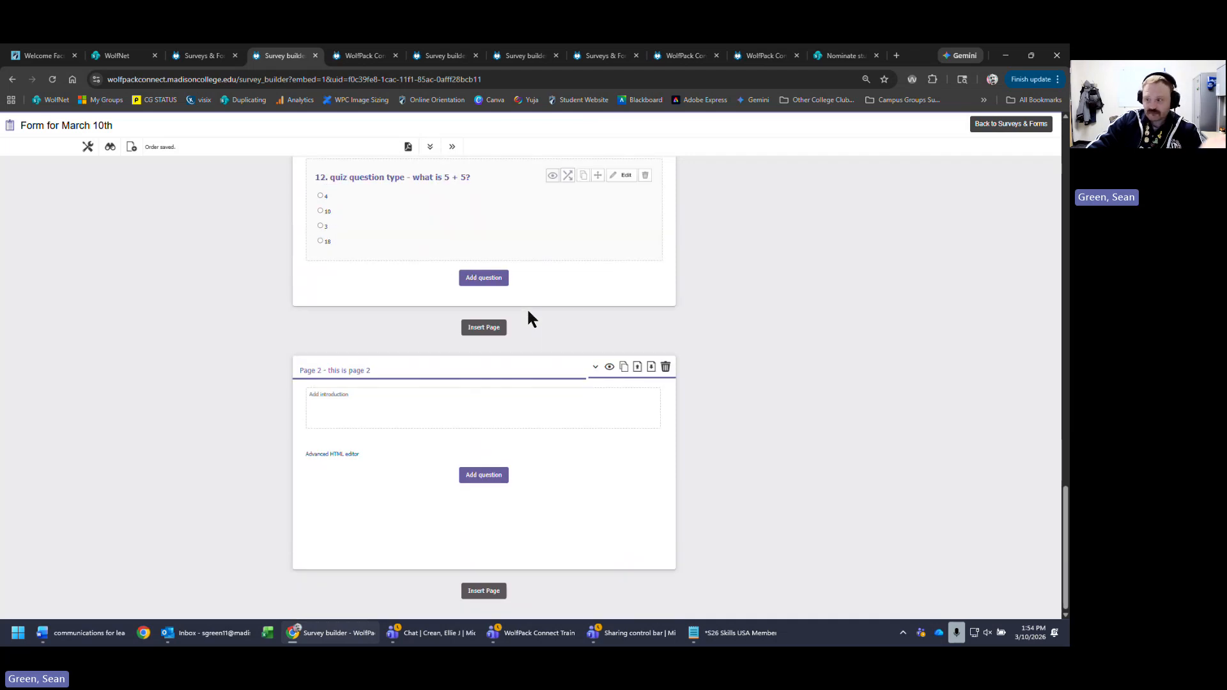
pyautogui.scroll(4, 527, 306)
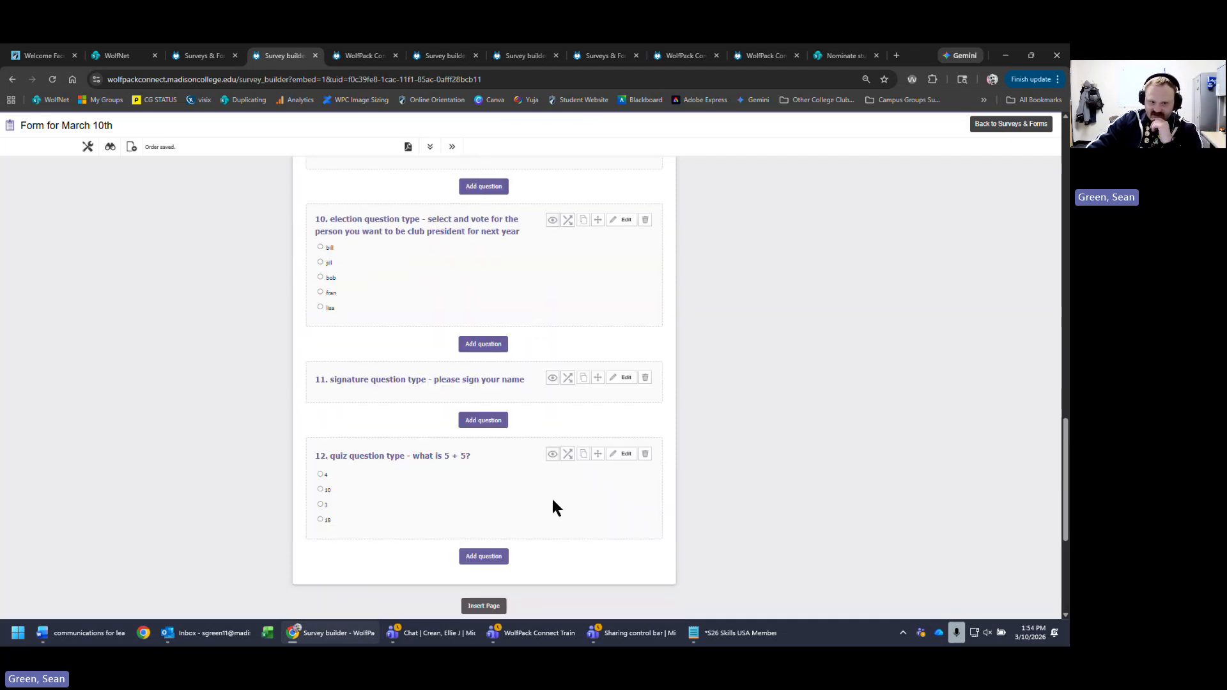
# - Add a user selector question after question 12 reading 'user selector question type - please select your officer'
pyautogui.click(484, 556)
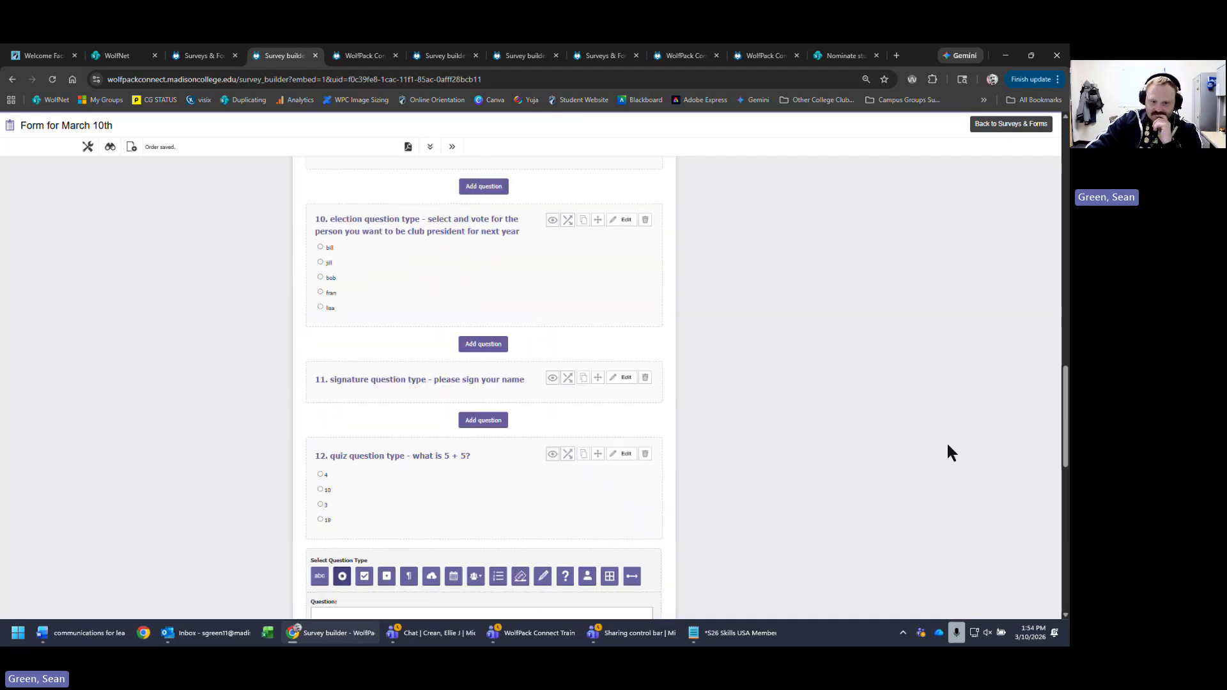
pyautogui.scroll(-4, 948, 452)
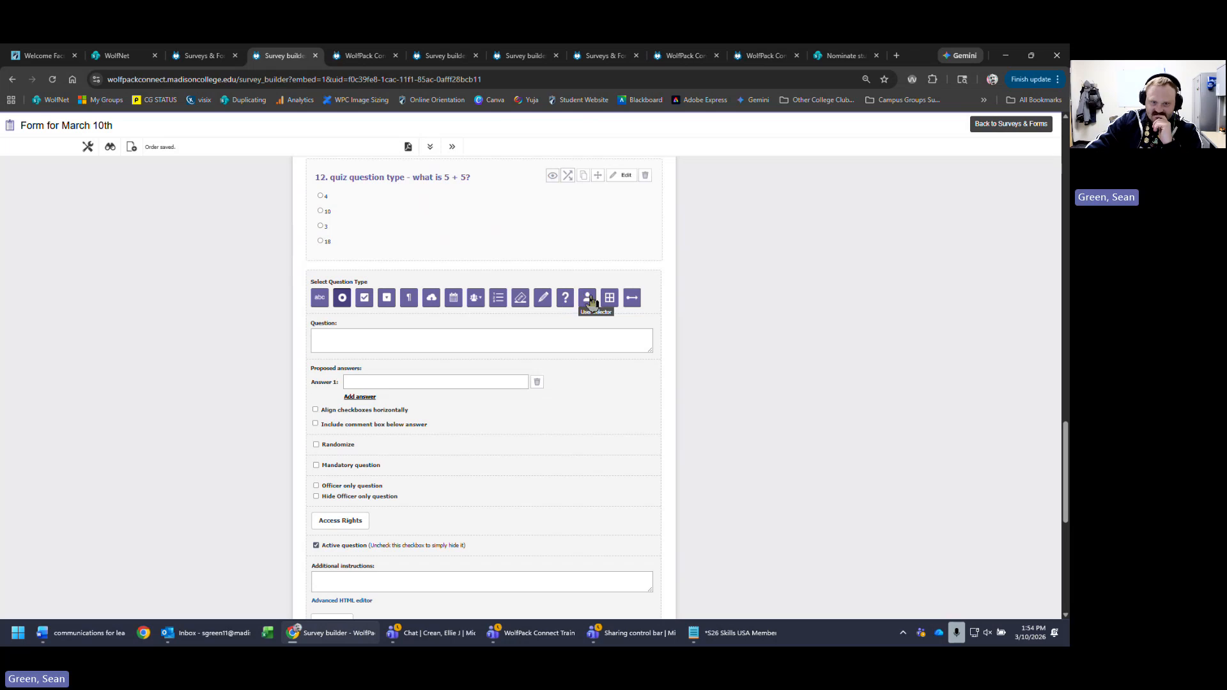
pyautogui.click(588, 299)
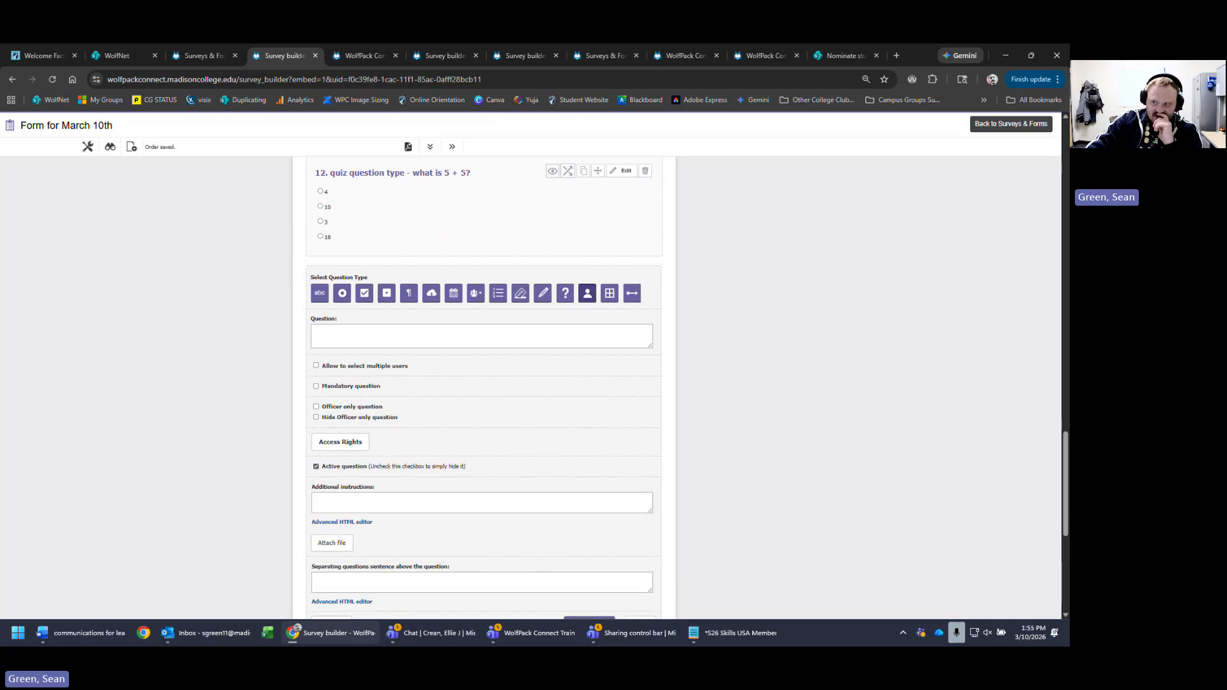
pyautogui.scroll(-1, 447, 192)
pyautogui.click(477, 253)
pyautogui.write('p')
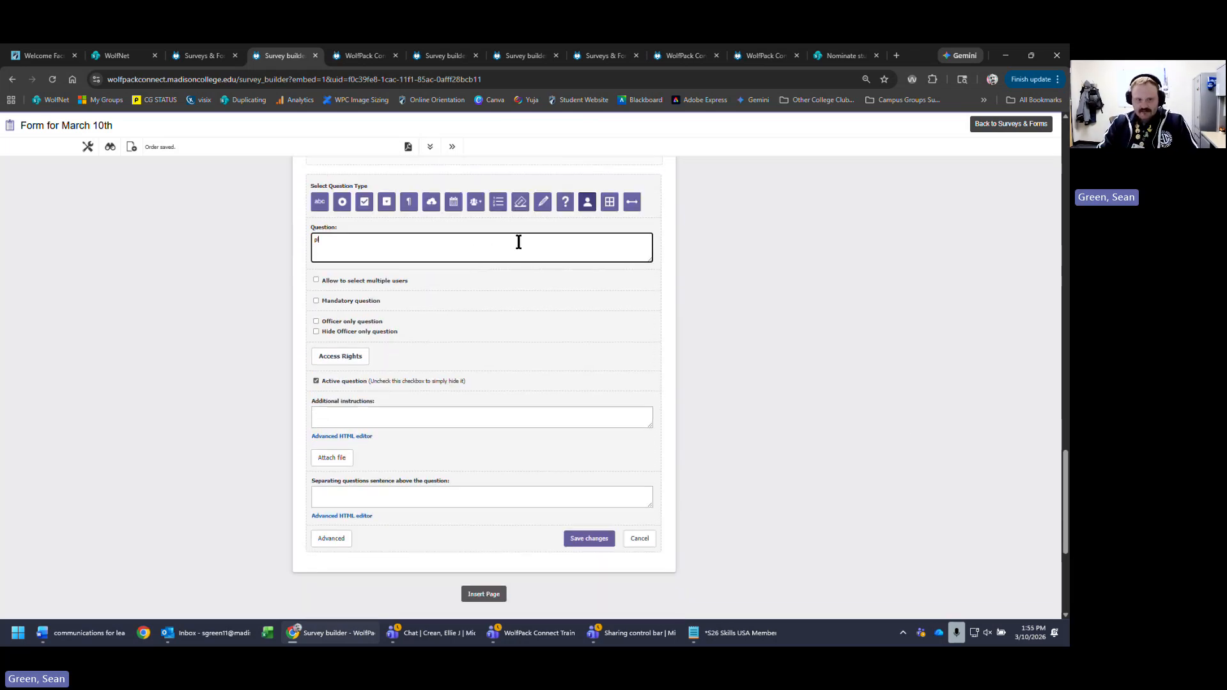
pyautogui.write('lease select')
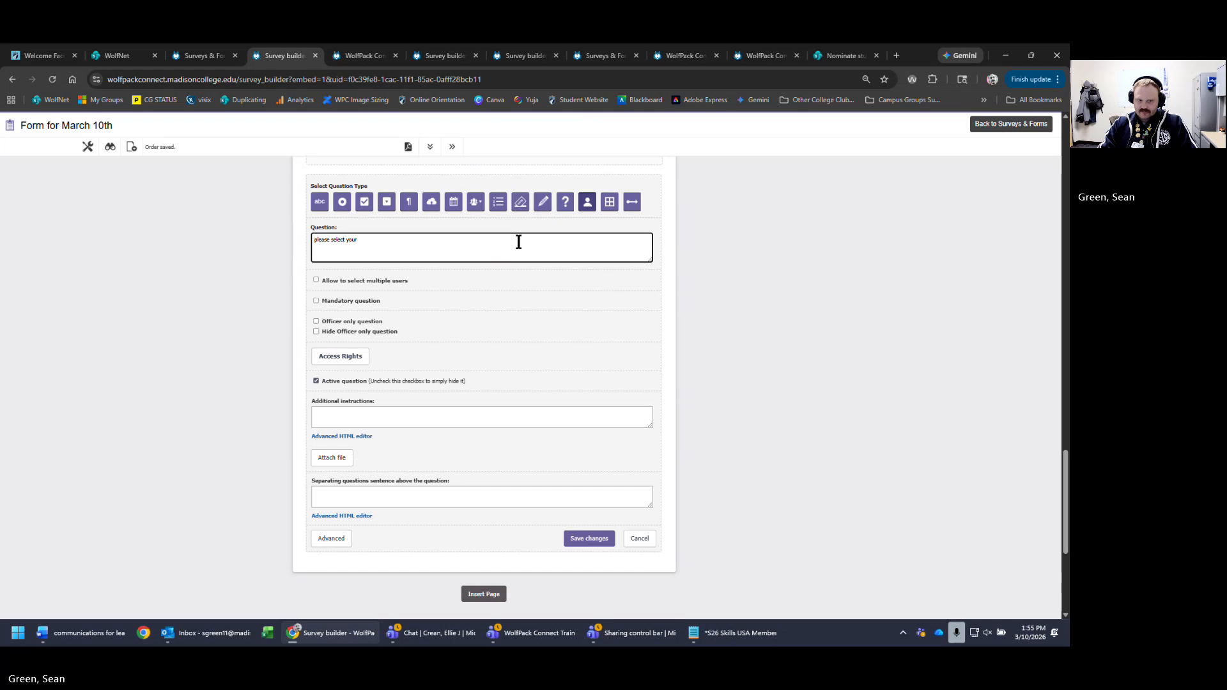
pyautogui.write('your officer')
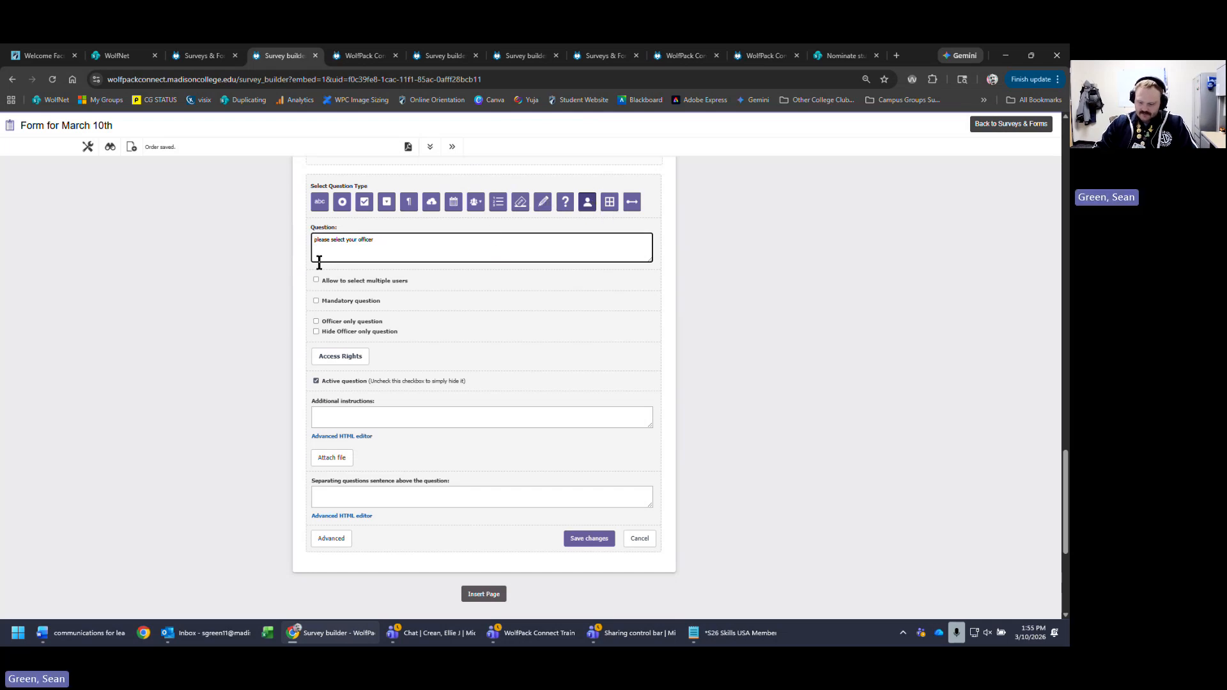
pyautogui.press('Return')
pyautogui.press('Up')
pyautogui.write('user')
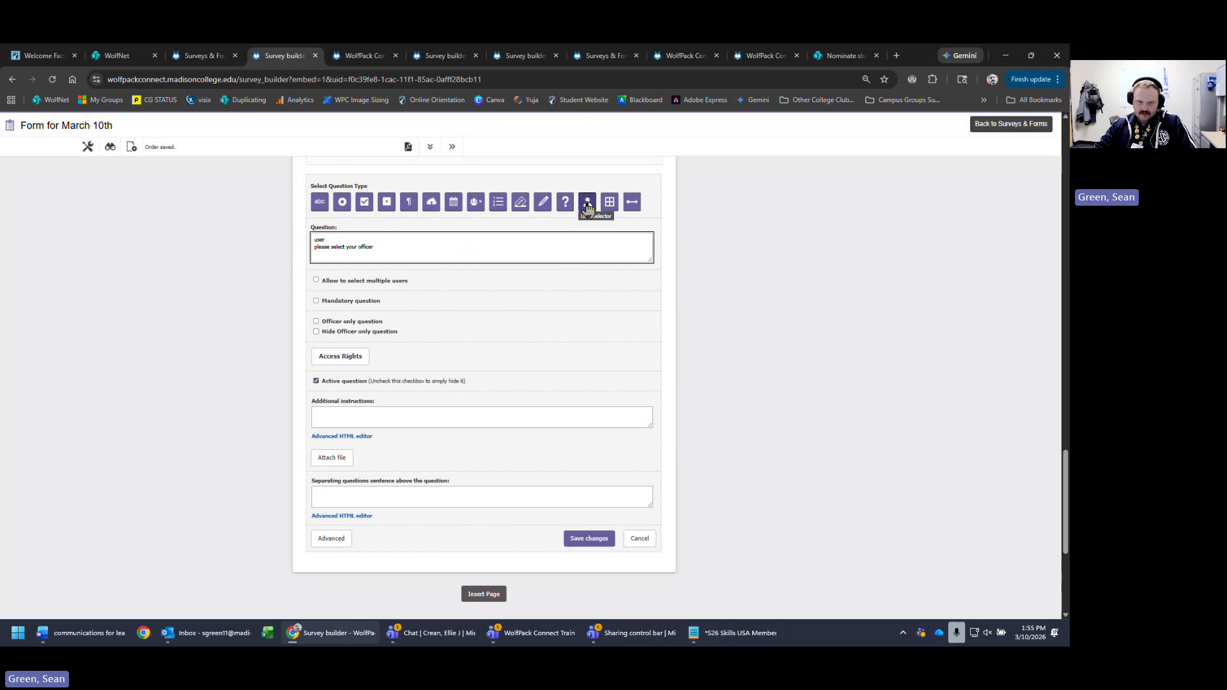
pyautogui.write(' se')
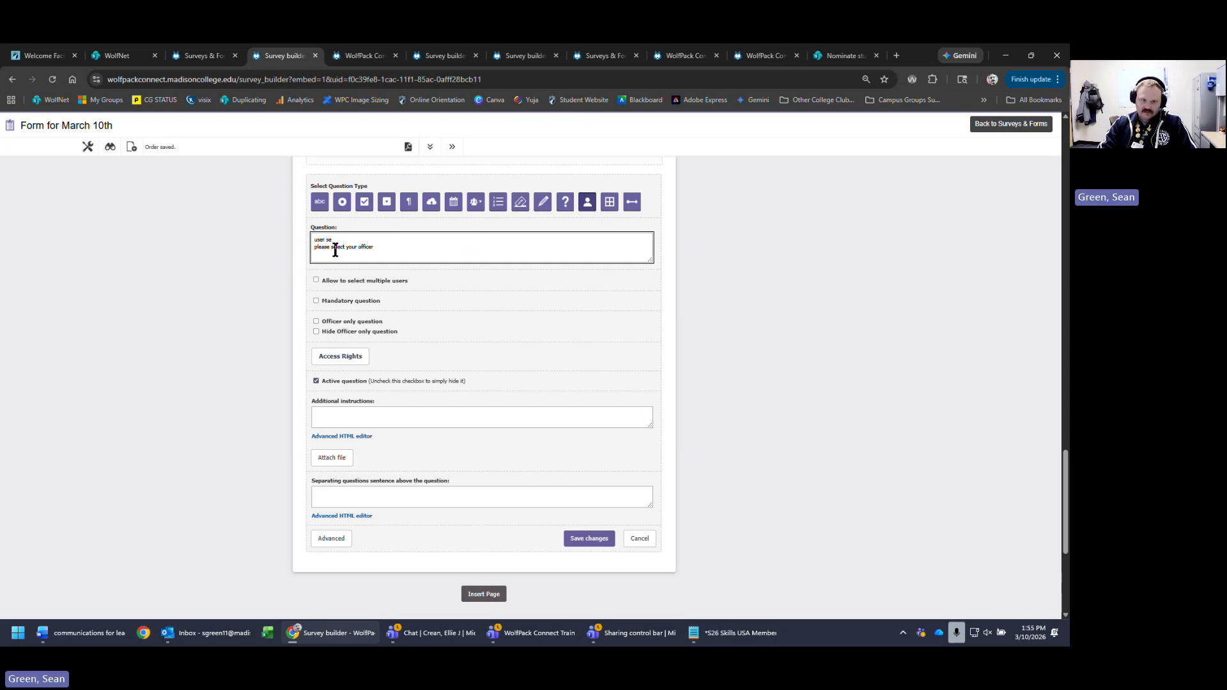
pyautogui.write('lector ')
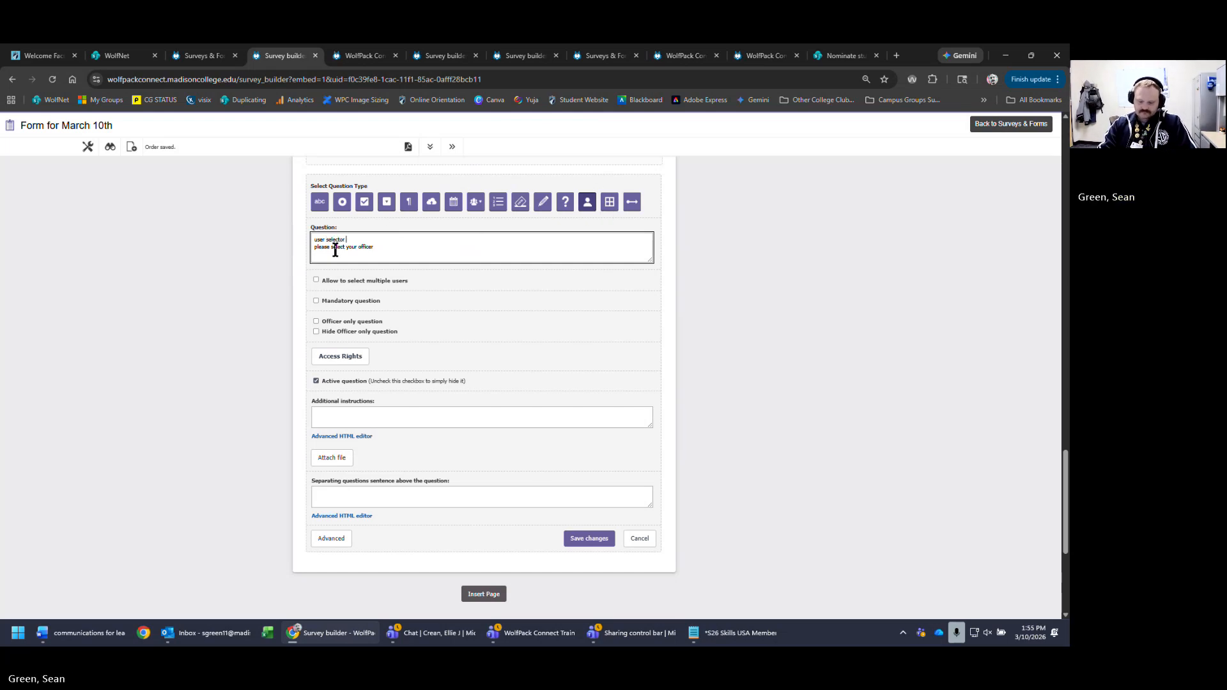
pyautogui.write('question type -')
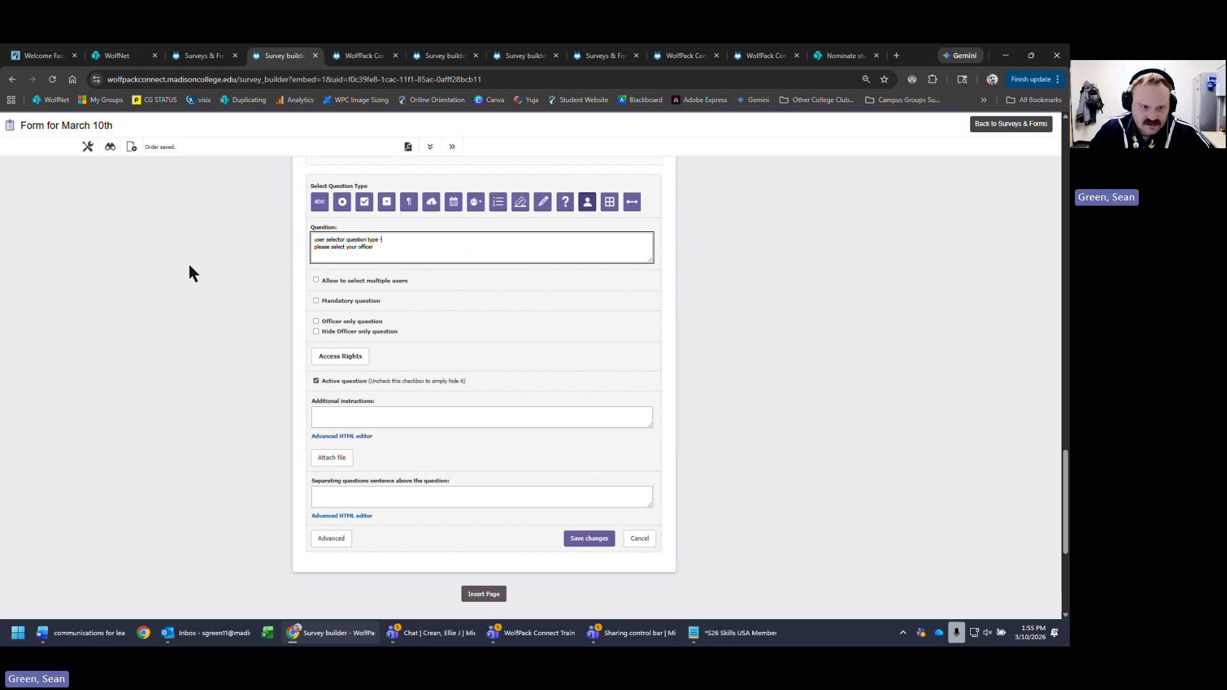
# - Allow selecting multiple users, correct the wording to 'officers', and save the question
pyautogui.click(366, 285)
pyautogui.click(368, 282)
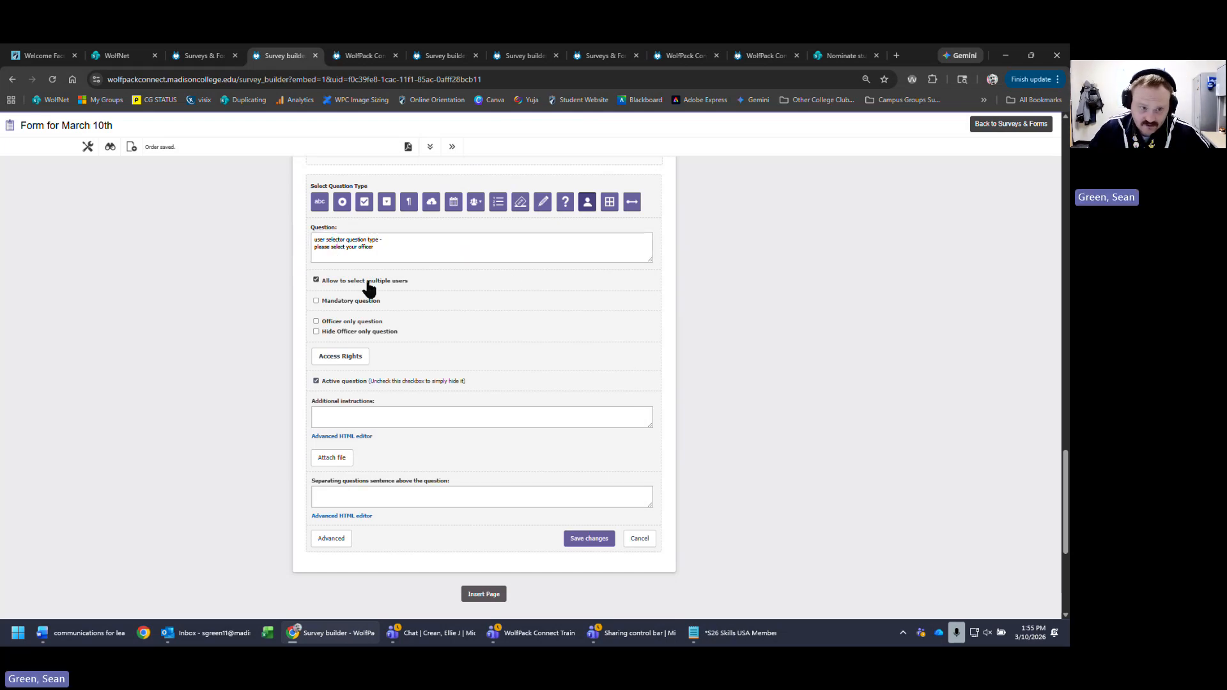
pyautogui.doubleClick(369, 282)
pyautogui.click(345, 285)
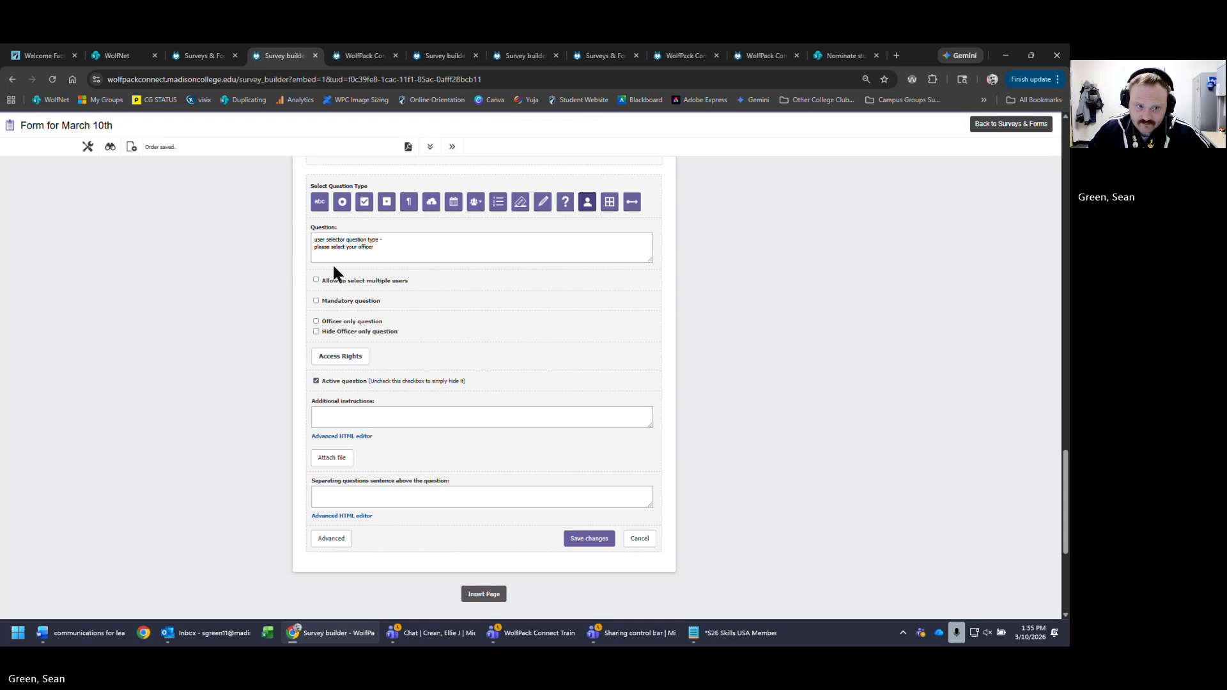
pyautogui.click(397, 247)
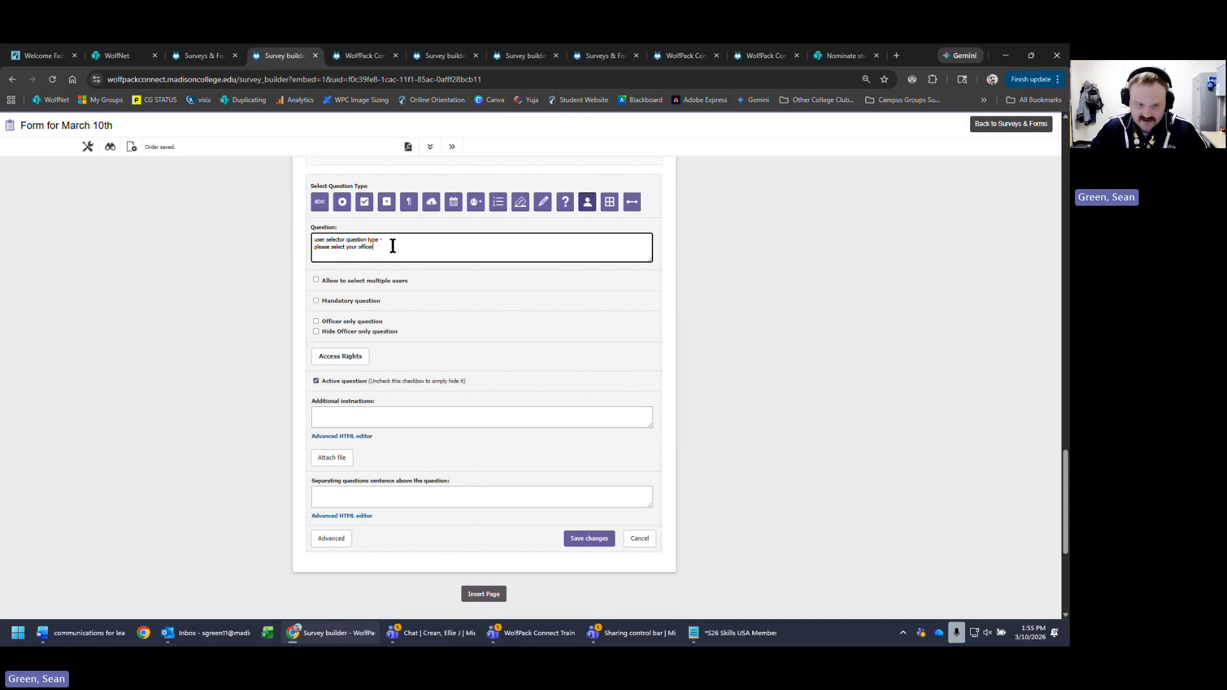
pyautogui.write('s')
pyautogui.click(347, 281)
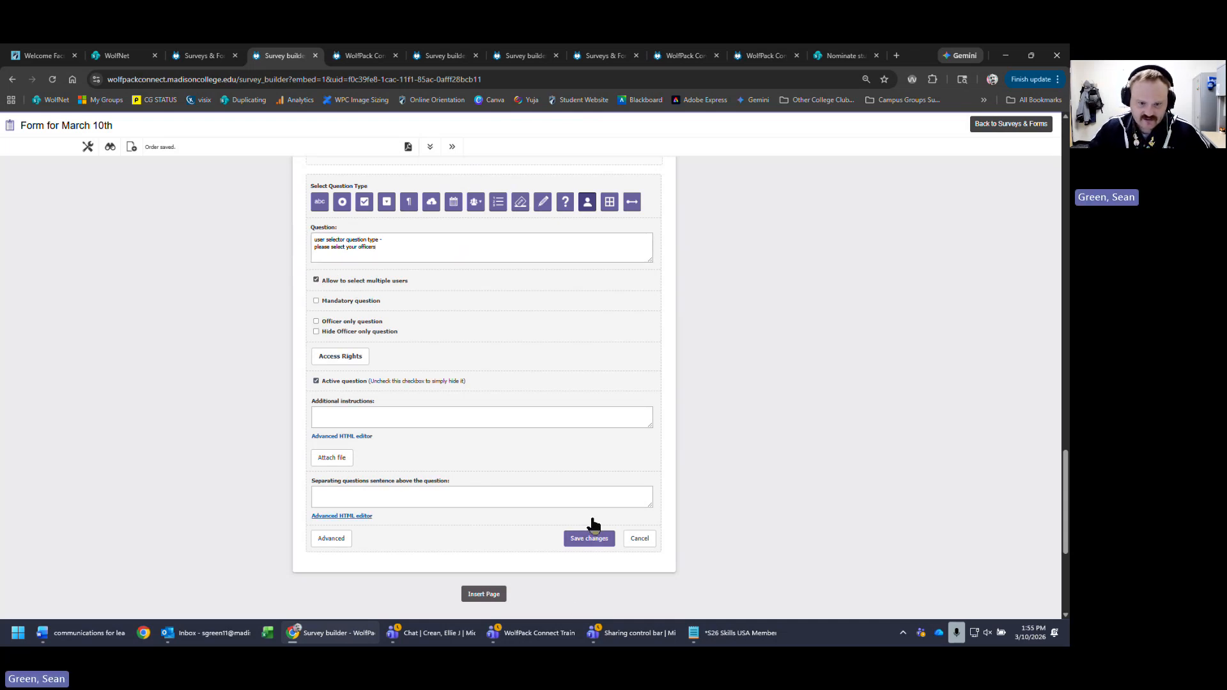
pyautogui.click(587, 540)
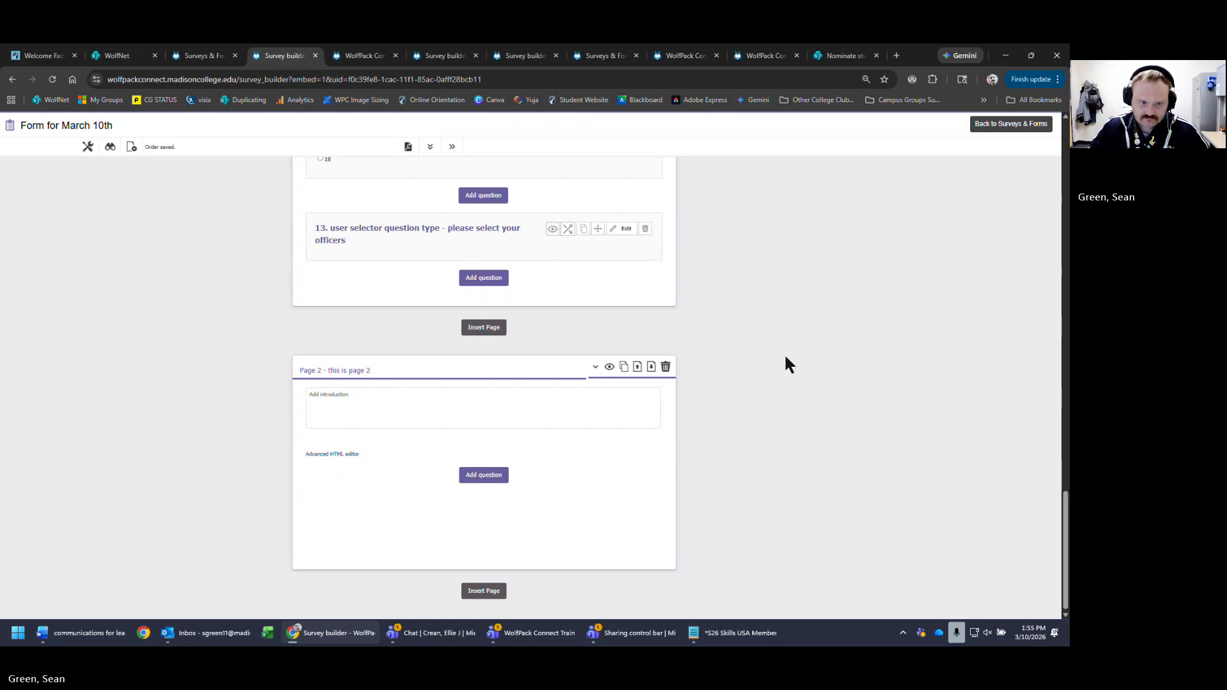
# - Add a new rubric-type question after question 13
pyautogui.scroll(4, 665, 309)
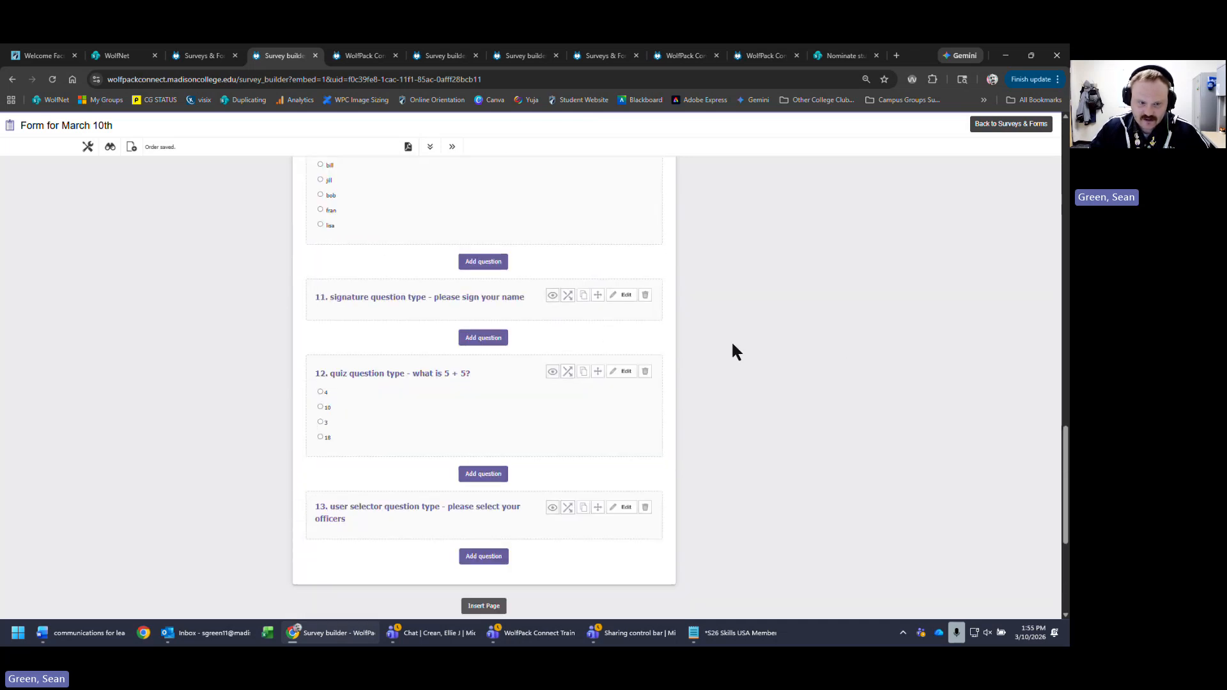
pyautogui.scroll(-2, 545, 573)
pyautogui.click(489, 447)
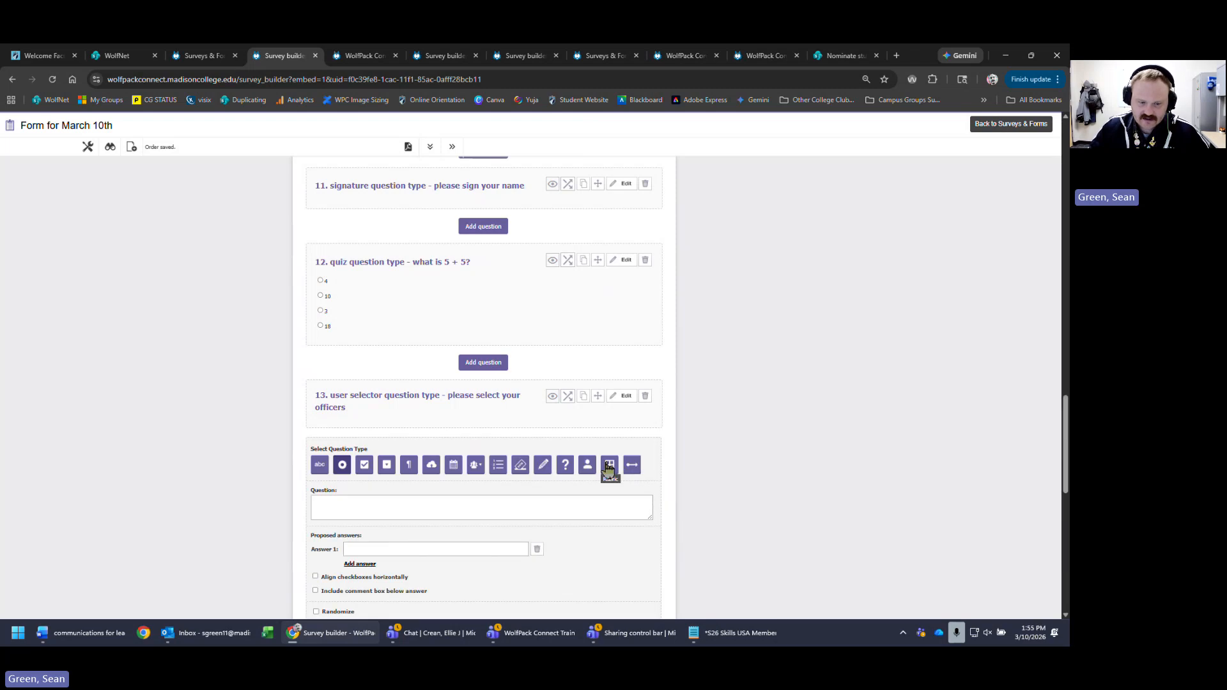
pyautogui.click(609, 467)
pyautogui.scroll(-5, 557, 441)
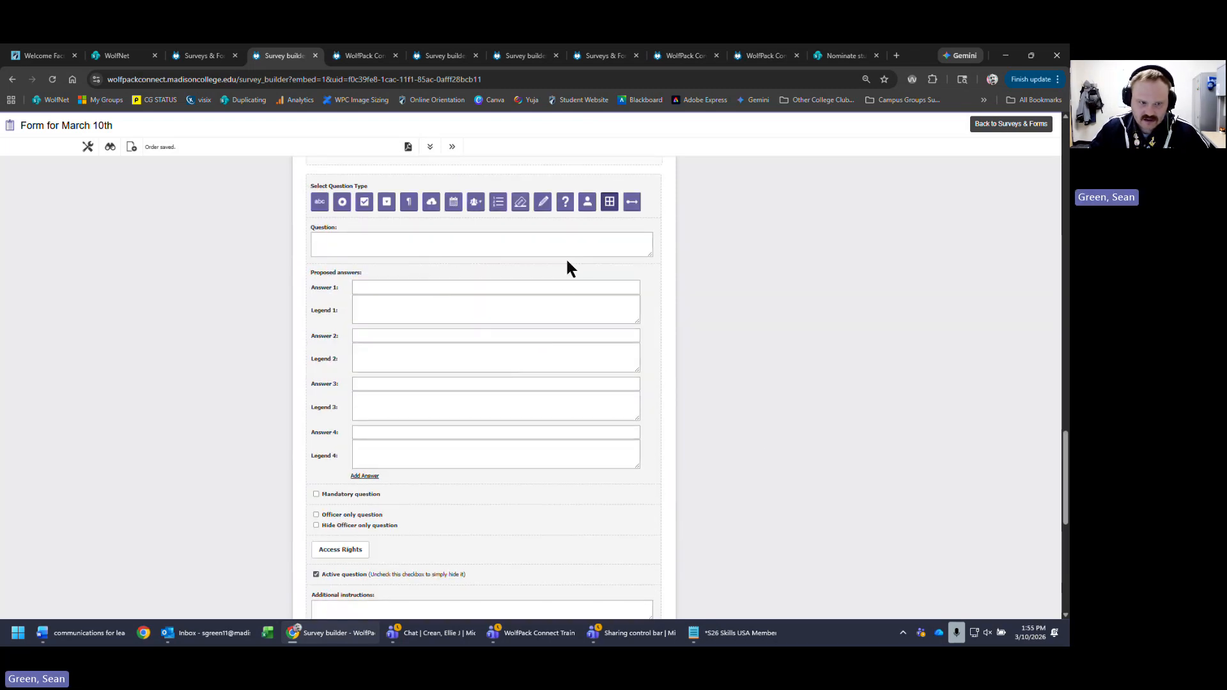
# - Fill the rubric answers 1, 2, 3, 4 with legends 1a, 2a, 3a, 4a
pyautogui.click(566, 287)
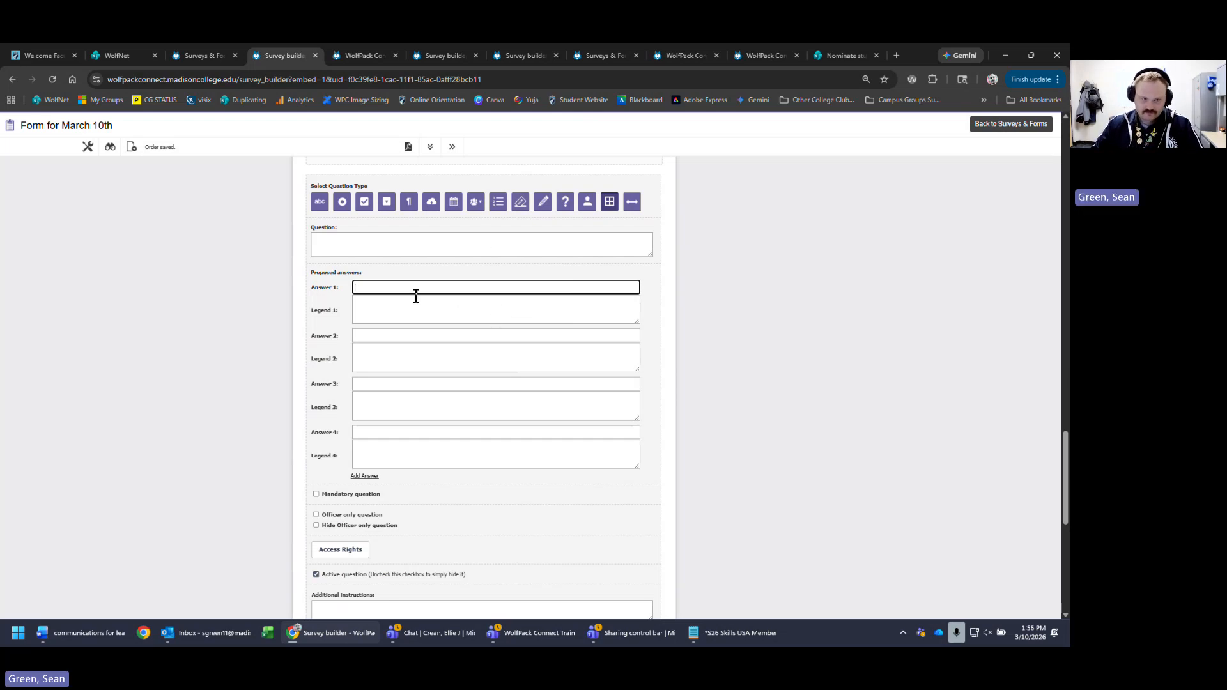
pyautogui.write('1')
pyautogui.click(458, 311)
pyautogui.write('1a')
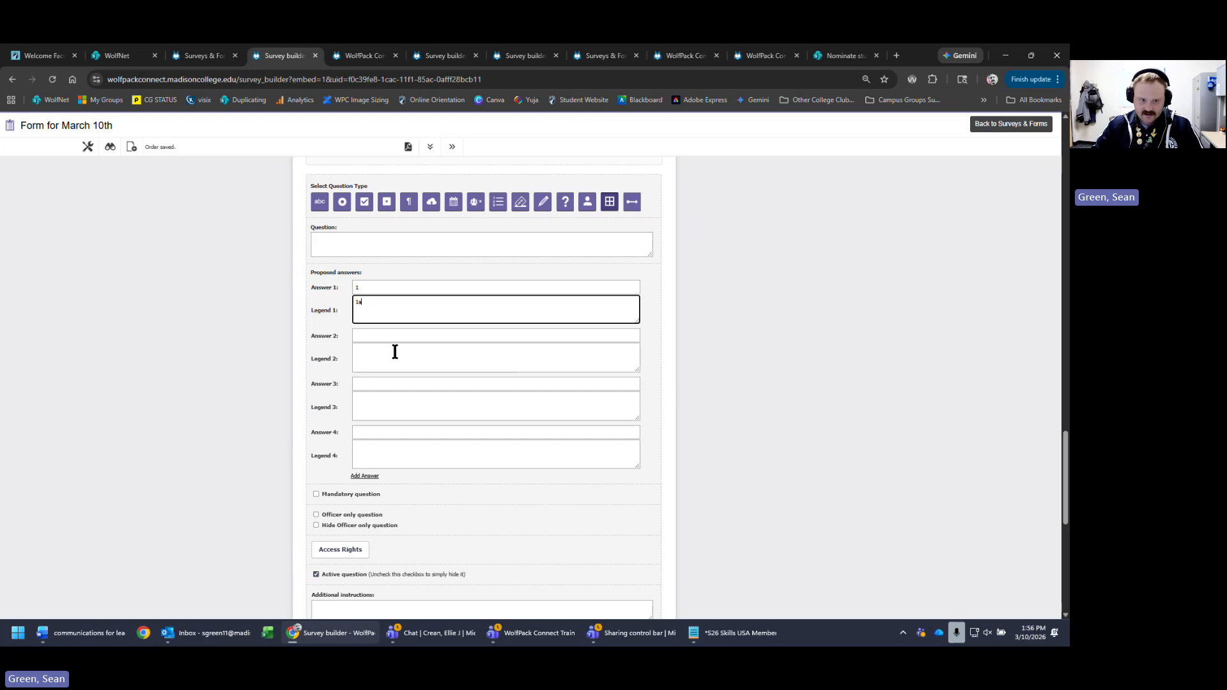
pyautogui.click(423, 334)
pyautogui.write('2')
pyautogui.click(384, 356)
pyautogui.write('2a')
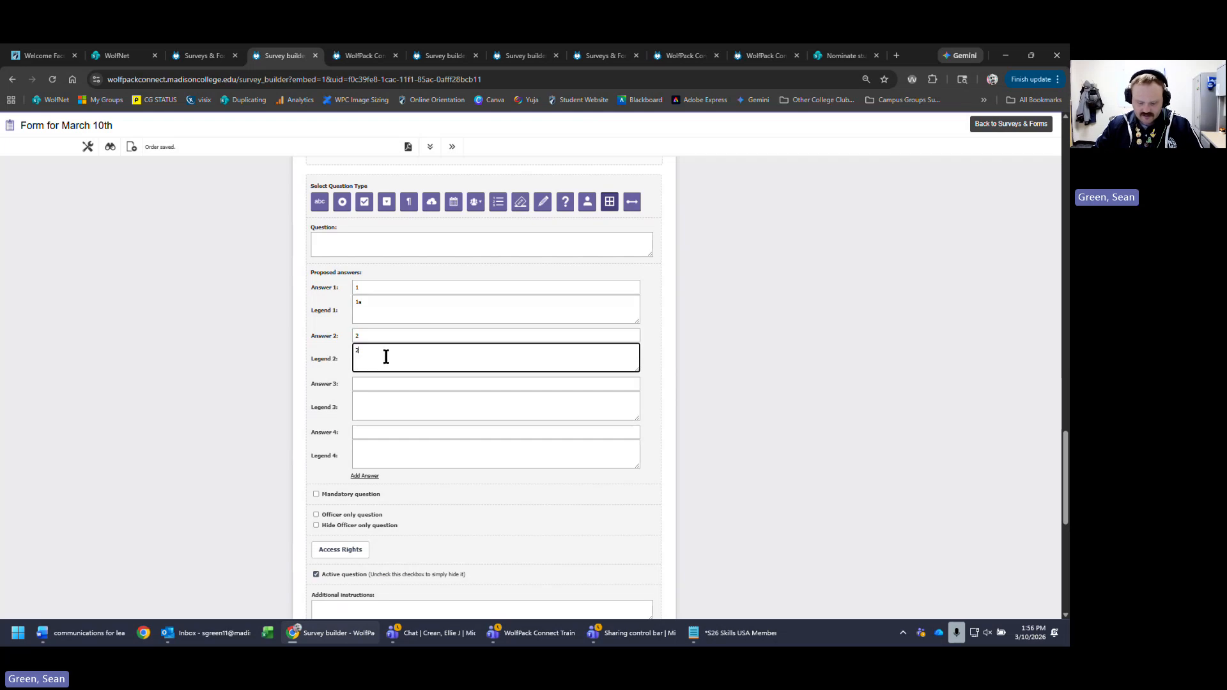
pyautogui.click(406, 384)
pyautogui.write('3')
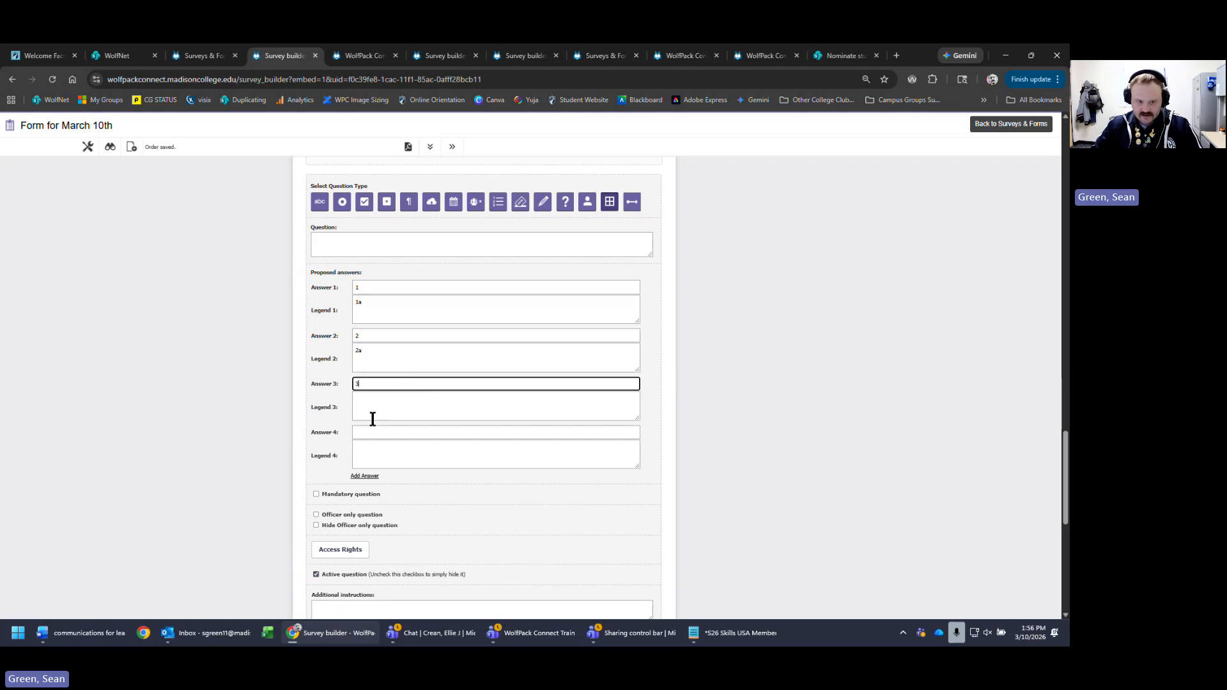
pyautogui.click(393, 401)
pyautogui.write('3a')
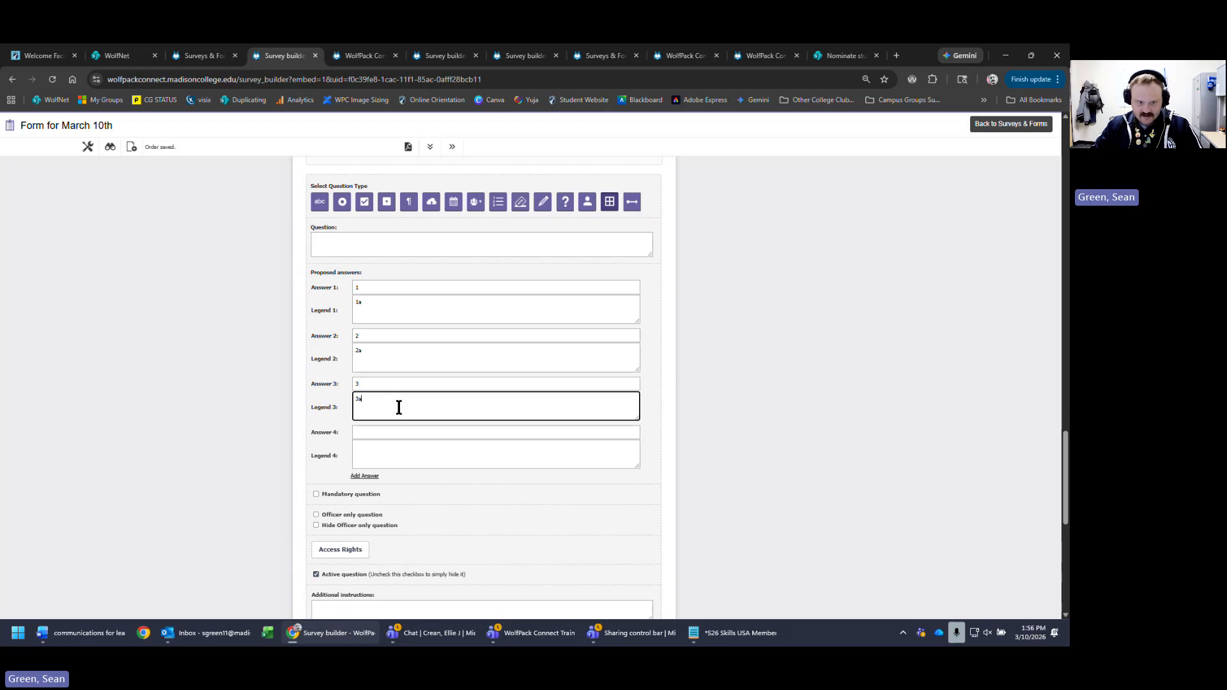
pyautogui.click(405, 434)
pyautogui.write('4')
pyautogui.click(396, 452)
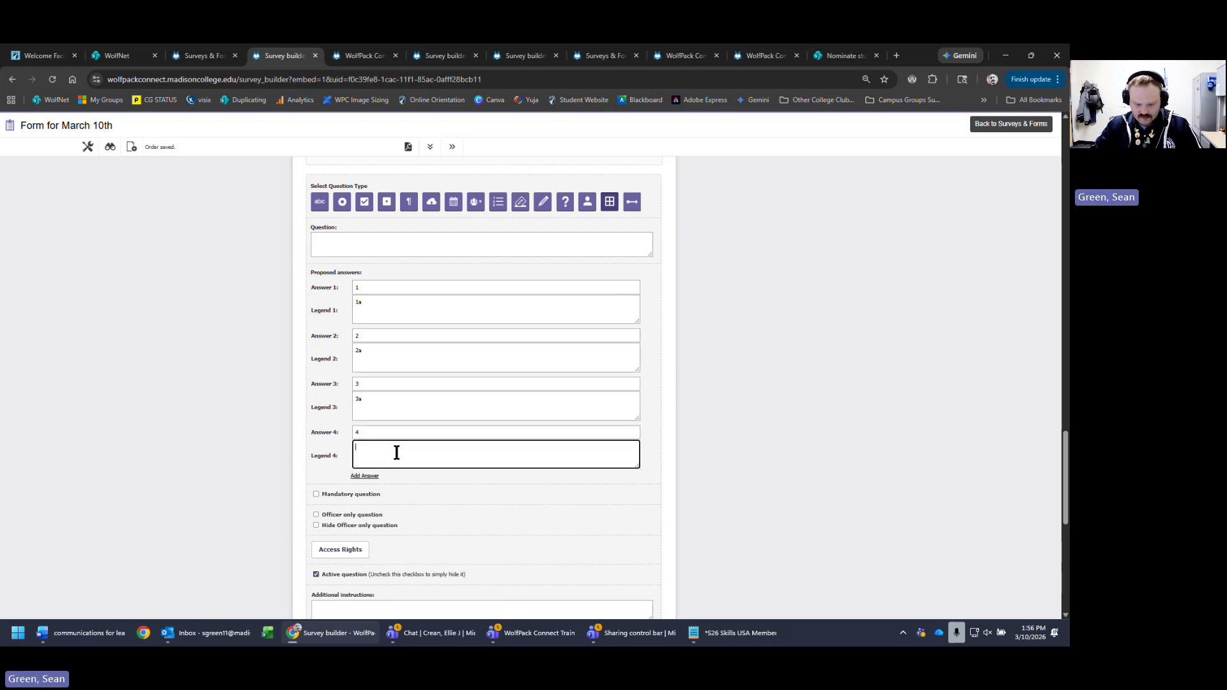
pyautogui.write('4a')
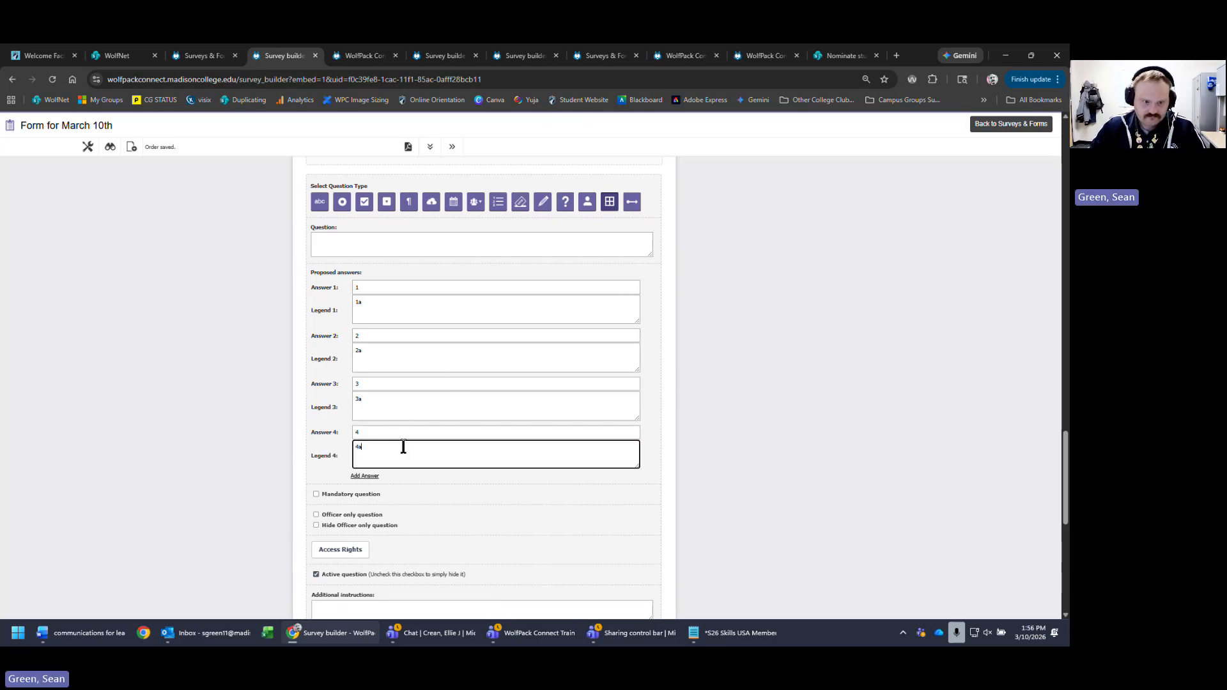
# - Word the rubric question 'rubric question type'
pyautogui.click(429, 242)
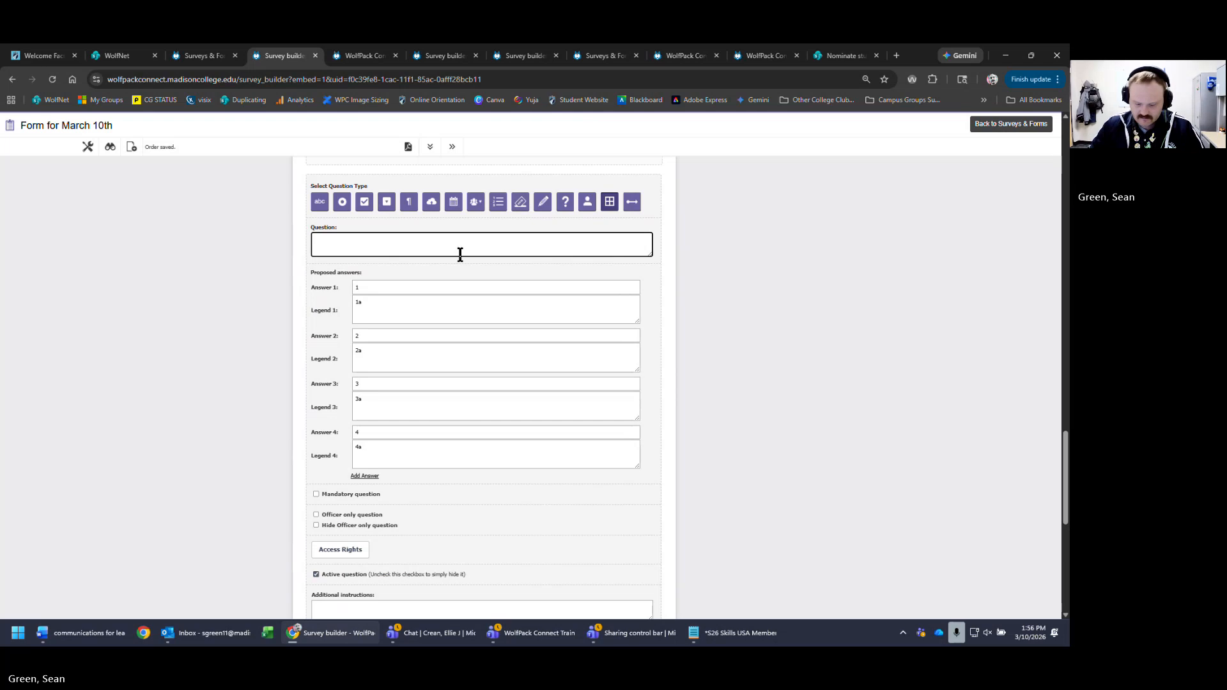
pyautogui.write('rubric qu')
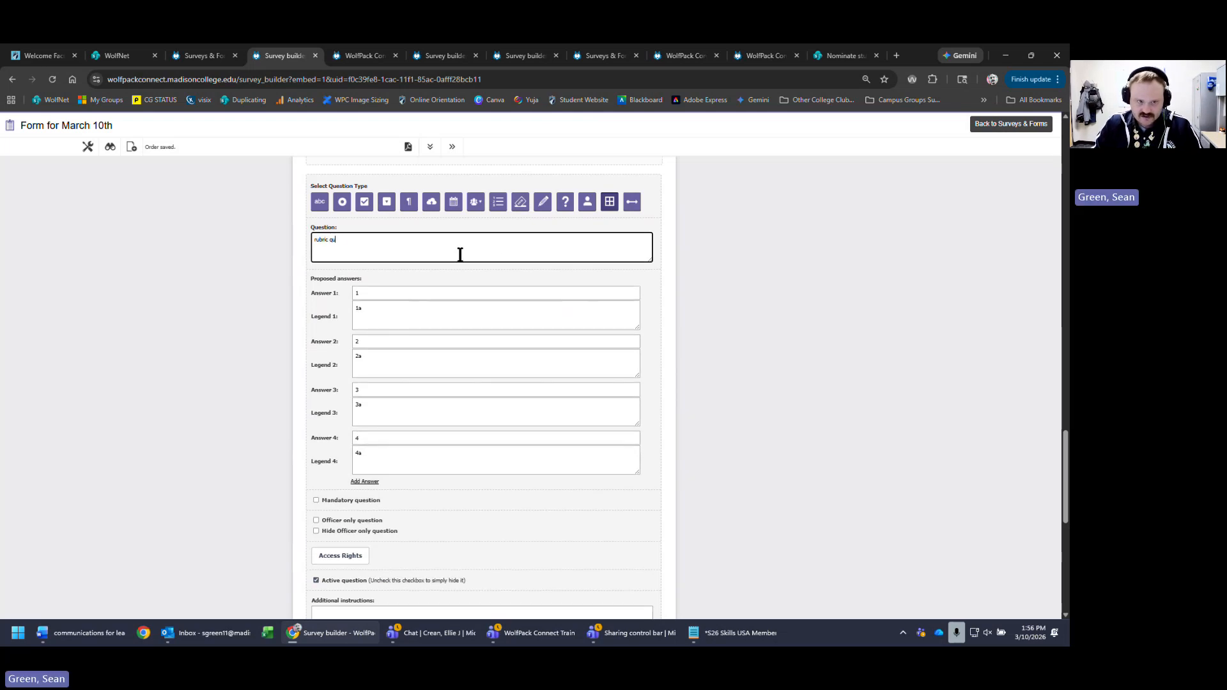
pyautogui.write('estion type')
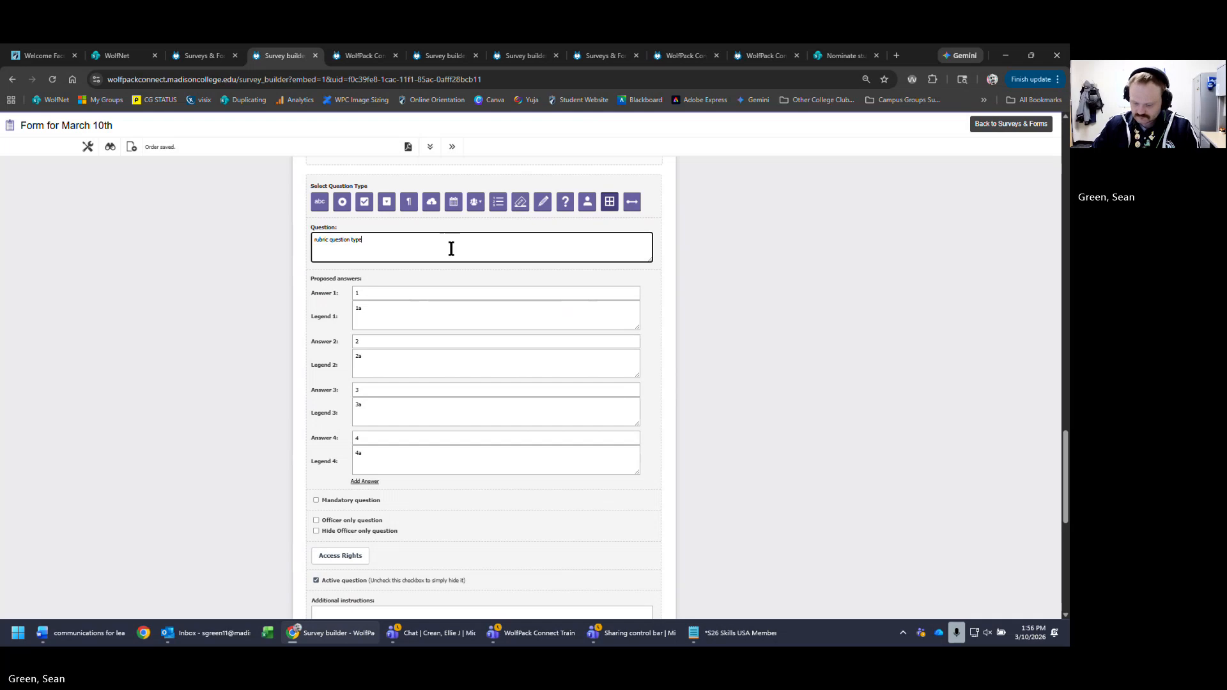
pyautogui.scroll(4, 618, 345)
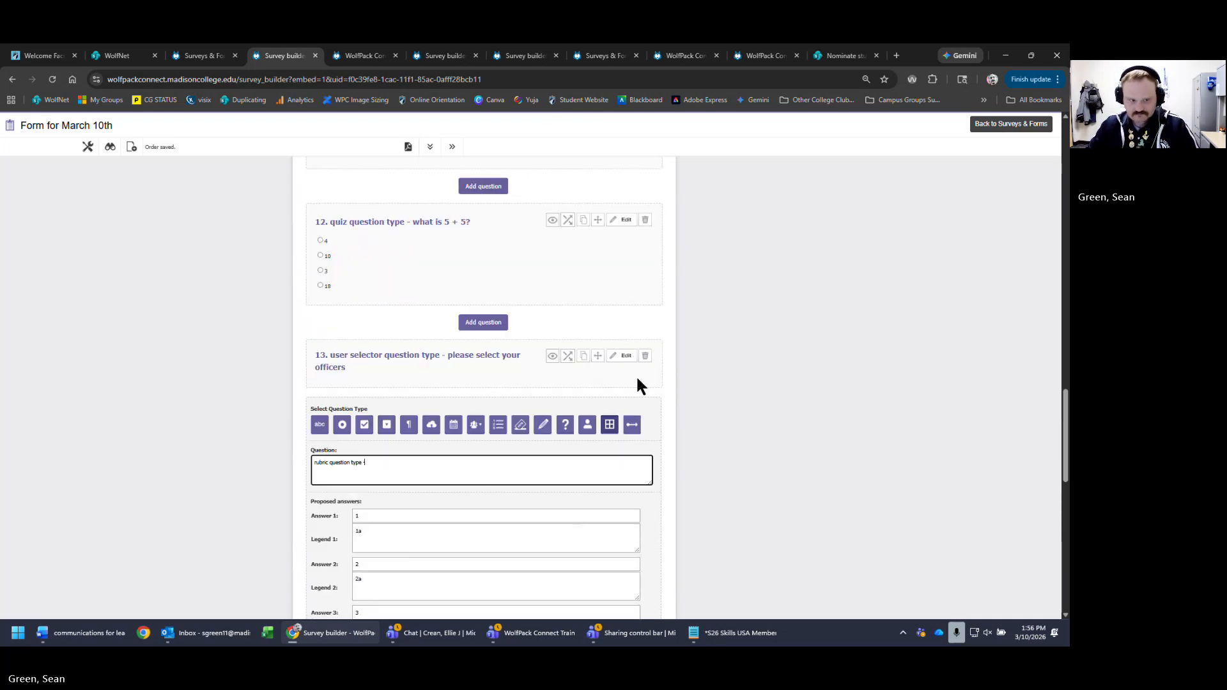
pyautogui.scroll(-5, 738, 416)
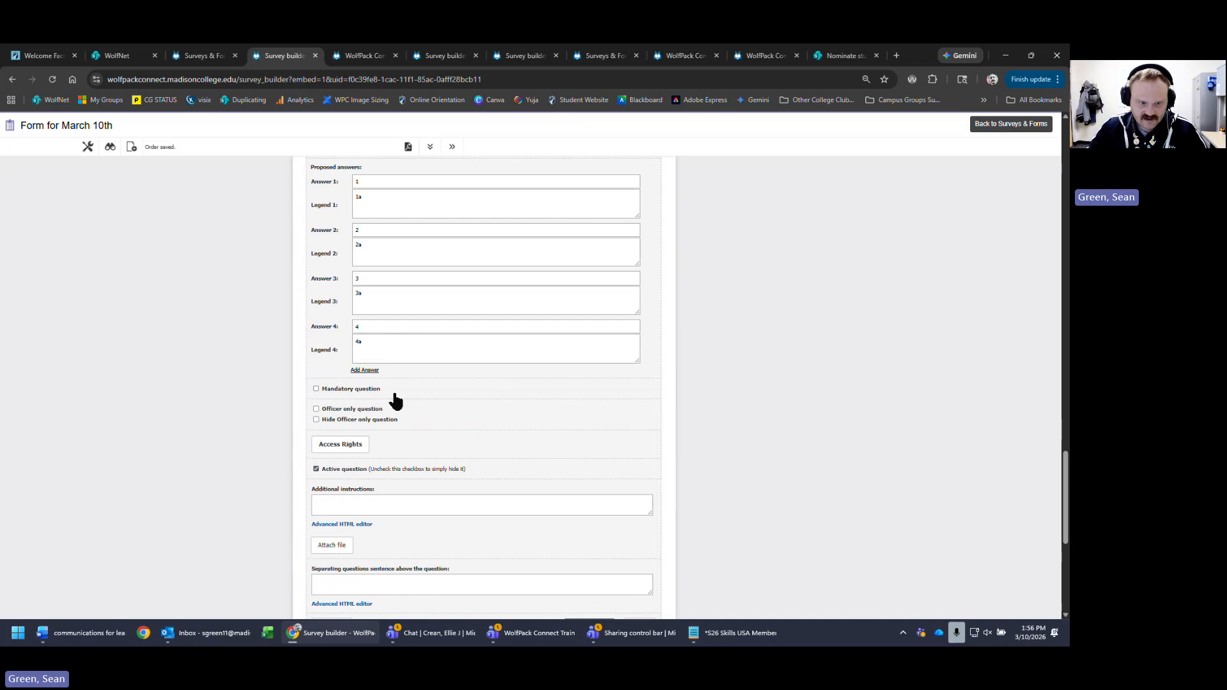
pyautogui.scroll(-3, 544, 518)
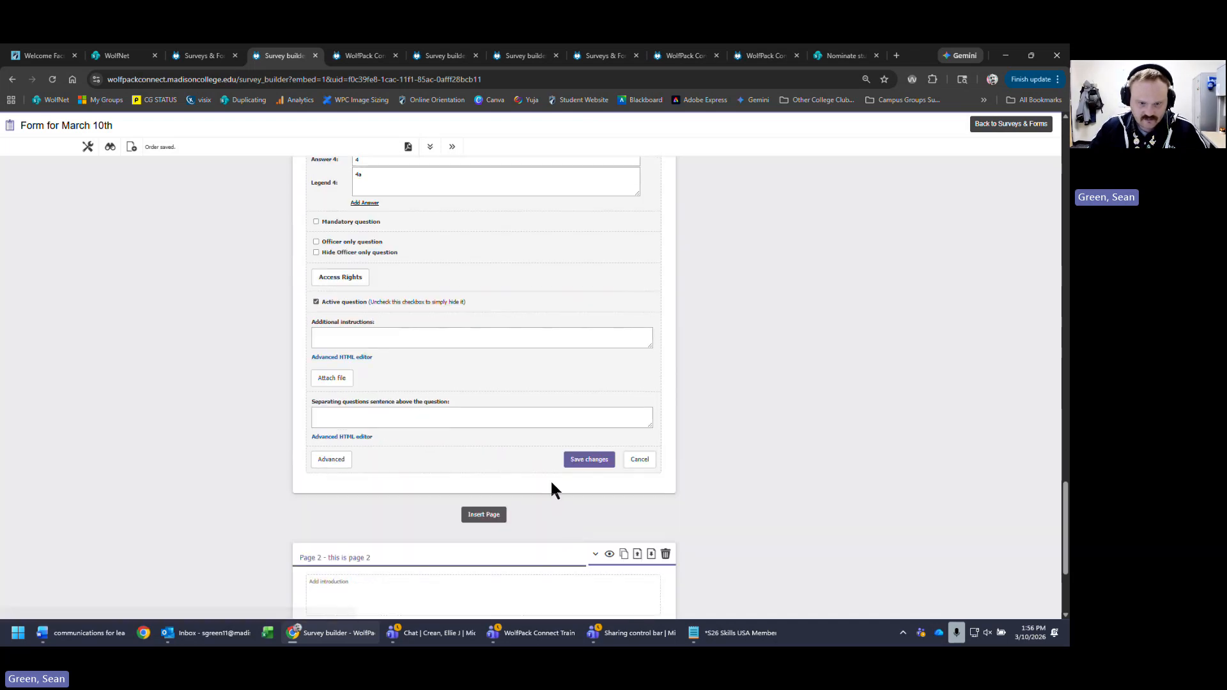
# - Save the rubric and reopen question 14 for editing
pyautogui.click(594, 461)
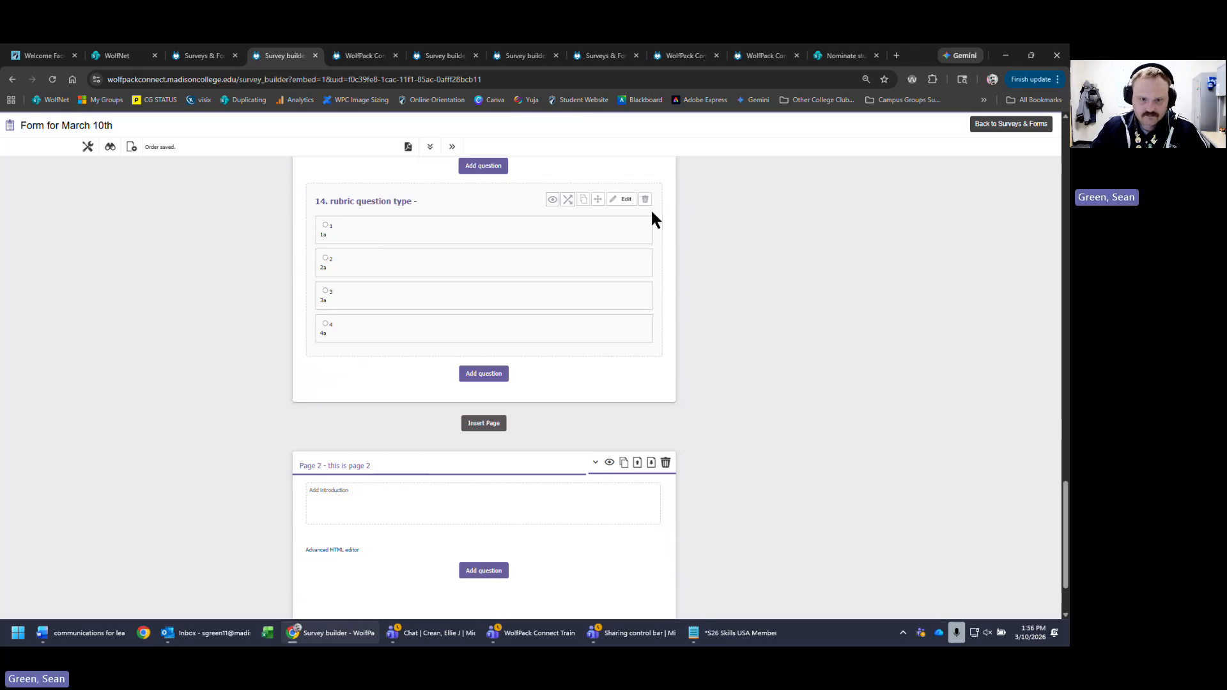
pyautogui.click(625, 203)
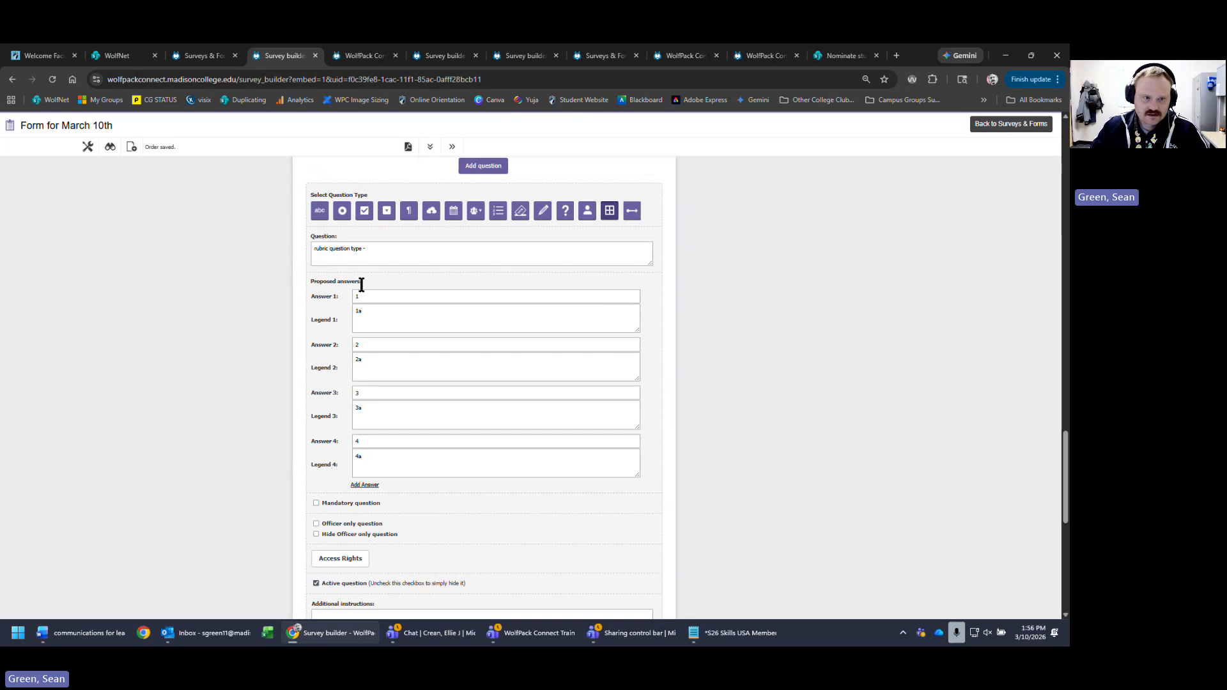
pyautogui.click(435, 248)
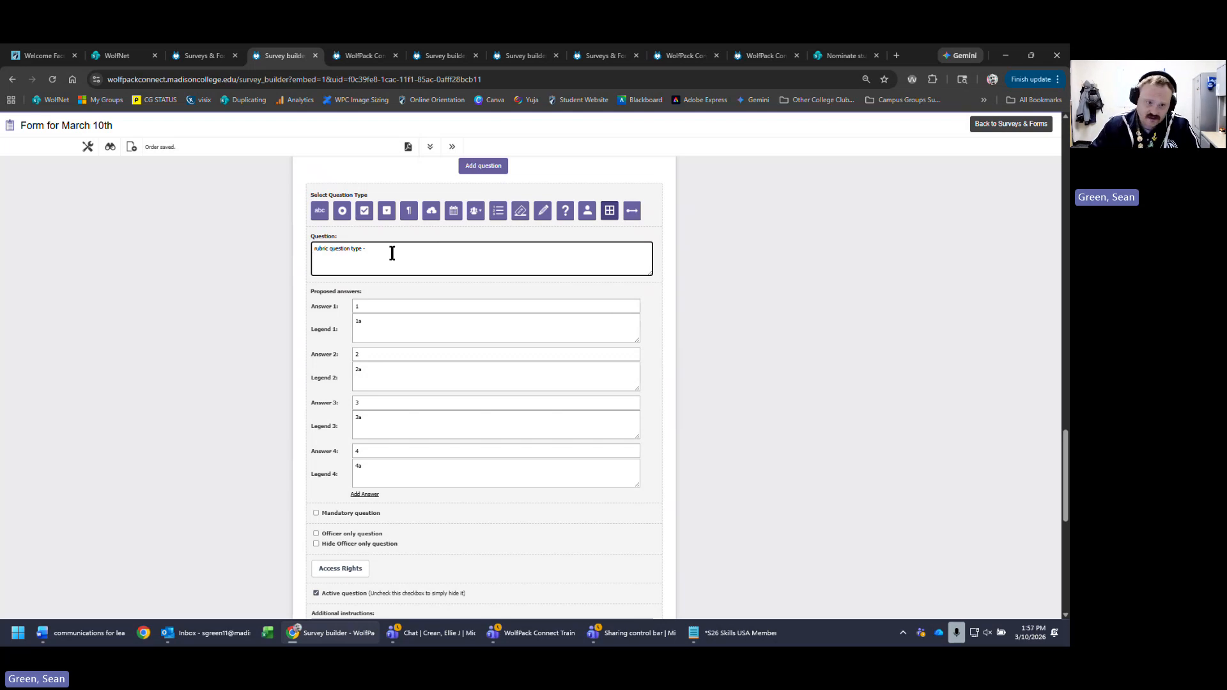
# - Set the first answer to attendance with legend 'the person went to all meetings that were required.'
pyautogui.click(445, 306)
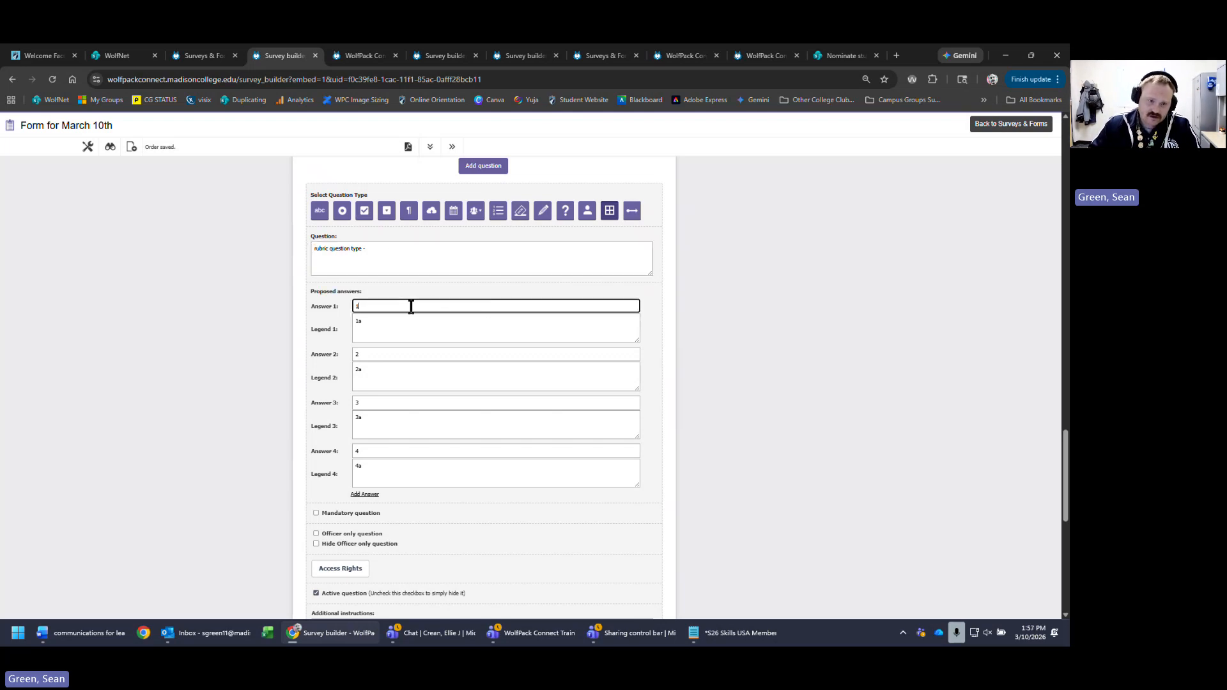
pyautogui.write('att')
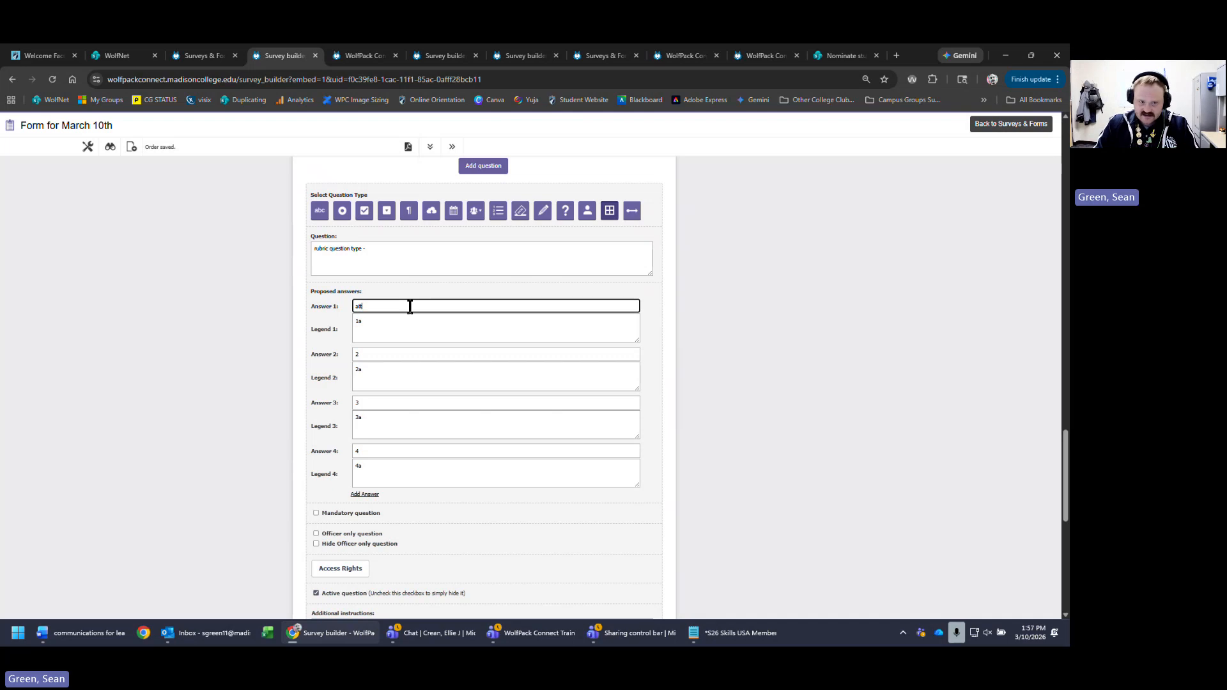
pyautogui.write('ended all')
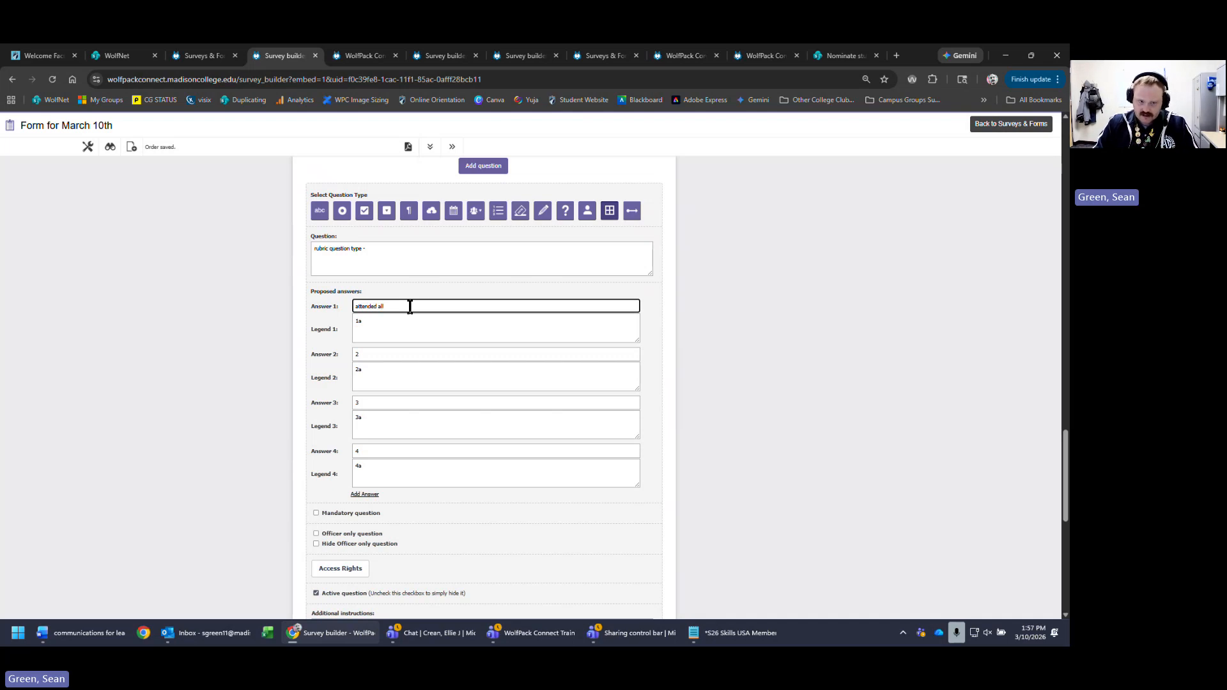
pyautogui.write(' m')
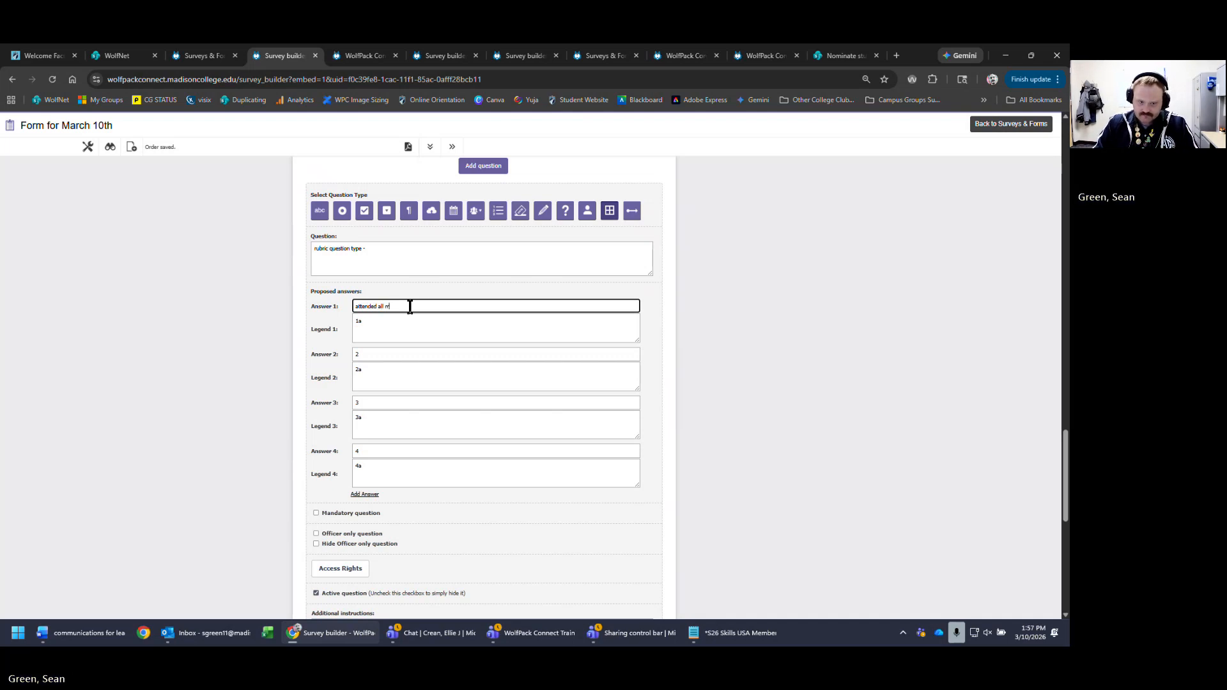
pyautogui.press('BackSpace')
pyautogui.press('BackSpace')
pyautogui.press('BackSpace')
pyautogui.press('BackSpace')
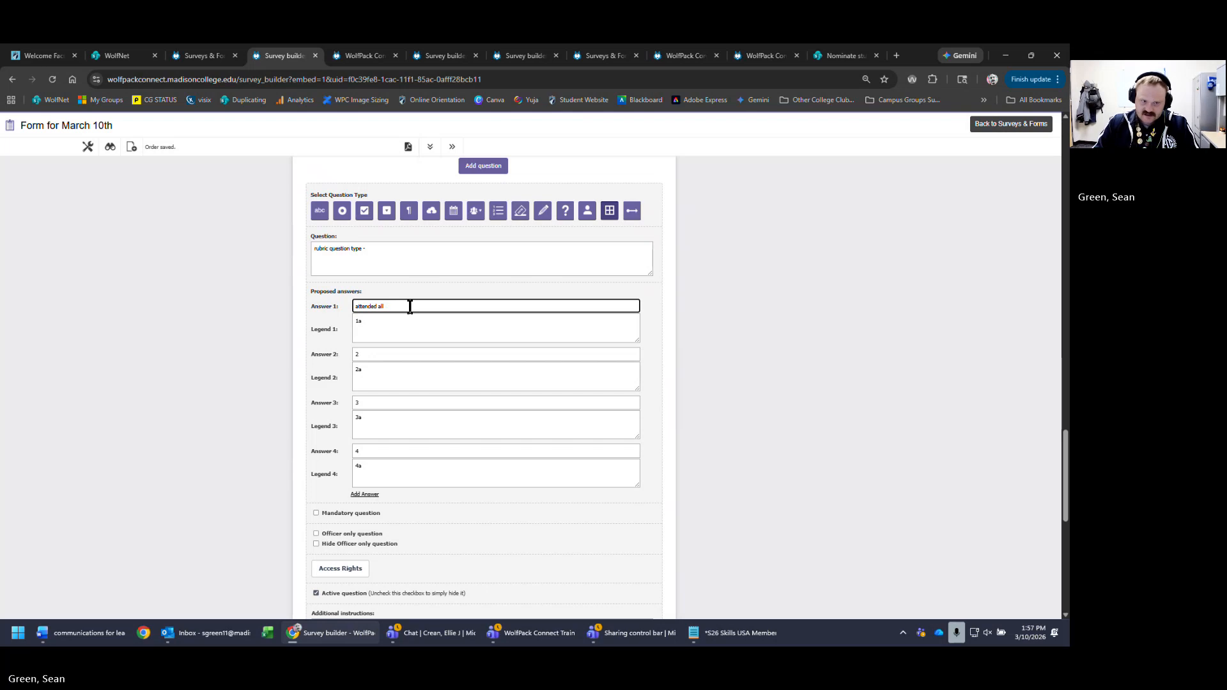
pyautogui.press('BackSpace')
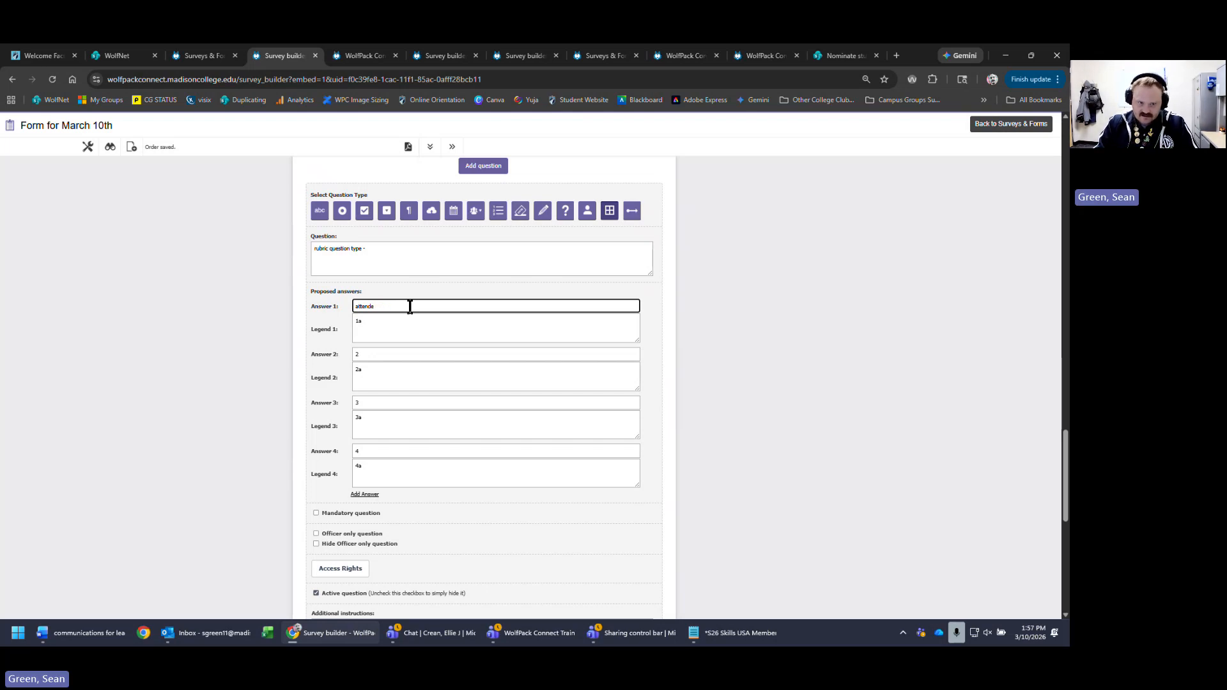
pyautogui.write('n')
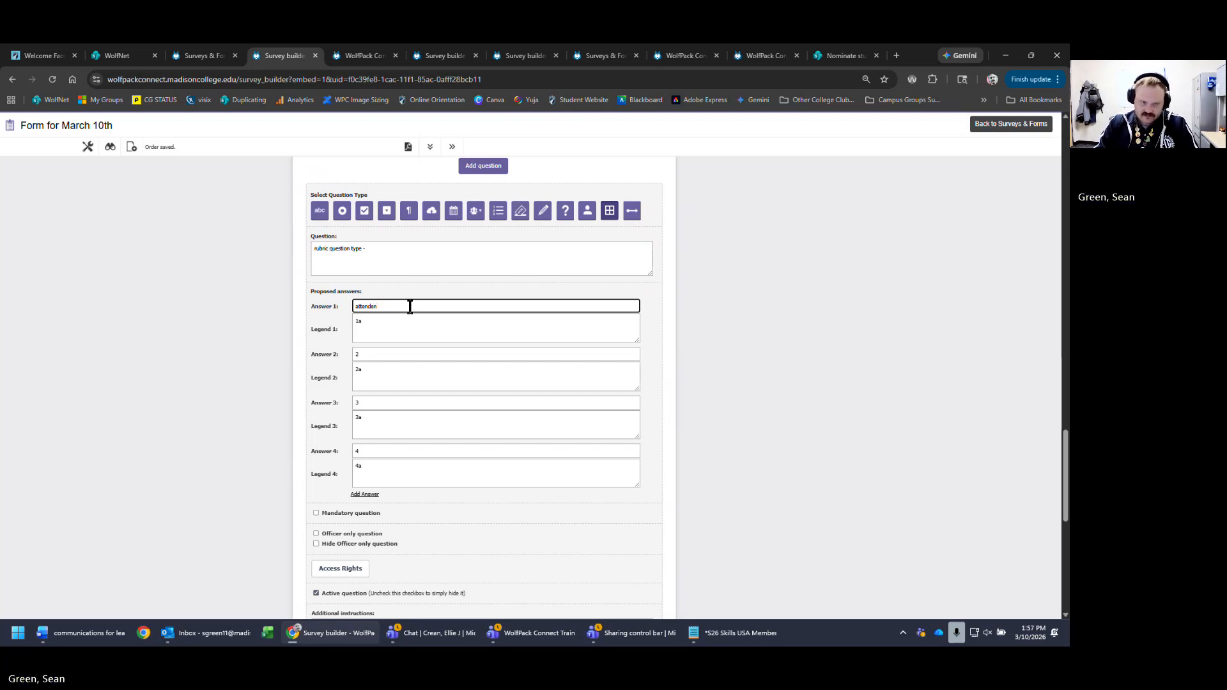
pyautogui.write('ce')
pyautogui.press('BackSpace')
pyautogui.press('BackSpace')
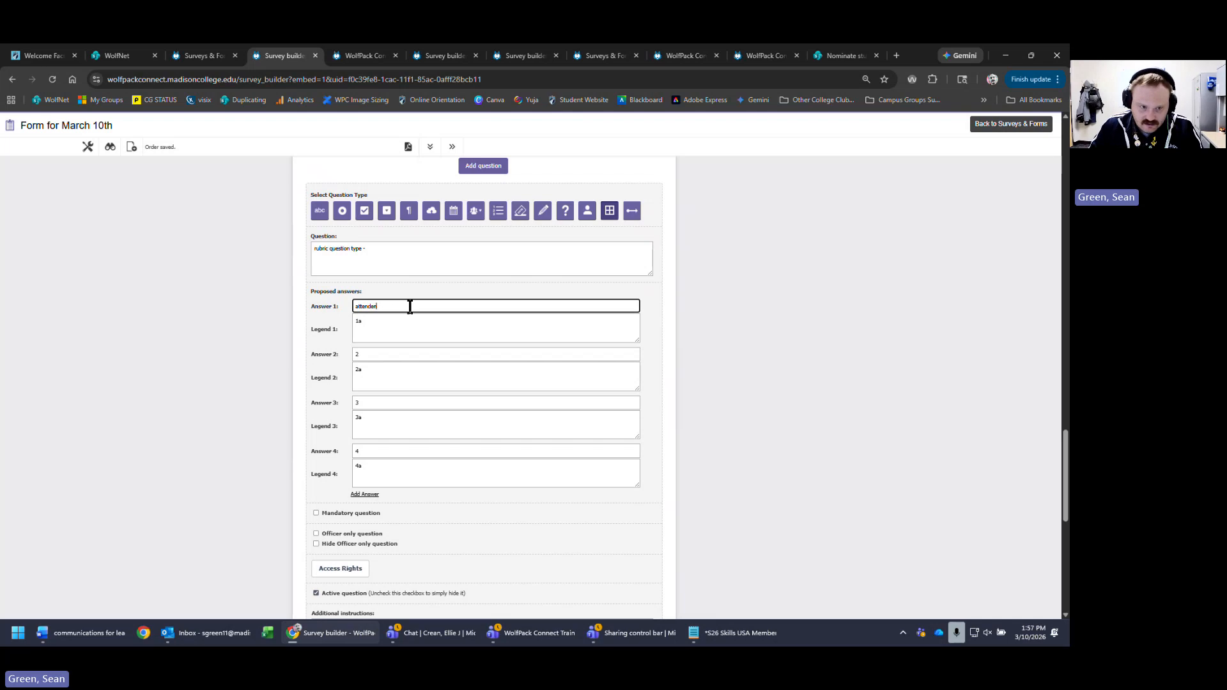
pyautogui.press('BackSpace')
pyautogui.write('ance')
pyautogui.press('Tab')
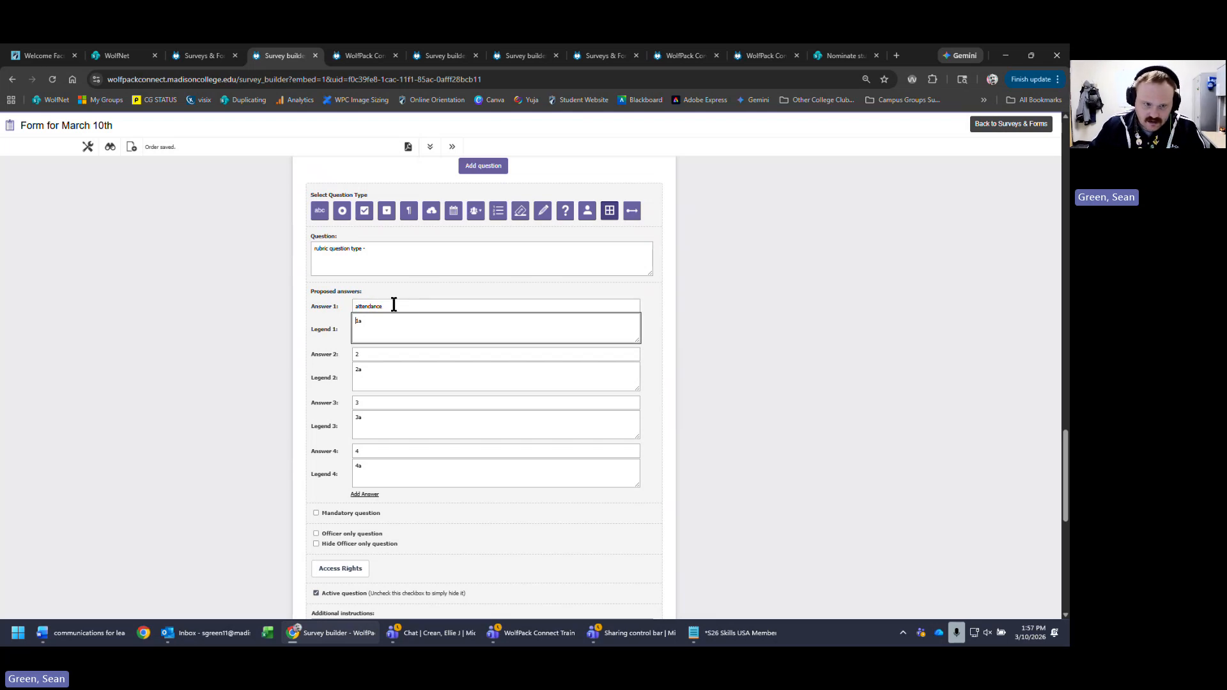
pyautogui.press('BackSpace')
pyautogui.press('BackSpace')
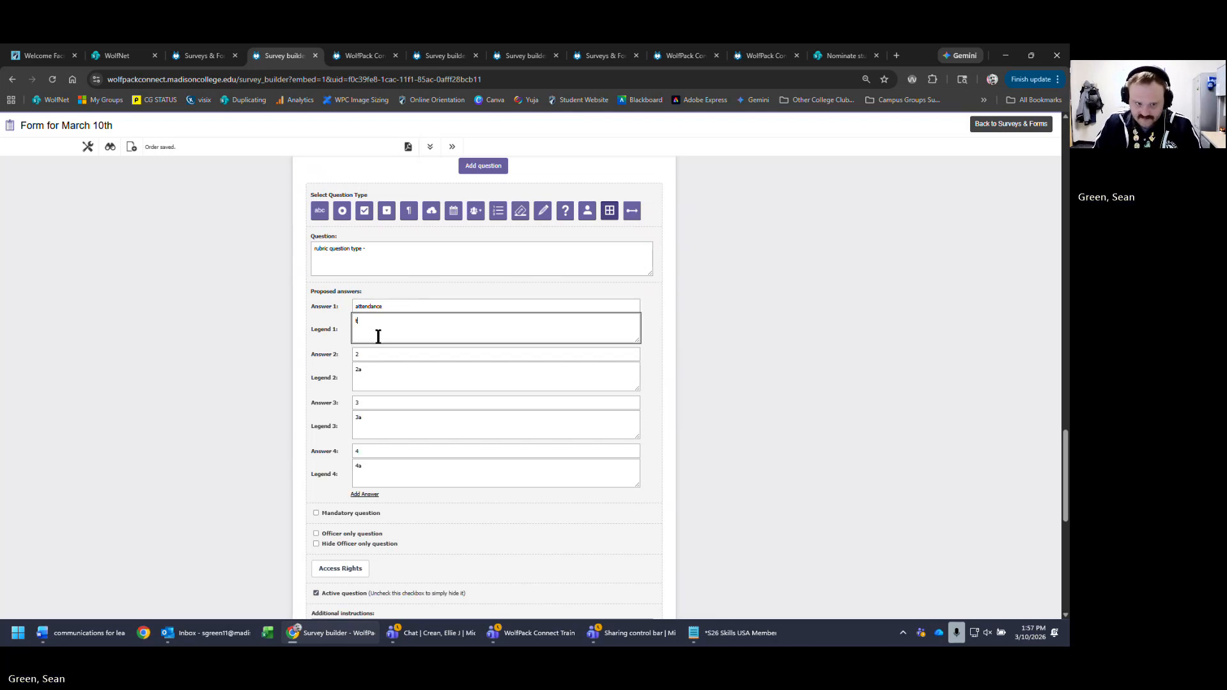
pyautogui.write('the person ')
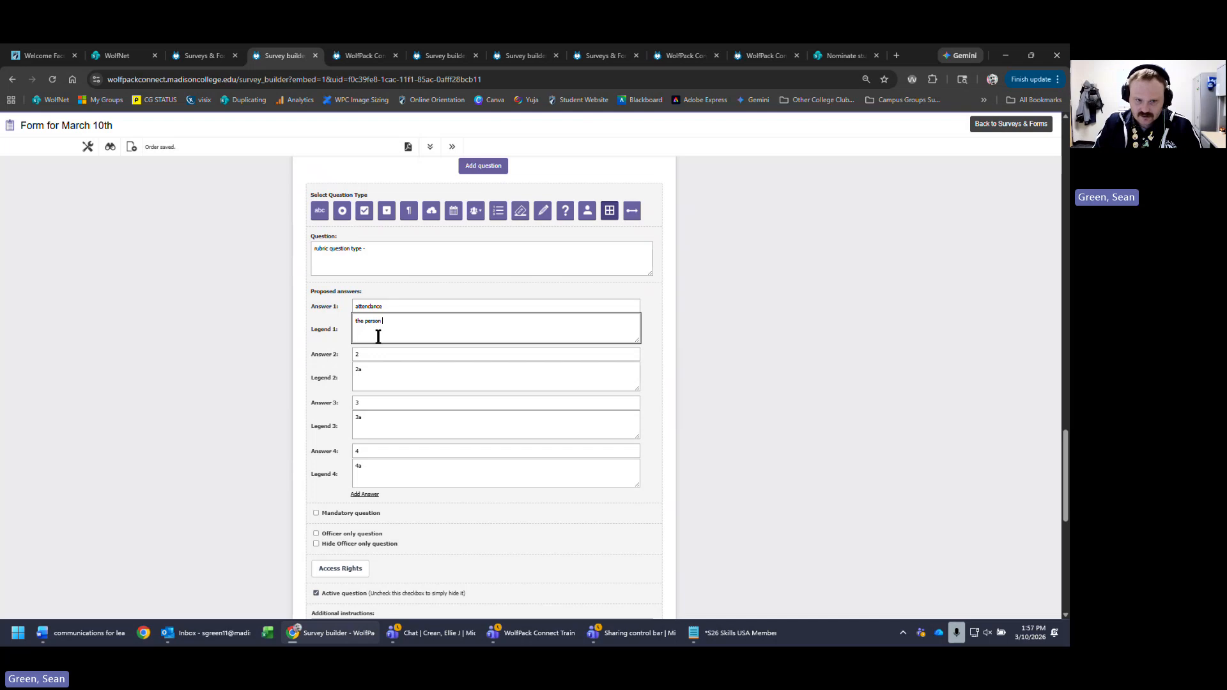
pyautogui.write('went to all meetings')
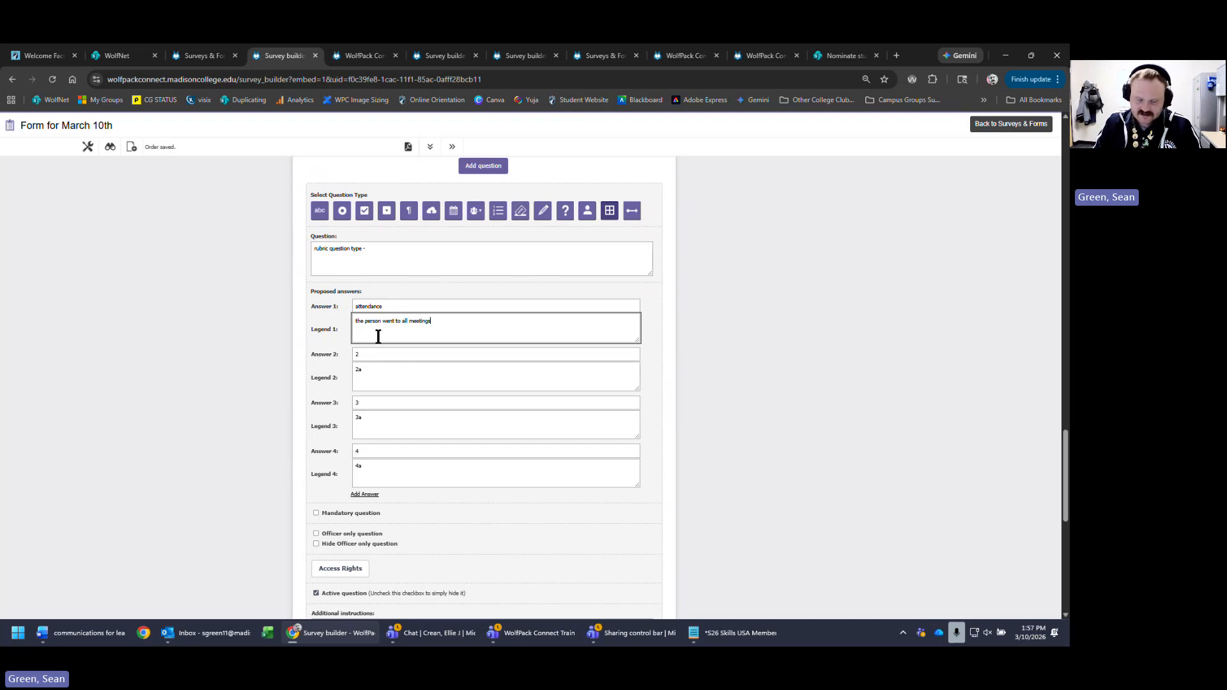
pyautogui.write(' that ')
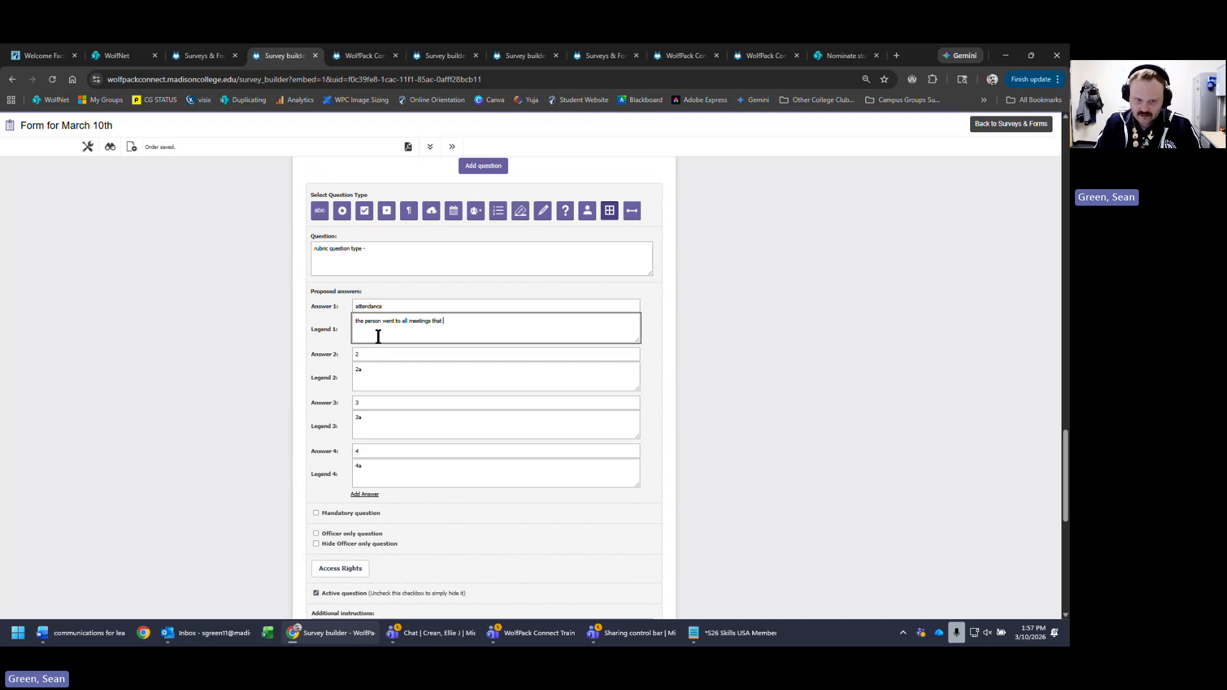
pyautogui.write('were required.')
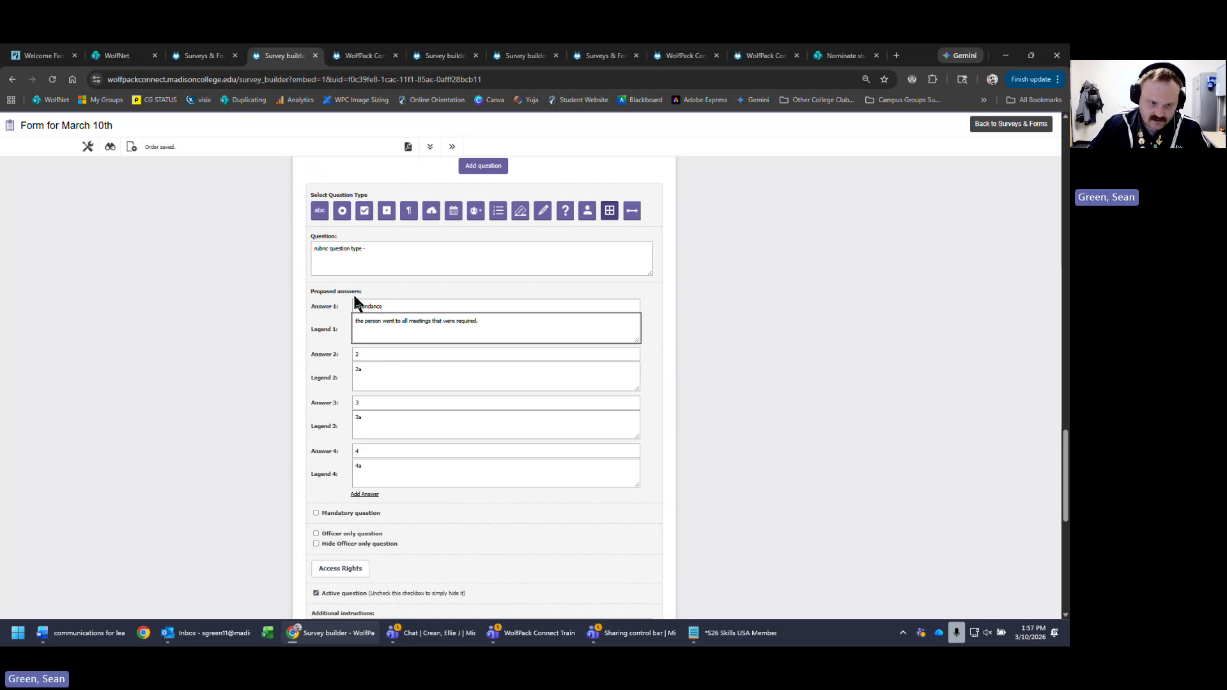
# - Set the second answer to preparation with legend 'the person was well prepared for the meetings'
pyautogui.press('Tab')
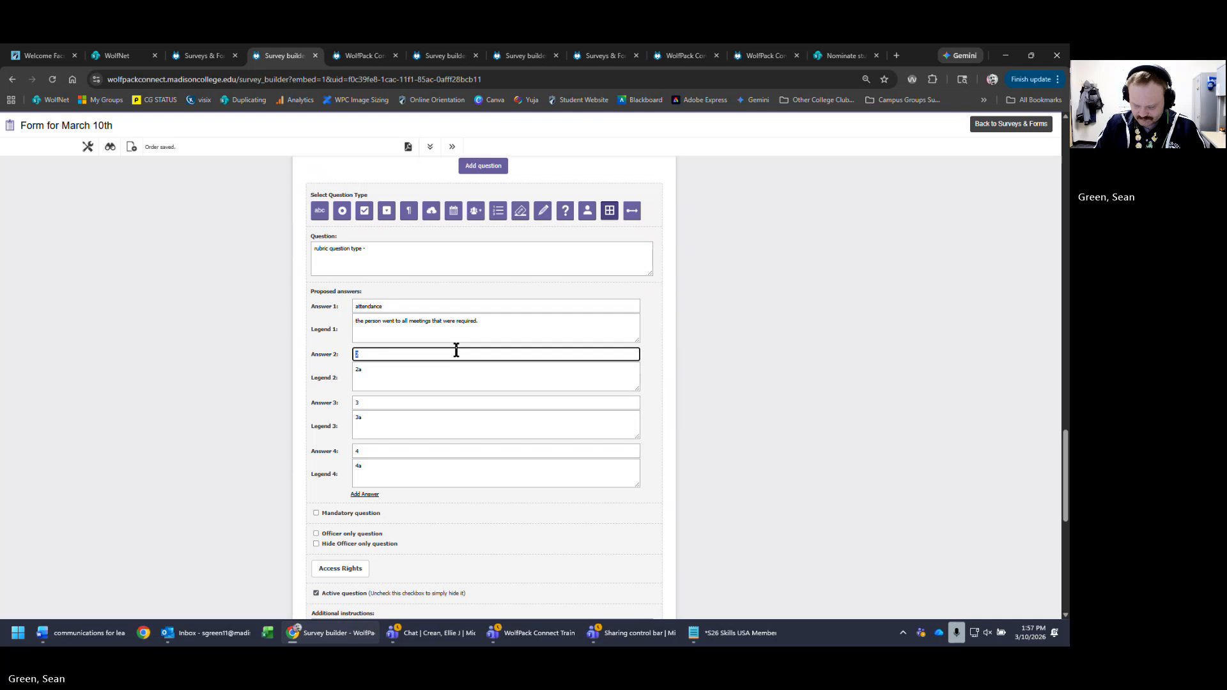
pyautogui.write('prep')
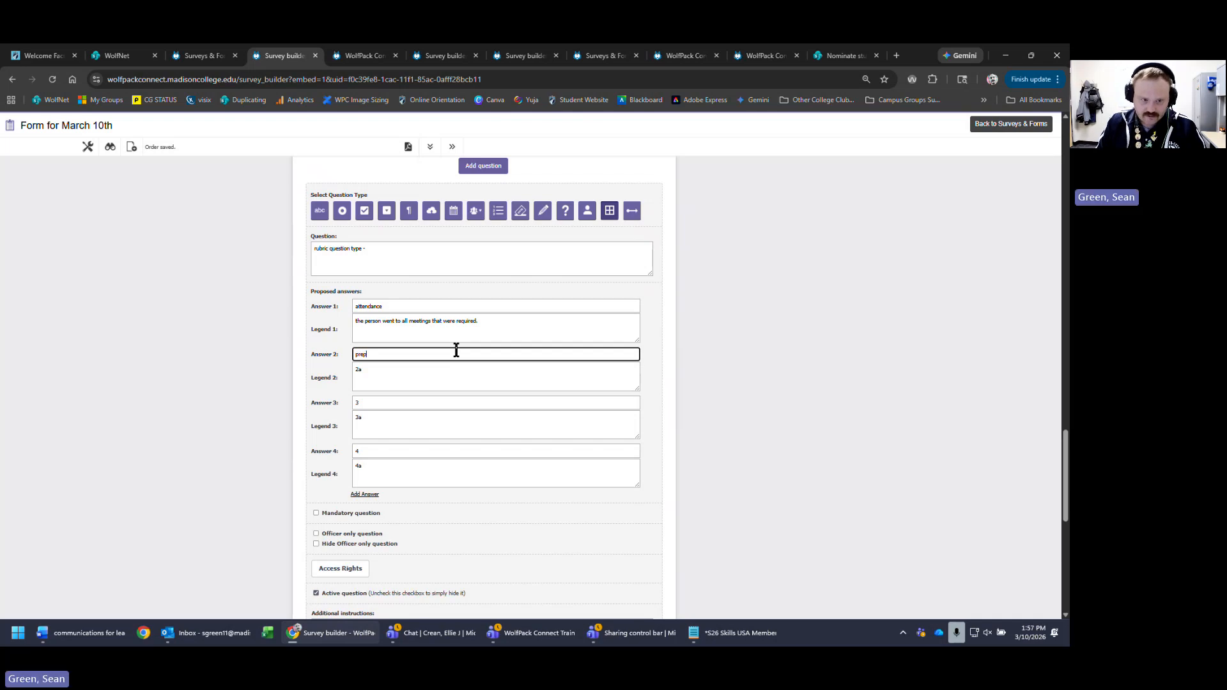
pyautogui.write('aration')
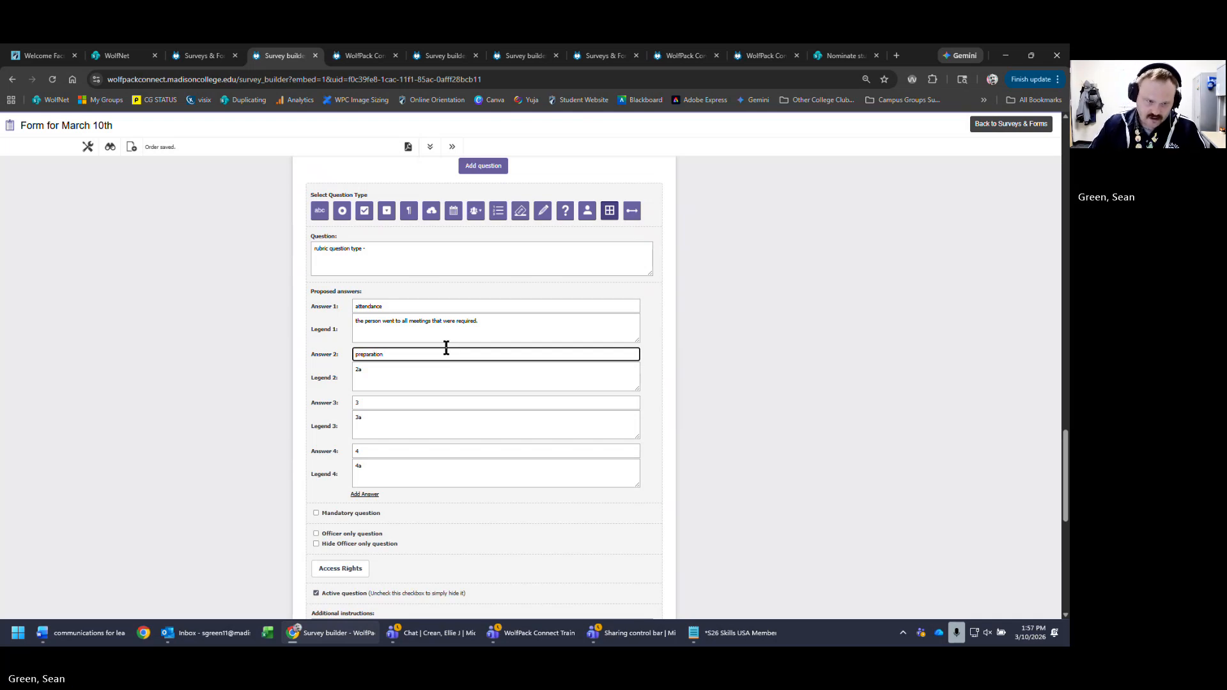
pyautogui.click(437, 381)
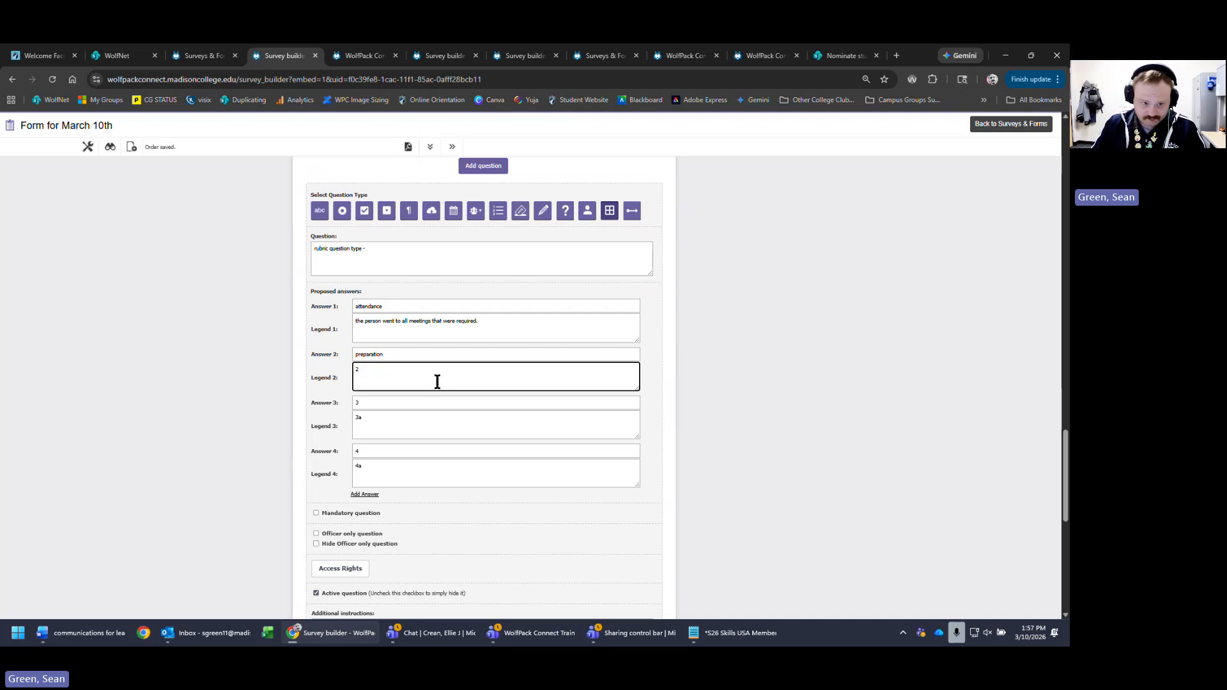
pyautogui.press('BackSpace')
pyautogui.write('the person wa')
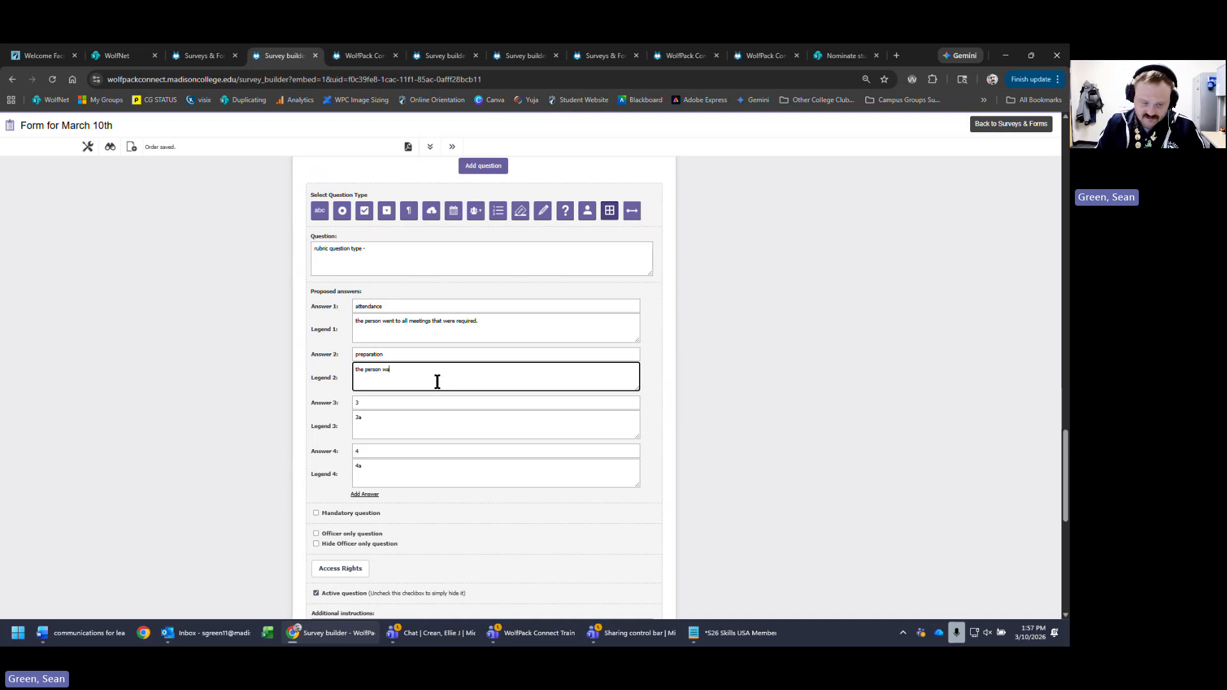
pyautogui.write('s well prepared ')
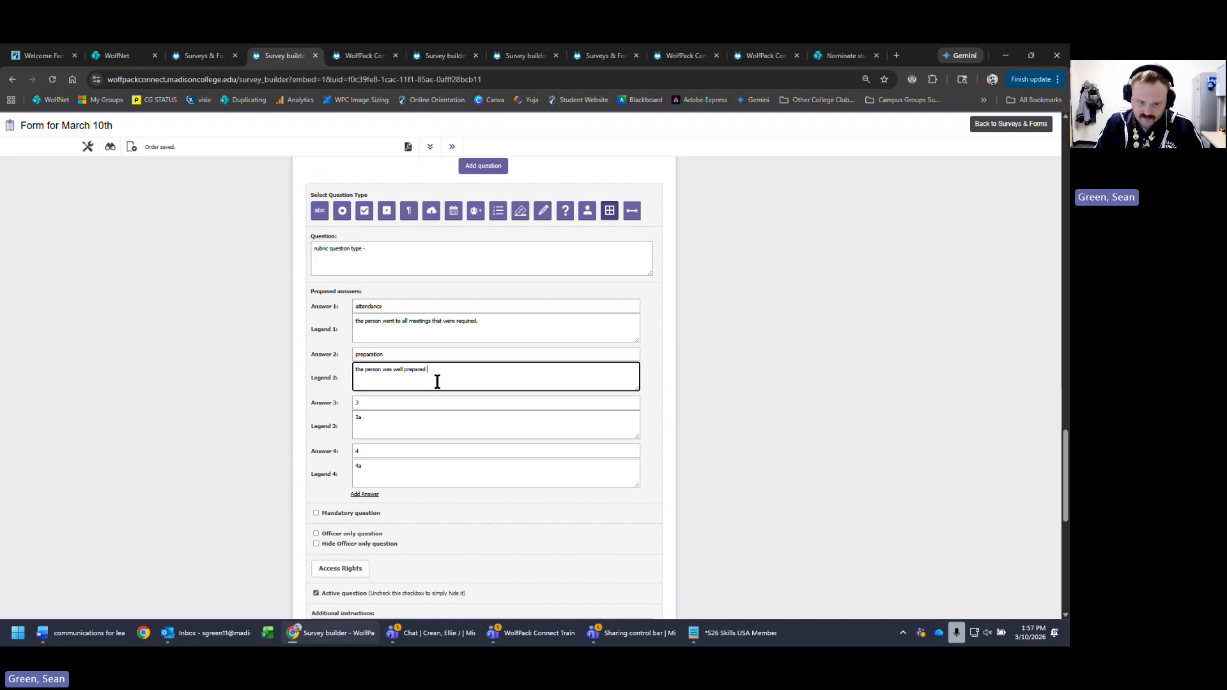
pyautogui.write('for the')
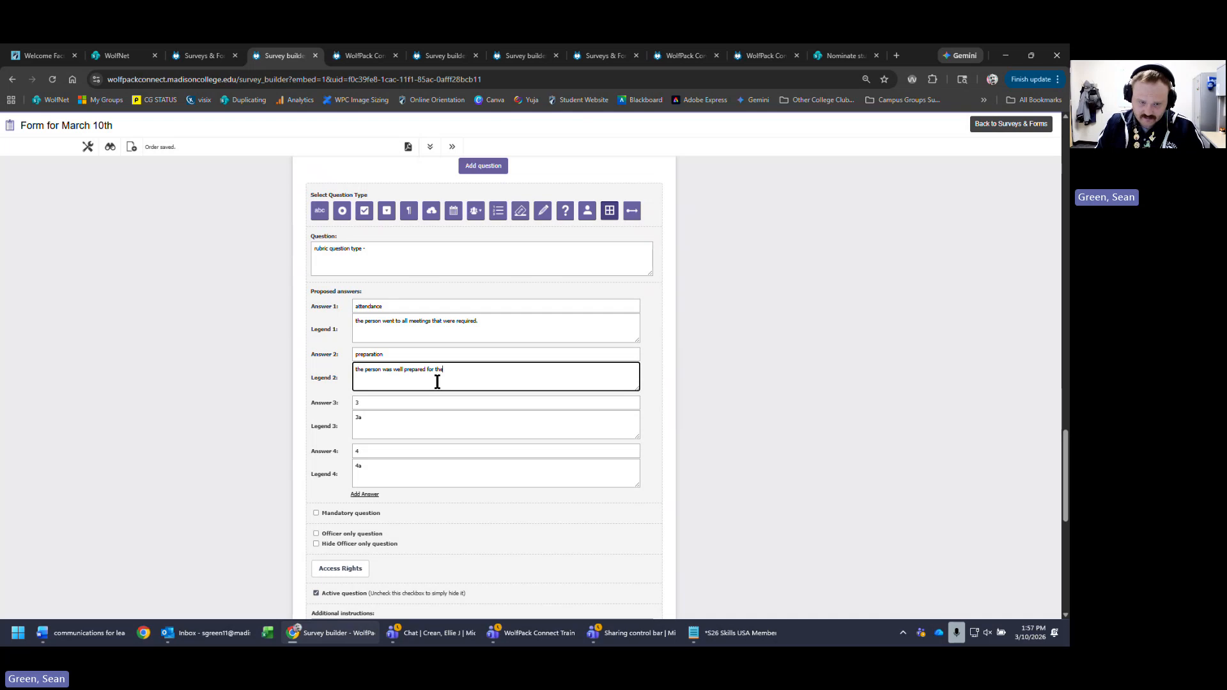
pyautogui.write(' meetings')
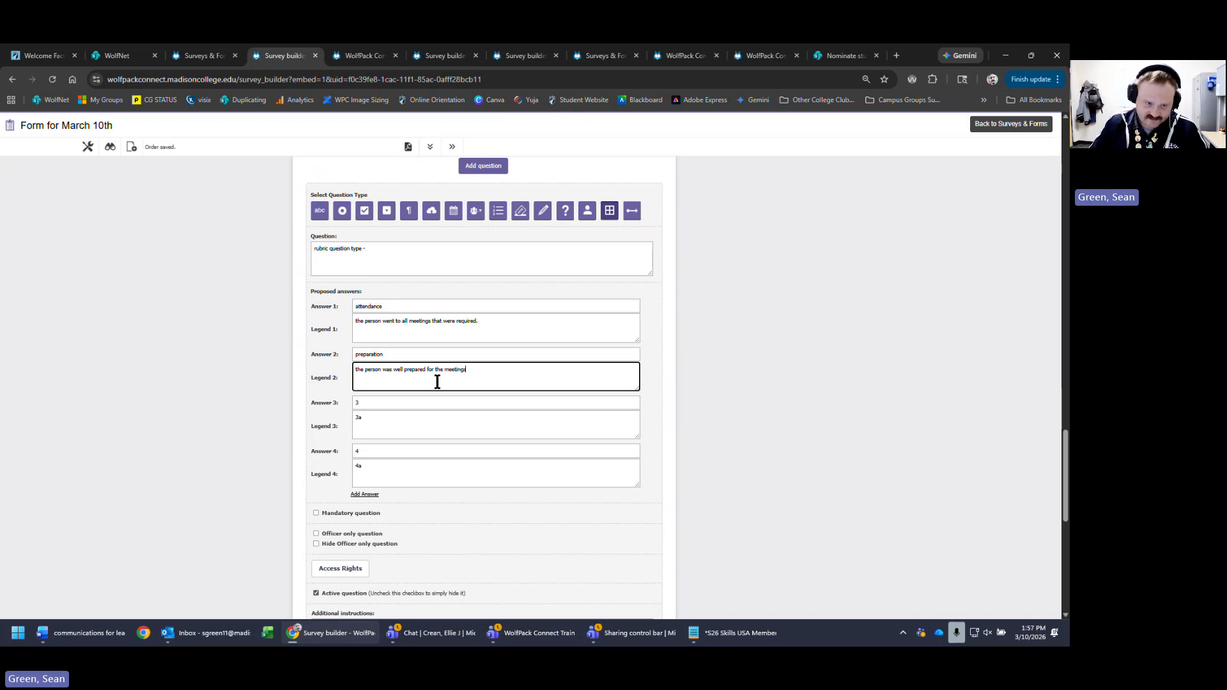
pyautogui.click(418, 400)
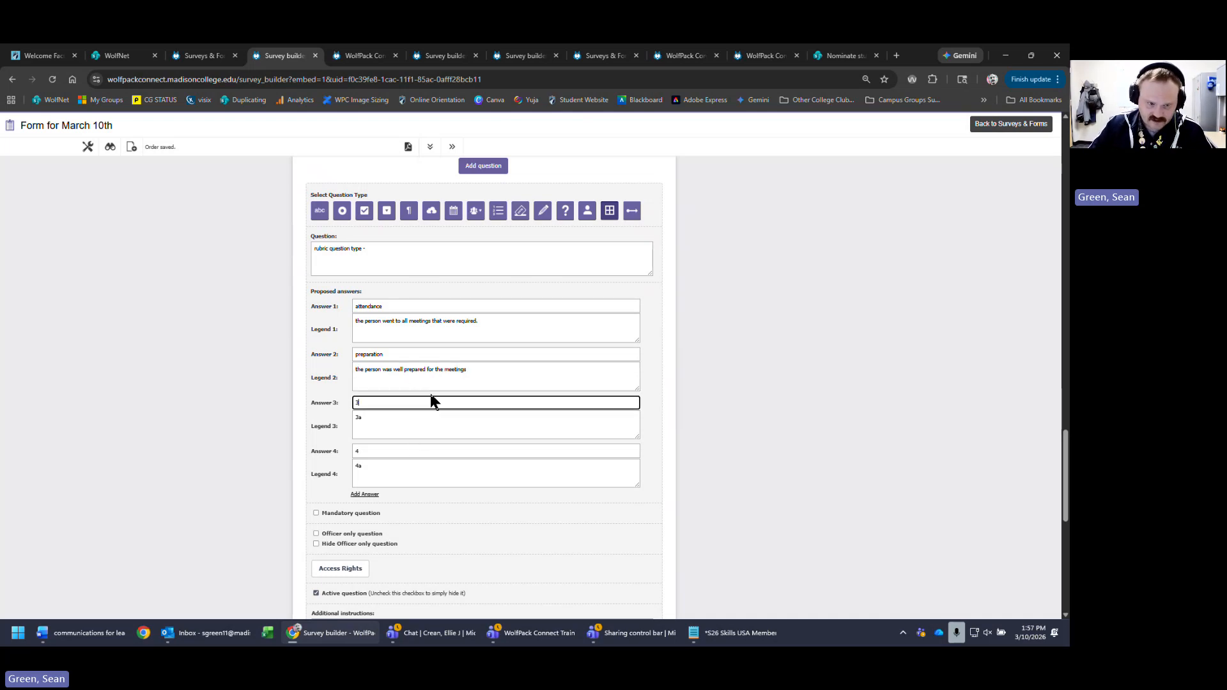
# - Add the line 'please rate the user for the stipend amount' to the question wording
pyautogui.click(500, 262)
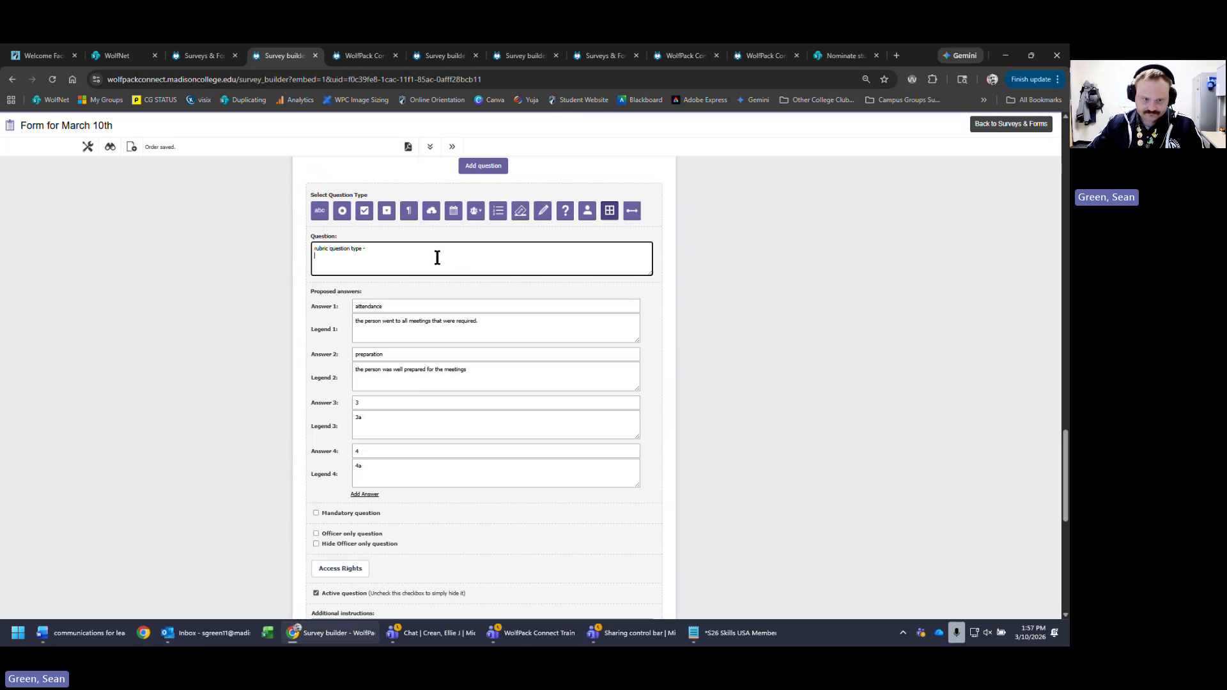
pyautogui.press('Return')
pyautogui.write('please')
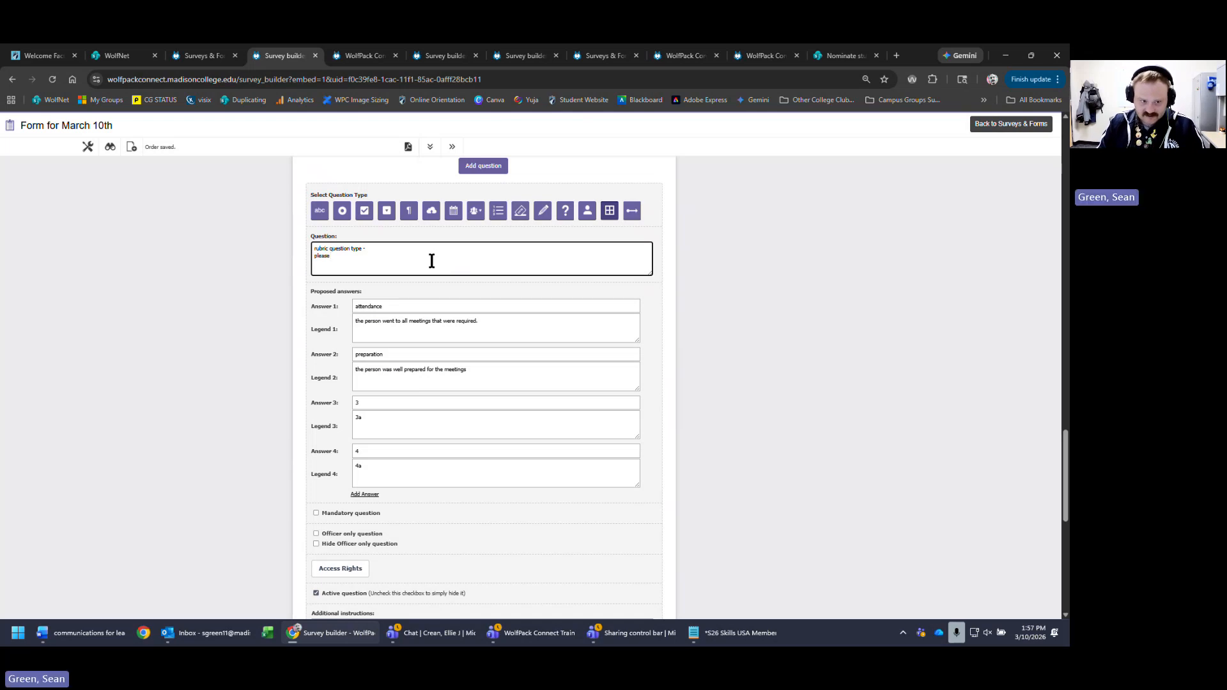
pyautogui.write(' rate')
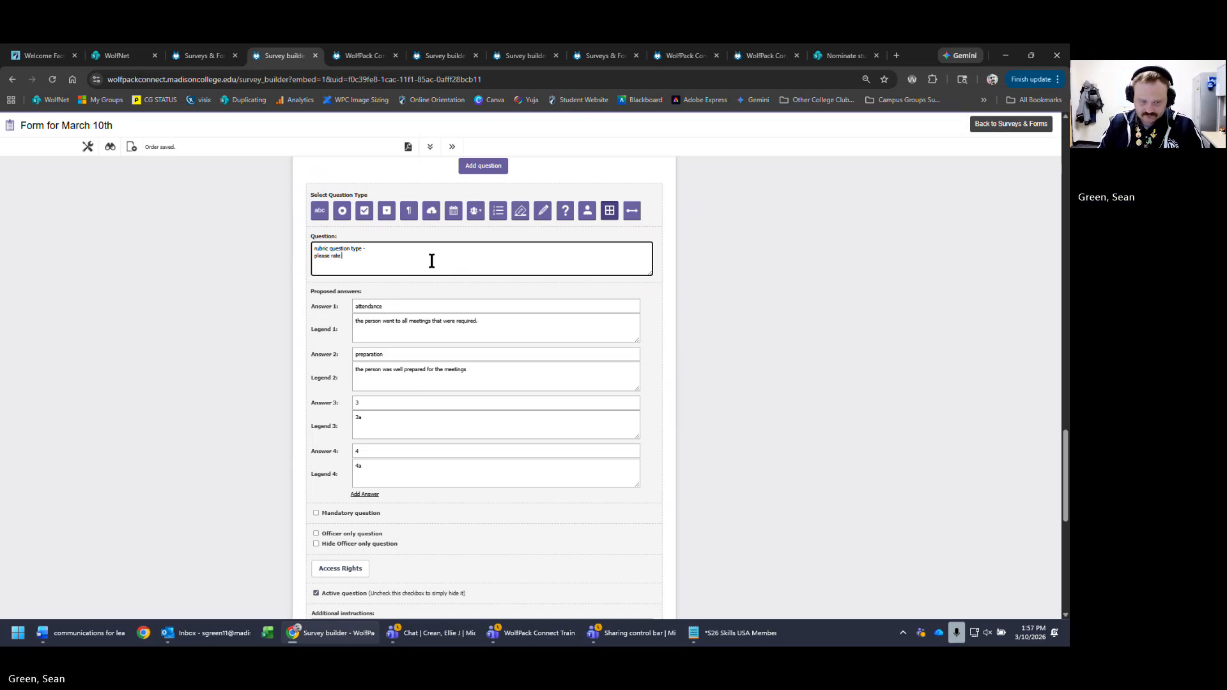
pyautogui.write(' the')
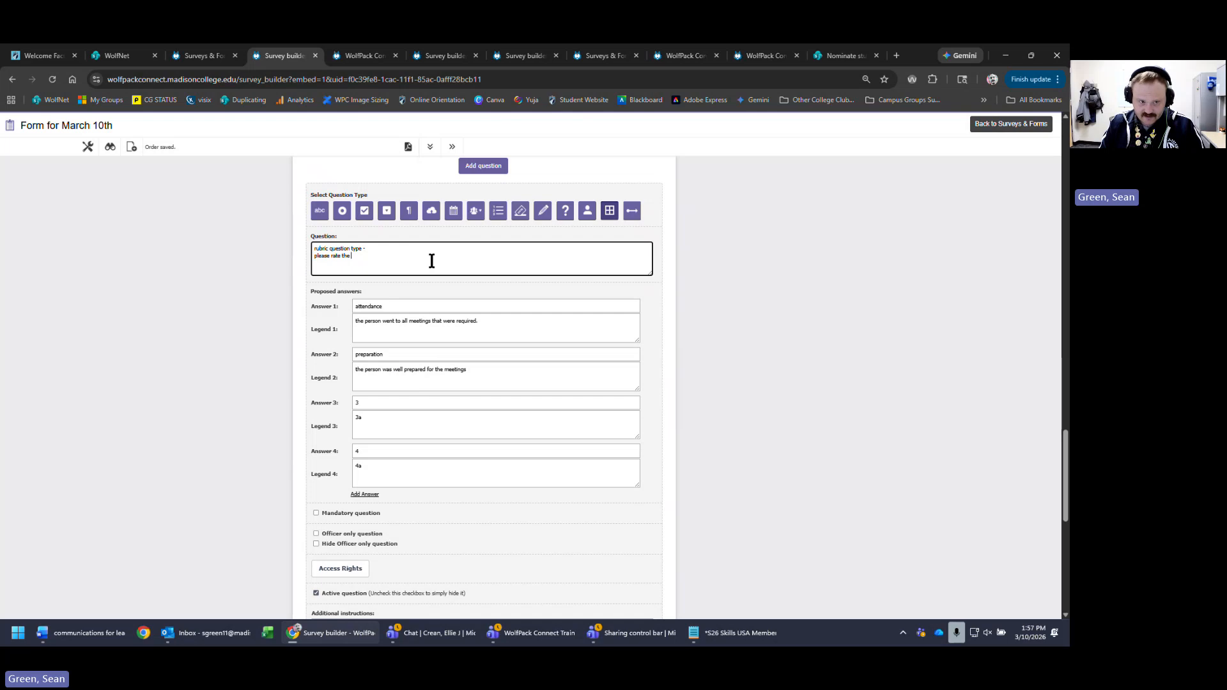
pyautogui.write(' users')
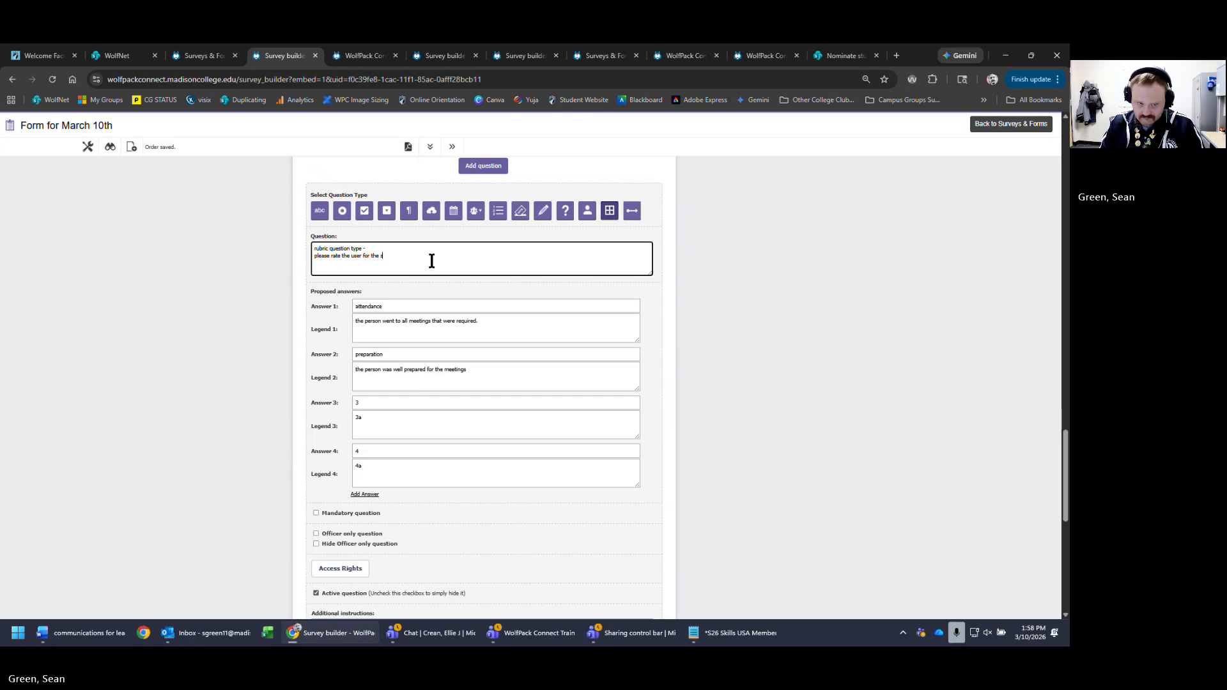
pyautogui.write('end amou')
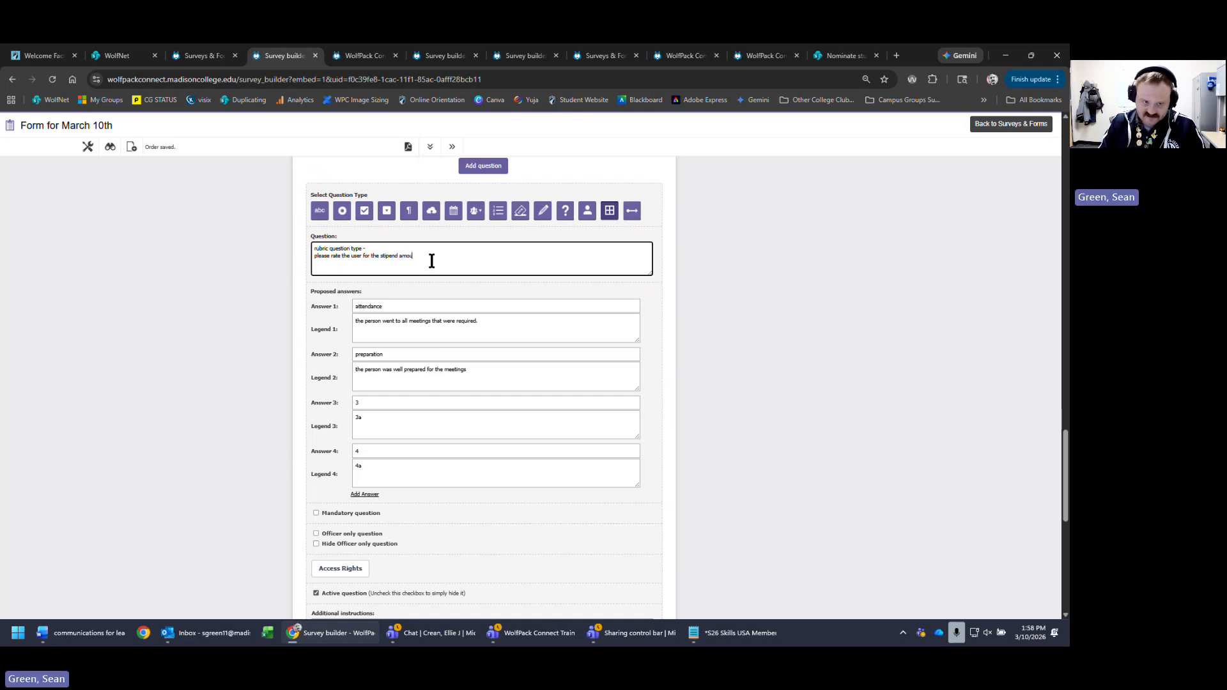
pyautogui.write('nt')
pyautogui.scroll(-4, 725, 395)
# - Save rubric question 14, test its preparation option, and add a new question below it
pyautogui.click(602, 531)
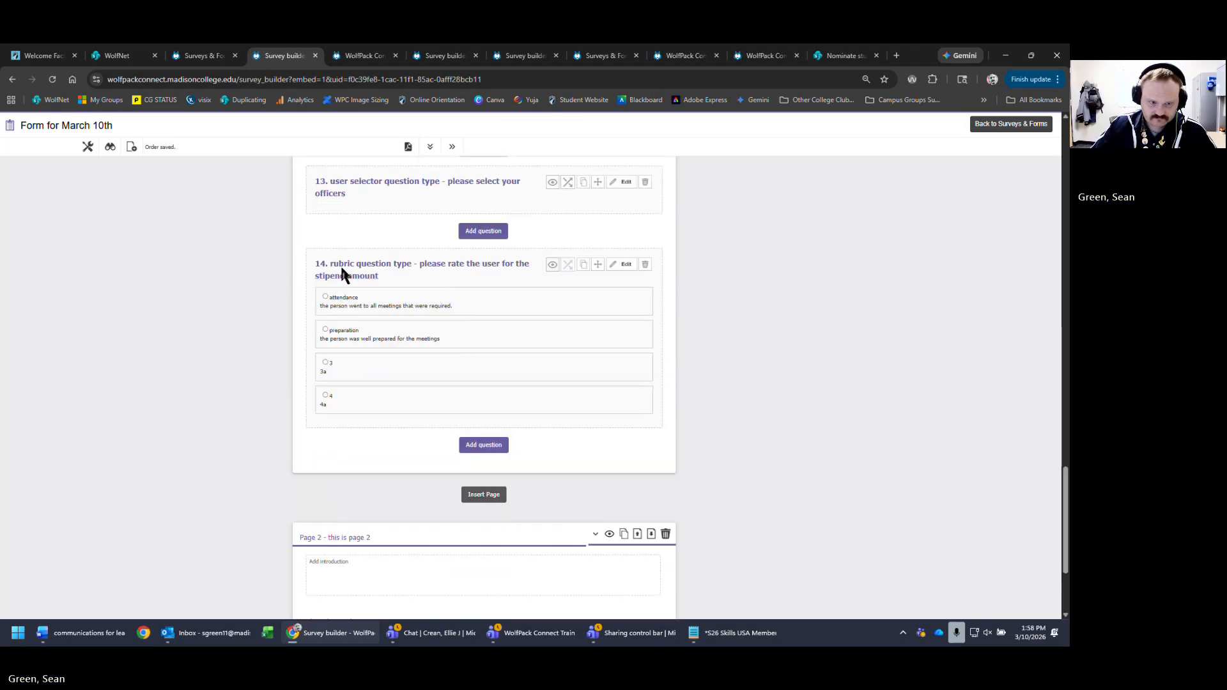
pyautogui.click(325, 330)
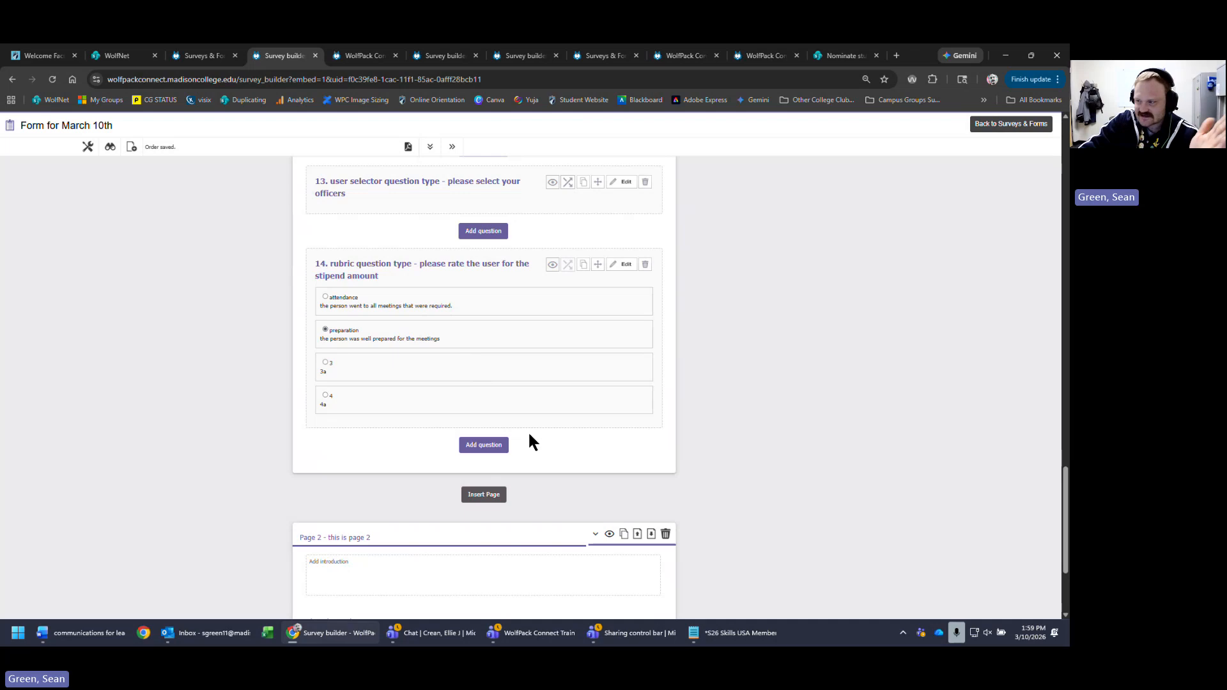
pyautogui.click(490, 447)
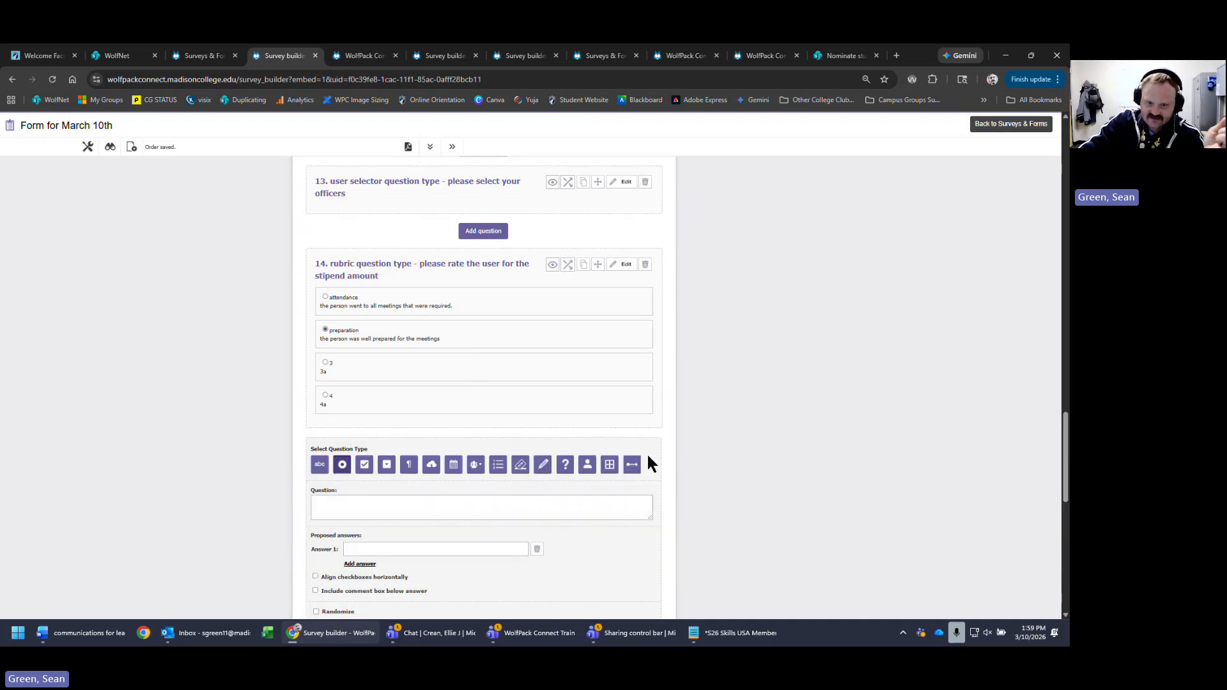
# - Make the new question a binding question reading 'binding question type -' and review its advanced workflow binding settings
pyautogui.click(634, 466)
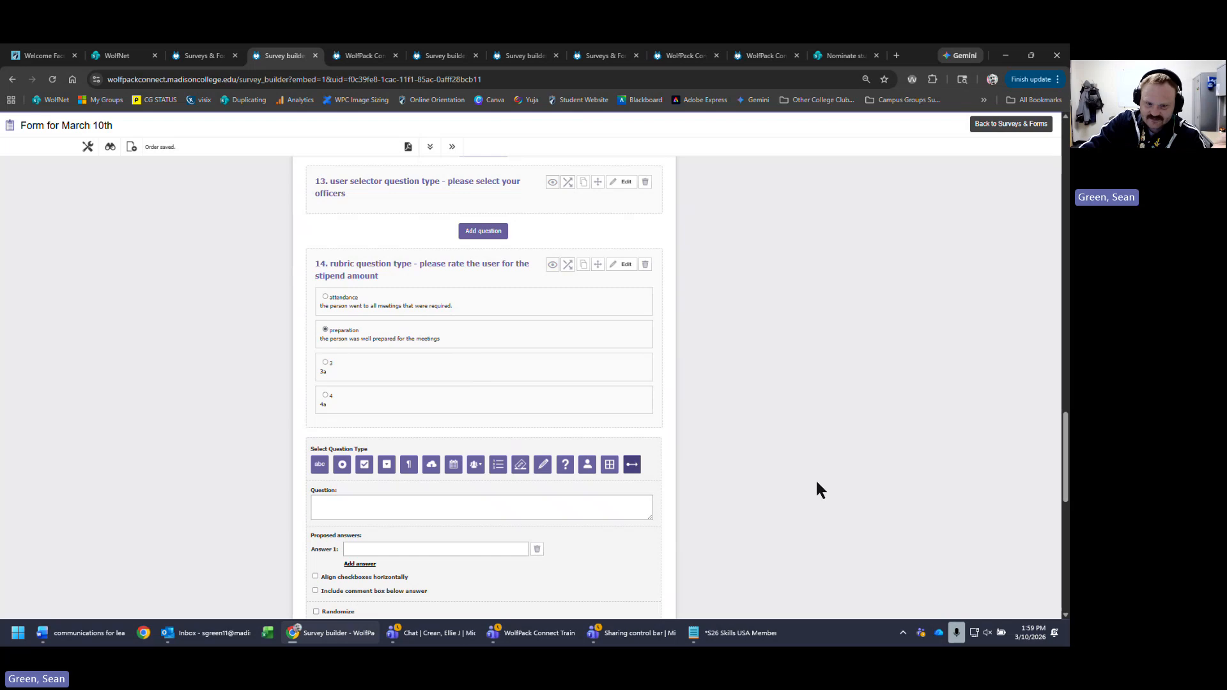
pyautogui.scroll(-4, 627, 463)
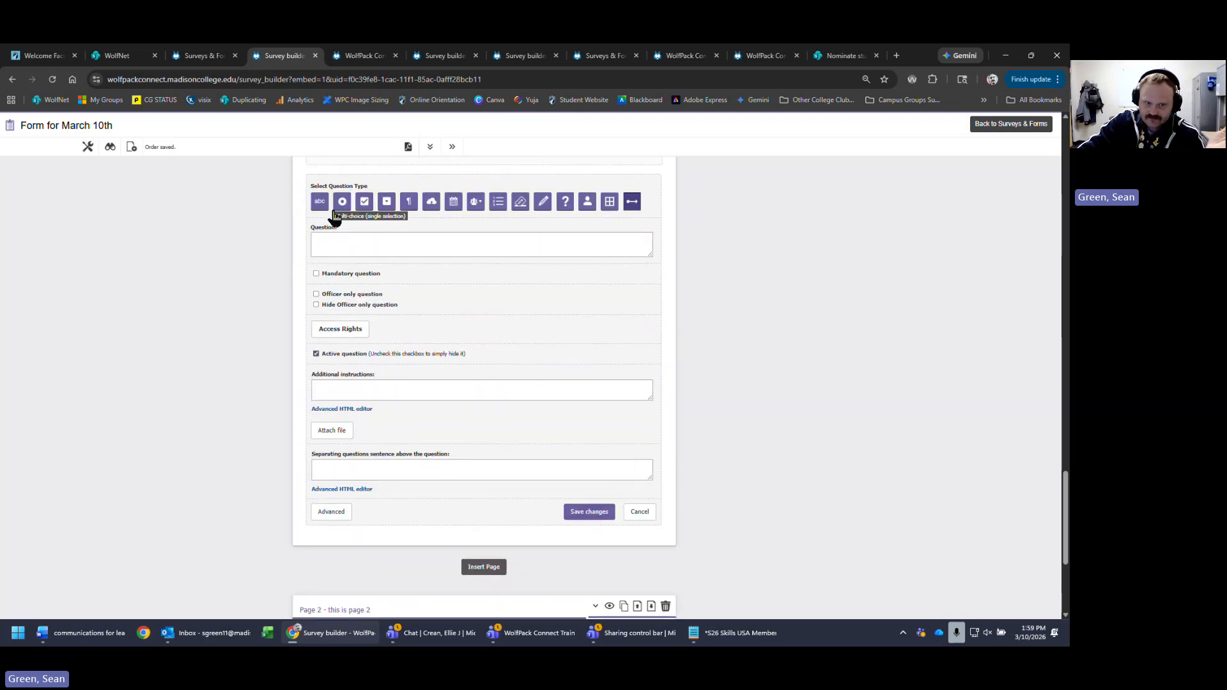
pyautogui.click(567, 248)
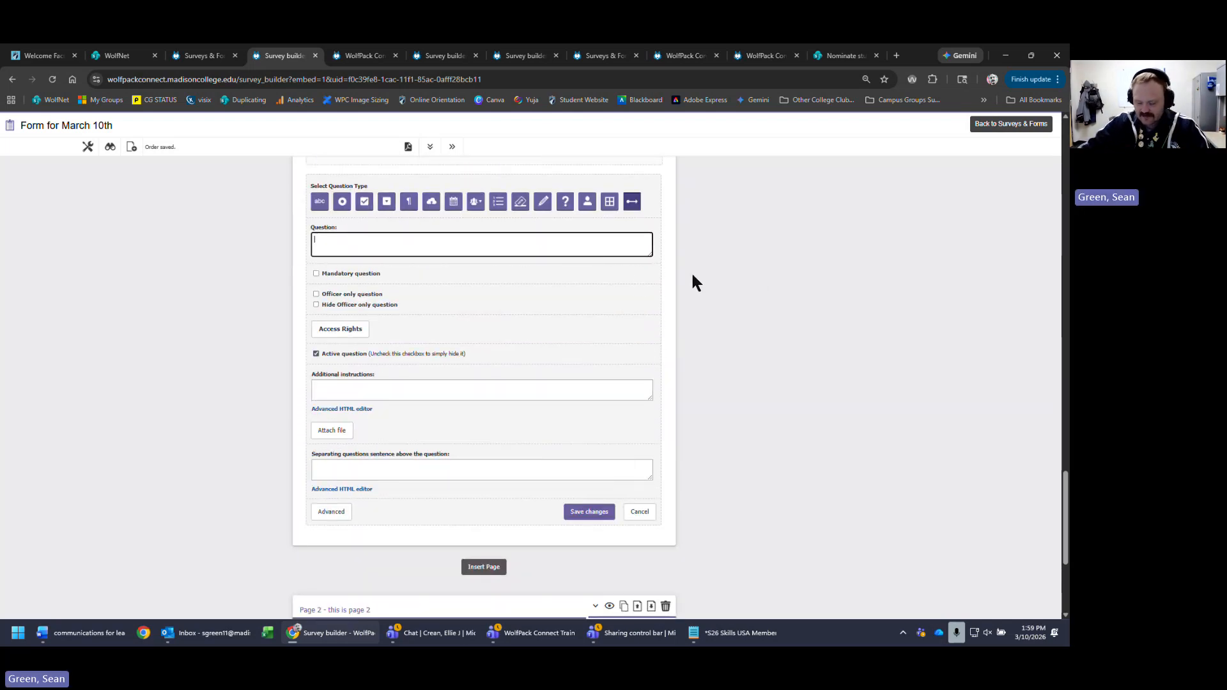
pyautogui.write('binding')
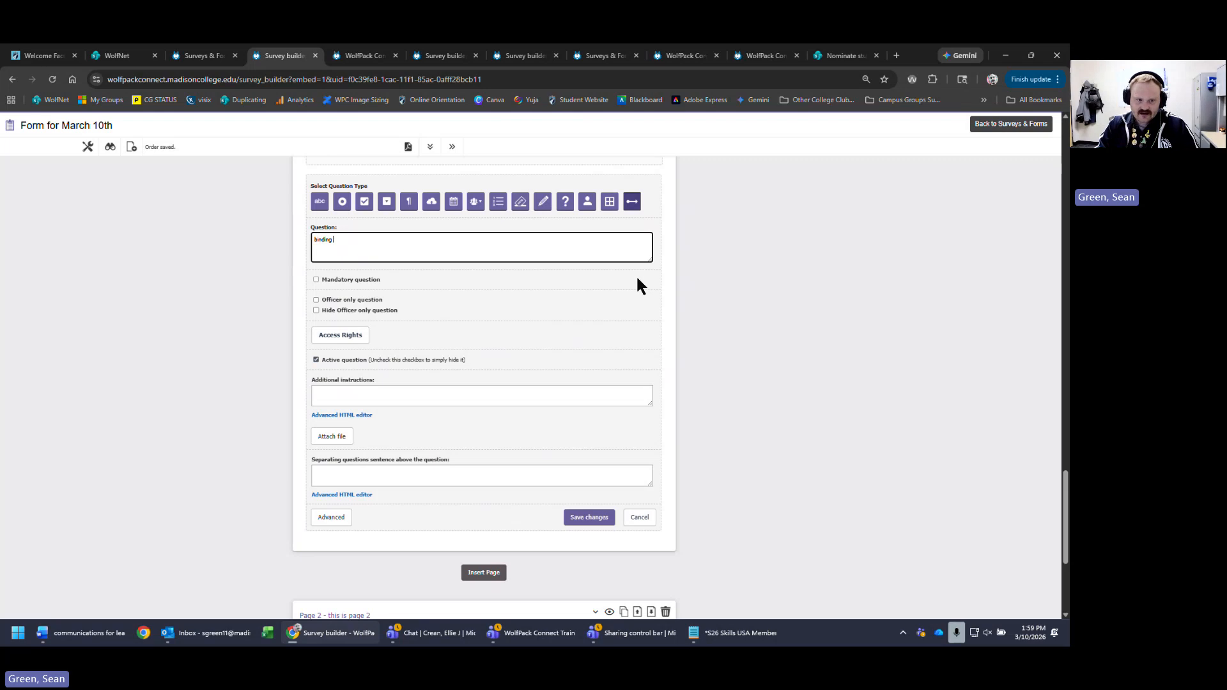
pyautogui.write(' question typoe')
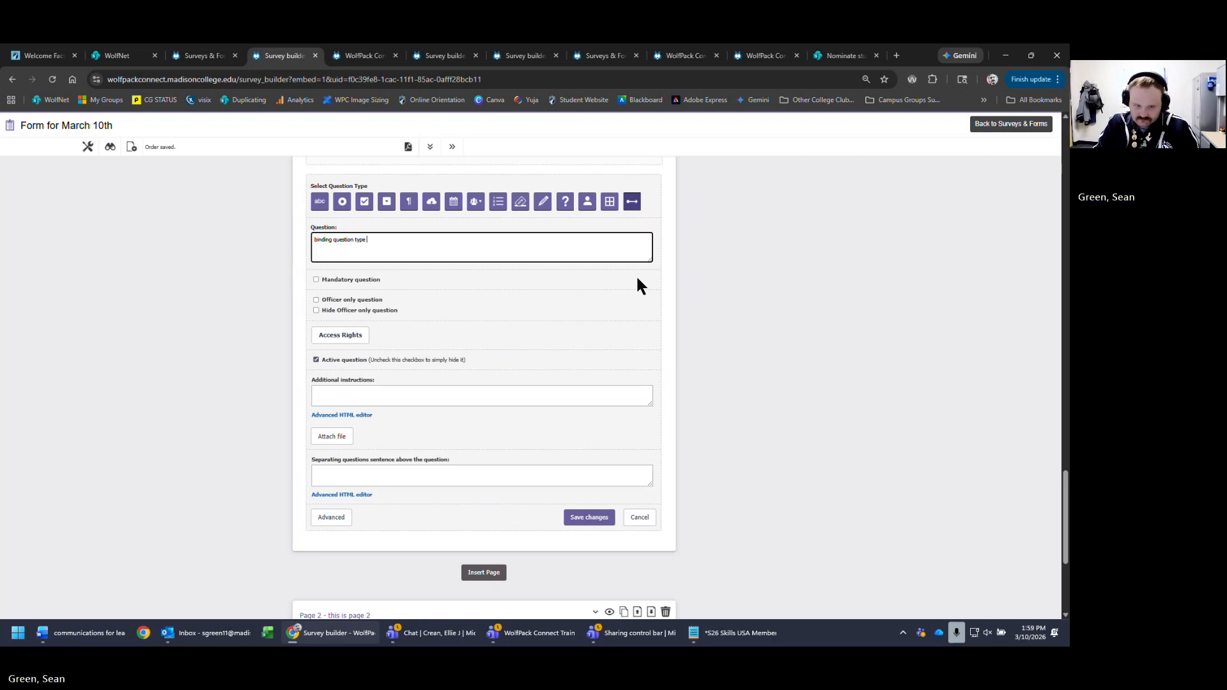
pyautogui.write('-')
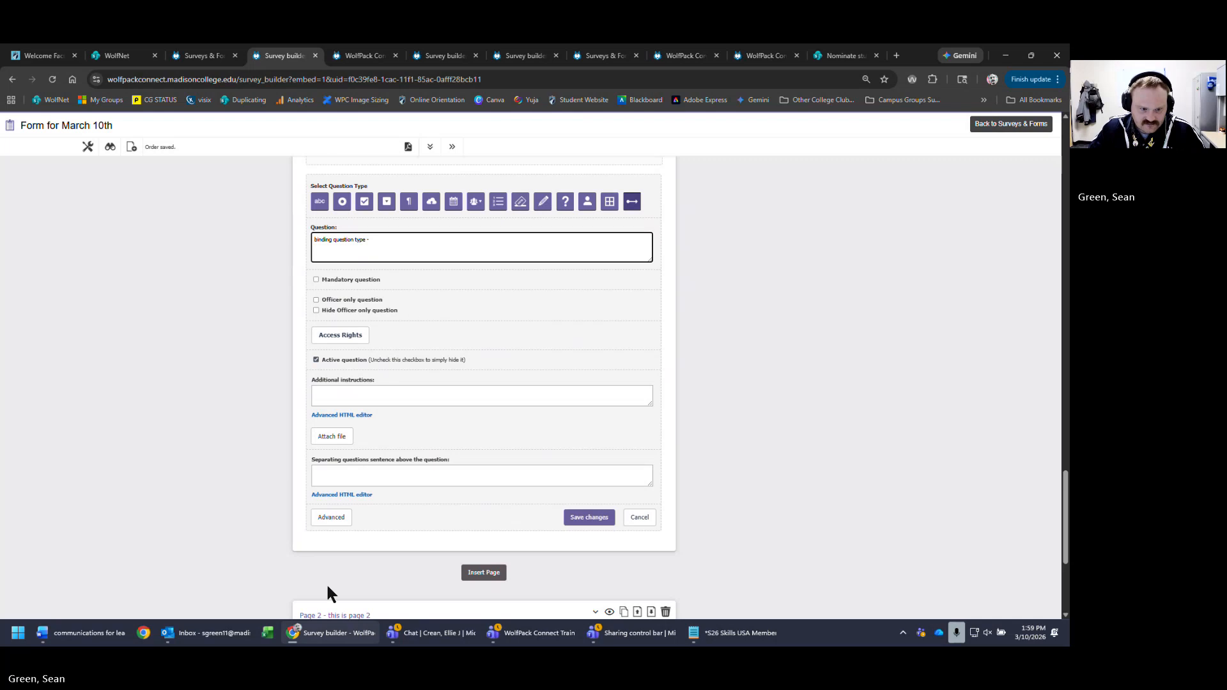
pyautogui.click(331, 517)
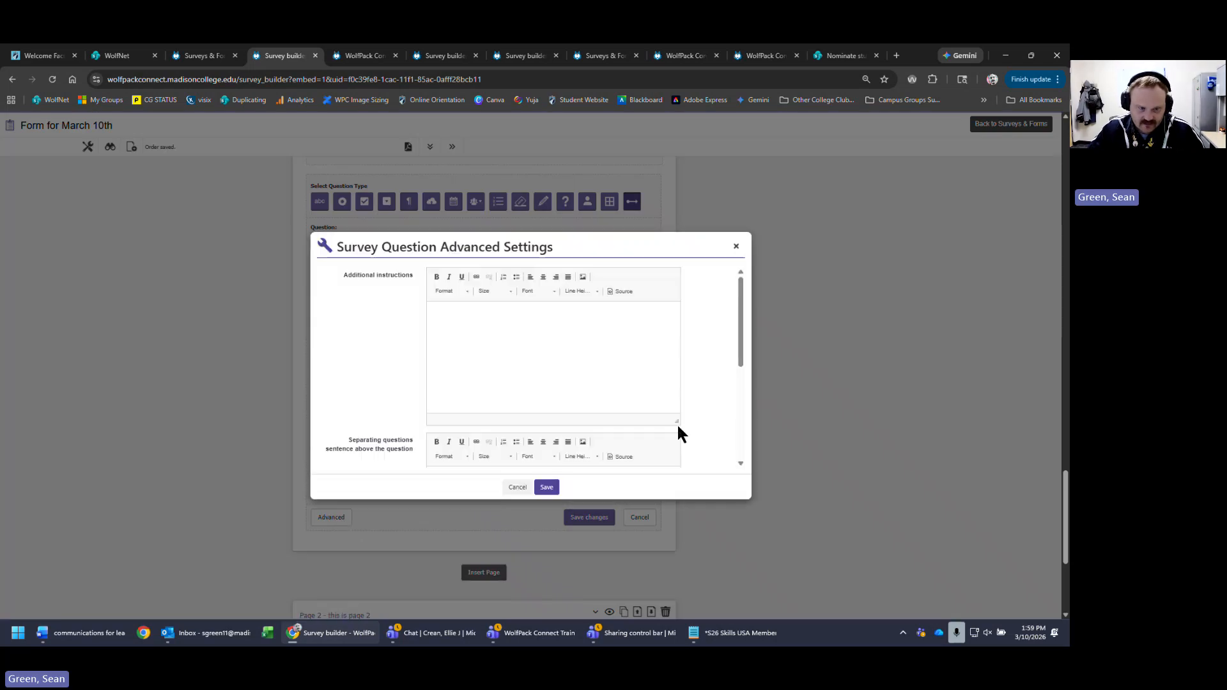
pyautogui.scroll(-5, 683, 423)
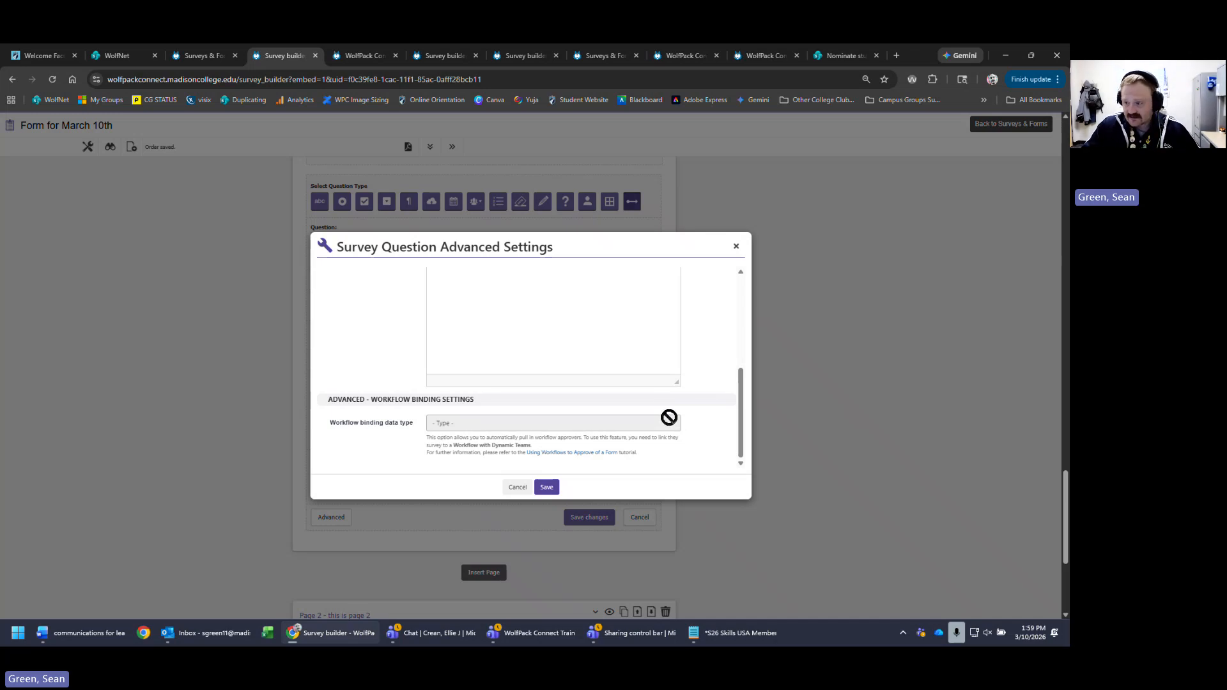
pyautogui.click(546, 488)
pyautogui.click(478, 473)
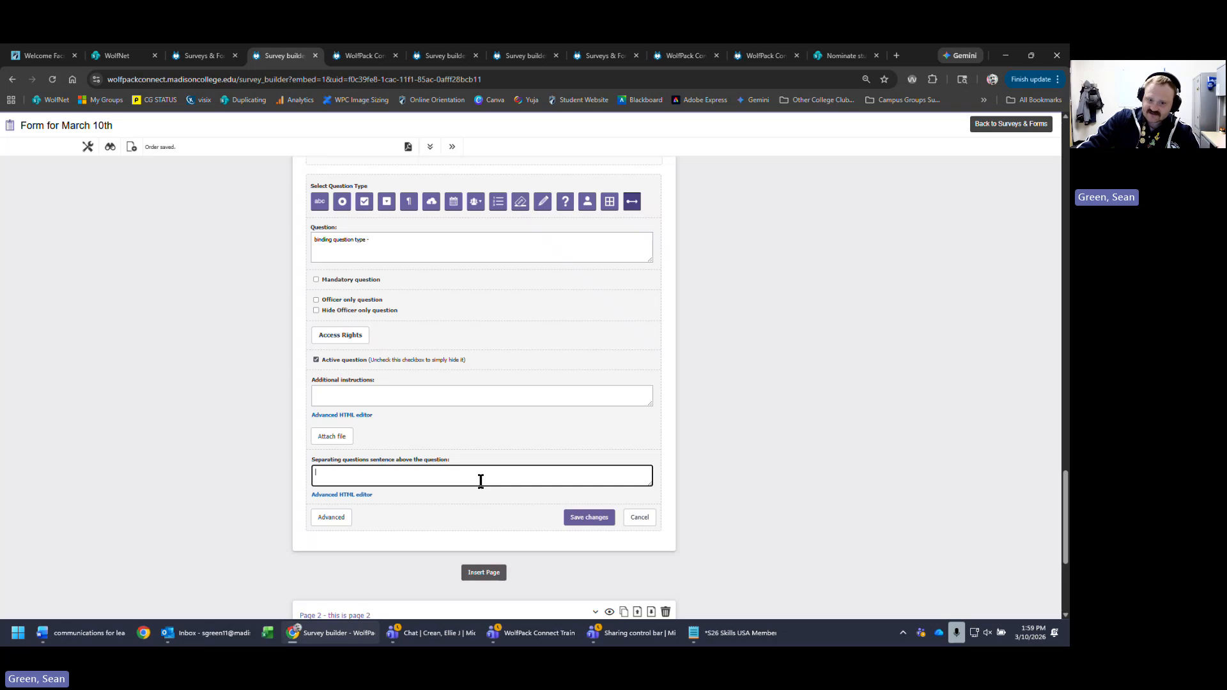
# - Save the binding question as question 16 and preview the form as a respondent
pyautogui.click(588, 517)
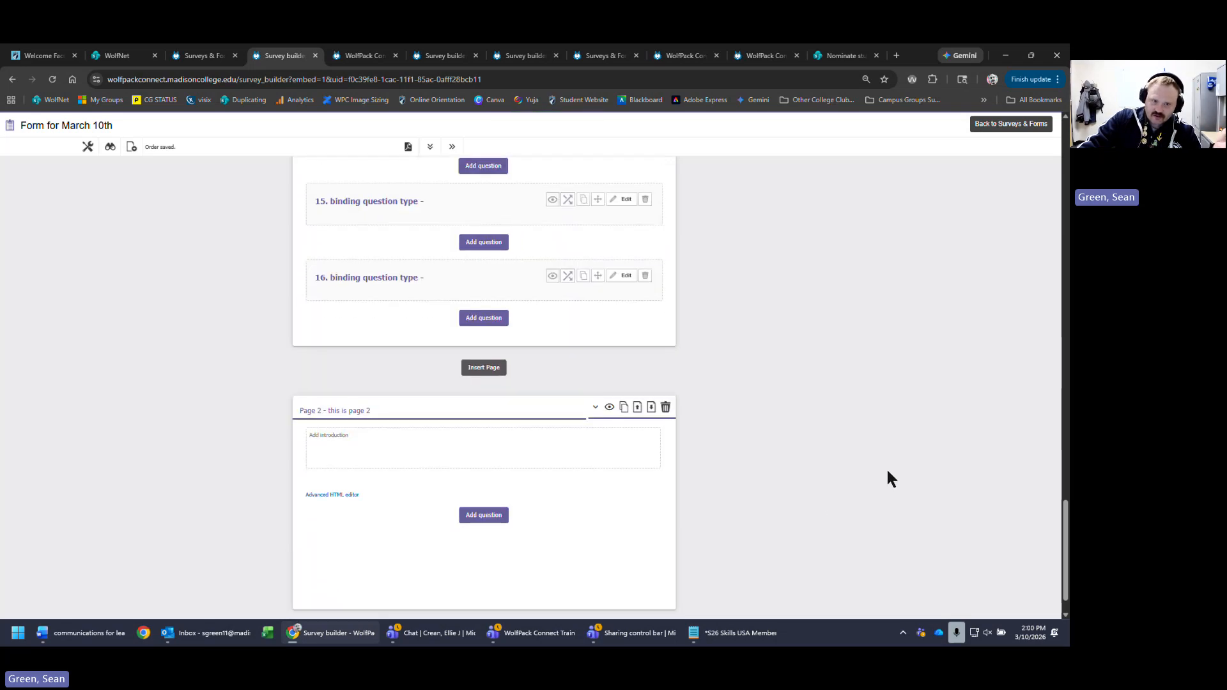
pyautogui.scroll(10, 887, 473)
pyautogui.scroll(15, 941, 514)
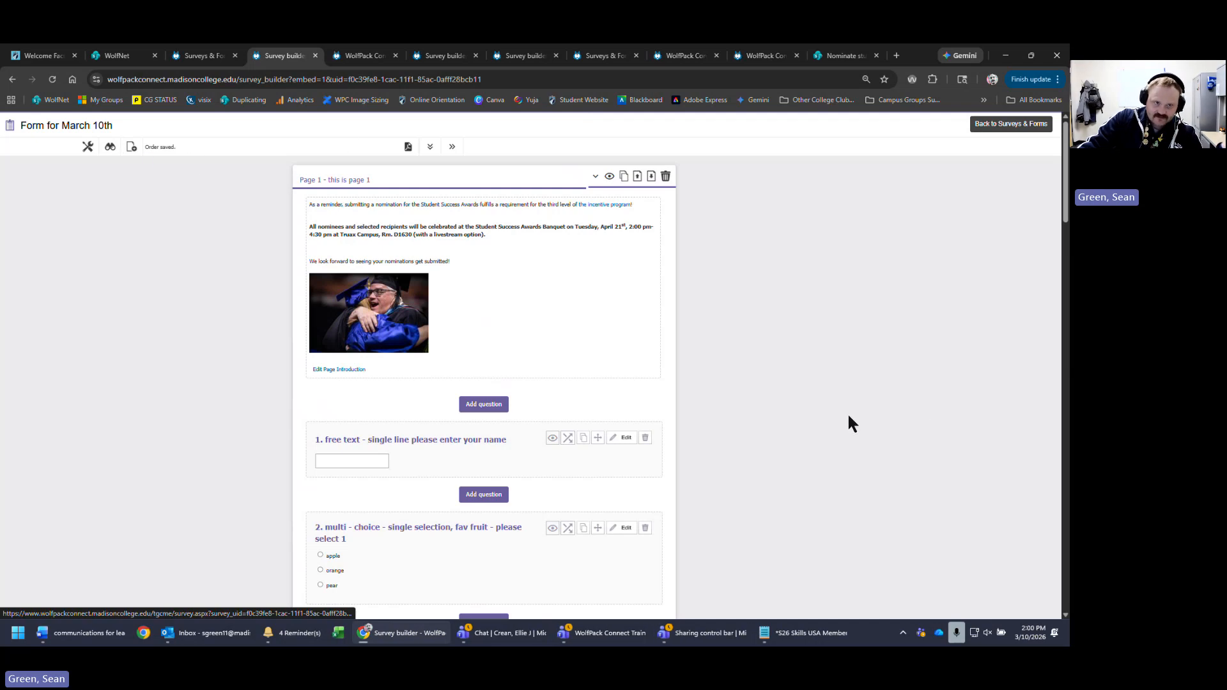
pyautogui.click(109, 147)
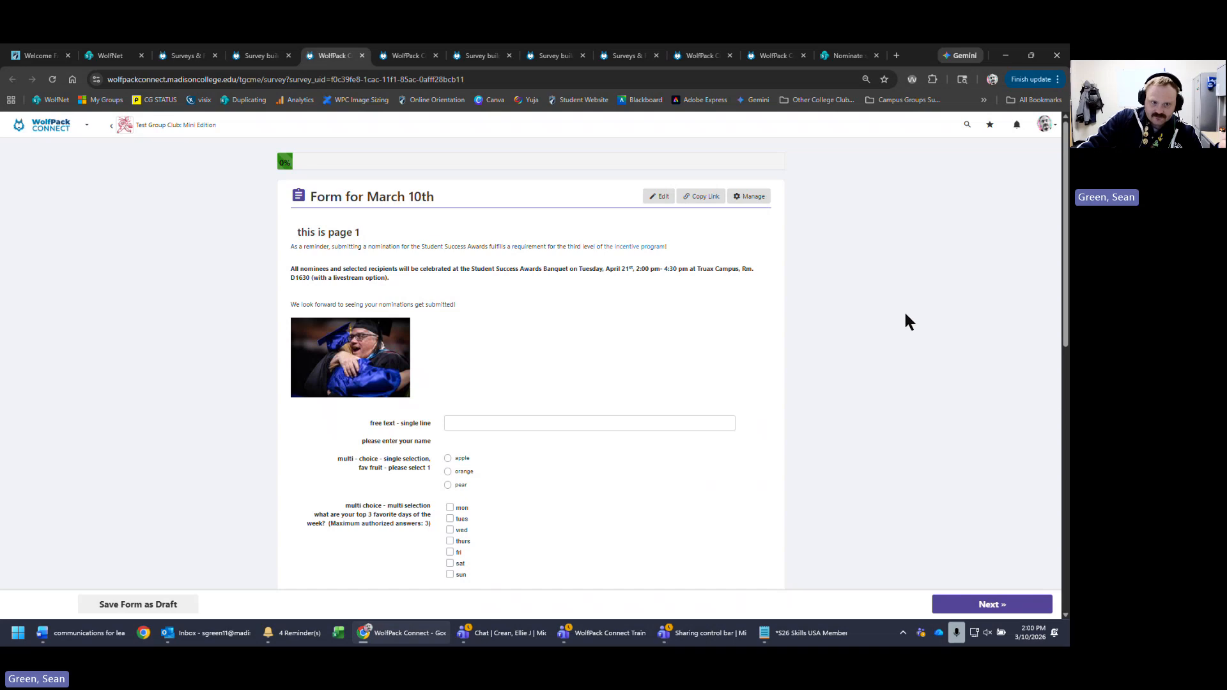
pyautogui.scroll(-6, 899, 331)
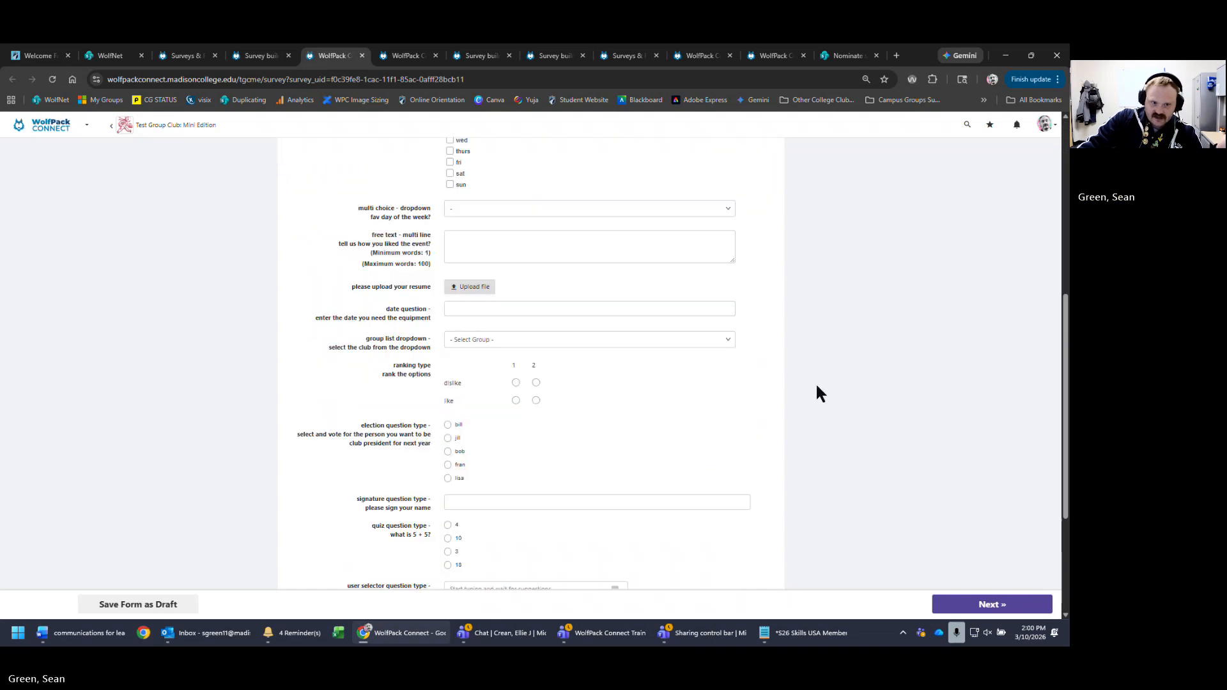
pyautogui.scroll(4, 817, 391)
pyautogui.click(588, 313)
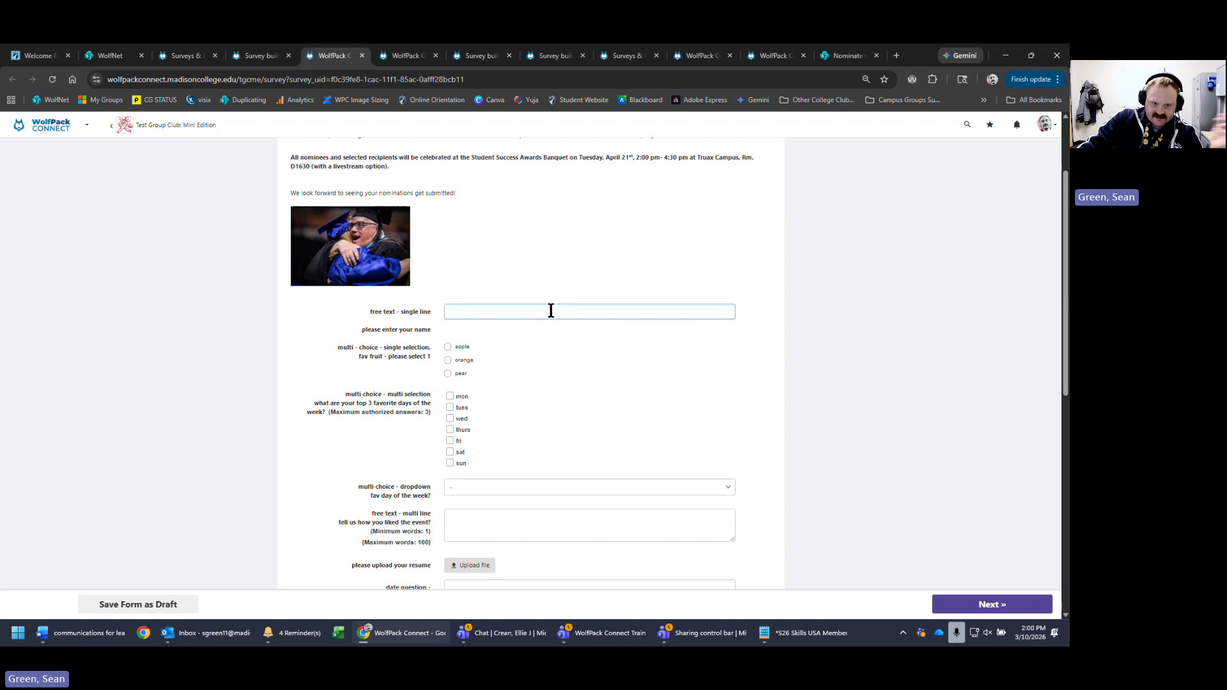
pyautogui.click(401, 322)
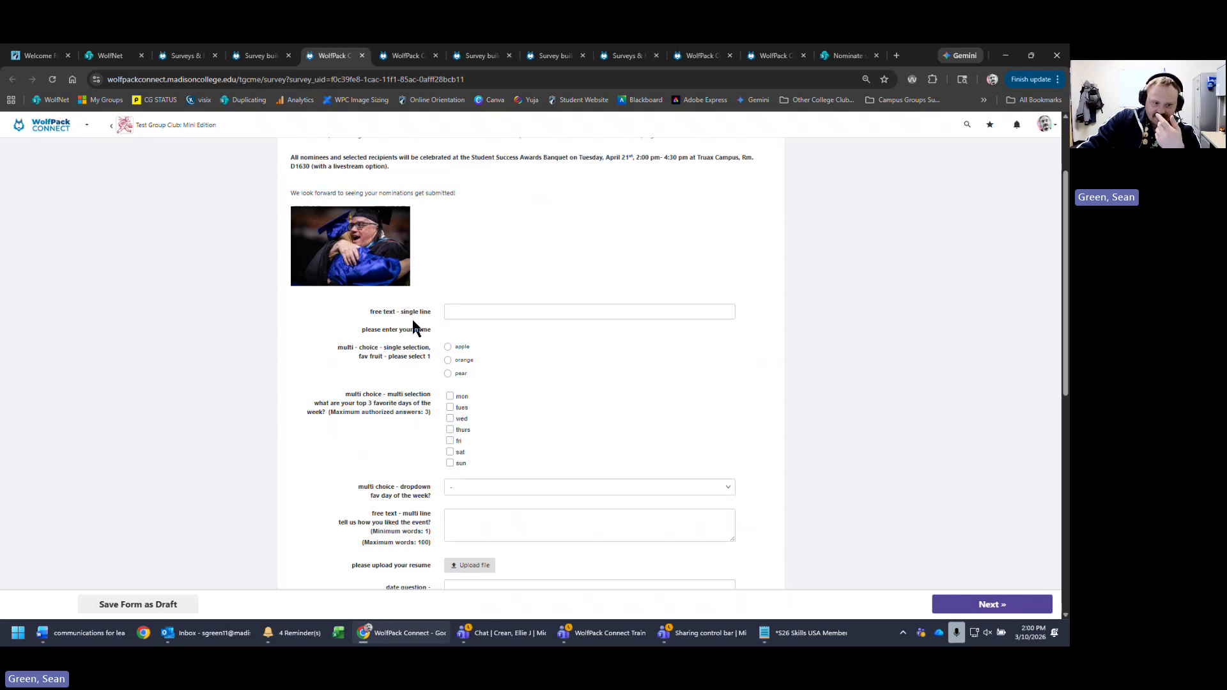
pyautogui.scroll(2, 411, 280)
pyautogui.click(649, 198)
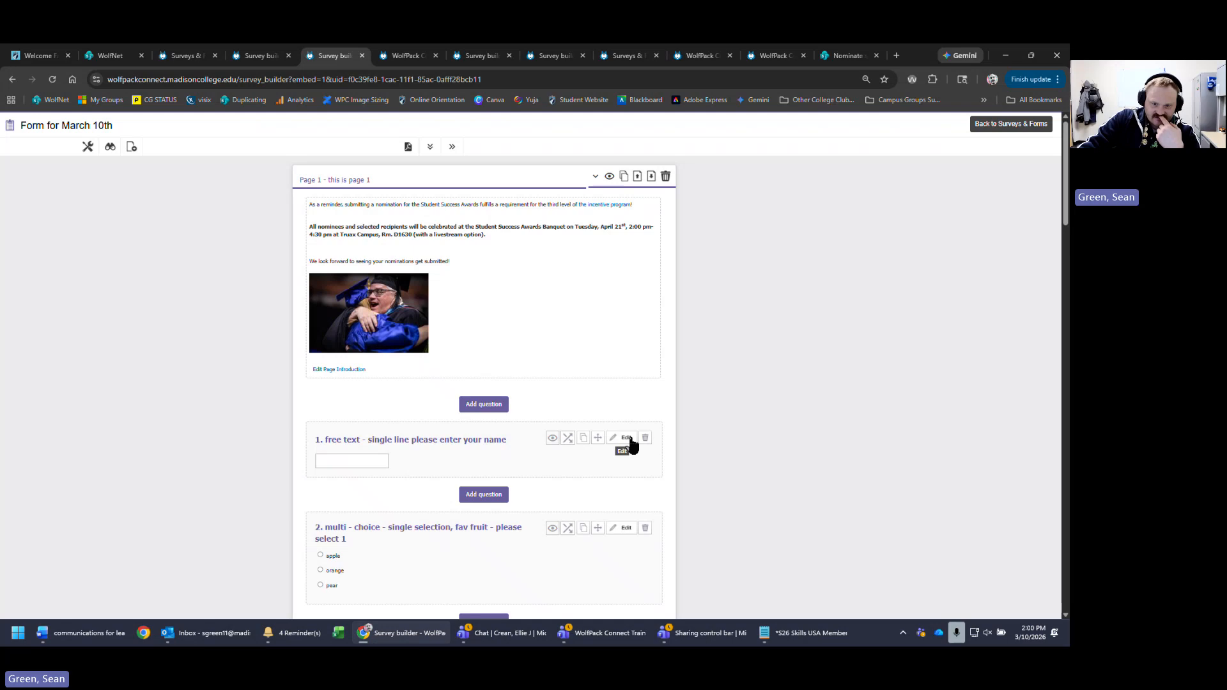
pyautogui.click(627, 439)
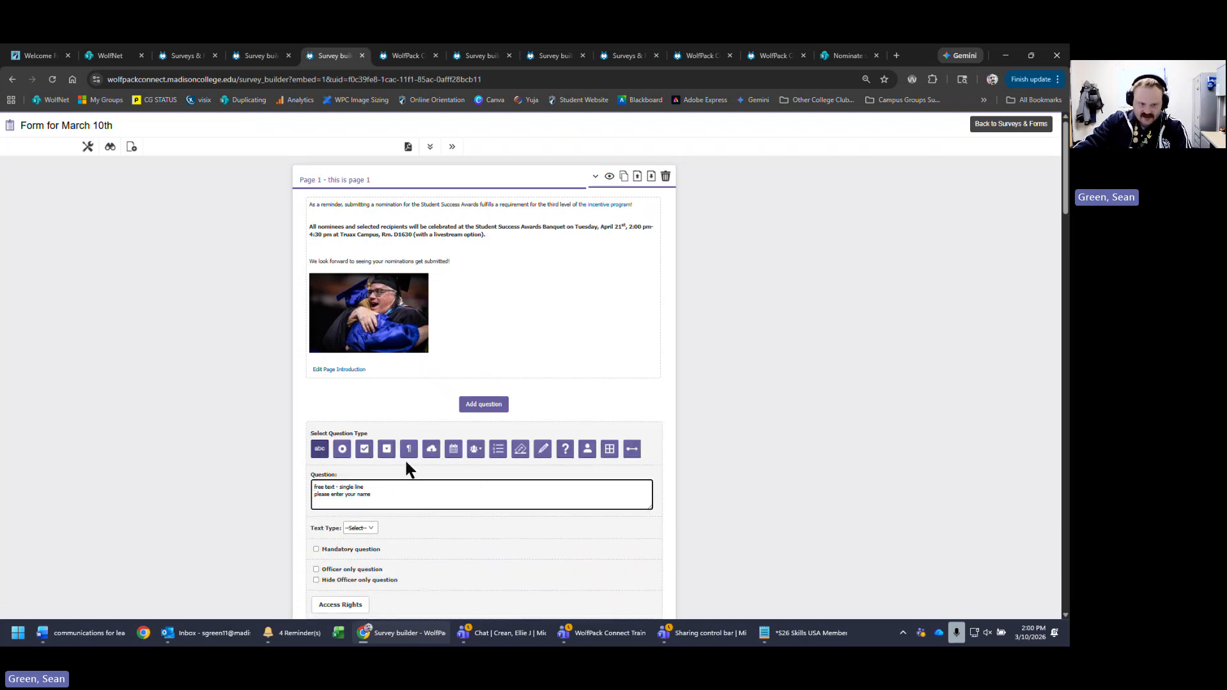
pyautogui.scroll(-8, 824, 473)
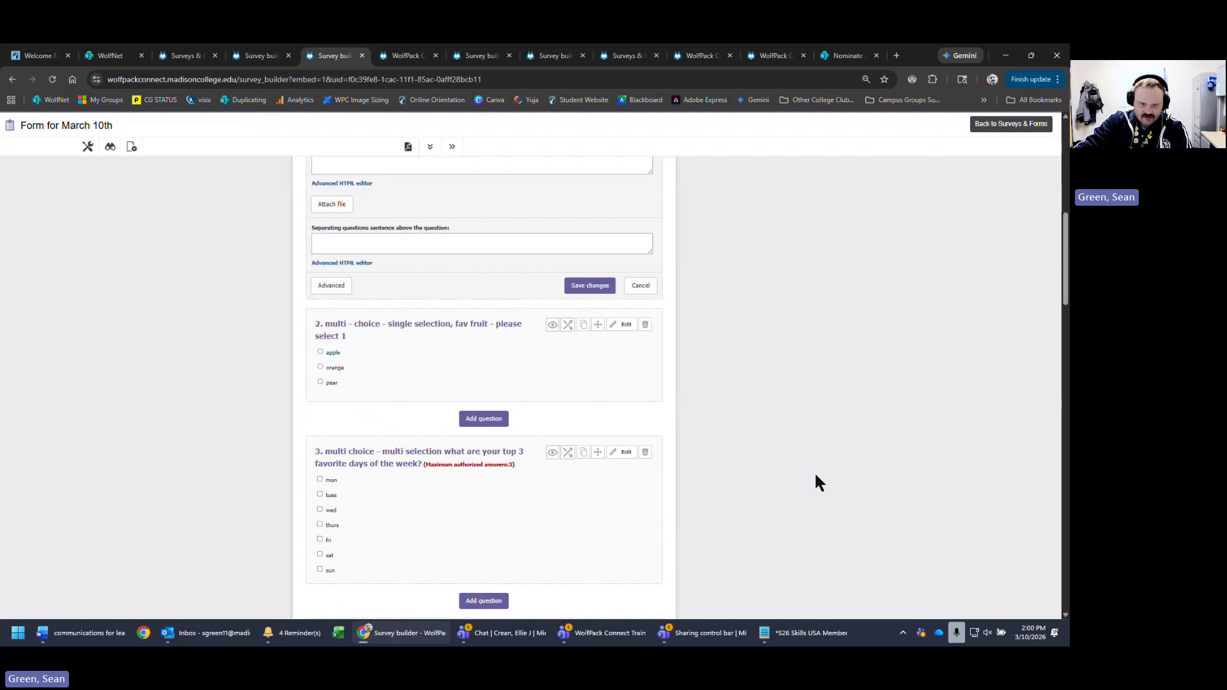
pyautogui.click(589, 287)
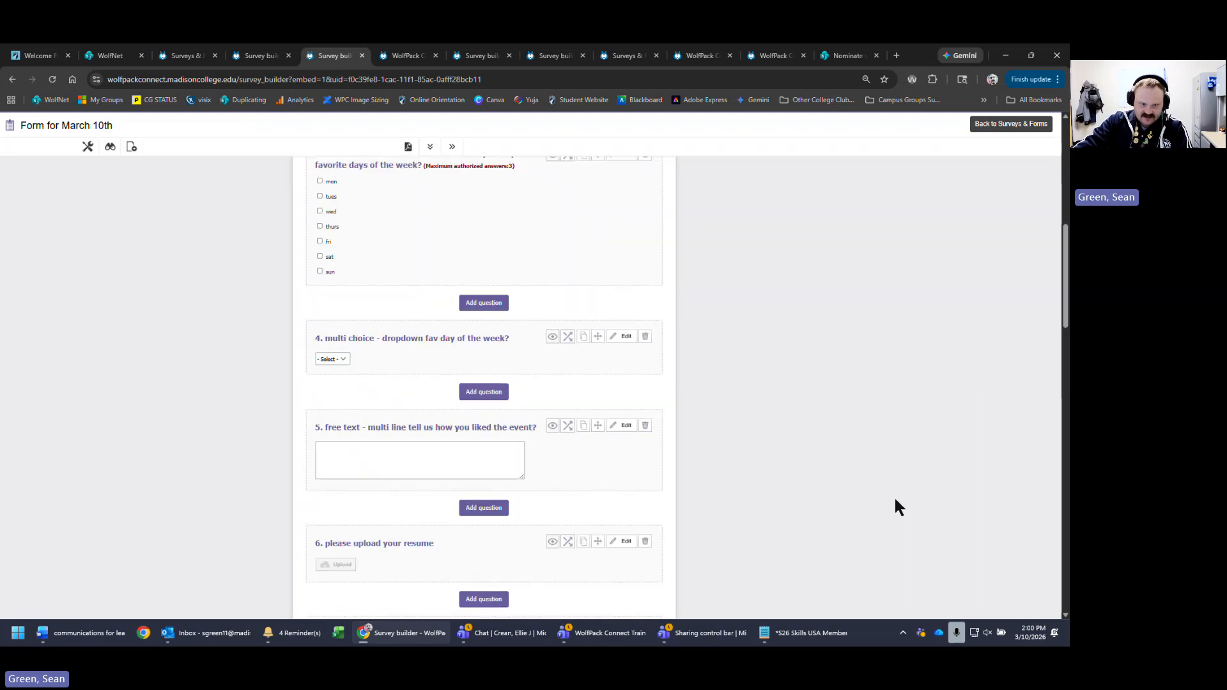
pyautogui.scroll(2, 883, 533)
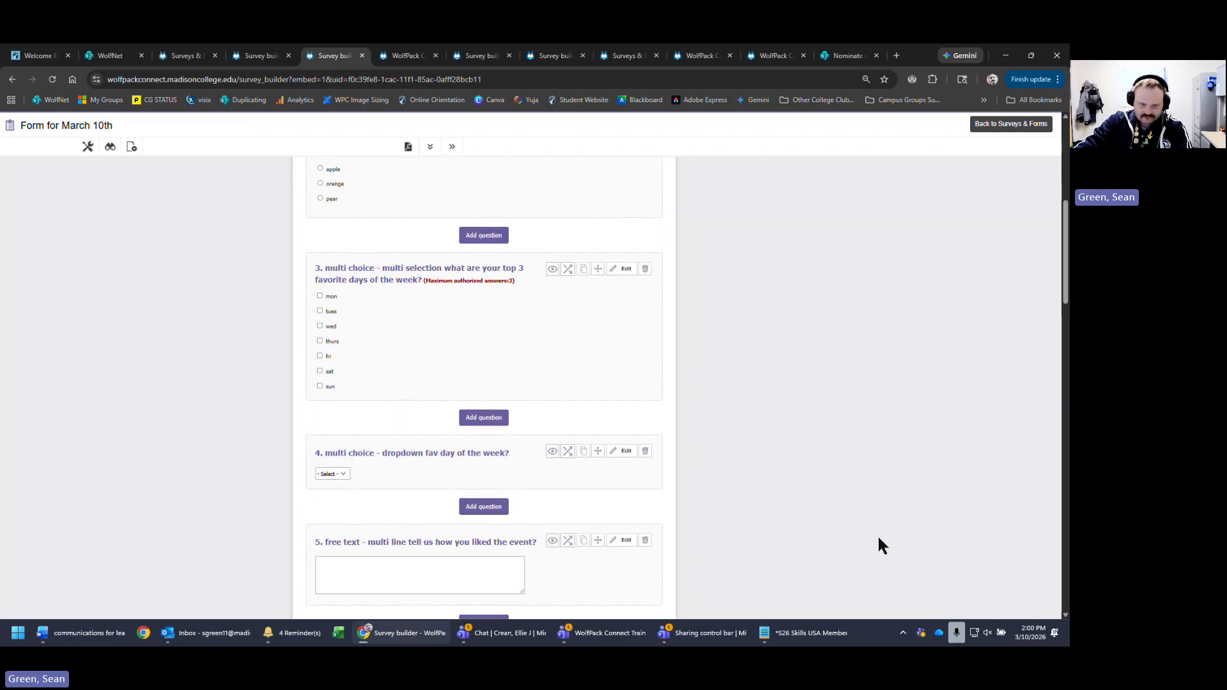
pyautogui.scroll(5, 879, 538)
pyautogui.scroll(1, 885, 562)
pyautogui.scroll(1, 888, 582)
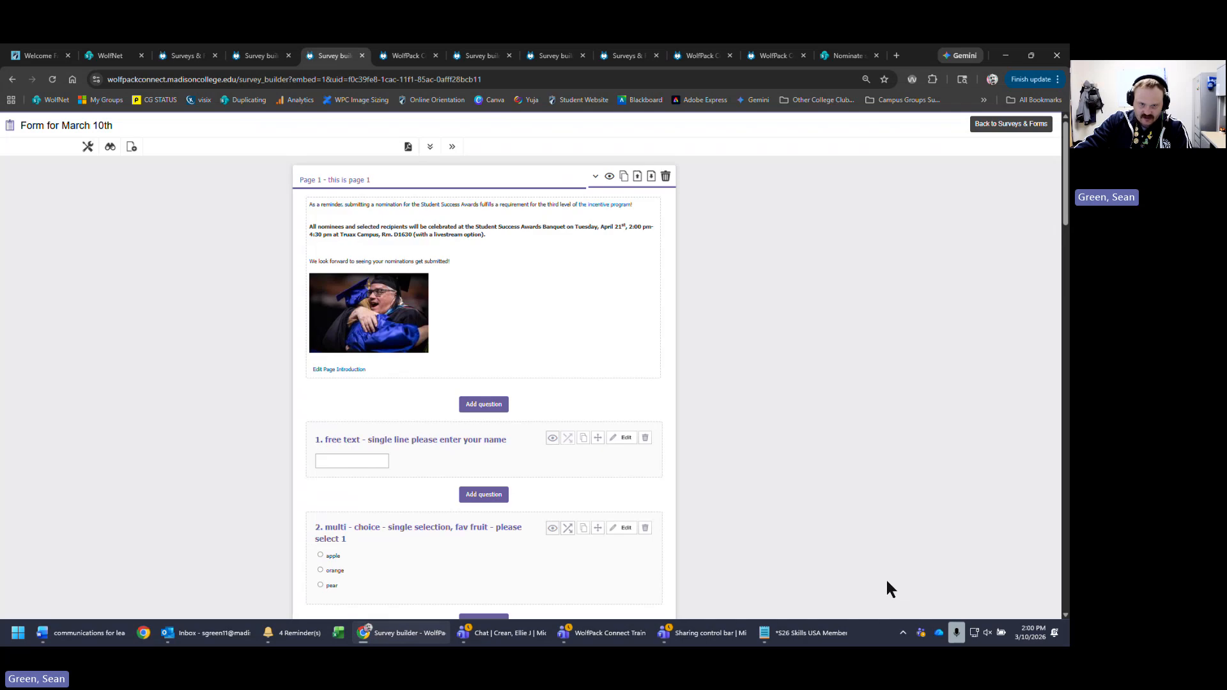
# - Replace the intro's bold banquet paragraph with 'This is BOLD text' and the closing line with 'This is a picture'
pyautogui.click(335, 370)
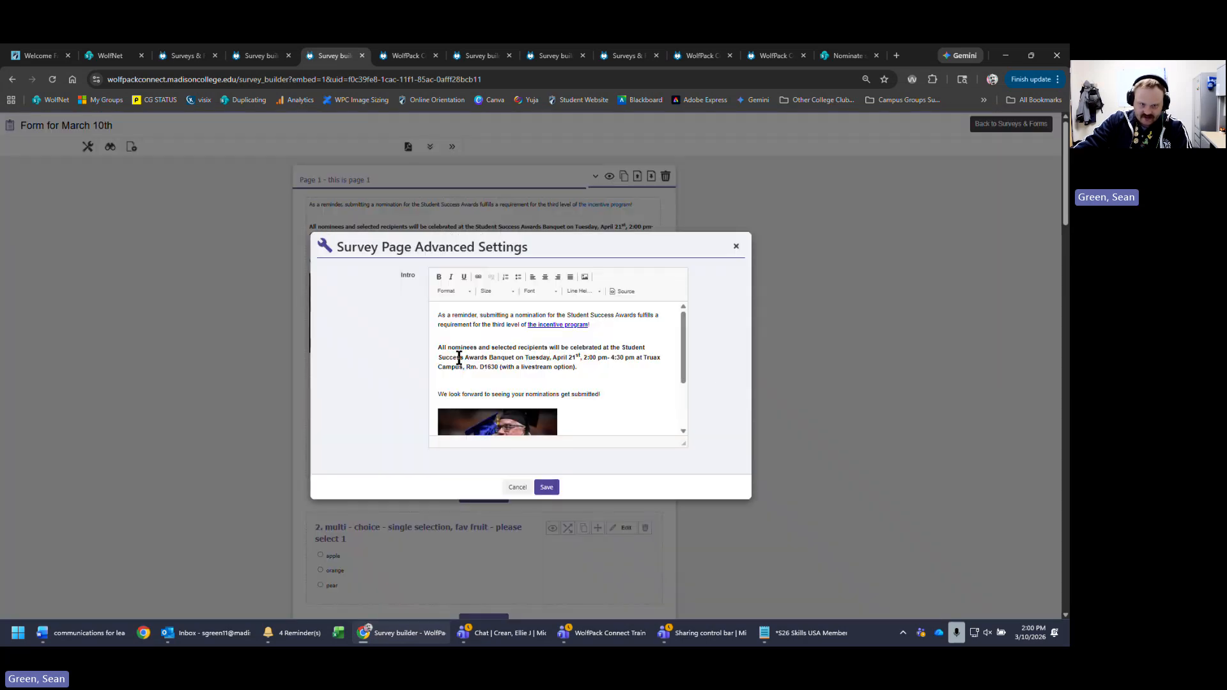
pyautogui.click(459, 357)
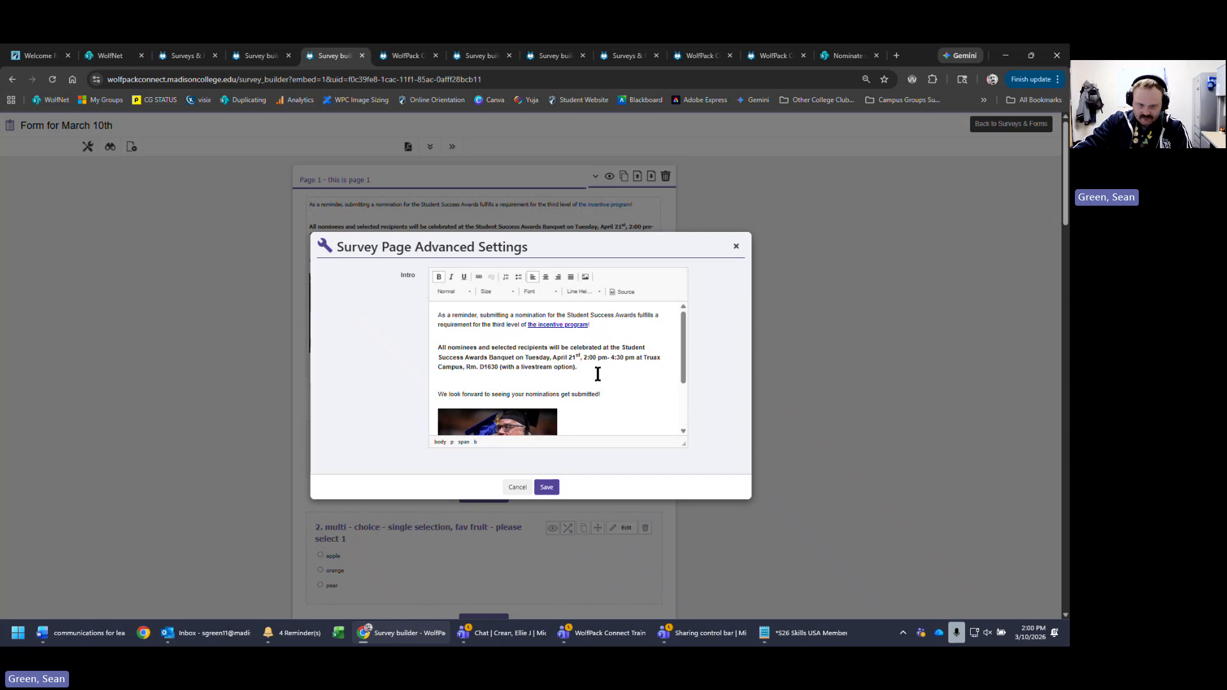
pyautogui.moveTo(604, 373); pyautogui.dragTo(436, 354)
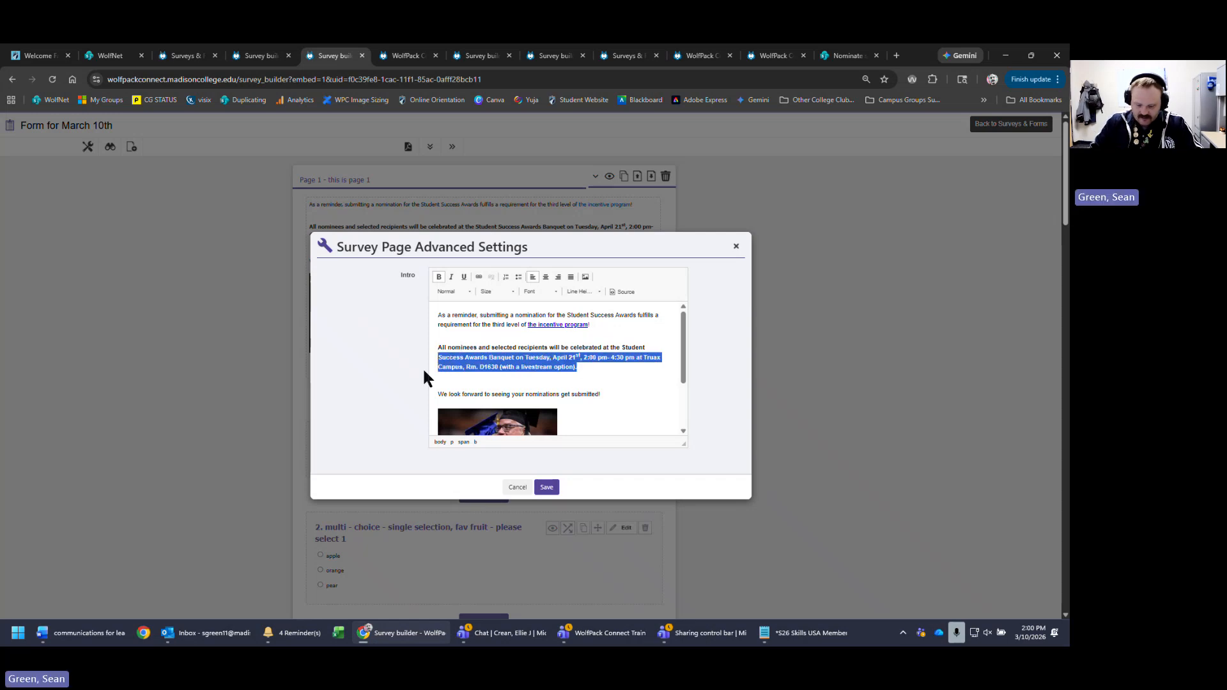
pyautogui.write('THis is ')
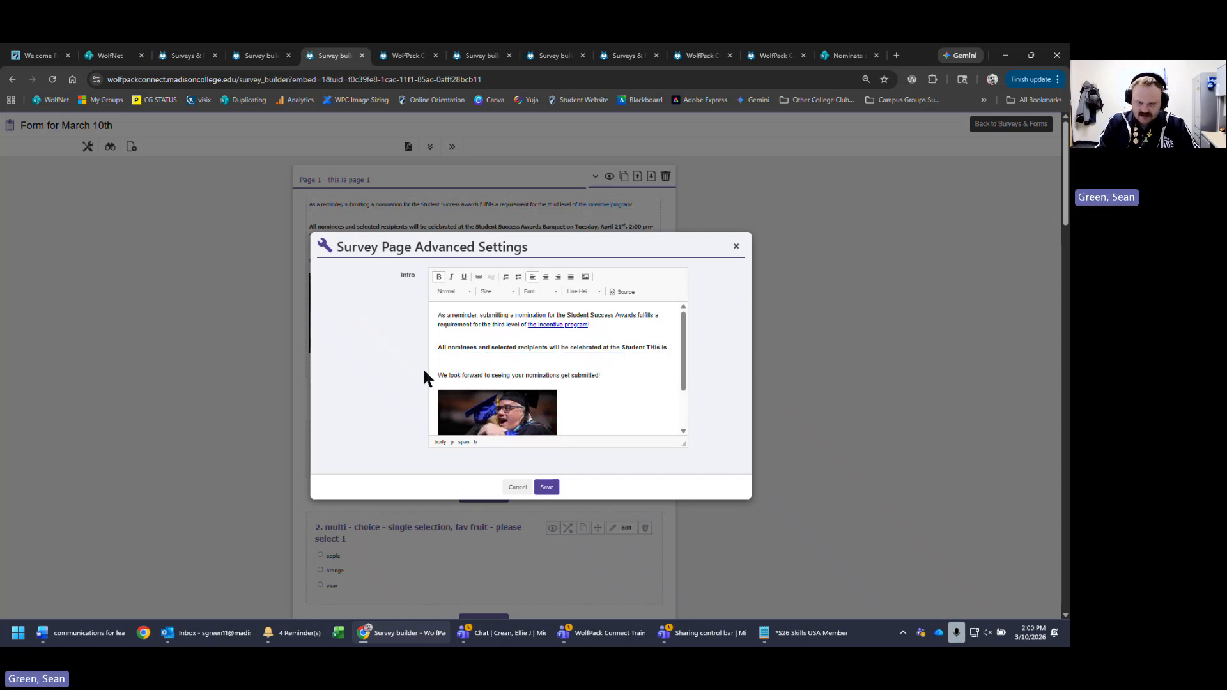
pyautogui.write('BOLD text')
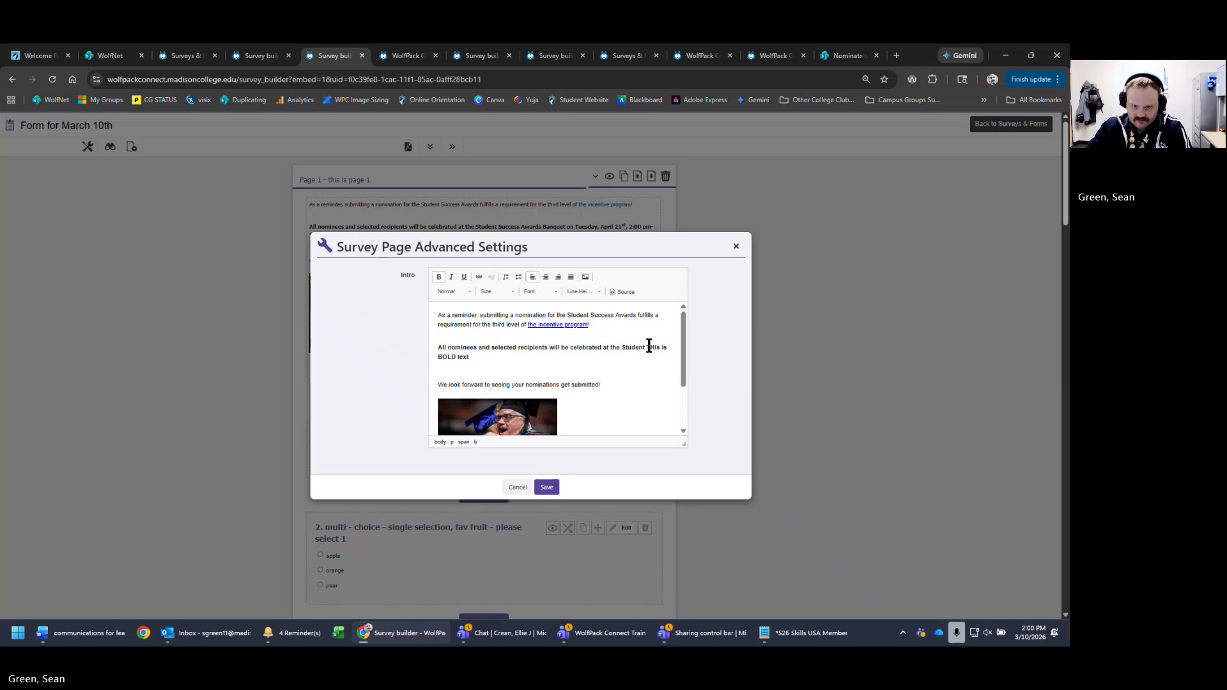
pyautogui.moveTo(654, 347); pyautogui.dragTo(434, 348)
pyautogui.press('BackSpace')
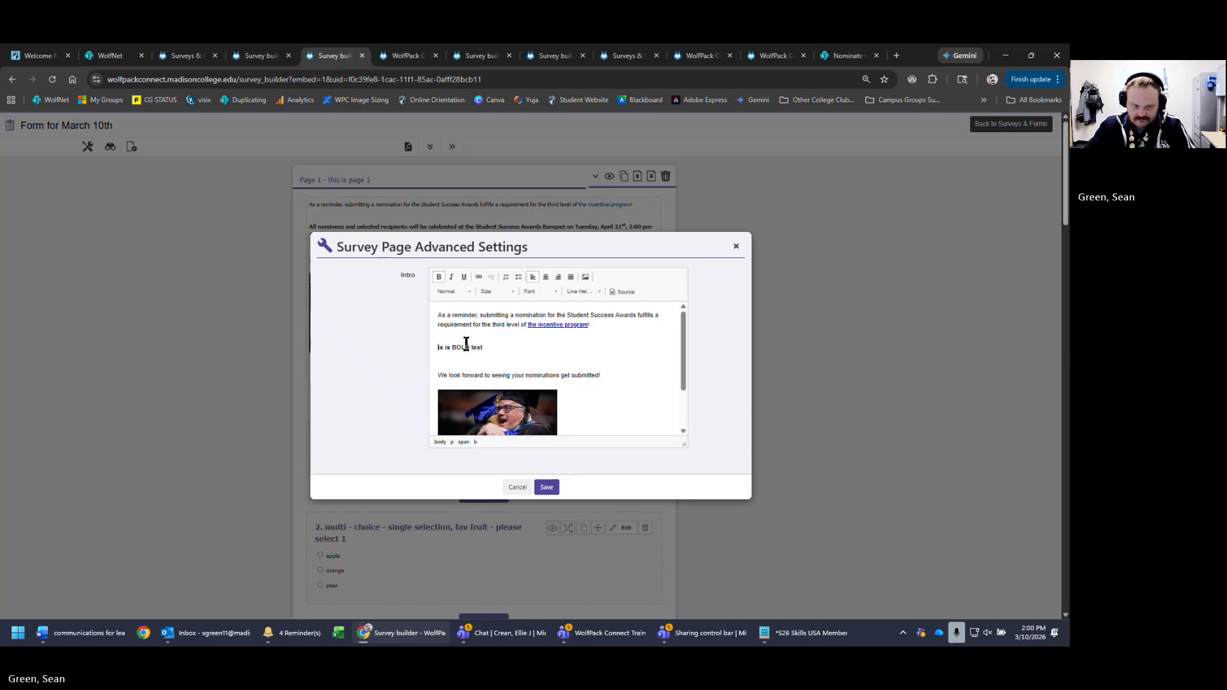
pyautogui.write('Th')
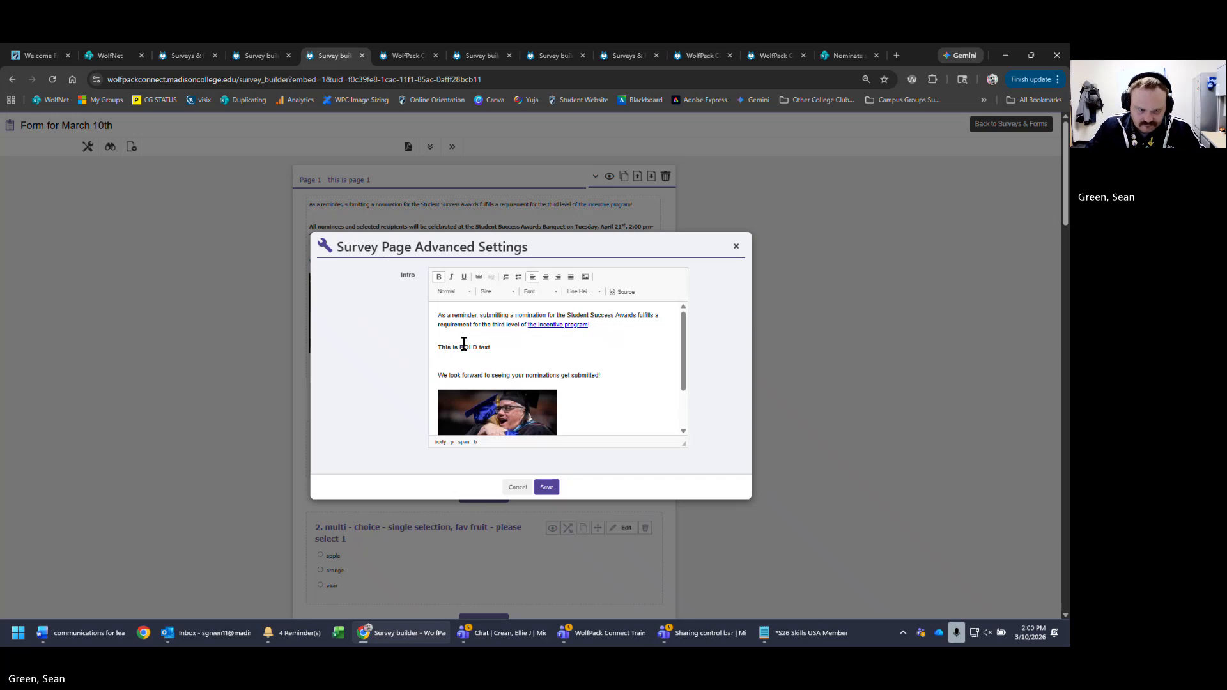
pyautogui.click(539, 367)
pyautogui.moveTo(607, 375); pyautogui.dragTo(362, 373)
pyautogui.write('Th')
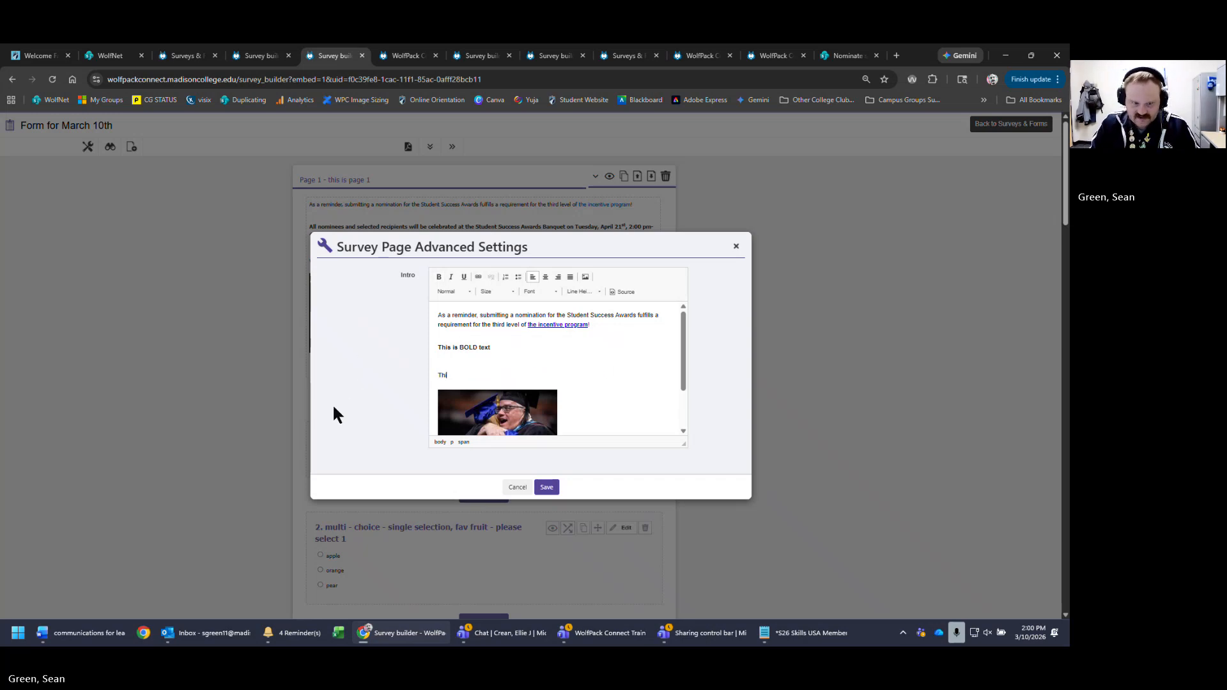
pyautogui.write('is is a picture')
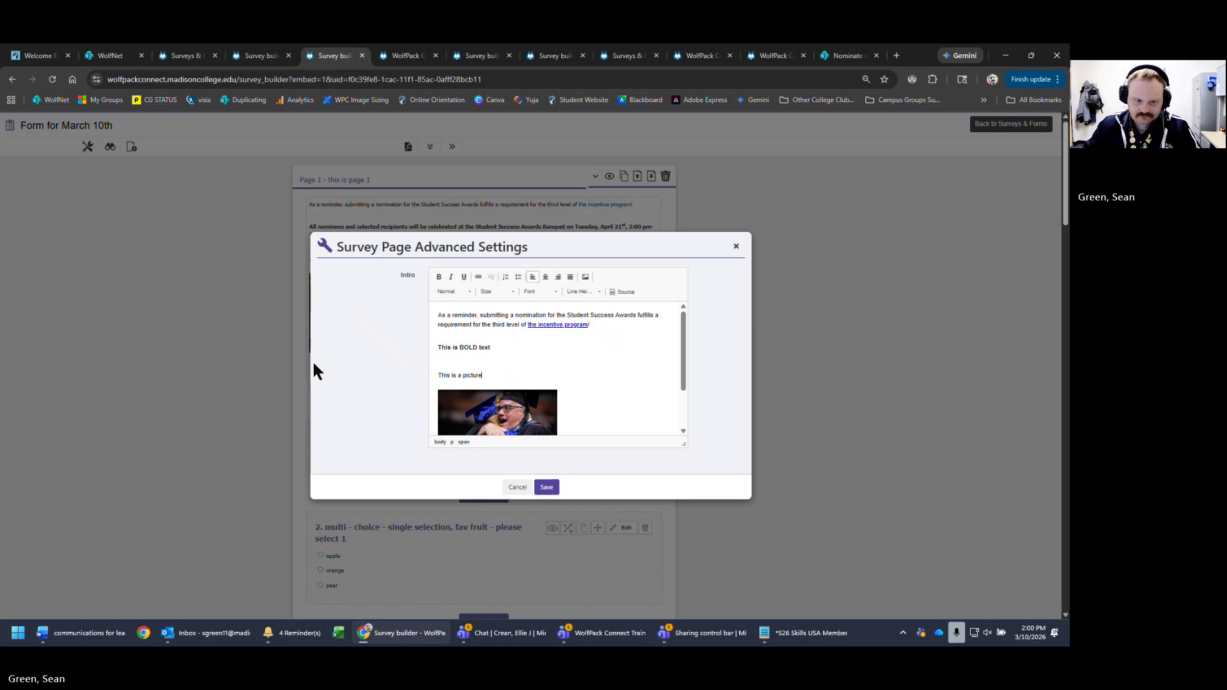
pyautogui.click(465, 352)
pyautogui.press('BackSpace')
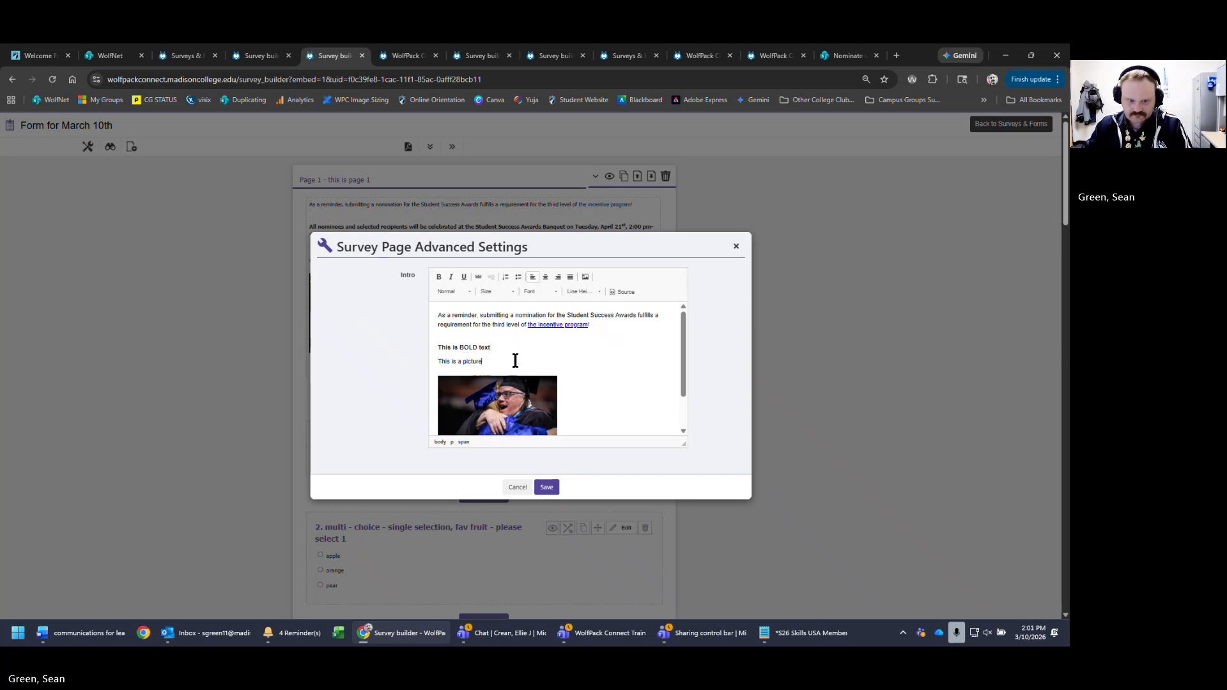
# - Put the link sentence on its own line, replace the old reminder sentence with plain text, and save
pyautogui.click(548, 335)
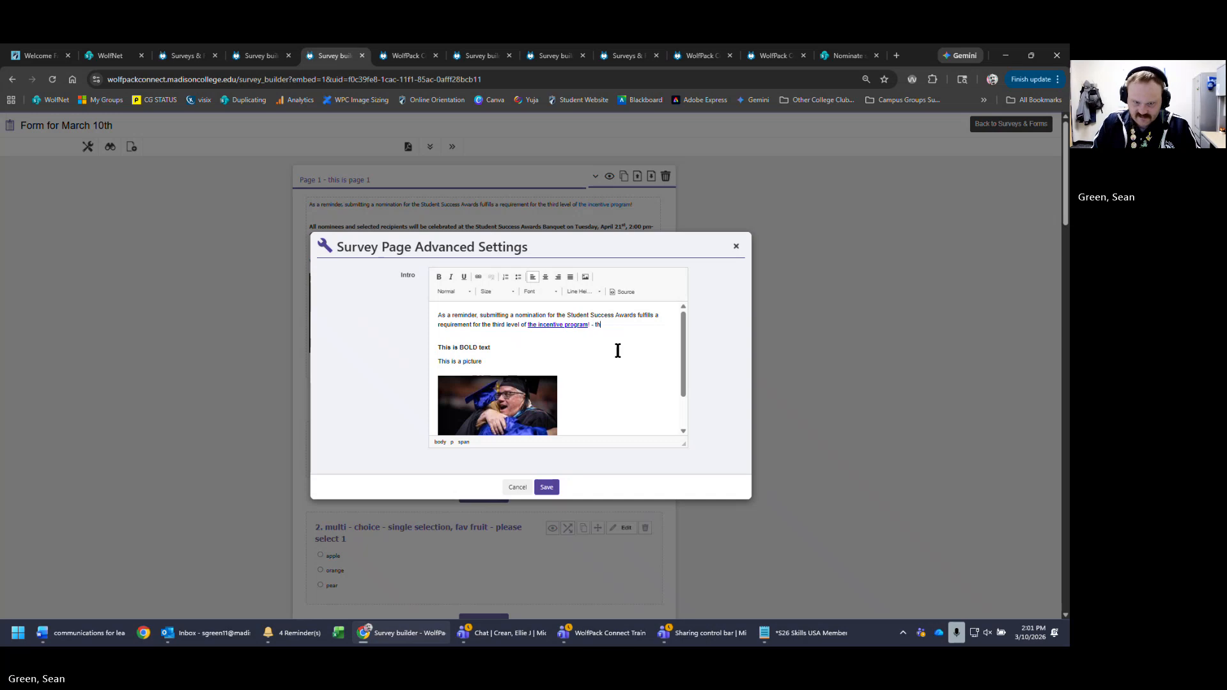
pyautogui.write('at is a link')
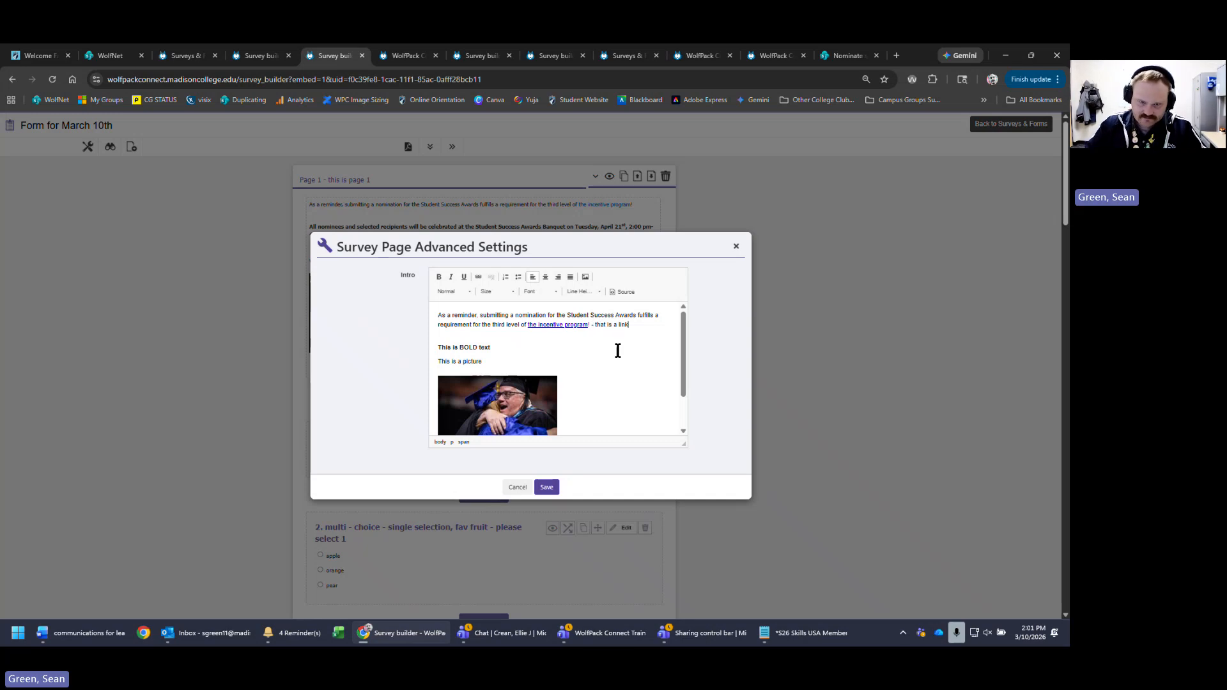
pyautogui.click(527, 323)
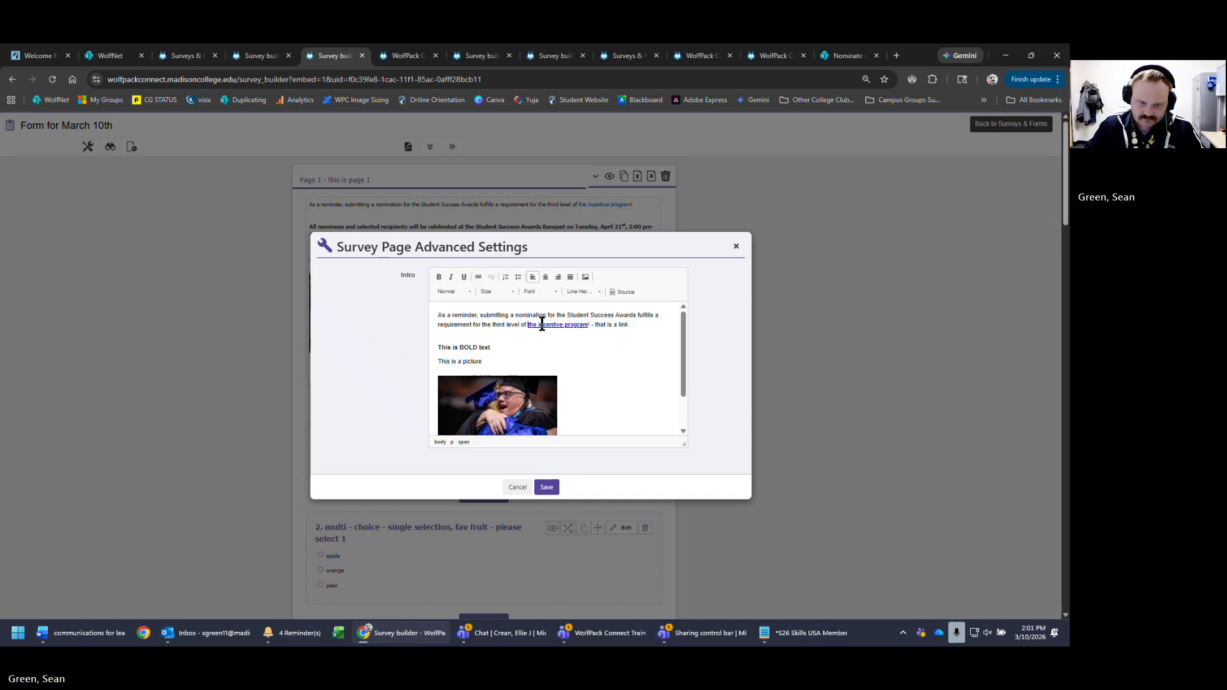
pyautogui.press('Return')
pyautogui.click(534, 356)
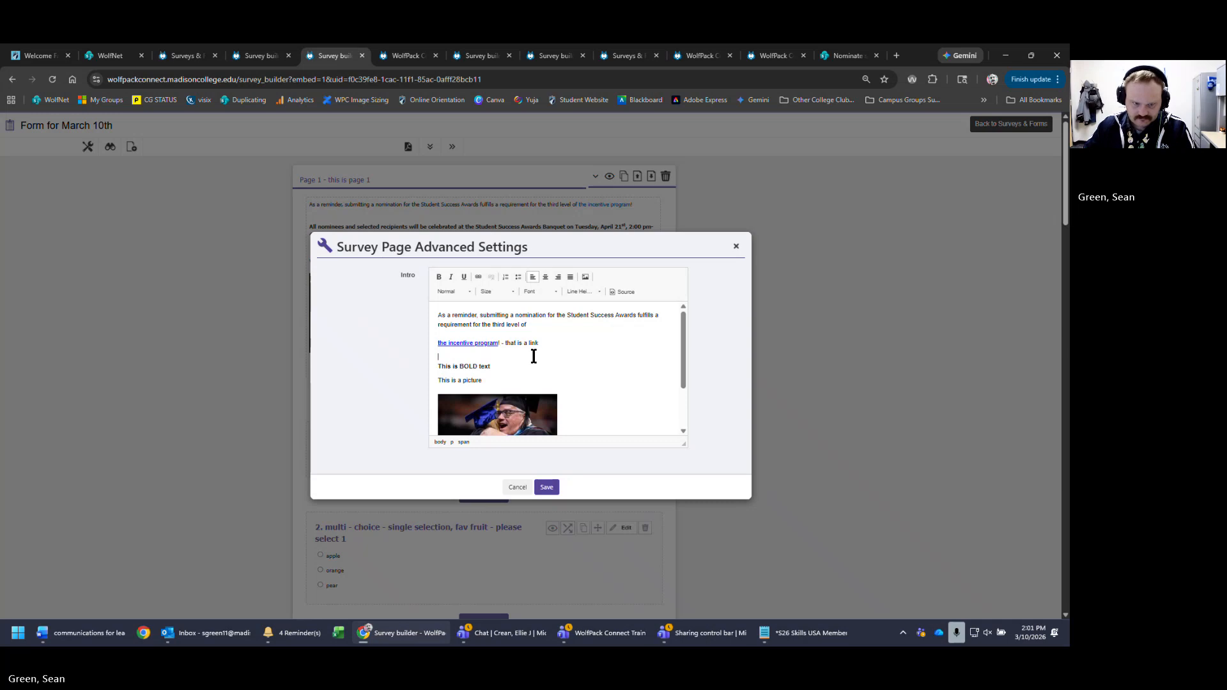
pyautogui.press('BackSpace')
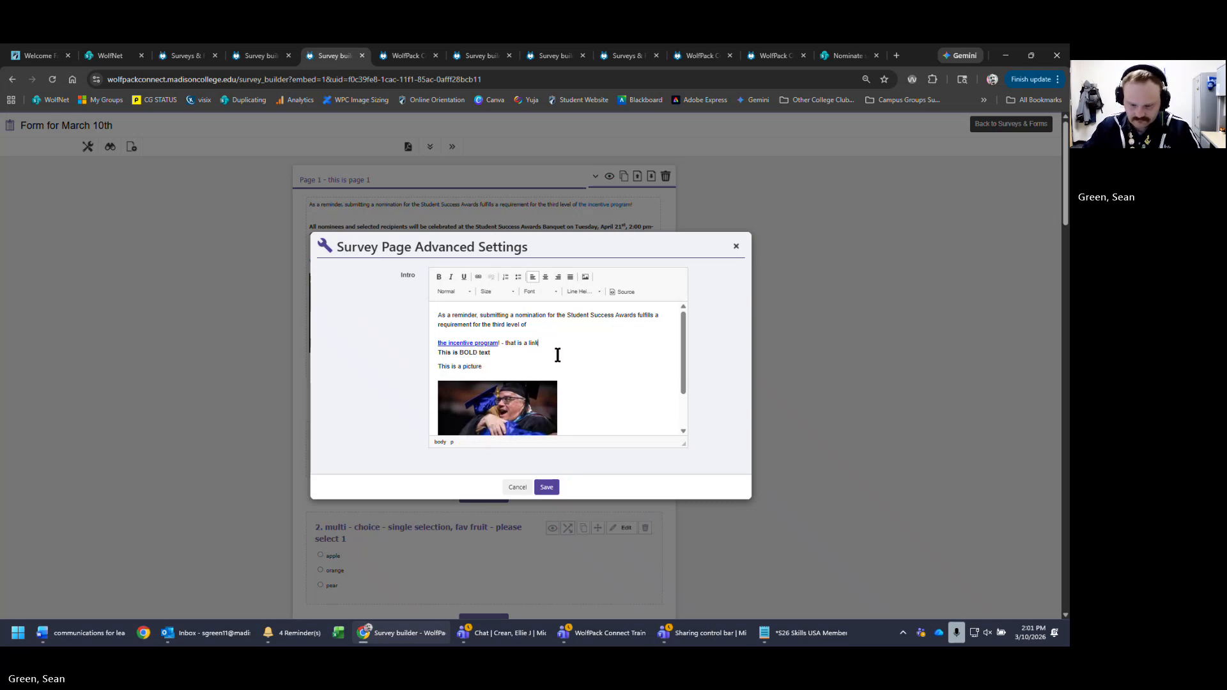
pyautogui.press('Return')
pyautogui.click(554, 329)
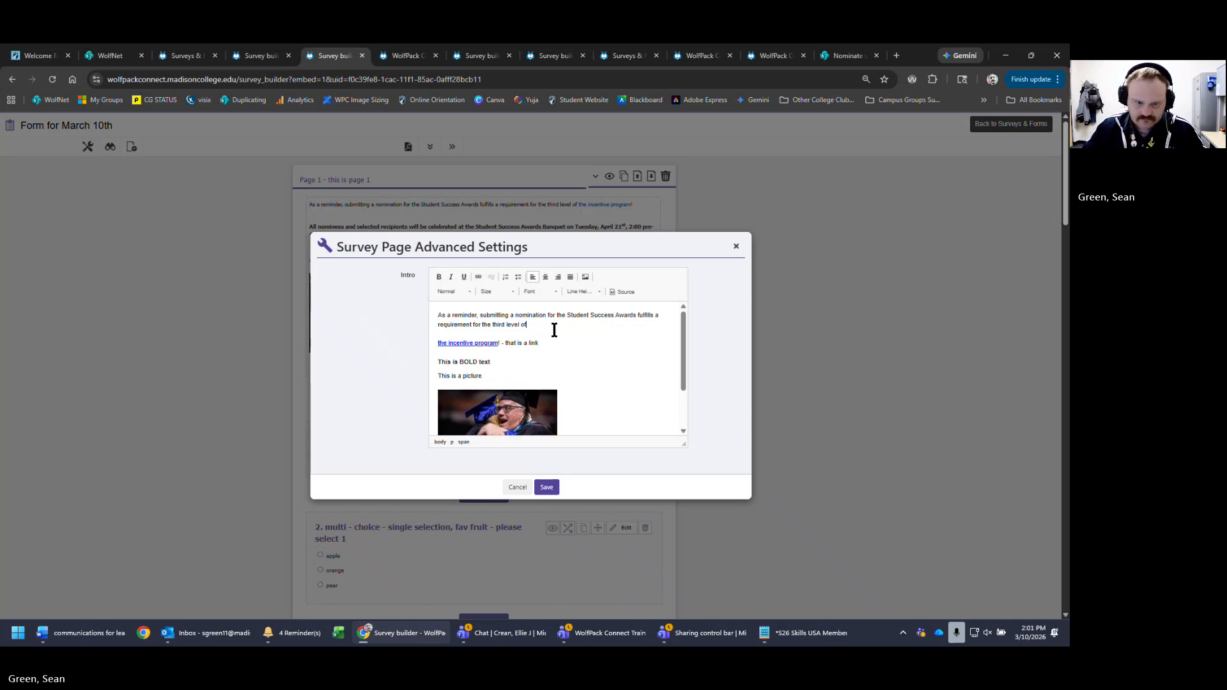
pyautogui.moveTo(553, 325); pyautogui.dragTo(445, 314)
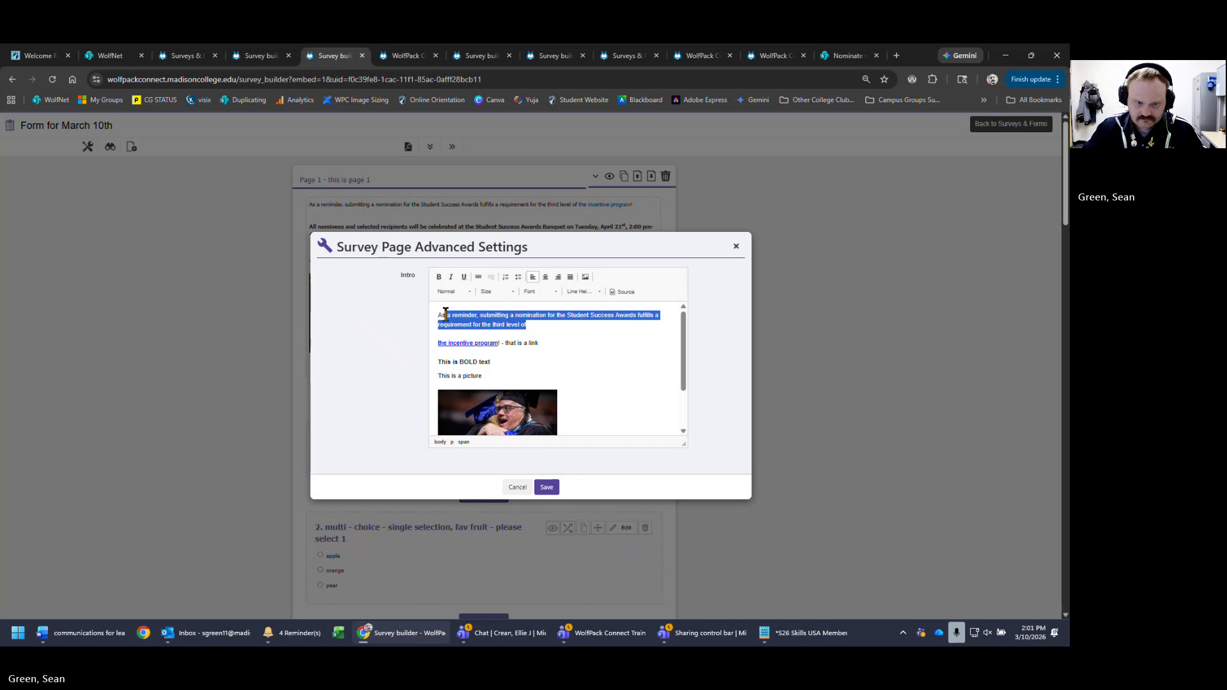
pyautogui.press('BackSpace')
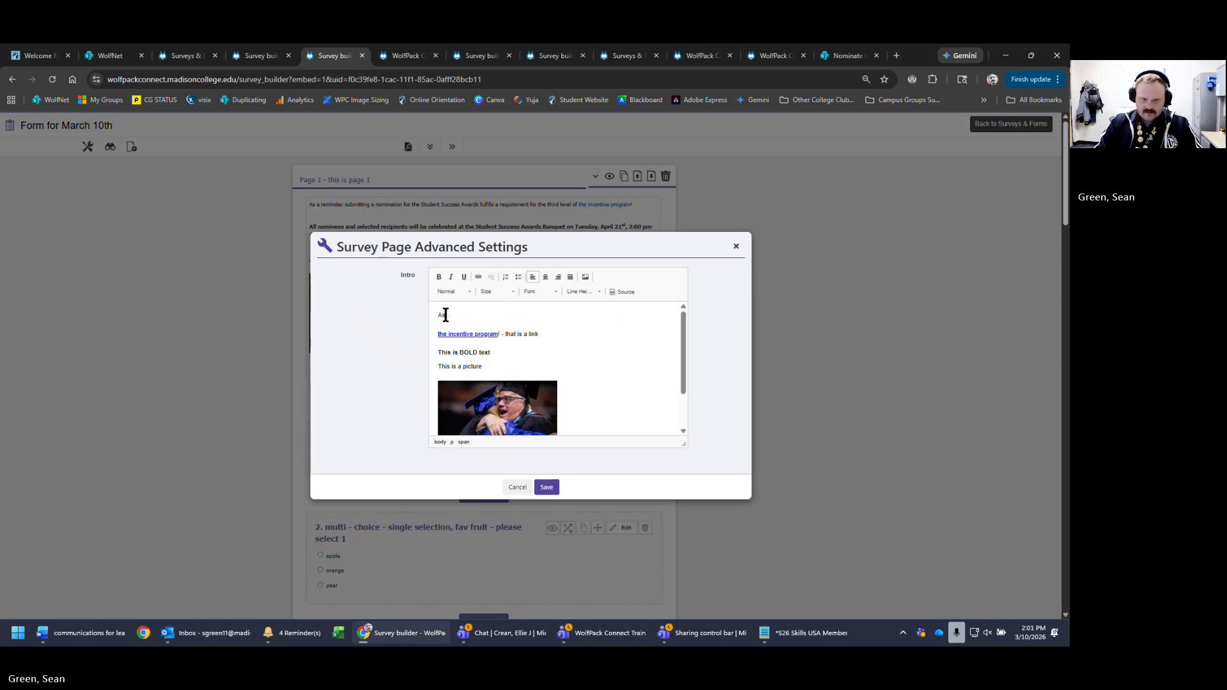
pyautogui.write('Here is some plain text')
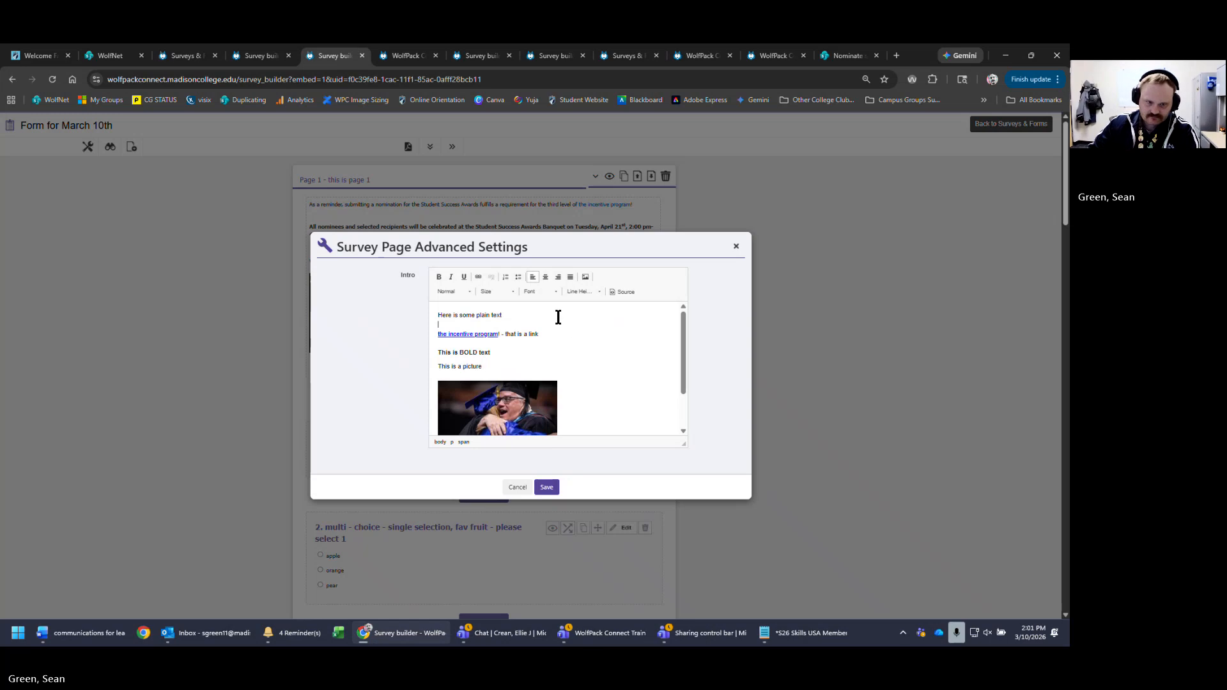
pyautogui.scroll(-1, 579, 362)
pyautogui.scroll(-1, 579, 362)
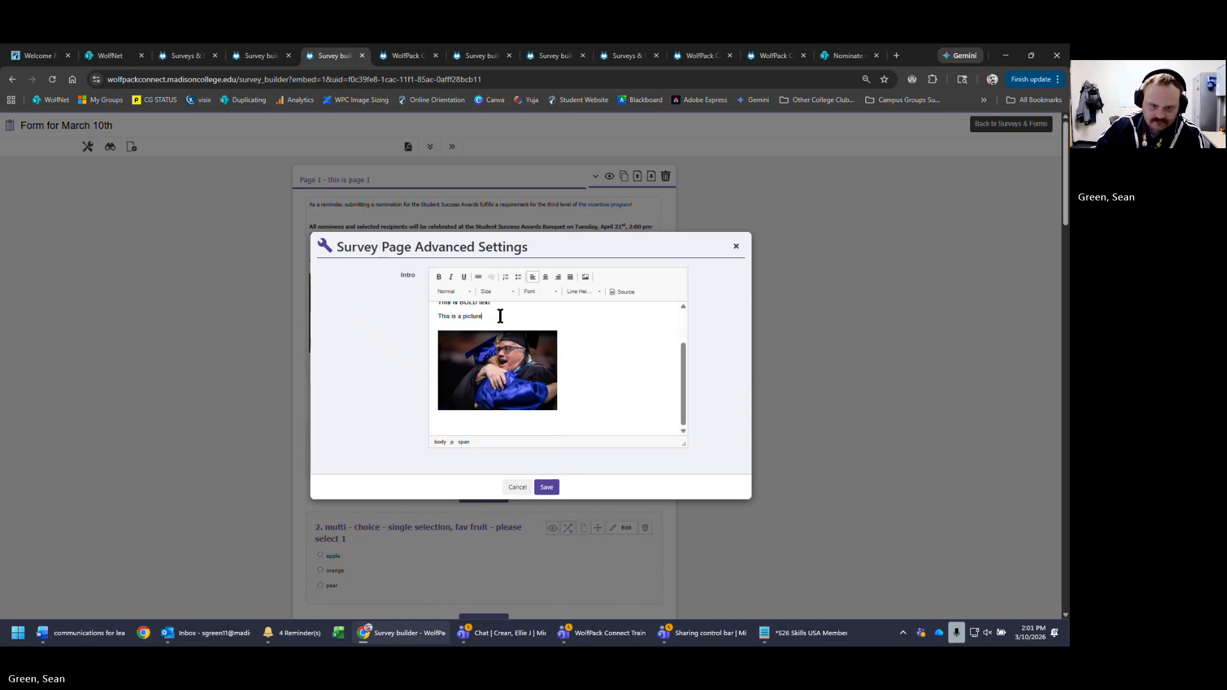
pyautogui.click(545, 488)
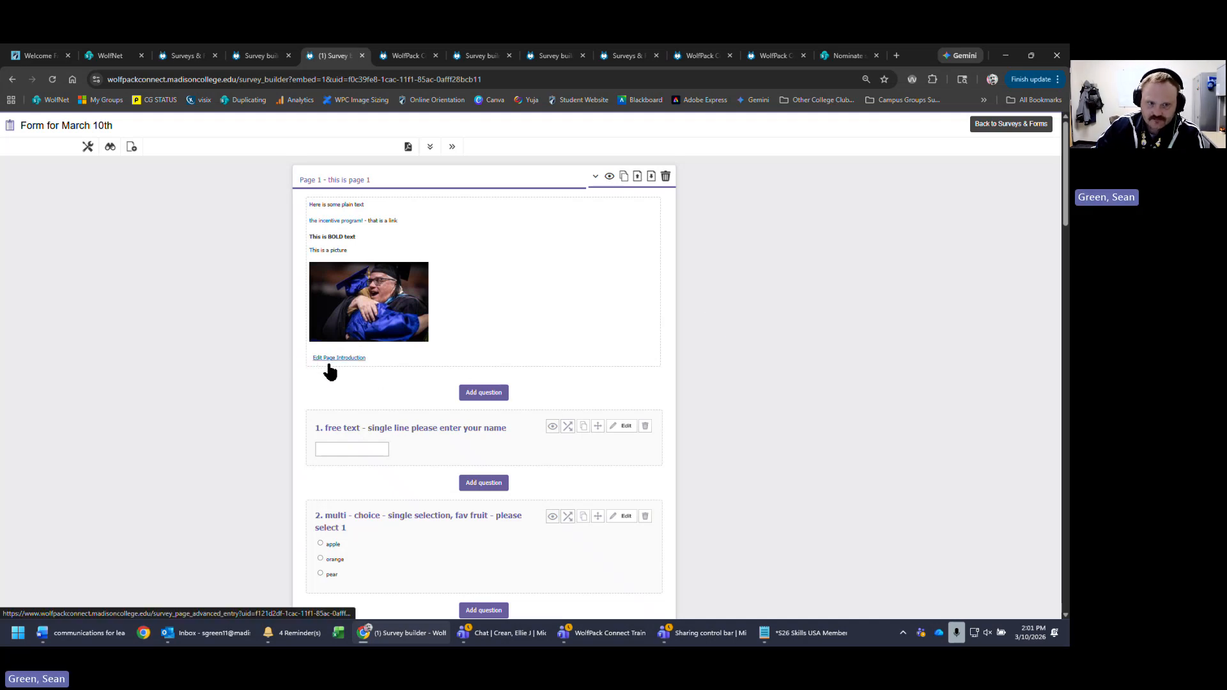
# - Insert a <center> tag before the photo's img markup in the introduction source and save
pyautogui.click(346, 358)
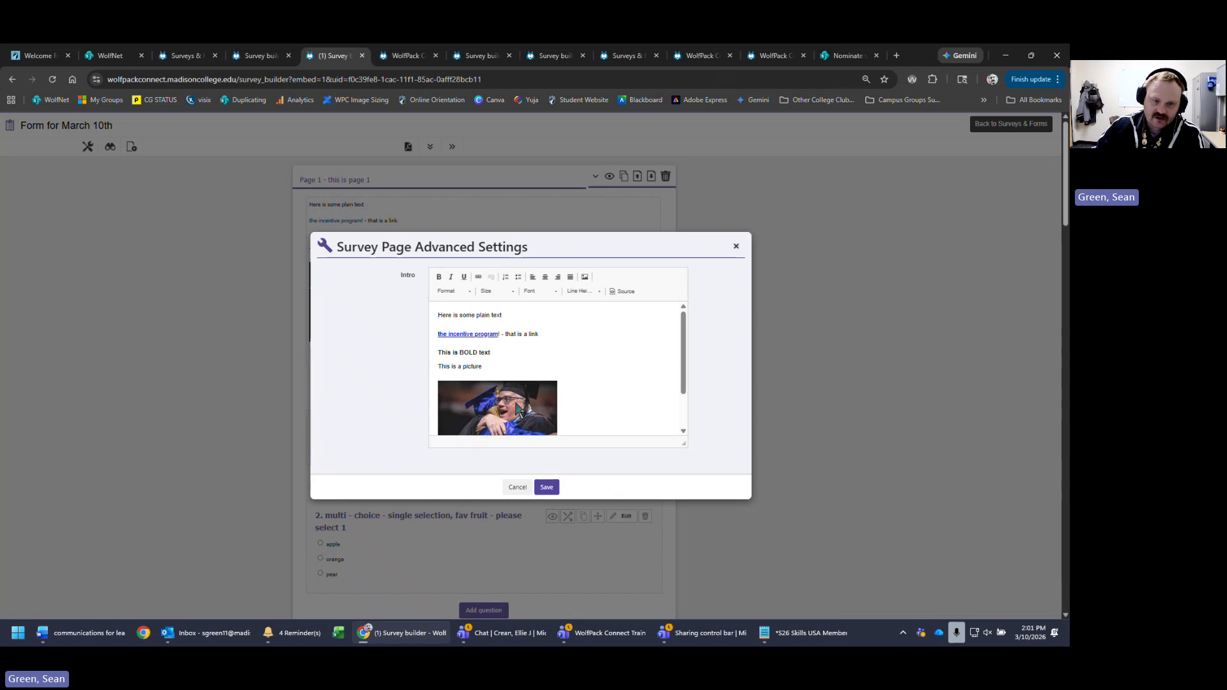
pyautogui.click(518, 409)
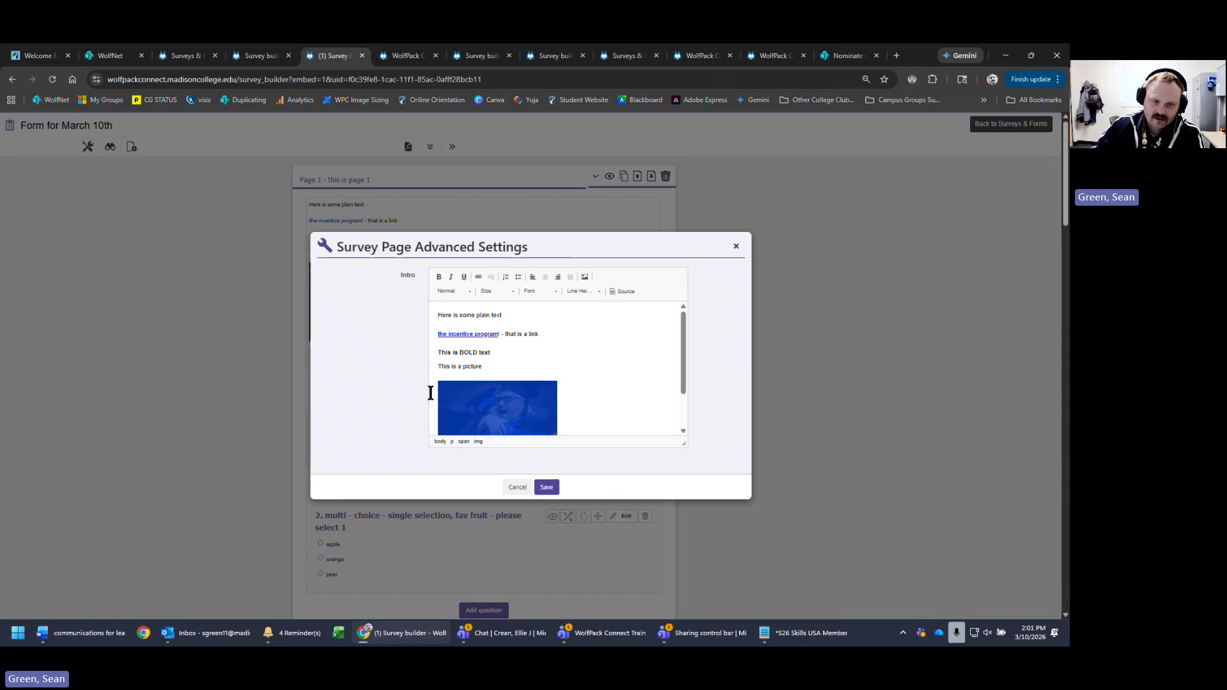
pyautogui.click(623, 292)
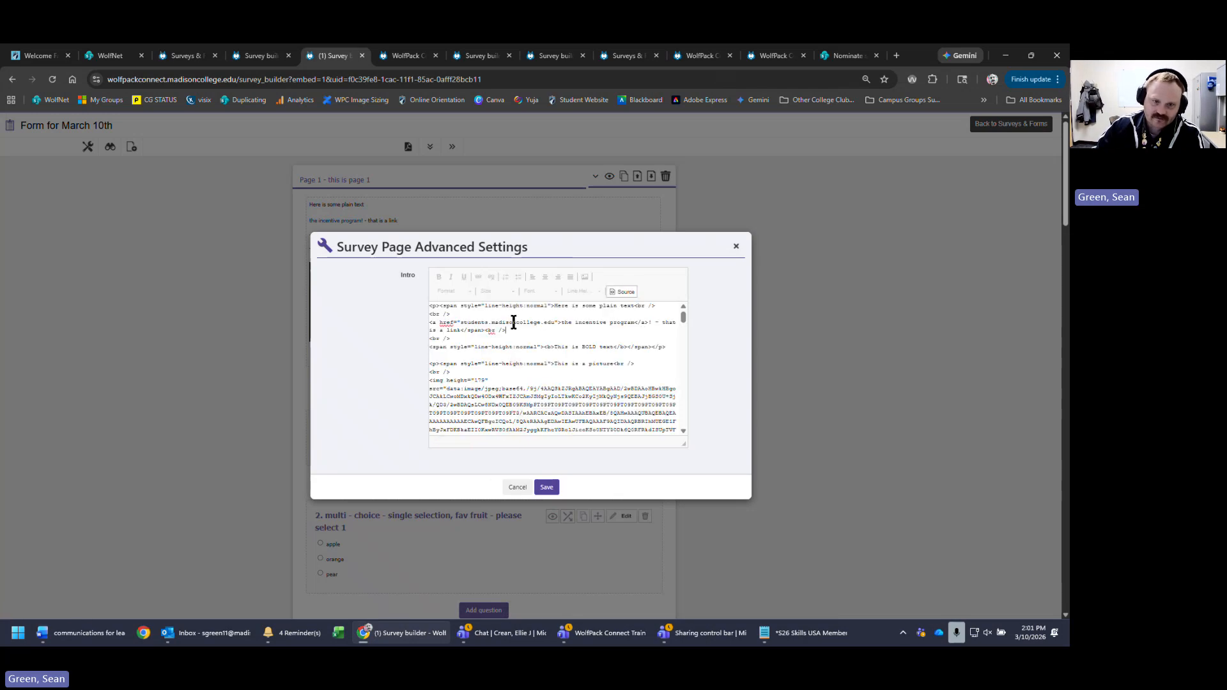
pyautogui.click(625, 292)
pyautogui.click(624, 292)
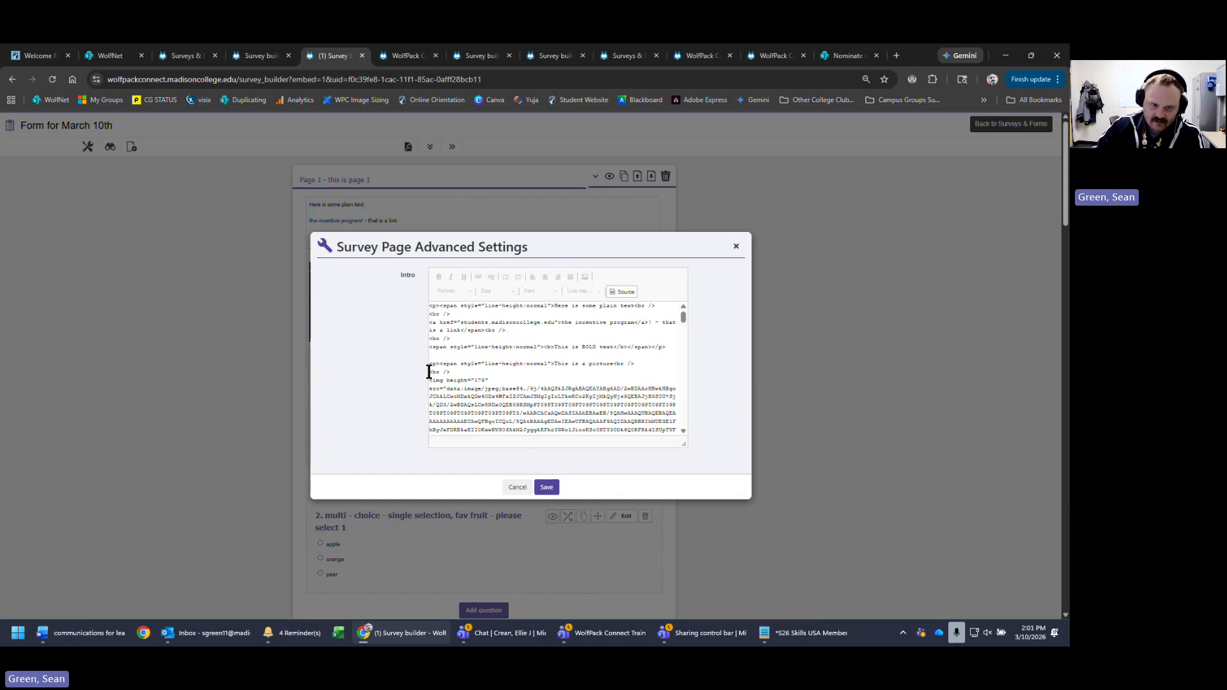
pyautogui.click(624, 344)
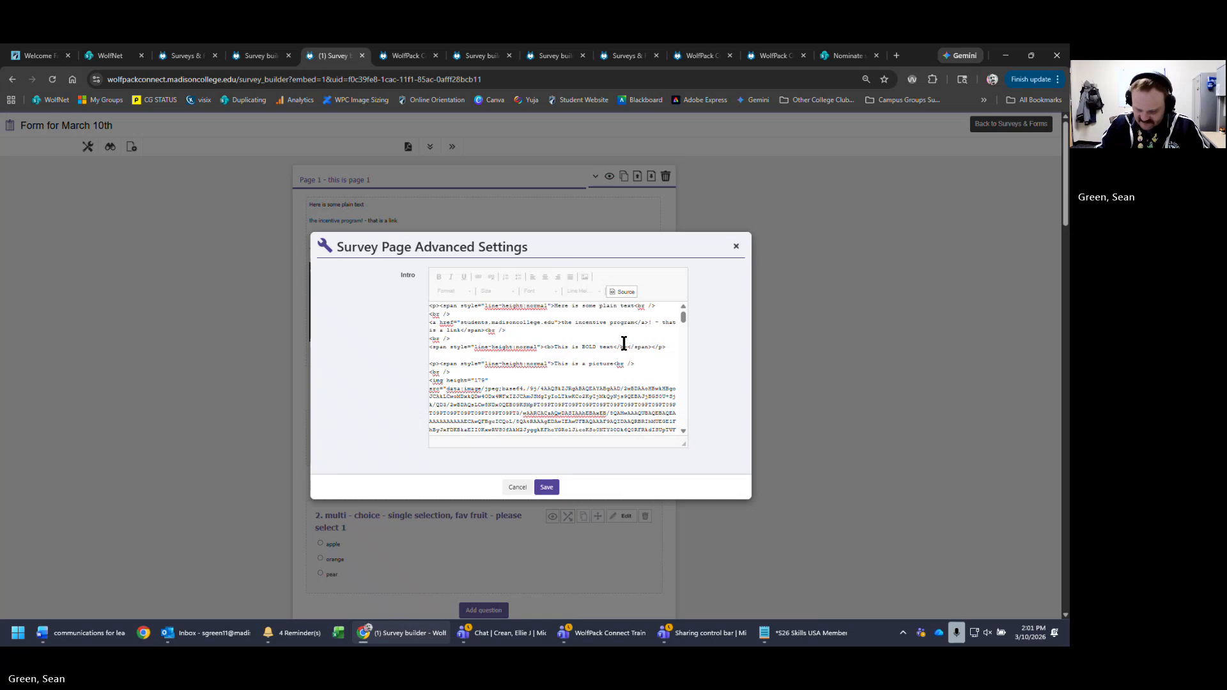
pyautogui.write('<cent')
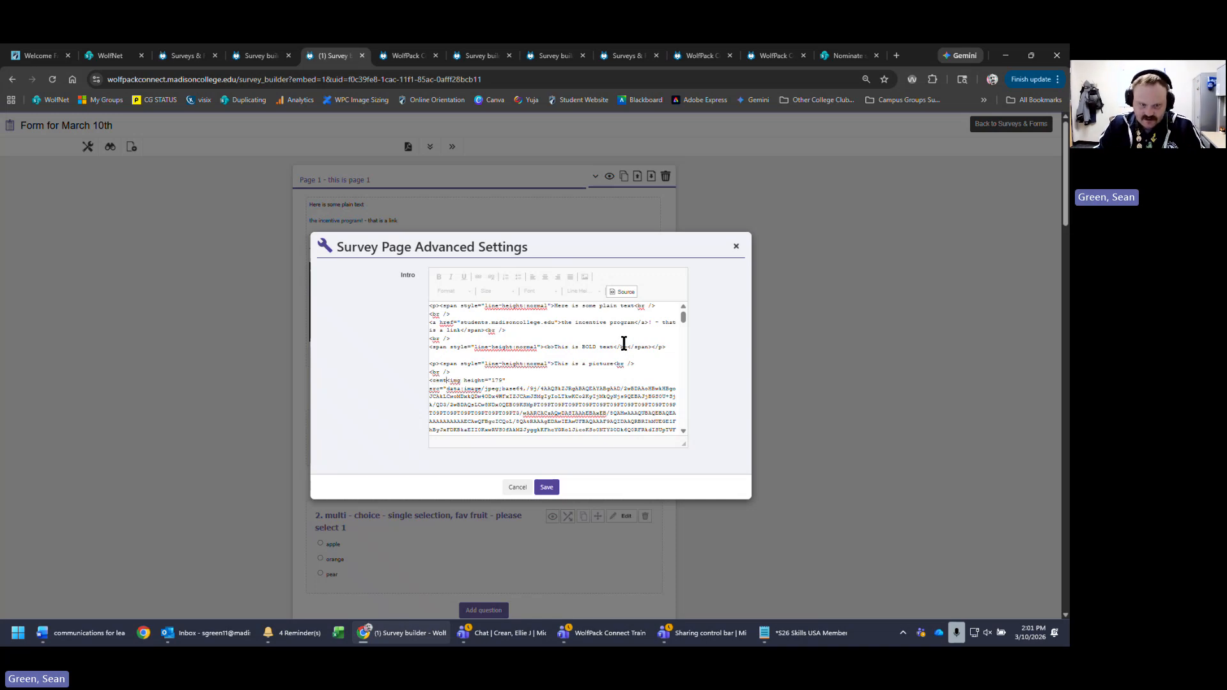
pyautogui.write('er>')
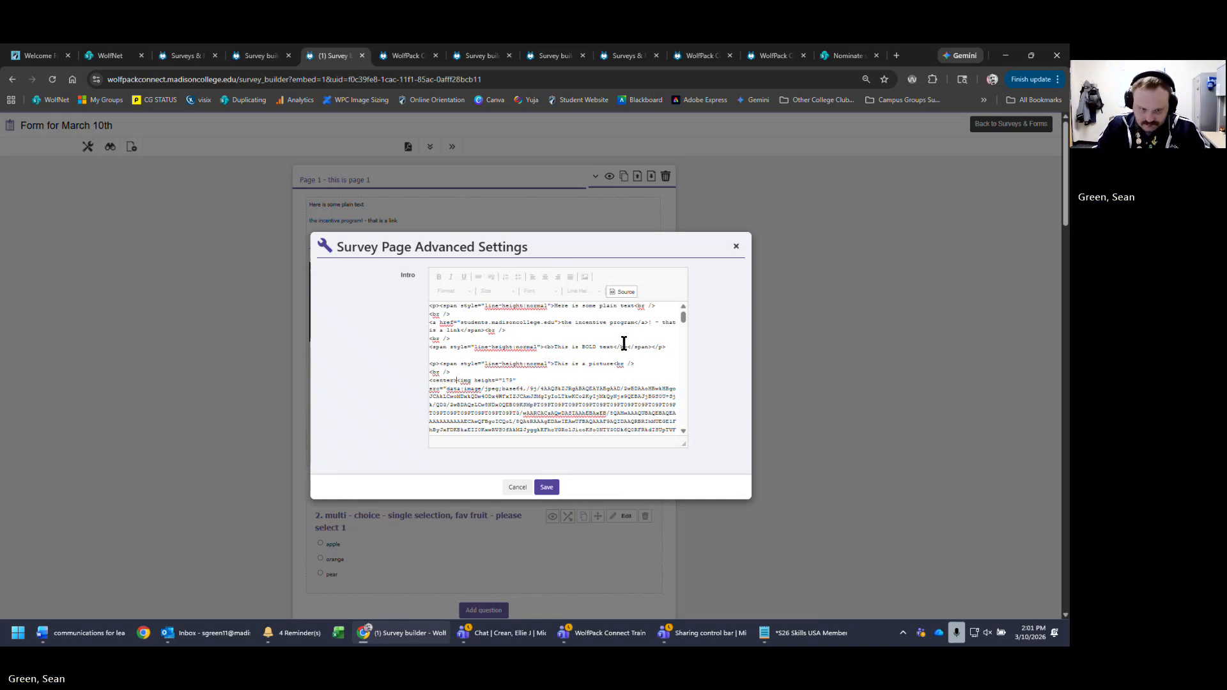
pyautogui.click(547, 489)
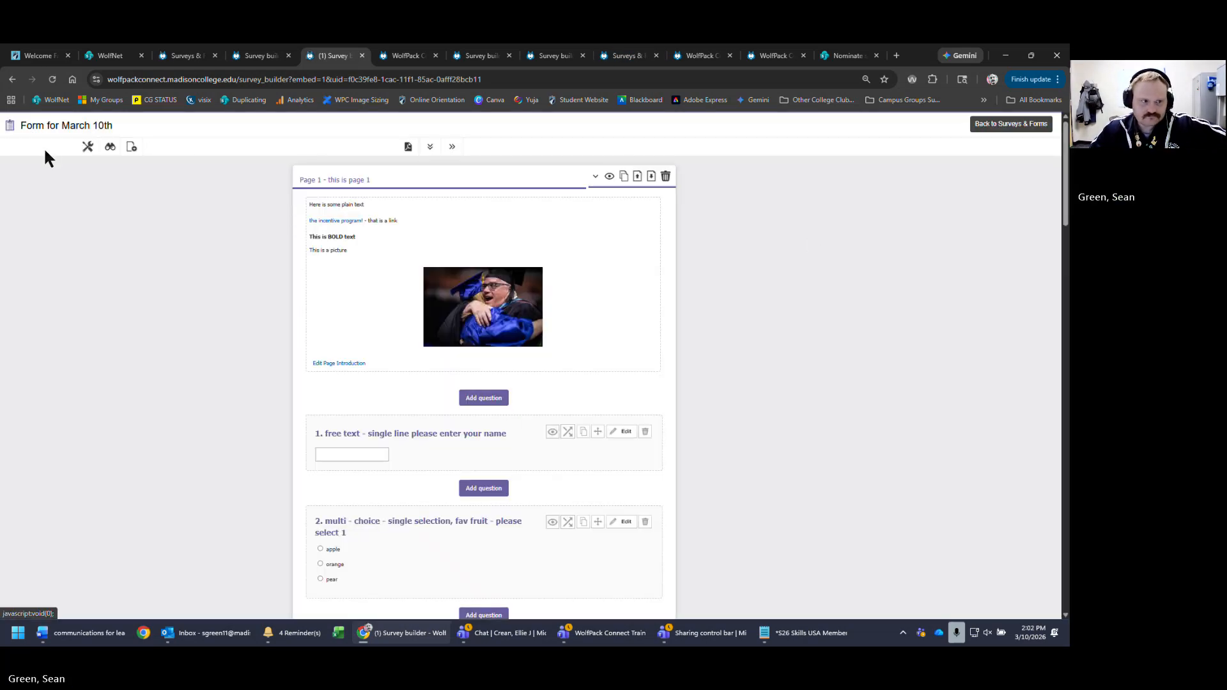
# - Preview the survey, then open the Campus Hub home page in a new tab and enter Customize mode
pyautogui.click(110, 147)
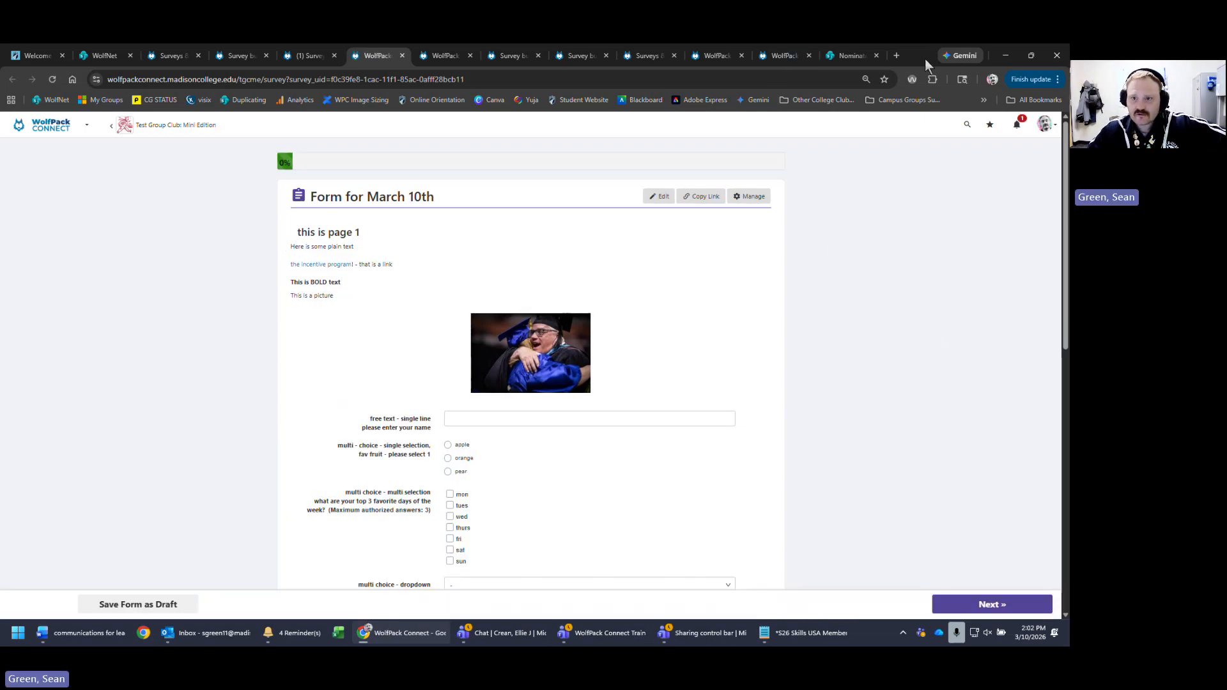
pyautogui.click(896, 56)
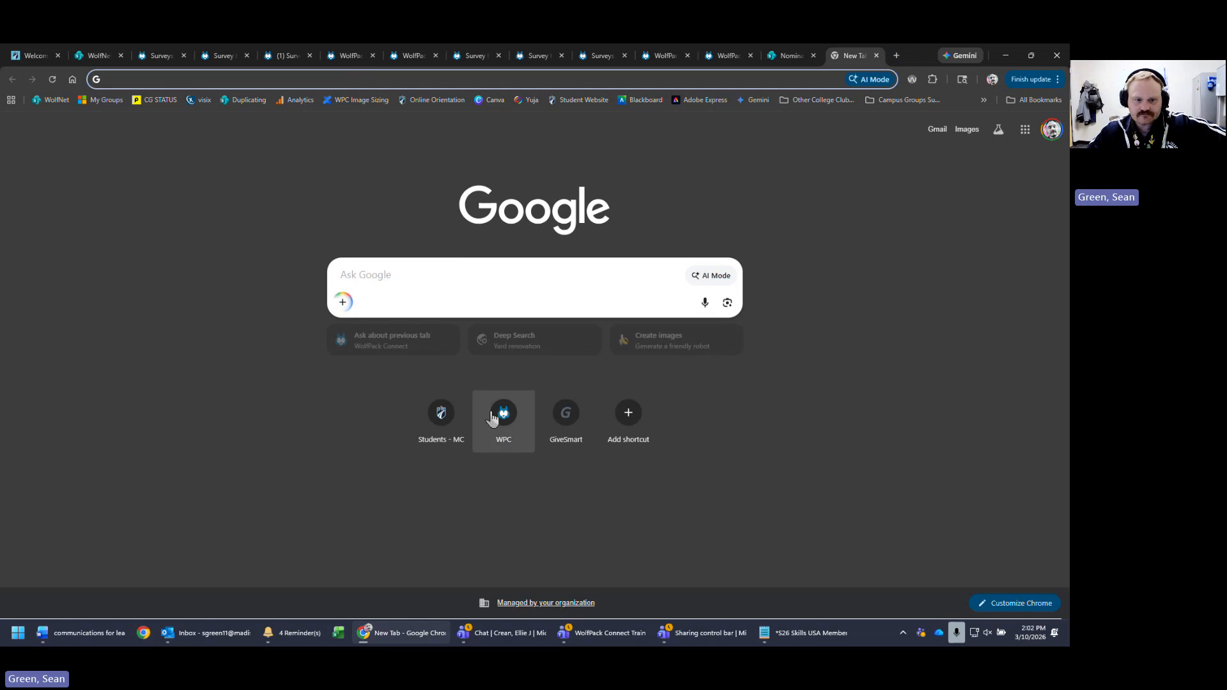
pyautogui.click(503, 412)
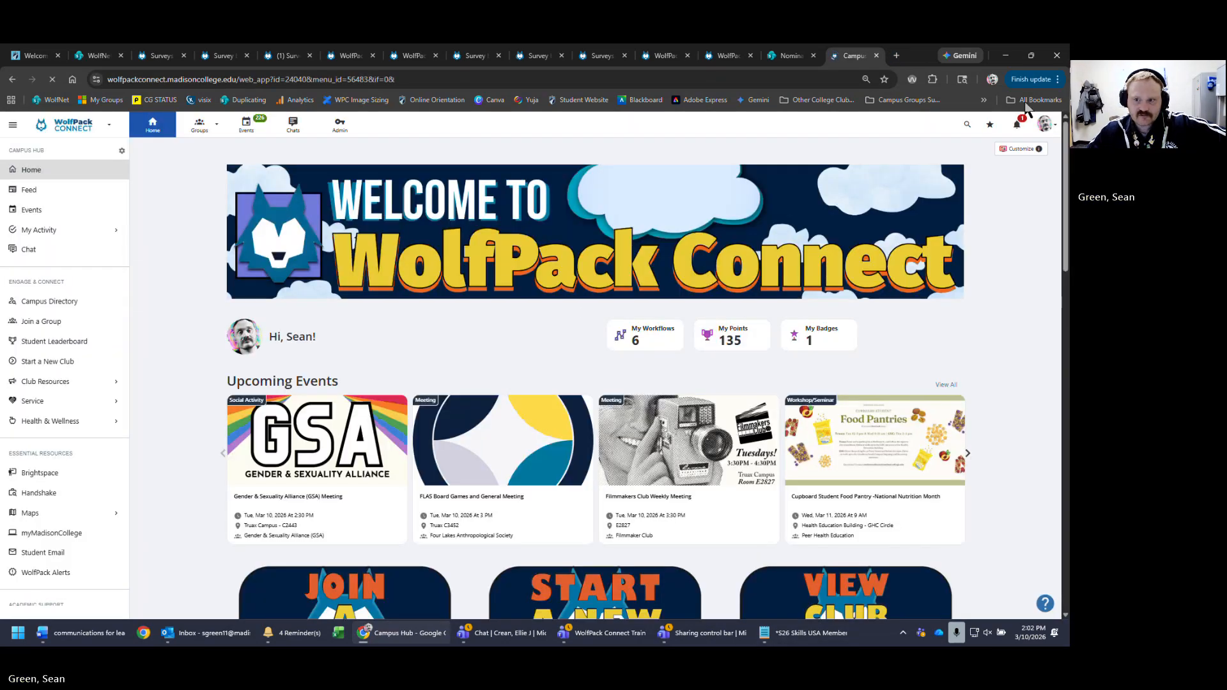
pyautogui.click(1033, 152)
pyautogui.scroll(-10, 985, 415)
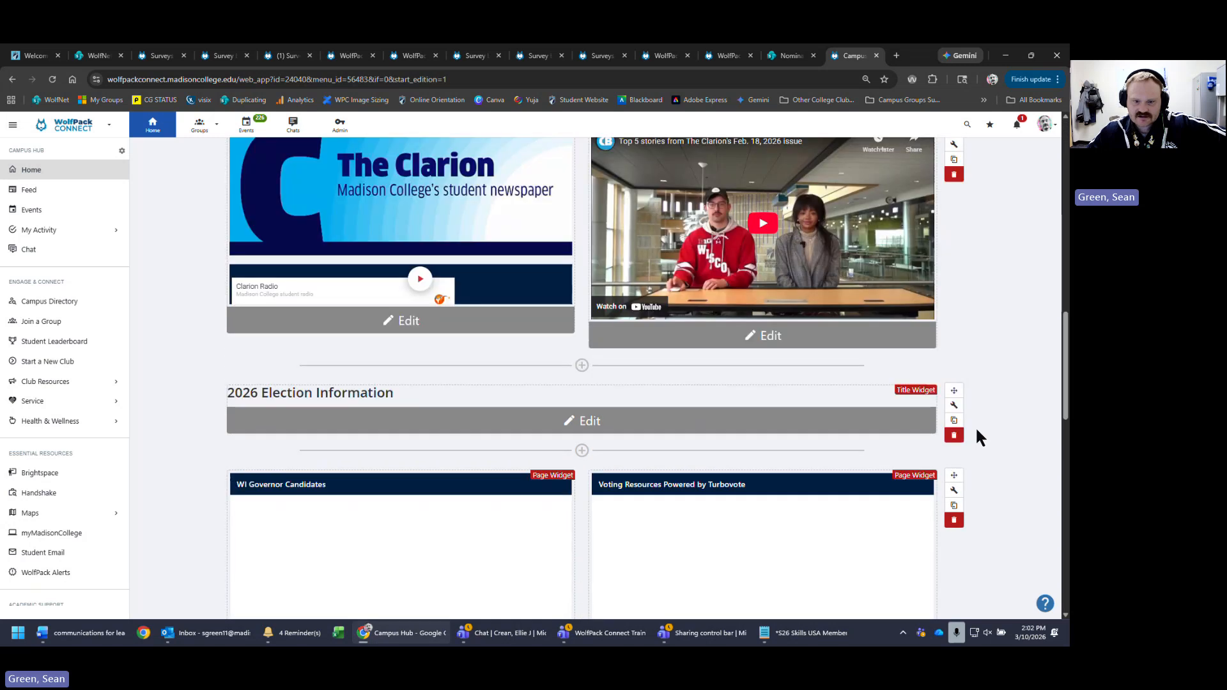
pyautogui.scroll(-5, 984, 425)
pyautogui.scroll(7, 996, 425)
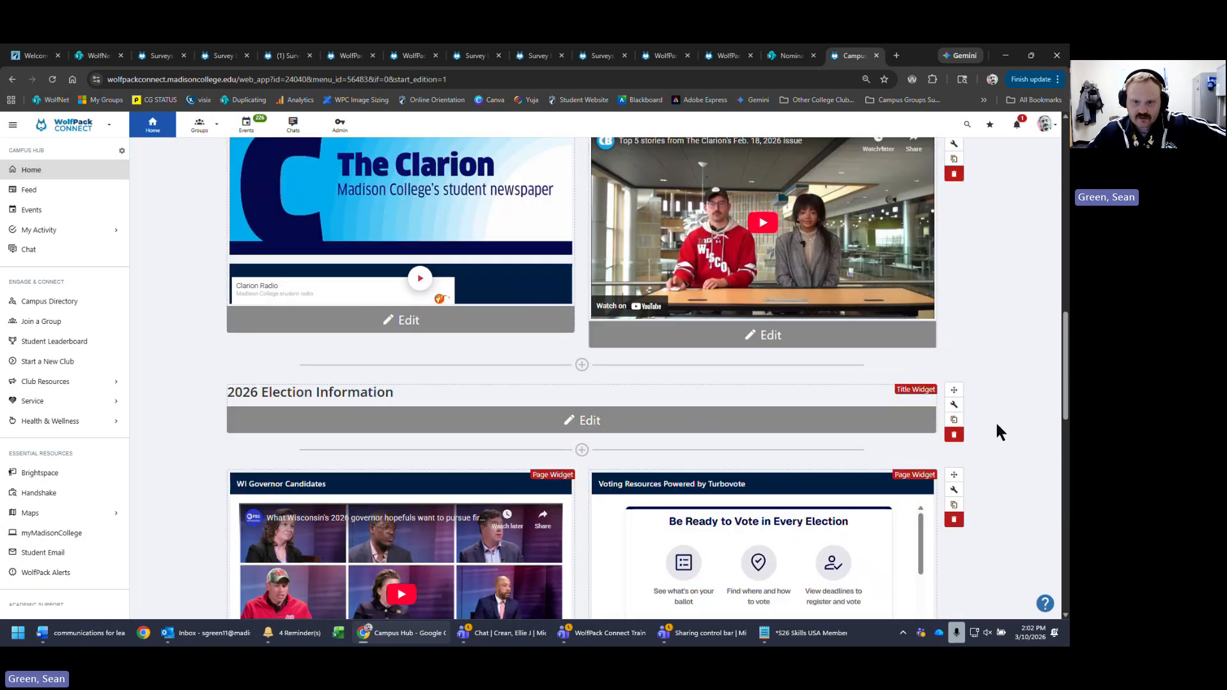
pyautogui.click(849, 345)
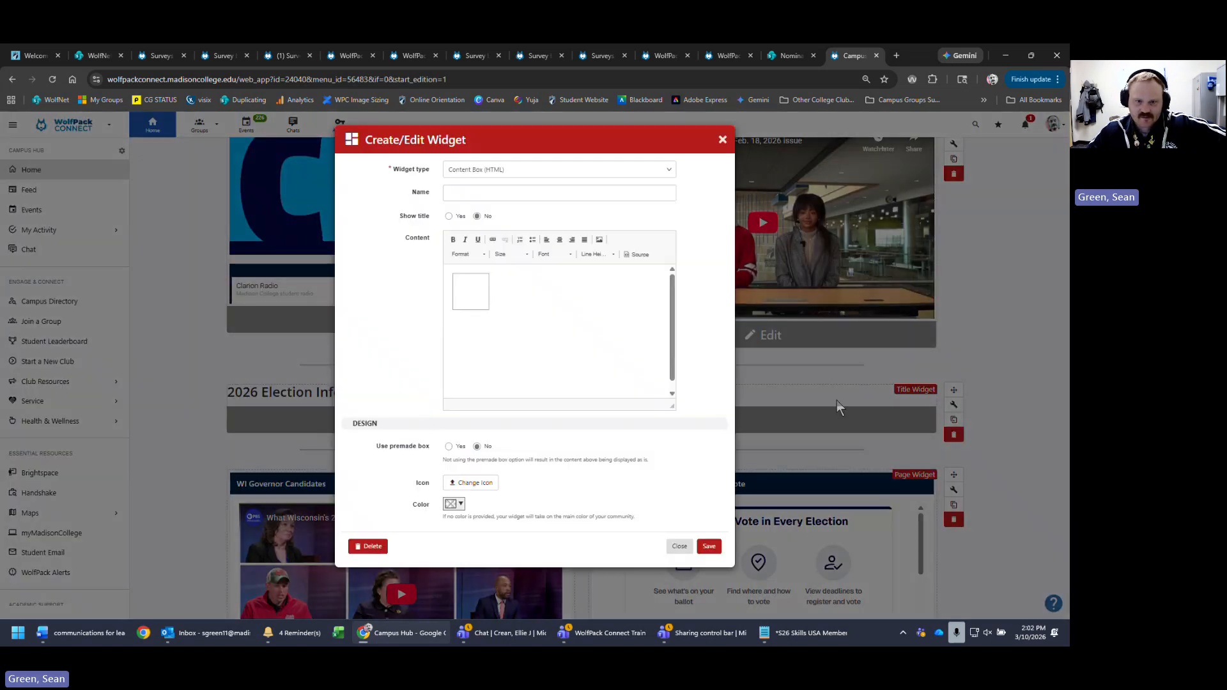
pyautogui.click(638, 254)
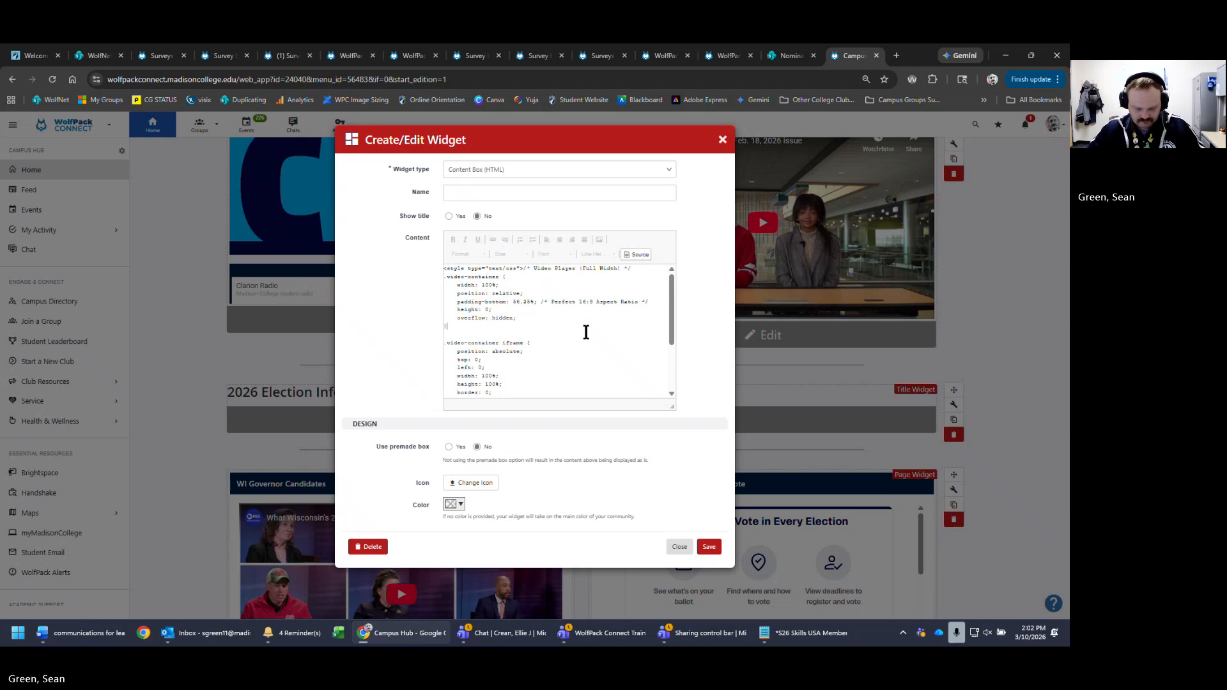
pyautogui.hotkey('ctrl', 'a')
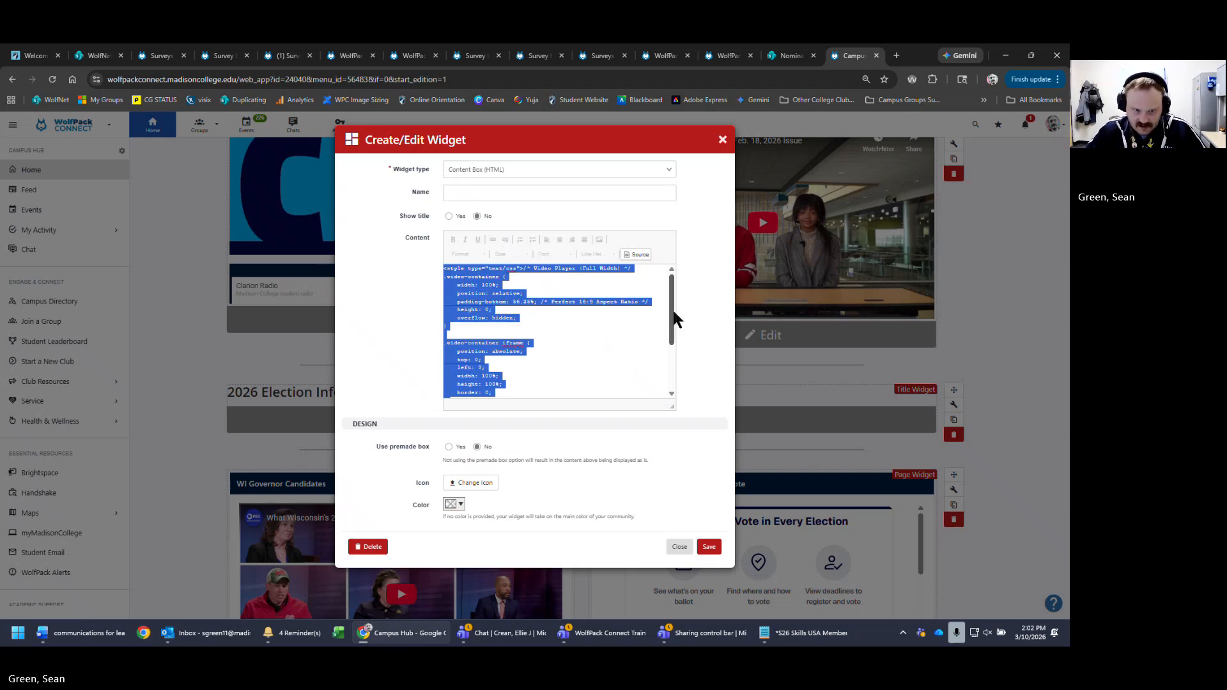
pyautogui.moveTo(676, 317); pyautogui.dragTo(679, 358)
pyautogui.click(600, 319)
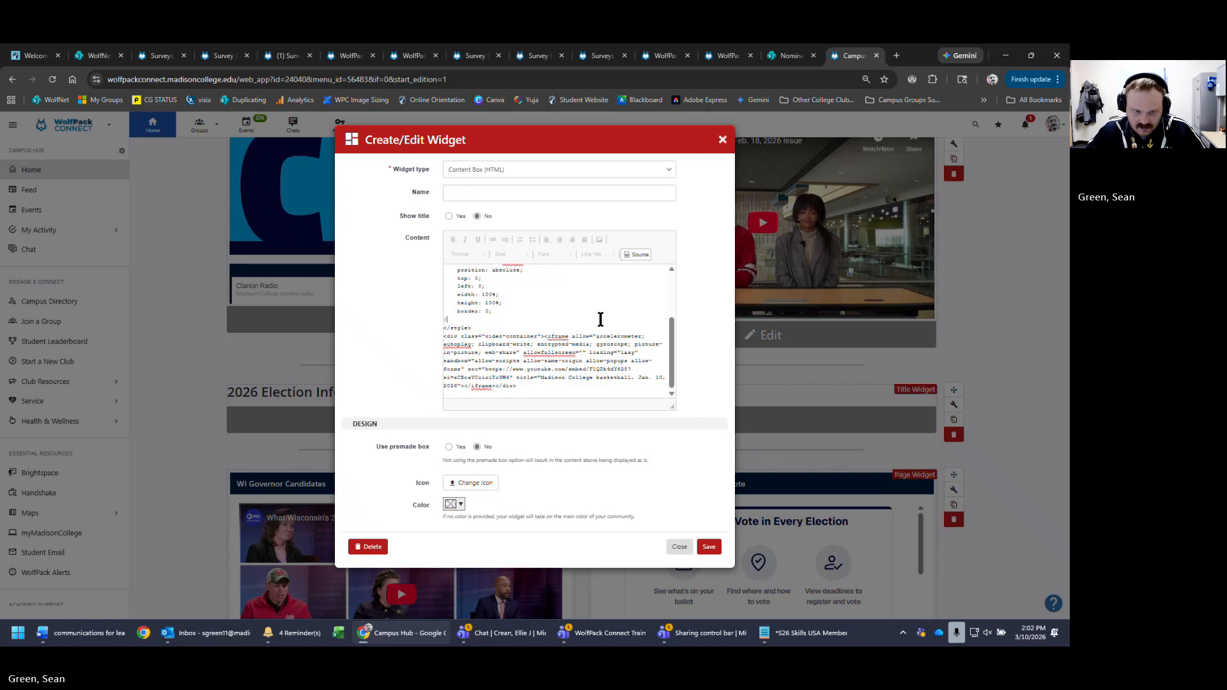
pyautogui.moveTo(444, 336); pyautogui.dragTo(502, 385)
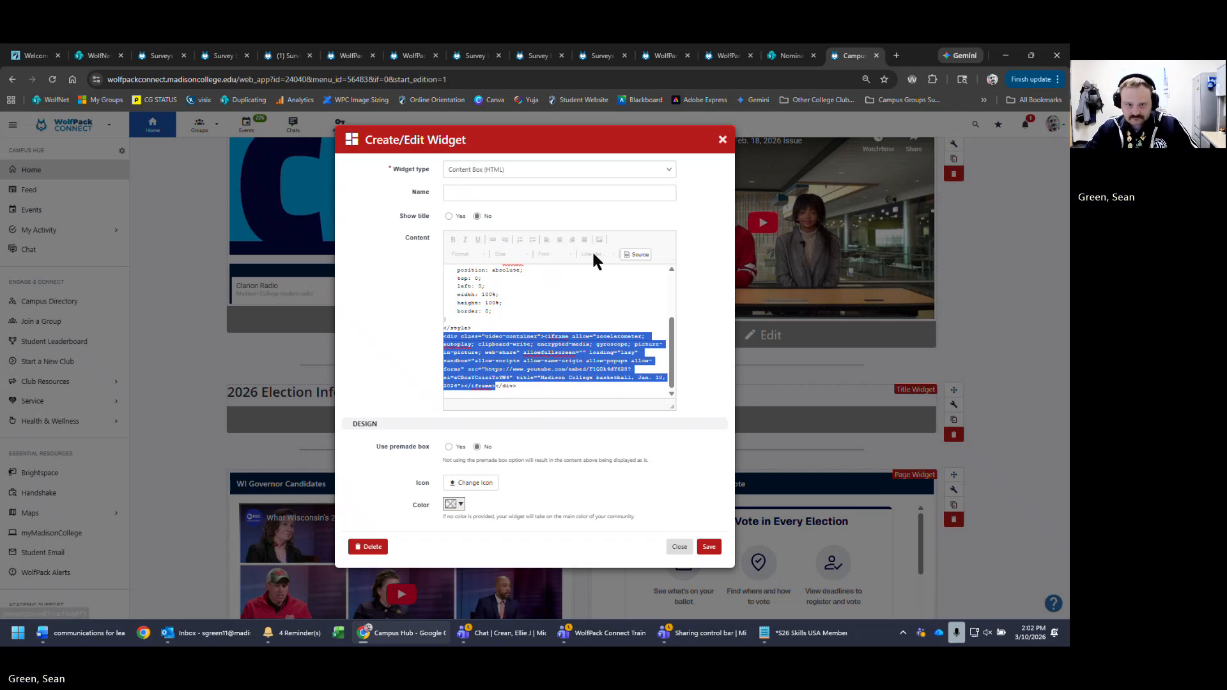
pyautogui.click(680, 547)
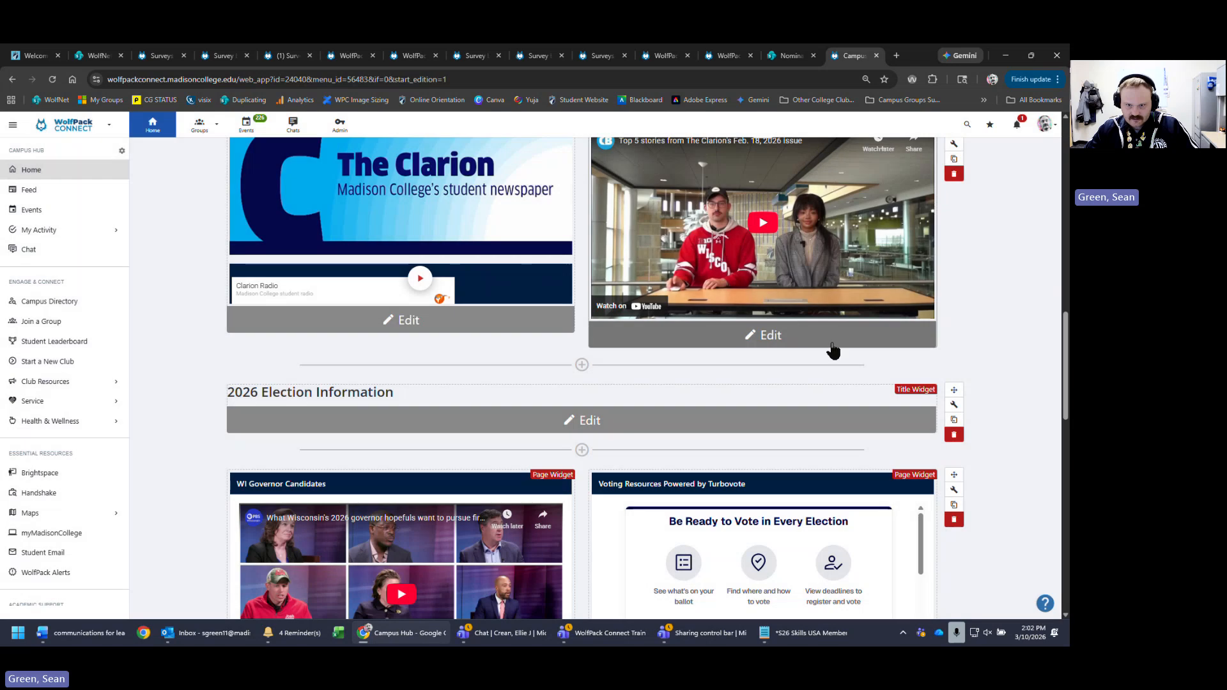
# - Try twice to open the Clarion video on YouTube, closing each blocked tab
pyautogui.click(632, 307)
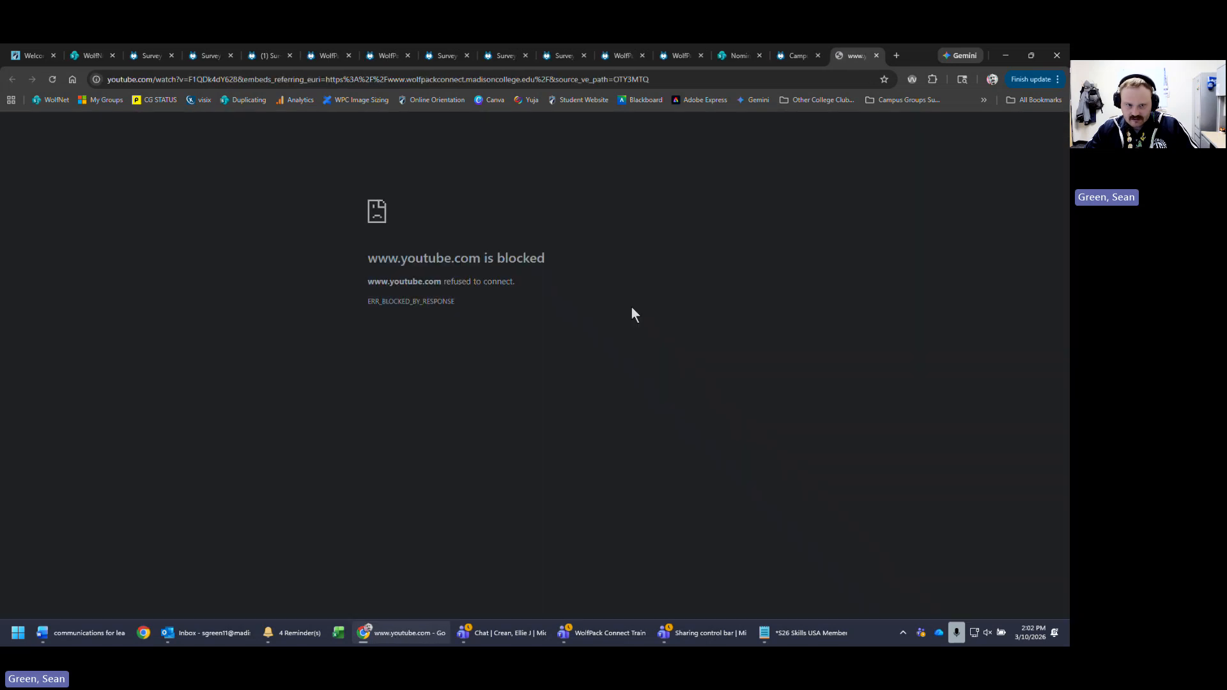
pyautogui.click(875, 56)
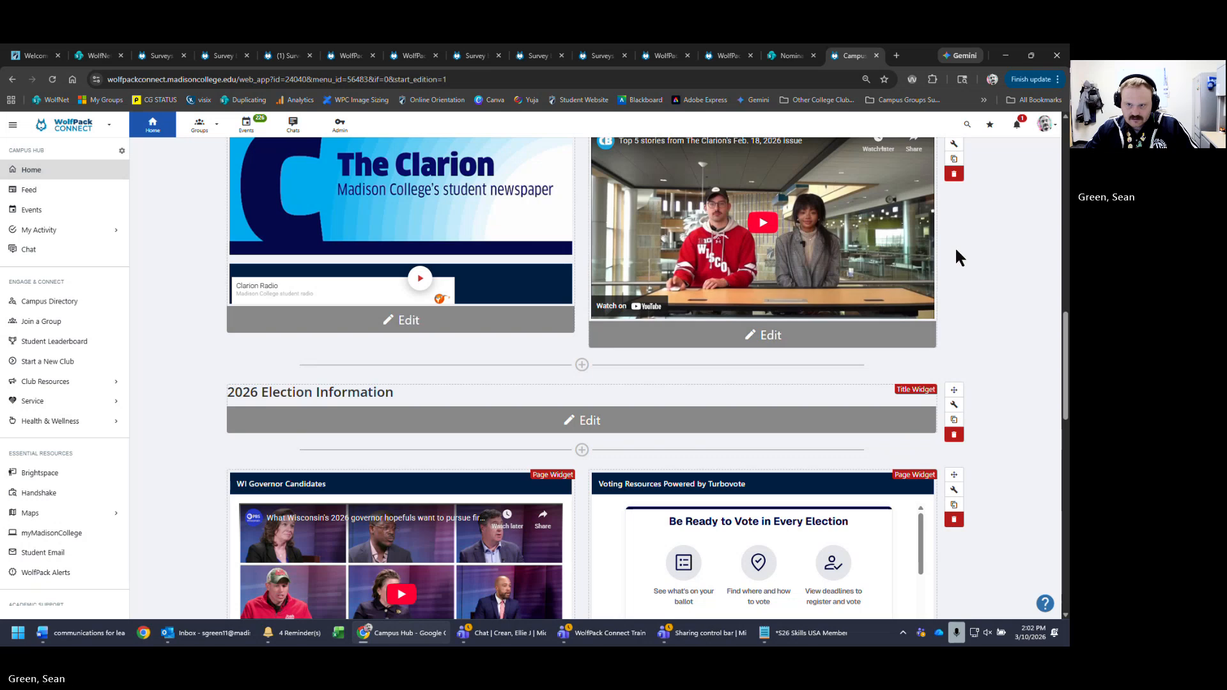
pyautogui.scroll(3, 956, 256)
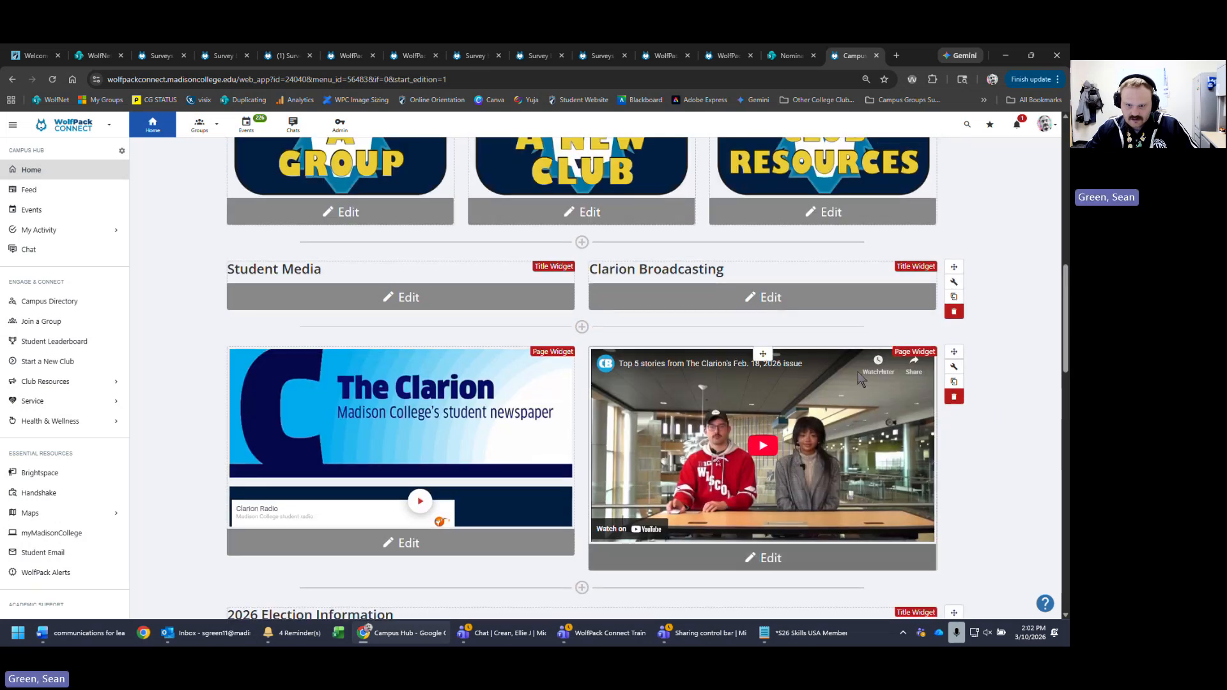
pyautogui.click(726, 369)
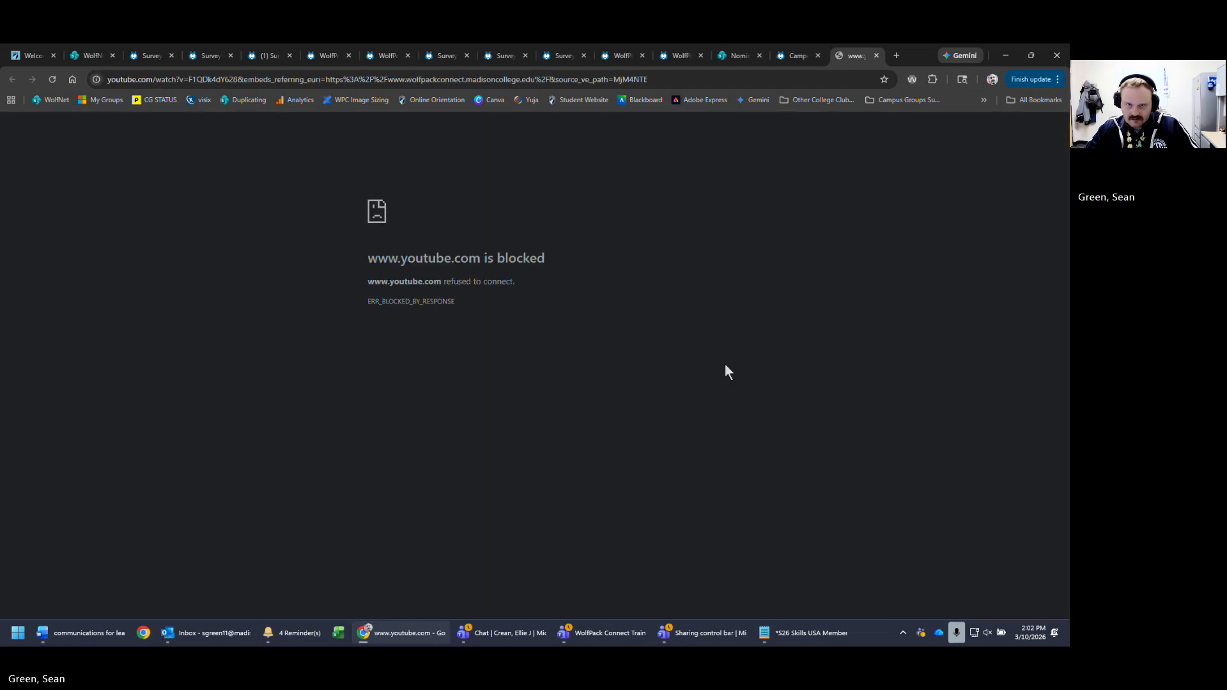
pyautogui.click(877, 56)
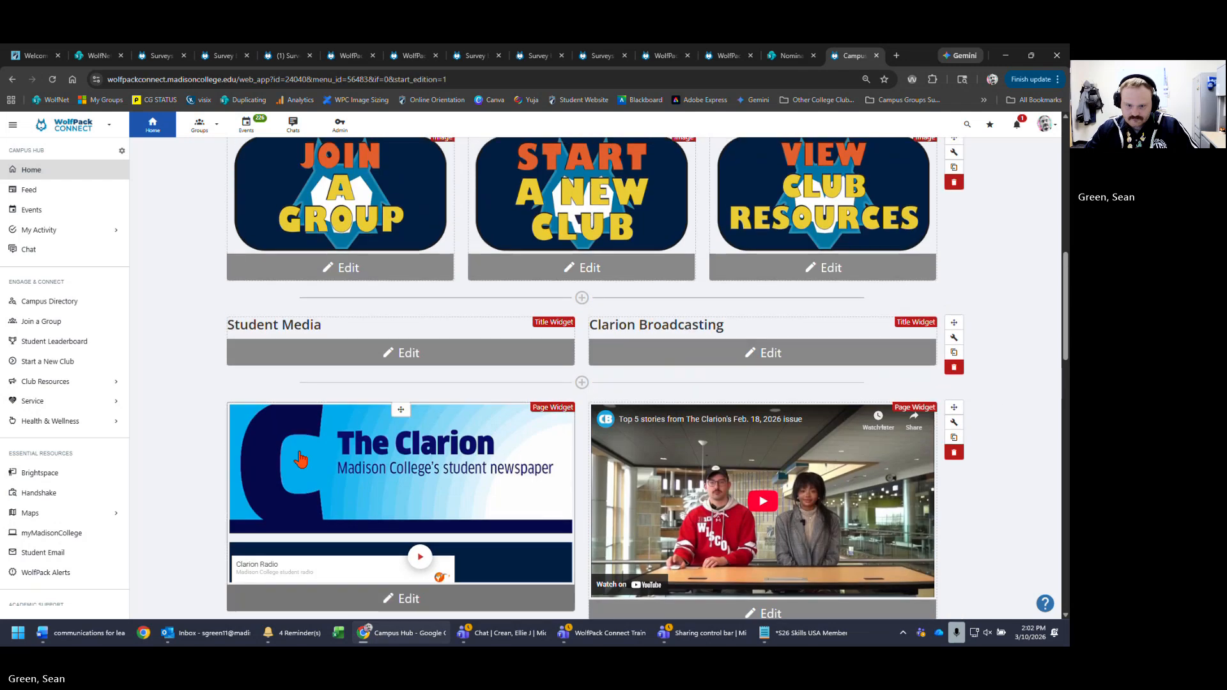
# - Save the home page customization, then play, pause and open the Clarion Broadcasting video on YouTube
pyautogui.scroll(10, 941, 422)
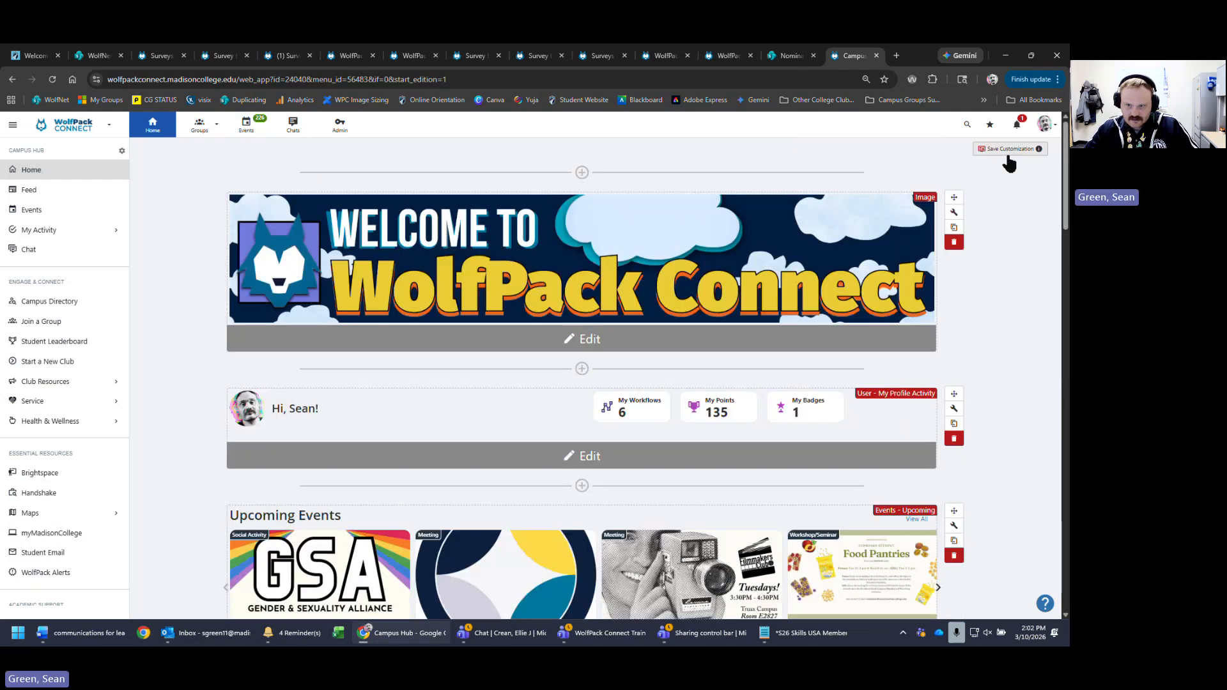
pyautogui.click(1008, 150)
pyautogui.scroll(-6, 971, 486)
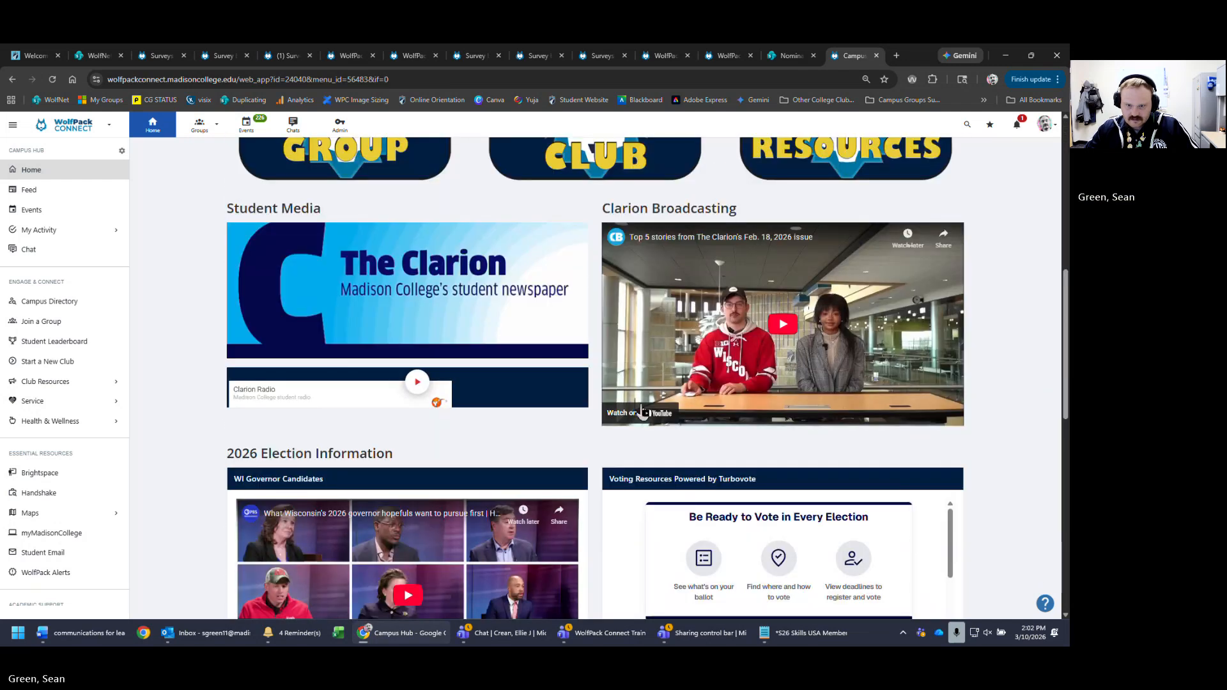
pyautogui.click(884, 368)
pyautogui.click(615, 420)
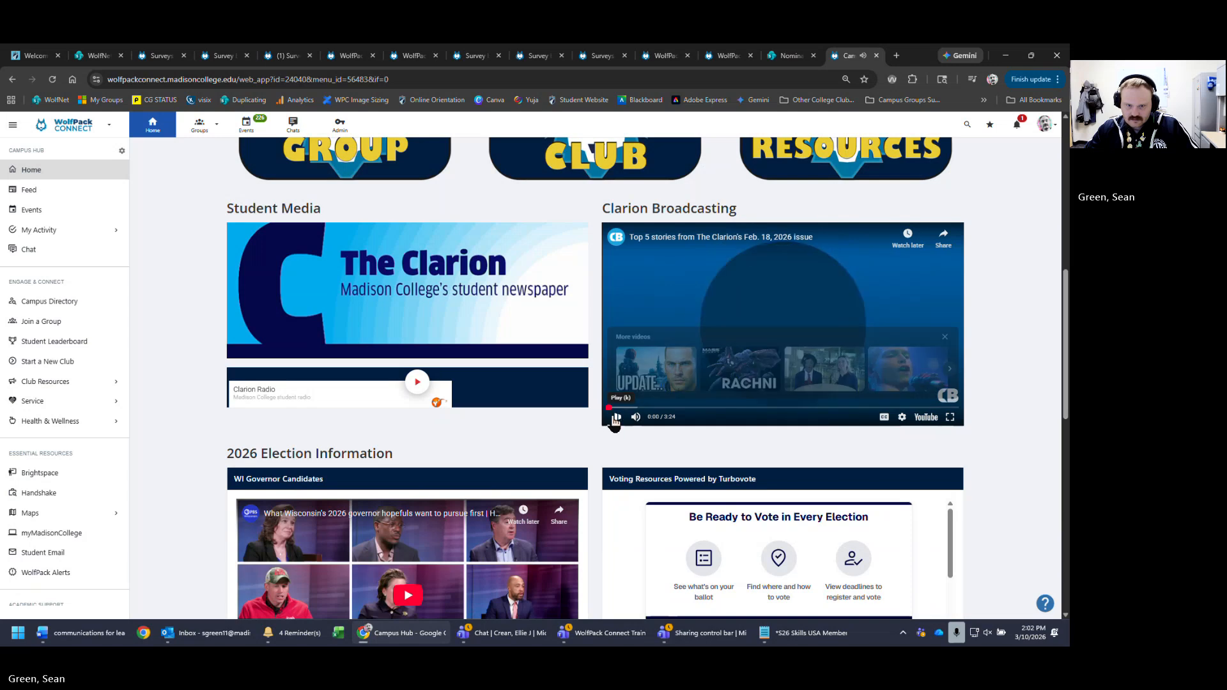
pyautogui.click(712, 237)
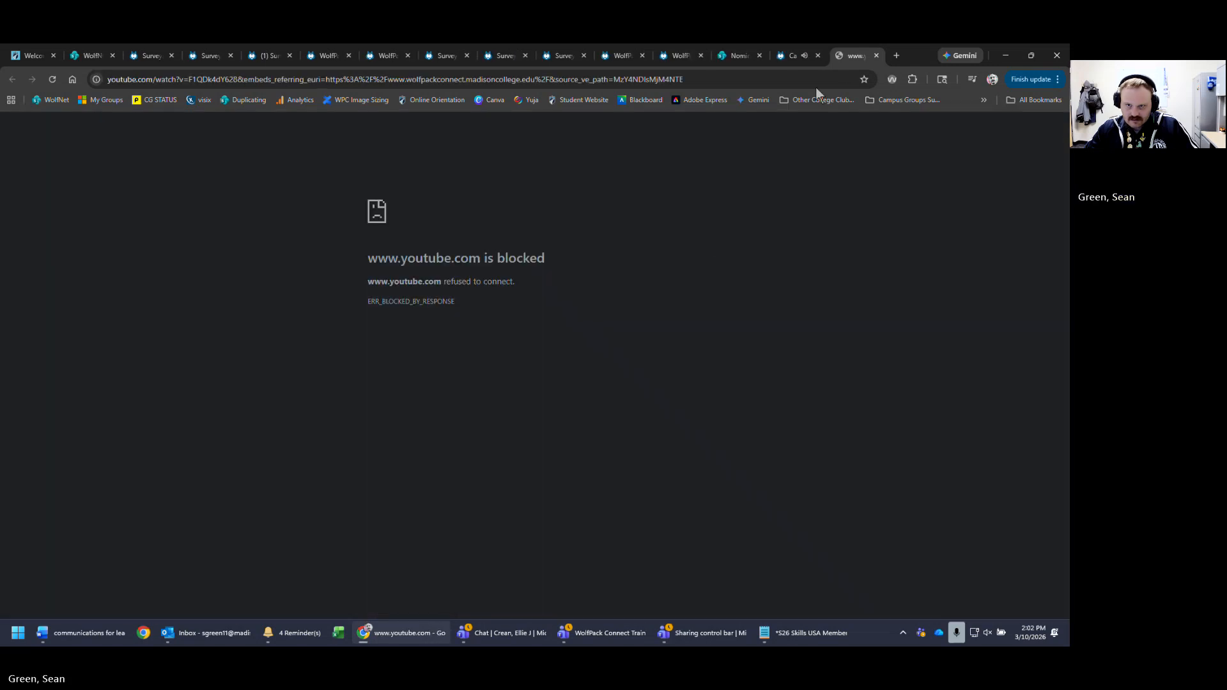
# - Play and pause the governor candidates video, then open it on YouTube
pyautogui.scroll(-4, 981, 353)
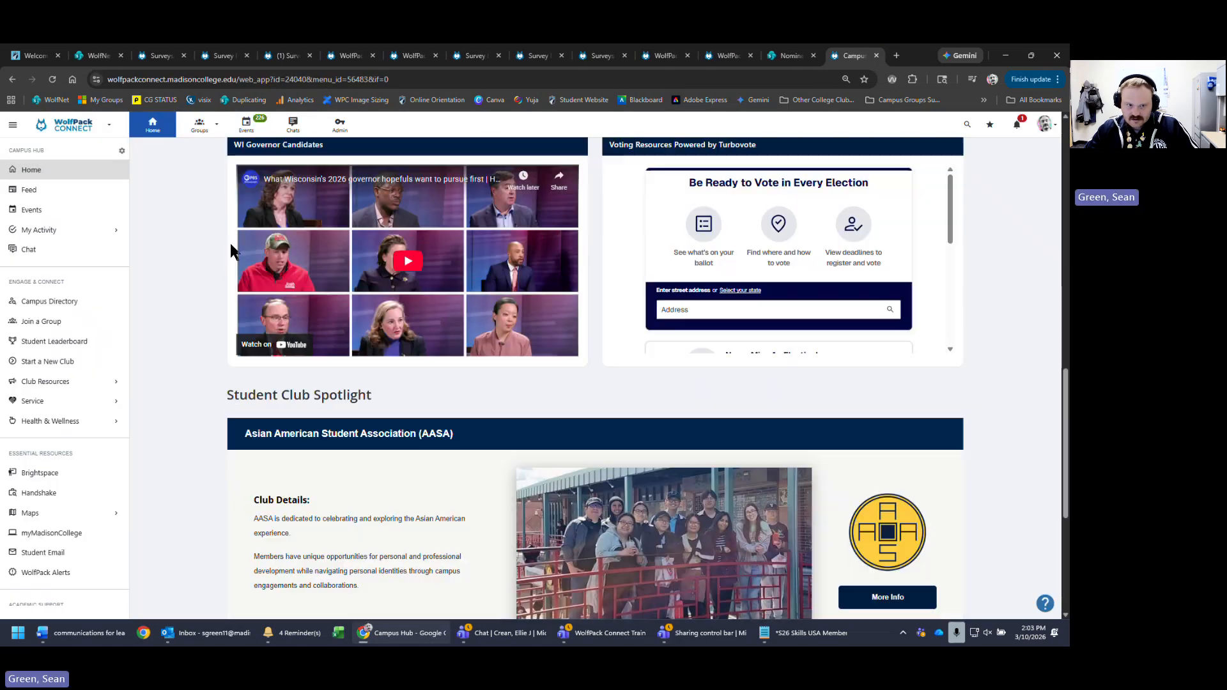
pyautogui.click(406, 261)
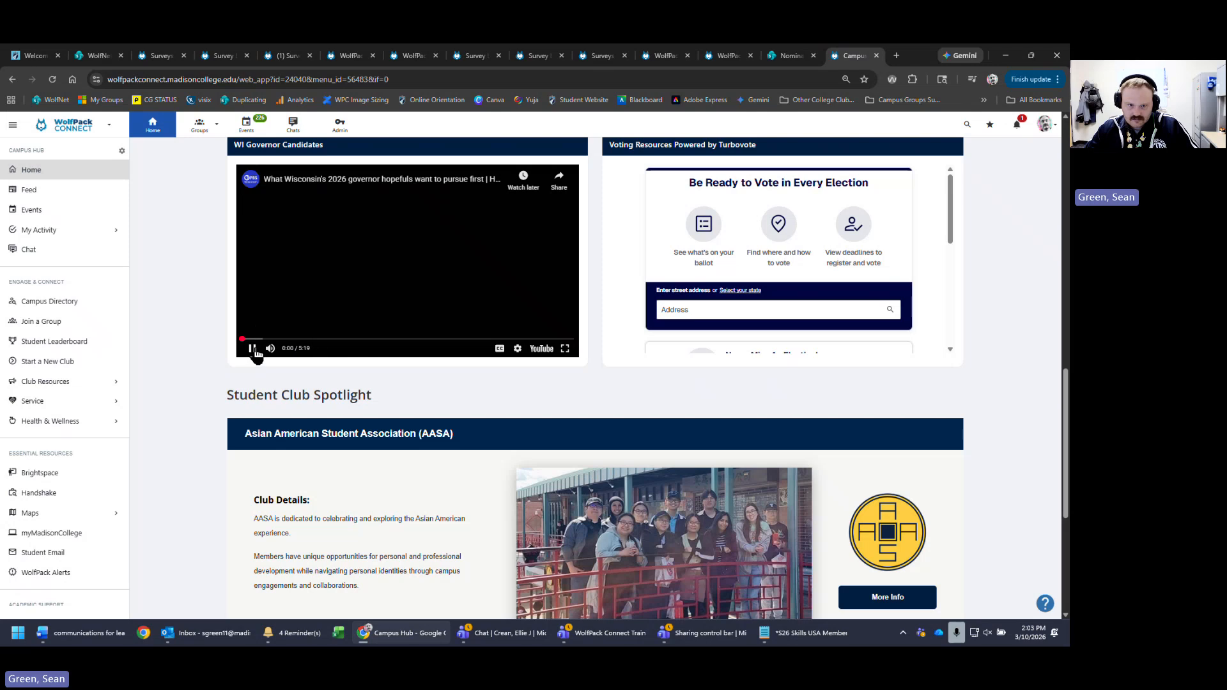
pyautogui.click(252, 349)
pyautogui.click(543, 349)
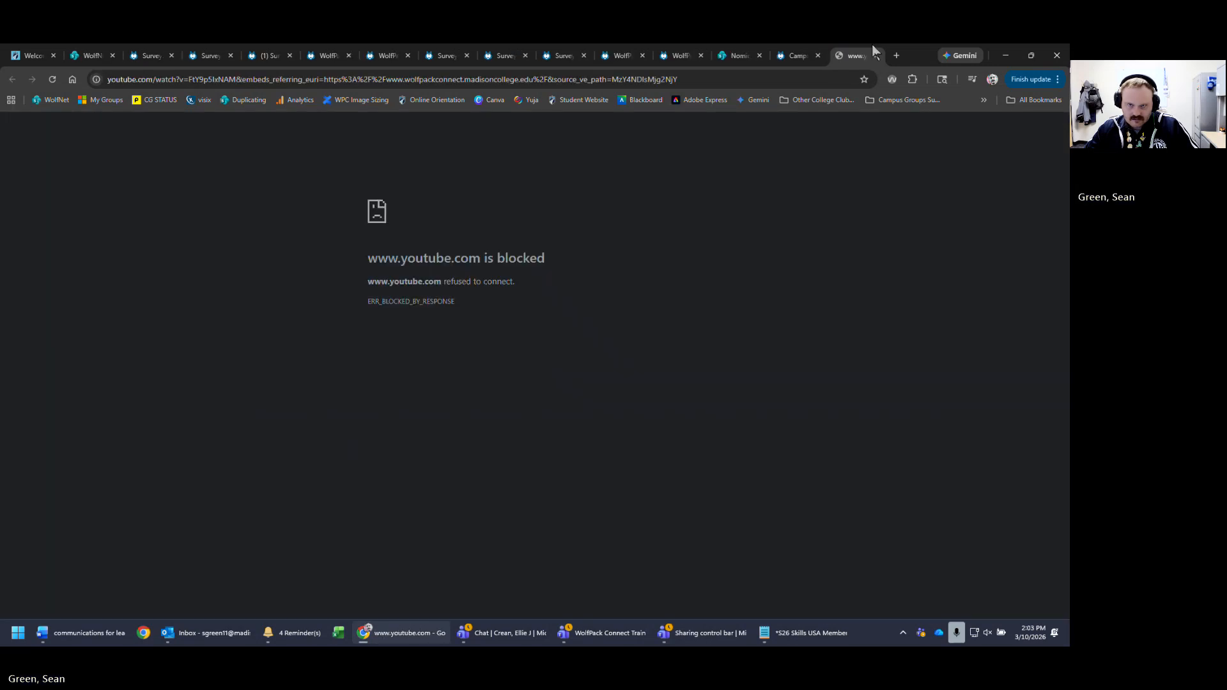
# - Try going to youtube.com from the address bar
pyautogui.click(553, 80)
pyautogui.write('yu')
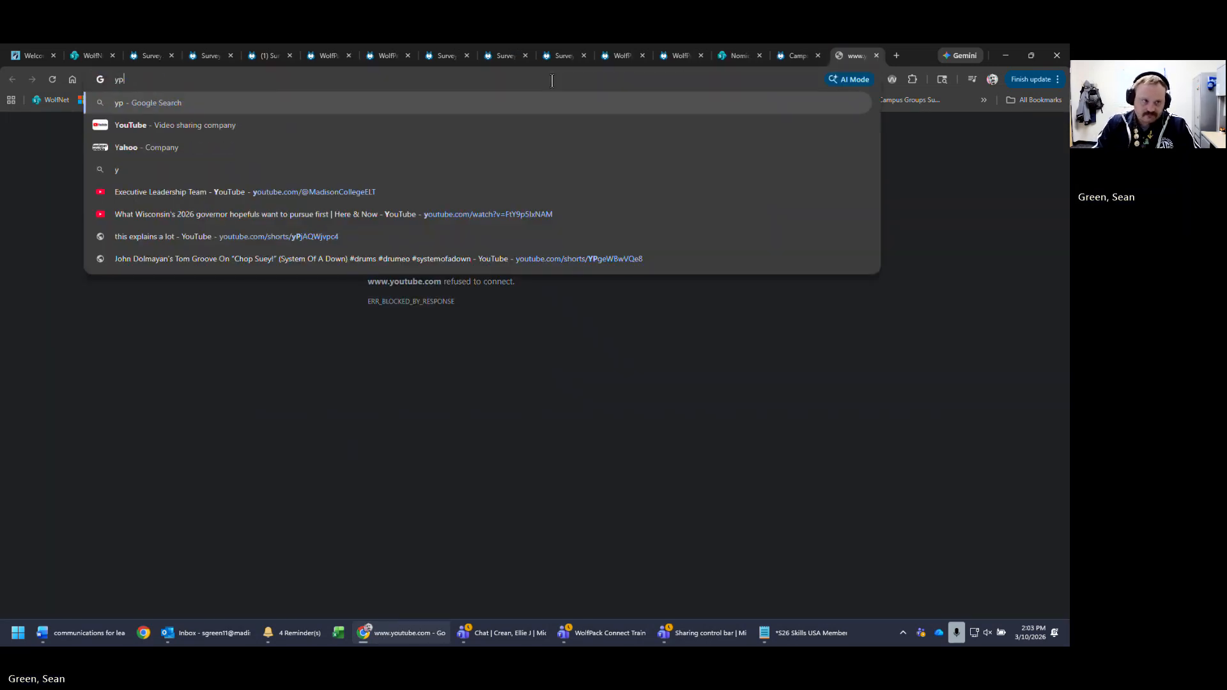
pyautogui.press('BackSpace')
pyautogui.write('outube.com')
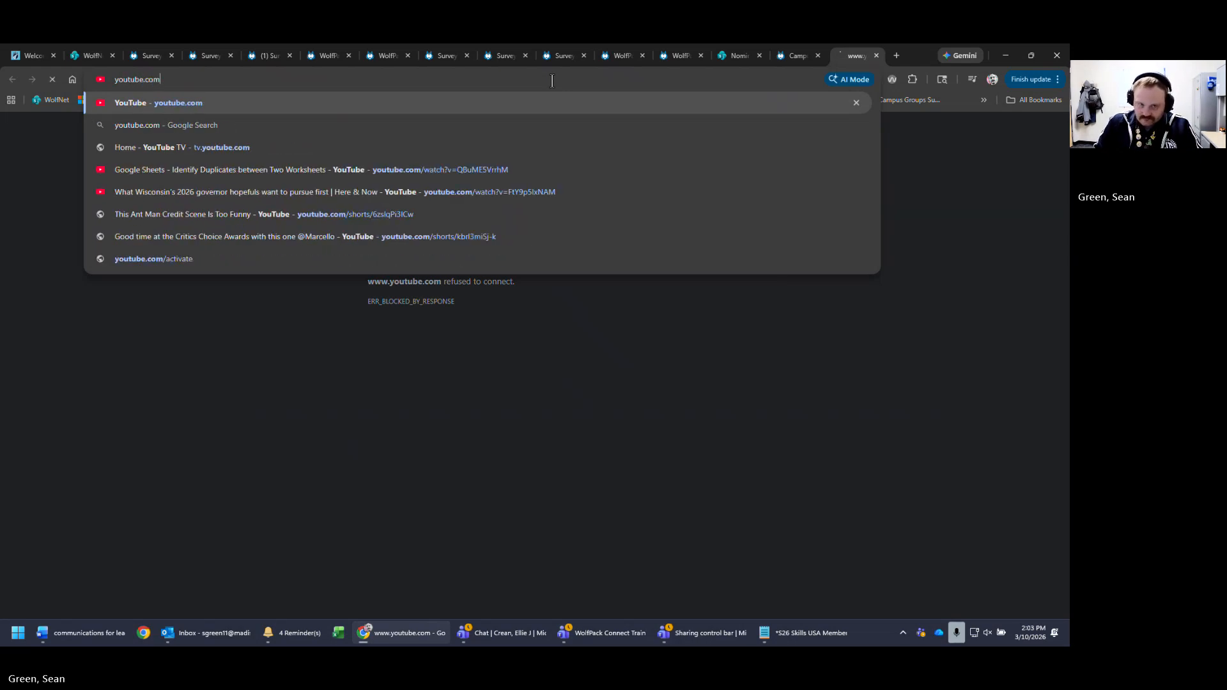
pyautogui.press('Return')
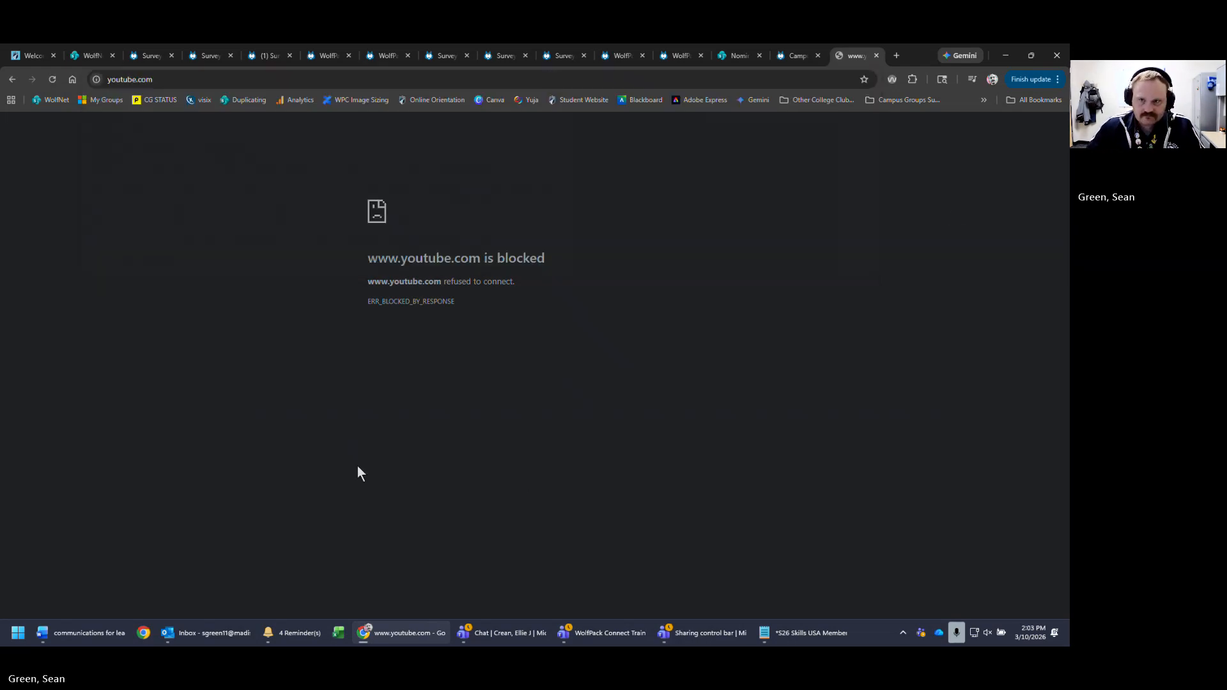
# - Strip the video part from the blocked YouTube address to load its home page, then close the tab
pyautogui.click(249, 100)
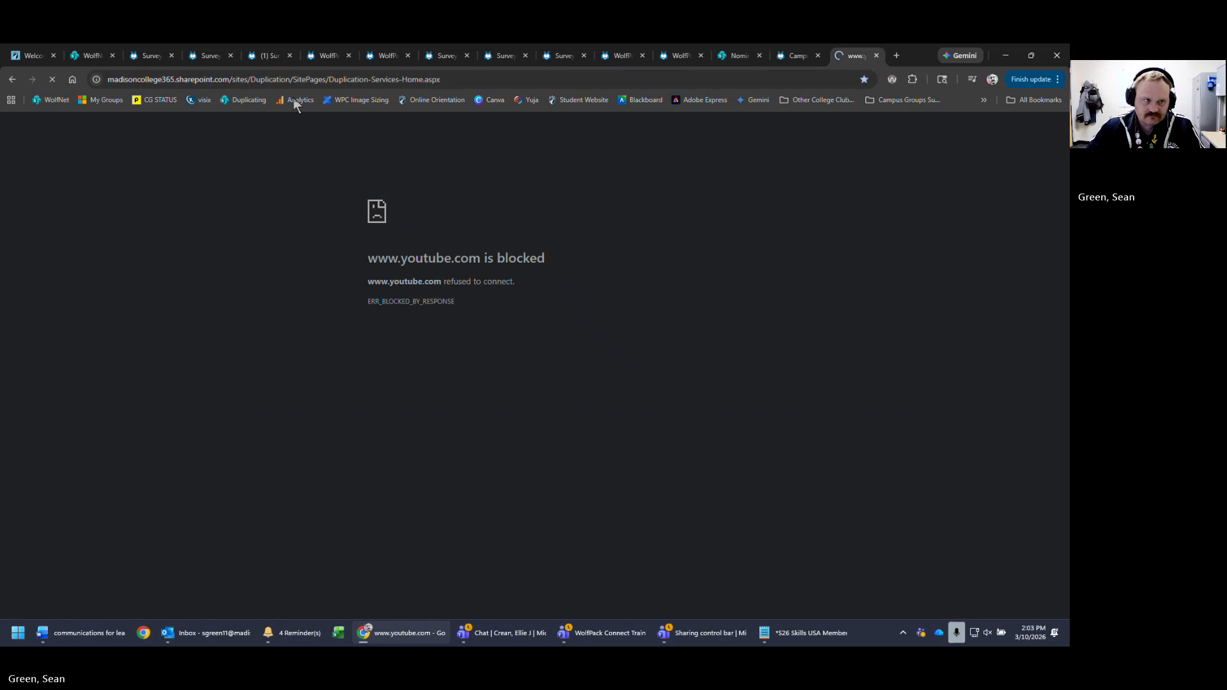
pyautogui.click(13, 79)
pyautogui.click(328, 81)
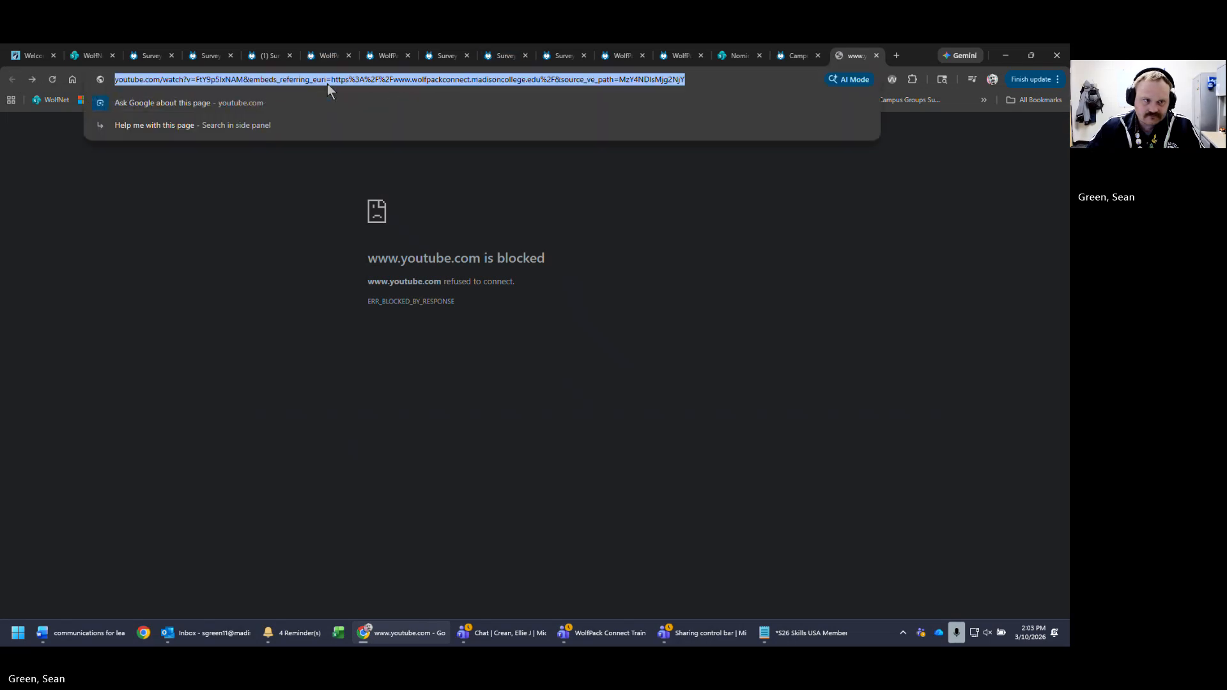
pyautogui.click(706, 74)
pyautogui.moveTo(729, 79); pyautogui.dragTo(202, 92)
pyautogui.press('BackSpace')
pyautogui.press('Return')
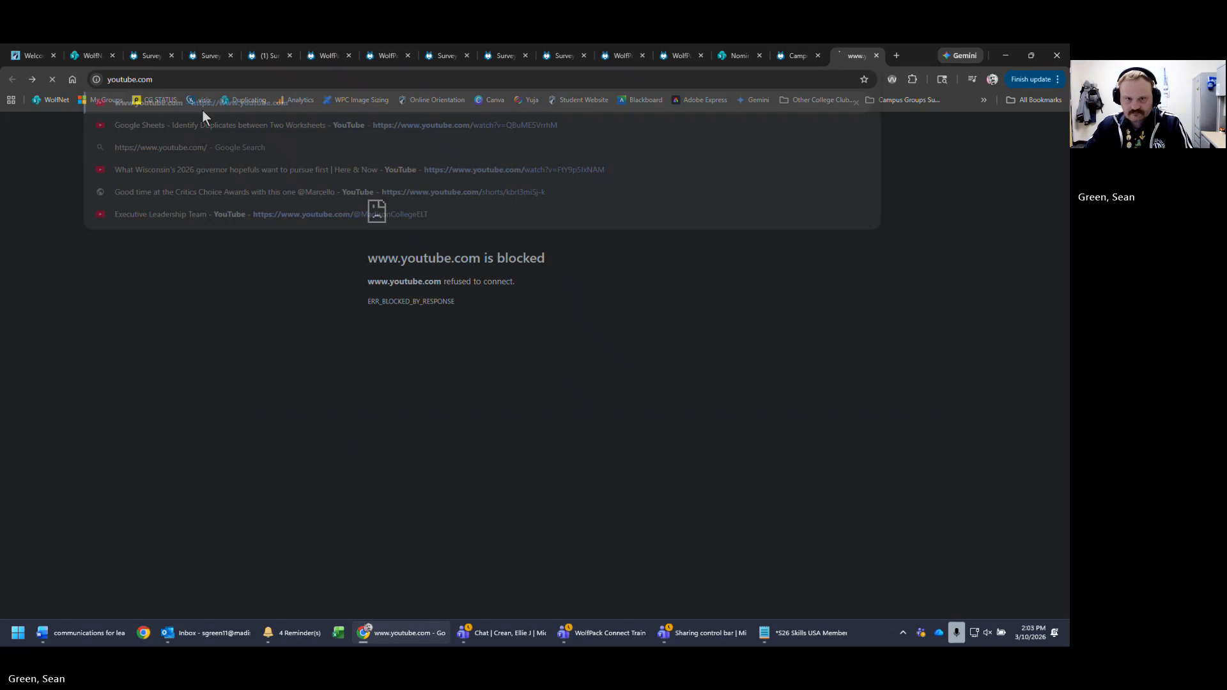
pyautogui.click(877, 57)
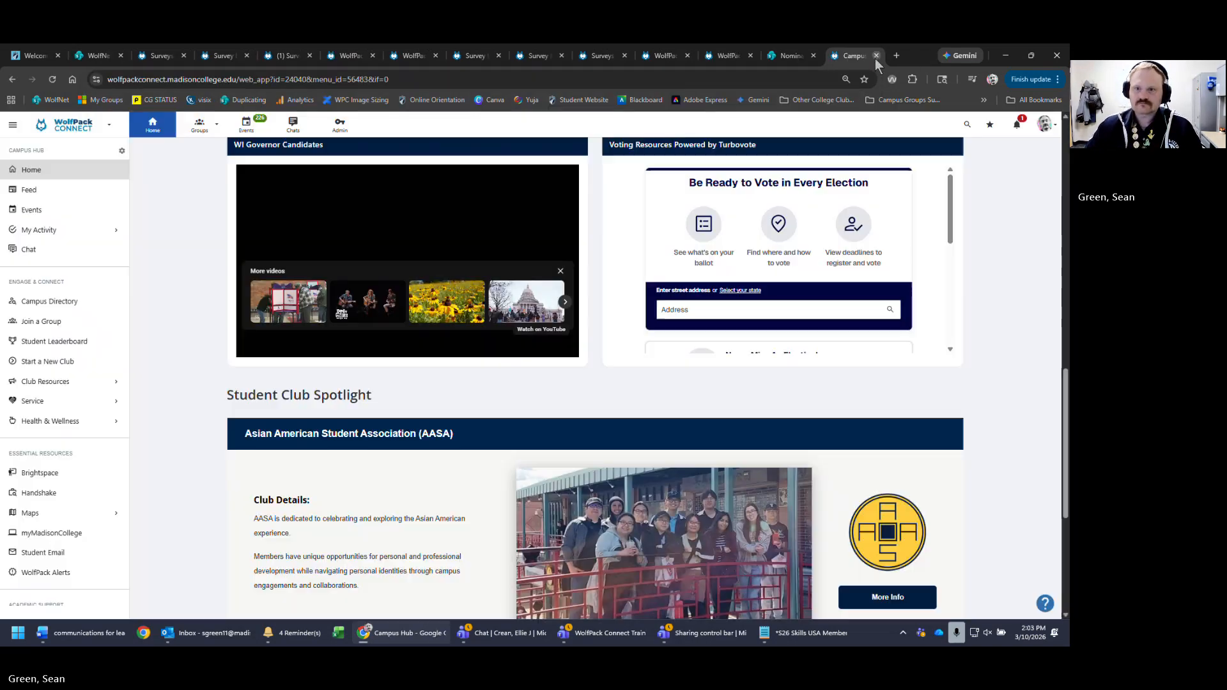
# - Open a new Chrome window, switch to the organization Google account, and go to YouTube
pyautogui.rightClick(403, 641)
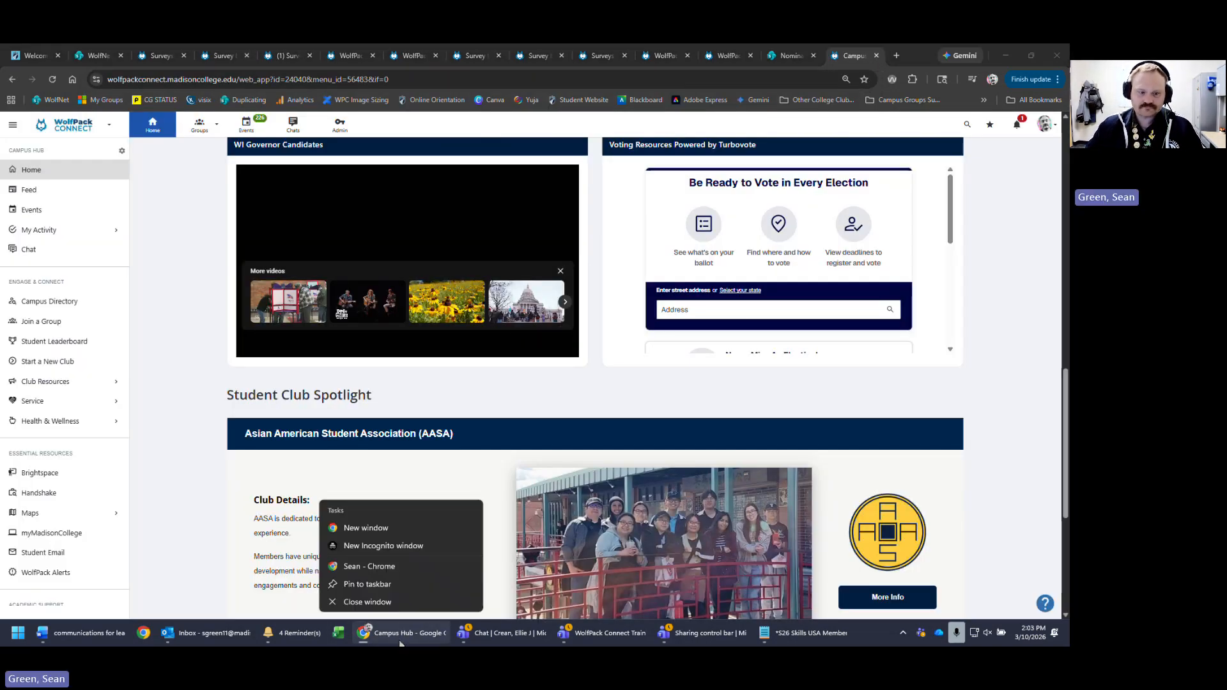
pyautogui.click(418, 530)
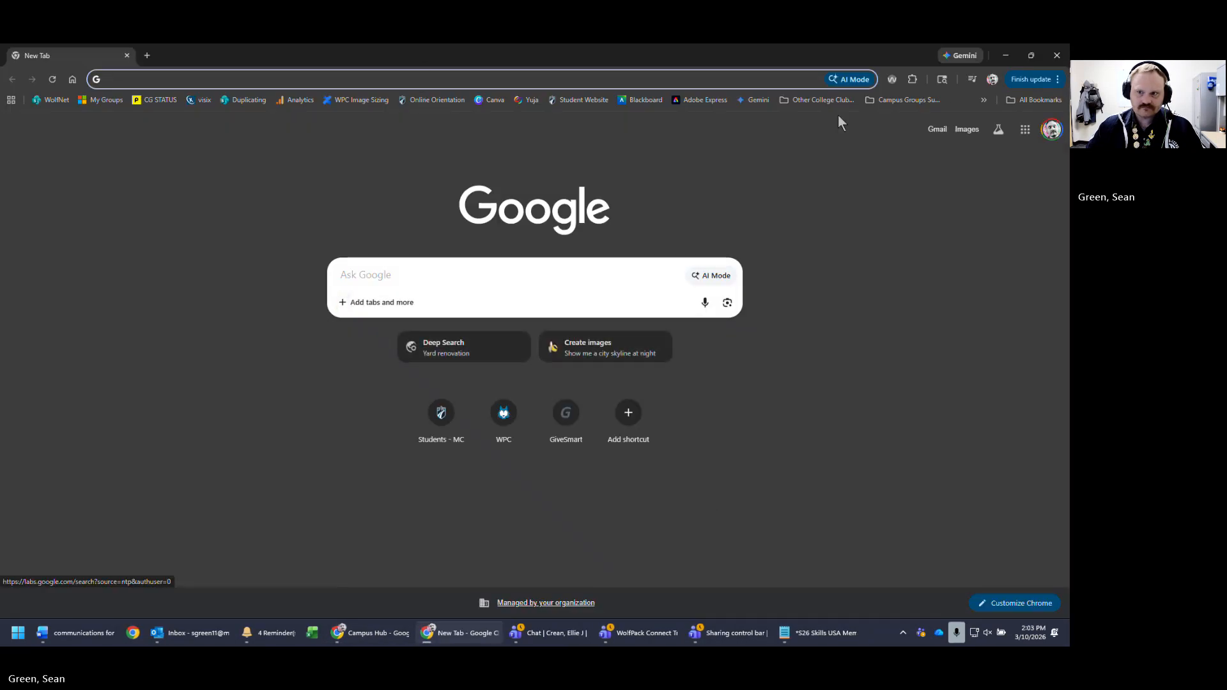
pyautogui.click(1052, 129)
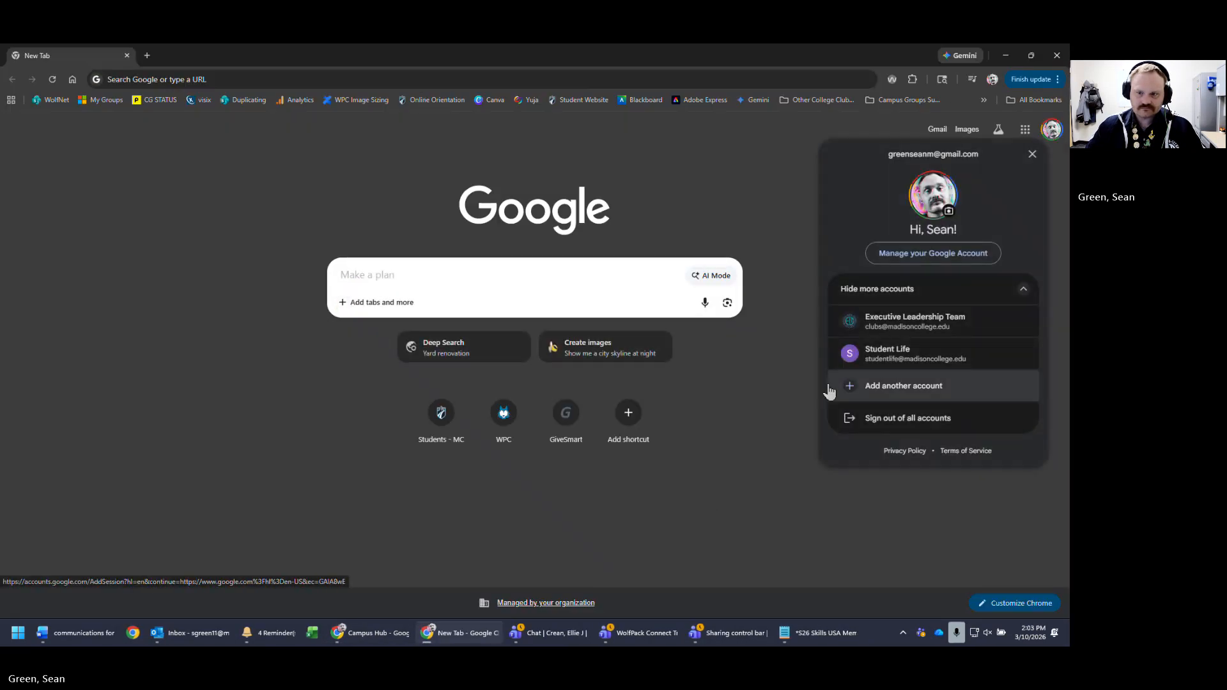
pyautogui.click(907, 325)
pyautogui.click(1022, 133)
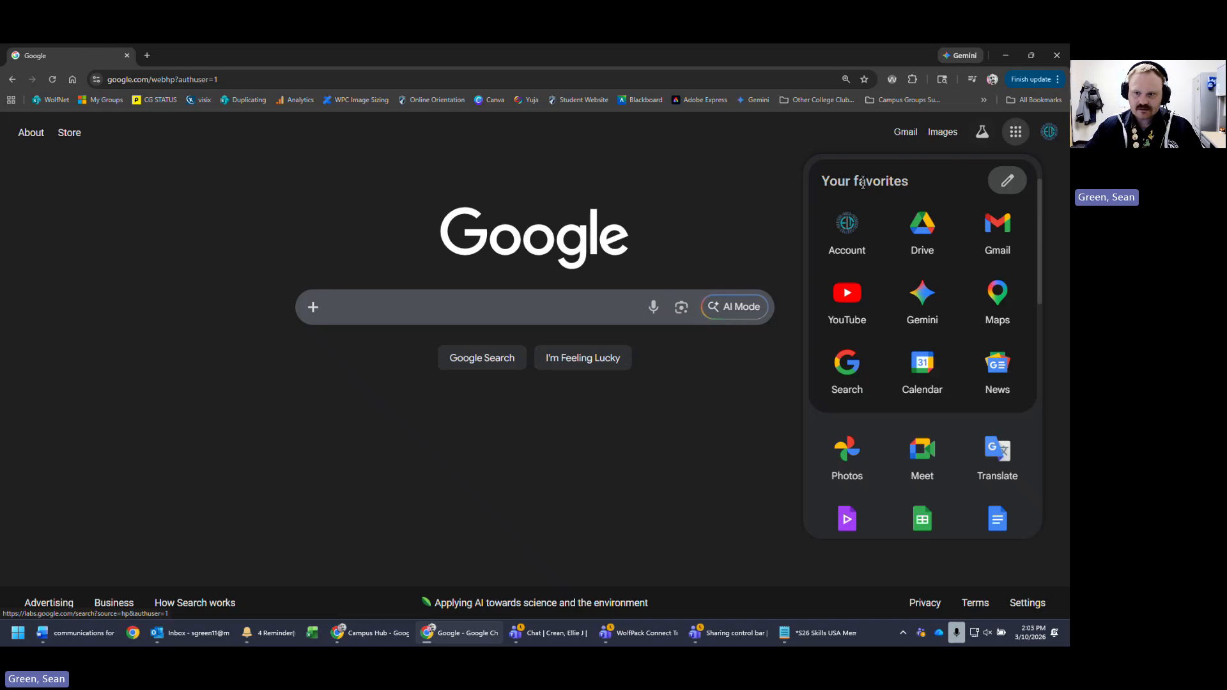
pyautogui.click(851, 316)
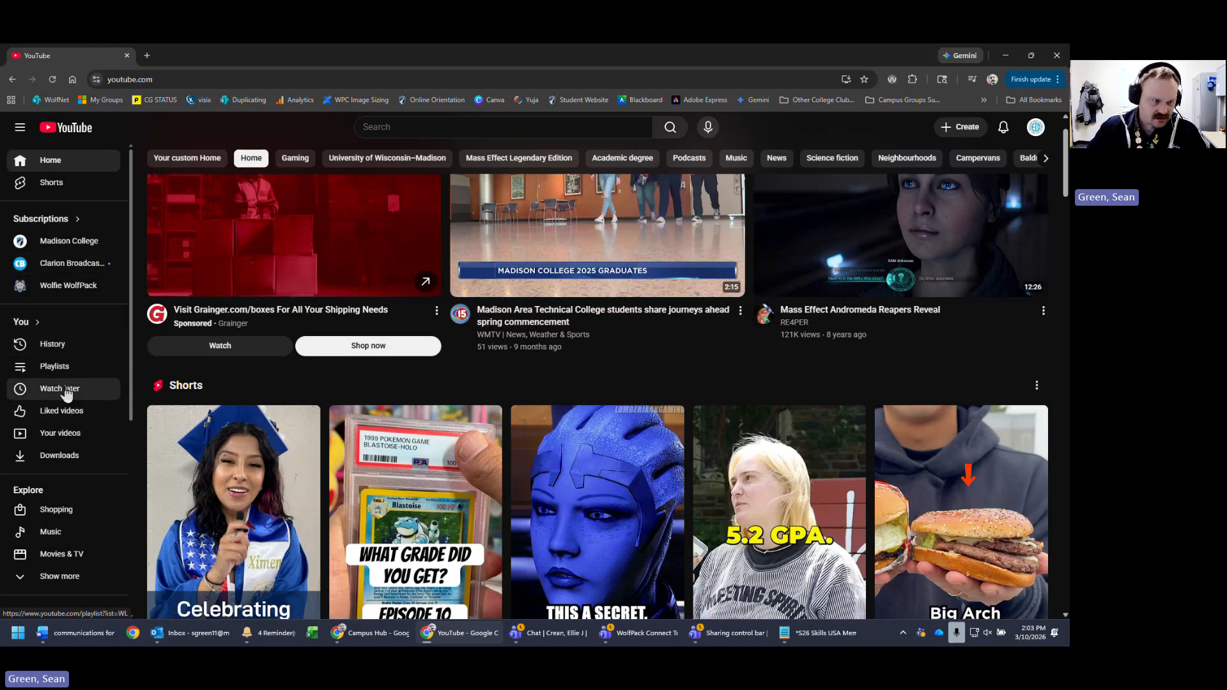
# - Open the WolfPack Connect Training: Website (2.12.2026) video's watch page from YouTube Studio
pyautogui.click(74, 437)
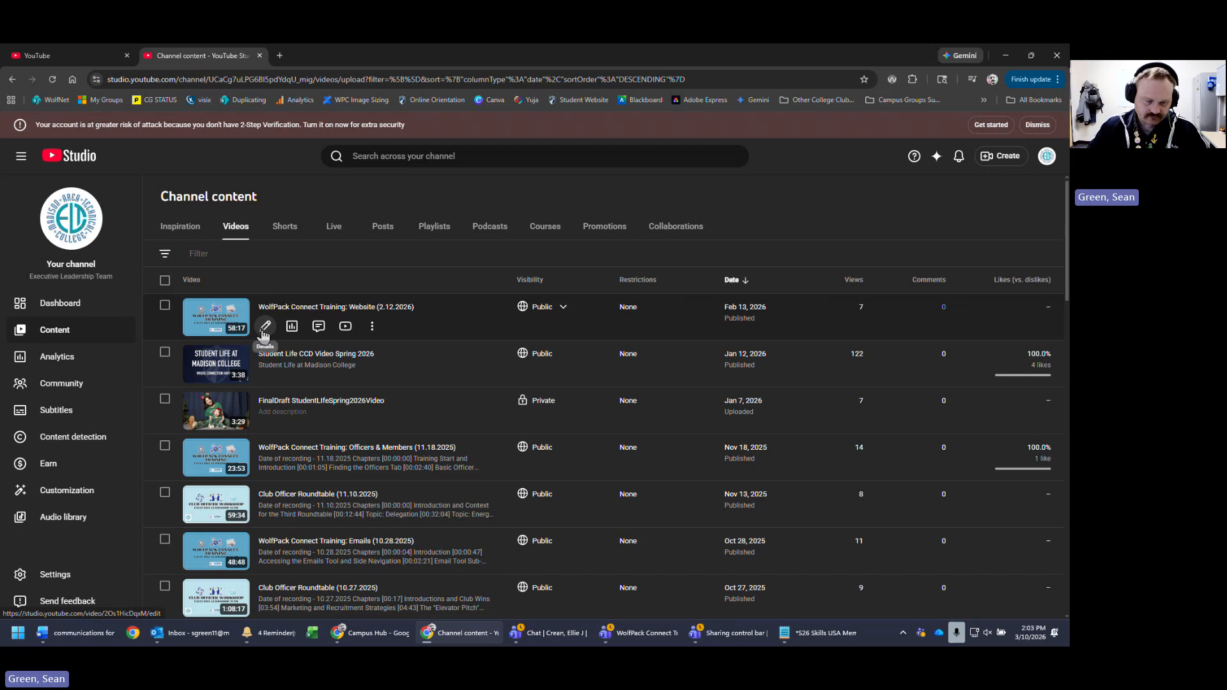
pyautogui.click(315, 308)
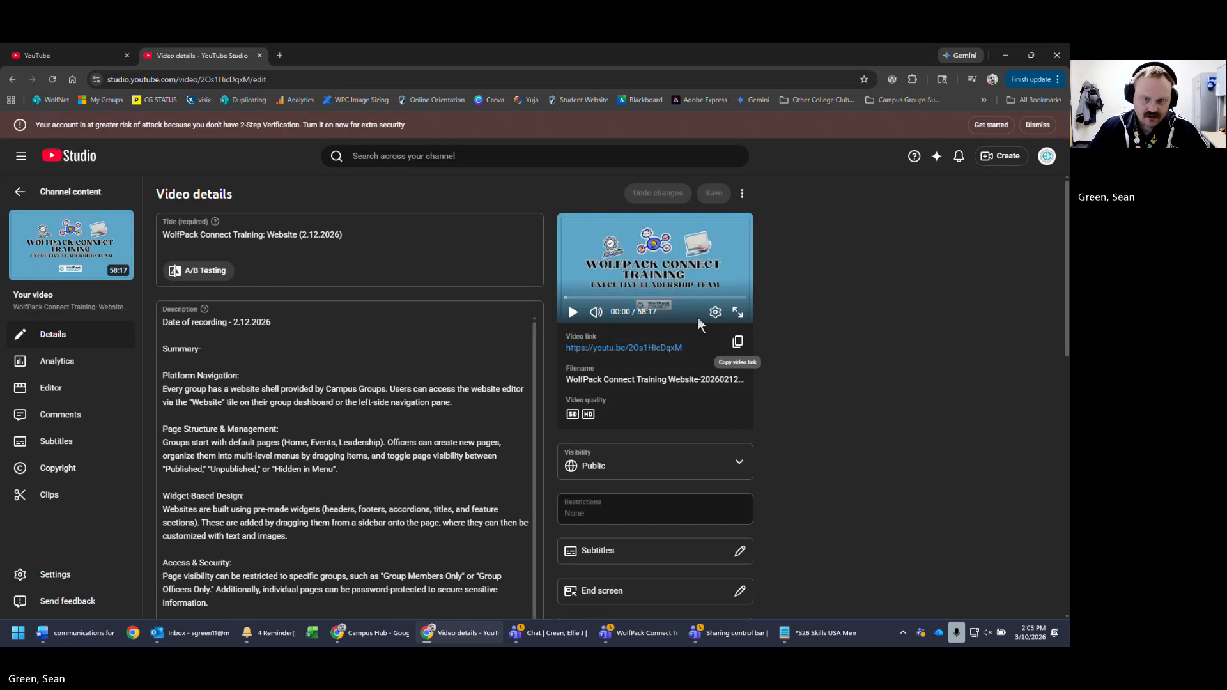
pyautogui.click(616, 350)
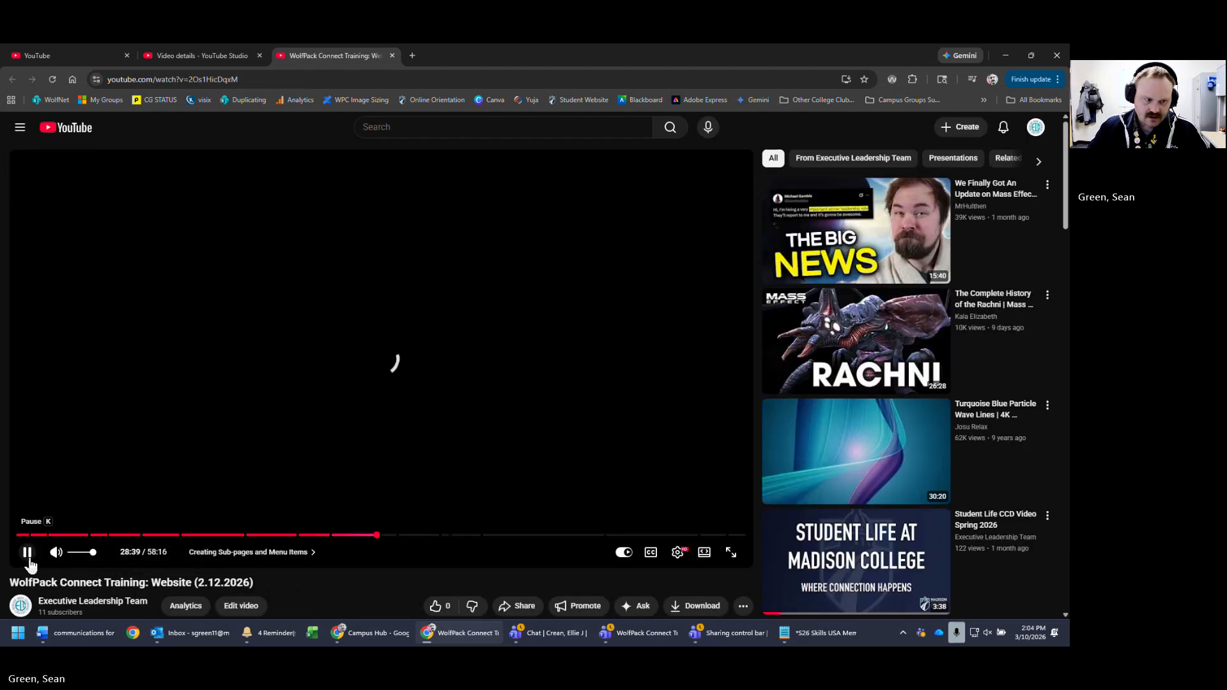
pyautogui.click(27, 552)
# - Copy the video's iframe code from Share > Embed and minimize YouTube
pyautogui.scroll(-2, 200, 545)
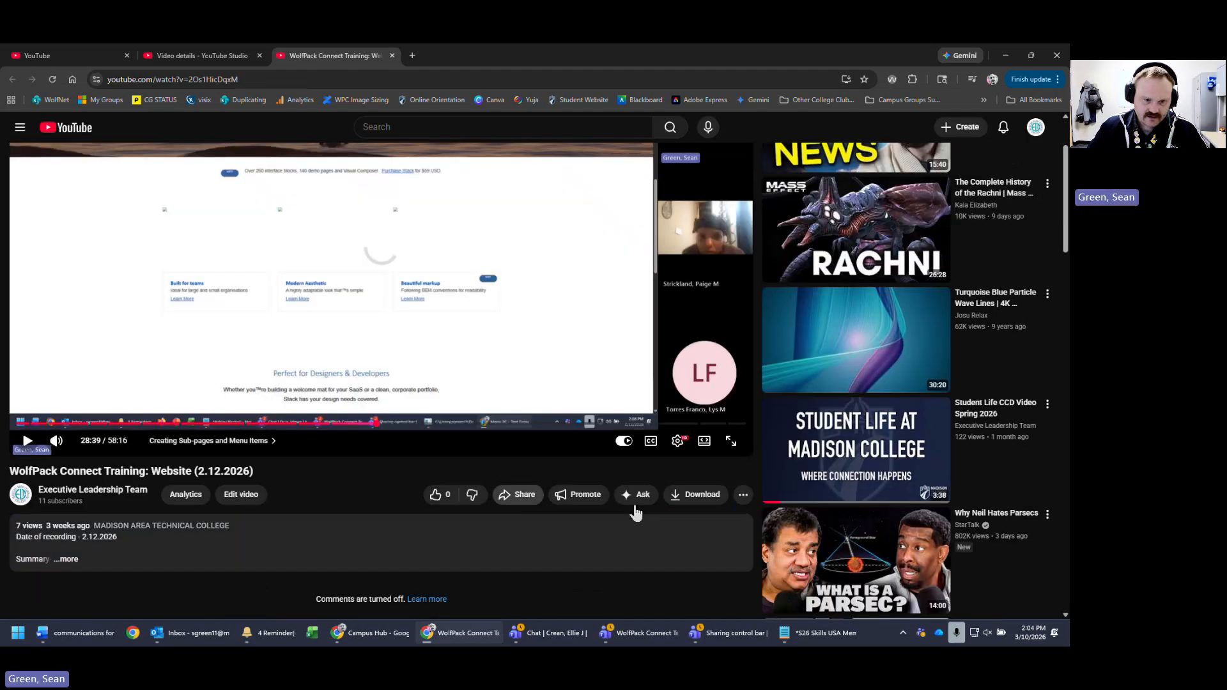
pyautogui.scroll(-1, 597, 523)
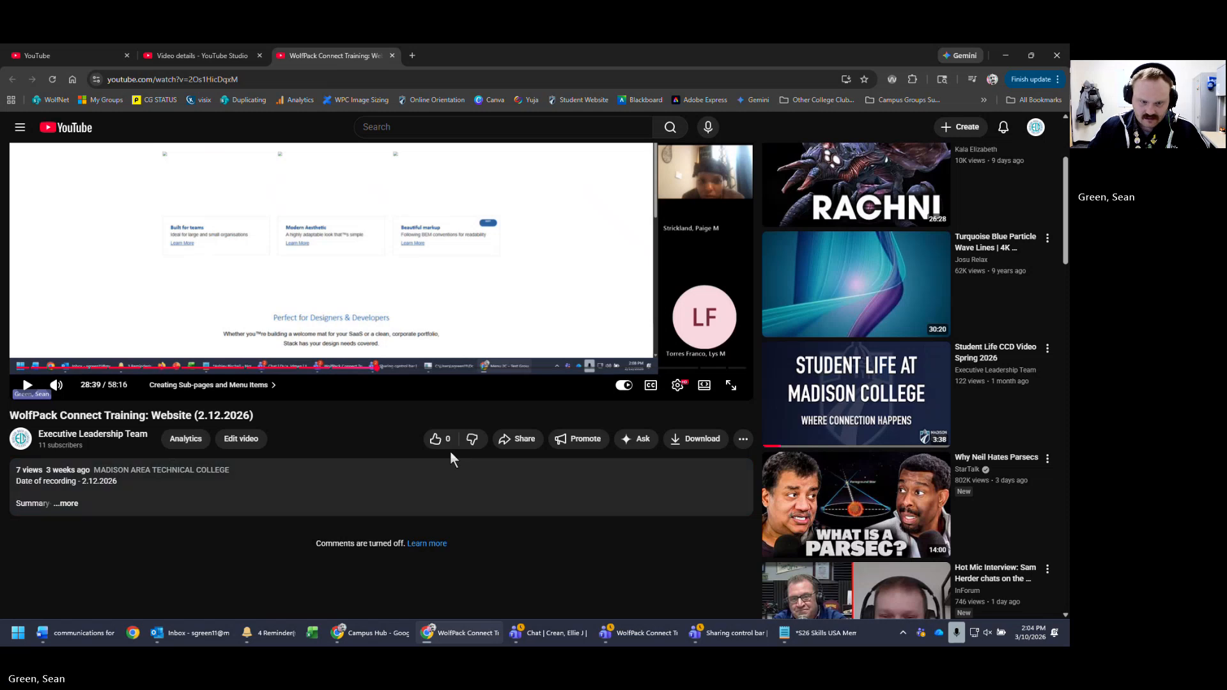
pyautogui.click(519, 441)
pyautogui.click(437, 360)
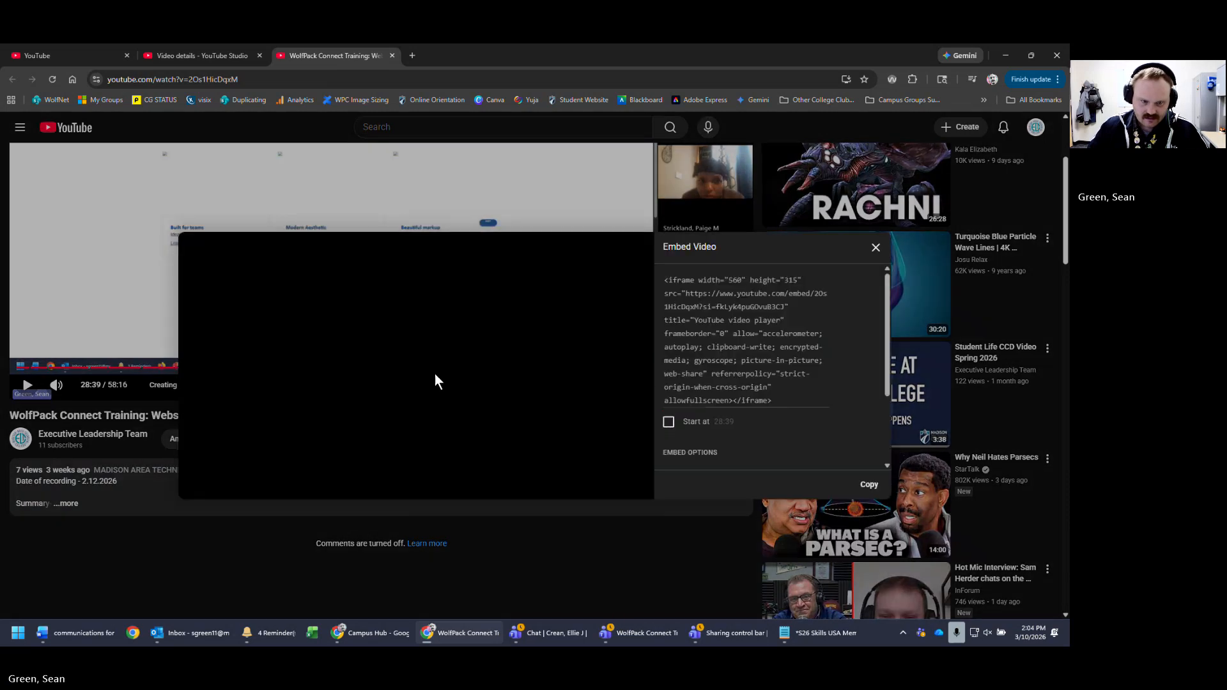
pyautogui.click(788, 326)
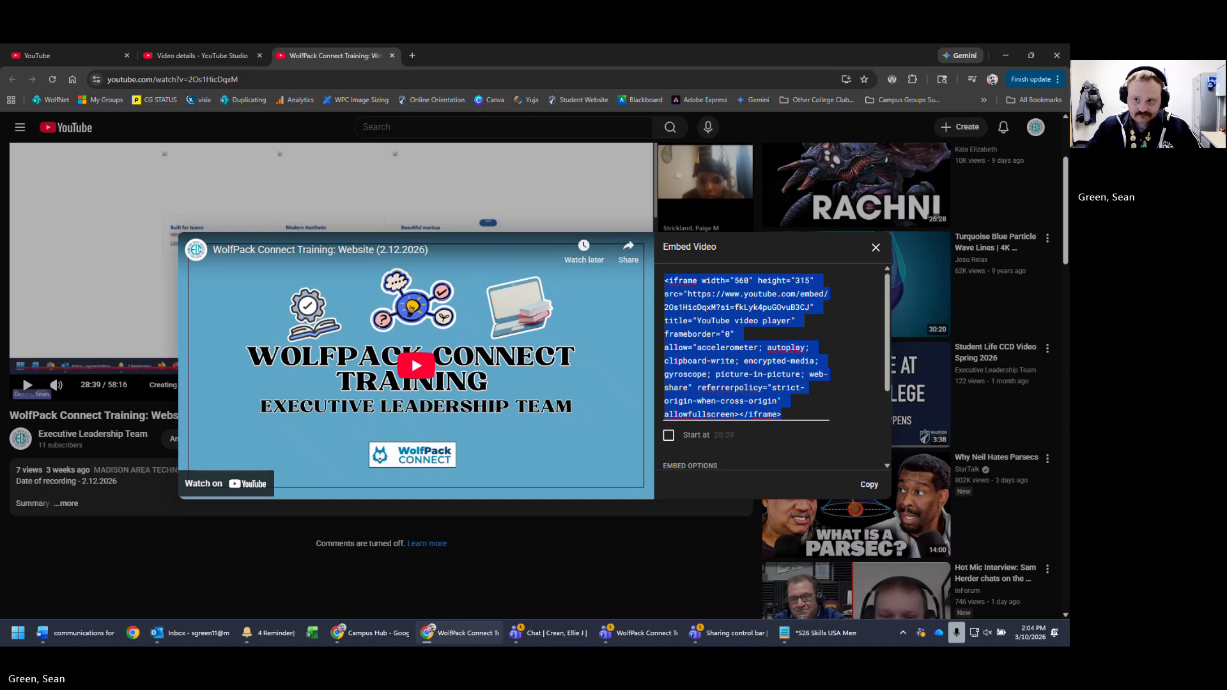
pyautogui.click(1007, 55)
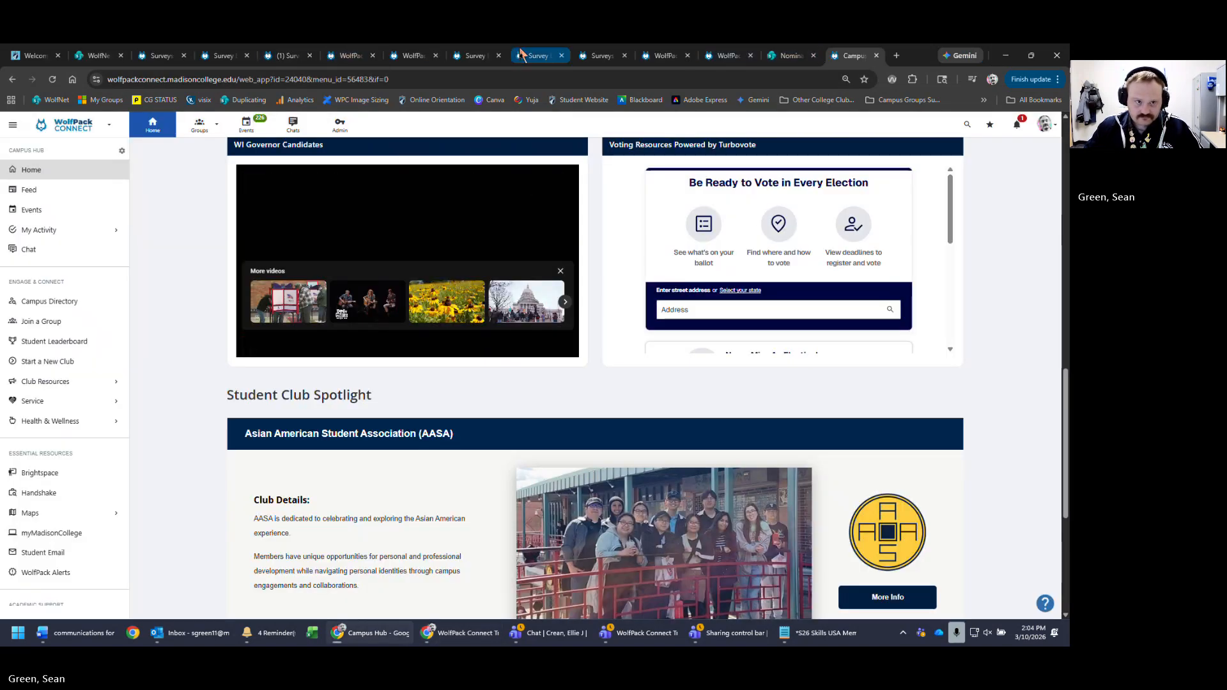
# - Paste the training video's iframe code after the picture in page 1's introduction source and save
pyautogui.click(283, 56)
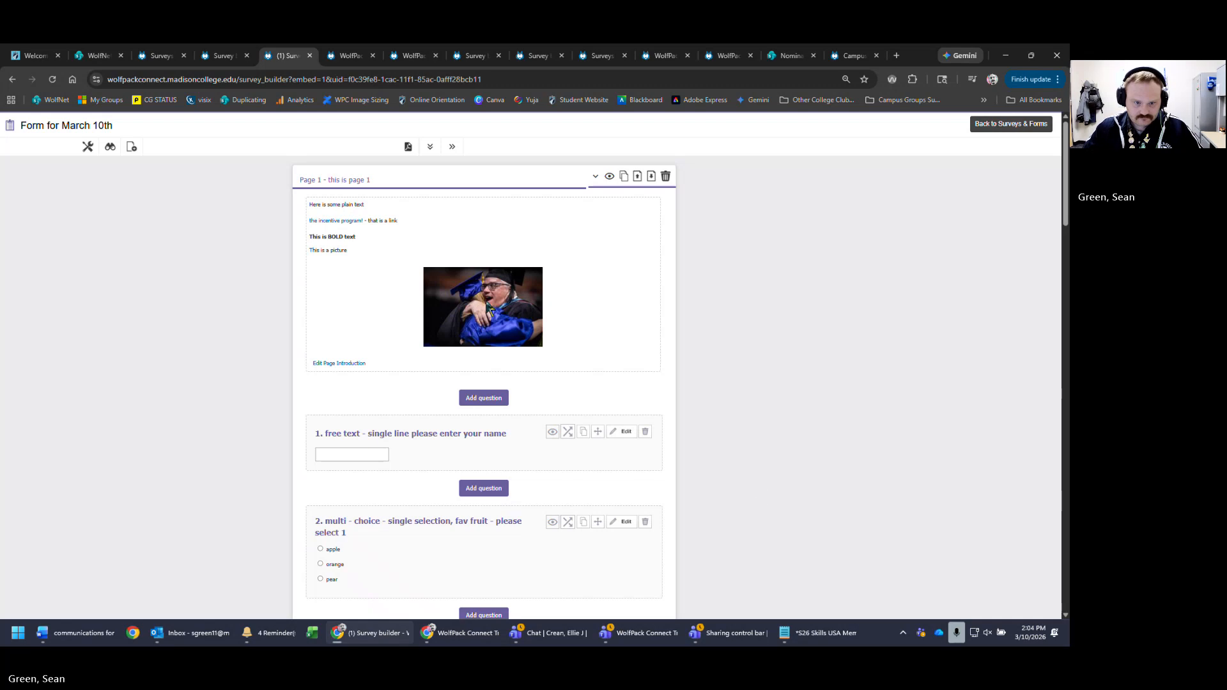
pyautogui.click(351, 363)
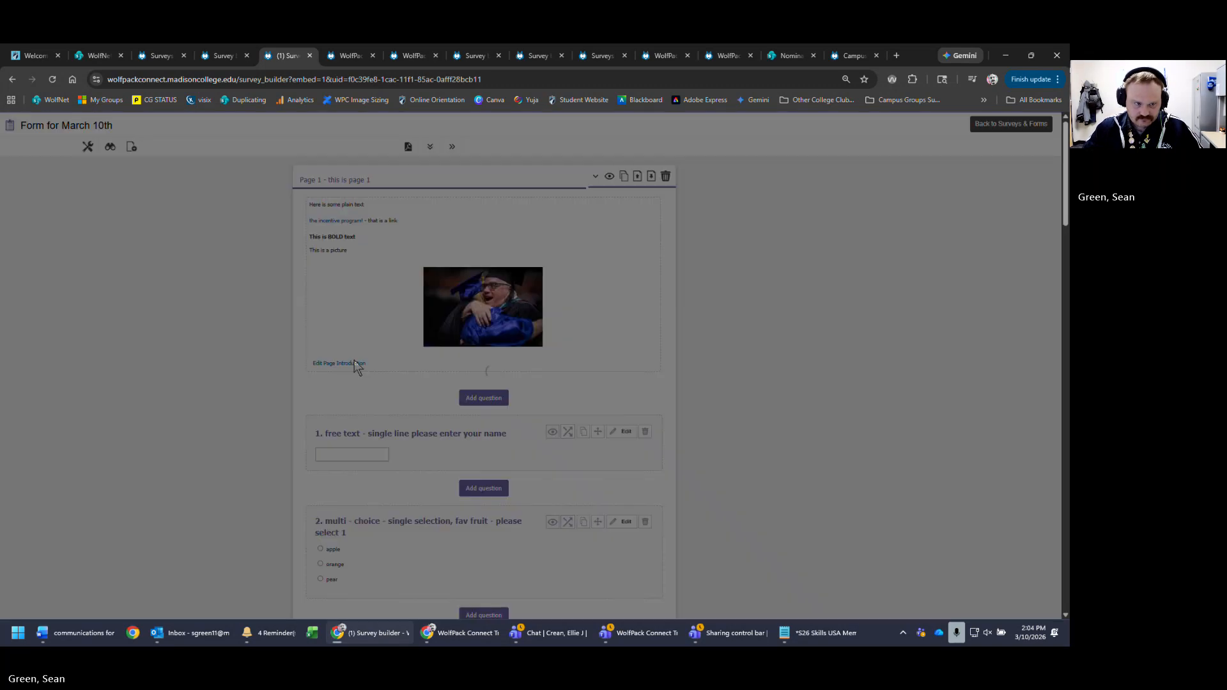
pyautogui.scroll(-2, 631, 408)
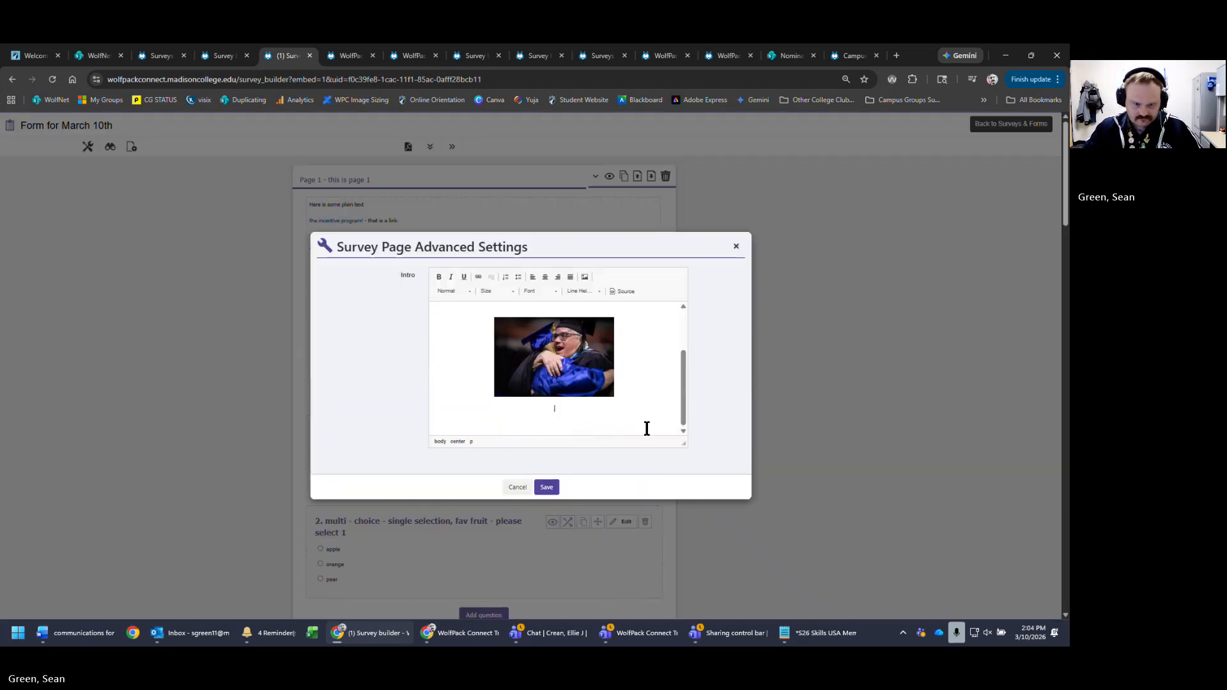
pyautogui.click(623, 292)
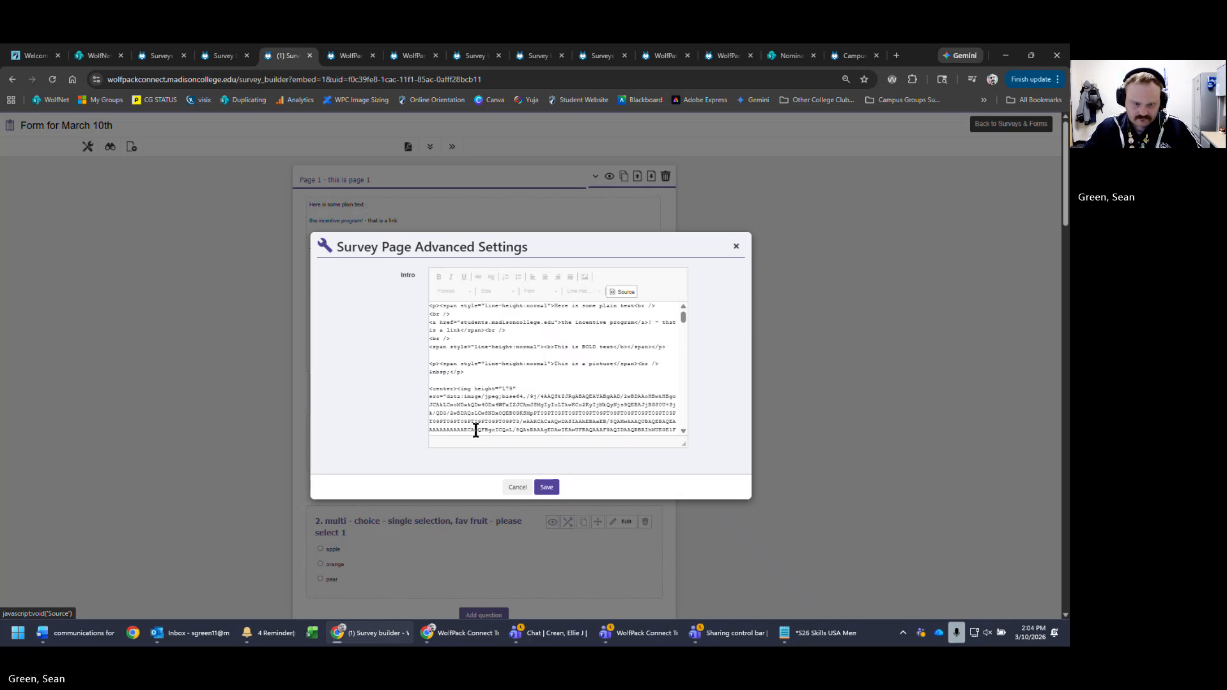
pyautogui.scroll(-15, 556, 383)
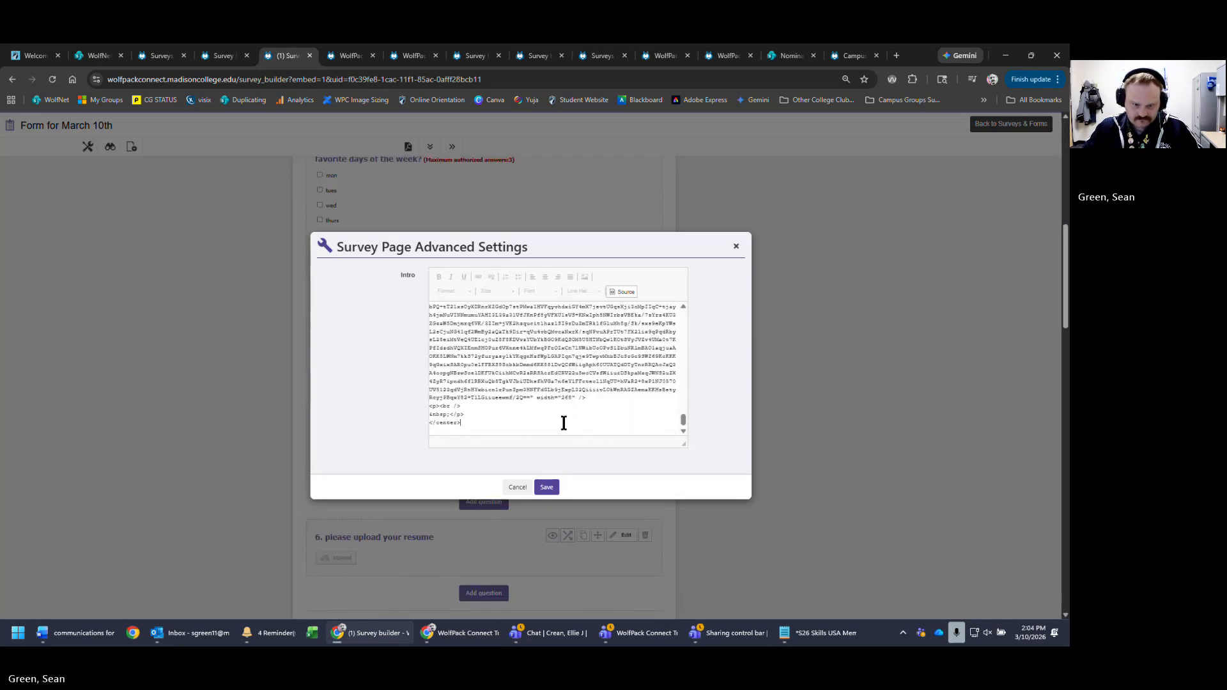
pyautogui.press('Return')
pyautogui.press('Return')
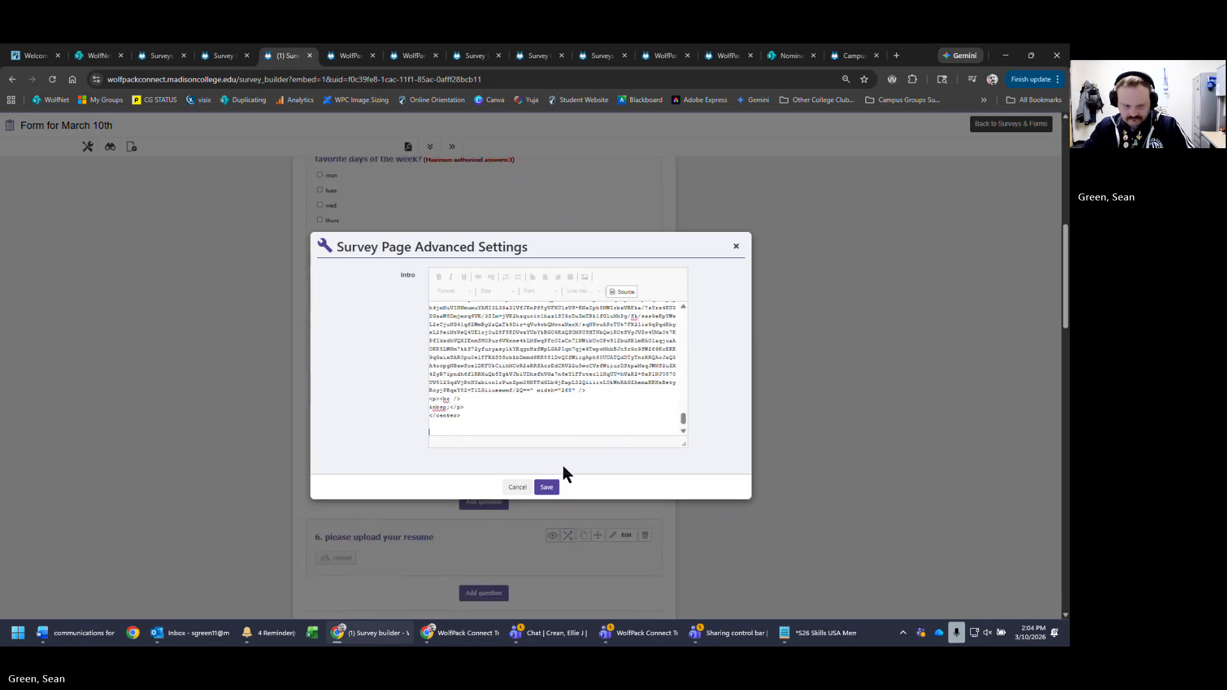
pyautogui.write('<iframe width="560" height="315" src="https://www.youtube.com/embed/2Os1HicDqxM?si=fkLyk4puG0vuB3CJ" title="YouTube video player" frameborder="0" allow="accelerometer; autoplay; clipboard-write; encrypted-media; gyroscope; picture-in-picture; web-share" referrerpolicy="strict-origin-when-cross-origin" allowfullscreen></iframe>')
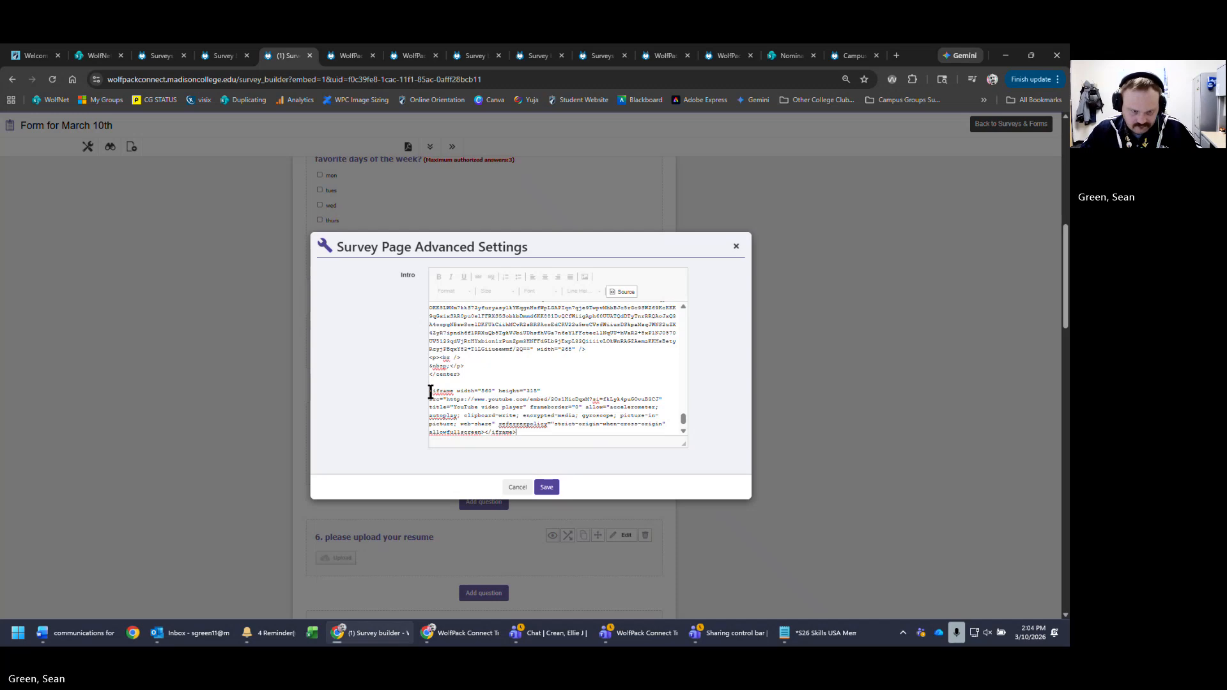
pyautogui.click(557, 491)
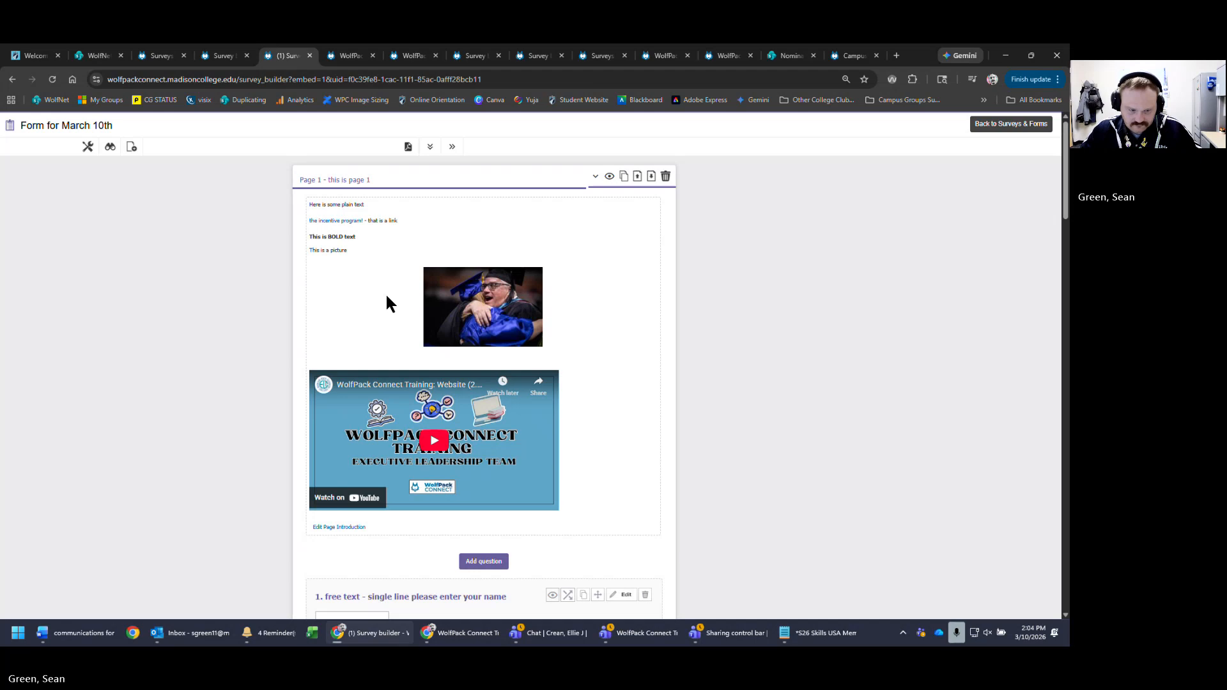
# - Type the 'this is a video' caption below the picture, left-align it, and save the introduction
pyautogui.click(351, 527)
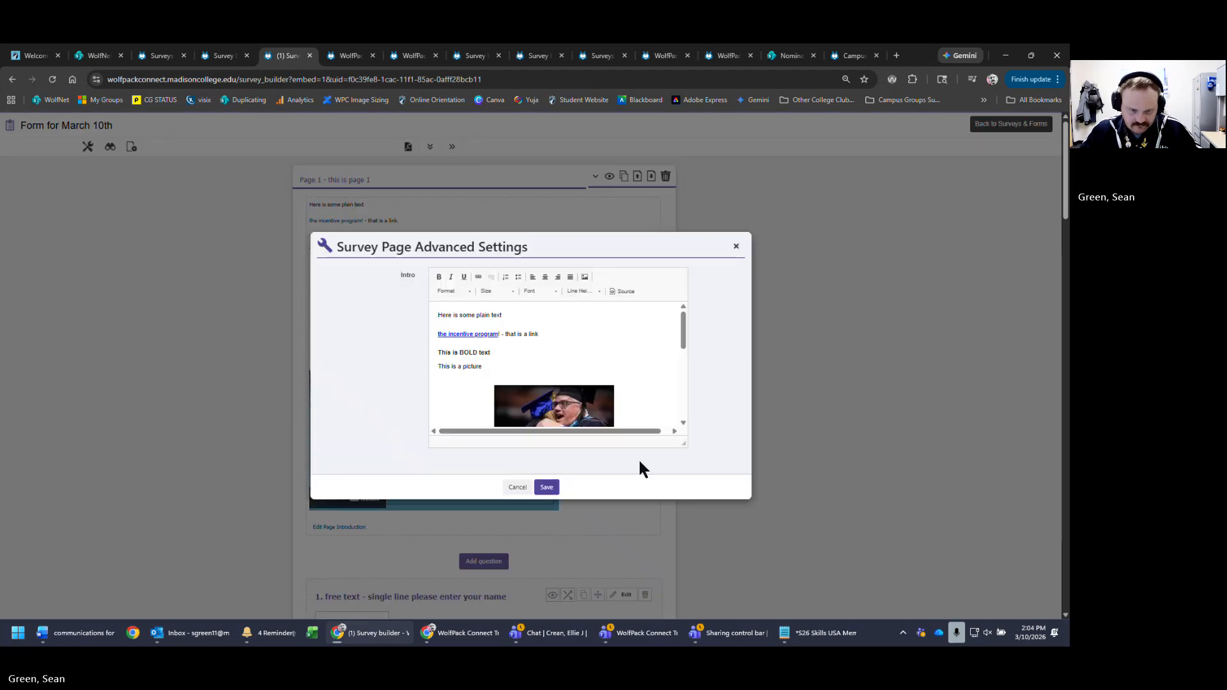
pyautogui.scroll(-10, 642, 399)
pyautogui.scroll(5, 605, 416)
pyautogui.scroll(-3, 604, 427)
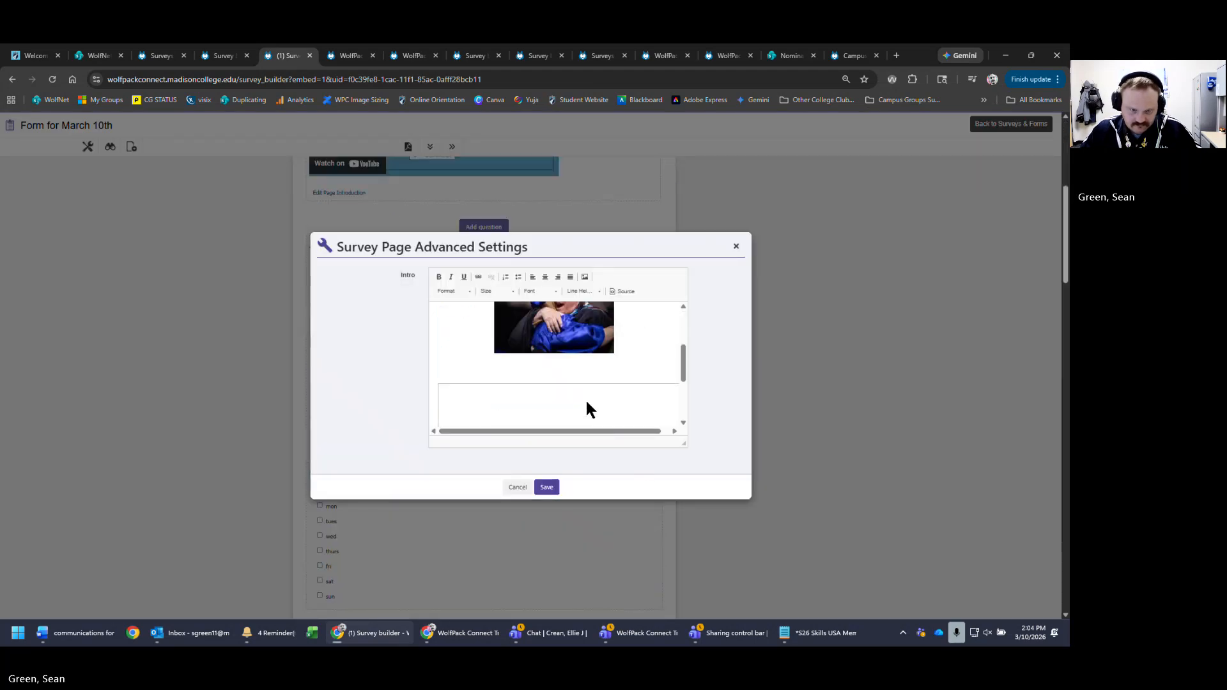
pyautogui.click(506, 376)
pyautogui.write('this is a video')
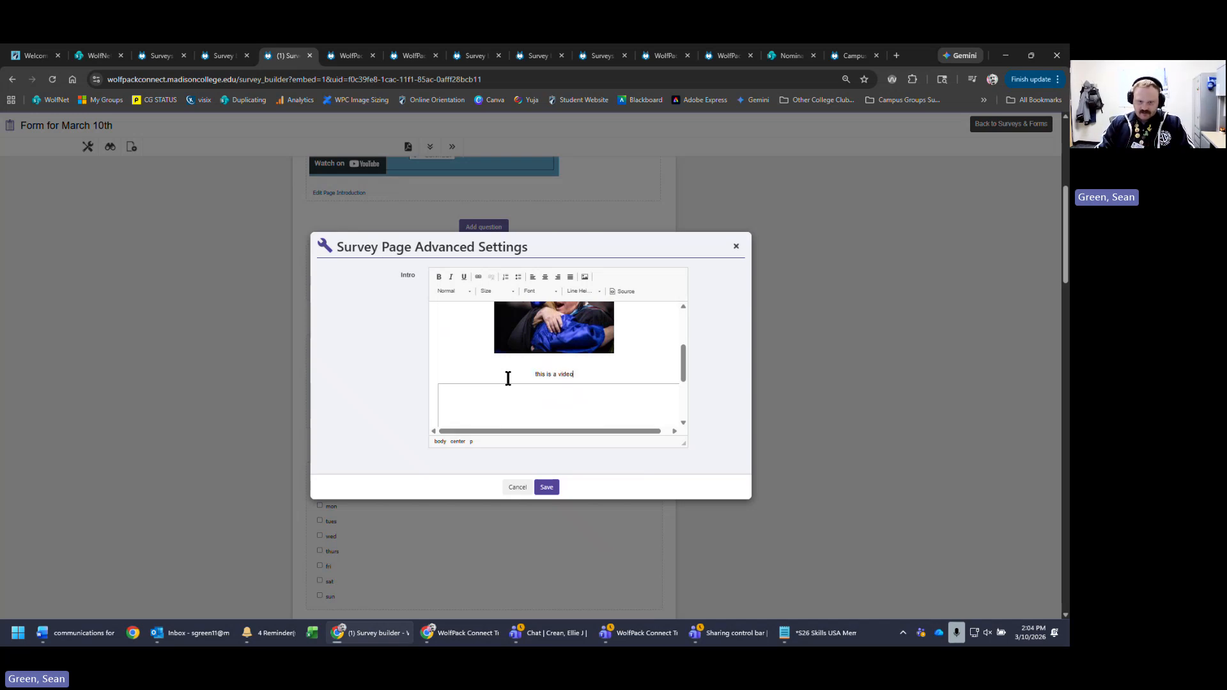
pyautogui.click(525, 373)
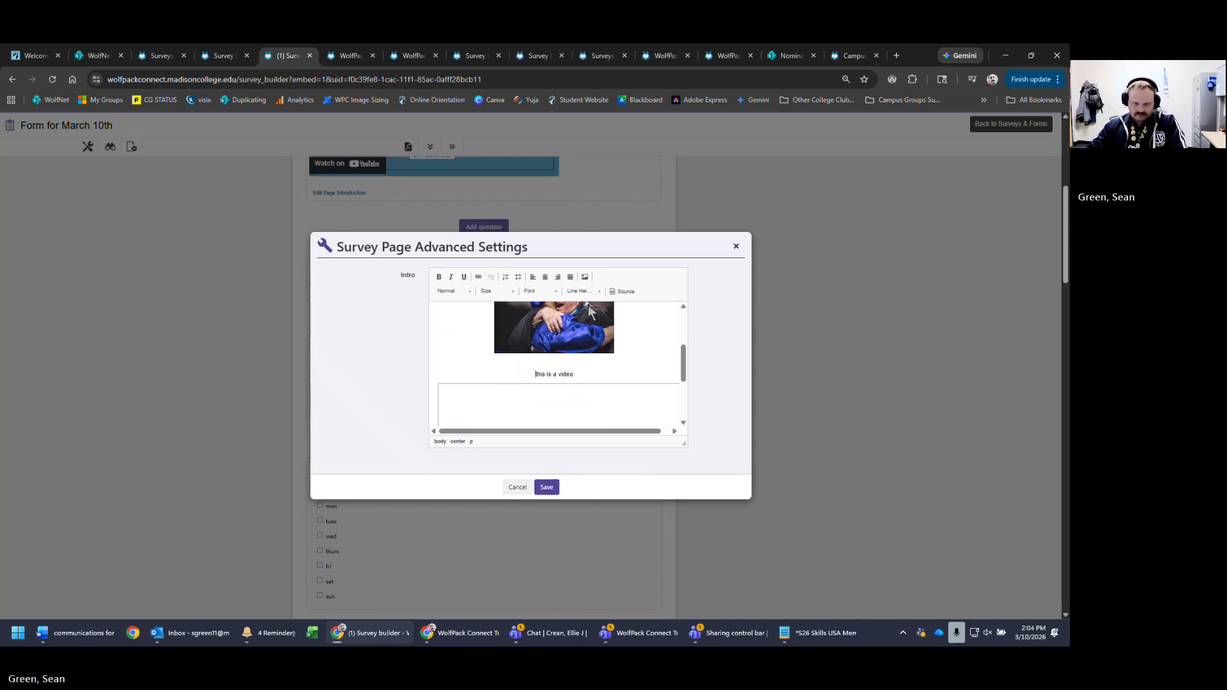
pyautogui.click(533, 276)
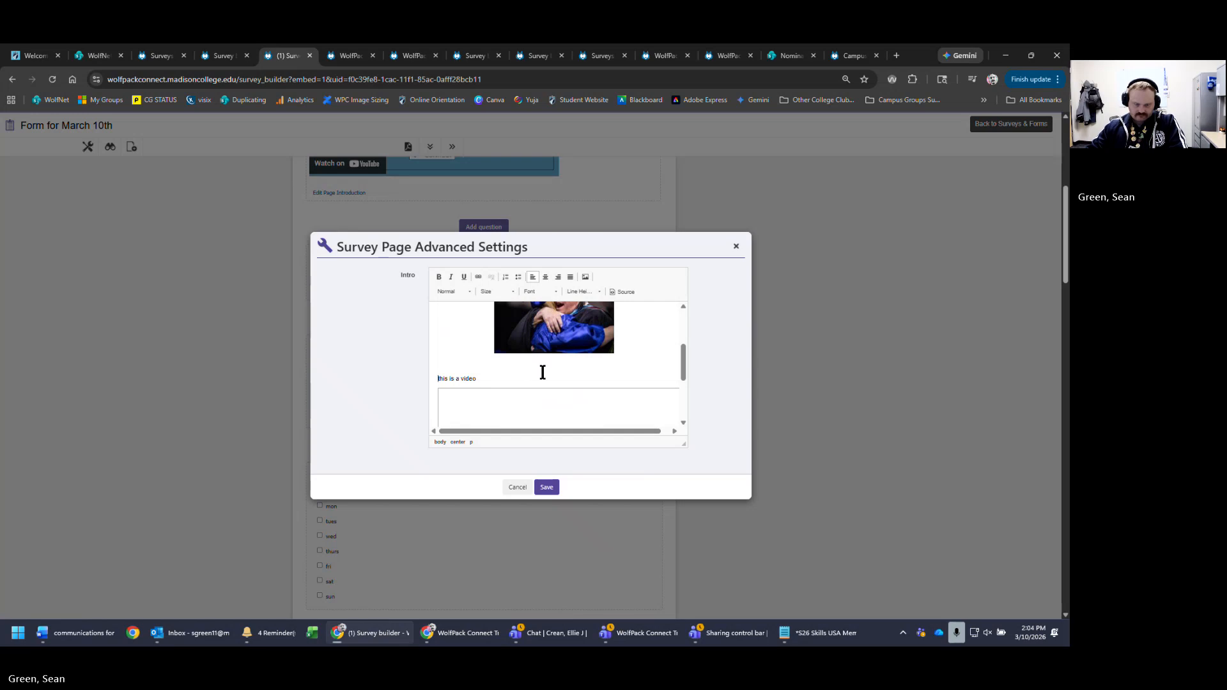
pyautogui.click(554, 486)
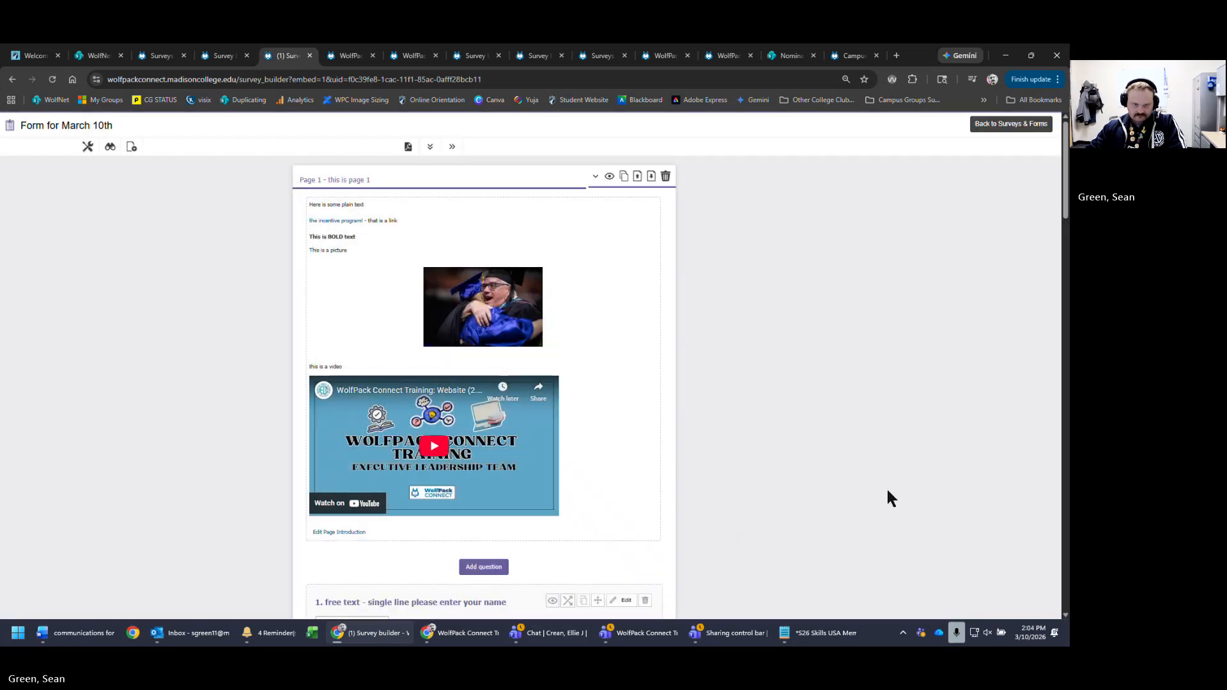
# - Preview Form for March 10th, play and pause the embedded video, then click into the name field
pyautogui.click(110, 147)
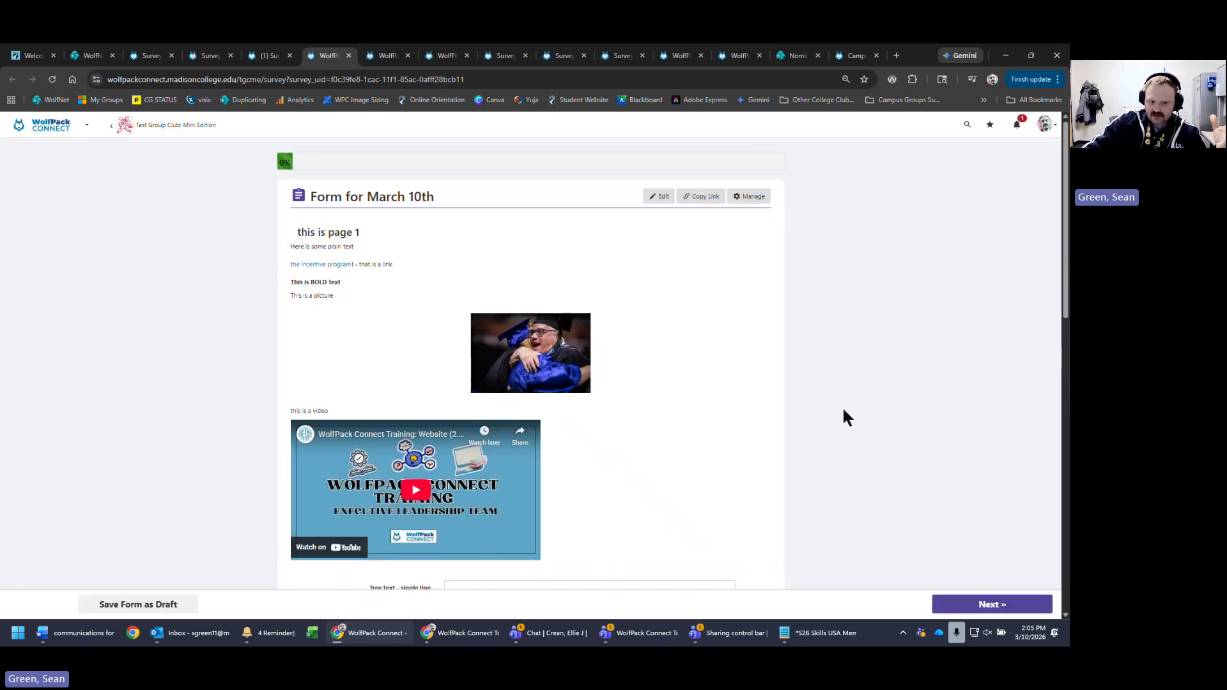
pyautogui.click(416, 512)
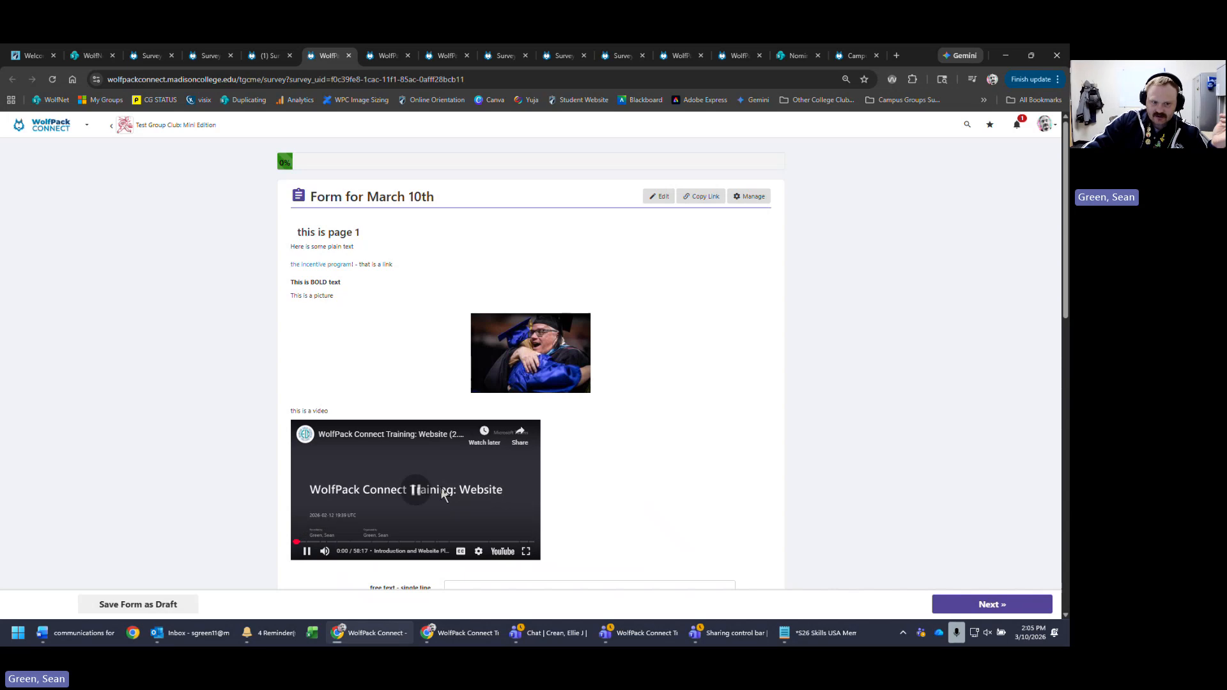
pyautogui.click(443, 502)
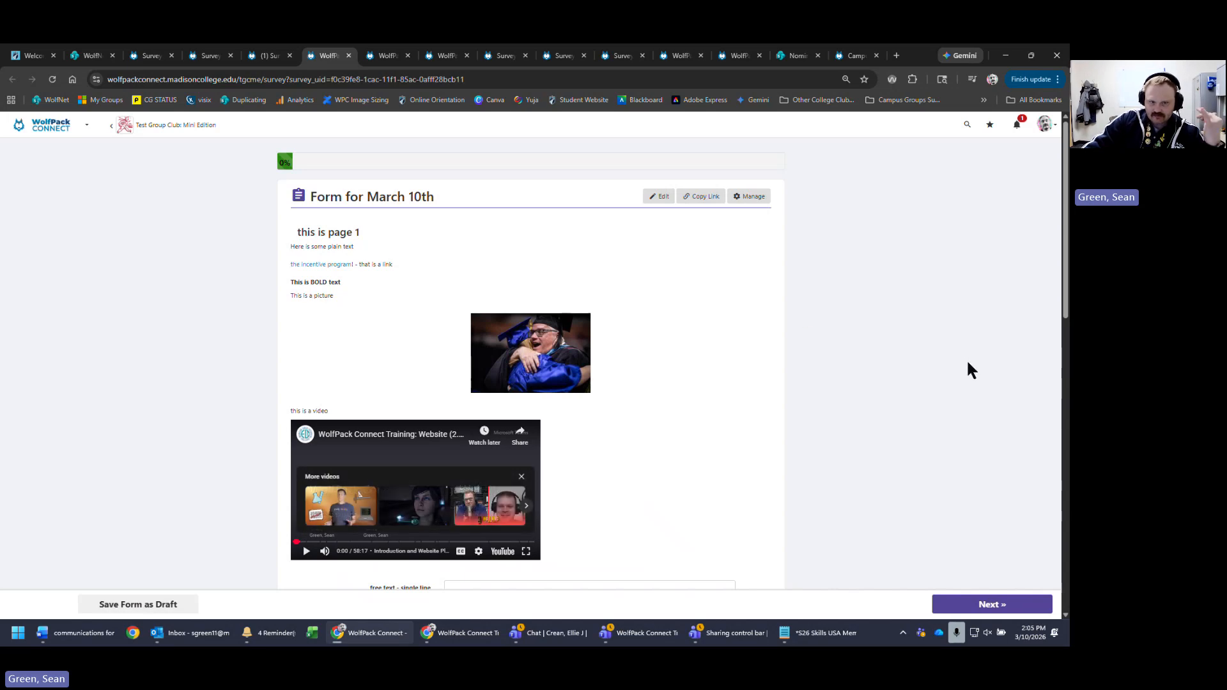
pyautogui.scroll(-3, 962, 376)
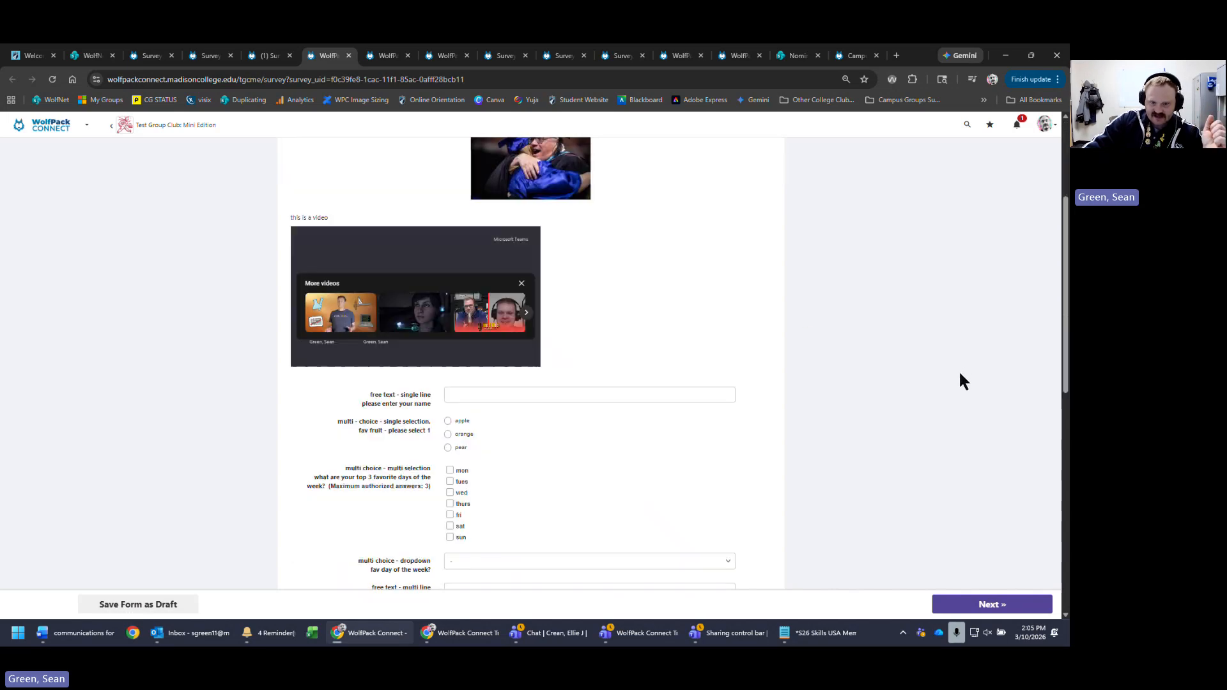
pyautogui.click(638, 360)
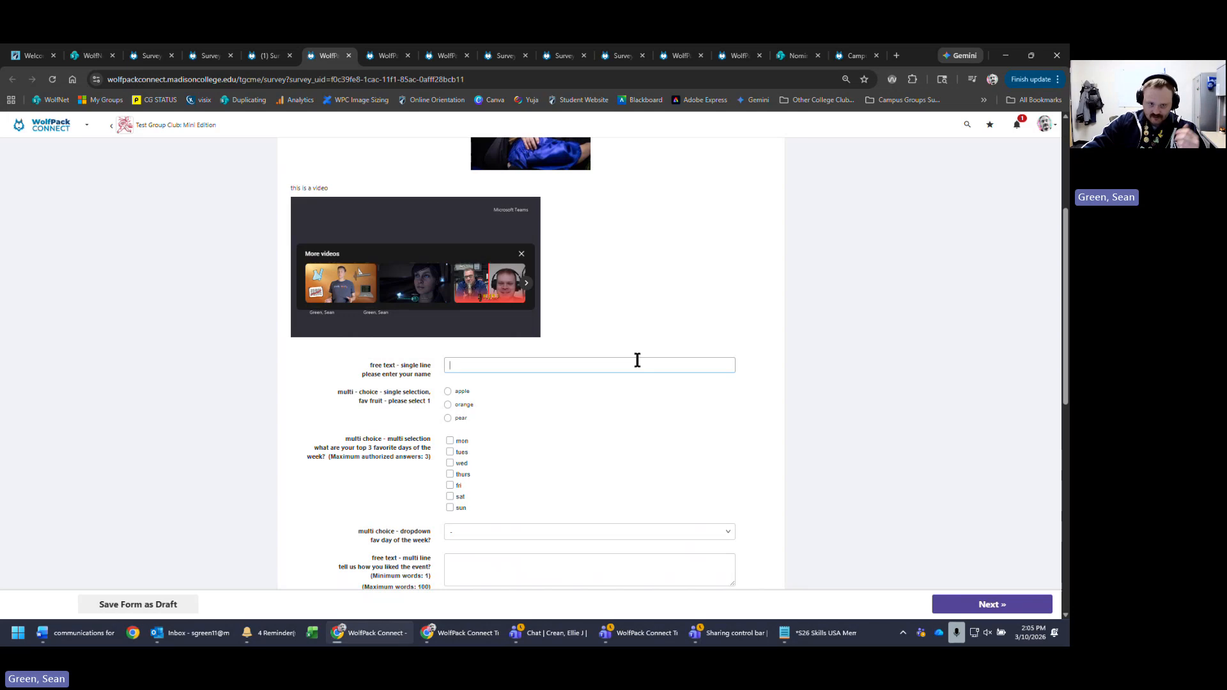
pyautogui.scroll(-2, 912, 411)
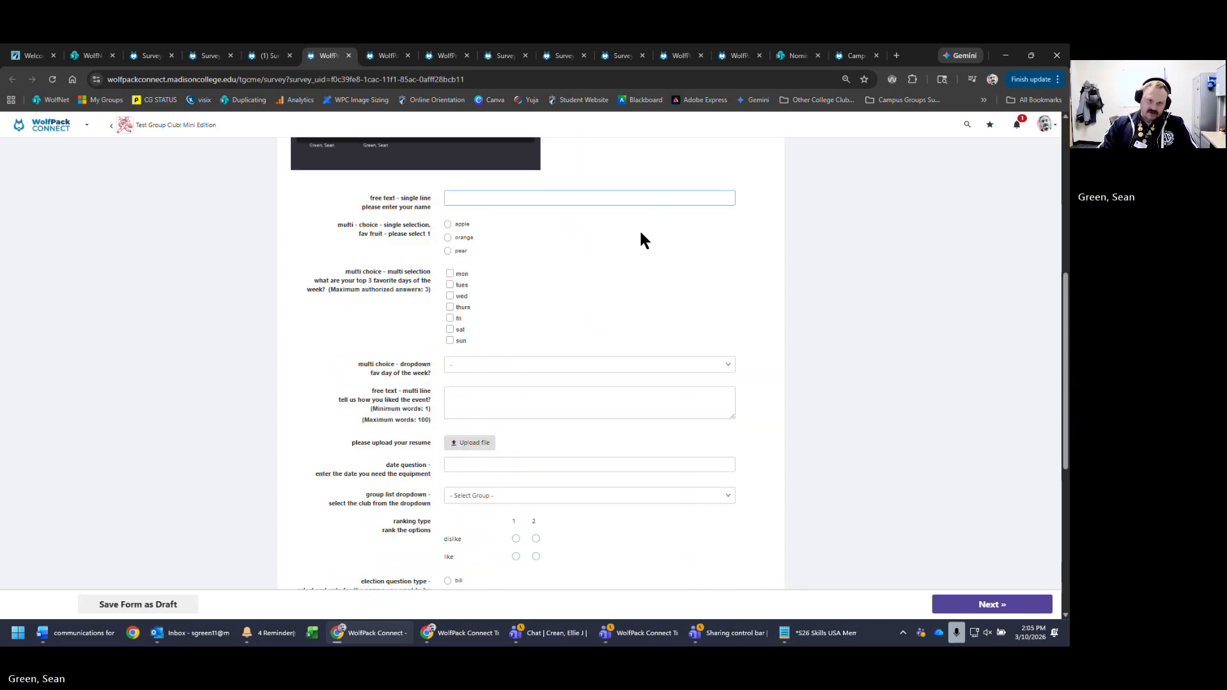
# - Enter the respondent's name and choose apple as the favourite fruit
pyautogui.write('sean')
pyautogui.press('Tab')
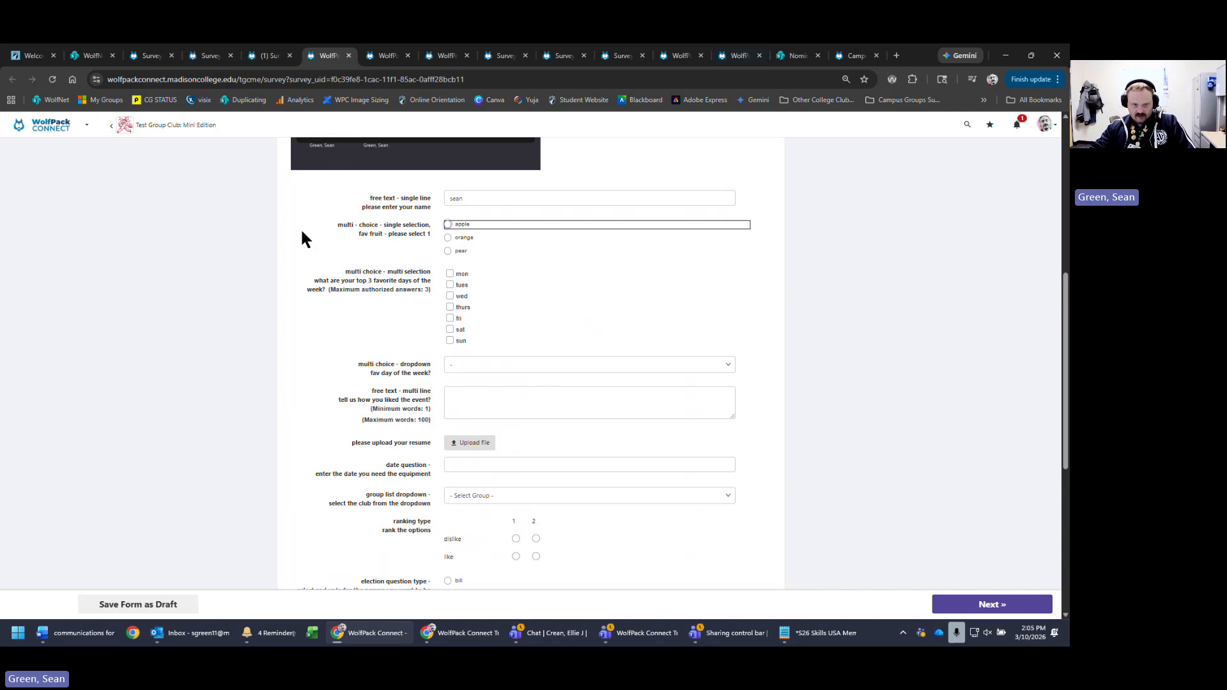
pyautogui.click(455, 237)
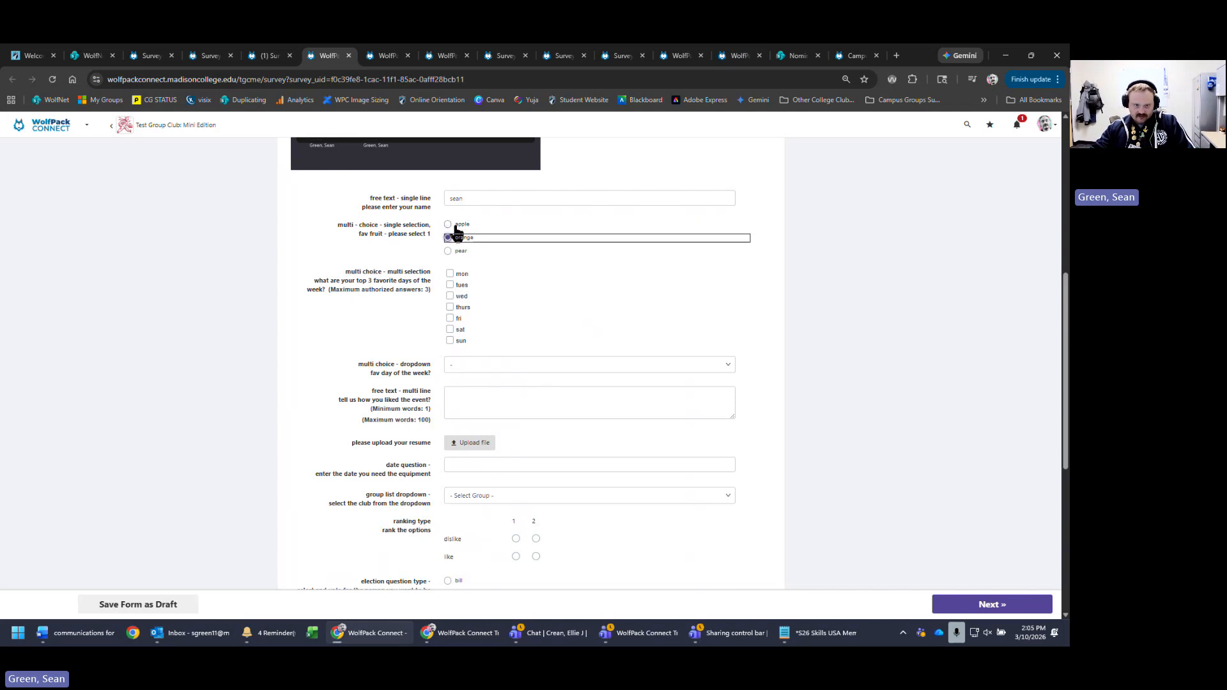
pyautogui.click(456, 227)
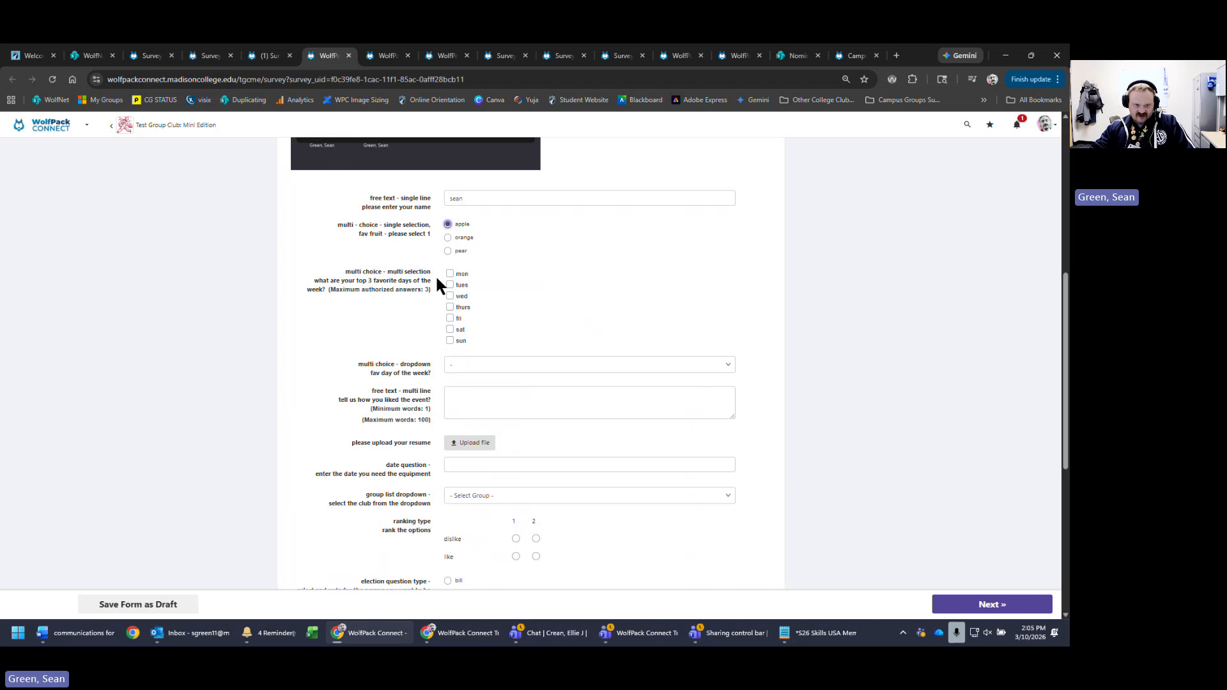
# - Tick mon, tues and wed as favourite days, unticking fri at the three-day limit
pyautogui.moveTo(341, 281)
pyautogui.mouseDown()
pyautogui.moveTo(427, 289)
pyautogui.moveTo(340, 290)
pyautogui.mouseUp()
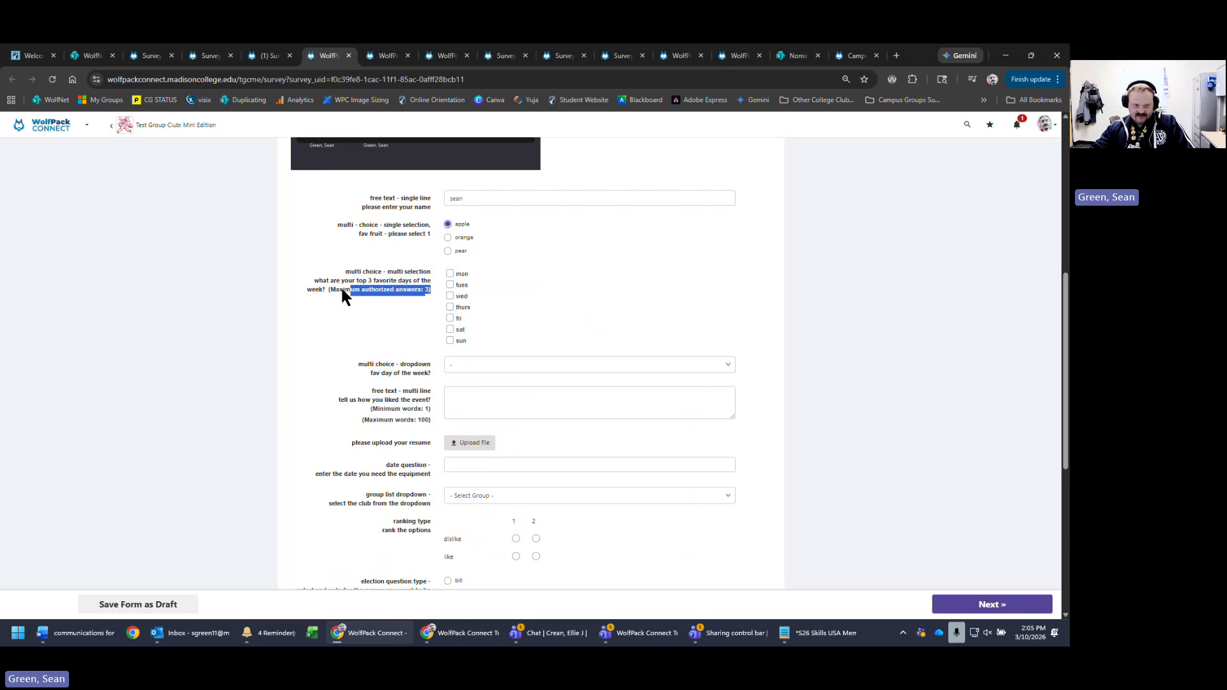
pyautogui.click(459, 274)
pyautogui.click(453, 285)
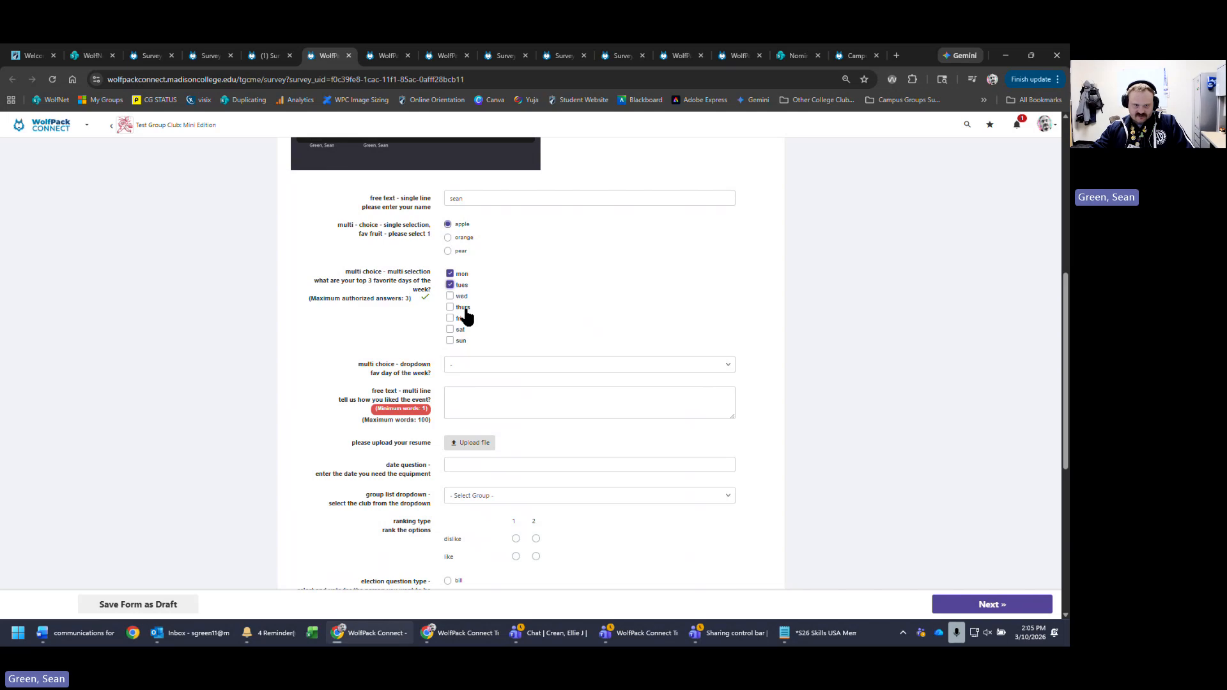
pyautogui.click(451, 297)
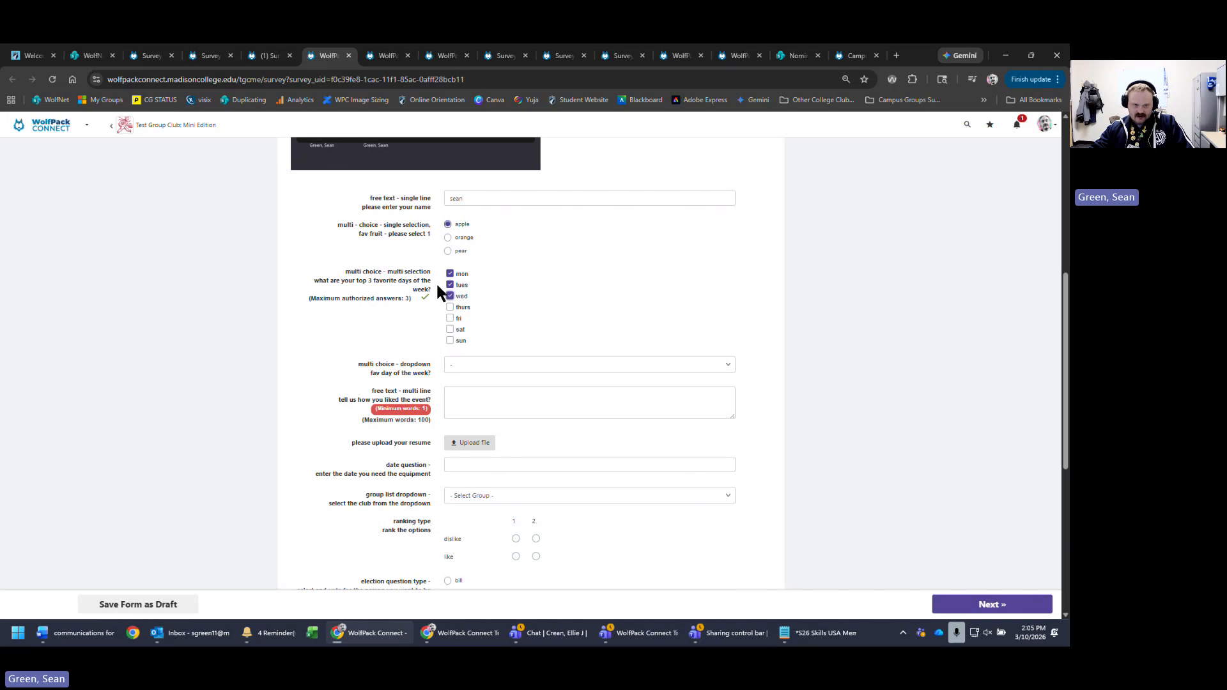
pyautogui.click(450, 318)
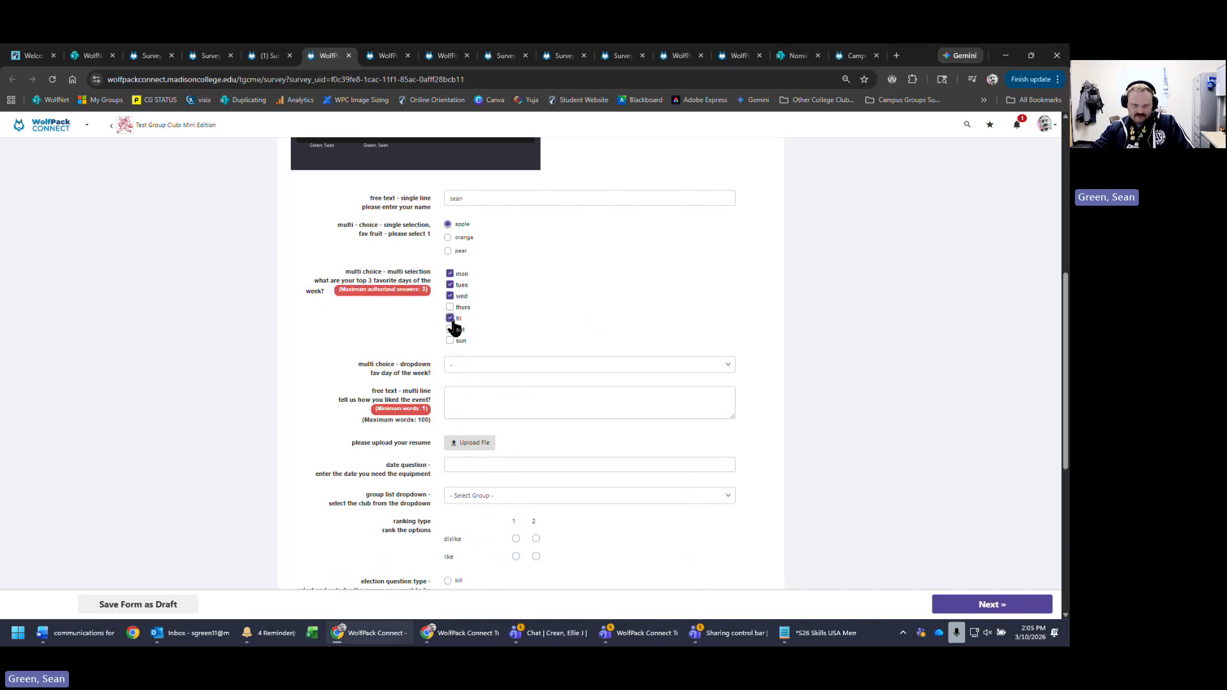
pyautogui.click(448, 320)
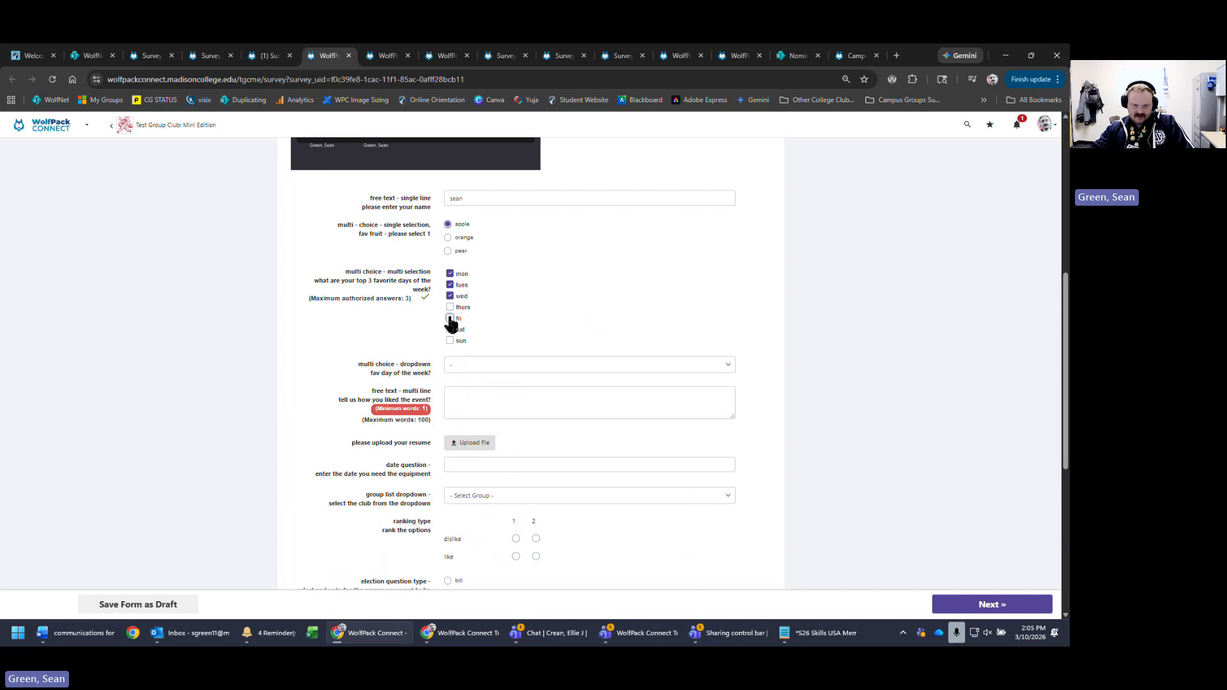
# - Select fri as the single favourite day from the dropdown
pyautogui.click(476, 365)
pyautogui.click(587, 369)
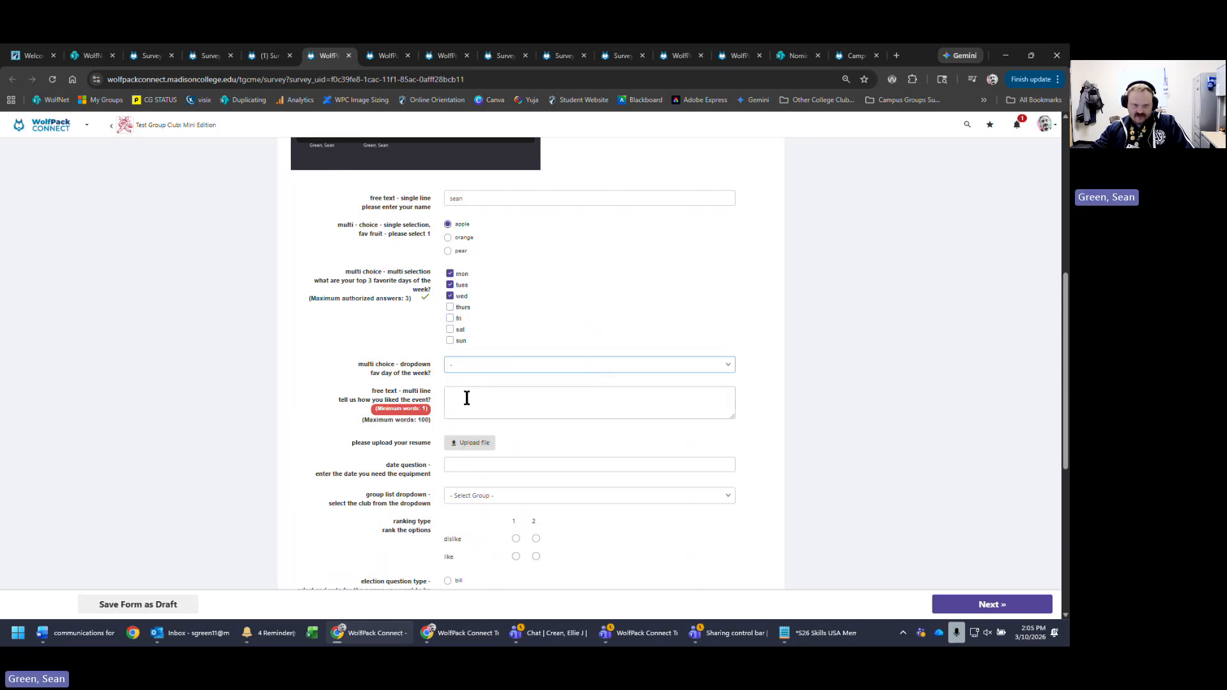
pyautogui.click(585, 365)
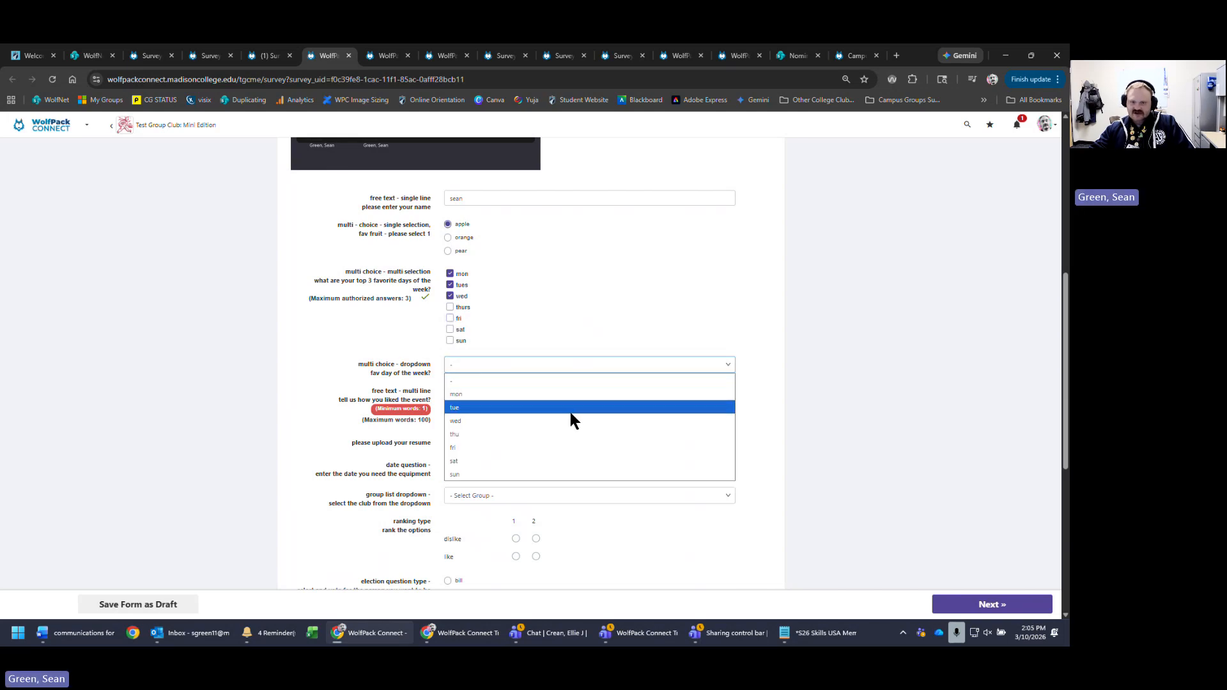
pyautogui.click(534, 448)
# - Fill the event-feedback box with long runs of 1s, pasting extra copies and trimming some
pyautogui.click(486, 396)
pyautogui.write('1')
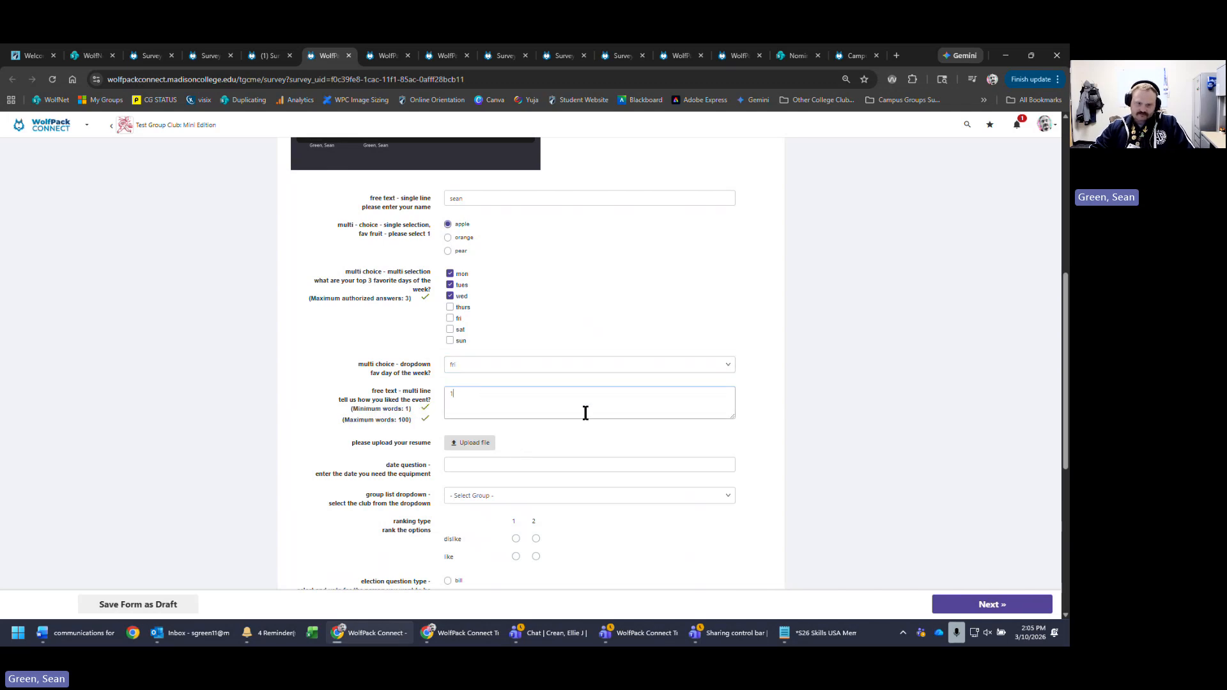
pyautogui.press('BackSpace')
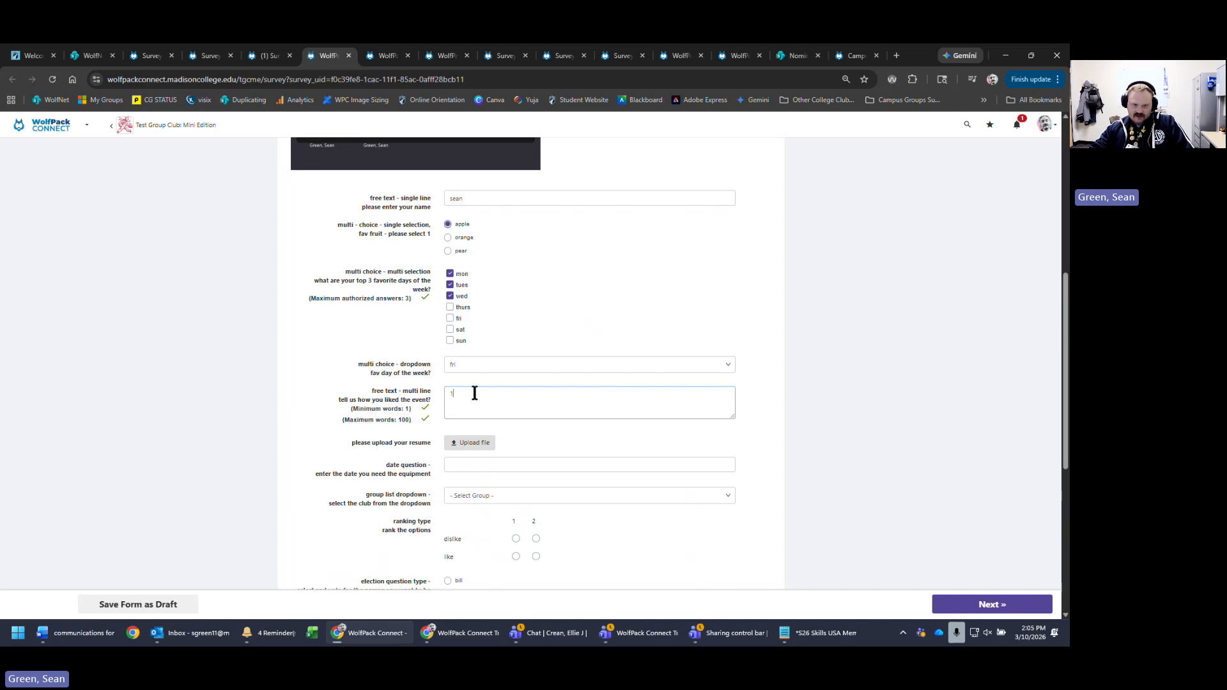
pyautogui.write('11')
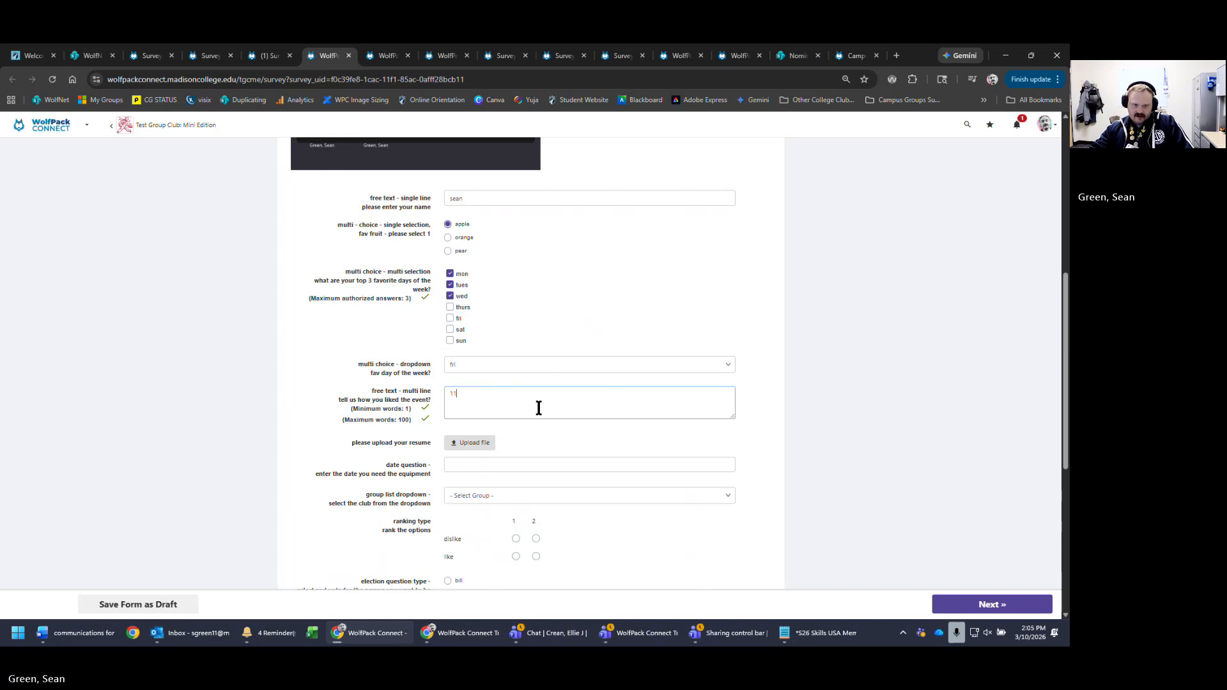
pyautogui.write('111111111111111111111111111111111111111111111111111111111111111111111')
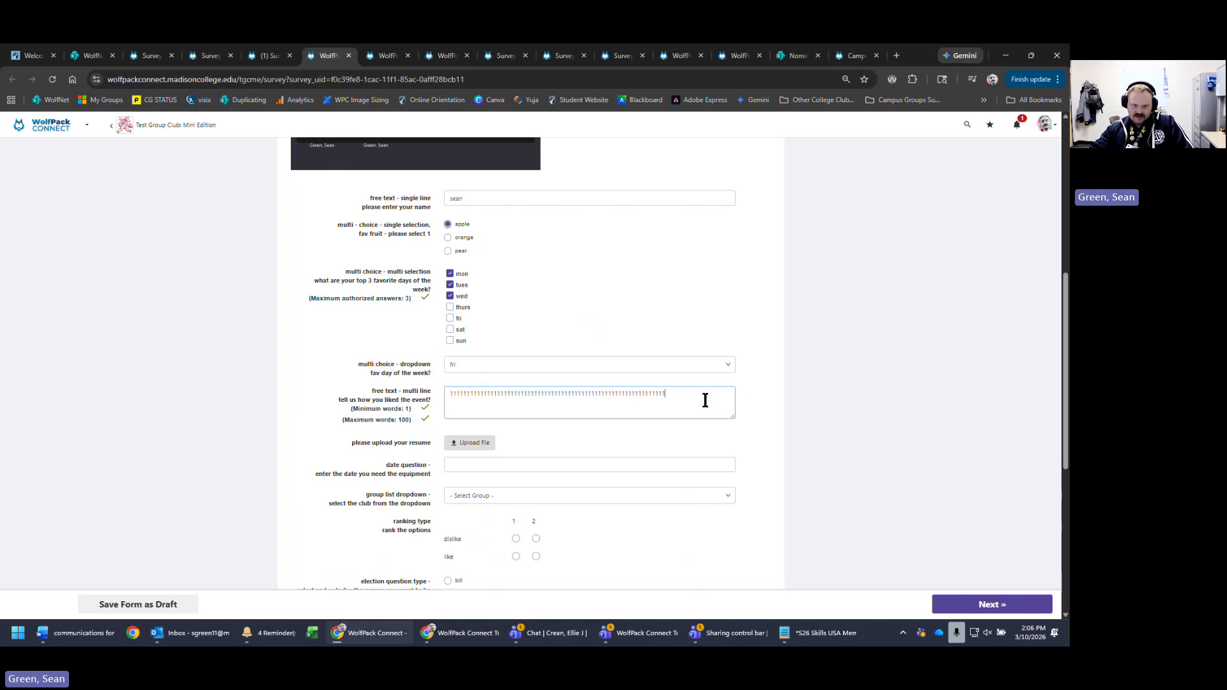
pyautogui.hotkey('ctrl', 'a')
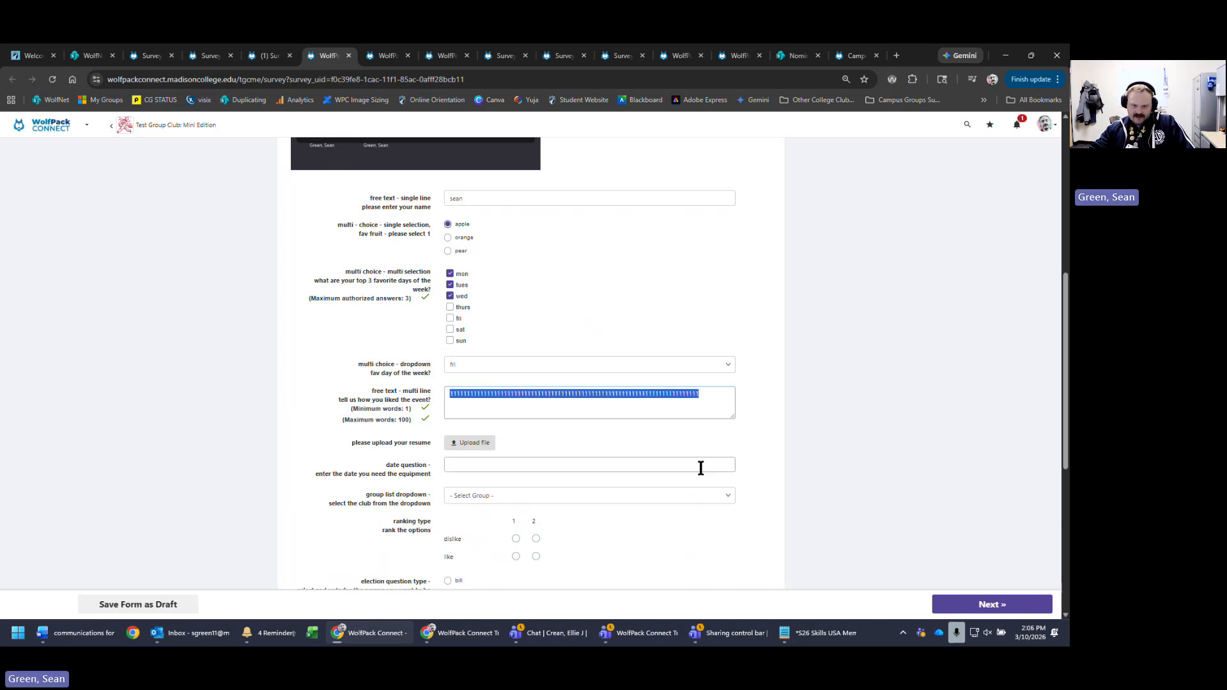
pyautogui.click(707, 393)
pyautogui.hotkey('ctrl', 'v')
pyautogui.hotkey('ctrl', 'v')
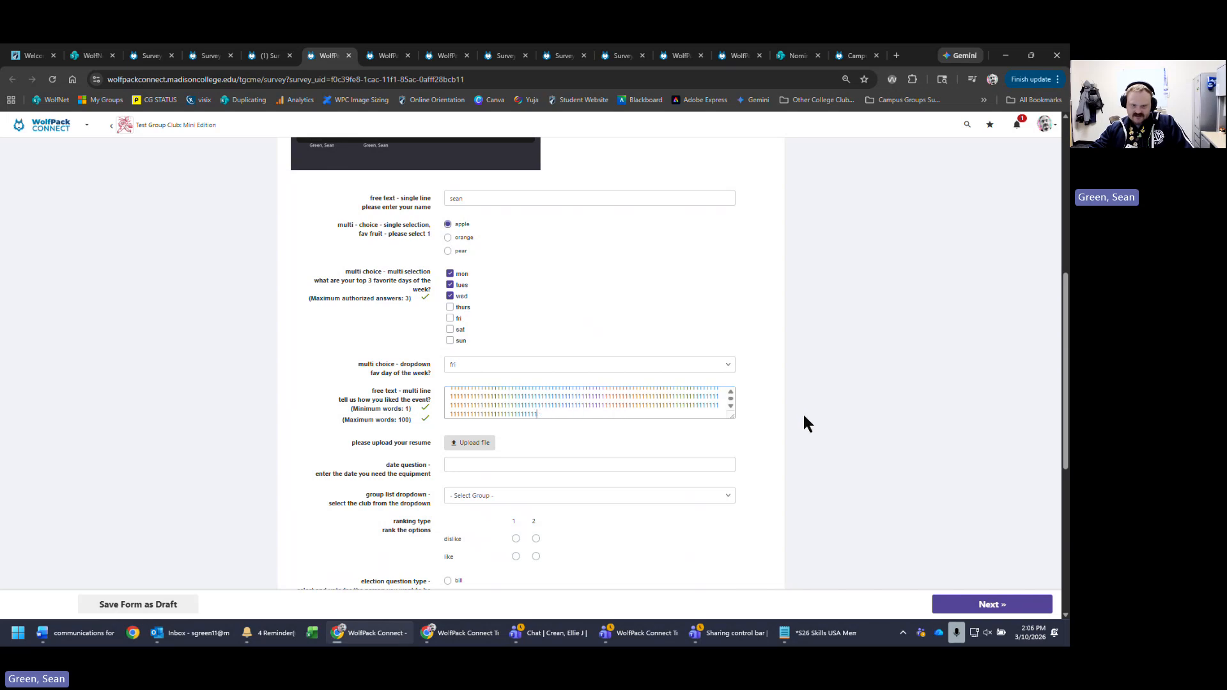
pyautogui.press('BackSpace')
pyautogui.press('BackSpace')
pyautogui.press('BackSpace')
pyautogui.press('BackSpace')
pyautogui.press('BackSpace')
pyautogui.press('BackSpace')
pyautogui.press('BackSpace')
pyautogui.press('BackSpace')
pyautogui.press('BackSpace')
pyautogui.press('BackSpace')
pyautogui.press('BackSpace')
pyautogui.press('BackSpace')
pyautogui.press('BackSpace')
pyautogui.press('BackSpace')
pyautogui.press('BackSpace')
pyautogui.press('BackSpace')
pyautogui.press('BackSpace')
pyautogui.press('BackSpace')
pyautogui.press('BackSpace')
pyautogui.press('BackSpace')
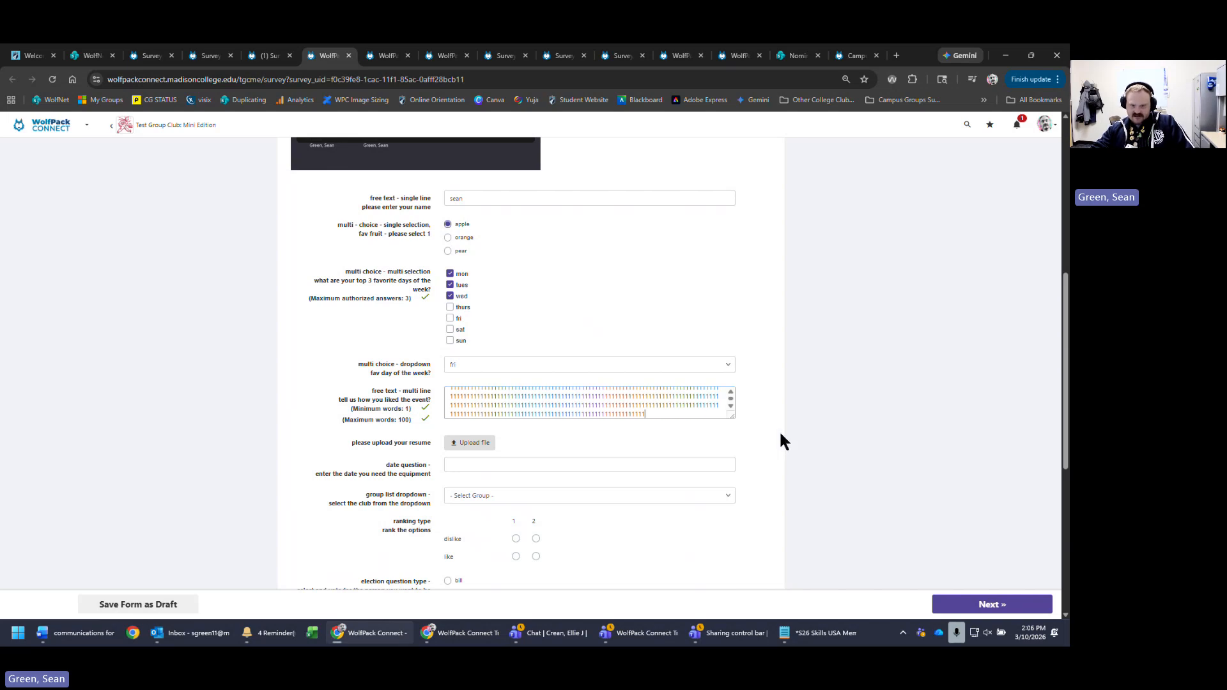
pyautogui.press('BackSpace')
pyautogui.press('BackSpace')
pyautogui.press('BackSpace')
pyautogui.press('BackSpace')
pyautogui.press('BackSpace')
pyautogui.press('BackSpace')
pyautogui.press('BackSpace')
pyautogui.press('BackSpace')
pyautogui.press('BackSpace')
pyautogui.press('BackSpace')
pyautogui.press('BackSpace')
pyautogui.press('BackSpace')
pyautogui.press('BackSpace')
pyautogui.press('BackSpace')
pyautogui.press('BackSpace')
pyautogui.press('BackSpace')
pyautogui.press('BackSpace')
pyautogui.press('BackSpace')
pyautogui.press('BackSpace')
pyautogui.press('BackSpace')
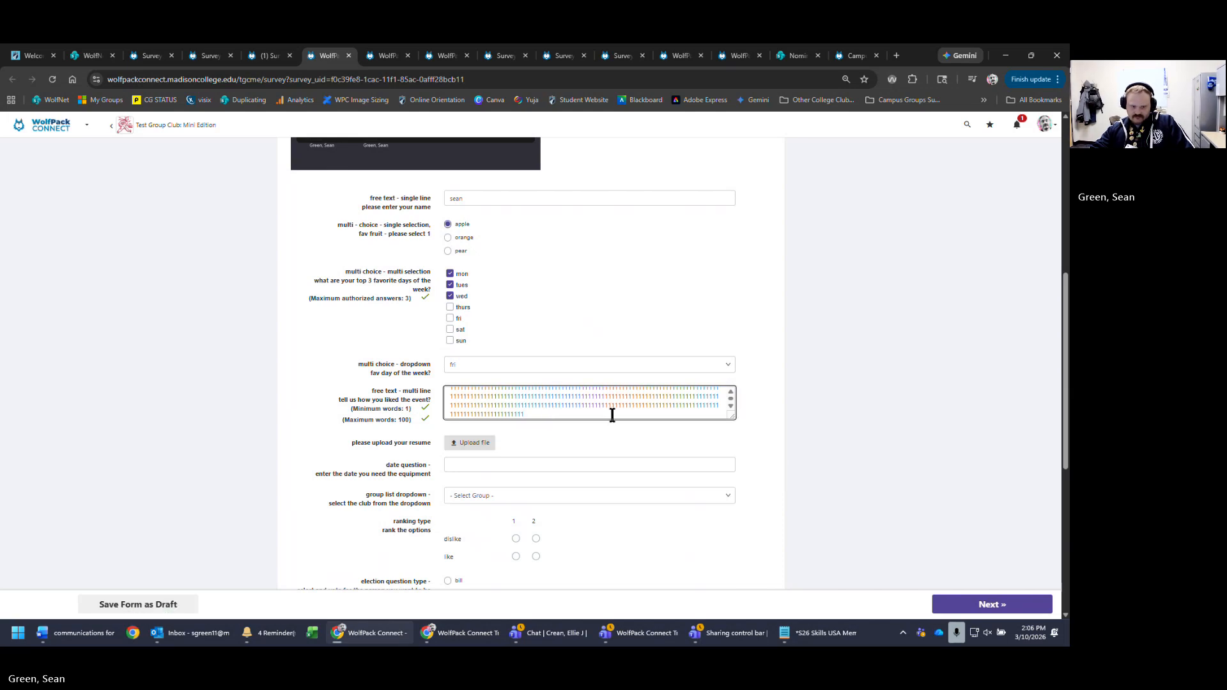
# - Make the feedback box taller, add more 1s, then replace everything with just '1'
pyautogui.moveTo(733, 416); pyautogui.dragTo(832, 512)
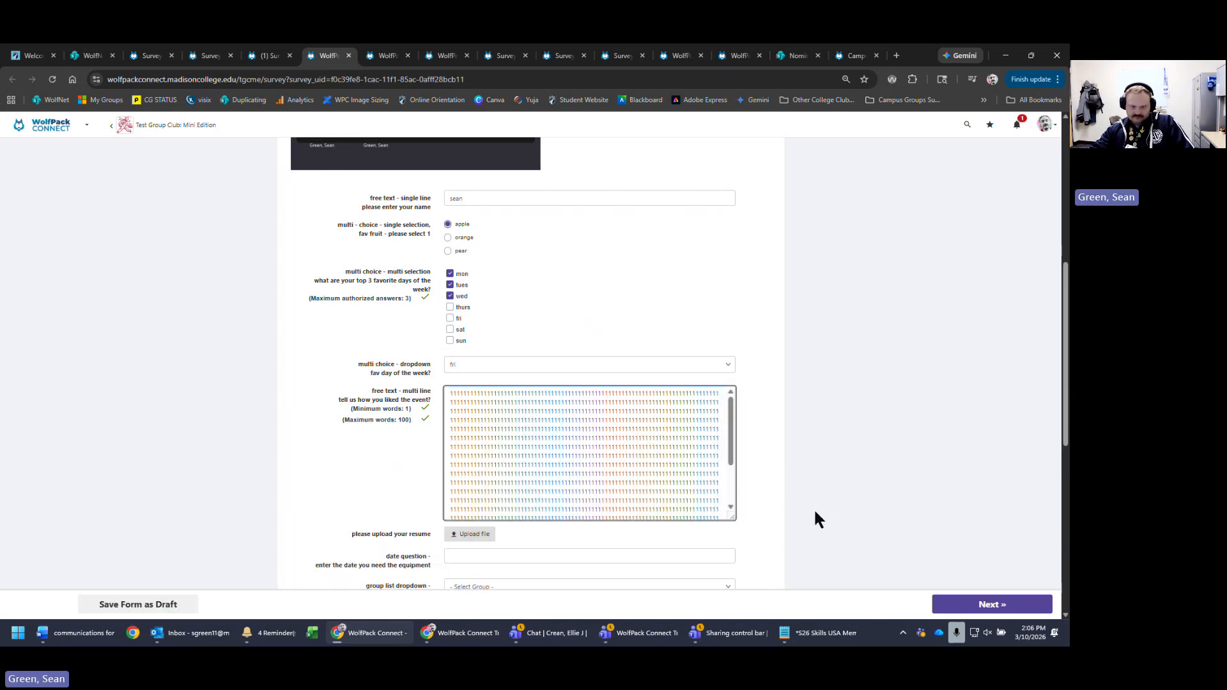
pyautogui.scroll(-5, 633, 502)
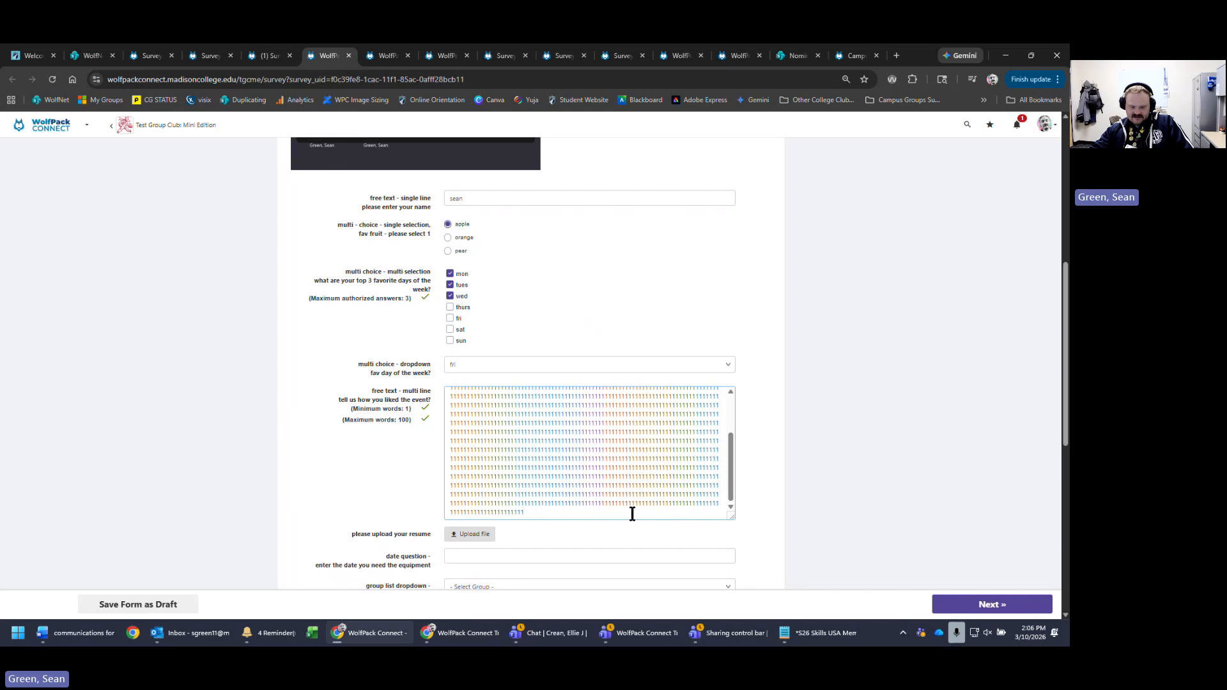
pyautogui.press('BackSpace')
pyautogui.press('BackSpace')
pyautogui.press('BackSpace')
pyautogui.press('BackSpace')
pyautogui.press('BackSpace')
pyautogui.press('BackSpace')
pyautogui.hotkey('ctrl', 'v')
pyautogui.hotkey('ctrl', 'v')
pyautogui.hotkey('ctrl', 'v')
pyautogui.hotkey('ctrl', 'v')
pyautogui.hotkey('ctrl', 'v')
pyautogui.hotkey('ctrl', 'v')
pyautogui.hotkey('ctrl', 'v')
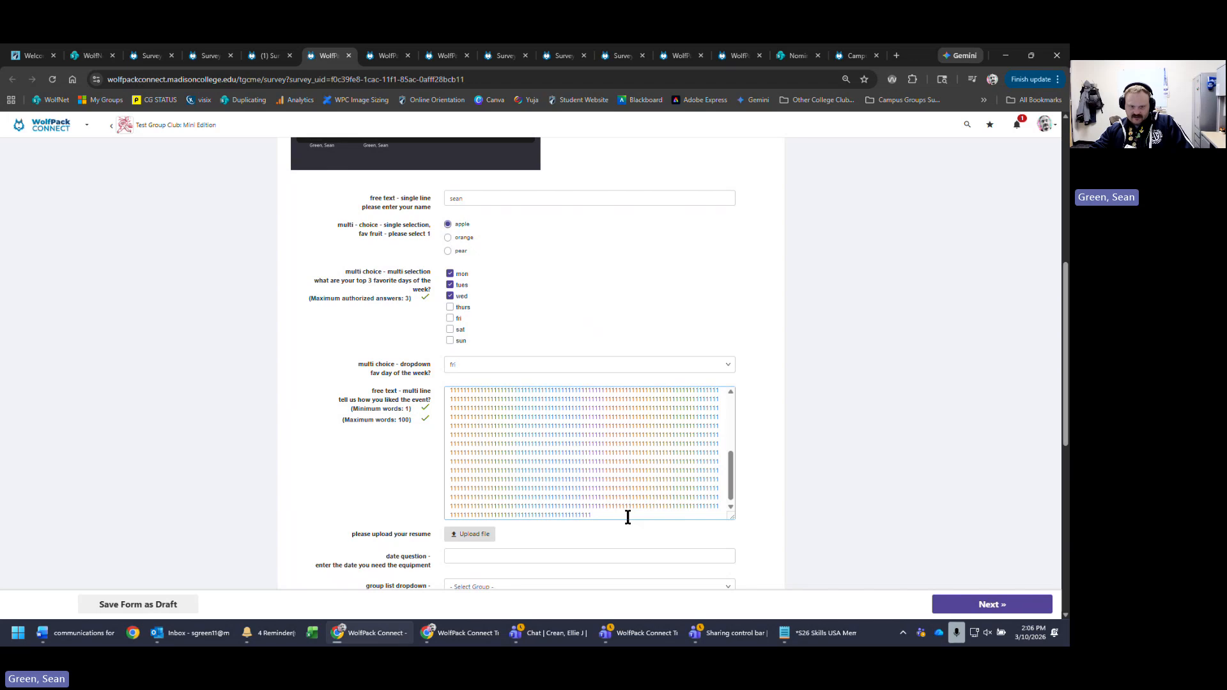
pyautogui.hotkey('ctrl', 'a')
pyautogui.press('BackSpace')
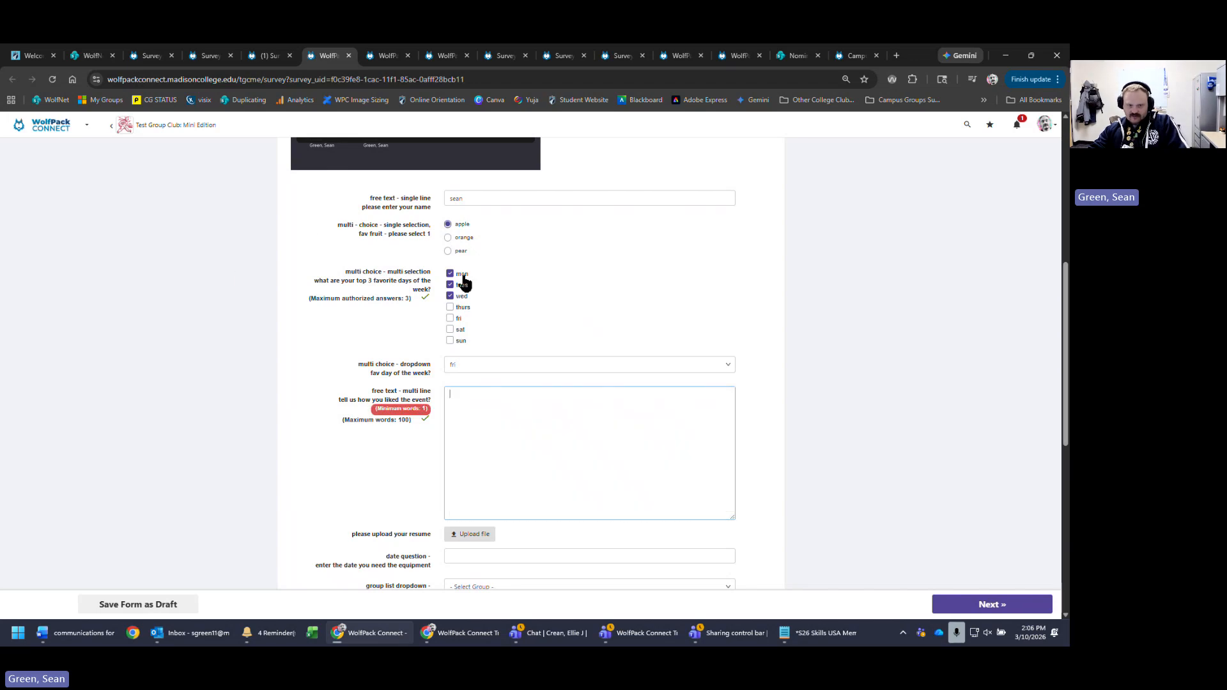
pyautogui.write('1')
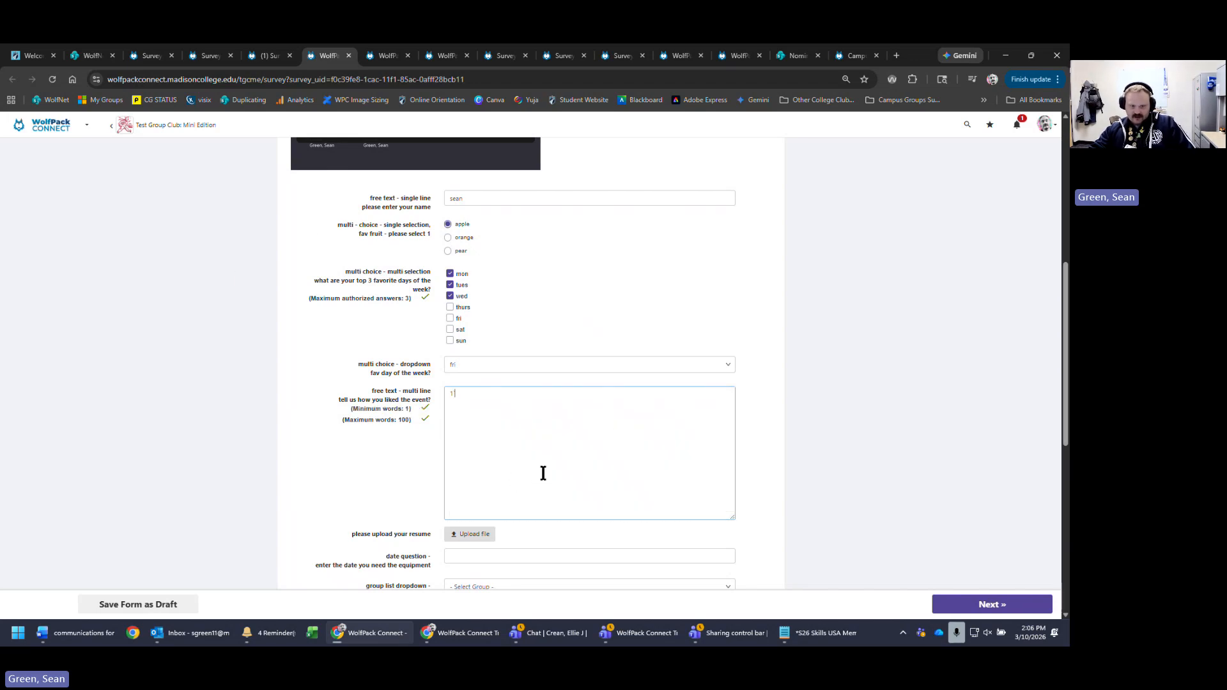
pyautogui.scroll(-3, 572, 411)
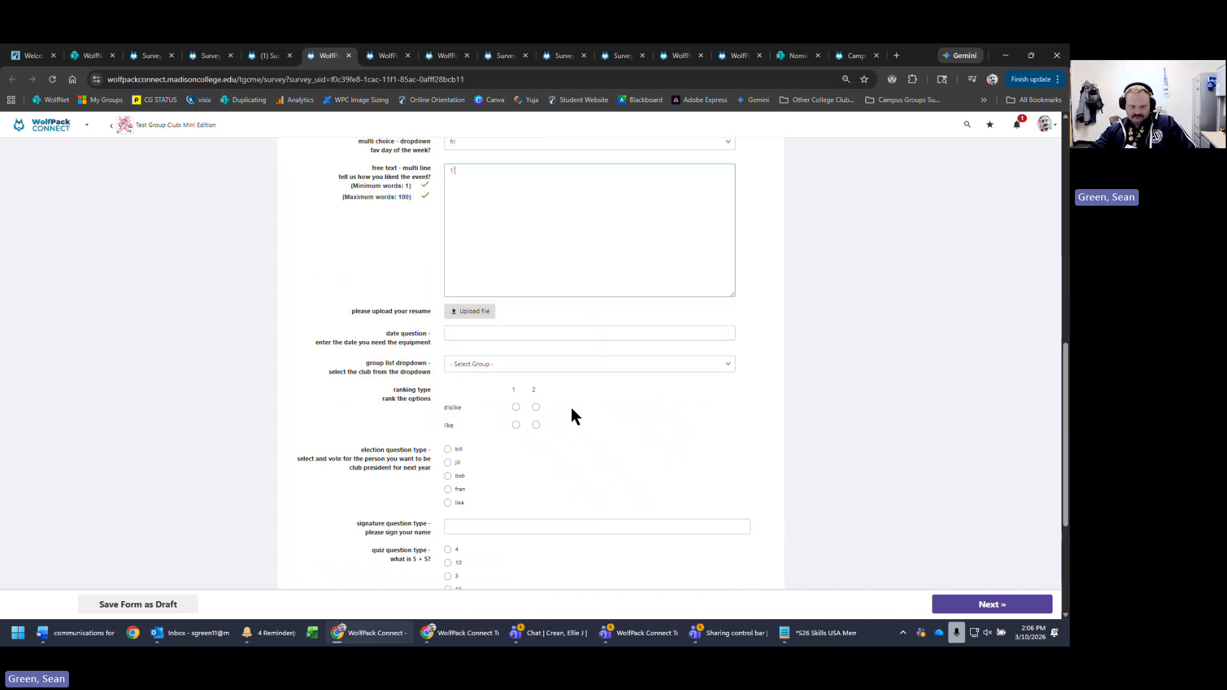
# - Upload EST_7529.jpg from the computer as the resume answer
pyautogui.click(475, 312)
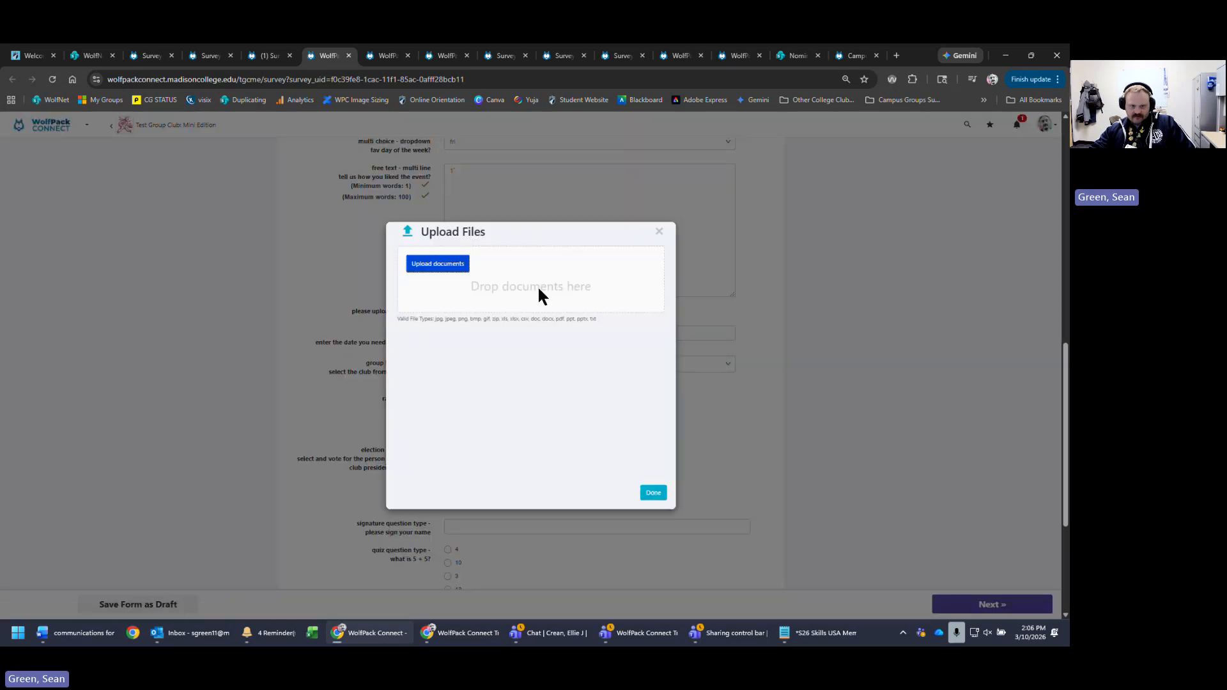
pyautogui.click(426, 265)
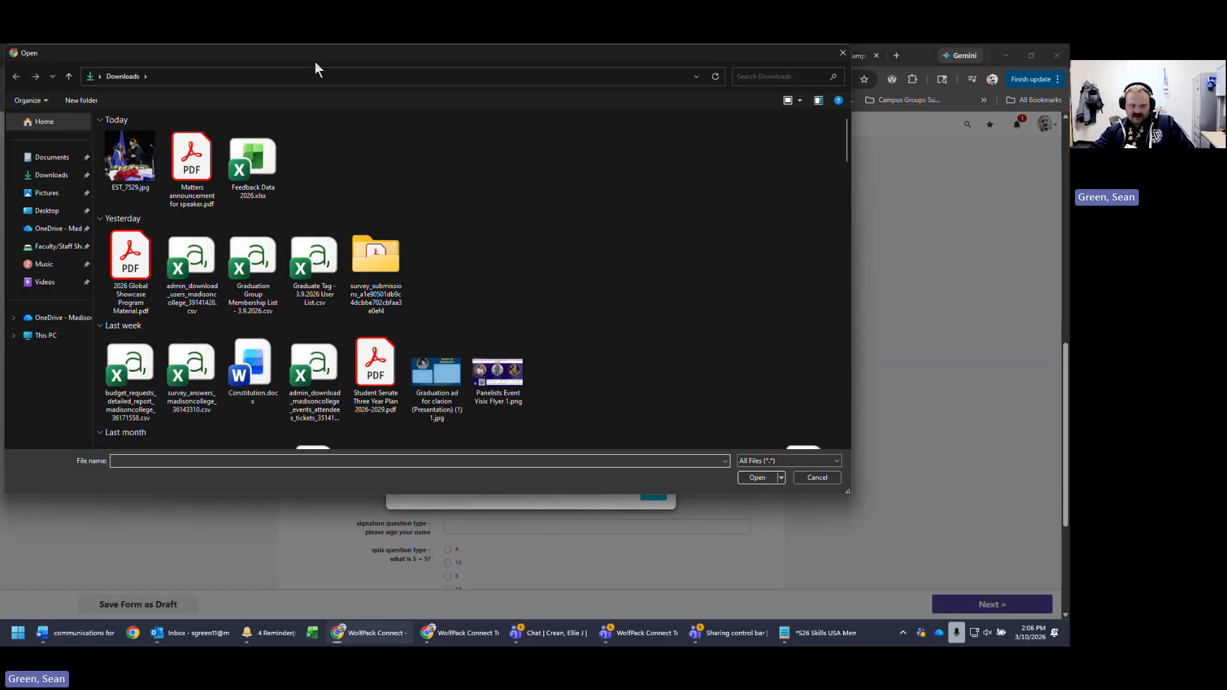
pyautogui.doubleClick(129, 158)
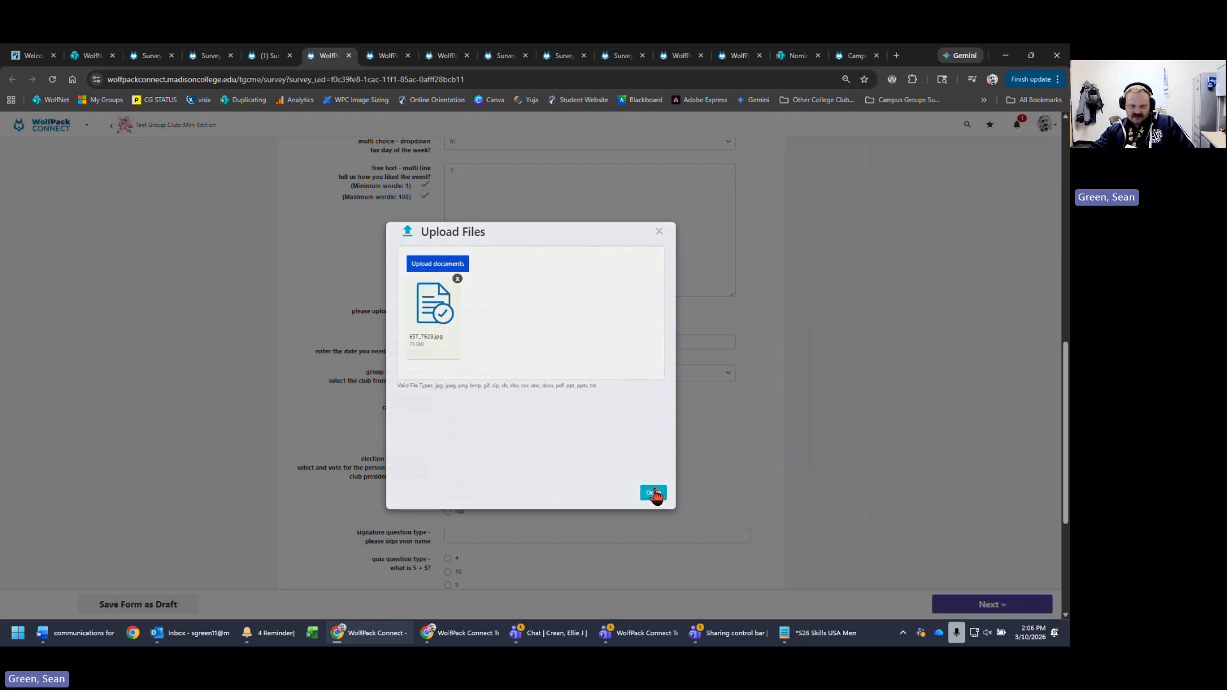
pyautogui.click(653, 494)
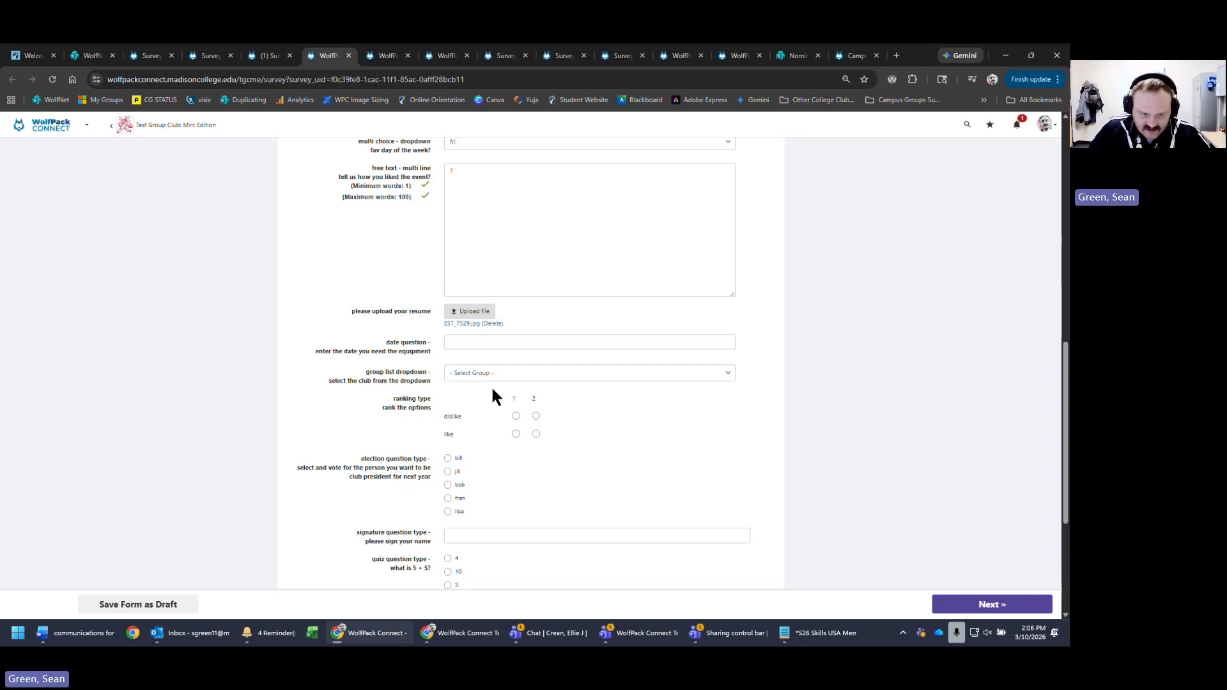
# - Pick 10 March 2026 in the equipment date calendar
pyautogui.scroll(-1, 554, 407)
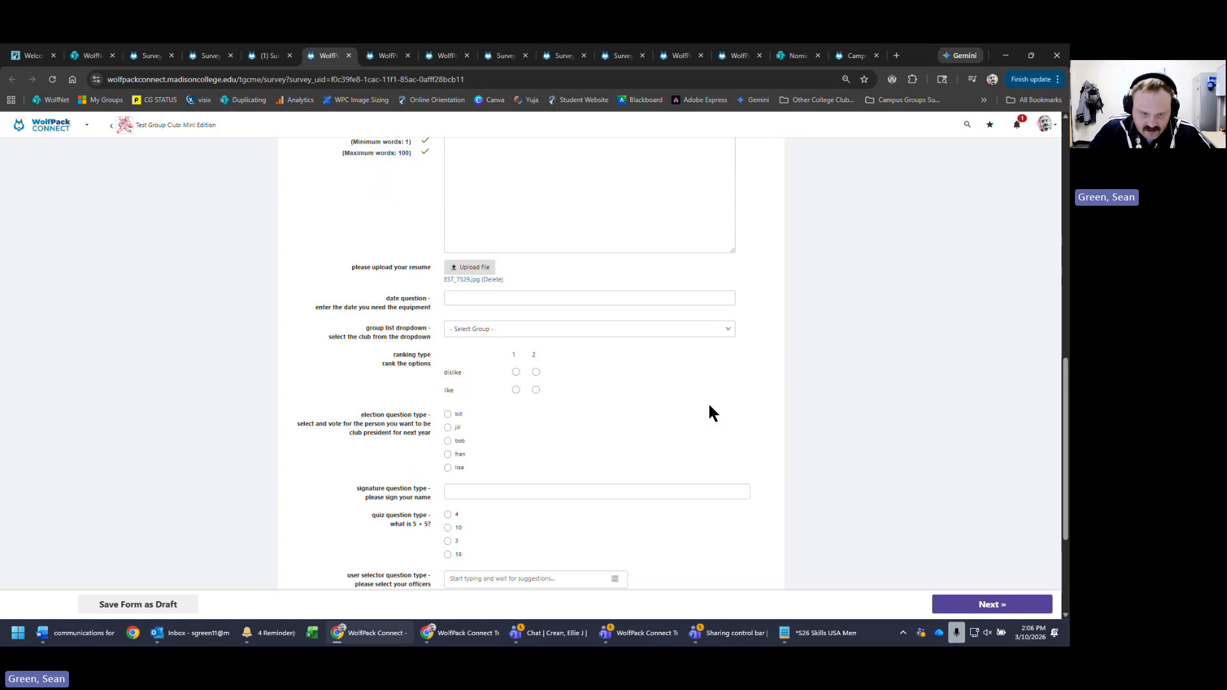
pyautogui.click(689, 286)
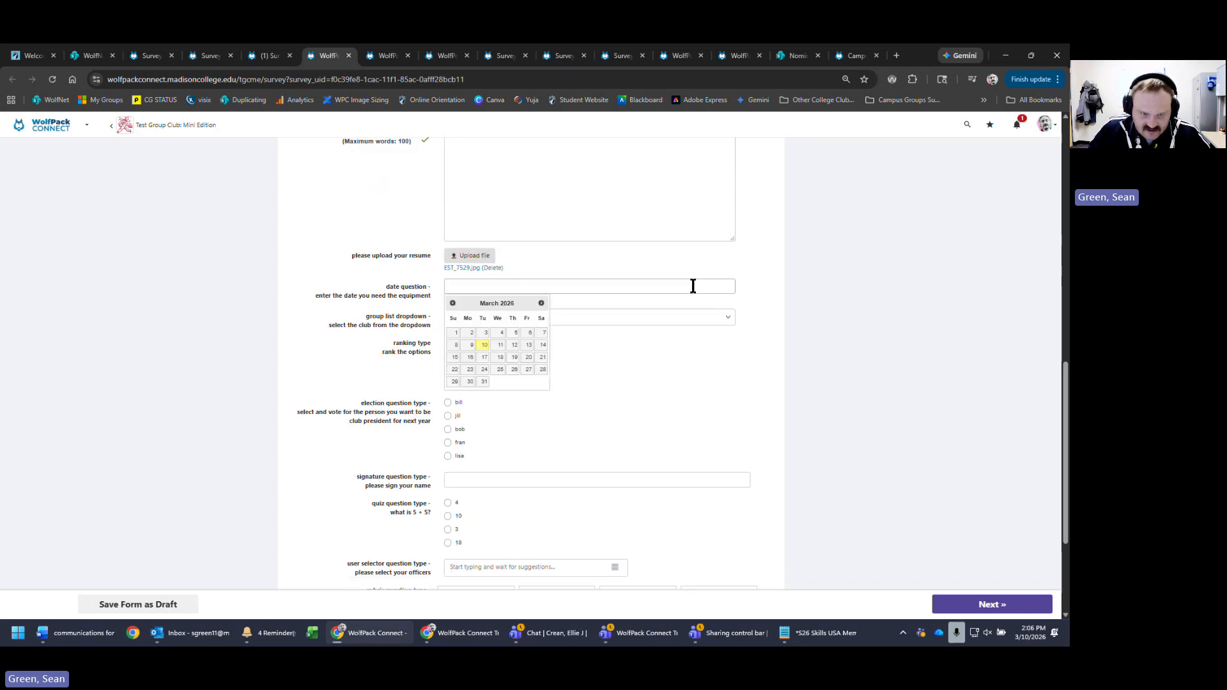
pyautogui.click(484, 346)
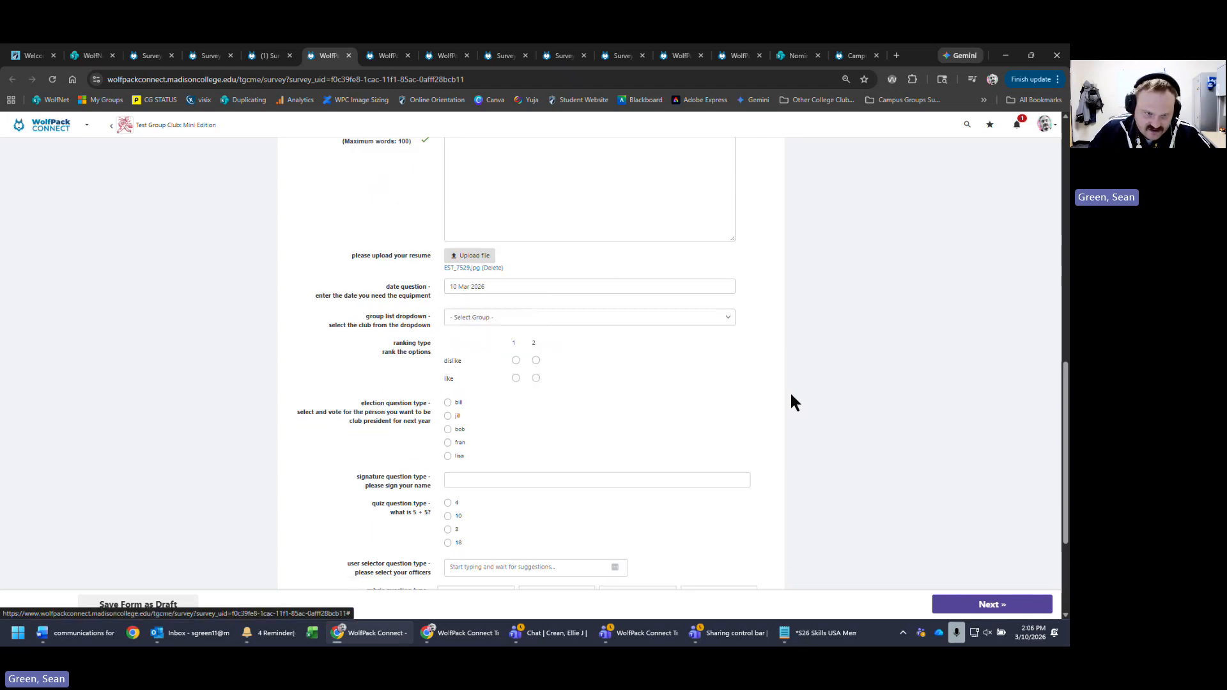
# - Choose Active Minds from the club dropdown
pyautogui.click(574, 321)
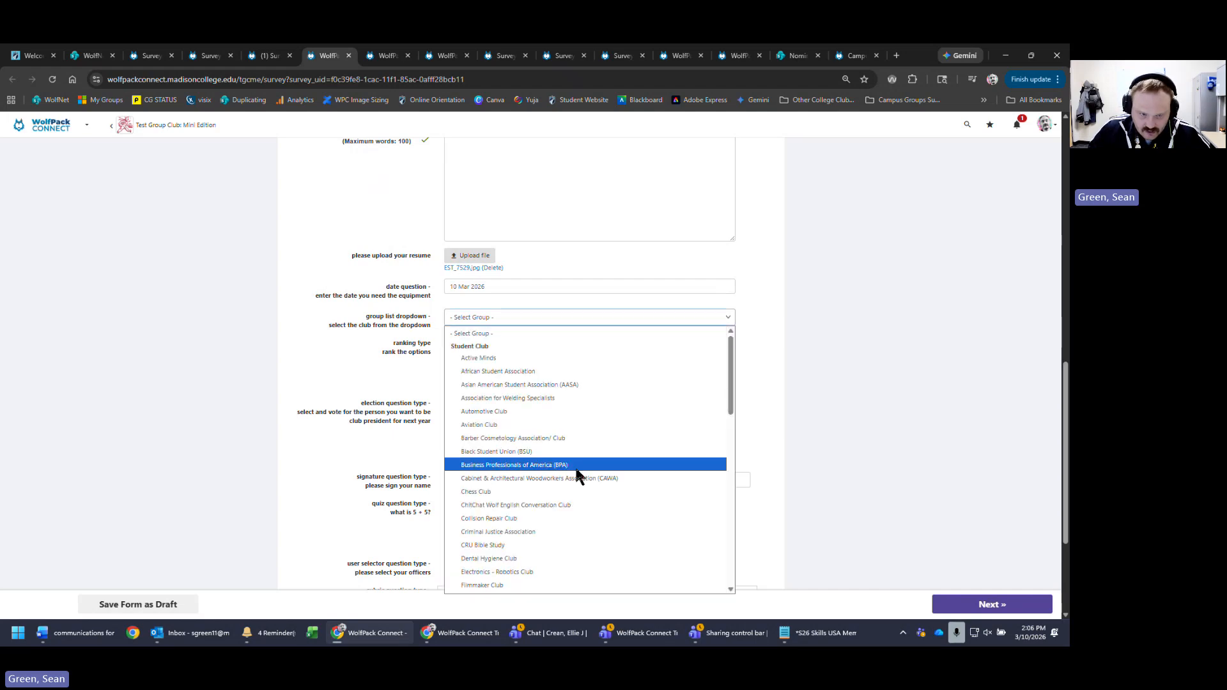
pyautogui.click(539, 358)
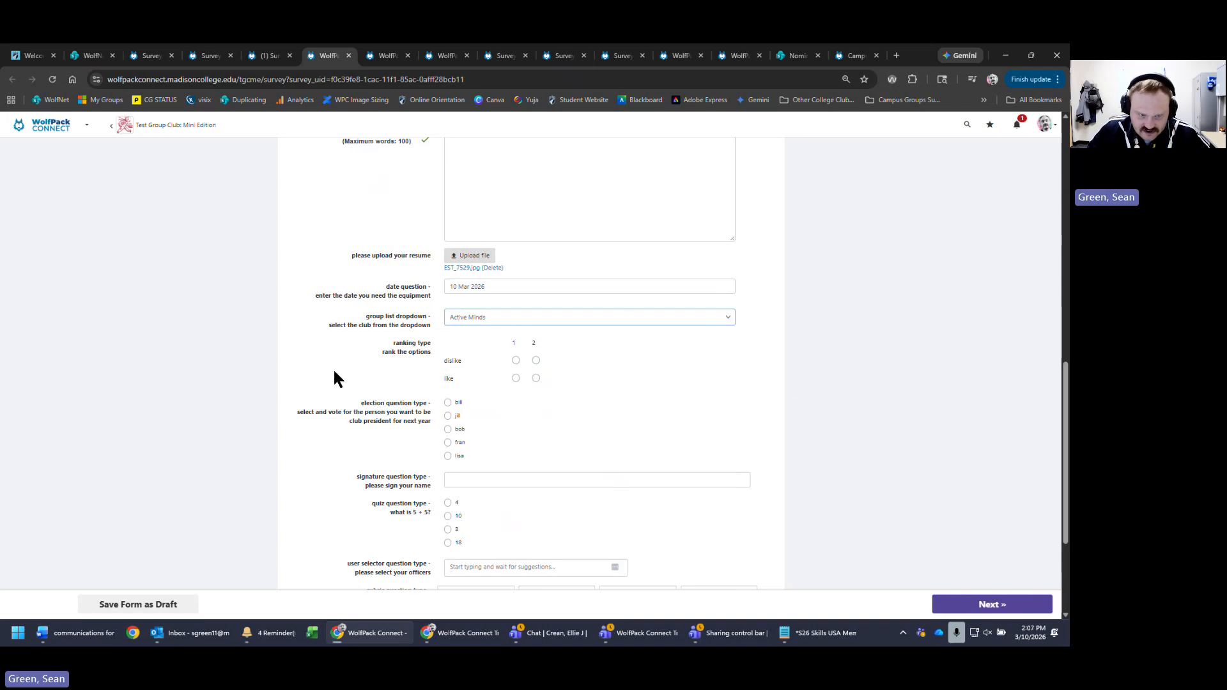
pyautogui.moveTo(392, 343); pyautogui.dragTo(439, 351)
# - In the ranking question, rank dislike as choice 1 and keep like at choice 2
pyautogui.click(384, 377)
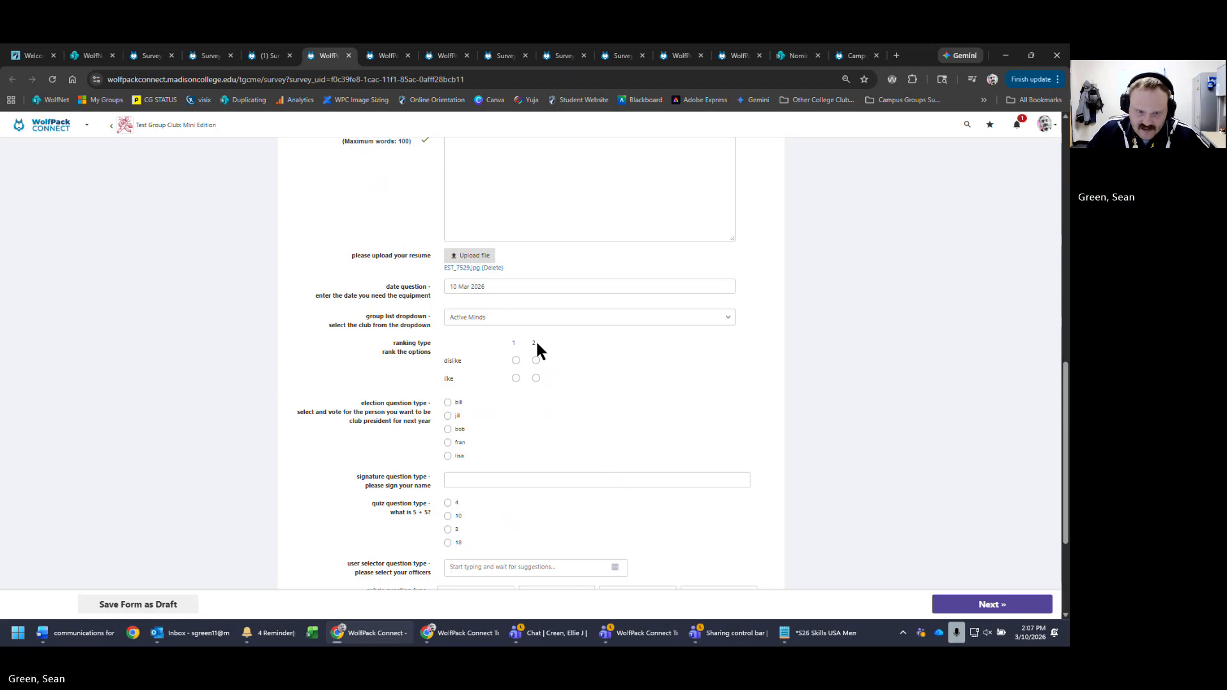
pyautogui.doubleClick(514, 343)
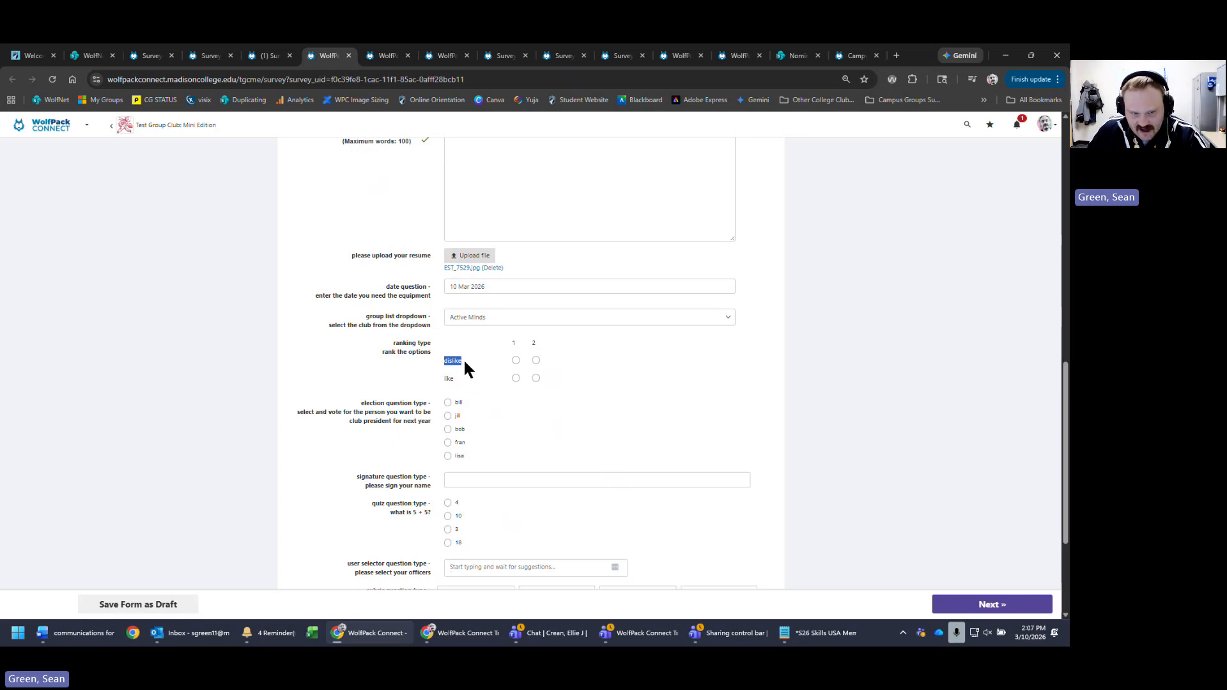
pyautogui.click(450, 382)
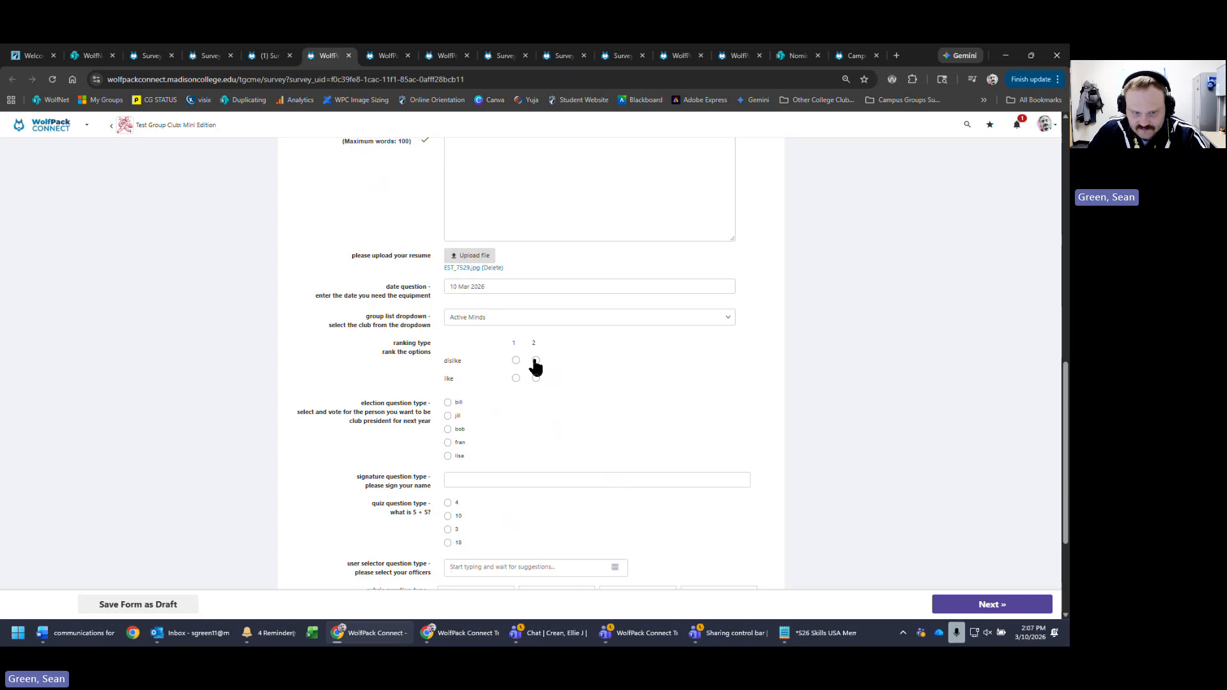
pyautogui.click(536, 378)
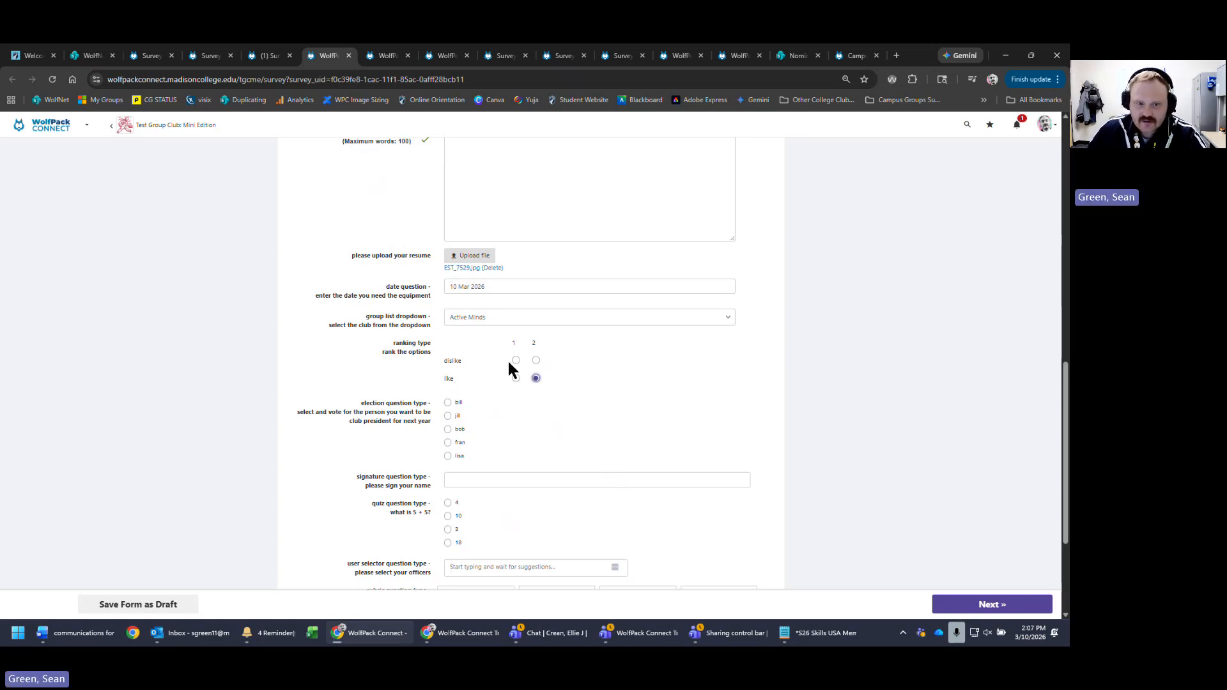
pyautogui.click(516, 360)
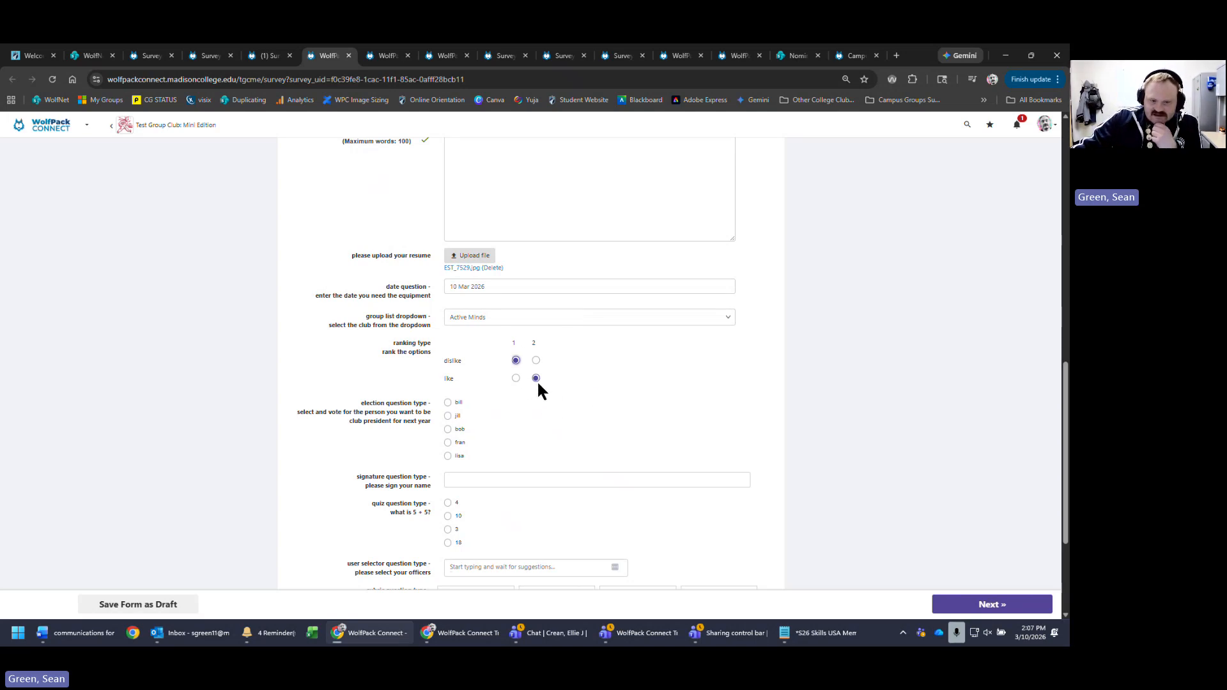
pyautogui.doubleClick(446, 378)
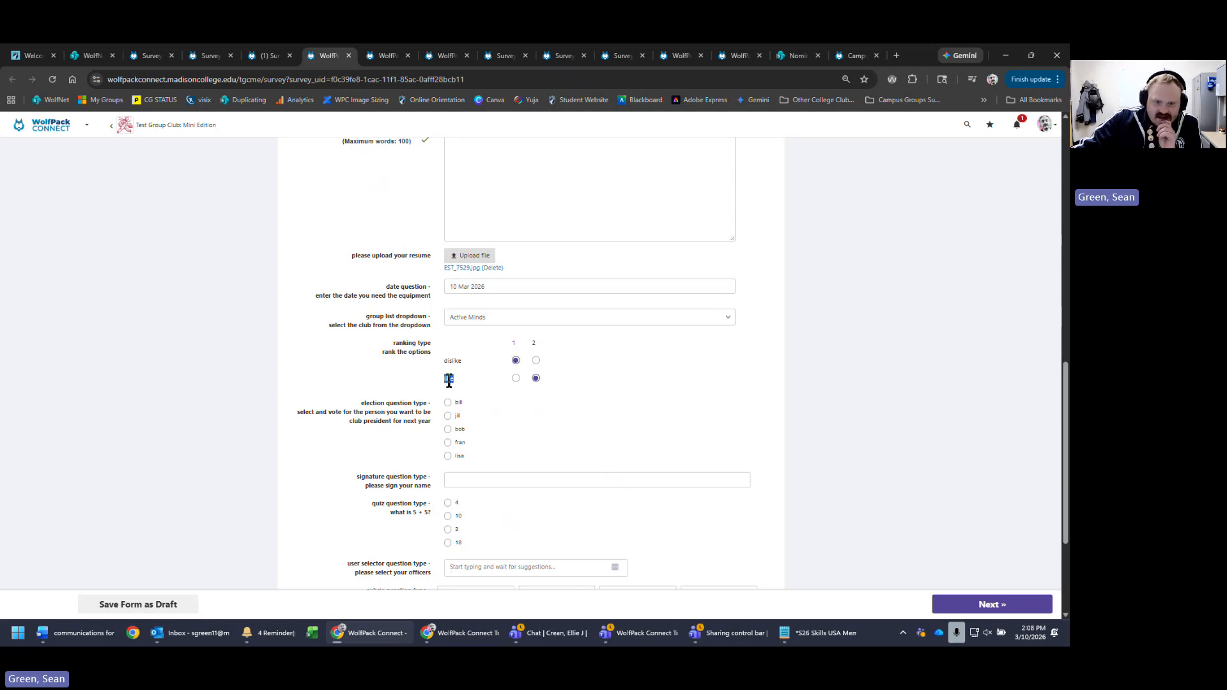
pyautogui.moveTo(465, 379); pyautogui.dragTo(445, 378)
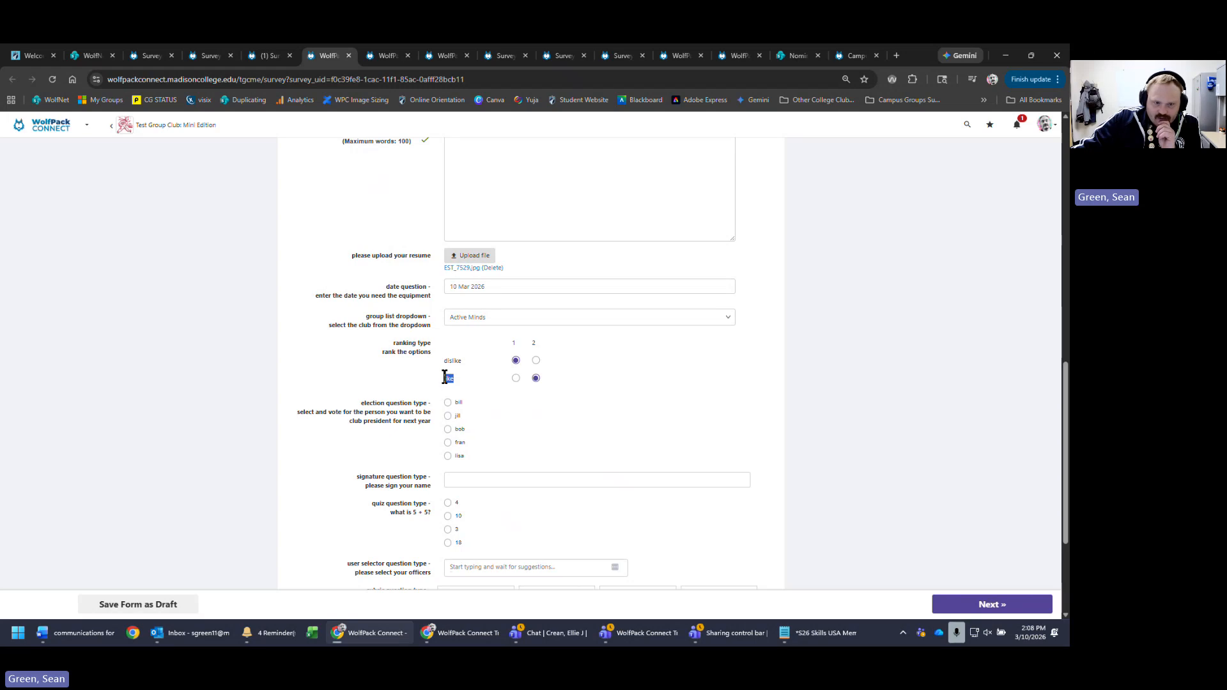
pyautogui.click(461, 359)
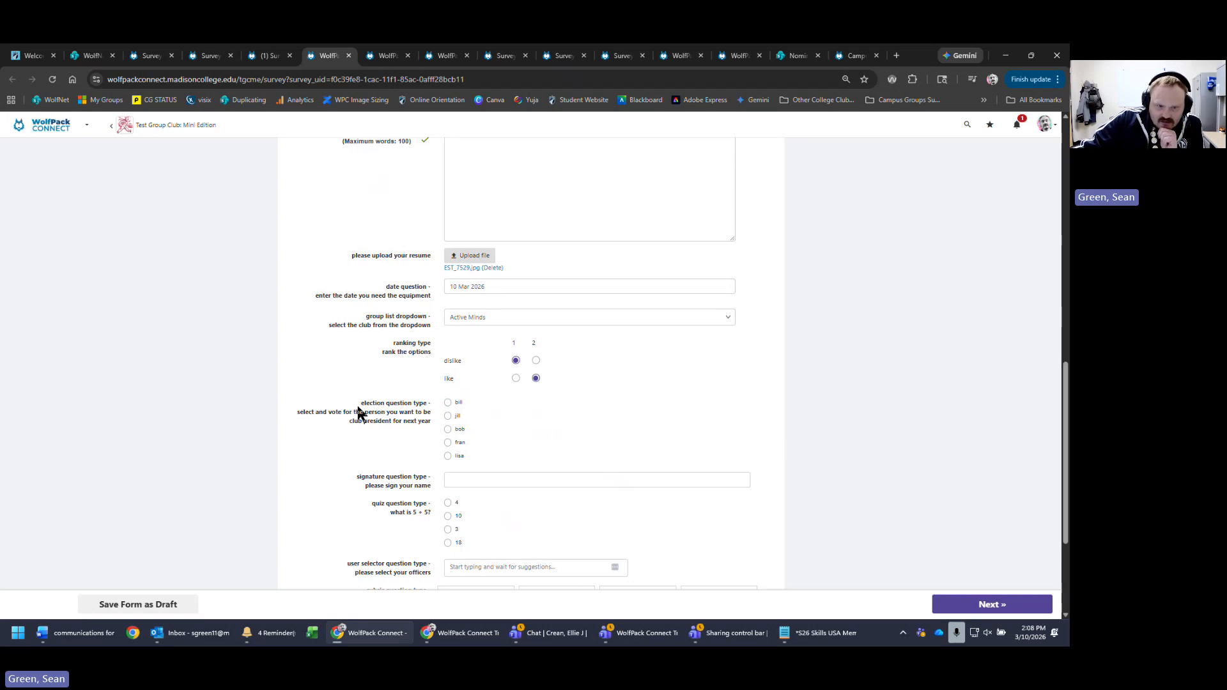
# - Vote for bill in the election question
pyautogui.moveTo(363, 404); pyautogui.dragTo(411, 408)
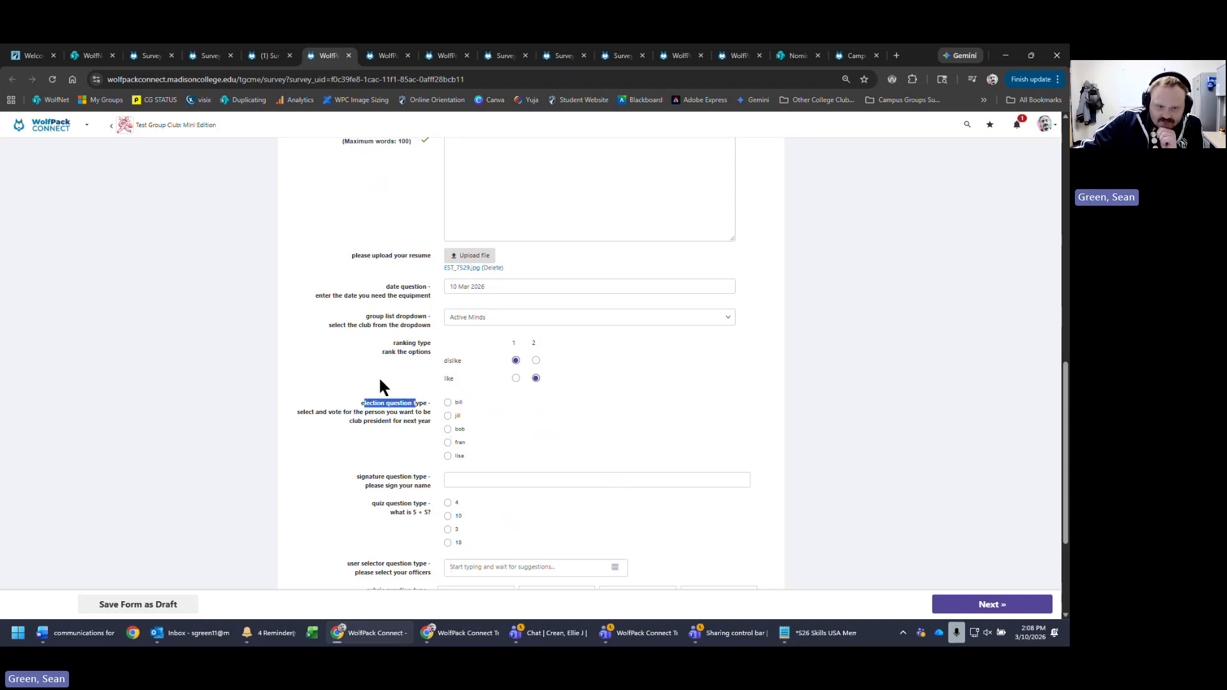
pyautogui.click(403, 415)
pyautogui.click(448, 403)
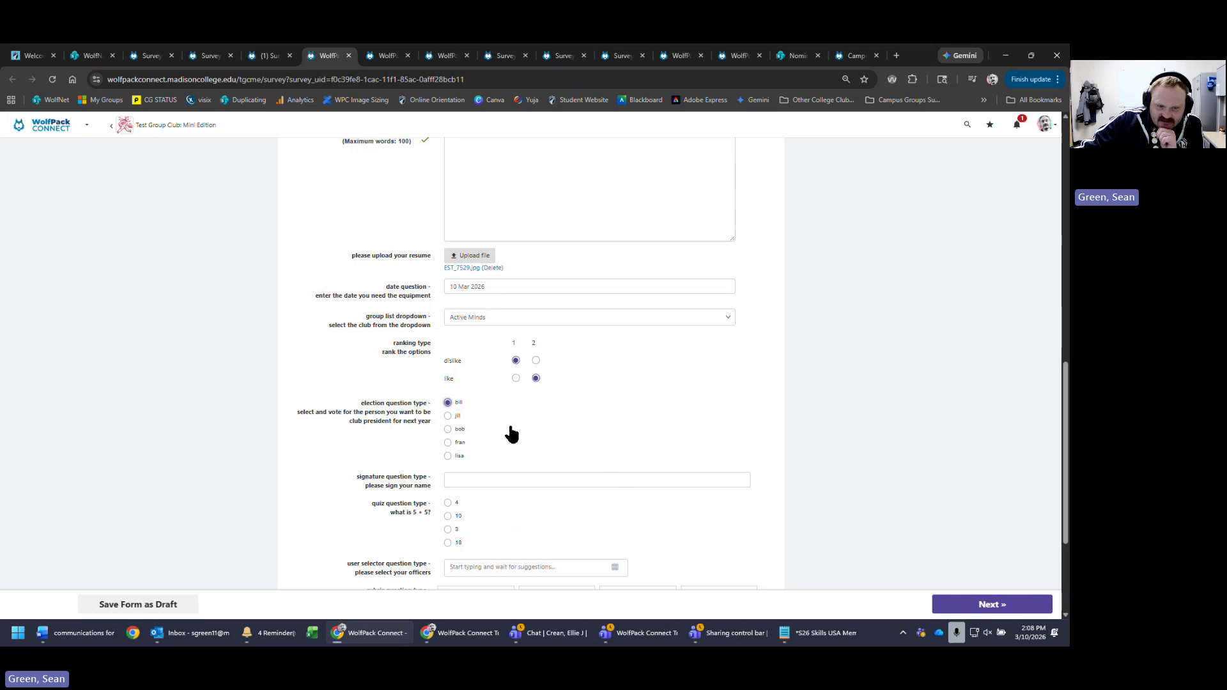
pyautogui.click(447, 416)
pyautogui.click(447, 402)
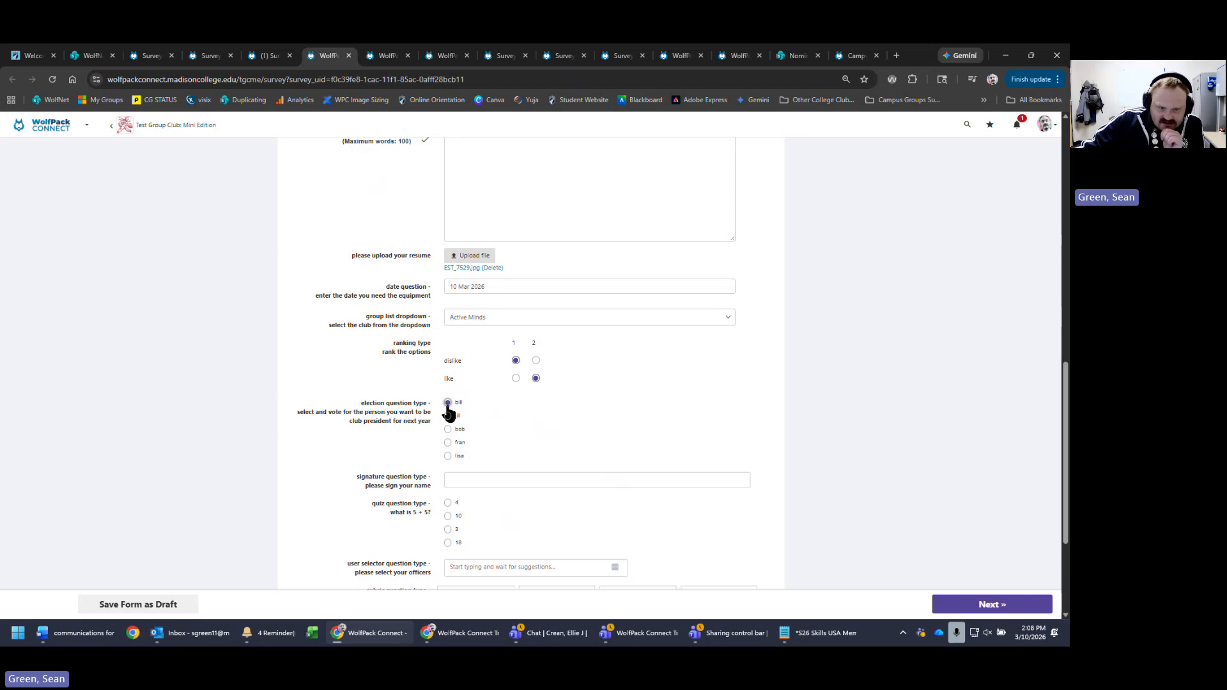
# - Type a staff member's name as the signature and answer 10 to the quiz question
pyautogui.click(560, 482)
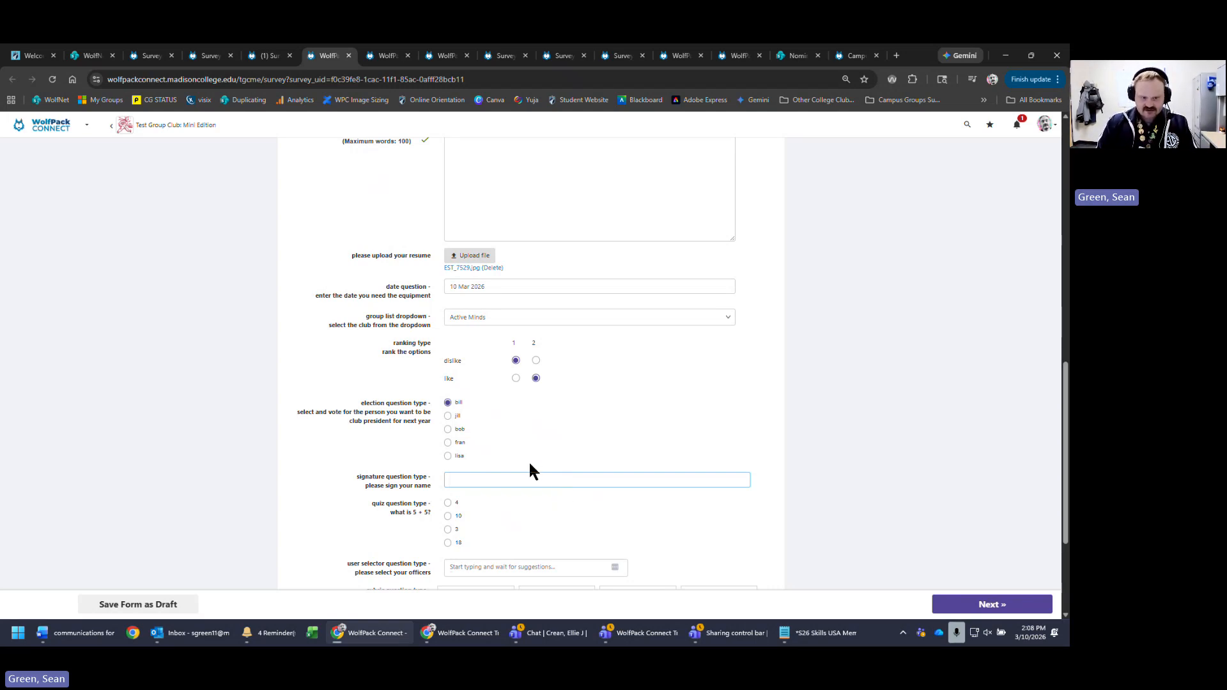
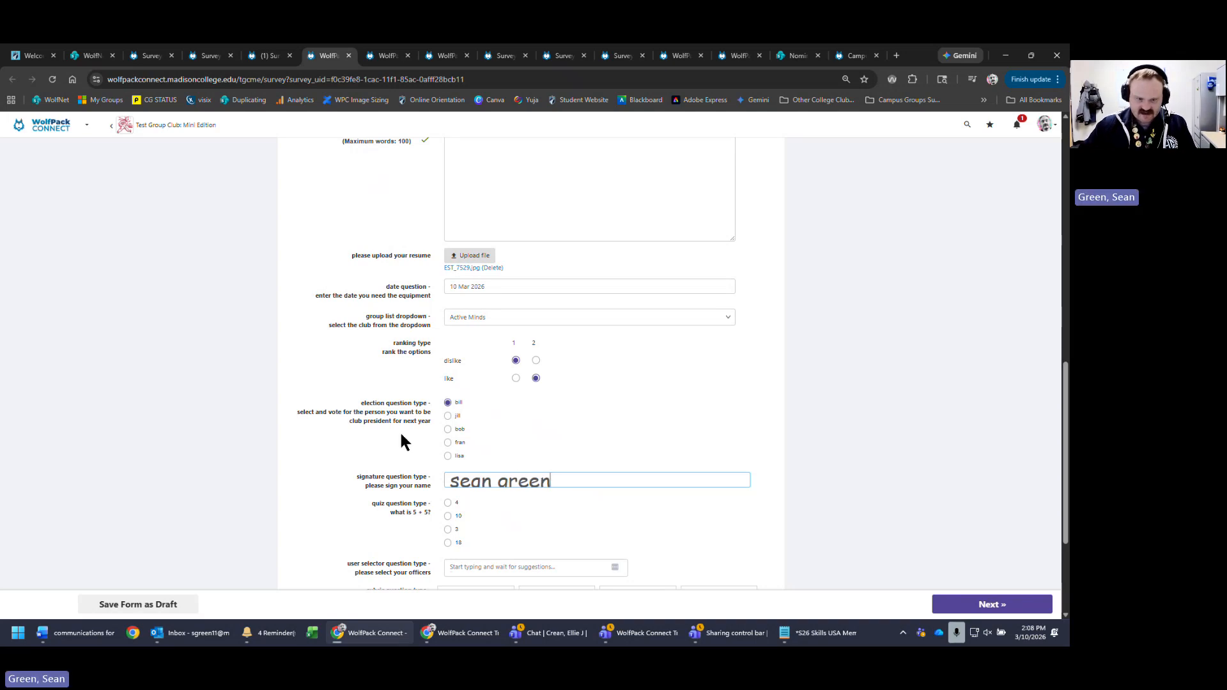
pyautogui.scroll(-3, 767, 448)
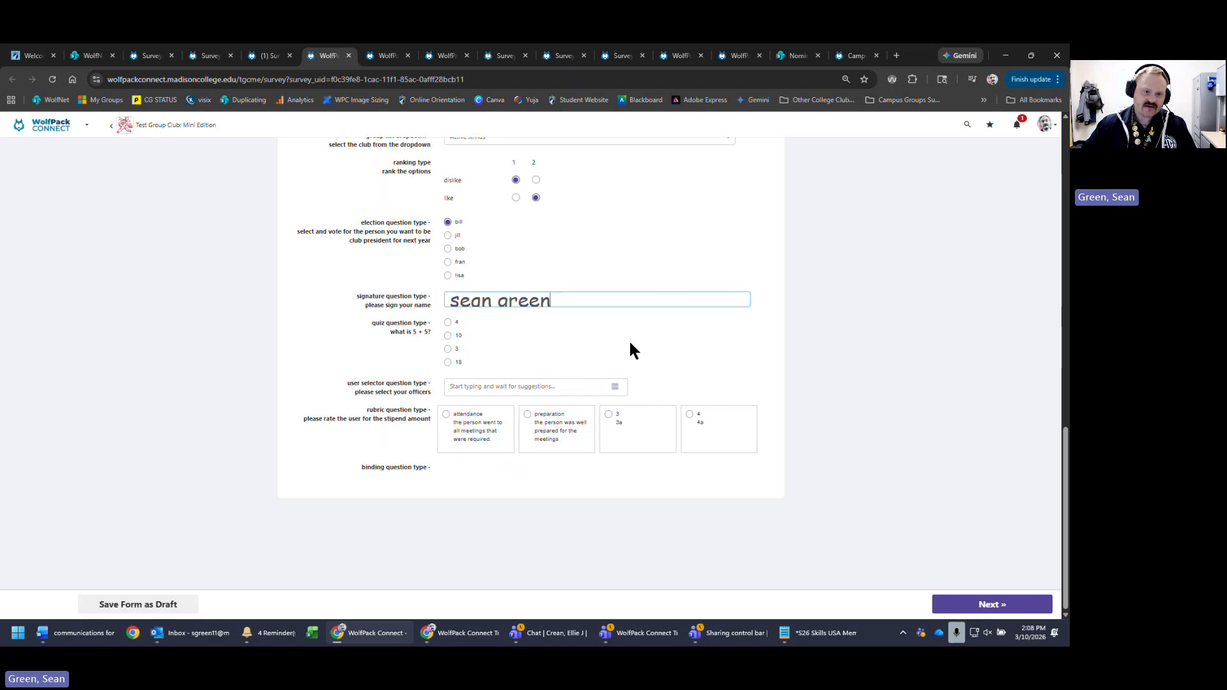
pyautogui.click(449, 337)
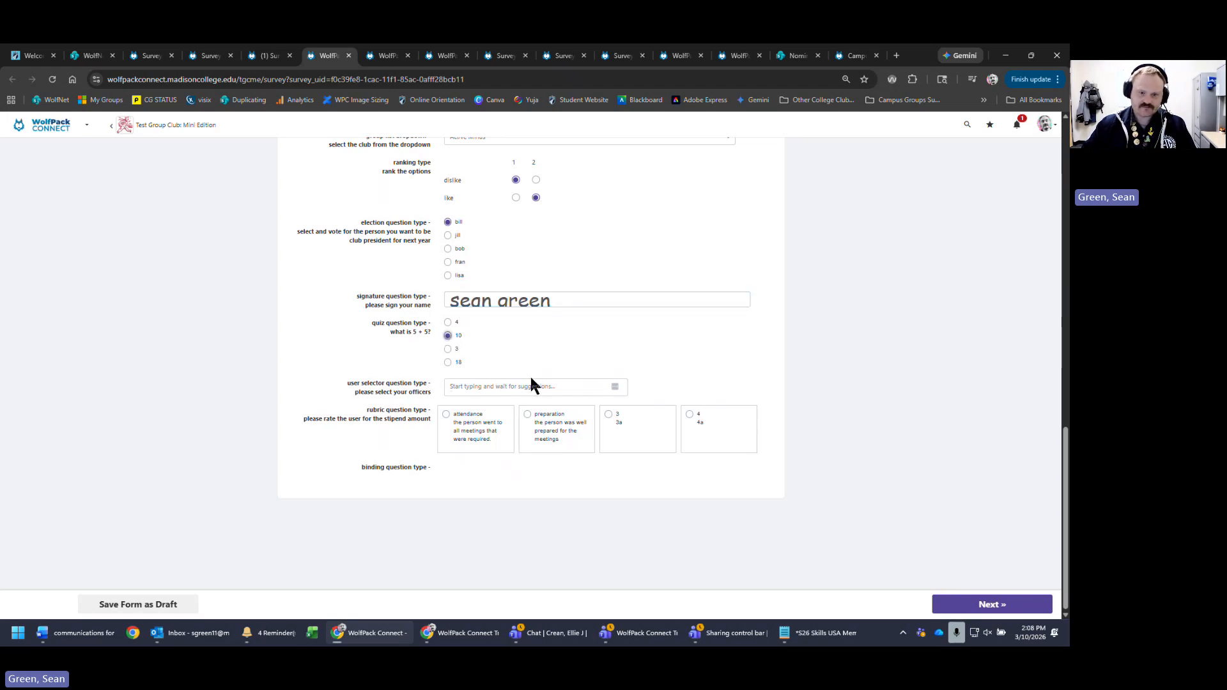
pyautogui.click(512, 387)
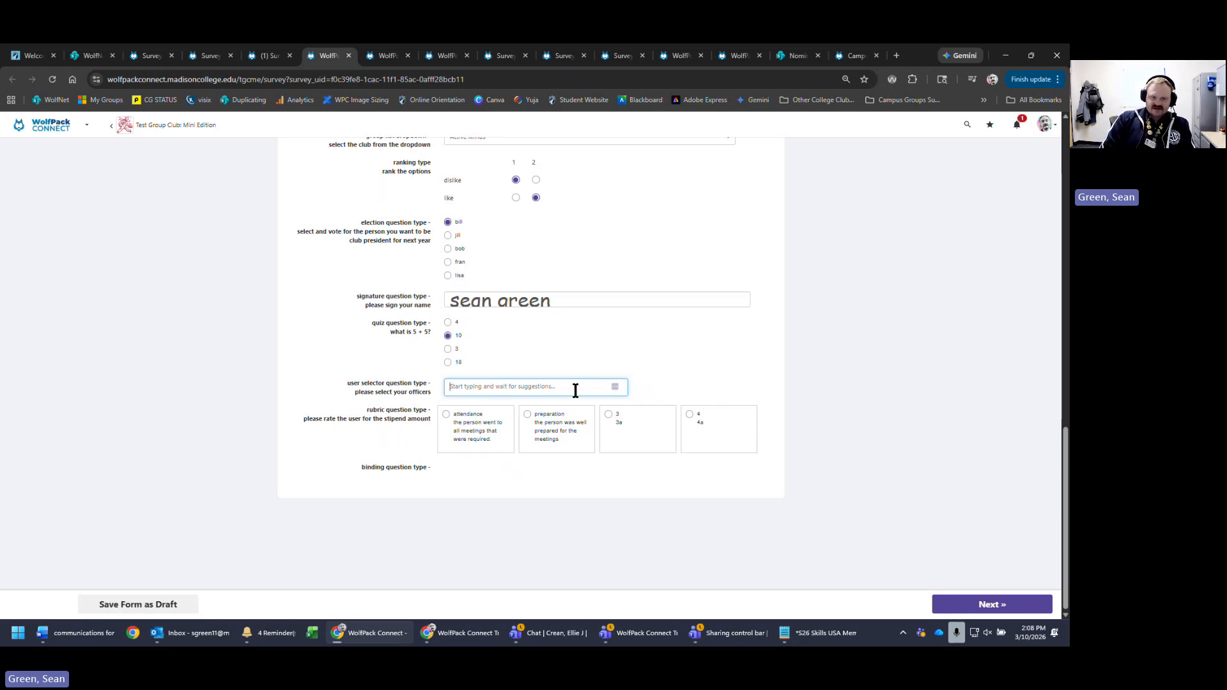
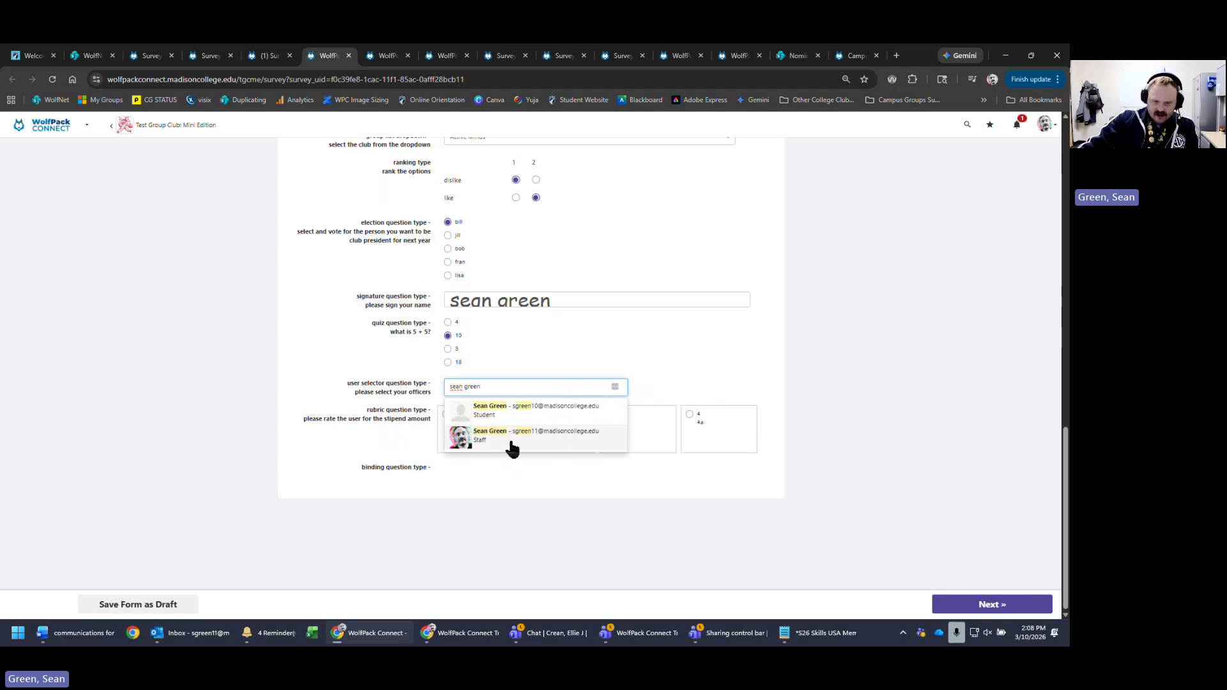
# - Add two staff members as officers through the user selector's suggestions
pyautogui.click(531, 443)
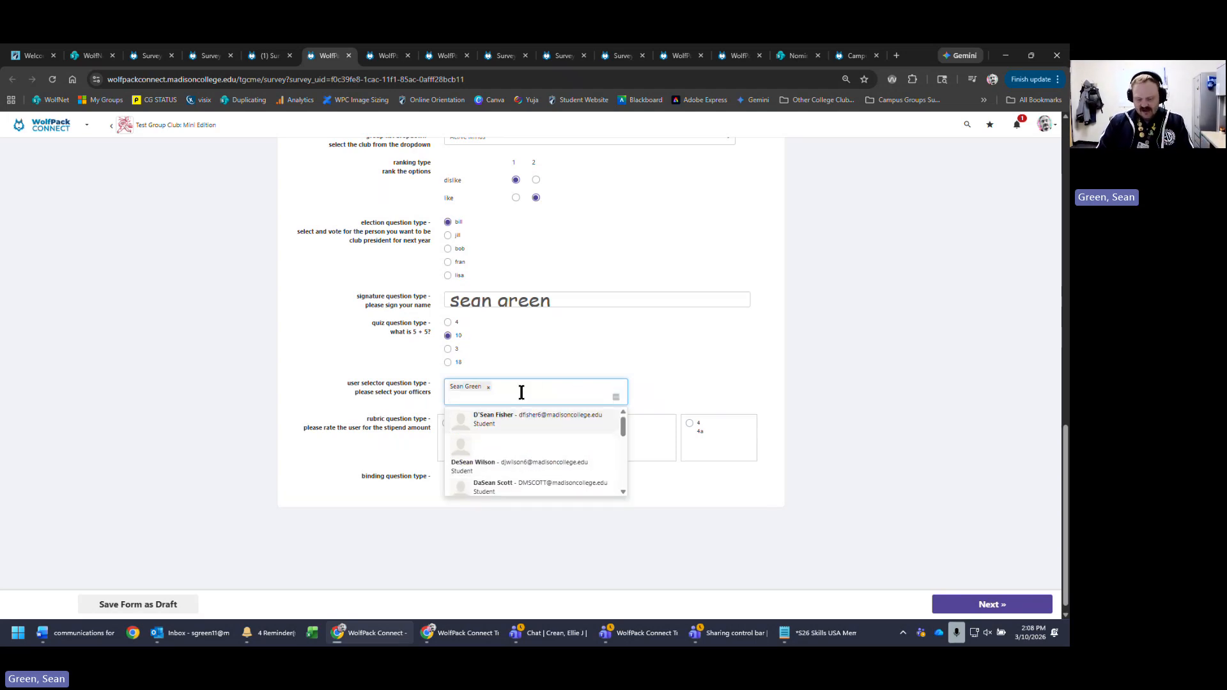
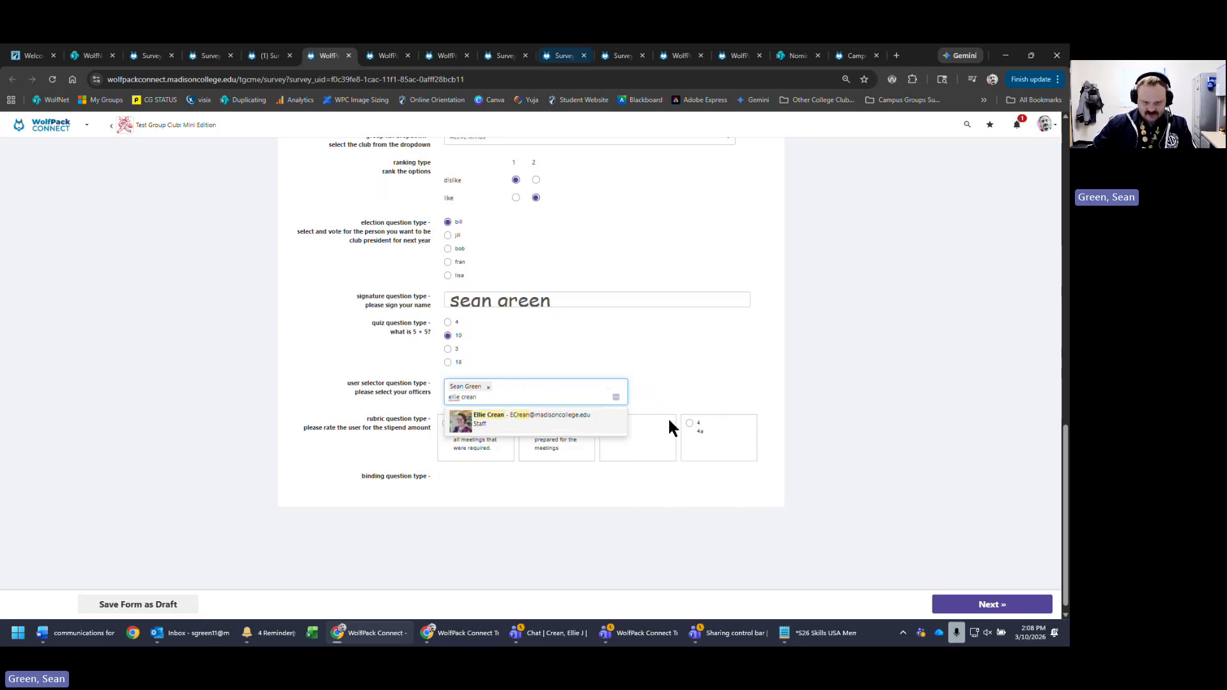
pyautogui.click(535, 422)
pyautogui.click(926, 397)
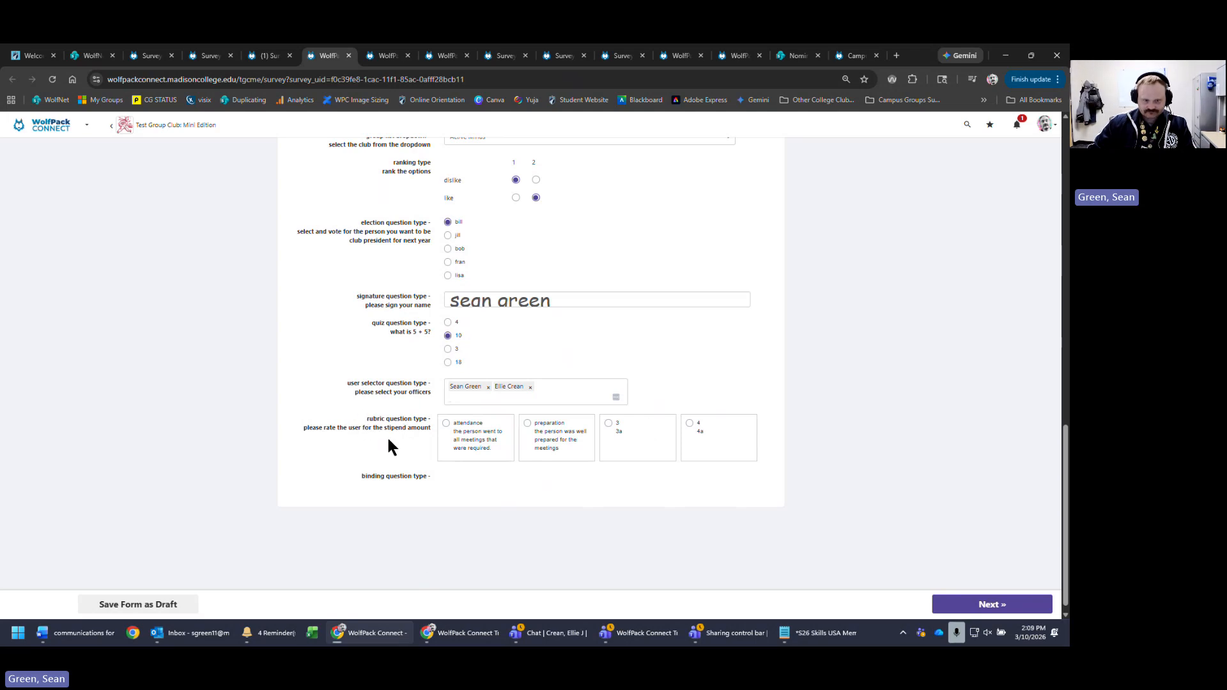
# - Rate the attendance criterion in the rubric question and save page 1 to continue
pyautogui.moveTo(304, 428); pyautogui.dragTo(433, 429)
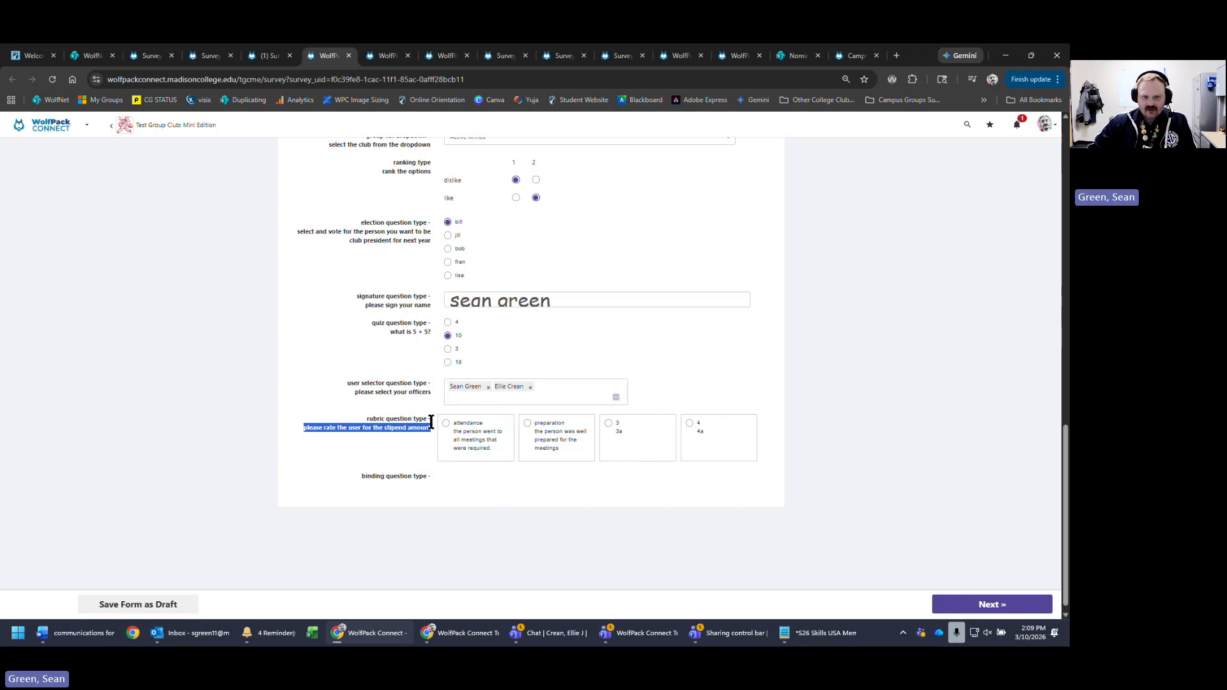
pyautogui.click(453, 426)
pyautogui.click(446, 423)
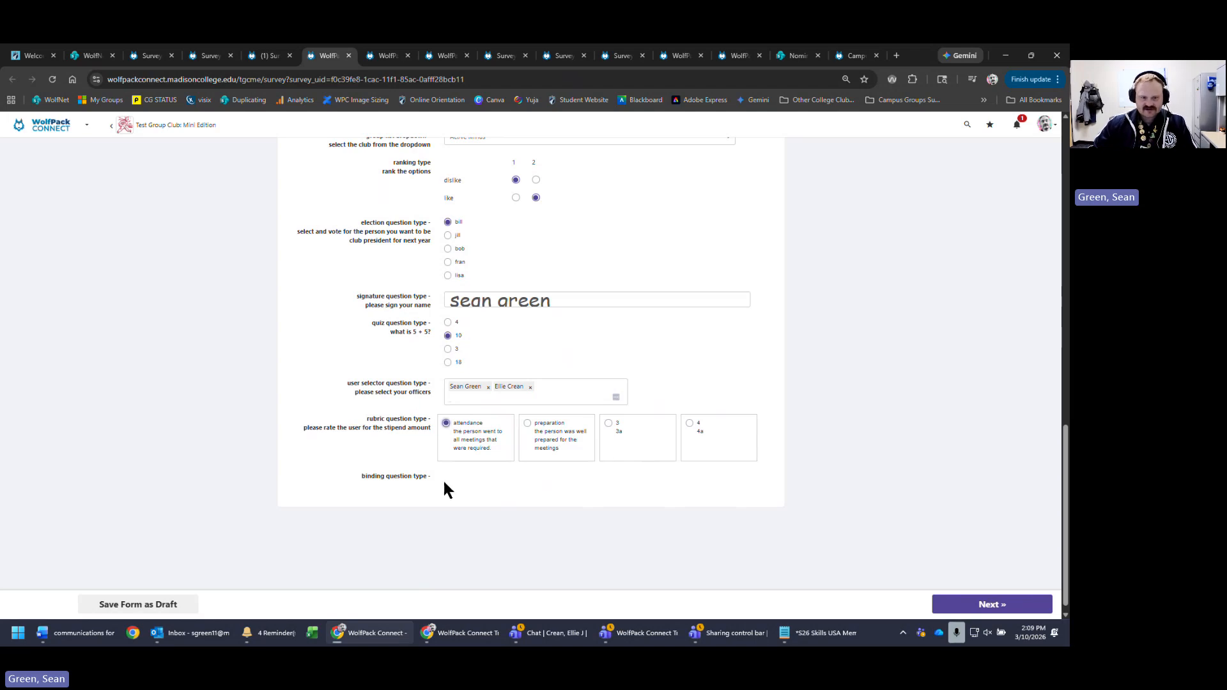
pyautogui.click(983, 605)
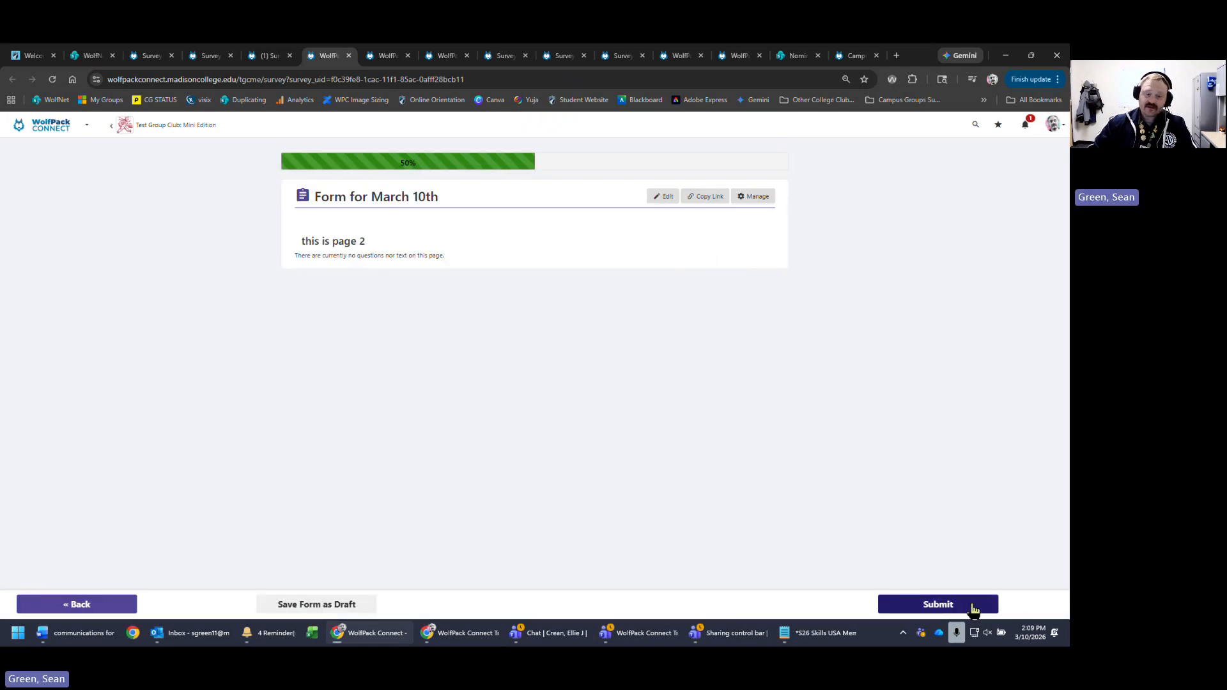
# - Submit the test form on page 2, then go Home from the Thank You page
pyautogui.click(971, 607)
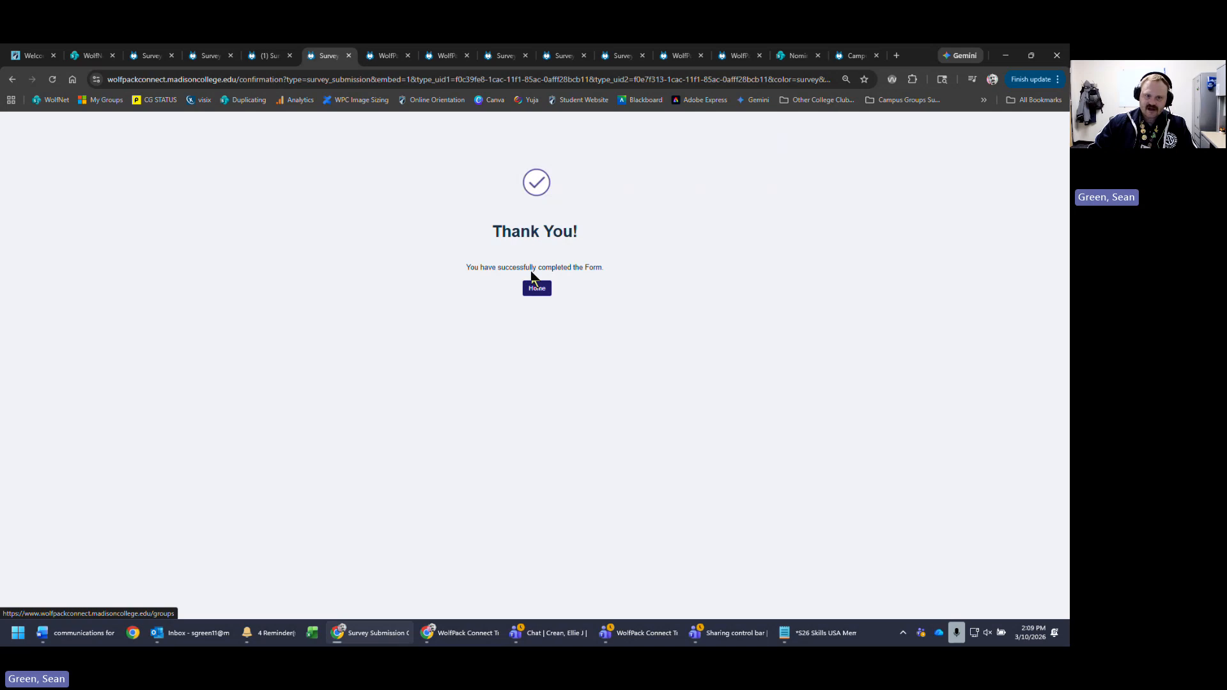
pyautogui.moveTo(460, 267); pyautogui.dragTo(695, 267)
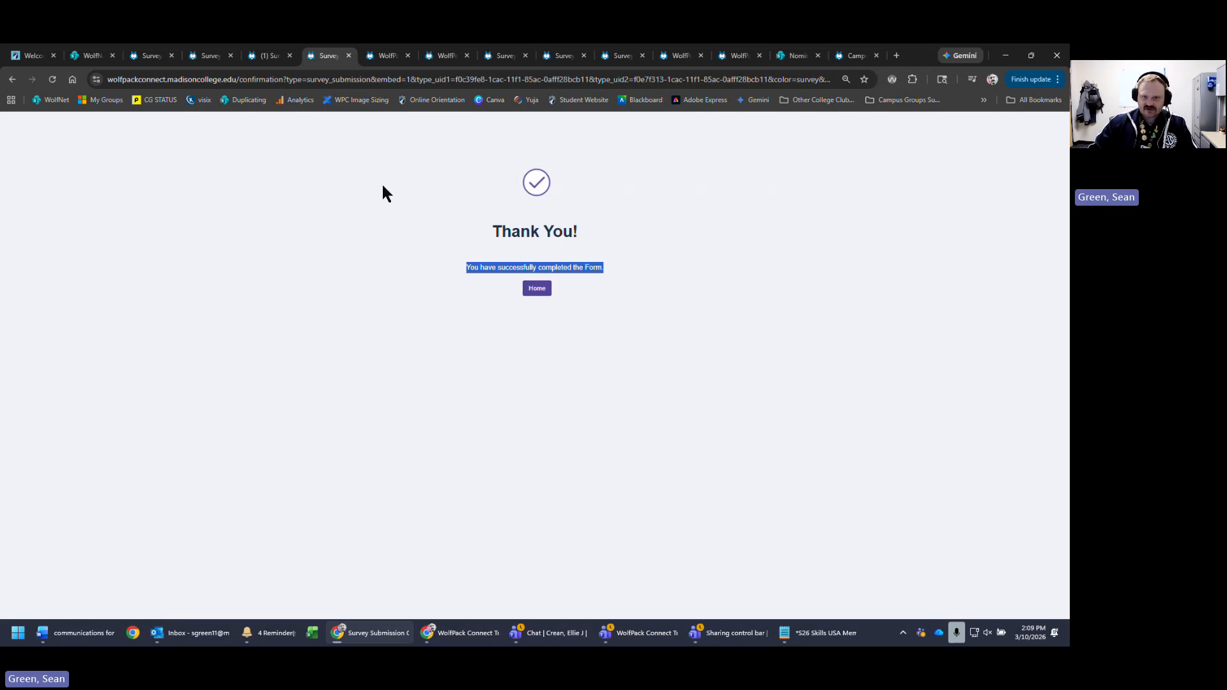
pyautogui.click(537, 289)
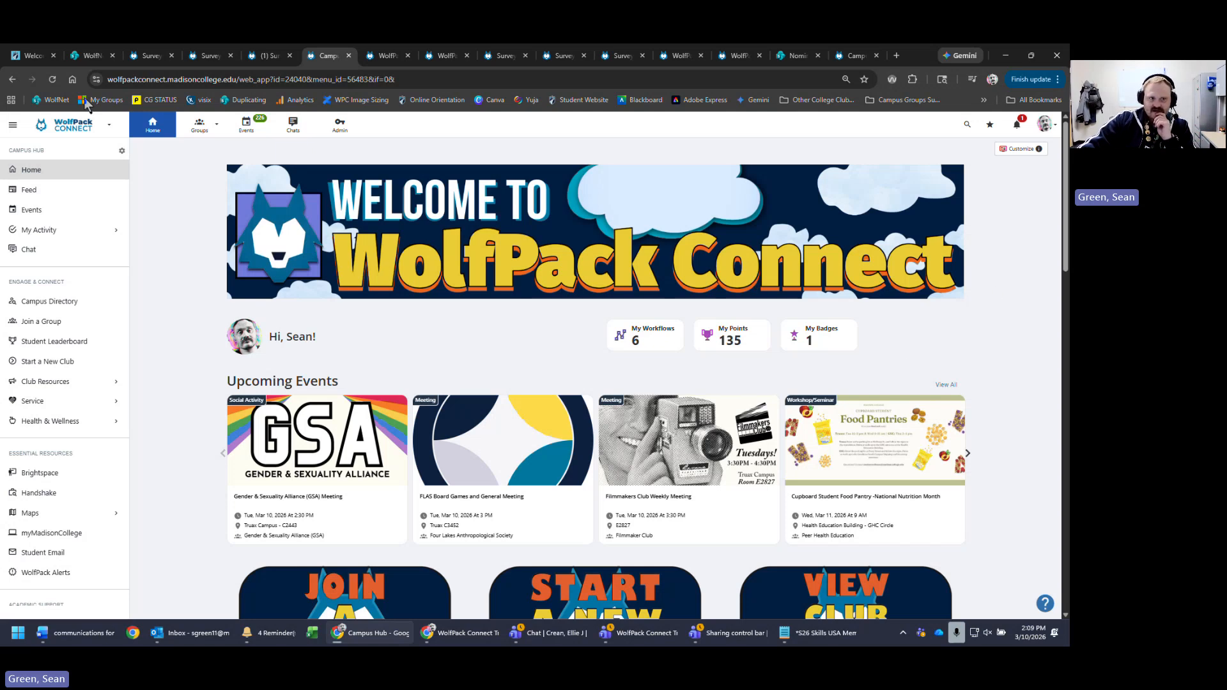
# - From Test Group Club: Mini Edition's Surveys & Forms, open the Form for March 10th submissions
pyautogui.click(199, 125)
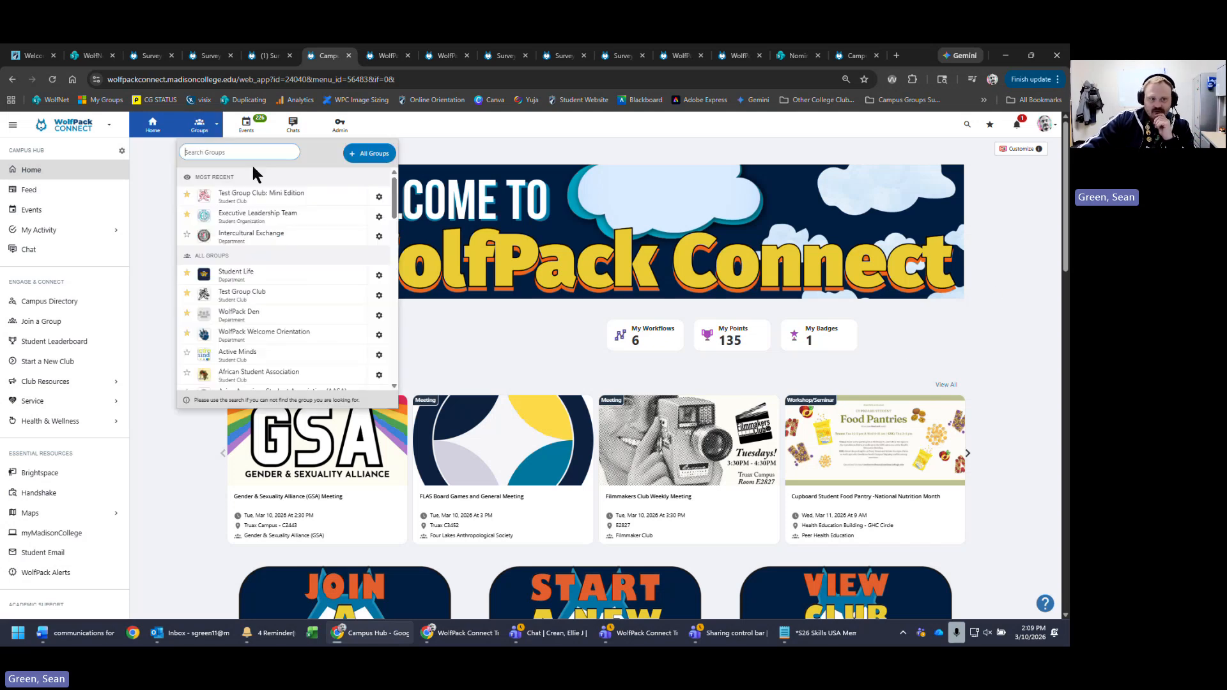
pyautogui.click(295, 197)
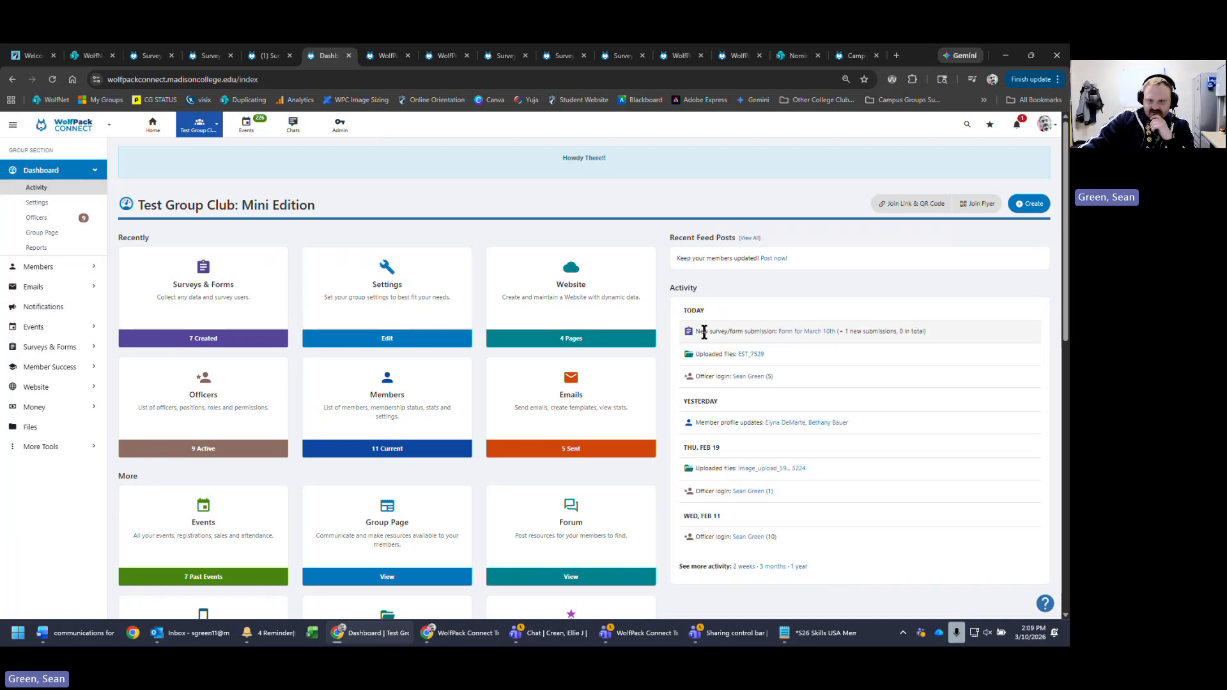
pyautogui.click(225, 276)
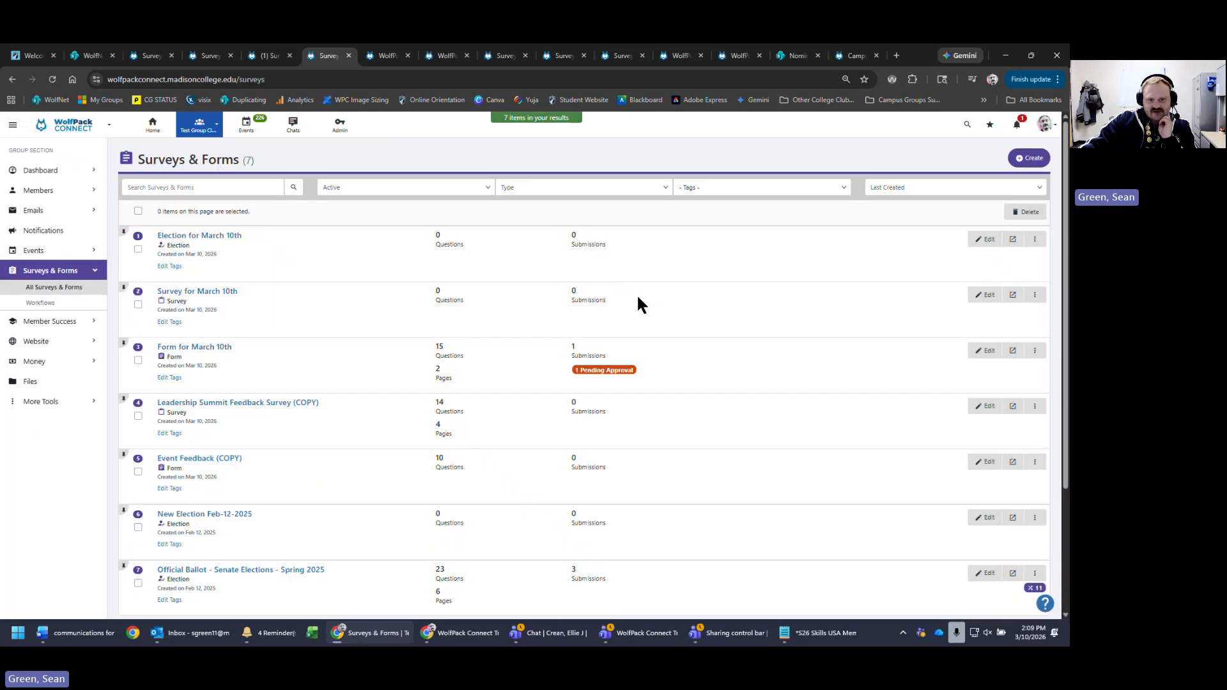
pyautogui.moveTo(637, 378); pyautogui.dragTo(711, 376)
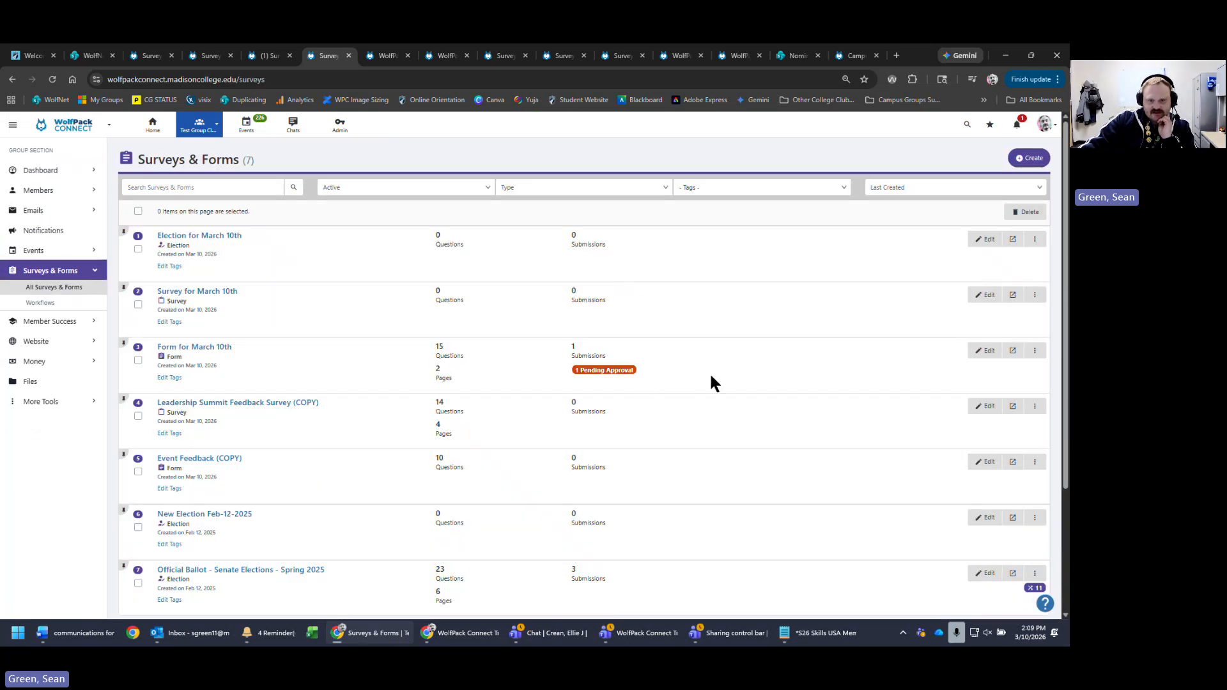
pyautogui.click(1037, 352)
pyautogui.click(1035, 353)
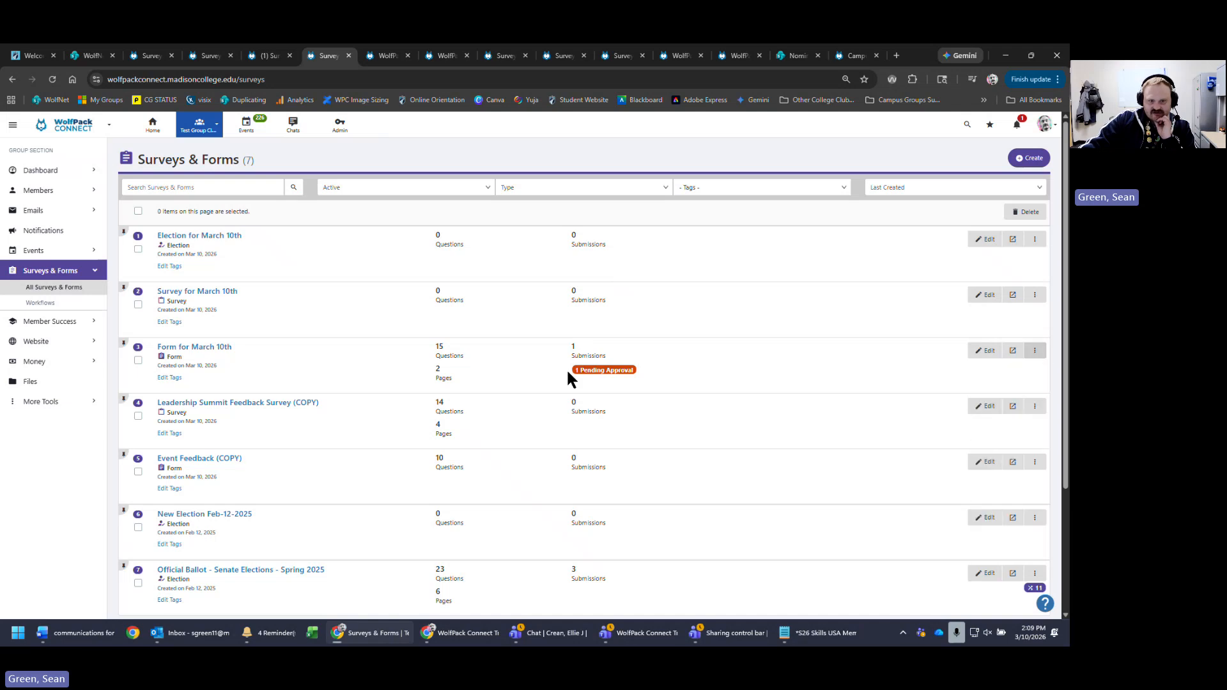
pyautogui.moveTo(753, 366); pyautogui.dragTo(558, 377)
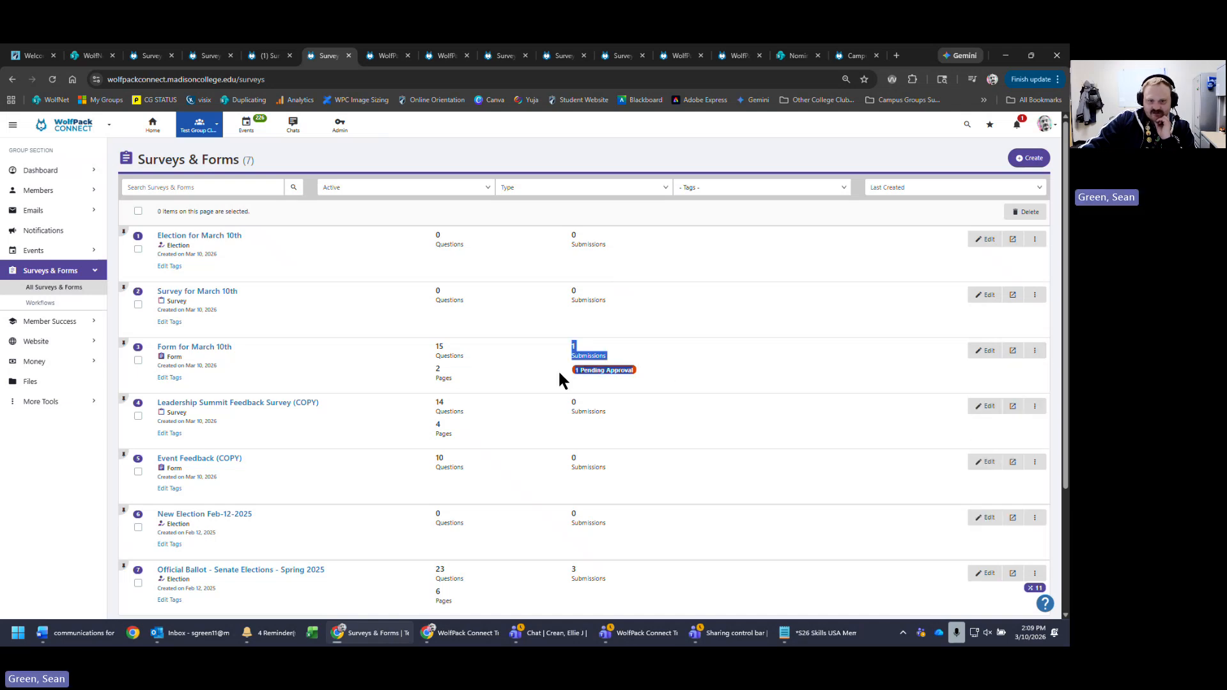
pyautogui.click(699, 379)
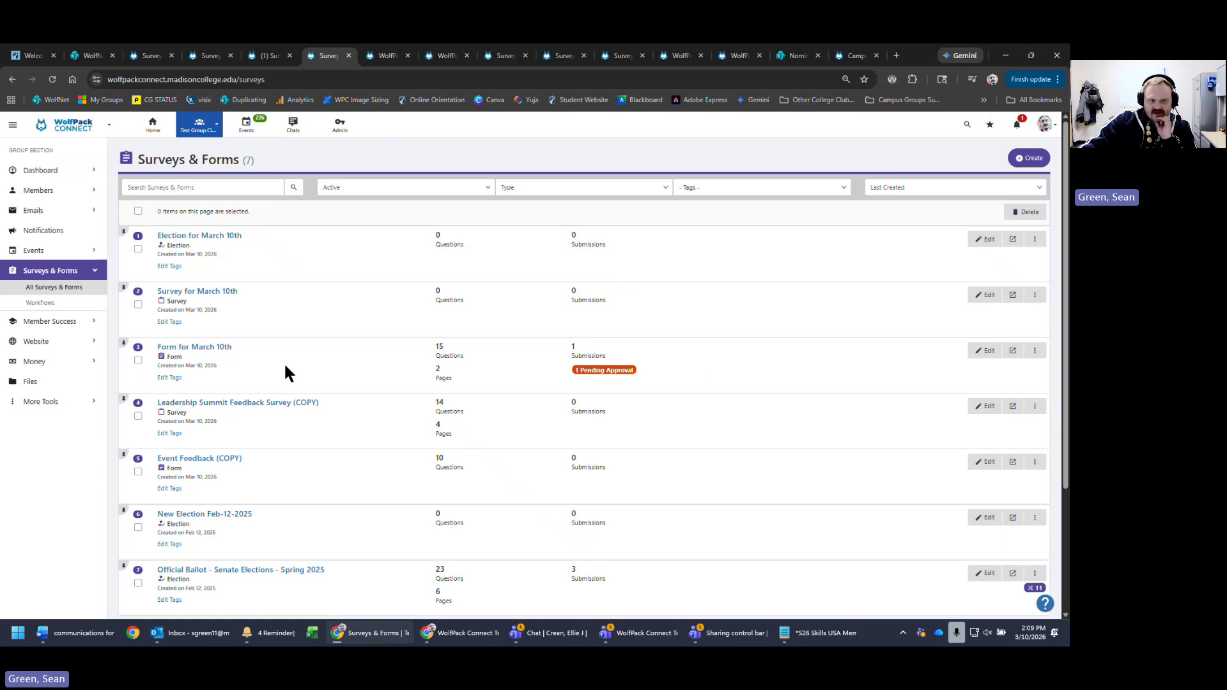
pyautogui.click(200, 352)
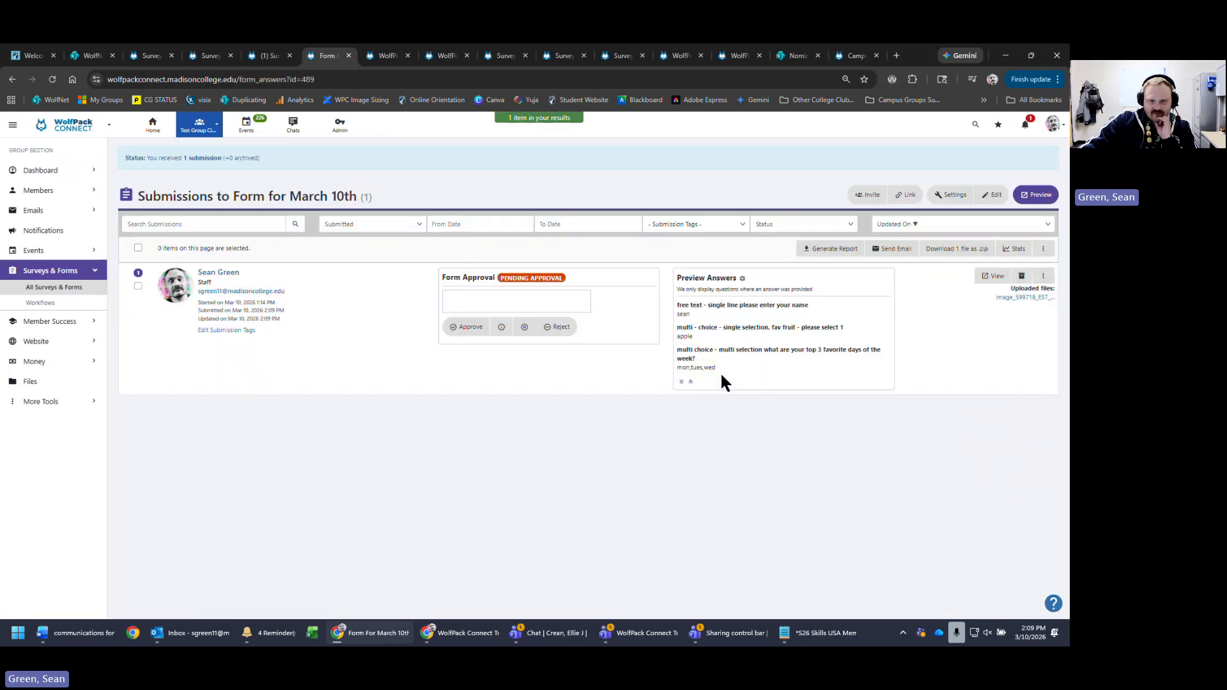
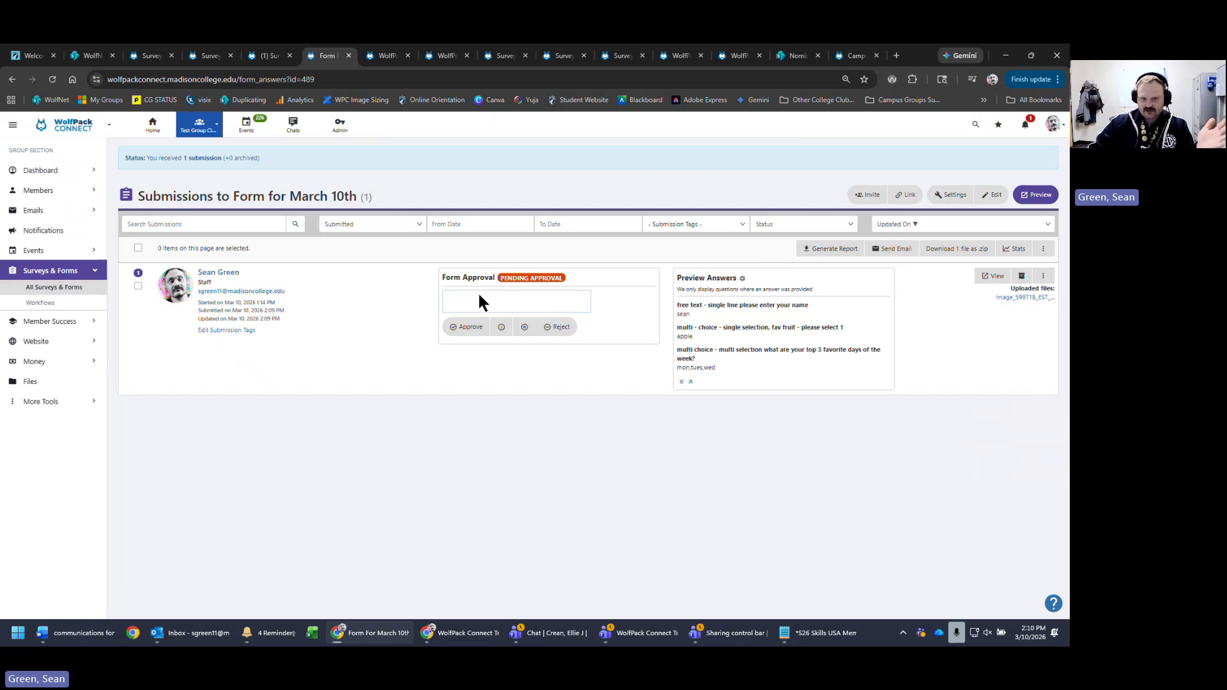
# - Leave the approval comment empty and open the Preview Answers display chooser
pyautogui.click(466, 306)
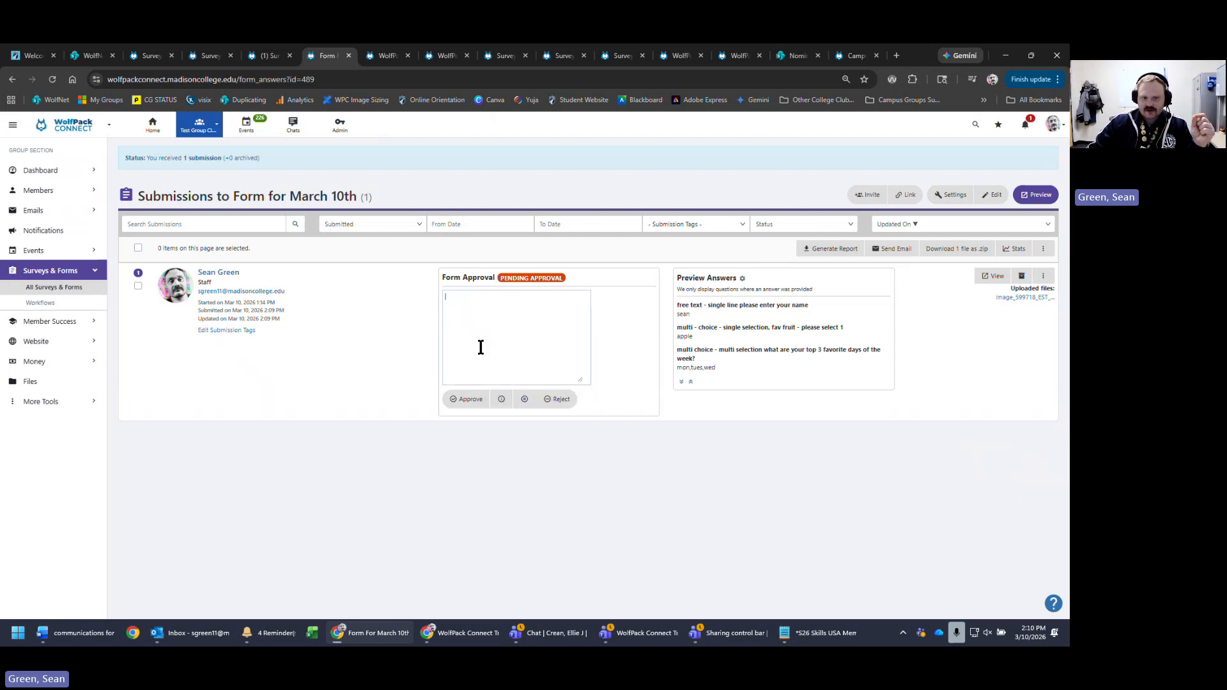
pyautogui.click(642, 466)
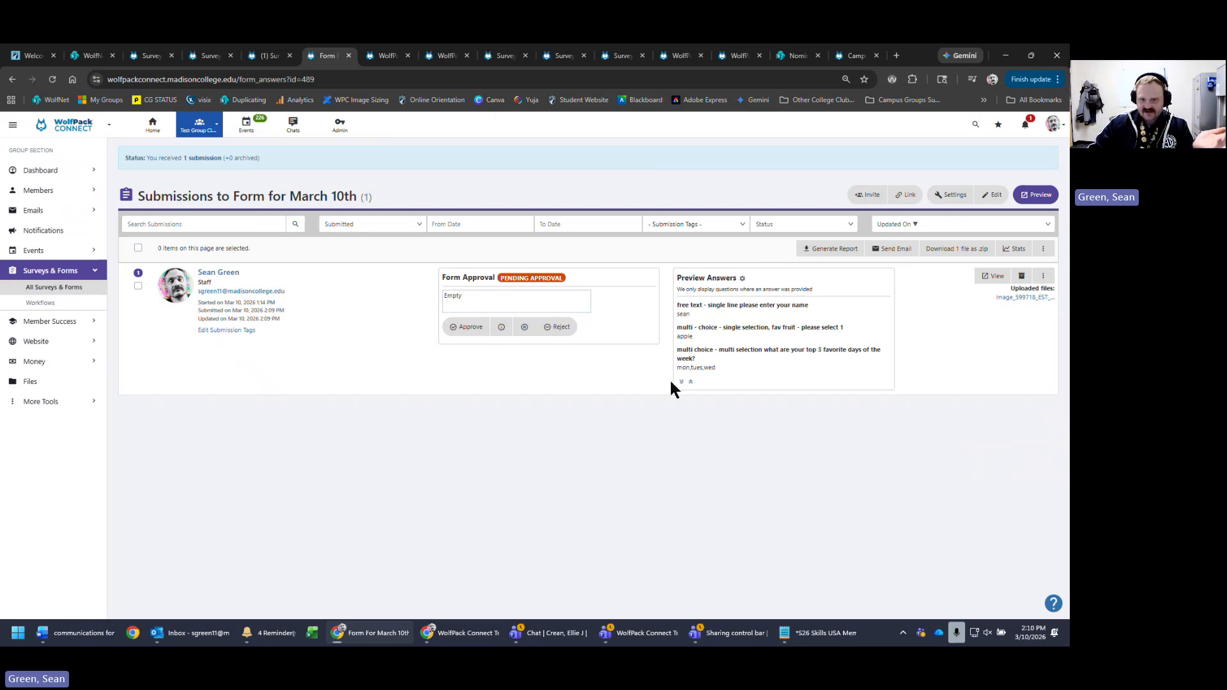
pyautogui.click(742, 278)
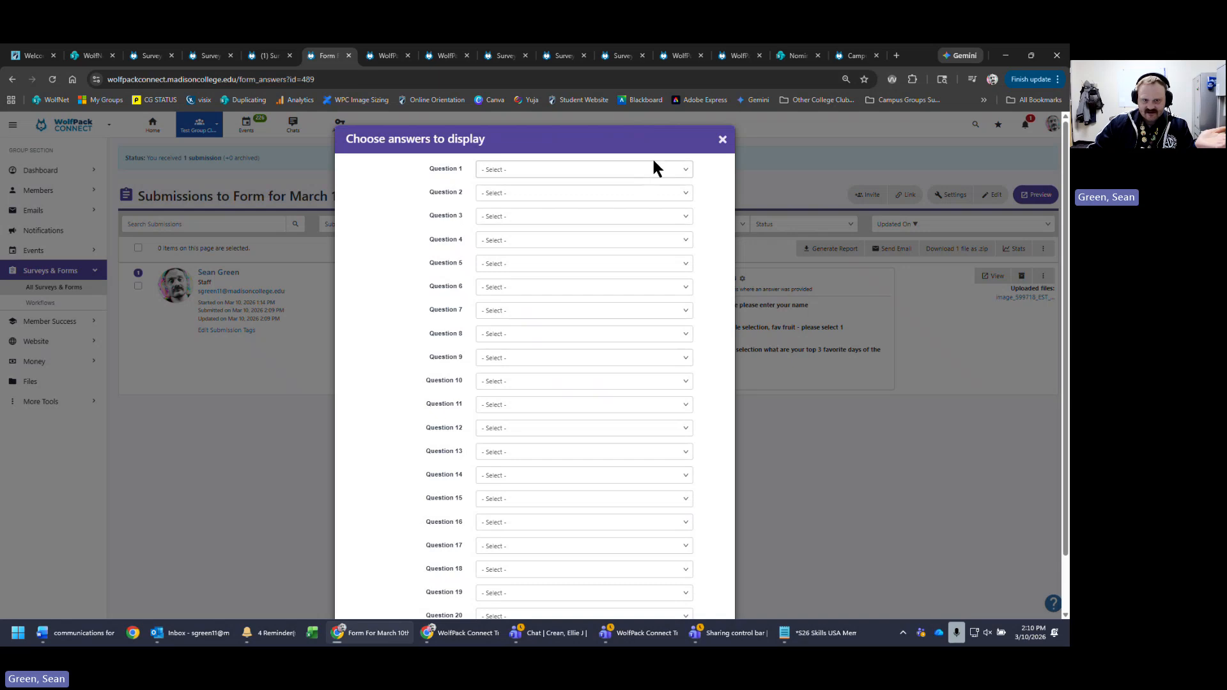
# - Show name, fav fruit, favorite days and fav day dropdown as preview Questions 1–4
pyautogui.click(655, 169)
pyautogui.click(607, 199)
pyautogui.click(604, 193)
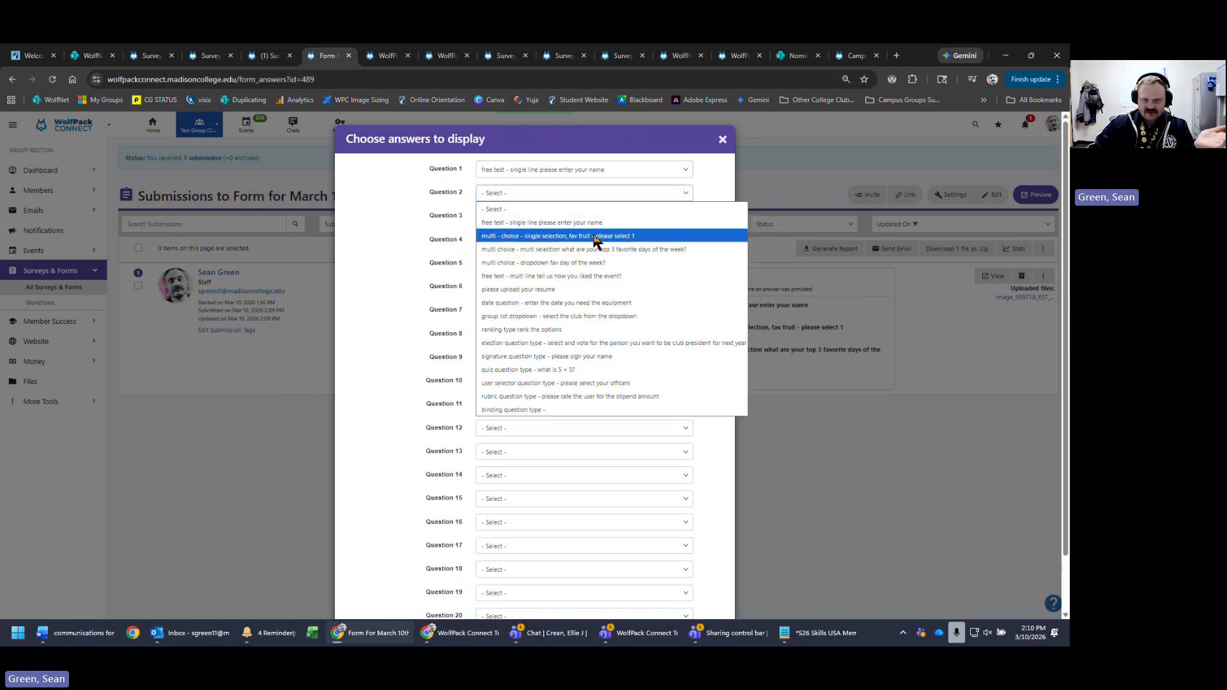
pyautogui.click(574, 238)
pyautogui.click(603, 216)
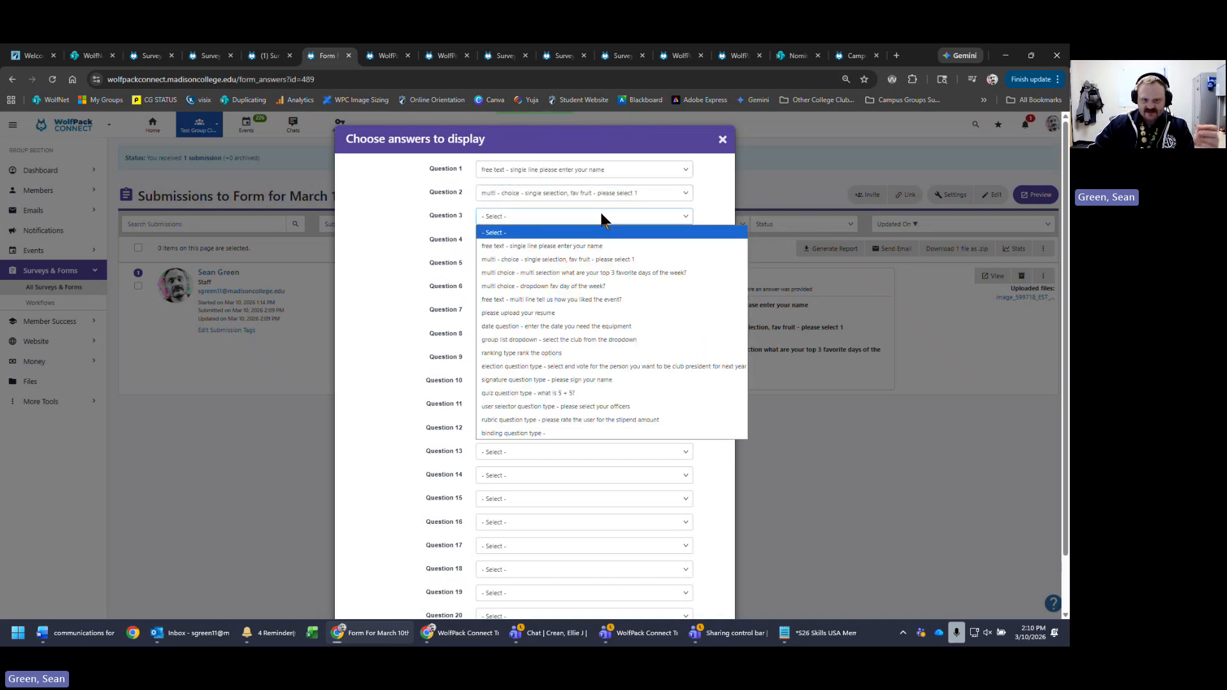
pyautogui.click(567, 275)
pyautogui.click(575, 242)
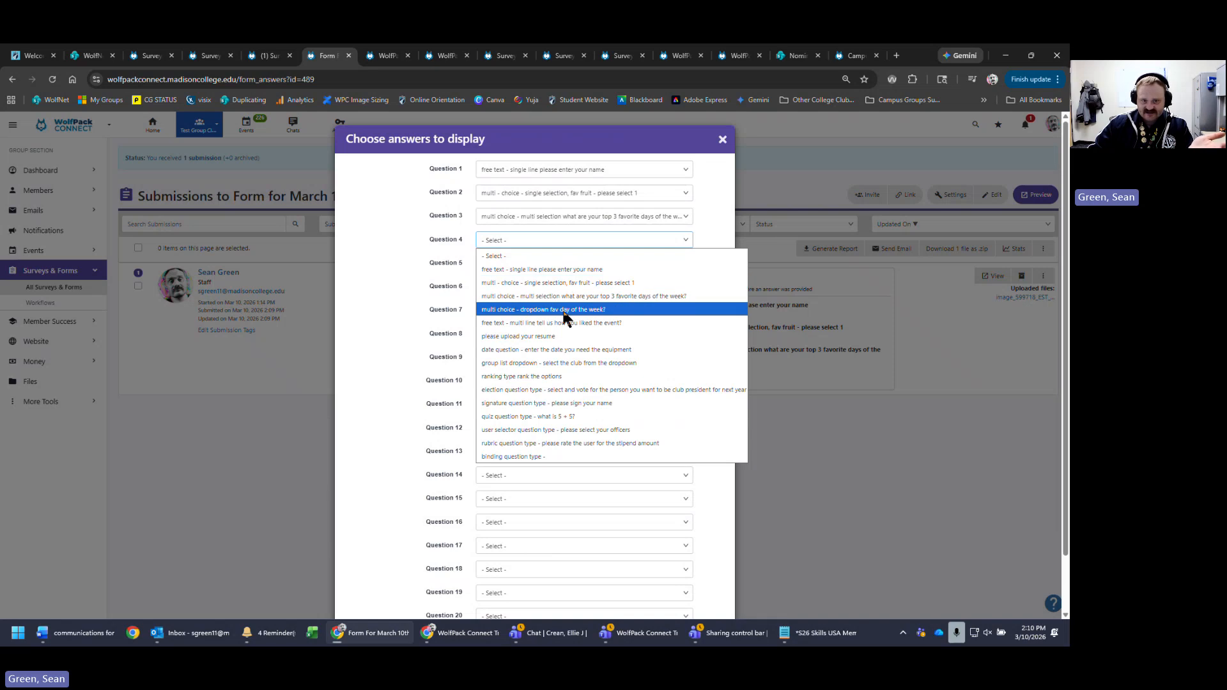
pyautogui.click(565, 310)
# - Set Questions 5–8 to event feedback, resume upload, officer selector and stipend rubric, then save
pyautogui.click(584, 264)
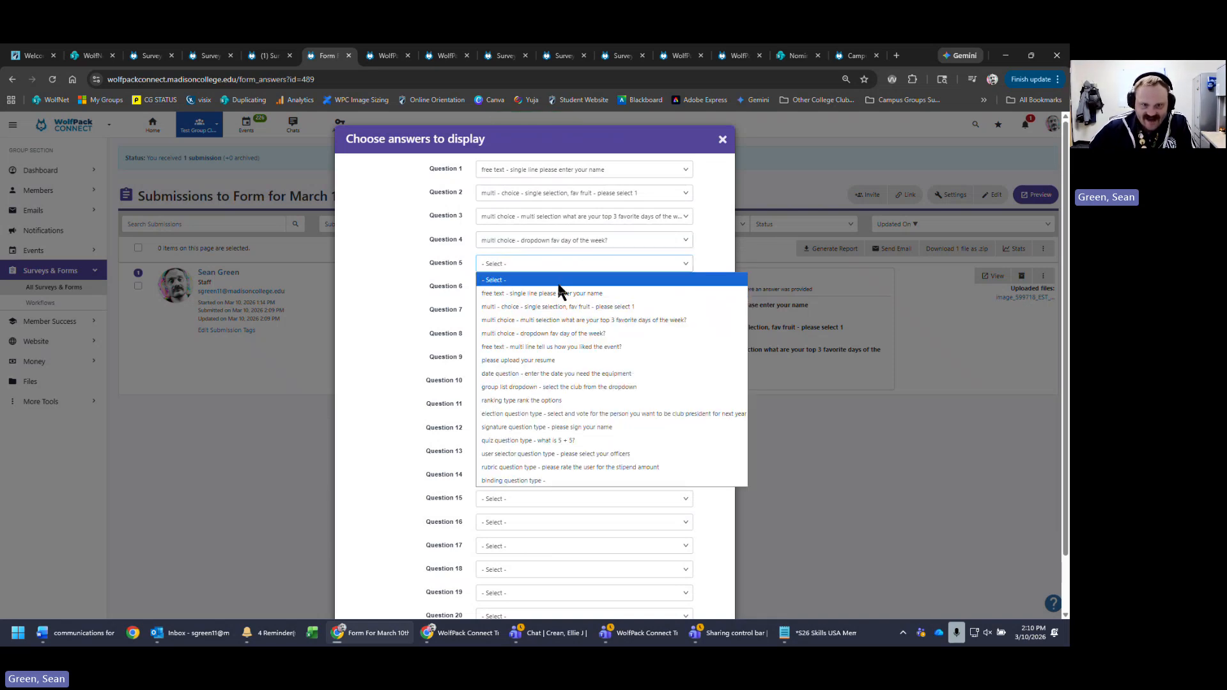
pyautogui.click(566, 346)
pyautogui.click(568, 285)
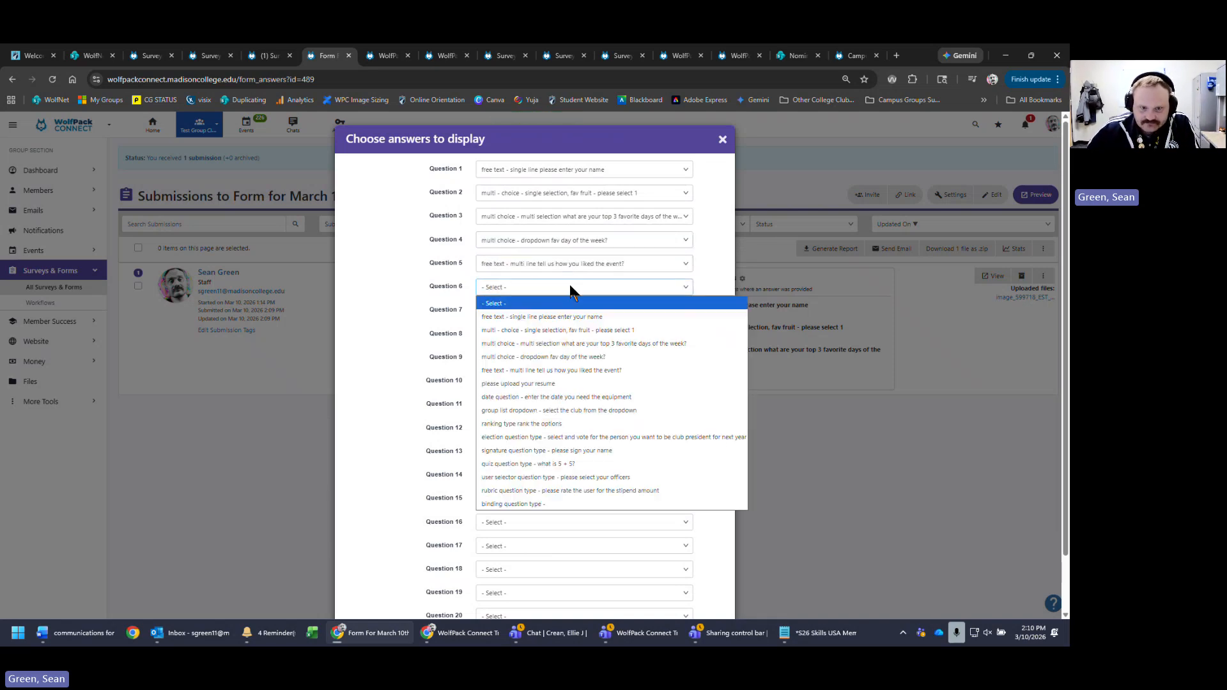
pyautogui.click(554, 383)
pyautogui.click(582, 311)
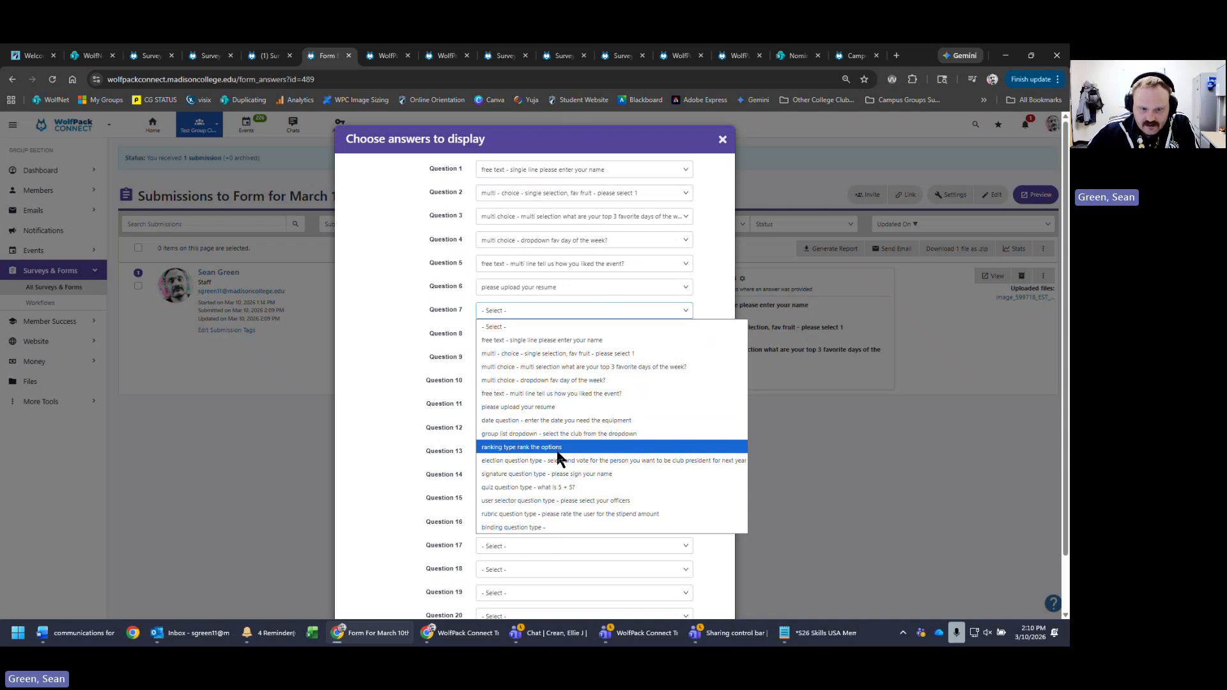
pyautogui.click(556, 500)
pyautogui.click(551, 336)
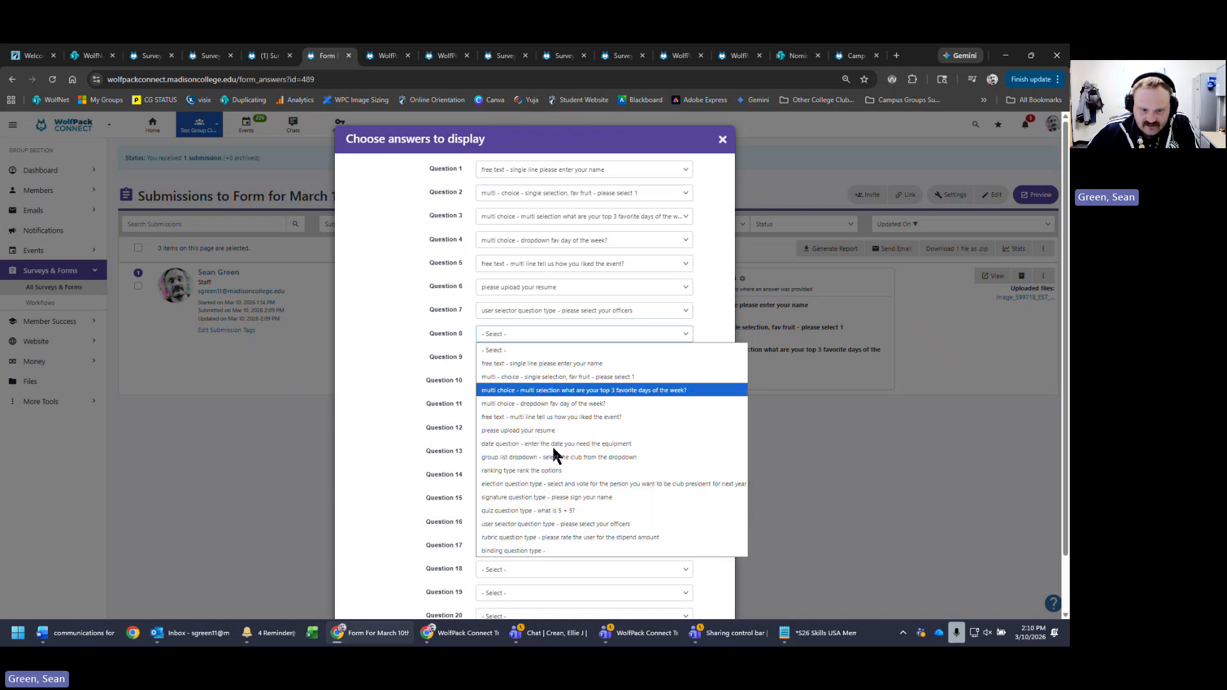
pyautogui.click(546, 537)
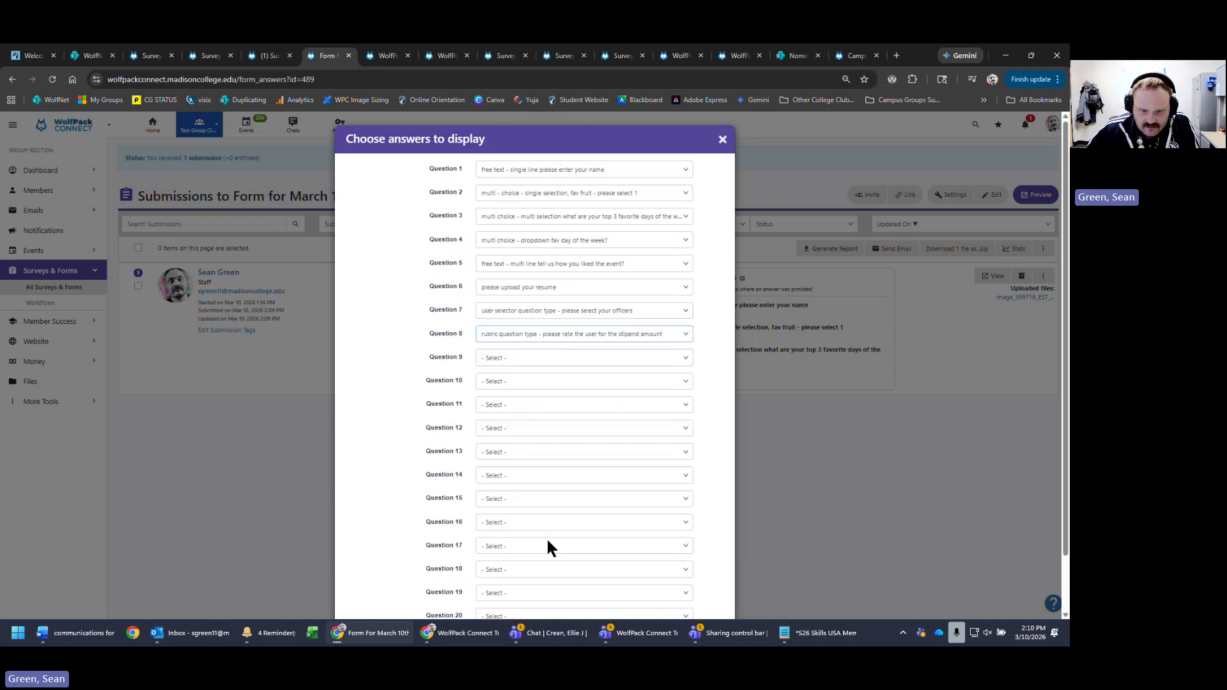
pyautogui.scroll(-3, 703, 415)
pyautogui.click(708, 589)
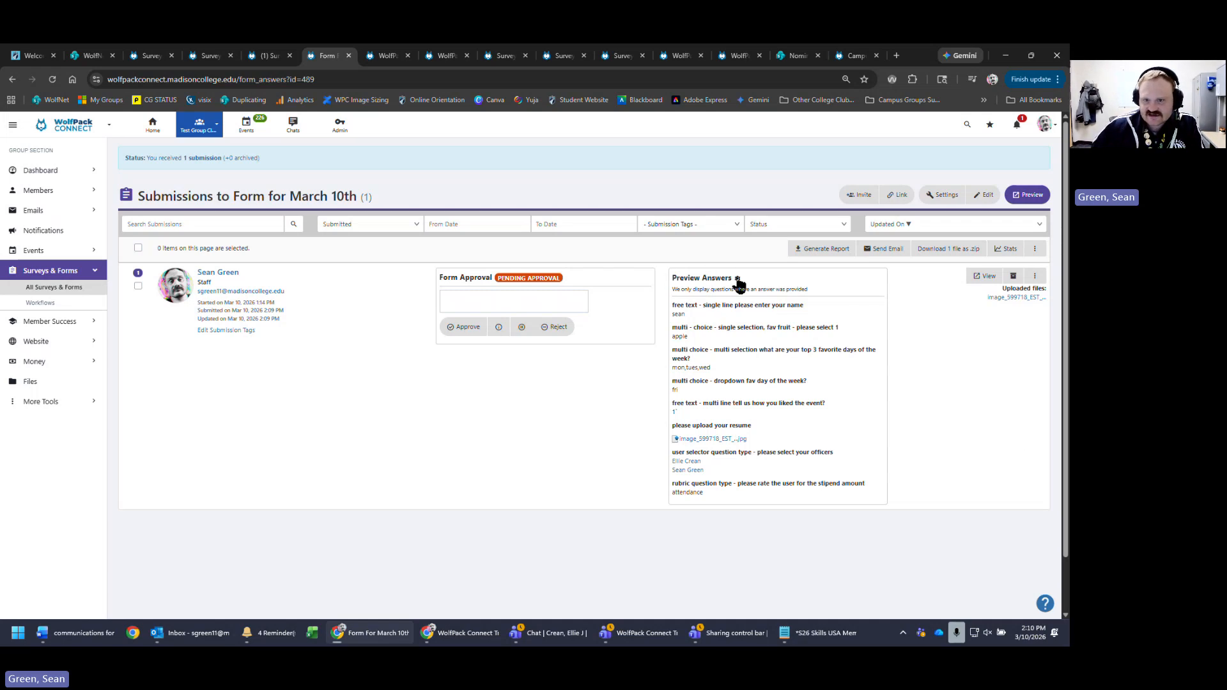
# - Review the March 10th form's answer statistics, then close them
pyautogui.click(1007, 248)
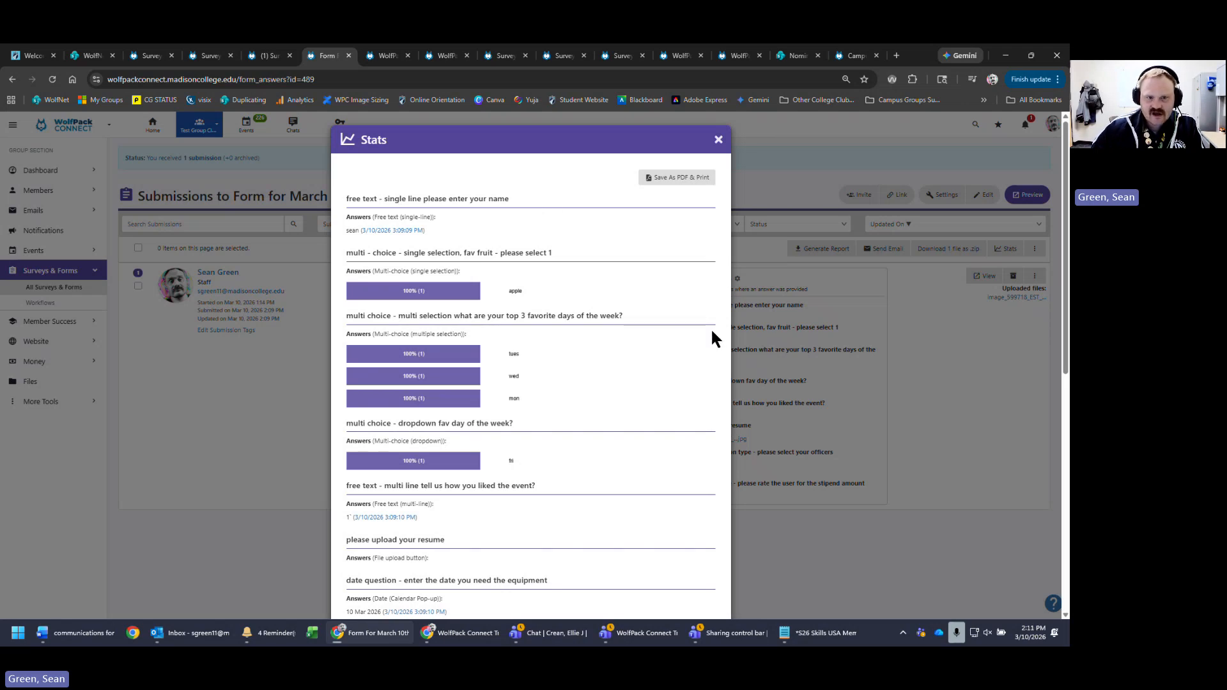
pyautogui.scroll(-7, 712, 332)
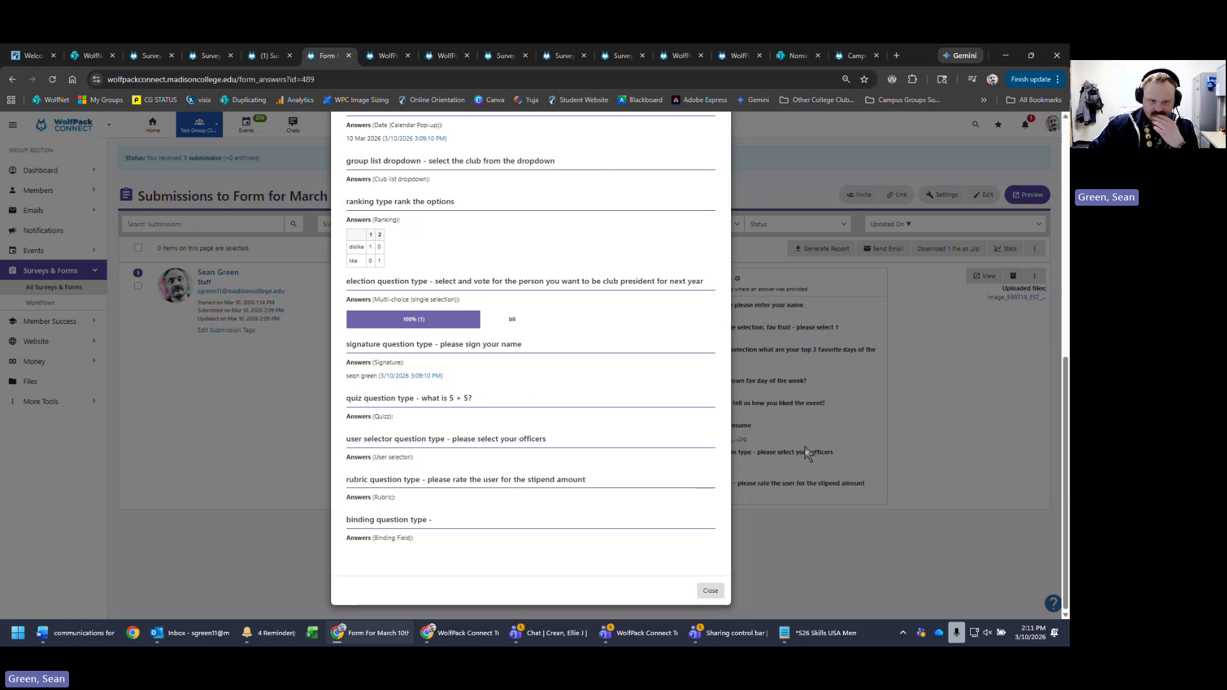
pyautogui.click(845, 464)
# - Check and dismiss the submissions' more-actions menu twice
pyautogui.click(1035, 249)
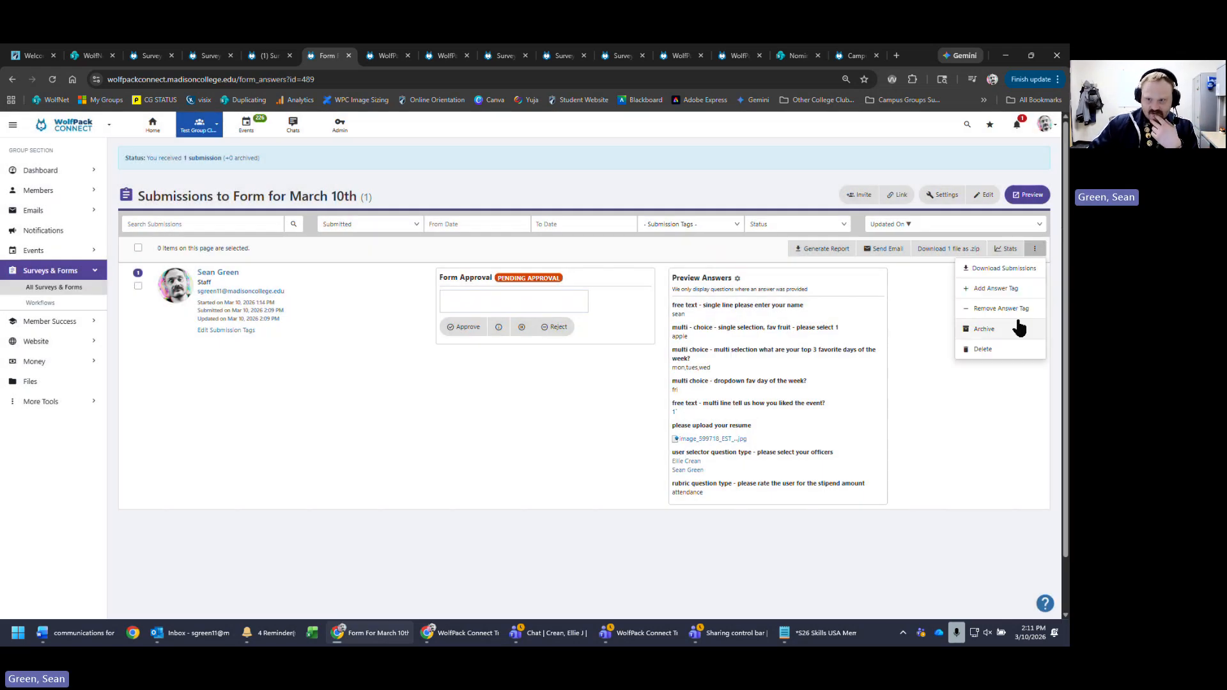
pyautogui.click(934, 440)
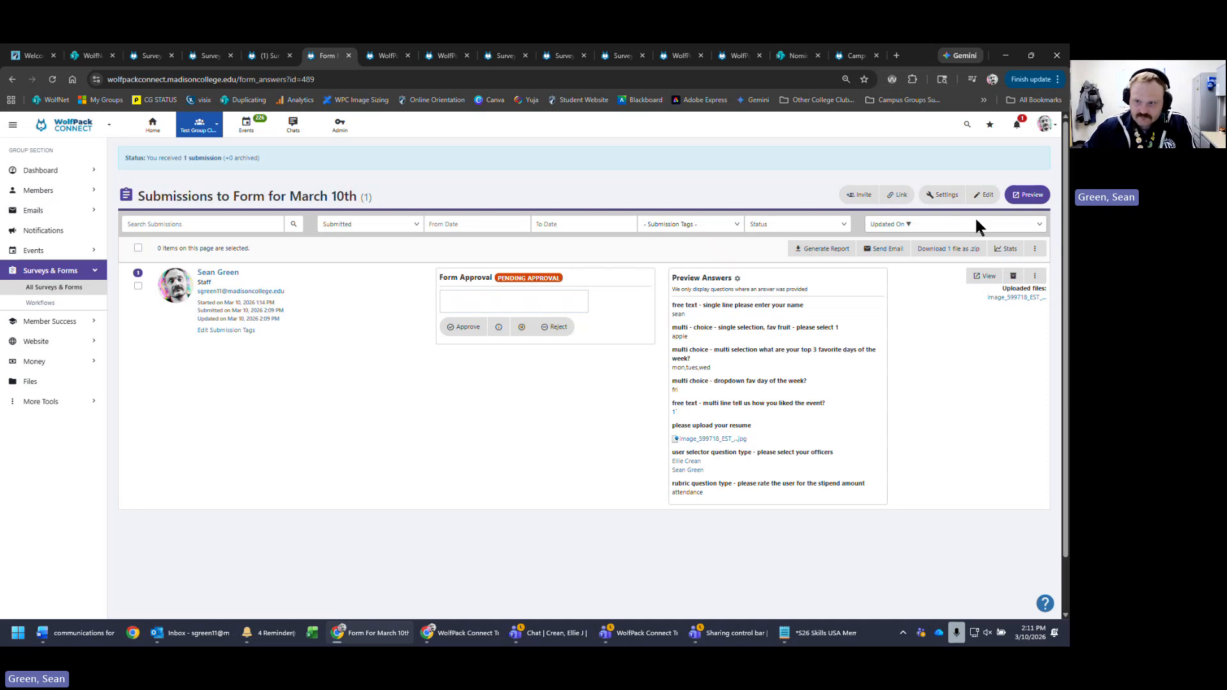
pyautogui.click(1035, 251)
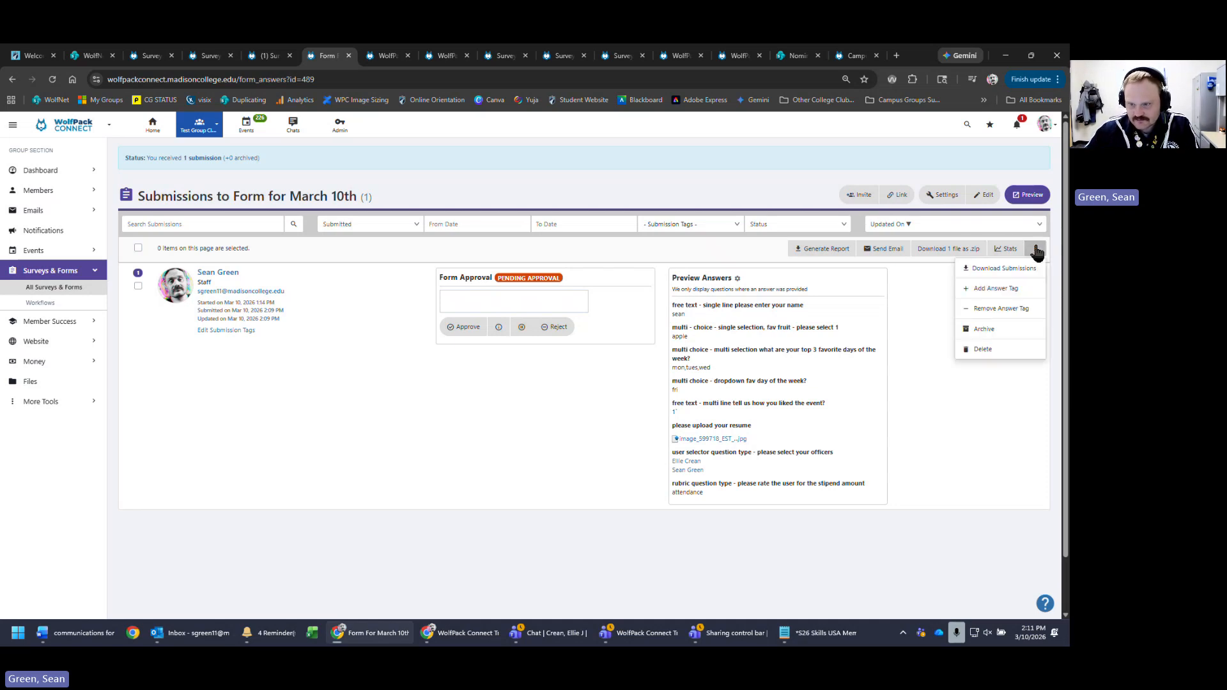
pyautogui.click(1036, 252)
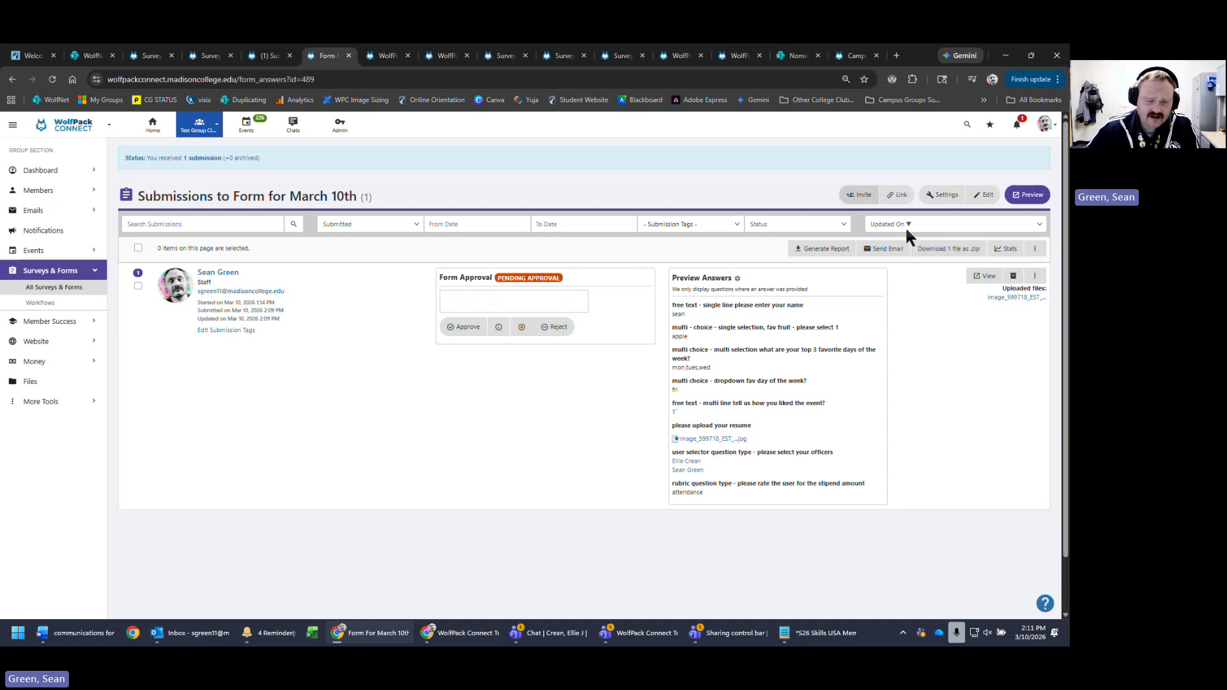
# - Open the form in the survey builder and save a quiz pass score of 2 in Settings
pyautogui.click(986, 201)
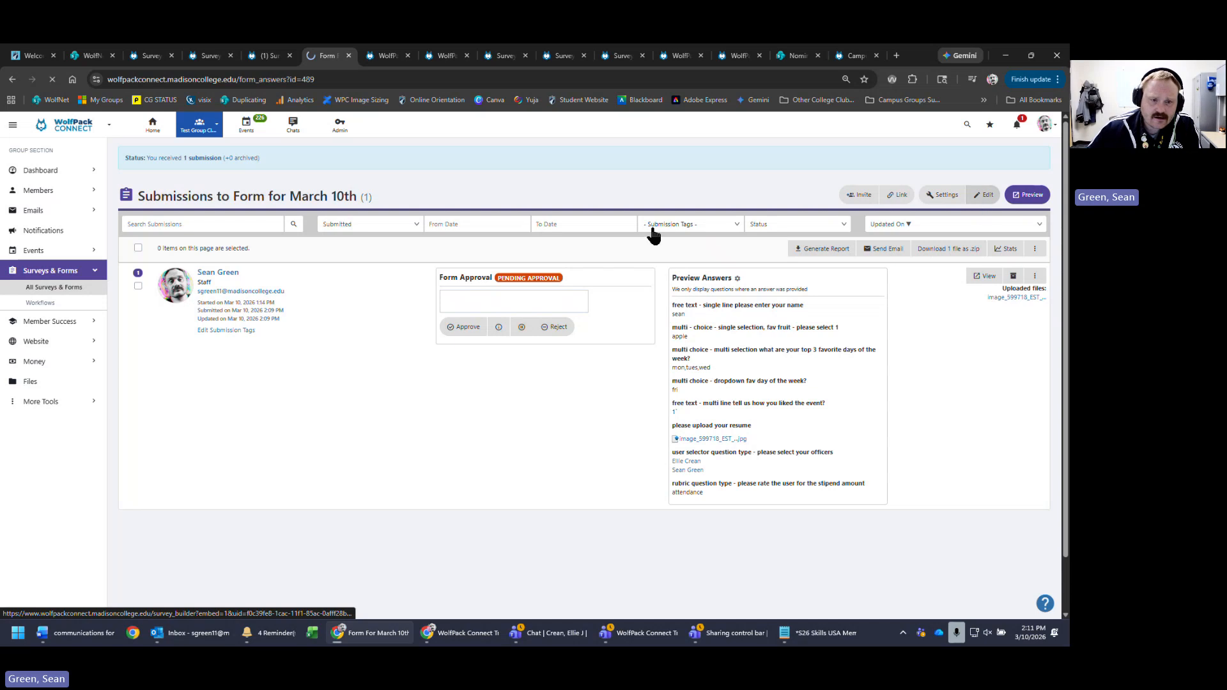
pyautogui.click(88, 148)
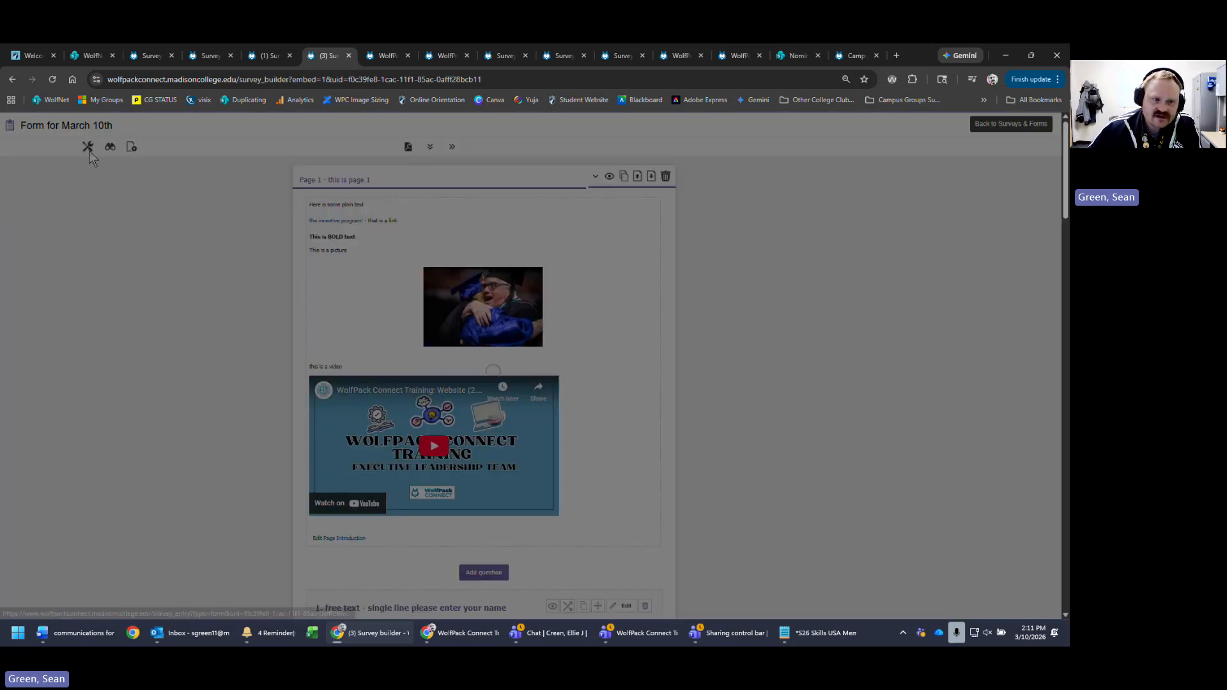
pyautogui.scroll(-15, 376, 425)
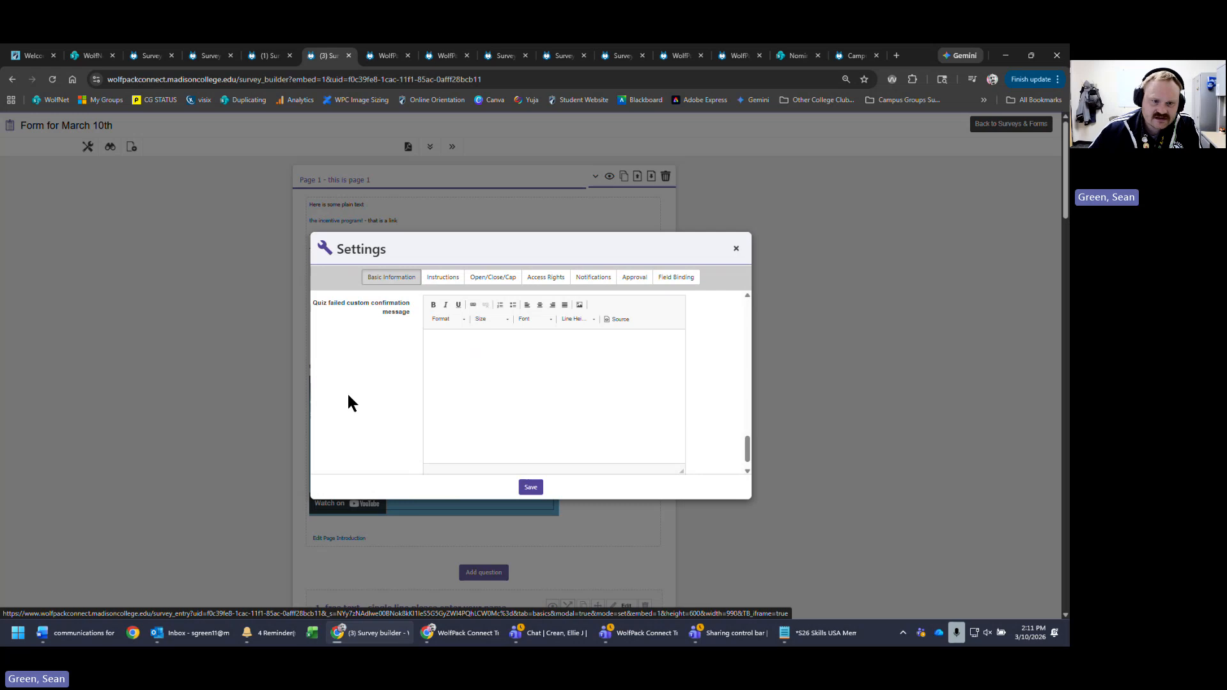
pyautogui.scroll(5, 350, 403)
pyautogui.click(637, 329)
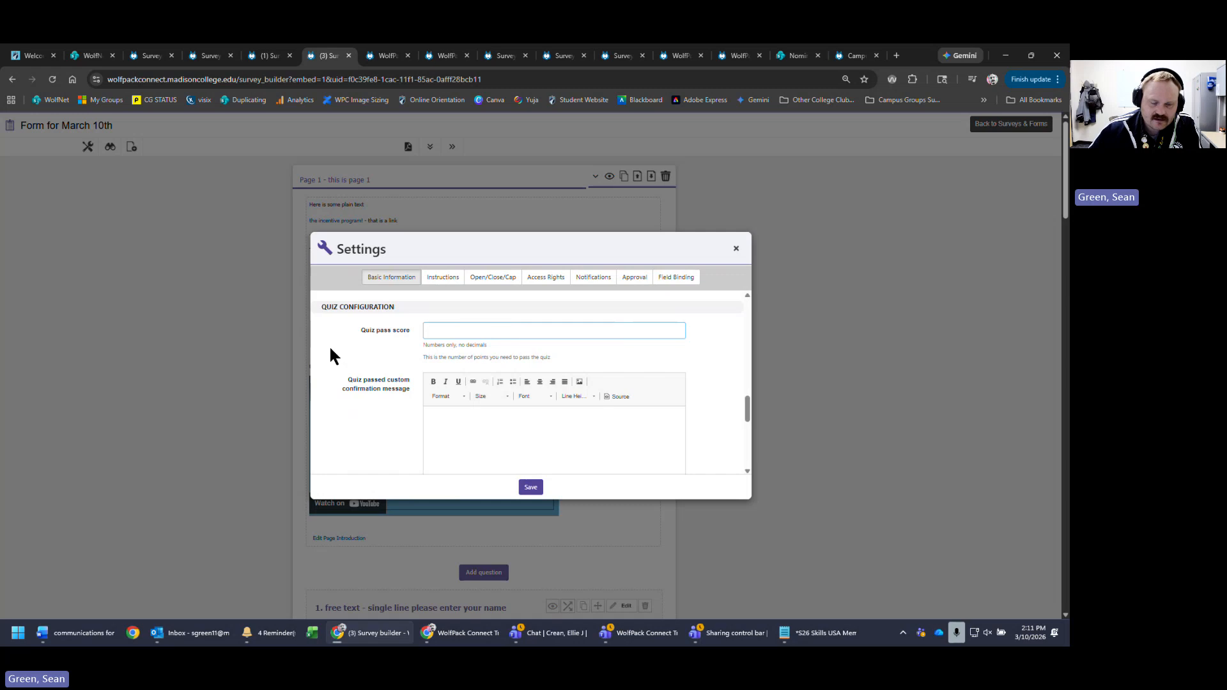
pyautogui.click(728, 338)
pyautogui.click(530, 487)
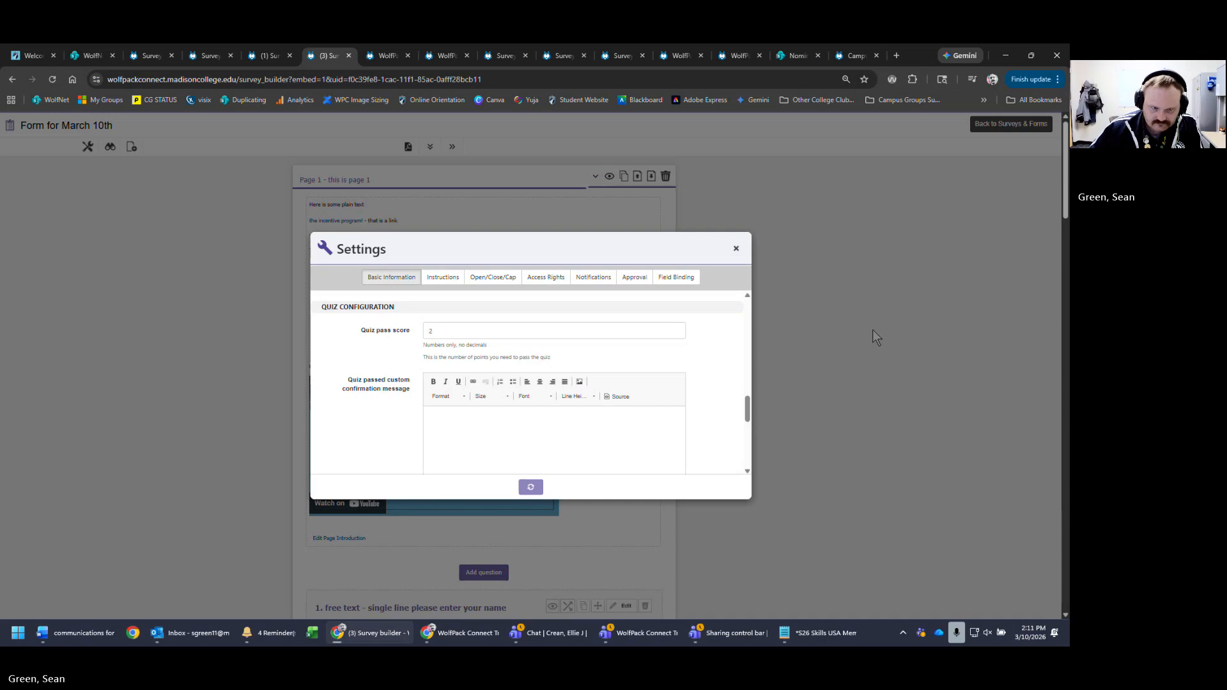
# - Look over the Instructions settings, then close the Settings dialog
pyautogui.scroll(-10, 707, 330)
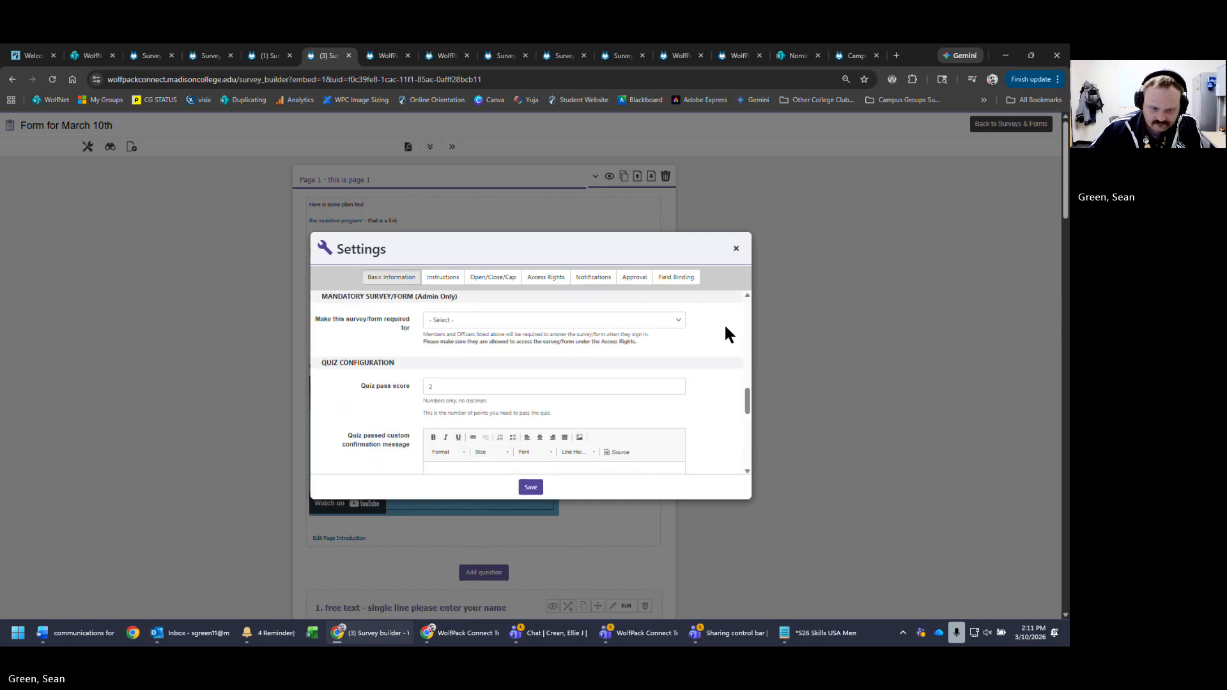
pyautogui.scroll(-5, 725, 327)
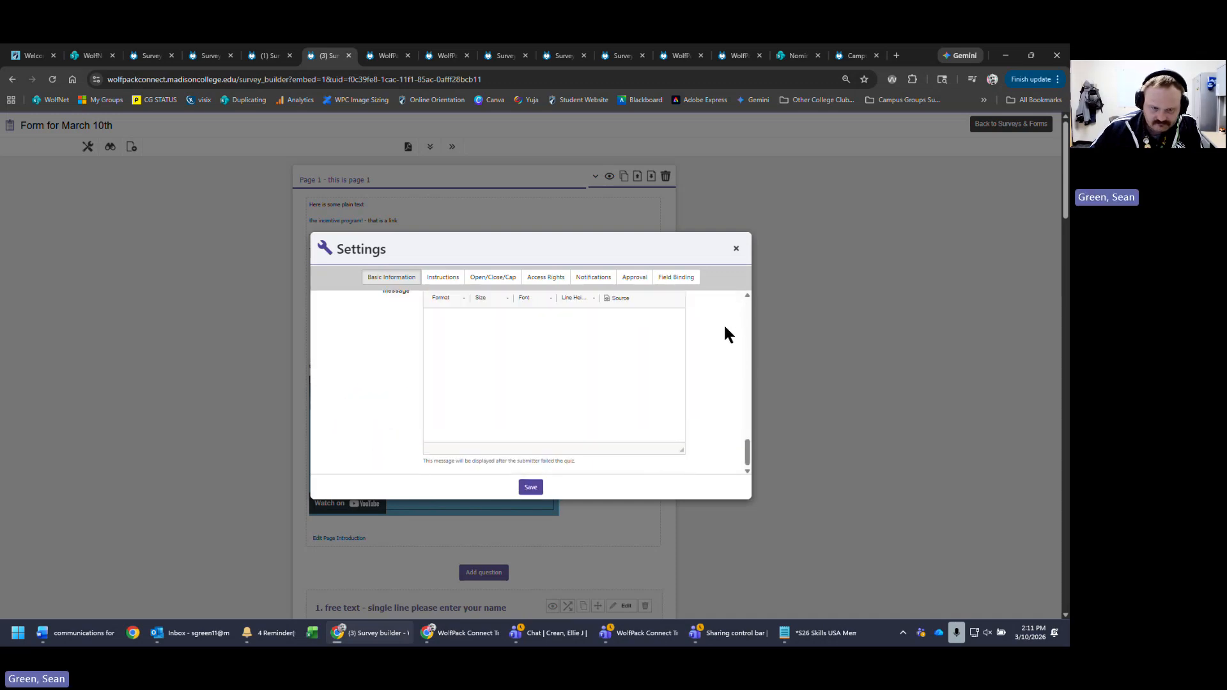
pyautogui.scroll(6, 641, 339)
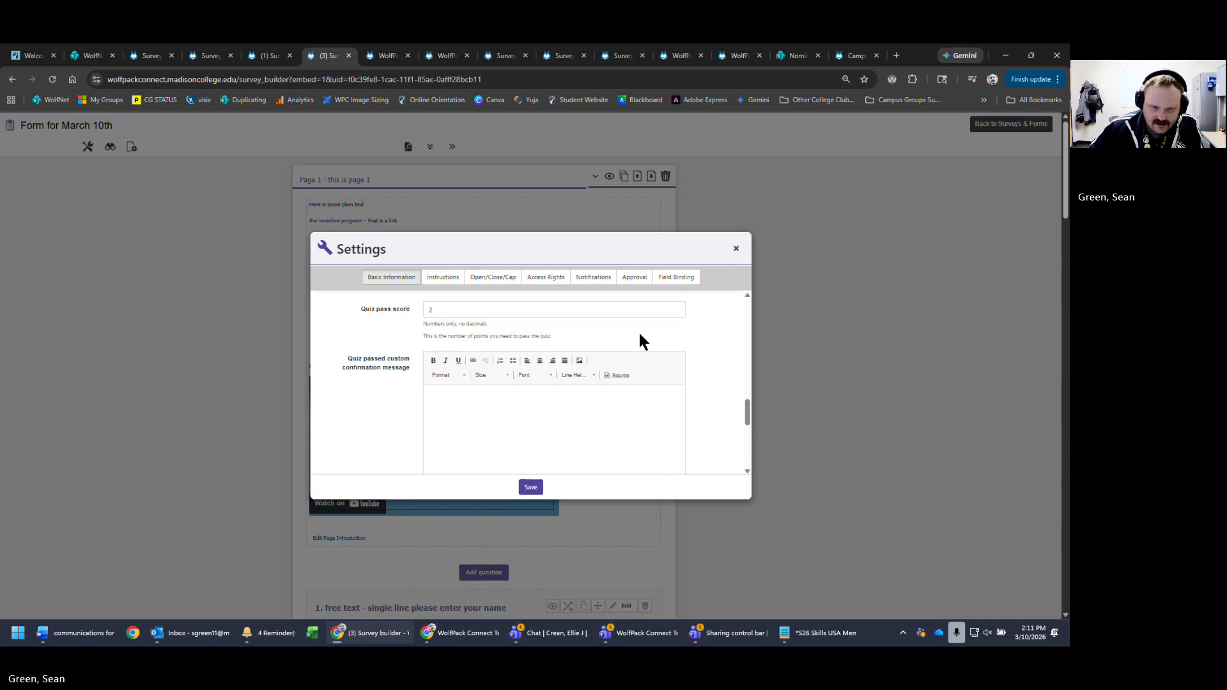
pyautogui.scroll(10, 664, 326)
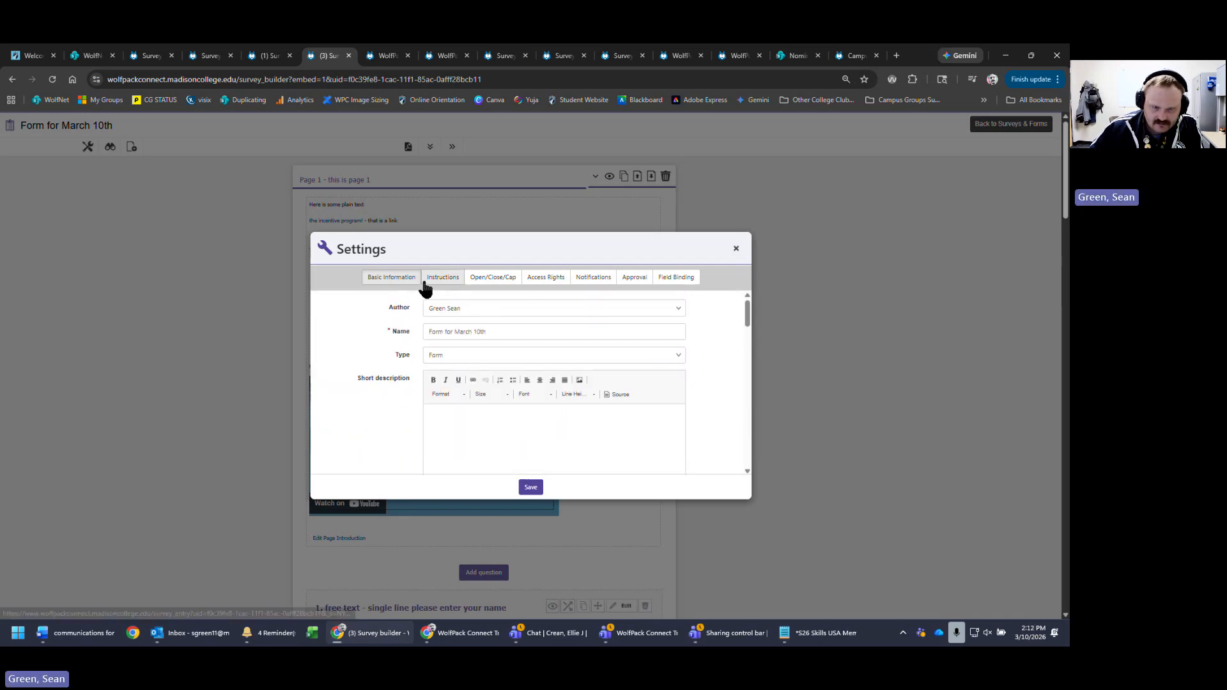
pyautogui.click(429, 280)
pyautogui.click(735, 248)
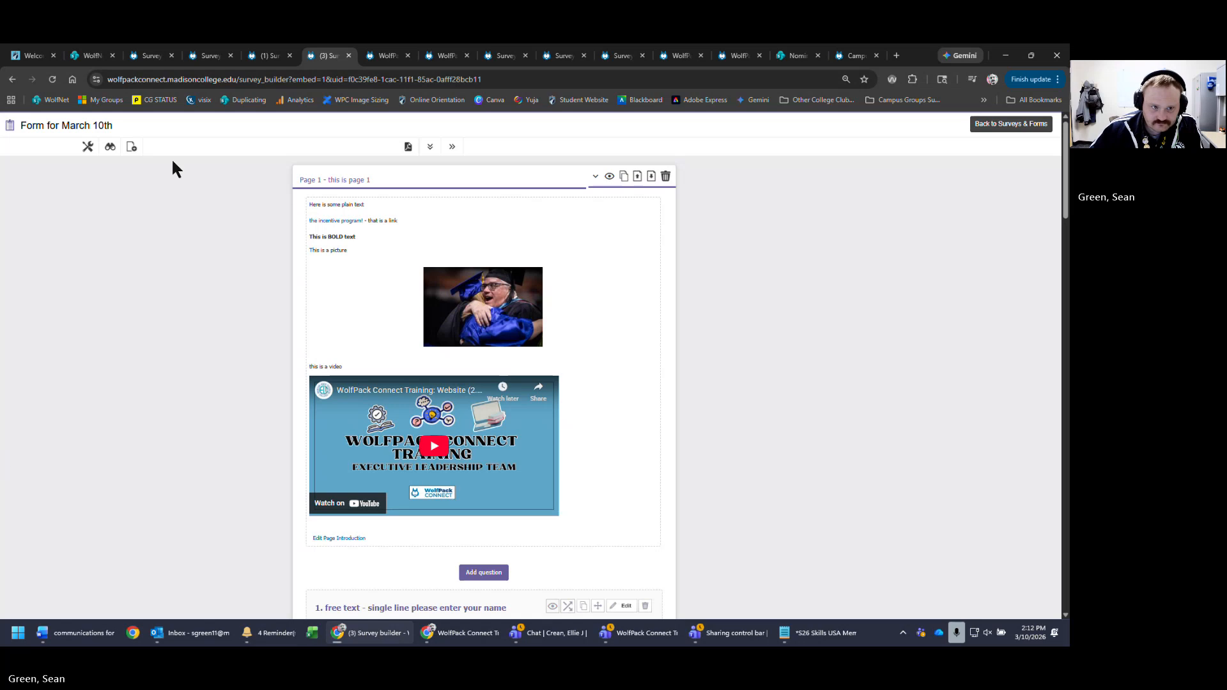
# - Preview the form as a respondent and answer the quiz question with 10
pyautogui.click(110, 146)
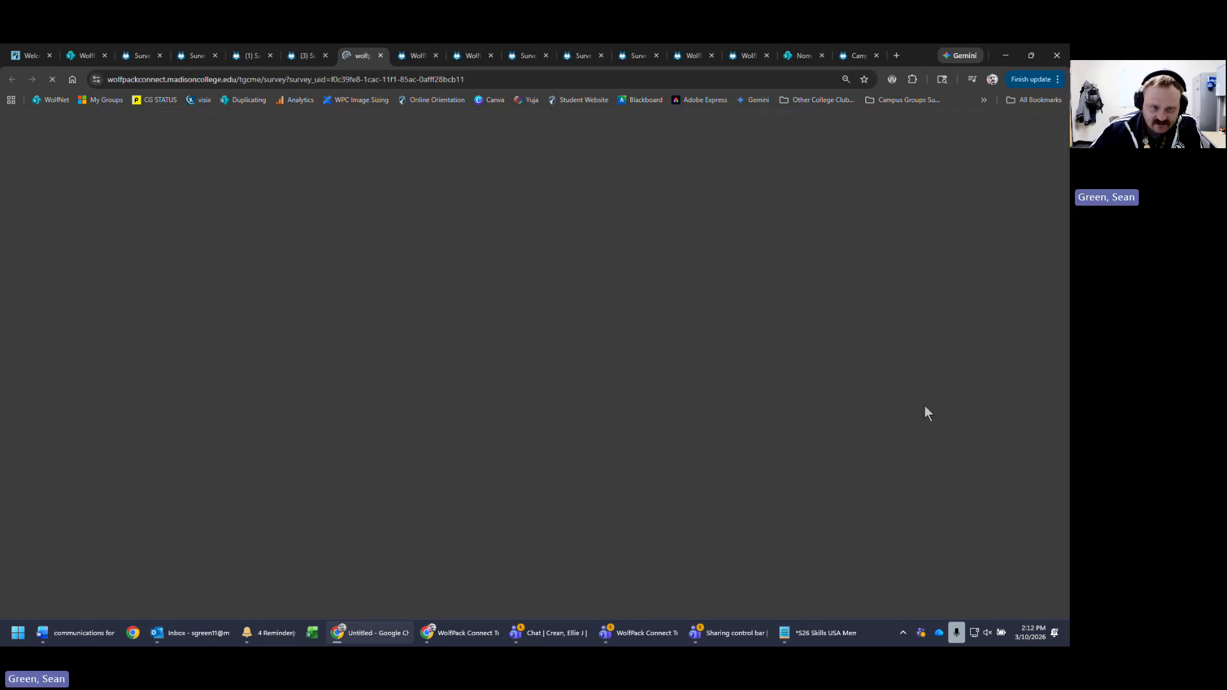
pyautogui.scroll(-15, 603, 482)
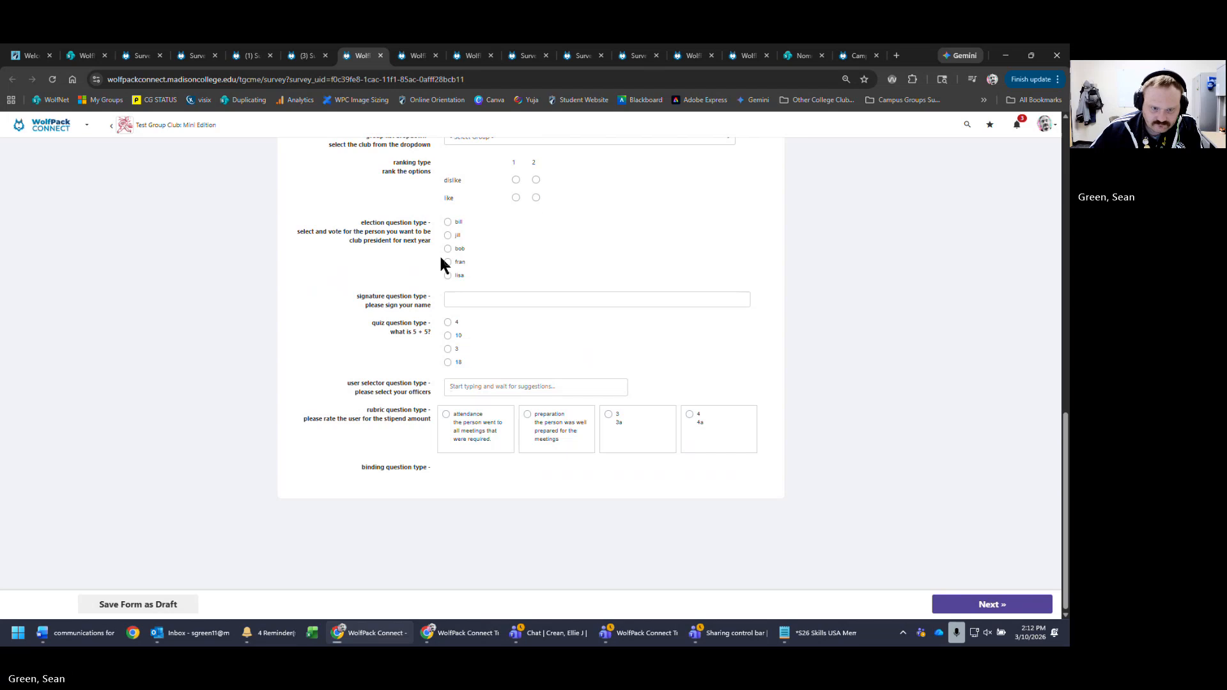
pyautogui.click(447, 336)
pyautogui.click(969, 605)
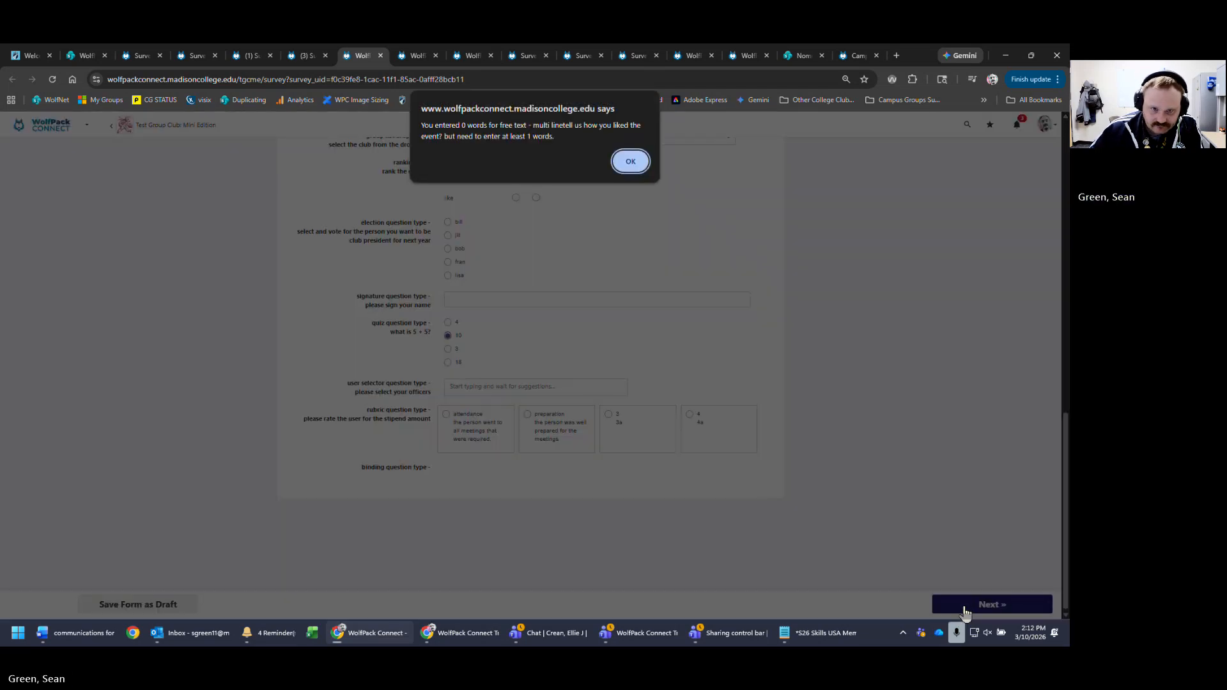
pyautogui.click(630, 161)
# - Enter '1' as the event feedback answer, go to the next page and submit
pyautogui.scroll(10, 600, 339)
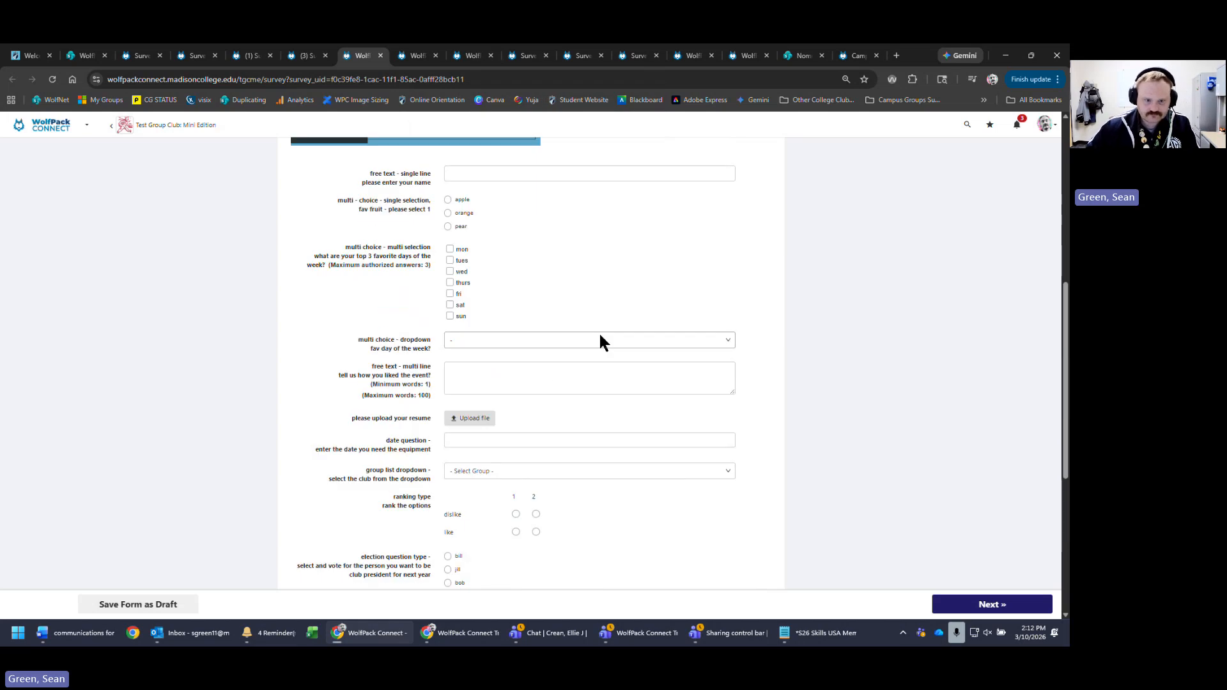
pyautogui.scroll(-5, 592, 373)
pyautogui.click(530, 314)
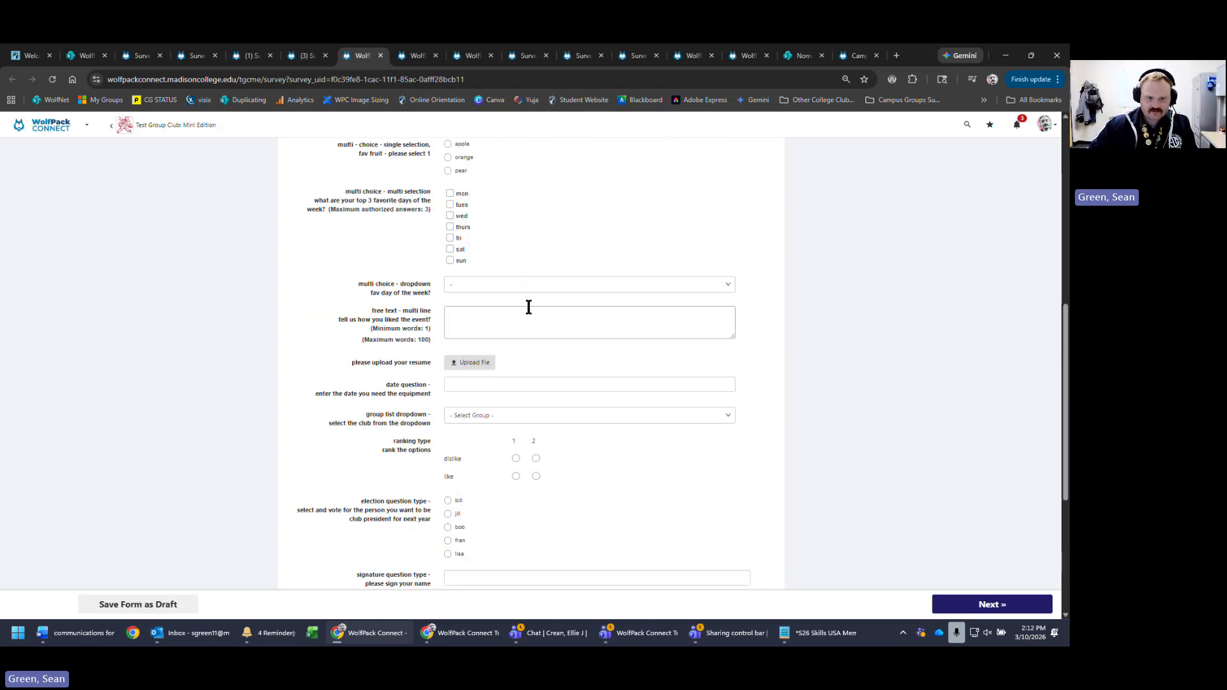
pyautogui.click(910, 394)
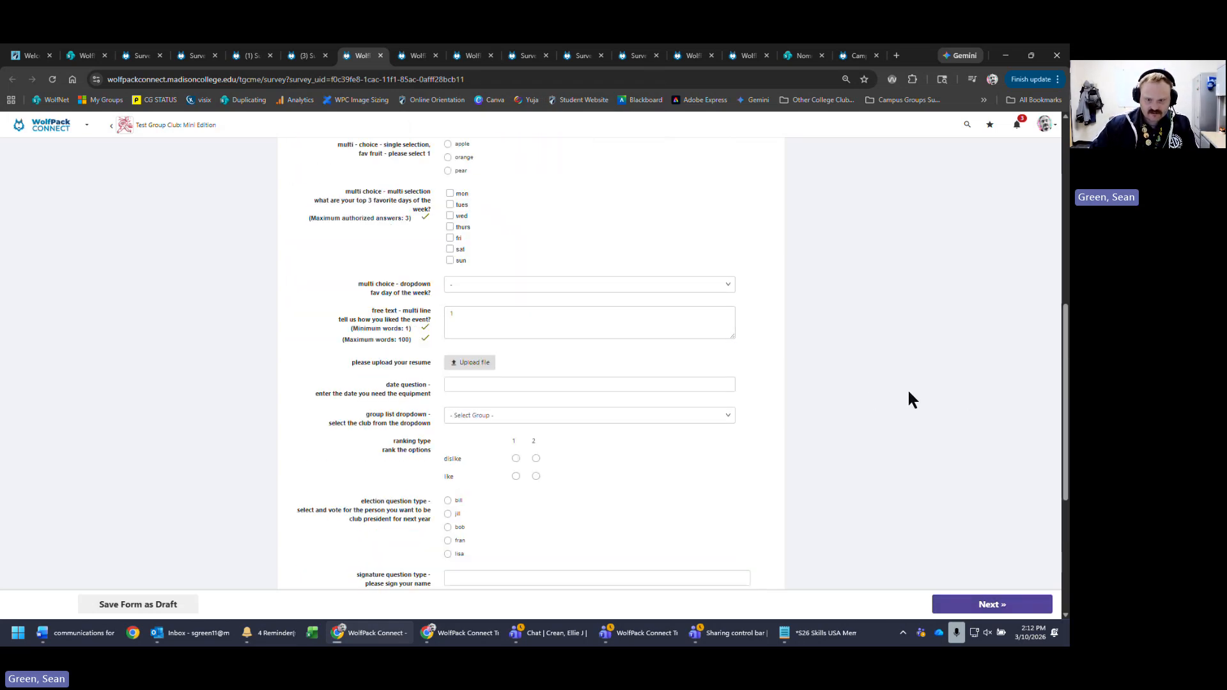
pyautogui.scroll(-5, 910, 396)
pyautogui.click(985, 609)
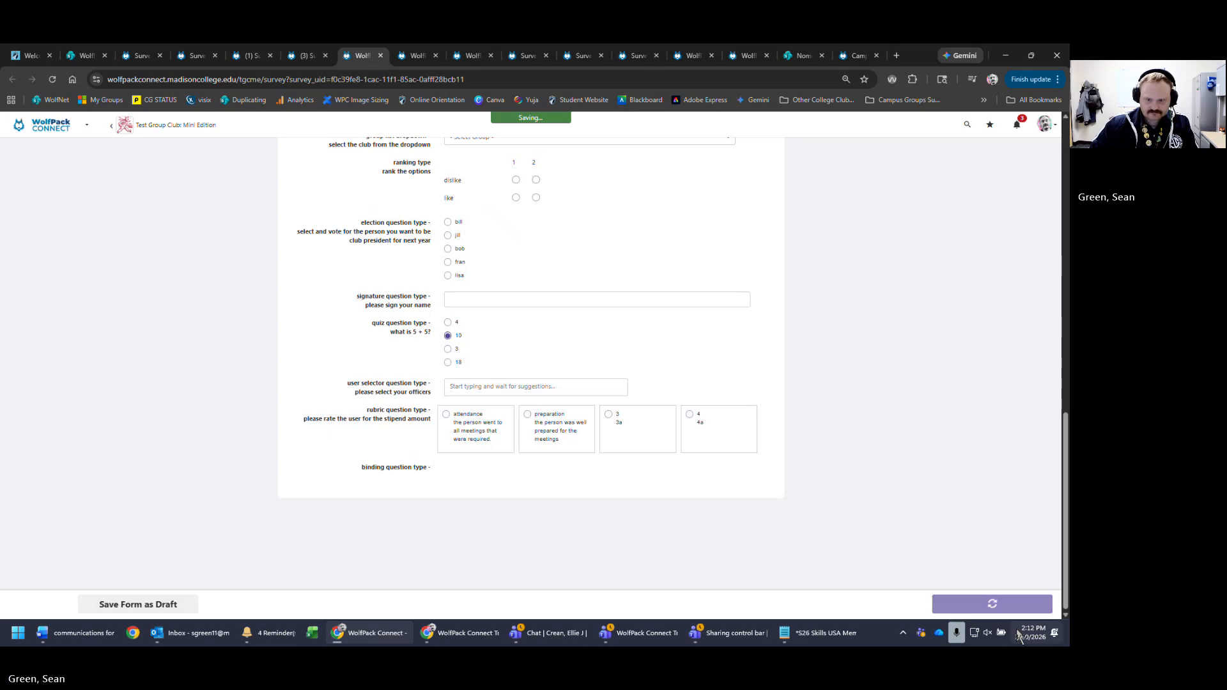
pyautogui.click(988, 604)
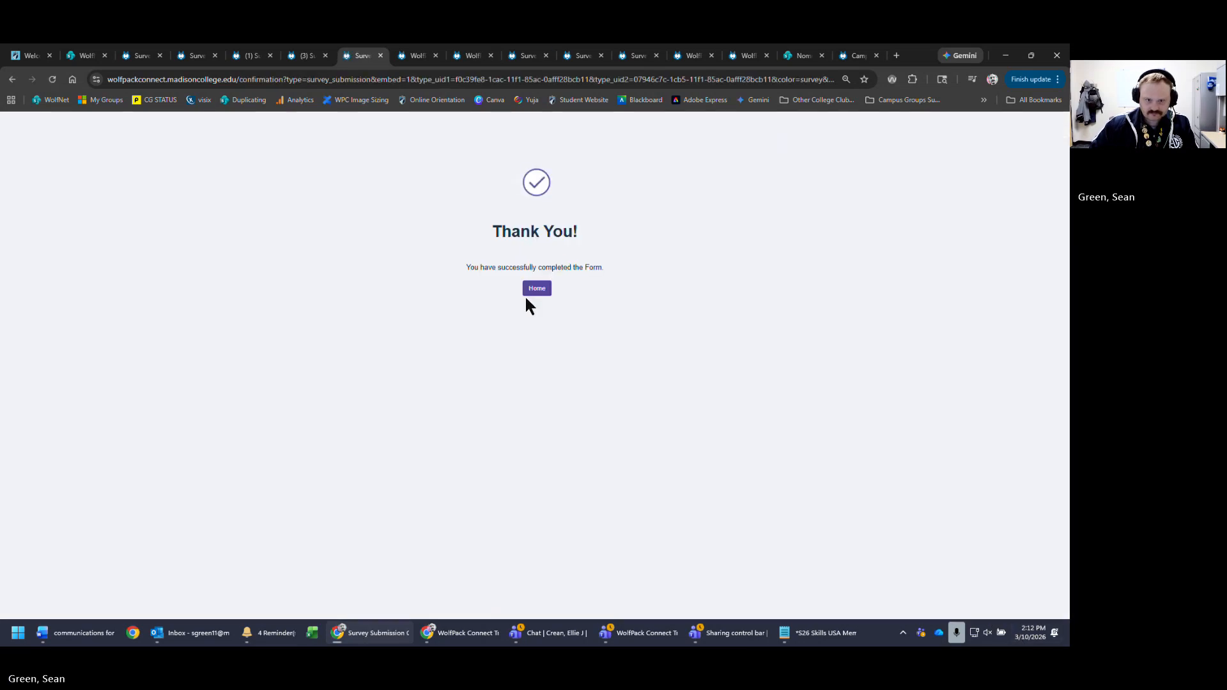
# - From Home, go to Test Group Club: Mini Edition's Surveys & Forms and open Form for March 10th
pyautogui.click(537, 289)
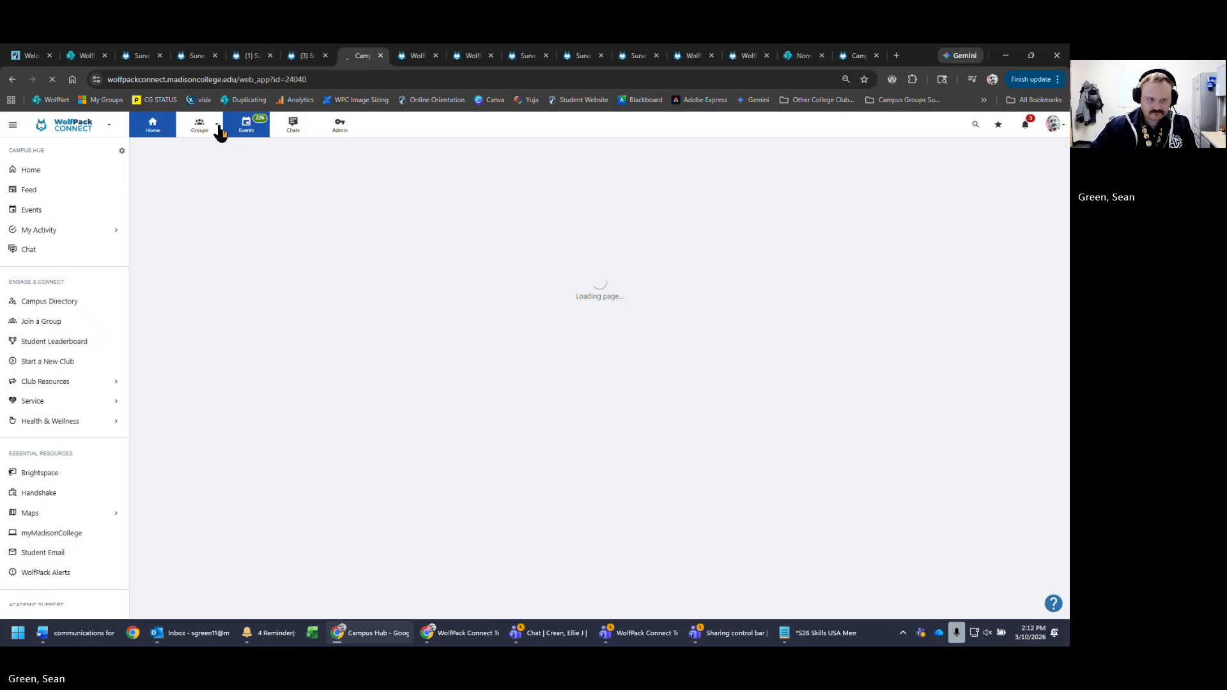
pyautogui.click(201, 126)
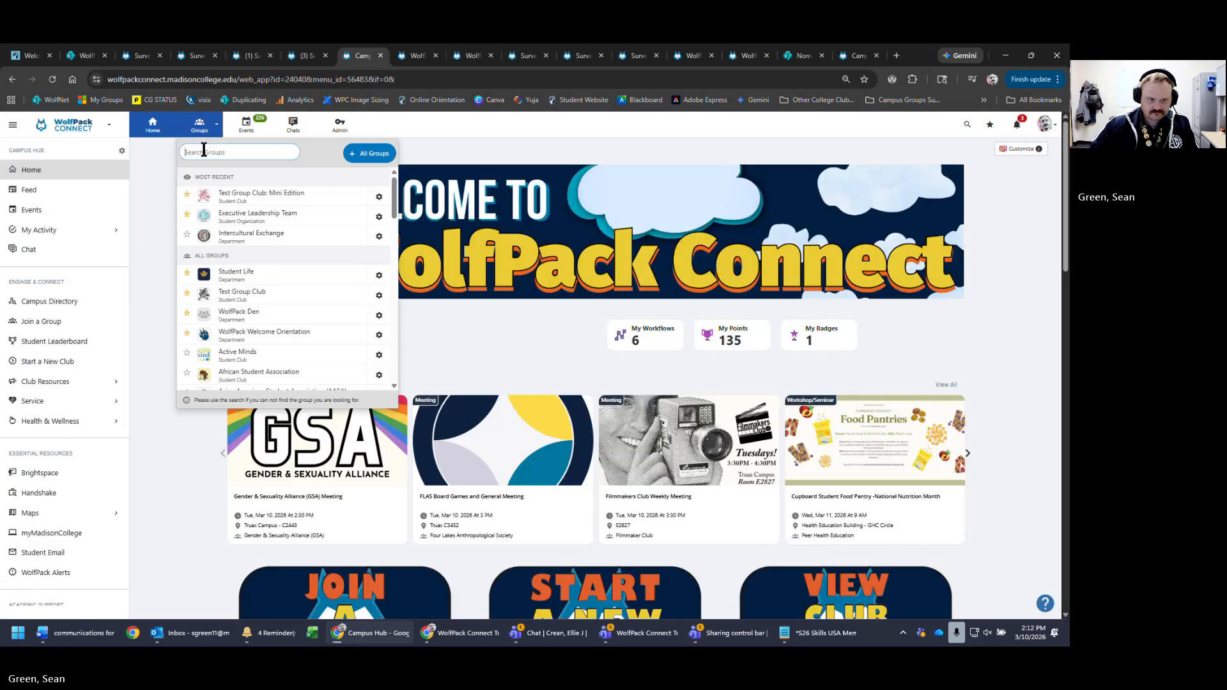
pyautogui.click(272, 203)
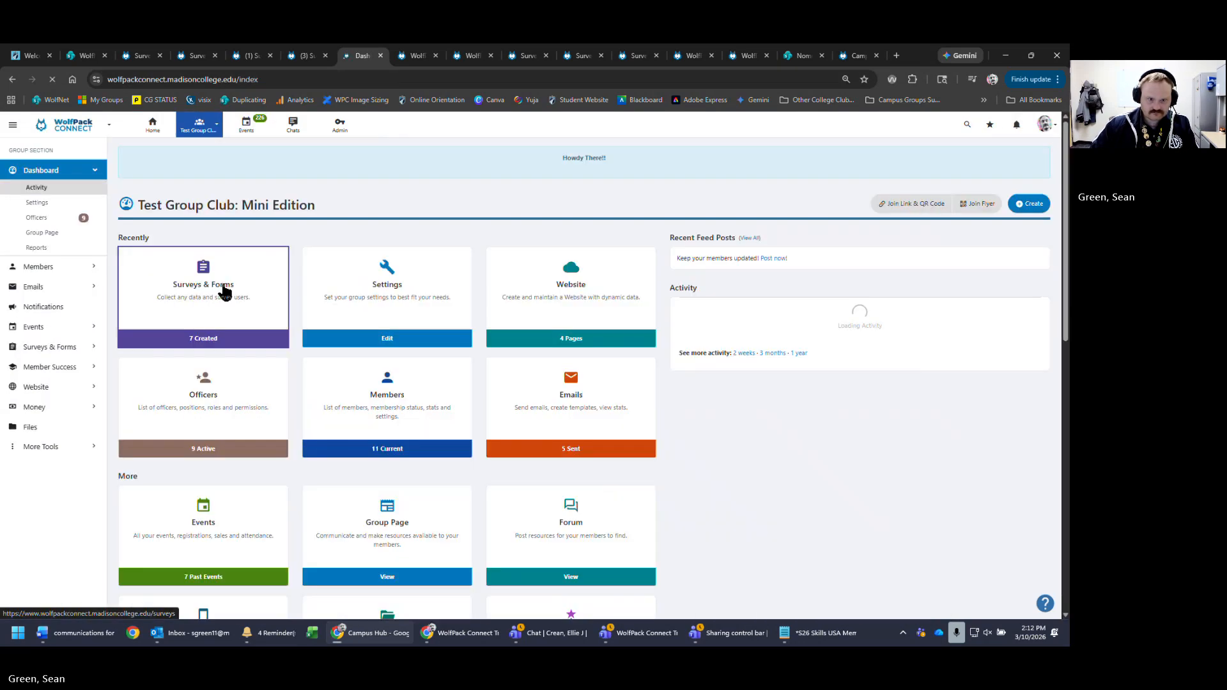
pyautogui.click(233, 267)
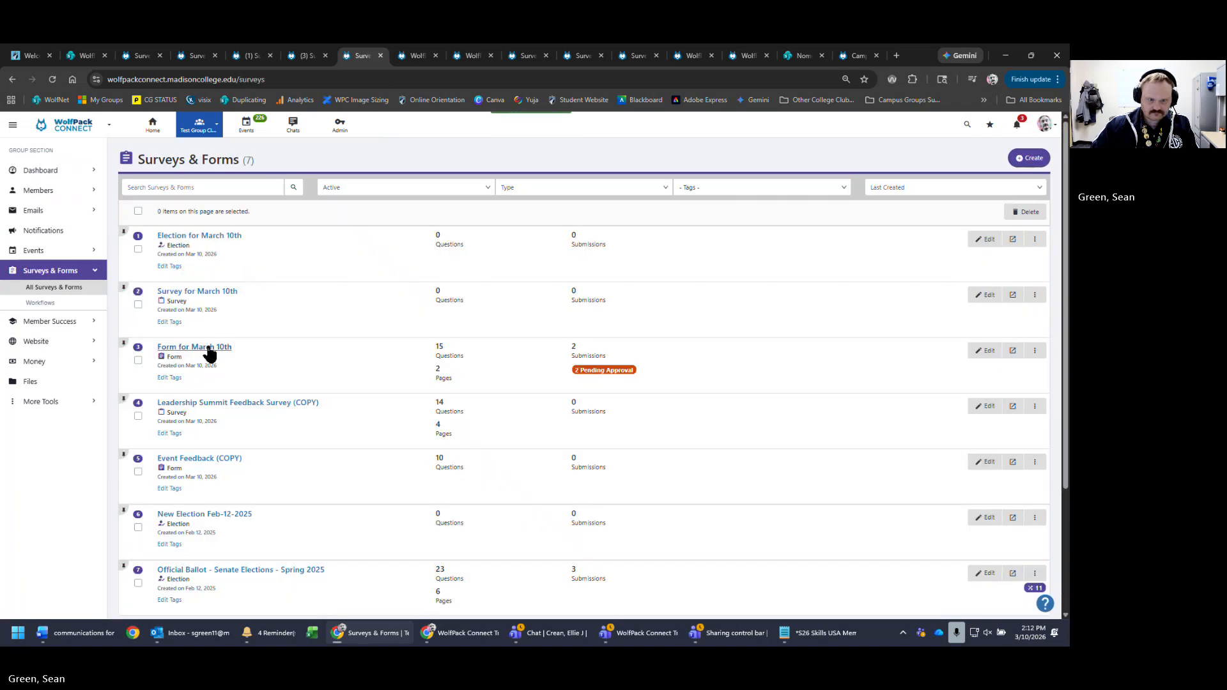
pyautogui.click(208, 347)
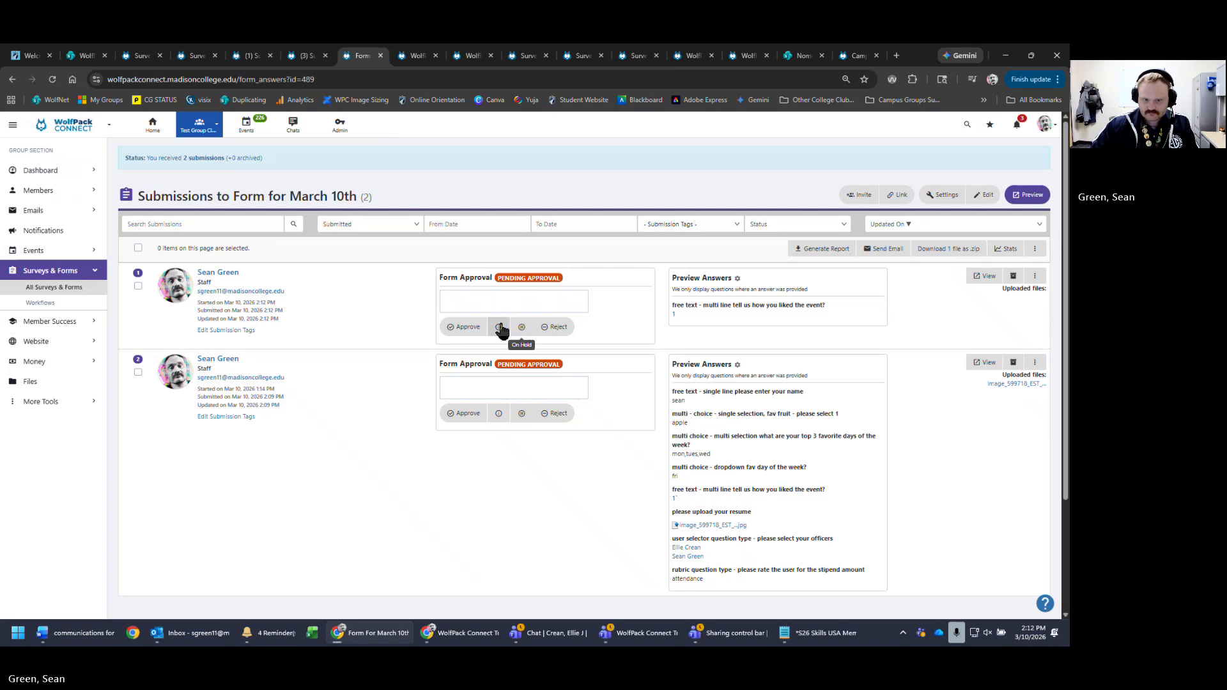
# - Open and close the first submission's actions menu, then return to All Surveys & Forms
pyautogui.click(1039, 276)
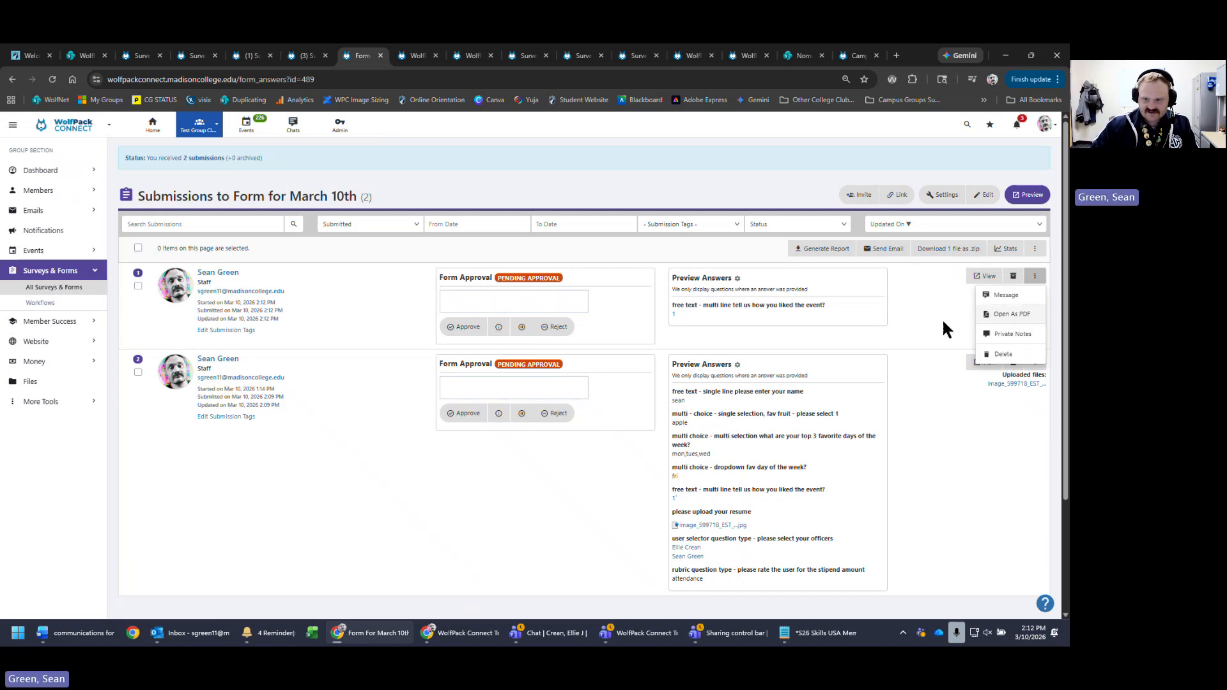
pyautogui.click(926, 329)
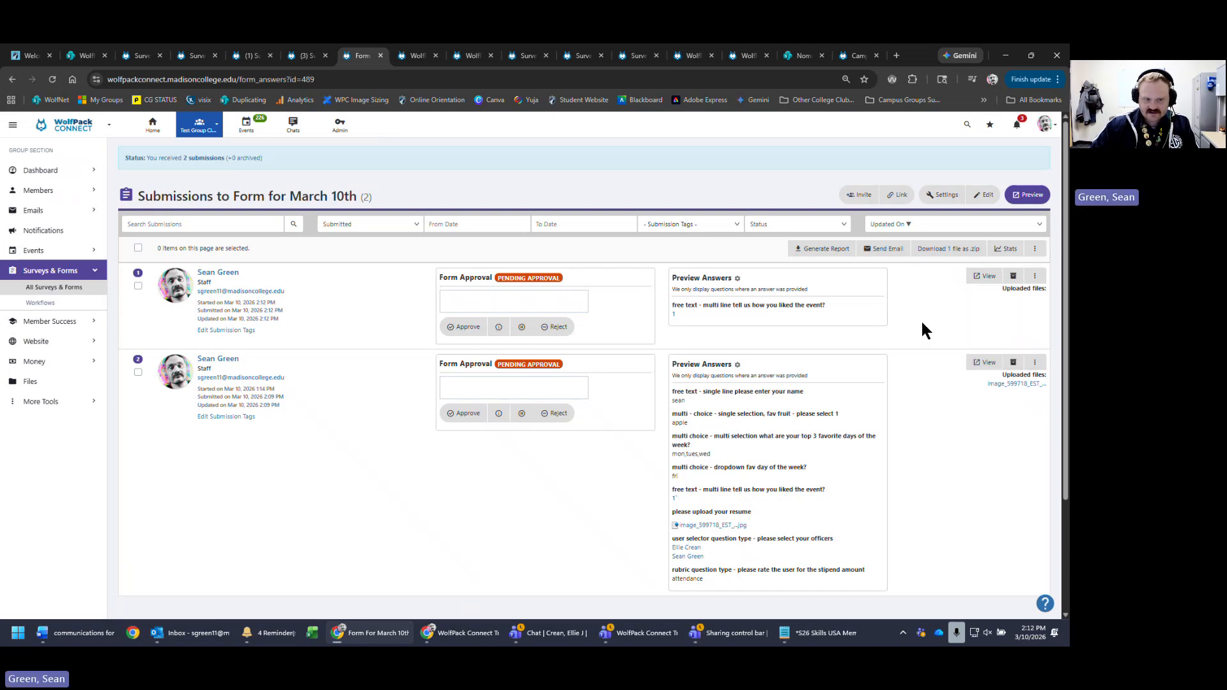
pyautogui.click(48, 288)
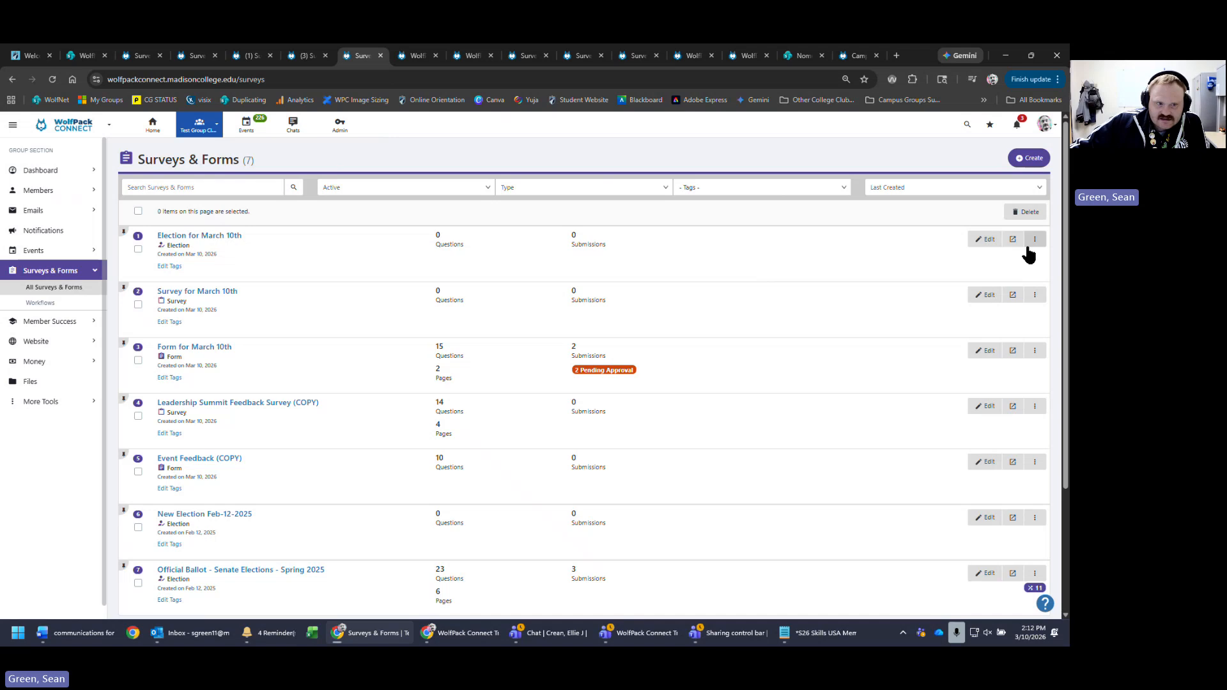
# - Open Election for March 10th in the survey builder and add an election-type question
pyautogui.click(233, 238)
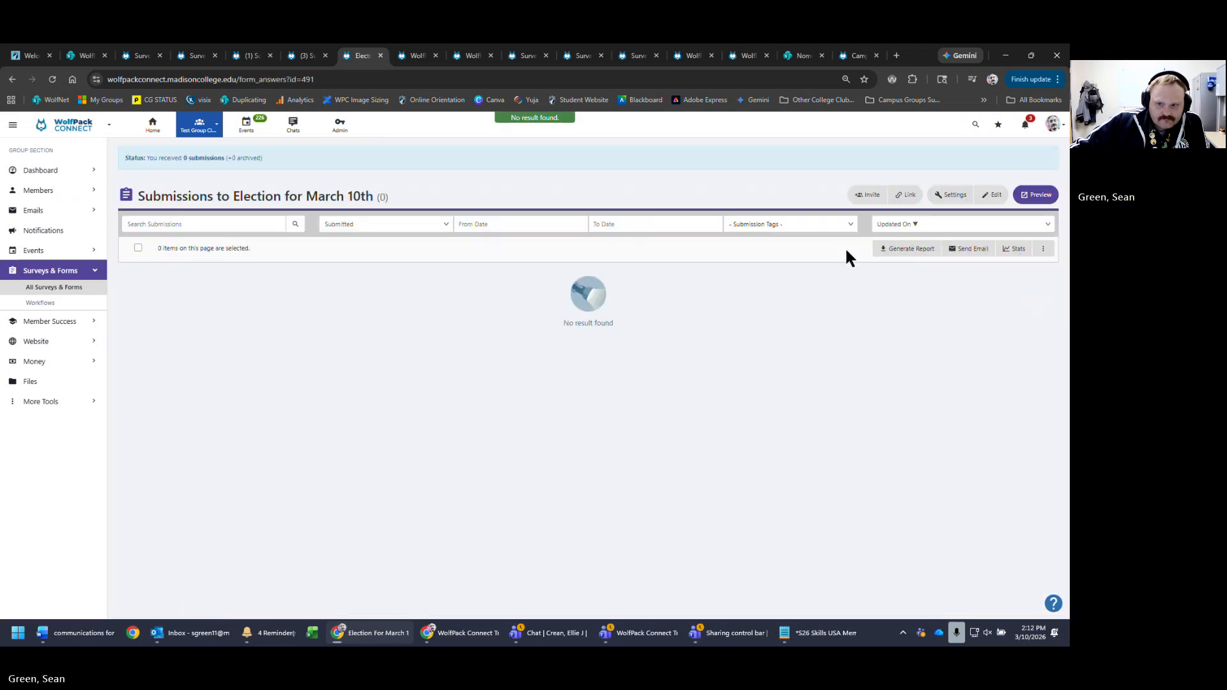
pyautogui.click(993, 198)
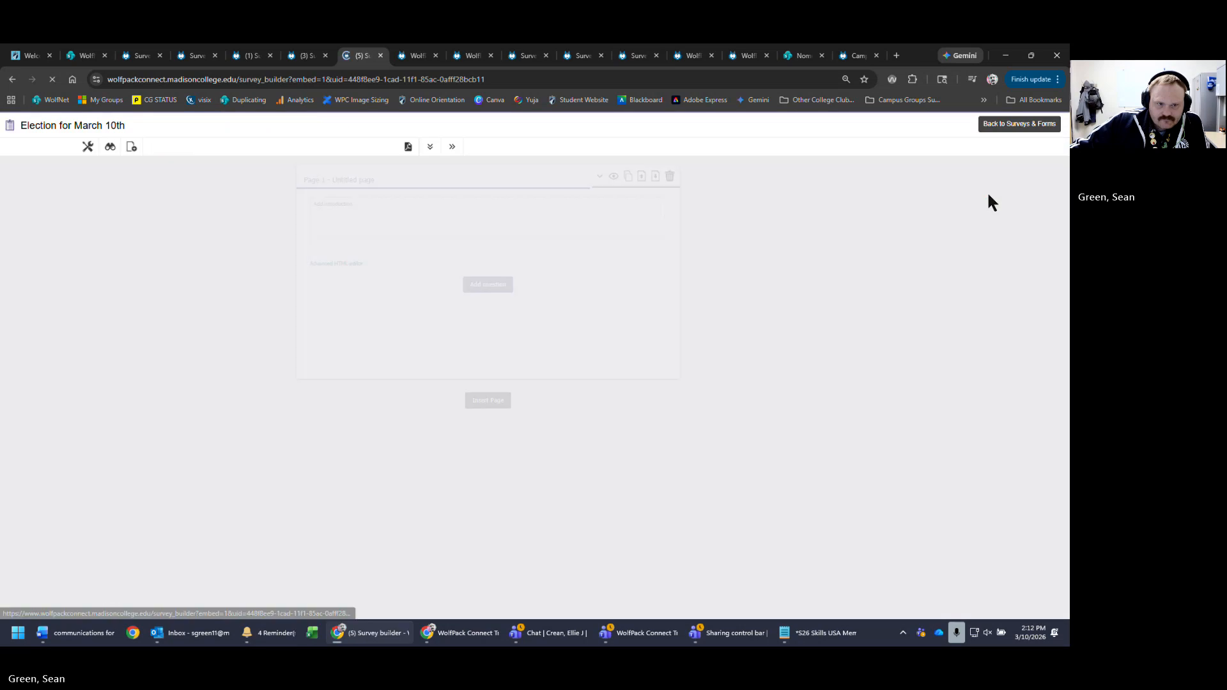
pyautogui.click(483, 284)
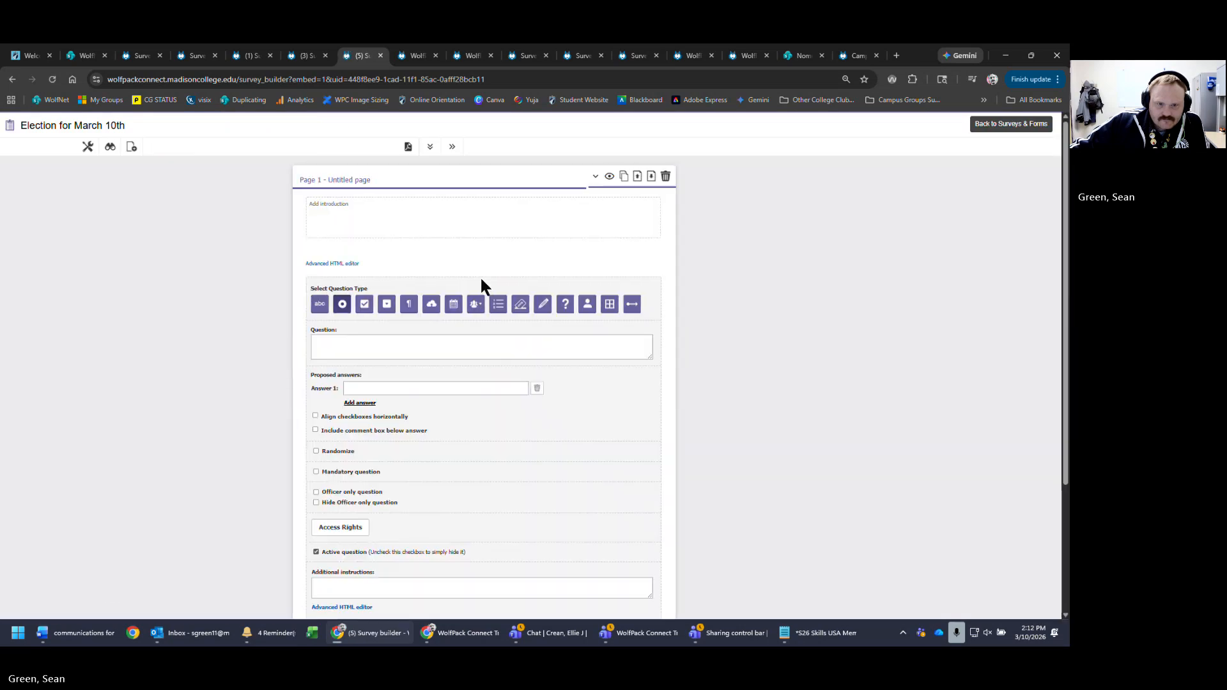
pyautogui.scroll(-1, 582, 306)
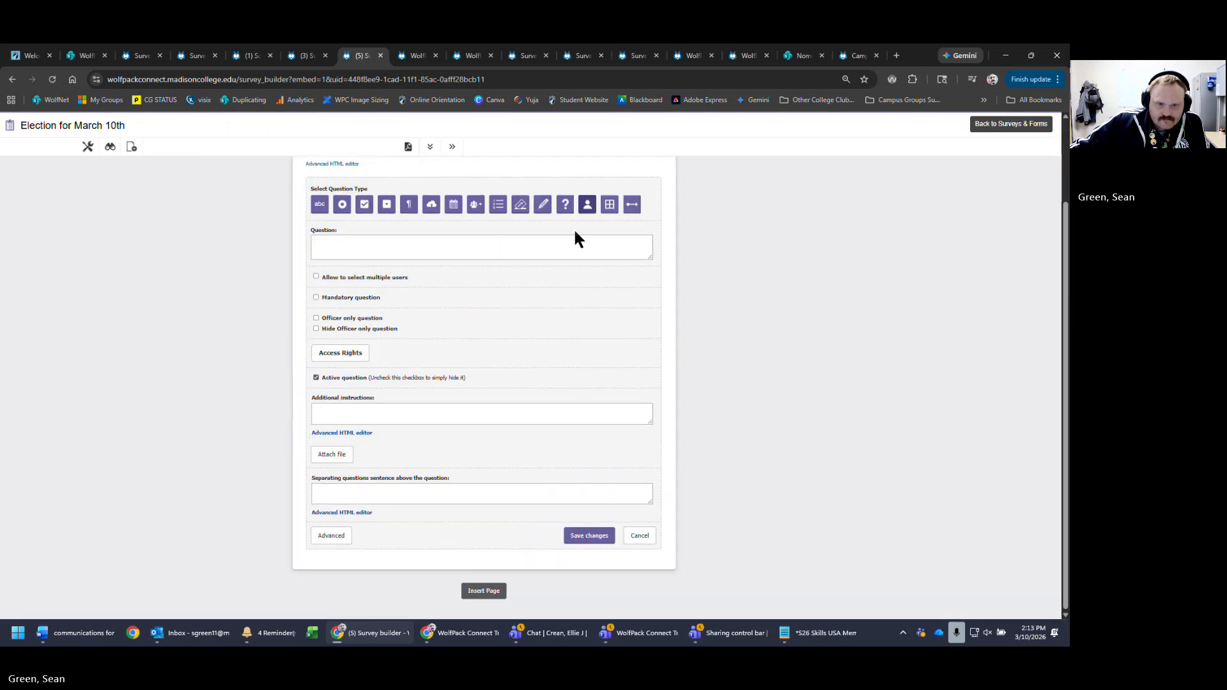
pyautogui.click(520, 204)
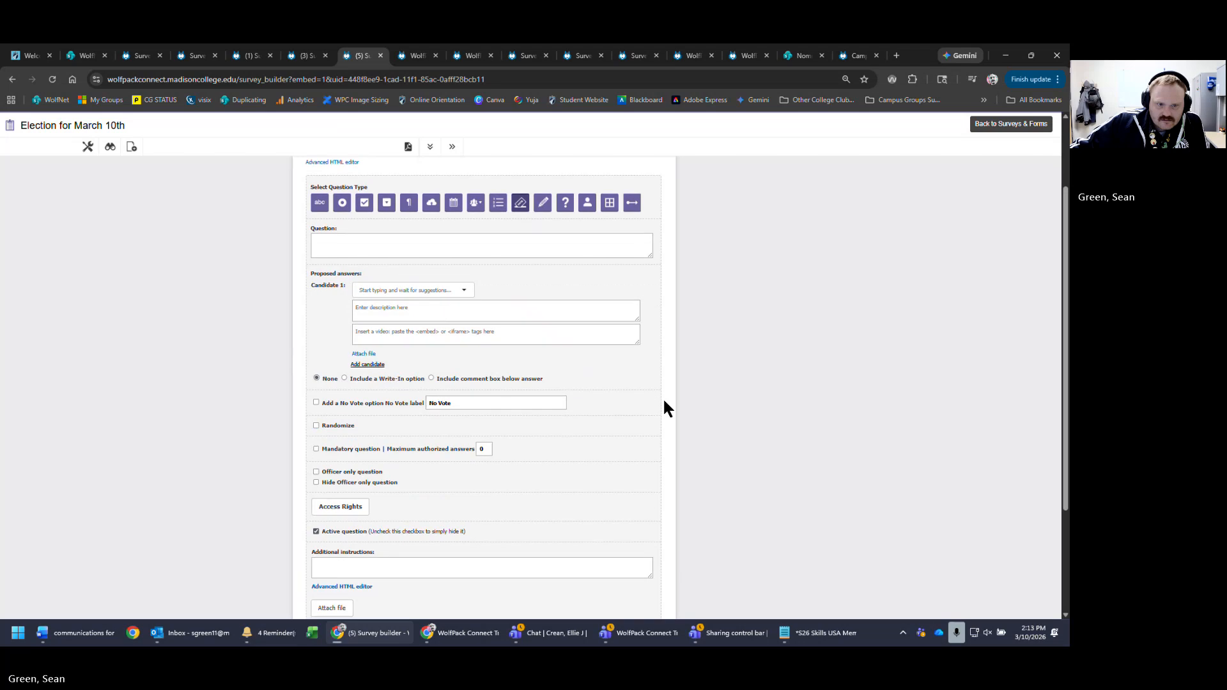
pyautogui.scroll(2, 853, 584)
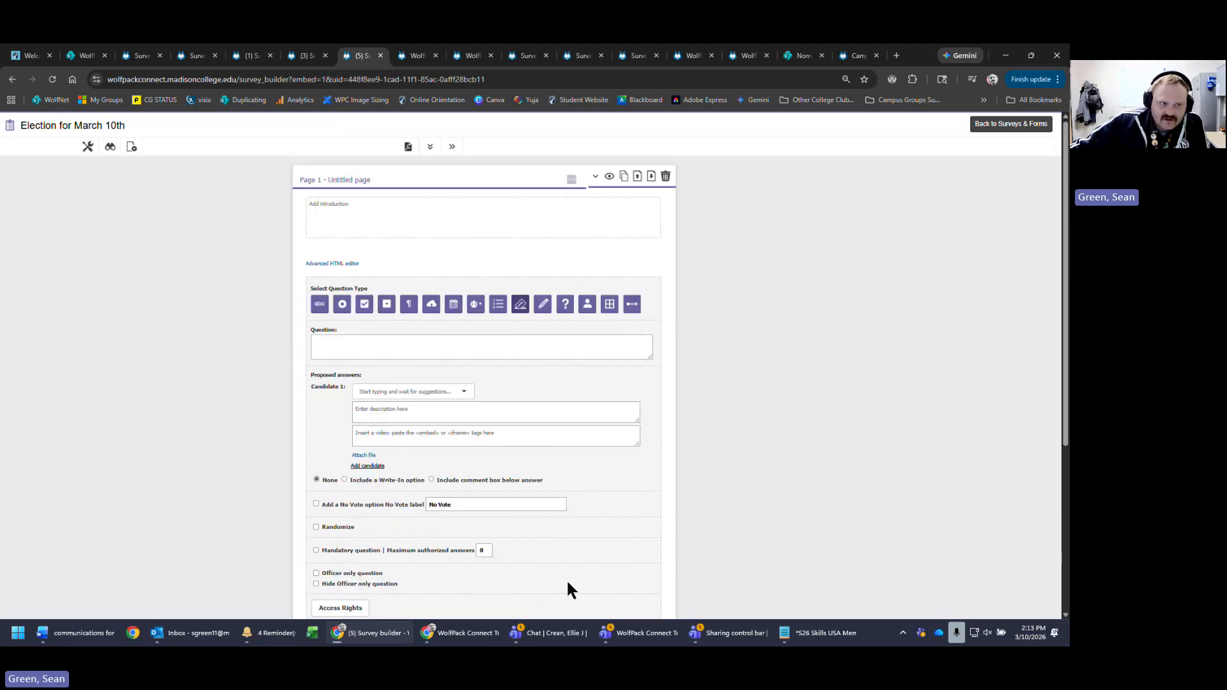
# - Enter the question 'select the club president for next year' and choose the matching member as Candidate 1
pyautogui.click(535, 349)
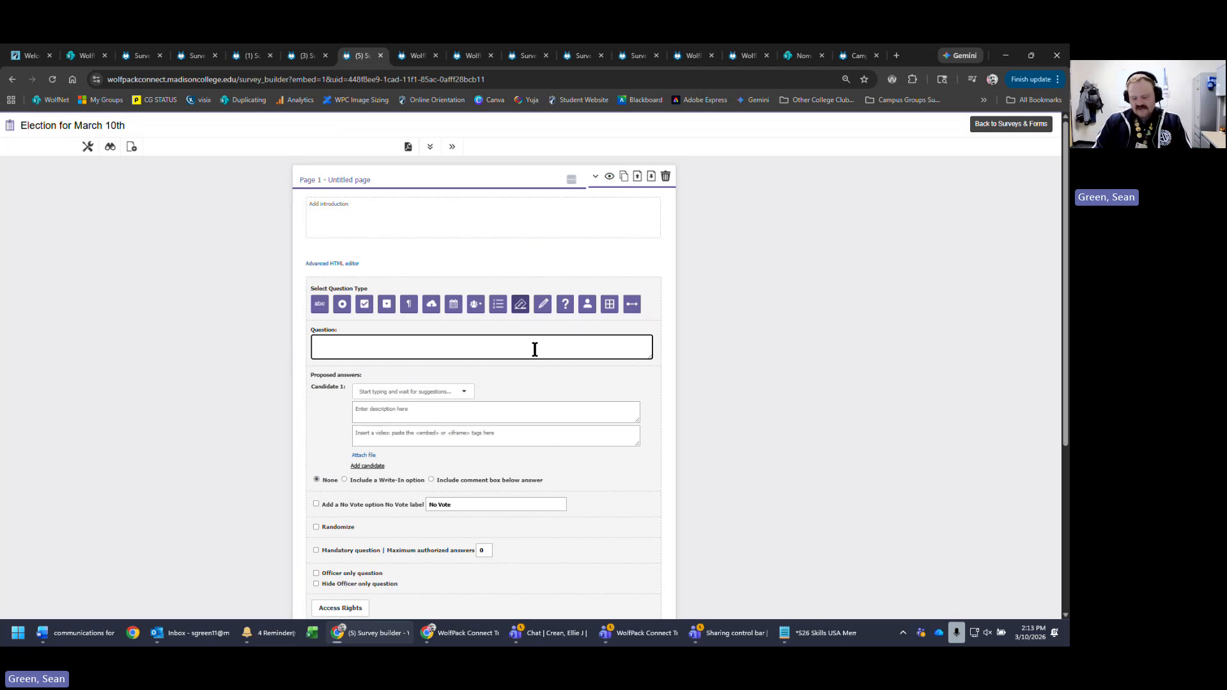
pyautogui.write('select the c')
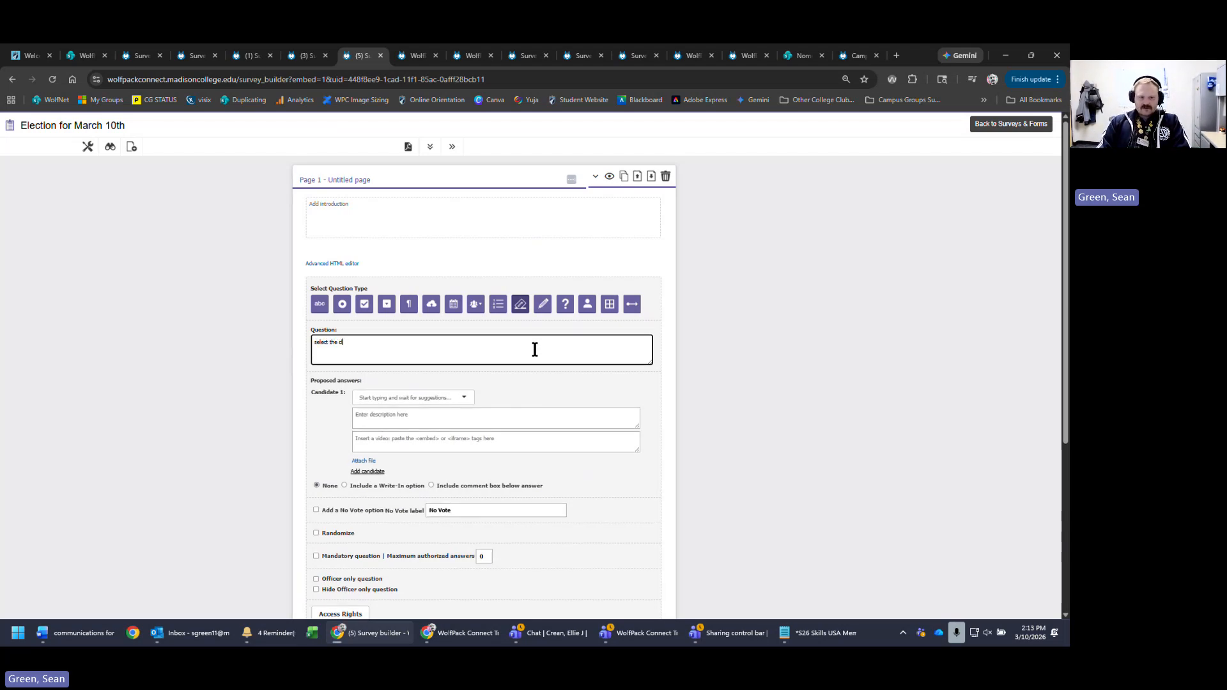
pyautogui.write('lub president for ne')
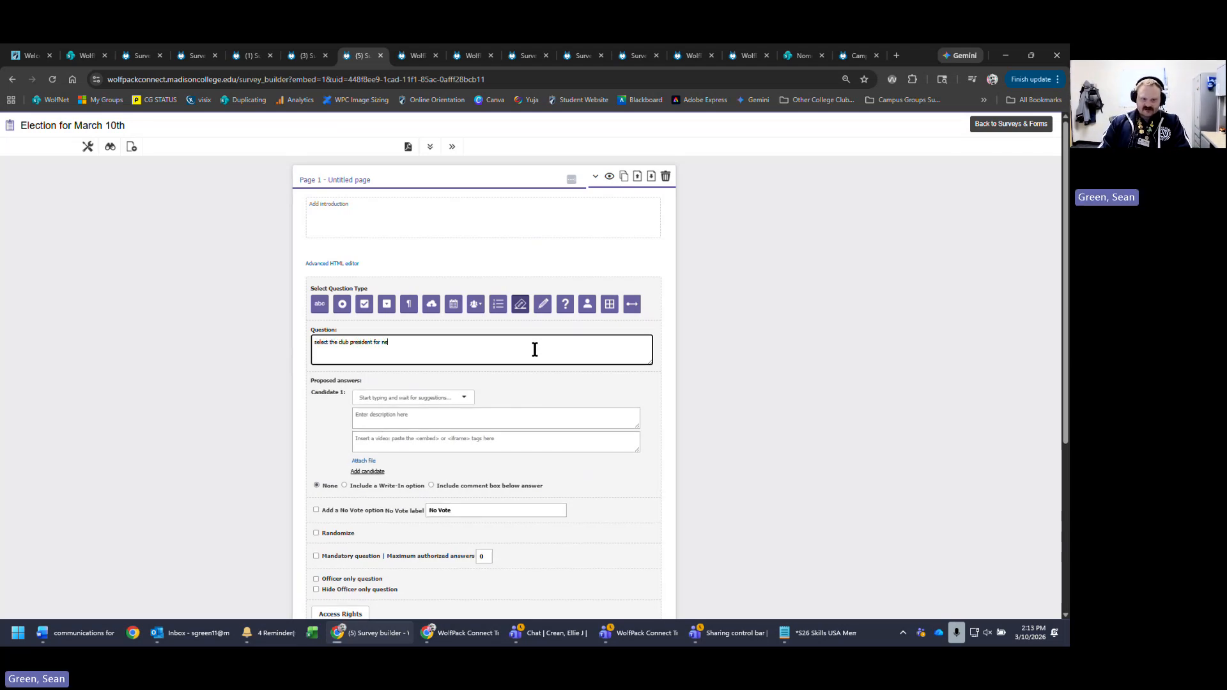
pyautogui.write('xt year')
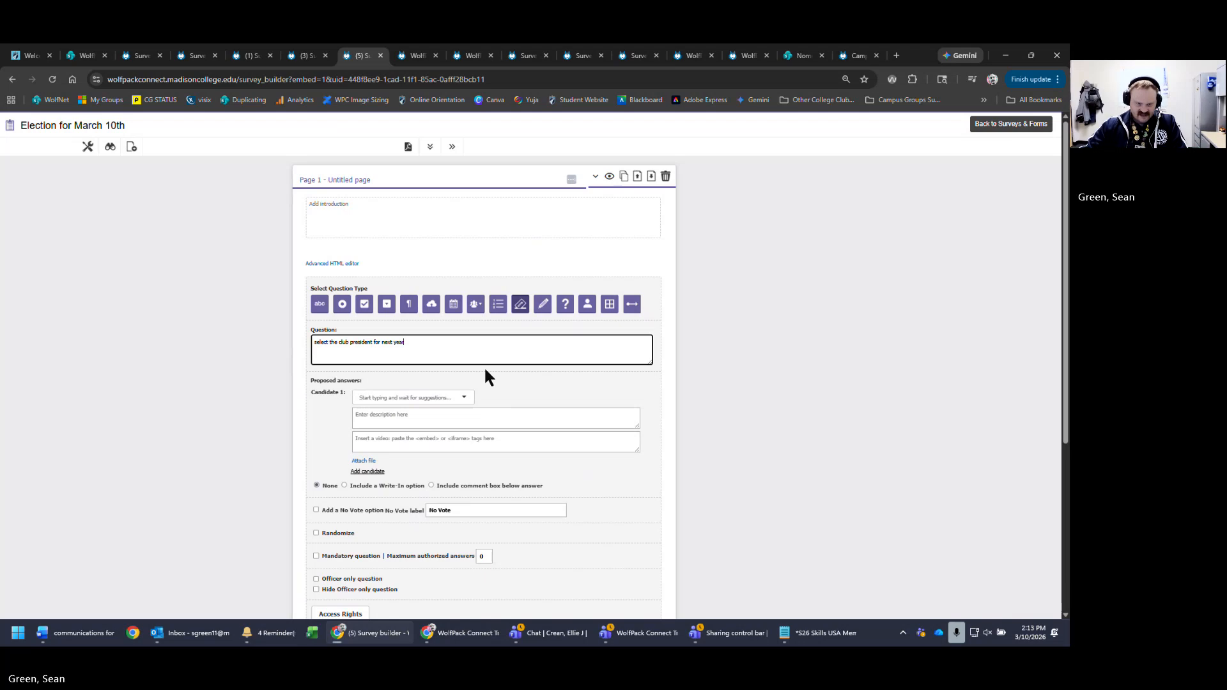
pyautogui.click(447, 396)
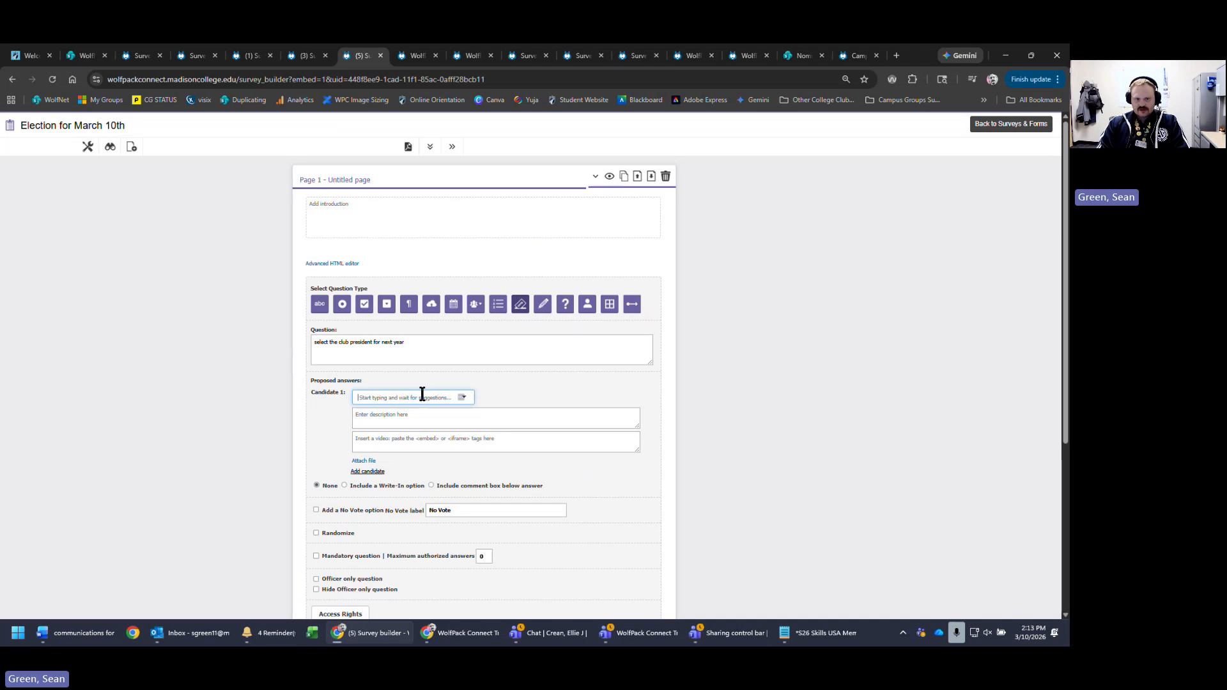
pyautogui.write('sean g')
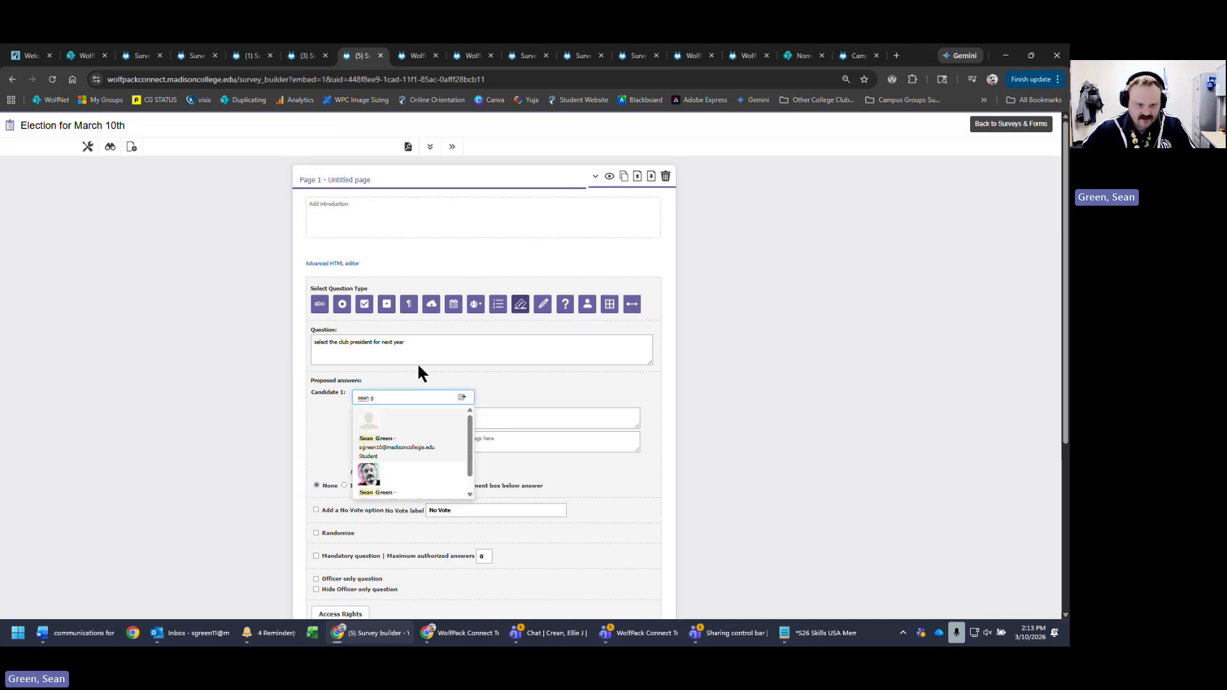
pyautogui.click(414, 484)
# - Write Candidate 1's short description about his interests and music
pyautogui.click(462, 413)
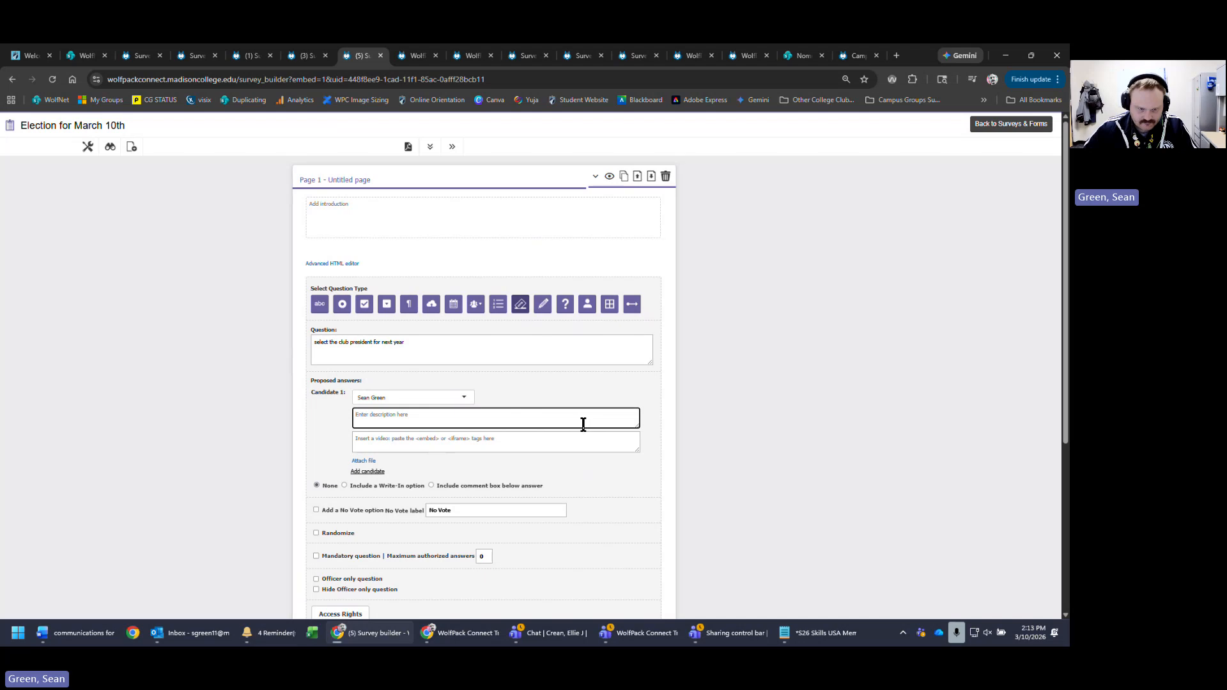
pyautogui.write('this is sean, he likes runniun')
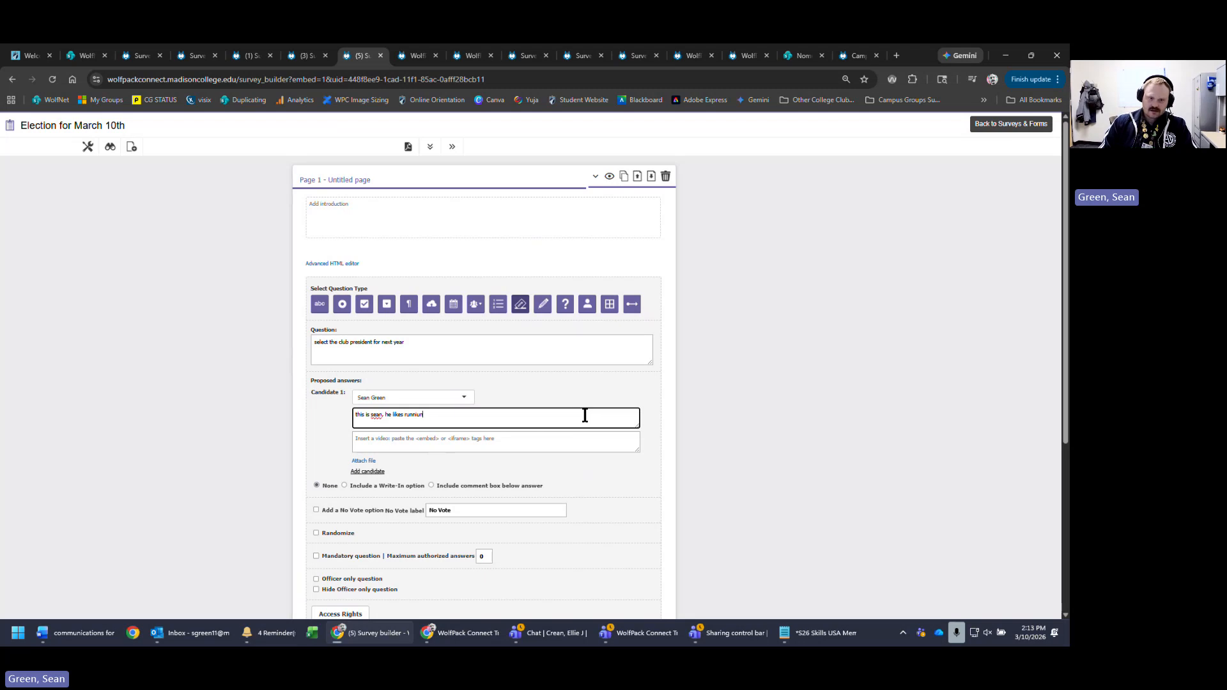
pyautogui.press('BackSpace')
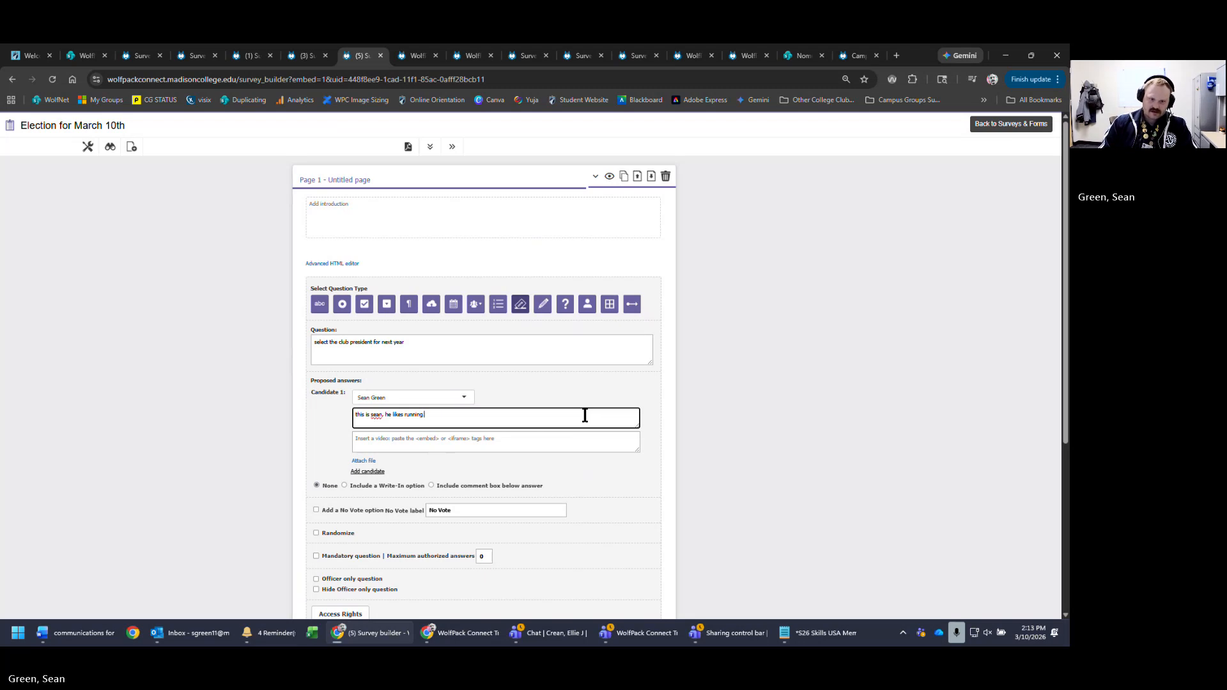
pyautogui.write('and music. he')
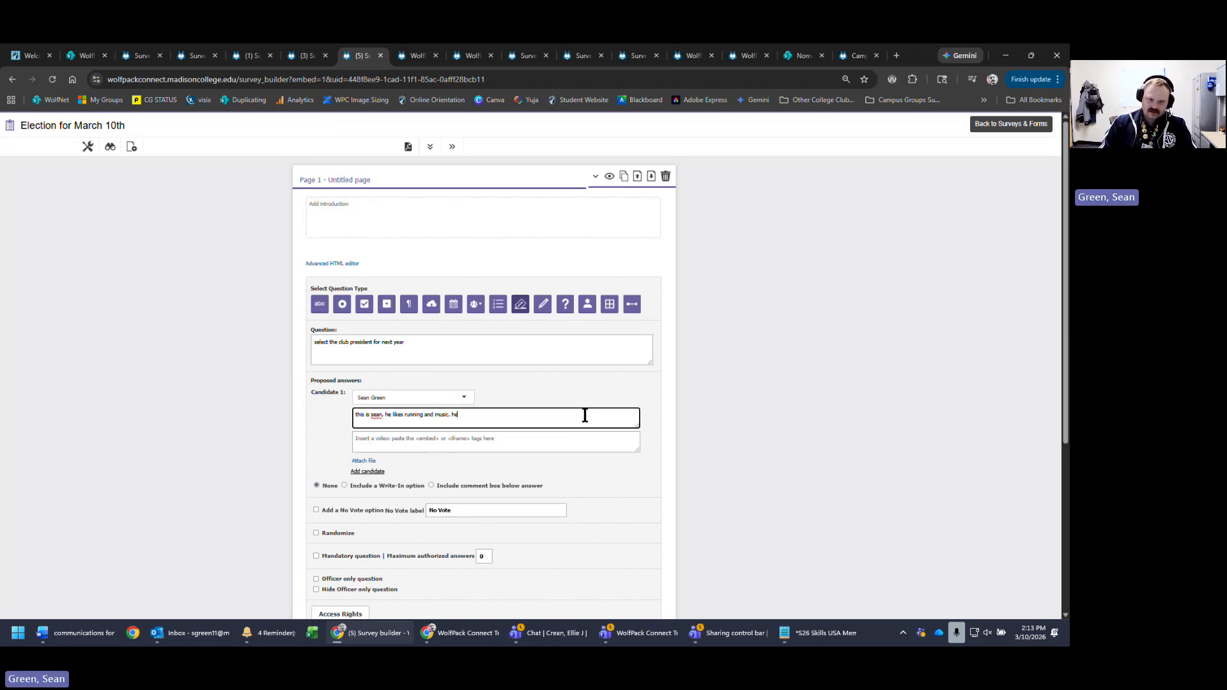
pyautogui.write(' will be a great fit for club president')
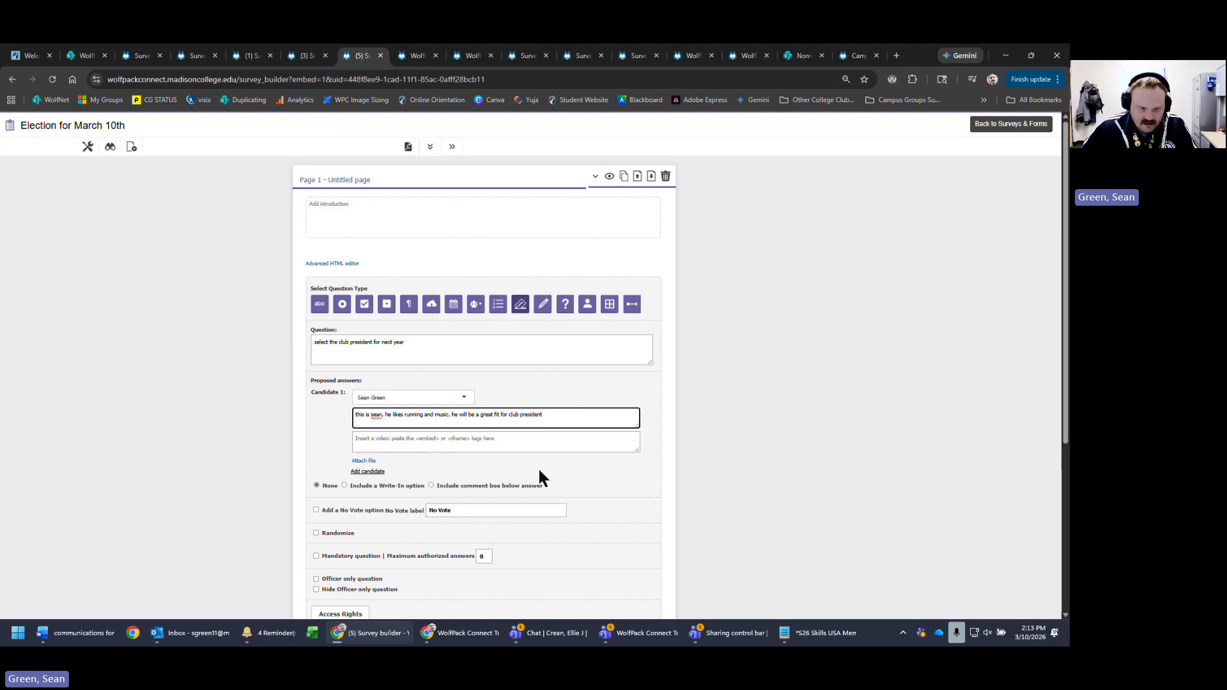
pyautogui.click(548, 444)
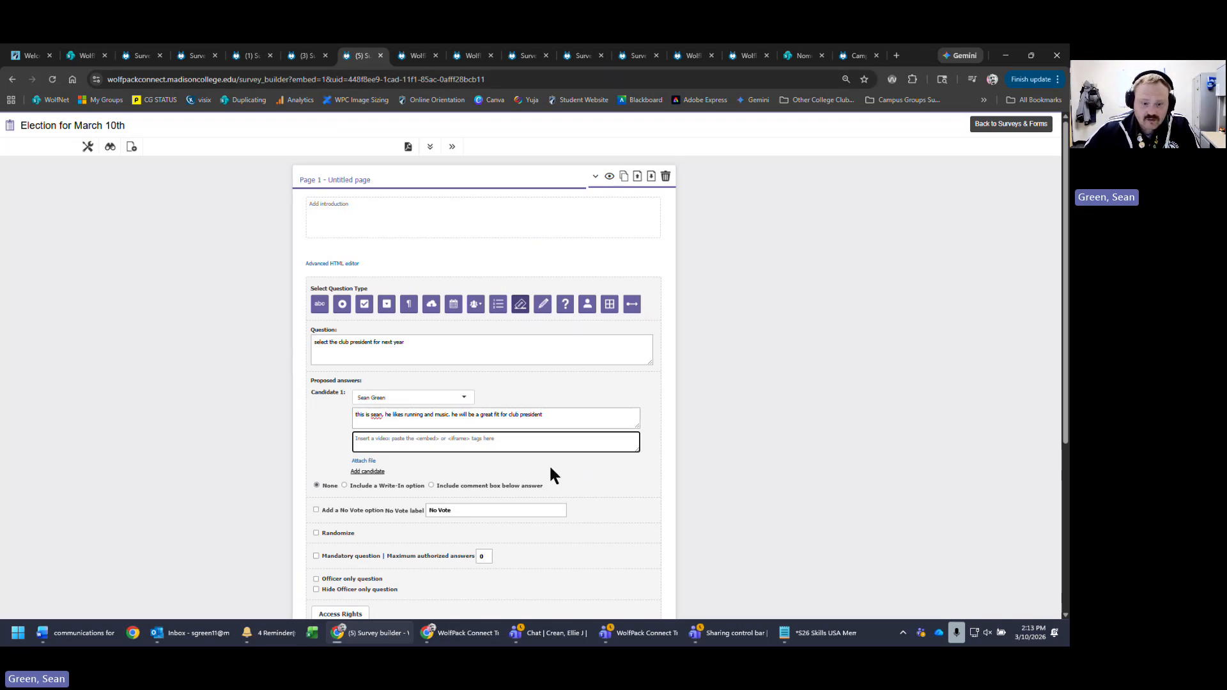
# - Copy the WolfPack Connect Training video's embed code from YouTube's Embed Video dialog and minimize YouTube
pyautogui.click(460, 633)
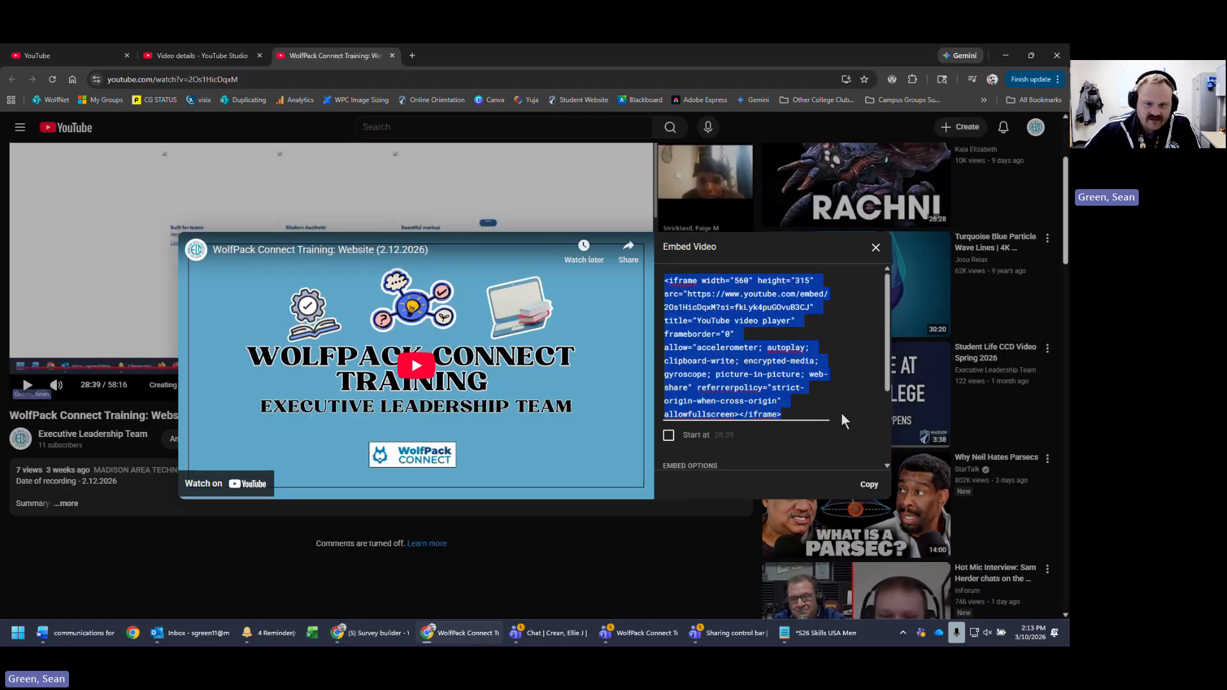
pyautogui.click(868, 485)
pyautogui.click(1005, 55)
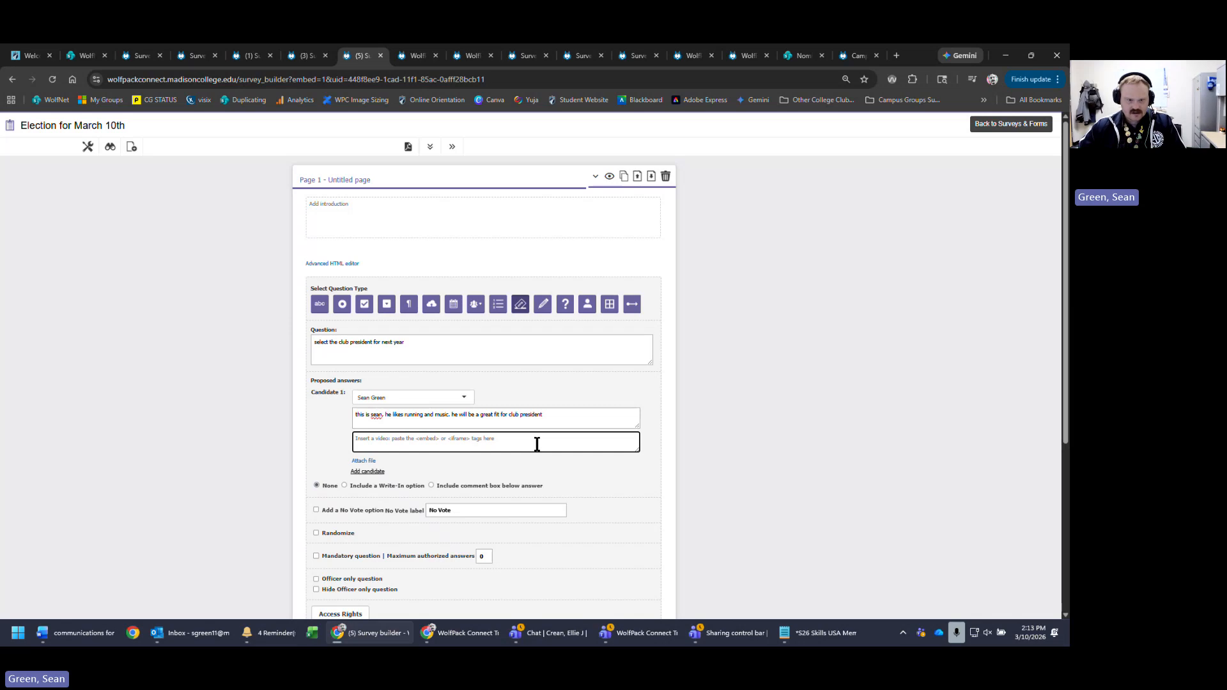
# - Paste the training video's iframe embed code into Candidate 1's video field and widen the field
pyautogui.hotkey('ctrl', 'v')
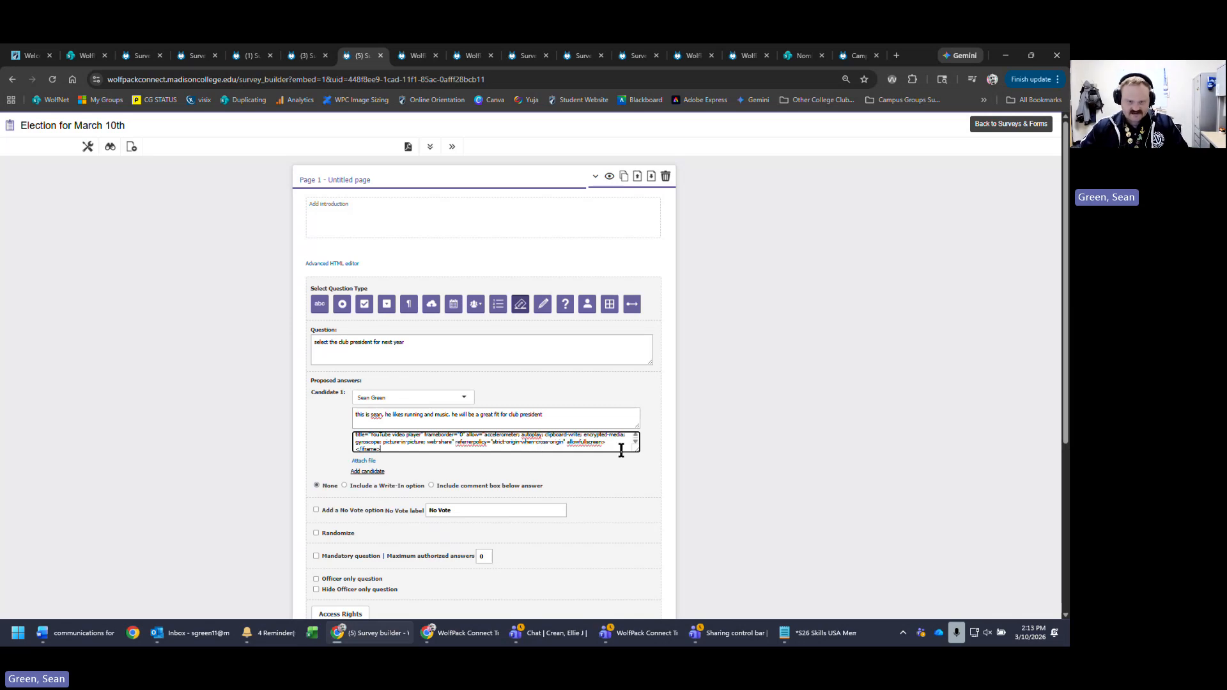
pyautogui.moveTo(638, 450); pyautogui.dragTo(667, 460)
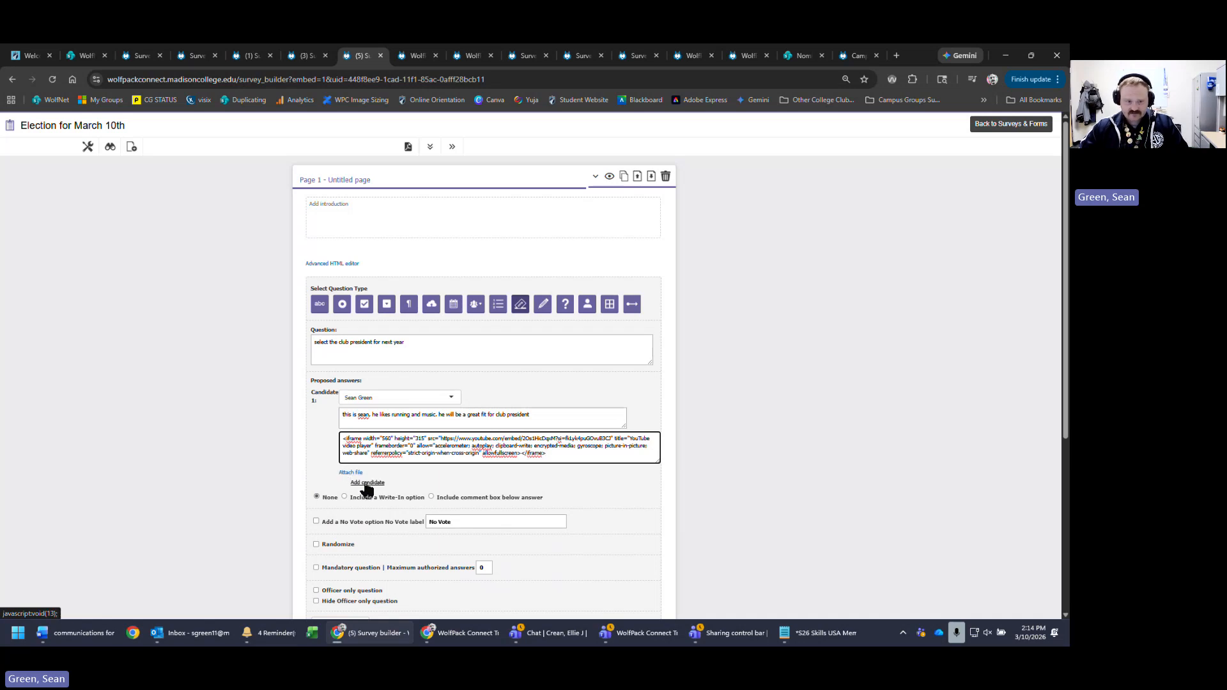
pyautogui.scroll(-3, 281, 241)
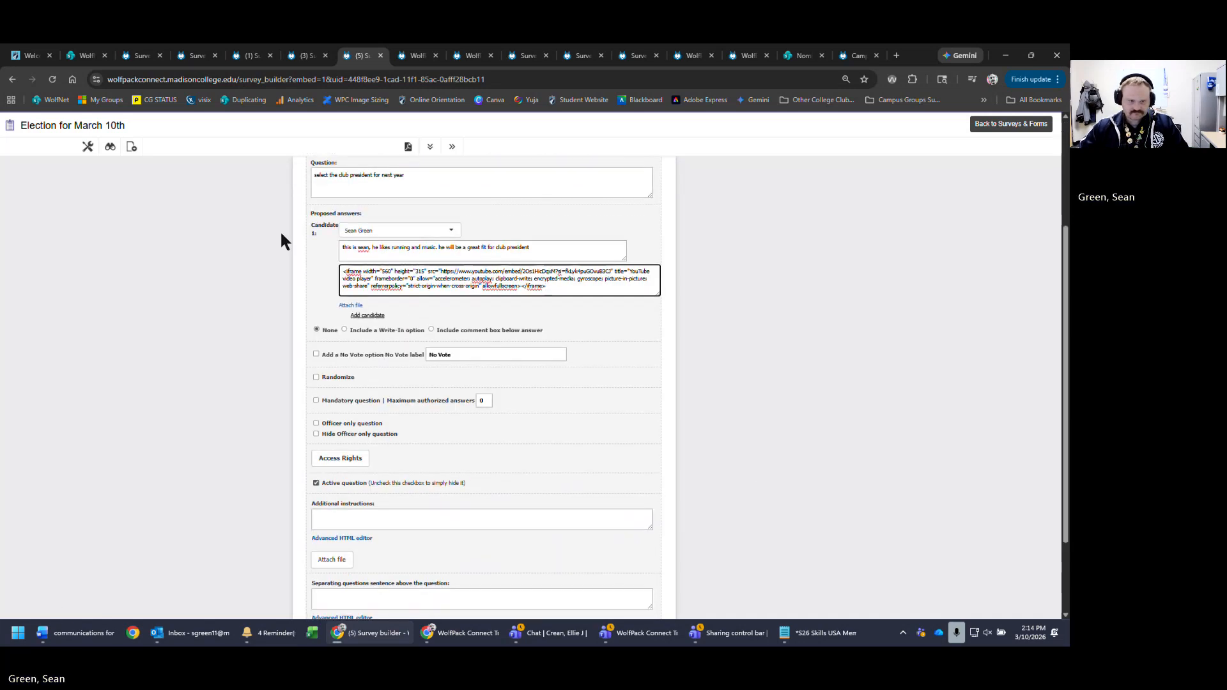
# - Add a second candidate and select the matching club member as Candidate 2
pyautogui.click(378, 316)
pyautogui.click(414, 323)
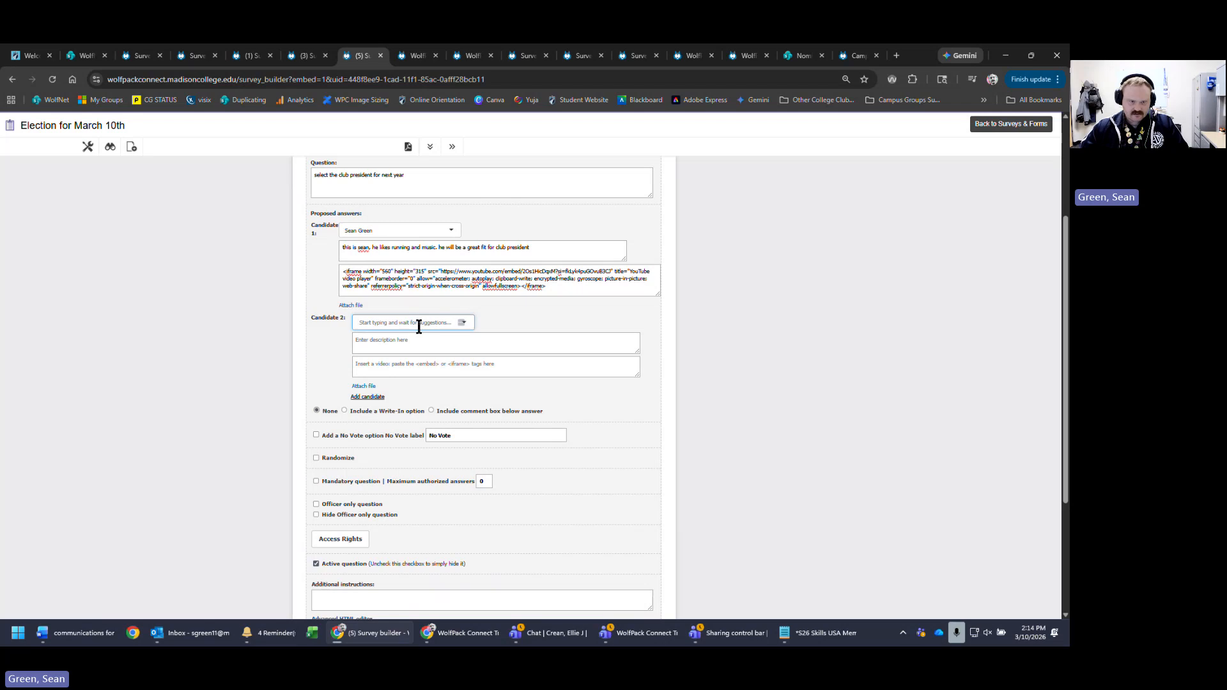
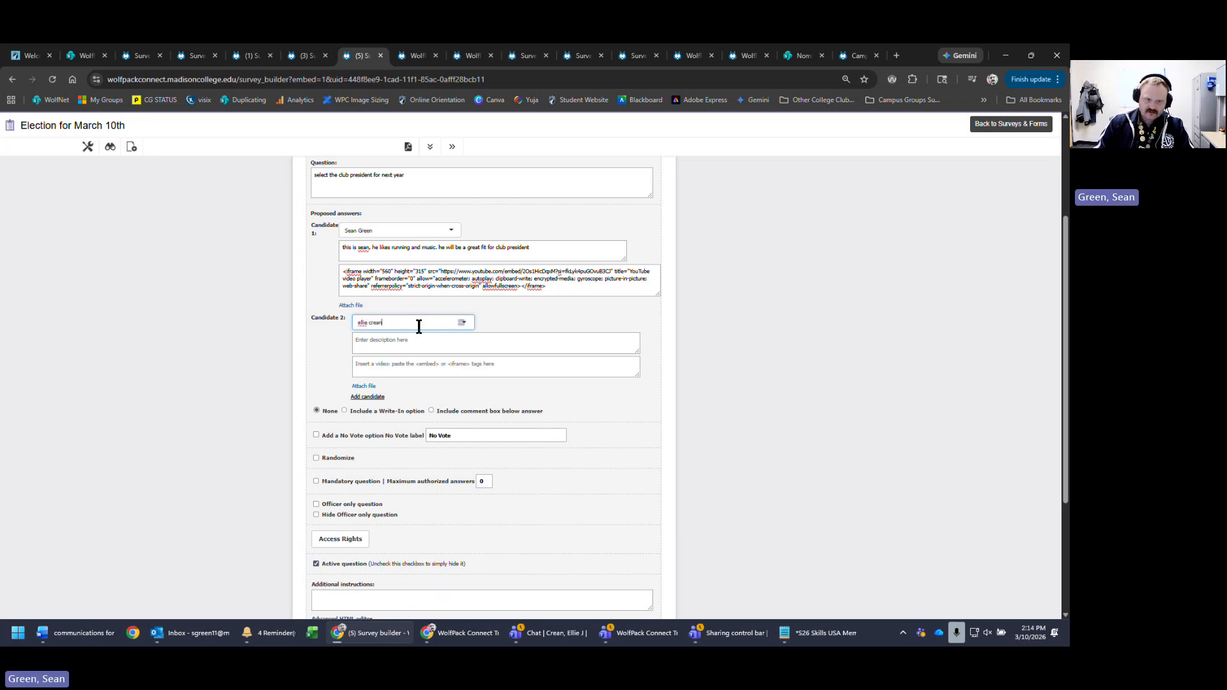
pyautogui.click(389, 378)
# - Give Candidate 2 the description 'she likes to play basketball.' and paste the same video embed code
pyautogui.click(578, 343)
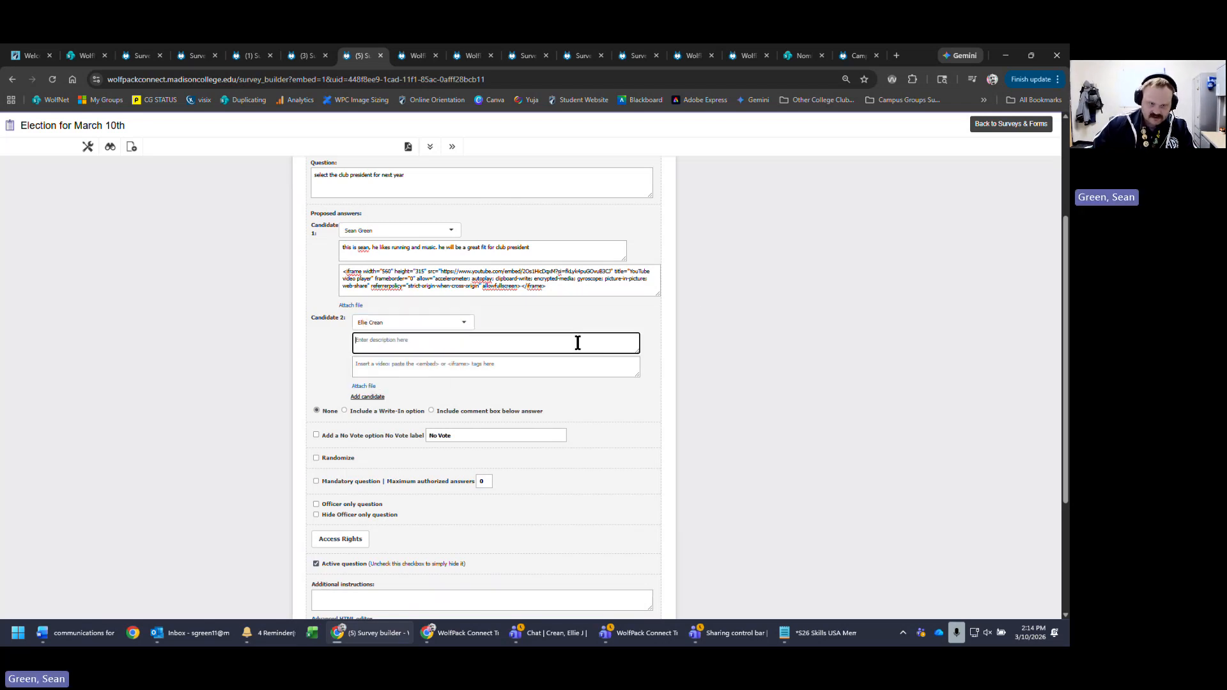
pyautogui.write('t, she li')
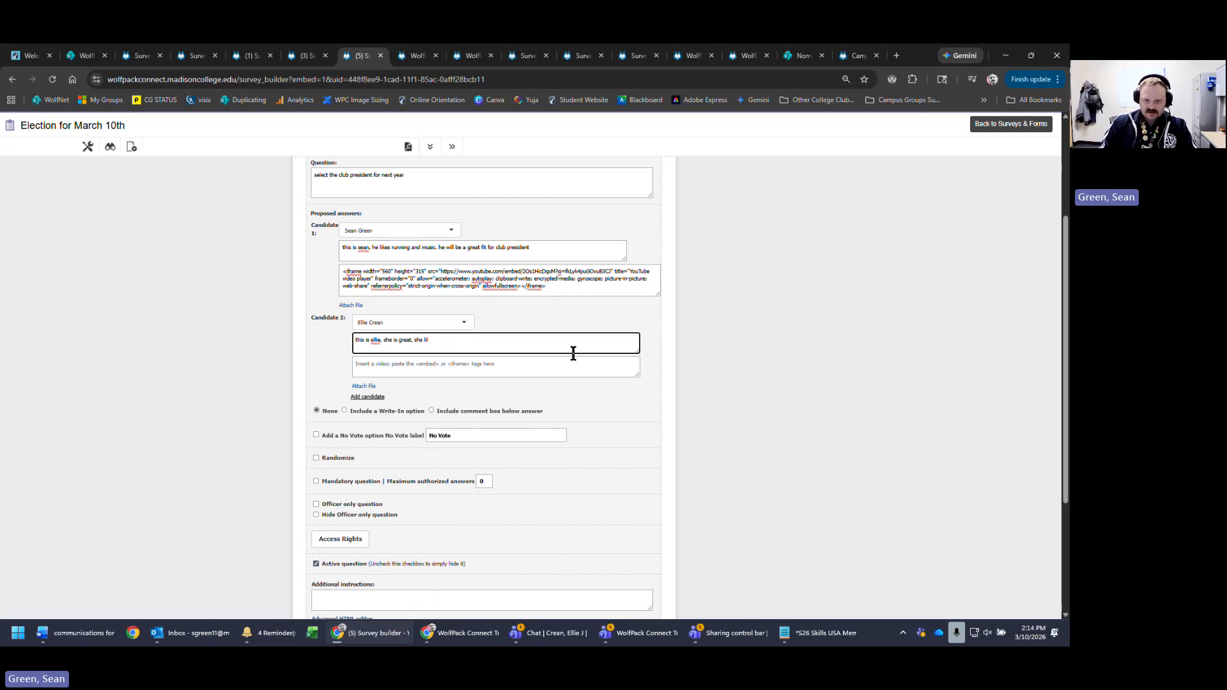
pyautogui.write('kes to')
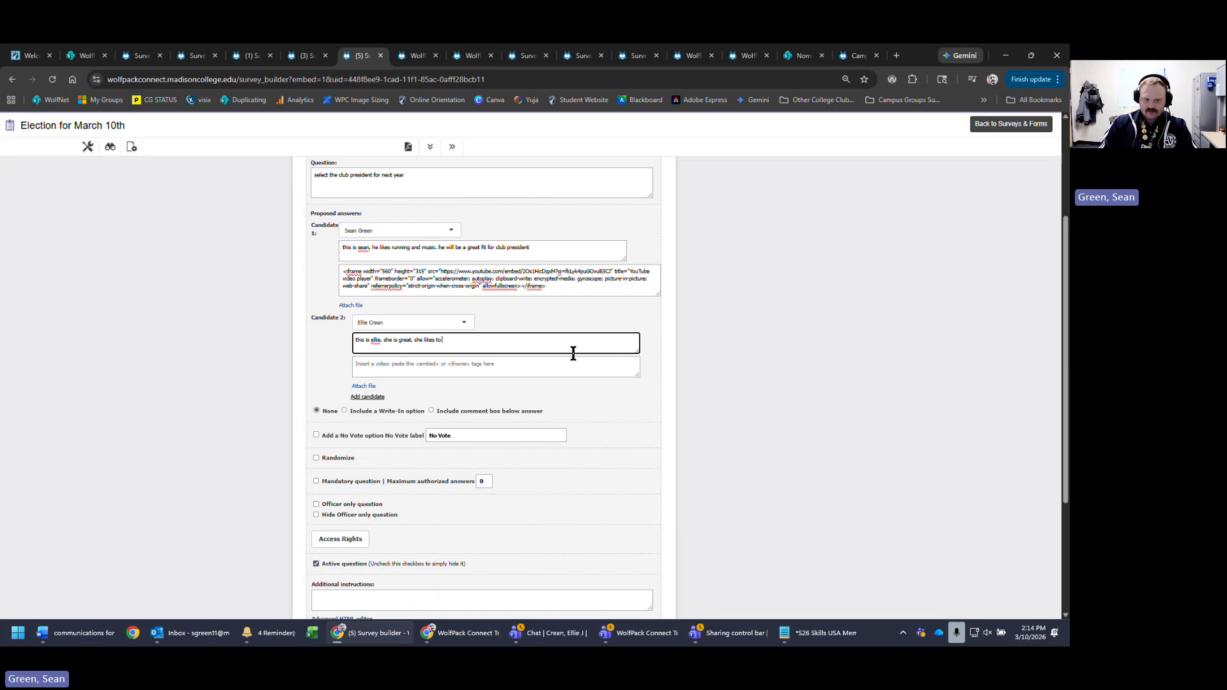
pyautogui.write(' play bask')
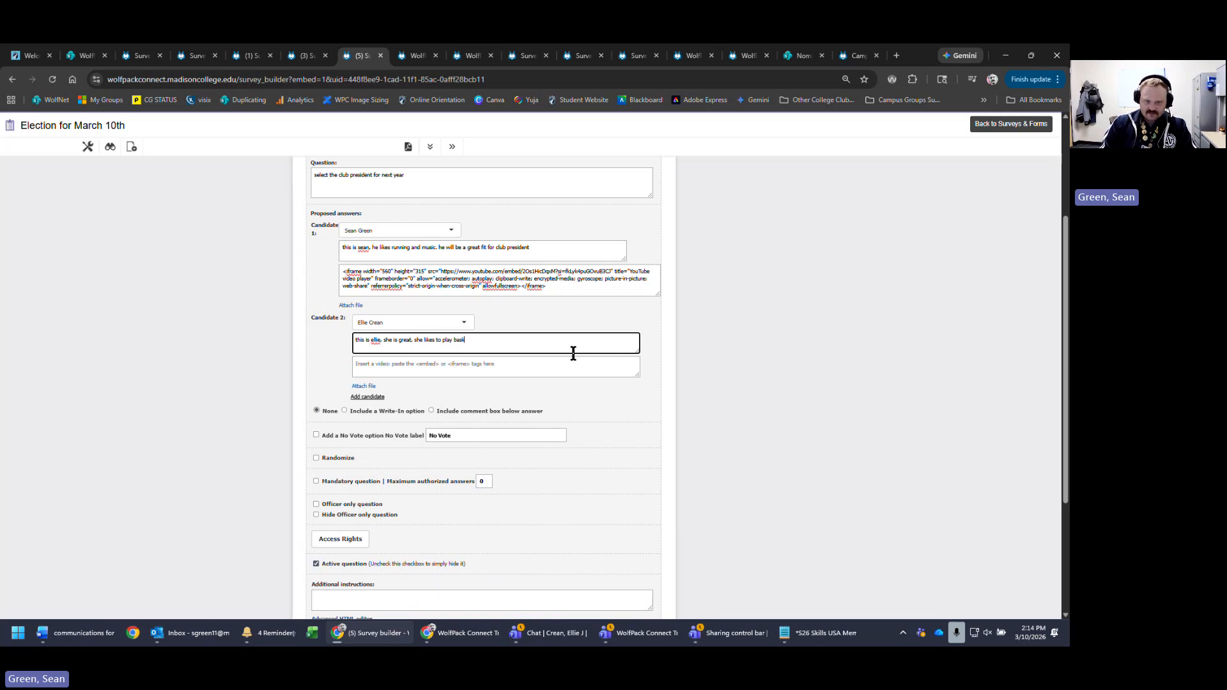
pyautogui.write('etball.')
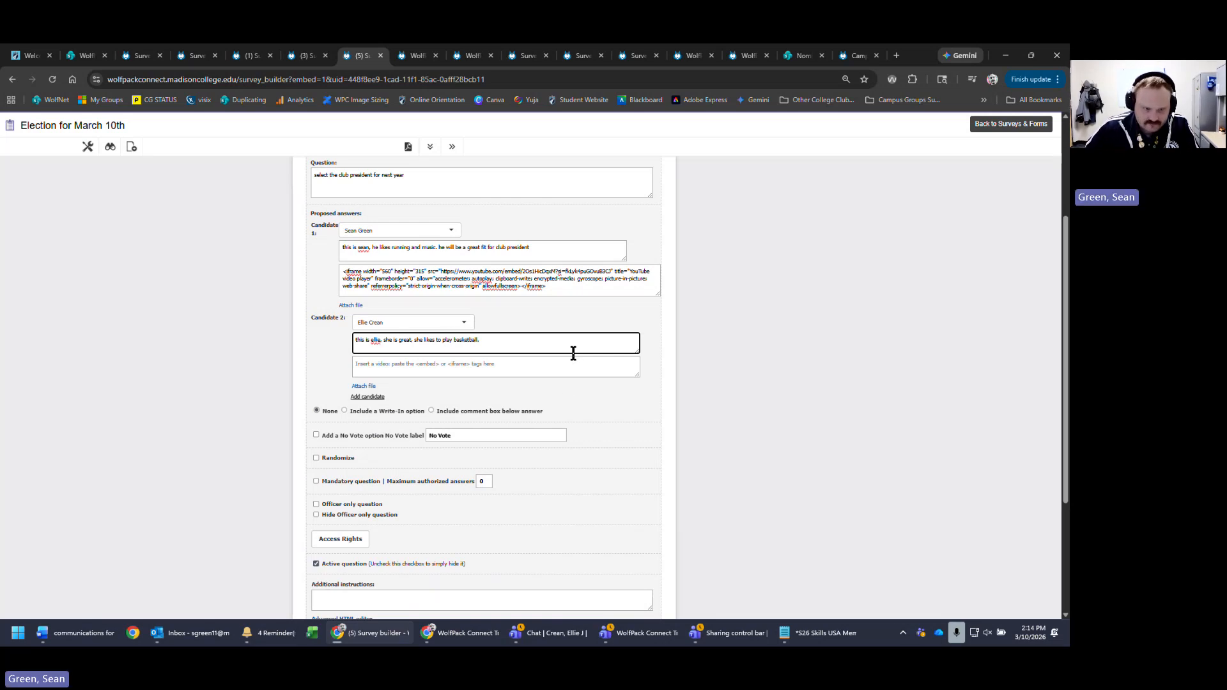
pyautogui.click(561, 370)
pyautogui.hotkey('ctrl', 'v')
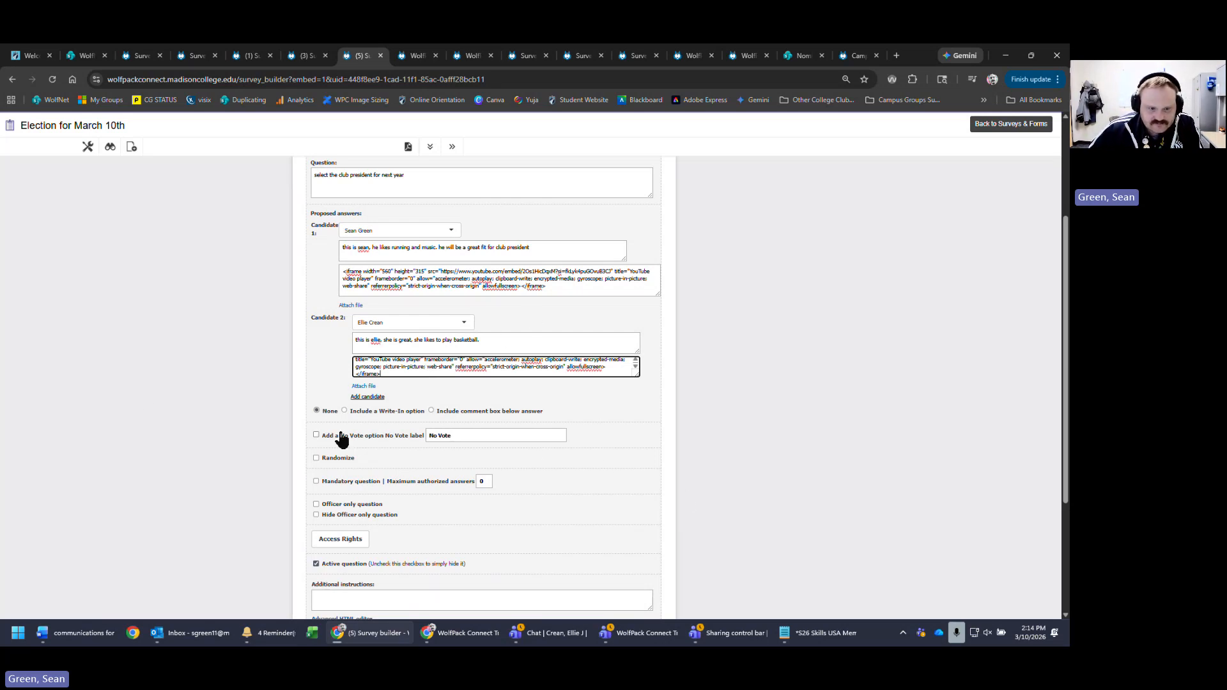
pyautogui.scroll(-1, 917, 361)
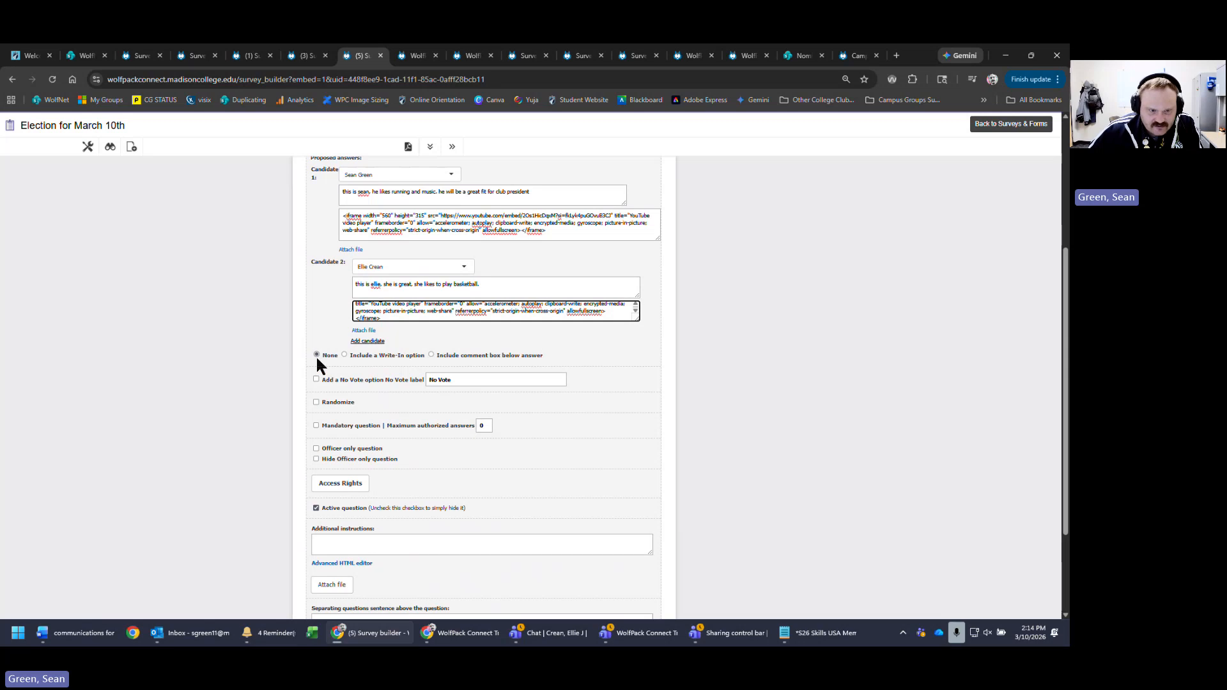
pyautogui.scroll(1, 315, 356)
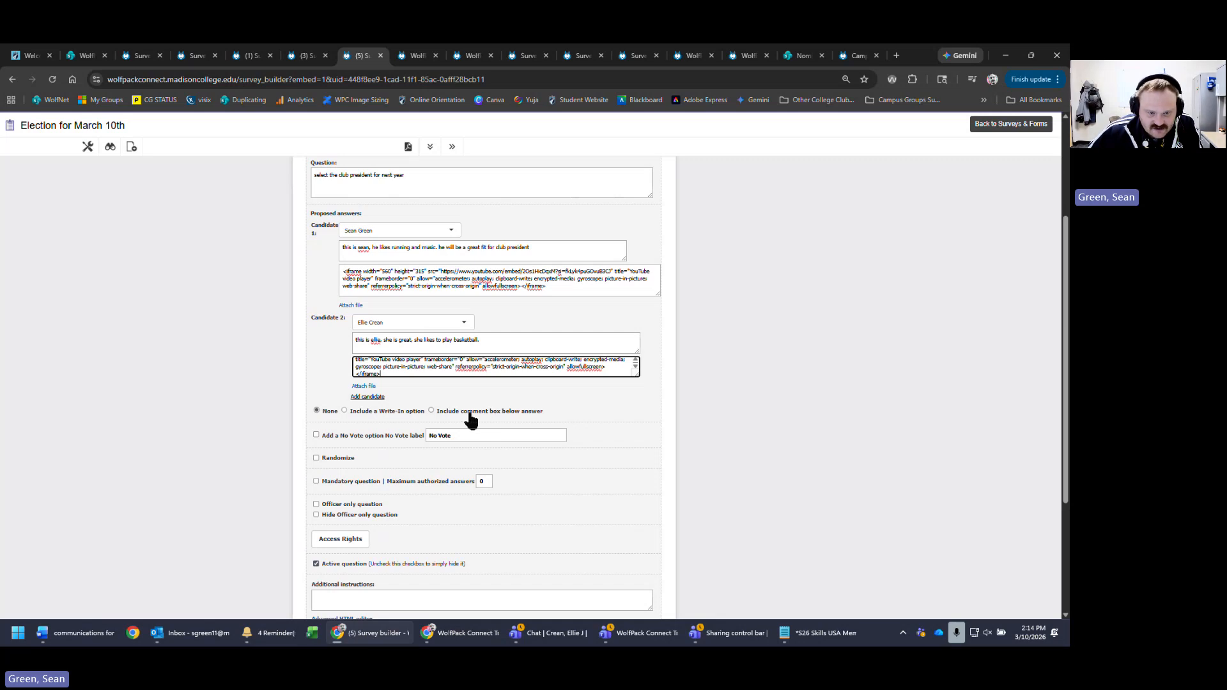
# - Turn on the Include a Write-in option, leaving the No Vote option off
pyautogui.click(400, 413)
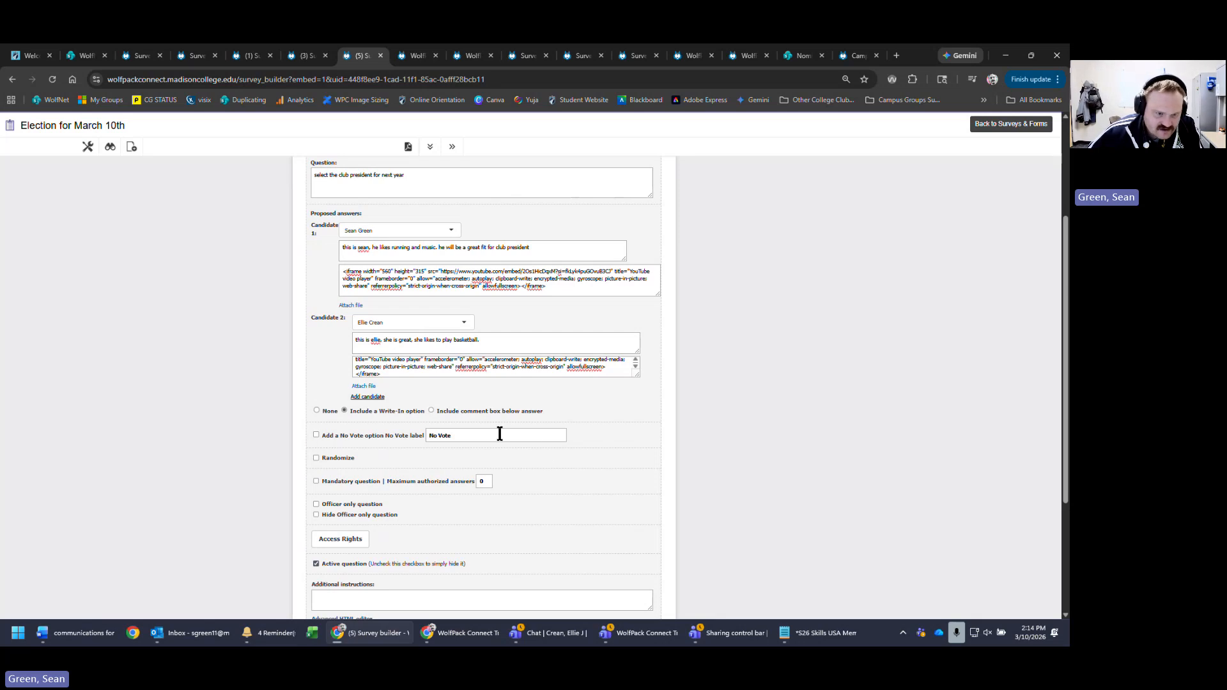
pyautogui.click(551, 436)
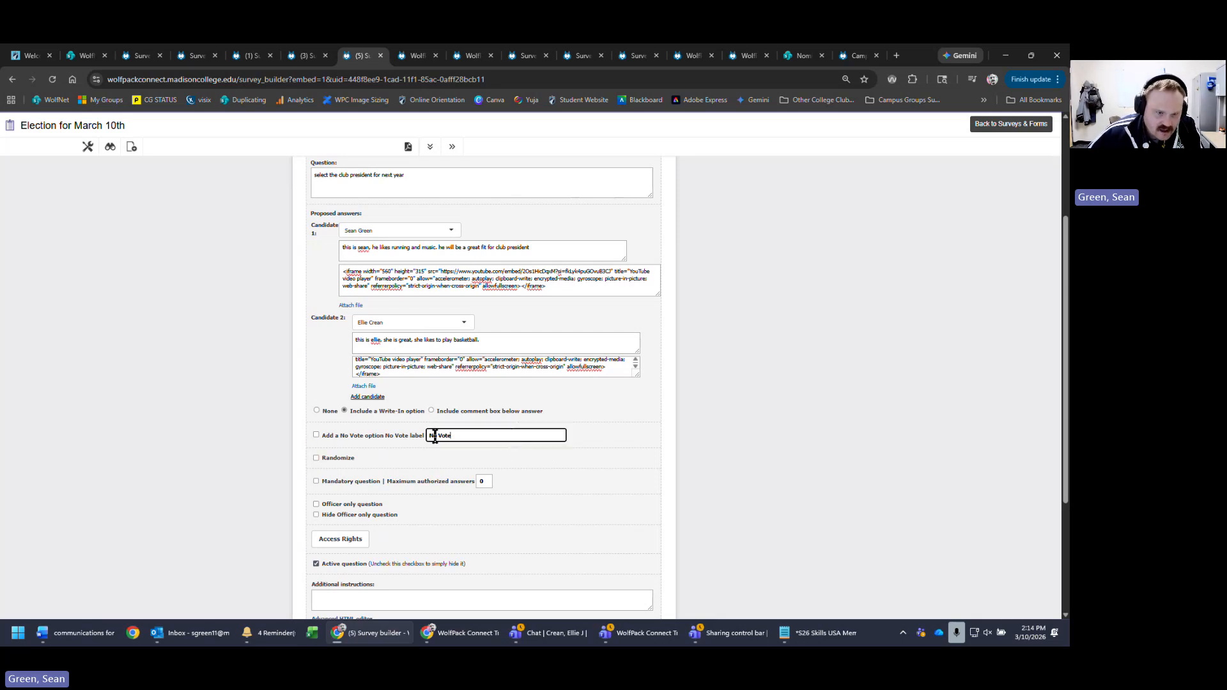
pyautogui.click(380, 436)
pyautogui.click(369, 436)
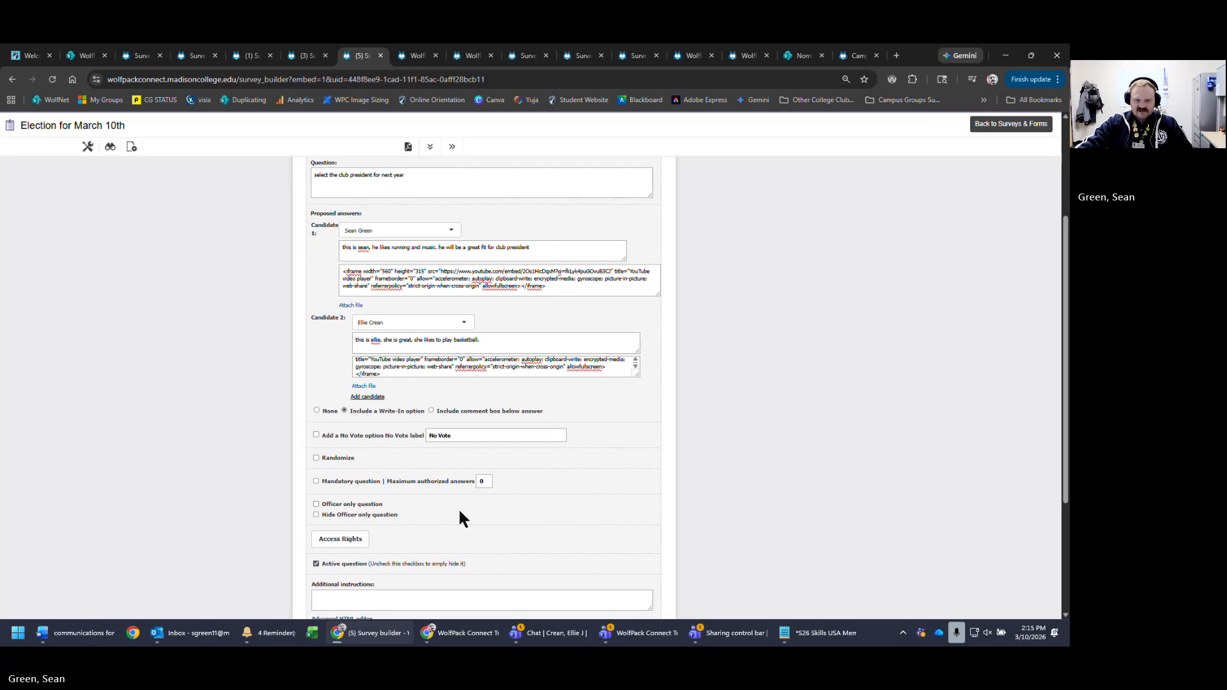
pyautogui.scroll(-2, 805, 479)
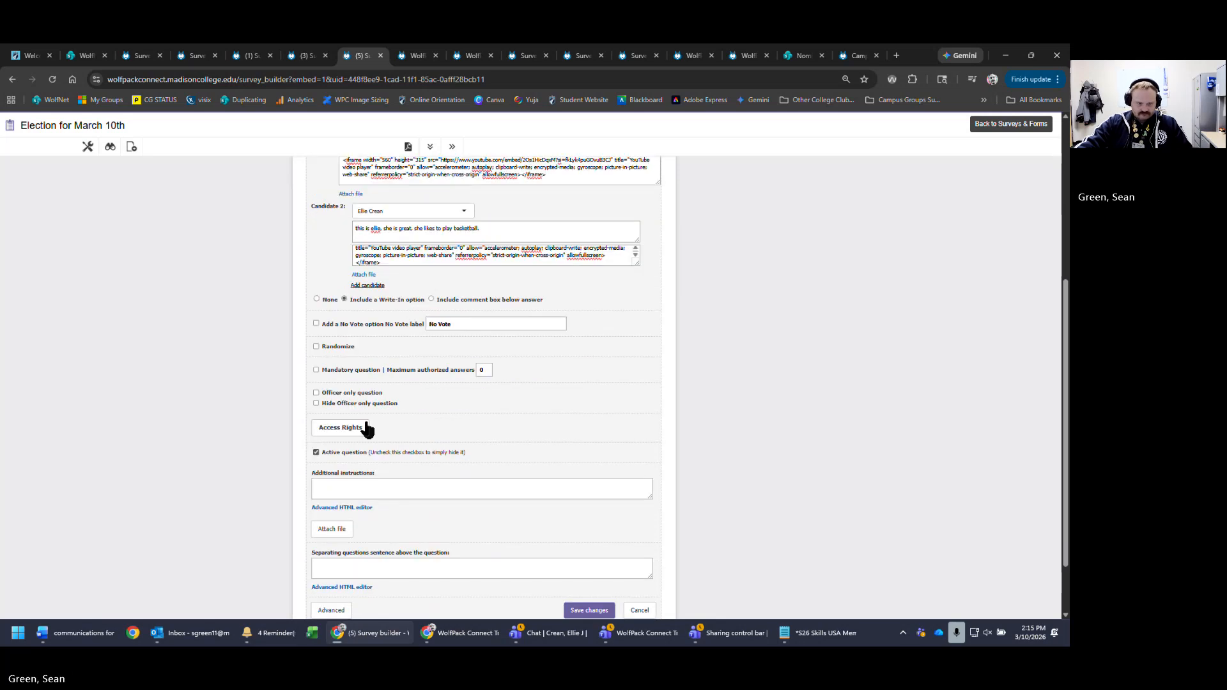
pyautogui.scroll(-1, 545, 520)
# - Save the club president question and preview the election ballot
pyautogui.click(585, 538)
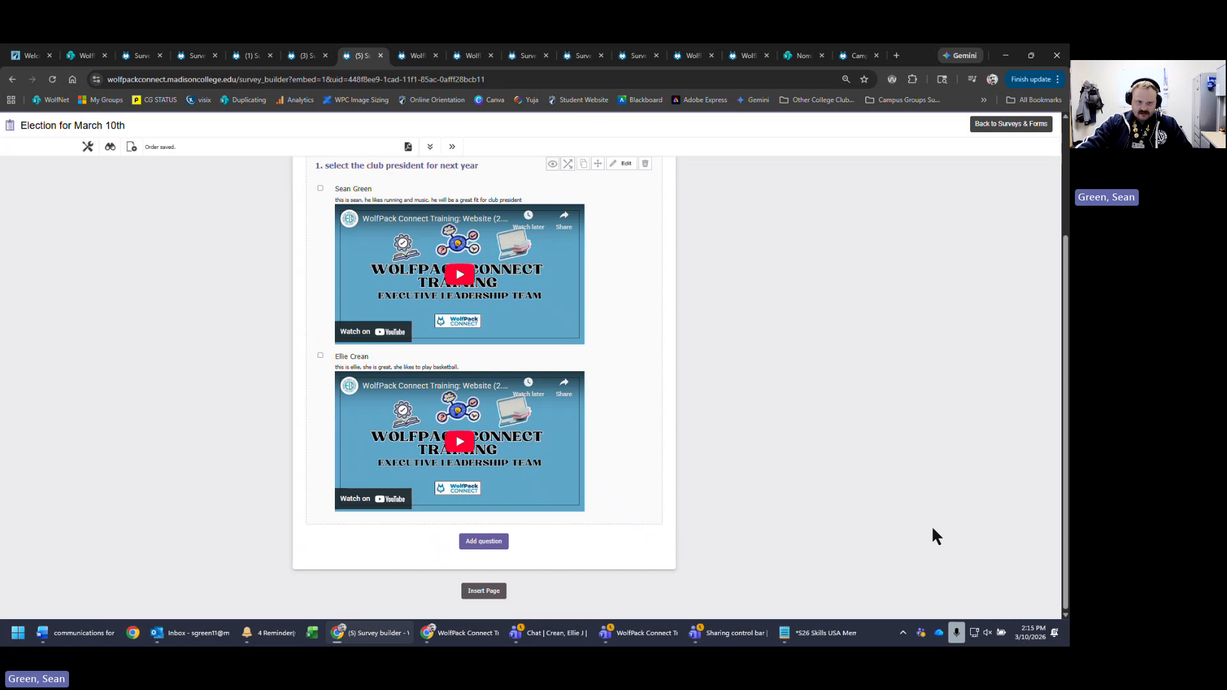
pyautogui.scroll(3, 931, 530)
pyautogui.click(109, 147)
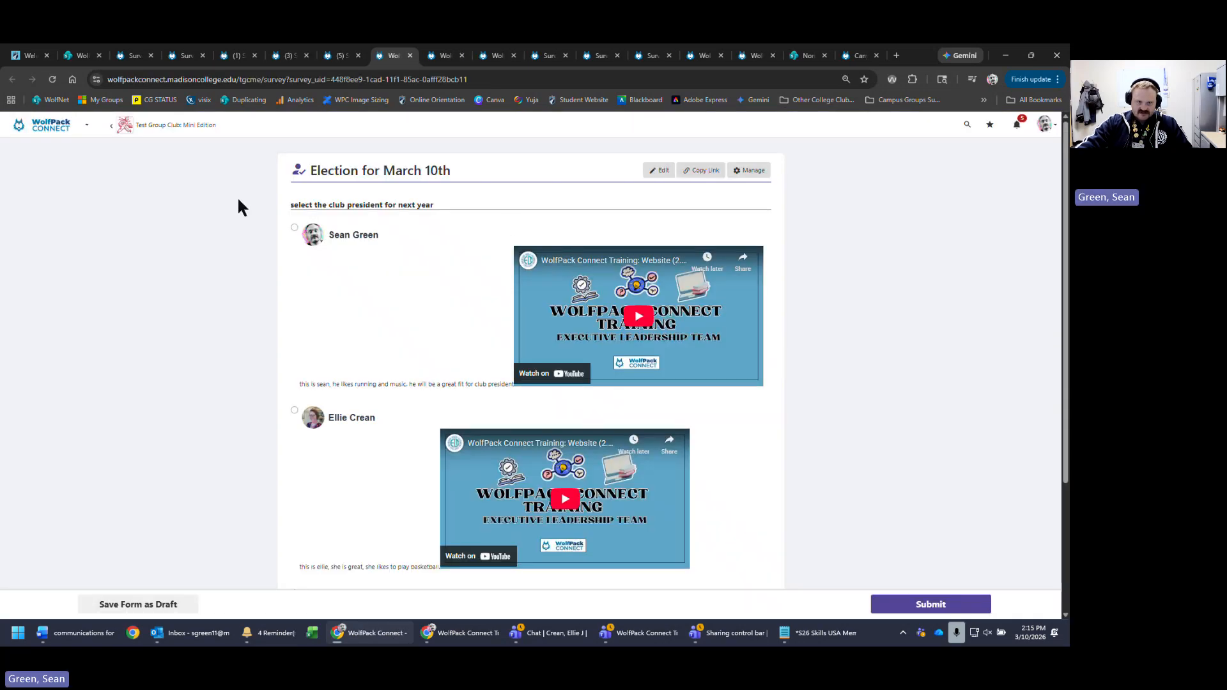
pyautogui.moveTo(296, 203); pyautogui.dragTo(537, 212)
pyautogui.click(959, 256)
# - Check the write-in answer field in the preview, then go back to editing the election
pyautogui.scroll(-3, 844, 496)
pyautogui.click(447, 429)
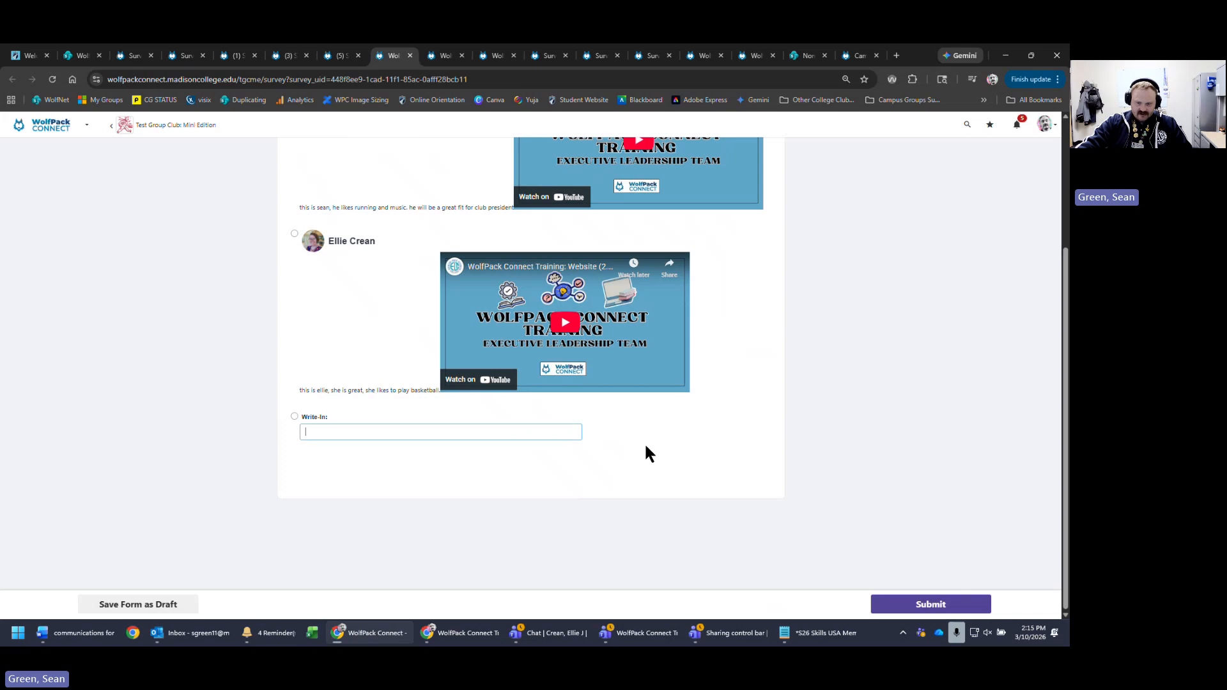
pyautogui.scroll(5, 852, 515)
pyautogui.click(659, 170)
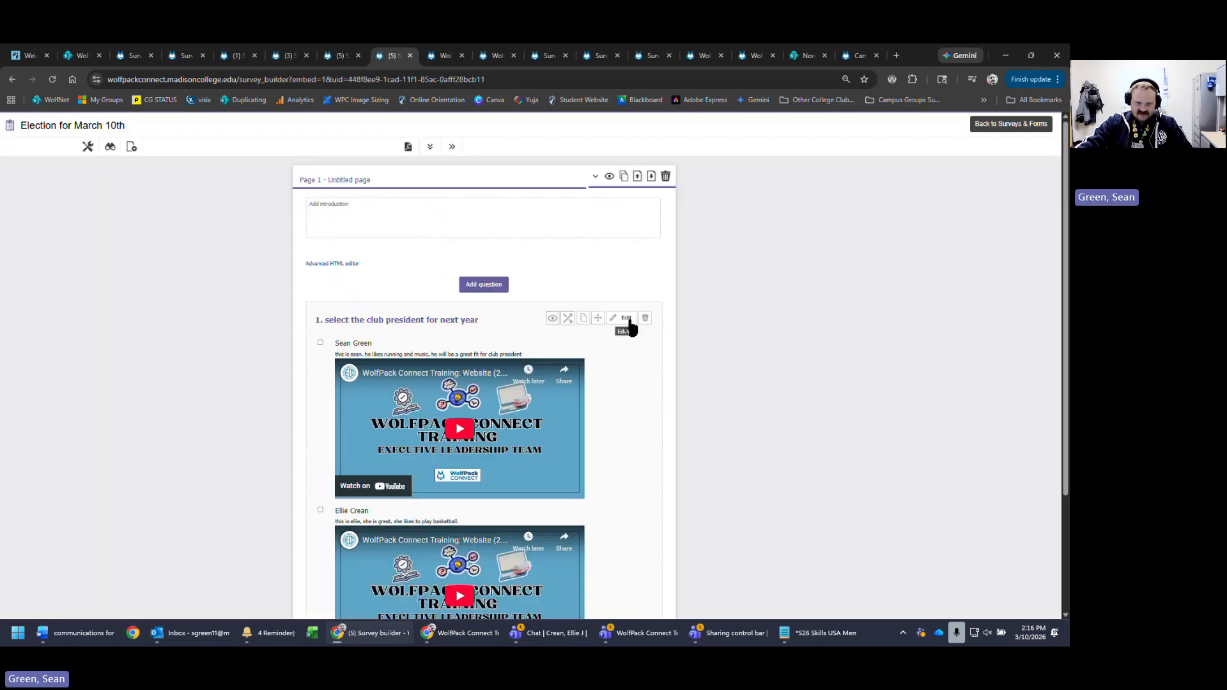
# - Insert <br><br> line breaks before both candidates' video embed codes
pyautogui.click(627, 320)
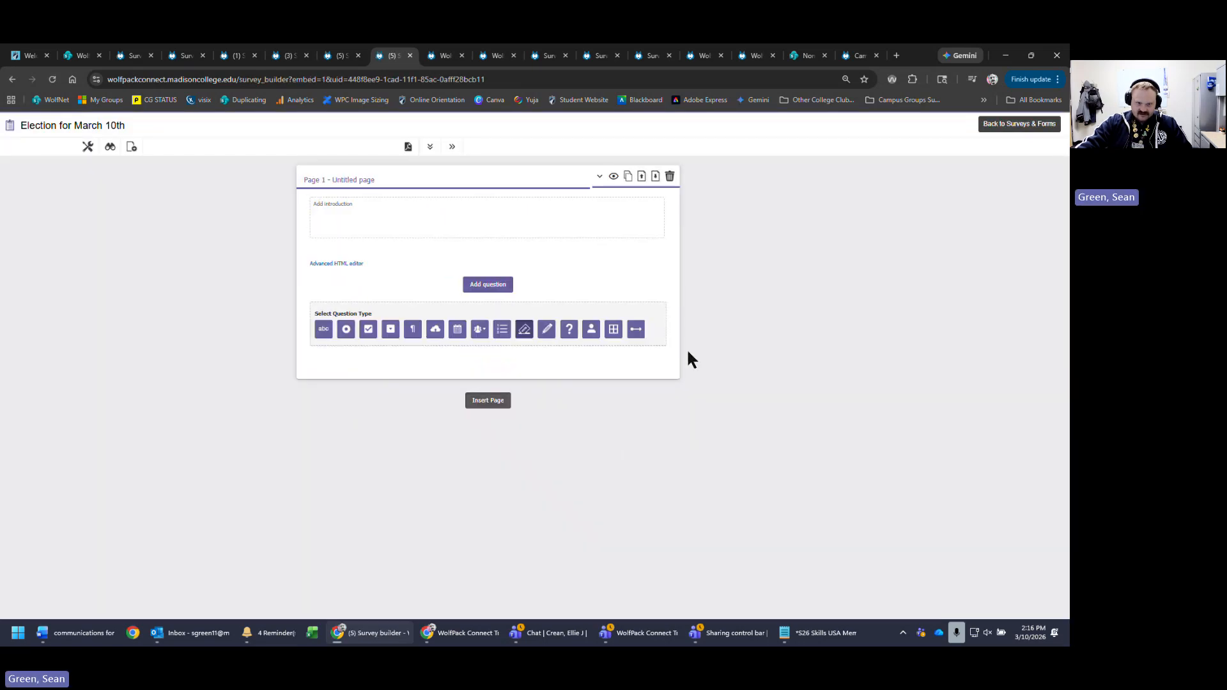
pyautogui.click(547, 440)
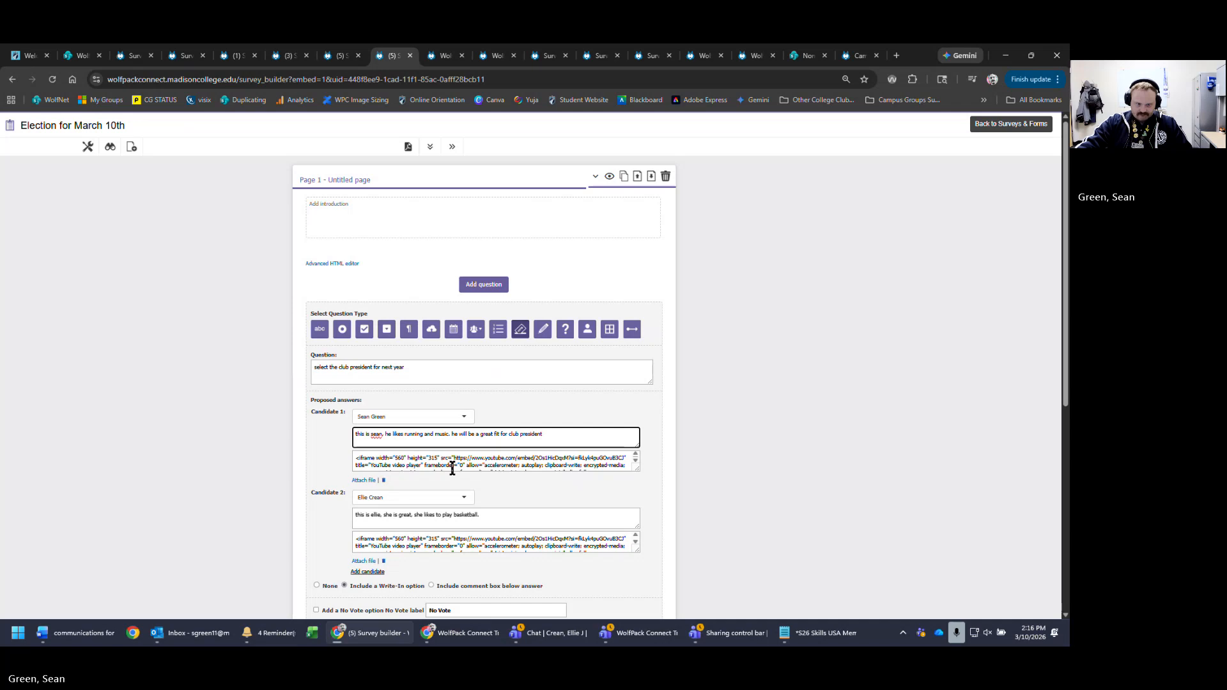
pyautogui.click(353, 458)
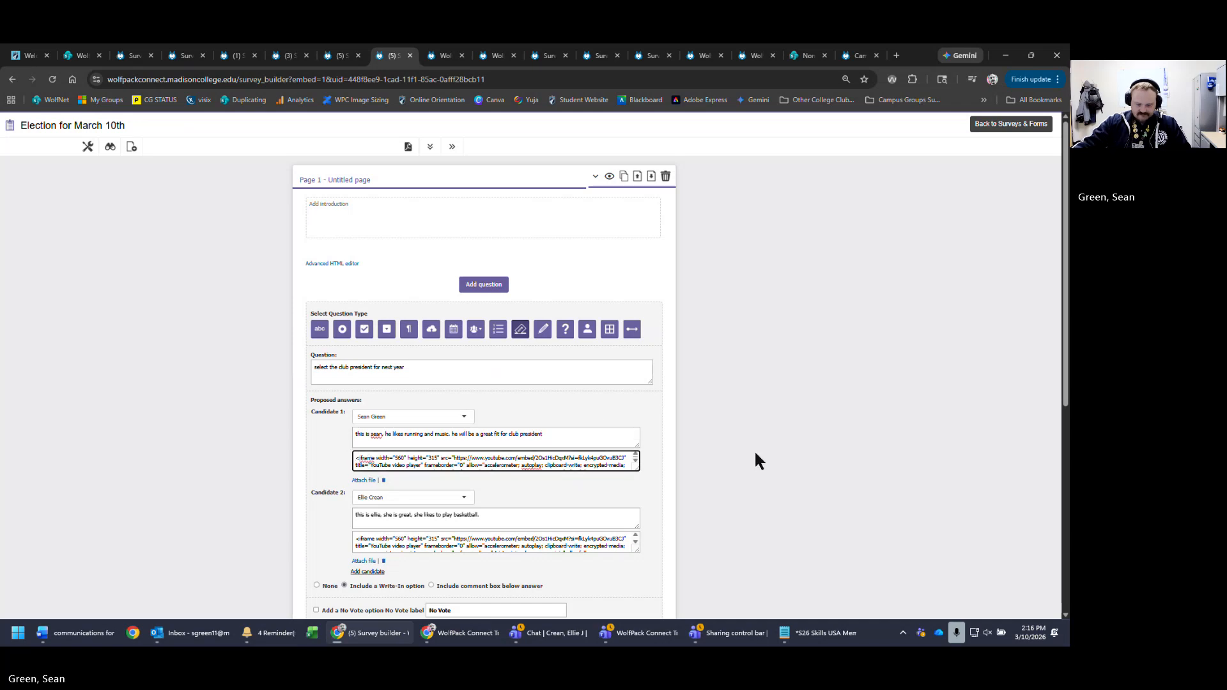
pyautogui.write('<br')
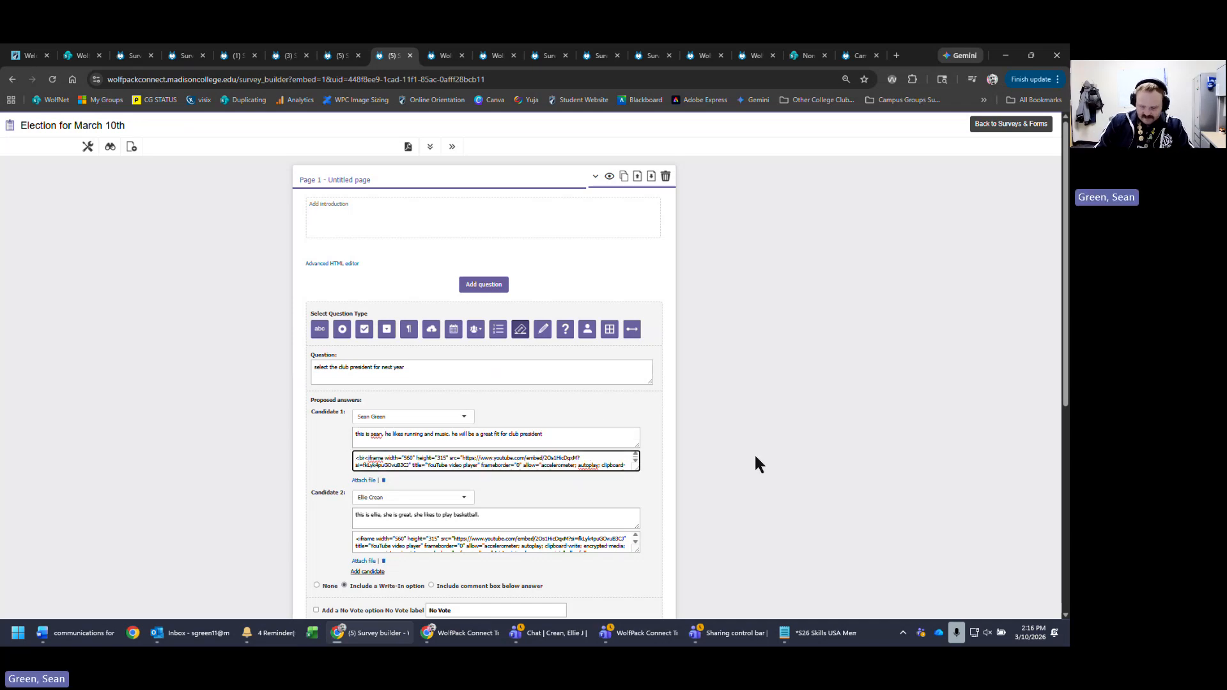
pyautogui.write('><br')
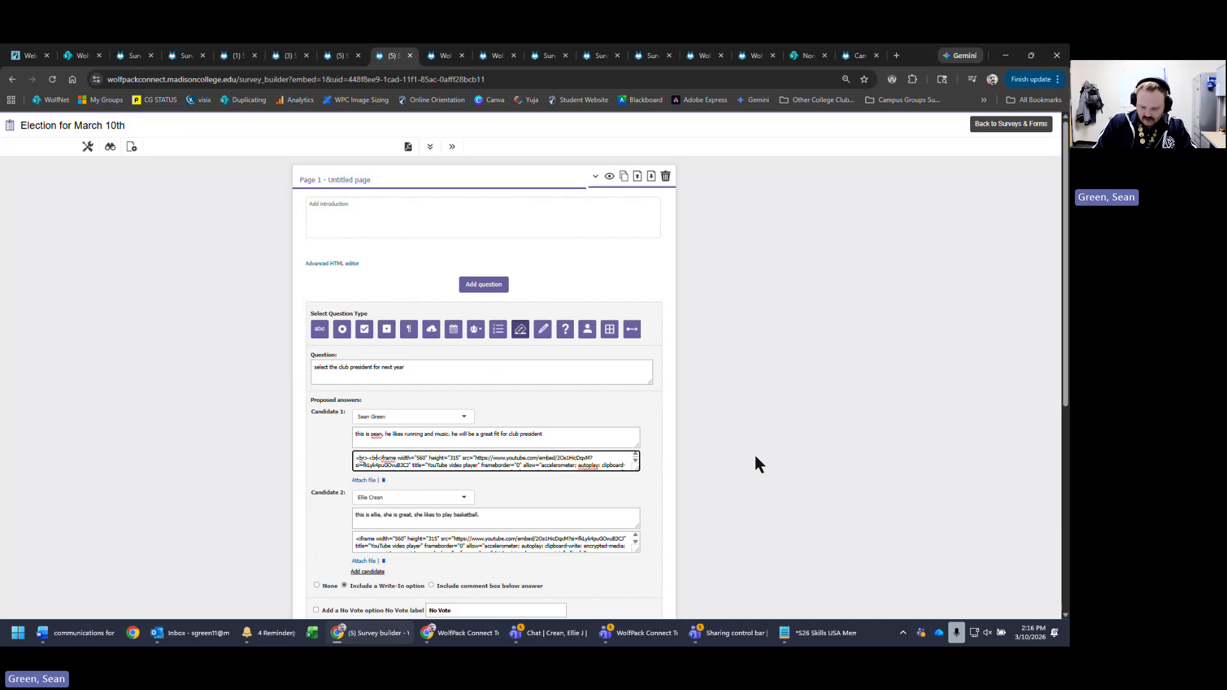
pyautogui.write('>')
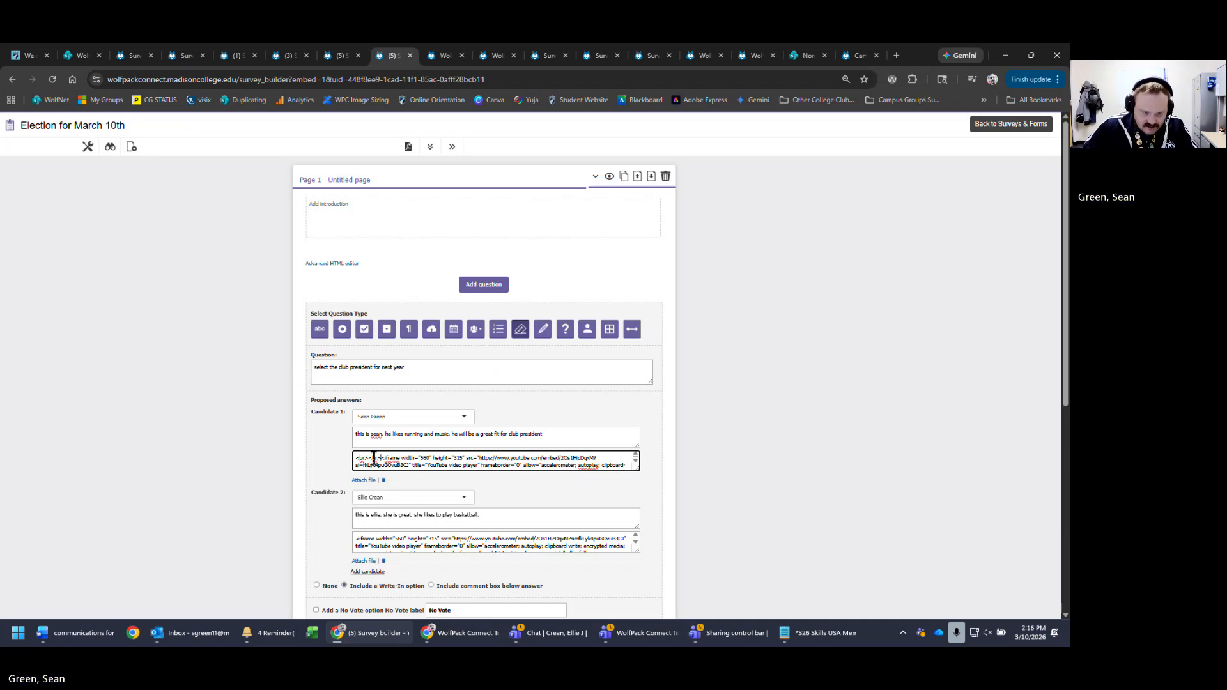
pyautogui.moveTo(381, 457); pyautogui.dragTo(335, 459)
pyautogui.hotkey('ctrl', 'c')
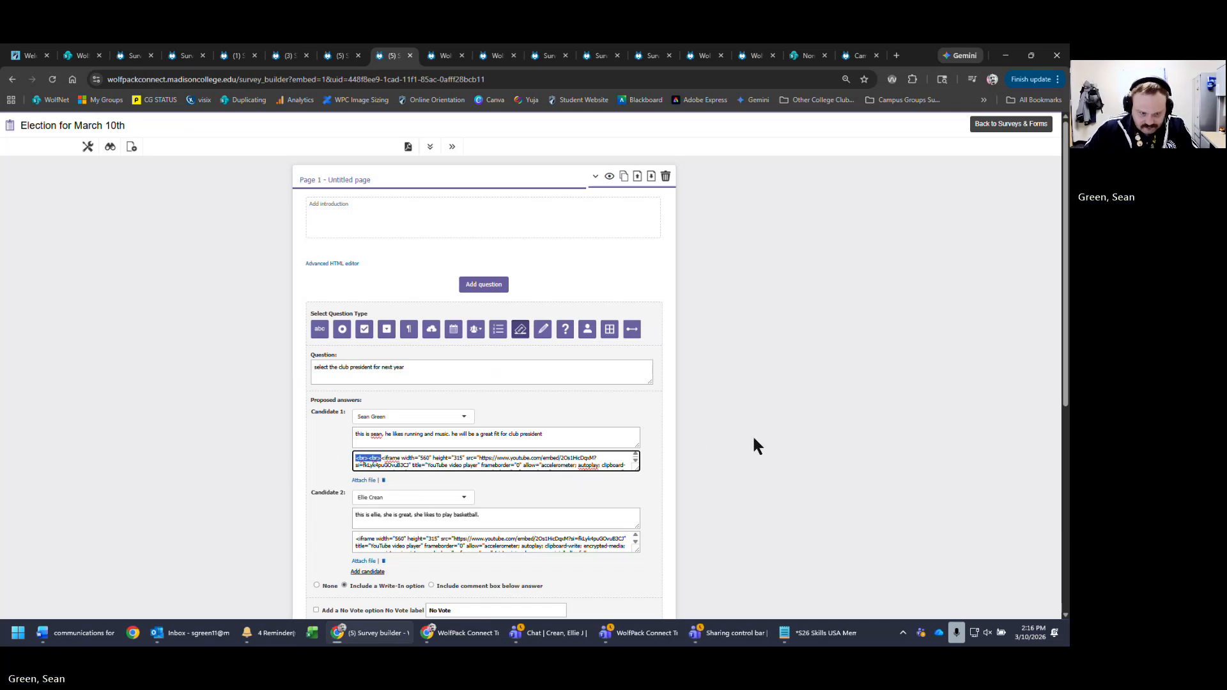
pyautogui.scroll(-3, 392, 458)
pyautogui.click(358, 372)
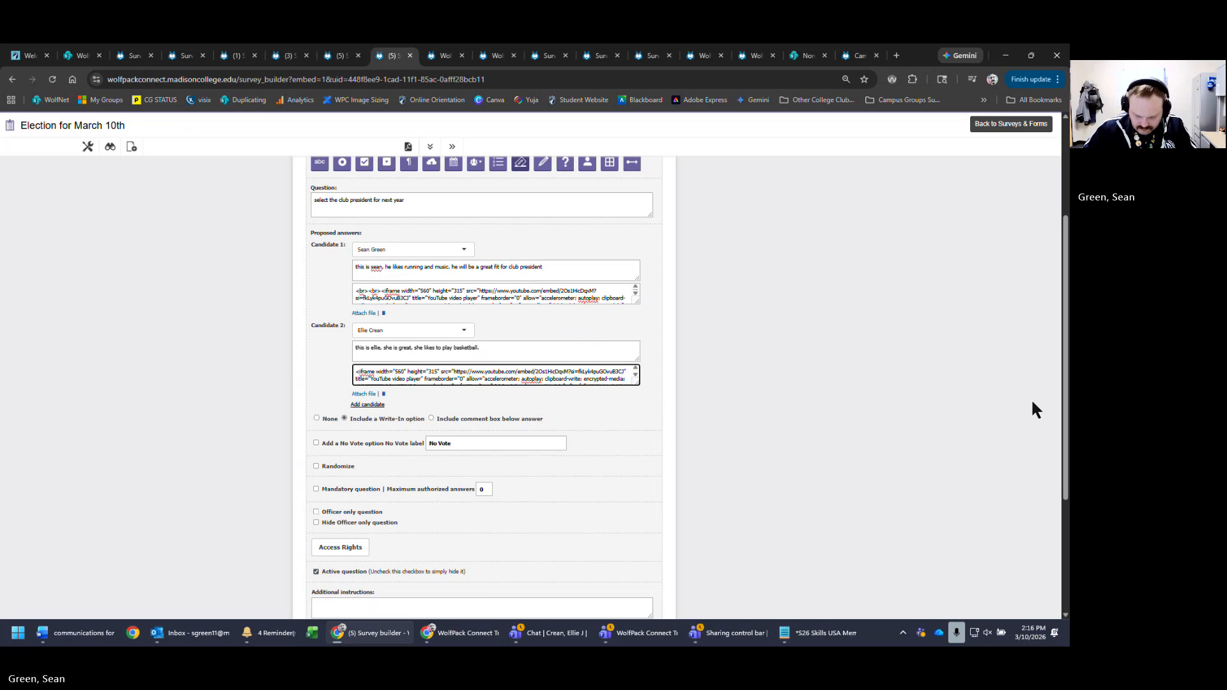
pyautogui.hotkey('ctrl', 'v')
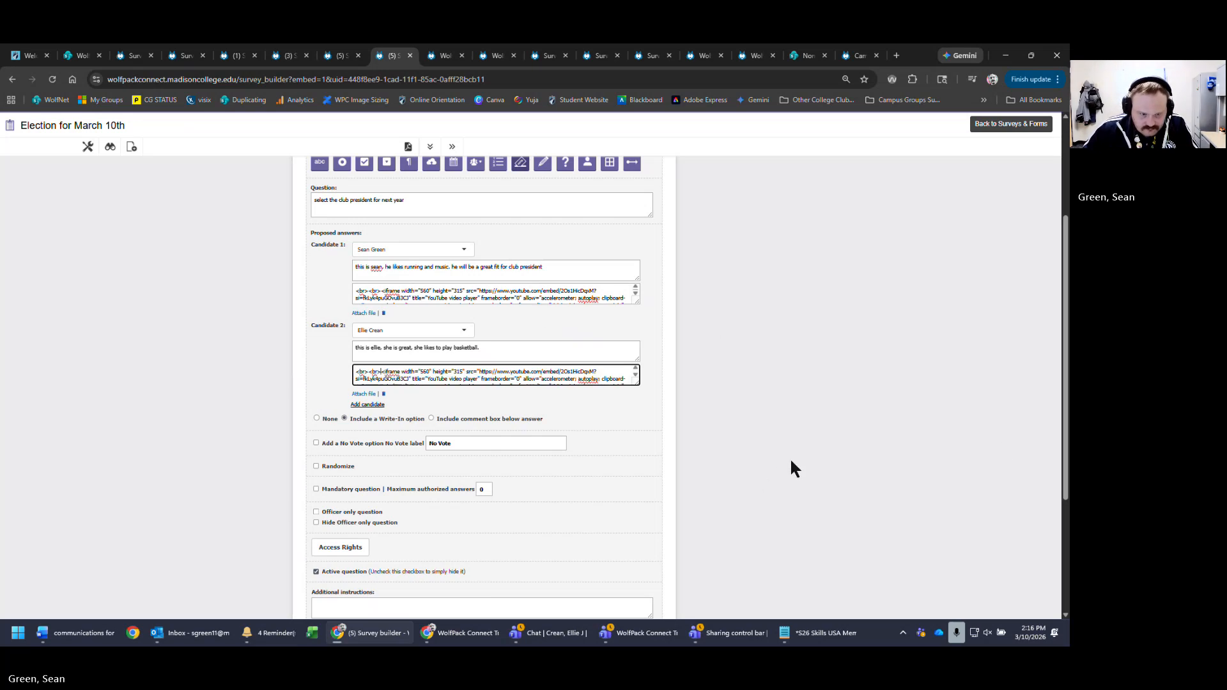
# - Enable the Add a No Vote option and save the question
pyautogui.click(340, 444)
pyautogui.click(541, 443)
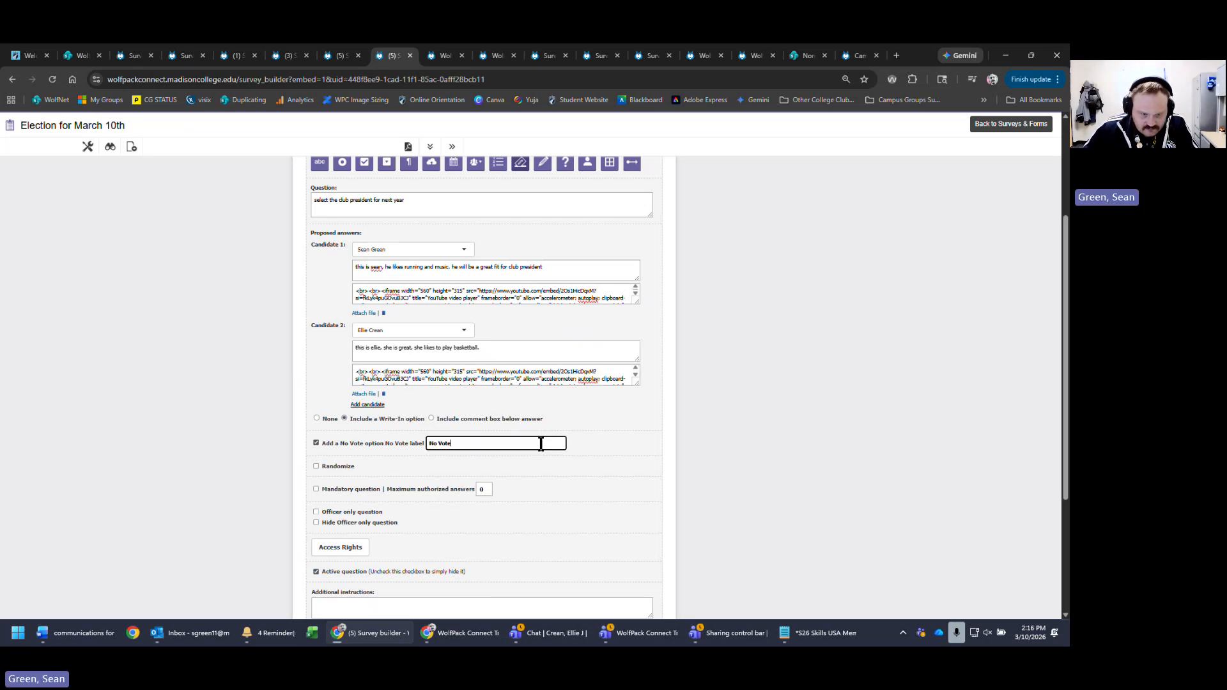
pyautogui.scroll(-3, 876, 452)
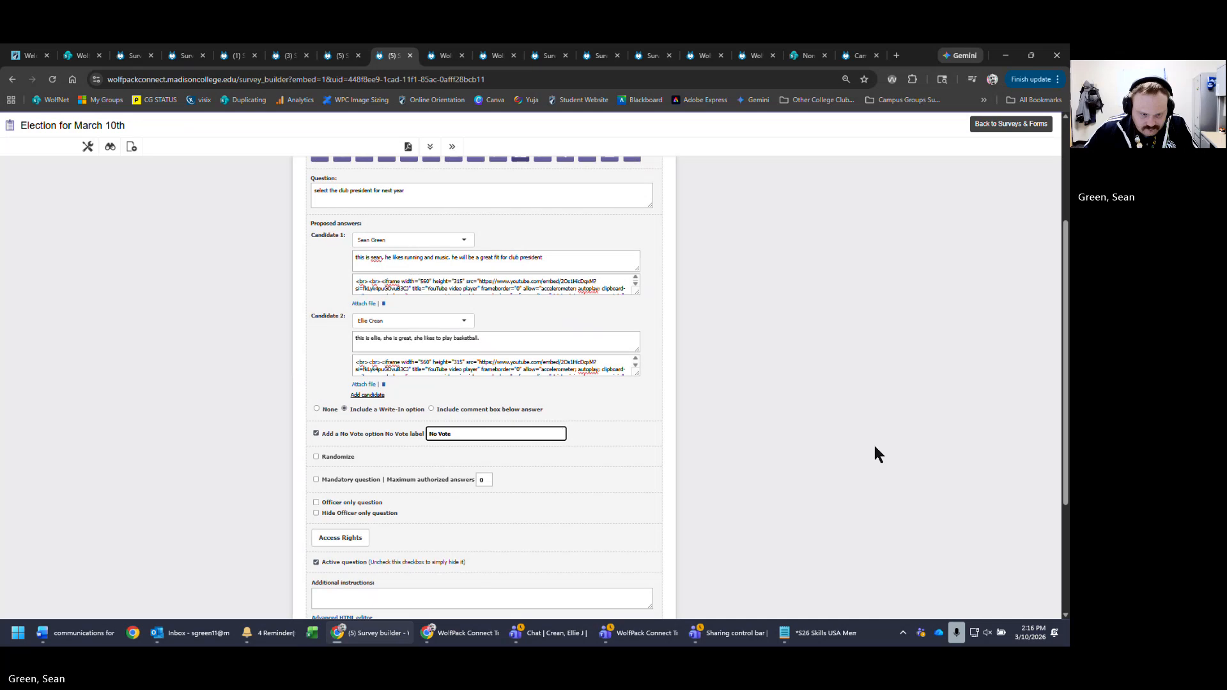
pyautogui.click(595, 535)
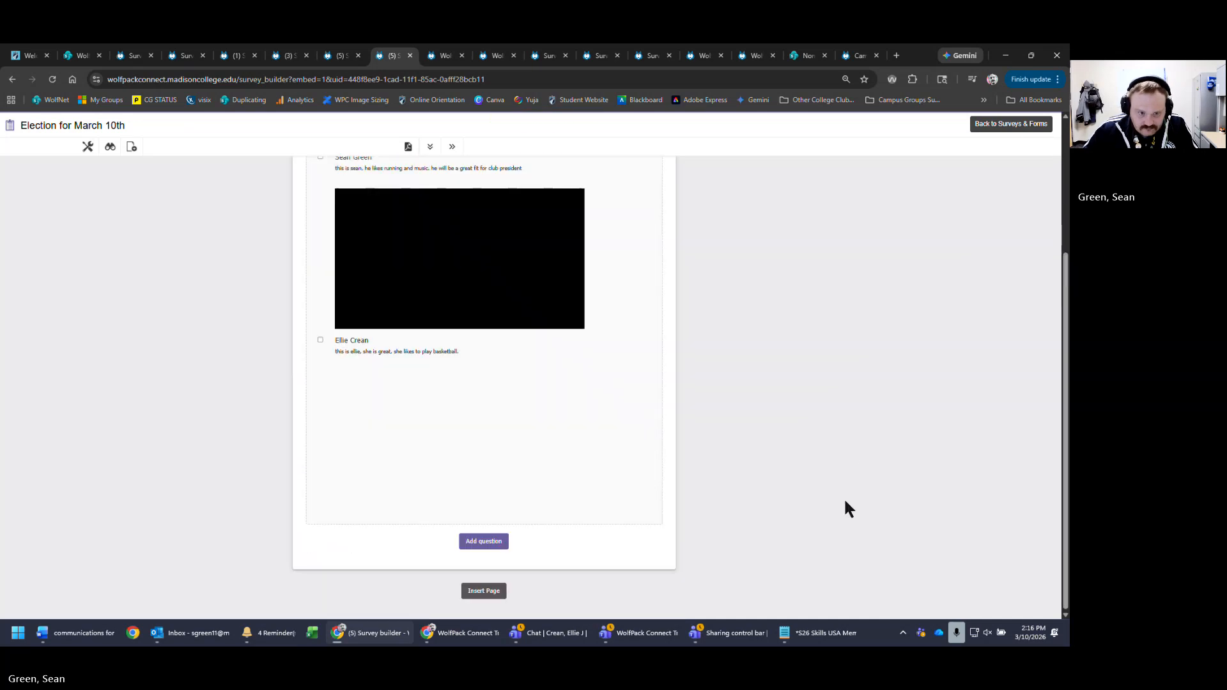
pyautogui.scroll(1, 850, 377)
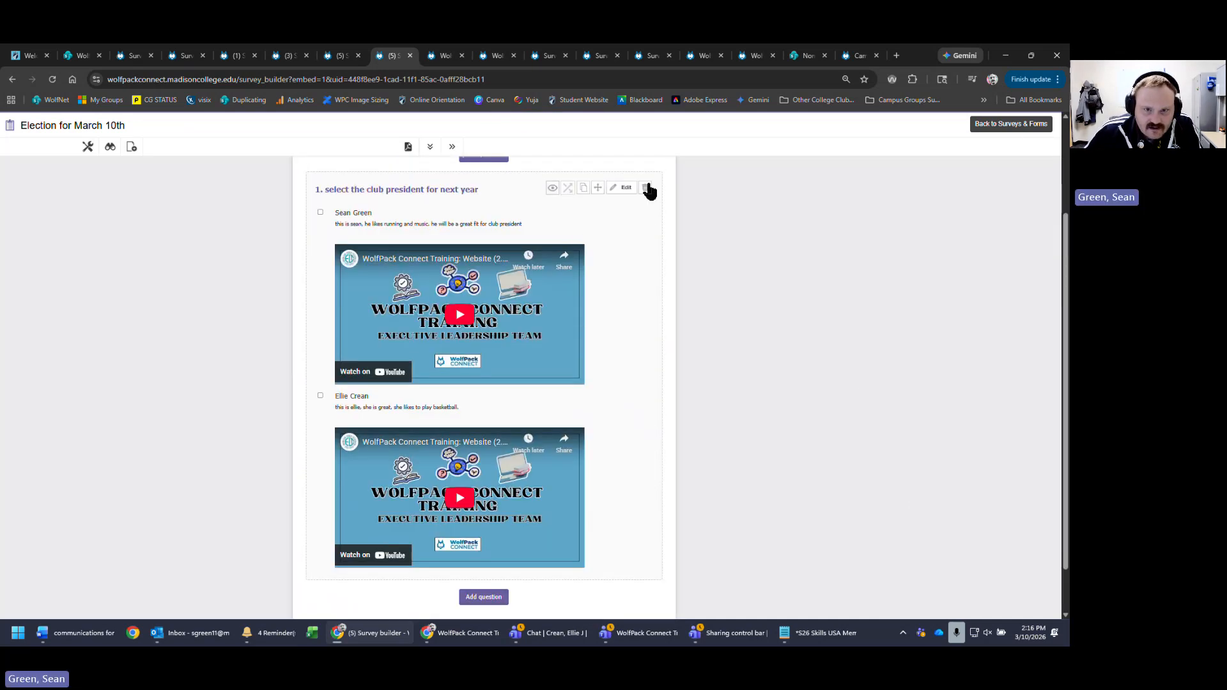
# - Replace the line breaks before Candidate 2's video with <p> paragraph tags
pyautogui.click(615, 189)
pyautogui.scroll(-1, 512, 538)
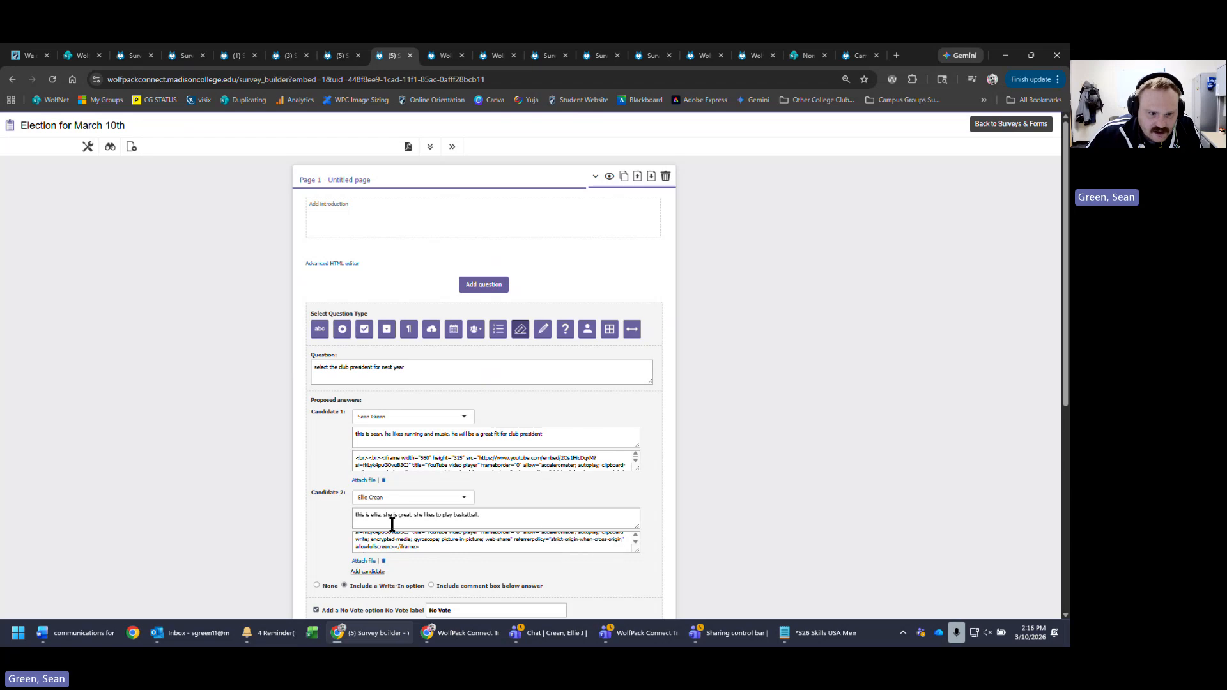
pyautogui.scroll(1, 368, 538)
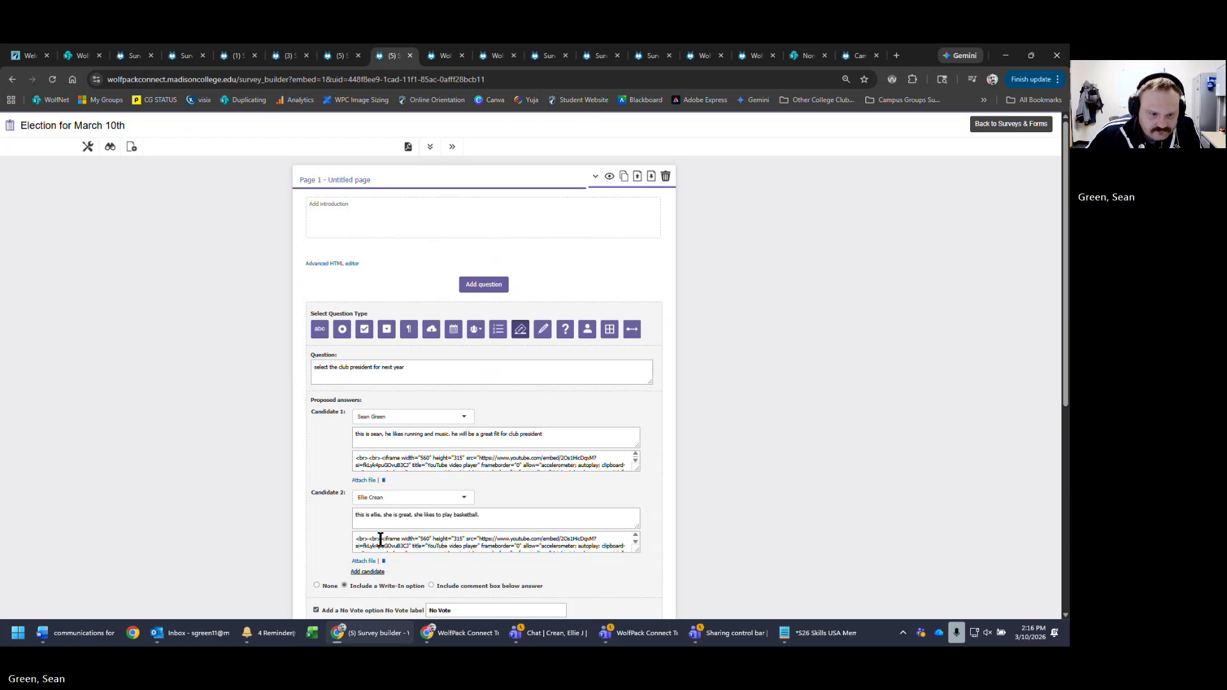
pyautogui.moveTo(380, 540); pyautogui.dragTo(326, 527)
pyautogui.write('<p')
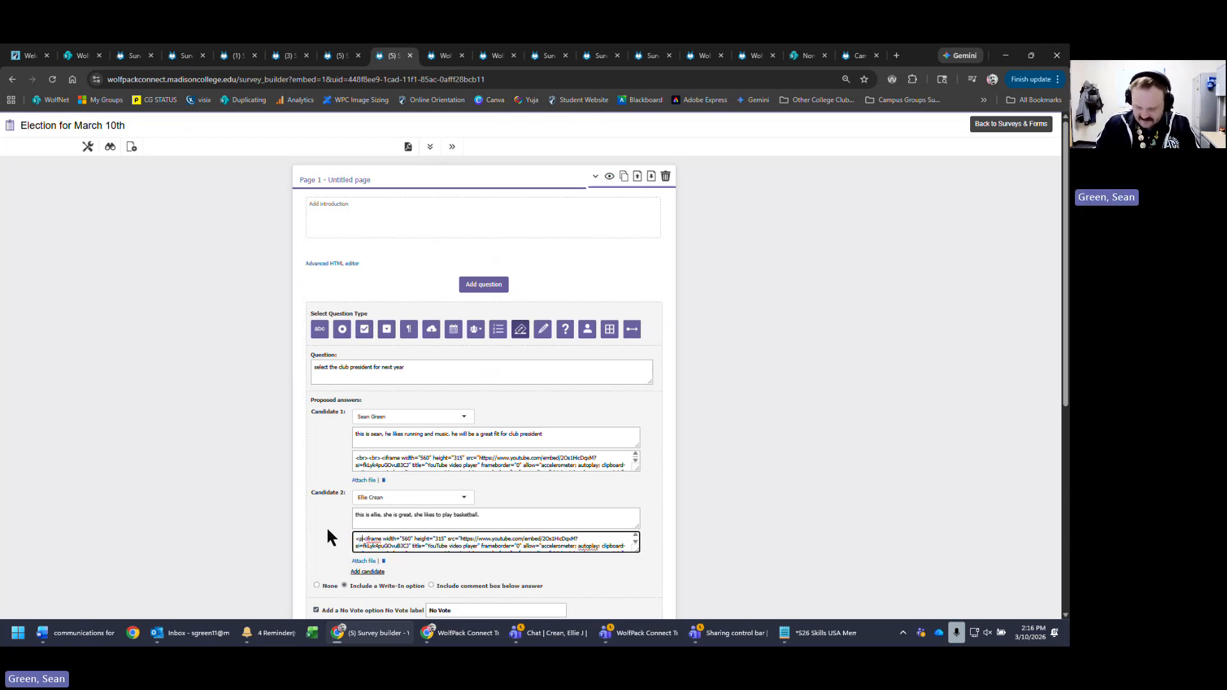
pyautogui.write('>')
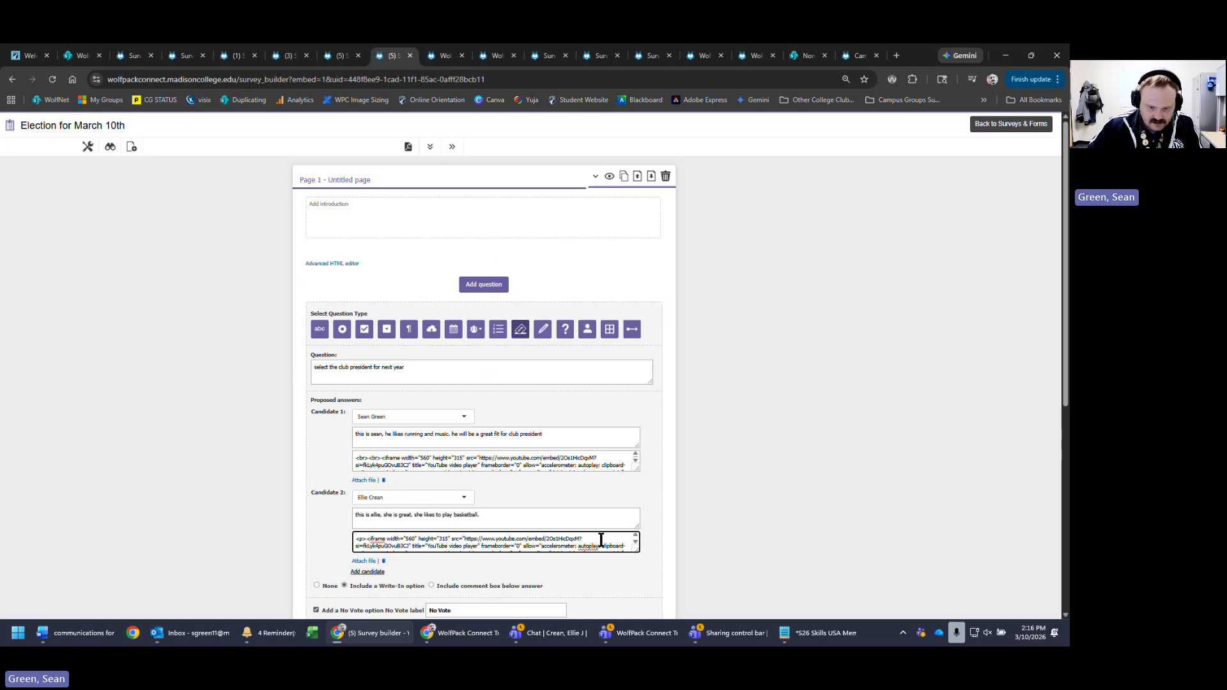
pyautogui.scroll(-1, 604, 540)
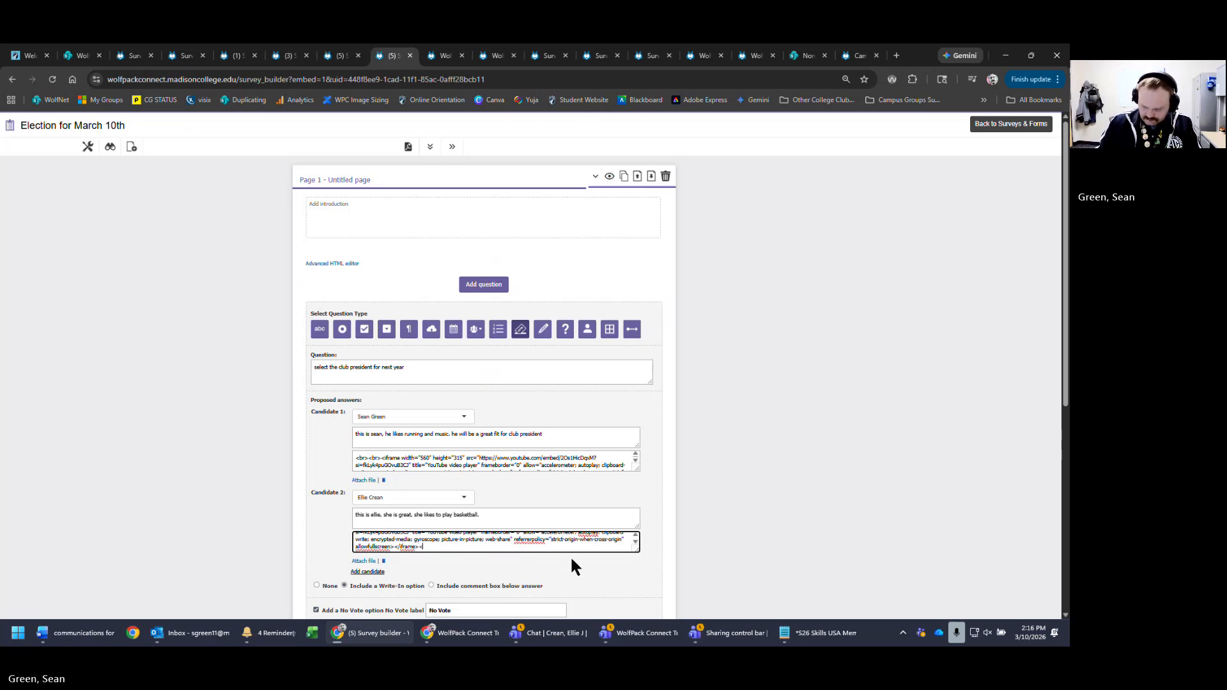
pyautogui.write('p>')
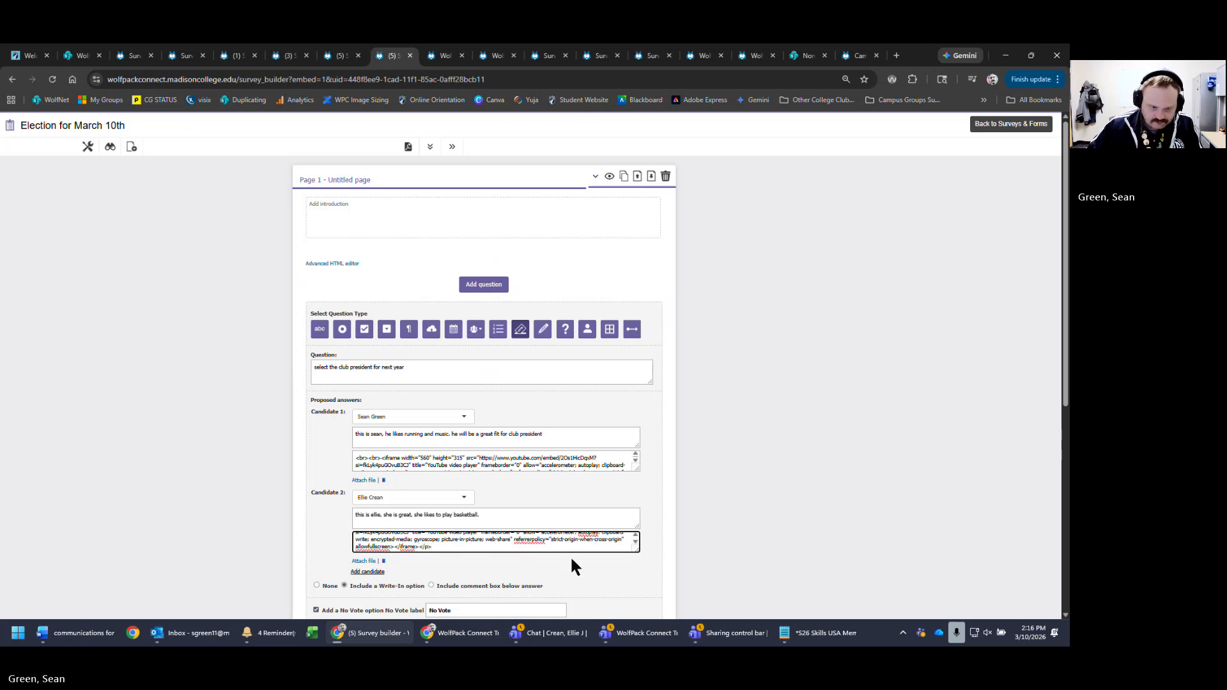
# - Wrap Candidate 1's embed code in <p> tags and save the question
pyautogui.moveTo(380, 457); pyautogui.dragTo(353, 459)
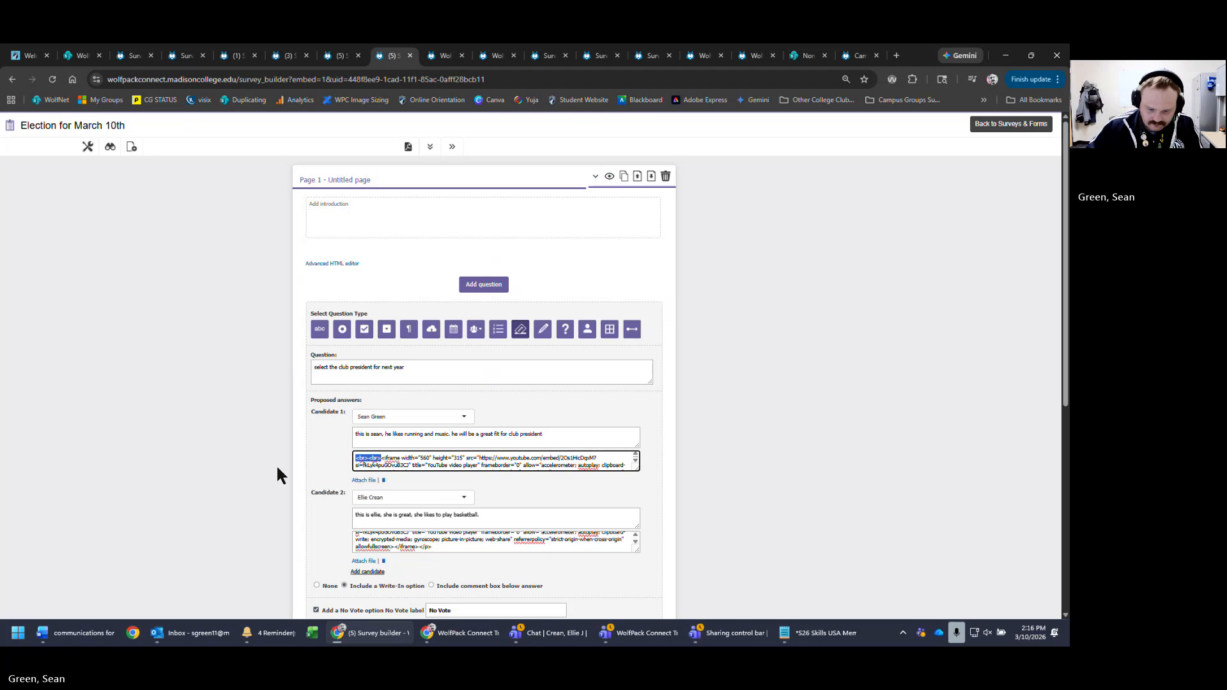
pyautogui.write('<p>')
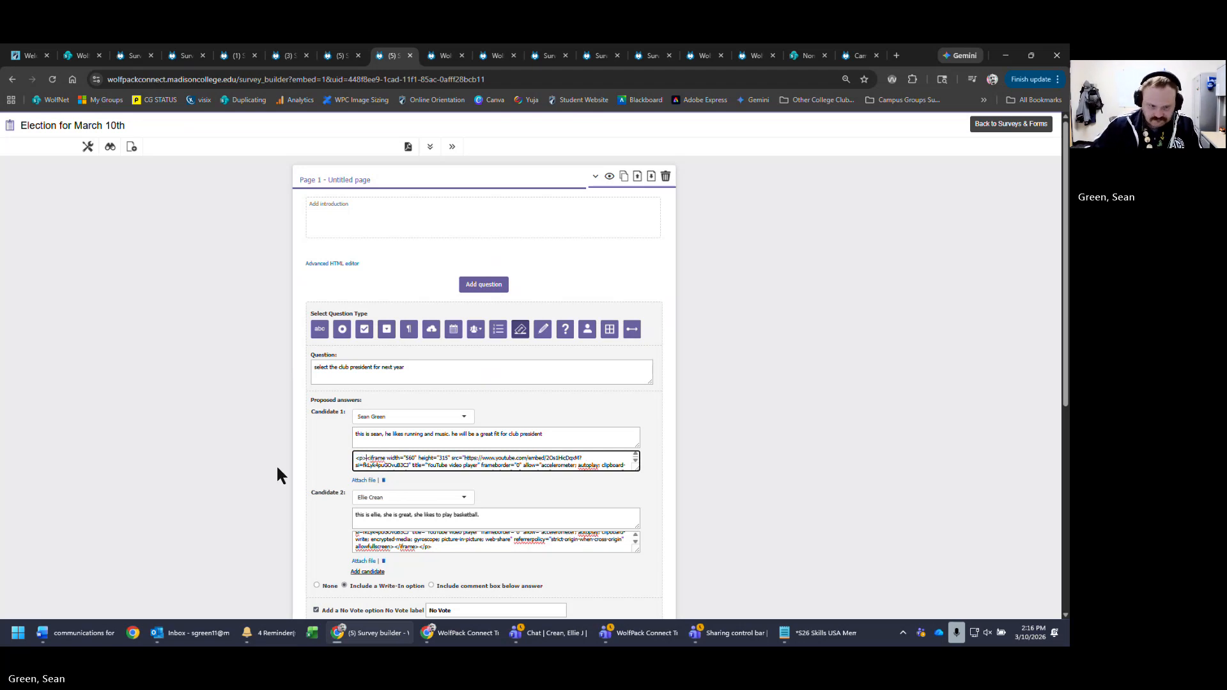
pyautogui.scroll(-1, 618, 464)
pyautogui.click(623, 468)
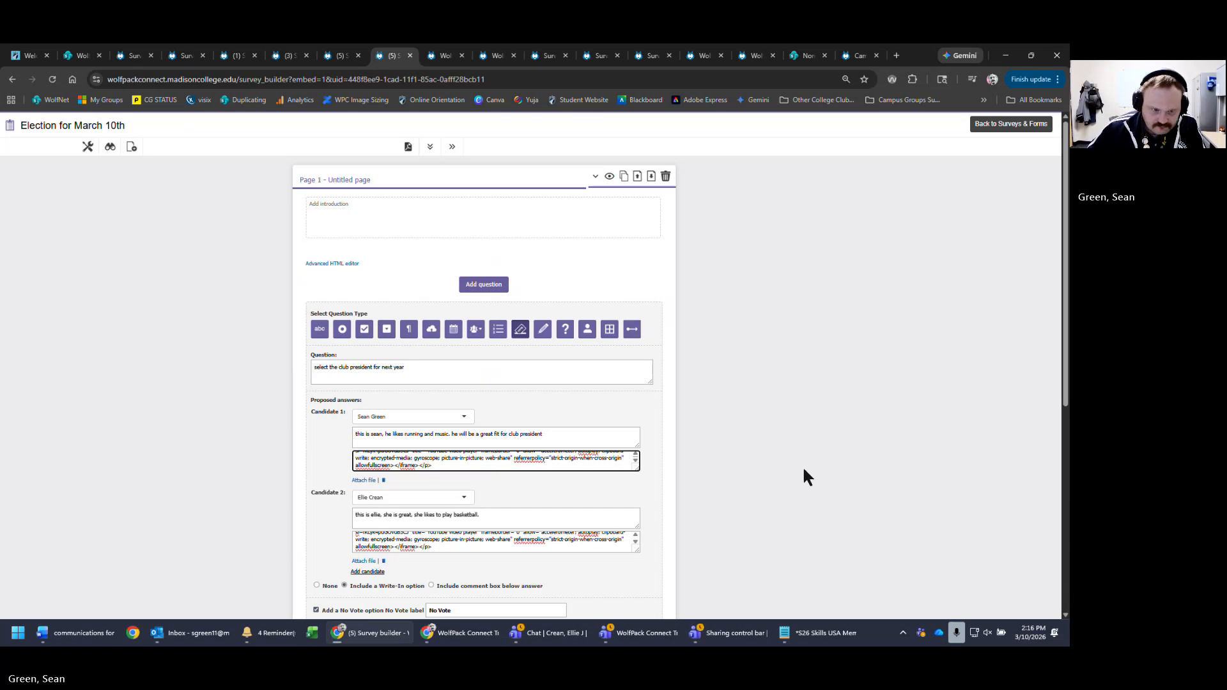
pyautogui.scroll(-4, 738, 486)
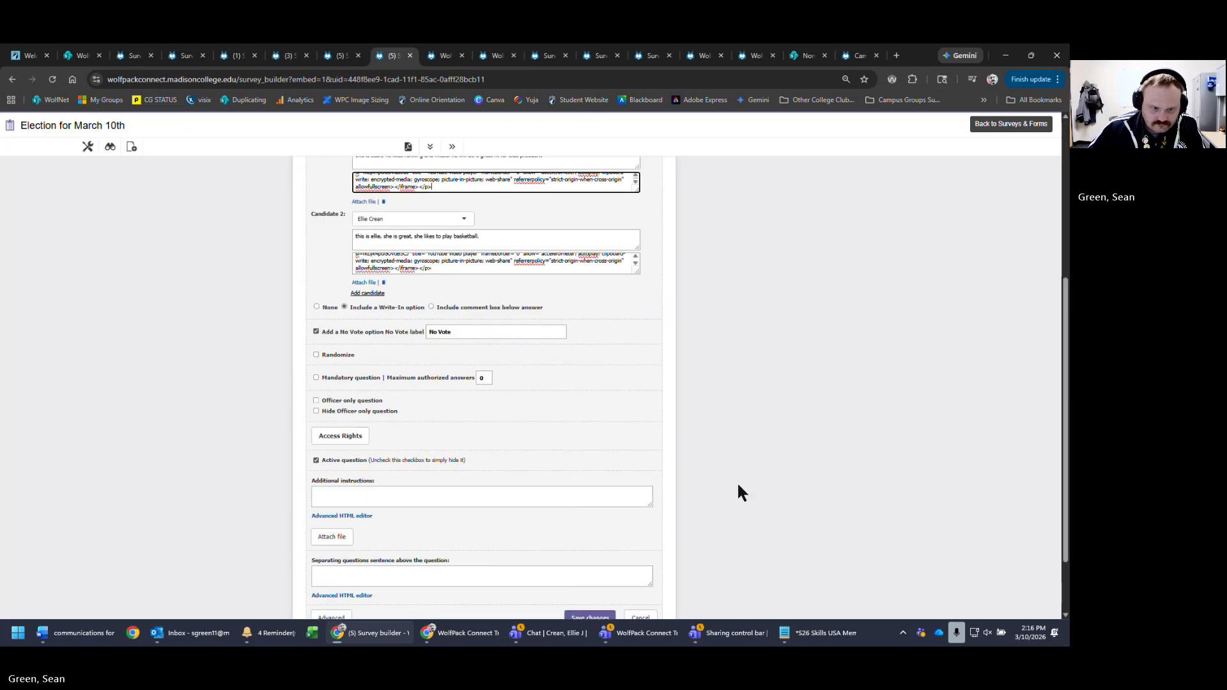
pyautogui.click(591, 619)
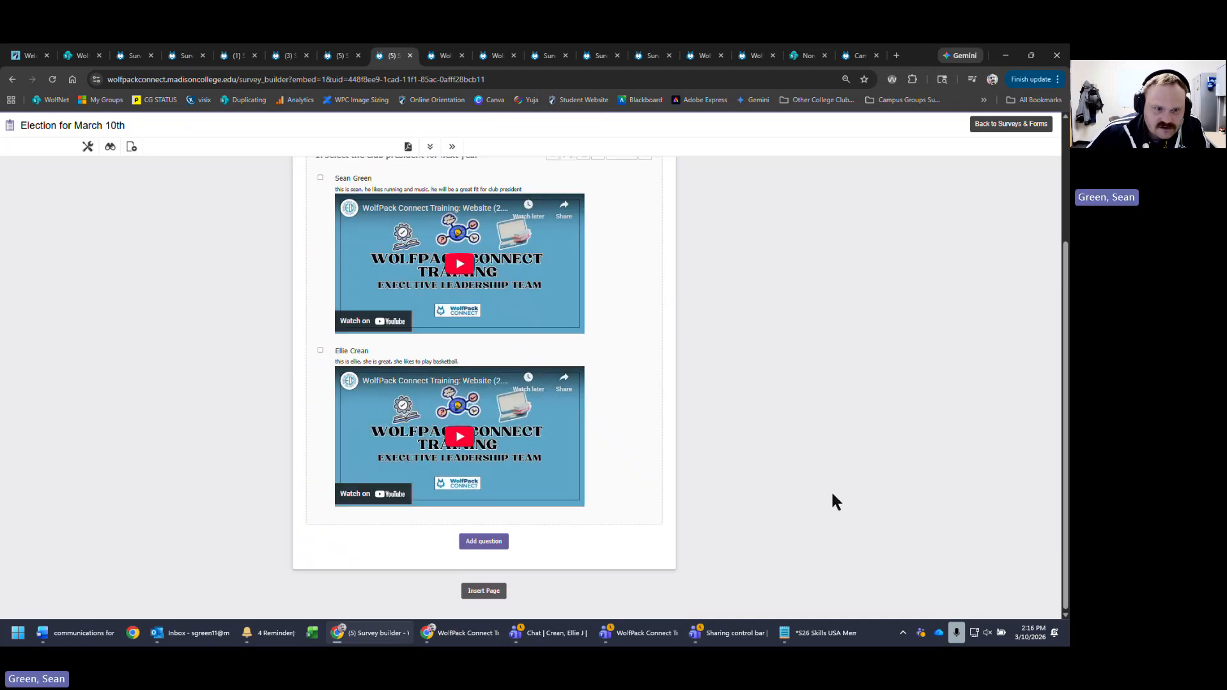
pyautogui.scroll(3, 827, 455)
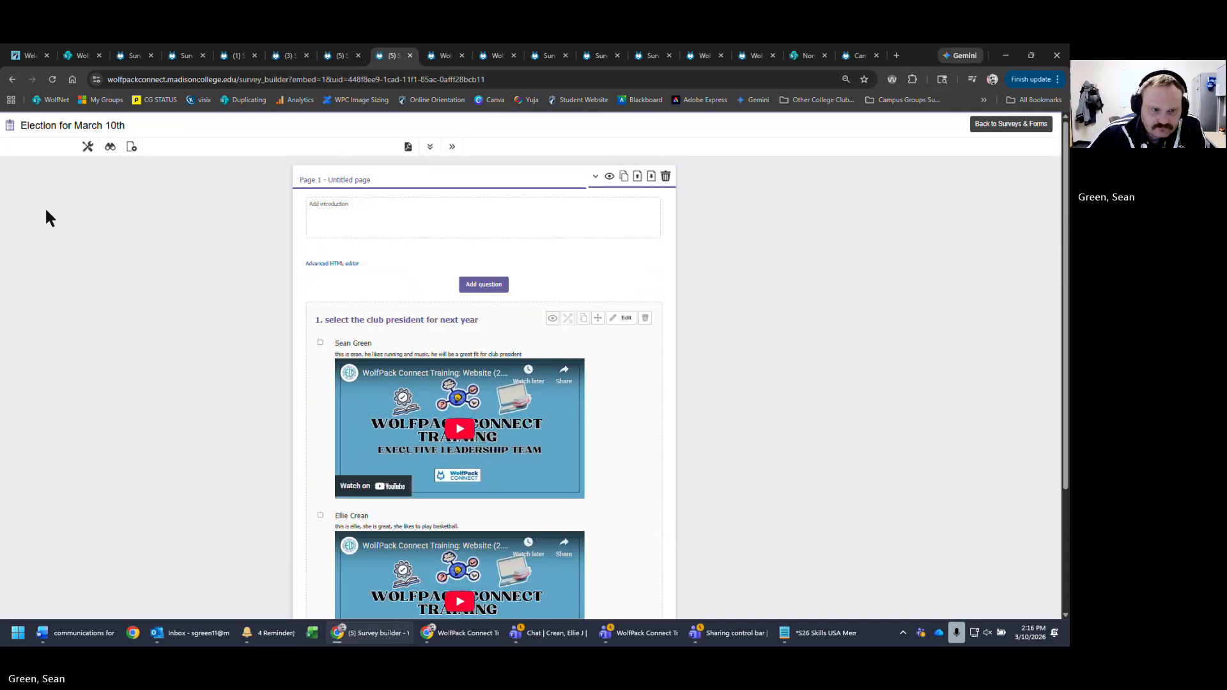
pyautogui.click(110, 148)
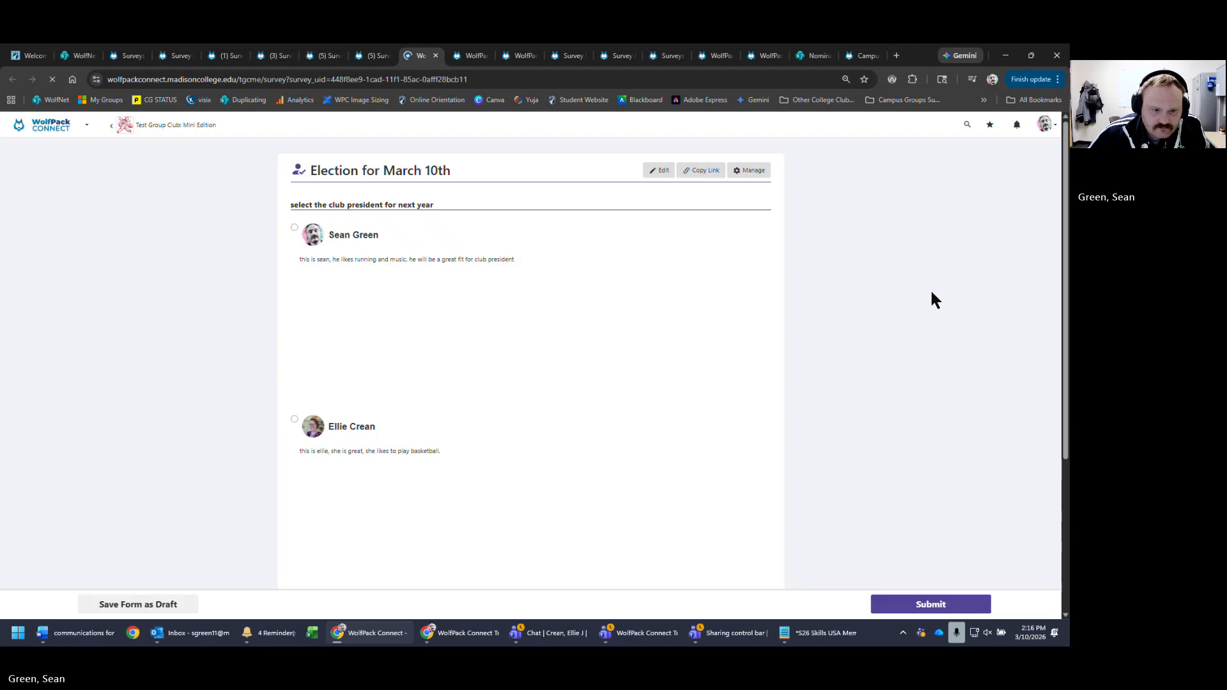
pyautogui.scroll(-3, 934, 289)
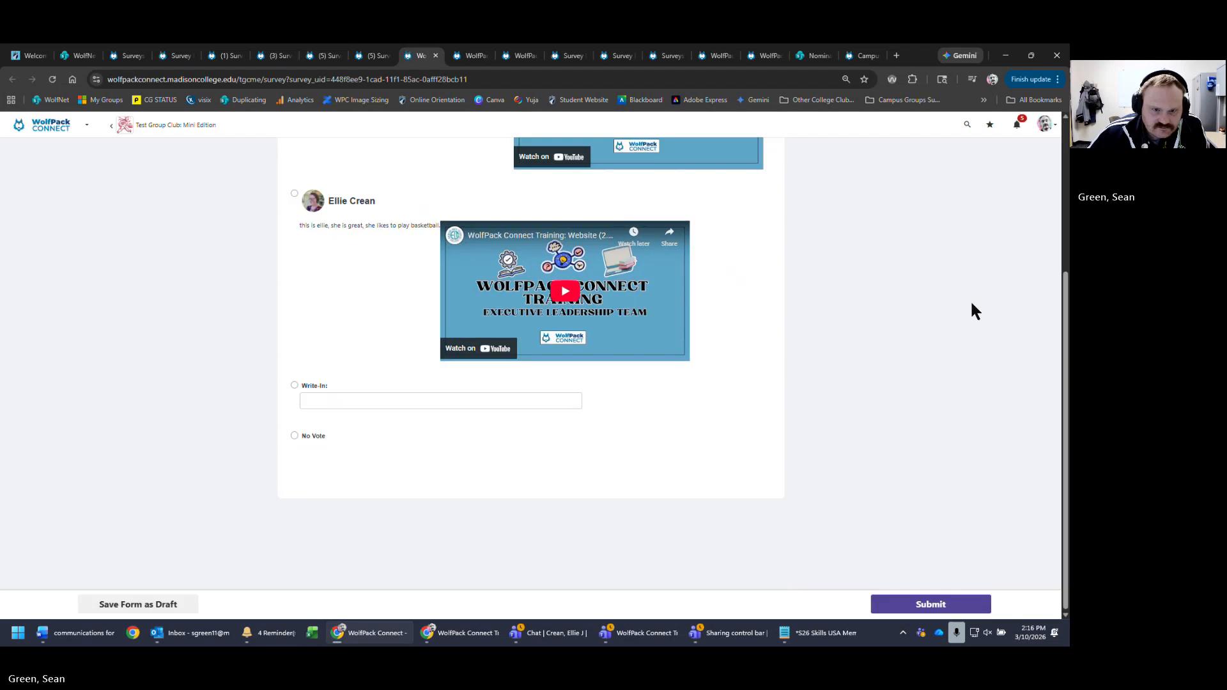
pyautogui.scroll(3, 971, 300)
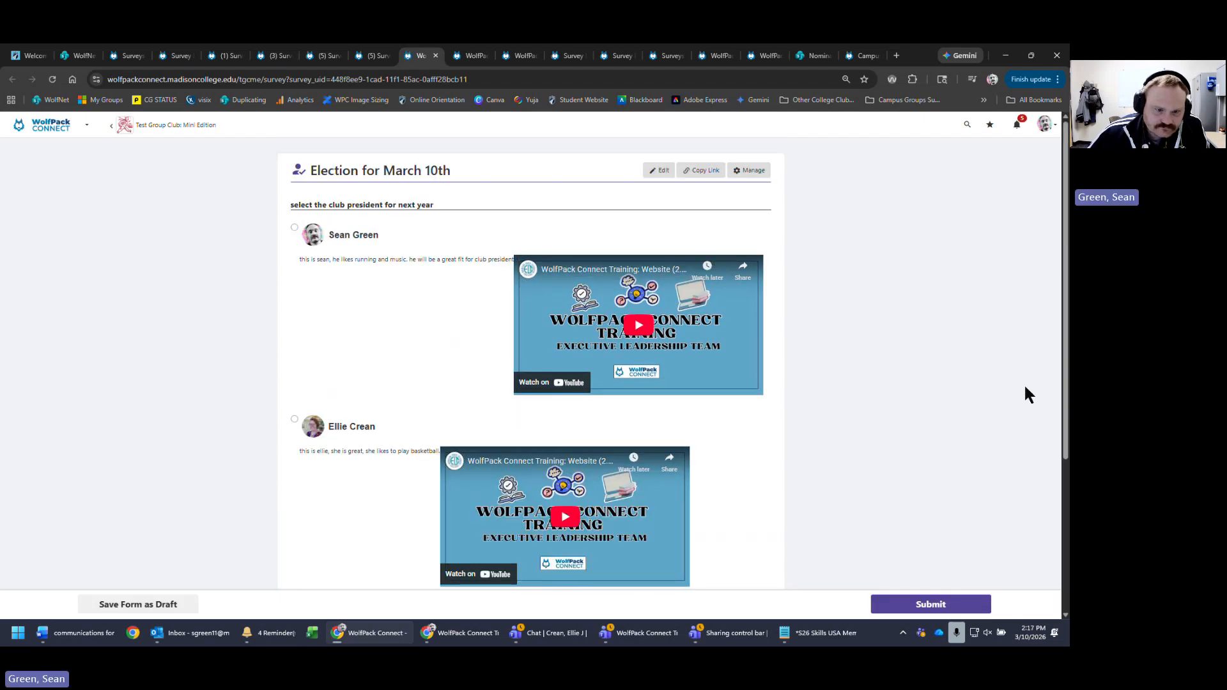
pyautogui.click(652, 170)
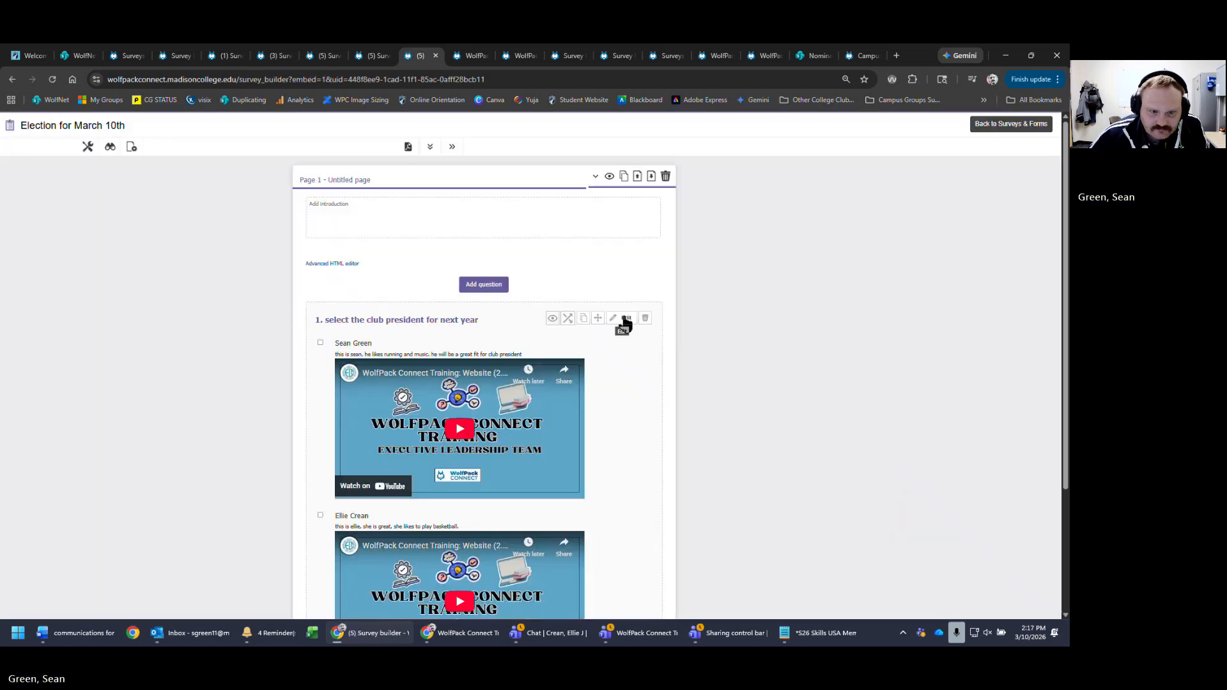
# - Add <br> line breaks to both candidates' video embed codes and save the question
pyautogui.click(621, 324)
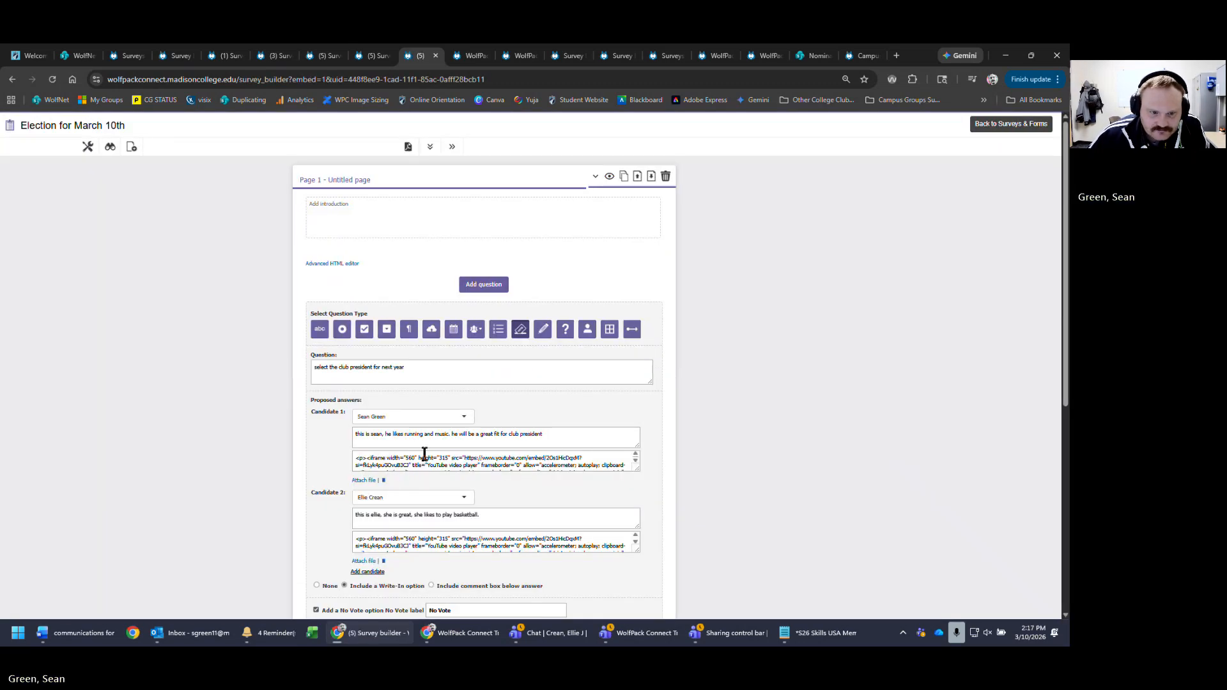
pyautogui.click(367, 456)
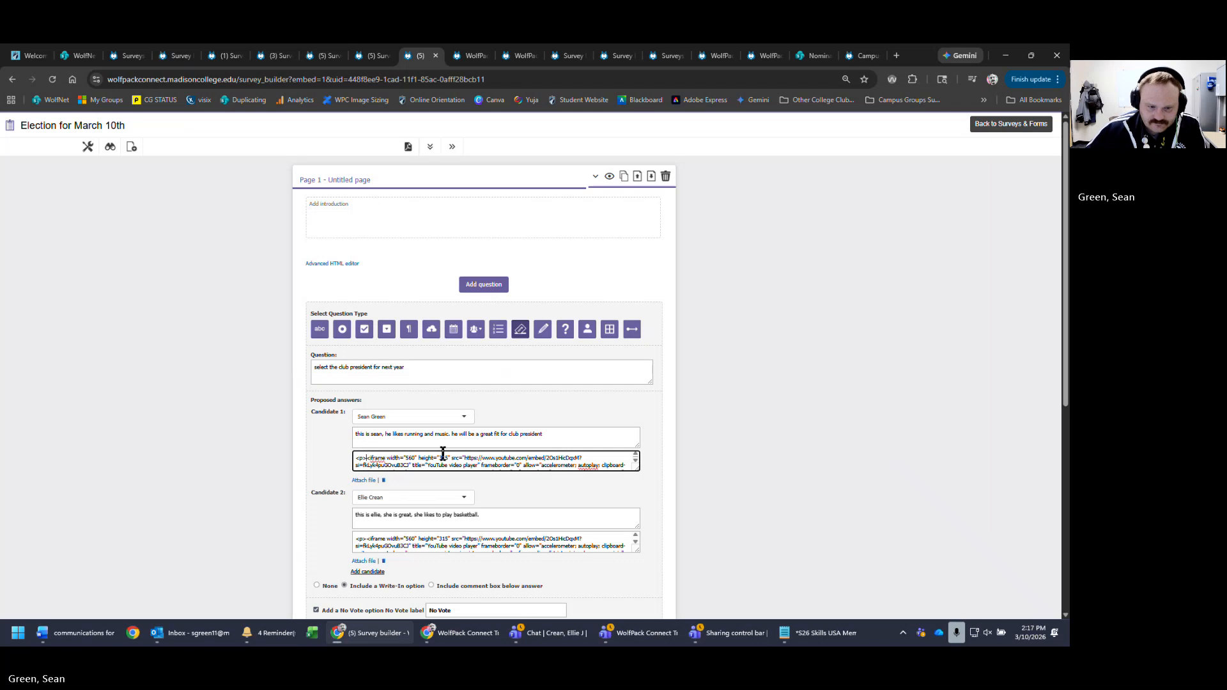
pyautogui.write('<br>')
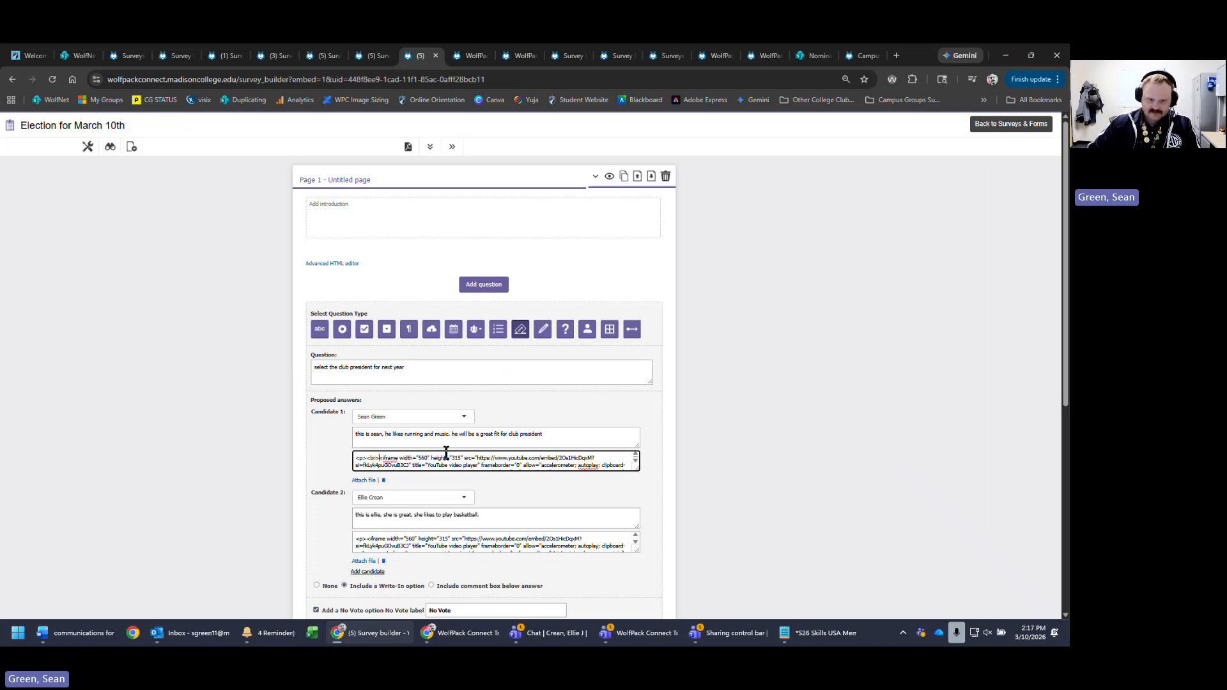
pyautogui.click(368, 539)
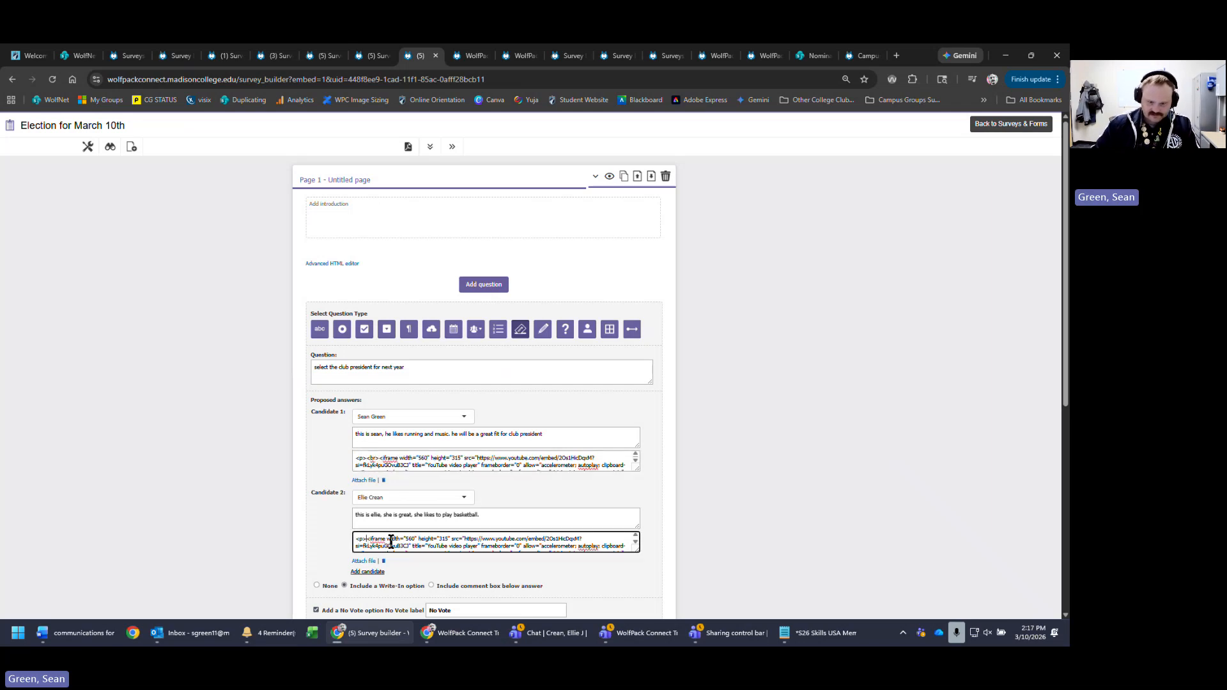
pyautogui.write('<br>')
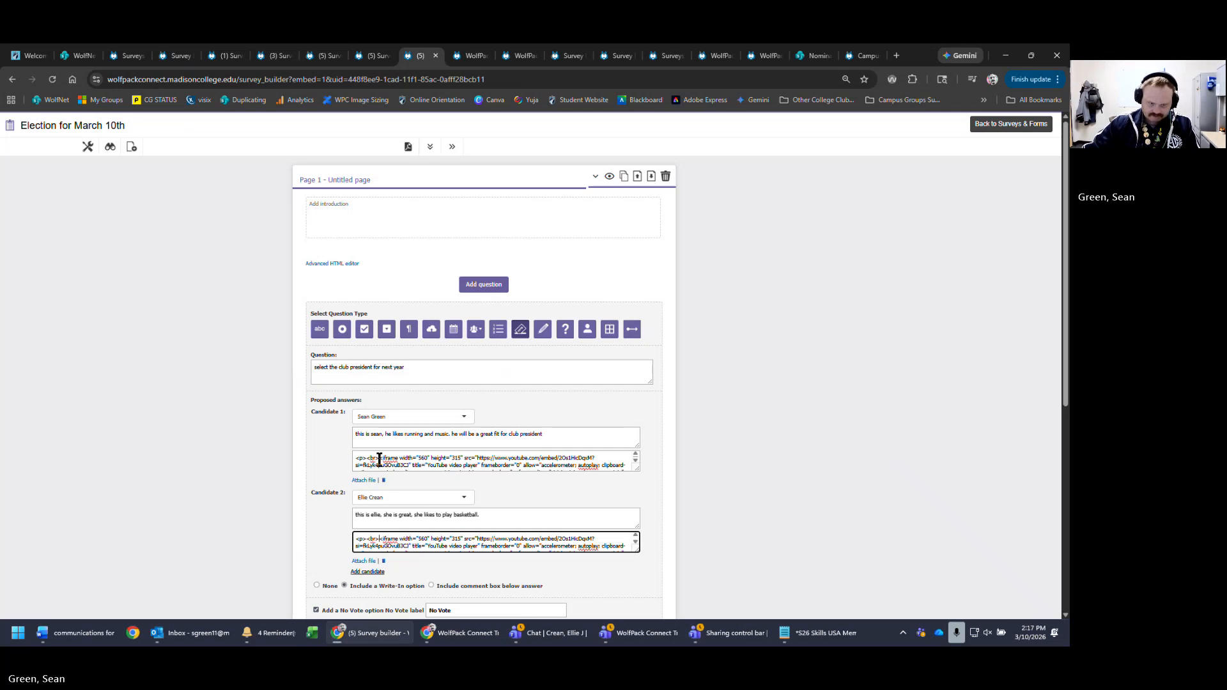
pyautogui.moveTo(379, 459); pyautogui.dragTo(367, 459)
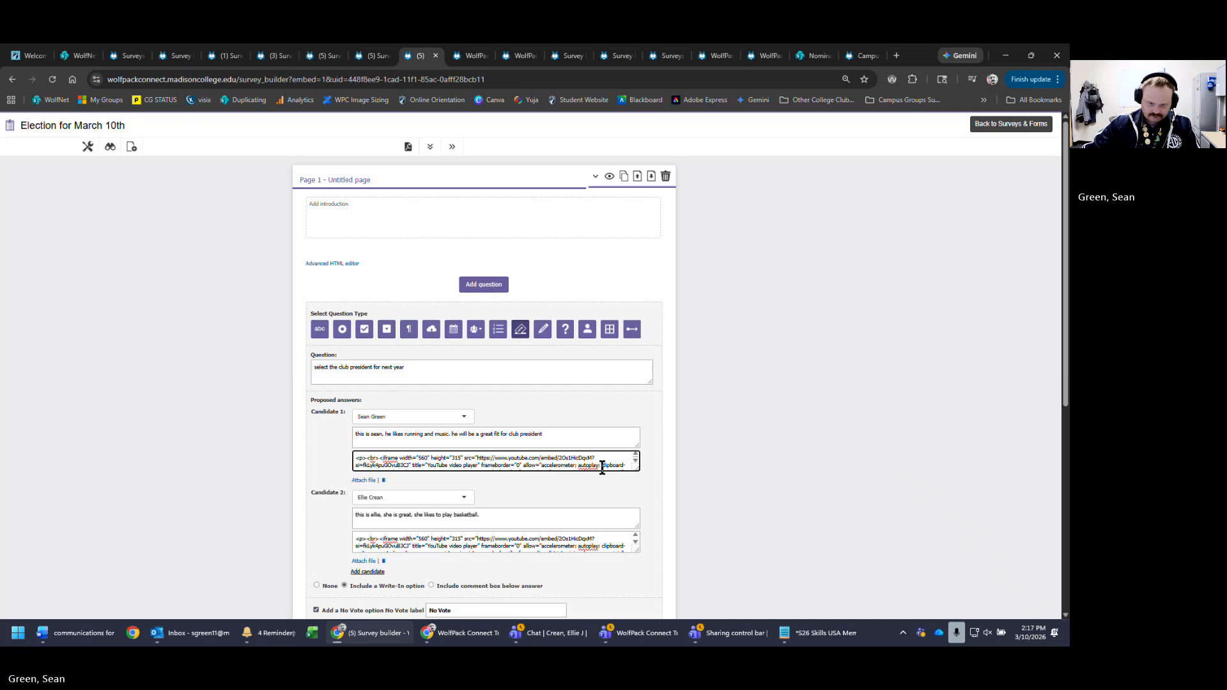
pyautogui.moveTo(637, 464); pyautogui.dragTo(646, 491)
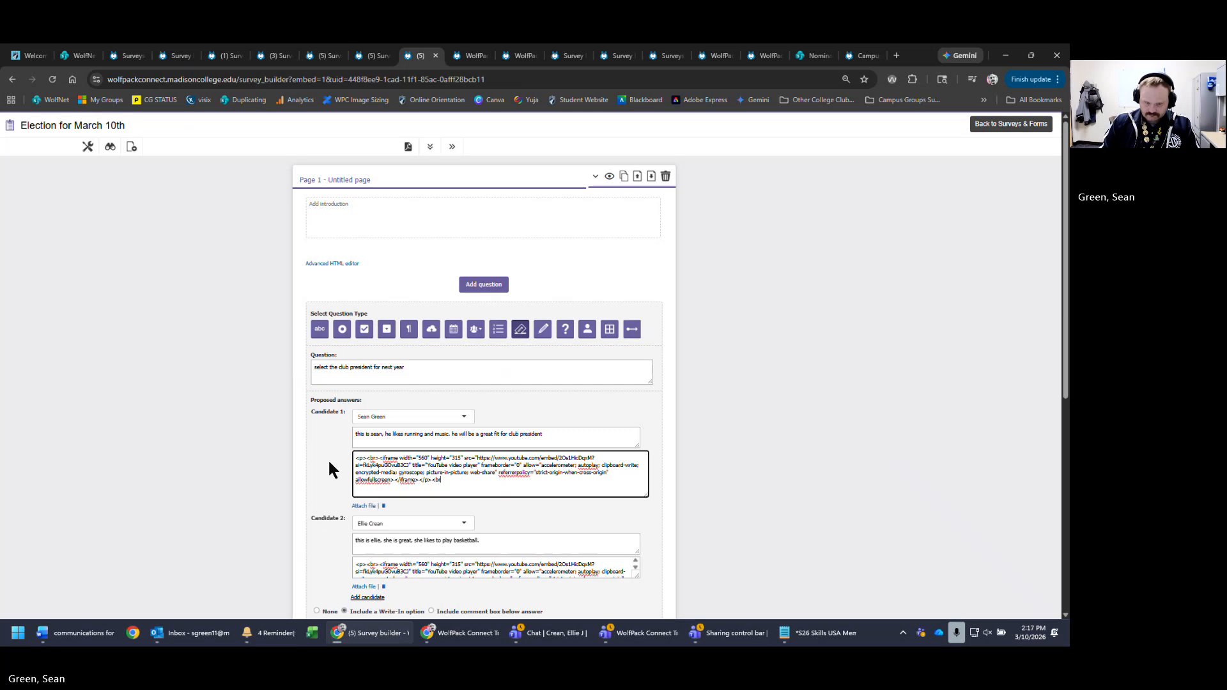
pyautogui.scroll(-3, 486, 569)
pyautogui.click(486, 573)
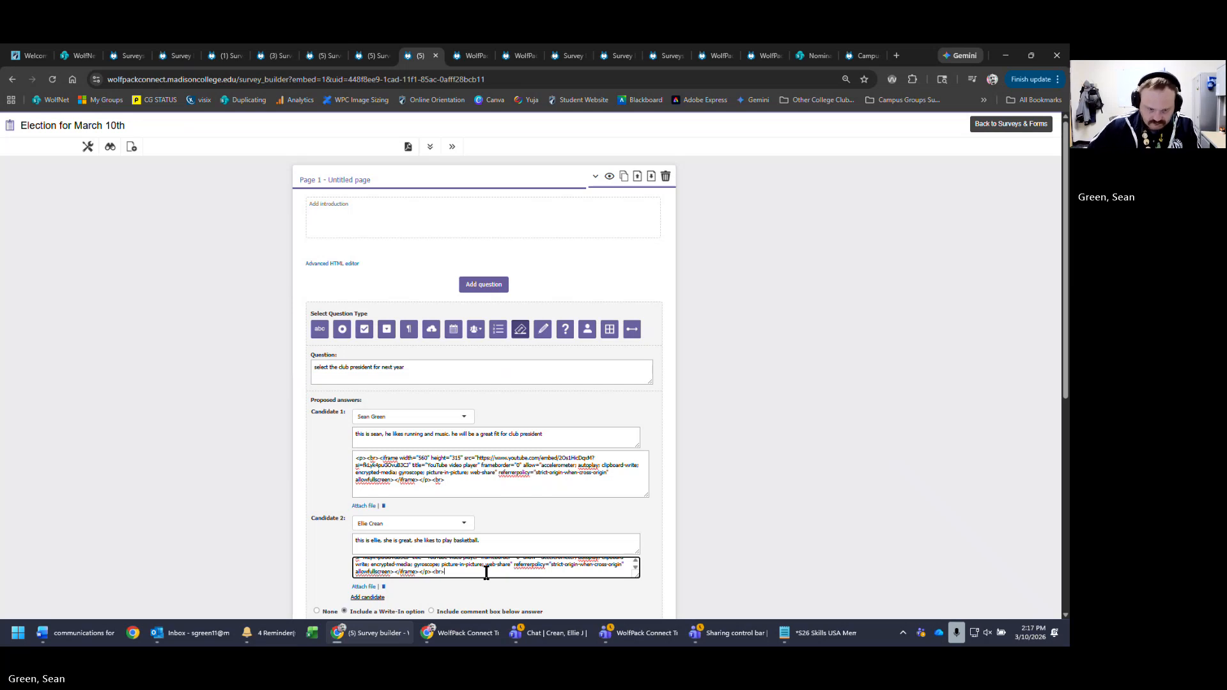
pyautogui.scroll(-10, 767, 540)
pyautogui.click(615, 535)
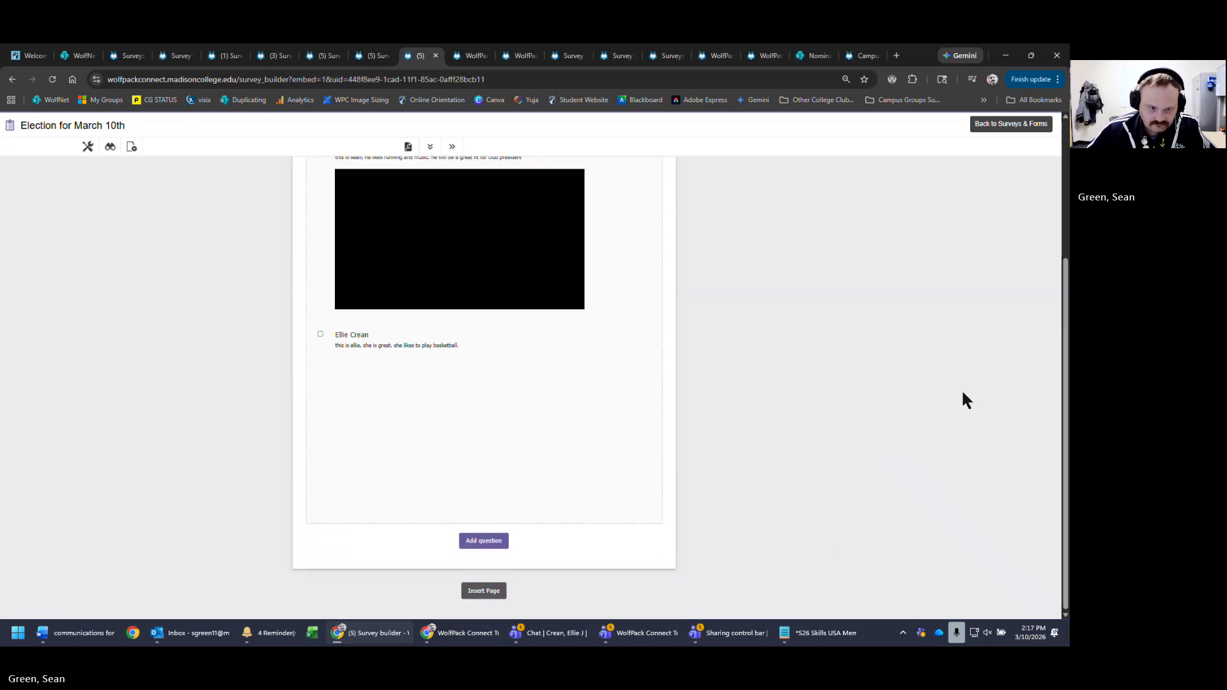
pyautogui.click(109, 148)
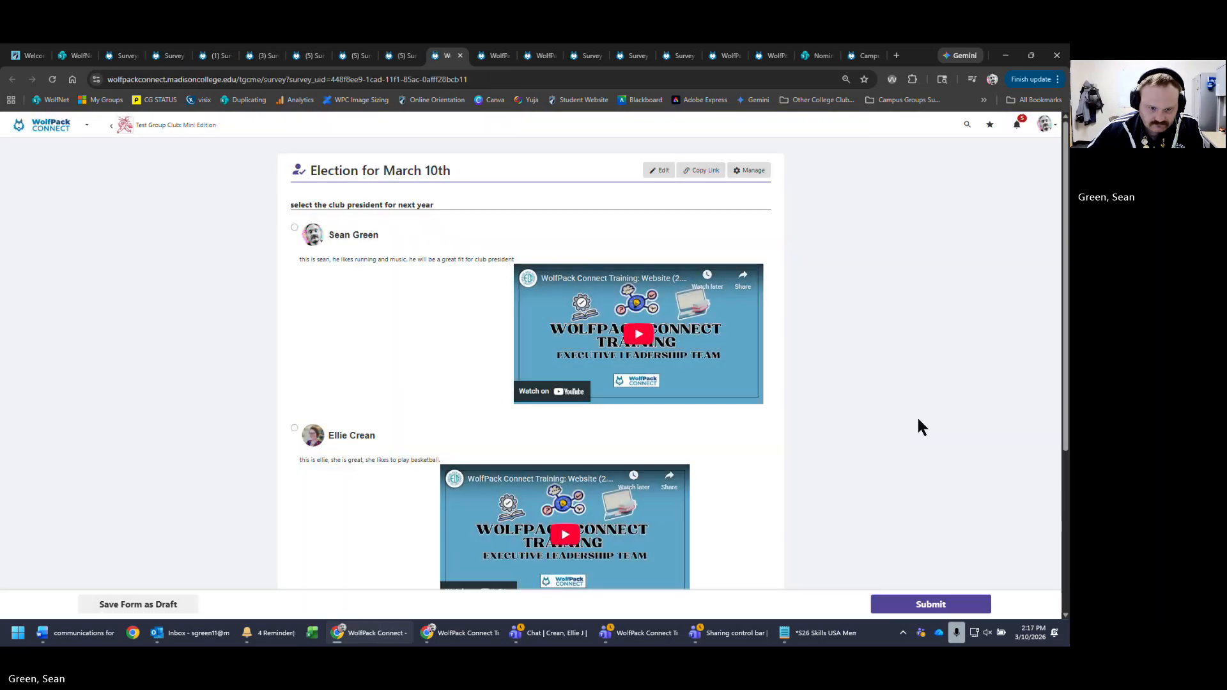
pyautogui.scroll(-4, 918, 415)
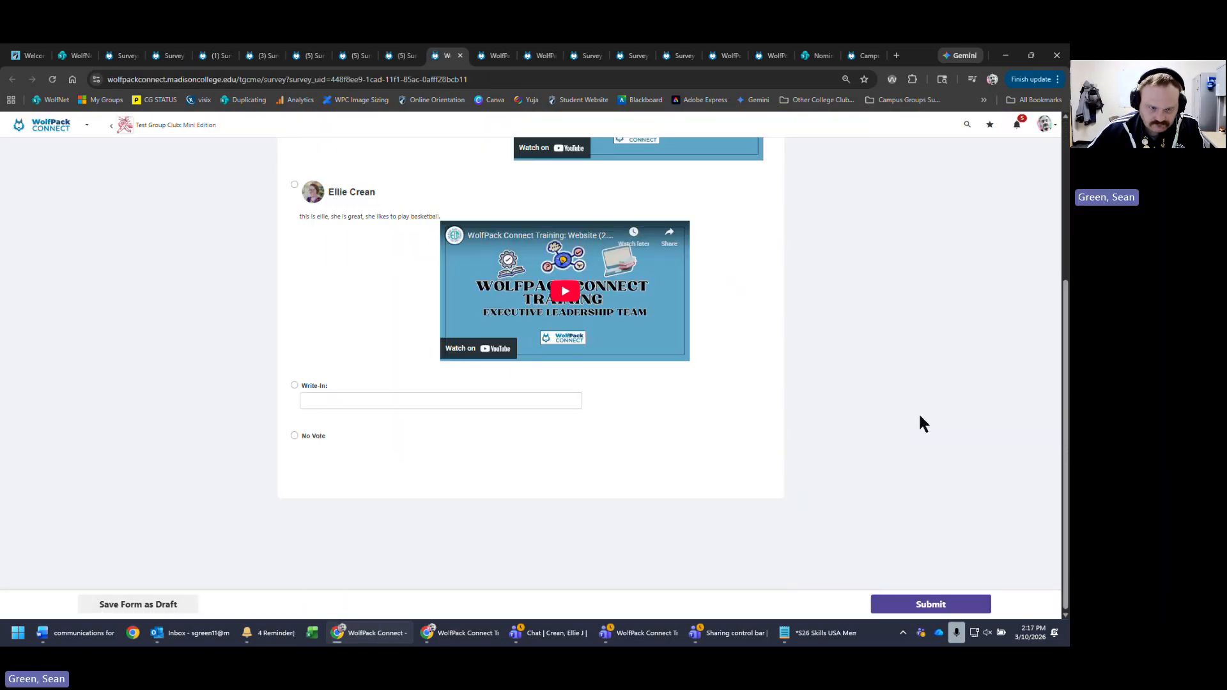
pyautogui.scroll(4, 919, 412)
pyautogui.scroll(-1, 919, 412)
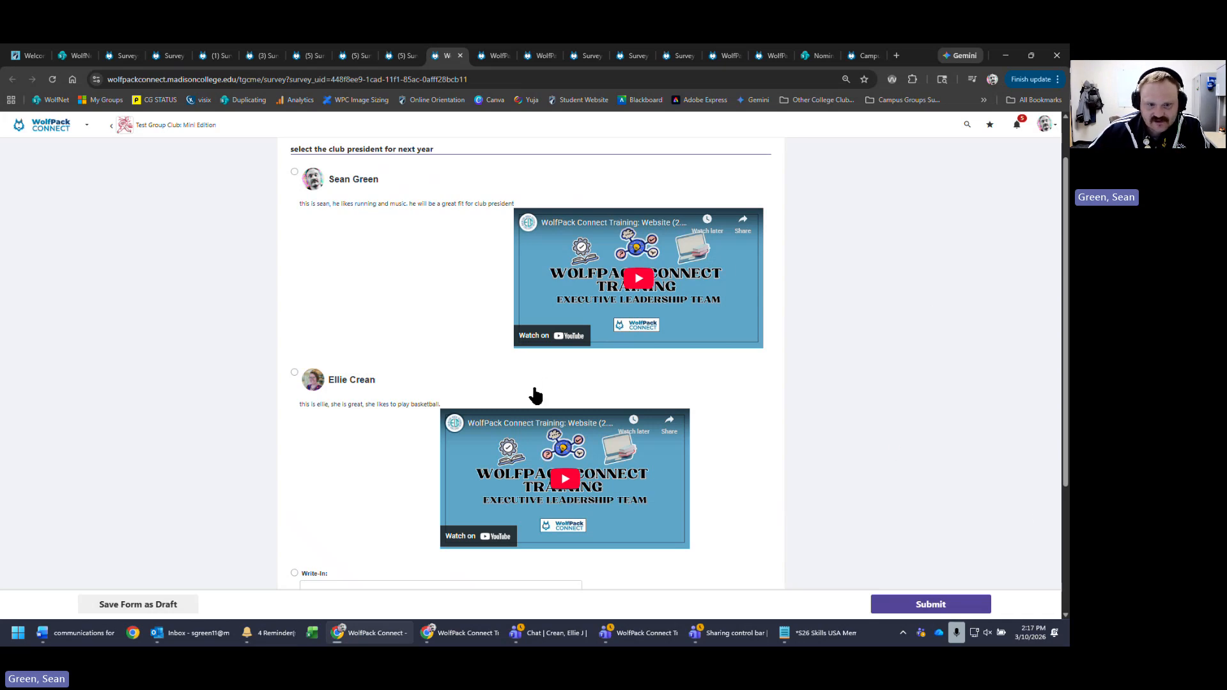
pyautogui.scroll(-1, 413, 409)
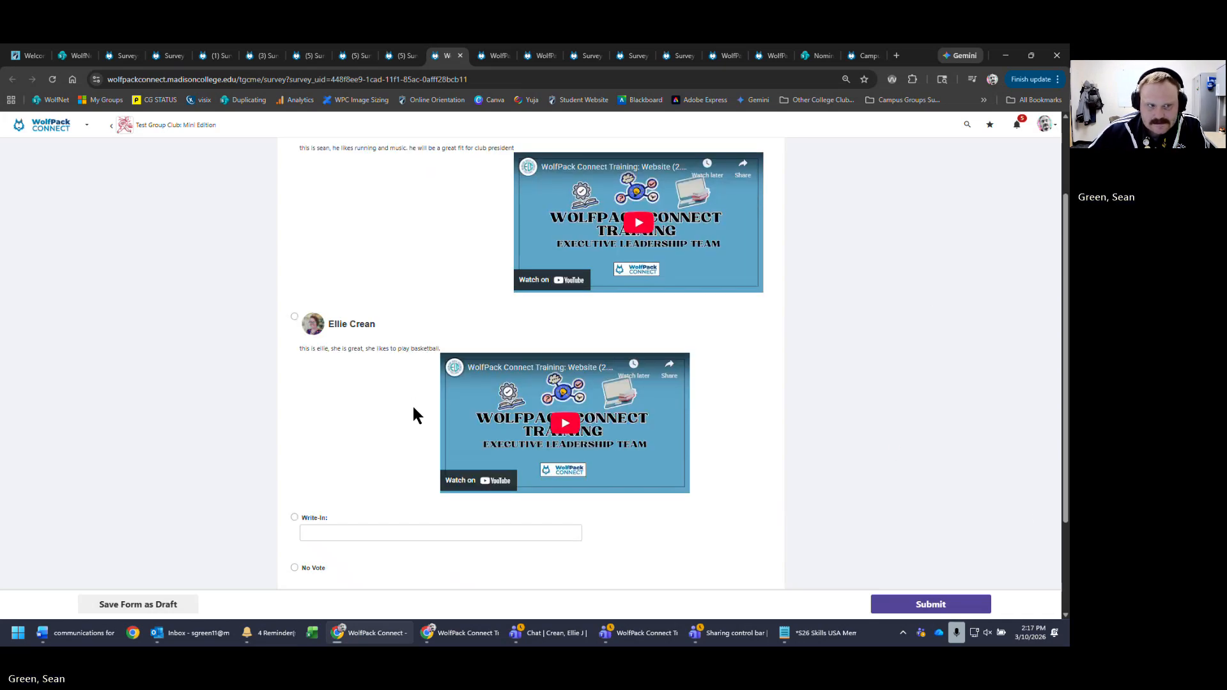
pyautogui.scroll(2, 863, 318)
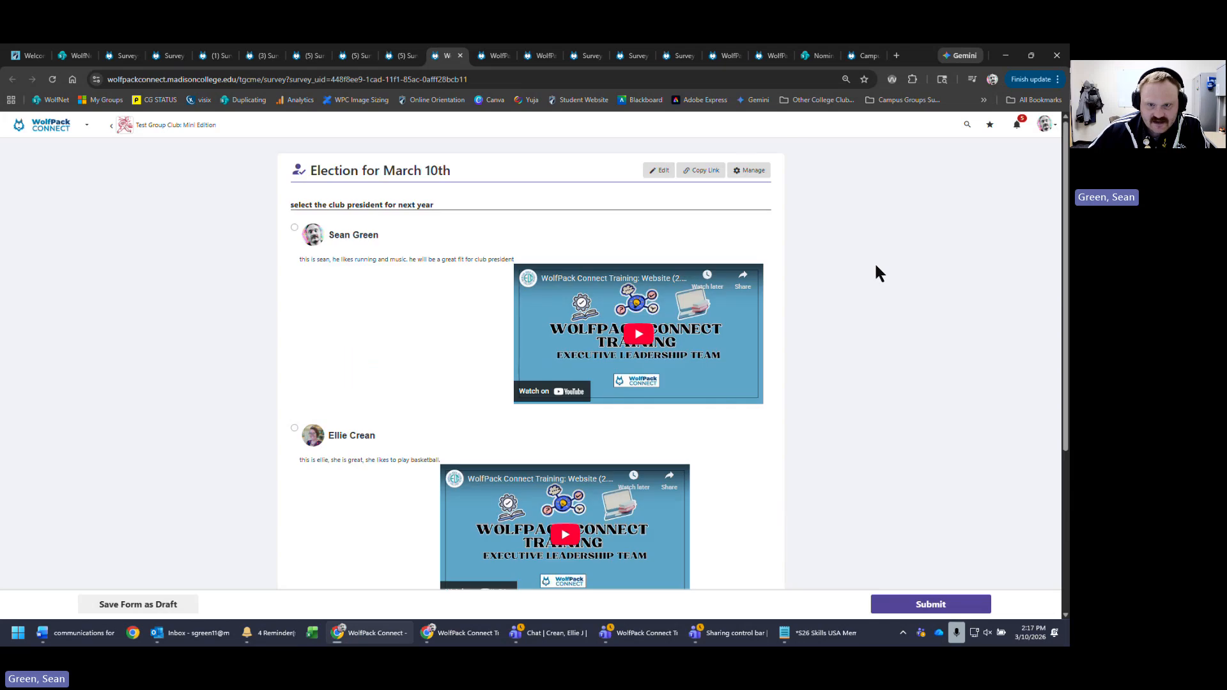
pyautogui.click(659, 170)
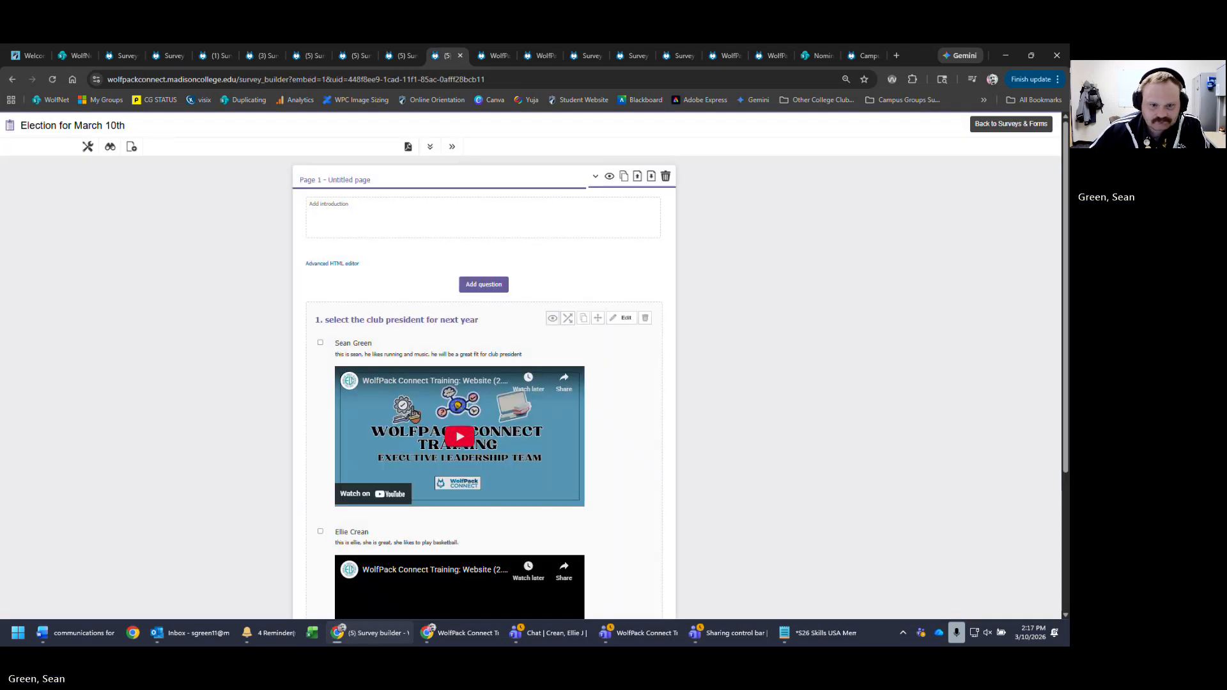
# - Reopen the question and enlarge Candidate 1's embed code area to review it
pyautogui.click(624, 323)
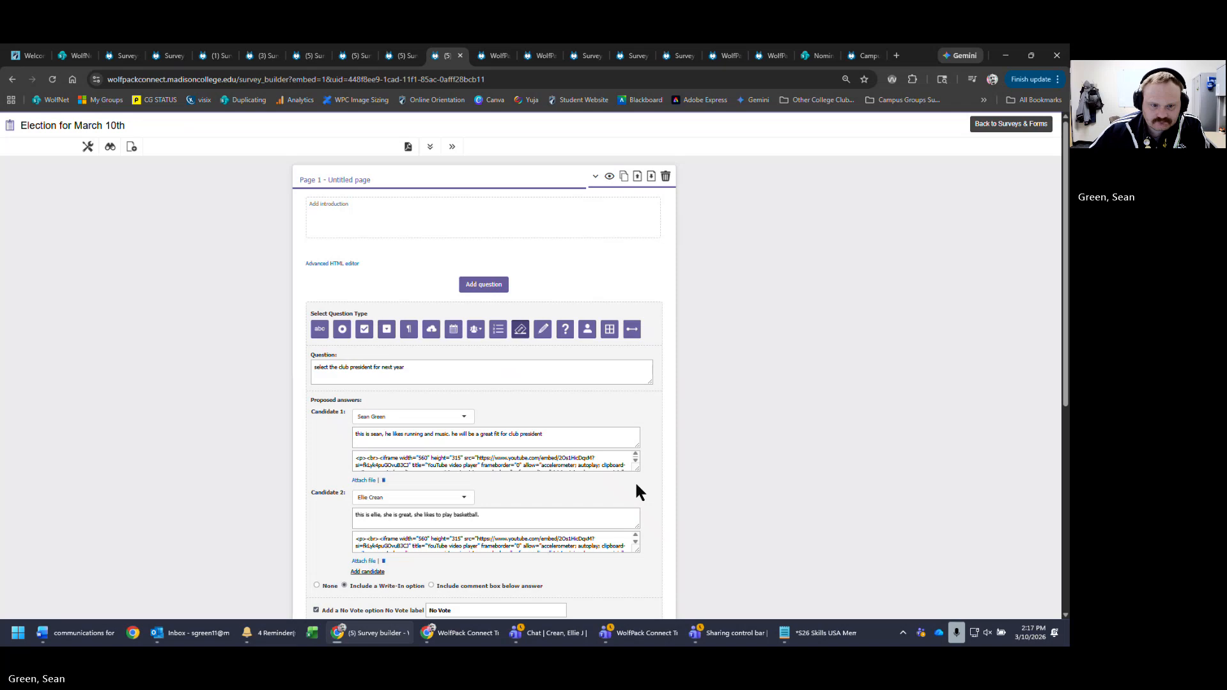
pyautogui.moveTo(636, 468); pyautogui.dragTo(734, 520)
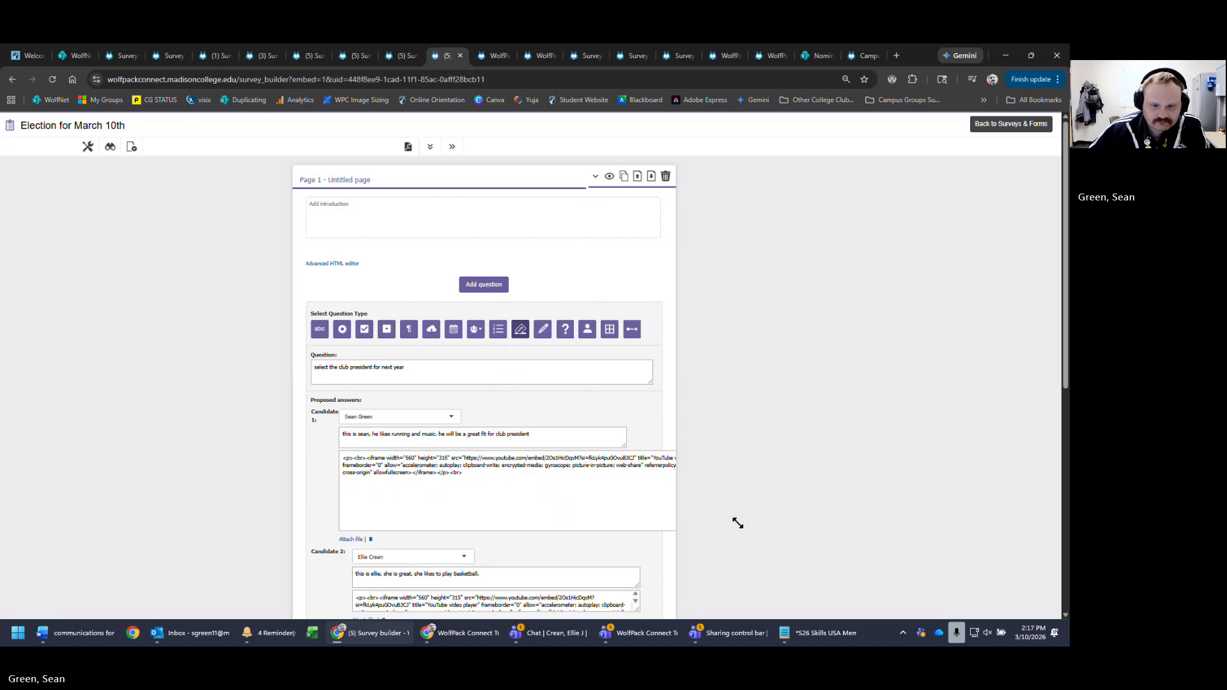
pyautogui.scroll(-3, 808, 507)
pyautogui.click(518, 262)
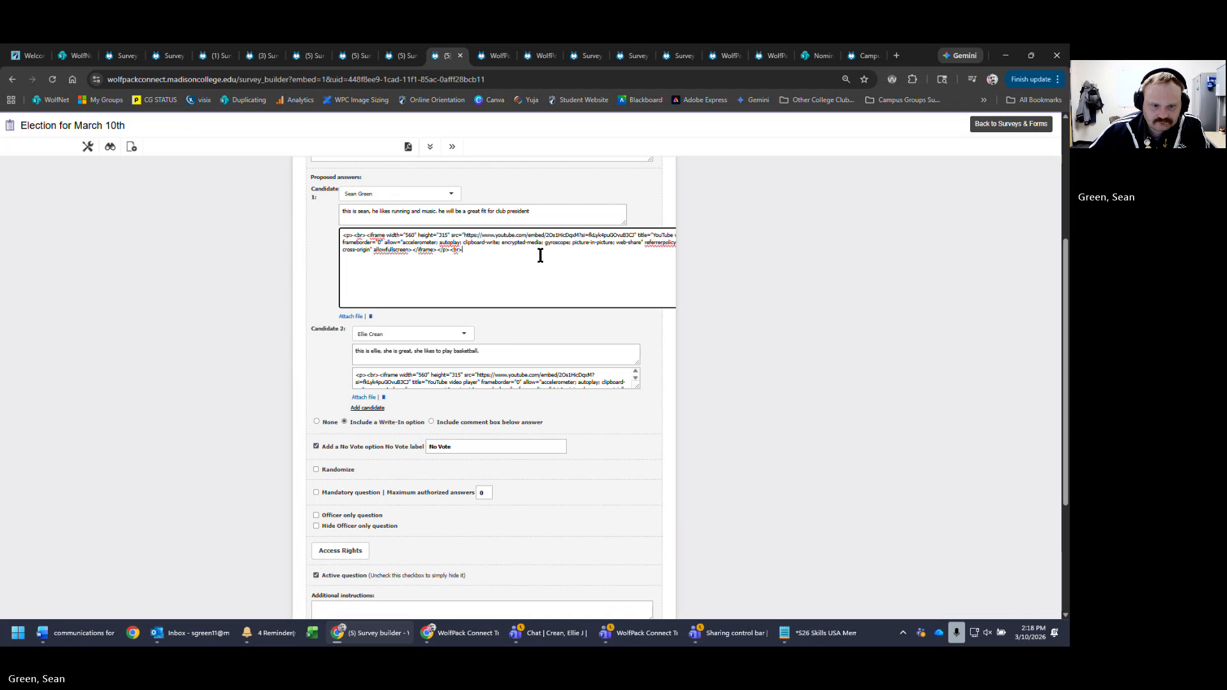
pyautogui.scroll(-2, 540, 255)
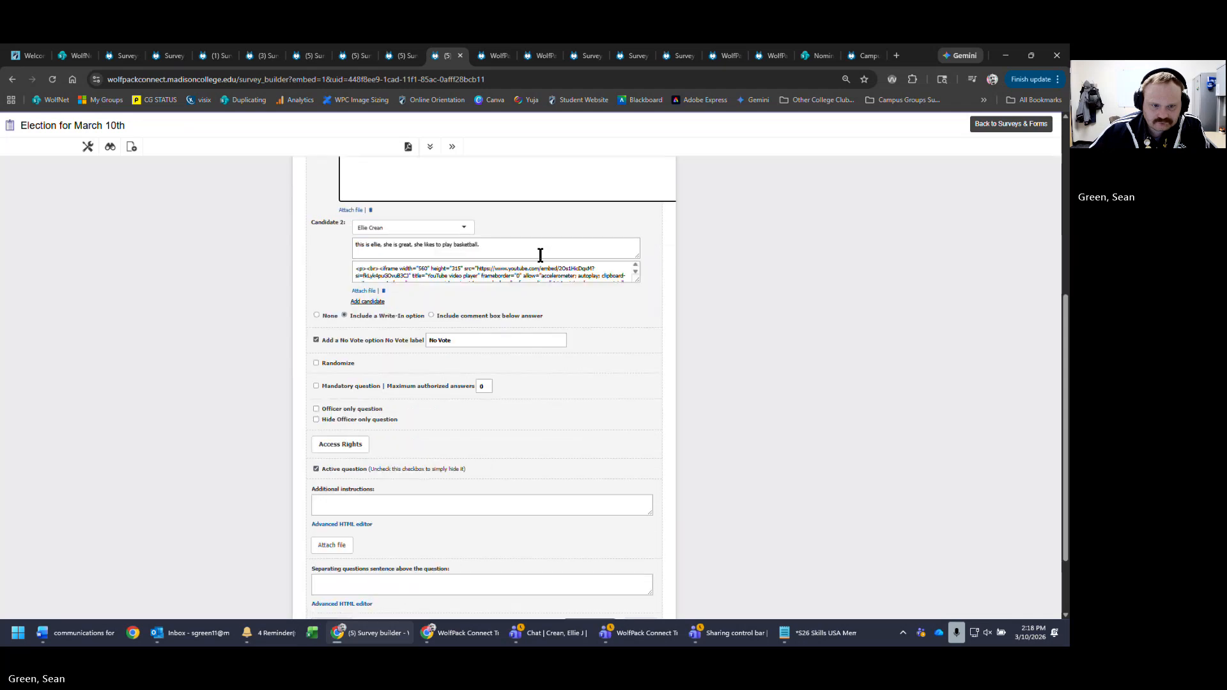
pyautogui.scroll(3, 850, 352)
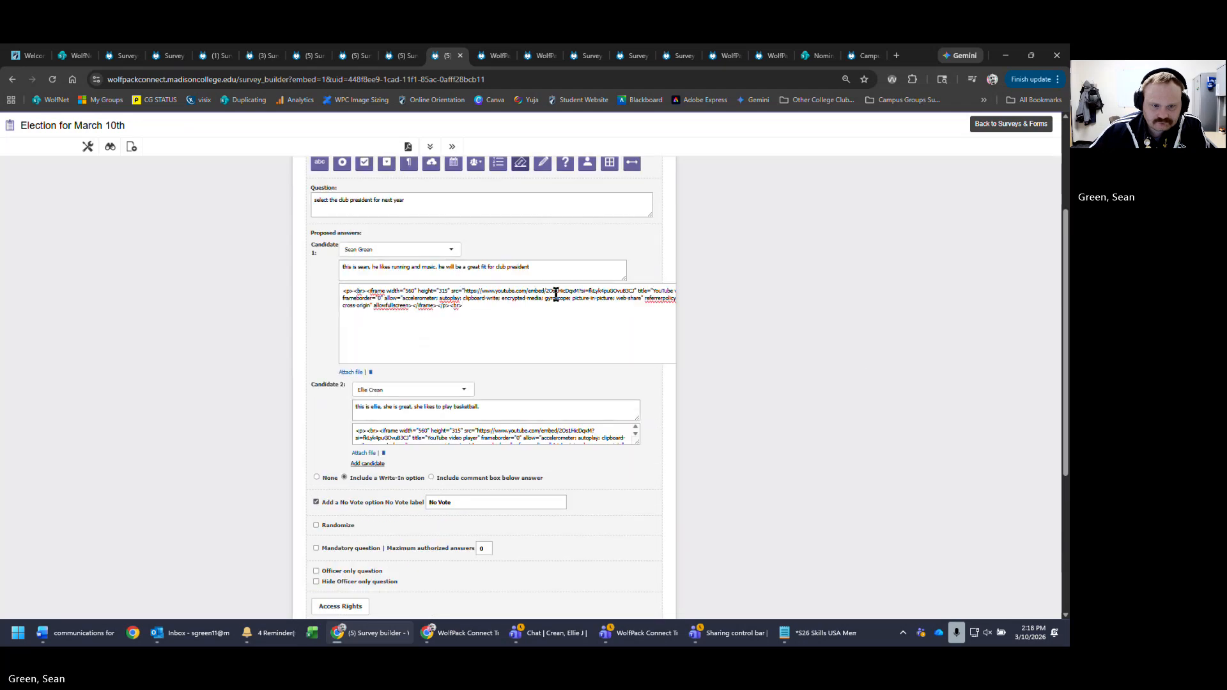
pyautogui.click(602, 320)
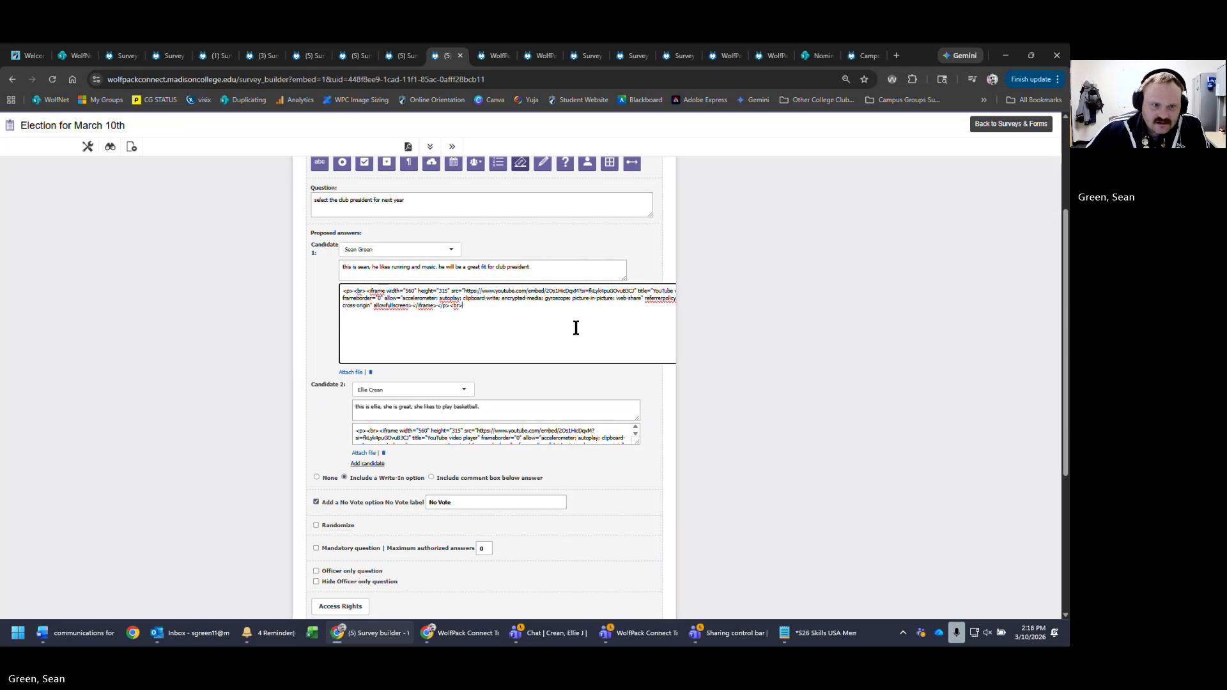
# - Copy the phrase 'he will be a great fit for club president' from Candidate 1's description
pyautogui.click(551, 271)
pyautogui.tripleClick(573, 269)
pyautogui.scroll(3, 861, 328)
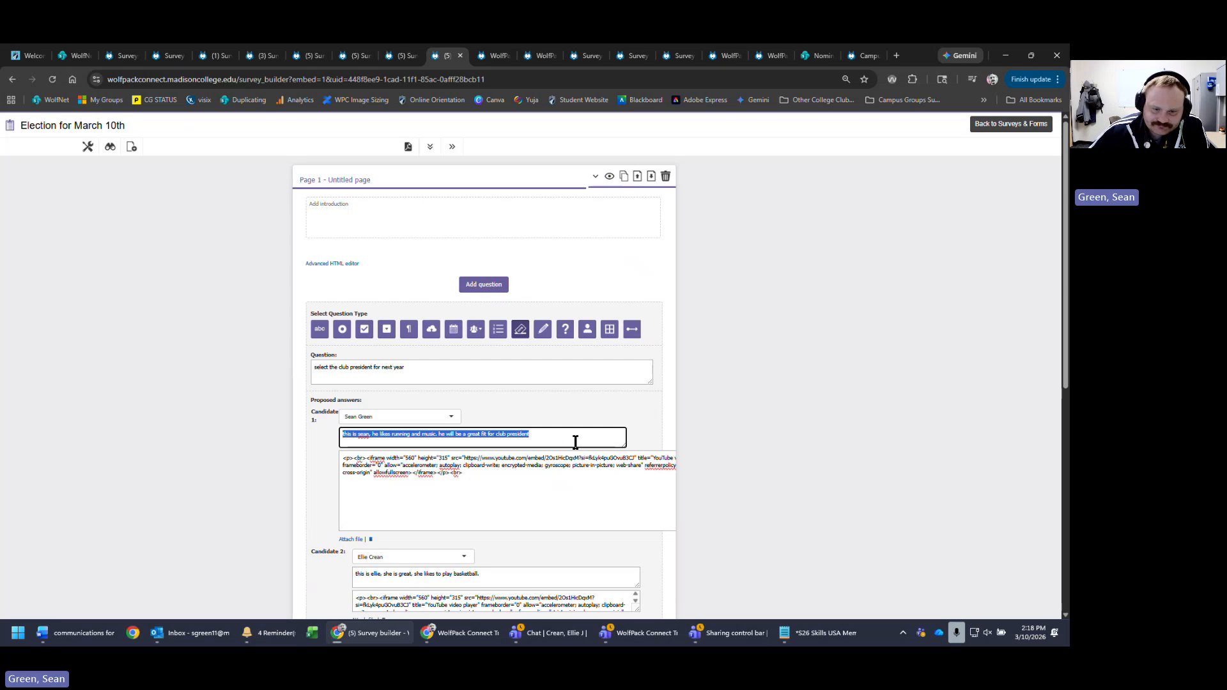
pyautogui.click(575, 443)
pyautogui.click(510, 487)
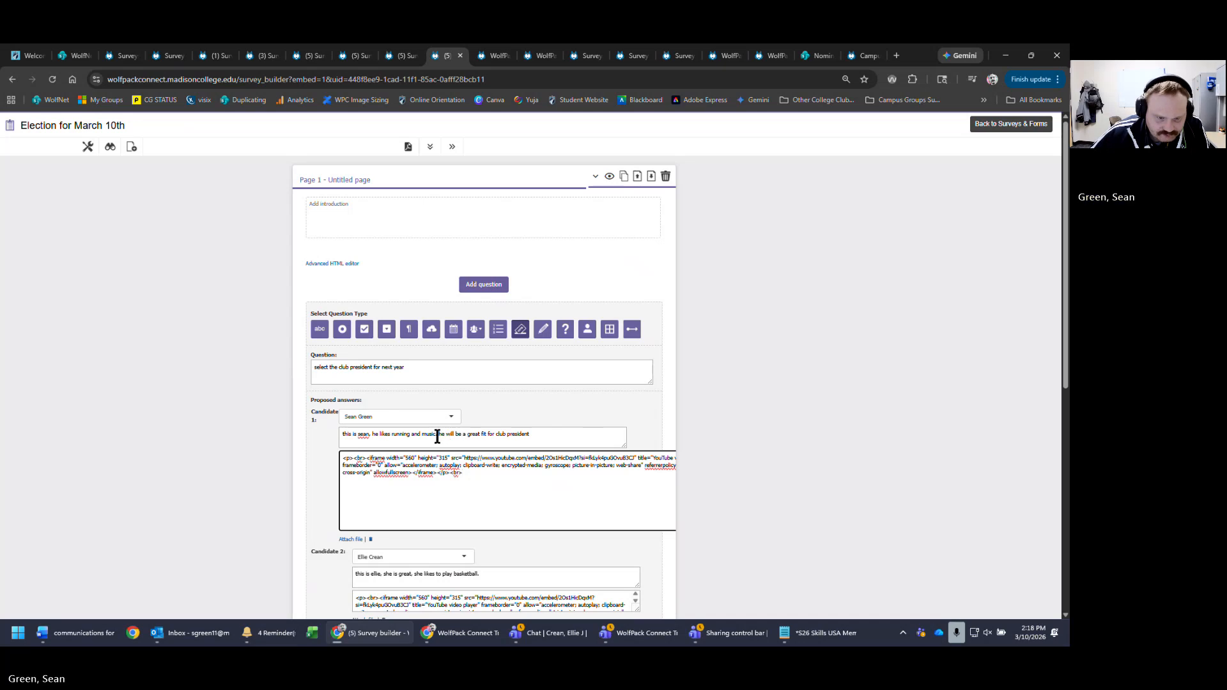
pyautogui.moveTo(441, 436); pyautogui.dragTo(545, 434)
pyautogui.hotkey('ctrl', 'c')
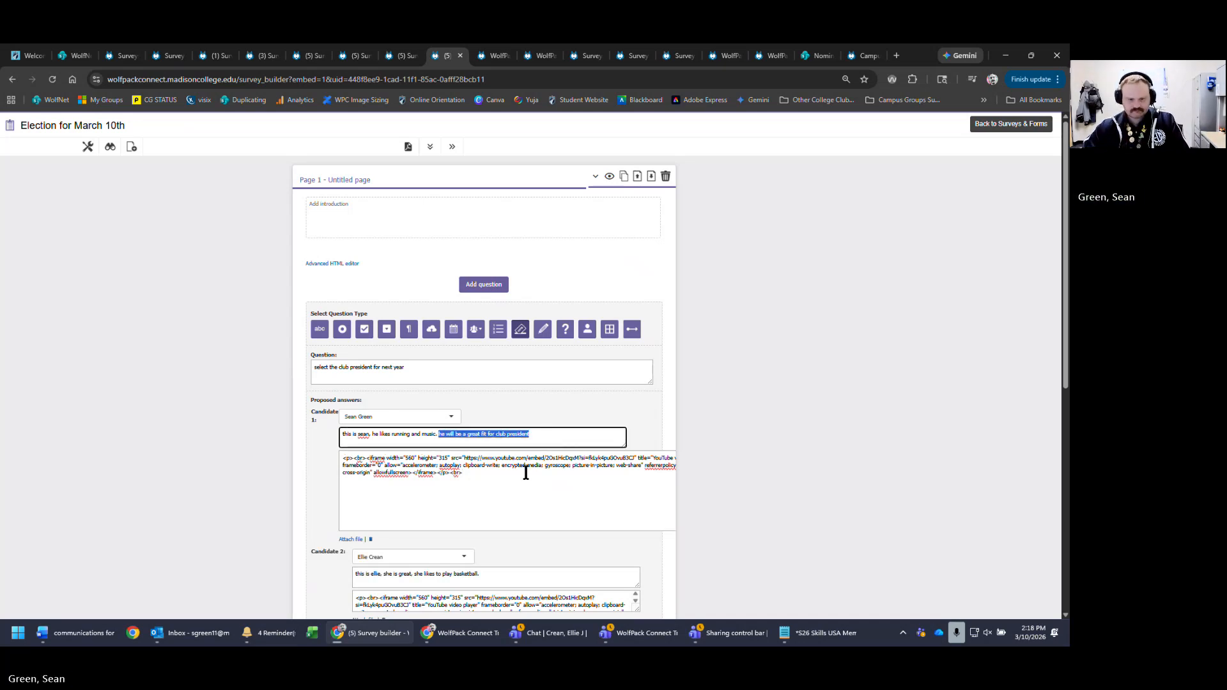
pyautogui.scroll(-3, 829, 406)
# - Paste the phrase at the end of Candidate 2's description, change 'he' to 'she', and save
pyautogui.click(601, 416)
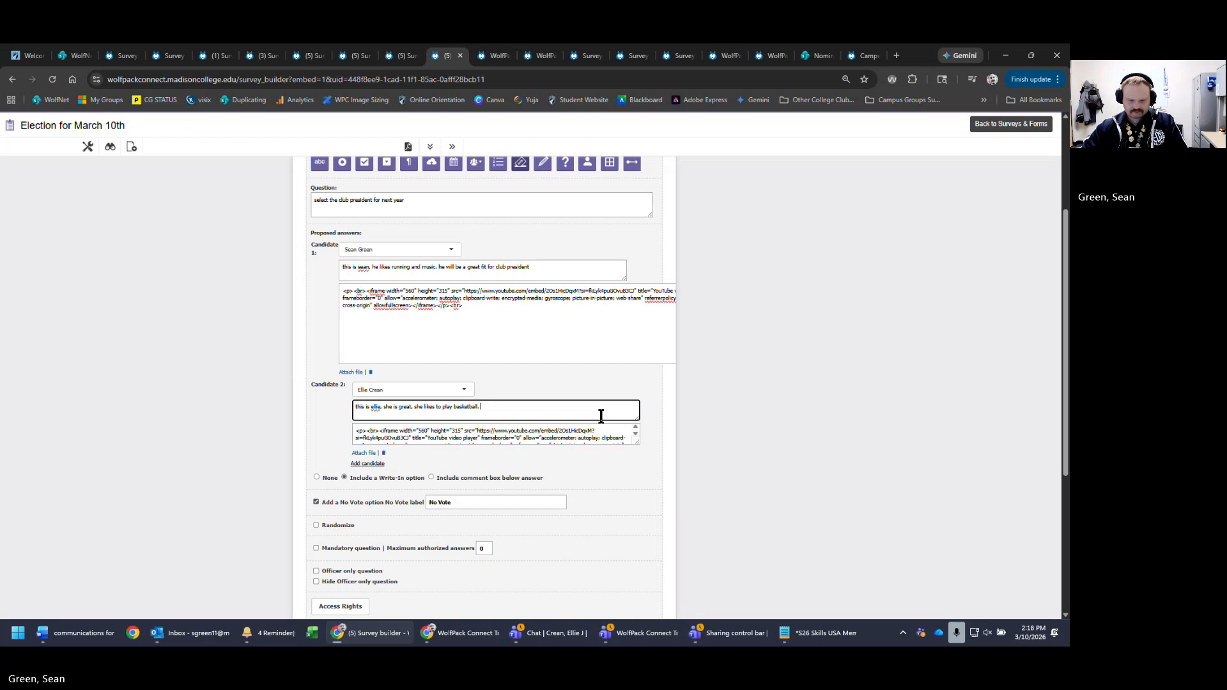
pyautogui.hotkey('ctrl', 'v')
pyautogui.click(481, 407)
pyautogui.write('s')
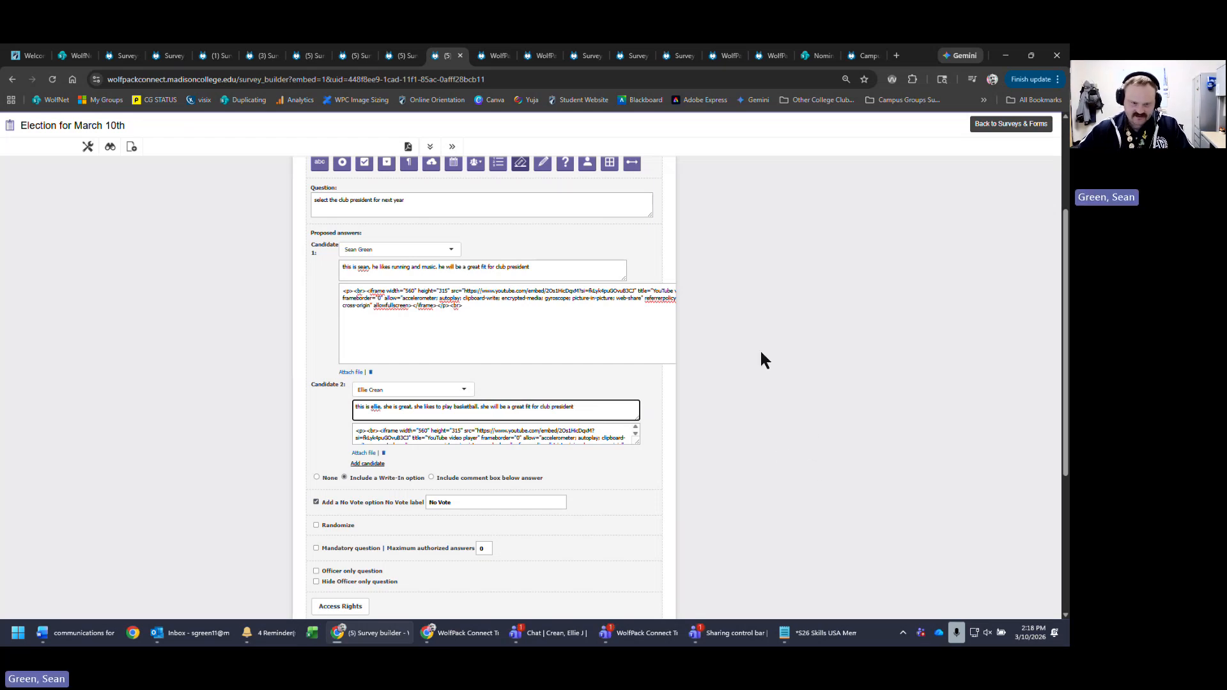
pyautogui.scroll(-4, 776, 451)
pyautogui.click(596, 535)
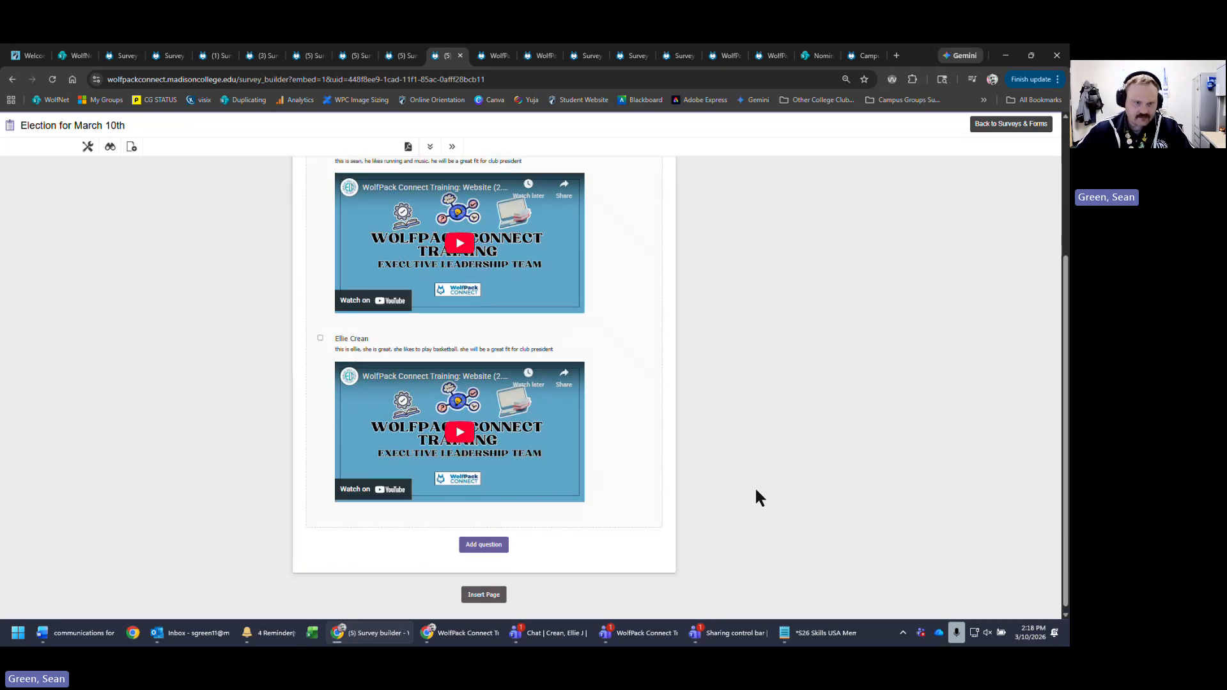
pyautogui.scroll(4, 756, 490)
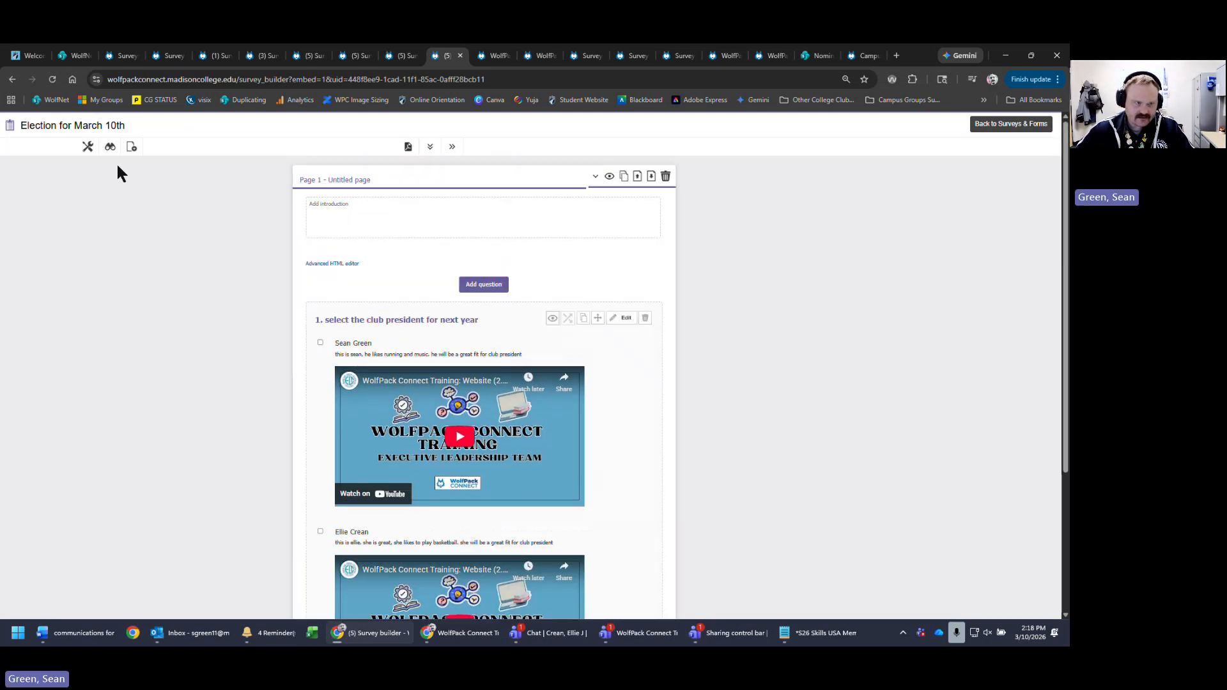
# - Submit a test ballot for the second candidate in the preview and return to Home
pyautogui.click(132, 147)
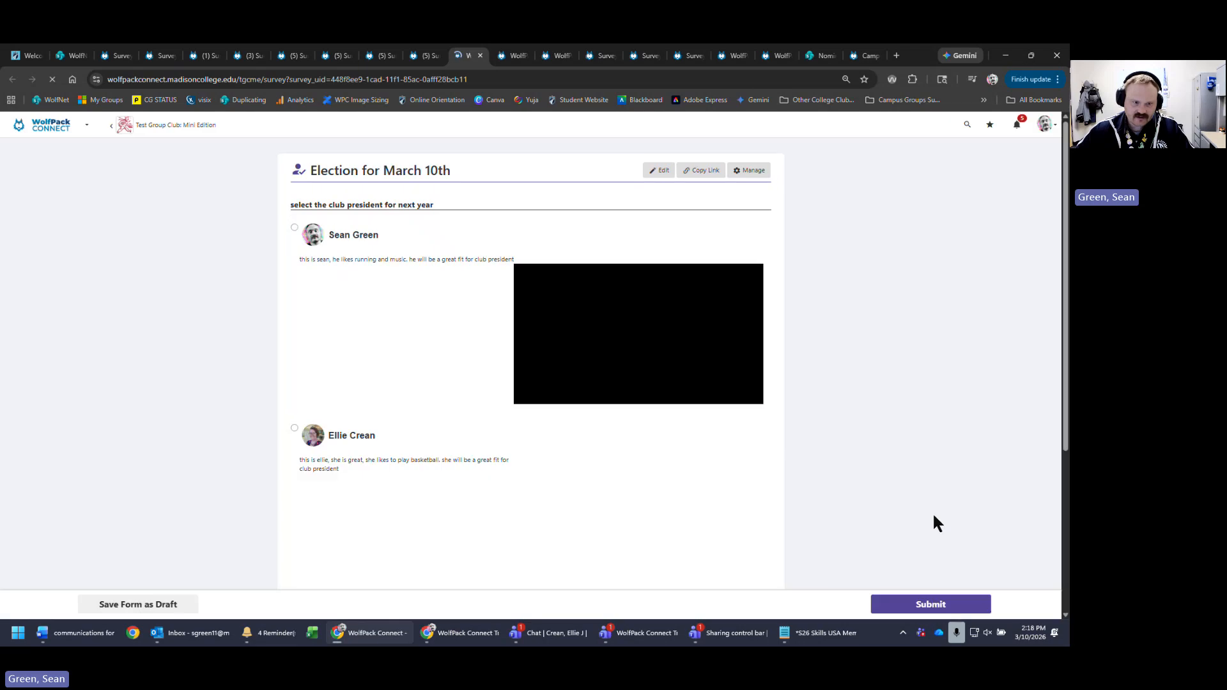
pyautogui.scroll(-2, 933, 522)
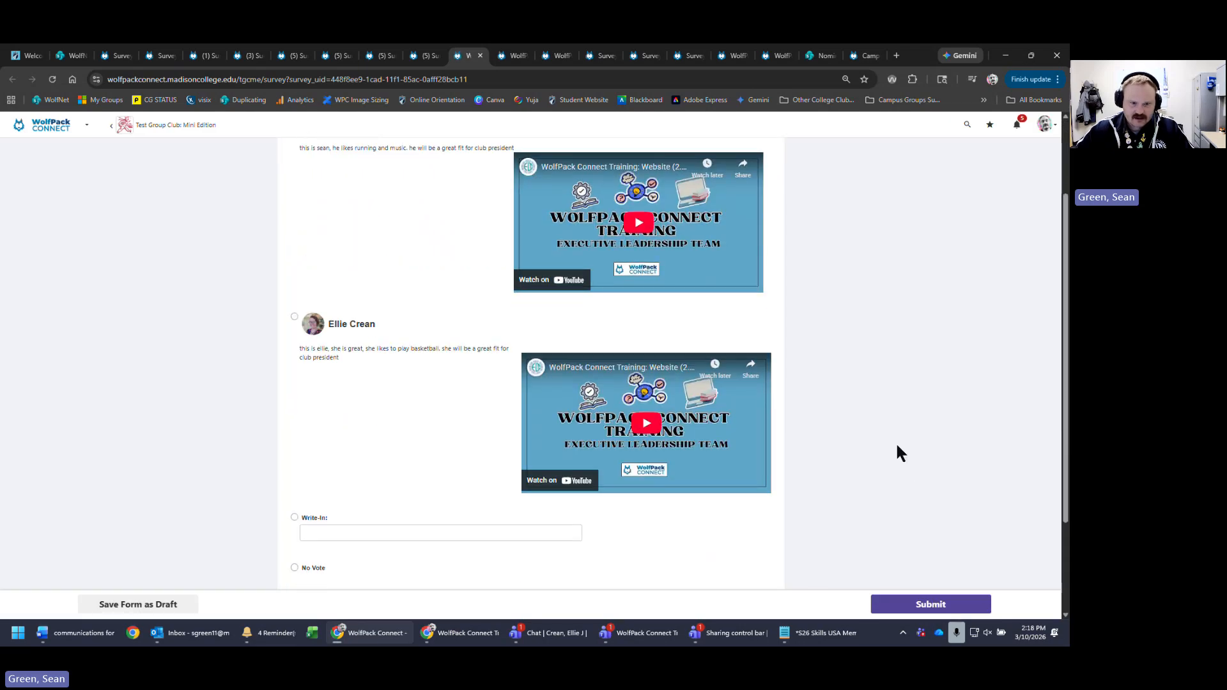
pyautogui.click(402, 534)
pyautogui.scroll(-2, 422, 530)
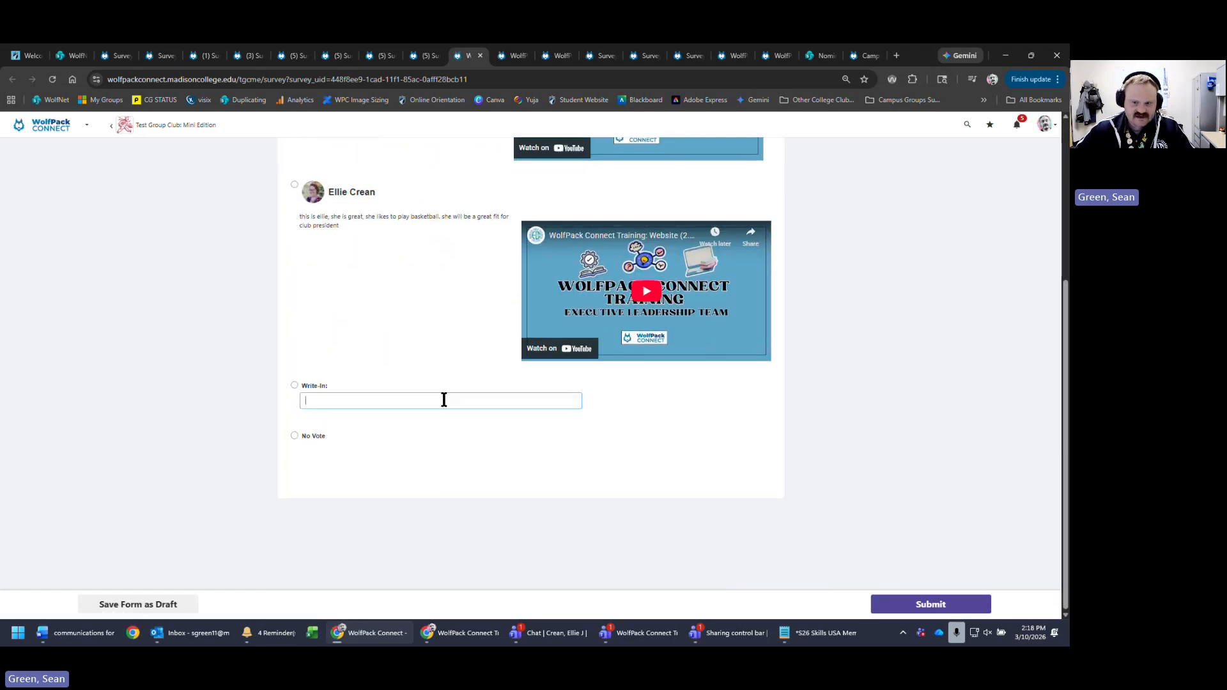
pyautogui.click(293, 186)
pyautogui.click(957, 604)
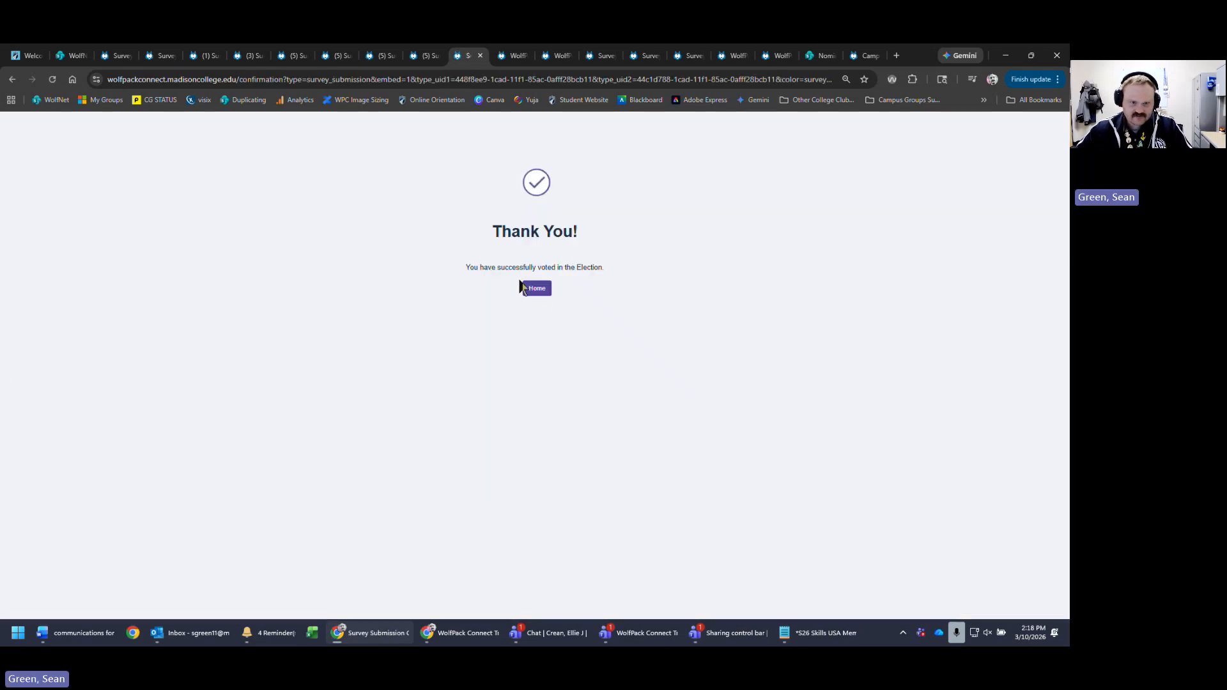
pyautogui.click(535, 288)
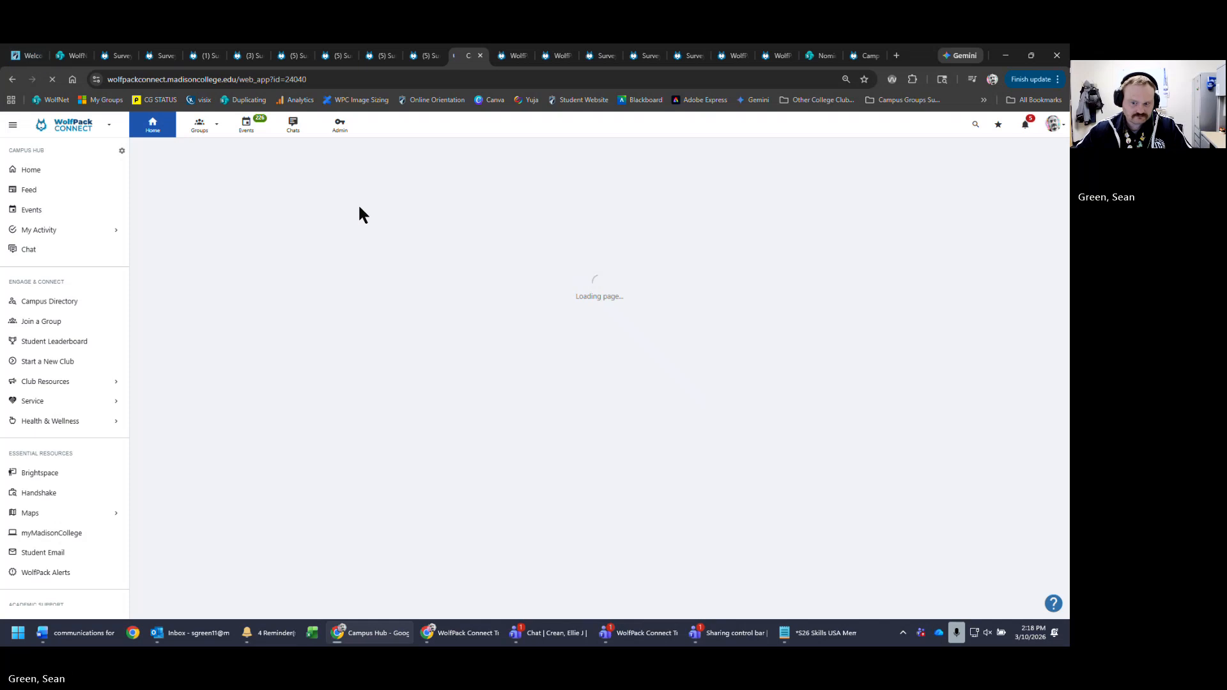
# - Open Election for March 10th submissions in Test Group Club: Mini Edition and check its Stats
pyautogui.click(200, 134)
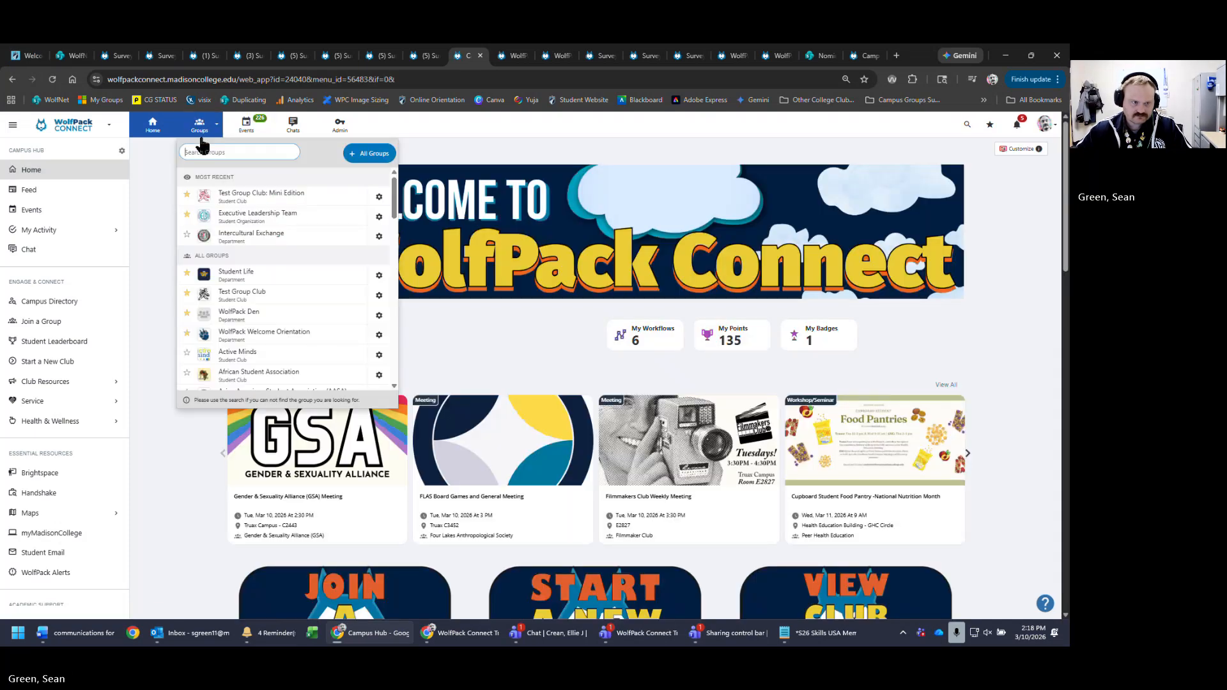
pyautogui.click(273, 195)
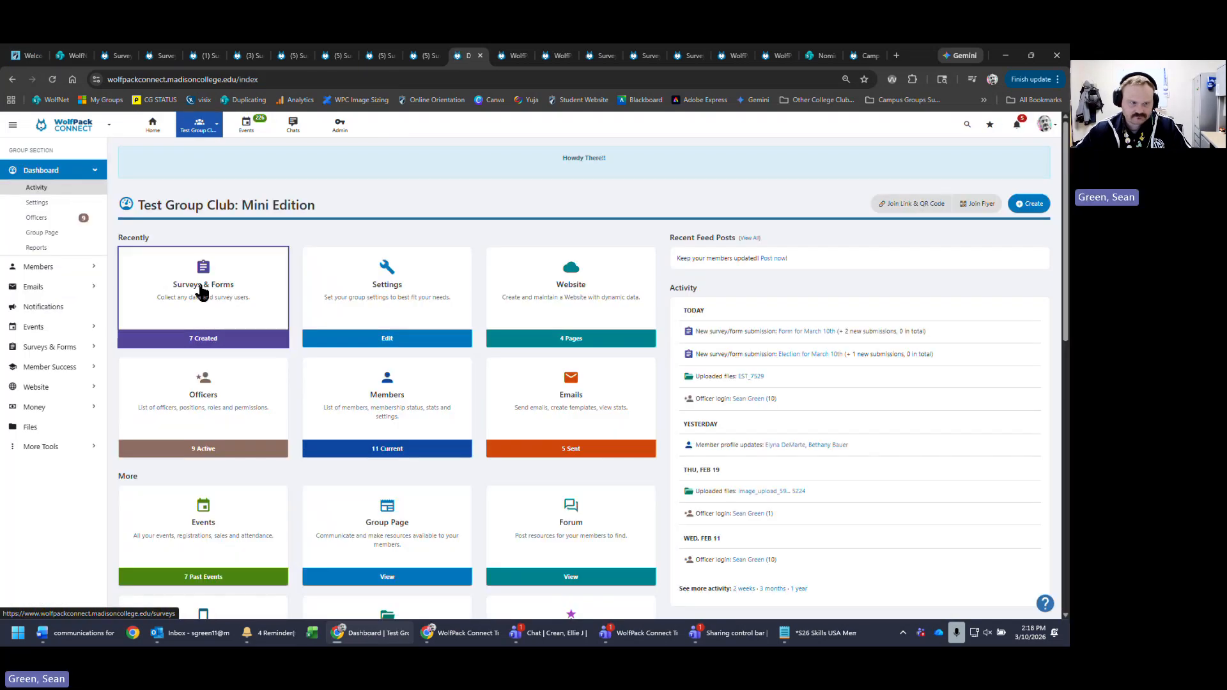
pyautogui.click(203, 287)
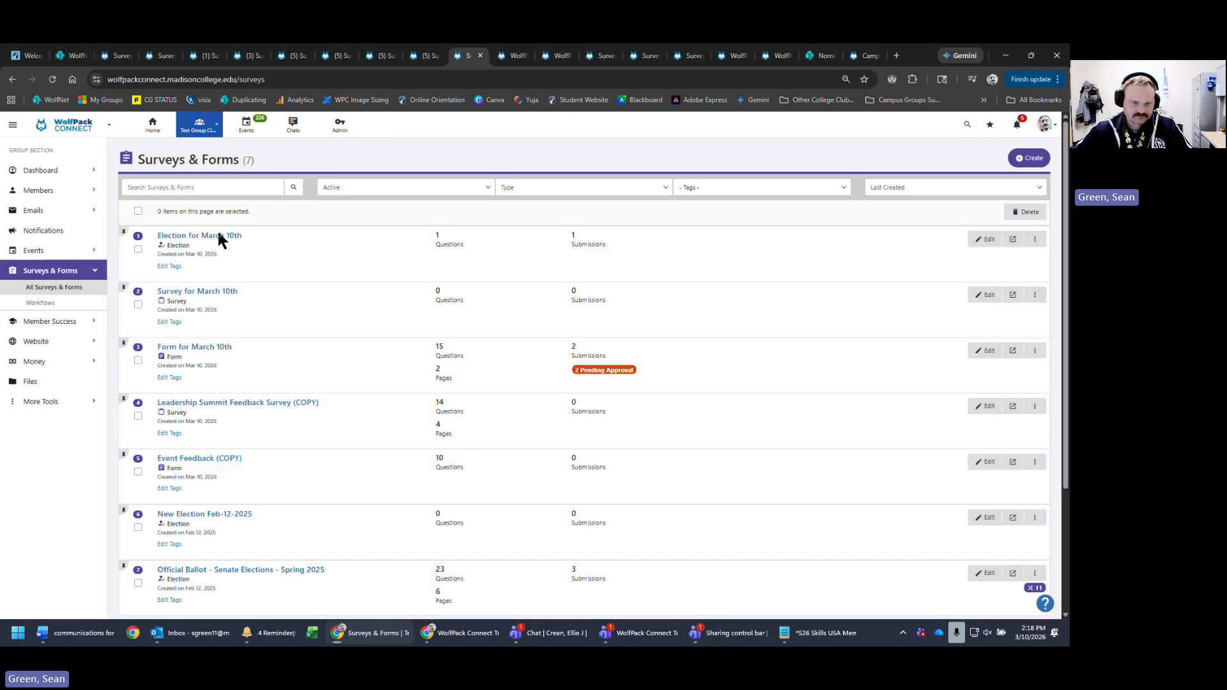
pyautogui.click(229, 236)
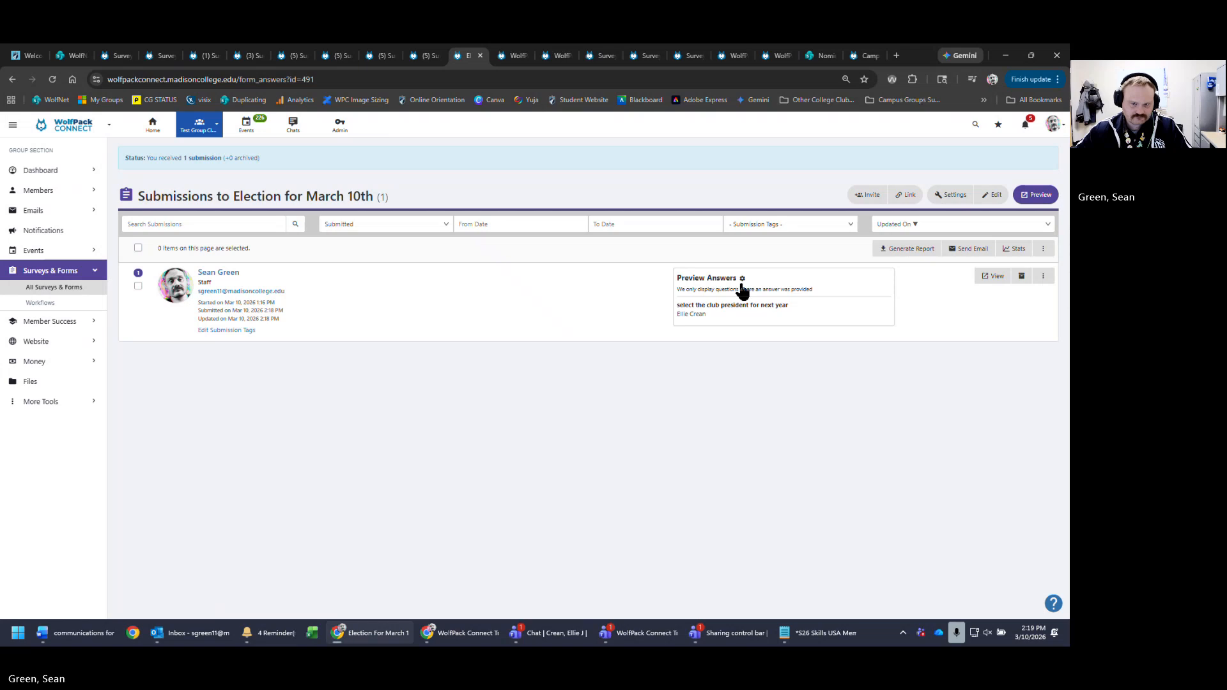
pyautogui.moveTo(764, 306); pyautogui.dragTo(822, 312)
pyautogui.click(846, 340)
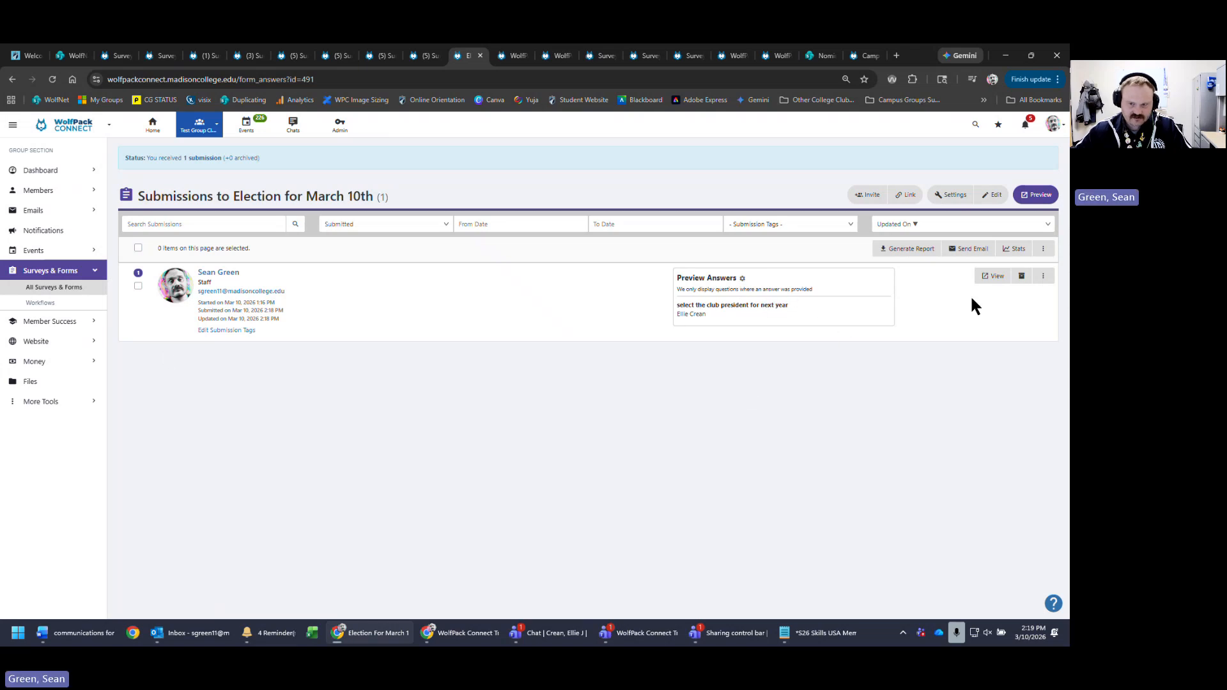
pyautogui.click(1023, 252)
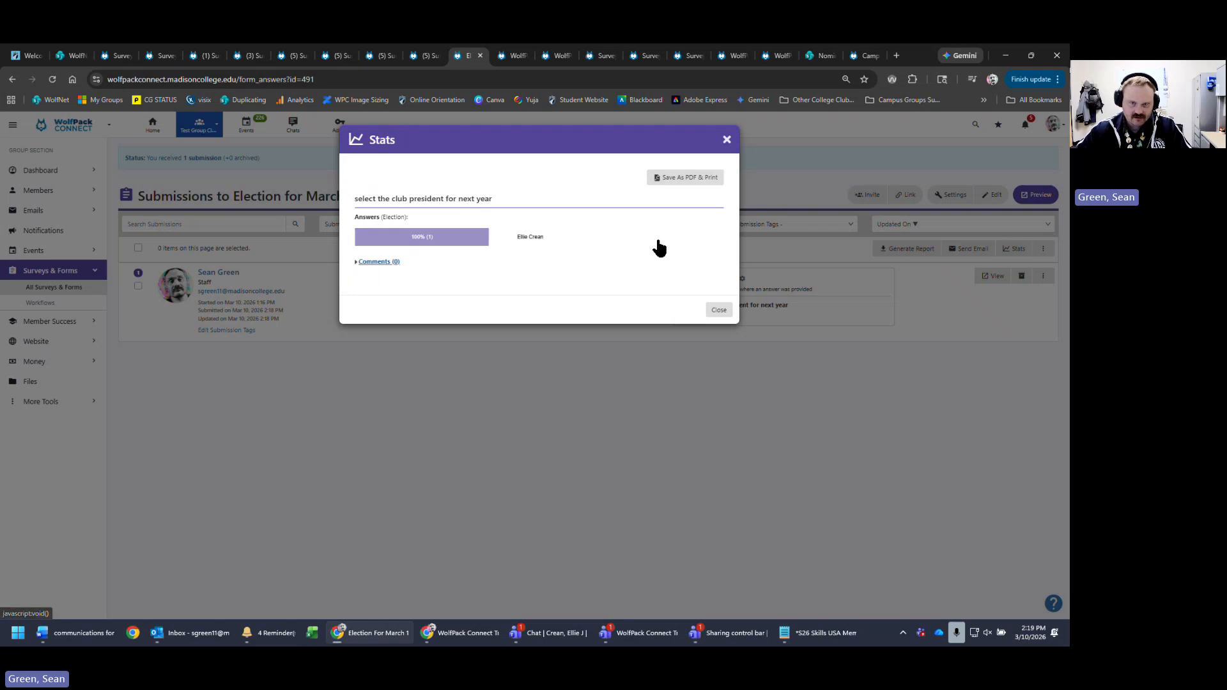
pyautogui.click(728, 141)
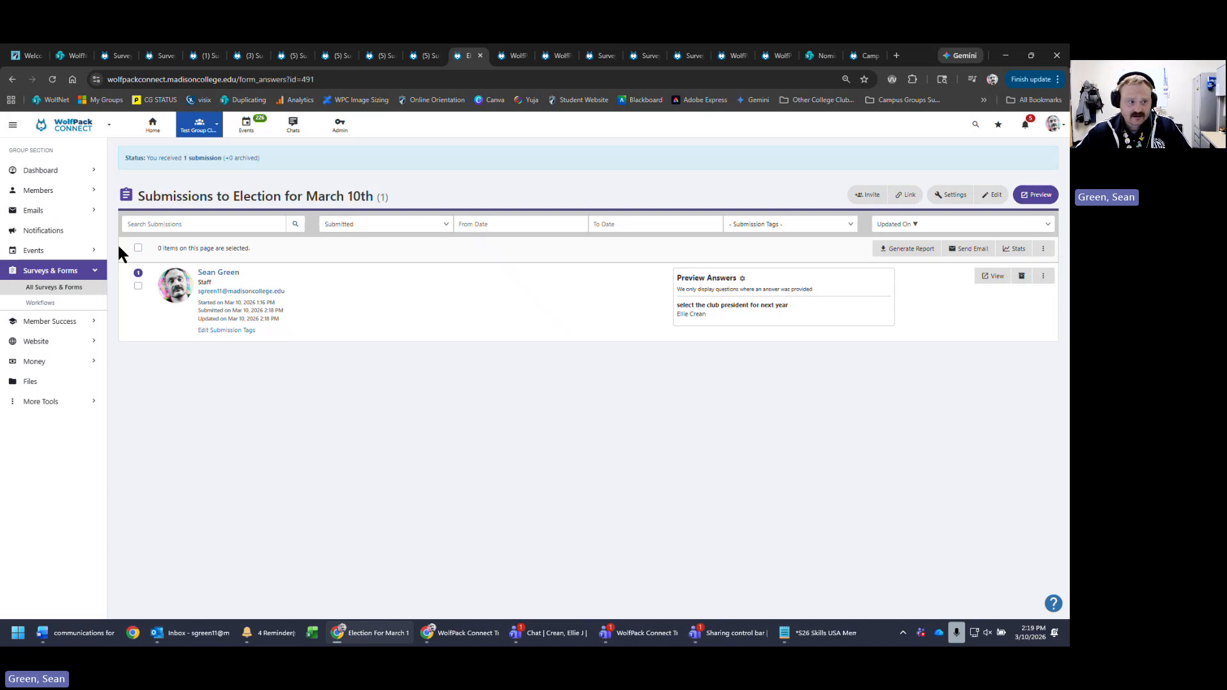
# - Return to the All Surveys & Forms list, dismissing the Create options without choosing one
pyautogui.click(53, 289)
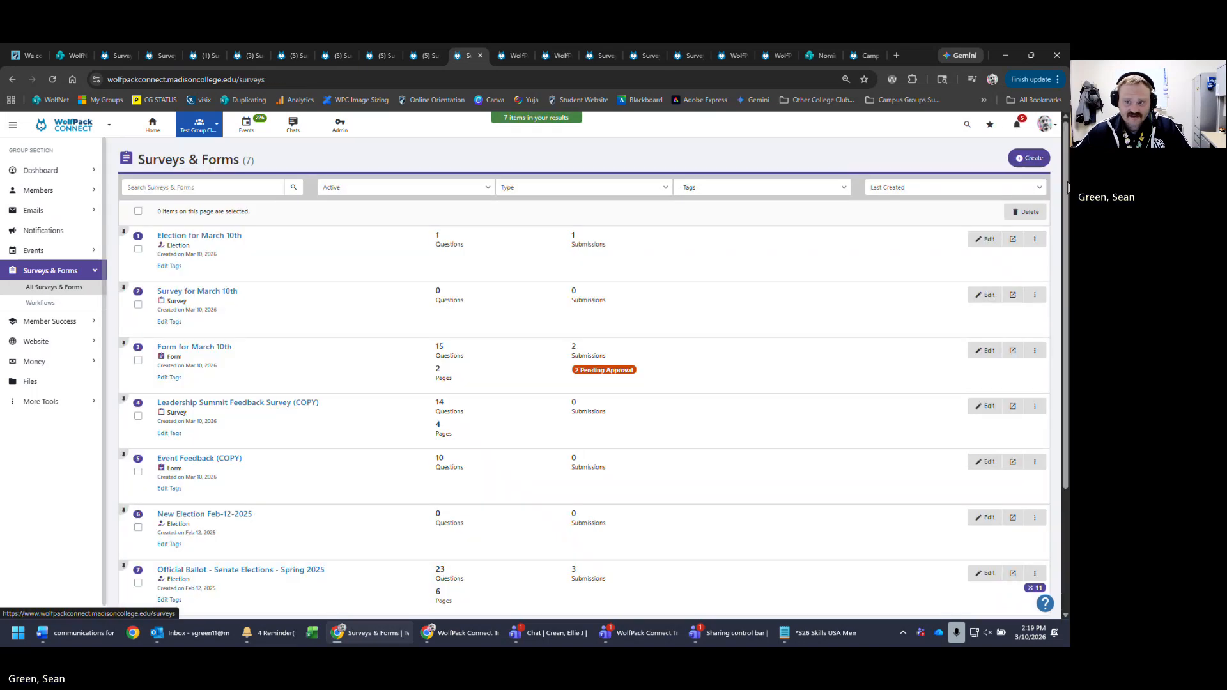
pyautogui.click(1029, 158)
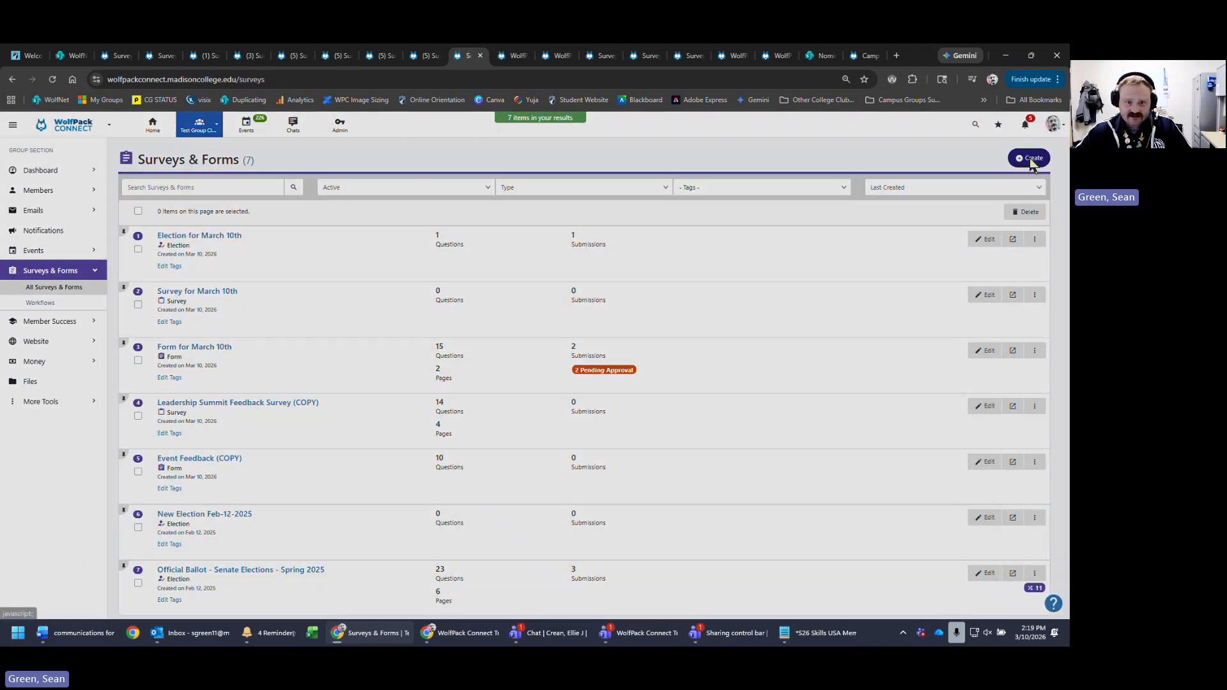
pyautogui.click(723, 138)
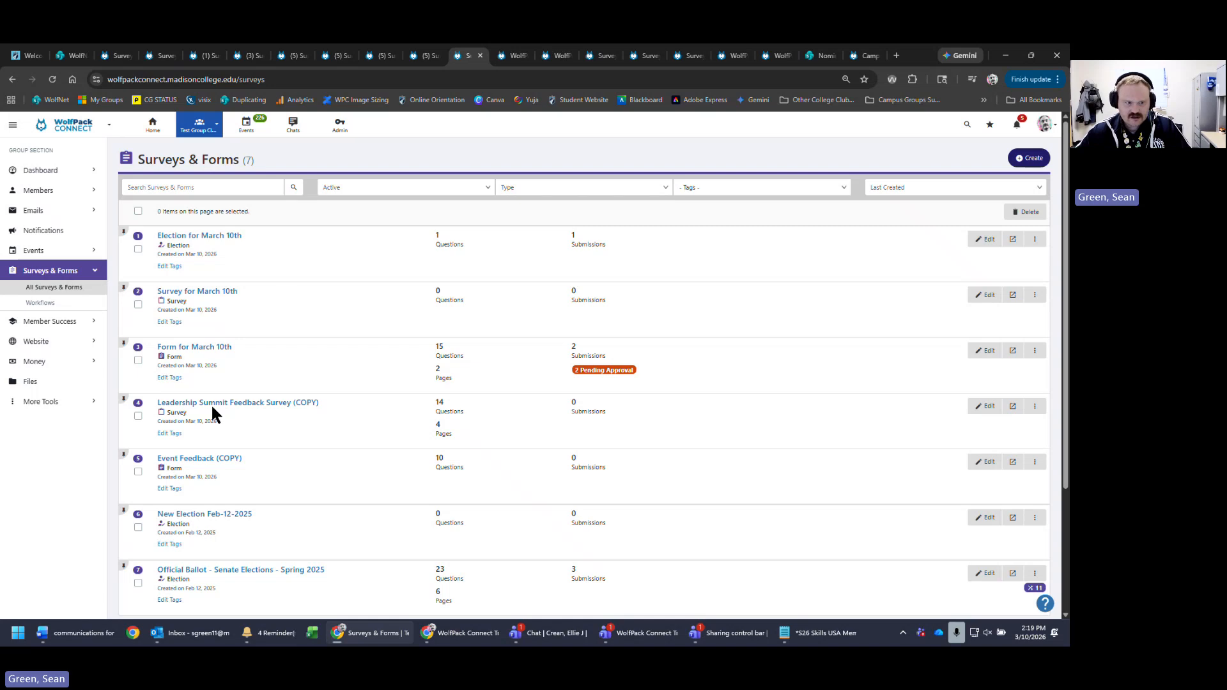
# - Preview the Form for March 10th in a new tab and scroll through its blank questions
pyautogui.click(216, 349)
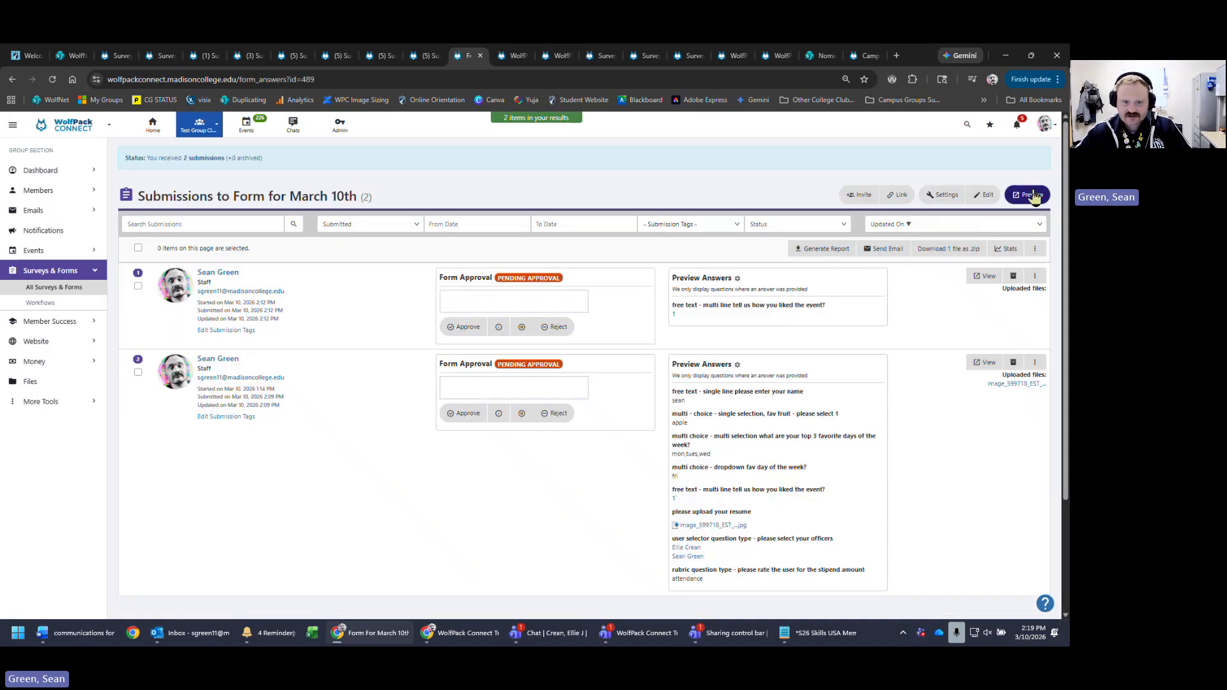
pyautogui.click(1029, 195)
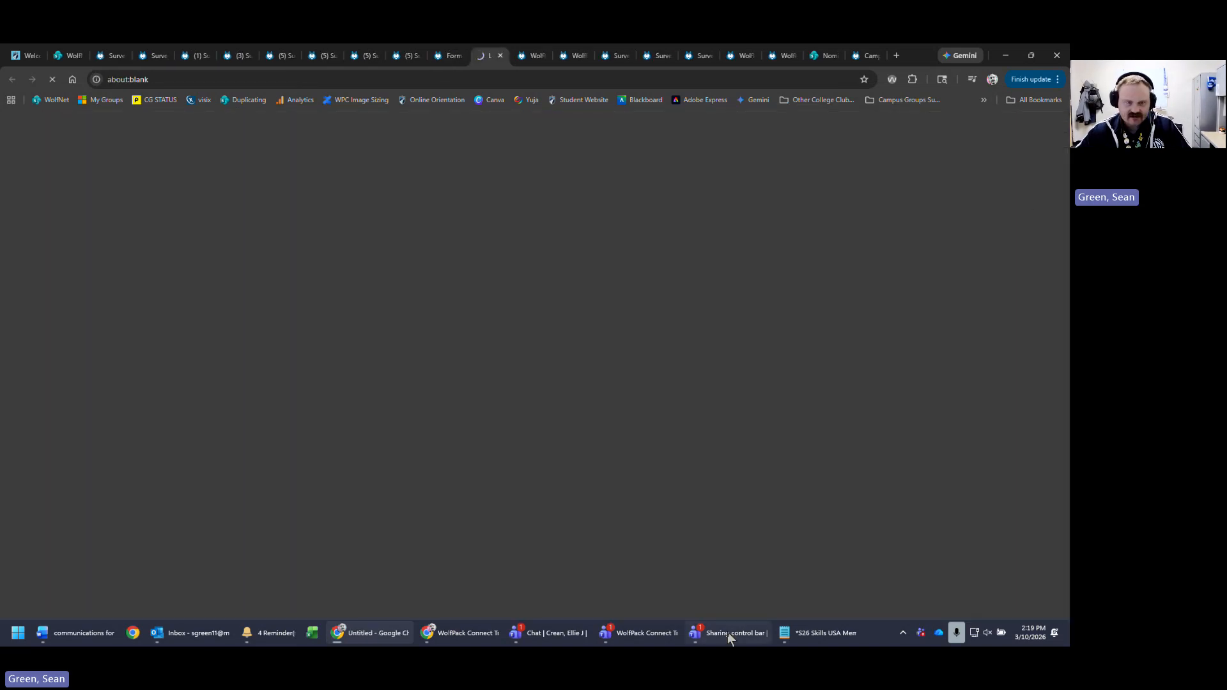
pyautogui.scroll(-3, 879, 326)
pyautogui.scroll(-10, 878, 317)
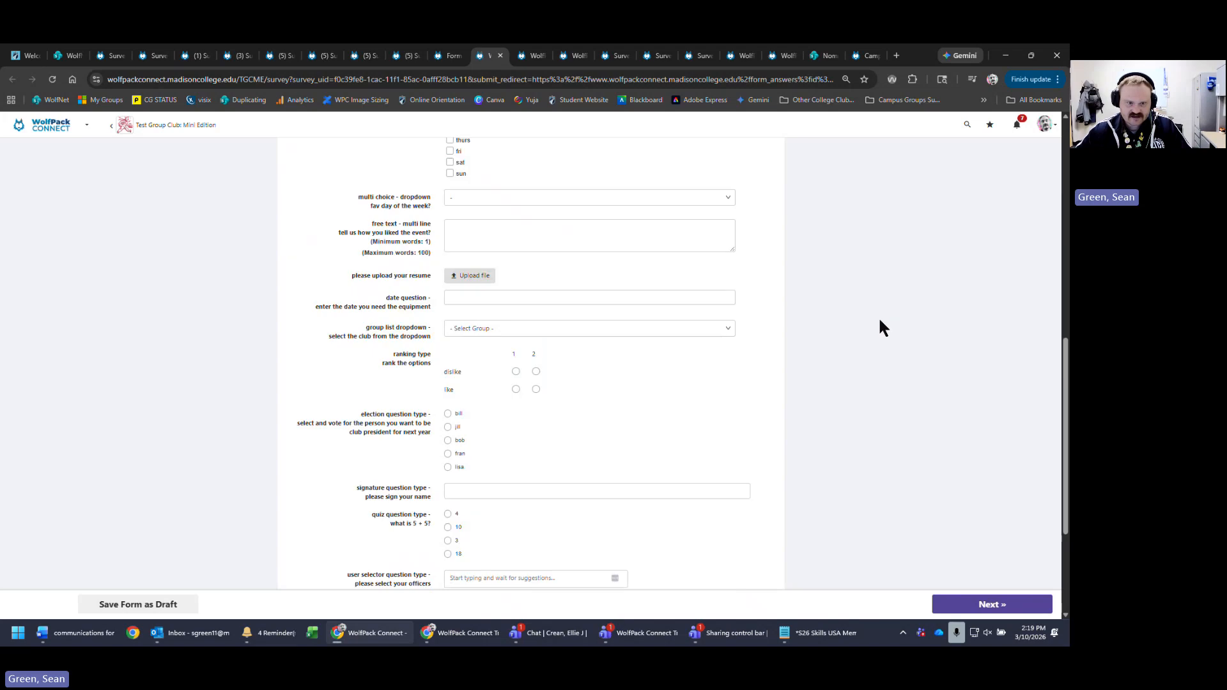
pyautogui.scroll(12, 888, 390)
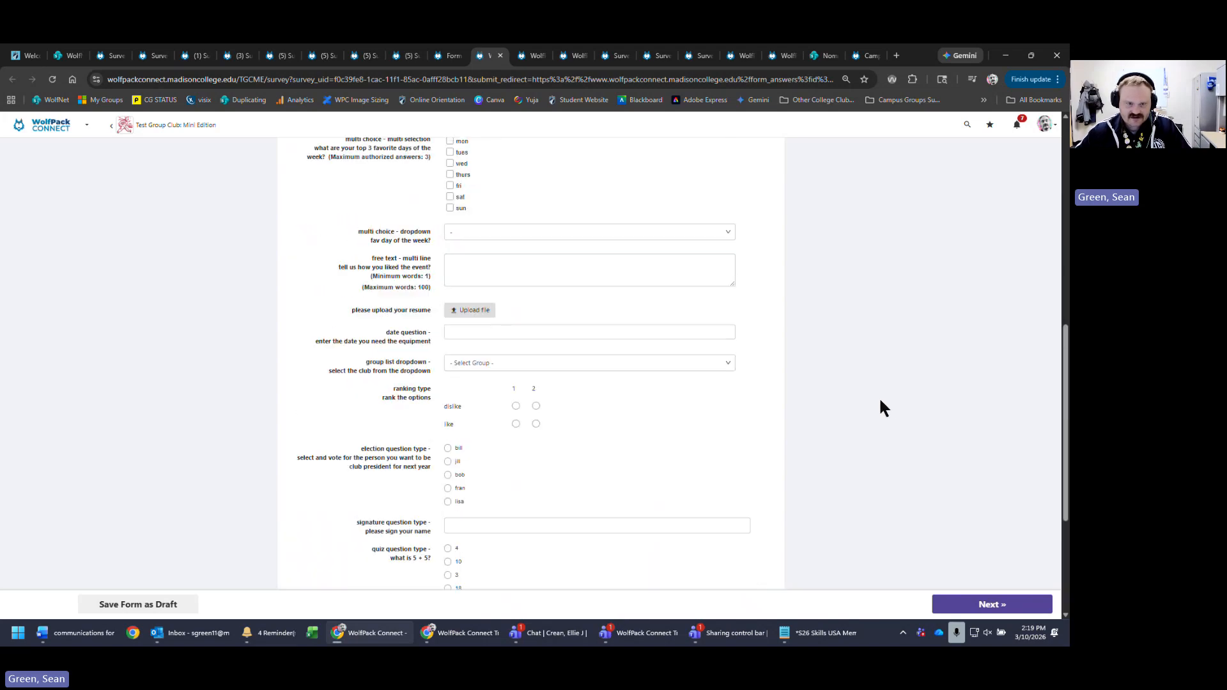